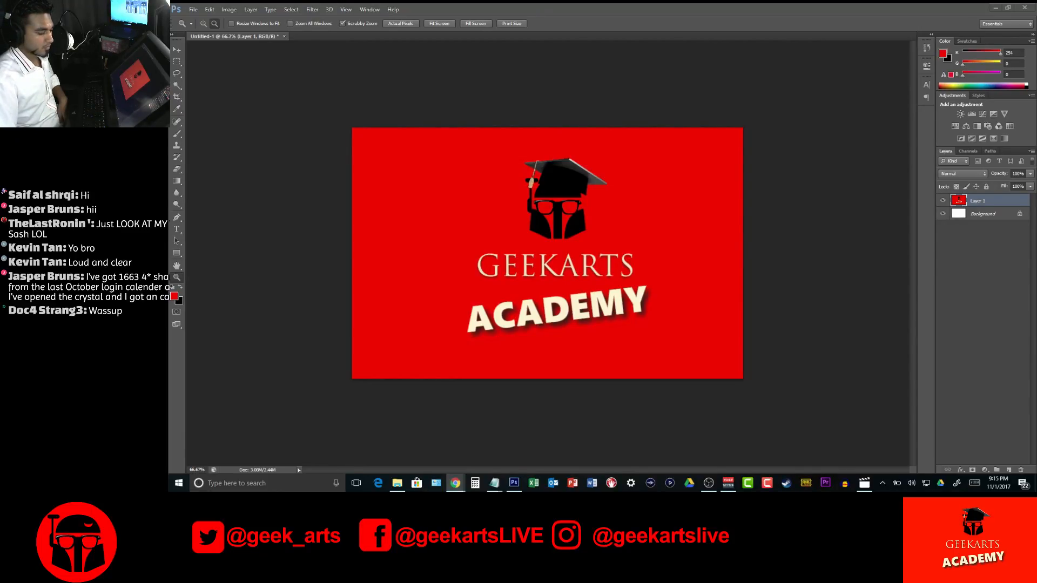
Set the system speaker volume to 50
click(911, 483)
click(954, 463)
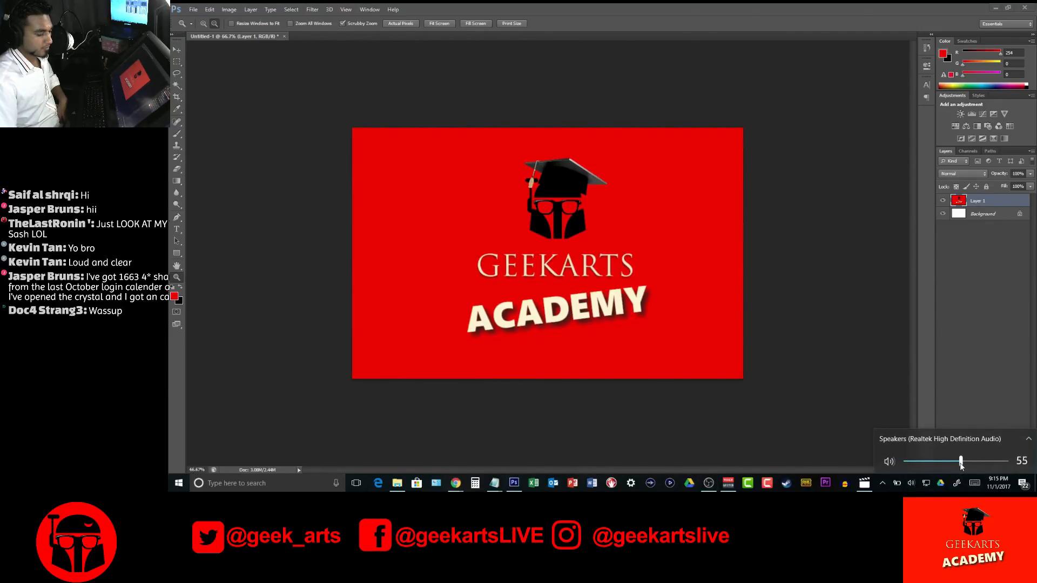
drag(951, 464, 956, 463)
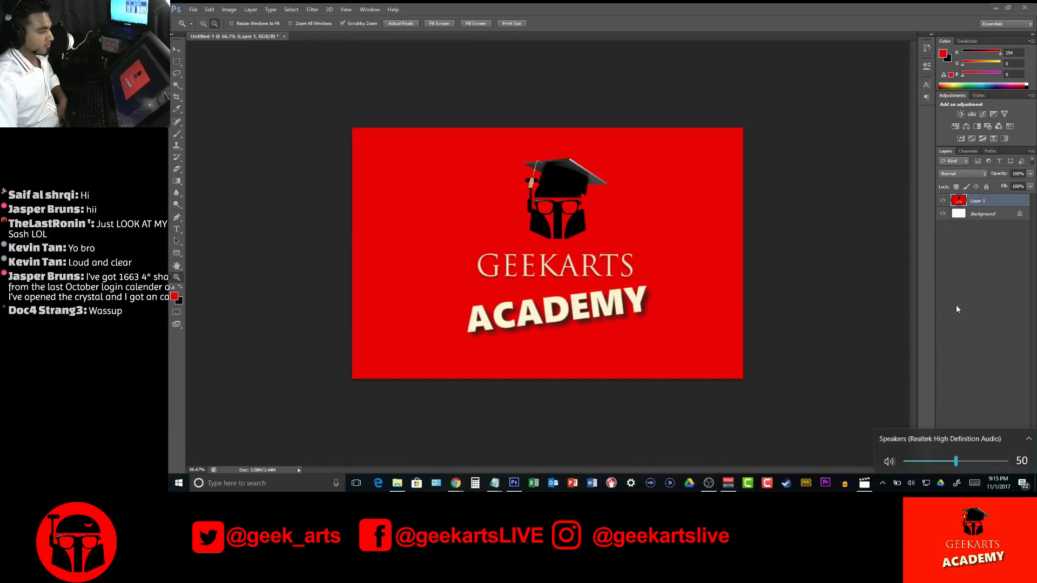
click(959, 331)
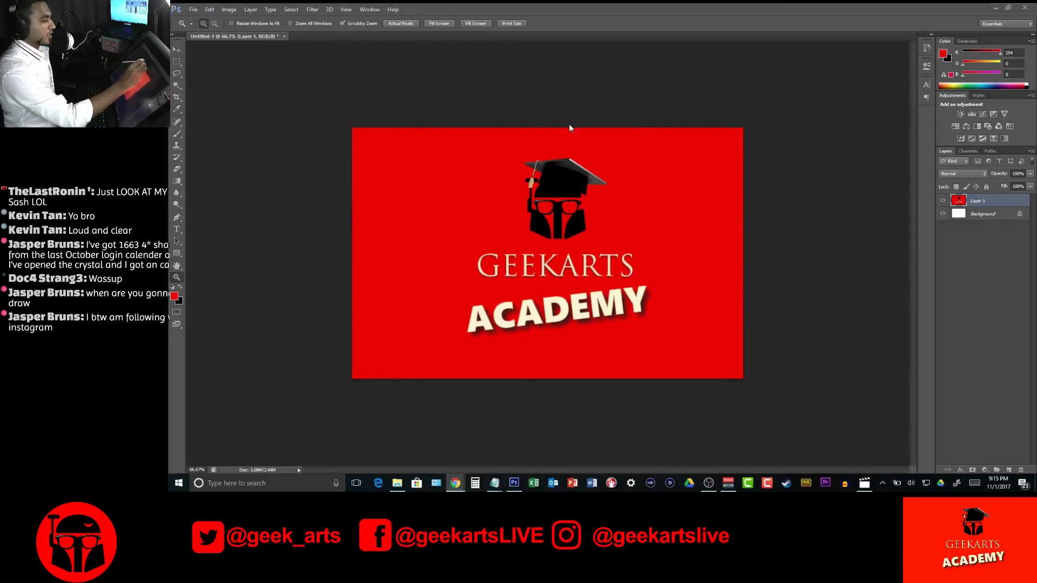
click(440, 106)
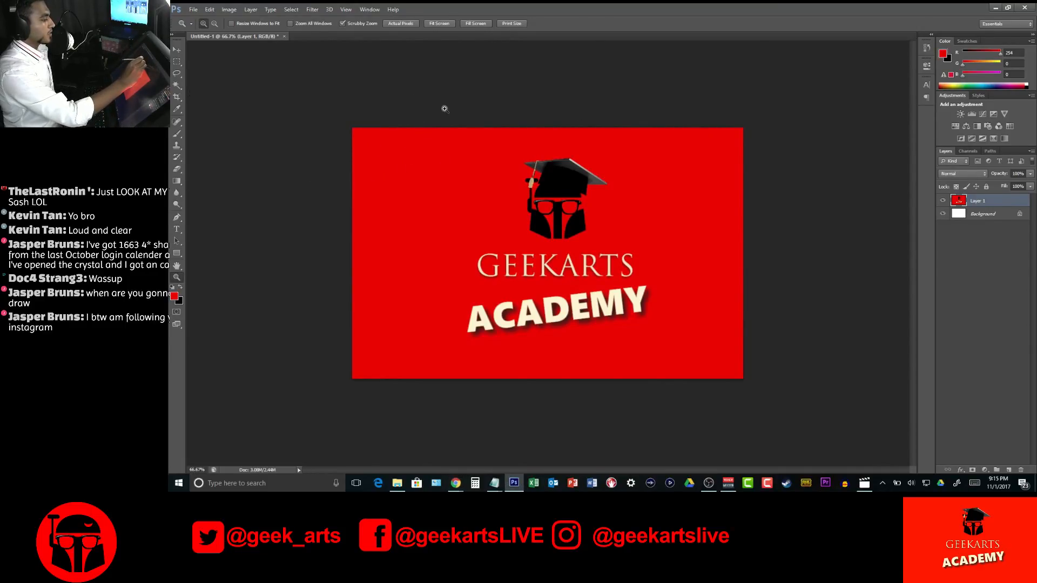
right_click(474, 109)
click(800, 85)
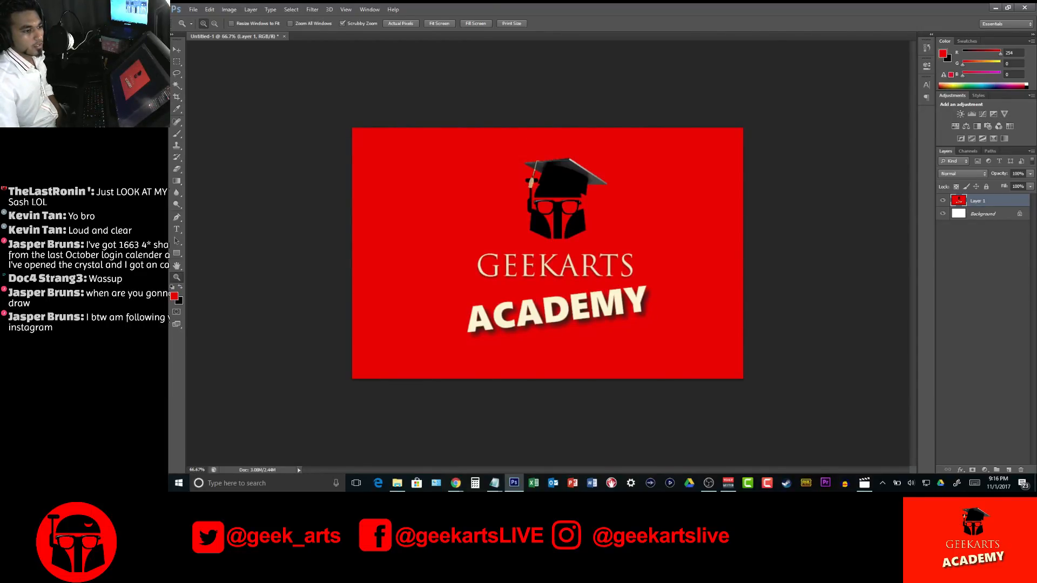
click(709, 483)
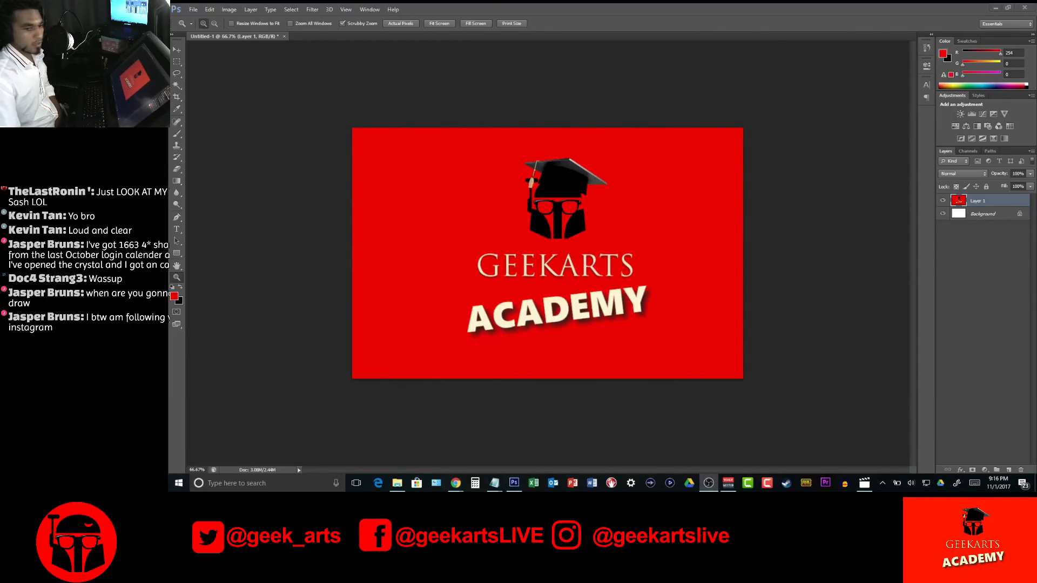
key(alt+Tab)
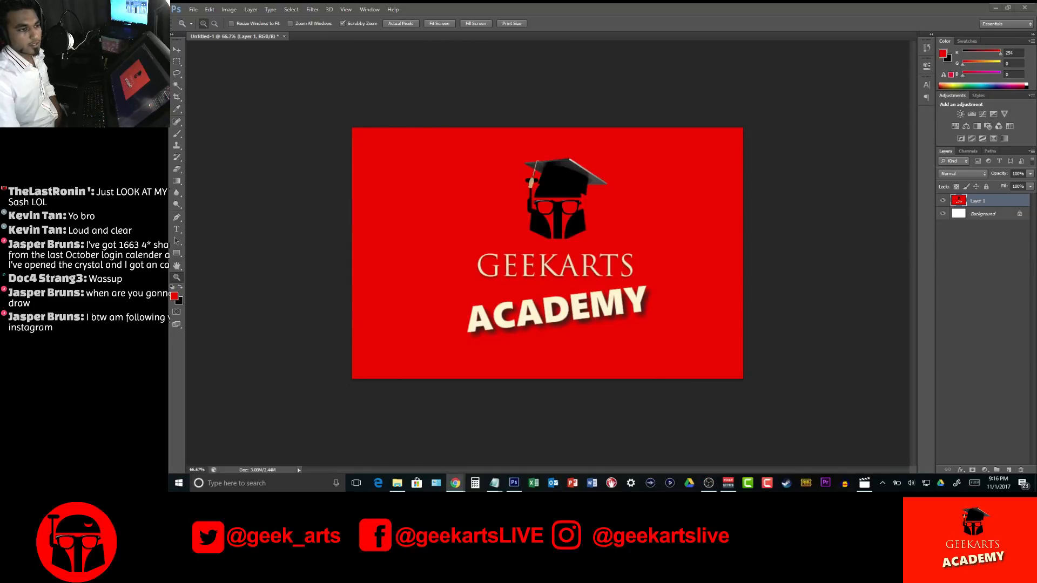
key(alt+Tab)
Review the Windows display settings for monitor 2, including scale, resolution and multiple-display options, and close the settings
drag(1036, 216, 1036, 164)
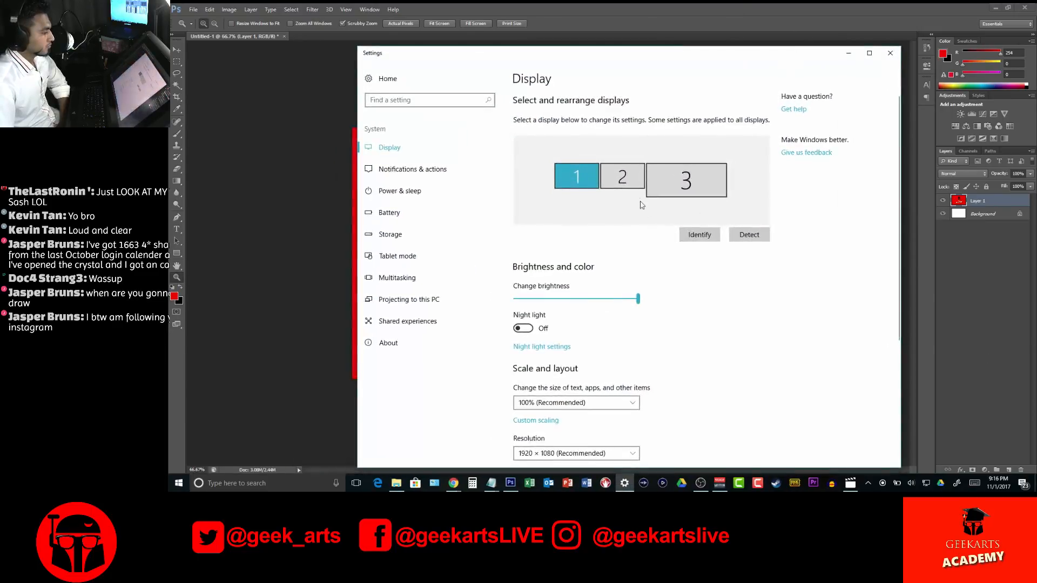
click(626, 176)
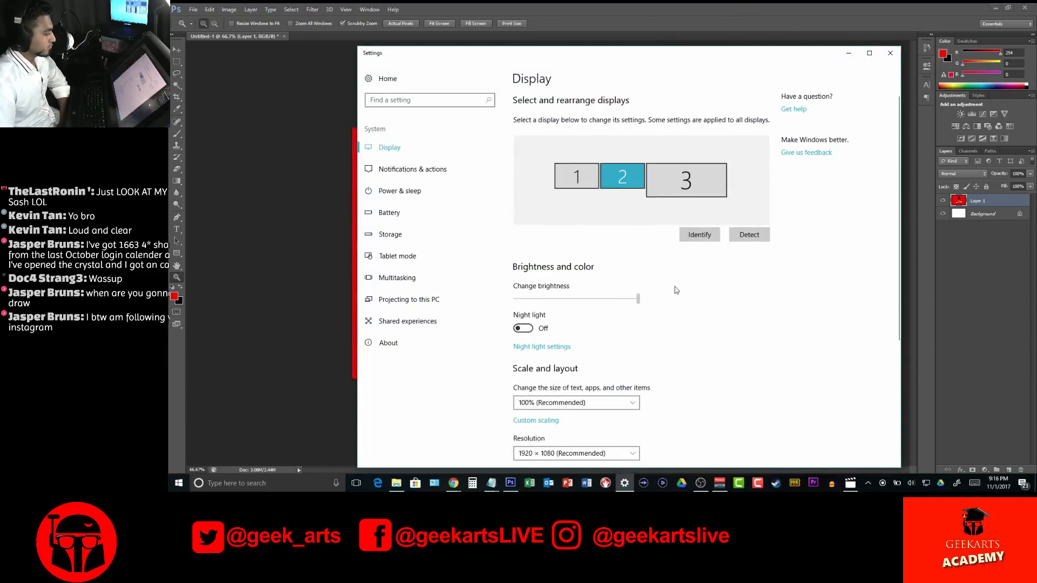
scroll(710, 358, down, 3)
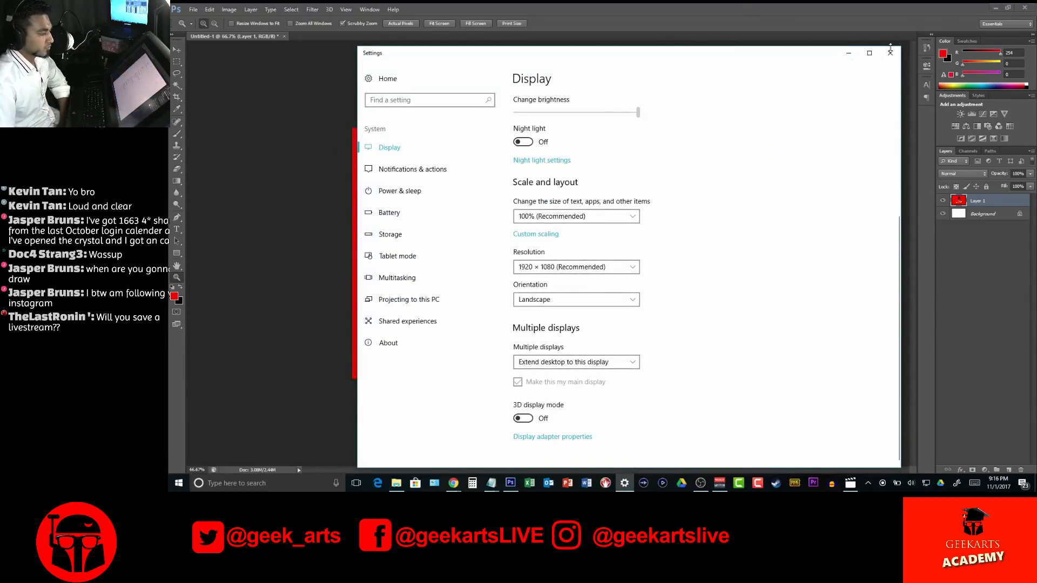
click(890, 53)
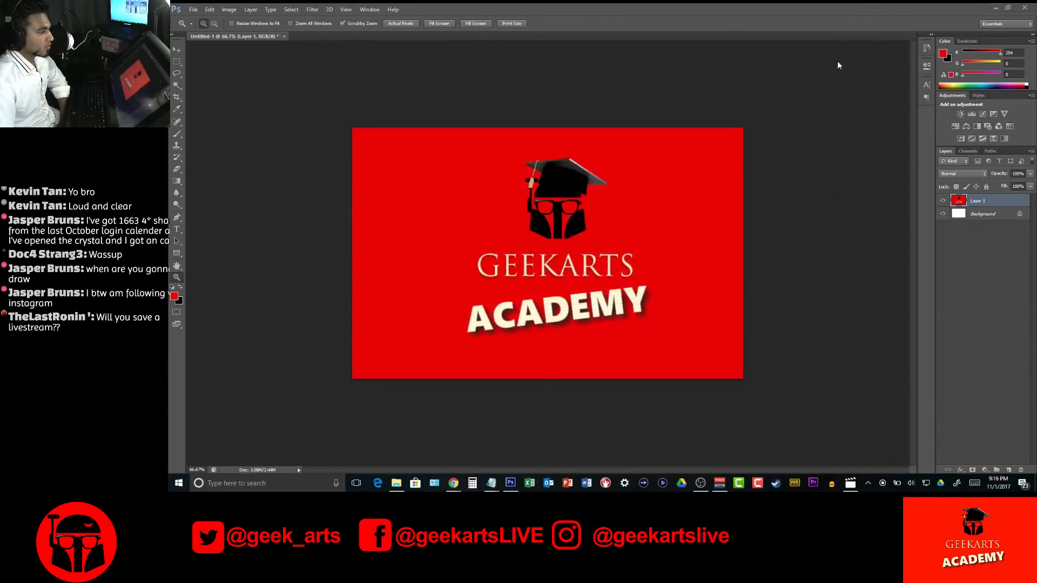
Create a new document from the International Paper preset at A3 size, with its dimensions in pixels
click(193, 9)
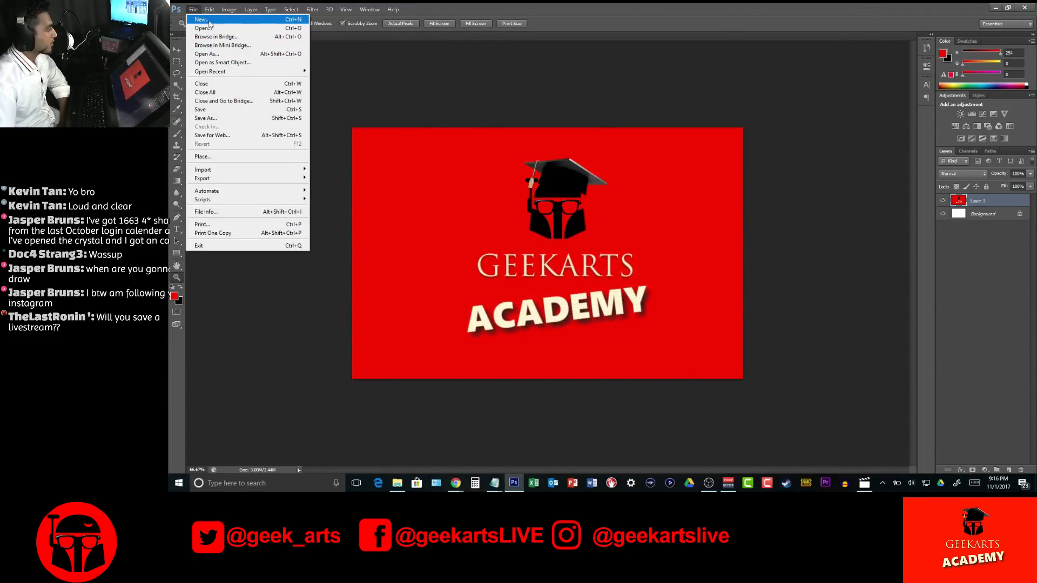
click(264, 36)
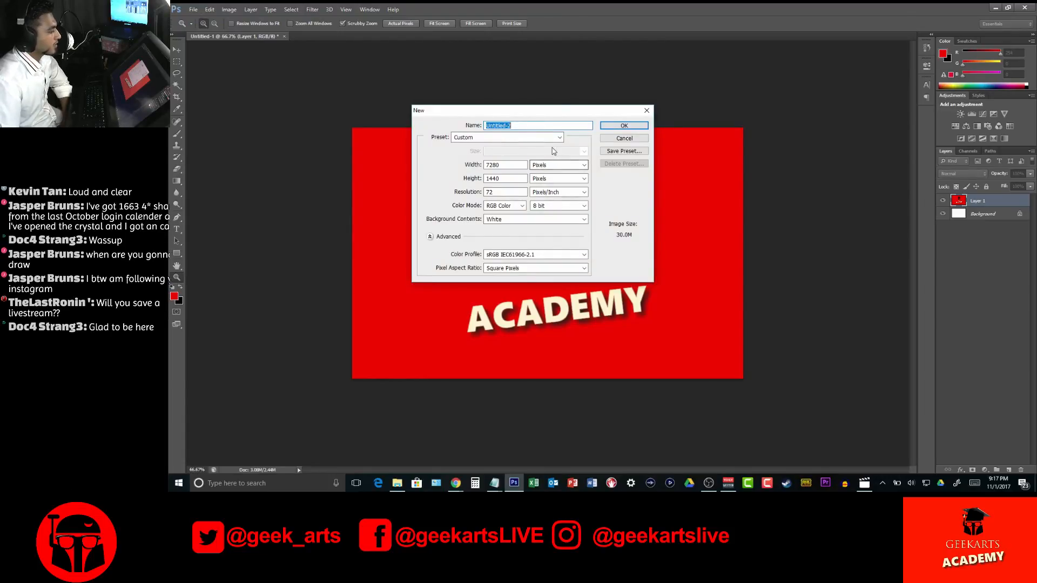
click(540, 138)
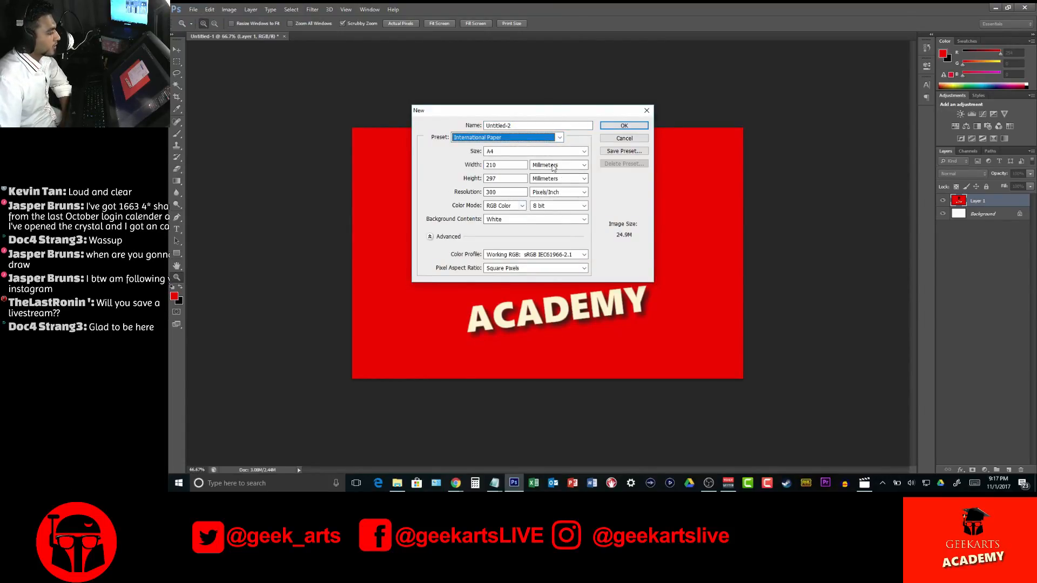
click(581, 152)
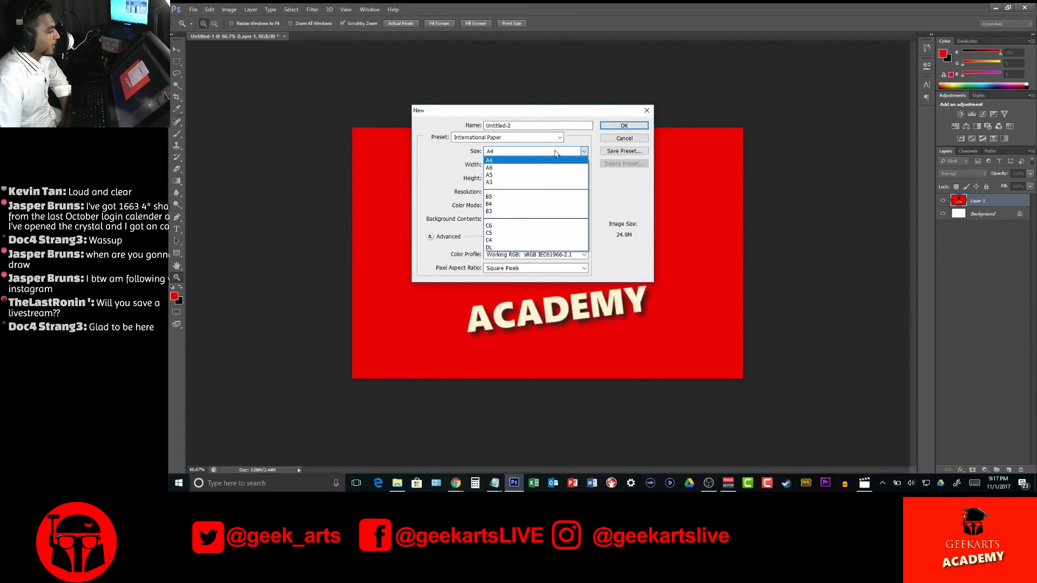
click(525, 182)
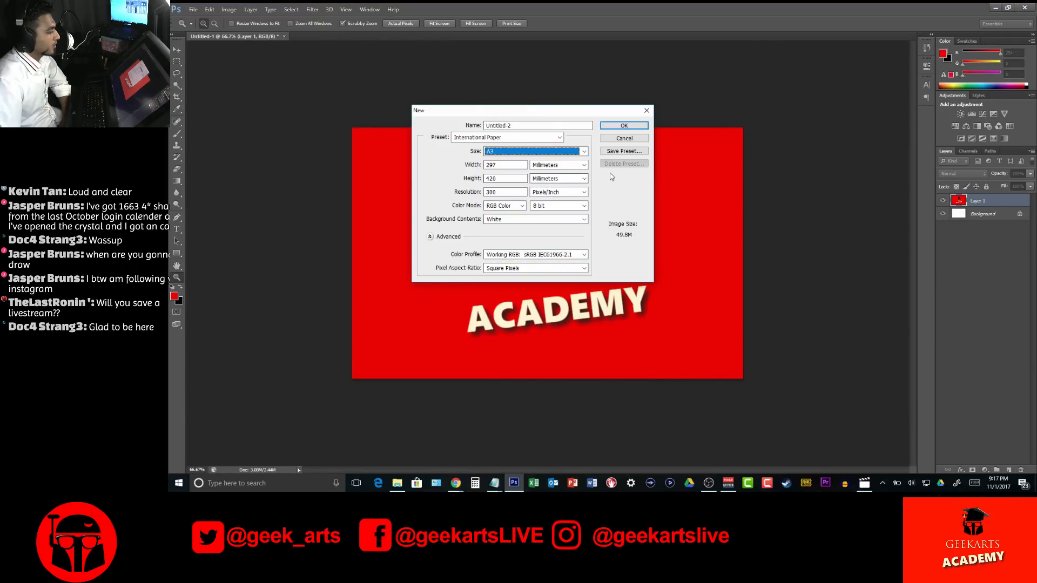
click(566, 166)
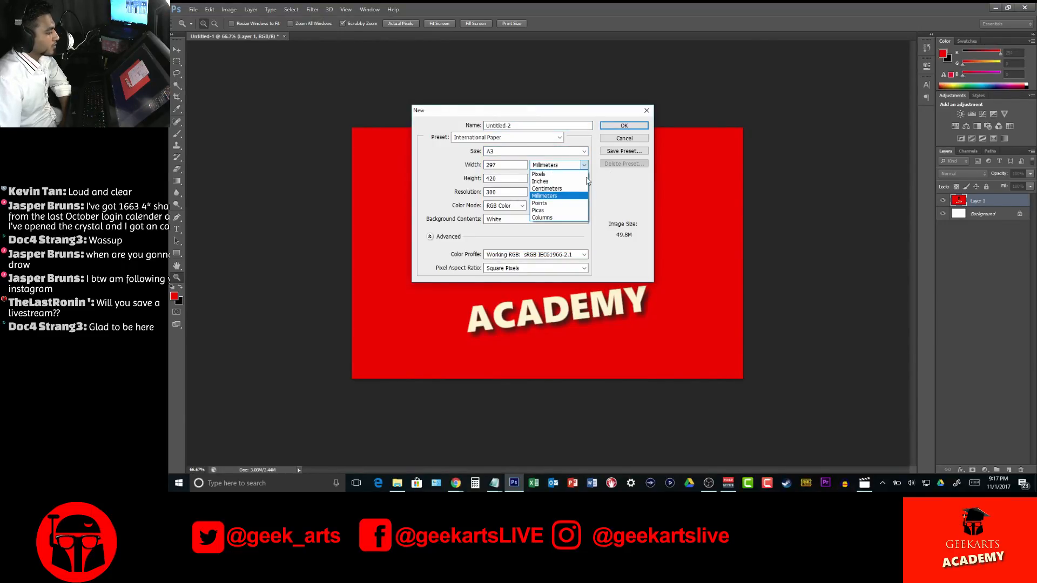
click(546, 173)
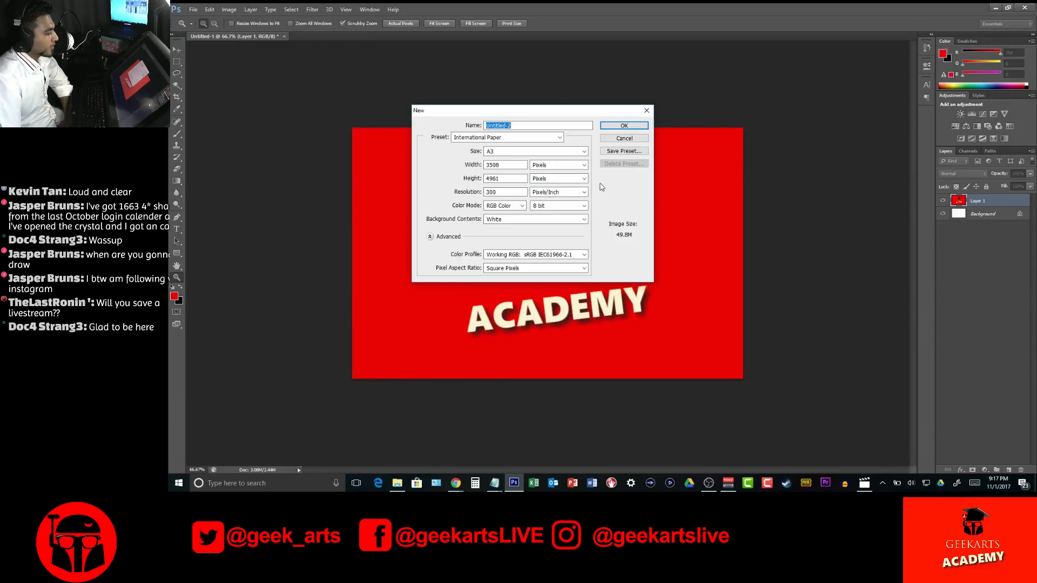
click(622, 127)
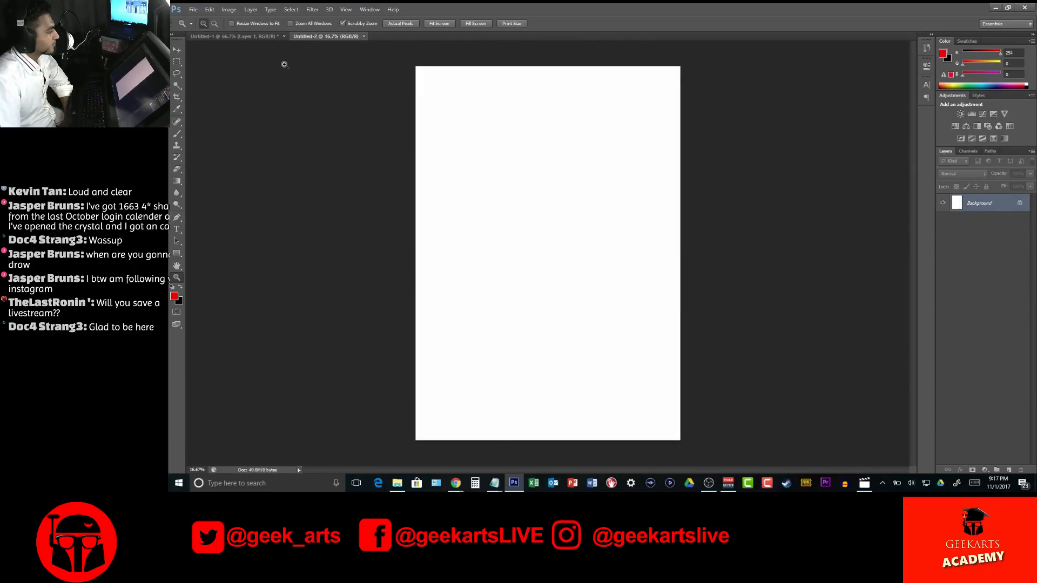
Rotate the blank A3 canvas 90° clockwise into landscape orientation
click(240, 10)
mouse_move(292, 92)
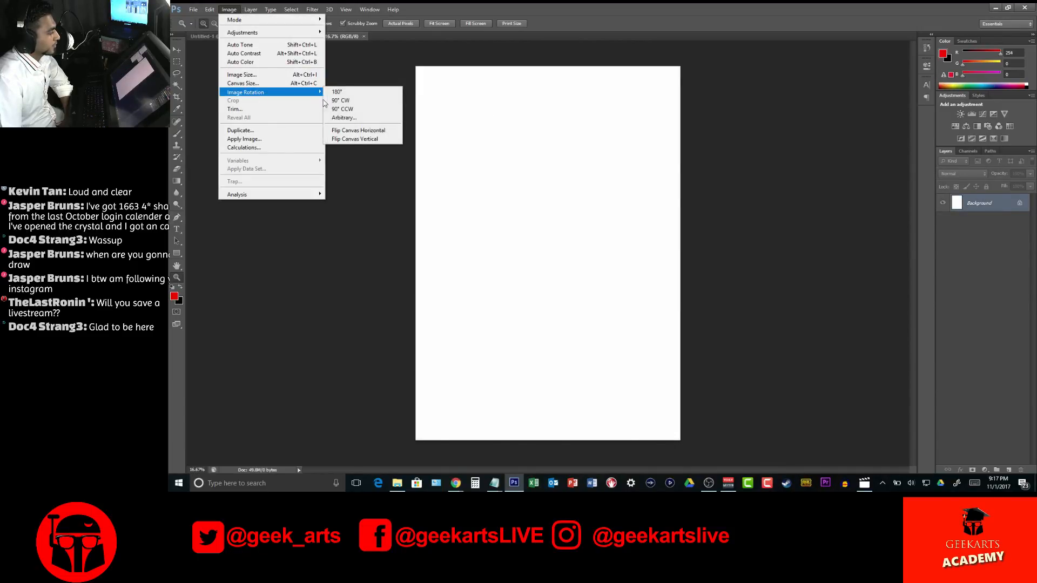
click(341, 101)
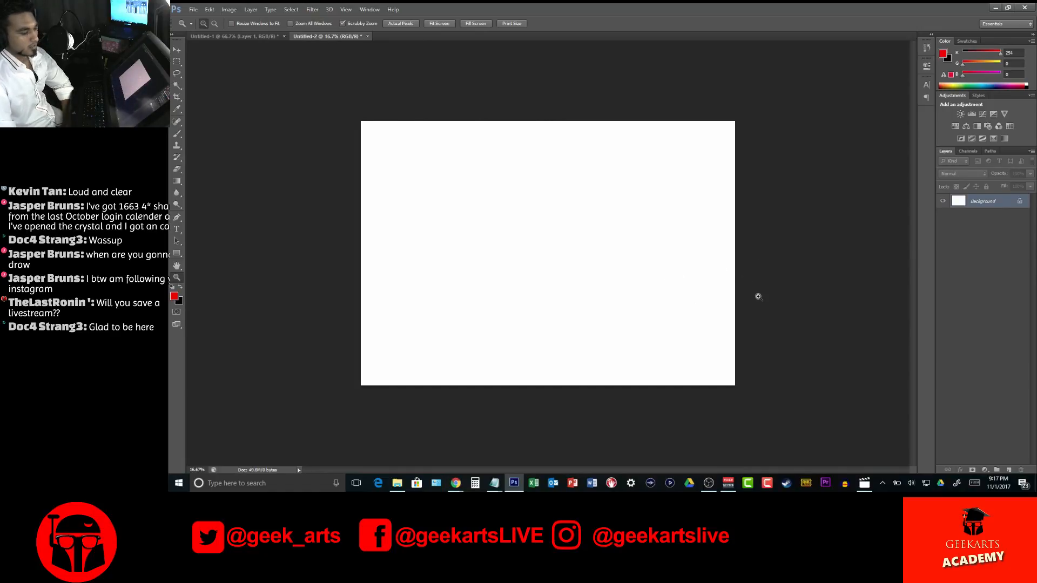
Search Windows for Wacom, open Wacom Tablet Properties and move its window off the middle of the canvas
click(292, 482)
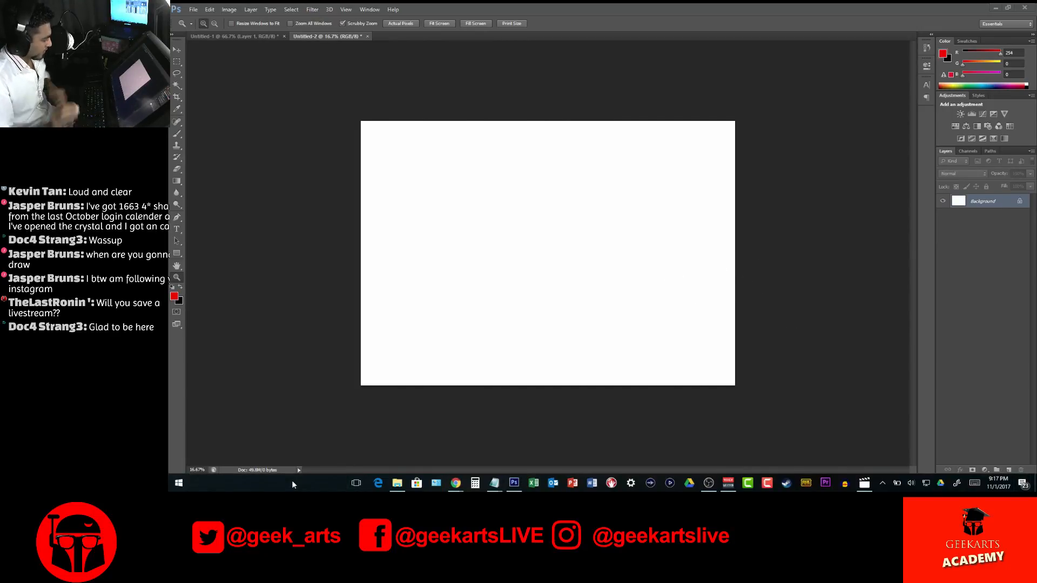
text(waccom)
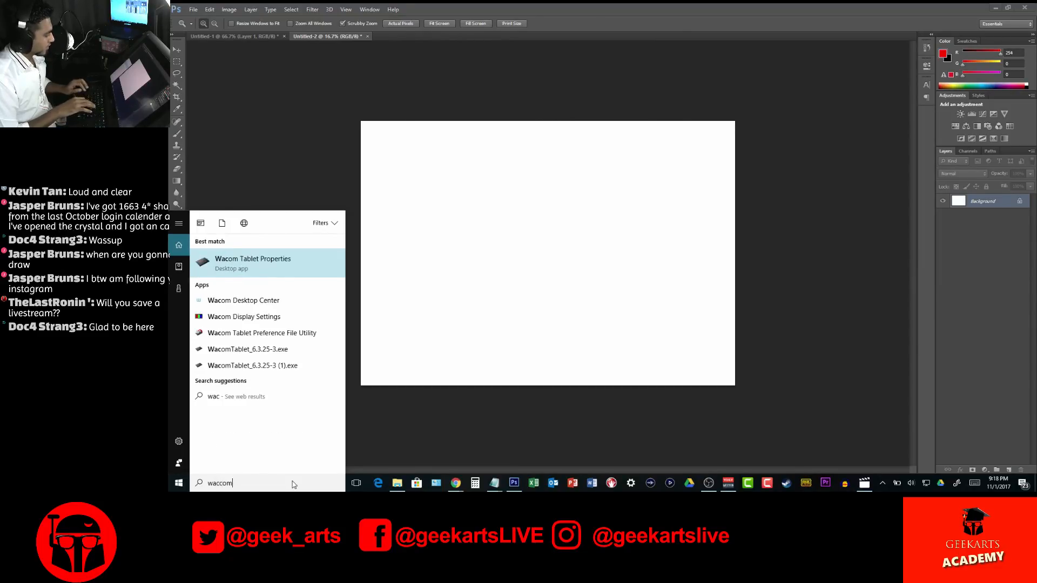
key(BackSpace)
key(BackSpace)
key(BackSpace)
text(om)
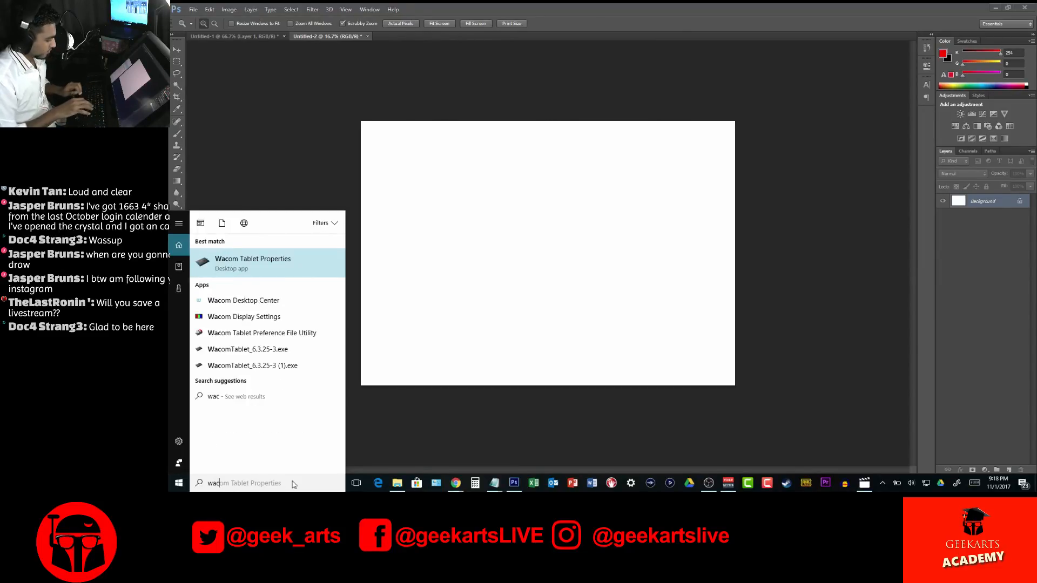
key(Return)
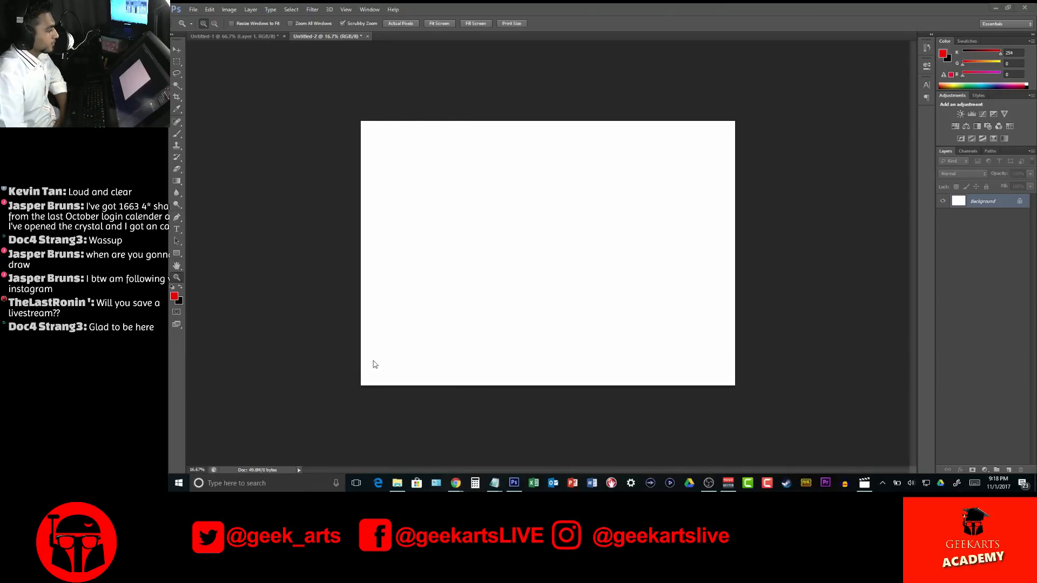
drag(598, 109, 738, 105)
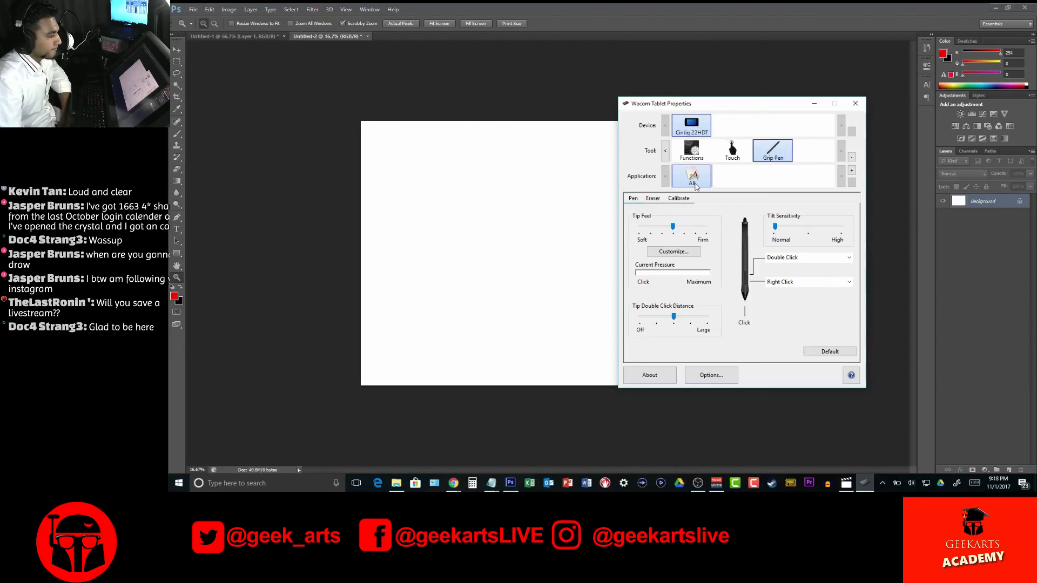
Check the Cintiq 22HDT device name and the tablet's side switch and pressure compatibility options
double_click(698, 129)
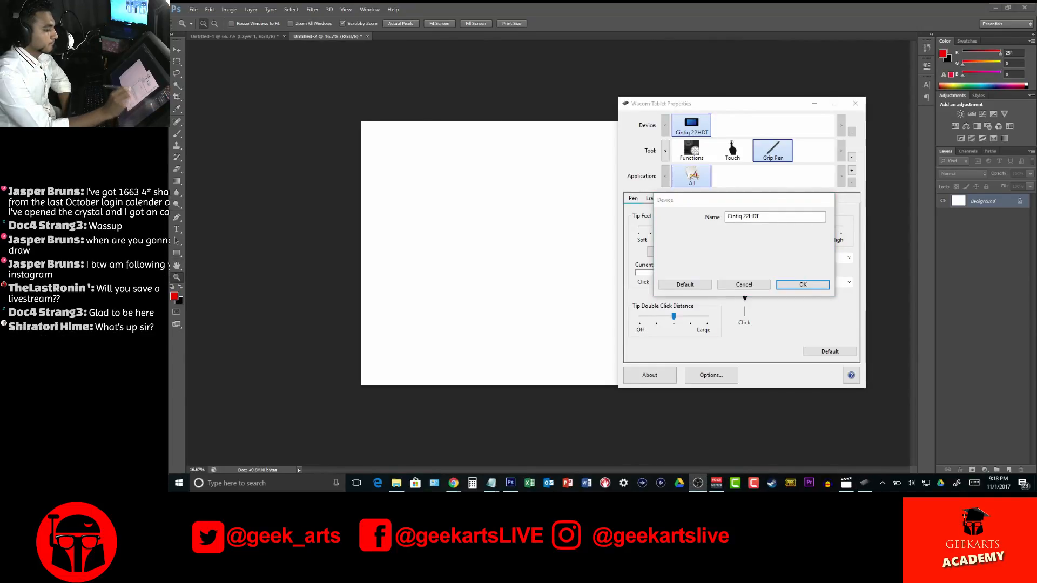
click(814, 288)
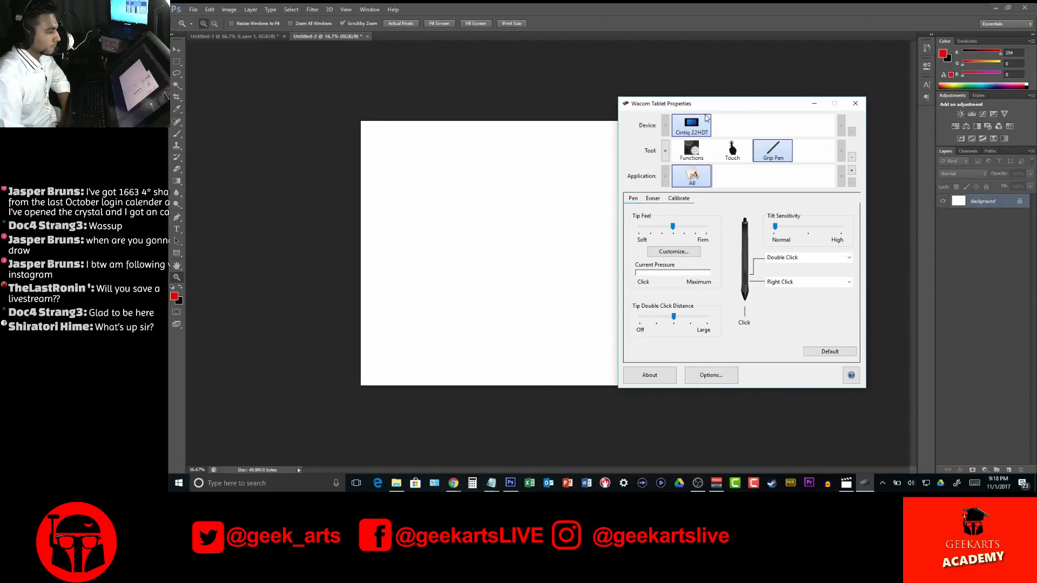
click(721, 372)
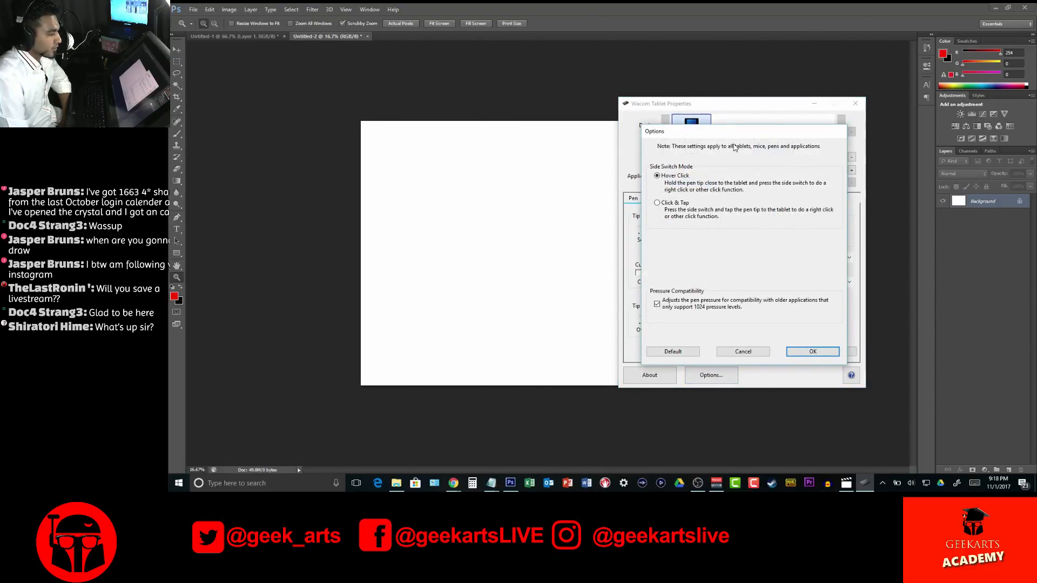
click(799, 352)
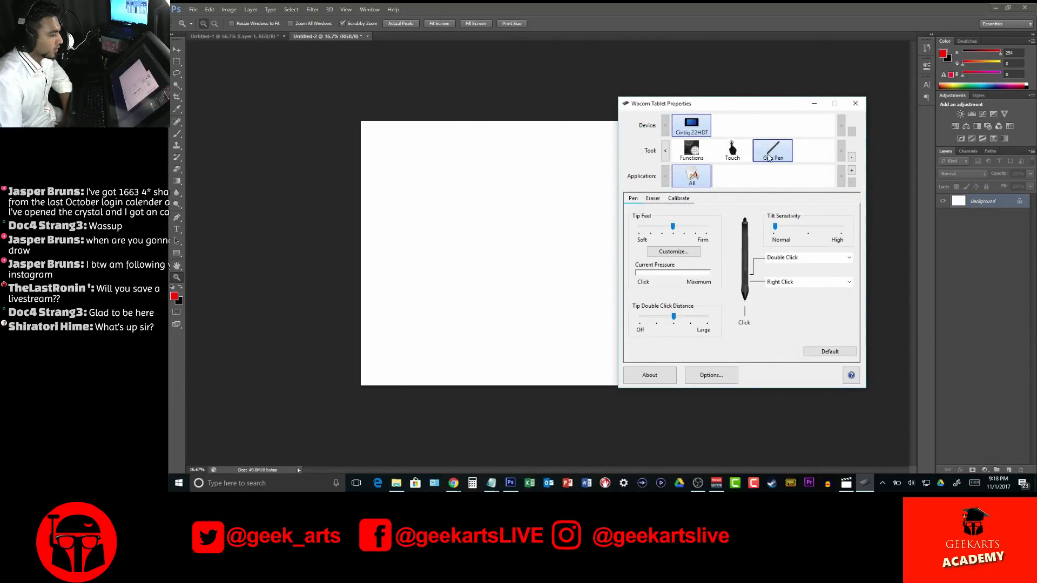
Review the tablet's touch options and ExpressKeys assignments, and close Wacom Tablet Properties
click(732, 151)
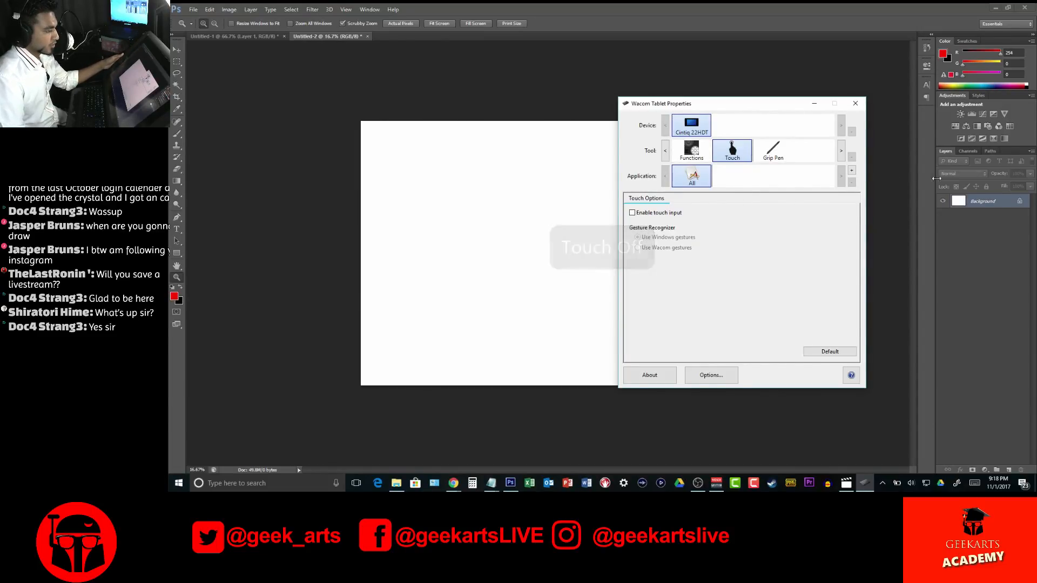
click(697, 154)
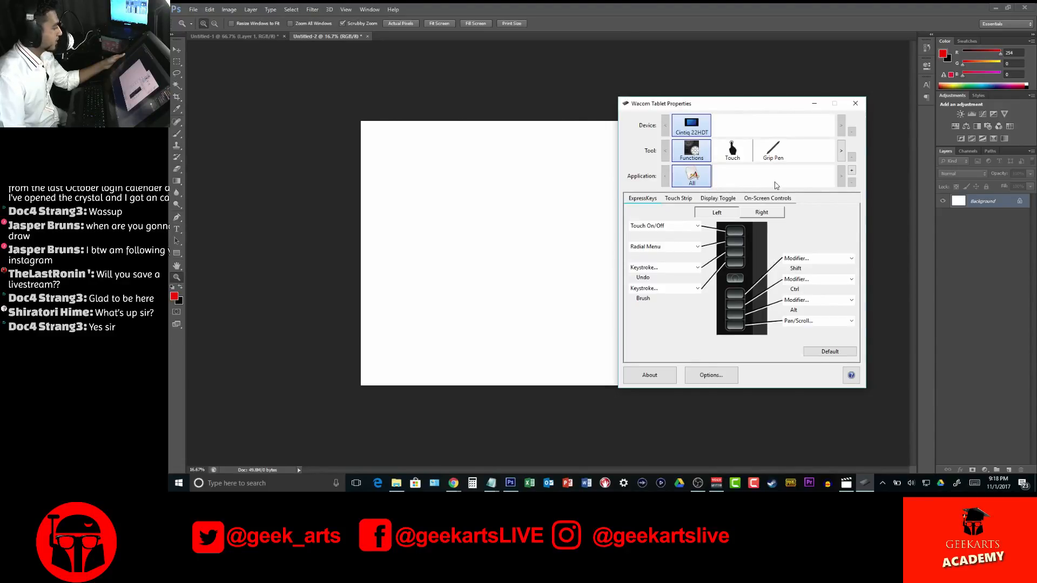
drag(805, 104, 776, 103)
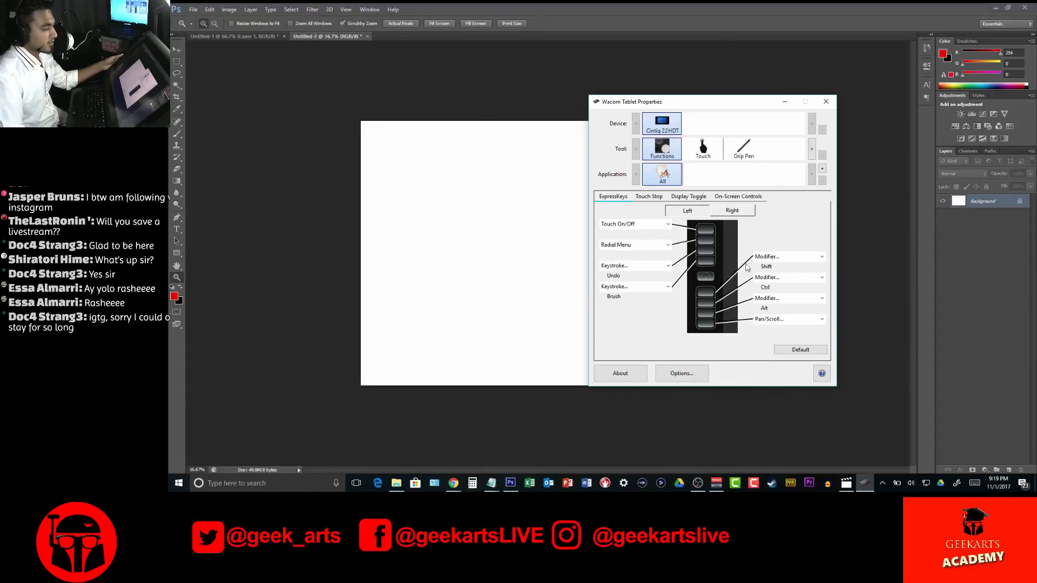
drag(727, 107, 785, 120)
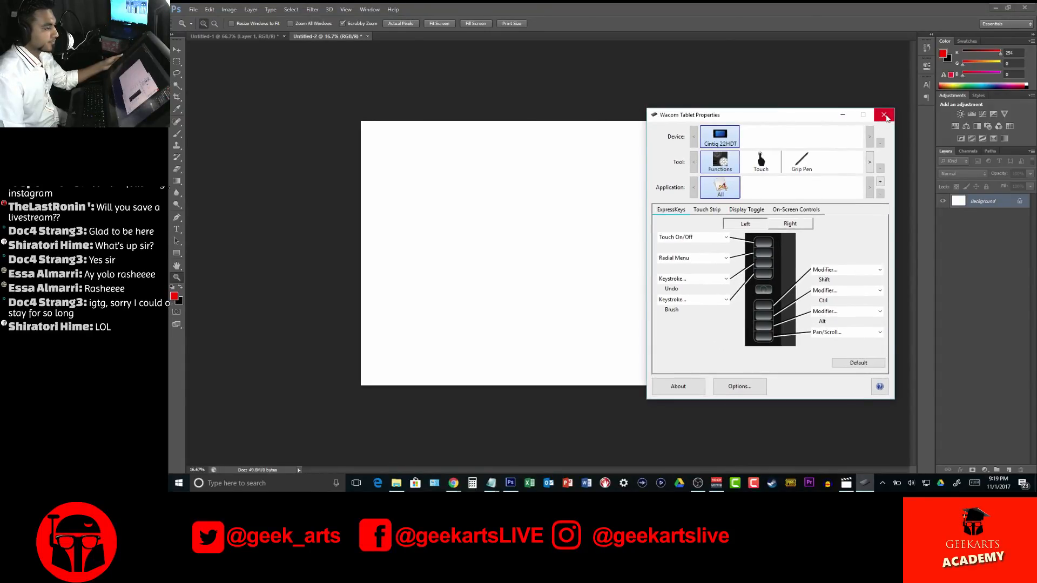
click(884, 116)
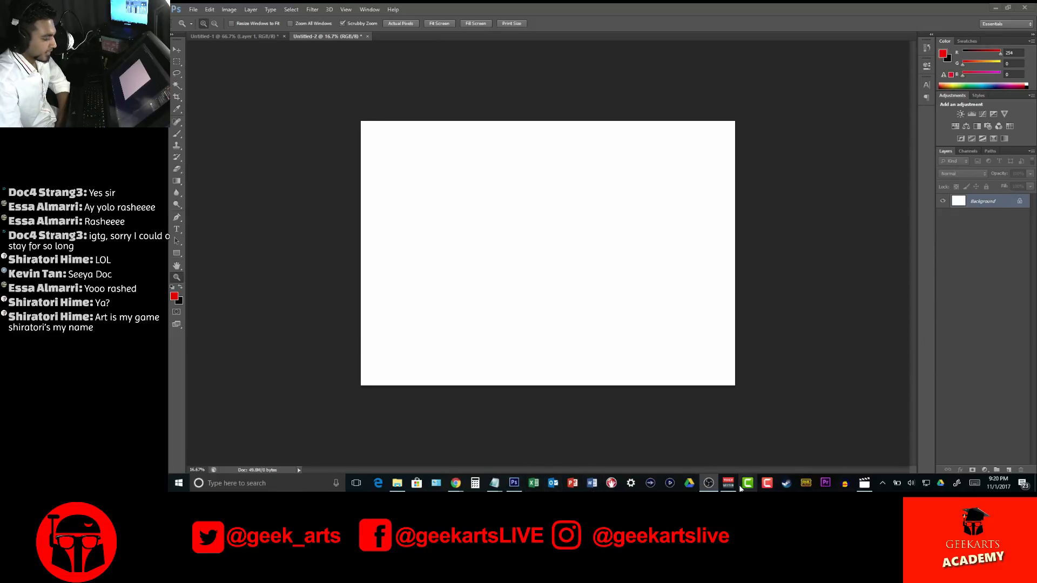
Switch to the Children's Book document in Google Docs, enlarge it to 150% and read the story text for pages 2 and 3
key(alt+Tab)
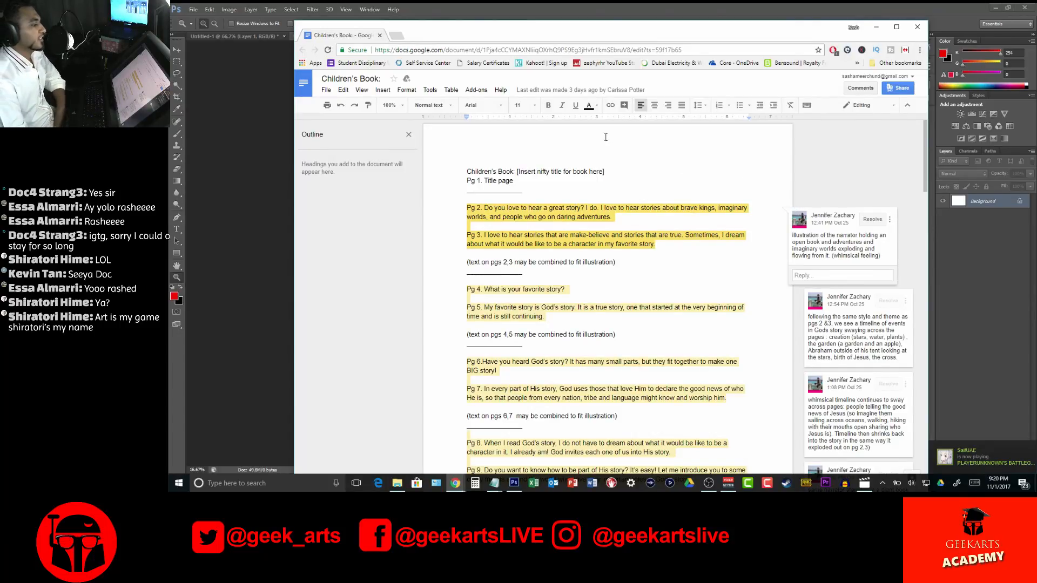
click(402, 106)
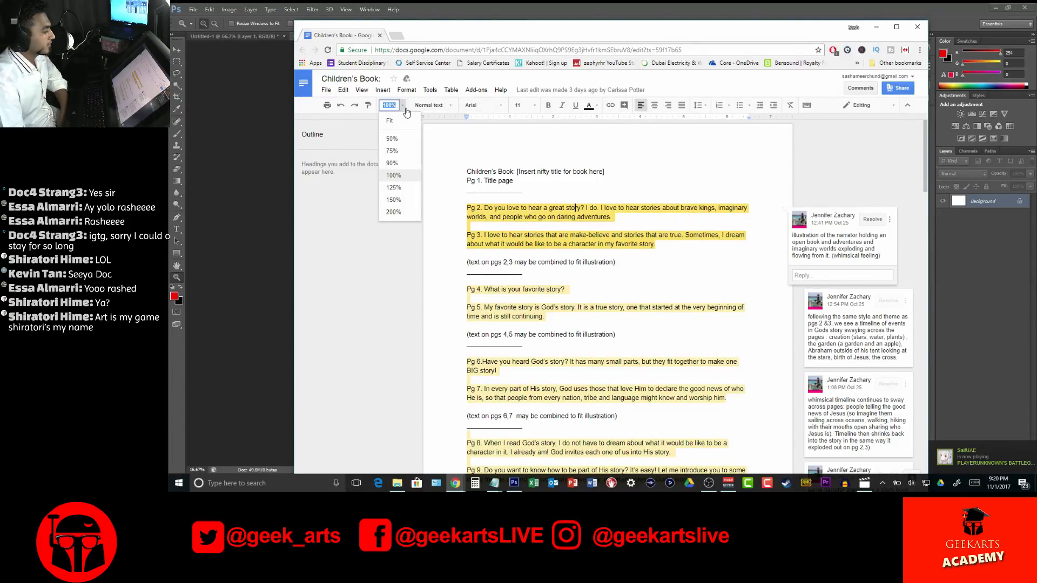
click(399, 199)
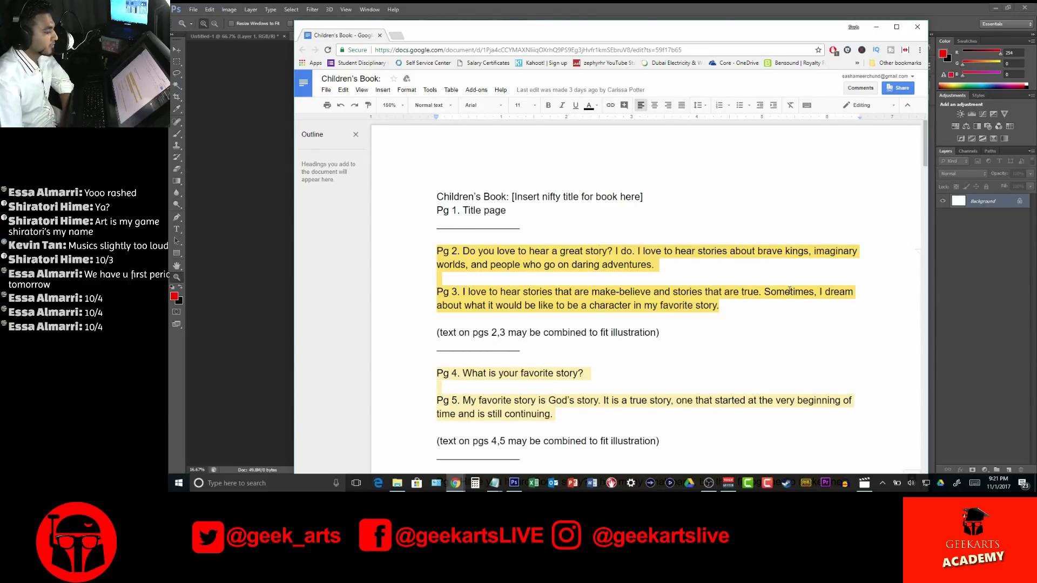
click(613, 251)
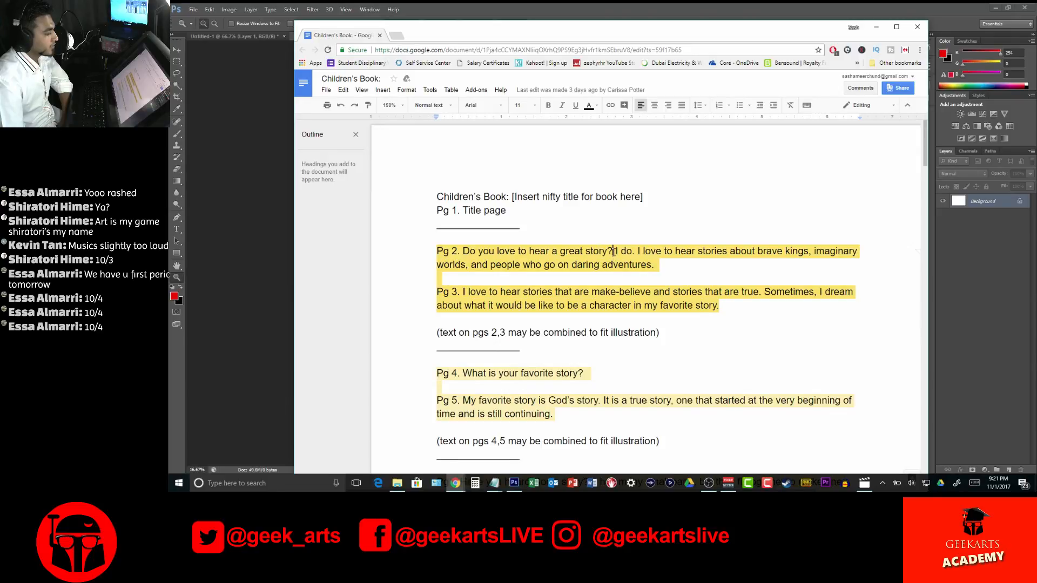
click(619, 264)
click(715, 218)
double_click(509, 265)
Return the document zoom to 100%, reread the page 2 text and minimize the browser window
click(390, 105)
click(391, 174)
click(601, 216)
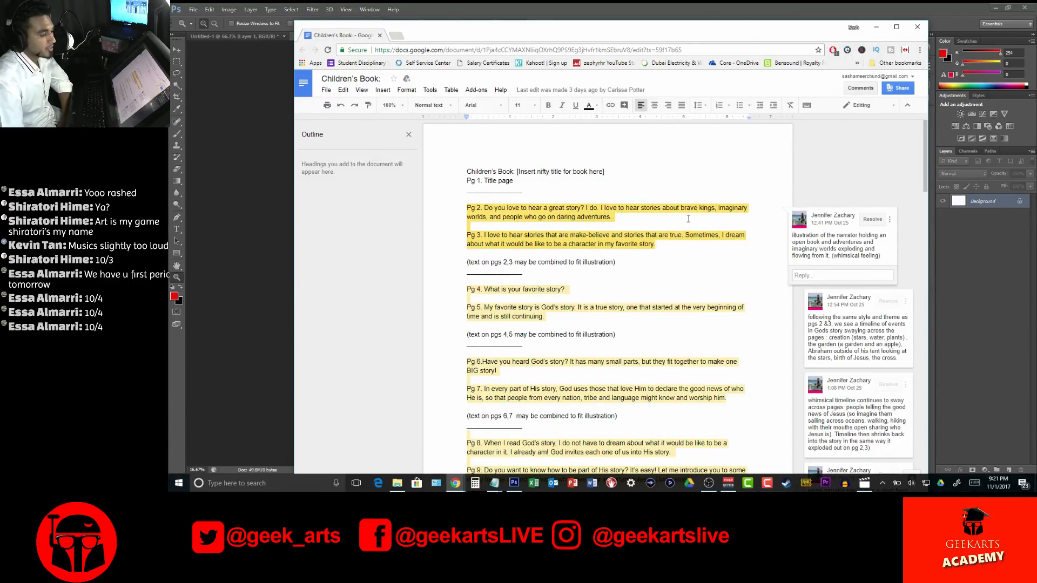
click(627, 208)
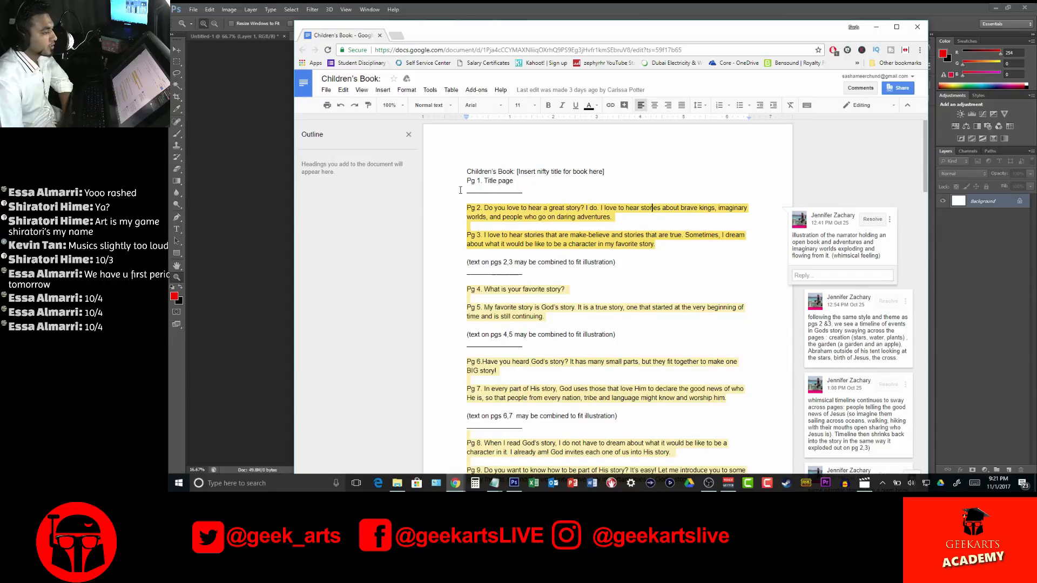
click(875, 27)
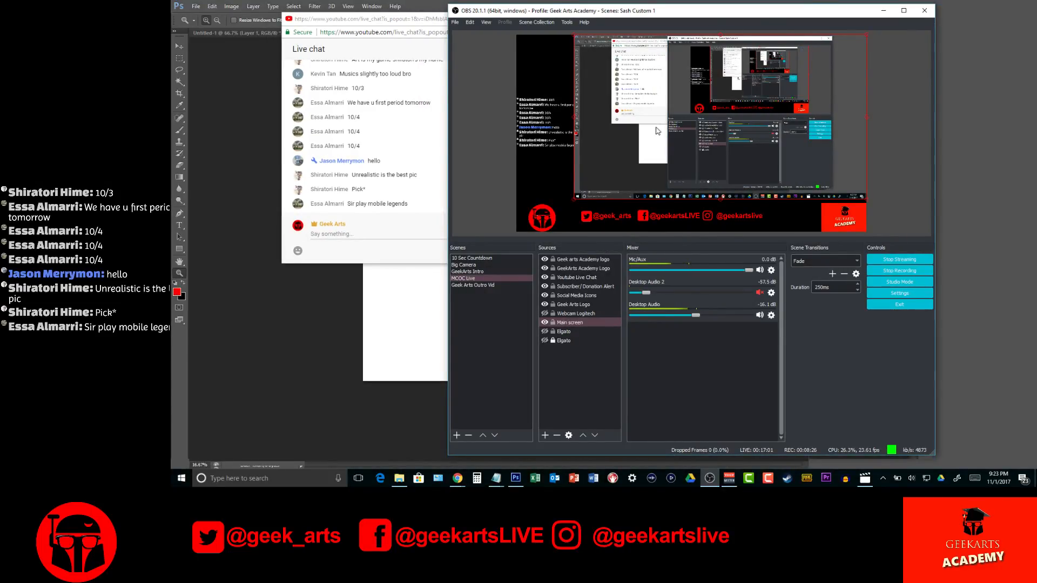
Move the OBS and YouTube live chat windows off this screen and return to the blank Photoshop canvas
drag(679, 11, 1036, 5)
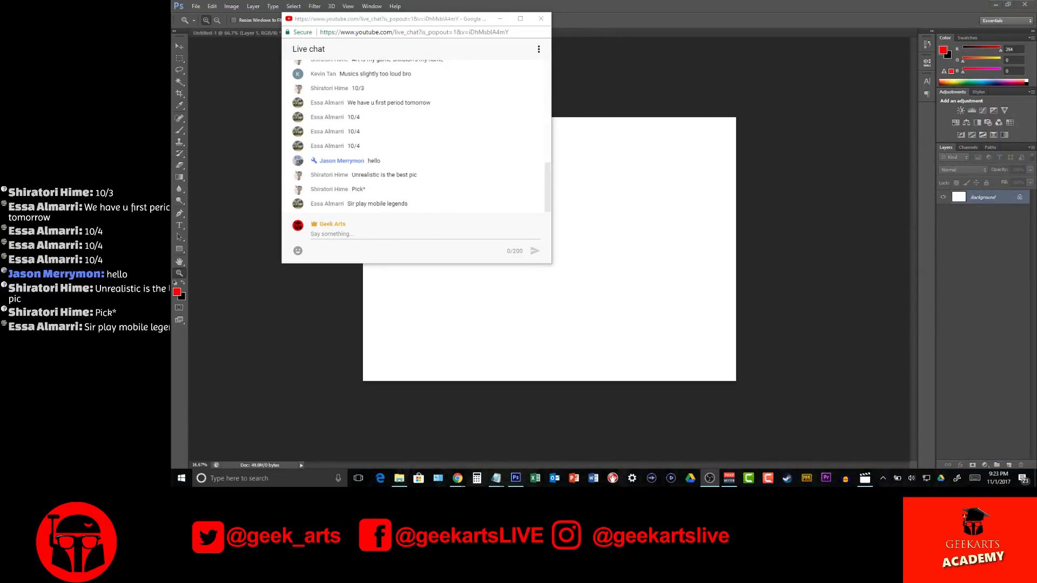
drag(419, 12, 1036, 143)
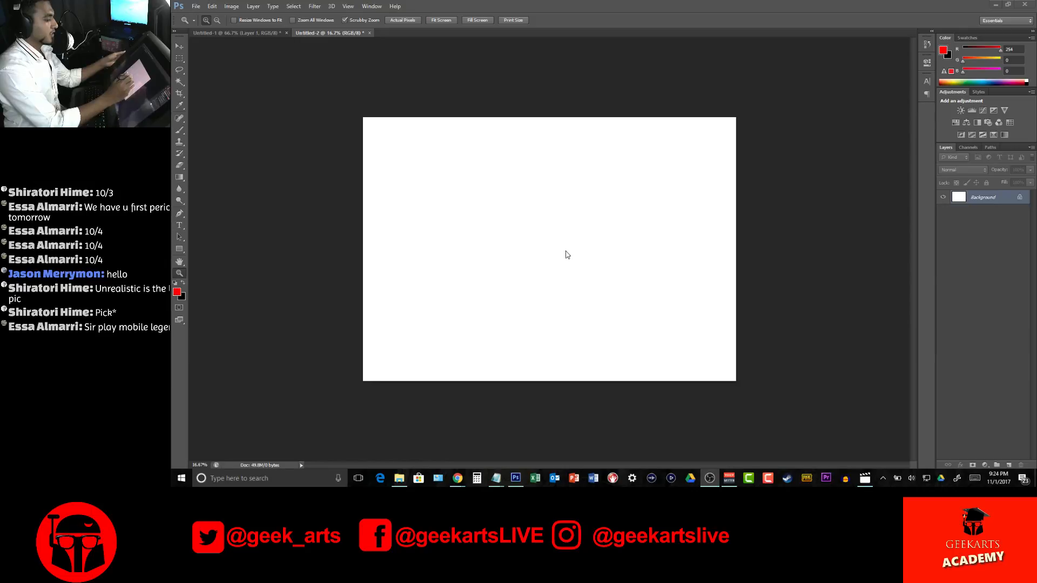
click(627, 272)
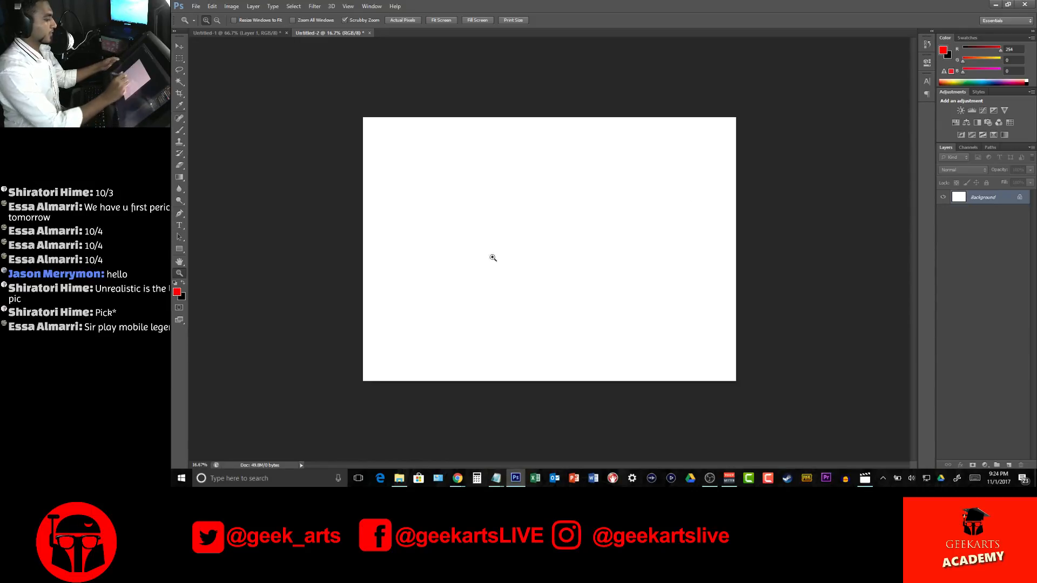
Add a new layer above the Background and ready the Brush tool with black as the foreground color
key(ctrl+plus)
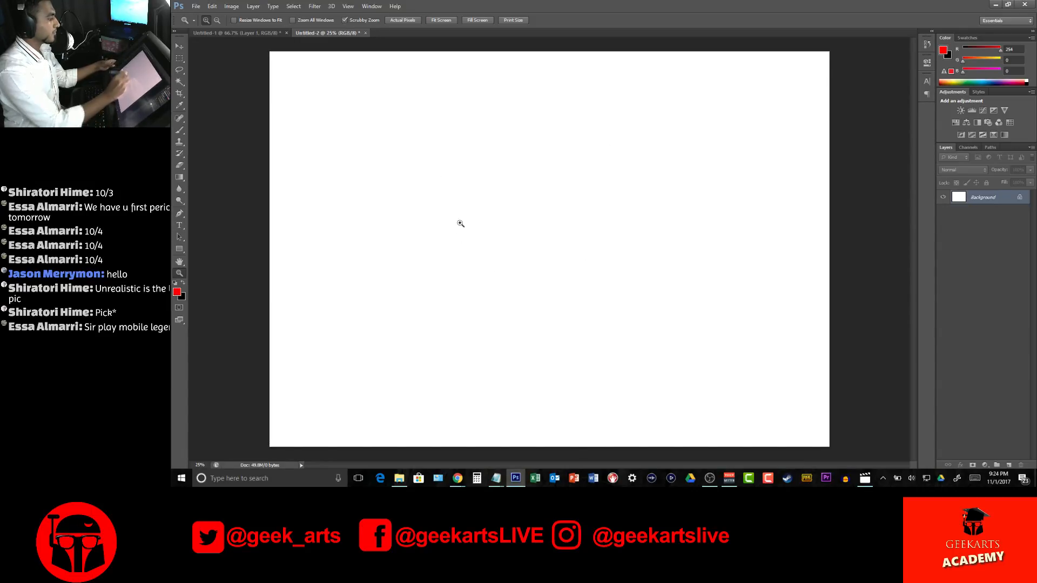
click(1008, 466)
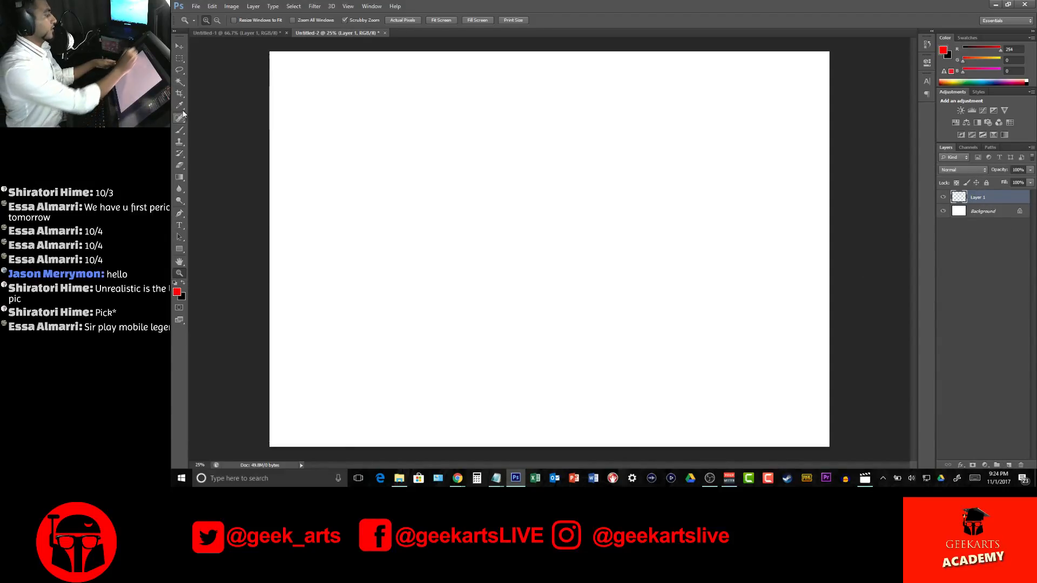
click(180, 130)
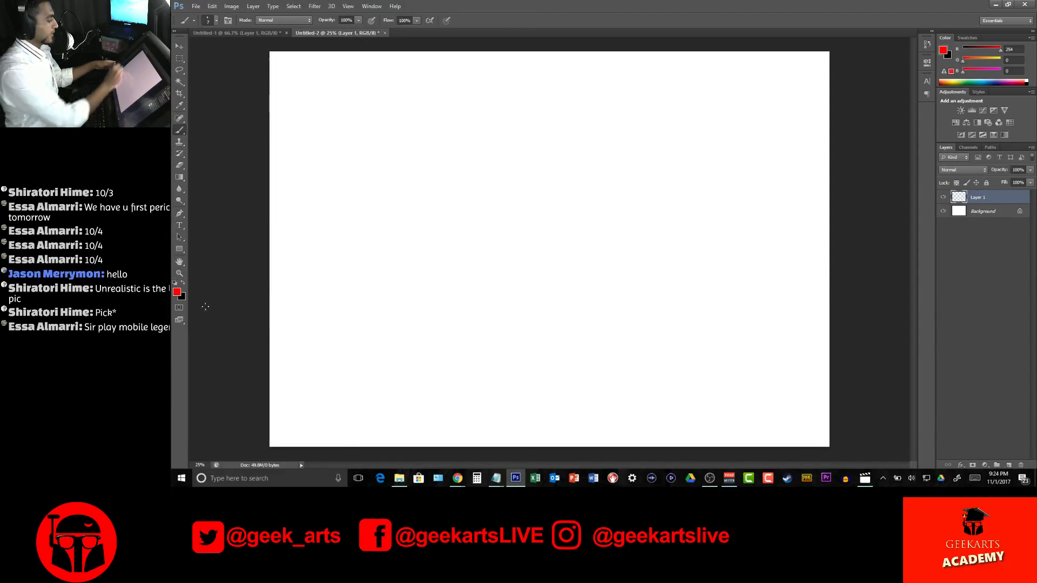
key(x)
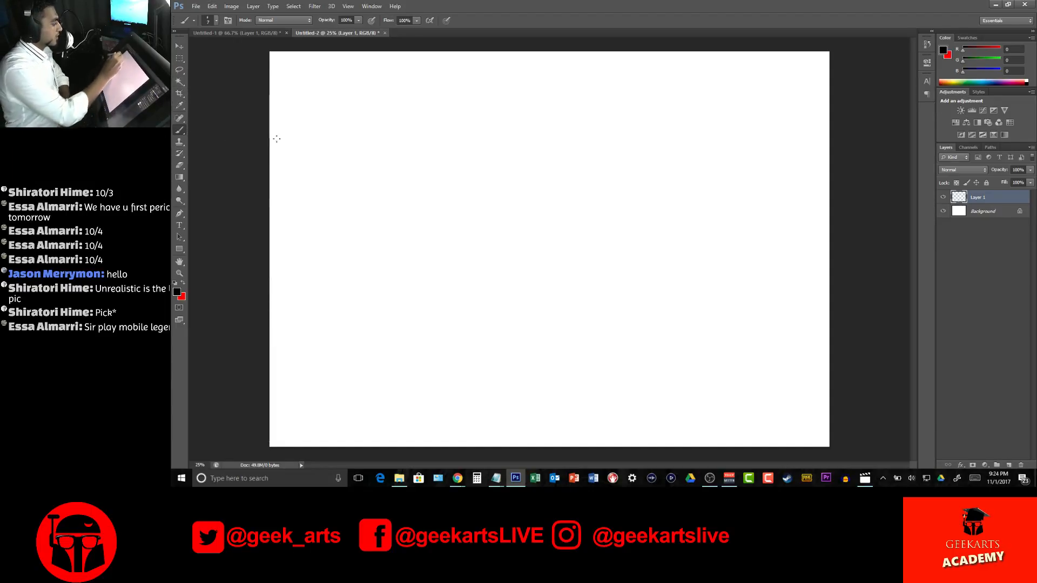
Try a looping brush stroke across the upper-left part of the canvas and undo it
mouse_move(323, 140)
mouse_down()
mouse_move(343, 220)
mouse_move(371, 225)
mouse_move(384, 255)
mouse_up()
mouse_move(448, 197)
mouse_down()
mouse_move(503, 165)
mouse_move(504, 259)
mouse_move(496, 212)
mouse_move(550, 227)
mouse_move(506, 252)
mouse_move(545, 212)
mouse_move(583, 231)
mouse_up()
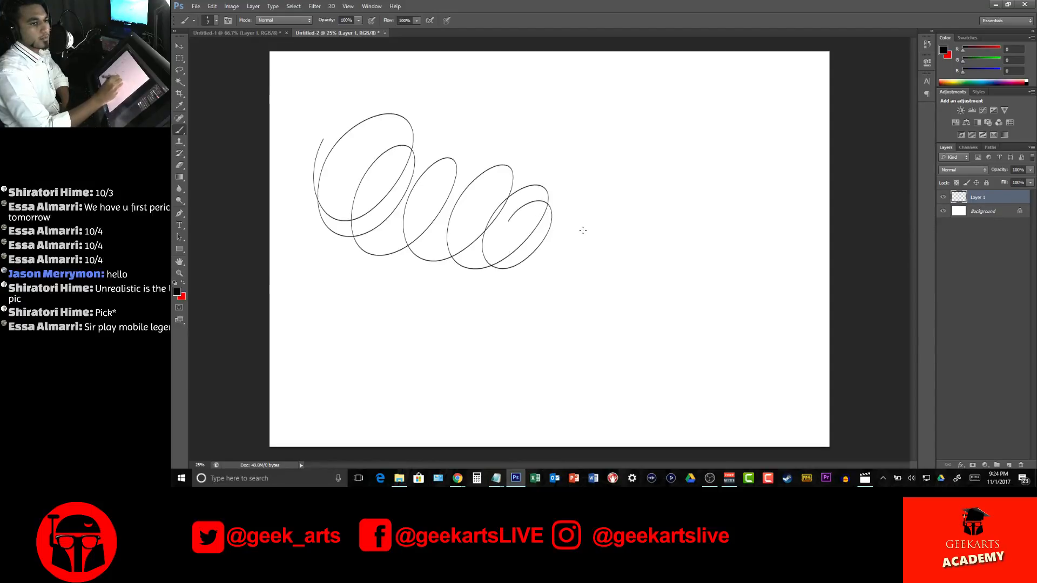
key(ctrl+z)
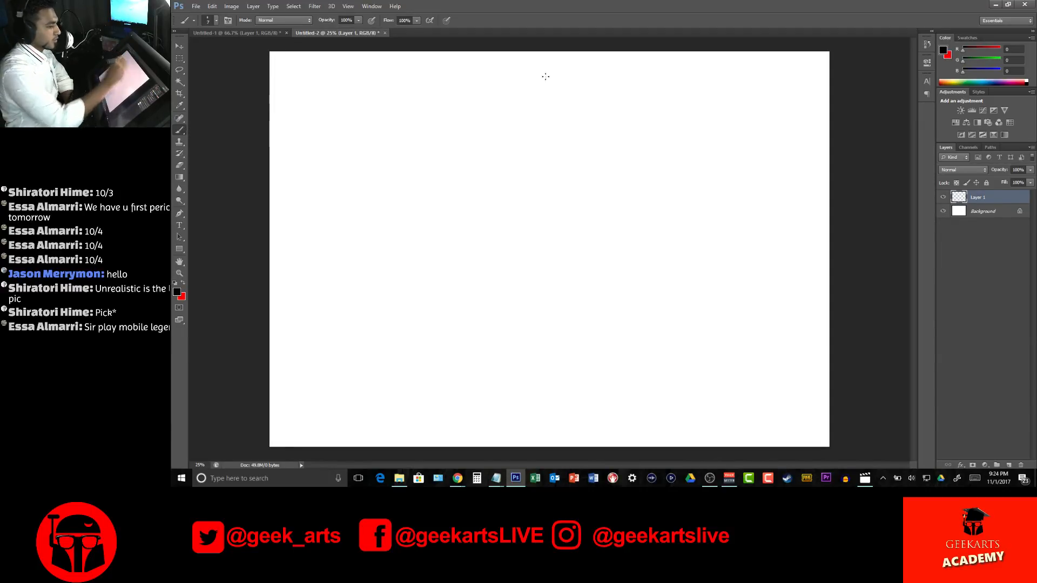
Lower Layer 1's opacity to 20% and try test brush strokes on the canvas, undoing each one
drag(1032, 172, 994, 179)
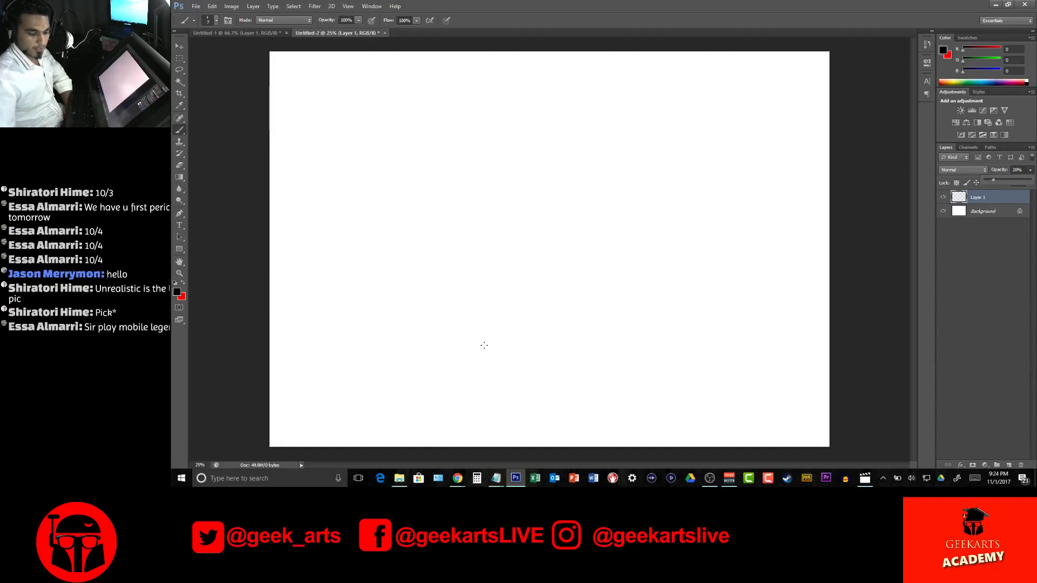
mouse_move(355, 101)
mouse_down()
mouse_move(374, 170)
mouse_move(403, 93)
mouse_move(384, 183)
mouse_move(391, 92)
mouse_move(415, 161)
mouse_move(401, 96)
mouse_up()
key(ctrl+z)
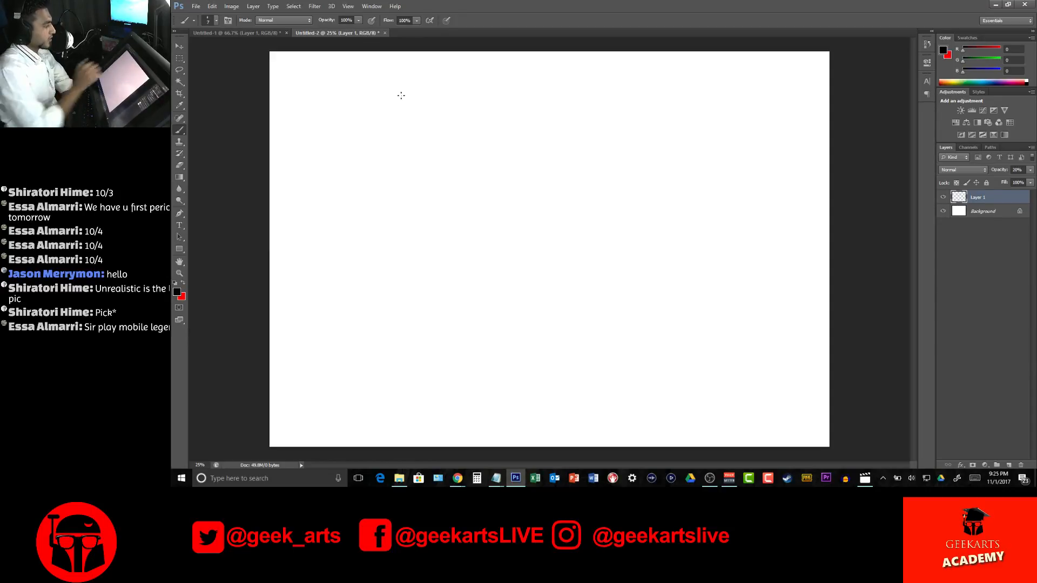
mouse_move(314, 172)
mouse_down()
mouse_move(393, 134)
mouse_move(547, 227)
mouse_move(697, 244)
mouse_move(819, 305)
mouse_move(788, 320)
mouse_up()
key(ctrl+z)
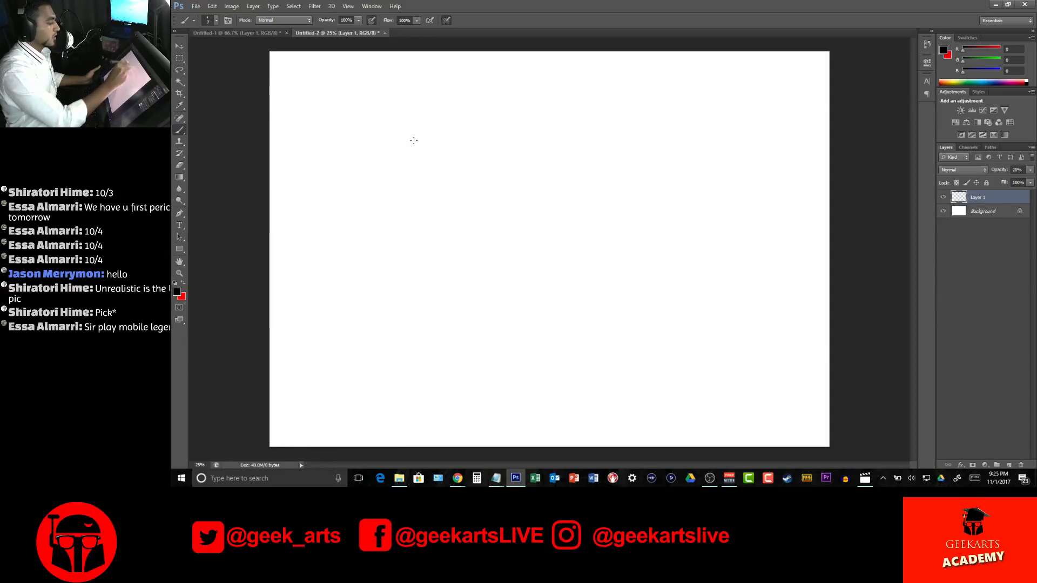
Sketch a tall ellipse on the left half of the canvas and three curved arrows flowing out of it to the right
mouse_move(456, 340)
mouse_down()
mouse_move(455, 103)
mouse_move(327, 207)
mouse_move(460, 328)
mouse_move(488, 244)
mouse_up()
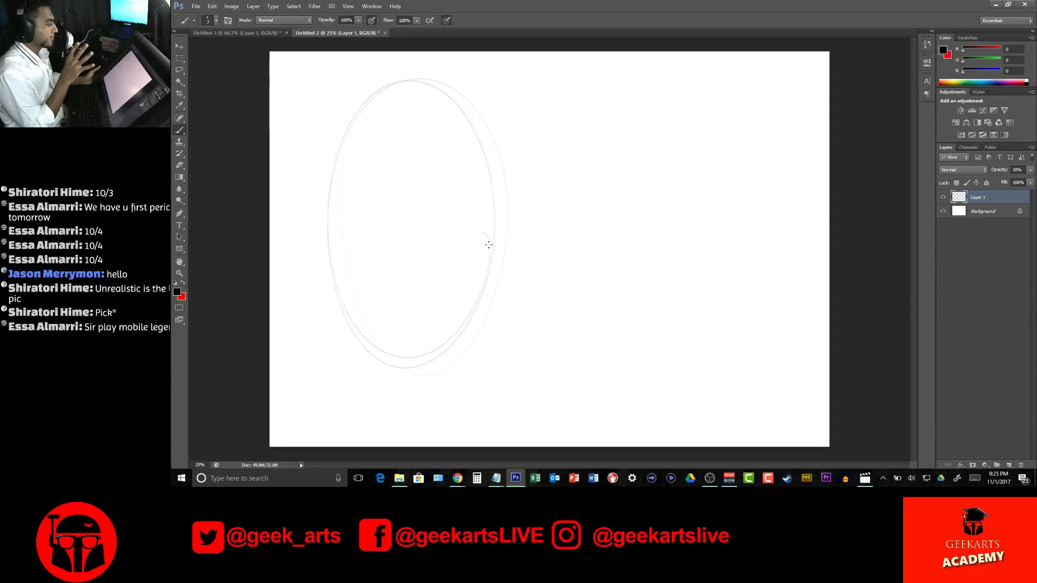
mouse_move(357, 171)
mouse_down()
mouse_move(407, 158)
mouse_move(537, 186)
mouse_move(652, 269)
mouse_move(766, 291)
mouse_up()
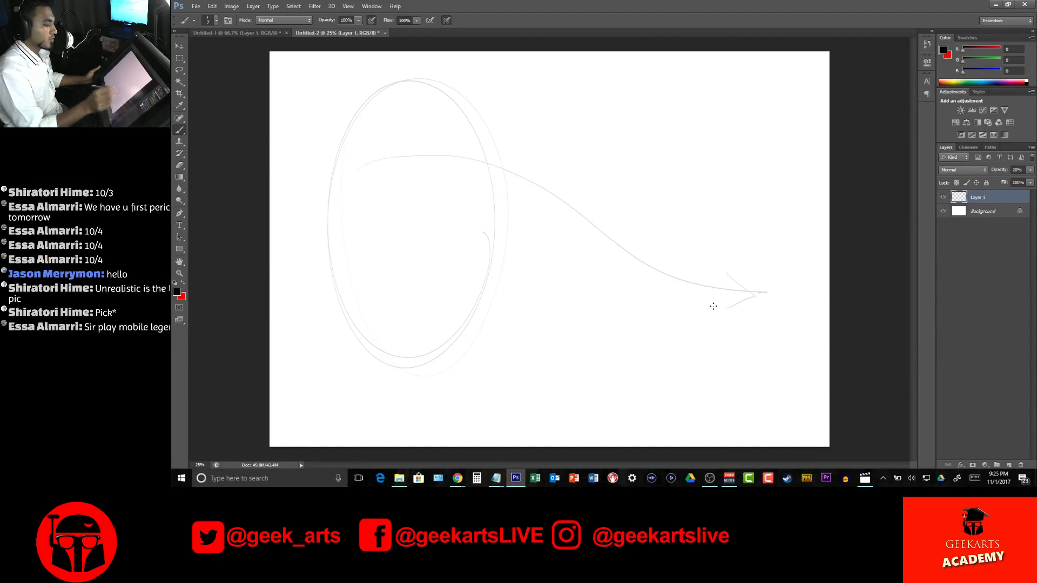
mouse_move(468, 212)
mouse_down()
mouse_move(529, 259)
mouse_move(608, 379)
mouse_move(672, 407)
mouse_up()
mouse_move(493, 128)
mouse_down()
mouse_move(623, 132)
mouse_move(762, 159)
mouse_up()
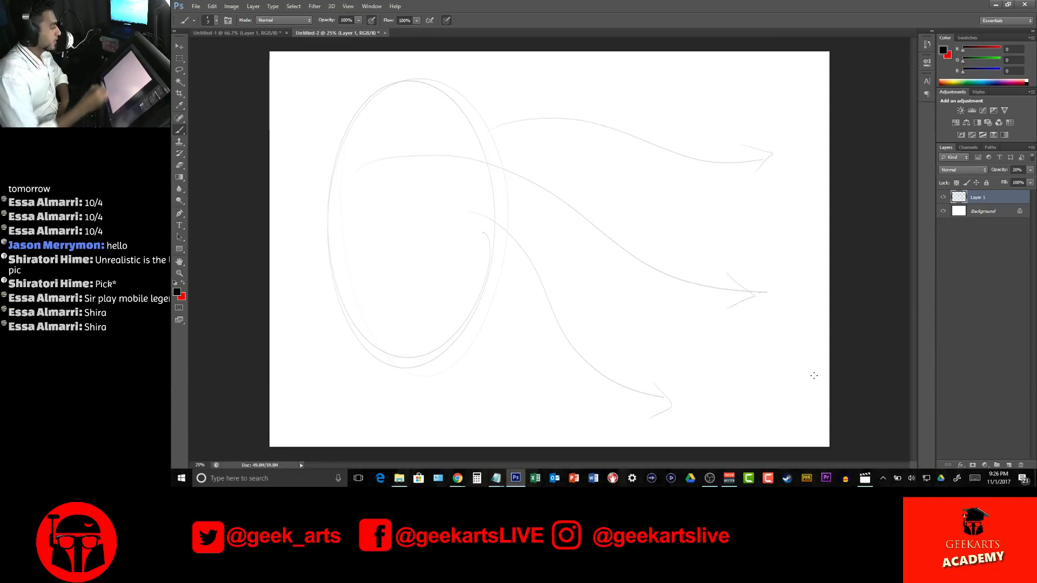
Start a text line near the canvas's upper-left corner and copy the page 2 sentences from the Children's Book document
click(182, 224)
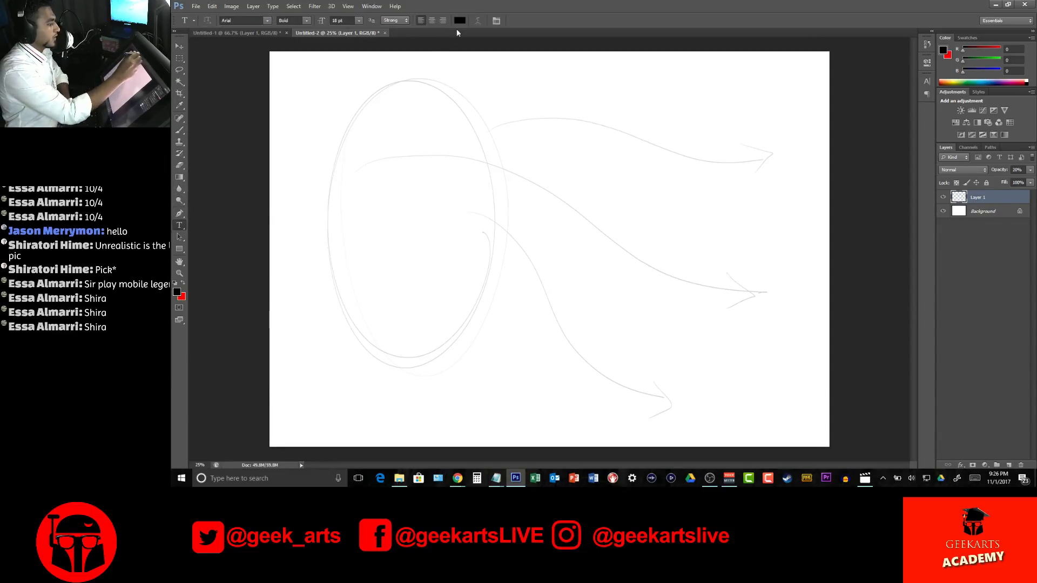
click(321, 108)
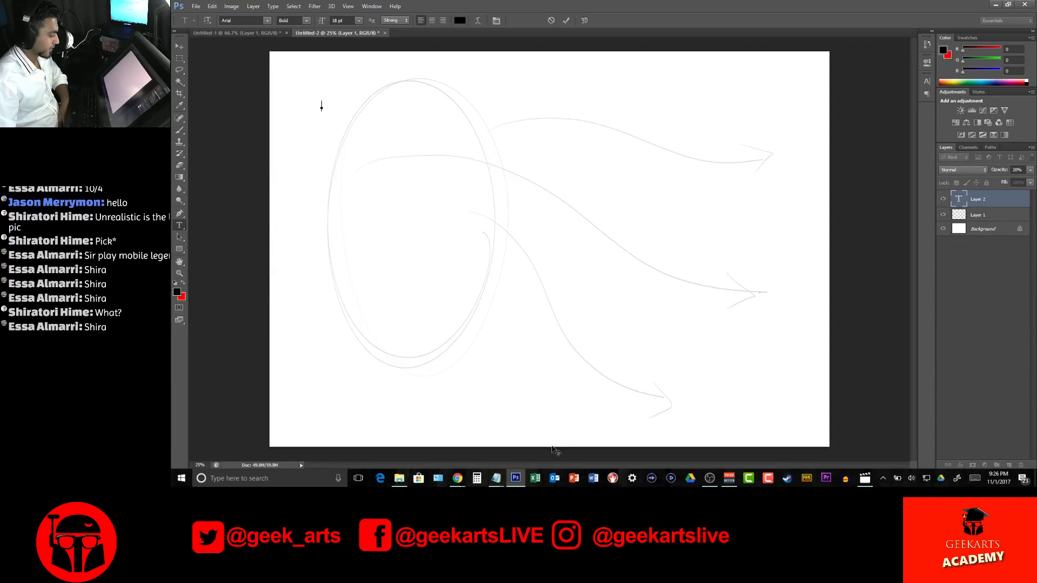
mouse_move(458, 478)
click(391, 415)
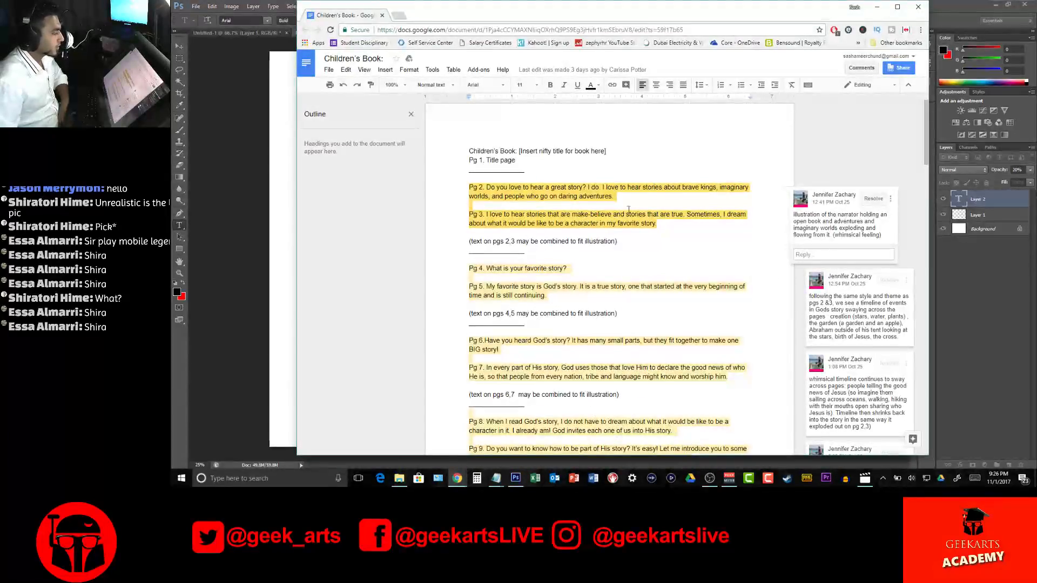
drag(485, 187, 616, 196)
key(ctrl+c)
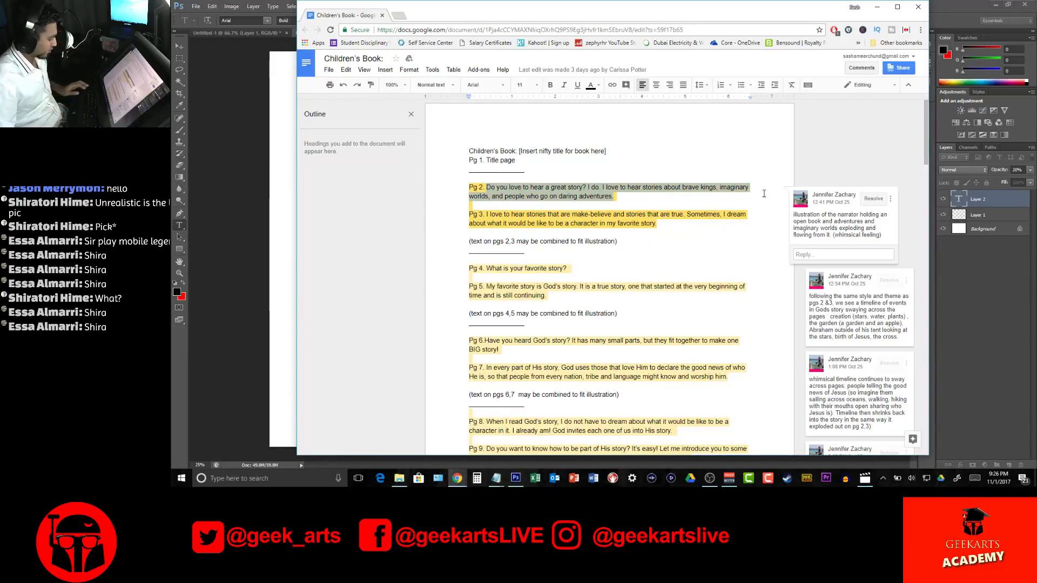
click(876, 9)
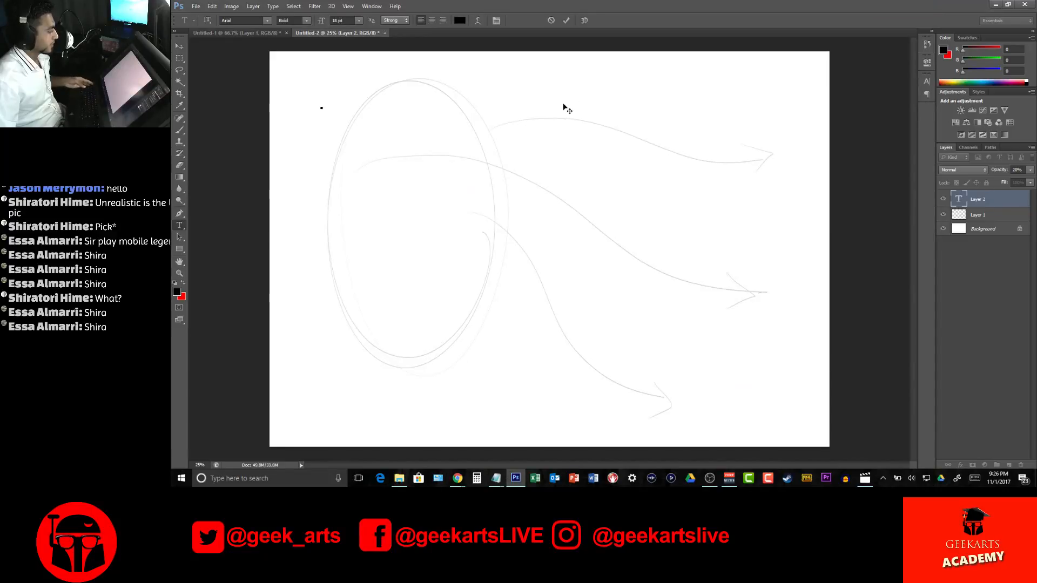
Paste the copied sentences as a single text line, try narrowing it with Free Transform, cancel that and delete the text layer
key(ctrl+v)
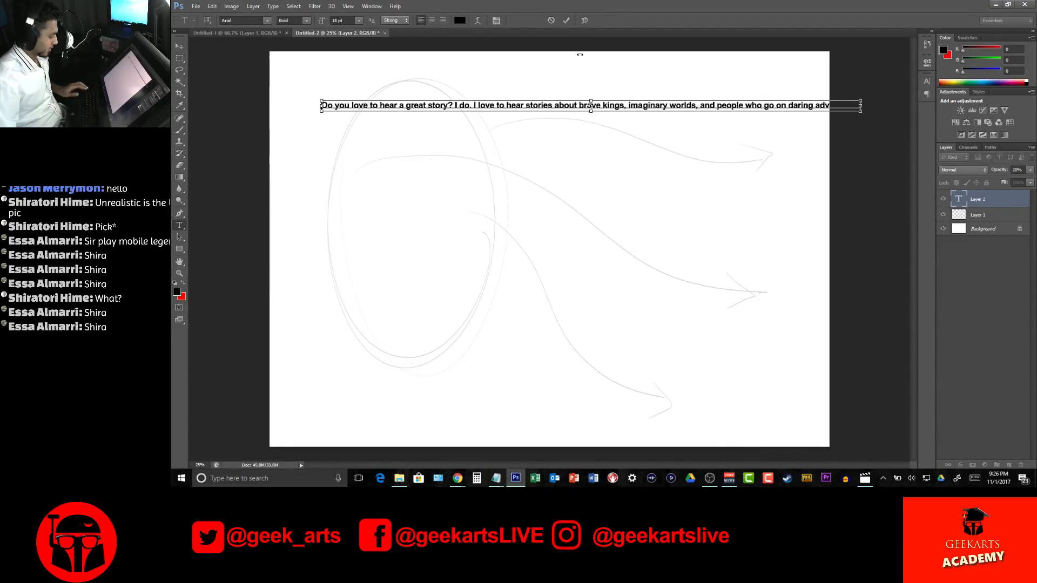
click(568, 19)
key(ctrl+t)
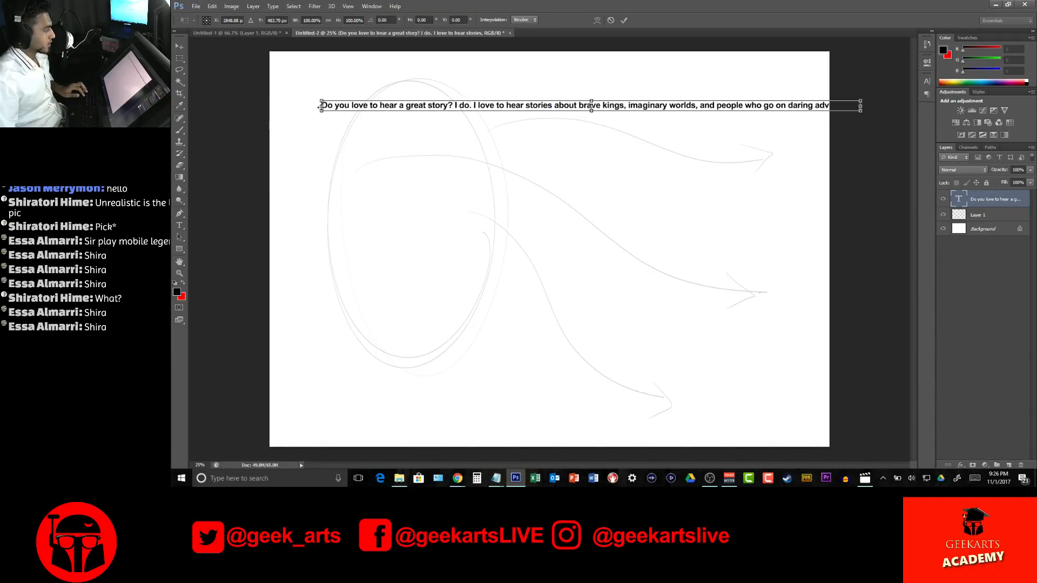
drag(861, 106, 620, 105)
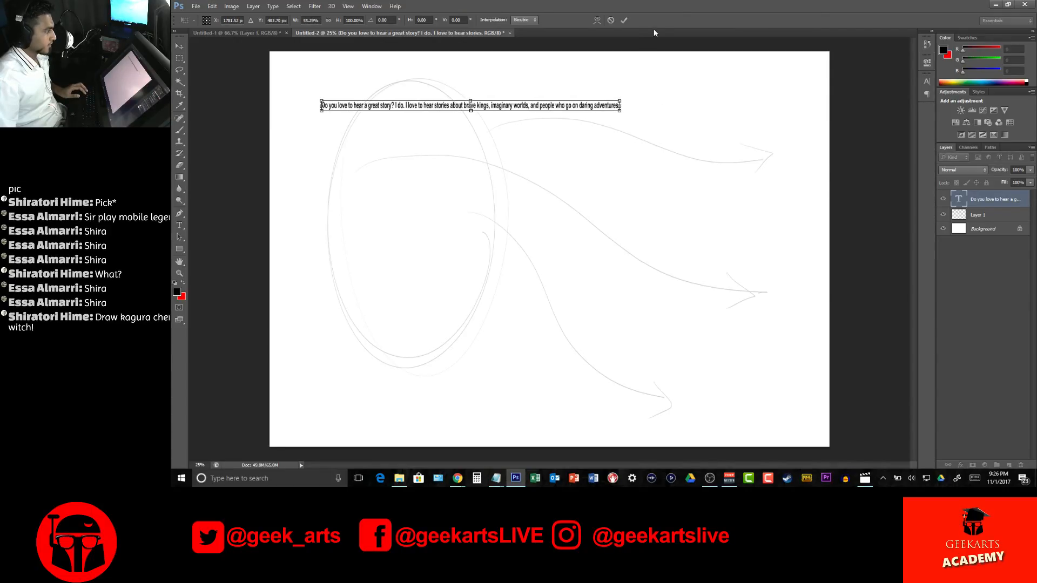
key(Escape)
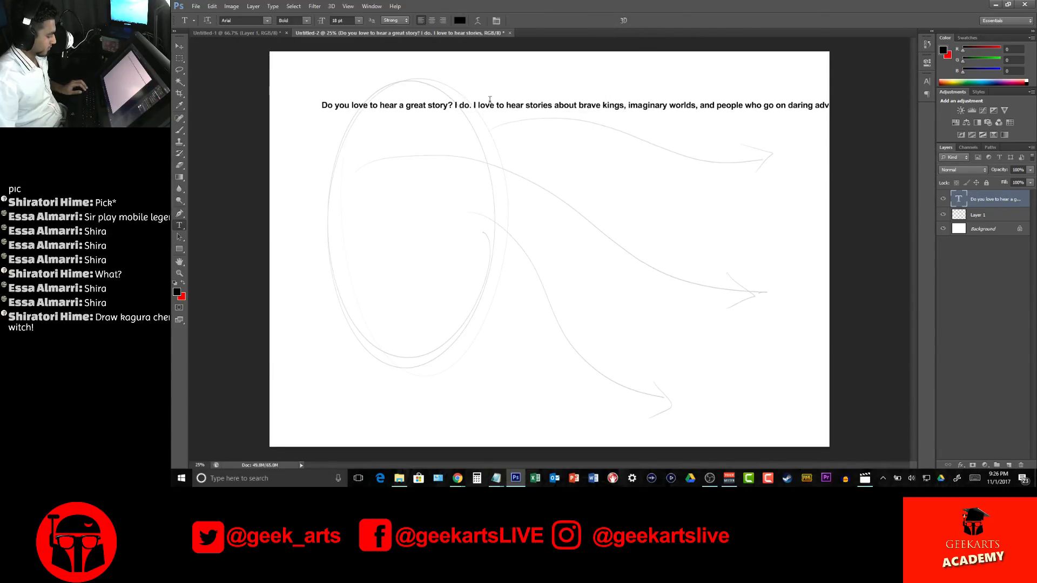
key(Delete)
Create a paragraph text box at the canvas's upper left, paste the page 2 sentences and shrink the box to fit them
drag(292, 89, 457, 243)
text(Do you love to hear a great story? I do. I love to hear stories about brave kings, imaginary worlds, and people who go on daring adventures.)
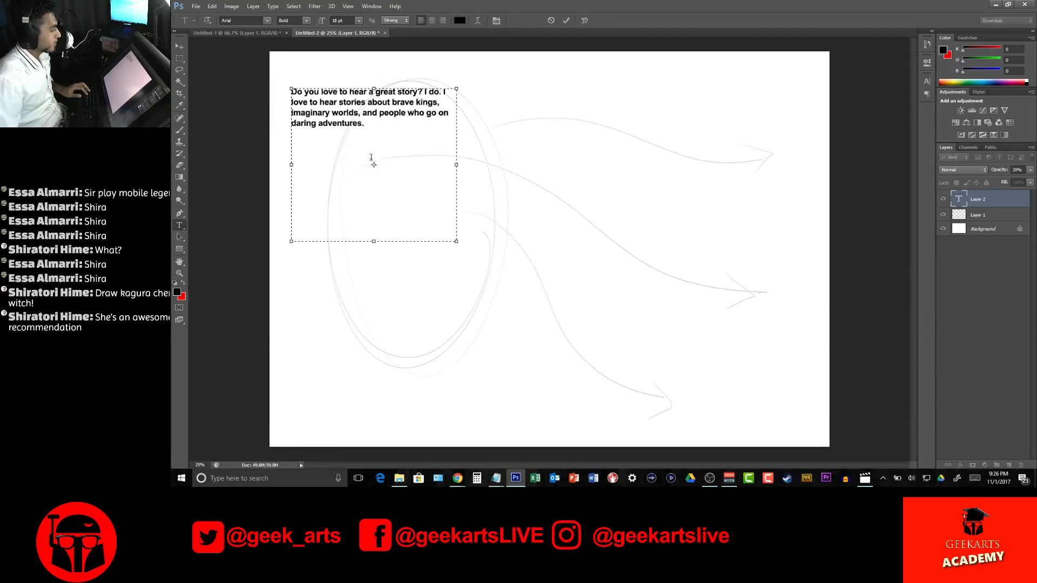
drag(374, 241, 374, 134)
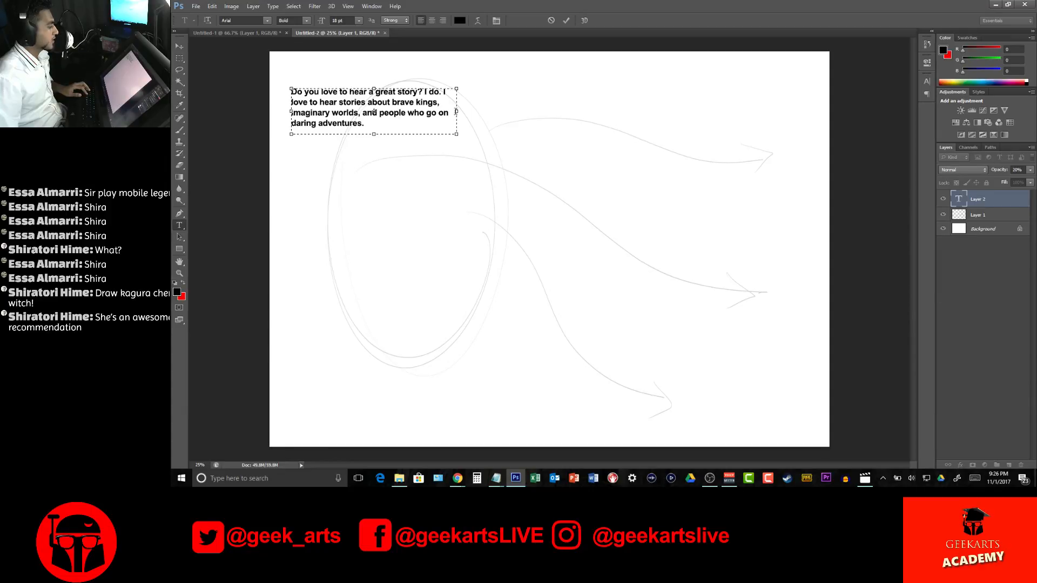
drag(456, 111, 453, 111)
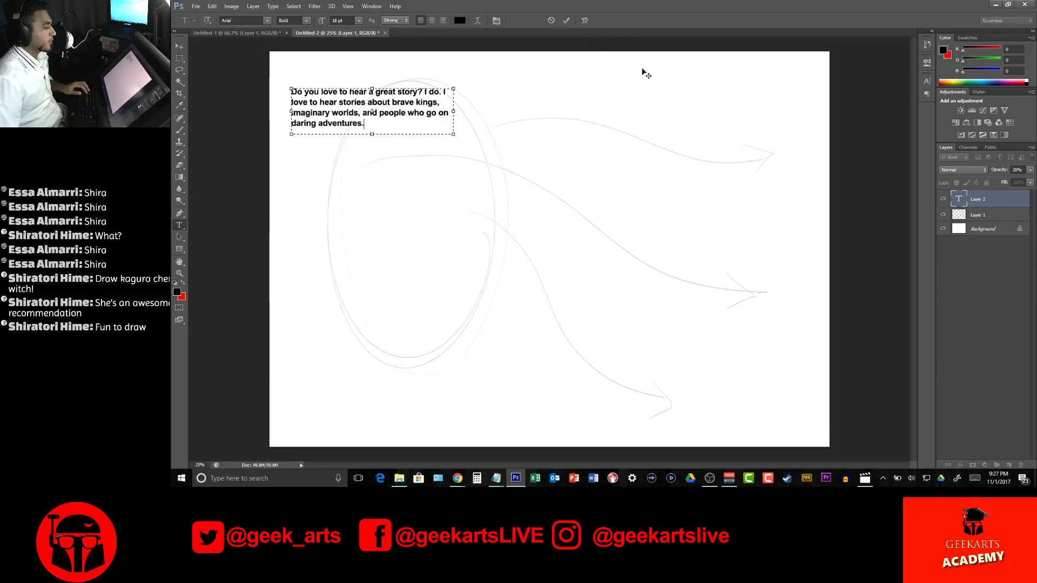
click(567, 21)
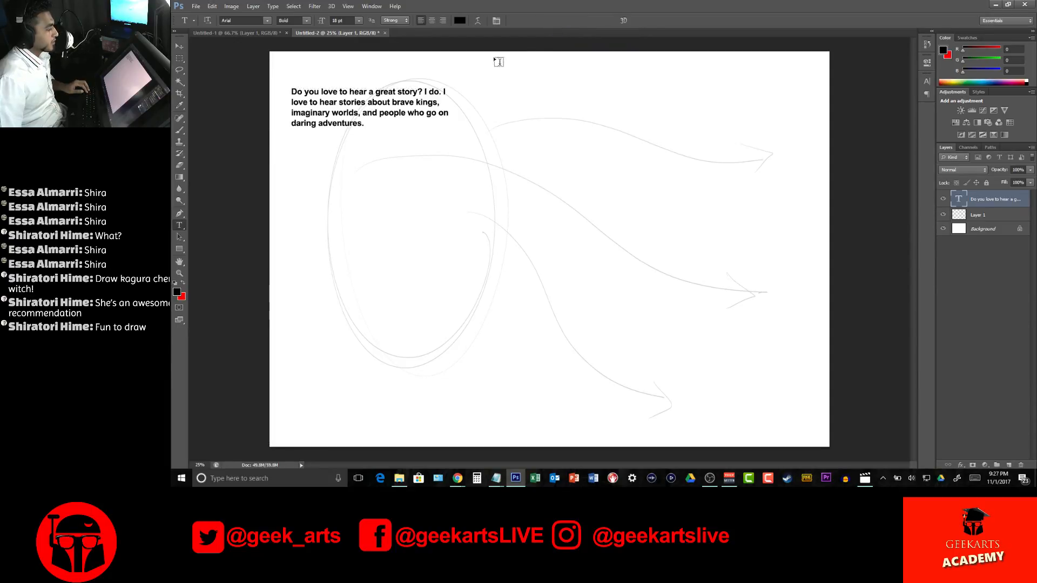
Shift the page 2 text slightly inward and up, and create an empty paragraph text box in the canvas's lower-right area
key(v)
mouse_move(381, 104)
mouse_down()
mouse_move(398, 124)
mouse_move(391, 100)
mouse_up()
key(t)
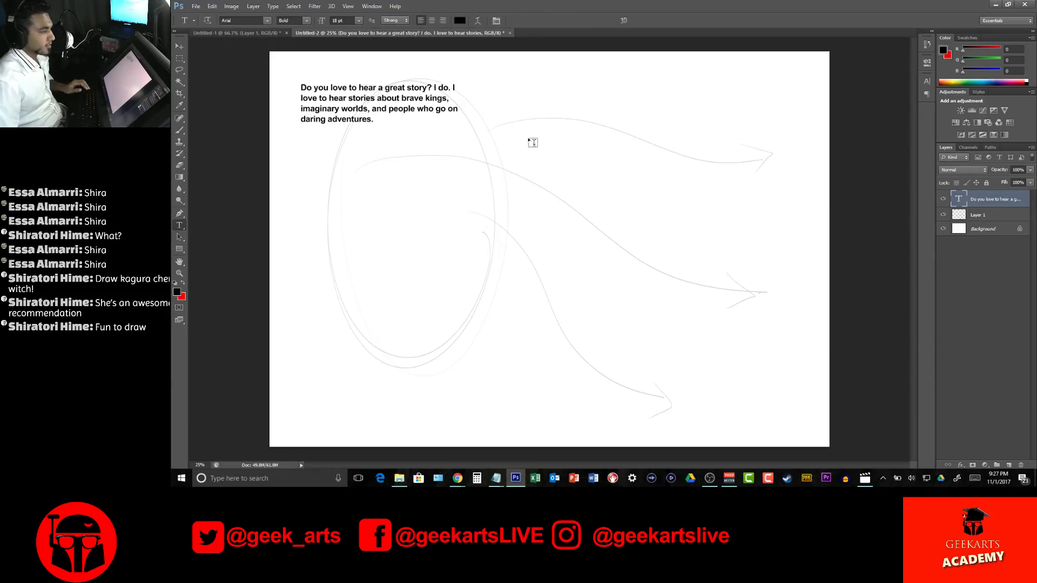
drag(683, 315, 818, 420)
Copy the page 3 sentences from the Children's Book document, paste them into the new text box and shorten the box to fit
key(alt+Tab)
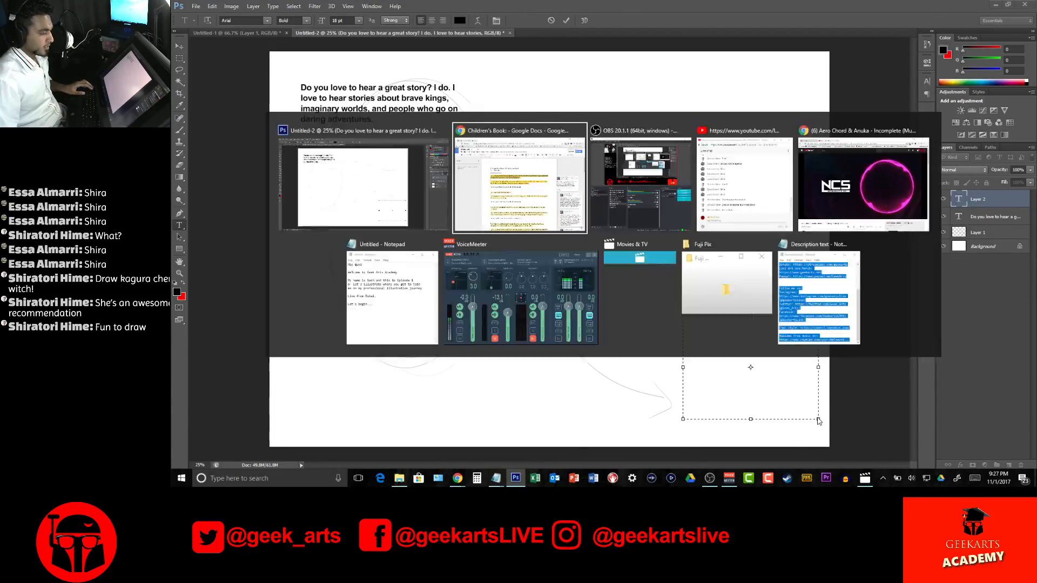
drag(488, 215, 662, 224)
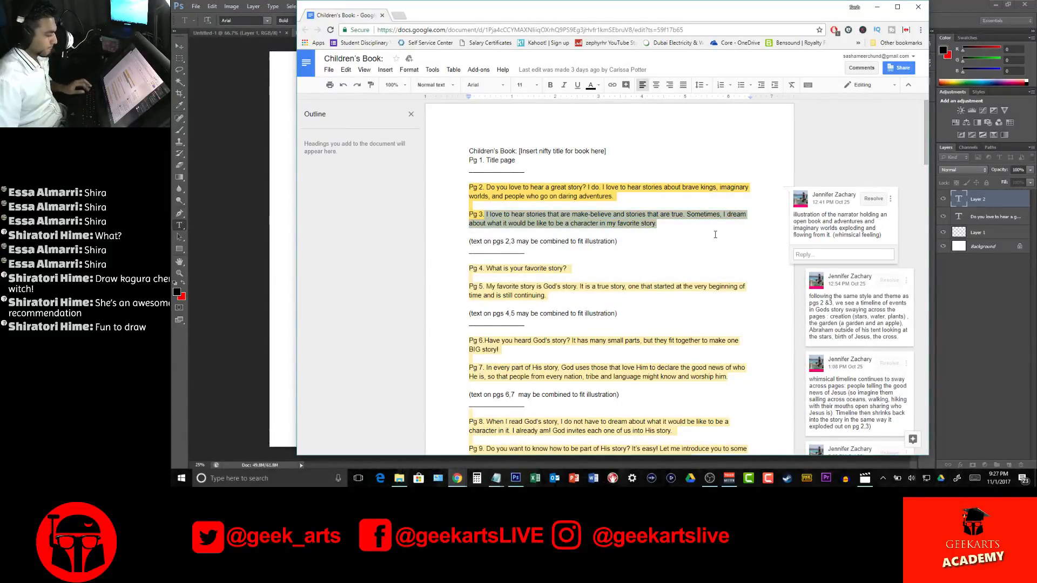
key(ctrl+c)
key(alt+Tab)
key(ctrl+v)
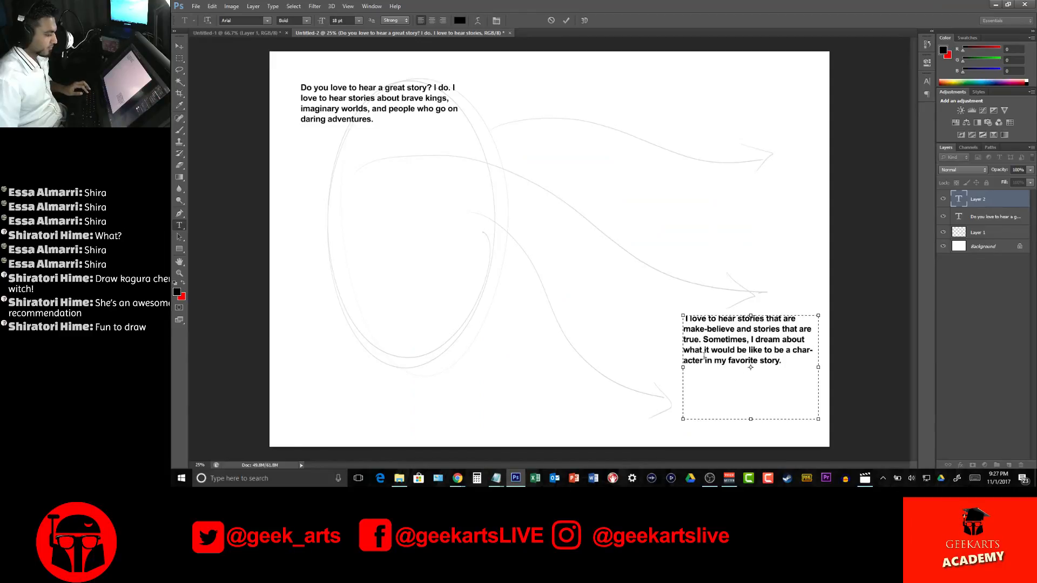
drag(751, 419, 751, 377)
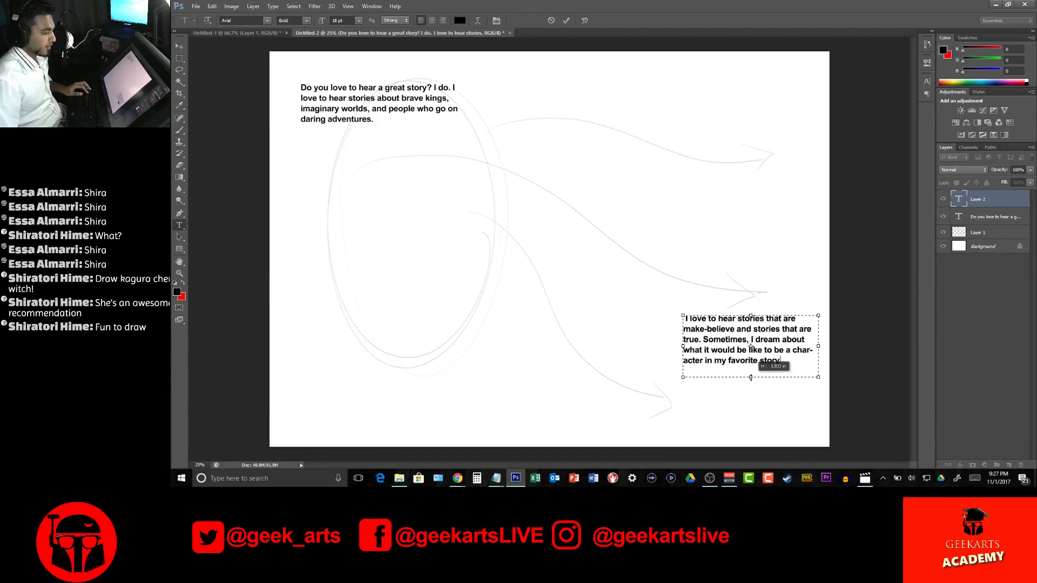
click(566, 20)
Move both text blocks further in from the page edges and shift the Layer 1 sketch slightly down and left
key(v)
mouse_move(757, 338)
mouse_down()
mouse_move(747, 337)
mouse_move(711, 251)
mouse_move(741, 340)
mouse_move(726, 337)
mouse_move(751, 325)
mouse_move(685, 332)
mouse_move(744, 351)
mouse_up()
drag(376, 98, 398, 94)
ctrl+click(725, 354)
drag(723, 354, 735, 371)
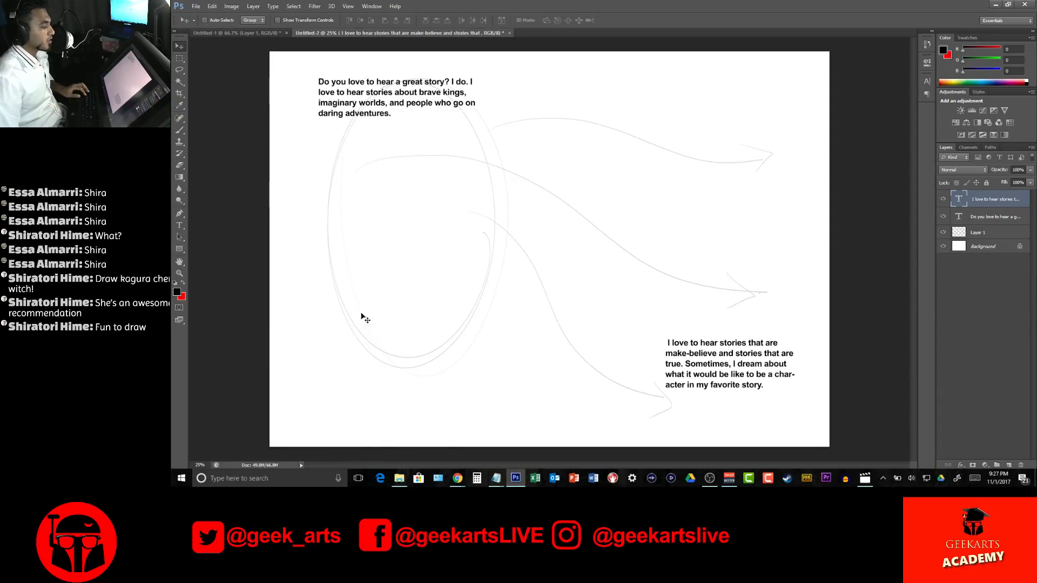
click(1016, 235)
mouse_move(491, 243)
mouse_down()
mouse_move(475, 281)
mouse_move(473, 246)
mouse_move(528, 291)
mouse_move(456, 265)
mouse_move(482, 259)
mouse_up()
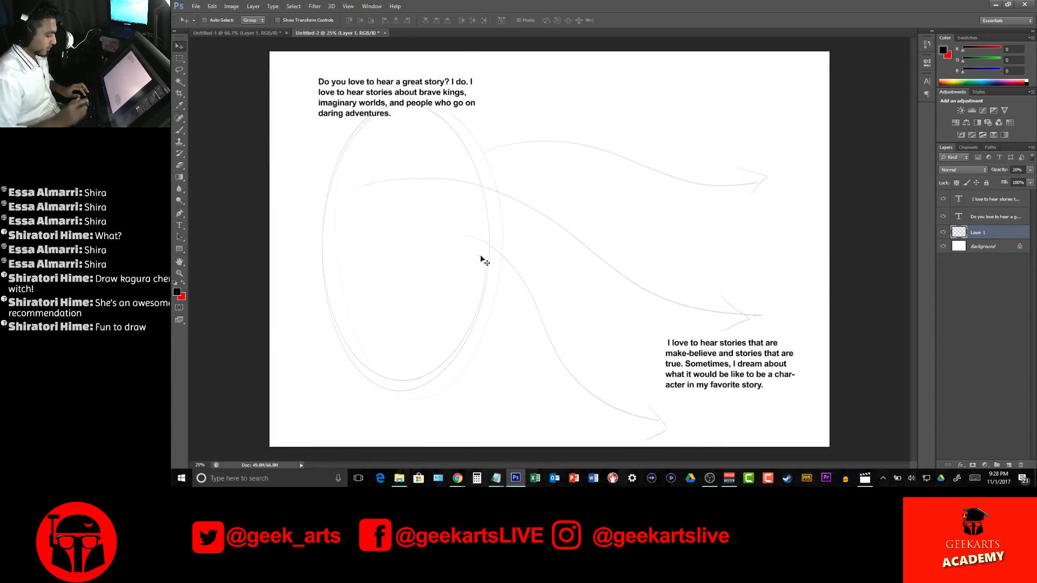
Choose the hard round brush preset, try a stroke across the lower part of the sketch and undo it
key(b)
right_click(611, 228)
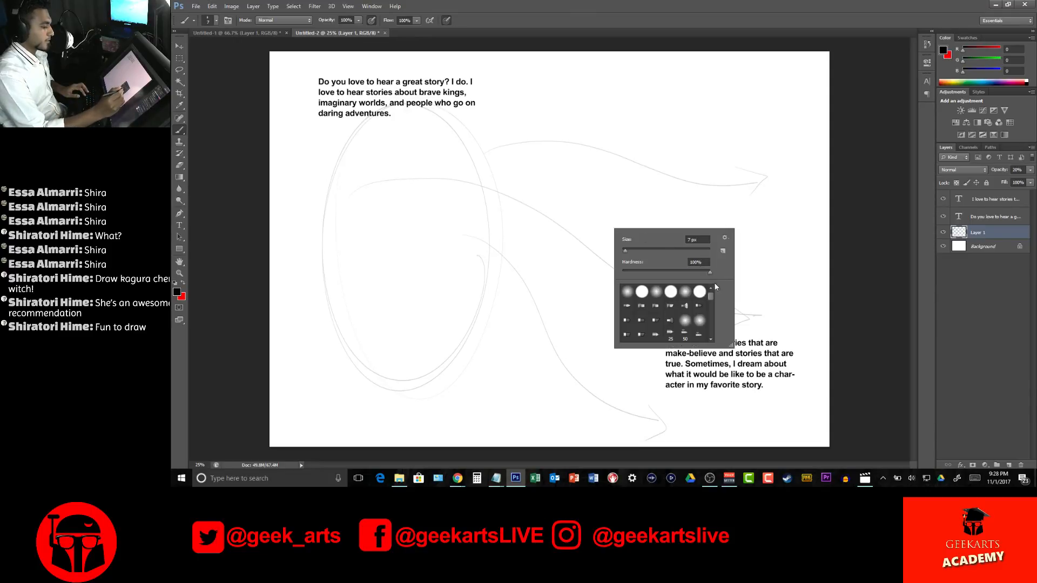
click(639, 293)
drag(478, 313, 660, 346)
key(ctrl+z)
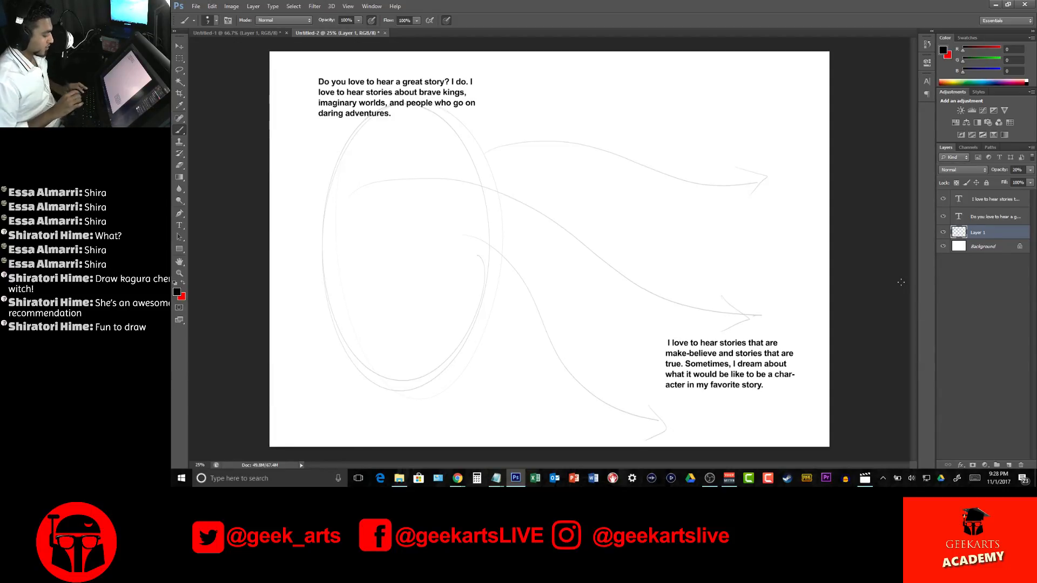
Create a new document with the International Paper A4 size, 300 pixels/inch and a white background
key(ctrl+n)
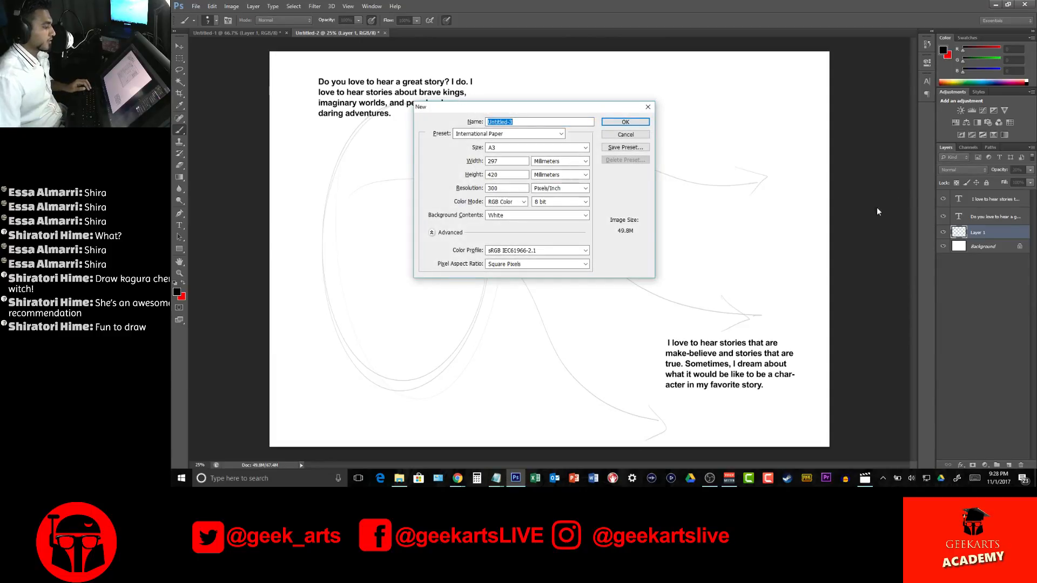
click(540, 148)
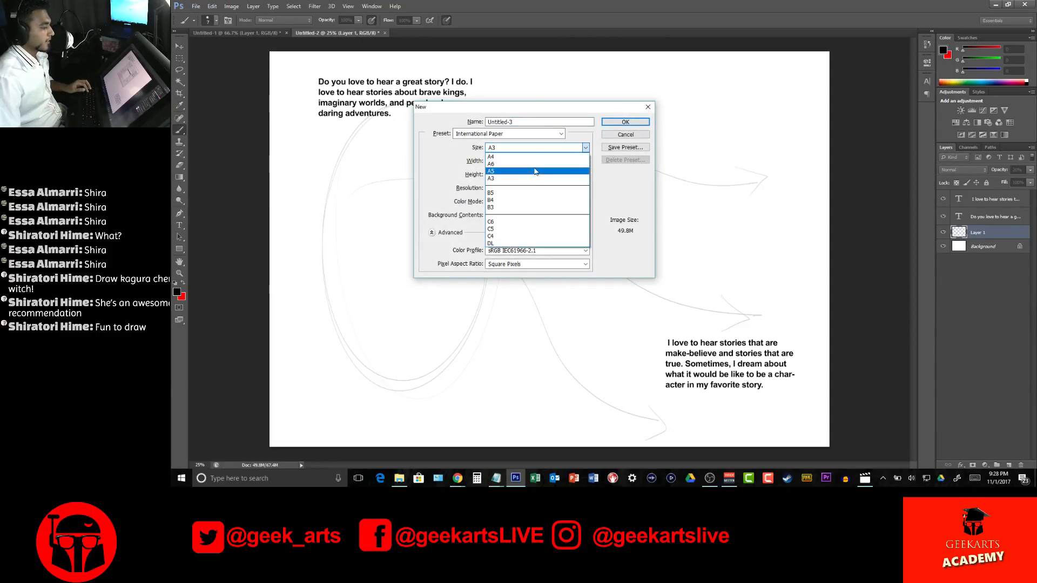
click(519, 156)
click(625, 122)
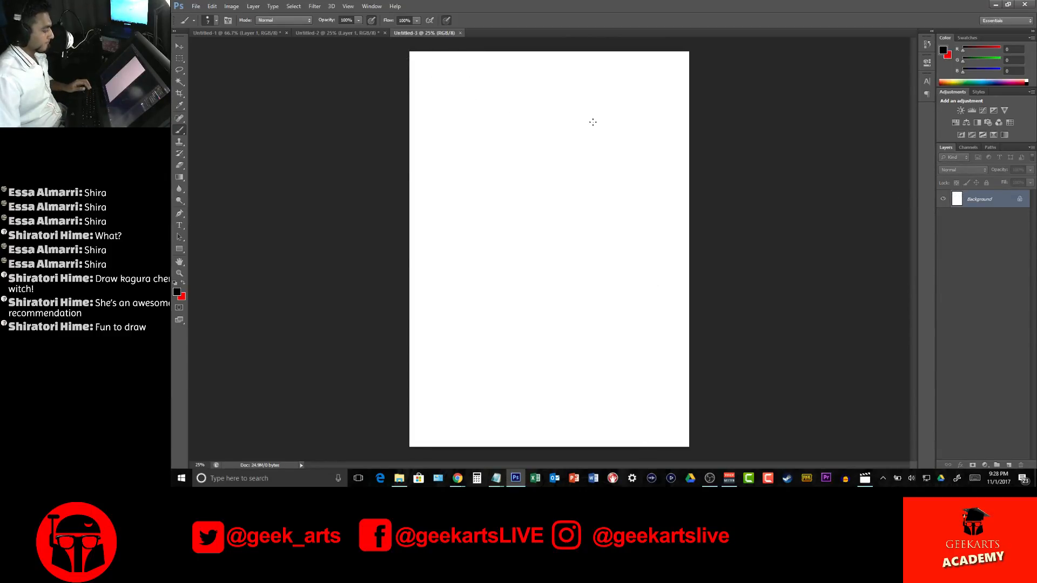
Enlarge the brush for thick silhouette strokes and place a first dot in the page's upper-left area
key(z)
click(648, 142)
drag(648, 142, 607, 241)
key(b)
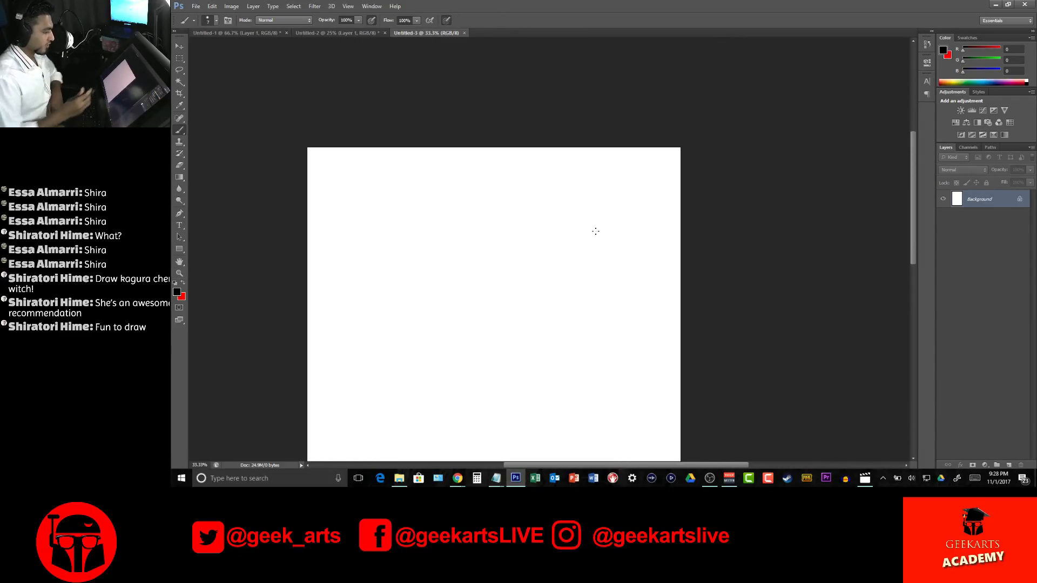
right_click(471, 270)
drag(488, 290, 523, 280)
click(720, 256)
right_click(480, 231)
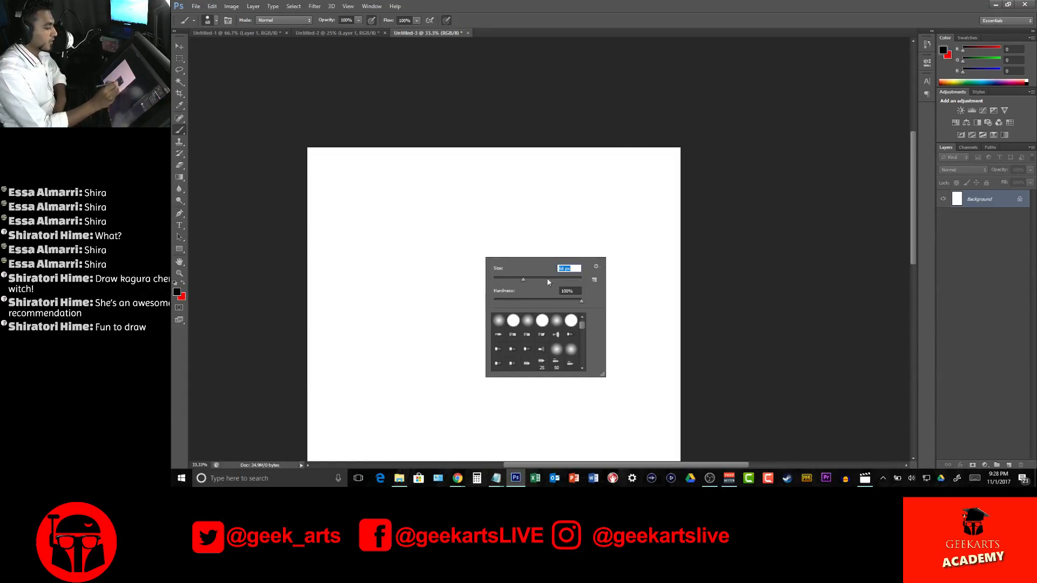
click(425, 190)
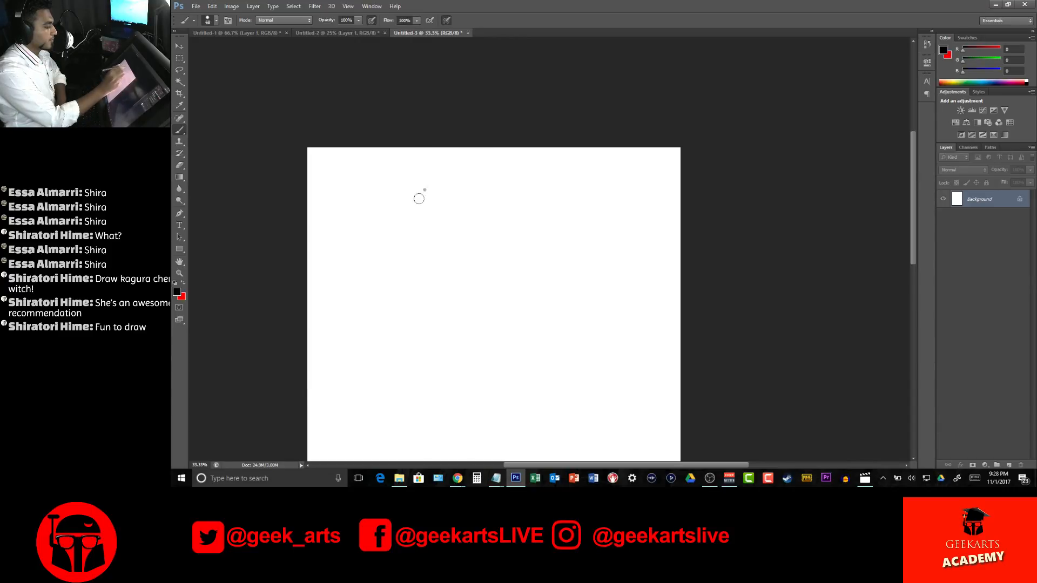
Paint a tall, thin figure with a small head, narrow filled torso and two long tapering legs
mouse_move(422, 194)
mouse_down()
mouse_move(424, 204)
mouse_move(433, 193)
mouse_move(415, 266)
mouse_move(424, 305)
mouse_up()
drag(442, 208, 440, 330)
drag(416, 237, 430, 370)
drag(440, 305, 441, 369)
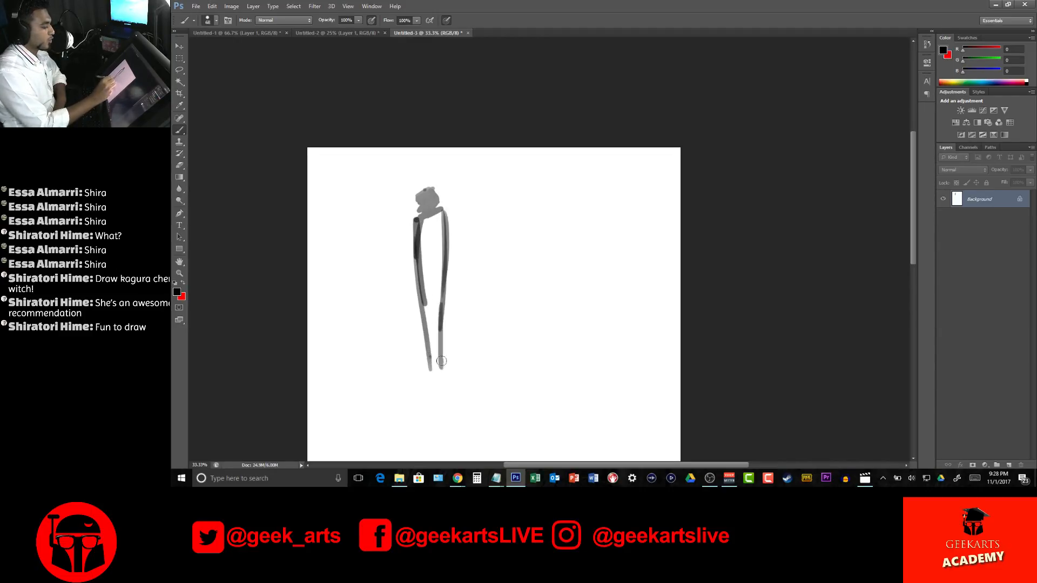
mouse_move(434, 221)
mouse_down()
mouse_move(424, 227)
mouse_move(436, 220)
mouse_move(420, 287)
mouse_move(441, 280)
mouse_move(431, 291)
mouse_up()
drag(424, 297, 433, 371)
mouse_move(433, 371)
mouse_down()
mouse_move(440, 265)
mouse_move(438, 335)
mouse_up()
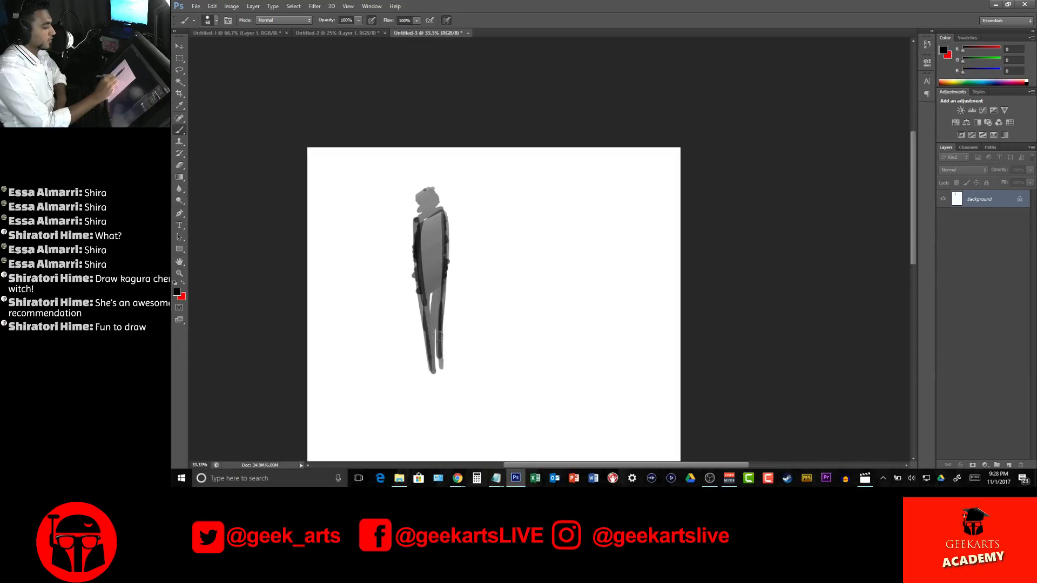
Add arms, a taller head and outward-pointing feet to the thin figure
mouse_move(417, 215)
mouse_down()
mouse_move(410, 264)
mouse_move(445, 214)
mouse_move(482, 256)
mouse_up()
drag(462, 226, 477, 247)
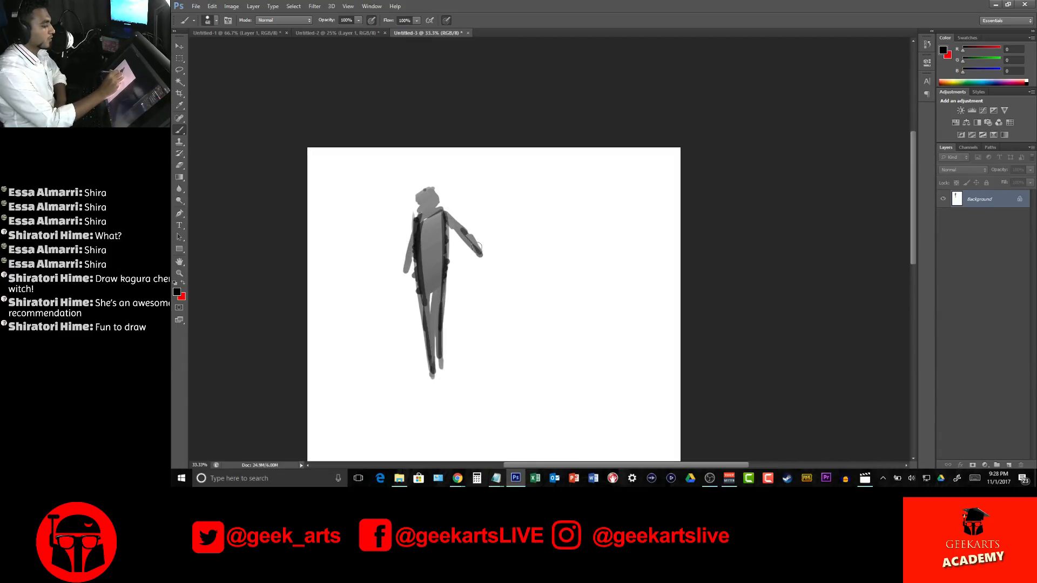
mouse_move(406, 271)
mouse_down()
mouse_move(416, 215)
mouse_move(448, 216)
mouse_move(431, 190)
mouse_move(419, 204)
mouse_move(425, 173)
mouse_move(438, 191)
mouse_move(430, 173)
mouse_move(418, 183)
mouse_move(437, 176)
mouse_move(428, 211)
mouse_up()
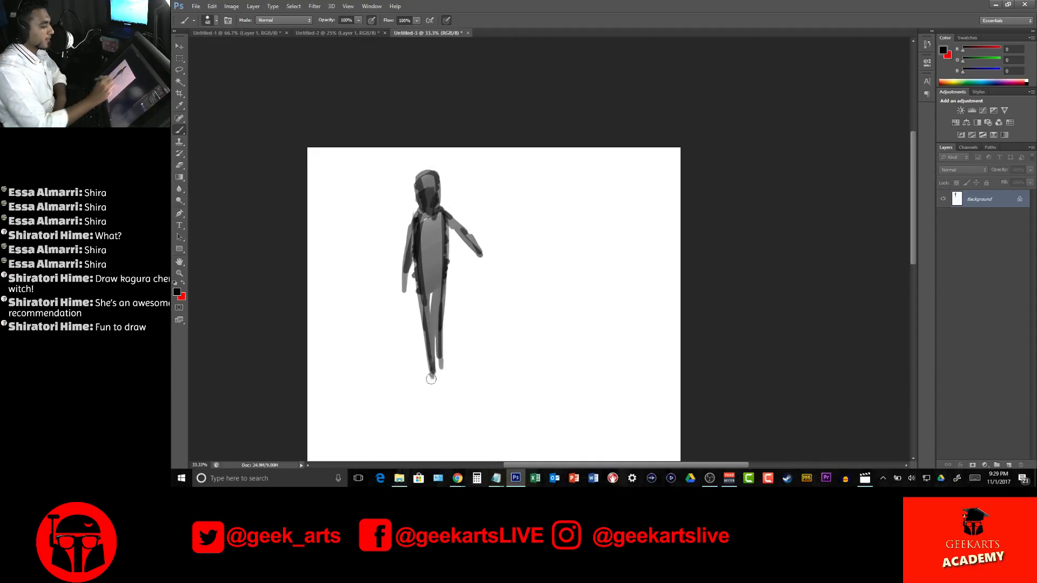
mouse_move(432, 381)
mouse_down()
mouse_move(448, 379)
mouse_move(425, 390)
mouse_move(462, 389)
mouse_move(446, 382)
mouse_up()
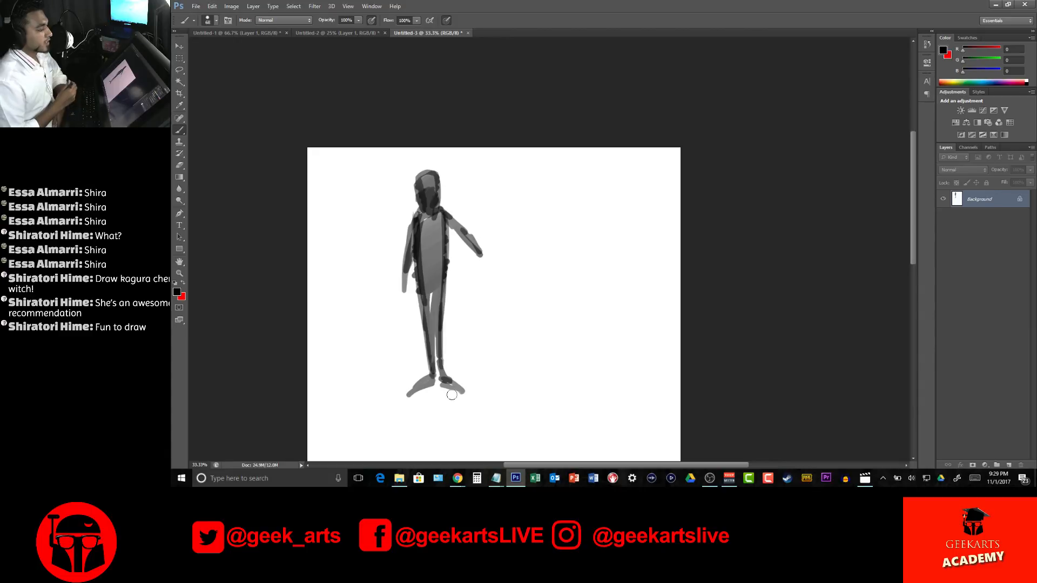
Paint a second figure to the right with a large oval body, thin short legs, a narrow head and hanging arms
mouse_move(512, 252)
mouse_down()
mouse_move(513, 312)
mouse_move(514, 262)
mouse_move(542, 240)
mouse_move(532, 246)
mouse_move(562, 262)
mouse_move(521, 284)
mouse_move(555, 270)
mouse_move(580, 283)
mouse_move(519, 302)
mouse_move(586, 302)
mouse_move(546, 334)
mouse_move(580, 332)
mouse_move(538, 377)
mouse_move(536, 351)
mouse_move(563, 359)
mouse_move(561, 382)
mouse_move(520, 391)
mouse_move(559, 385)
mouse_up()
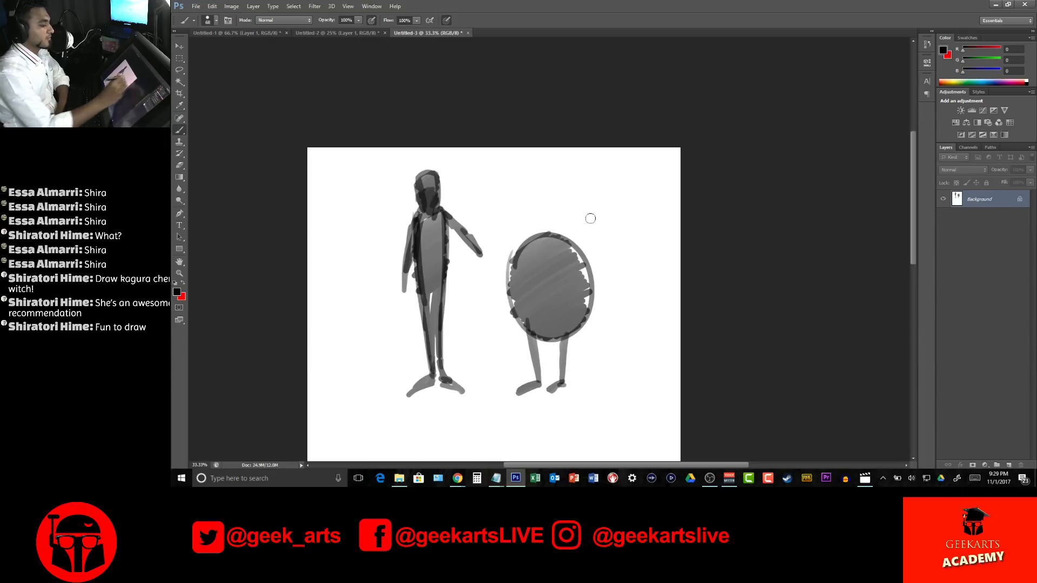
mouse_move(559, 227)
mouse_down()
mouse_move(543, 229)
mouse_move(535, 206)
mouse_move(537, 216)
mouse_move(554, 181)
mouse_move(558, 227)
mouse_up()
mouse_move(543, 188)
mouse_down()
mouse_move(561, 177)
mouse_move(537, 231)
mouse_move(551, 225)
mouse_move(563, 192)
mouse_up()
mouse_move(538, 231)
mouse_down()
mouse_move(502, 277)
mouse_move(507, 259)
mouse_move(502, 273)
mouse_move(573, 243)
mouse_move(606, 285)
mouse_move(563, 230)
mouse_move(610, 294)
mouse_up()
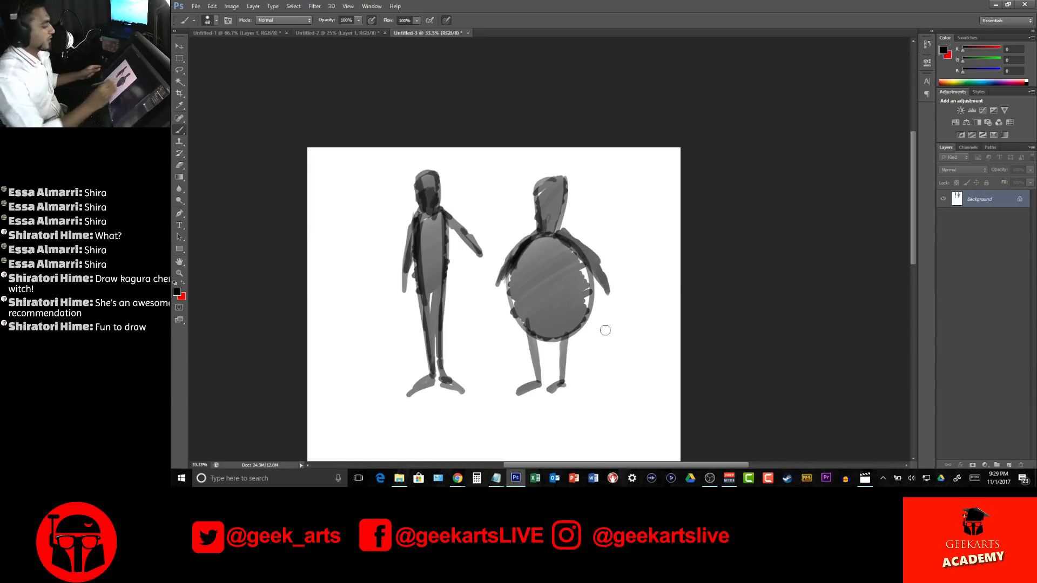
Paint the long, thick legs and narrow upper body of a third figure below the round one
drag(616, 220, 626, 130)
drag(588, 260, 618, 203)
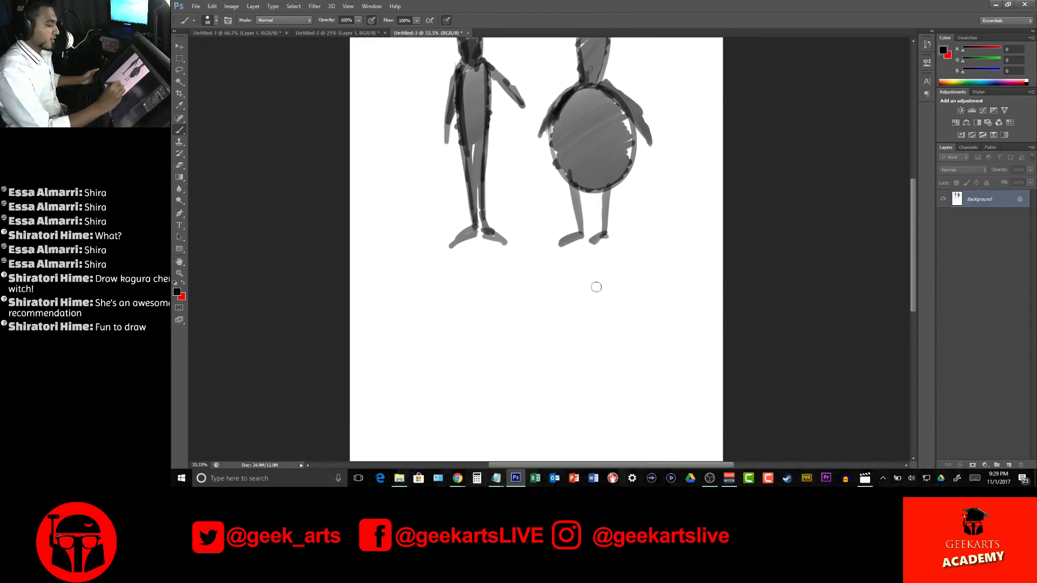
drag(594, 283, 615, 420)
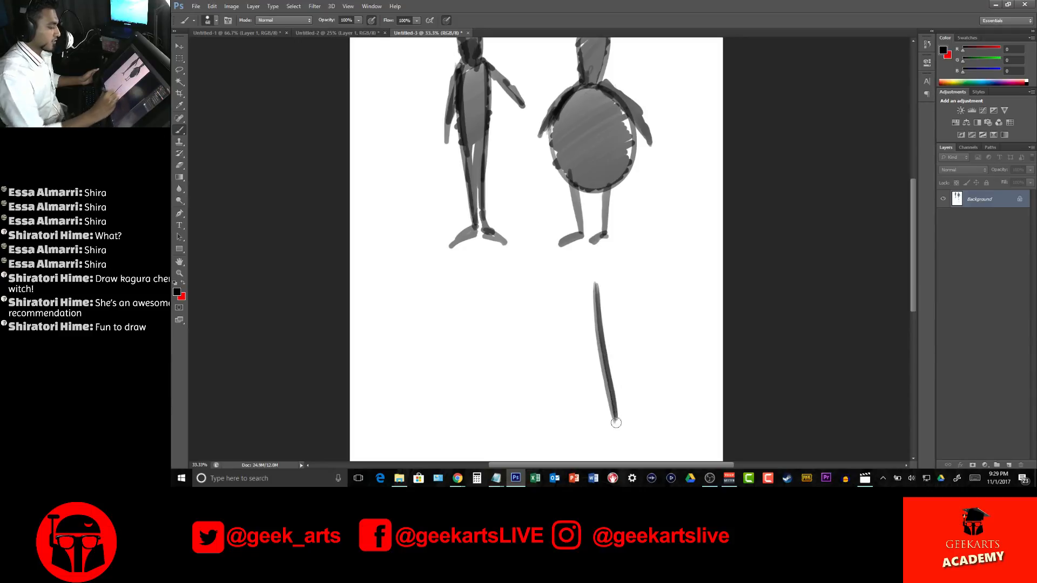
drag(625, 286, 623, 429)
mouse_move(622, 290)
mouse_down()
mouse_move(626, 424)
mouse_move(617, 413)
mouse_up()
drag(589, 289, 599, 399)
drag(591, 321, 601, 423)
drag(591, 287, 611, 419)
mouse_move(591, 285)
mouse_down()
mouse_move(619, 339)
mouse_move(629, 418)
mouse_move(644, 430)
mouse_up()
drag(626, 356, 645, 430)
drag(631, 375, 643, 429)
drag(626, 347, 633, 408)
drag(619, 312, 628, 353)
drag(606, 305, 603, 356)
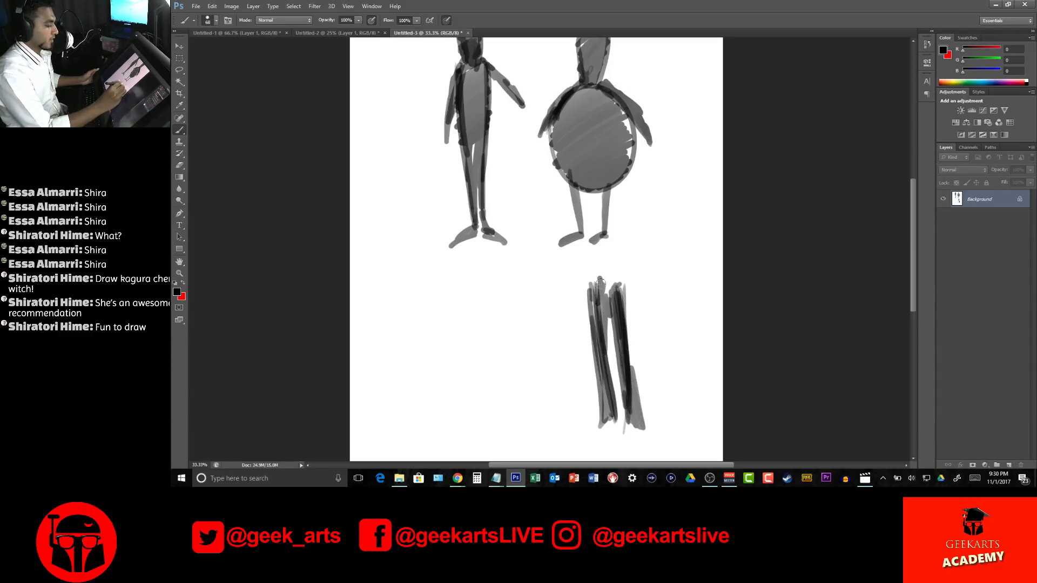
Complete the long-legged figure with arms, a short torso, an oval head and feet
mouse_move(602, 270)
mouse_down()
mouse_move(608, 242)
mouse_move(616, 283)
mouse_move(608, 254)
mouse_move(602, 311)
mouse_move(605, 243)
mouse_move(616, 290)
mouse_move(602, 288)
mouse_move(578, 336)
mouse_up()
drag(618, 285, 642, 327)
drag(601, 299, 579, 340)
drag(635, 312, 607, 324)
mouse_move(596, 422)
mouse_down()
mouse_move(608, 420)
mouse_move(576, 432)
mouse_move(644, 422)
mouse_up()
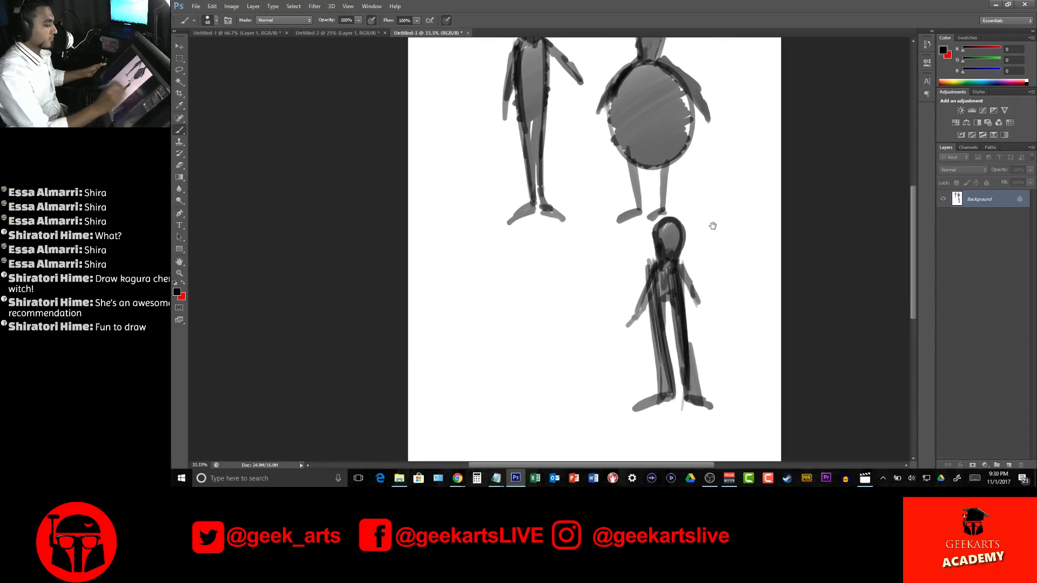
Paint a fourth figure beside the long-legged one, with an oversized oval head, small triangular torso and short thin limbs
drag(539, 255, 562, 245)
mouse_move(478, 258)
mouse_down()
mouse_move(485, 305)
mouse_move(549, 306)
mouse_move(477, 266)
mouse_move(521, 238)
mouse_move(483, 275)
mouse_move(547, 253)
mouse_move(486, 291)
mouse_move(550, 297)
mouse_move(499, 324)
mouse_move(546, 322)
mouse_move(530, 341)
mouse_move(510, 330)
mouse_move(519, 365)
mouse_move(540, 327)
mouse_move(510, 392)
mouse_move(521, 372)
mouse_move(523, 406)
mouse_move(519, 376)
mouse_up()
mouse_move(540, 317)
mouse_down()
mouse_move(559, 303)
mouse_move(544, 325)
mouse_move(565, 356)
mouse_move(543, 329)
mouse_move(515, 358)
mouse_move(509, 330)
mouse_move(501, 346)
mouse_move(513, 324)
mouse_move(496, 356)
mouse_up()
mouse_move(748, 246)
mouse_down()
mouse_move(650, 324)
mouse_move(662, 306)
mouse_move(641, 297)
mouse_up()
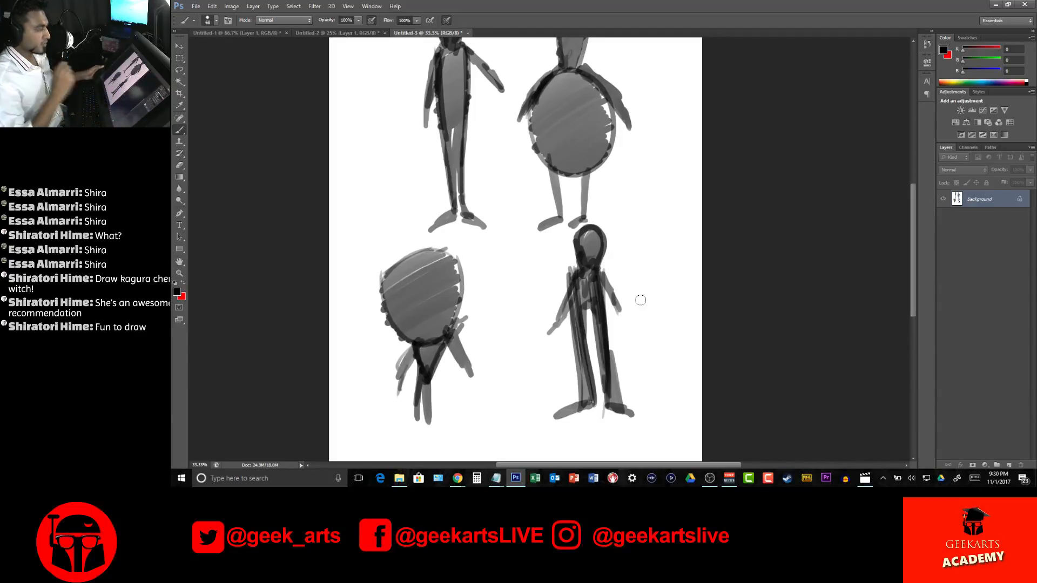
Switch to the Eraser and give it a slanted brush tip from the presets
mouse_move(664, 193)
mouse_down()
mouse_move(672, 246)
mouse_move(671, 232)
mouse_up()
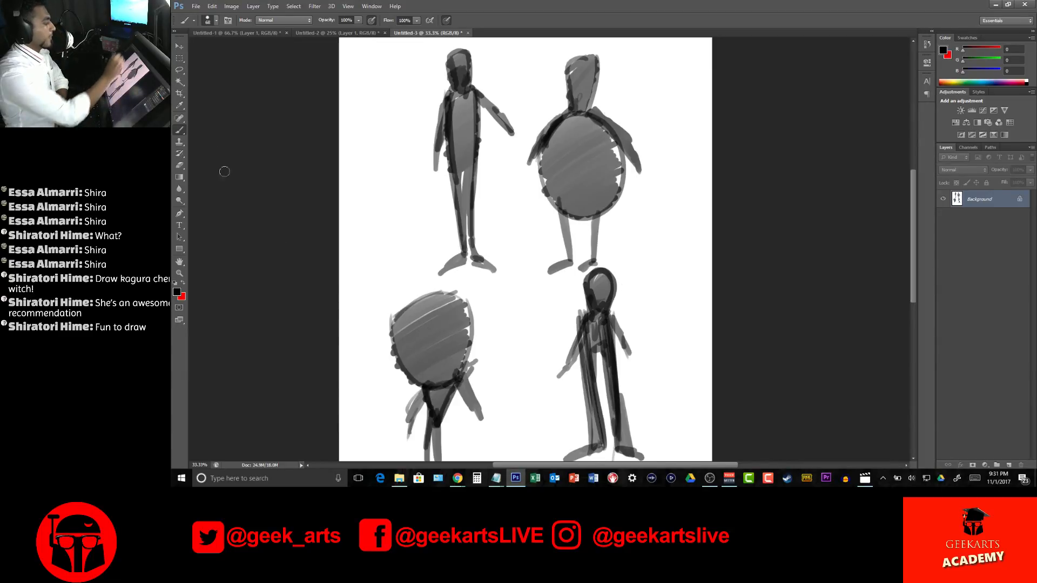
key(e)
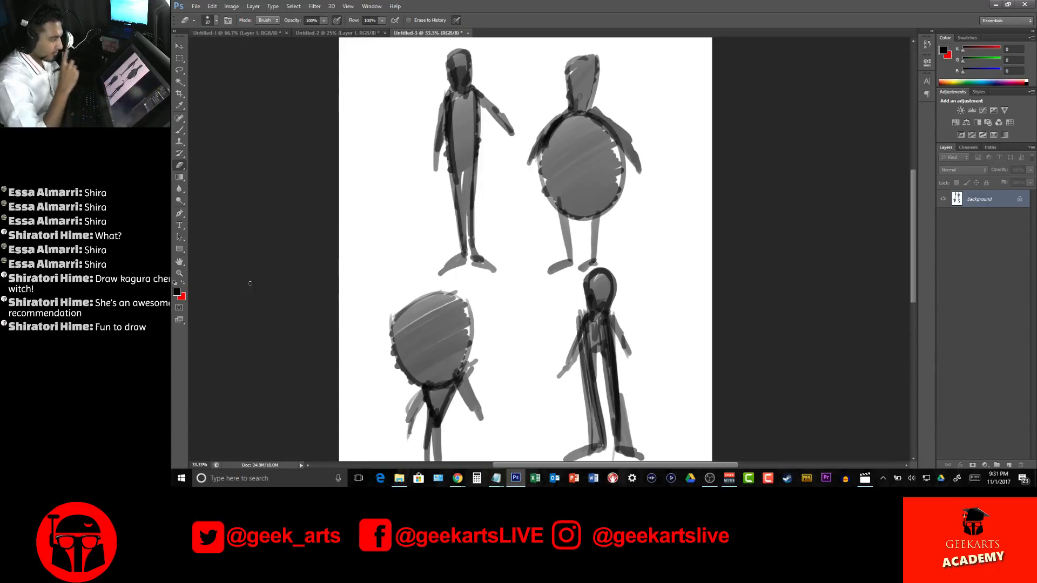
right_click(617, 172)
mouse_move(714, 237)
mouse_down()
mouse_move(713, 272)
mouse_move(714, 259)
mouse_up()
click(688, 261)
key(Return)
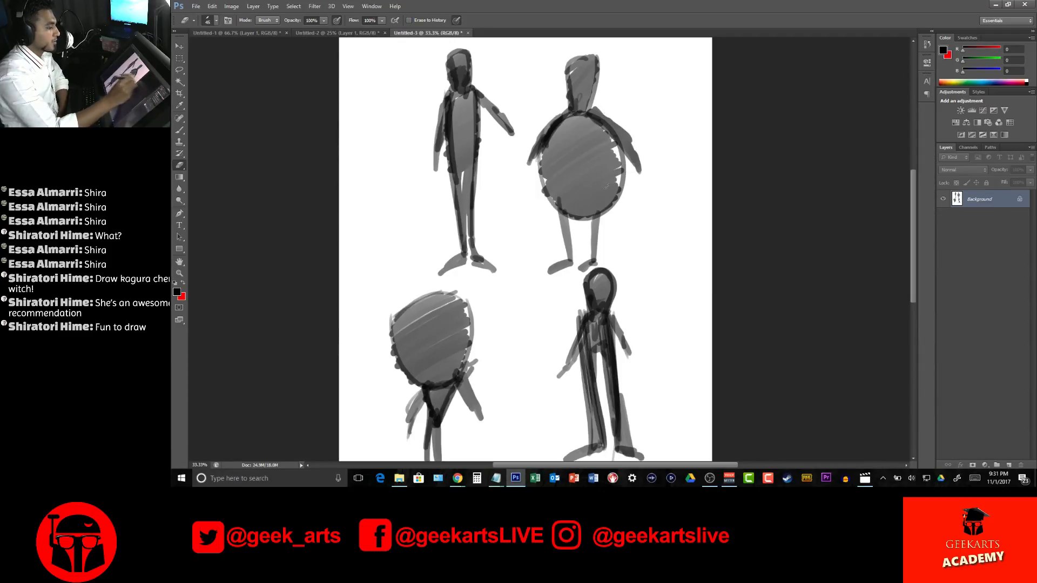
Try erasing the left edge of the round figure's body, undo the stroke and reset the colours to default black and white
drag(540, 156, 544, 201)
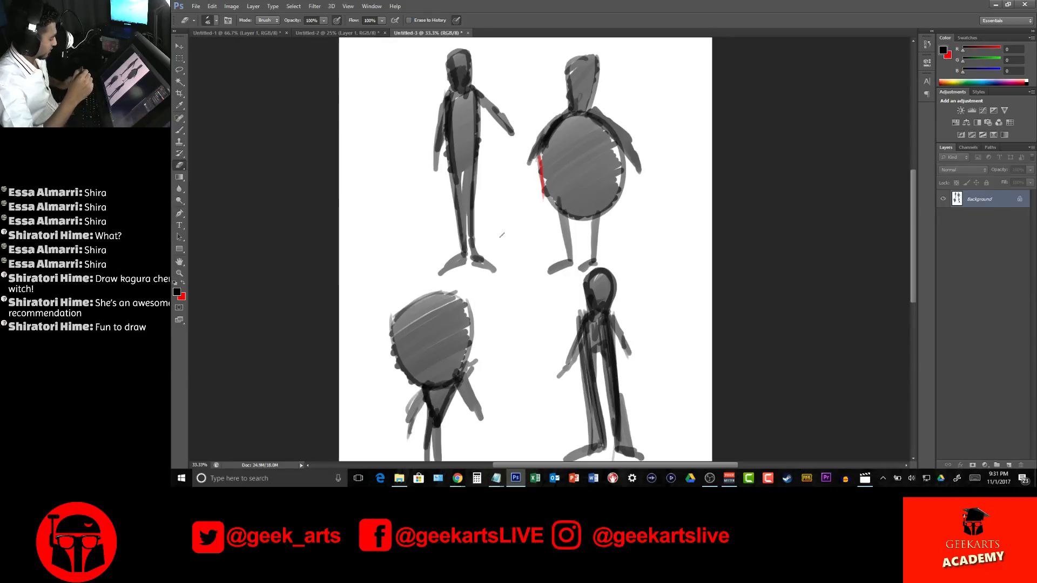
key(ctrl+z)
key(d)
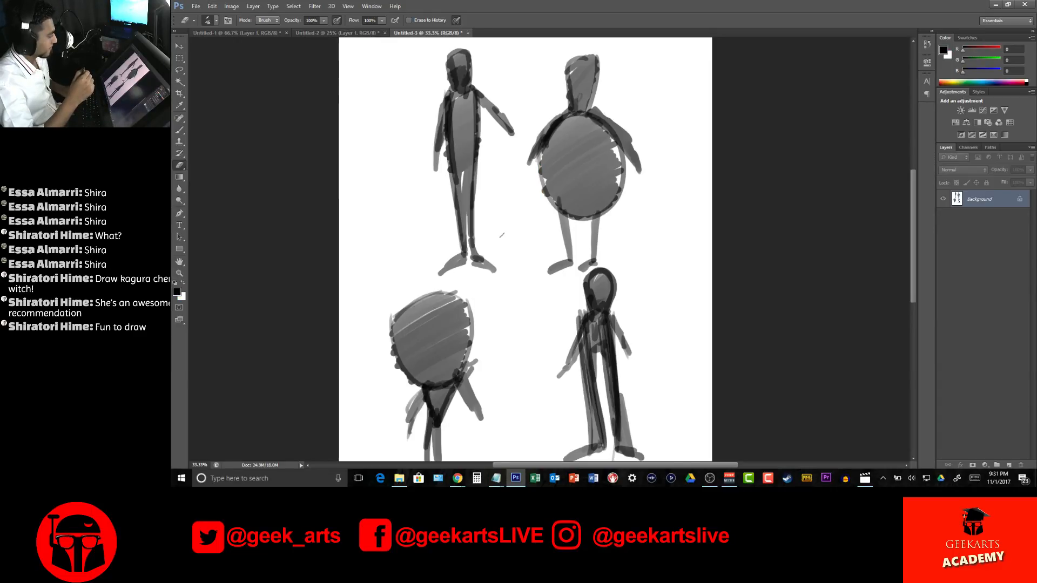
Erase along the left and right edges of the round figure's oval body to slim its silhouette
drag(543, 161, 555, 214)
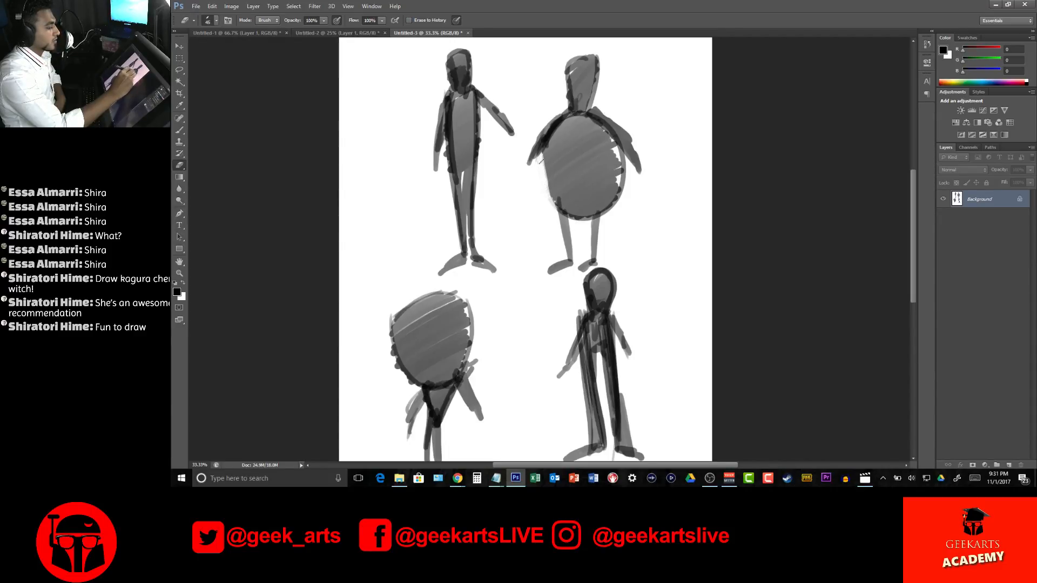
drag(546, 137, 545, 175)
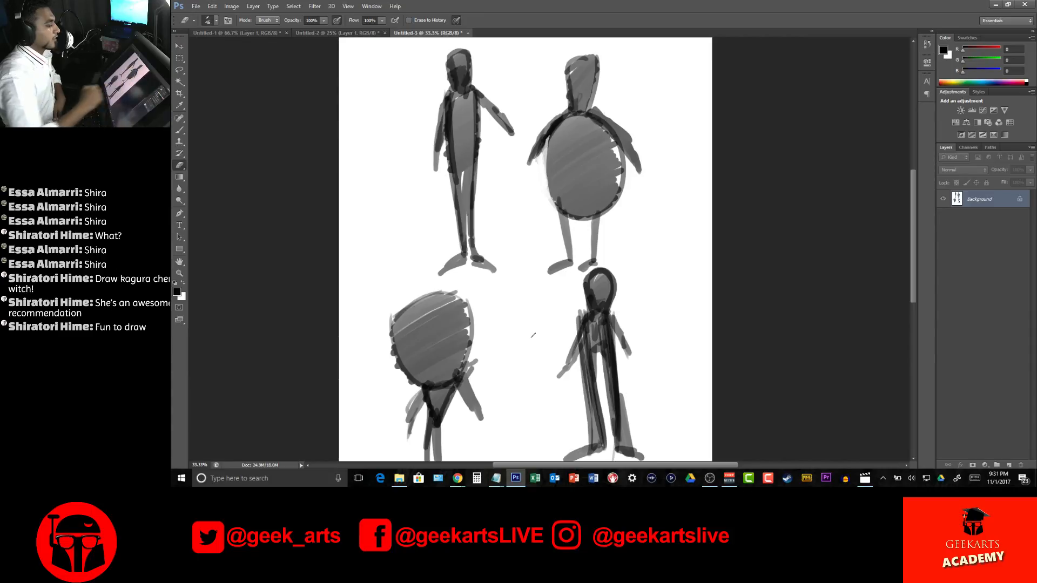
mouse_move(619, 145)
mouse_down()
mouse_move(616, 206)
mouse_move(618, 145)
mouse_move(625, 164)
mouse_move(615, 144)
mouse_move(609, 151)
mouse_move(626, 176)
mouse_move(615, 209)
mouse_up()
drag(622, 168, 612, 212)
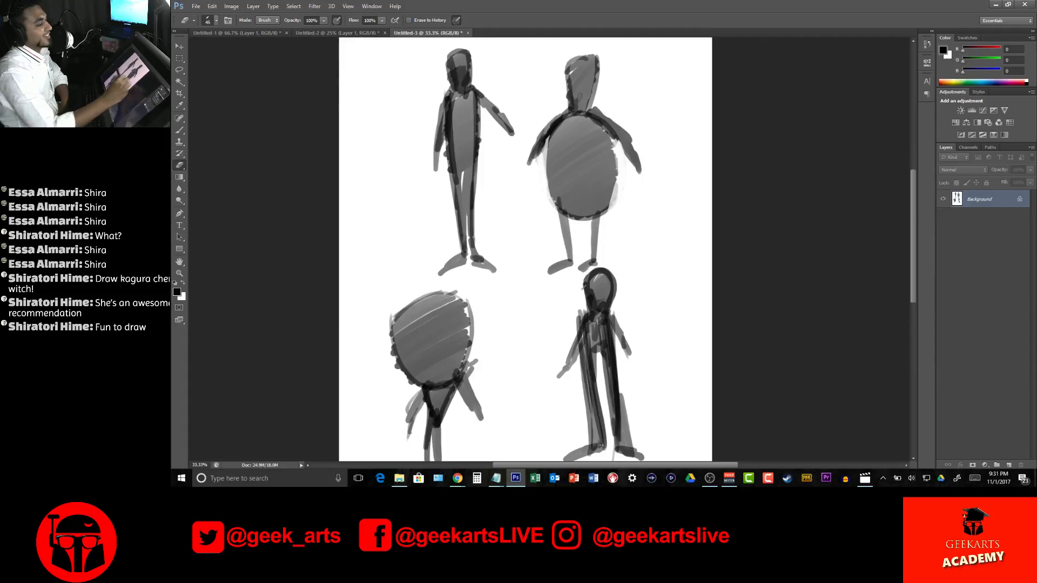
Finish slimming the round figure's lower body edge, then thicken its legs and darken the torso edges with the Brush
drag(620, 177, 613, 206)
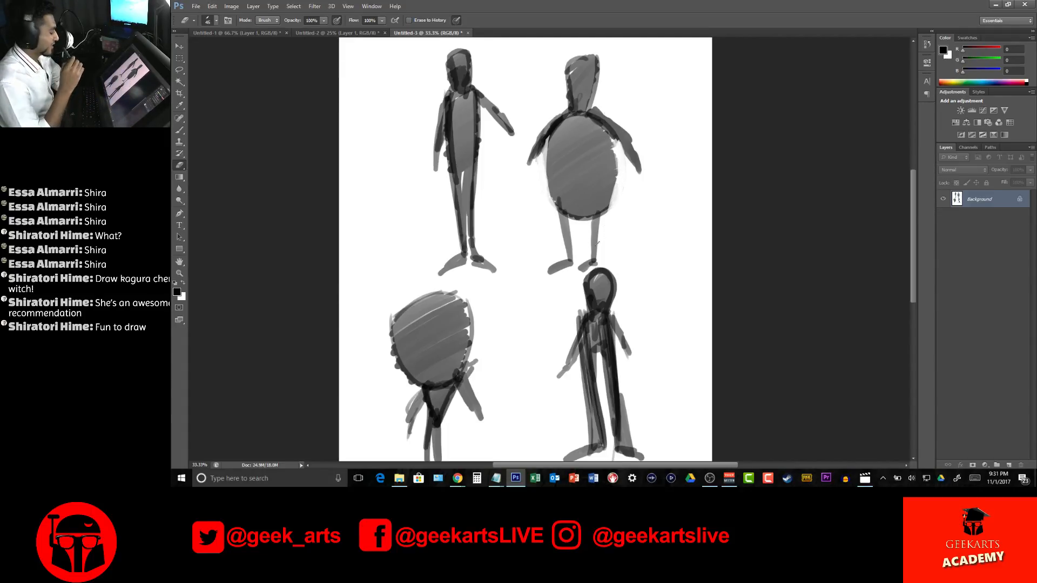
key(b)
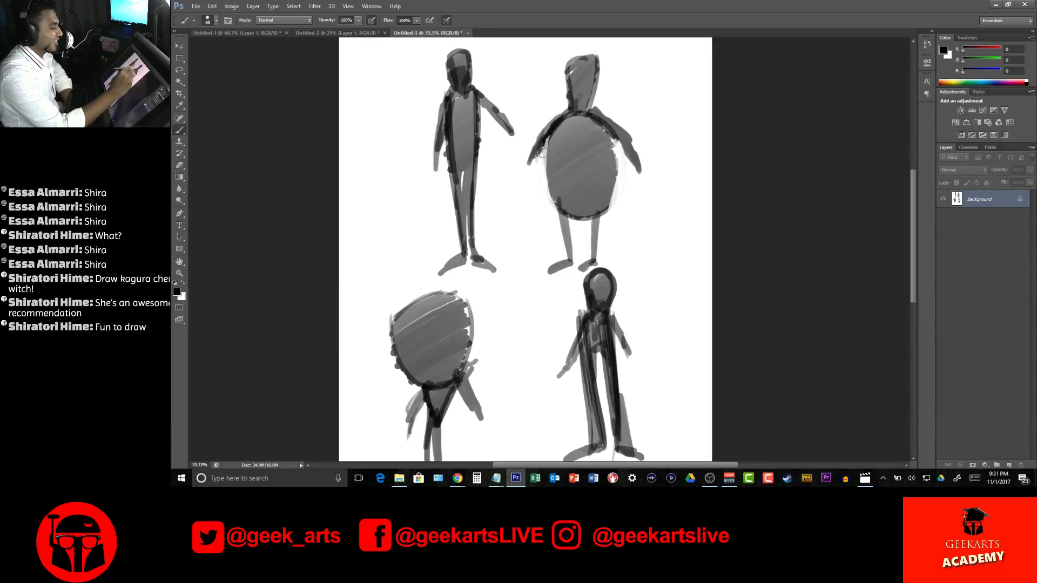
drag(552, 135, 522, 189)
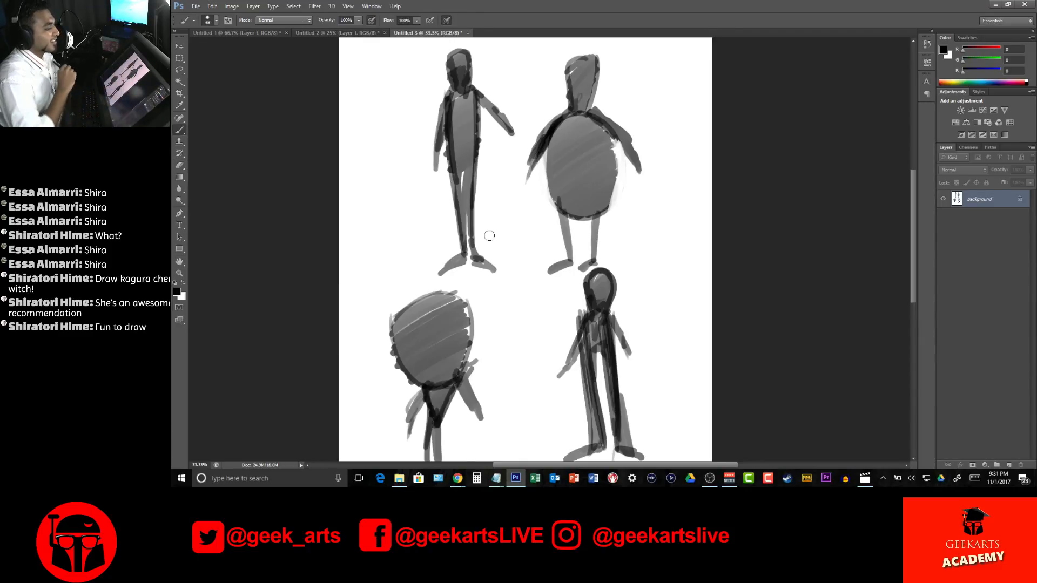
mouse_move(557, 198)
mouse_down()
mouse_move(565, 248)
mouse_move(574, 217)
mouse_move(580, 249)
mouse_move(578, 258)
mouse_move(563, 229)
mouse_move(568, 258)
mouse_move(581, 243)
mouse_move(572, 253)
mouse_move(589, 247)
mouse_move(587, 256)
mouse_move(606, 214)
mouse_move(595, 259)
mouse_move(597, 219)
mouse_up()
mouse_move(598, 262)
mouse_down()
mouse_move(610, 266)
mouse_move(594, 262)
mouse_up()
drag(598, 218, 599, 241)
drag(604, 128, 619, 178)
drag(558, 111, 553, 156)
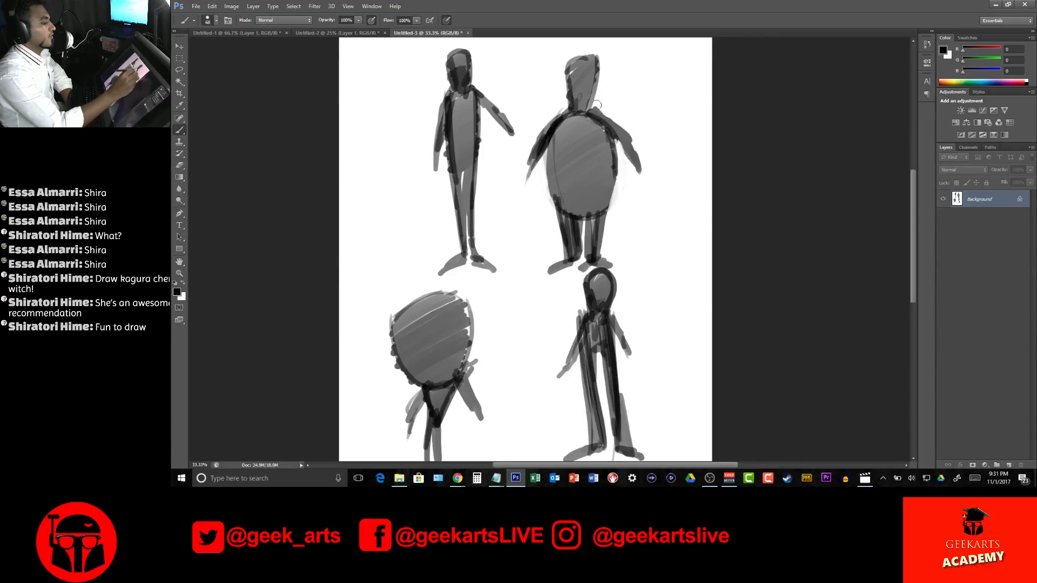
drag(574, 79, 569, 107)
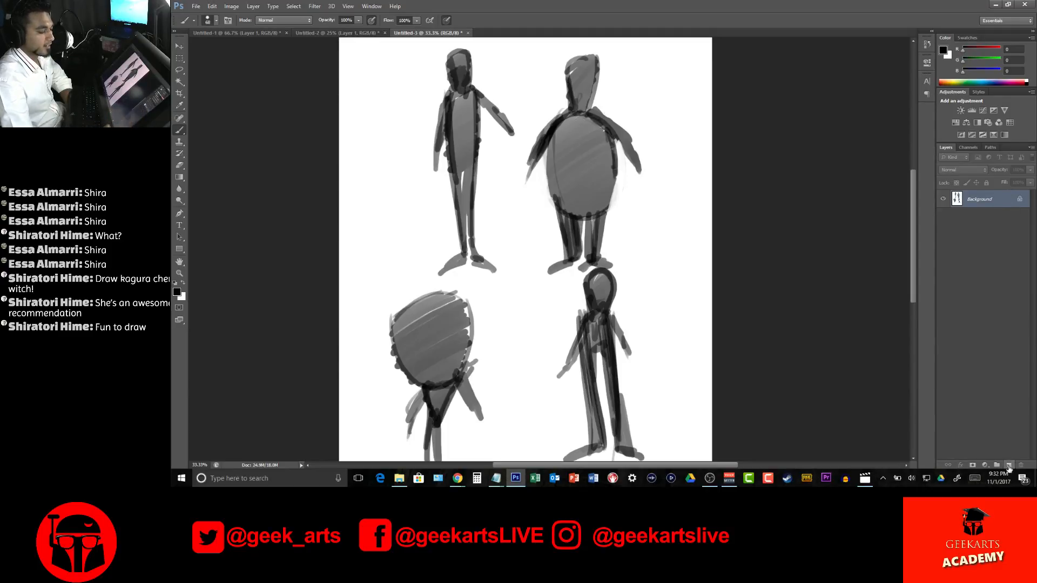
Convert the silhouette background into a regular layer and lower its opacity to 64%
double_click(1005, 196)
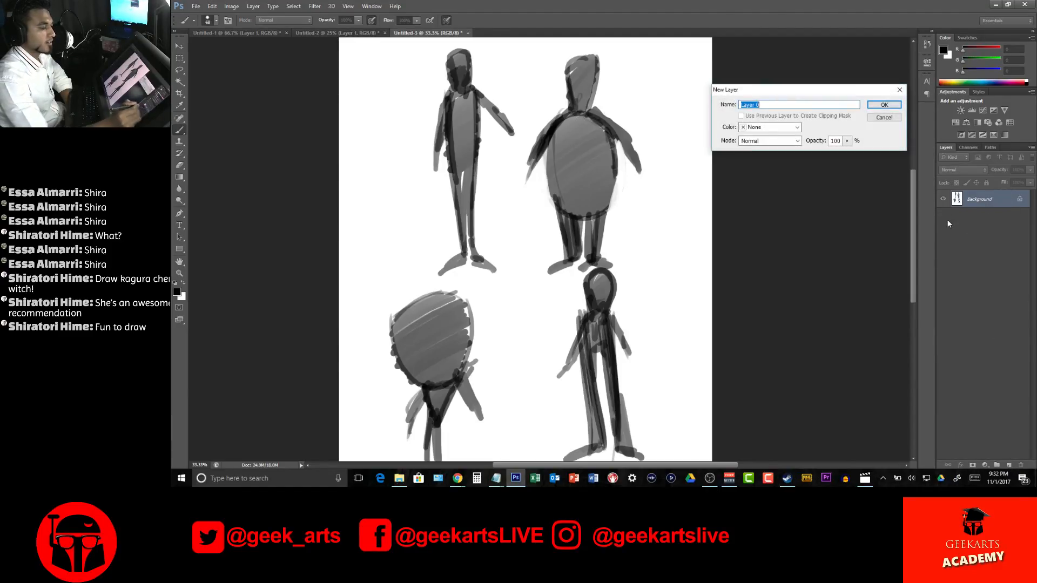
click(884, 106)
click(1030, 169)
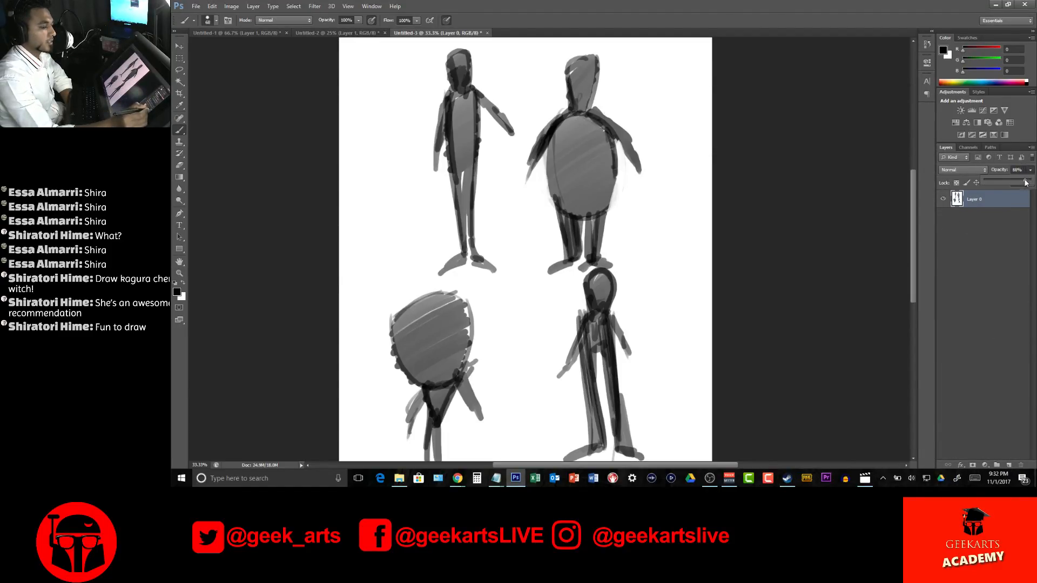
click(1012, 179)
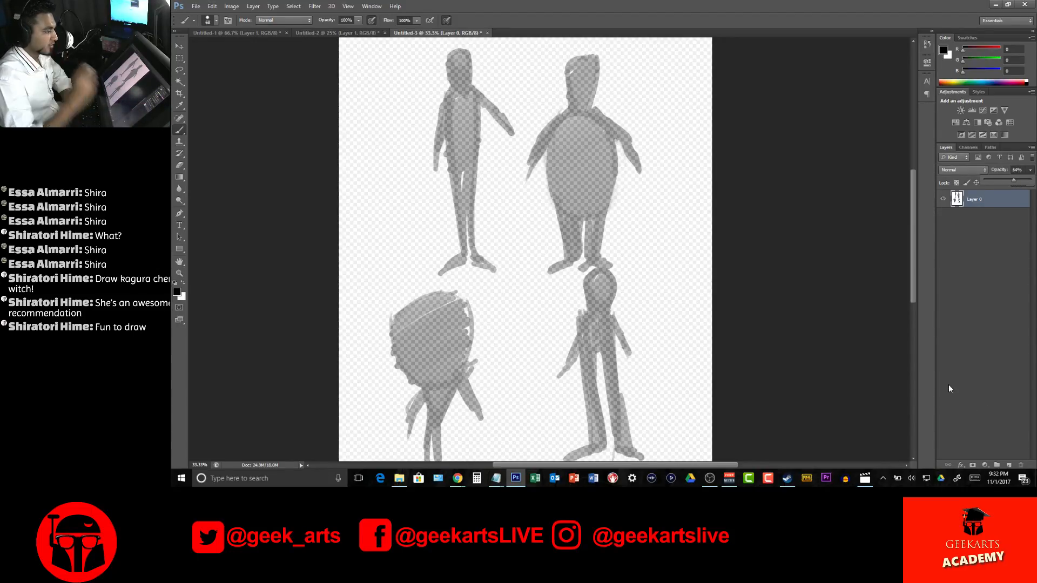
Add a new layer above the faded silhouettes and pick a thin slanted brush tip from the presets for line work
click(1008, 466)
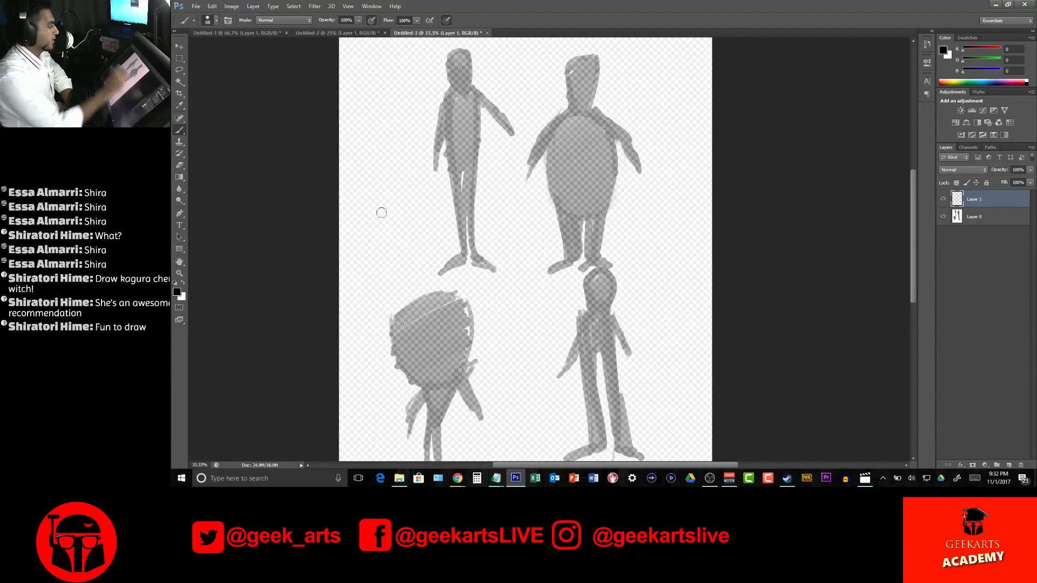
right_click(612, 228)
drag(597, 208, 577, 205)
scroll(655, 268, down, 1)
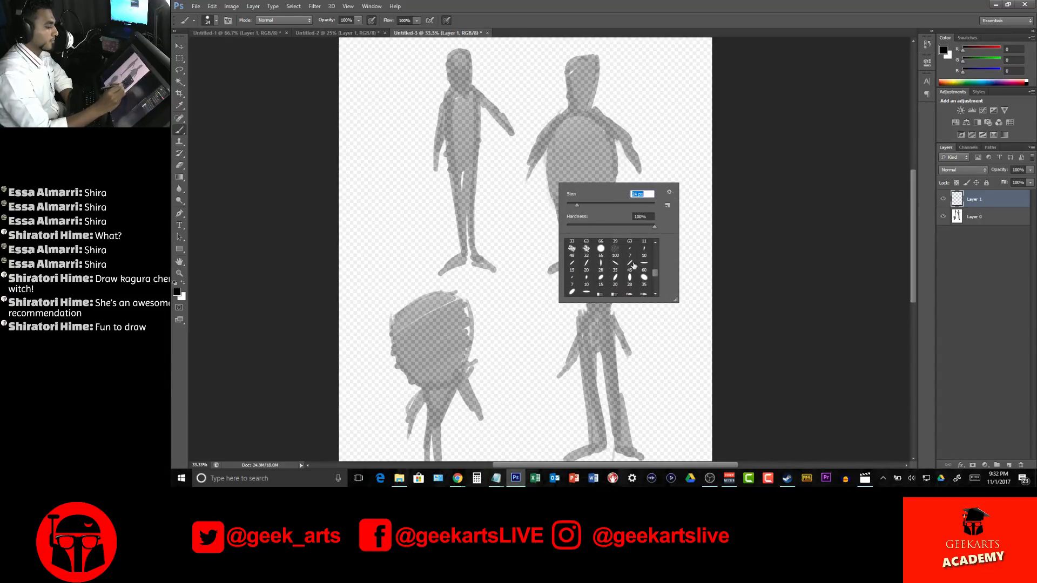
click(615, 264)
click(728, 175)
right_click(643, 135)
mouse_move(612, 113)
mouse_down()
mouse_move(577, 106)
mouse_move(597, 108)
mouse_move(607, 213)
mouse_up()
click(723, 92)
Draw glasses, raised eyebrows and striped side-swept hair on the round figure's head
key(z)
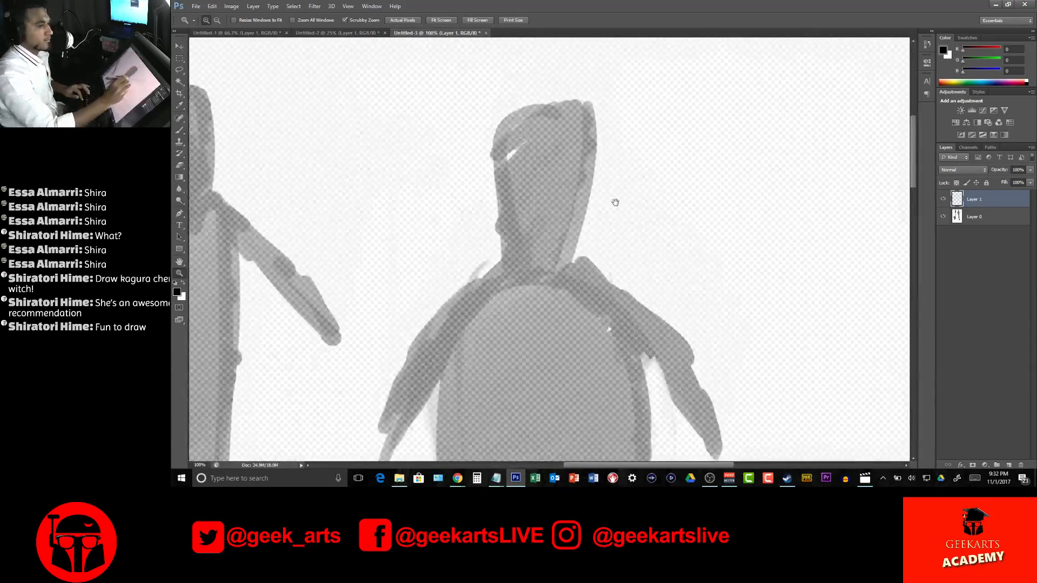
key(b)
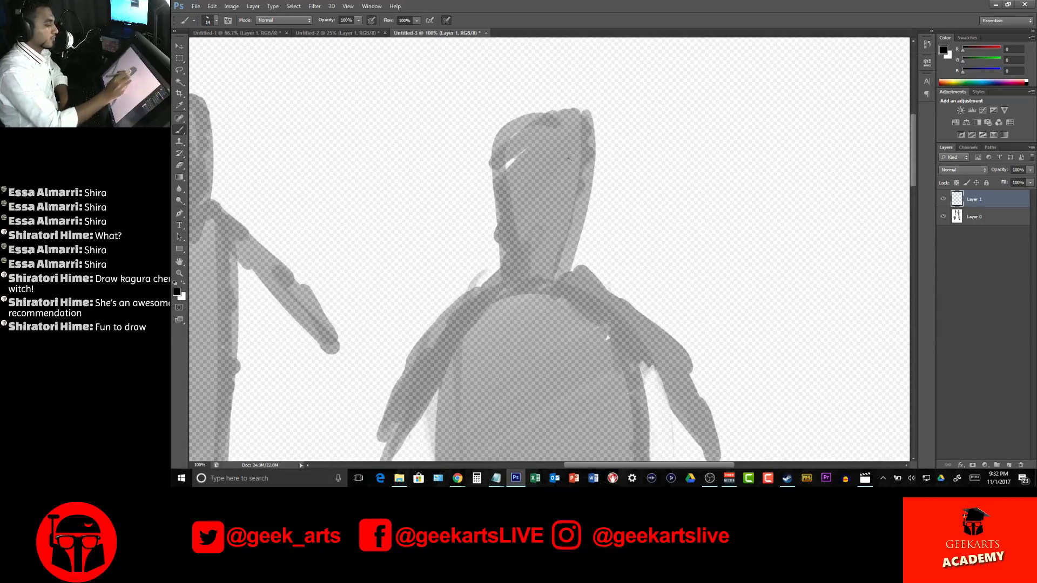
mouse_move(507, 172)
mouse_down()
mouse_move(525, 172)
mouse_move(513, 171)
mouse_move(525, 172)
mouse_move(508, 195)
mouse_move(547, 198)
mouse_move(576, 181)
mouse_move(546, 196)
mouse_move(562, 172)
mouse_move(533, 178)
mouse_move(533, 192)
mouse_move(544, 184)
mouse_move(518, 185)
mouse_move(532, 158)
mouse_move(572, 158)
mouse_up()
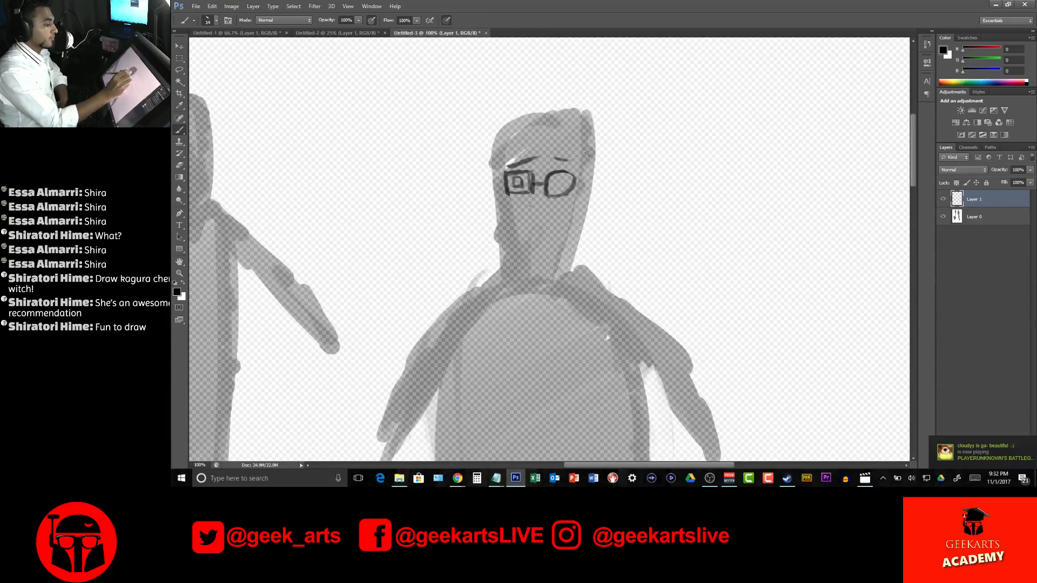
mouse_move(572, 110)
mouse_down()
mouse_move(547, 105)
mouse_move(489, 173)
mouse_move(524, 116)
mouse_move(483, 177)
mouse_move(523, 136)
mouse_move(483, 179)
mouse_move(521, 153)
mouse_move(489, 181)
mouse_up()
mouse_move(571, 132)
mouse_down()
mouse_move(544, 136)
mouse_move(509, 172)
mouse_move(535, 147)
mouse_move(509, 172)
mouse_up()
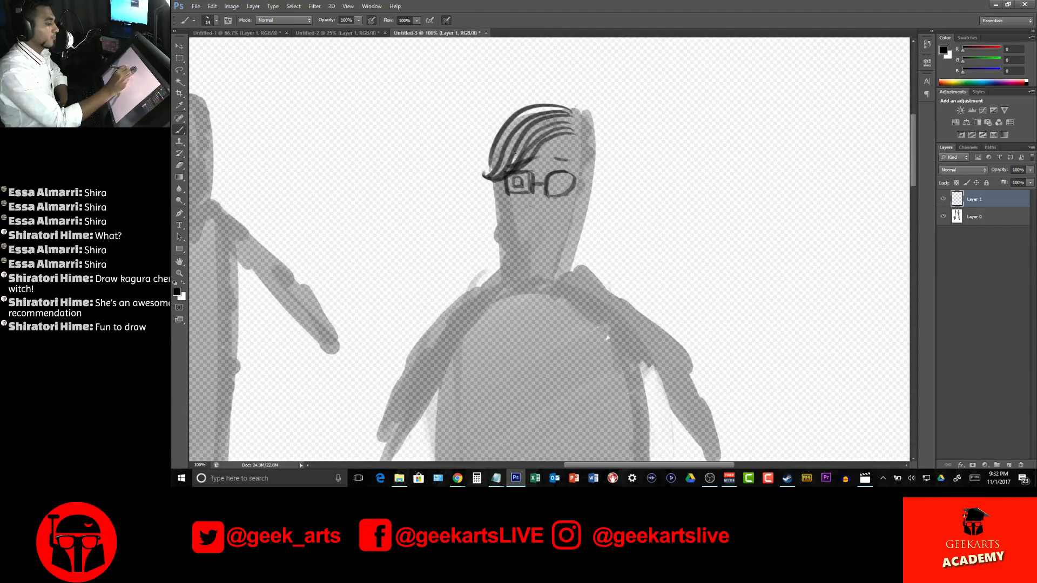
mouse_move(571, 142)
mouse_down()
mouse_move(516, 169)
mouse_move(574, 164)
mouse_up()
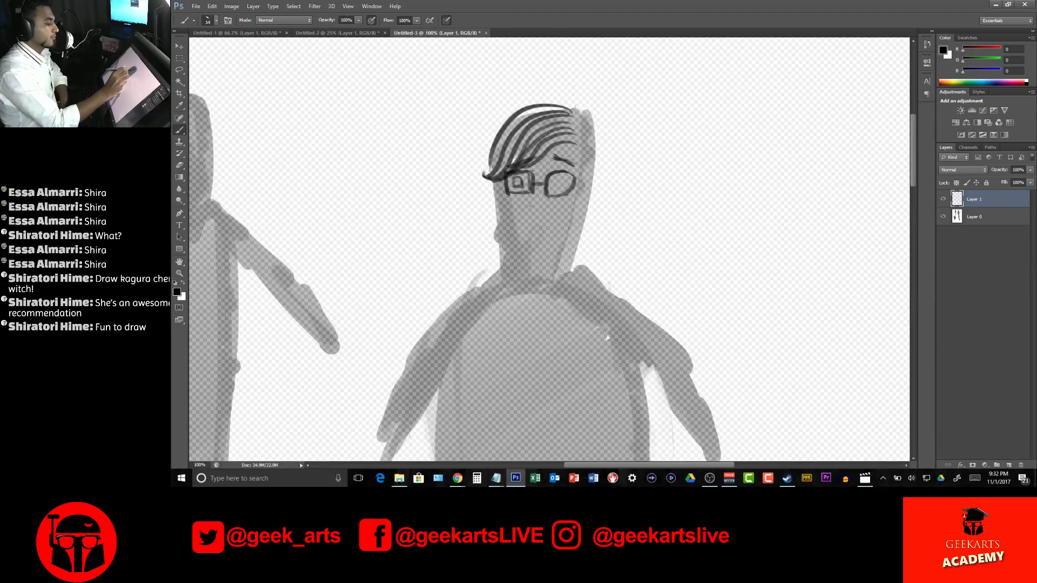
Complete the round figure's face with pupils, an angular nose, ears, head sides with a hair tuft, and a dark curled moustache above a small mouth
mouse_move(517, 181)
mouse_down()
mouse_move(567, 178)
mouse_move(543, 224)
mouse_move(522, 204)
mouse_move(540, 218)
mouse_up()
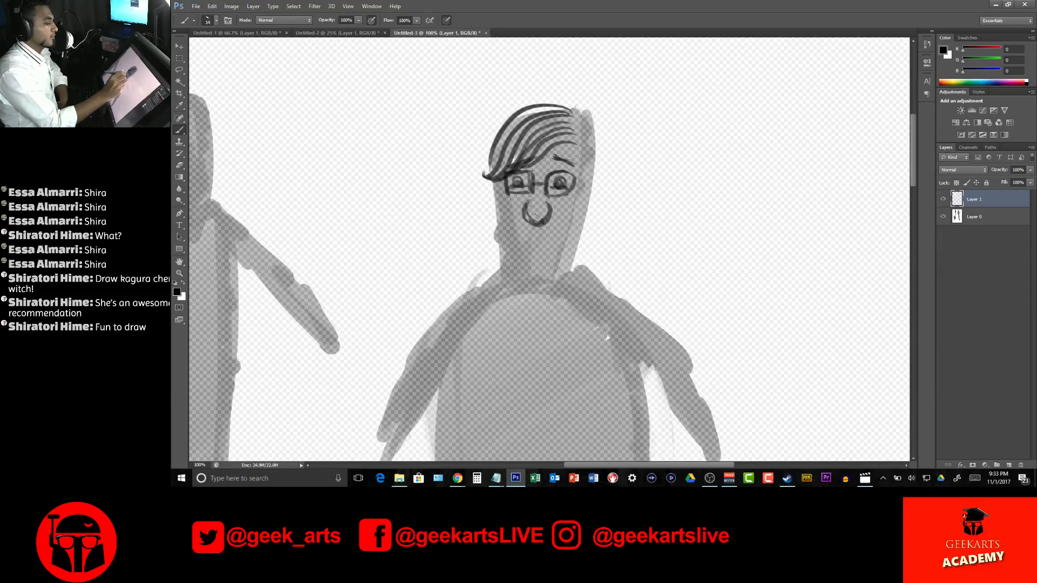
mouse_move(551, 201)
mouse_down()
mouse_move(538, 228)
mouse_move(525, 199)
mouse_move(531, 262)
mouse_move(540, 229)
mouse_up()
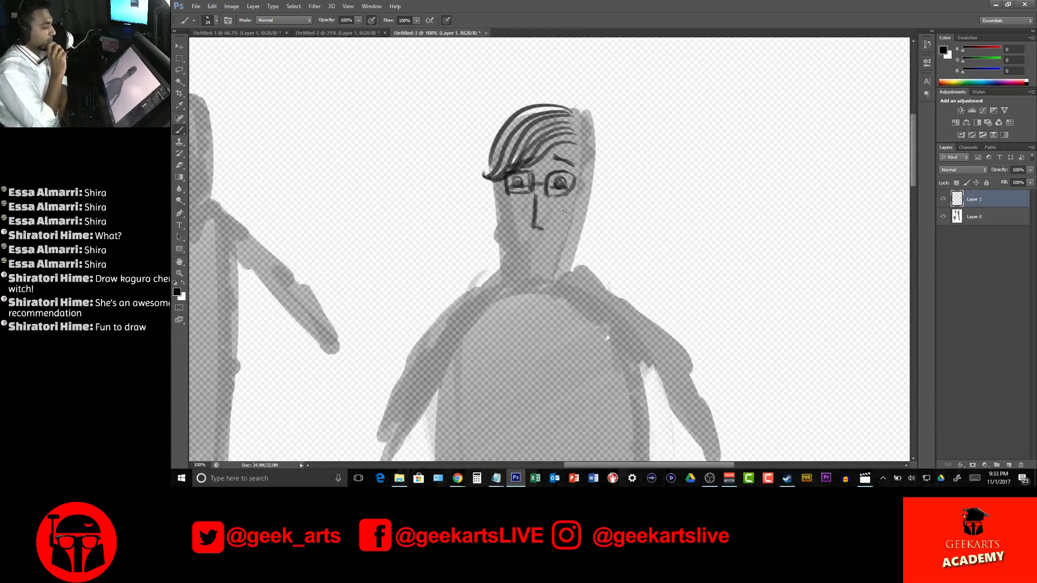
drag(495, 222, 498, 237)
drag(582, 217, 582, 236)
drag(497, 221, 493, 180)
mouse_move(584, 220)
mouse_down()
mouse_move(594, 119)
mouse_move(597, 153)
mouse_up()
drag(581, 108, 603, 130)
drag(588, 126, 601, 137)
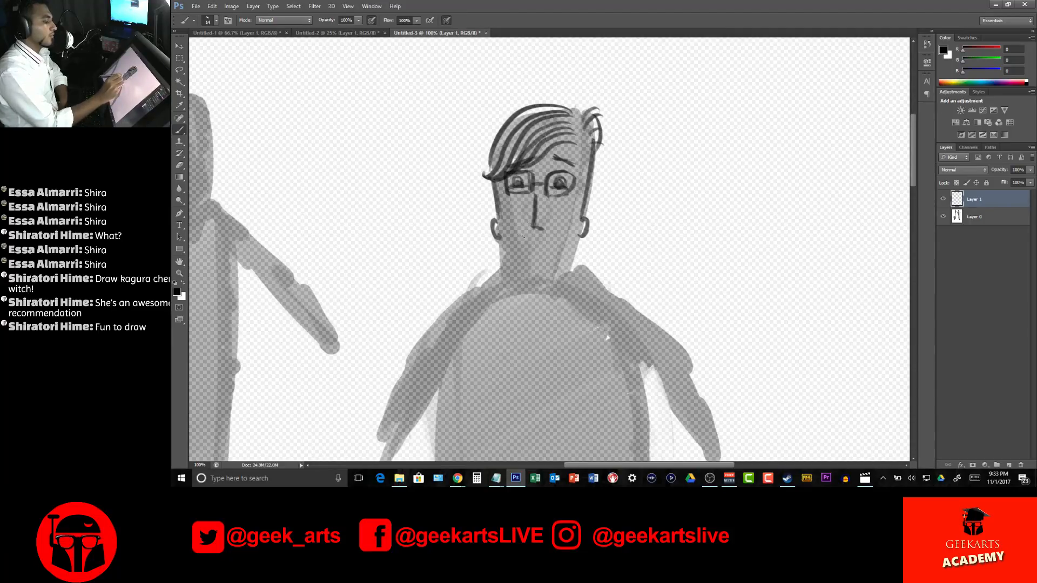
mouse_move(519, 232)
mouse_down()
mouse_move(518, 249)
mouse_move(527, 235)
mouse_move(557, 234)
mouse_move(516, 237)
mouse_move(543, 248)
mouse_move(566, 231)
mouse_move(532, 238)
mouse_move(553, 244)
mouse_up()
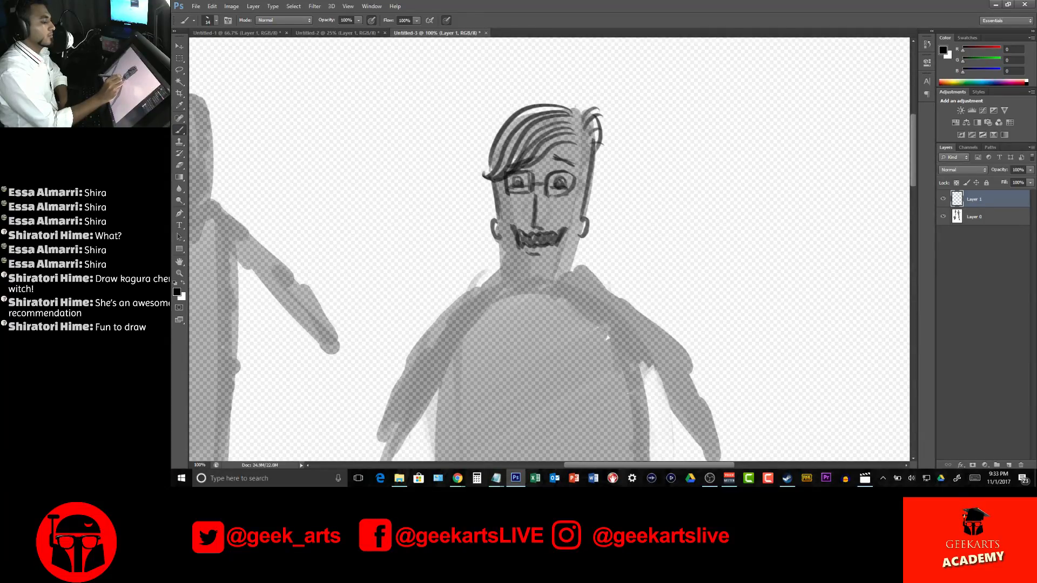
drag(551, 246, 539, 244)
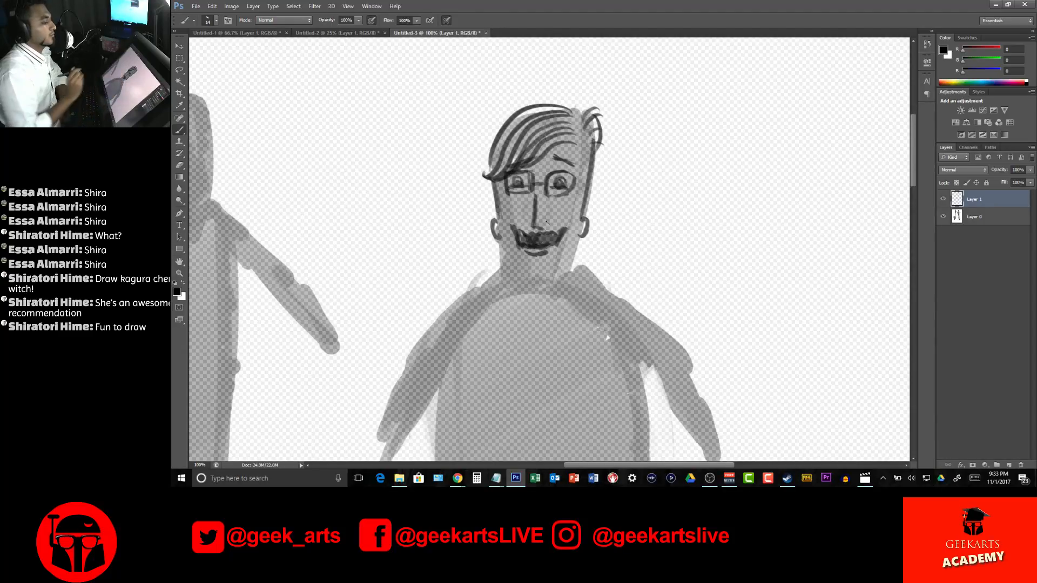
Outline the long narrow chin and draw the shoulder lines sloping down from both sides of the neck
mouse_move(502, 243)
mouse_down()
mouse_move(525, 308)
mouse_move(539, 313)
mouse_move(554, 309)
mouse_move(561, 281)
mouse_move(556, 304)
mouse_move(574, 237)
mouse_up()
mouse_move(508, 258)
mouse_down()
mouse_move(508, 281)
mouse_move(482, 280)
mouse_up()
drag(563, 266, 589, 278)
mouse_move(506, 279)
mouse_down()
mouse_move(477, 283)
mouse_move(455, 306)
mouse_move(503, 280)
mouse_up()
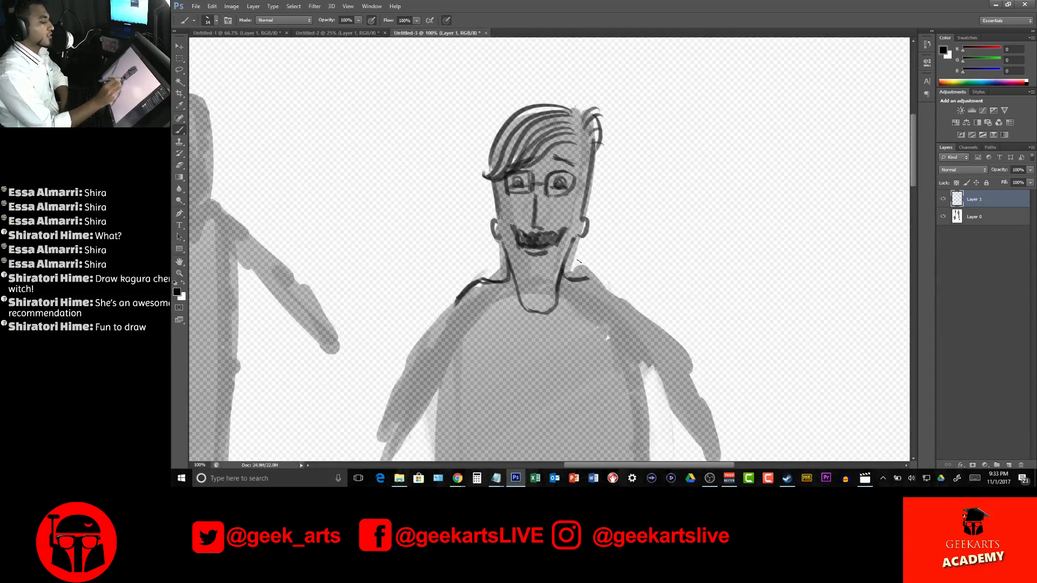
drag(576, 278, 609, 306)
mouse_move(493, 281)
mouse_down()
mouse_move(440, 330)
mouse_move(414, 372)
mouse_up()
drag(598, 282, 643, 355)
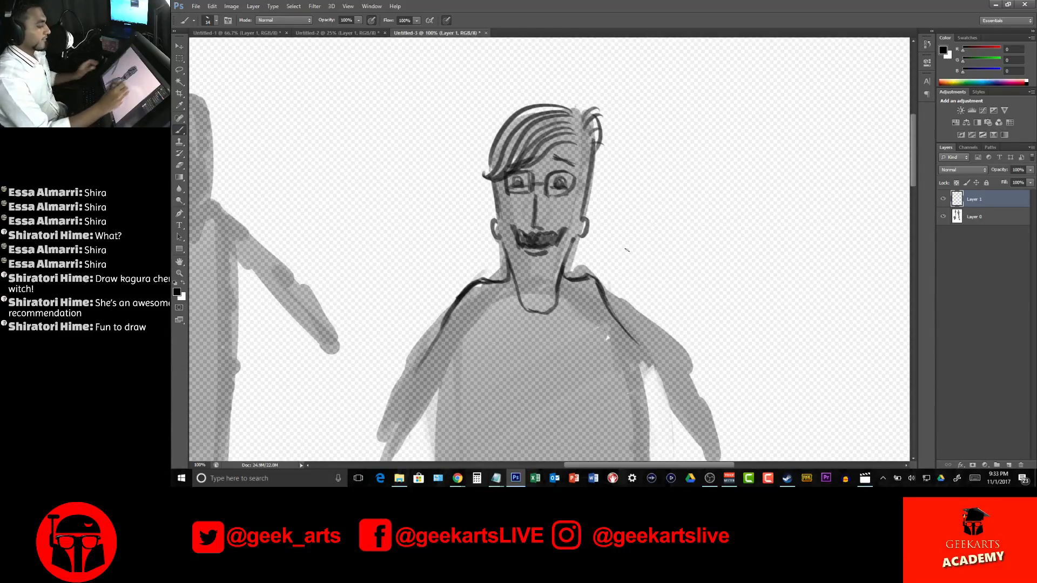
Draw curved outlines down both sides of the round torso, inside the grey silhouette
drag(609, 208, 564, 86)
drag(554, 135, 545, 97)
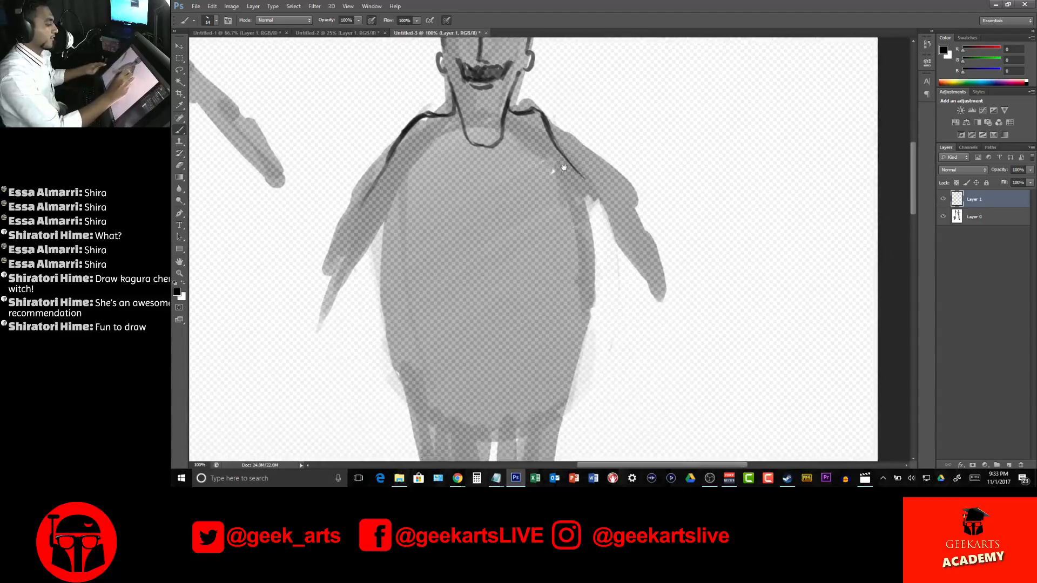
drag(388, 166, 416, 335)
mouse_move(387, 183)
mouse_down()
mouse_move(416, 335)
mouse_move(441, 365)
mouse_up()
mouse_move(559, 148)
mouse_down()
mouse_move(550, 312)
mouse_move(535, 362)
mouse_up()
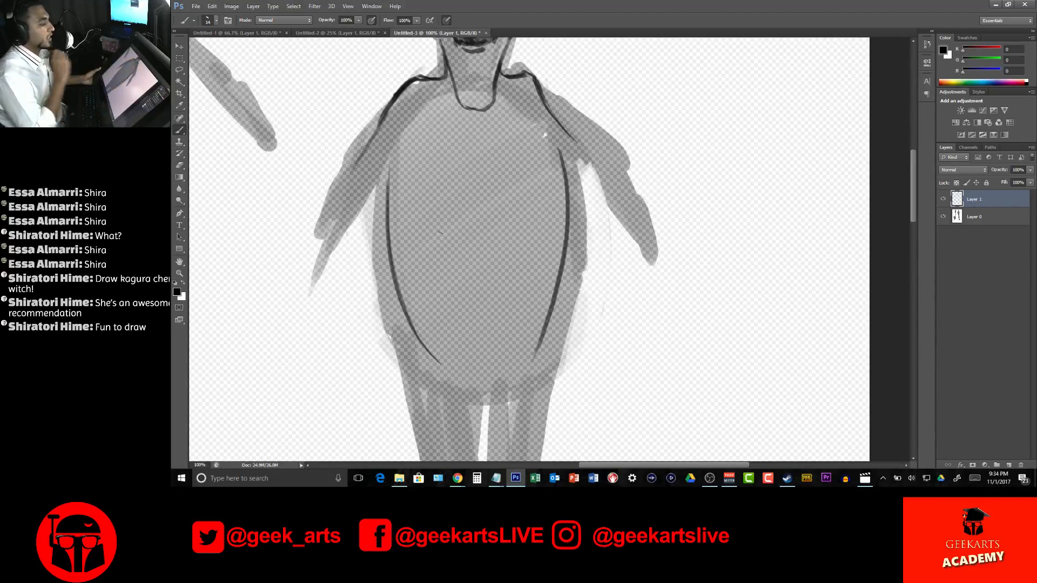
Draw a pair of parallel lapel lines from each shoulder down the chest
drag(432, 84, 443, 212)
drag(435, 77, 446, 196)
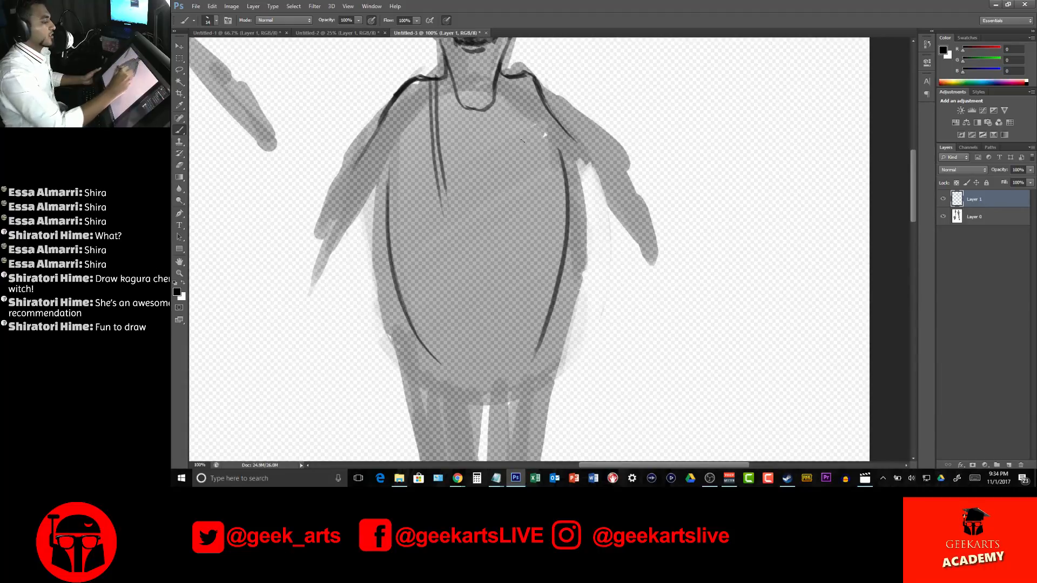
drag(517, 77, 505, 202)
drag(508, 77, 496, 197)
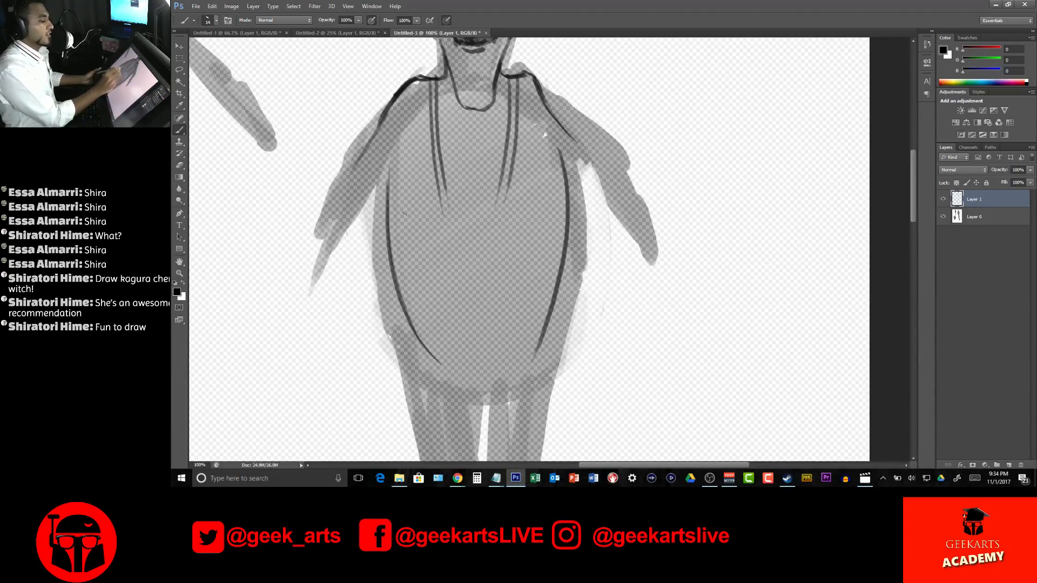
Try a short fold line and a long curved line across the round figure's belly
drag(395, 221, 443, 235)
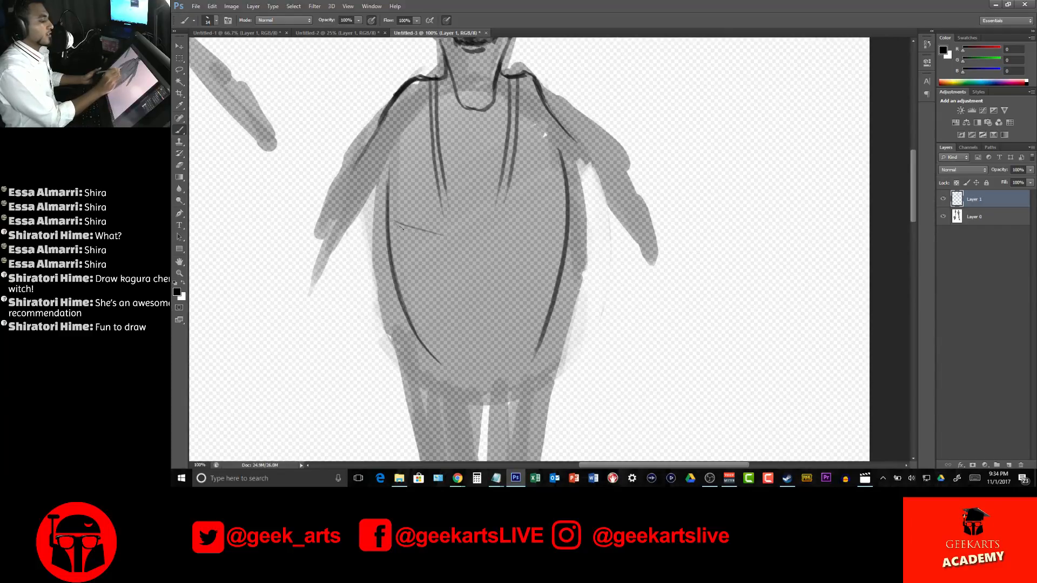
mouse_move(400, 264)
mouse_down()
mouse_move(438, 285)
mouse_move(507, 286)
mouse_move(529, 296)
mouse_up()
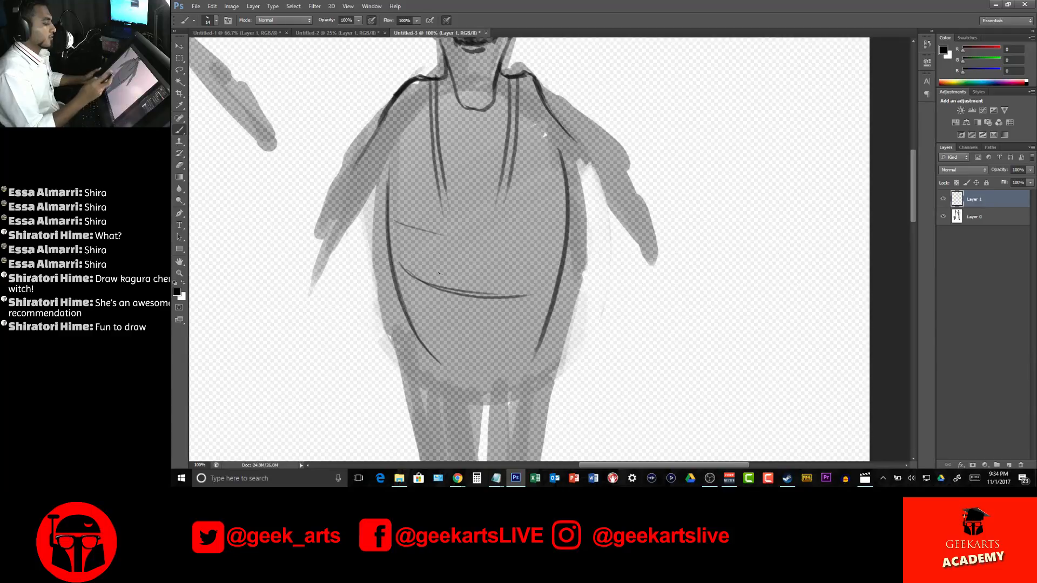
mouse_move(522, 296)
mouse_down()
mouse_move(454, 290)
mouse_move(506, 290)
mouse_move(406, 272)
mouse_up()
drag(402, 224, 442, 233)
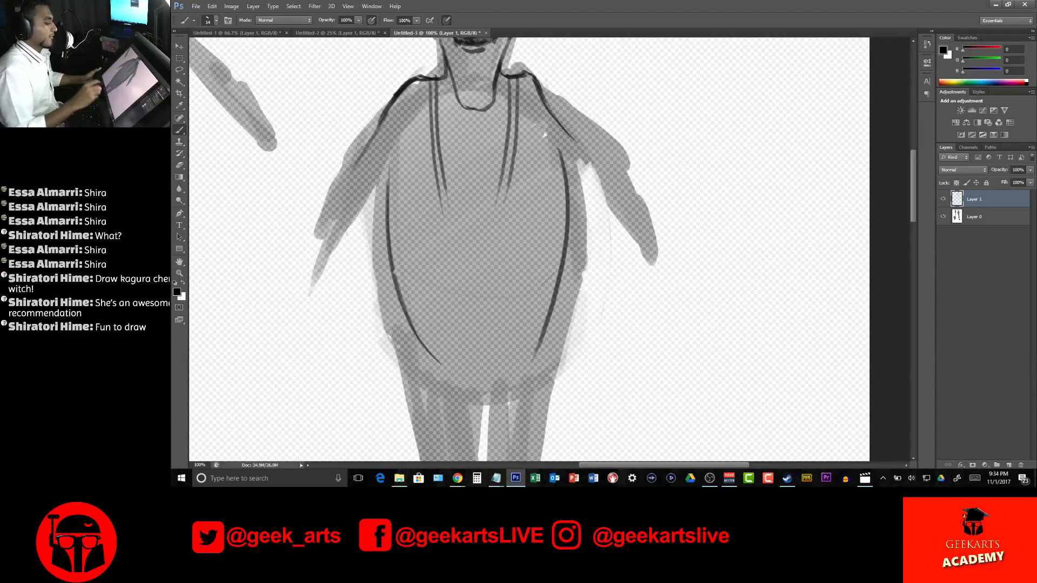
Draw a curved waistline across the lower belly and extend both pairs of lapel lines down to it
mouse_move(402, 292)
mouse_down()
mouse_move(427, 319)
mouse_move(549, 314)
mouse_move(500, 324)
mouse_move(551, 303)
mouse_up()
mouse_move(435, 169)
mouse_down()
mouse_move(445, 262)
mouse_move(478, 336)
mouse_up()
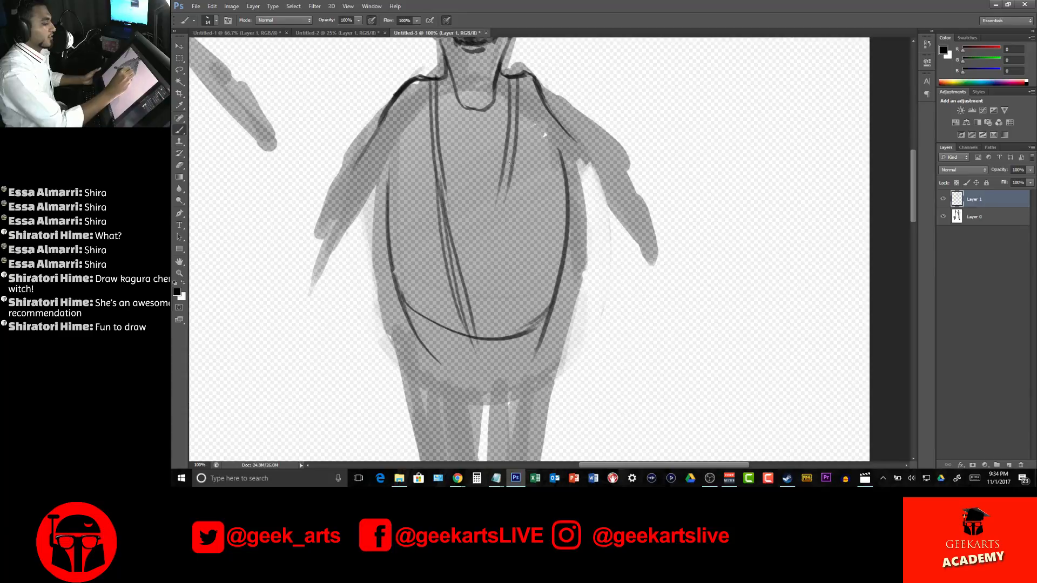
drag(516, 133, 494, 335)
mouse_move(519, 82)
mouse_down()
mouse_move(500, 334)
mouse_move(493, 319)
mouse_up()
key(ctrl+alt+z)
key(ctrl+alt+z)
key(ctrl+alt+z)
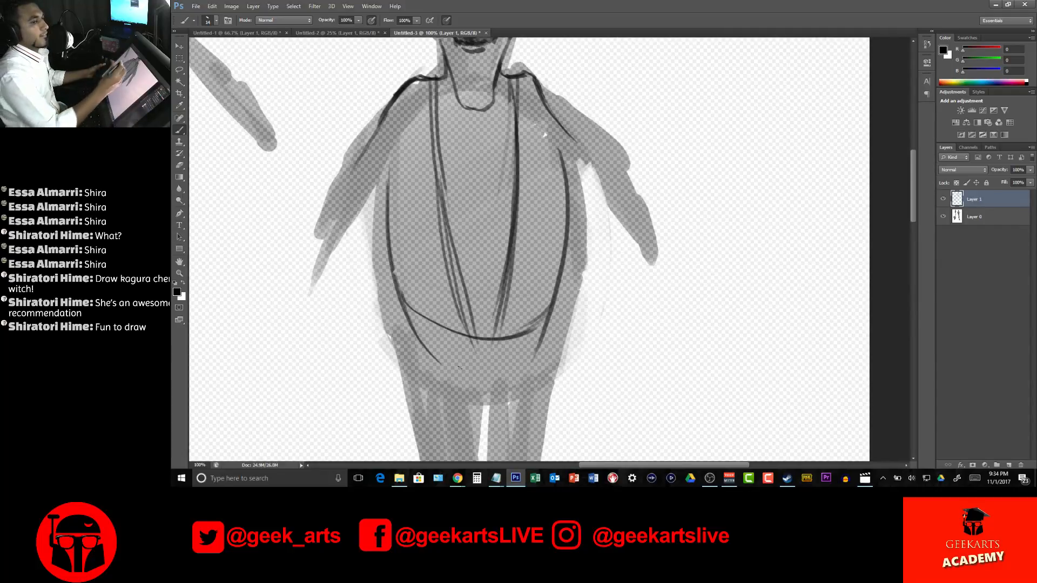
Draw a pointed shirt collar under the chin with a knotted tie hanging down between the lapels
scroll(461, 270, up, 3)
mouse_move(461, 181)
mouse_down()
mouse_move(476, 212)
mouse_move(469, 191)
mouse_move(473, 202)
mouse_move(488, 183)
mouse_move(471, 207)
mouse_up()
mouse_move(463, 180)
mouse_down()
mouse_move(485, 182)
mouse_move(470, 180)
mouse_up()
mouse_move(468, 181)
mouse_down()
mouse_move(489, 176)
mouse_move(446, 202)
mouse_up()
drag(441, 167, 449, 200)
mouse_move(433, 147)
mouse_down()
mouse_move(444, 192)
mouse_move(509, 198)
mouse_move(504, 154)
mouse_up()
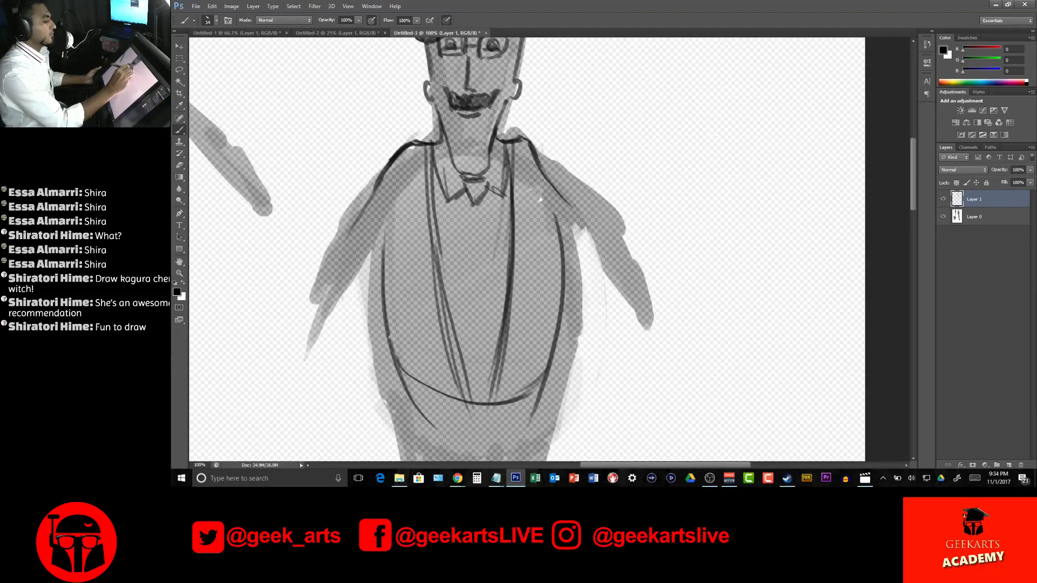
mouse_move(468, 208)
mouse_down()
mouse_move(467, 234)
mouse_move(479, 198)
mouse_move(475, 294)
mouse_up()
drag(490, 236, 474, 324)
Draw the upper and lower outlines of the figure's left-hand sleeve, bending outward at the elbow
drag(629, 160, 620, 206)
drag(382, 205, 318, 333)
drag(381, 247, 325, 342)
mouse_move(340, 295)
mouse_down()
mouse_move(325, 319)
mouse_move(271, 348)
mouse_up()
drag(345, 326, 287, 368)
drag(337, 306, 264, 348)
mouse_move(345, 325)
mouse_down()
mouse_move(290, 367)
mouse_move(365, 270)
mouse_move(375, 343)
mouse_up()
Draw both outlines of the right-hand sleeve from the shoulder down to a bent forearm
drag(578, 250, 569, 193)
drag(522, 154, 585, 260)
mouse_move(561, 200)
mouse_down()
mouse_move(600, 269)
mouse_move(651, 299)
mouse_up()
drag(559, 235, 633, 316)
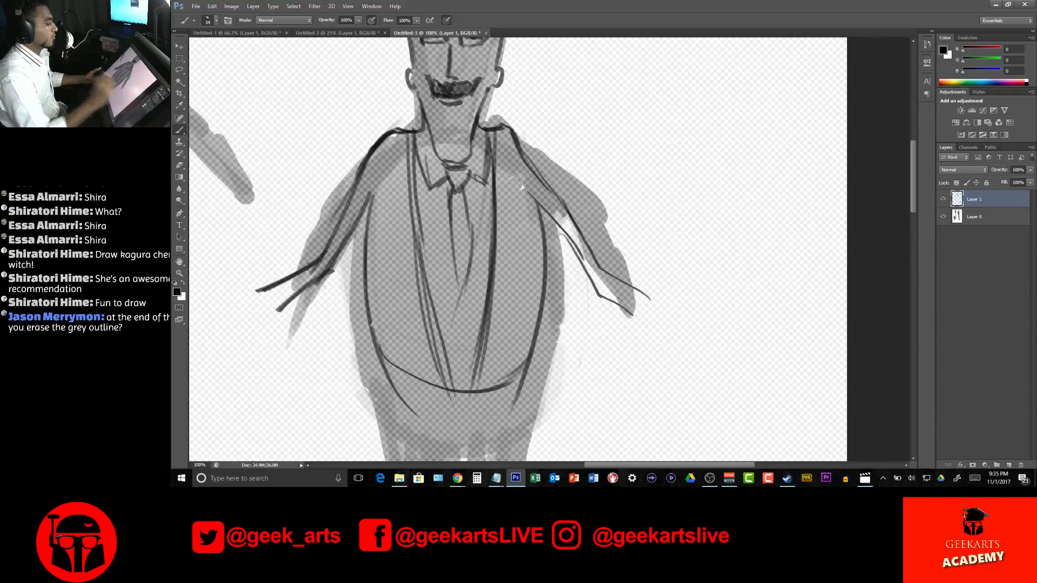
Draw a shirt cuff and an open hand with thumb and spread fingers on the figure's left-hand arm
mouse_move(694, 231)
mouse_down()
mouse_move(741, 261)
mouse_move(728, 254)
mouse_up()
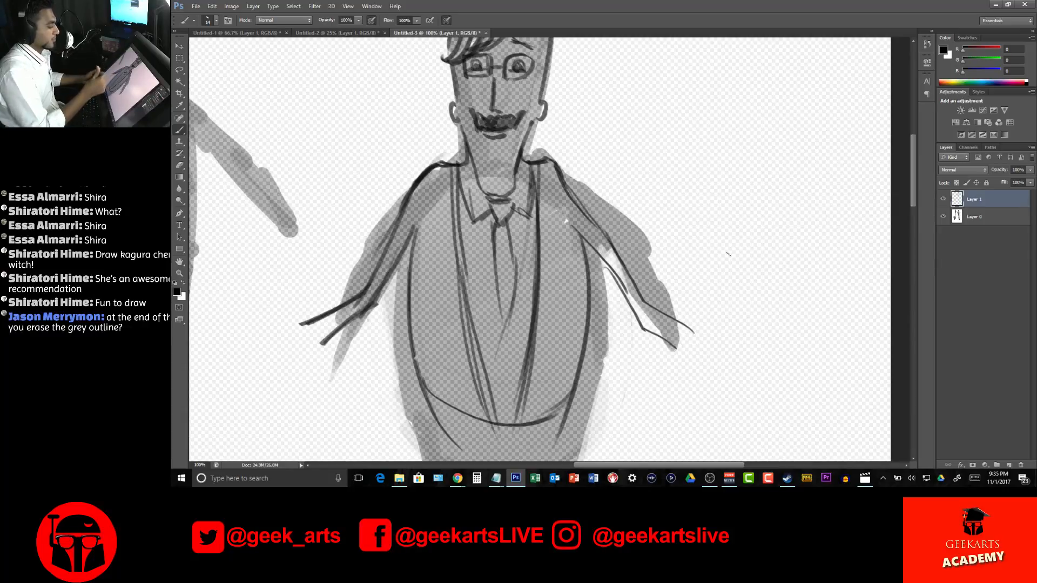
drag(312, 315, 343, 346)
mouse_move(312, 319)
mouse_down()
mouse_move(323, 312)
mouse_move(270, 316)
mouse_move(292, 332)
mouse_up()
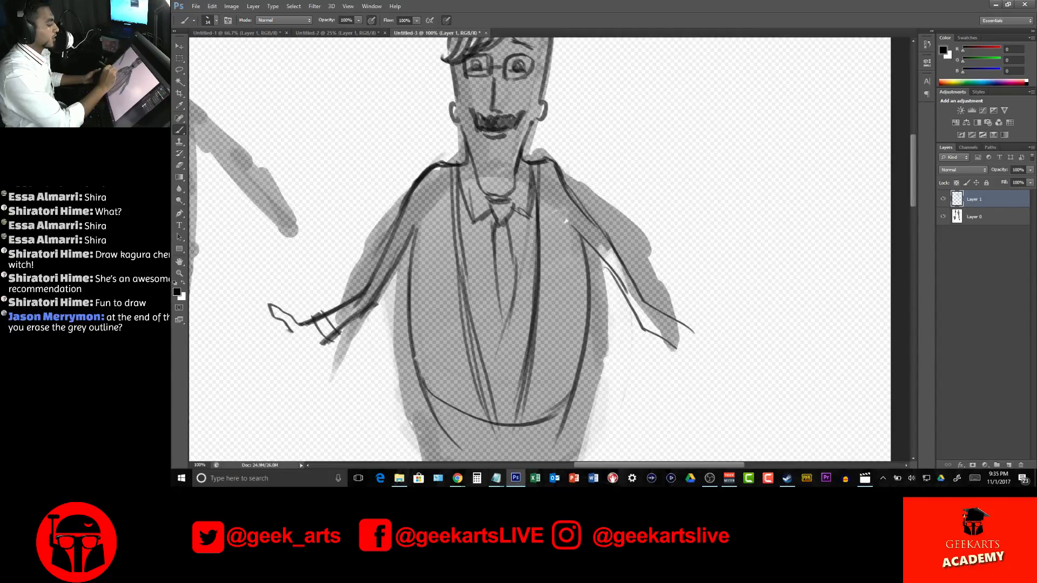
drag(516, 251, 640, 203)
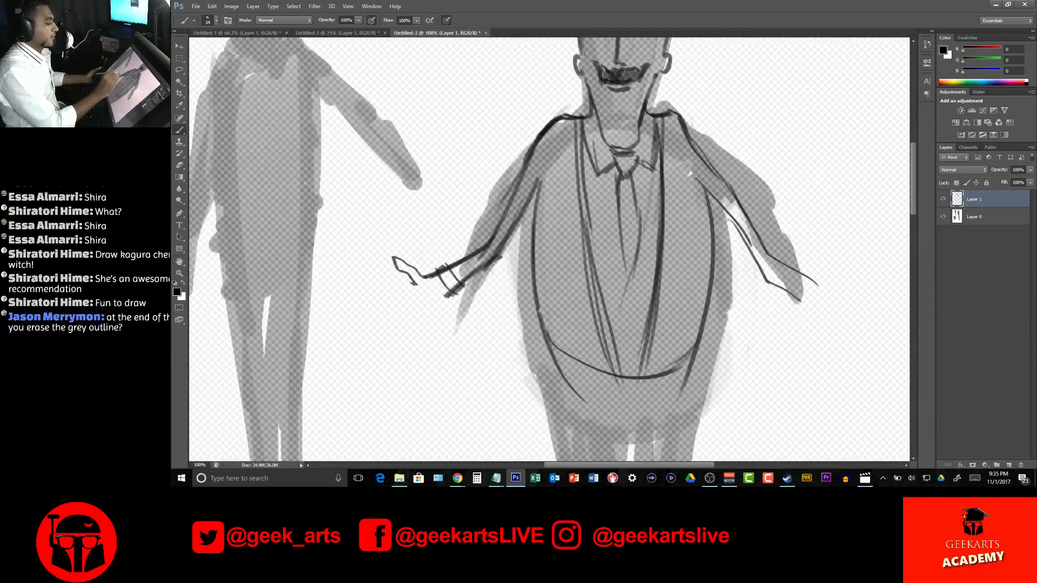
mouse_move(415, 284)
mouse_down()
mouse_move(361, 304)
mouse_move(364, 312)
mouse_move(423, 289)
mouse_move(372, 314)
mouse_move(373, 328)
mouse_move(383, 316)
mouse_move(371, 328)
mouse_move(423, 292)
mouse_move(378, 329)
mouse_move(383, 340)
mouse_move(426, 301)
mouse_move(402, 341)
mouse_move(446, 296)
mouse_up()
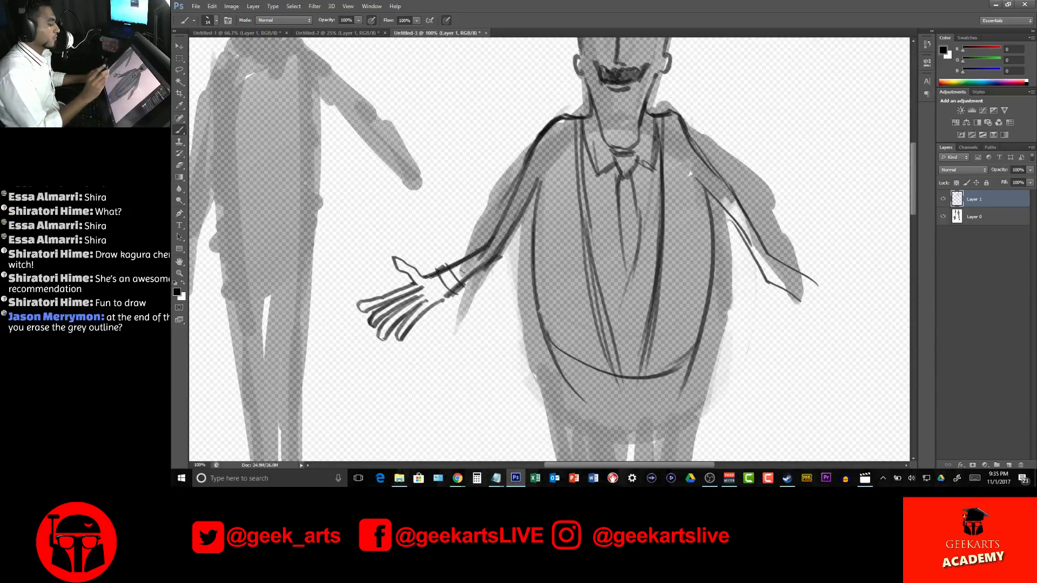
Redraw the tie between the lapels as a wider shape tapering to a long point above the waistline
mouse_move(801, 329)
mouse_down()
mouse_move(645, 350)
mouse_move(648, 398)
mouse_up()
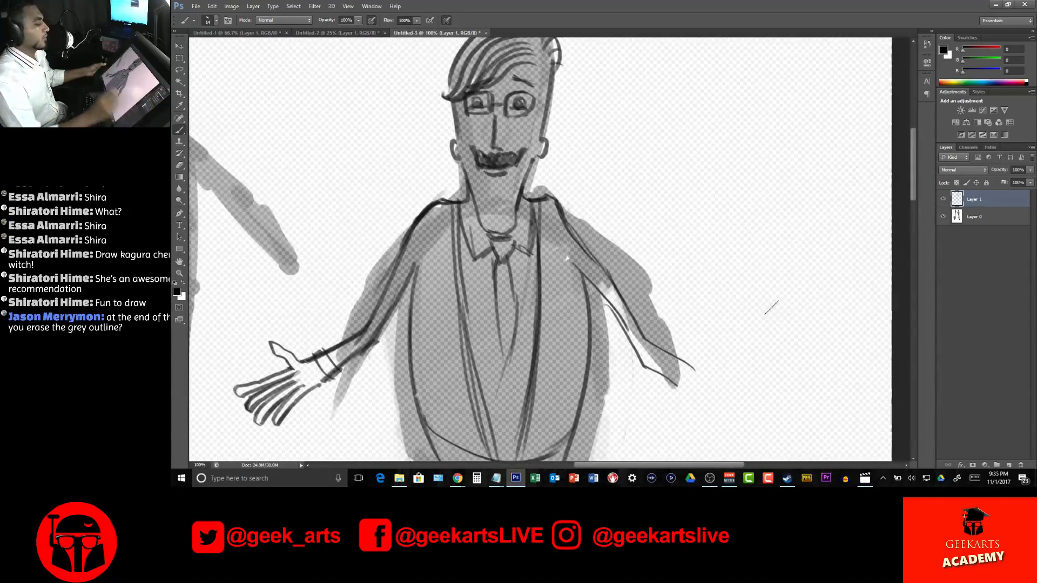
mouse_move(479, 207)
mouse_down()
mouse_move(494, 223)
mouse_move(512, 210)
mouse_up()
mouse_move(684, 291)
mouse_down()
mouse_move(739, 169)
mouse_move(729, 165)
mouse_up()
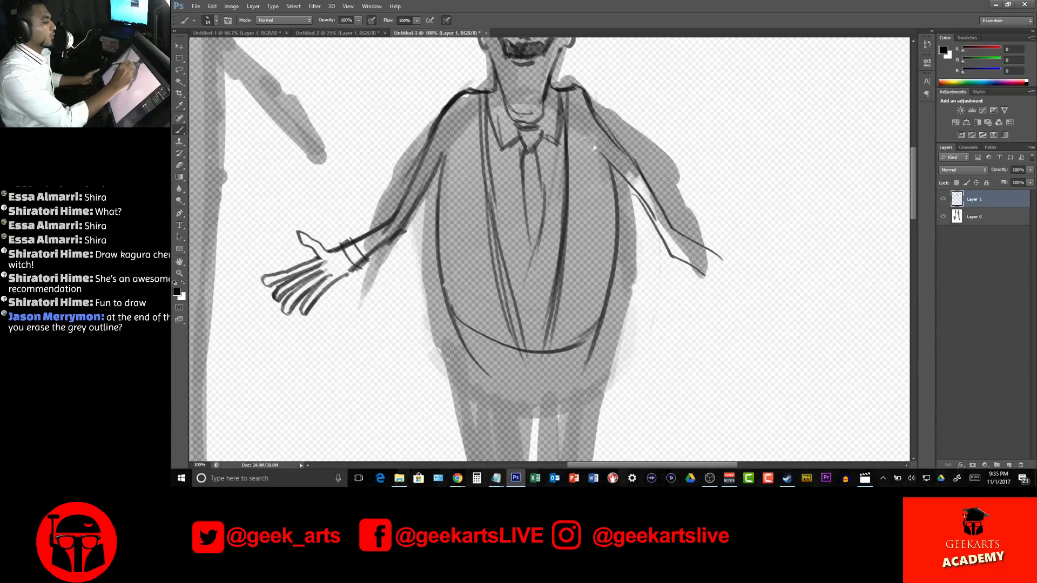
mouse_move(526, 146)
mouse_down()
mouse_move(512, 192)
mouse_move(531, 306)
mouse_up()
mouse_move(535, 147)
mouse_down()
mouse_move(550, 196)
mouse_move(537, 316)
mouse_up()
mouse_move(512, 178)
mouse_down()
mouse_move(507, 219)
mouse_move(536, 321)
mouse_up()
drag(537, 167, 518, 181)
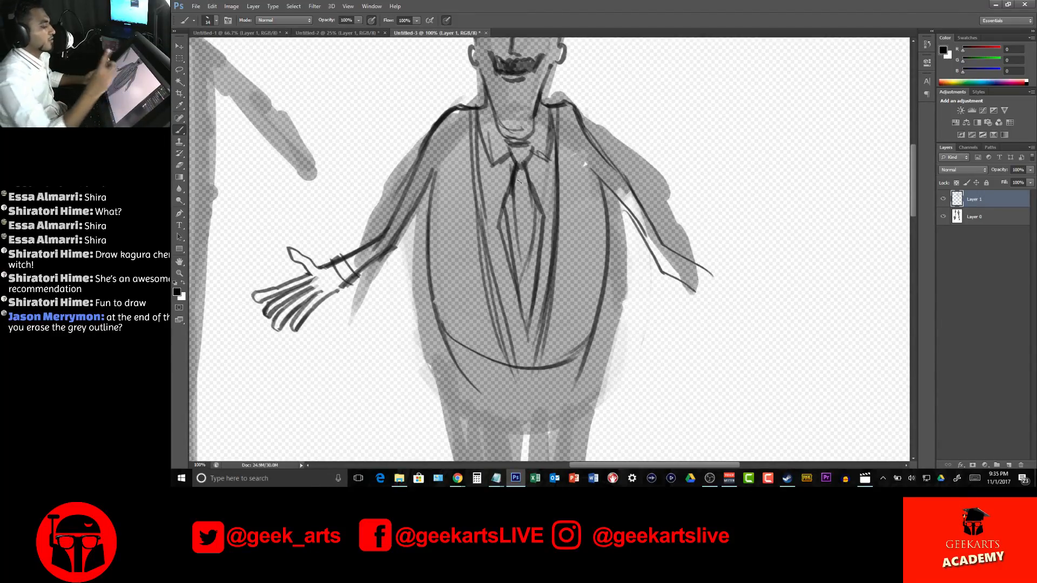
Redraw the right-hand sleeve's inner outline from armpit to elbow and give its outer outline a rounder shoulder
drag(593, 169, 652, 253)
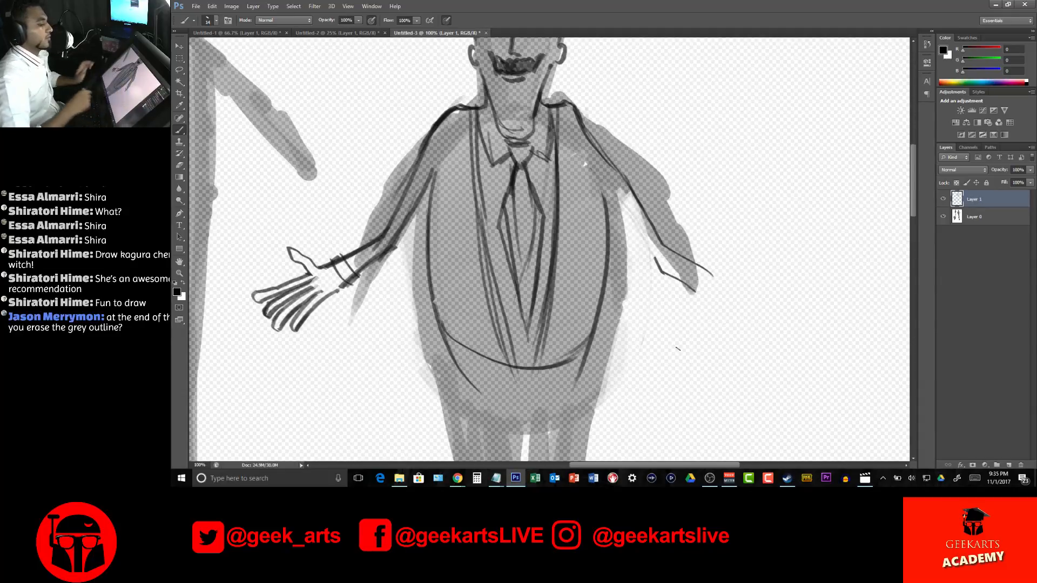
mouse_move(595, 167)
mouse_down()
mouse_move(660, 254)
mouse_move(656, 265)
mouse_move(605, 229)
mouse_up()
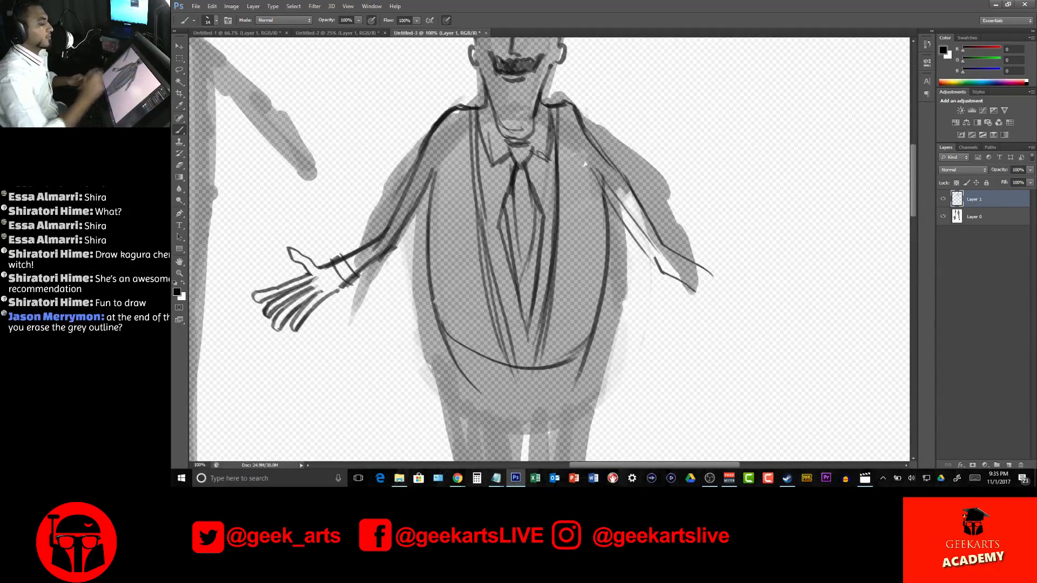
mouse_move(598, 171)
mouse_down()
mouse_move(644, 235)
mouse_move(579, 116)
mouse_move(653, 249)
mouse_up()
mouse_move(567, 103)
mouse_down()
mouse_move(596, 112)
mouse_move(630, 201)
mouse_move(675, 264)
mouse_up()
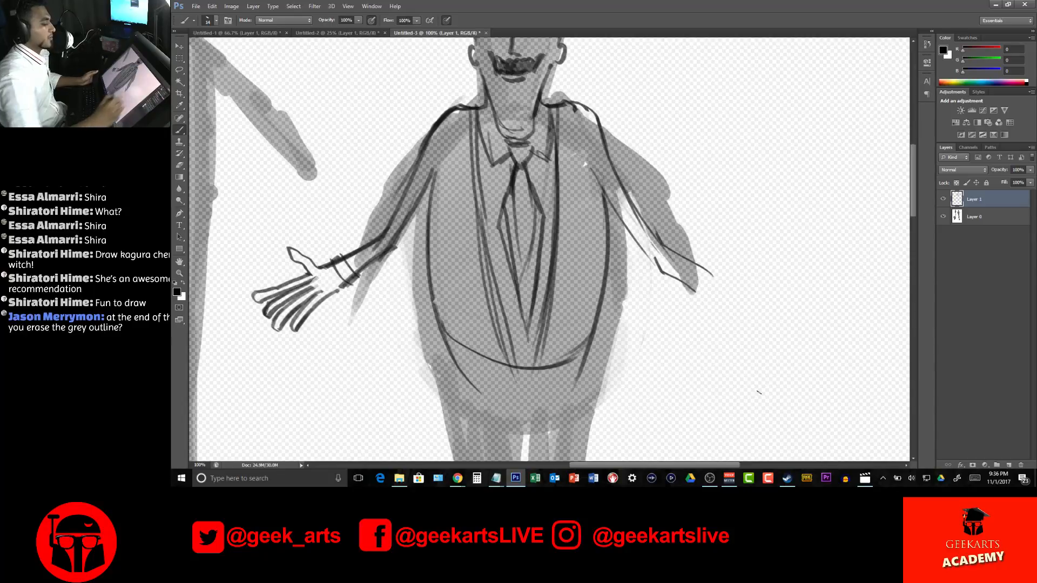
Rework the lower outline of the left-hand sleeve between the armpit and the elbow
mouse_move(725, 215)
mouse_down()
mouse_move(738, 253)
mouse_move(672, 181)
mouse_up()
drag(315, 247, 364, 205)
drag(384, 163, 363, 203)
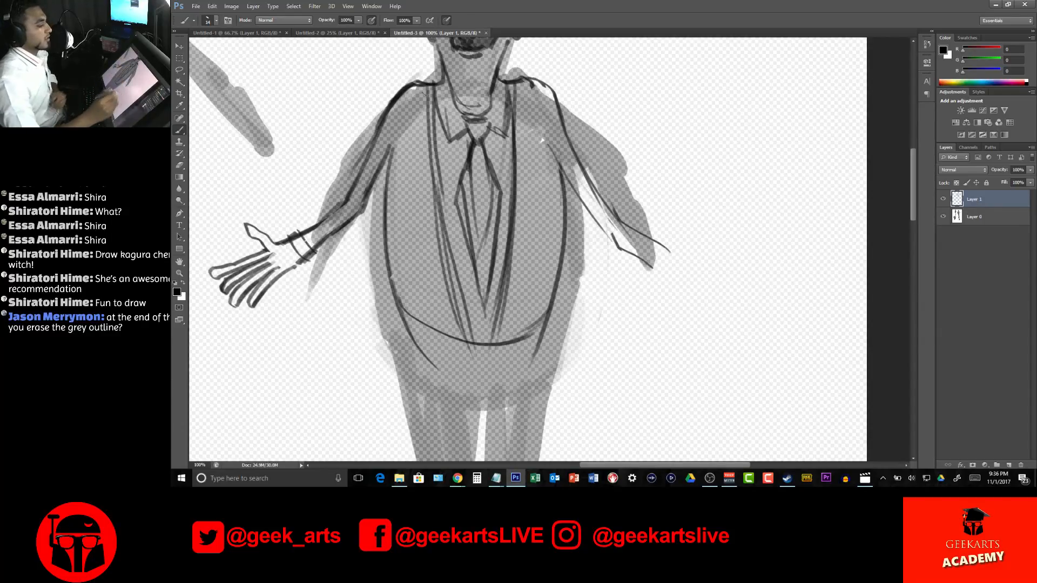
Complete the right-hand forearm with a double-lined cuff and an open hand with spread fingers
drag(593, 219, 656, 260)
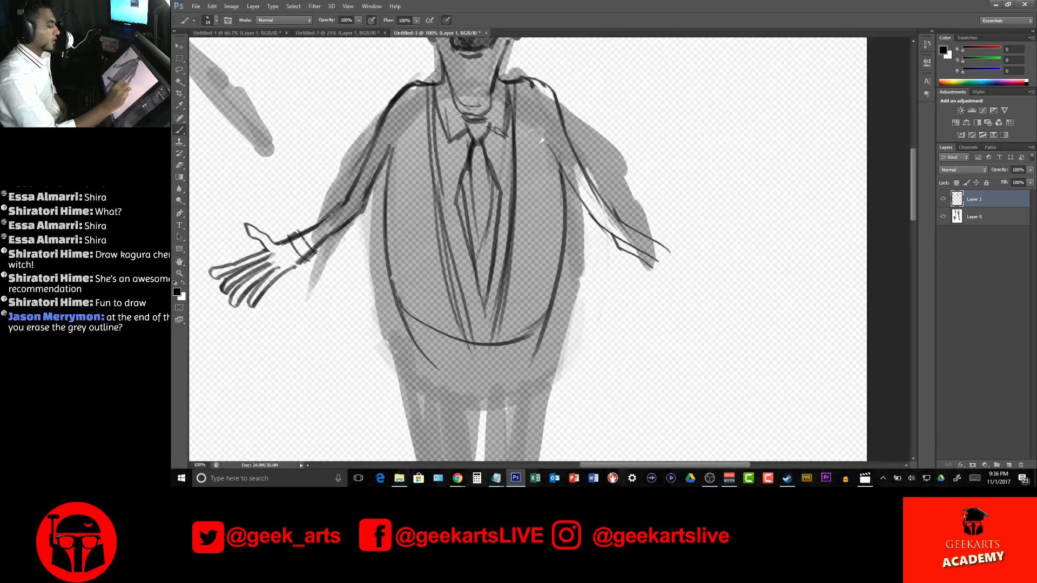
mouse_move(616, 212)
mouse_down()
mouse_move(673, 248)
mouse_move(646, 265)
mouse_move(746, 229)
mouse_move(704, 256)
mouse_move(729, 252)
mouse_move(768, 273)
mouse_move(727, 264)
mouse_move(762, 285)
mouse_move(704, 270)
mouse_move(738, 292)
mouse_move(716, 297)
mouse_move(723, 304)
mouse_move(655, 267)
mouse_up()
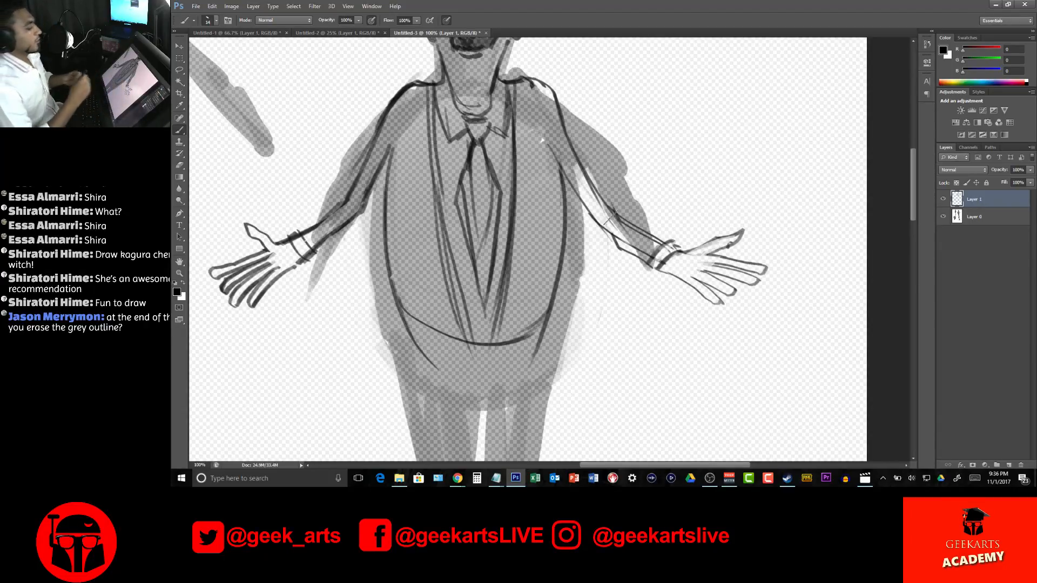
drag(665, 235, 682, 183)
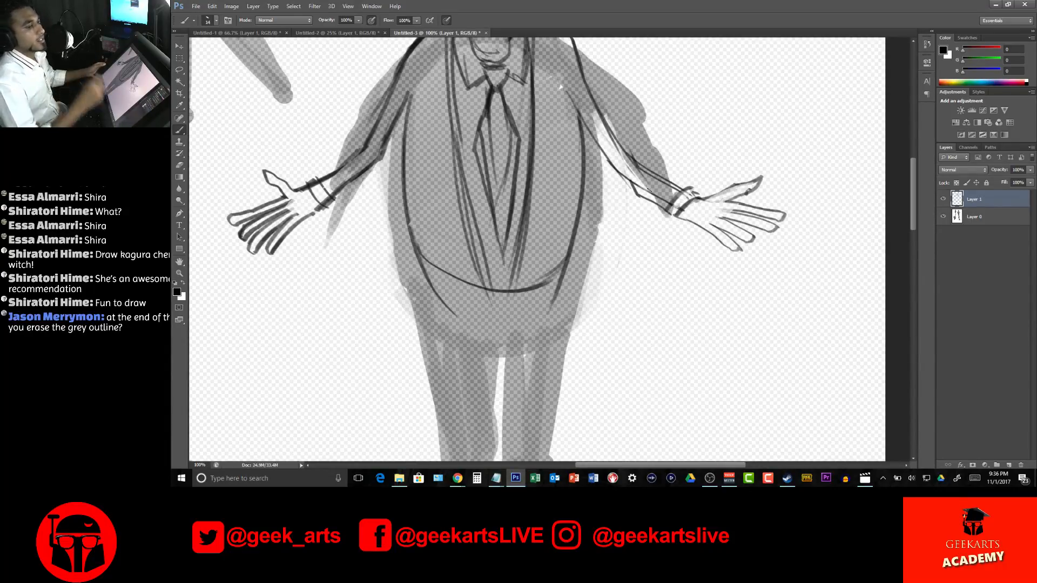
Review the whole figure by hiding and showing the silhouettes on Layer 0
scroll(734, 227, up, 4)
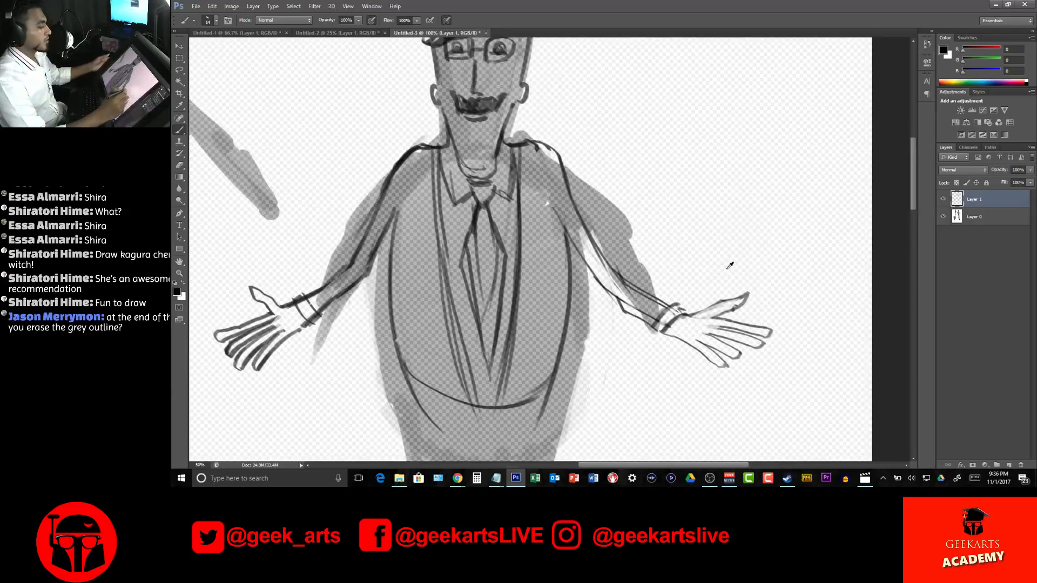
scroll(729, 266, down, 10)
scroll(730, 268, up, 7)
drag(574, 211, 624, 314)
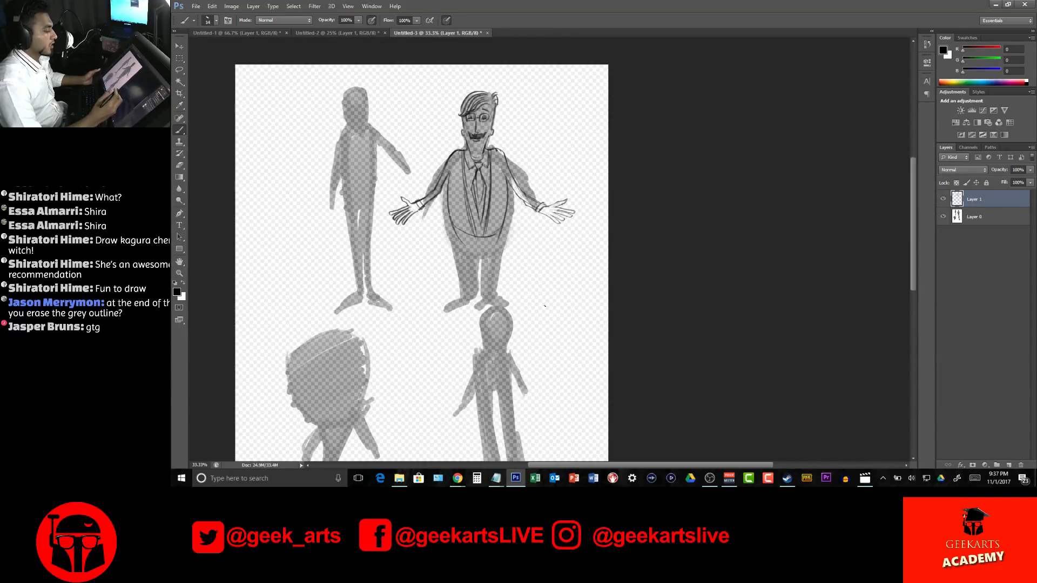
click(943, 216)
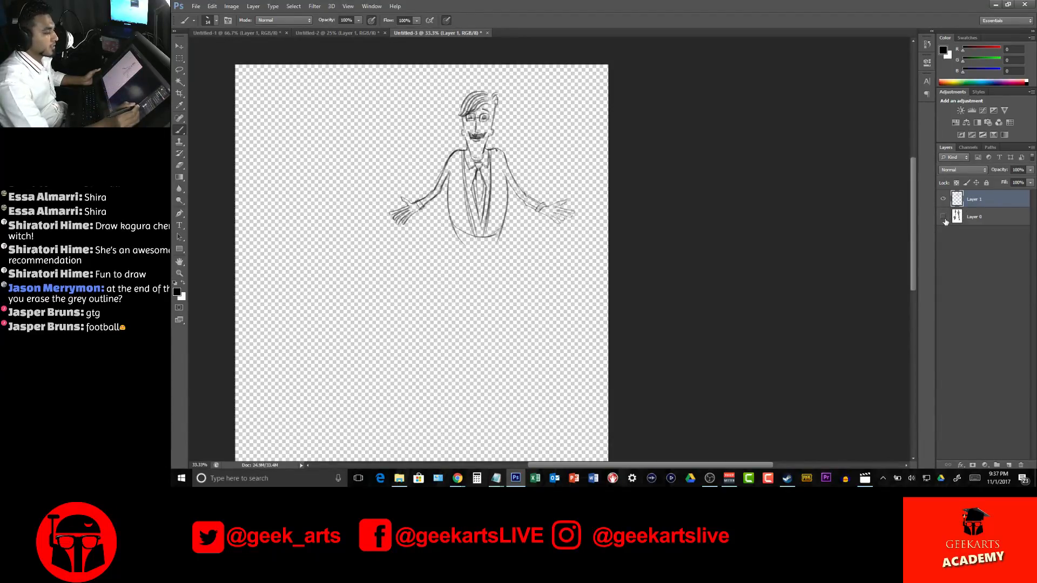
click(943, 217)
click(943, 217)
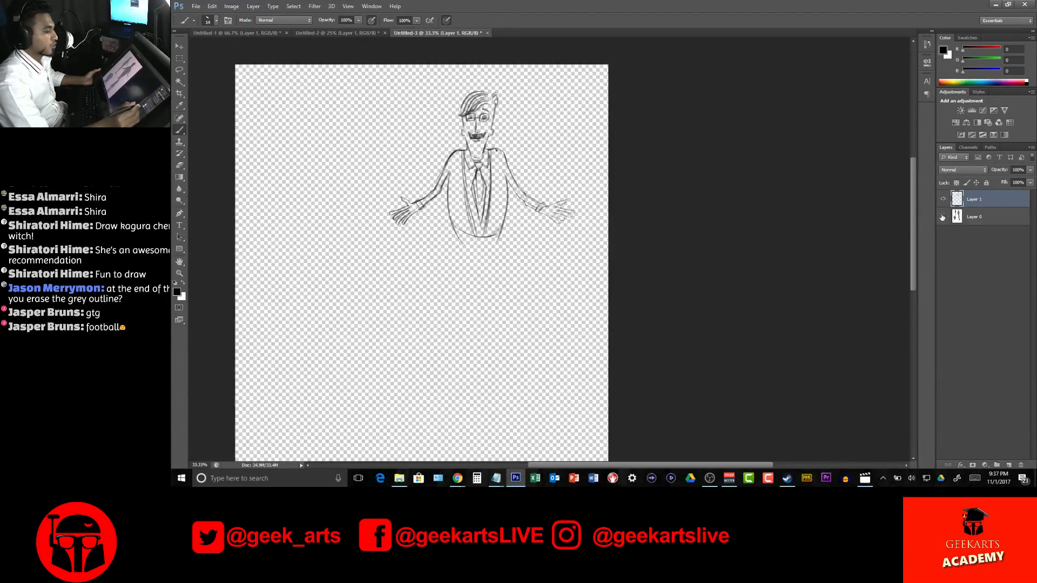
click(943, 217)
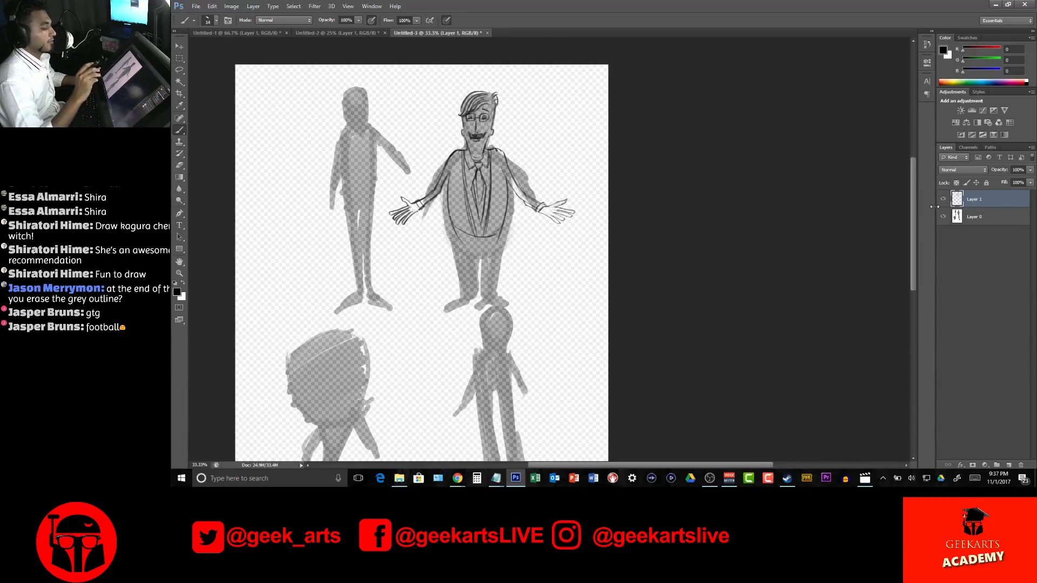
Erase the grey silhouette outside the right-hand sleeve on Layer 0, and make Layer 1 active again
click(993, 216)
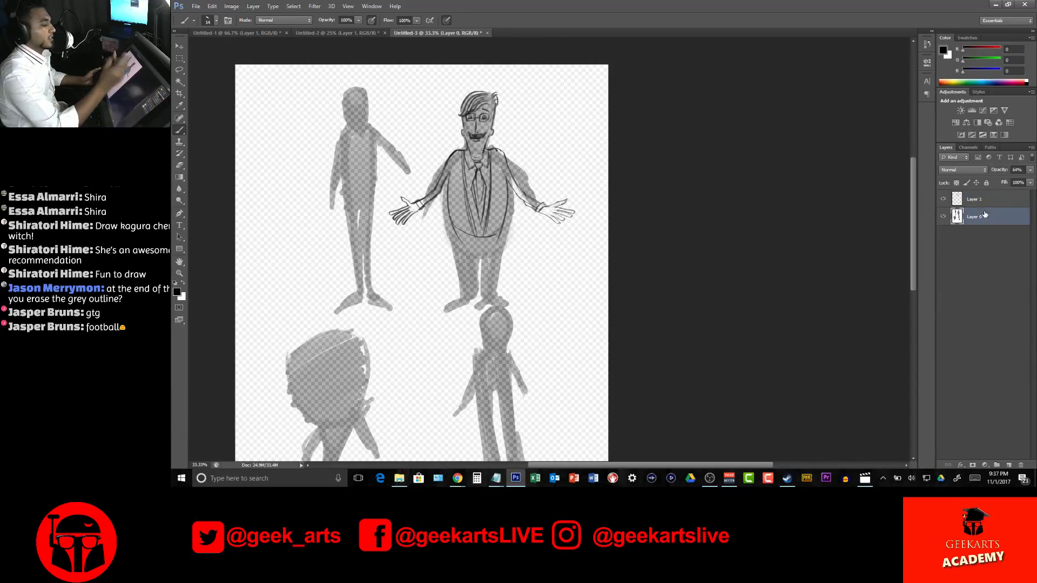
mouse_move(521, 174)
mouse_down()
mouse_move(535, 194)
mouse_move(519, 179)
mouse_move(537, 194)
mouse_move(513, 153)
mouse_move(537, 199)
mouse_up()
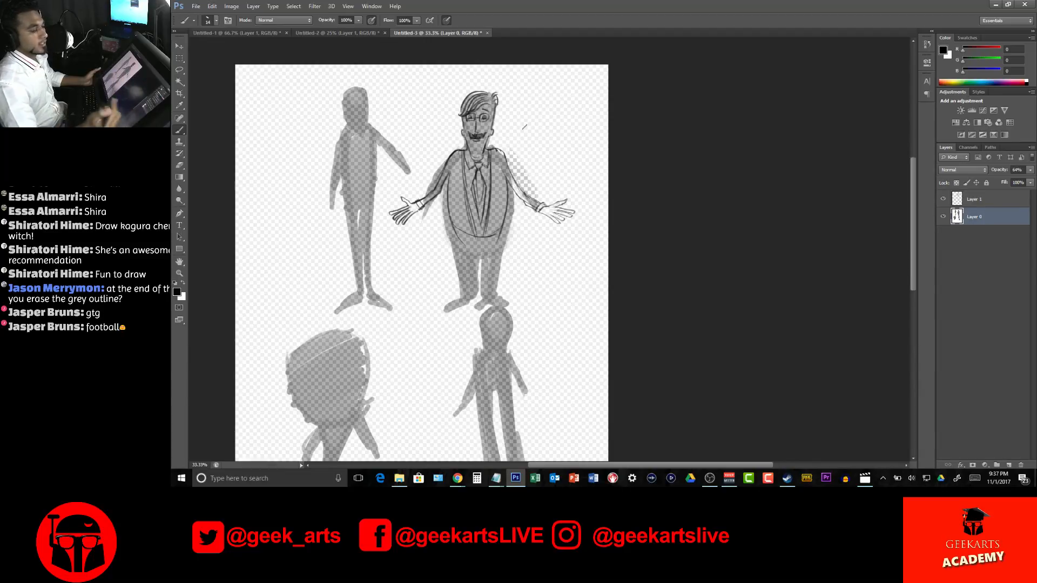
click(979, 198)
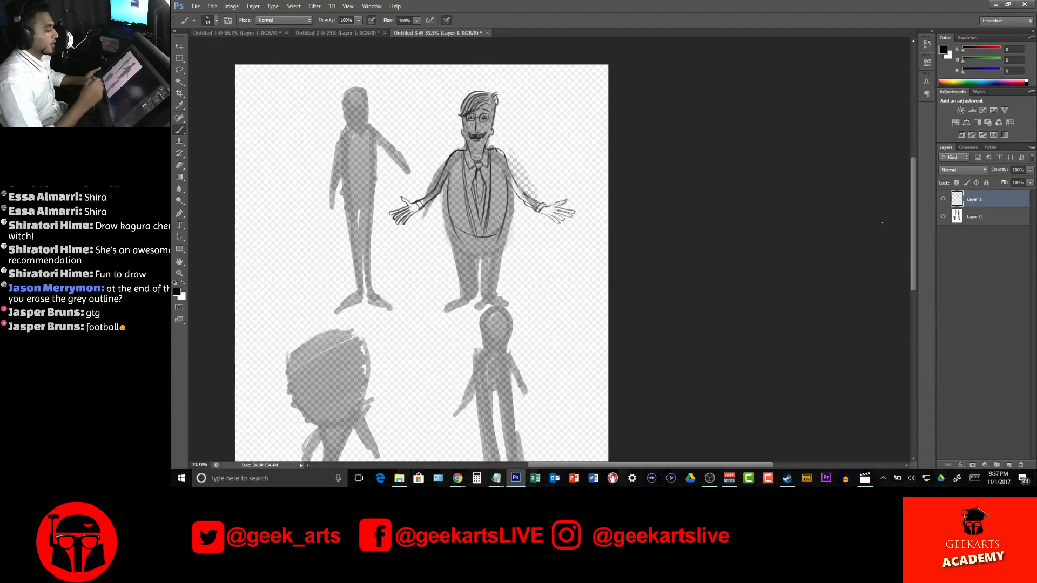
Draw the left-hand trouser leg below the belly and a pointed shoe at its foot
drag(564, 178, 592, 217)
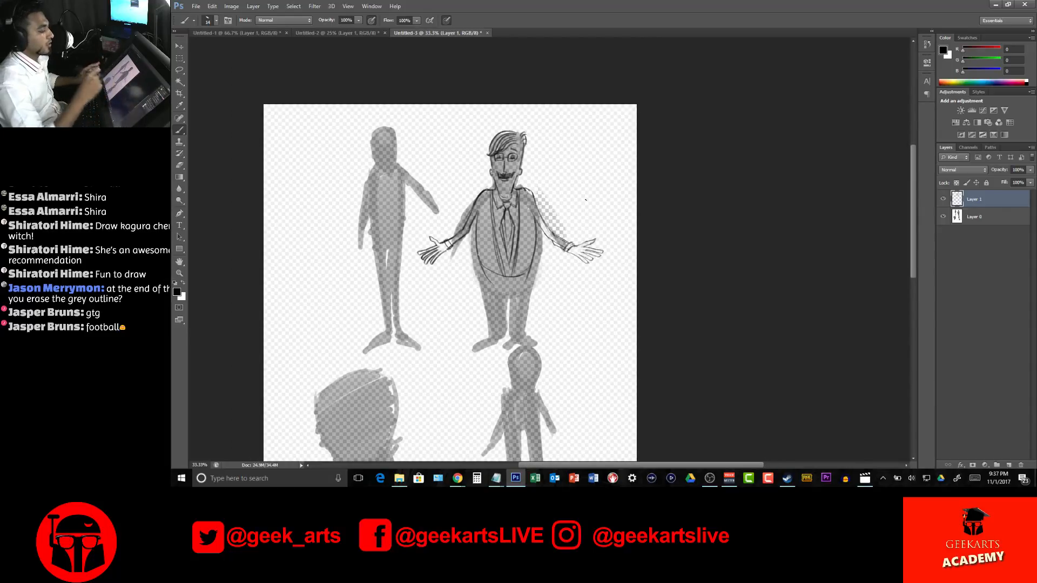
mouse_move(485, 270)
mouse_down()
mouse_move(495, 332)
mouse_move(500, 321)
mouse_up()
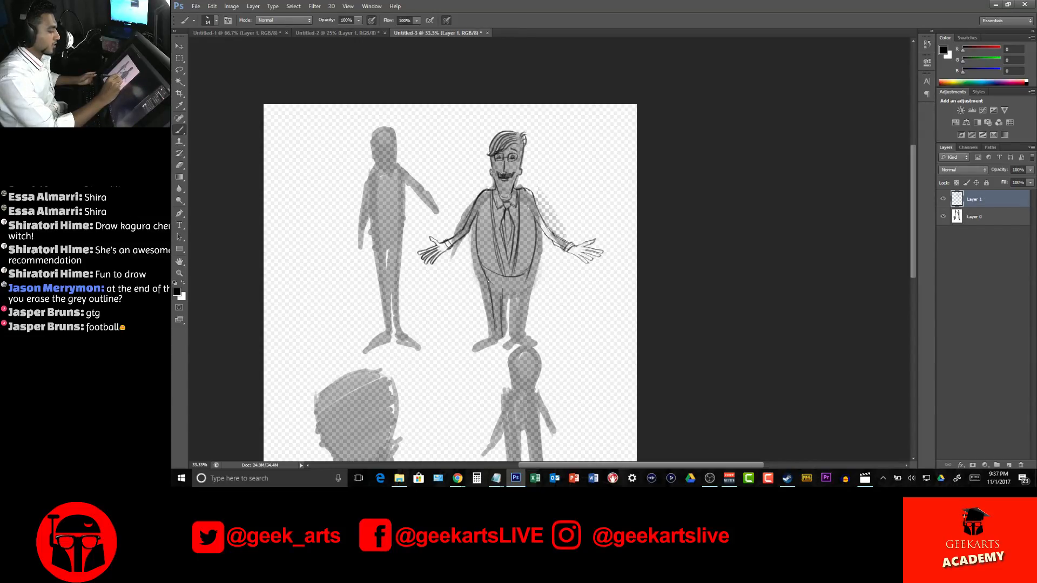
mouse_move(493, 322)
mouse_down()
mouse_move(495, 334)
mouse_move(470, 350)
mouse_up()
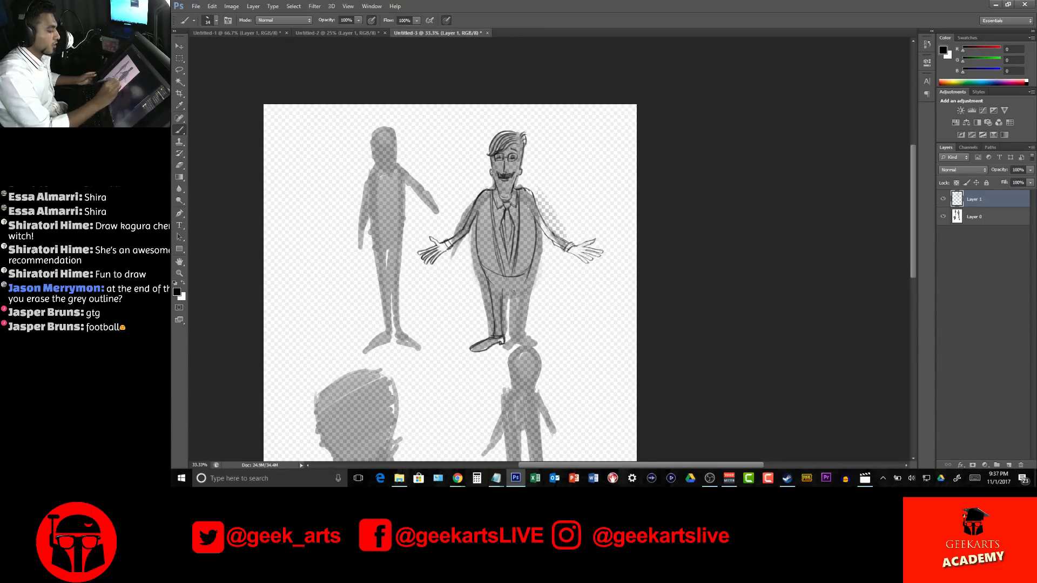
Draw the inner and outer lines of the right-hand trouser leg and a heeled shoe beneath it
mouse_move(502, 310)
mouse_down()
mouse_move(508, 286)
mouse_move(511, 335)
mouse_up()
drag(529, 273, 516, 331)
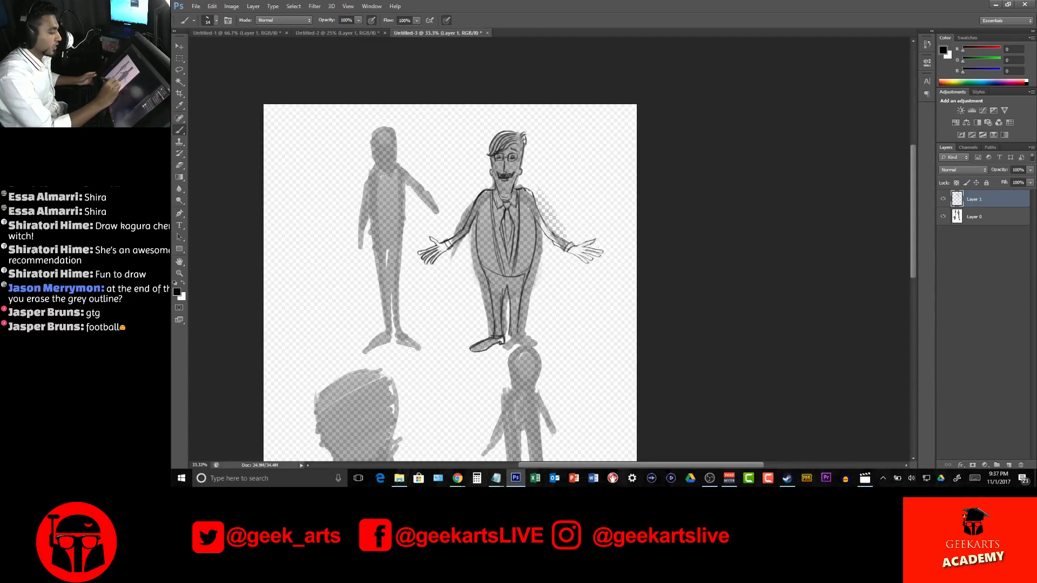
drag(519, 338, 541, 352)
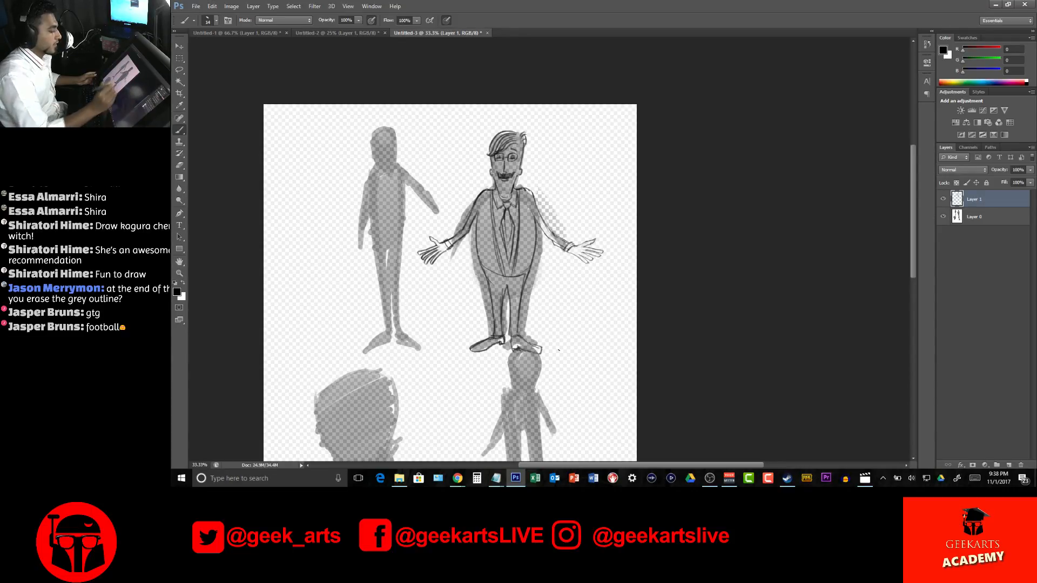
drag(541, 346, 544, 355)
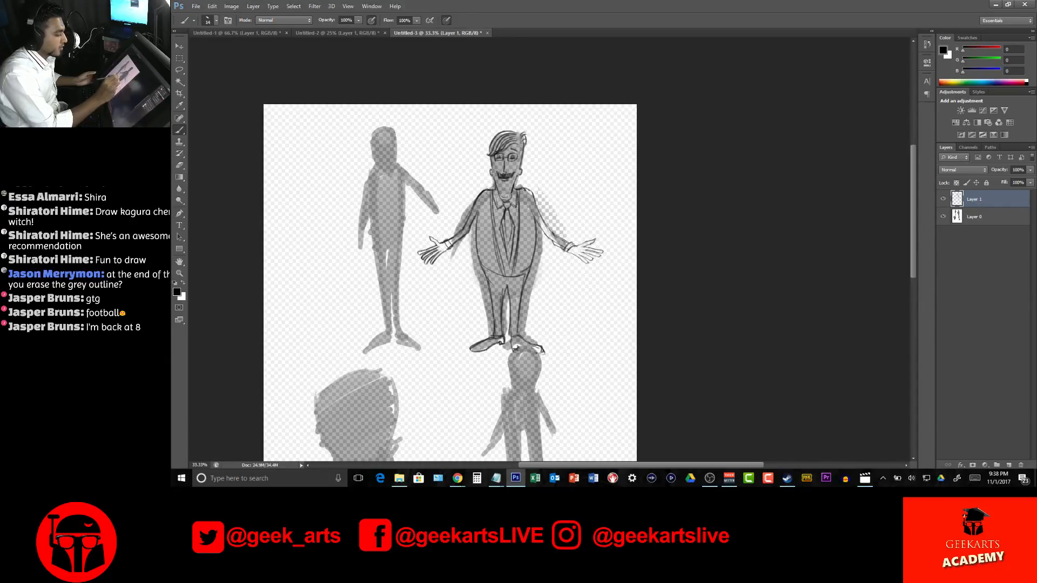
Refine the jacket's right-hand front edge down to the waistline and round out that side of the torso
mouse_move(513, 272)
mouse_down()
mouse_move(532, 265)
mouse_move(499, 263)
mouse_move(502, 278)
mouse_move(519, 270)
mouse_up()
mouse_move(521, 230)
mouse_down()
mouse_move(518, 264)
mouse_move(521, 245)
mouse_up()
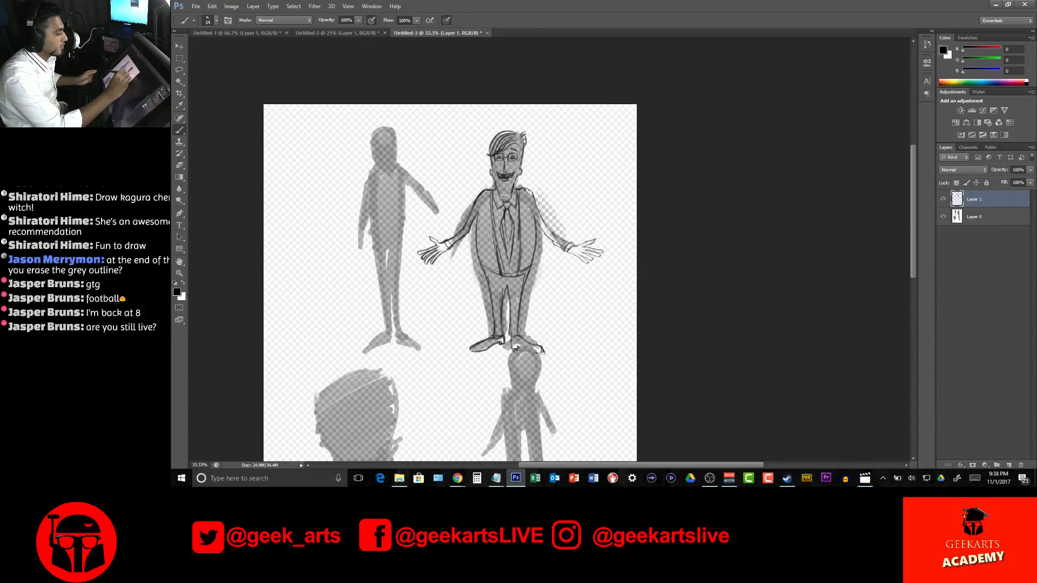
drag(519, 190, 523, 265)
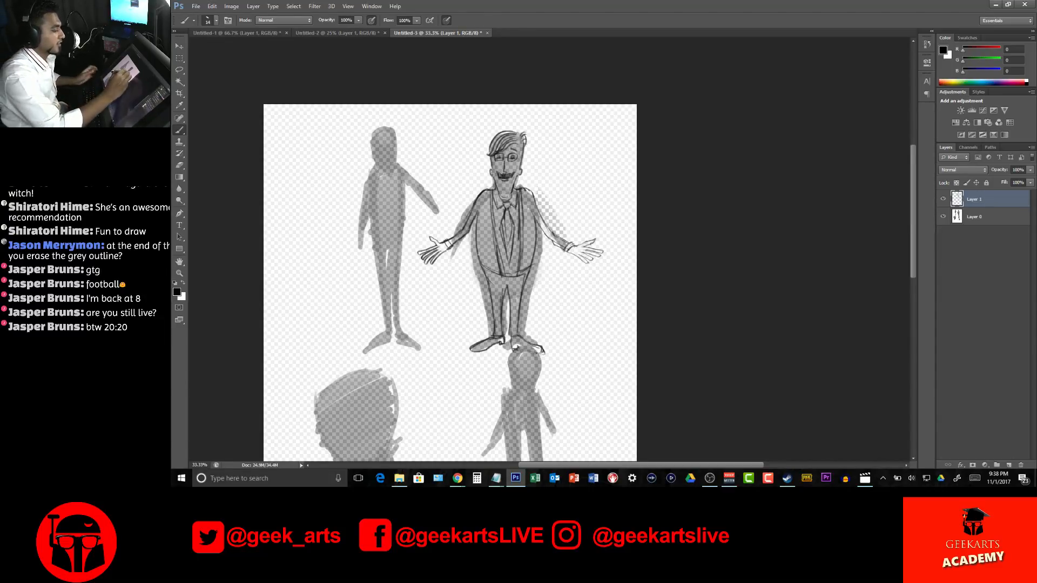
Replace the long tie with a bow tie under the collar and touch up the lines beside both armpits
key(ctrl+alt+z)
key(ctrl+alt+z)
key(ctrl+alt+z)
key(ctrl+alt+z)
key(ctrl+alt+z)
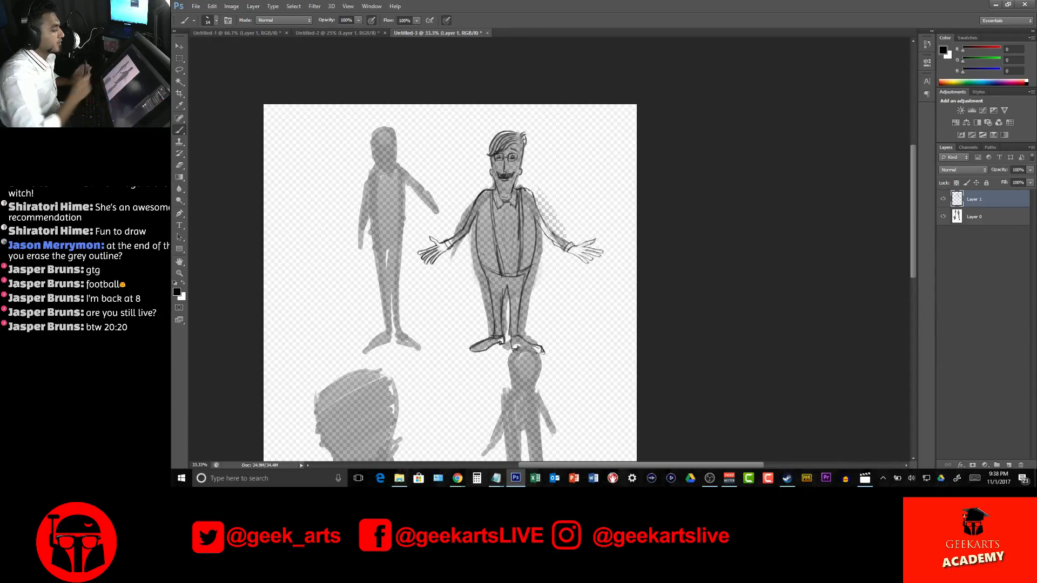
mouse_move(500, 205)
mouse_down()
mouse_move(497, 217)
mouse_move(515, 201)
mouse_move(513, 215)
mouse_up()
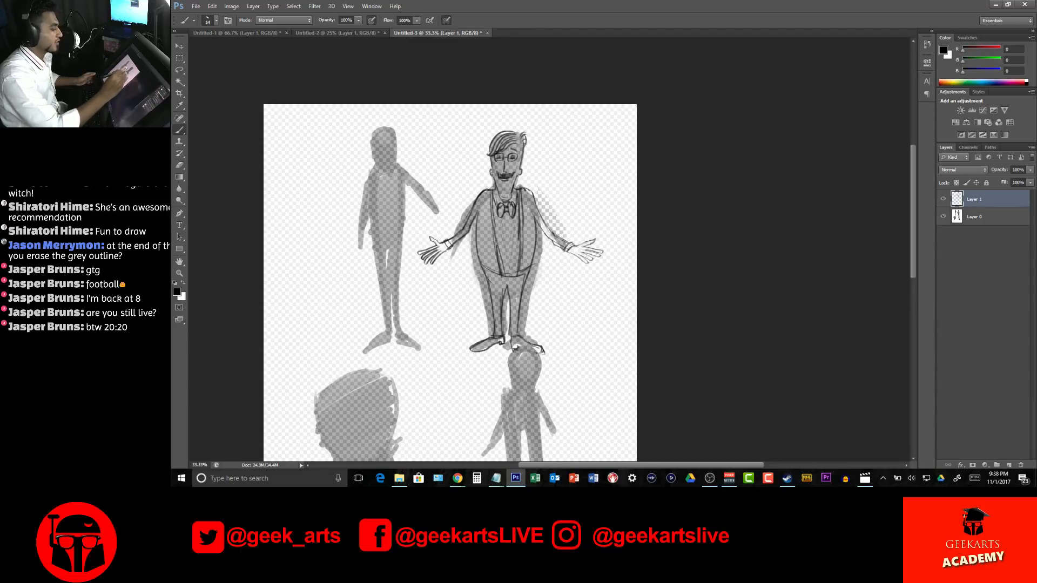
mouse_move(479, 213)
mouse_down()
mouse_move(464, 240)
mouse_move(473, 222)
mouse_move(466, 232)
mouse_move(473, 226)
mouse_move(476, 241)
mouse_up()
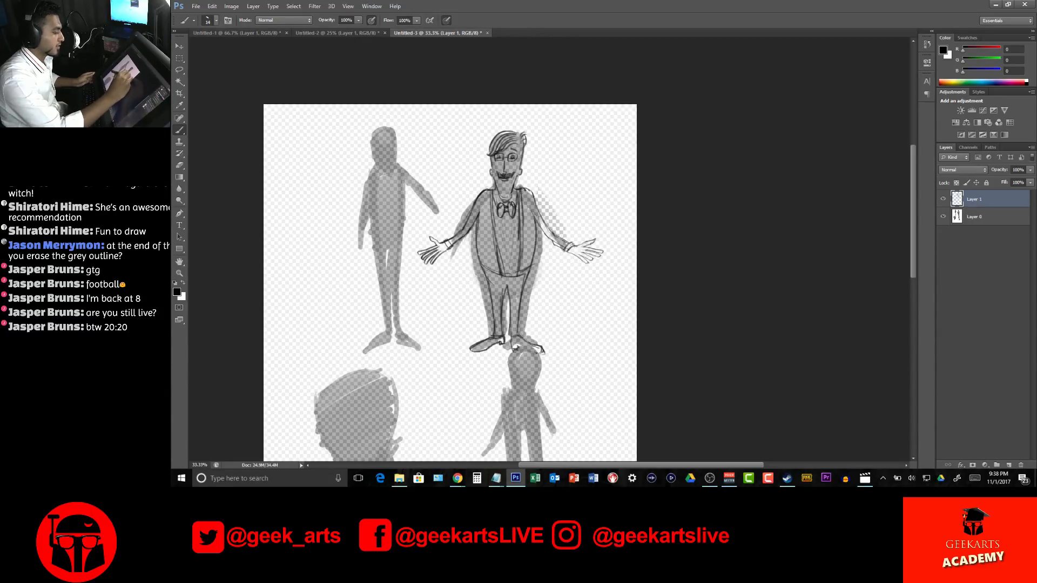
drag(535, 219, 548, 243)
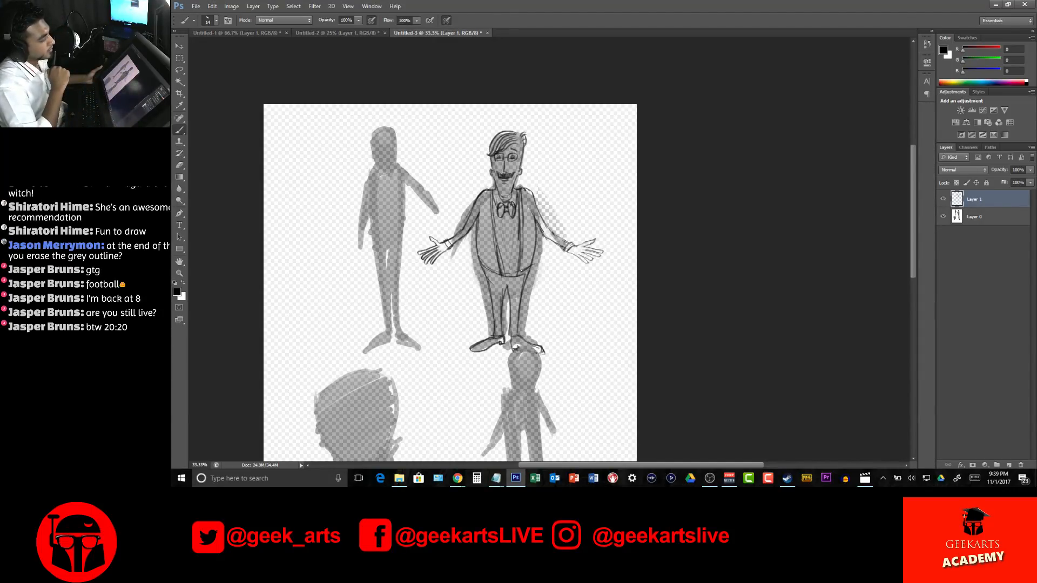
Switch to the book spread document, Untitled-2
click(314, 33)
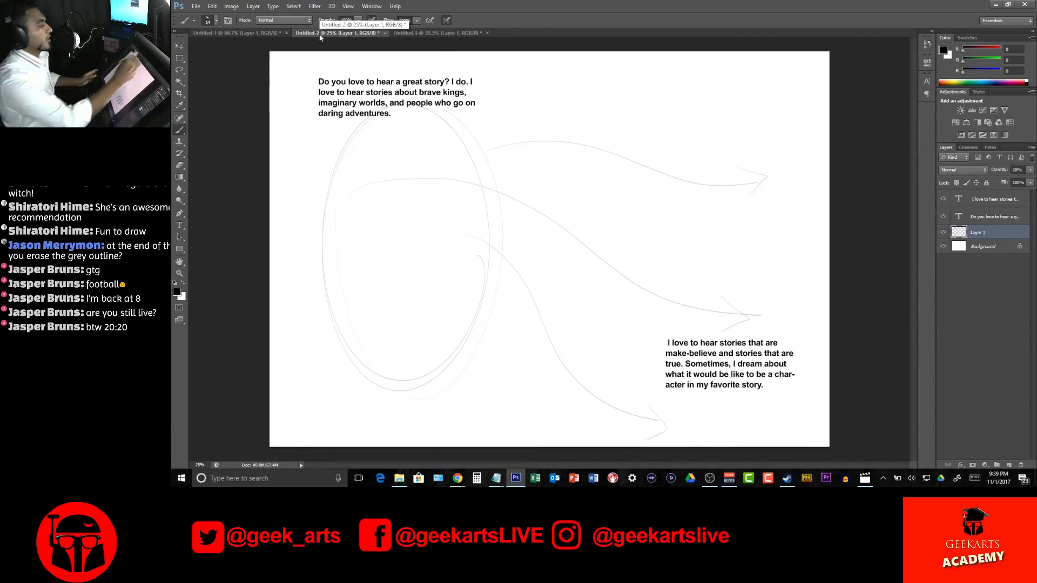
In Untitled-3, hide the silhouette layer and add a white-filled layer at the bottom of the stack, then reselect the sketch layer
click(461, 34)
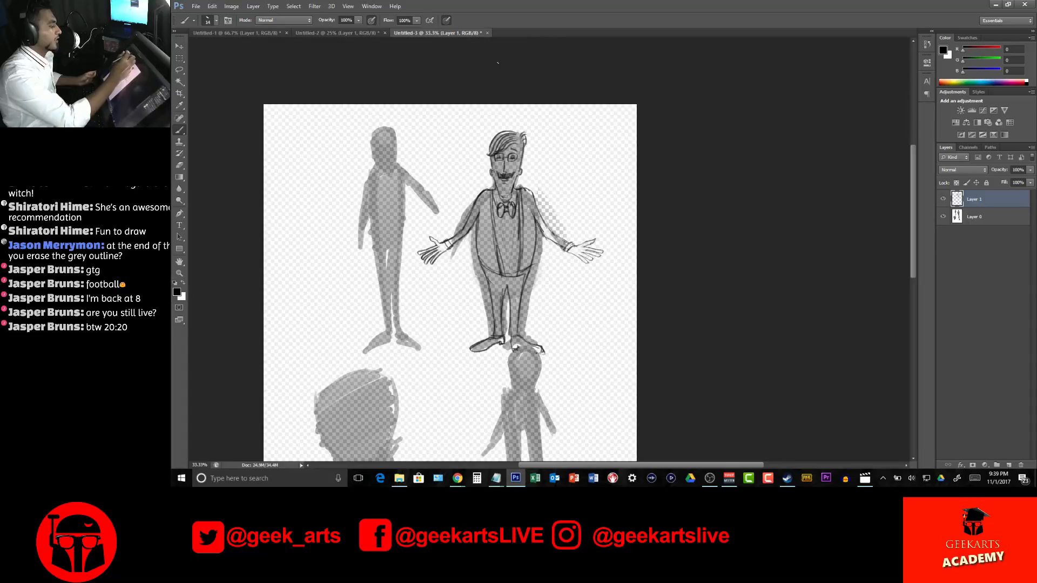
click(943, 215)
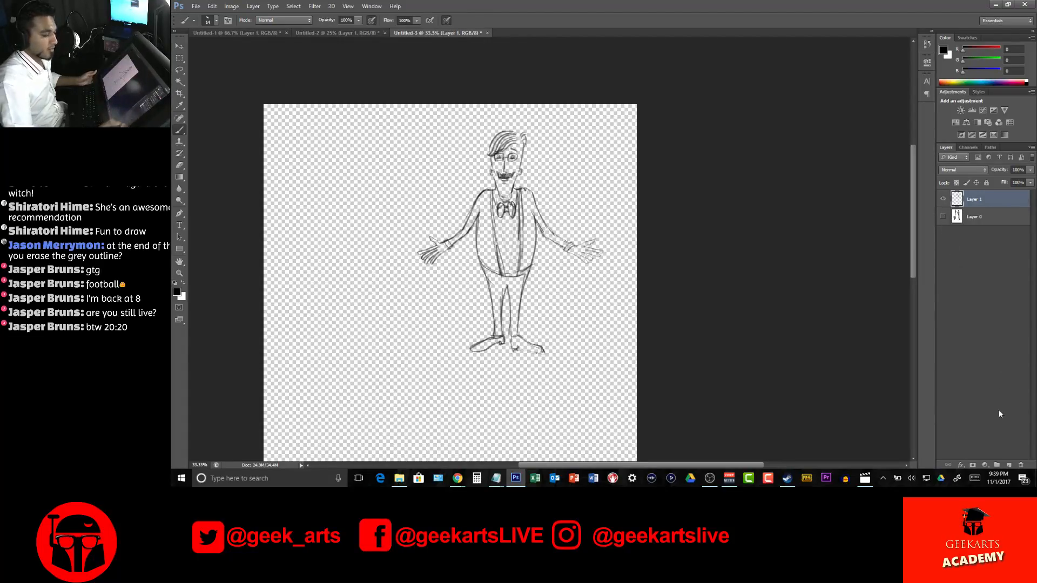
click(1008, 465)
drag(1008, 200, 992, 241)
key(x)
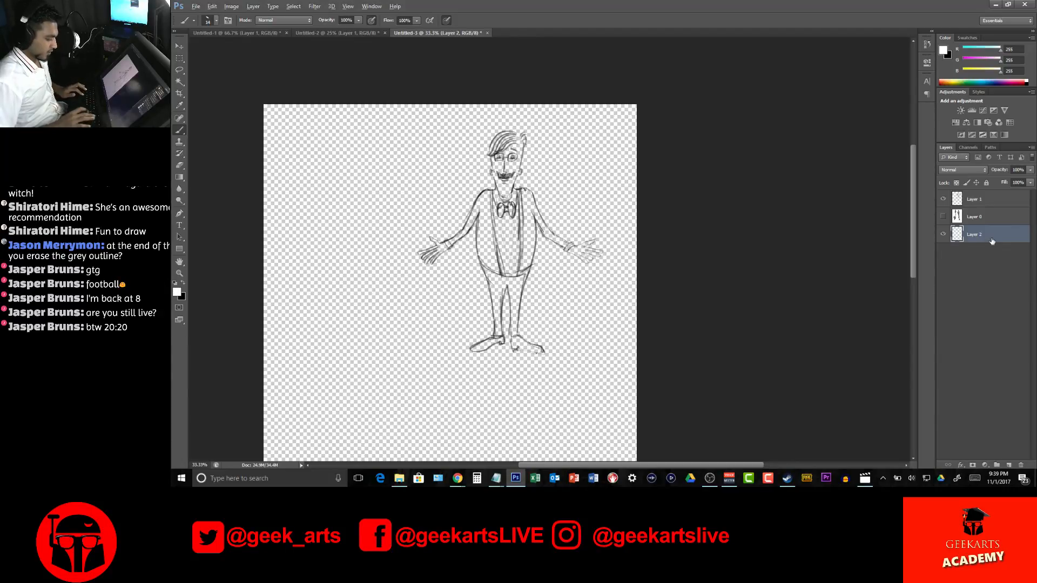
key(alt+BackSpace)
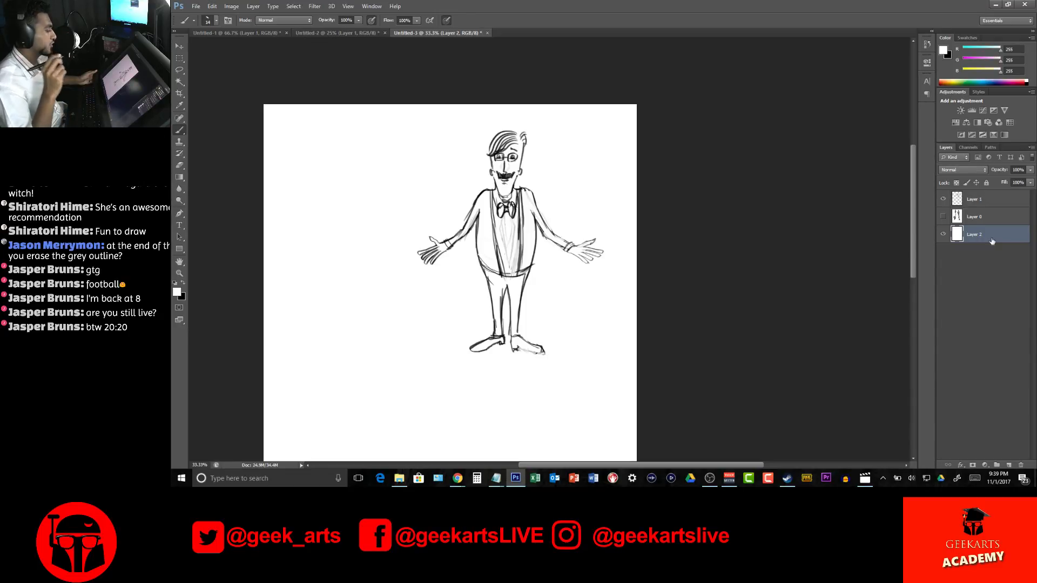
click(991, 199)
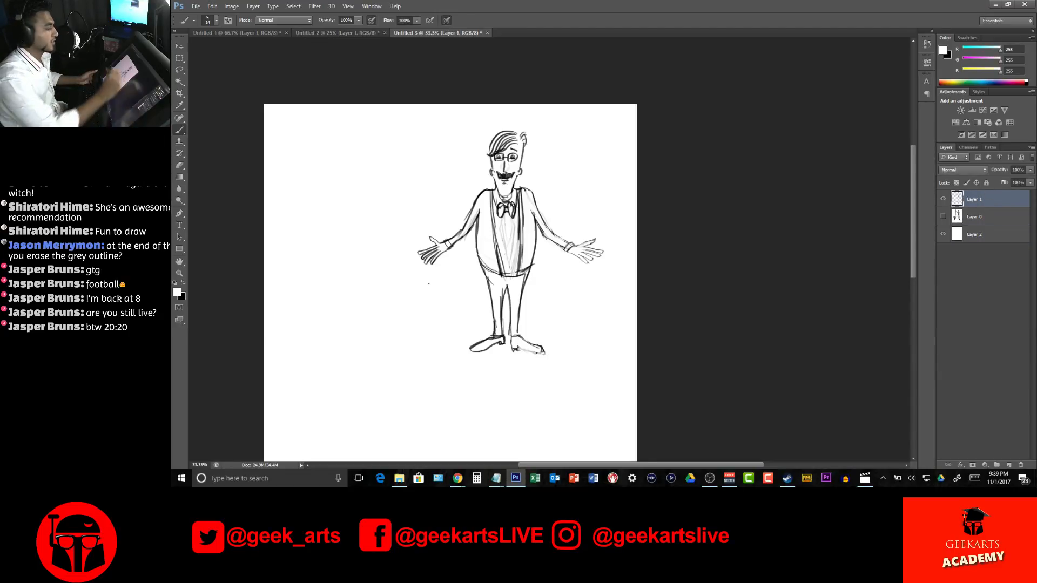
In Untitled-2, move the composition guide sketch on Layer 1 slightly down and to the left
click(321, 31)
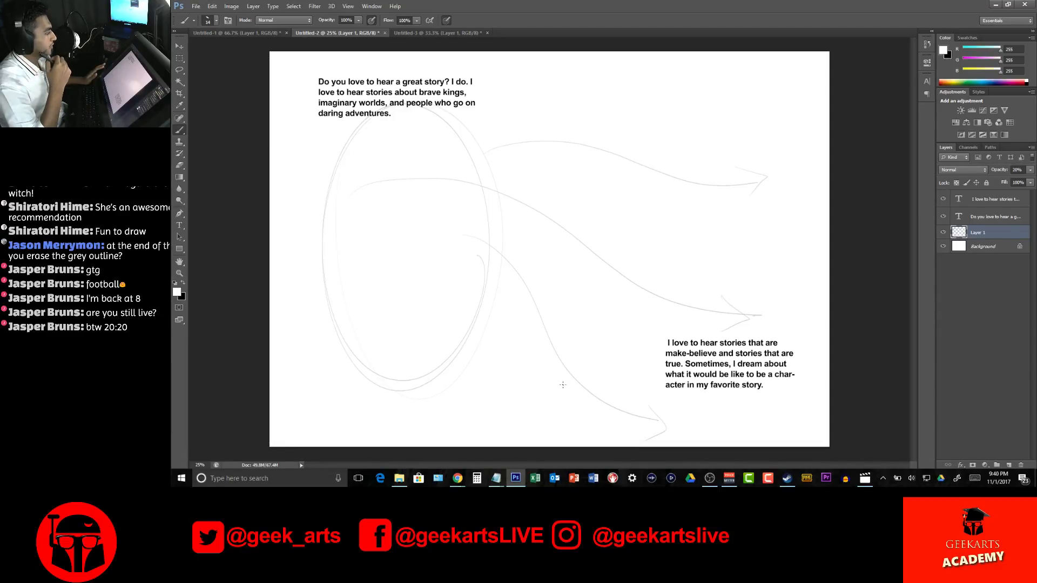
click(179, 46)
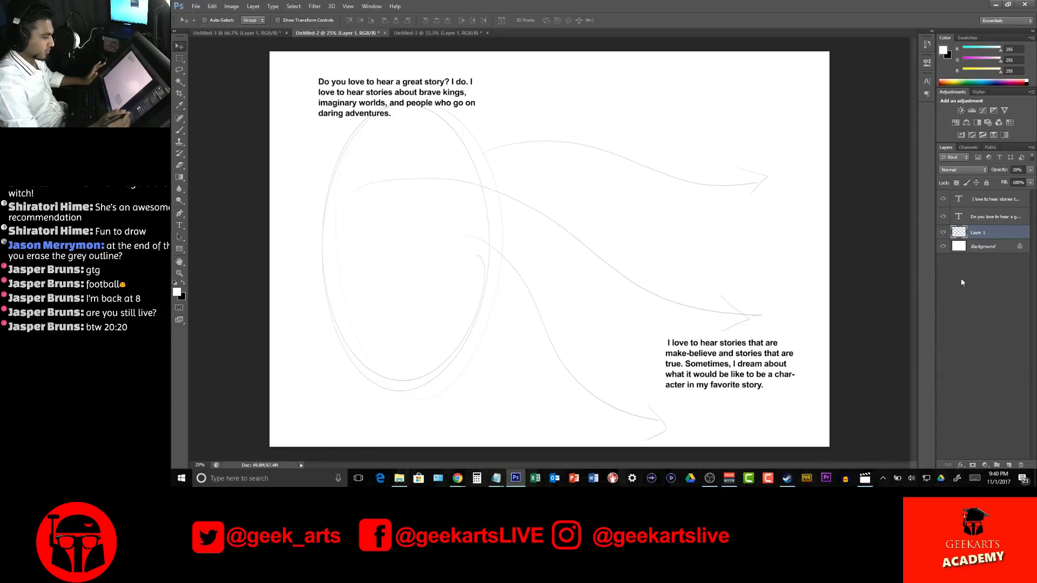
click(998, 218)
click(989, 232)
mouse_move(432, 264)
mouse_down()
mouse_move(470, 199)
mouse_move(460, 224)
mouse_move(403, 279)
mouse_up()
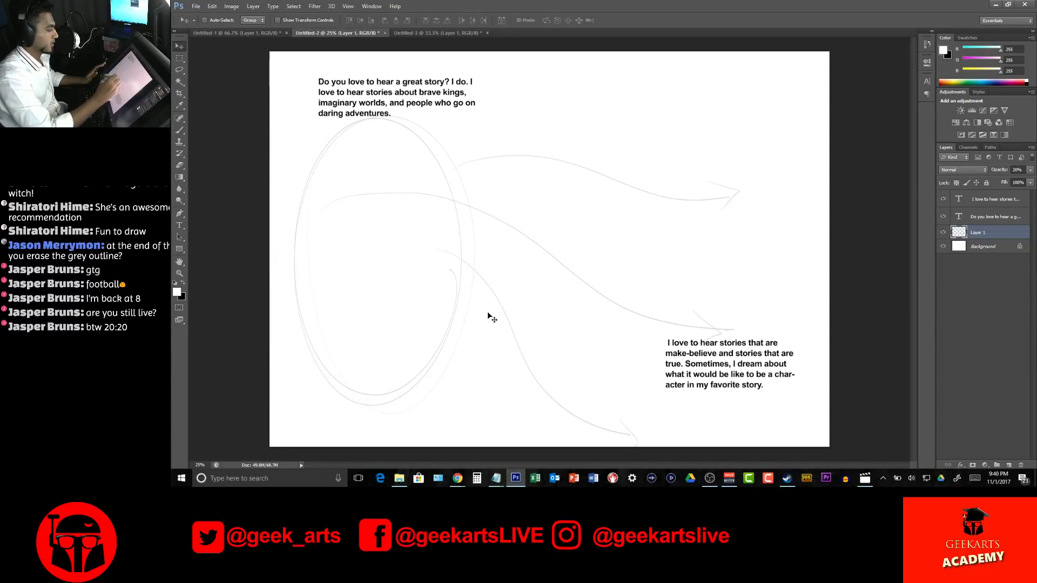
Add a layer above the guide sketch and name it "main illustration"
click(1010, 464)
double_click(992, 232)
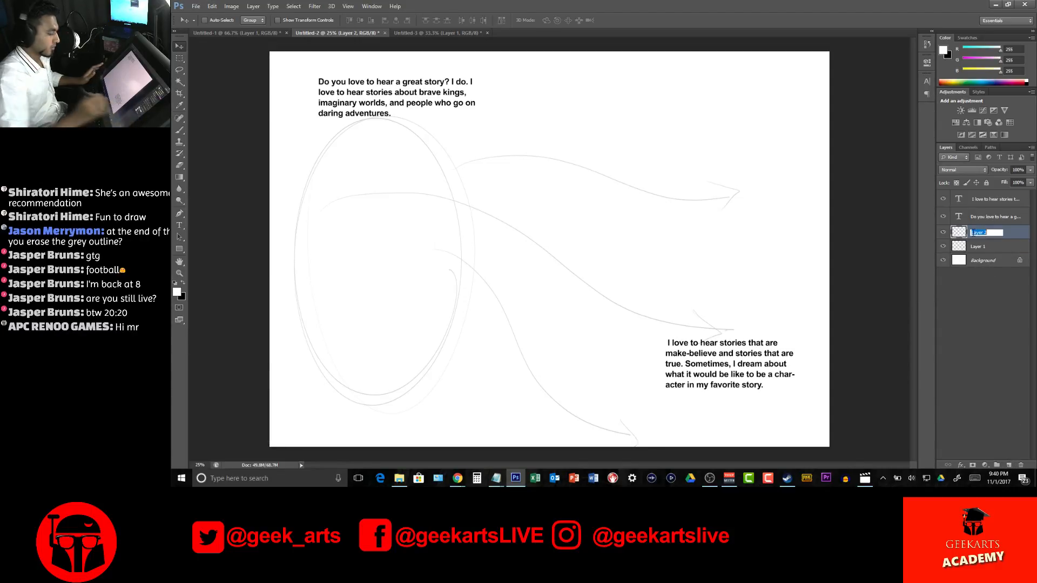
text(hair illustration)
key(Return)
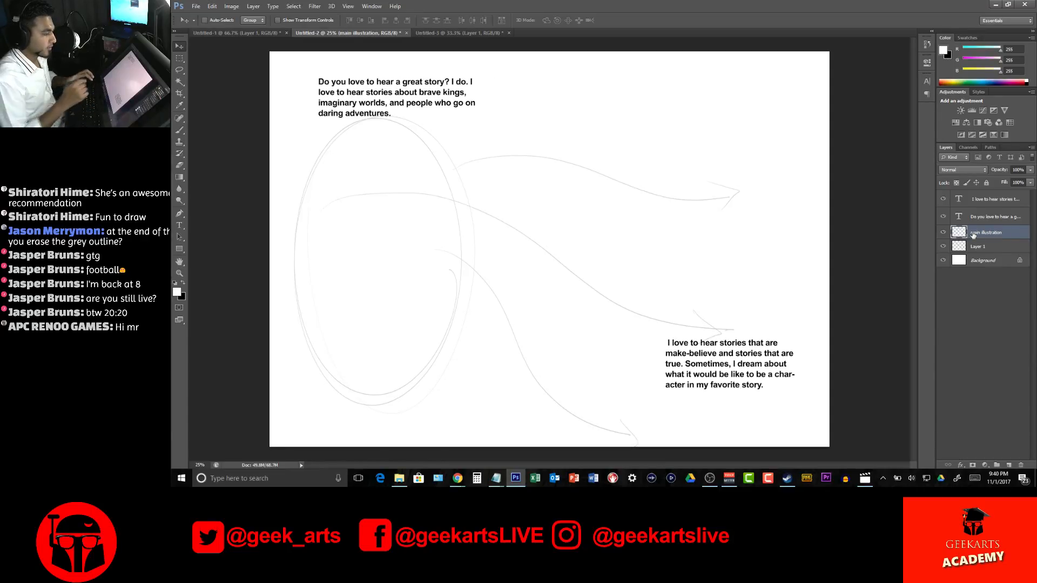
Set up the Brush tool with a round tip and black as the foreground colour
right_click(534, 145)
key(Escape)
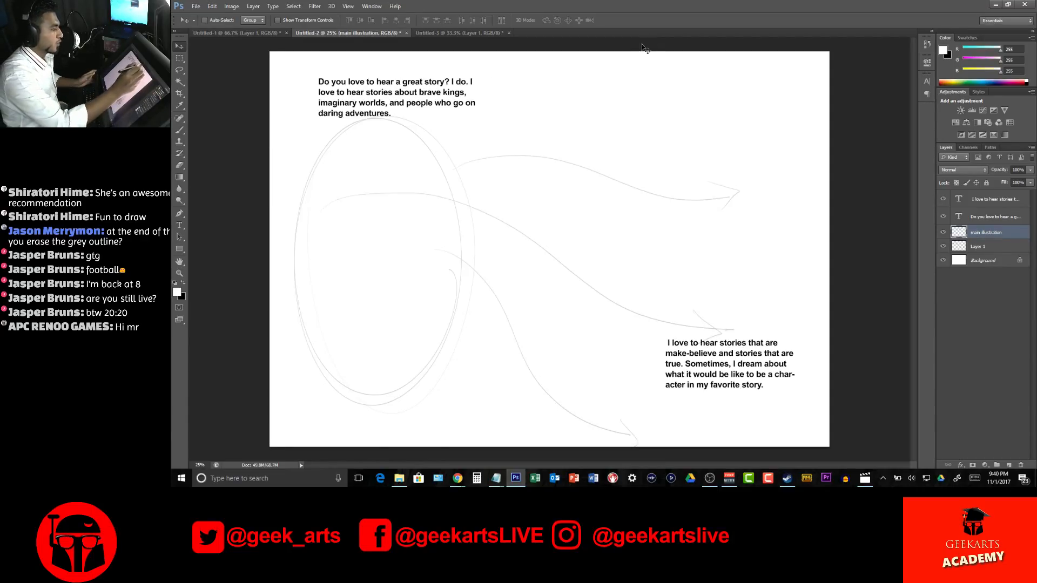
click(182, 132)
right_click(712, 143)
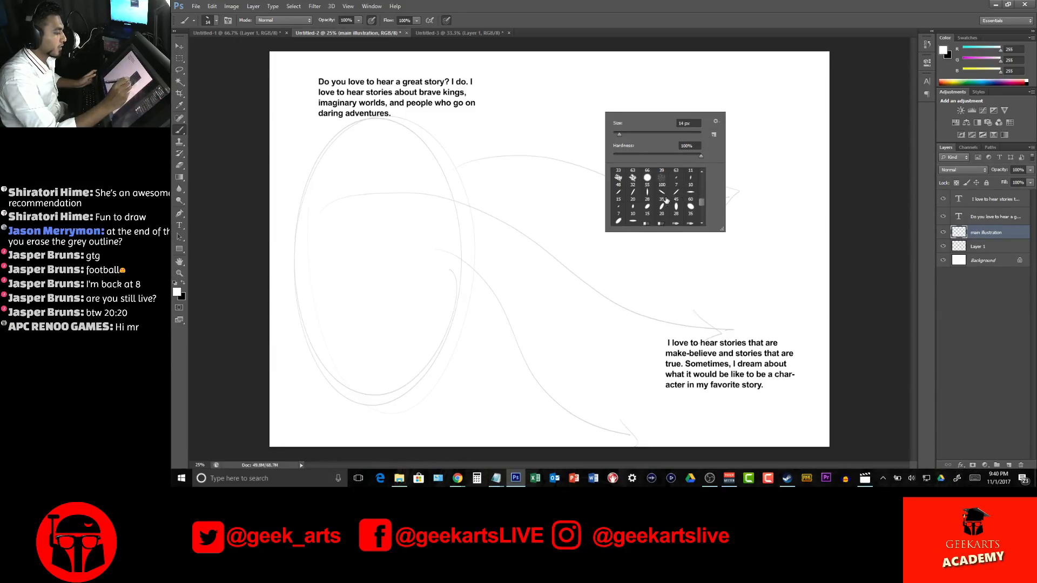
drag(703, 205, 704, 177)
click(630, 179)
click(495, 225)
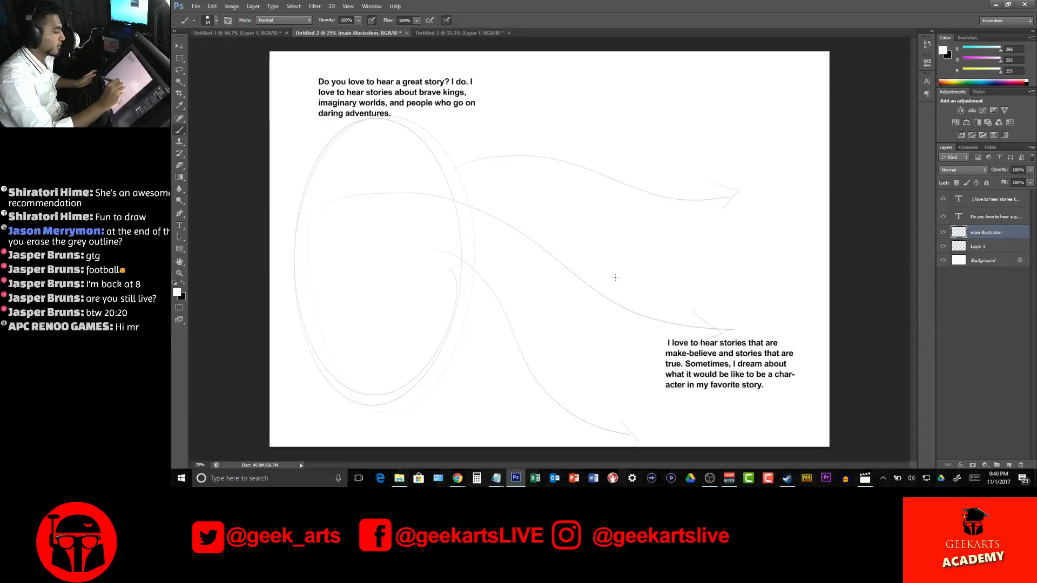
click(183, 283)
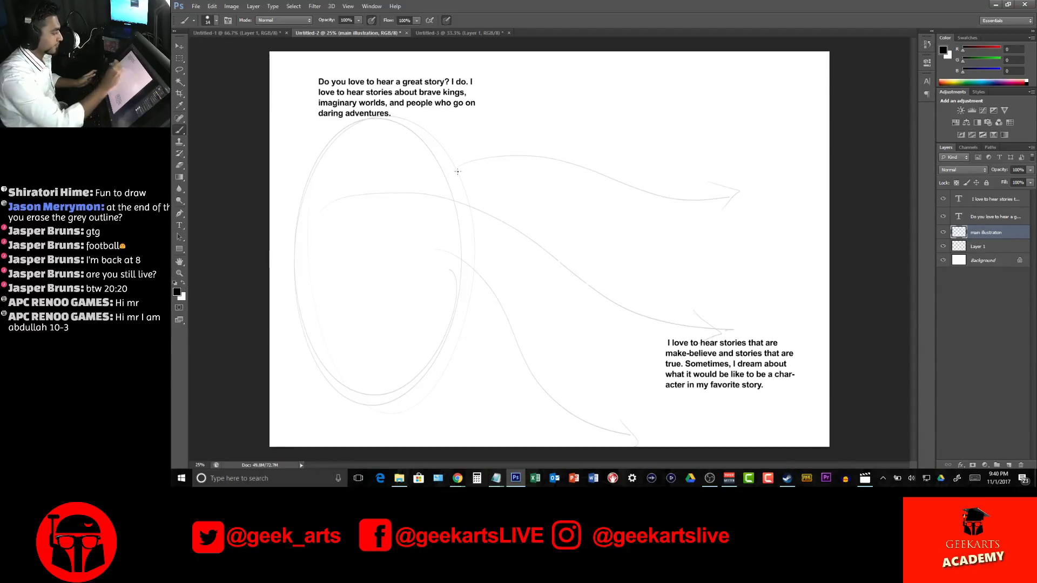
mouse_move(511, 213)
mouse_down()
mouse_move(545, 202)
mouse_move(618, 233)
mouse_move(599, 249)
mouse_move(681, 257)
mouse_move(704, 288)
mouse_move(710, 216)
mouse_move(711, 236)
mouse_move(676, 173)
mouse_move(658, 199)
mouse_move(609, 167)
mouse_move(550, 207)
mouse_move(559, 229)
mouse_move(525, 328)
mouse_move(445, 284)
mouse_move(494, 275)
mouse_move(561, 321)
mouse_move(576, 267)
mouse_move(591, 323)
mouse_move(627, 274)
mouse_move(647, 293)
mouse_move(687, 284)
mouse_move(772, 293)
mouse_up()
key(ctrl+z)
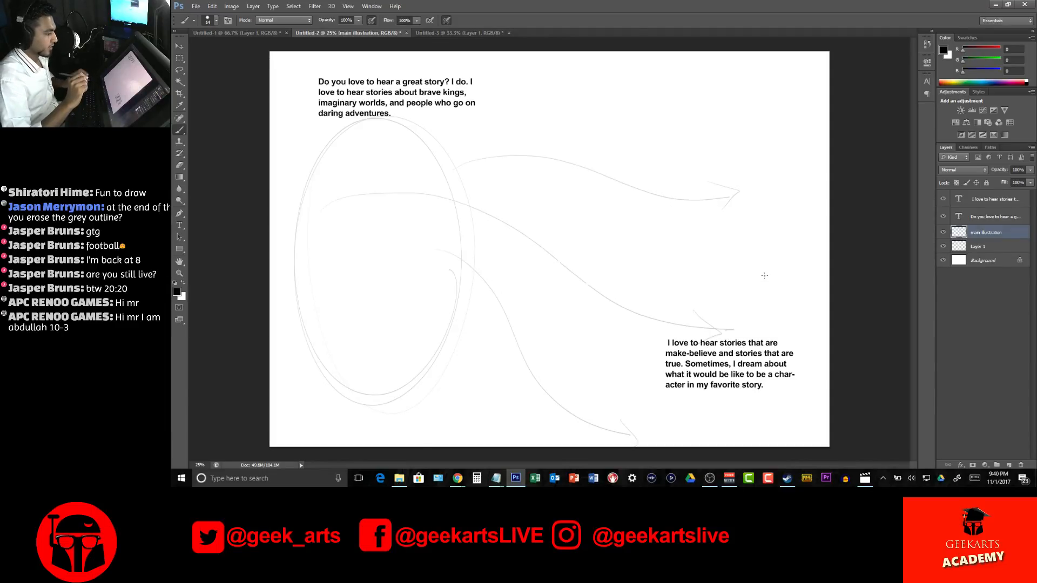
mouse_move(456, 241)
mouse_down()
mouse_move(492, 188)
mouse_move(670, 258)
mouse_move(608, 182)
mouse_move(650, 190)
mouse_up()
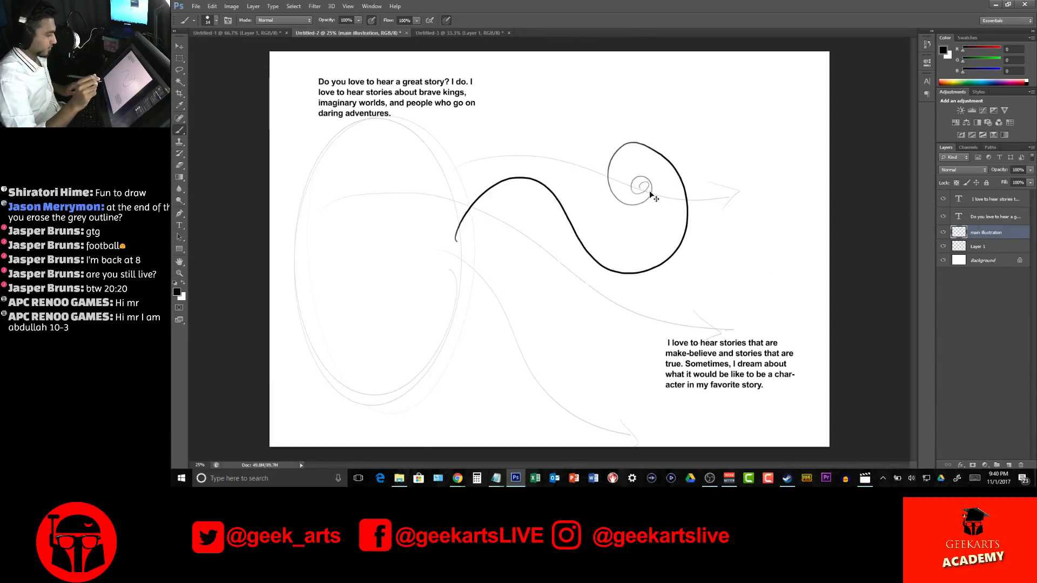
key(ctrl+z)
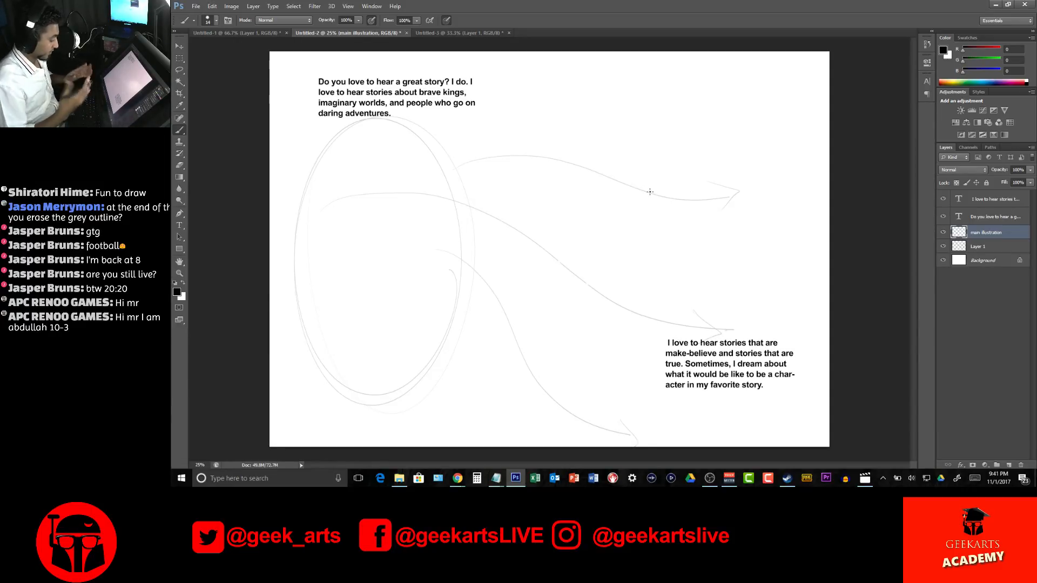
Lock the guide sketch on Layer 1 and make the main illustration layer active again
key(z)
click(394, 190)
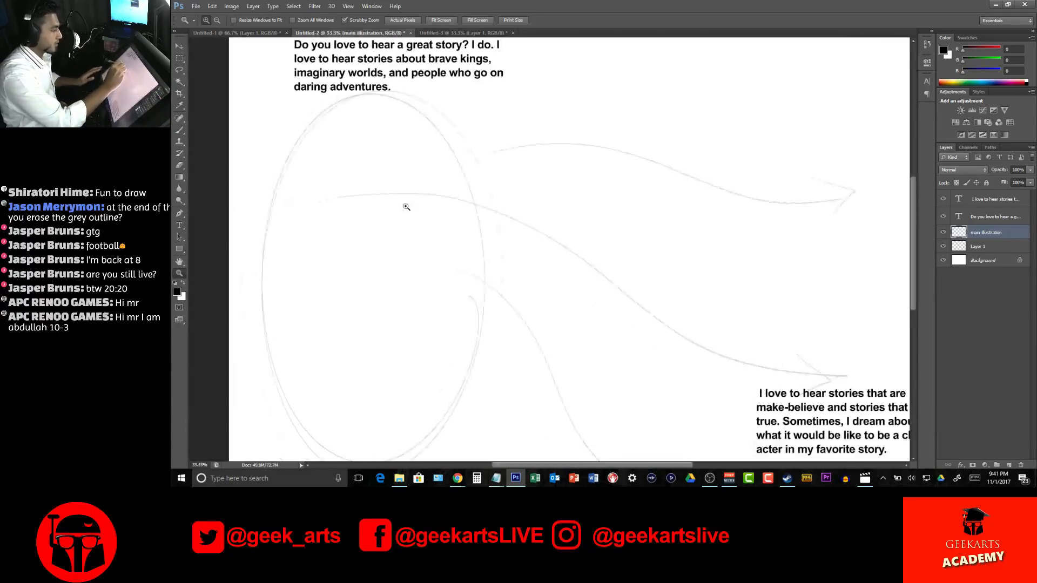
click(435, 245)
mouse_move(447, 245)
mouse_down()
mouse_move(598, 331)
mouse_move(549, 340)
mouse_up()
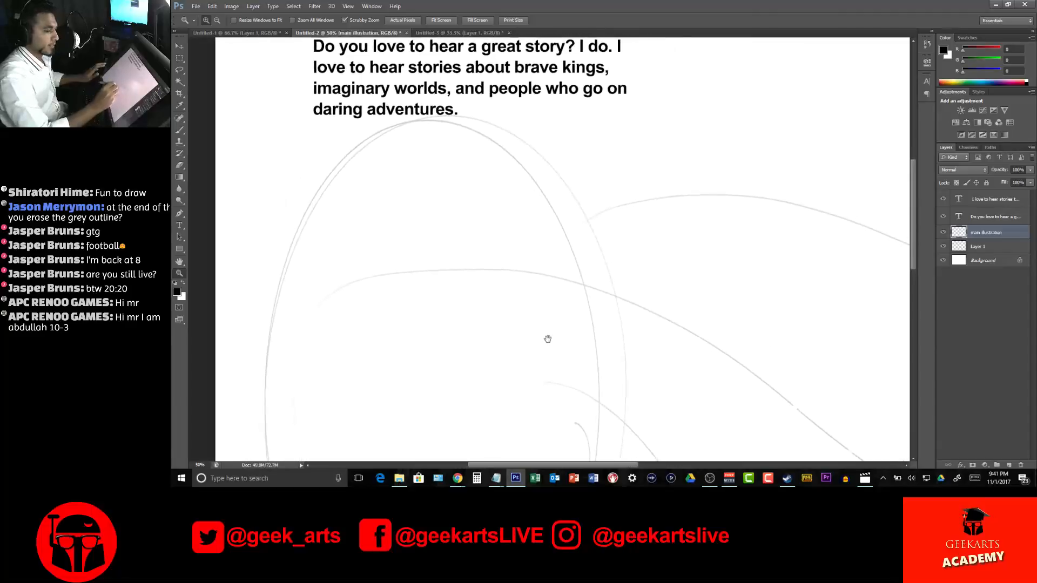
click(1008, 249)
click(986, 183)
click(1008, 234)
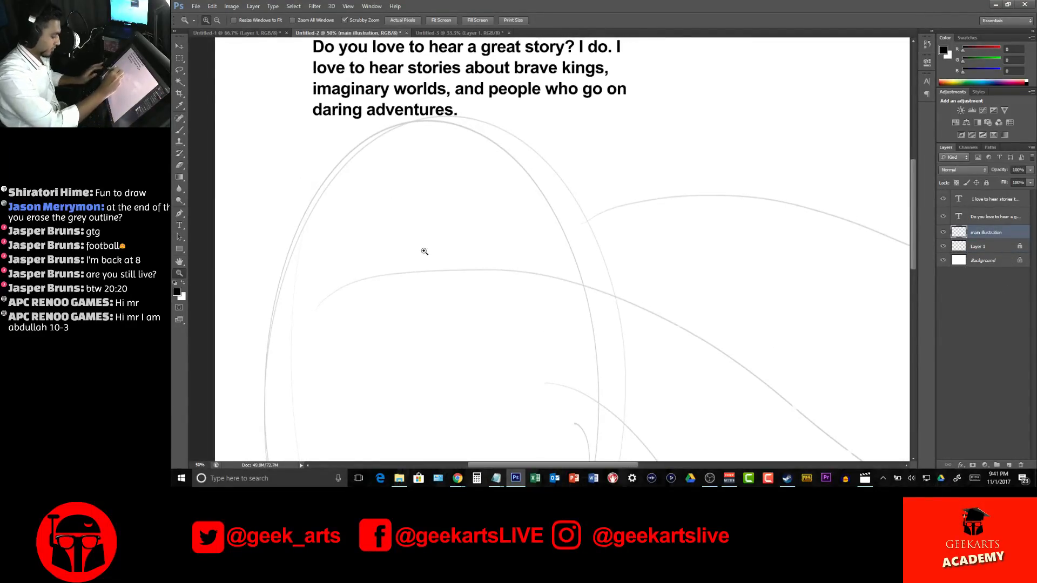
Sketch the character's oval head near the top of the large guide ellipse, with crossing face lines and neck lines
key(b)
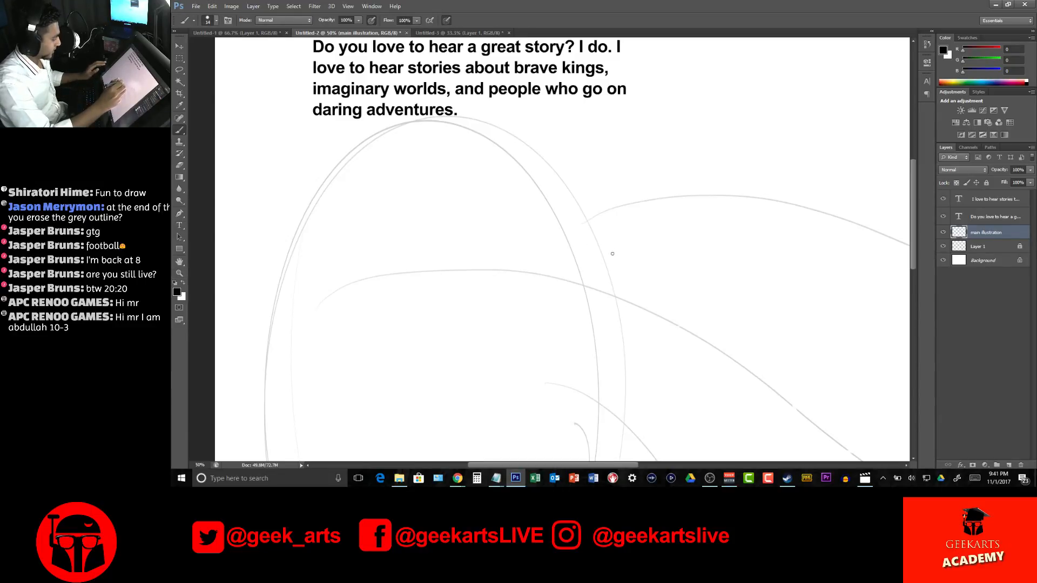
scroll(613, 254, down, 4)
scroll(613, 254, up, 4)
scroll(613, 255, down, 2)
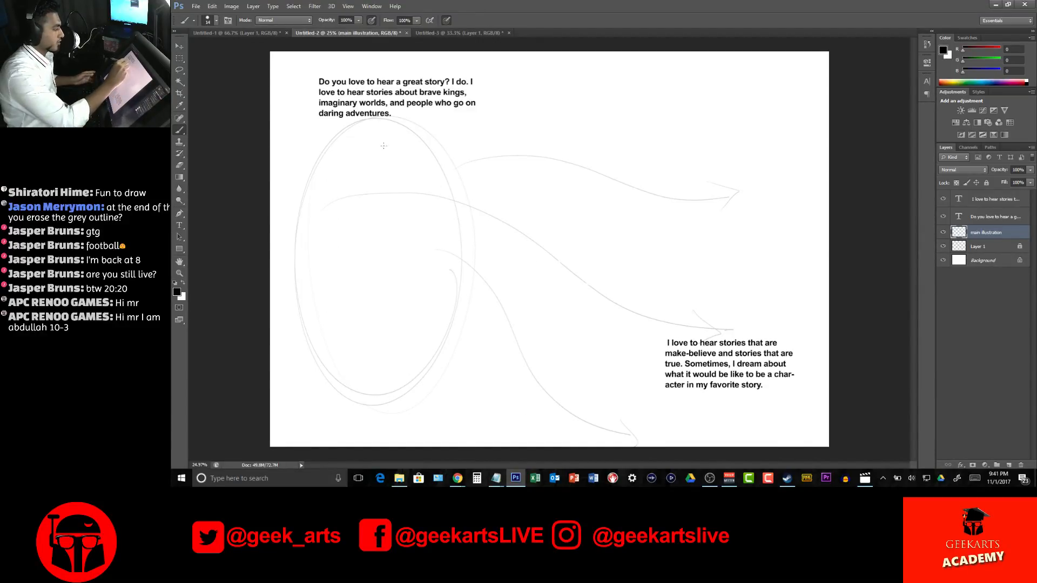
mouse_move(377, 127)
mouse_down()
mouse_move(400, 183)
mouse_move(359, 147)
mouse_move(374, 128)
mouse_up()
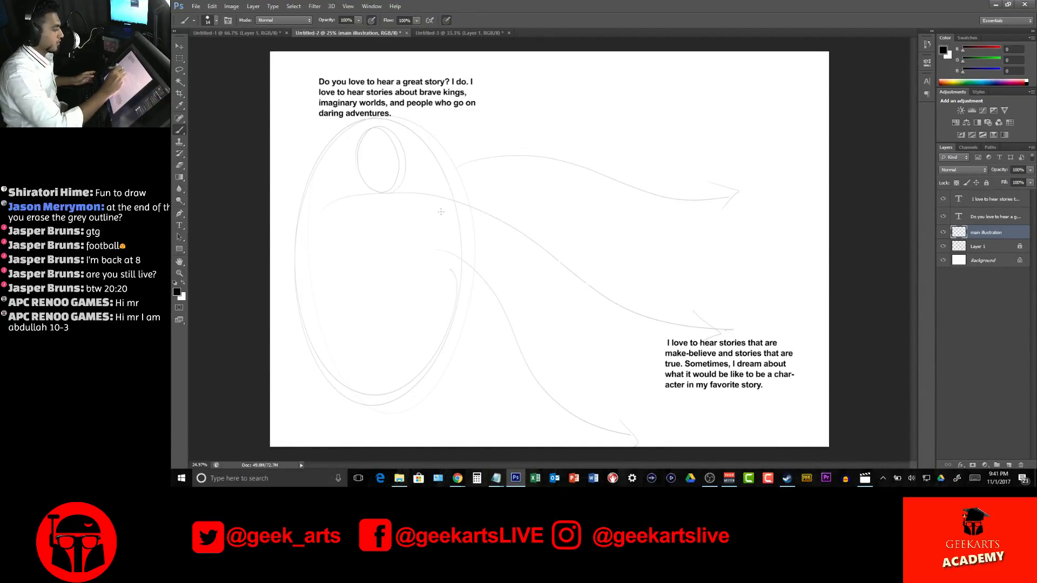
drag(359, 162, 389, 220)
drag(392, 143, 396, 213)
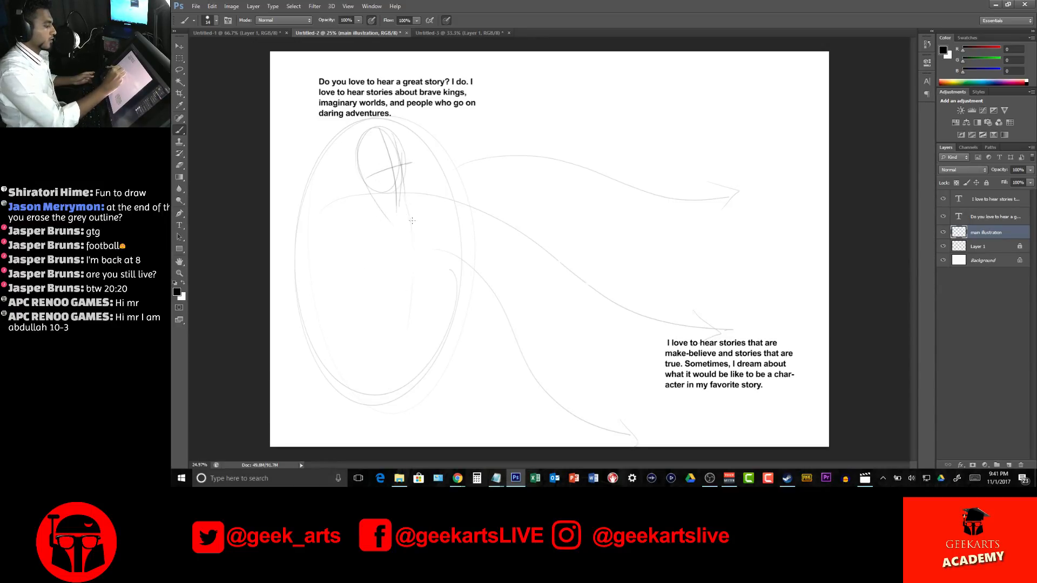
Sketch the long curved line of the body from the neck down to the base of the guide ellipse
mouse_move(404, 199)
mouse_down()
mouse_move(428, 273)
mouse_move(425, 334)
mouse_up()
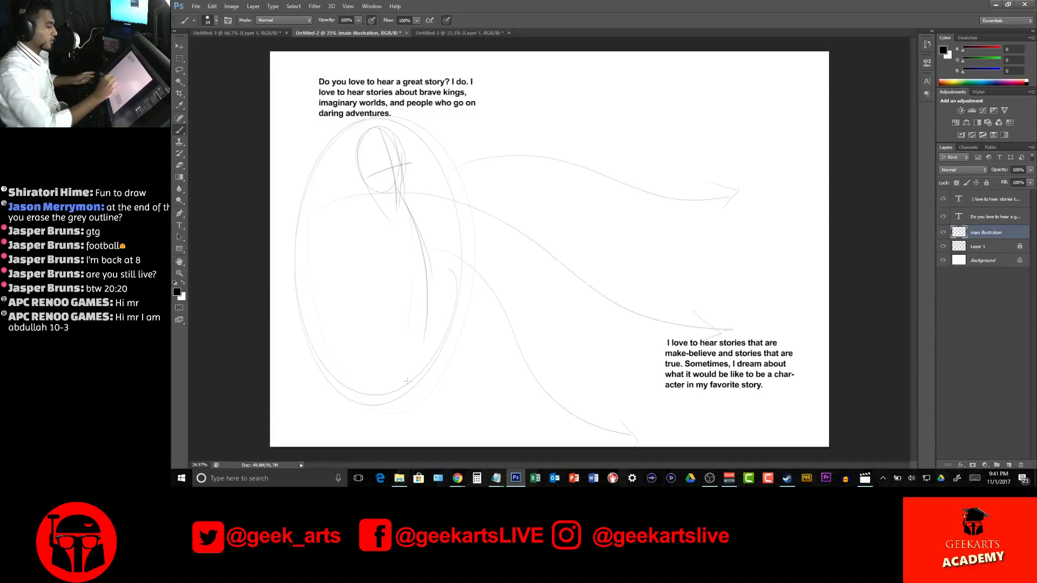
drag(427, 291, 410, 410)
drag(425, 321, 406, 402)
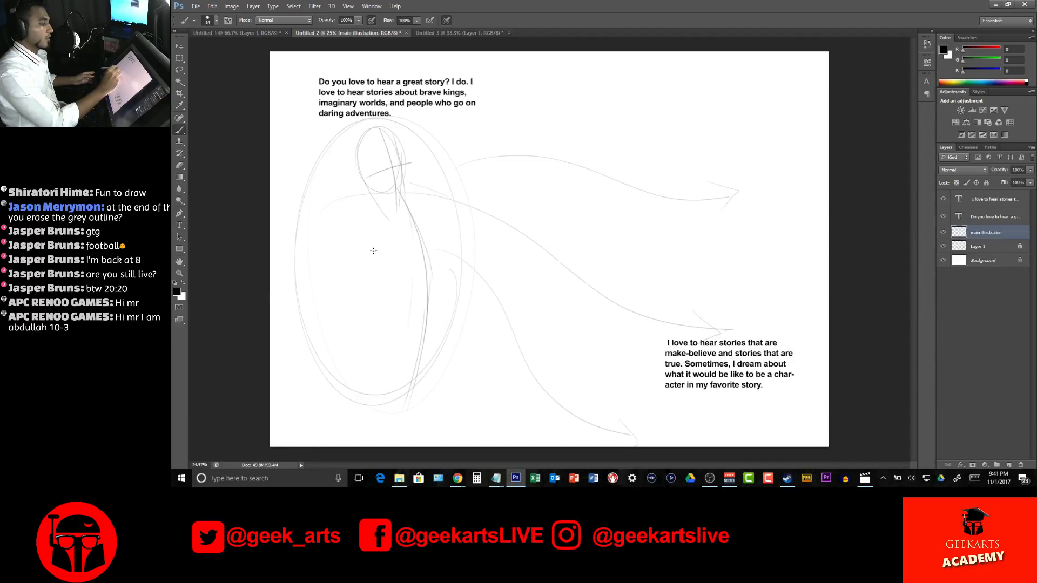
Sketch the slanted shoulder line, one arm reaching out to the right and the other hanging down and bent at the elbow
drag(411, 184, 464, 196)
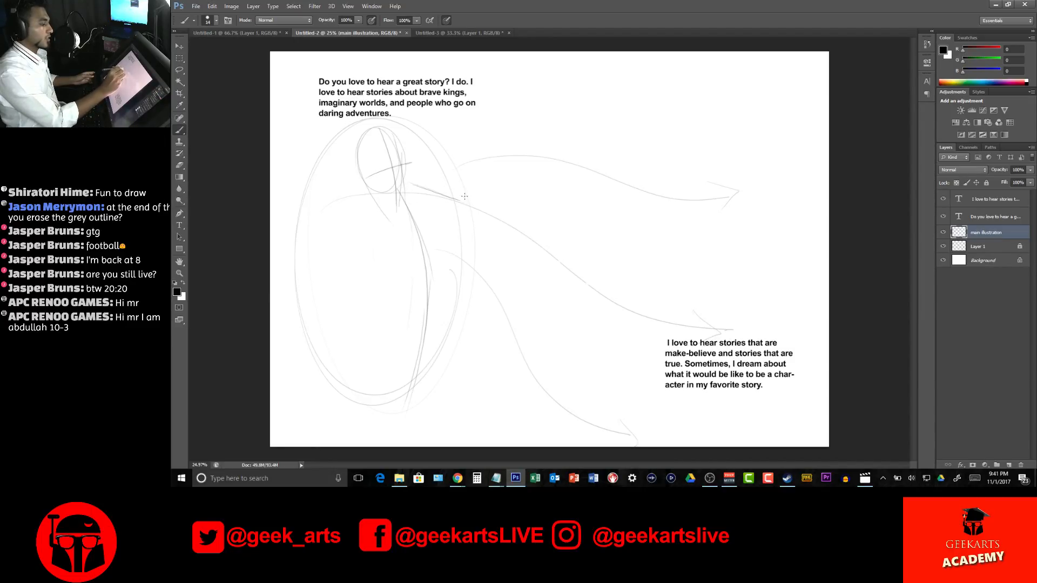
mouse_move(361, 222)
mouse_down()
mouse_move(419, 191)
mouse_move(456, 216)
mouse_move(529, 192)
mouse_up()
drag(477, 214, 508, 196)
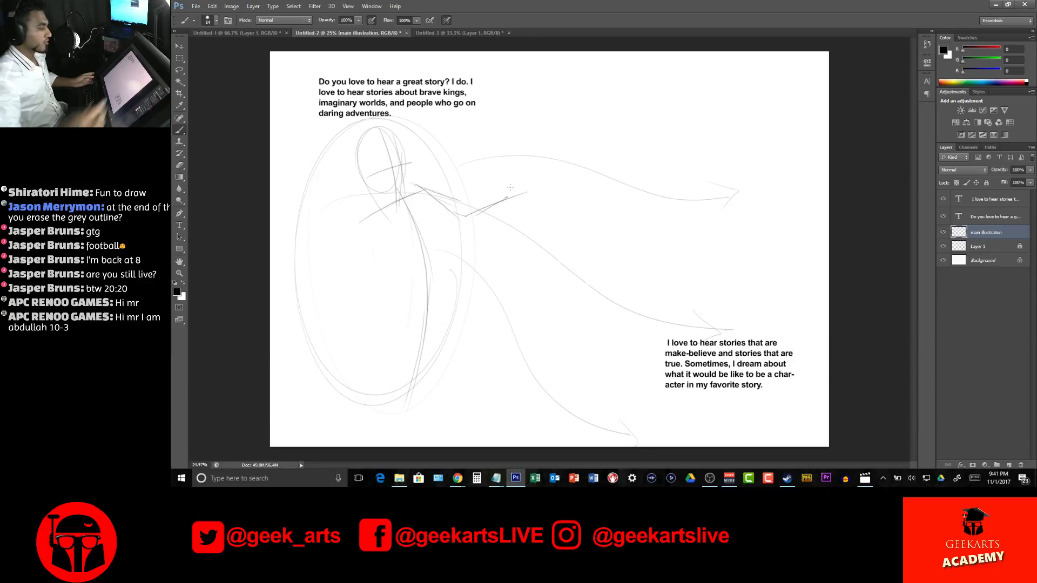
drag(380, 208, 387, 288)
drag(380, 287, 412, 313)
drag(382, 228, 387, 292)
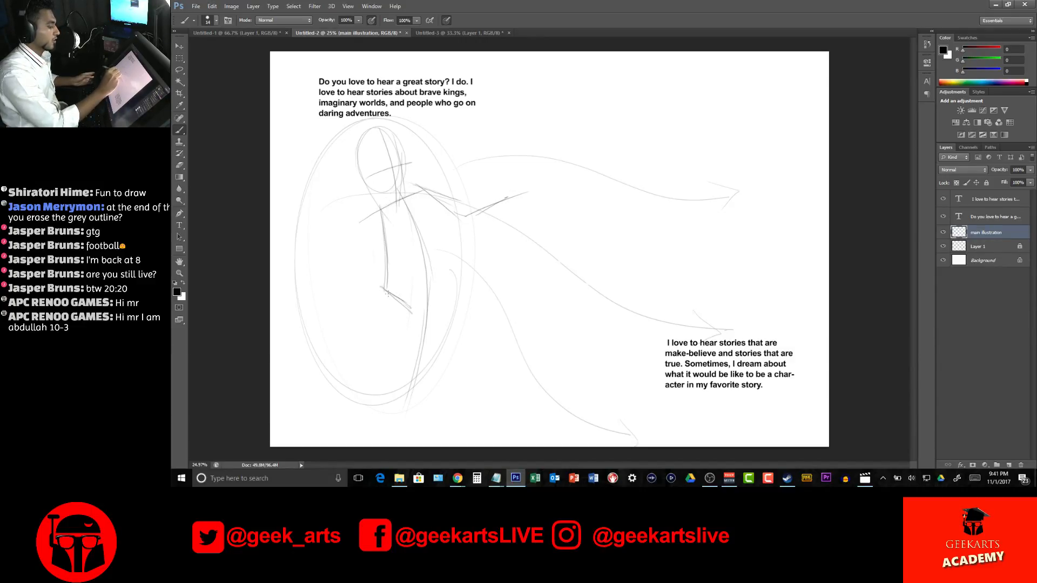
Sketch the outlines of an open book's left and right pages across the character's torso
mouse_move(340, 266)
mouse_down()
mouse_move(392, 248)
mouse_move(332, 326)
mouse_move(383, 300)
mouse_up()
drag(335, 330, 403, 286)
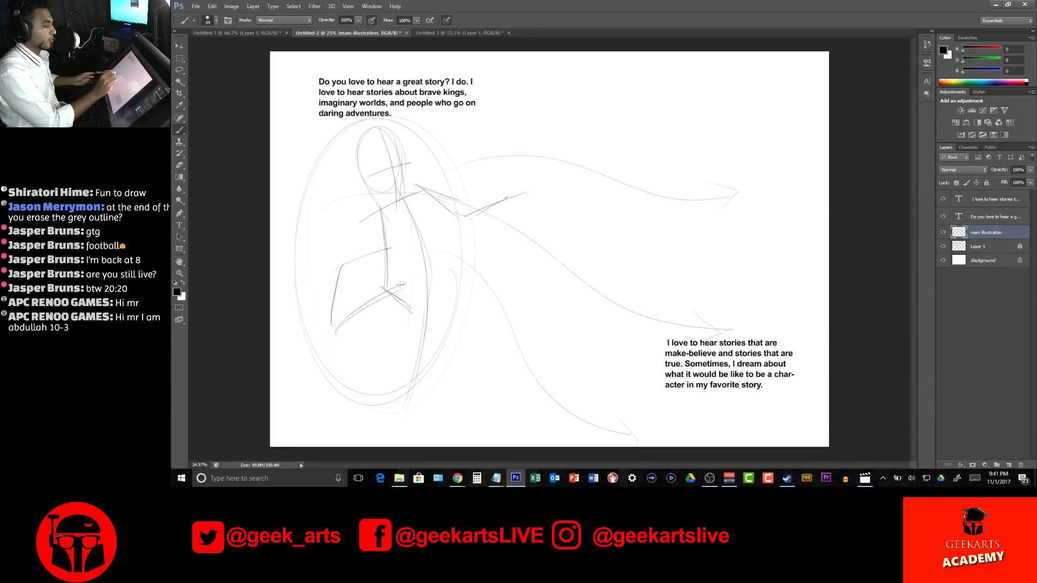
mouse_move(396, 249)
mouse_down()
mouse_move(413, 282)
mouse_move(409, 243)
mouse_move(457, 225)
mouse_move(498, 231)
mouse_up()
drag(411, 282, 470, 287)
Darken and refine the top, bottom and outer edges of the book's right-hand page
drag(490, 250, 482, 292)
drag(475, 234, 484, 249)
mouse_move(398, 245)
mouse_down()
mouse_move(478, 232)
mouse_move(488, 273)
mouse_up()
drag(464, 237, 485, 295)
mouse_move(394, 244)
mouse_down()
mouse_move(401, 254)
mouse_move(342, 263)
mouse_move(502, 229)
mouse_move(492, 292)
mouse_up()
drag(409, 281, 484, 285)
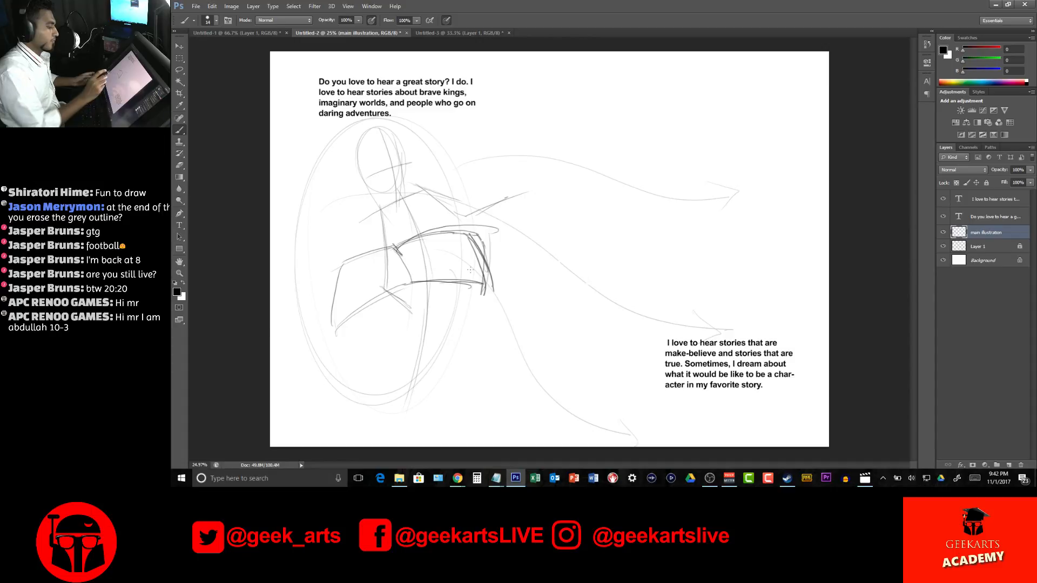
mouse_move(451, 230)
mouse_down()
mouse_move(476, 226)
mouse_move(498, 226)
mouse_up()
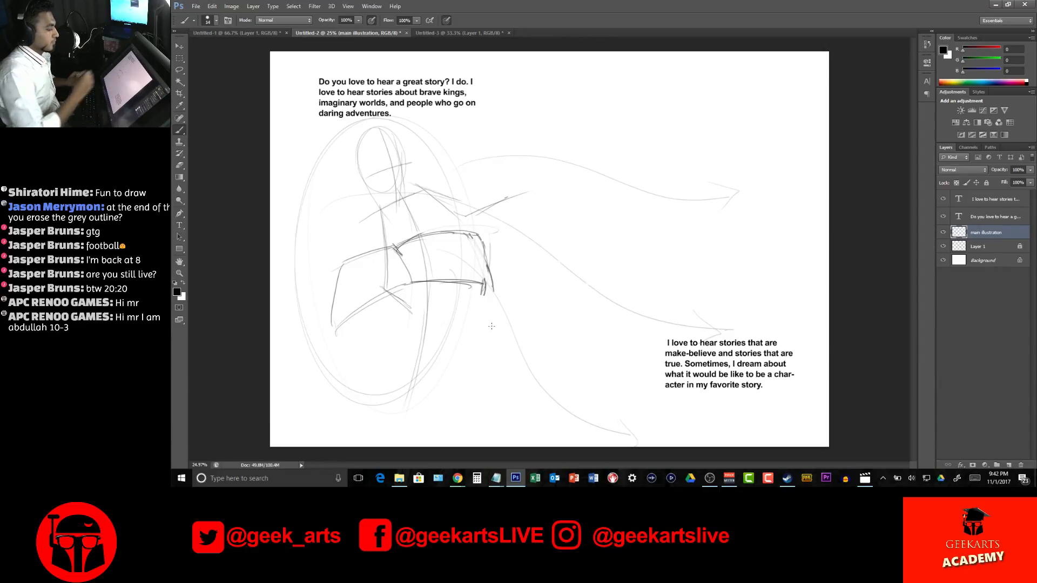
mouse_move(479, 241)
mouse_down()
mouse_move(490, 293)
mouse_move(498, 284)
mouse_up()
Sketch a hand gripping the lower edge of the book's left-hand page and clear the stray arm lines beside it
mouse_move(395, 248)
mouse_down()
mouse_move(434, 234)
mouse_move(409, 282)
mouse_move(363, 311)
mouse_move(376, 302)
mouse_up()
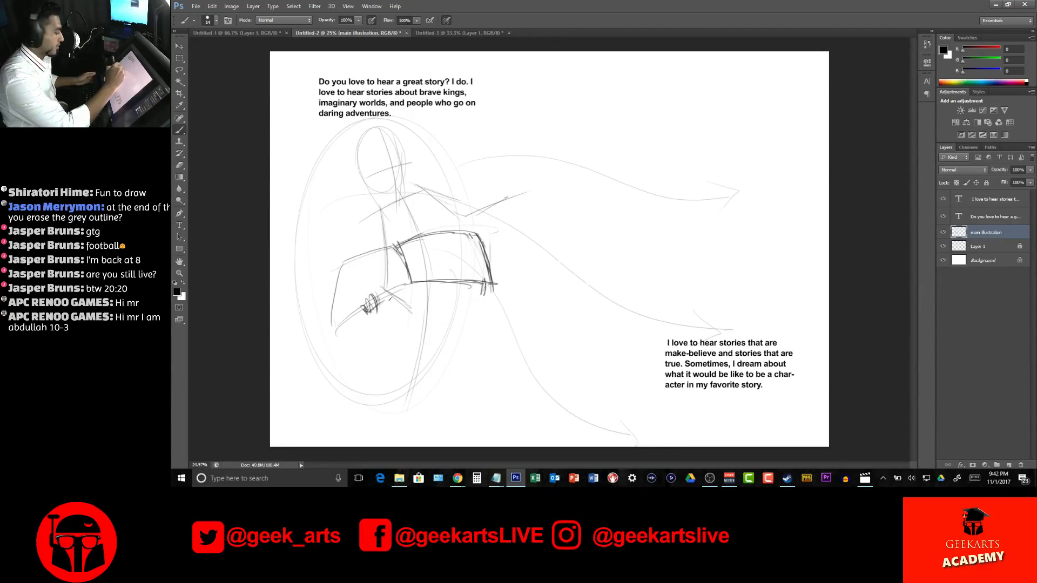
mouse_move(394, 295)
mouse_down()
mouse_move(404, 304)
mouse_move(386, 283)
mouse_move(386, 255)
mouse_up()
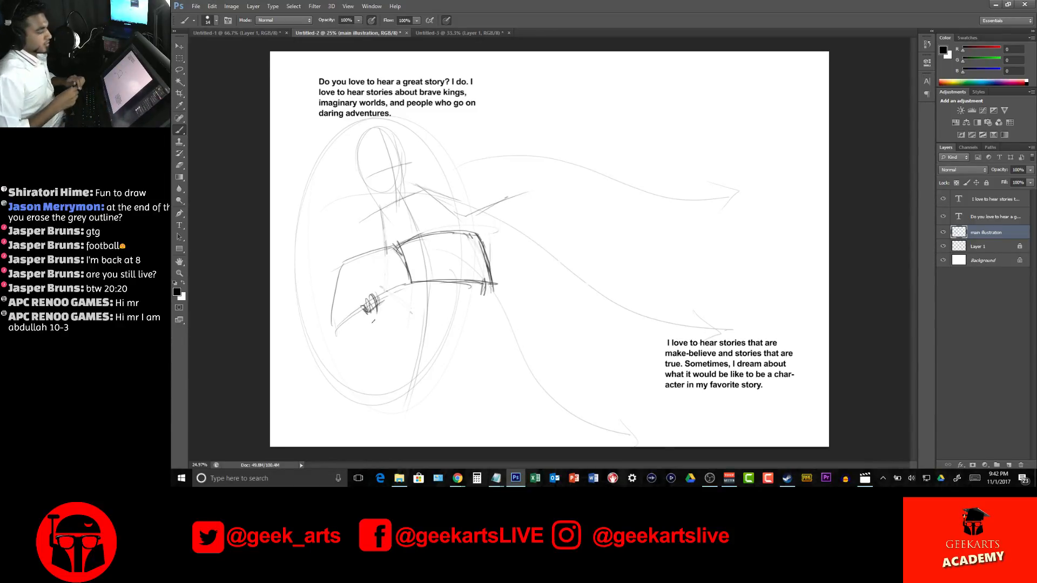
drag(427, 200, 433, 222)
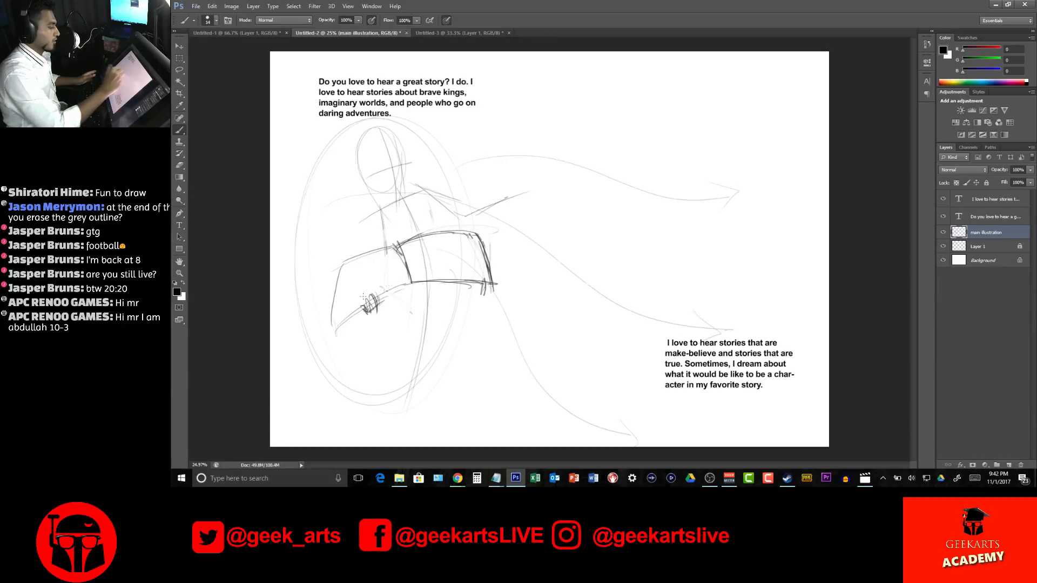
mouse_move(414, 146)
mouse_down()
mouse_move(476, 130)
mouse_move(458, 152)
mouse_up()
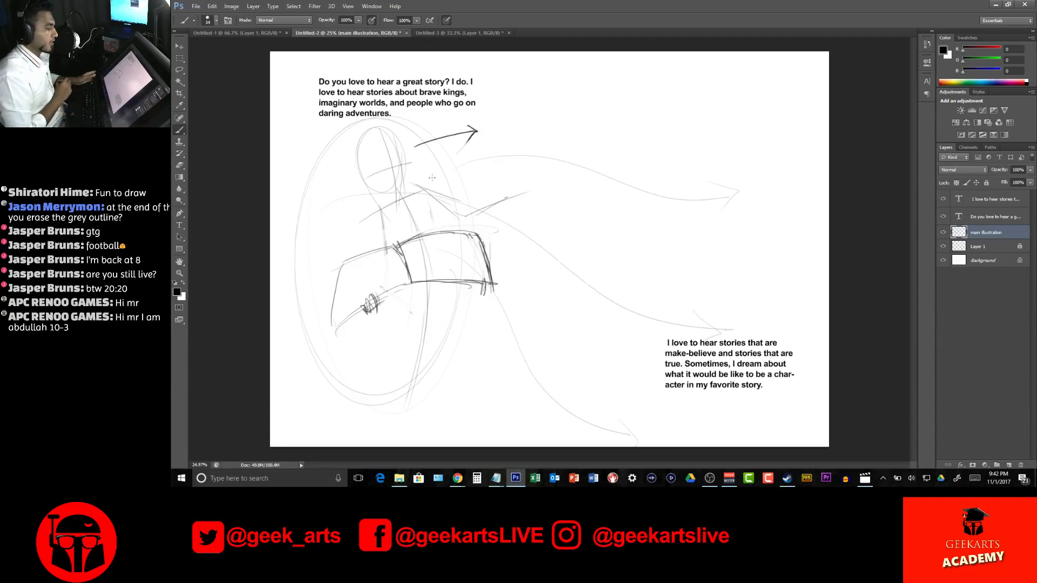
key(ctrl+z)
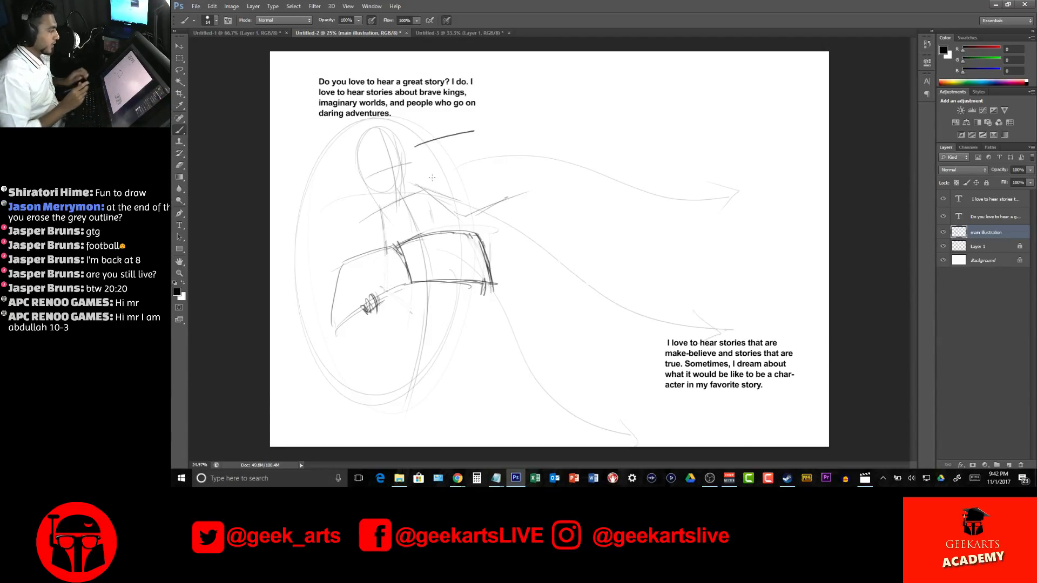
key(ctrl+z)
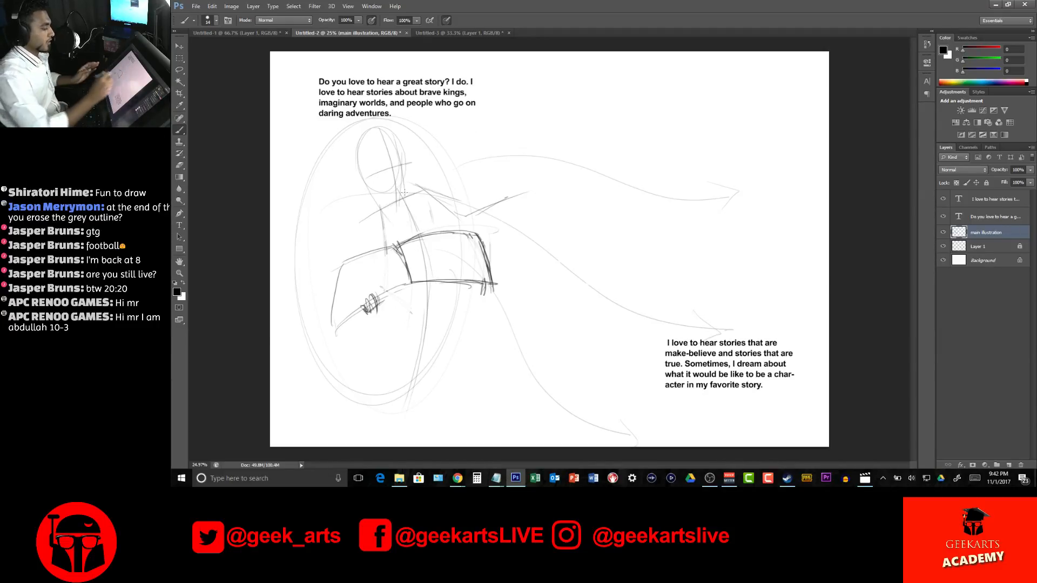
Sketch the character's leg lines running from below the book down to the page's bottom edge
drag(404, 294, 395, 409)
drag(403, 312, 382, 446)
drag(396, 341, 386, 447)
mouse_move(423, 375)
mouse_down()
mouse_move(403, 447)
mouse_move(405, 434)
mouse_up()
Sketch both sides of the torso around the book, the curved jacket hem at the hips and the left shoulder
drag(435, 211, 463, 319)
mouse_move(457, 241)
mouse_down()
mouse_move(450, 300)
mouse_move(417, 378)
mouse_up()
mouse_move(376, 214)
mouse_down()
mouse_move(369, 248)
mouse_move(440, 356)
mouse_up()
drag(447, 220, 416, 366)
drag(442, 298, 437, 324)
drag(370, 271, 376, 217)
mouse_move(366, 182)
mouse_down()
mouse_move(373, 233)
mouse_move(387, 200)
mouse_move(368, 247)
mouse_up()
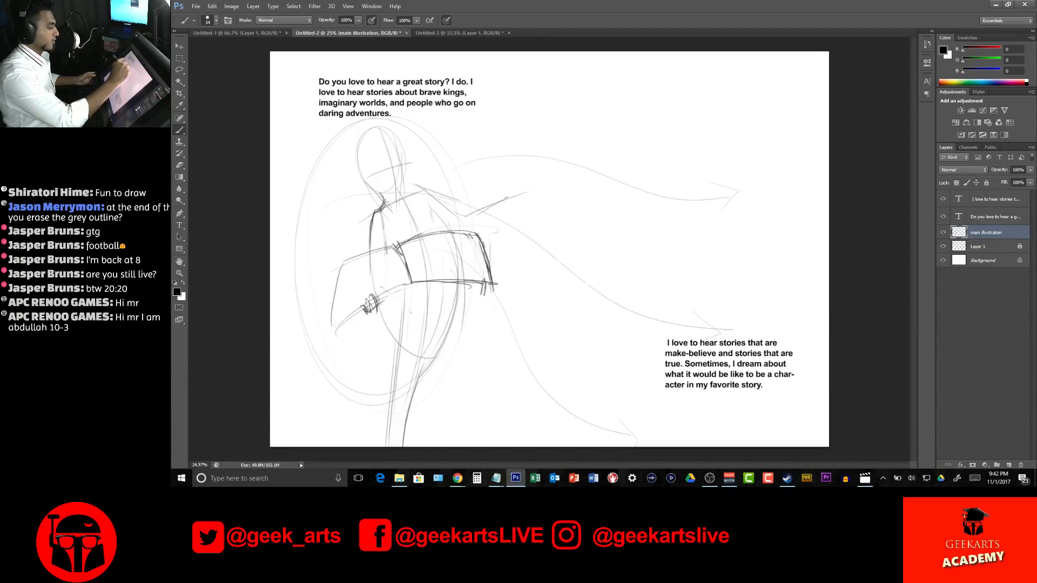
Sketch the right side of the neck into the shoulder and undo the dark stroke on the neck's left side
mouse_move(403, 178)
mouse_down()
mouse_move(406, 191)
mouse_move(426, 189)
mouse_move(385, 203)
mouse_up()
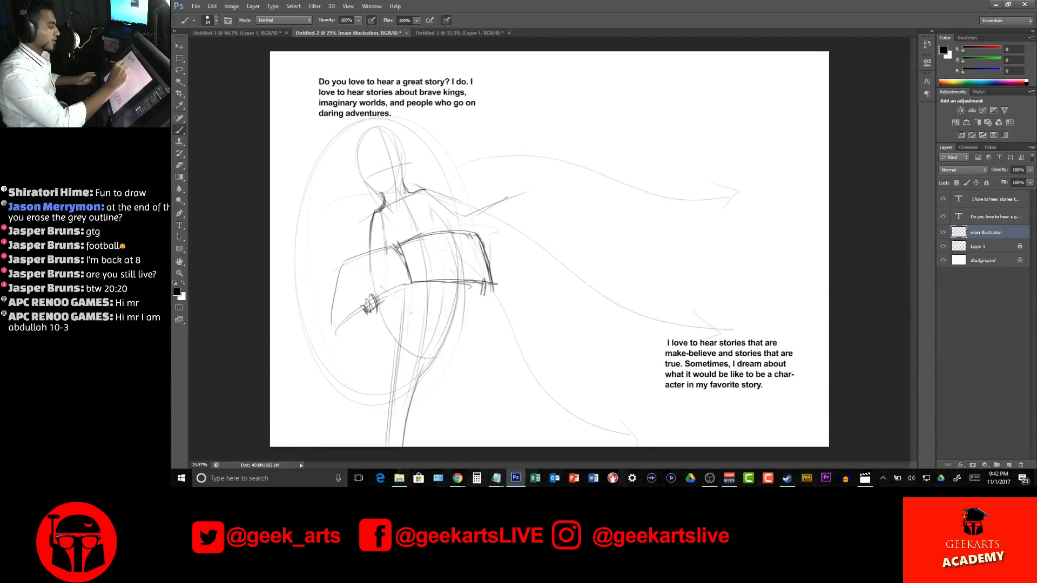
key(ctrl+z)
key(ctrl+alt+z)
key(ctrl+alt+z)
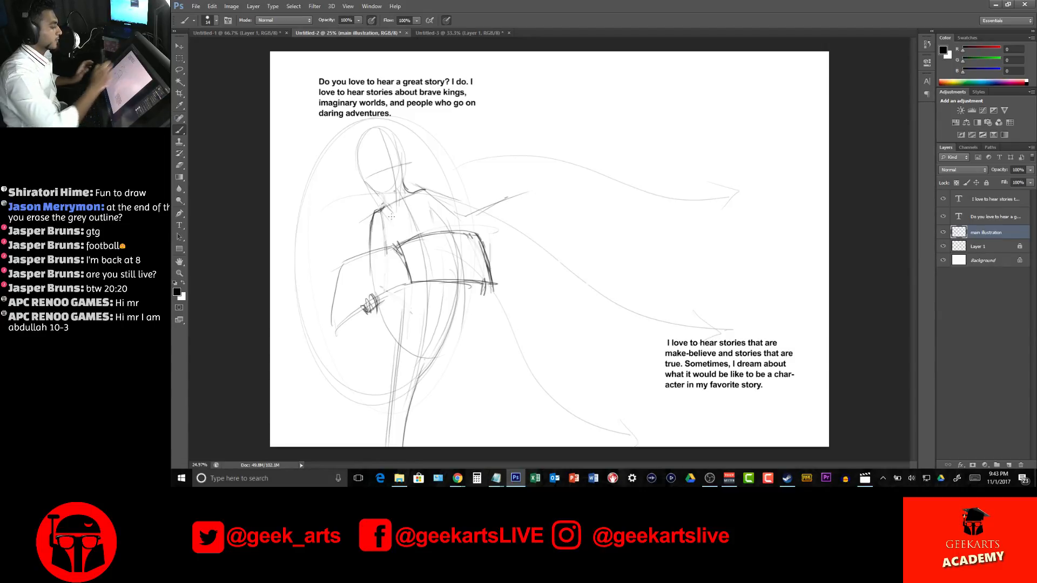
Outline the character's jaw, chin and ear, and the curved back and top of the head
mouse_move(383, 193)
mouse_down()
mouse_move(390, 201)
mouse_move(361, 181)
mouse_move(409, 210)
mouse_move(407, 163)
mouse_move(356, 162)
mouse_move(362, 140)
mouse_move(356, 165)
mouse_up()
mouse_move(385, 126)
mouse_down()
mouse_move(363, 139)
mouse_move(357, 171)
mouse_up()
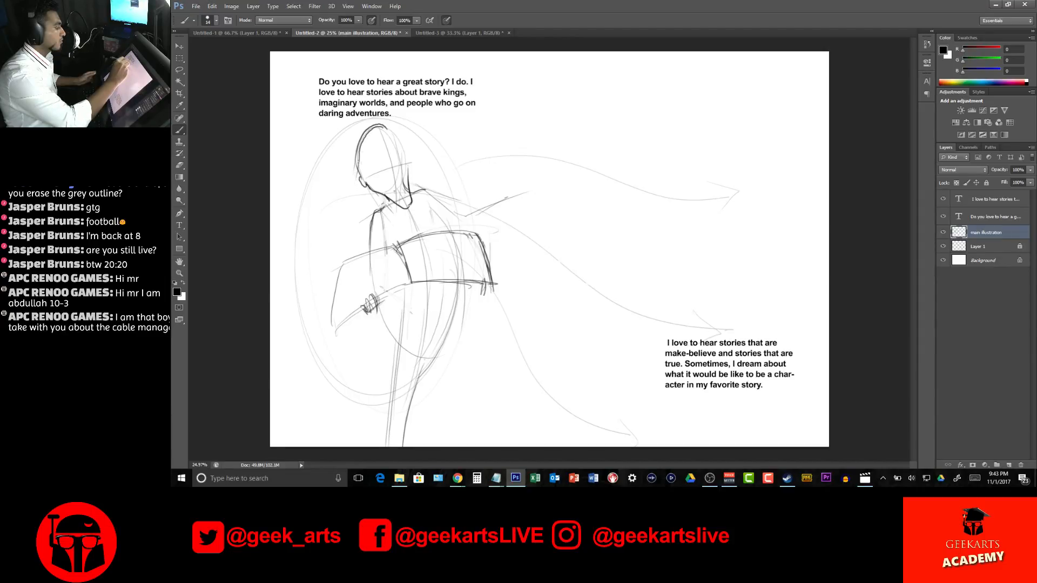
Sketch the swept-back hair strands from the forehead to behind the ear and refine the ear and sideburn
mouse_move(385, 130)
mouse_down()
mouse_move(359, 171)
mouse_move(393, 122)
mouse_move(397, 133)
mouse_up()
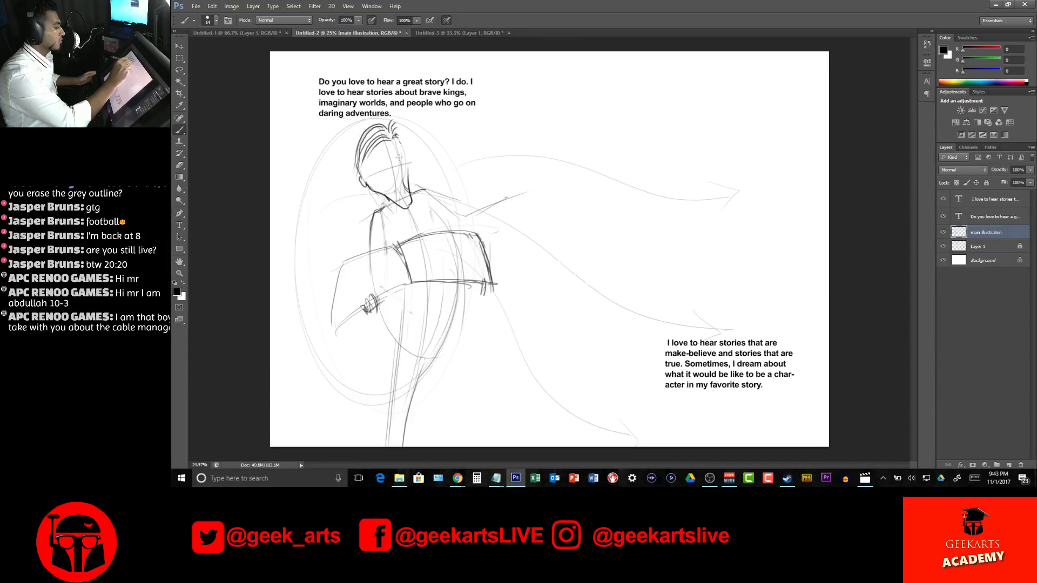
drag(359, 168, 371, 186)
mouse_move(379, 142)
mouse_down()
mouse_move(367, 190)
mouse_move(361, 174)
mouse_up()
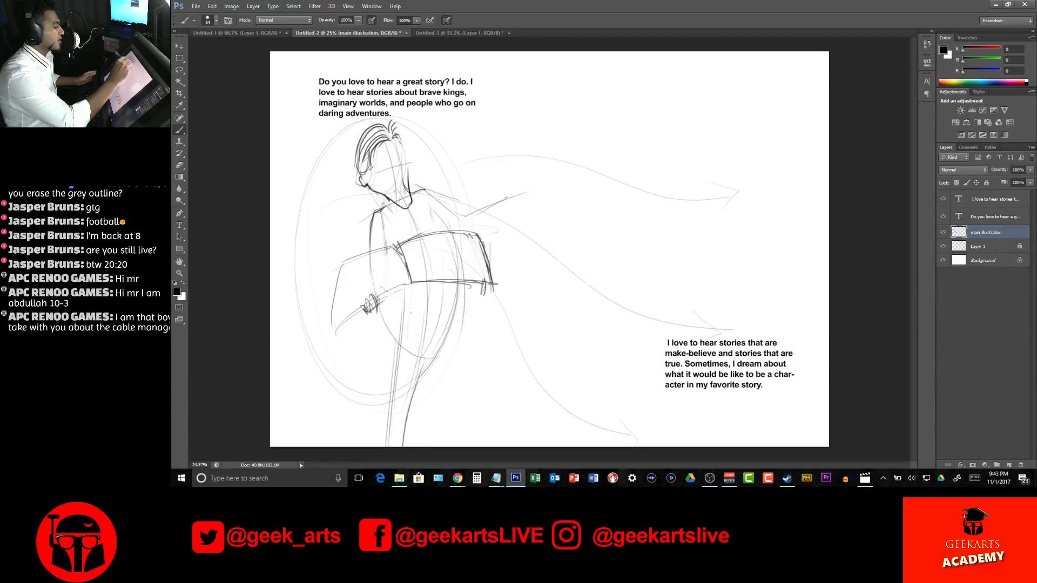
drag(363, 174, 354, 153)
mouse_move(362, 160)
mouse_down()
mouse_move(354, 149)
mouse_move(364, 143)
mouse_up()
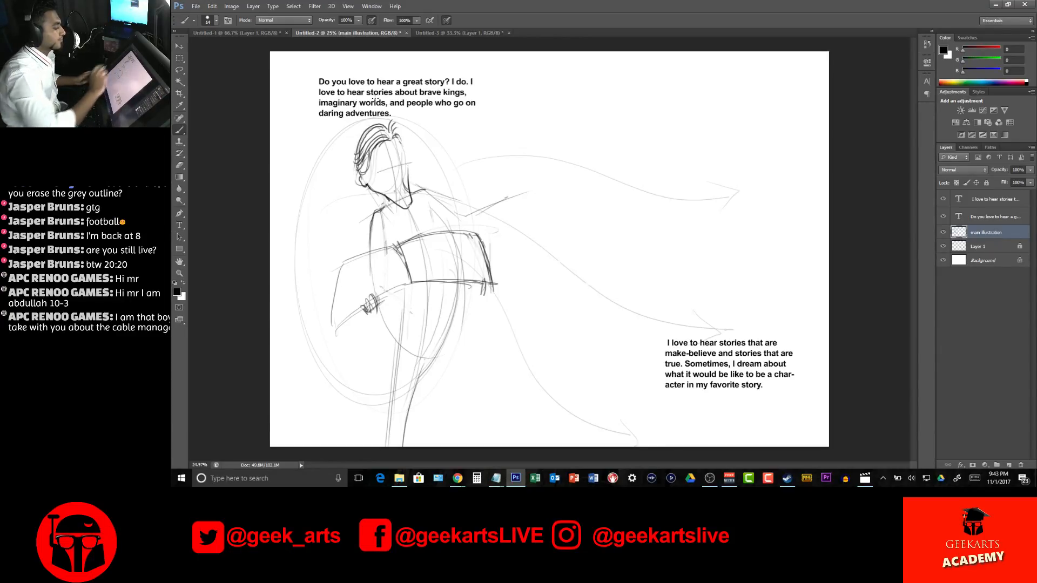
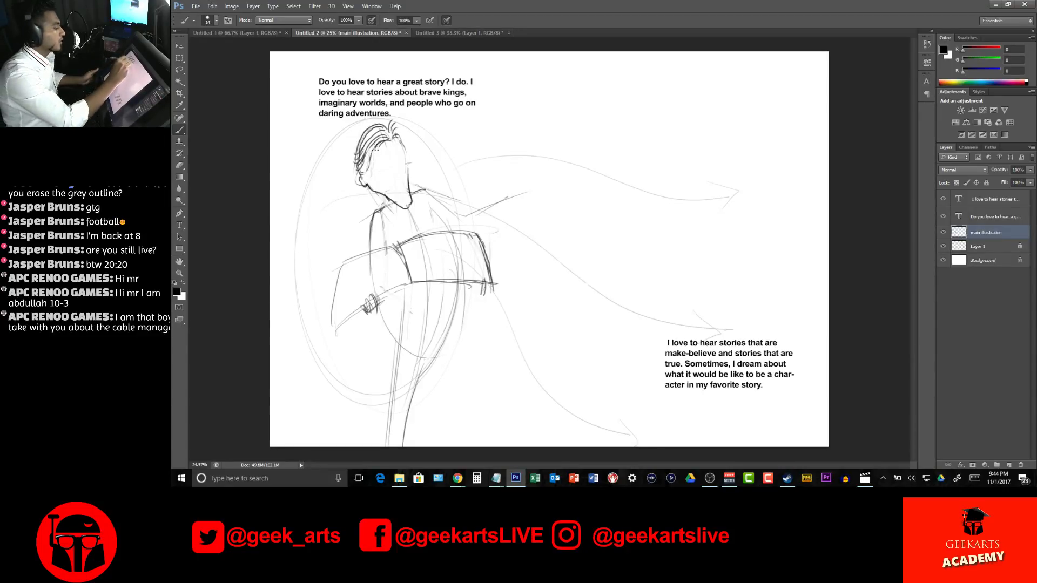
Darken the swept-back hair with extra strands above the forehead and along the side of the head
drag(380, 142, 361, 174)
drag(383, 135, 371, 143)
mouse_move(374, 140)
mouse_down()
mouse_move(360, 171)
mouse_move(374, 142)
mouse_up()
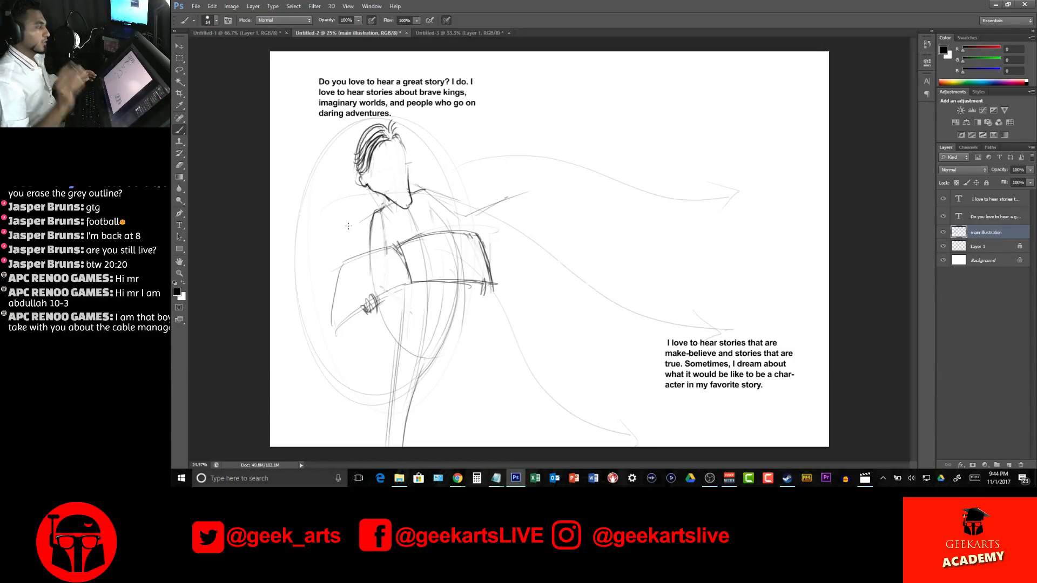
Start saving the document as a new file and browse to the Freelance folder
click(196, 6)
click(209, 107)
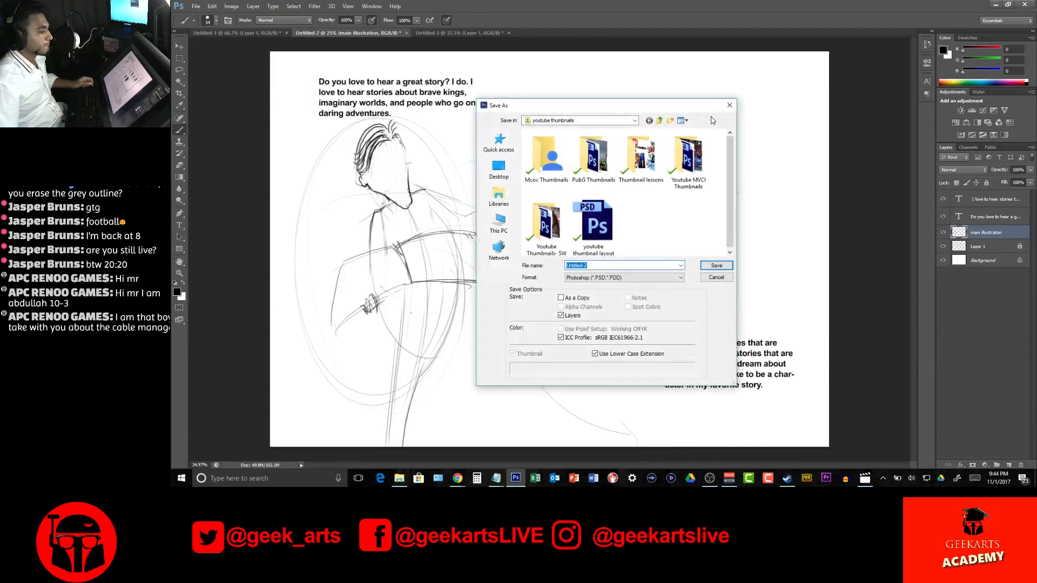
drag(678, 108, 689, 98)
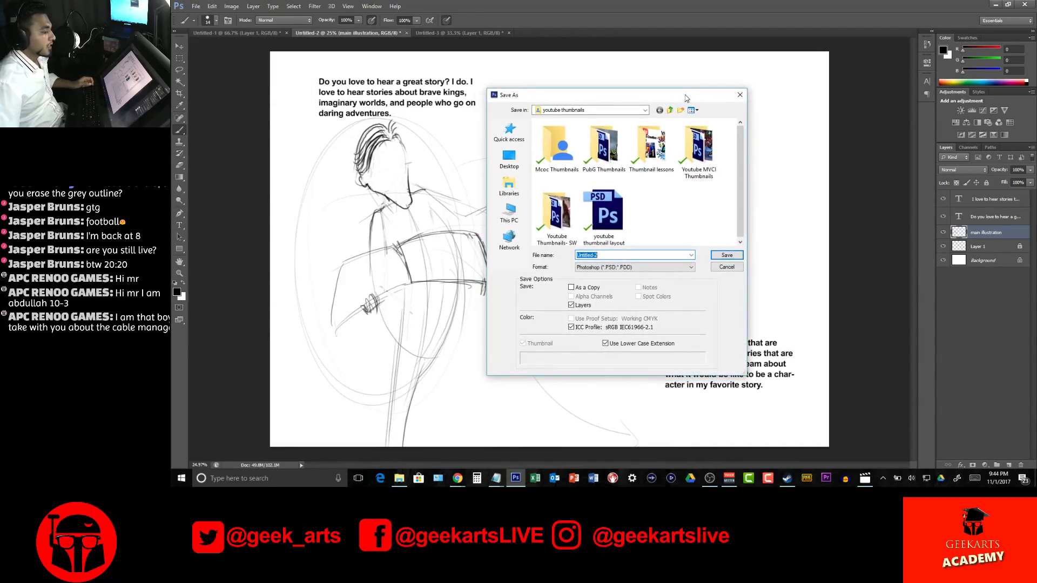
click(670, 111)
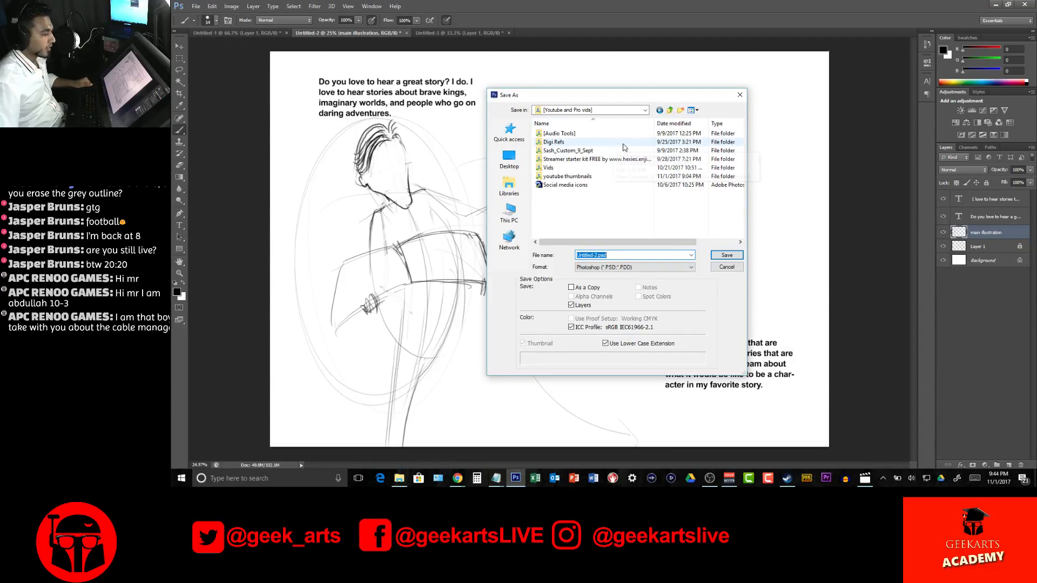
click(670, 110)
double_click(557, 150)
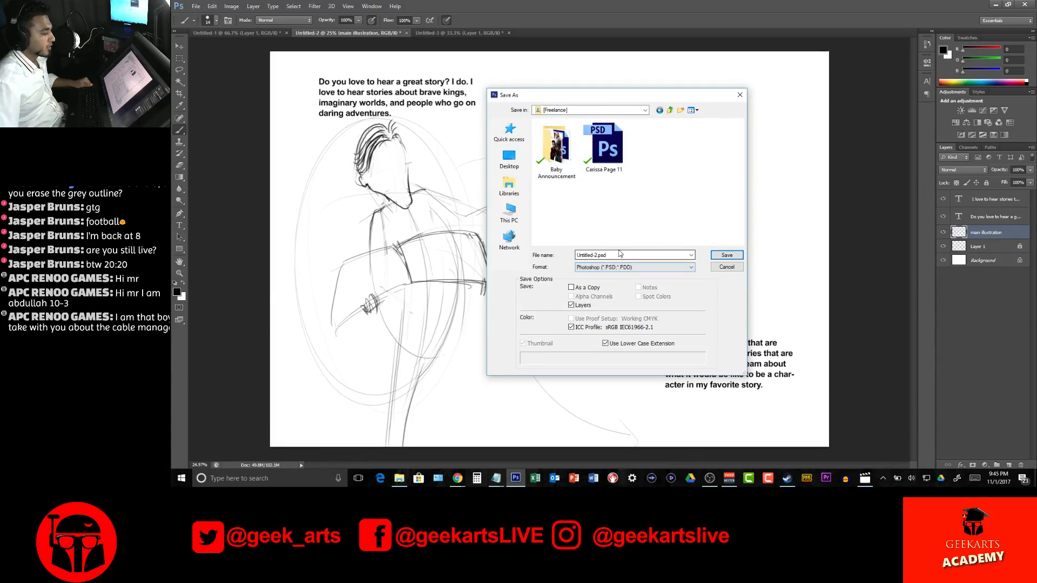
Create a new folder inside Freelance and try to name it "Main page illustration"
right_click(685, 181)
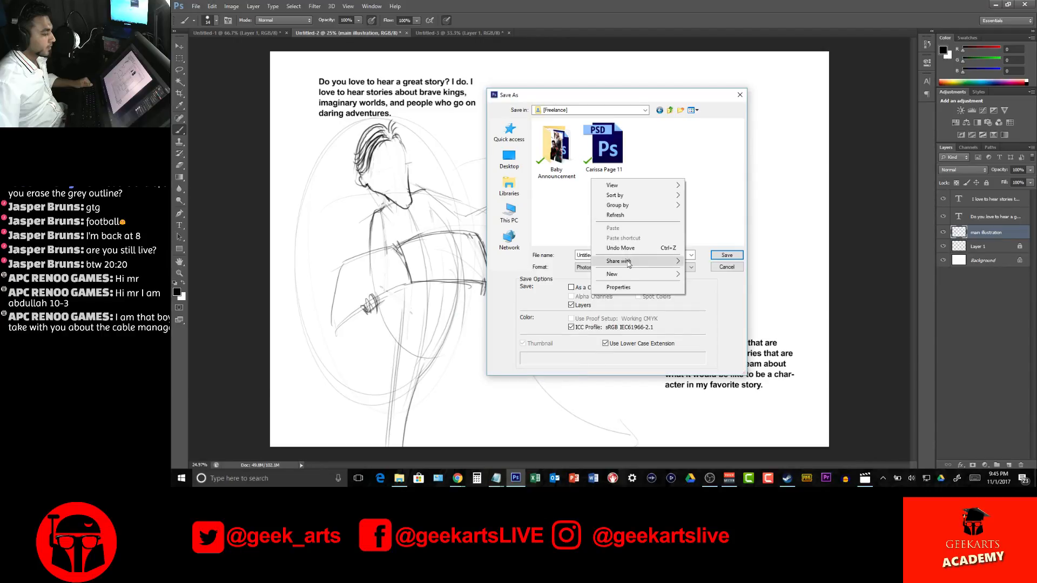
mouse_move(619, 275)
click(564, 276)
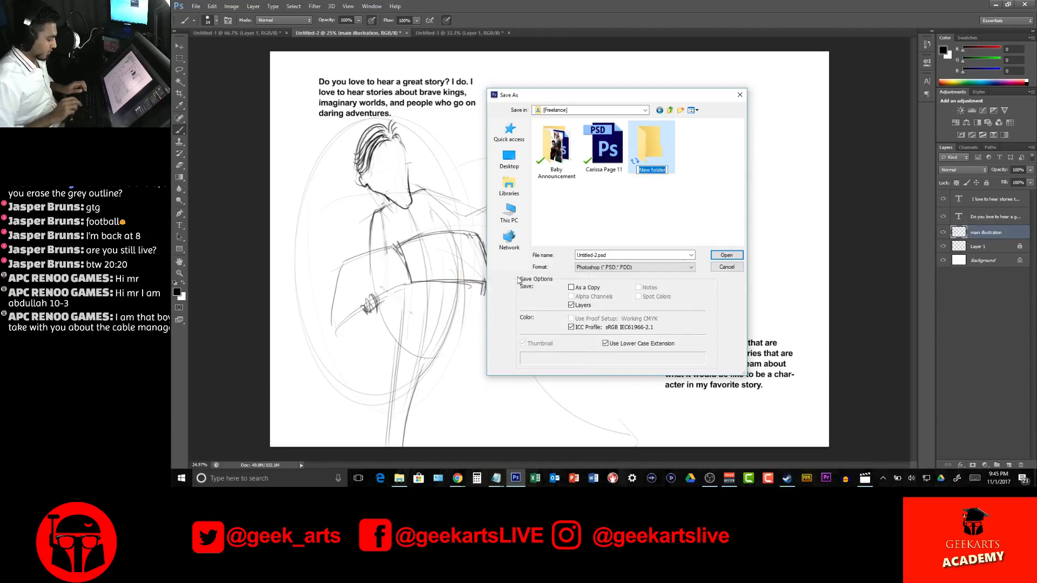
text(Main ill)
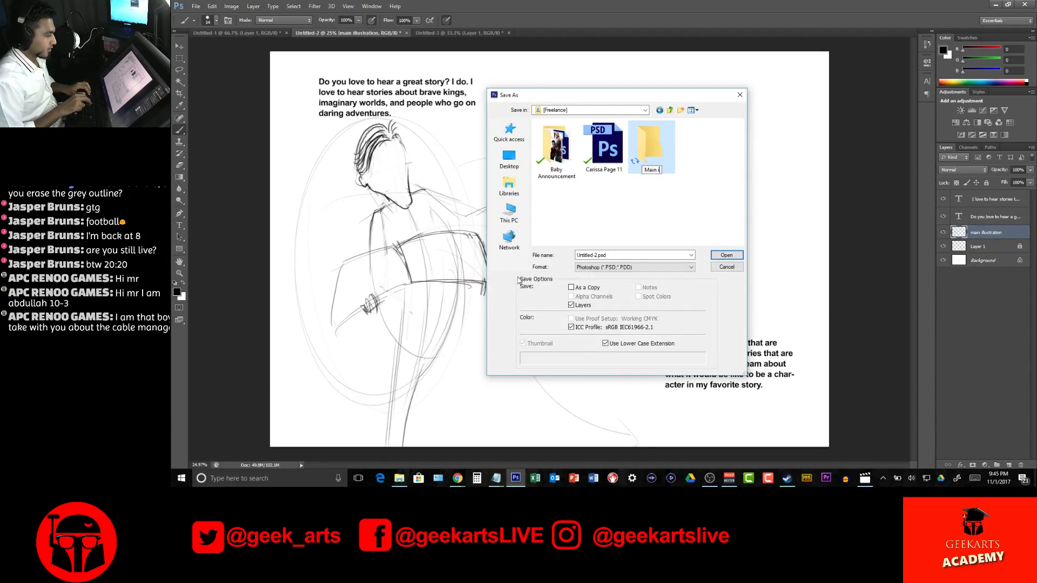
key(BackSpace)
key(BackSpace)
key(BackSpace)
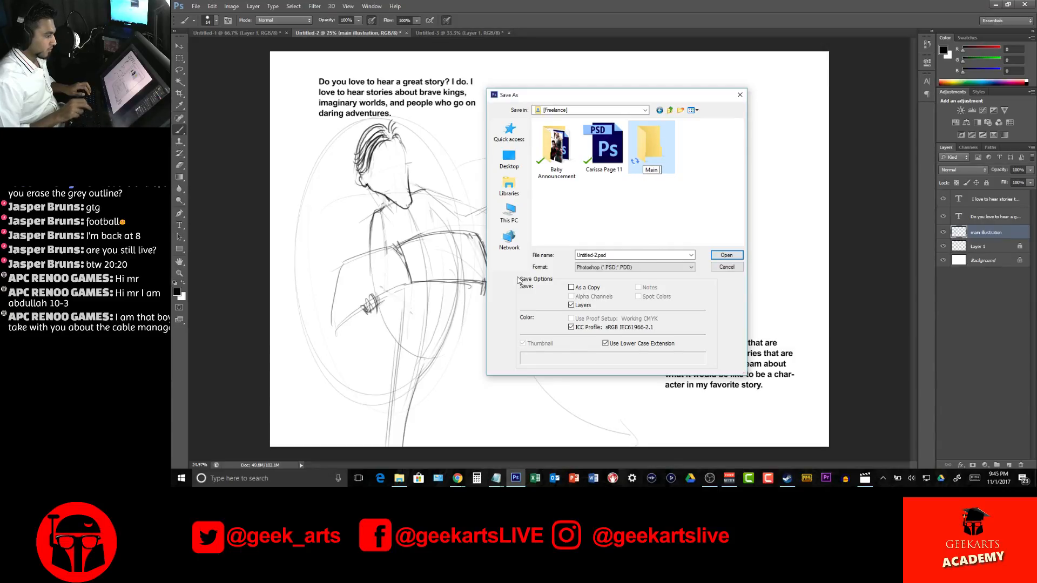
text(page illu)
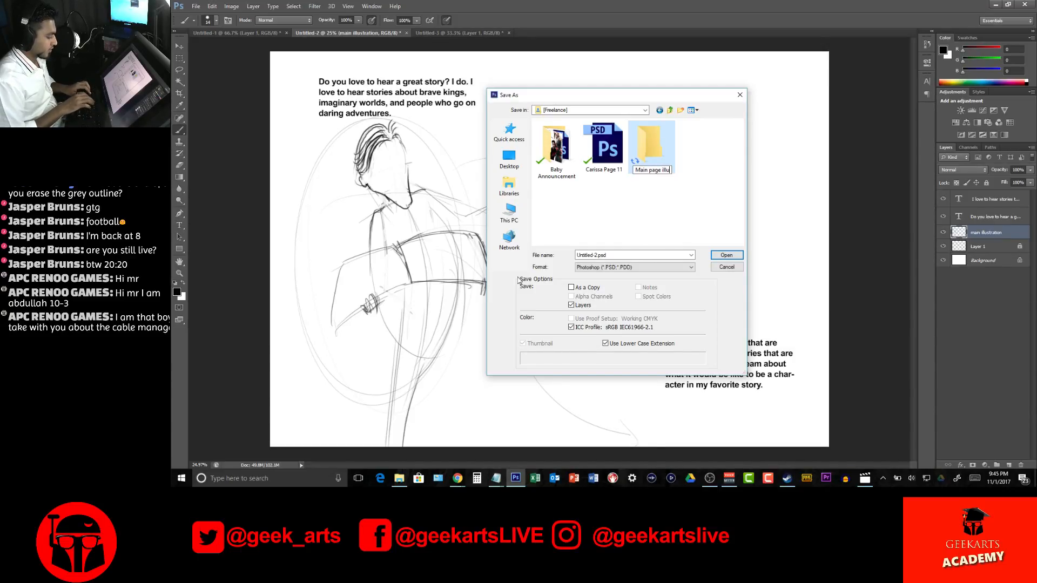
text(stration)
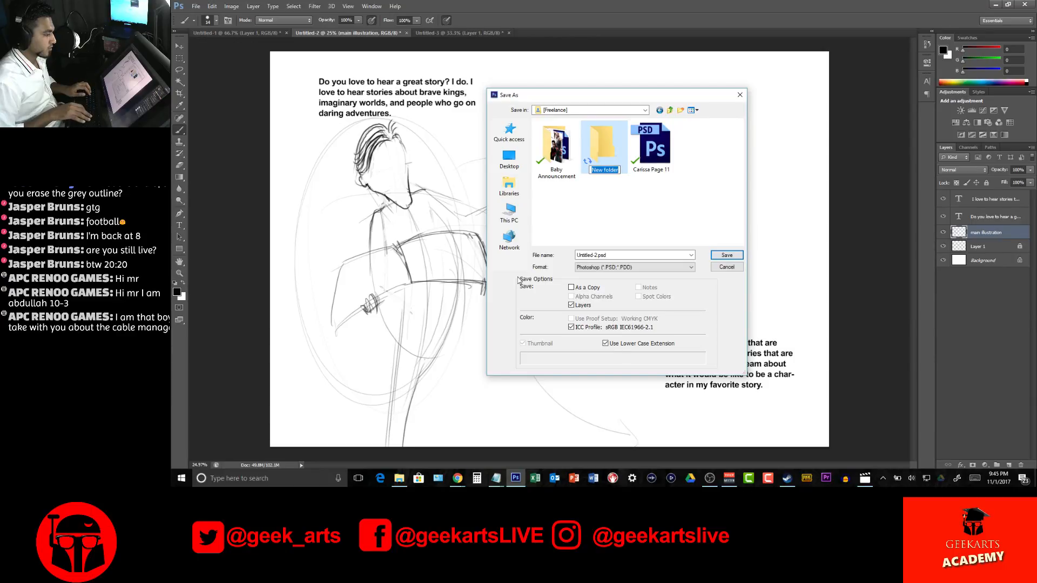
text(Main r)
Name the new folder "Main page illustrations" and open it as the save location
key(BackSpace)
text(page)
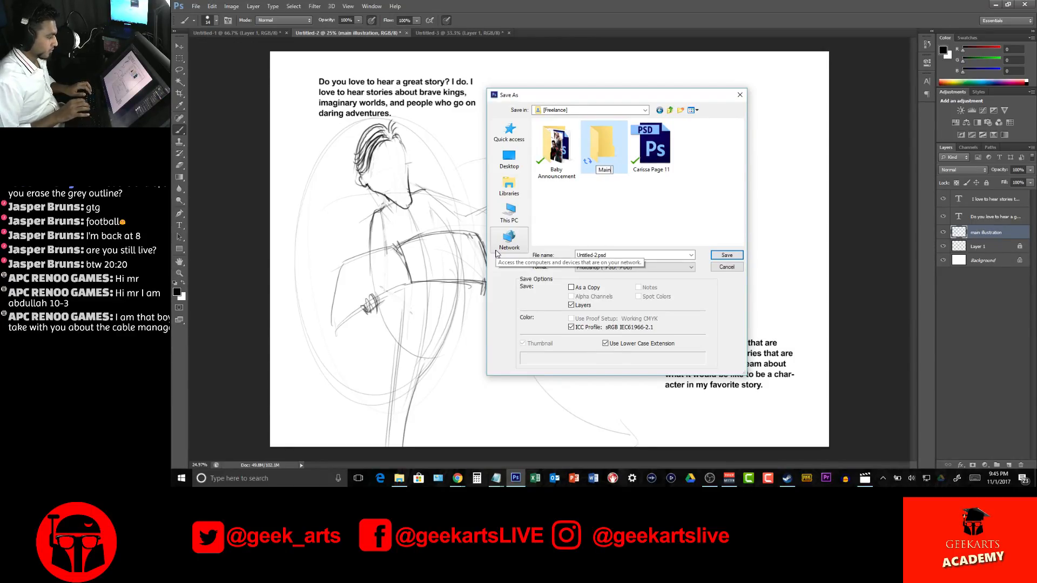
text( illustrations)
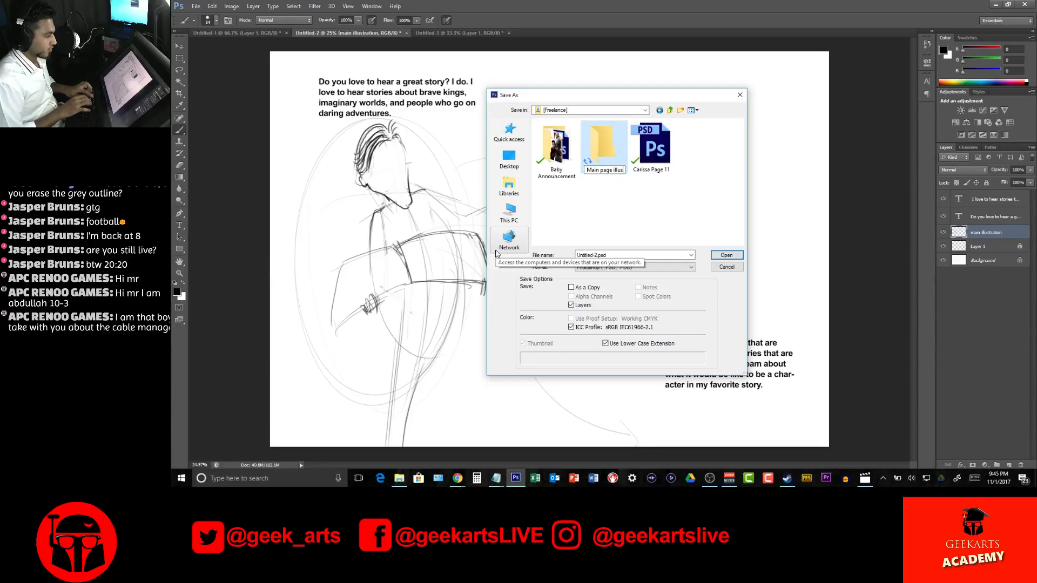
key(Return)
key(Return)
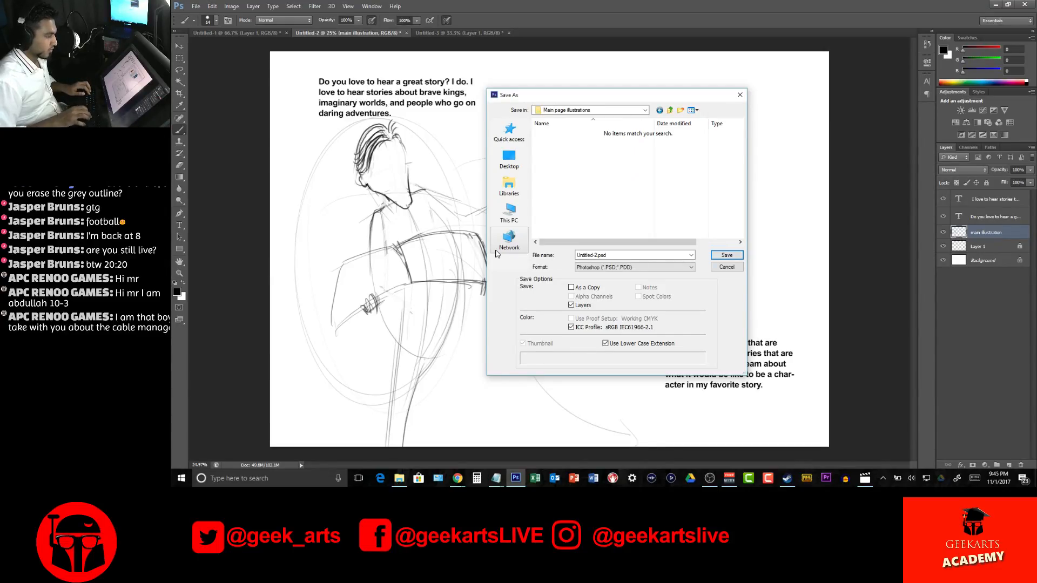
Save the document in Photoshop format under the file name "Page 2 and 3"
click(626, 255)
text(Page)
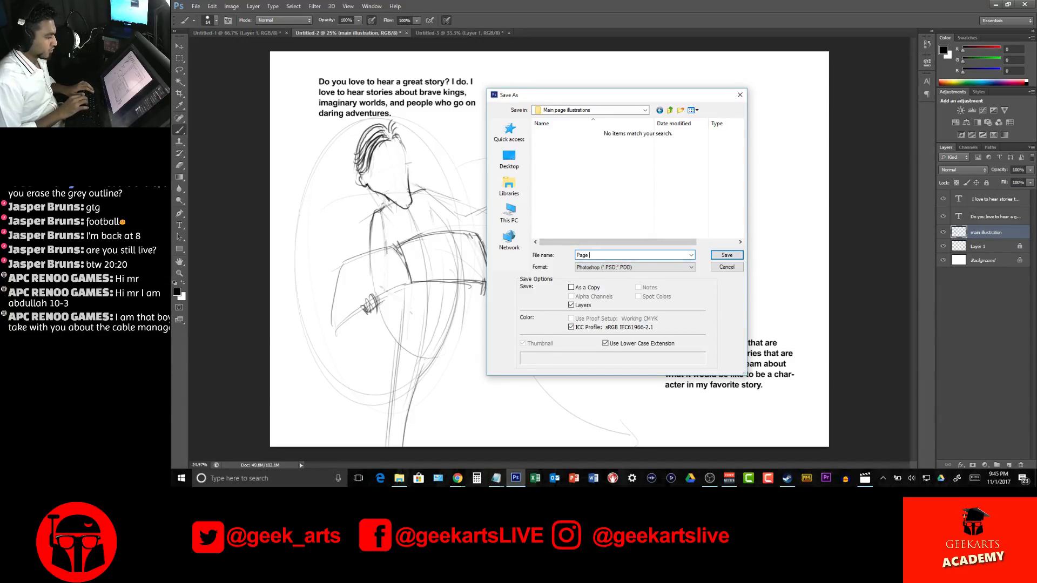
text( 2 an)
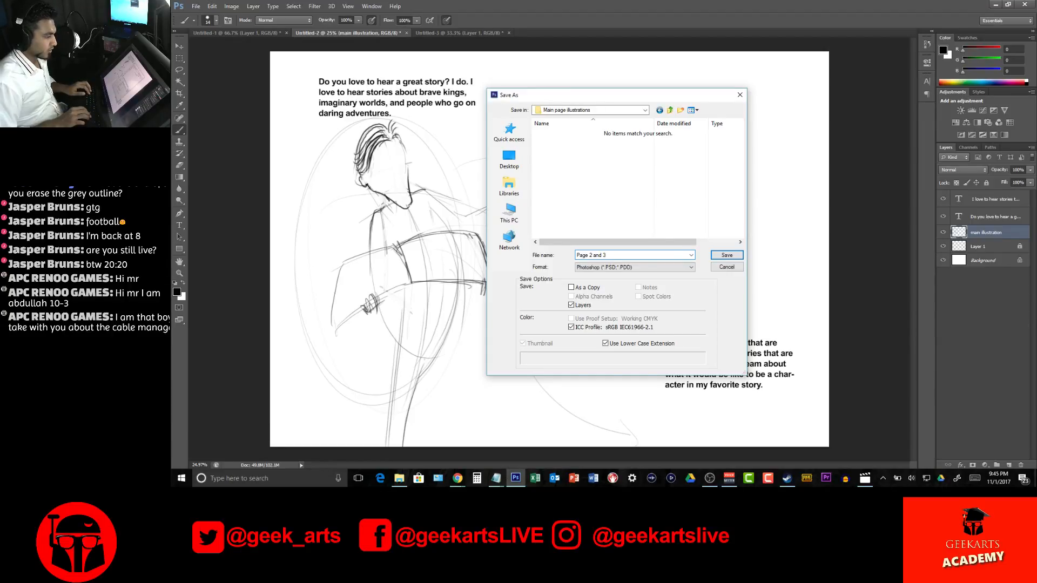
text(d 3)
key(Return)
key(Return)
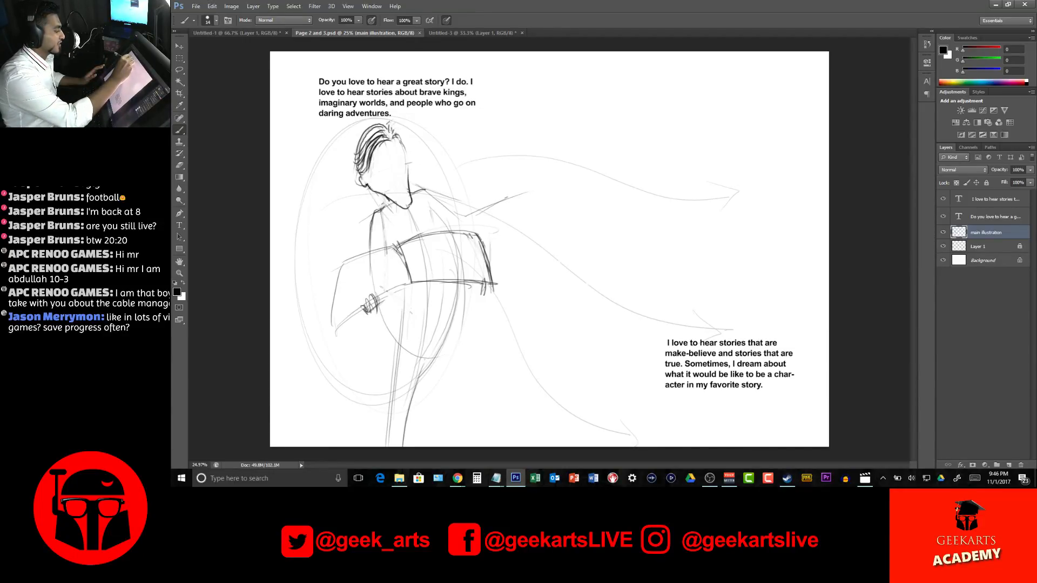
Sketch the curled front tuft of hair above the forehead and hide the composition guides on Layer 1
drag(397, 134, 400, 139)
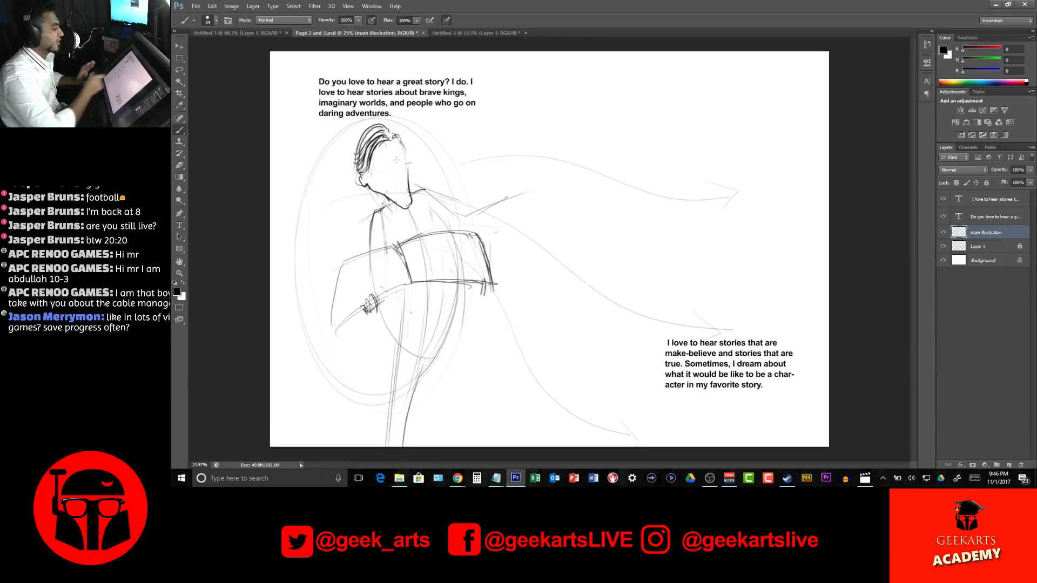
click(943, 246)
click(943, 246)
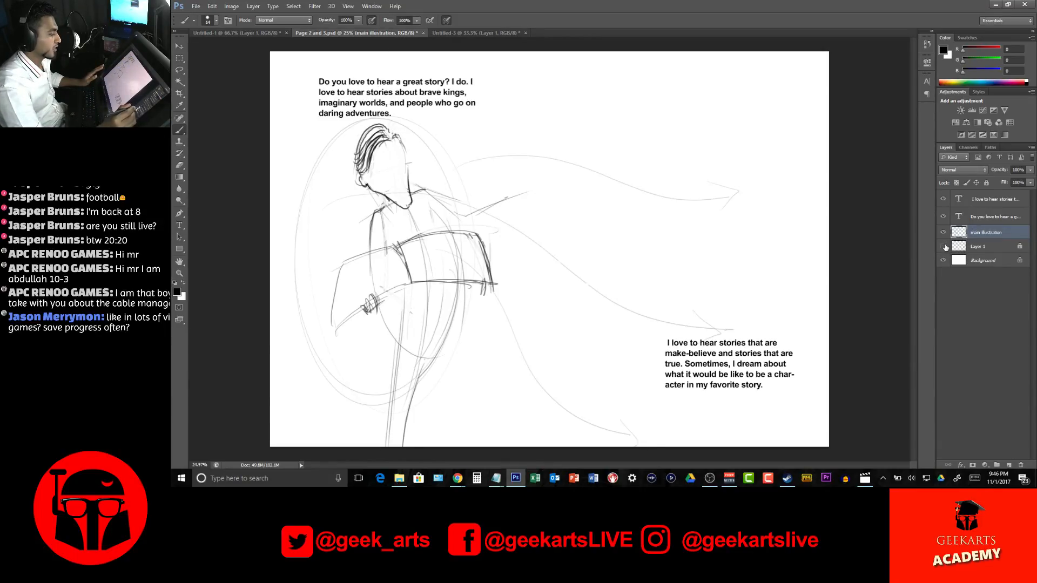
click(944, 246)
click(944, 246)
click(944, 246)
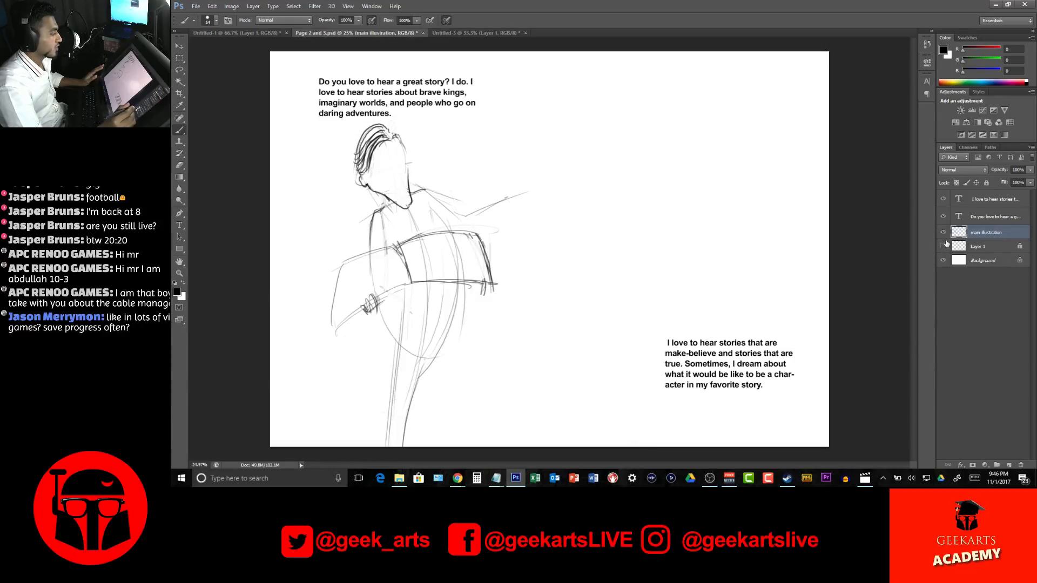
mouse_move(394, 122)
mouse_down()
mouse_move(373, 143)
mouse_move(374, 129)
mouse_move(395, 137)
mouse_up()
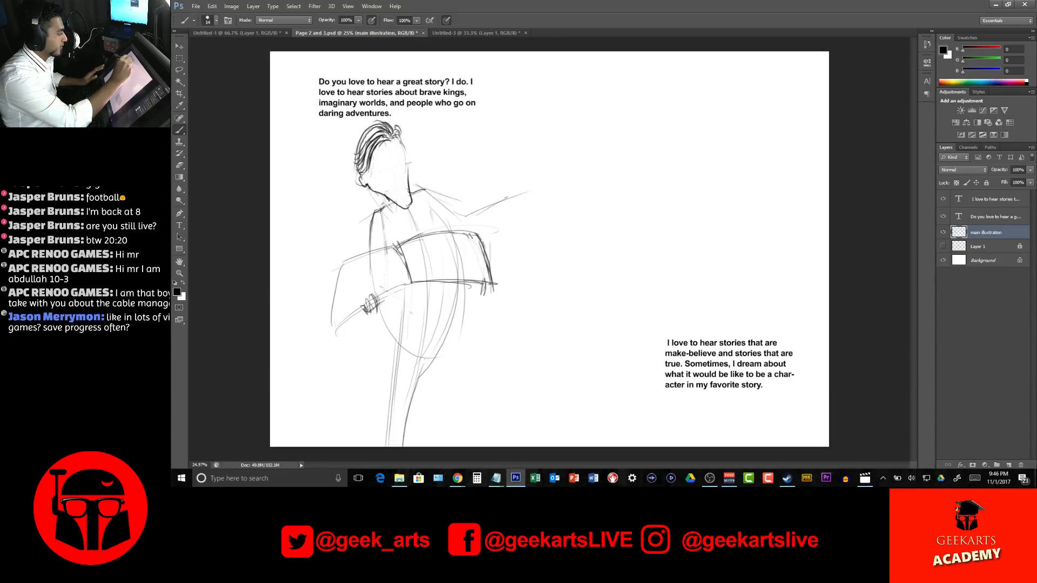
Sketch the eyebrows and eyes on the tilted face, using the standing character in Untitled-3 as reference
click(467, 34)
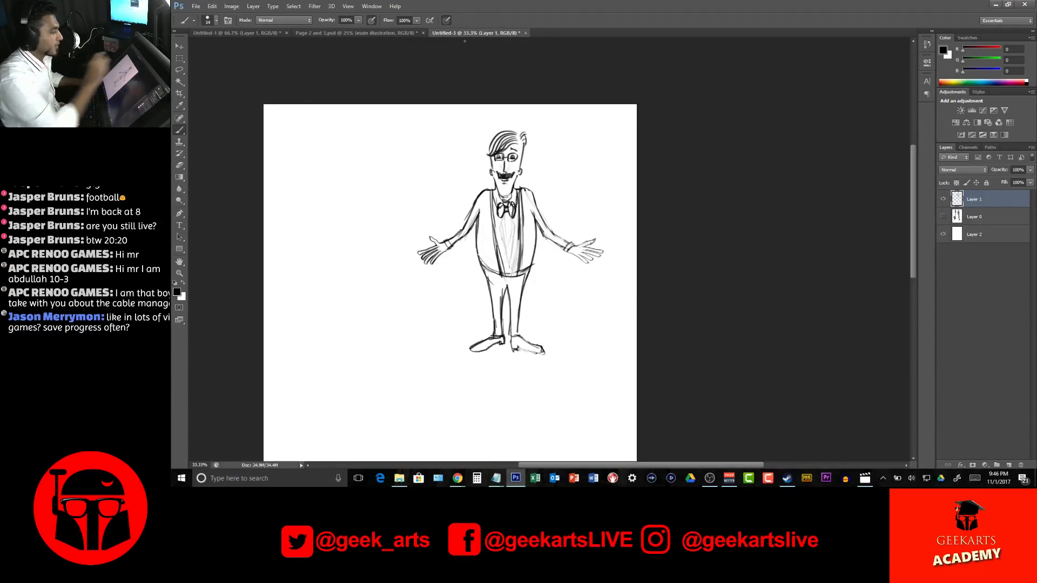
click(354, 33)
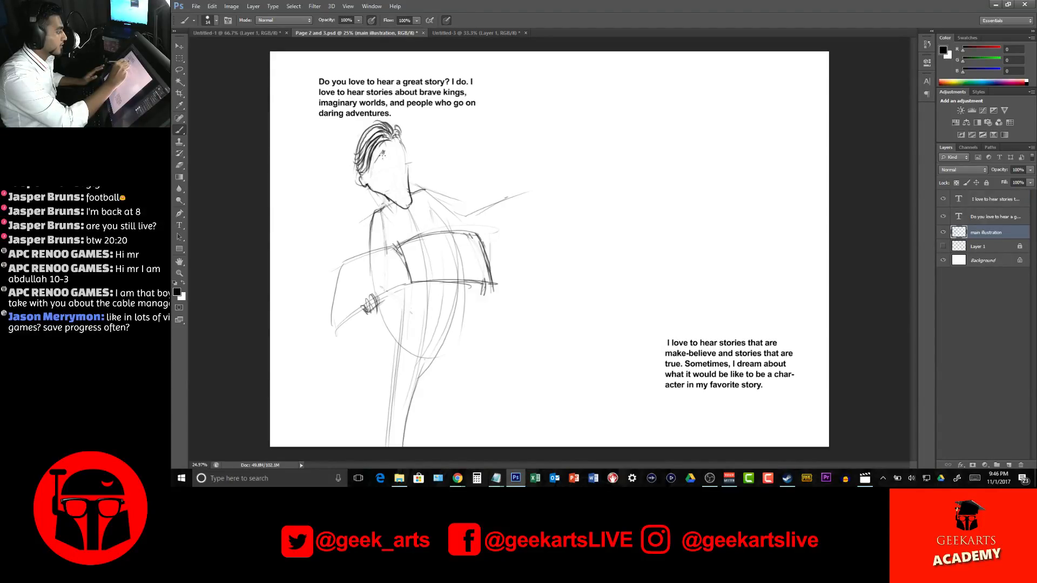
mouse_move(383, 155)
mouse_down()
mouse_move(374, 164)
mouse_move(404, 148)
mouse_up()
drag(384, 162, 402, 160)
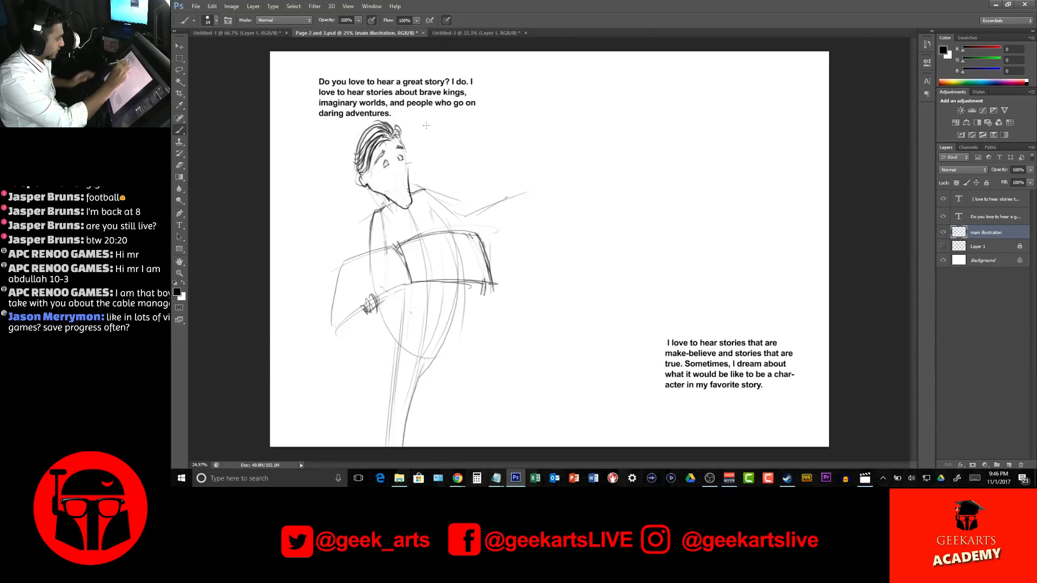
Reduce the brush size and refine the outlines of both eyes
scroll(421, 131, up, 5)
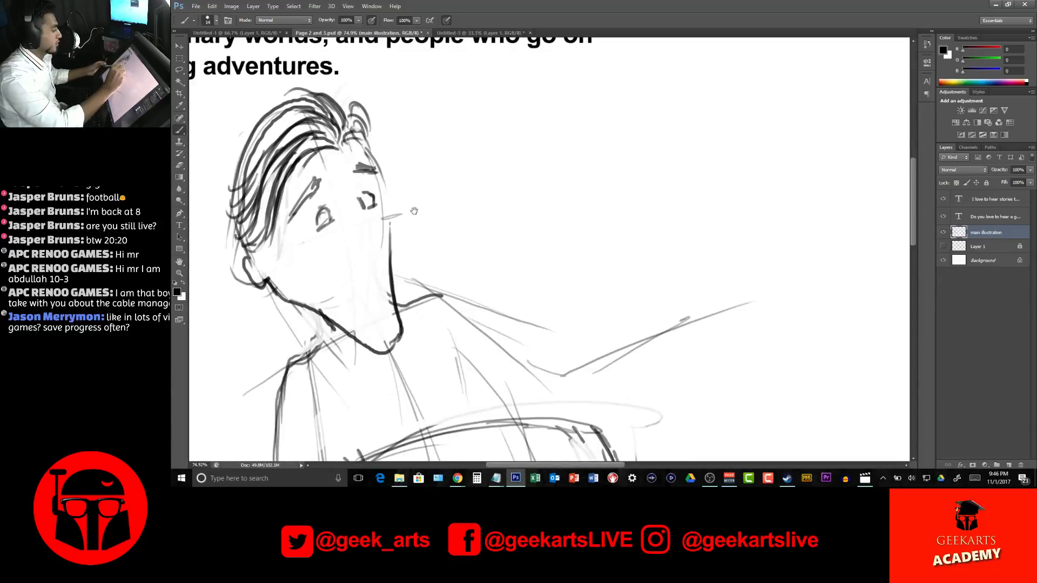
drag(415, 212, 509, 225)
scroll(459, 196, up, 10)
scroll(460, 197, down, 10)
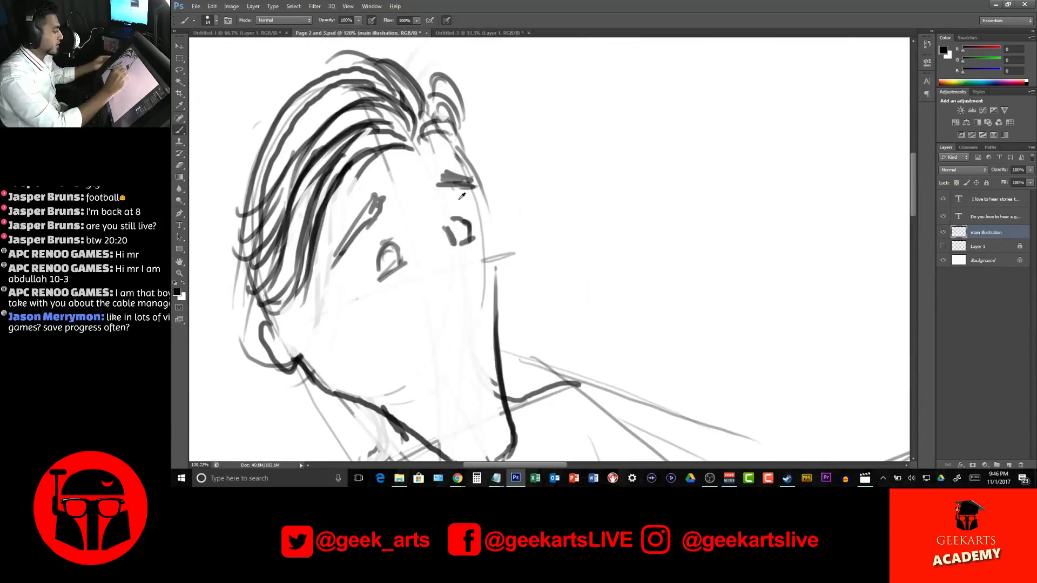
drag(462, 250, 463, 258)
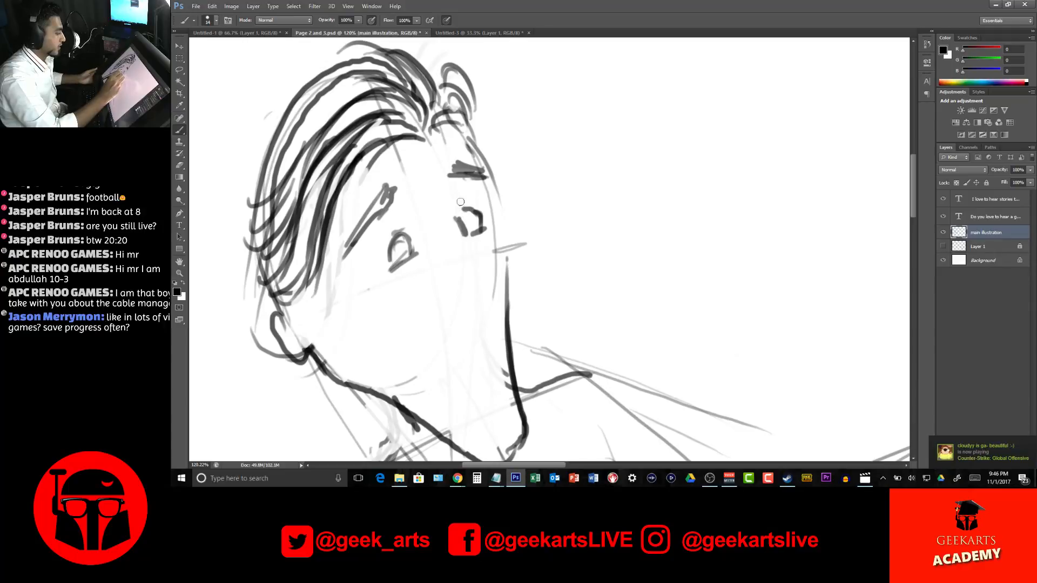
right_click(515, 244)
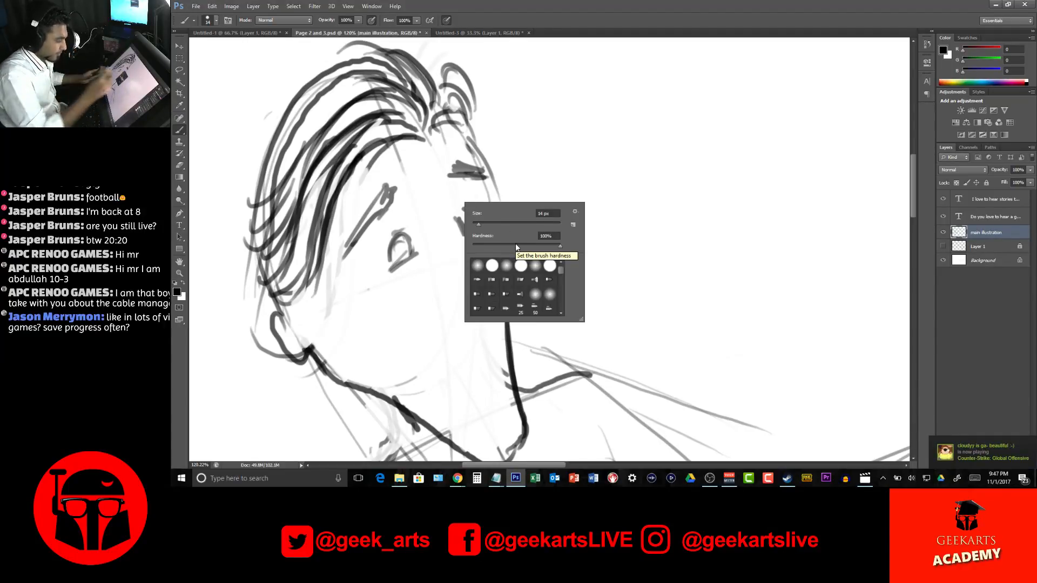
drag(490, 224, 477, 225)
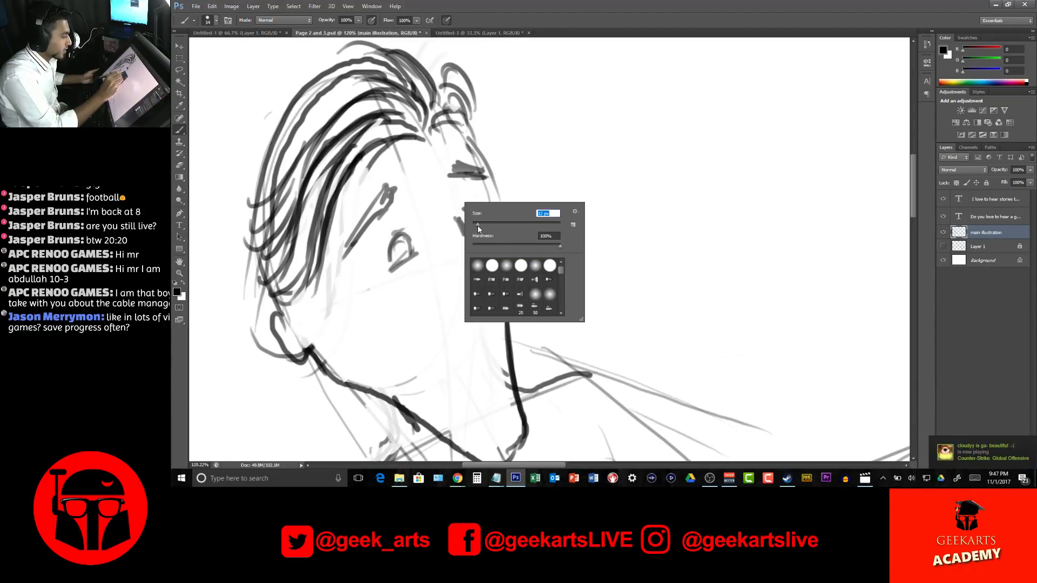
click(416, 212)
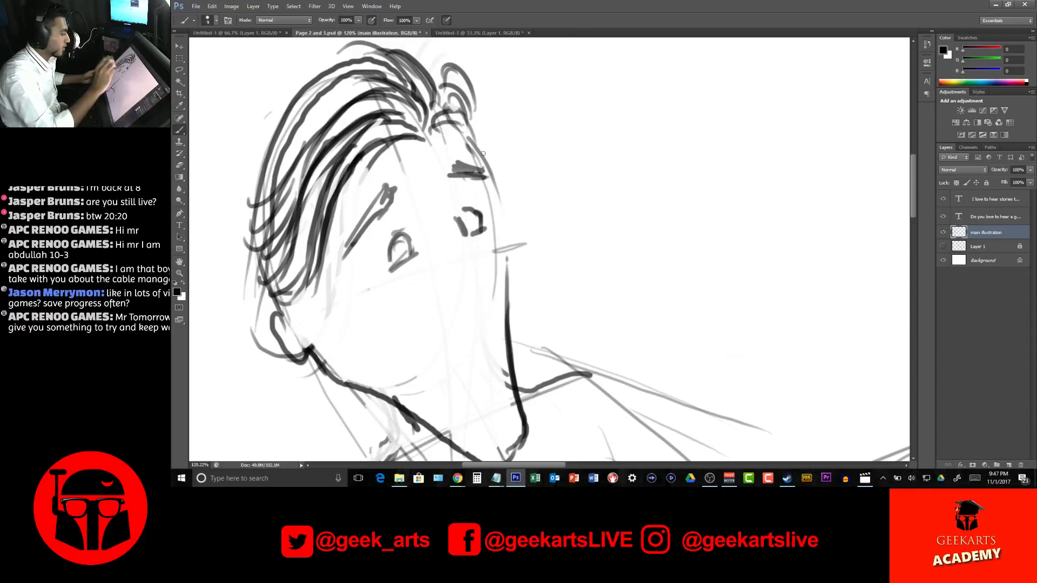
drag(402, 247, 394, 265)
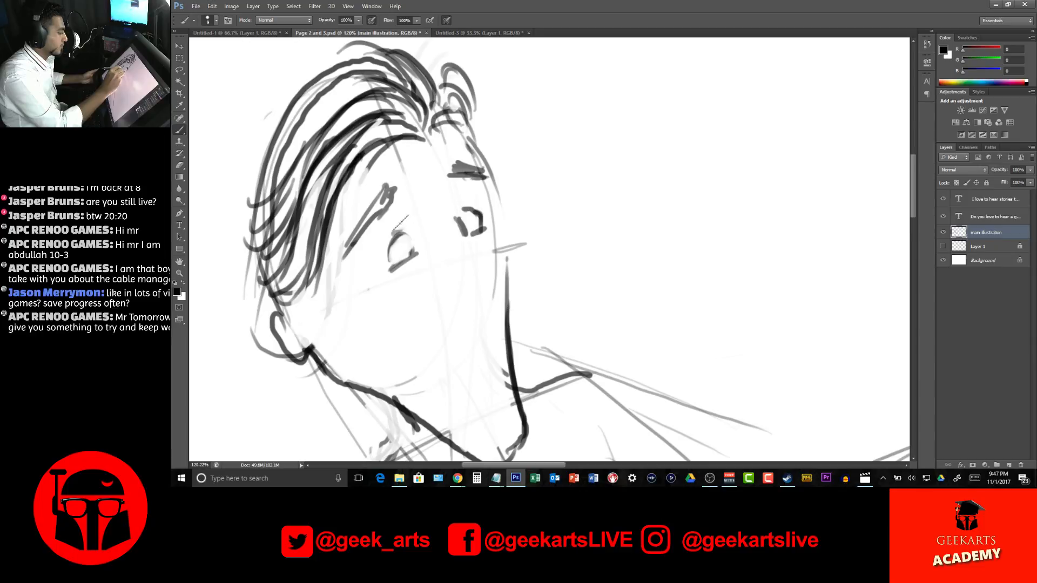
mouse_move(461, 209)
mouse_down()
mouse_move(459, 231)
mouse_move(478, 218)
mouse_move(469, 227)
mouse_up()
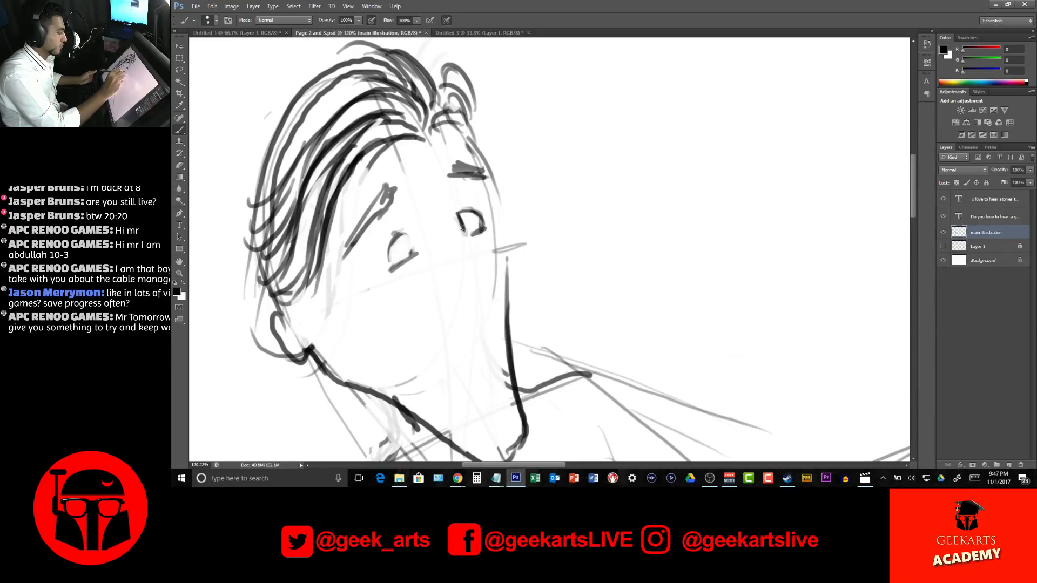
Draw the irises and dark pupils inside both eyes and undo the last stroke
mouse_move(402, 243)
mouse_down()
mouse_move(400, 256)
mouse_move(410, 253)
mouse_up()
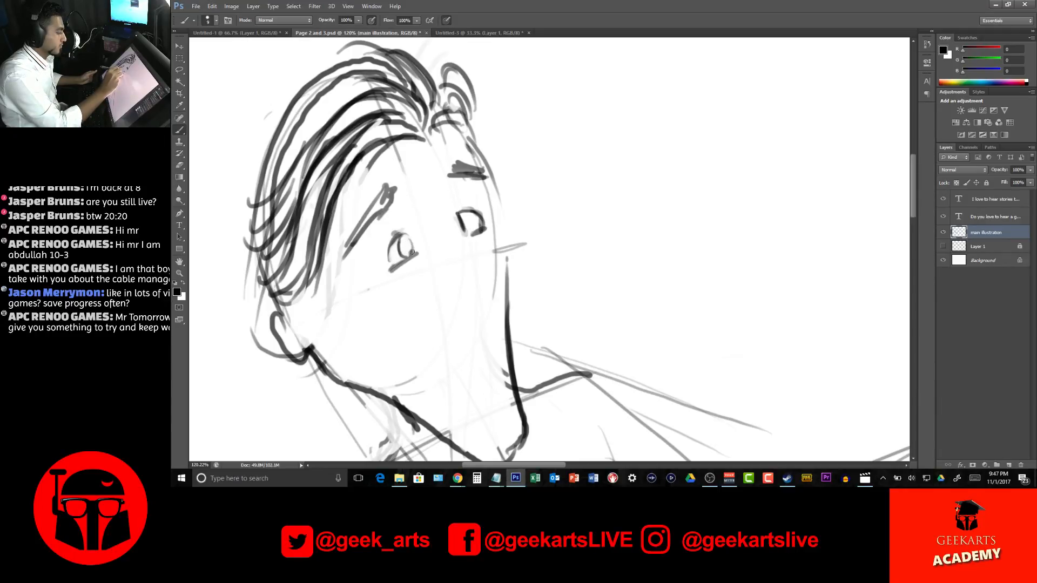
drag(470, 212, 472, 233)
mouse_move(402, 240)
mouse_down()
mouse_move(401, 255)
mouse_move(409, 256)
mouse_move(402, 243)
mouse_move(411, 258)
mouse_move(410, 246)
mouse_up()
mouse_move(474, 213)
mouse_down()
mouse_move(476, 231)
mouse_move(466, 207)
mouse_up()
mouse_move(536, 187)
mouse_down()
mouse_move(525, 145)
mouse_move(480, 182)
mouse_up()
key(ctrl+z)
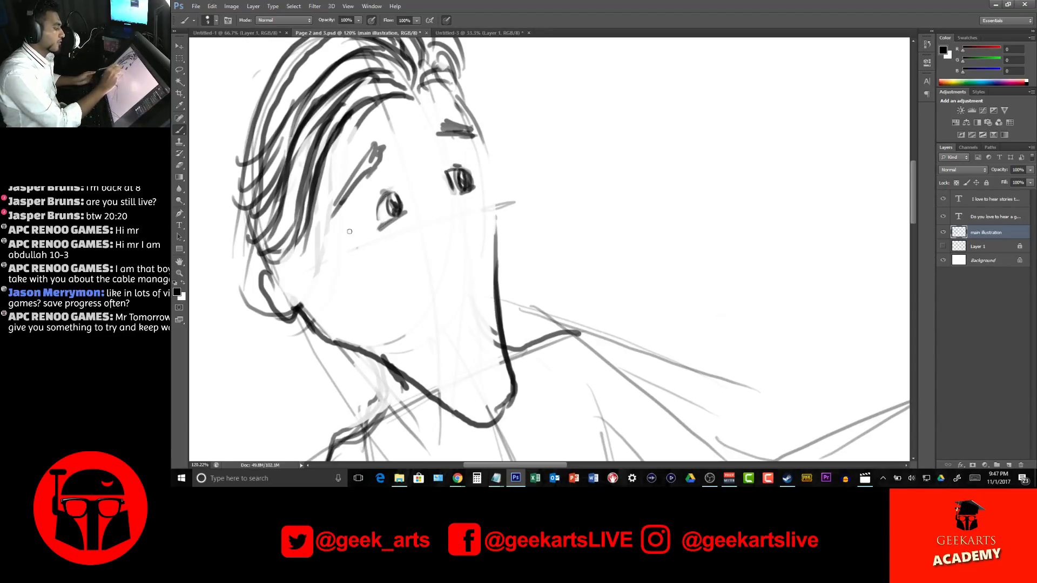
Draw rectangular glasses frames over the lower part of both eyes, joined by a bridge across the nose
mouse_move(364, 221)
mouse_down()
mouse_move(414, 190)
mouse_move(363, 223)
mouse_move(420, 188)
mouse_move(371, 217)
mouse_move(418, 199)
mouse_move(414, 190)
mouse_move(419, 218)
mouse_move(379, 246)
mouse_move(365, 219)
mouse_move(374, 250)
mouse_move(388, 241)
mouse_move(374, 251)
mouse_move(425, 217)
mouse_up()
mouse_move(370, 250)
mouse_down()
mouse_move(421, 216)
mouse_move(417, 189)
mouse_move(445, 195)
mouse_move(445, 187)
mouse_move(448, 203)
mouse_move(458, 185)
mouse_move(484, 183)
mouse_move(448, 209)
mouse_move(486, 199)
mouse_move(485, 210)
mouse_move(450, 209)
mouse_up()
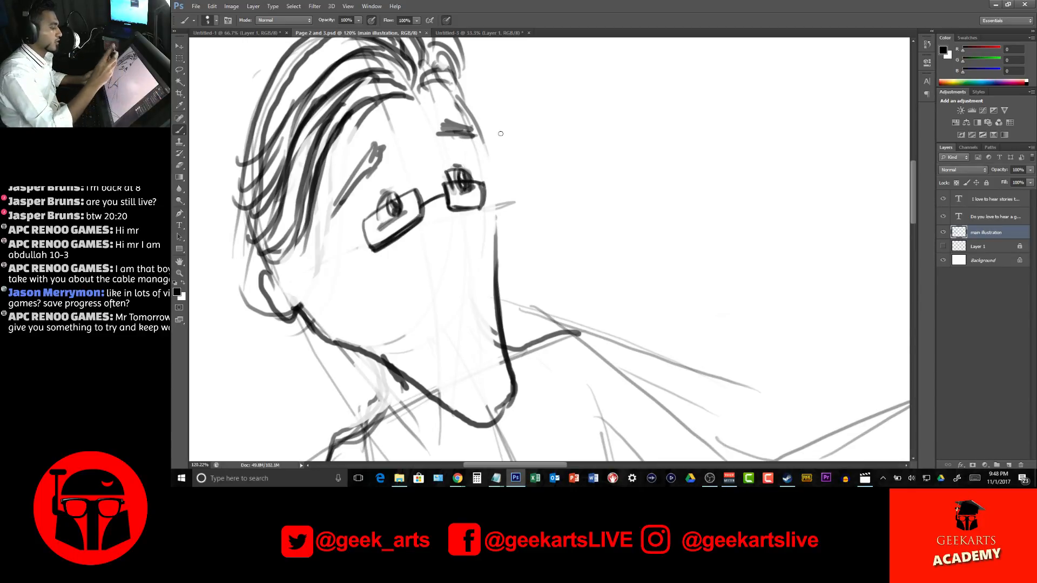
Thicken the lower edges of the glasses frames and try a temple arm running from the near lens back to the ear
drag(499, 192, 485, 207)
key(ctrl+z)
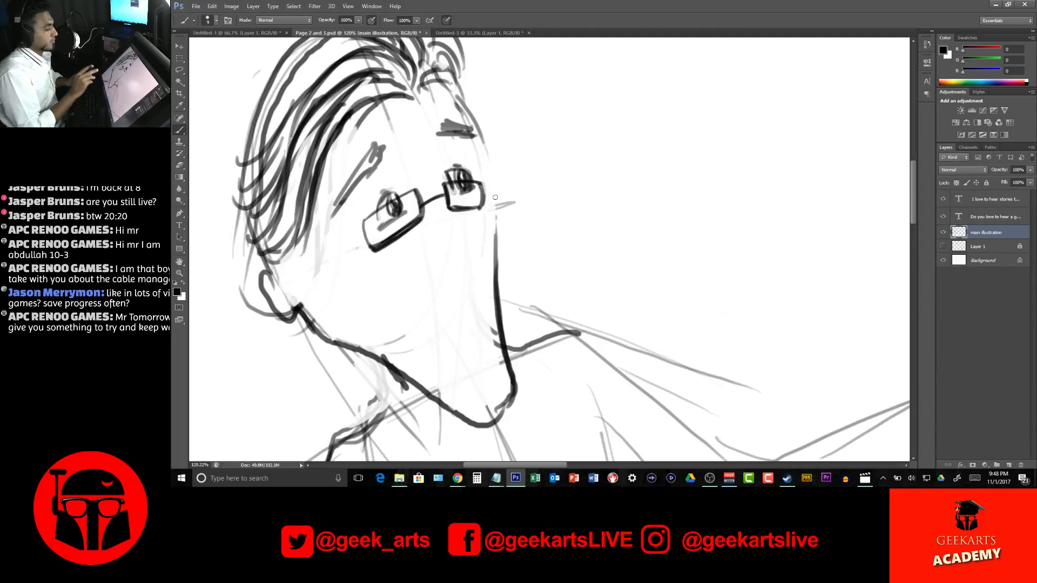
drag(457, 207, 484, 208)
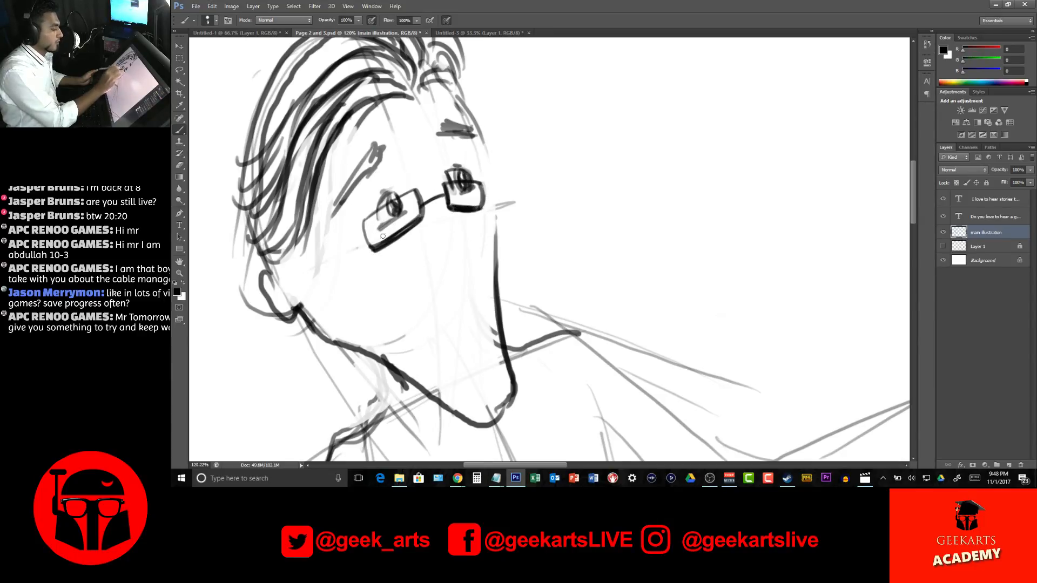
drag(368, 222, 303, 284)
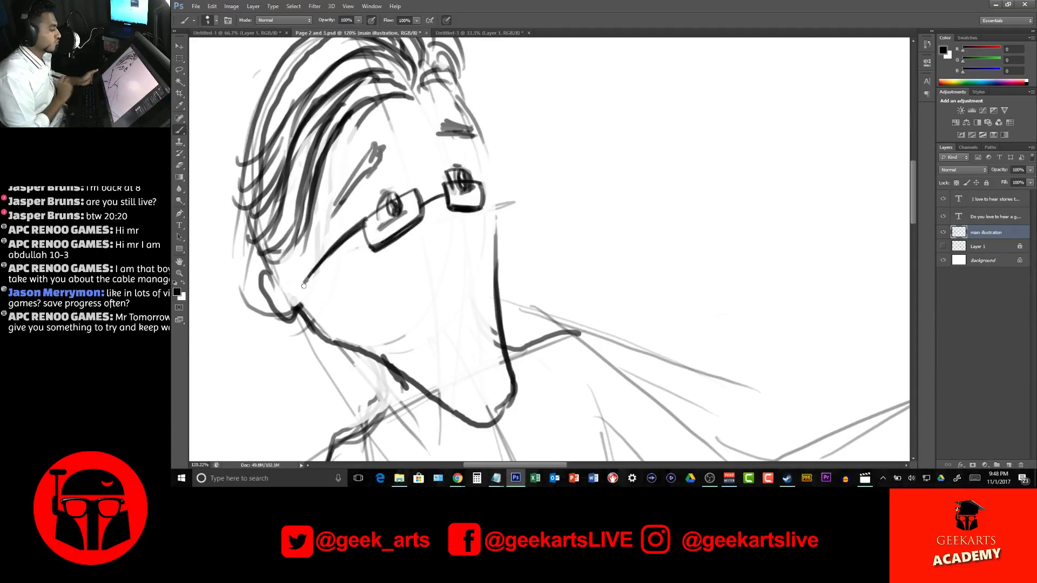
mouse_move(311, 280)
mouse_down()
mouse_move(330, 253)
mouse_move(305, 286)
mouse_move(318, 252)
mouse_move(322, 259)
mouse_move(347, 226)
mouse_move(354, 254)
mouse_move(295, 269)
mouse_move(277, 305)
mouse_move(298, 295)
mouse_move(287, 315)
mouse_up()
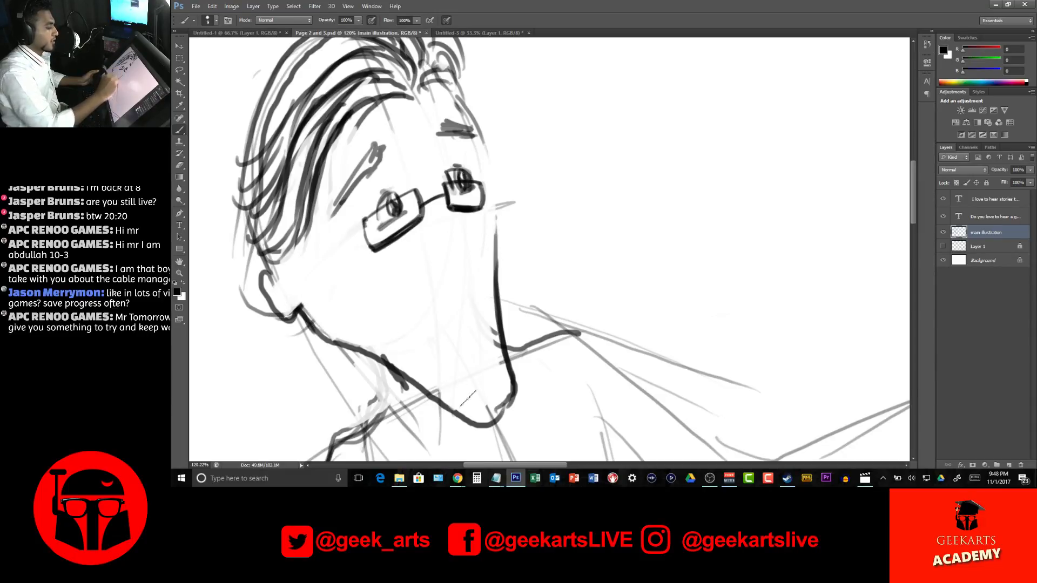
Draw the nose as a short slanted line running down from the glasses bridge
scroll(652, 344, down, 2)
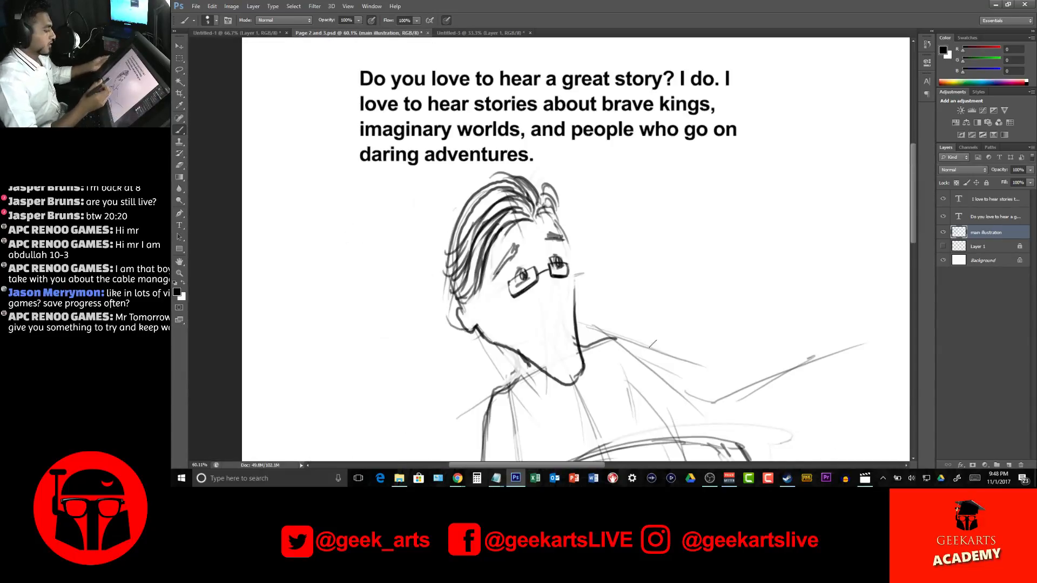
drag(577, 190, 497, 90)
scroll(514, 176, down, 10)
scroll(536, 198, up, 6)
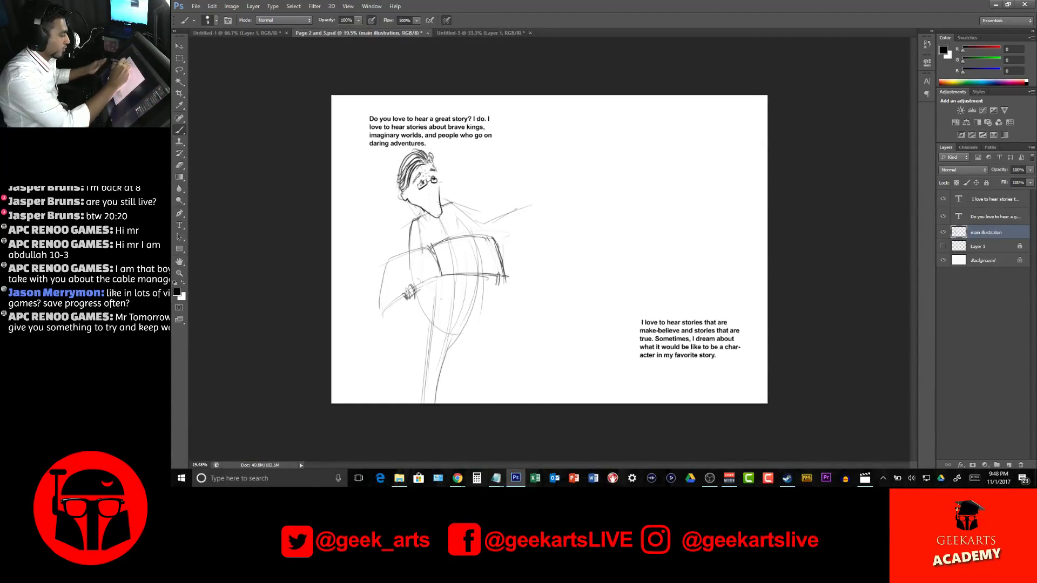
scroll(431, 183, up, 2)
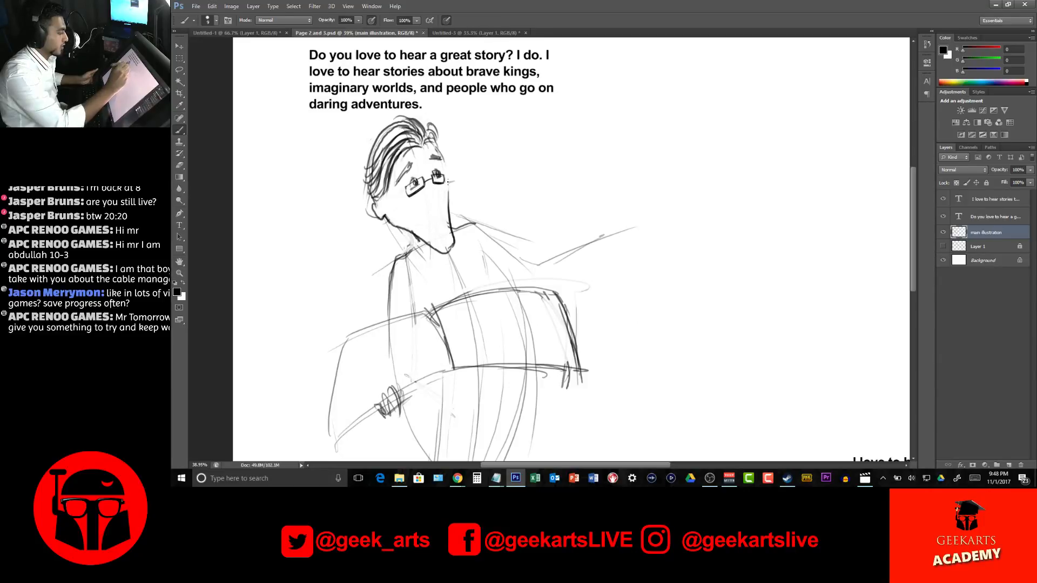
drag(435, 190, 442, 203)
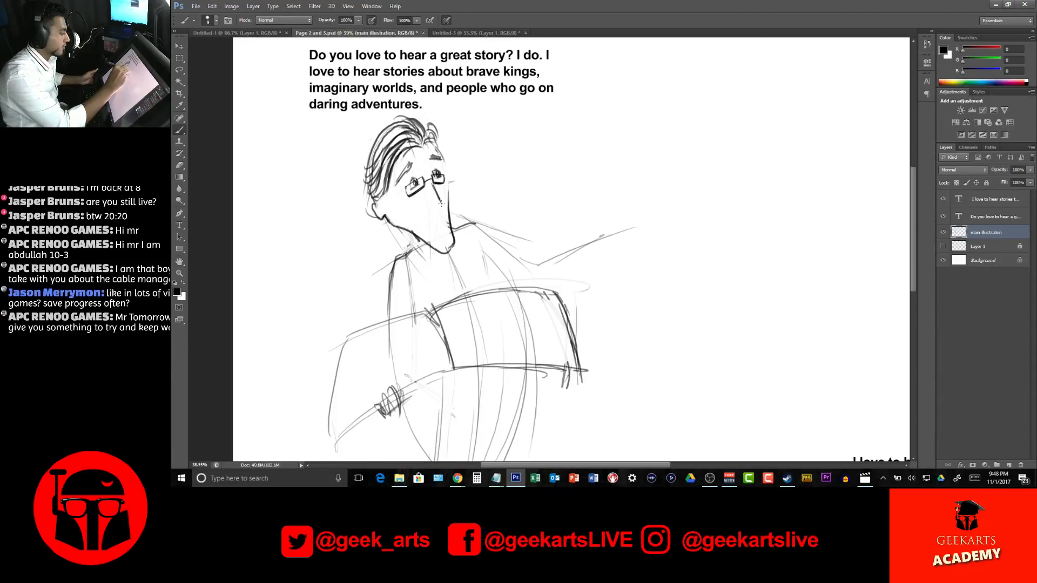
Draw a bushy, filled-in moustache under the nose, using the character in Untitled-3 as reference
click(479, 33)
click(384, 34)
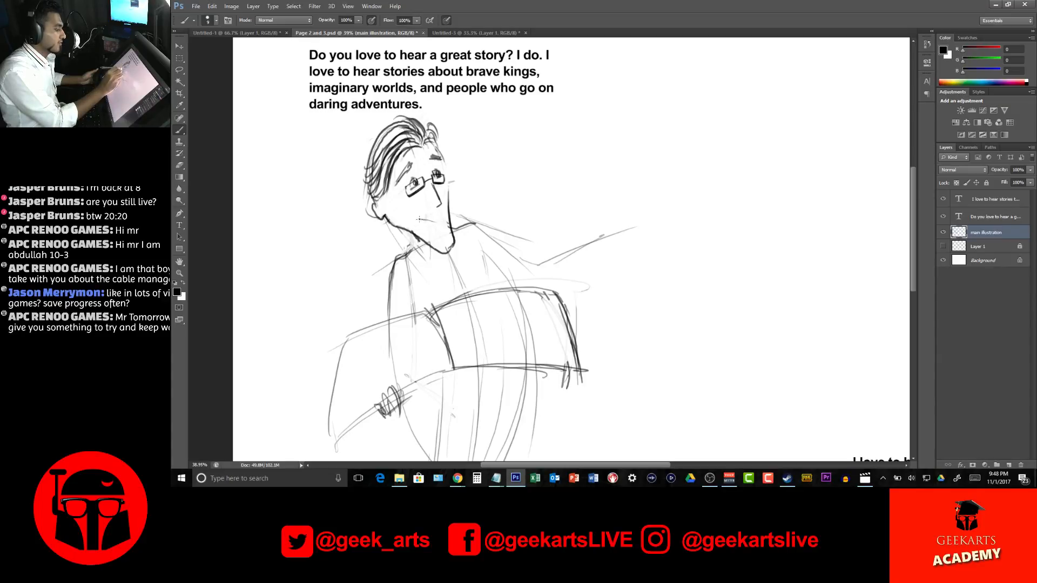
drag(444, 209, 444, 221)
drag(440, 199, 443, 218)
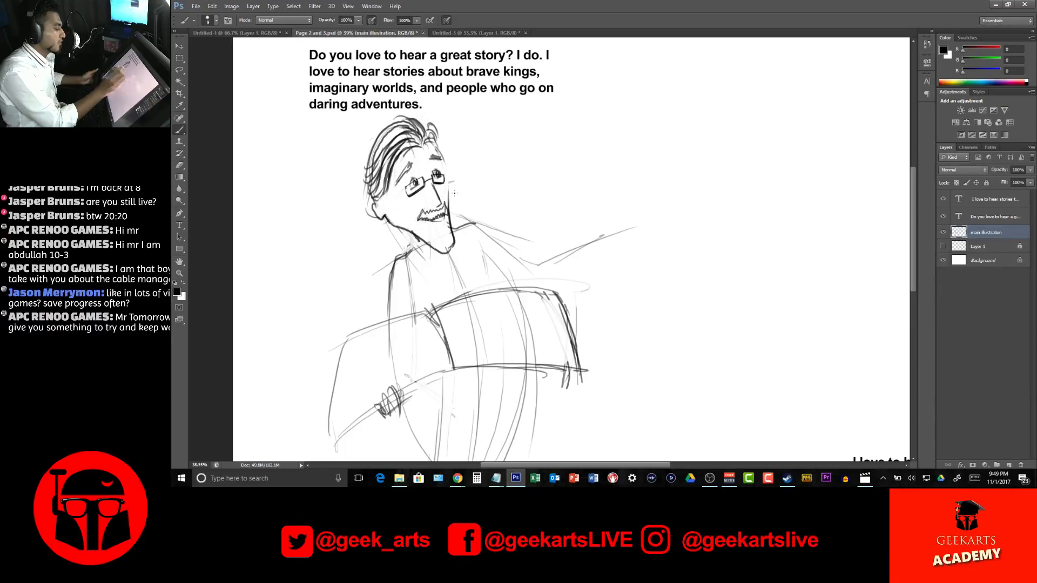
drag(426, 208, 432, 219)
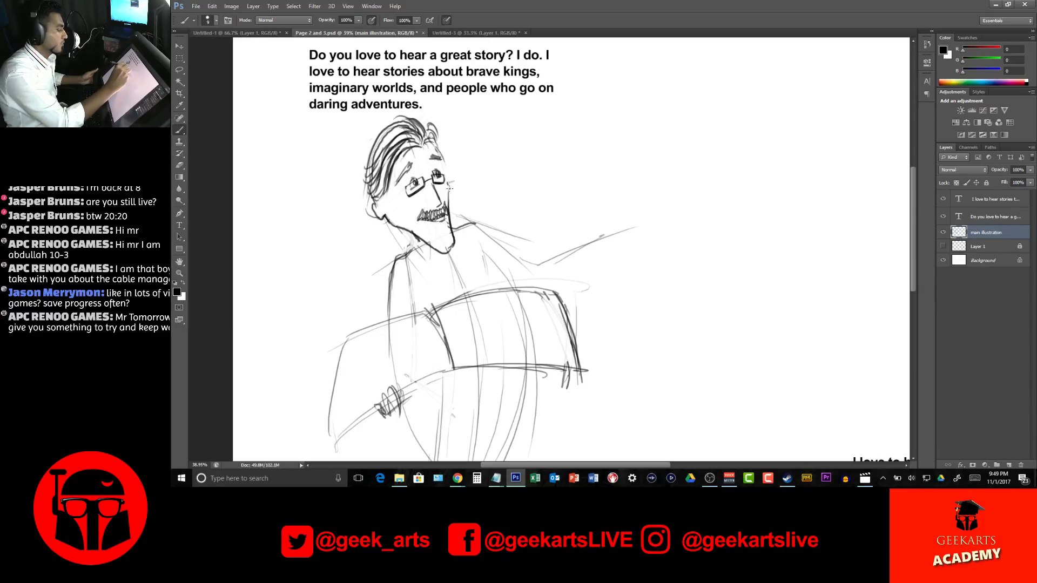
Outline the far cheek and brow of the face, and strengthen the hairline at the forehead and near the ear
drag(448, 184, 452, 225)
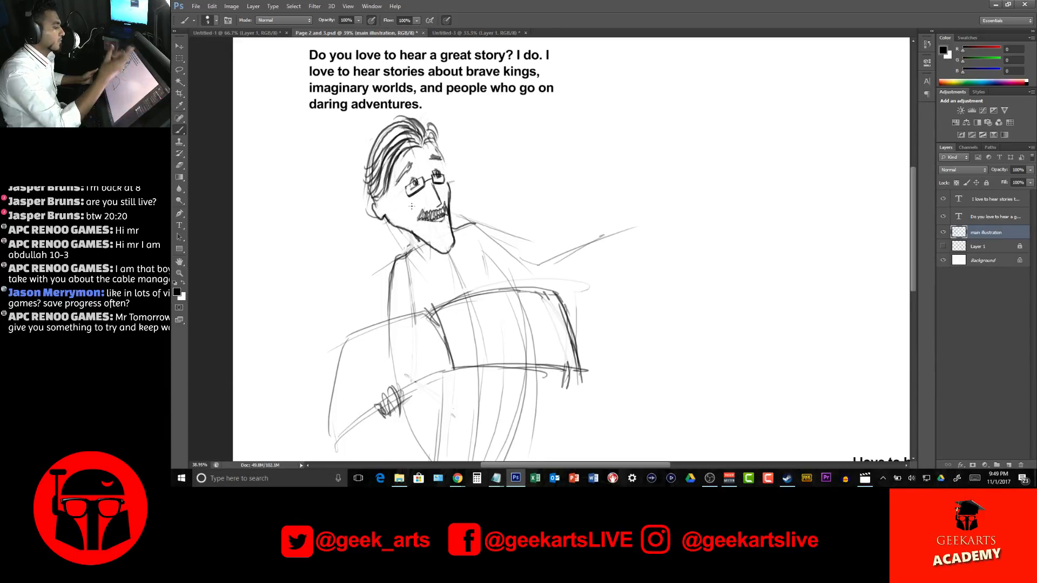
drag(449, 181, 450, 193)
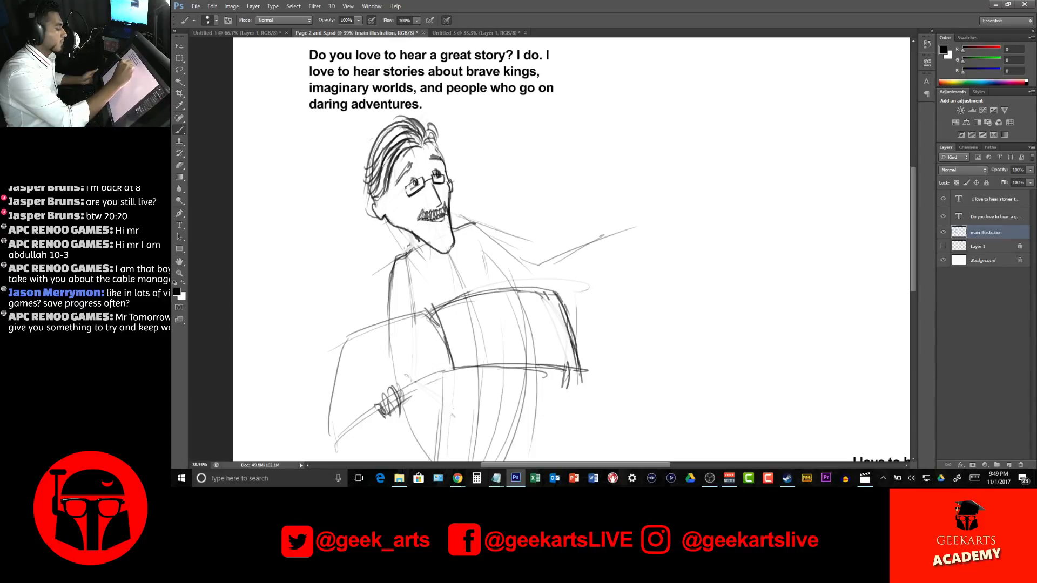
drag(433, 143, 440, 154)
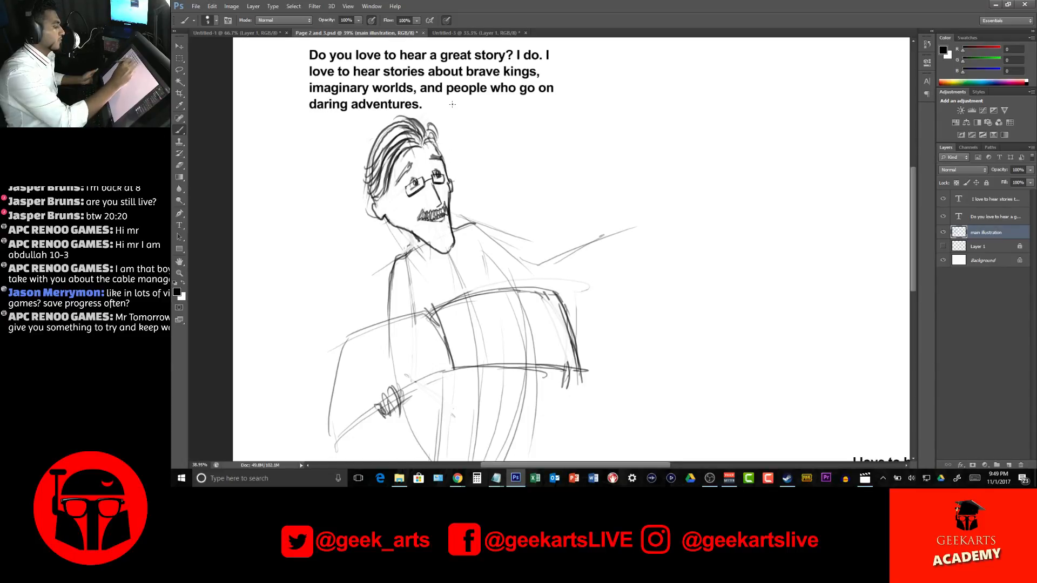
drag(371, 204, 367, 175)
Darken the neck and shoulders and draw the outstretched arm bent at the elbow, ending in a sleeve cuff
drag(600, 206, 576, 131)
mouse_move(390, 161)
mouse_down()
mouse_move(401, 183)
mouse_move(398, 173)
mouse_move(373, 183)
mouse_move(364, 207)
mouse_up()
drag(370, 189, 401, 171)
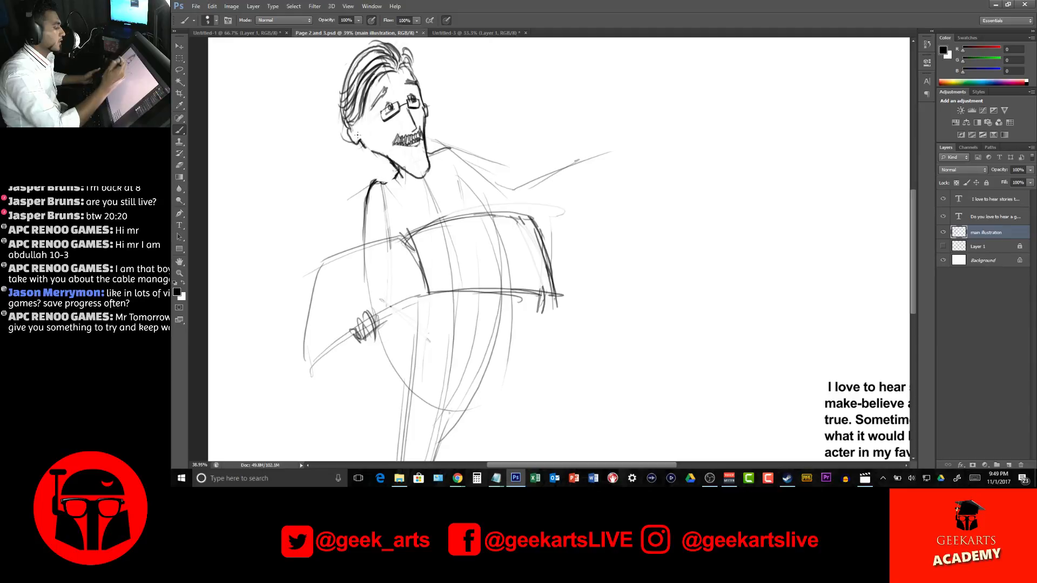
mouse_move(379, 182)
mouse_down()
mouse_move(453, 143)
mouse_move(519, 210)
mouse_move(461, 145)
mouse_move(454, 150)
mouse_move(526, 203)
mouse_move(499, 201)
mouse_move(513, 204)
mouse_move(571, 173)
mouse_up()
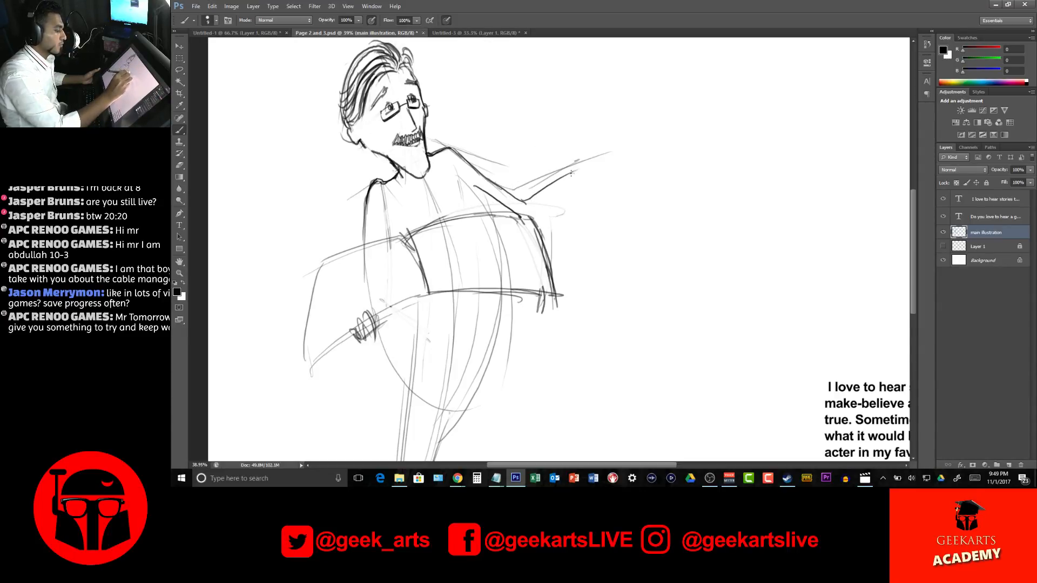
drag(521, 202, 582, 167)
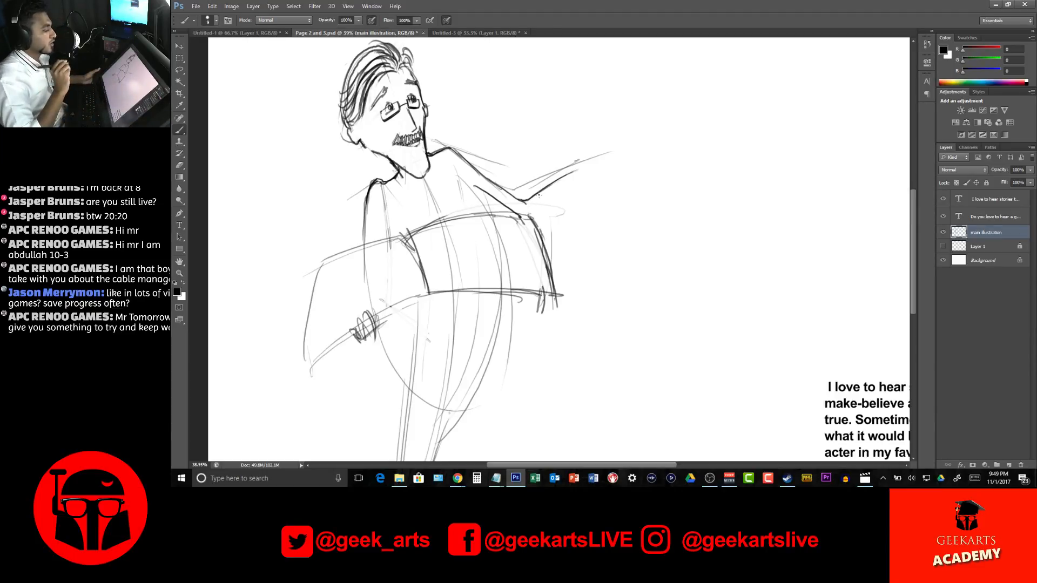
mouse_move(529, 216)
mouse_down()
mouse_move(581, 163)
mouse_move(573, 187)
mouse_up()
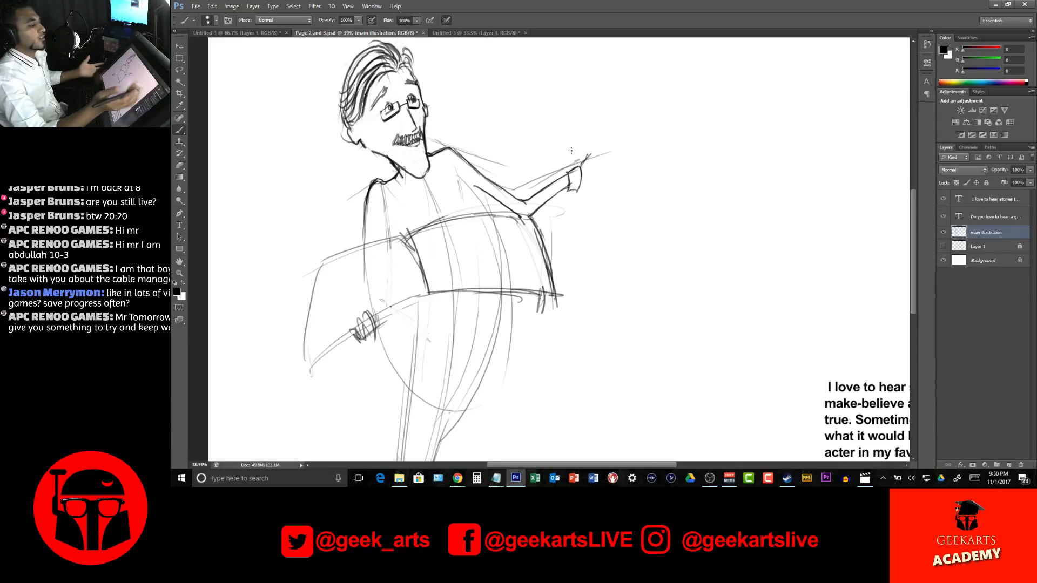
Draw the open raised hand with spread fingers and thumb beyond the cuff, and firm up the forearm's upper edge
mouse_move(582, 160)
mouse_down()
mouse_move(595, 178)
mouse_move(624, 123)
mouse_move(630, 131)
mouse_move(610, 147)
mouse_move(631, 137)
mouse_move(631, 150)
mouse_move(599, 163)
mouse_move(628, 157)
mouse_move(607, 165)
mouse_up()
drag(594, 172, 627, 157)
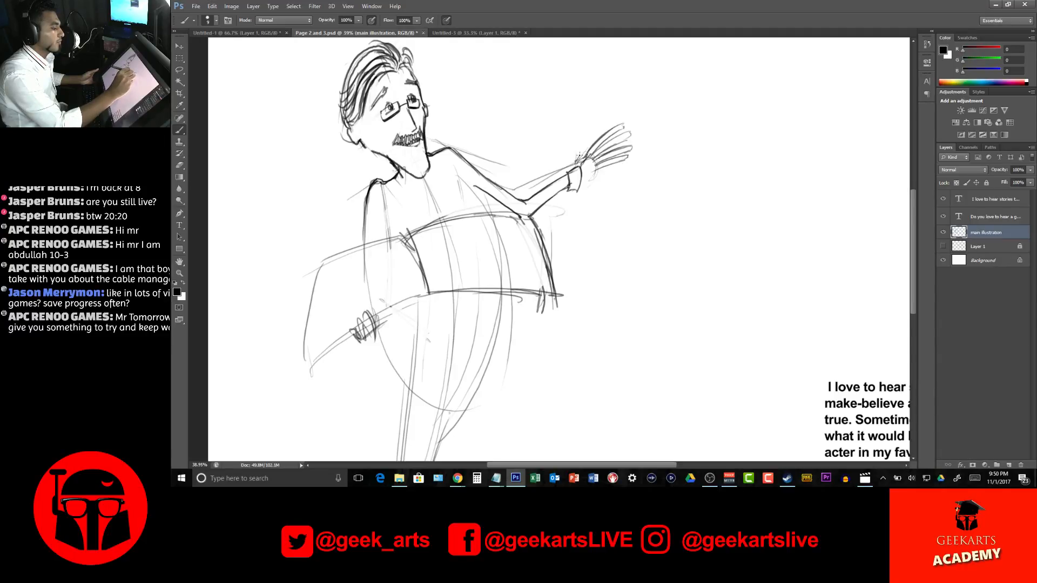
mouse_move(576, 159)
mouse_down()
mouse_move(582, 130)
mouse_move(587, 184)
mouse_up()
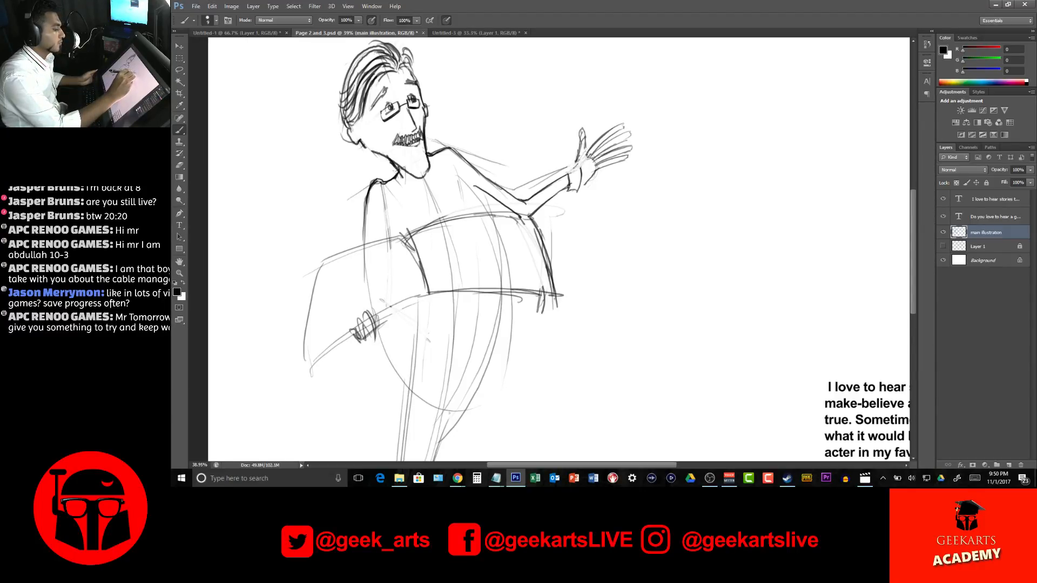
mouse_move(575, 161)
mouse_down()
mouse_move(582, 186)
mouse_move(557, 172)
mouse_move(511, 189)
mouse_up()
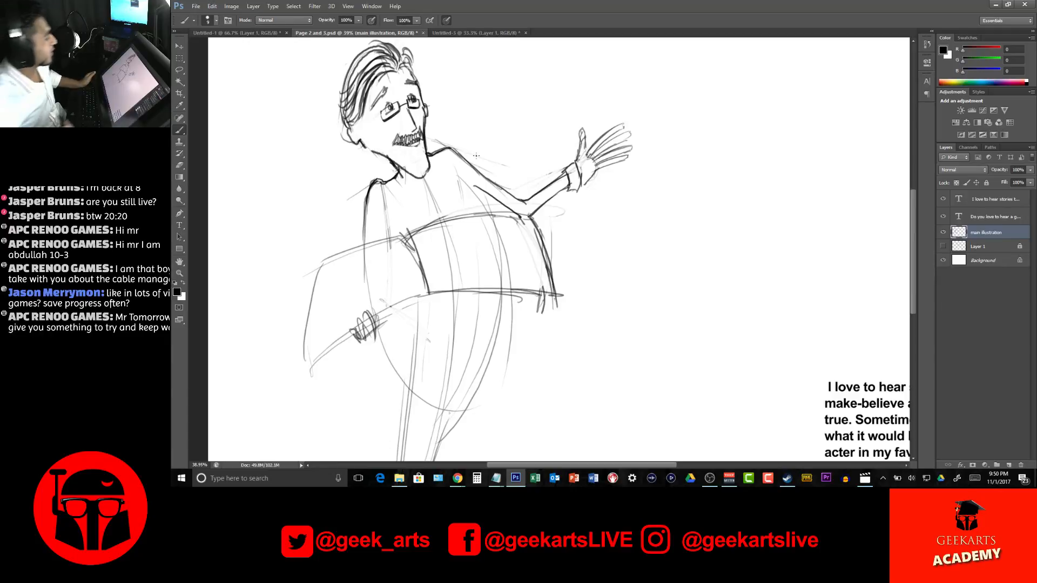
Draw the inner edge of the near sleeve and define the fingers gripping the lower edge of the book
mouse_move(599, 196)
mouse_down()
mouse_move(660, 179)
mouse_move(672, 161)
mouse_up()
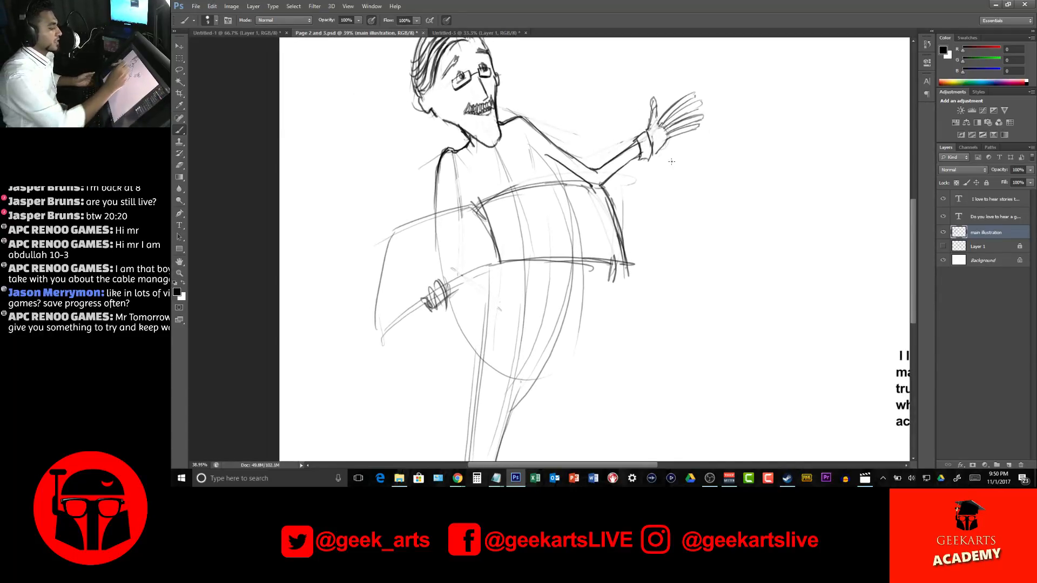
drag(453, 189, 456, 206)
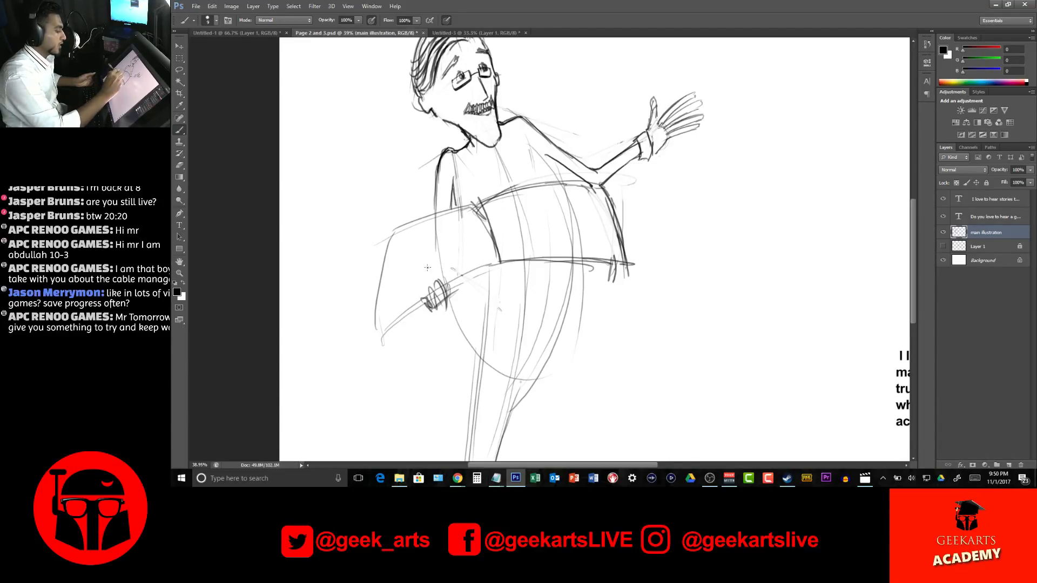
mouse_move(445, 279)
mouse_down()
mouse_move(434, 305)
mouse_move(426, 293)
mouse_move(426, 310)
mouse_move(421, 301)
mouse_move(441, 312)
mouse_move(432, 322)
mouse_up()
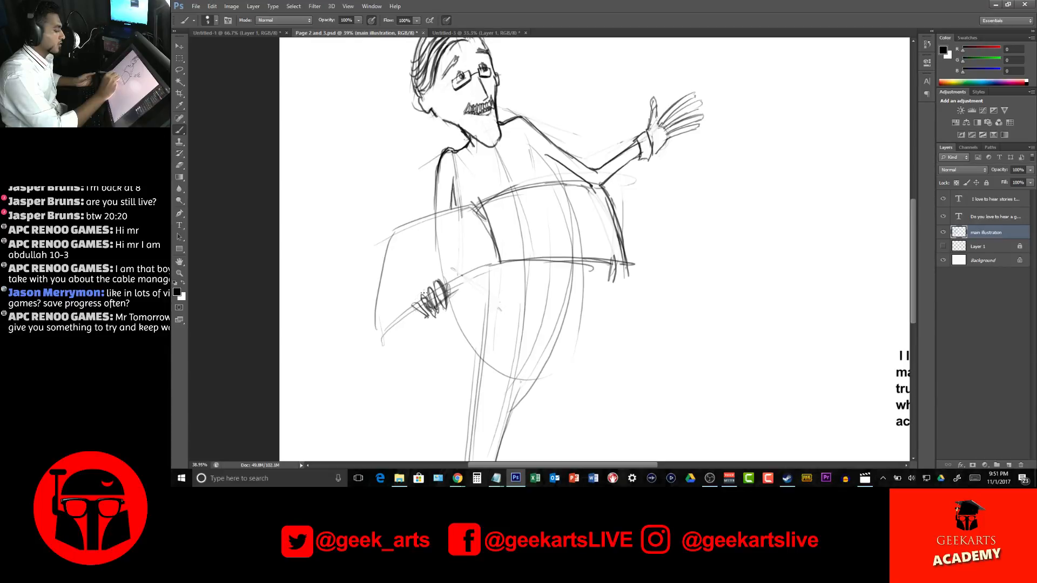
Darken the open book's outline, covering both pages' outer, upper and lower edges and the centre spine
drag(378, 345, 494, 264)
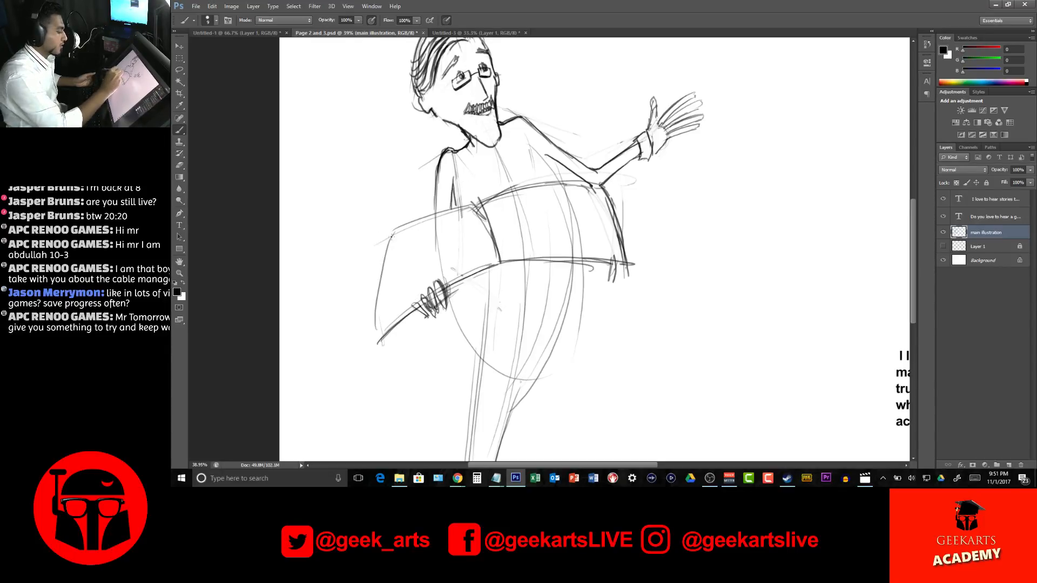
drag(398, 228, 376, 325)
drag(387, 276, 377, 341)
mouse_move(394, 232)
mouse_down()
mouse_move(467, 206)
mouse_move(451, 212)
mouse_move(496, 253)
mouse_up()
drag(478, 207, 497, 258)
drag(471, 209, 590, 182)
drag(503, 265, 627, 264)
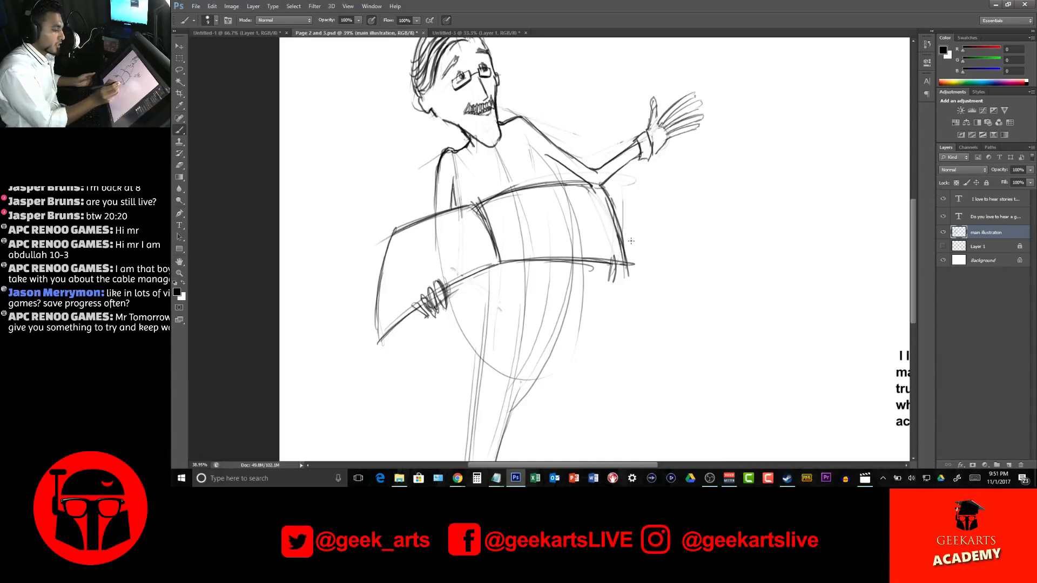
drag(597, 187, 626, 261)
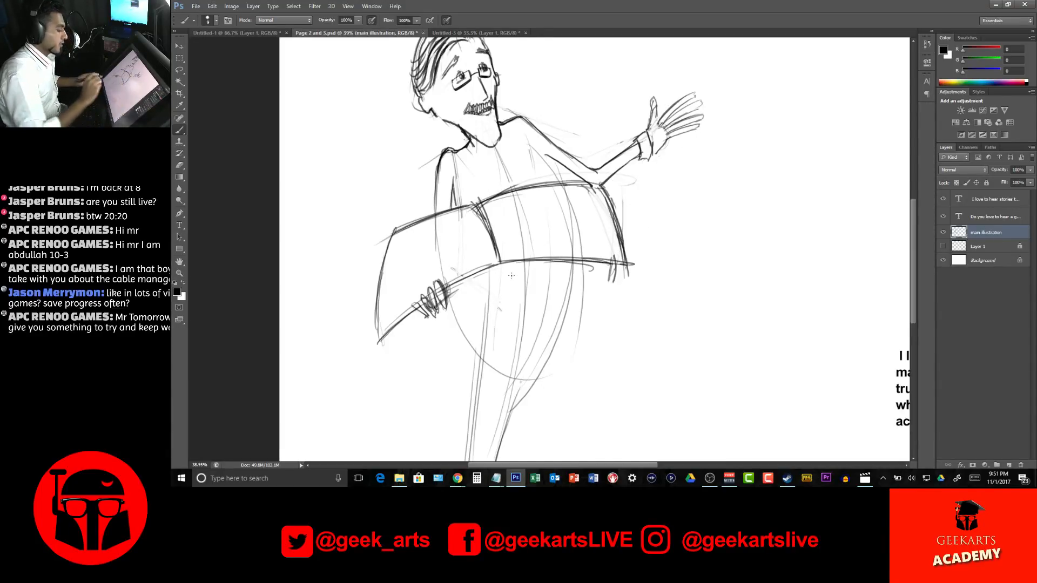
Resize the Eraser and clear the construction lines inside the book, across the chest and around the book's far edge
key(e)
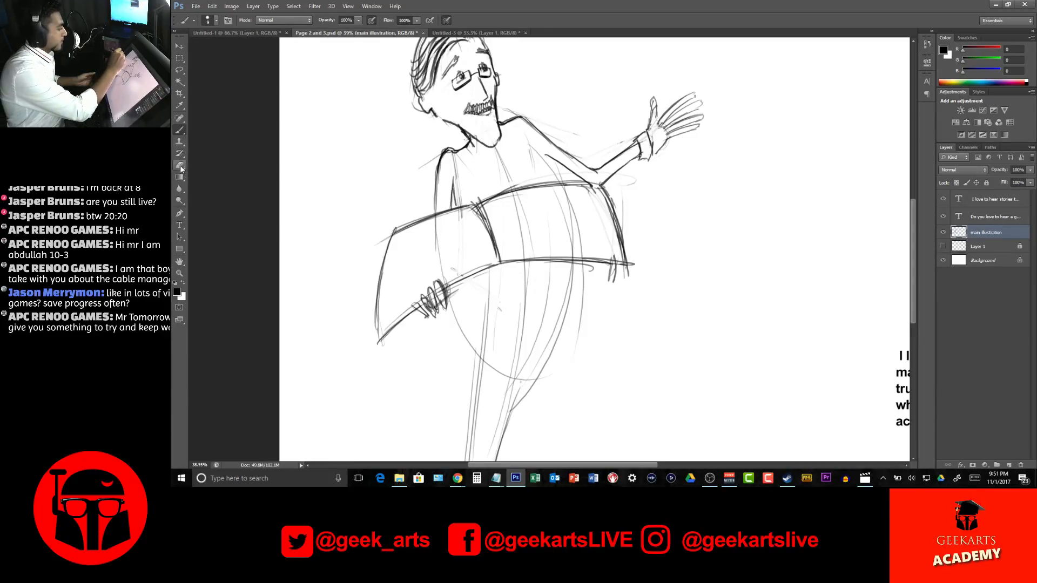
right_click(540, 175)
drag(569, 201, 573, 199)
click(714, 192)
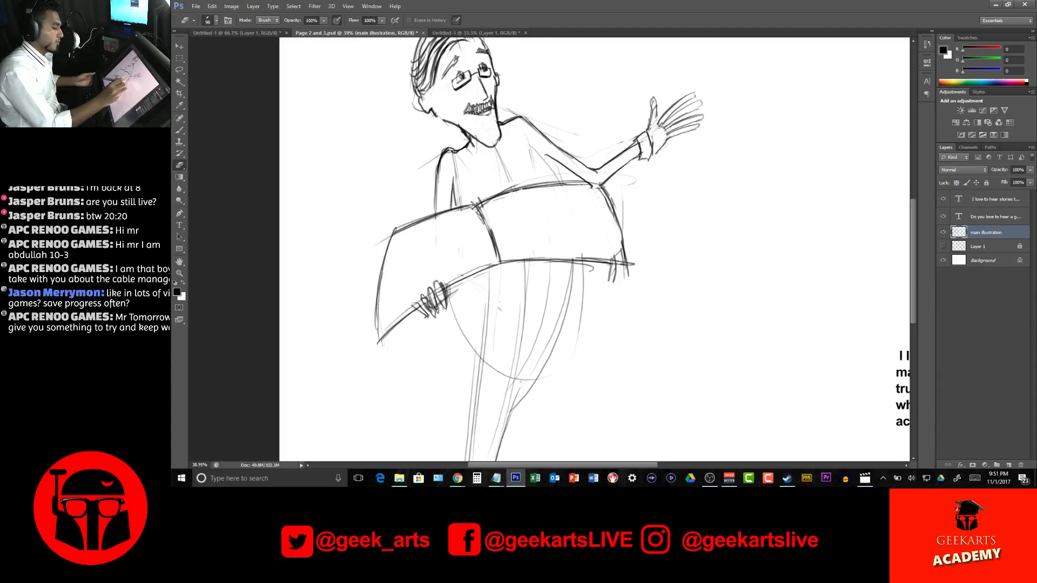
mouse_move(615, 273)
mouse_down()
mouse_move(620, 281)
mouse_move(585, 269)
mouse_up()
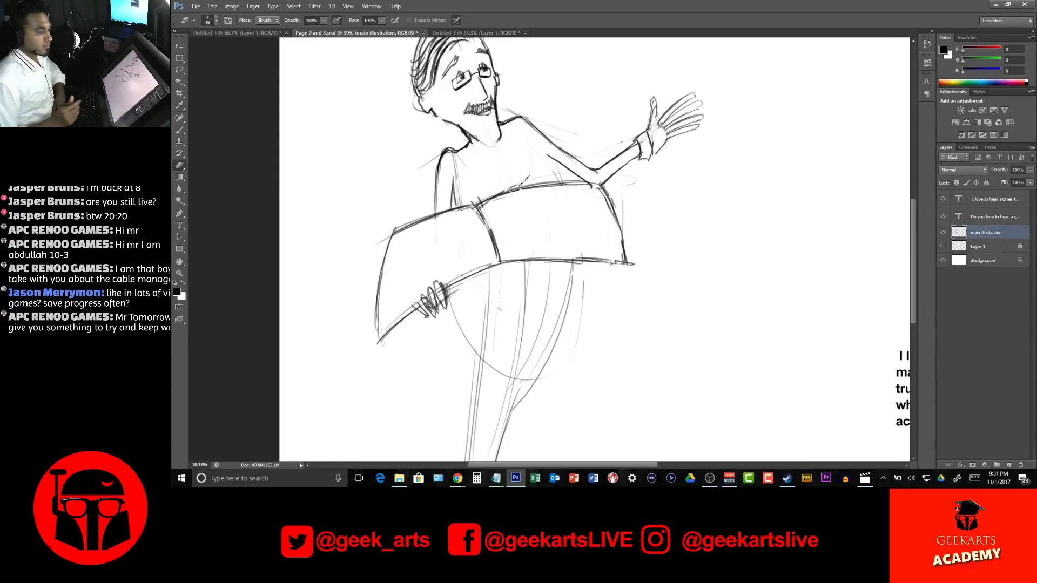
drag(610, 193, 628, 275)
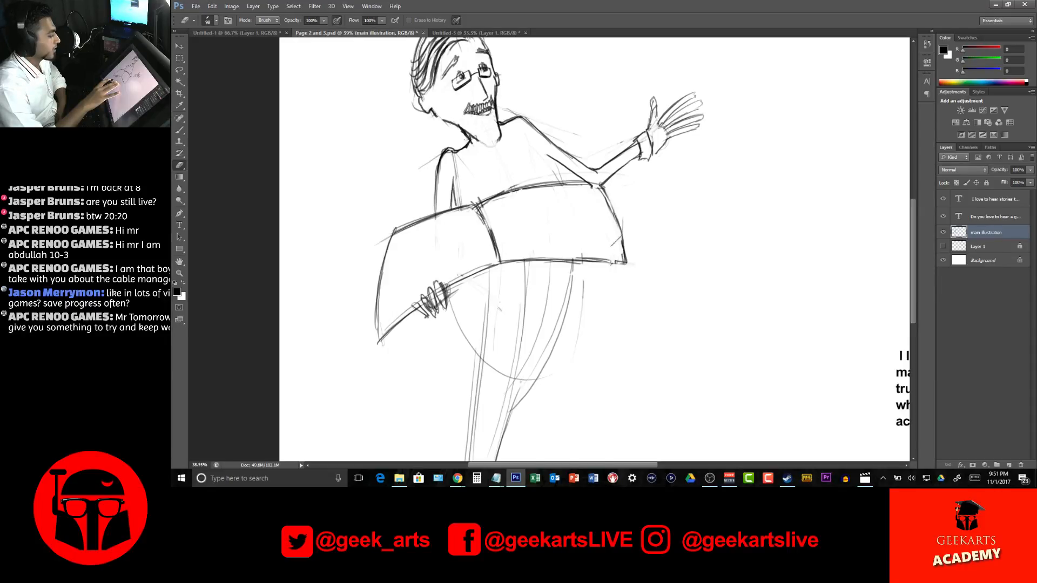
Lasso the gripping fingers, move them to the lower end of the book's spine, rotate them to fit, and deselect
key(l)
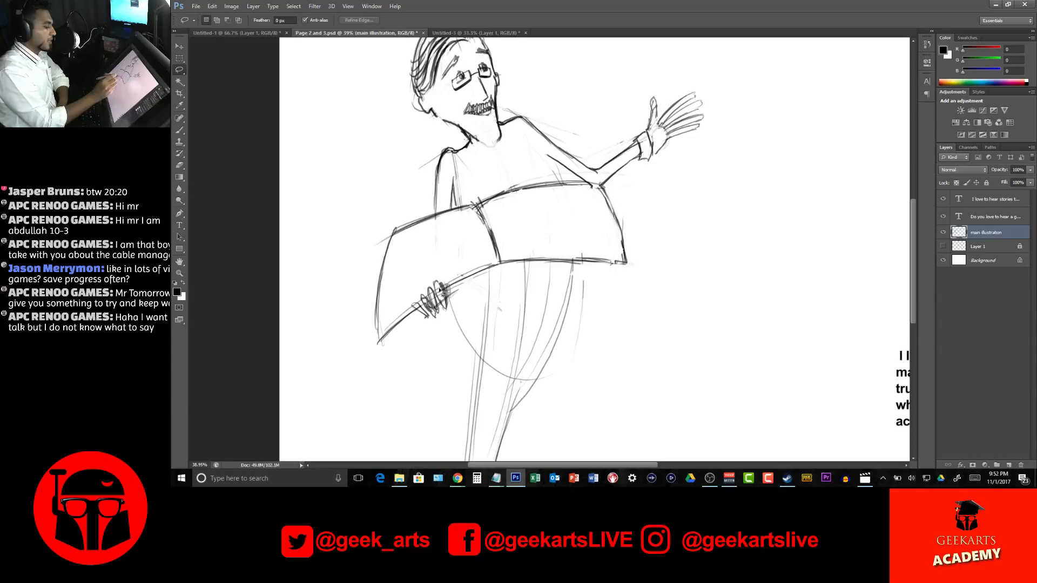
drag(455, 285, 459, 312)
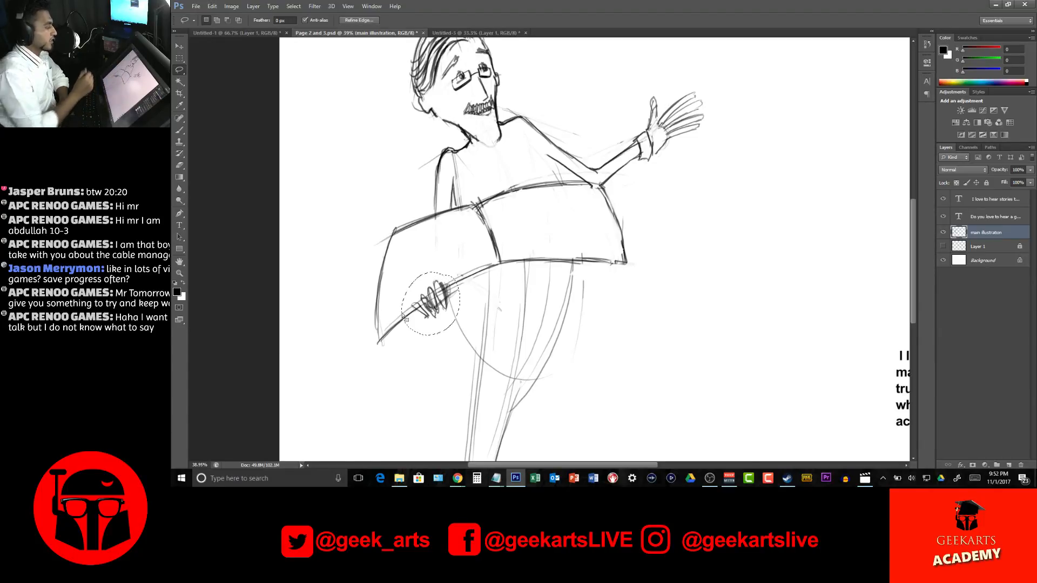
key(v)
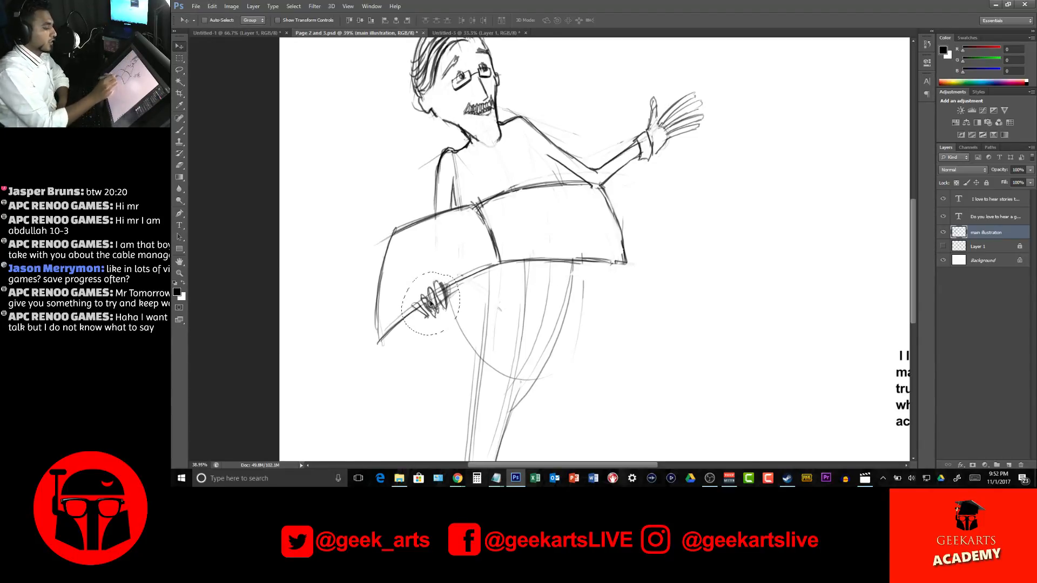
mouse_move(451, 291)
mouse_down()
mouse_move(511, 260)
mouse_move(543, 270)
mouse_move(509, 266)
mouse_up()
key(ctrl+t)
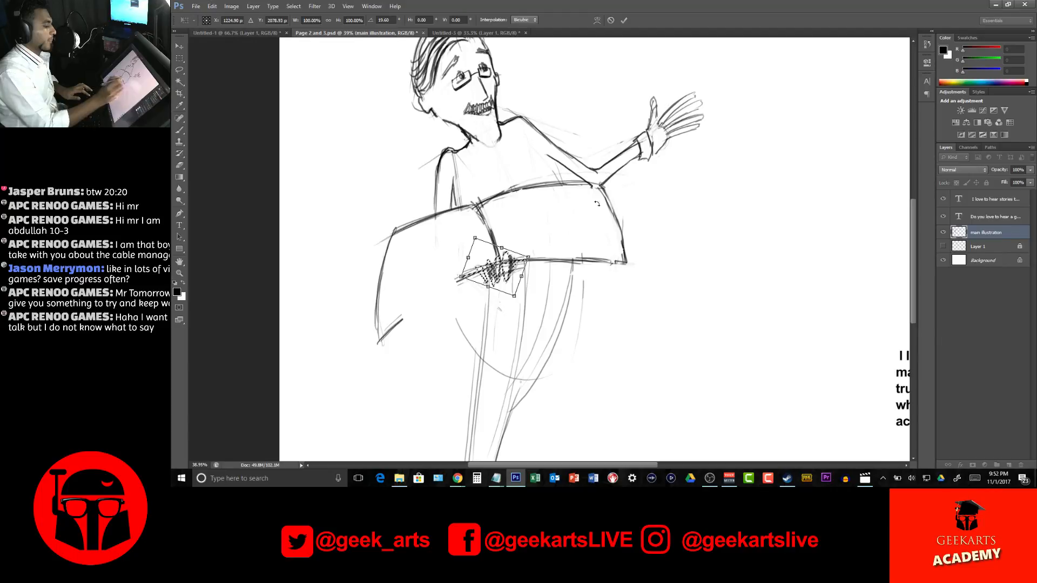
key(Return)
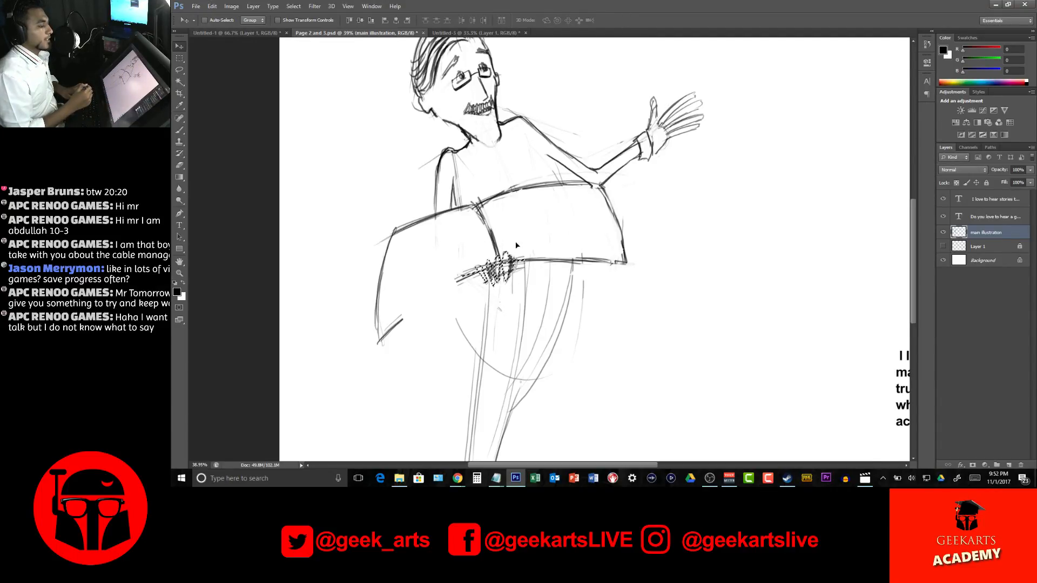
key(ctrl+d)
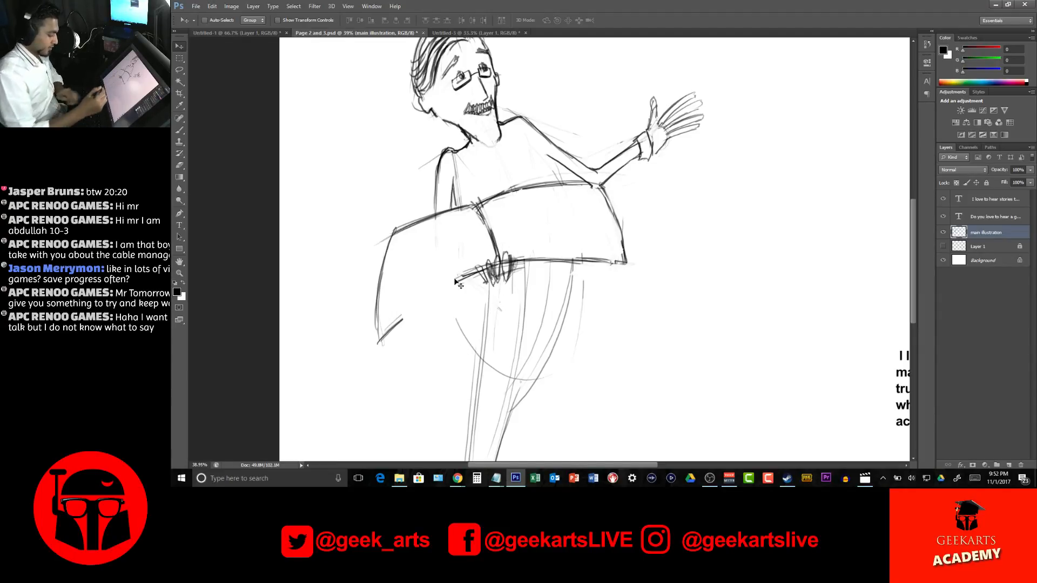
Redraw the near page's missing lower edge with curved strokes from the fingers to the outer corner
key(b)
mouse_move(485, 271)
mouse_down()
mouse_move(405, 315)
mouse_move(385, 336)
mouse_move(483, 280)
mouse_move(462, 281)
mouse_move(396, 336)
mouse_up()
drag(432, 299, 390, 347)
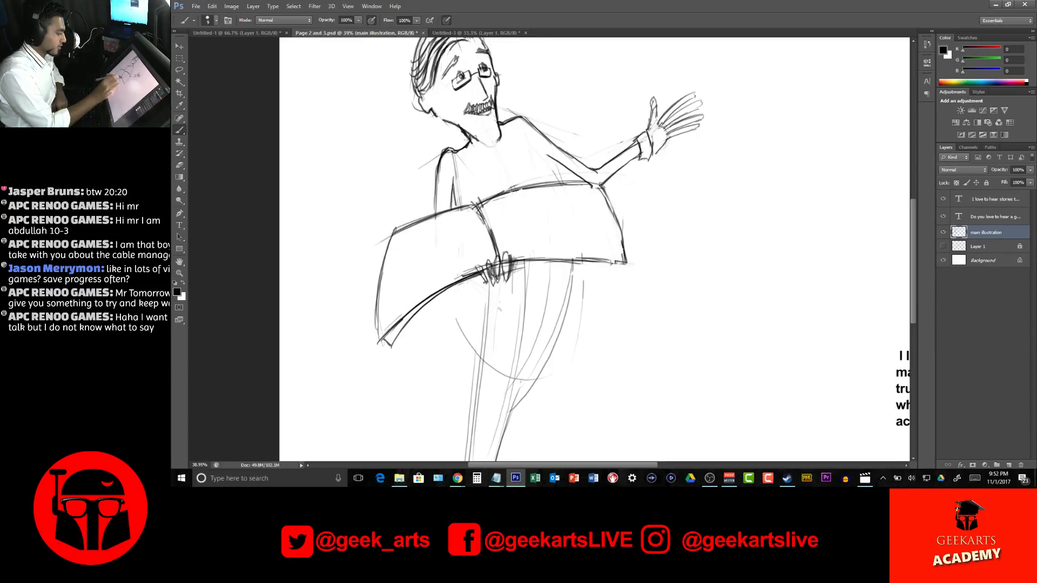
drag(476, 271, 365, 344)
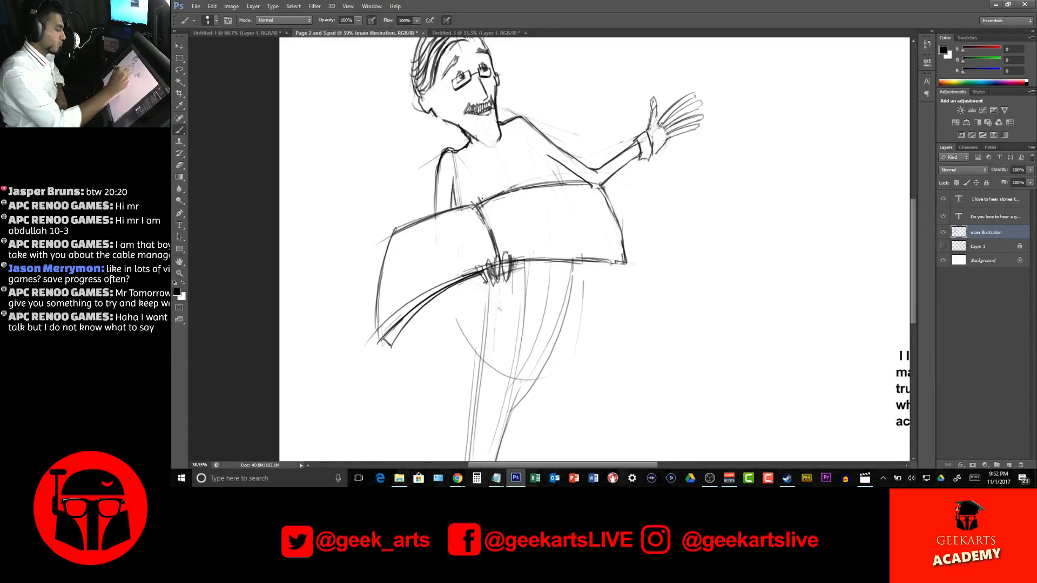
Curve the upper edges of both pages, reinforce the near page's outer edge, and add layered page lines beneath it
mouse_move(465, 205)
mouse_down()
mouse_move(398, 225)
mouse_move(570, 180)
mouse_up()
drag(491, 229, 473, 210)
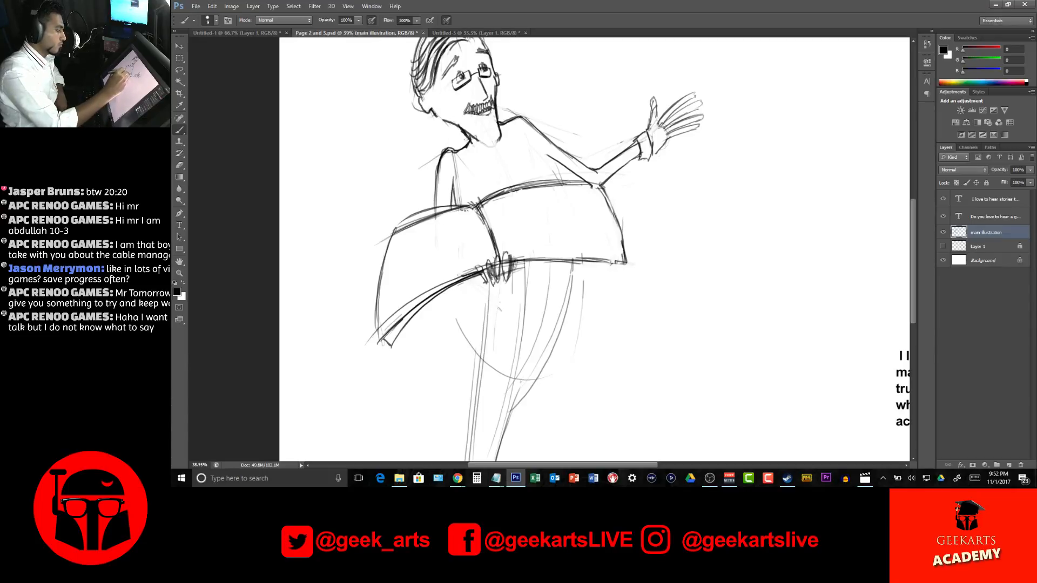
drag(397, 224, 373, 343)
drag(425, 292, 372, 346)
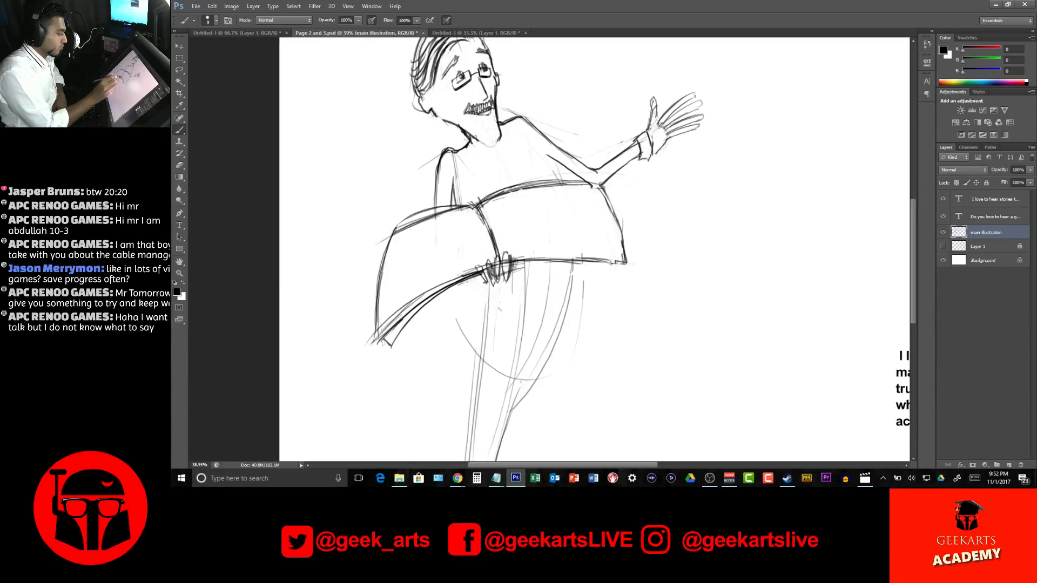
drag(480, 277, 424, 313)
mouse_move(484, 273)
mouse_down()
mouse_move(437, 300)
mouse_move(447, 293)
mouse_move(393, 343)
mouse_up()
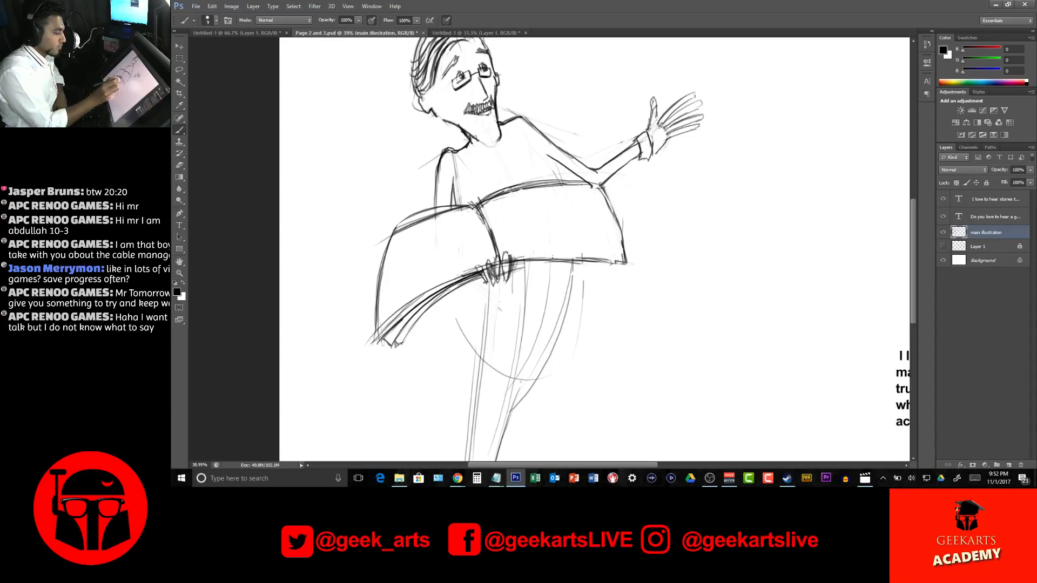
Add layered page lines along the far page's lower edge and darken its outer edge
drag(514, 263, 612, 260)
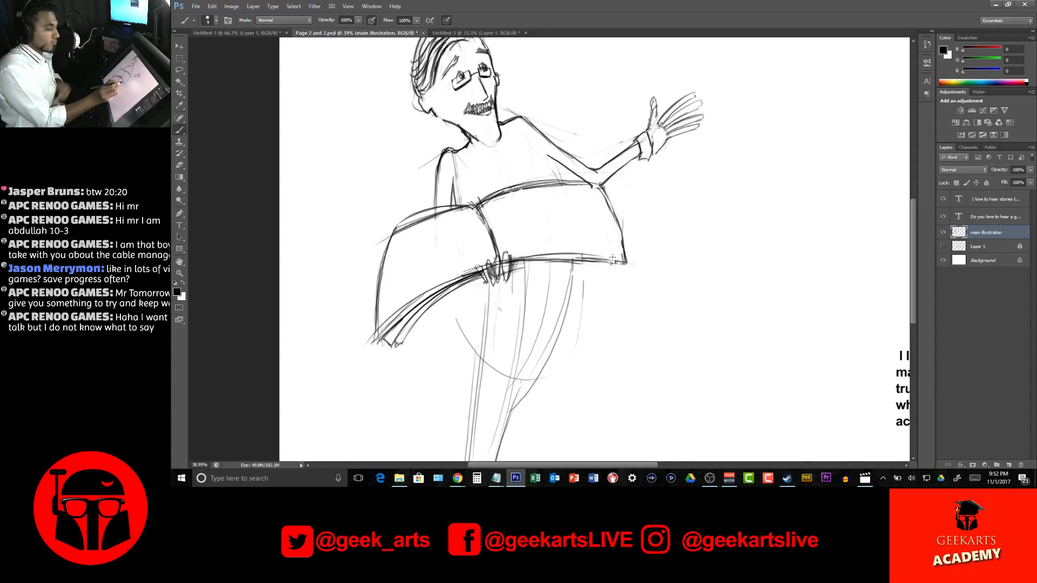
mouse_move(520, 265)
mouse_down()
mouse_move(615, 264)
mouse_move(508, 264)
mouse_move(615, 271)
mouse_up()
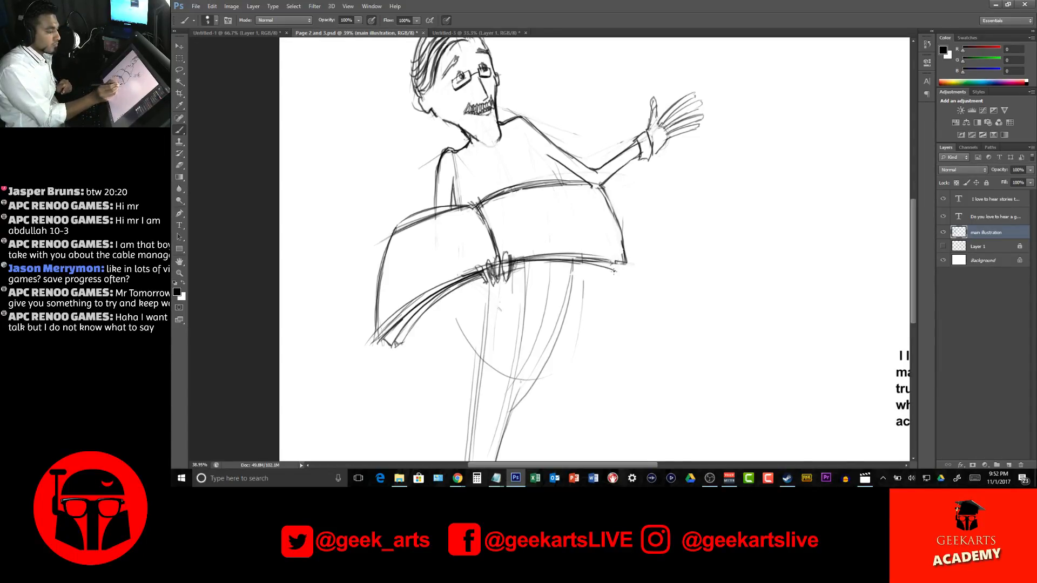
mouse_move(527, 259)
mouse_down()
mouse_move(616, 278)
mouse_move(545, 255)
mouse_move(621, 263)
mouse_up()
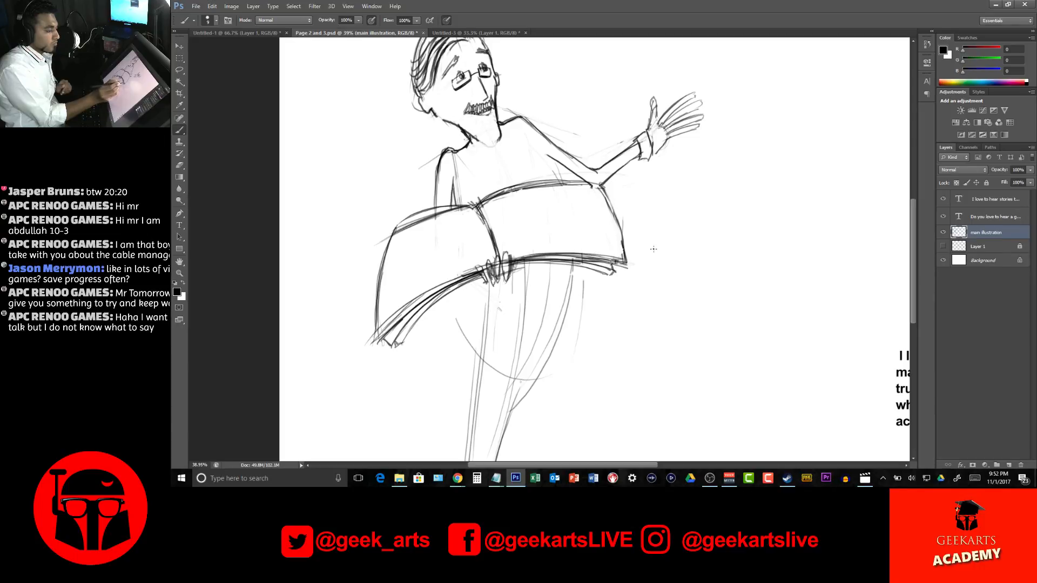
drag(590, 186, 625, 261)
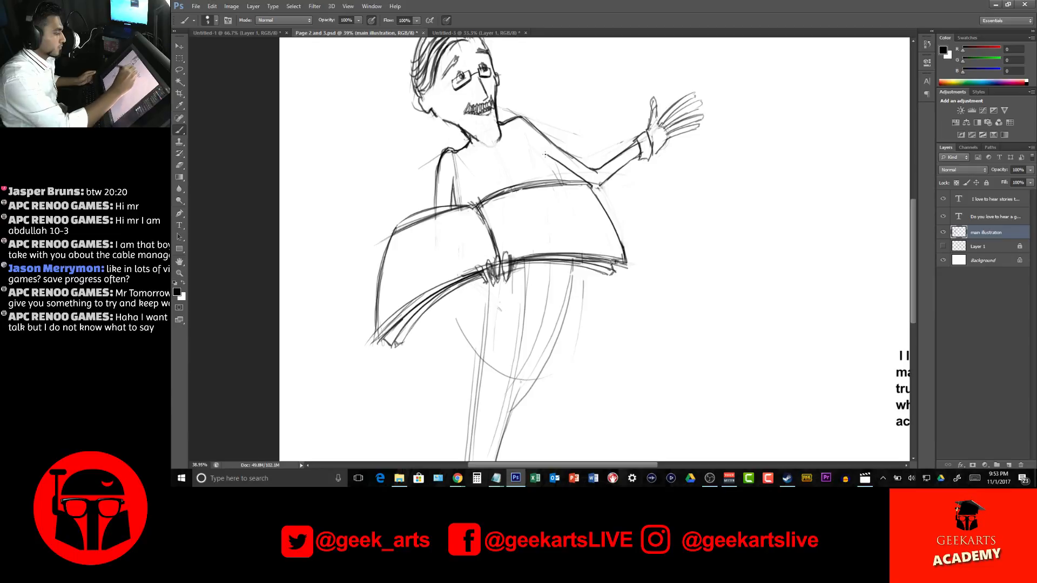
Firm up the torso and belly sides around the book and the near sleeve, and clear the near page's old straight upper edge
mouse_move(579, 264)
mouse_down()
mouse_move(558, 337)
mouse_move(571, 329)
mouse_move(536, 377)
mouse_up()
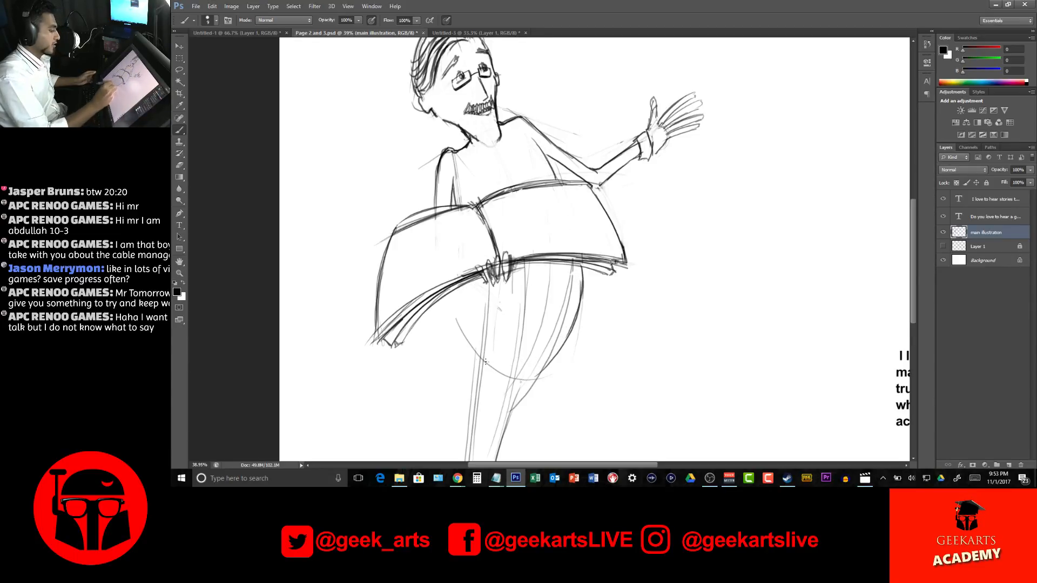
mouse_move(463, 281)
mouse_down()
mouse_move(467, 320)
mouse_move(467, 305)
mouse_up()
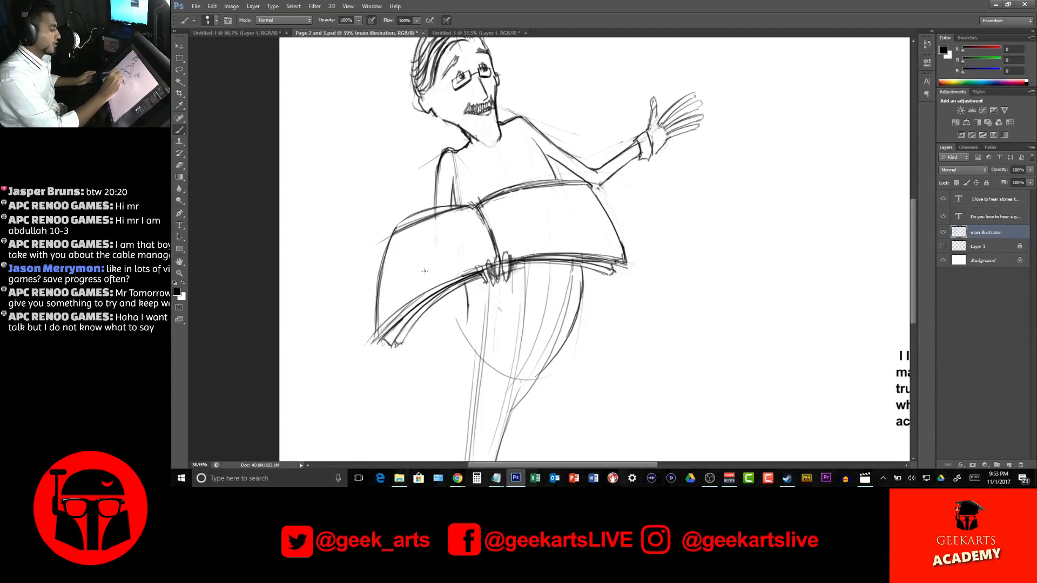
mouse_move(454, 183)
mouse_down()
mouse_move(456, 208)
mouse_move(440, 211)
mouse_up()
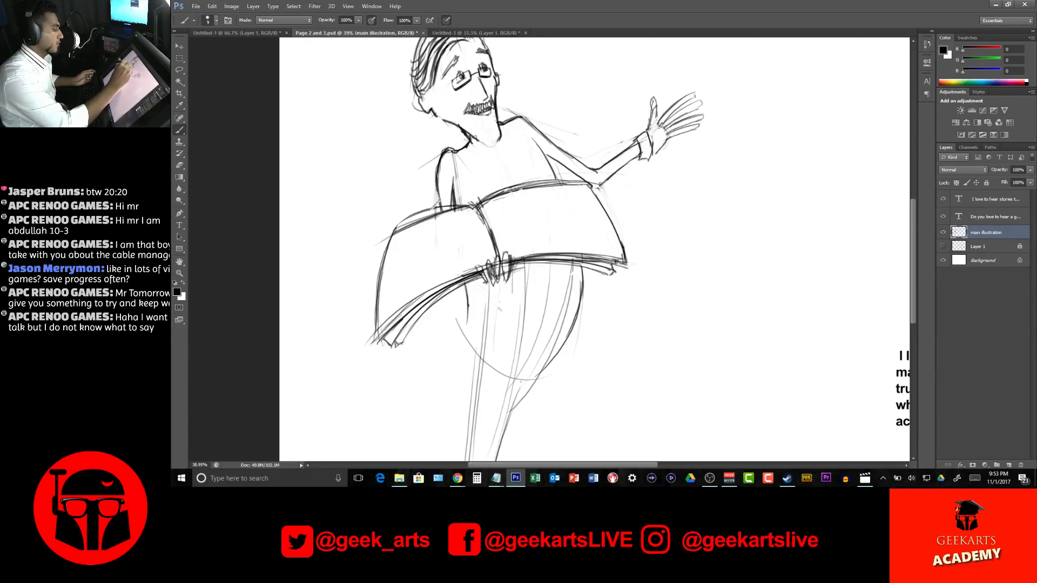
drag(428, 225, 418, 236)
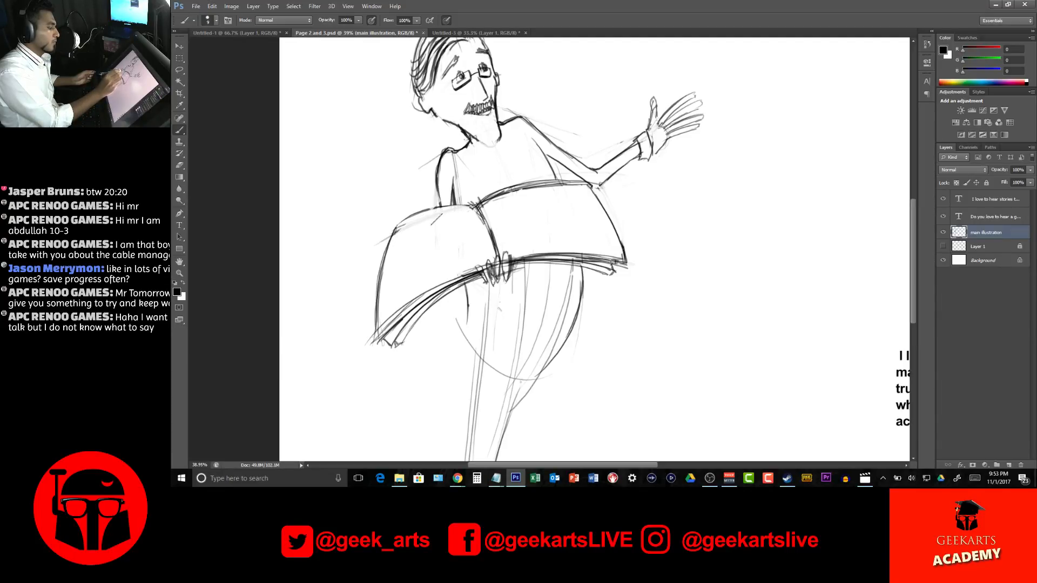
Draw the curved underside of the belly and the near leg's outer contour down from the hip
drag(691, 226, 635, 137)
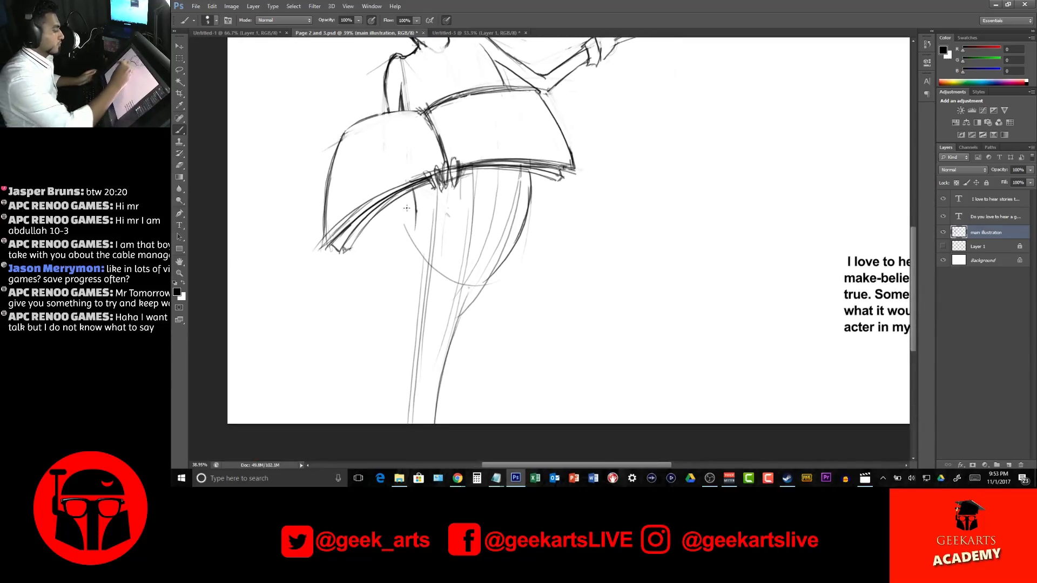
mouse_move(414, 215)
mouse_down()
mouse_move(454, 280)
mouse_move(489, 269)
mouse_up()
drag(414, 218, 411, 285)
drag(413, 213, 409, 300)
drag(411, 250, 412, 403)
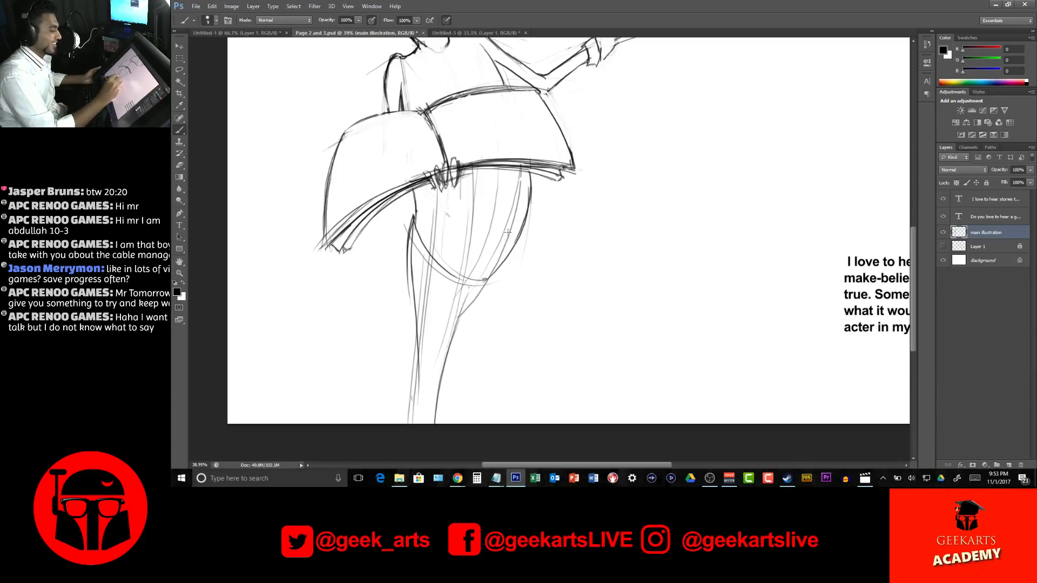
Draw the far leg's outer contour from the belly down to the page's bottom edge
drag(499, 270, 457, 326)
drag(594, 219, 570, 262)
mouse_move(459, 323)
mouse_down()
mouse_move(409, 416)
mouse_move(404, 459)
mouse_up()
drag(455, 326, 411, 451)
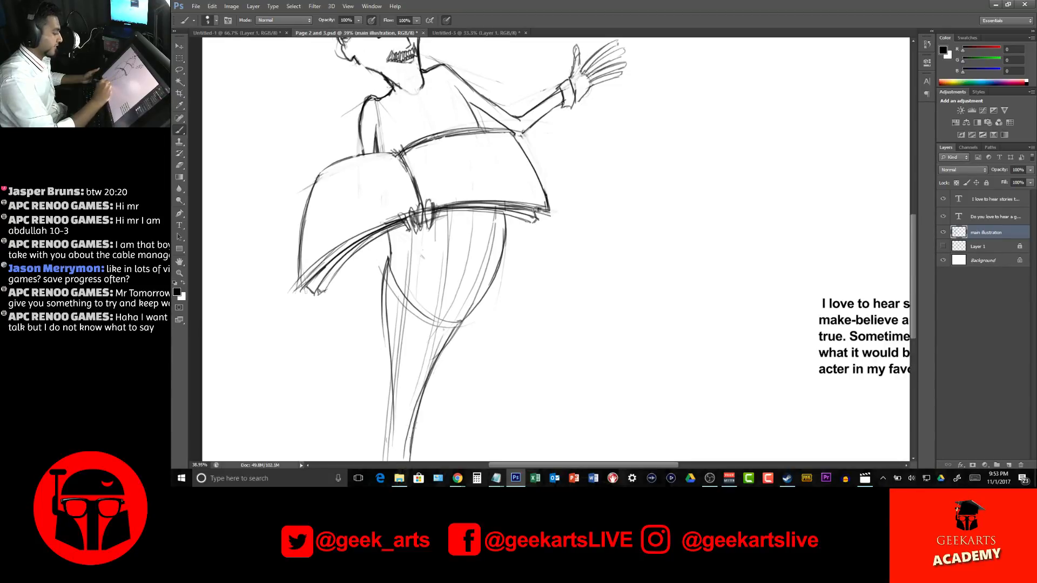
Define the inner edges separating the two legs and strengthen the near leg's contour down to the page's bottom edge
drag(424, 351, 403, 456)
drag(422, 362, 399, 451)
drag(432, 343, 393, 460)
drag(409, 384, 398, 461)
drag(427, 351, 412, 379)
drag(383, 314, 394, 415)
drag(393, 378, 383, 462)
drag(497, 311, 500, 262)
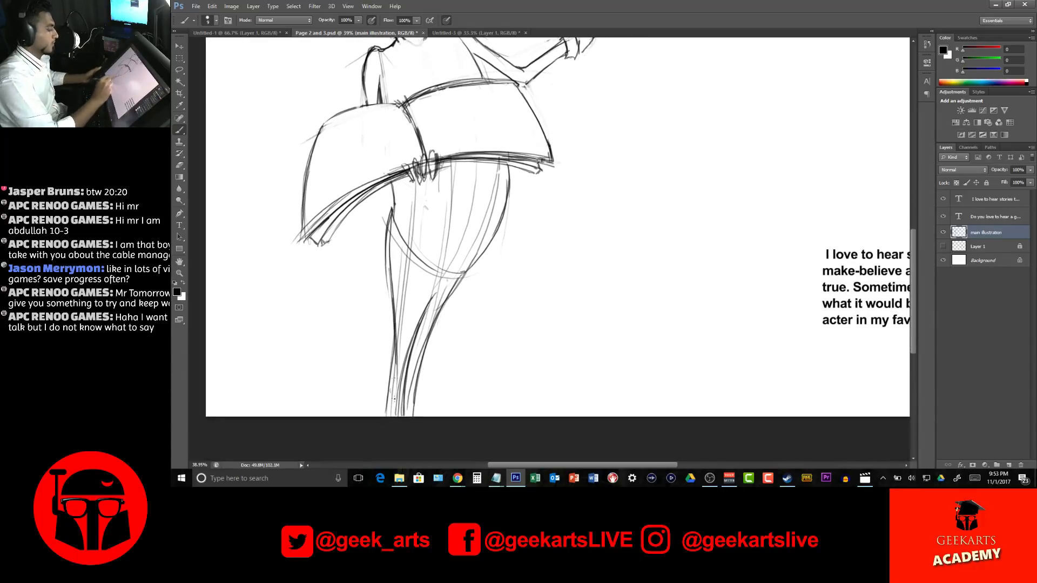
drag(389, 363, 385, 416)
drag(387, 364, 384, 416)
Darken the belly's outer curve and draw the suspender straps over the chest, continuing the far strap below the book
drag(598, 170, 652, 255)
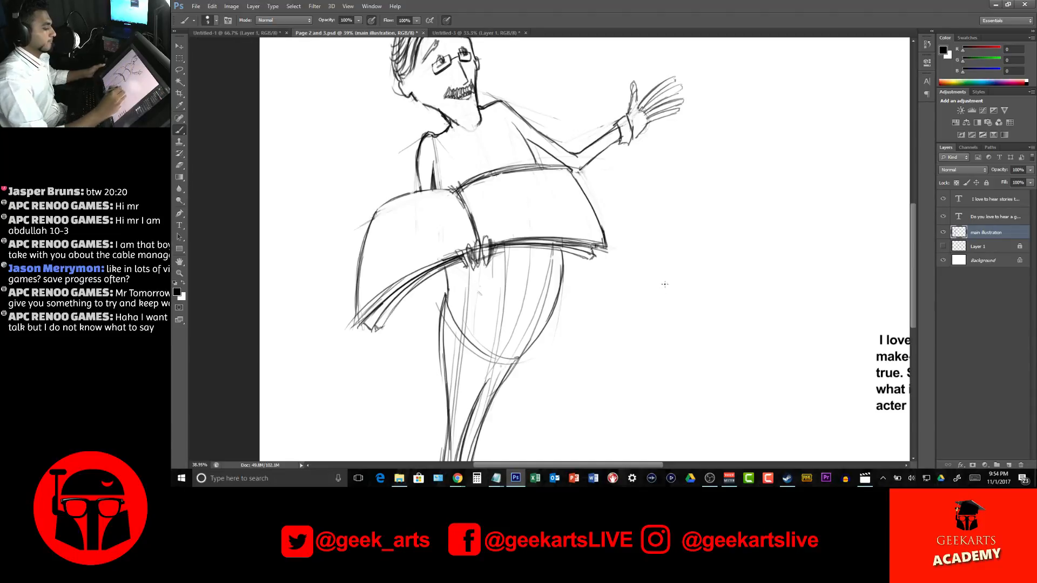
mouse_move(562, 248)
mouse_down()
mouse_move(563, 280)
mouse_move(542, 321)
mouse_move(551, 322)
mouse_move(523, 353)
mouse_up()
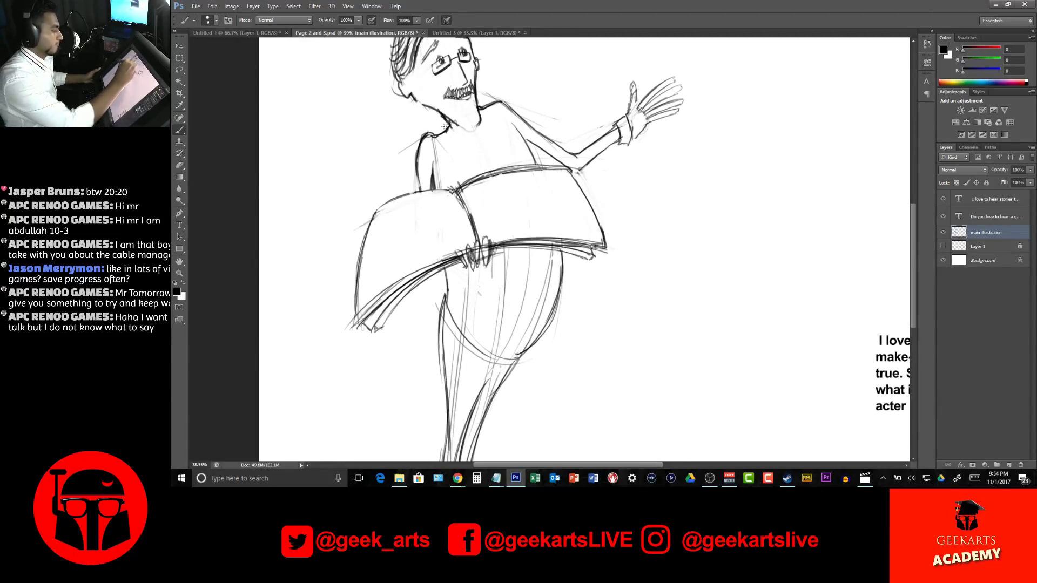
mouse_move(441, 136)
mouse_down()
mouse_move(457, 185)
mouse_move(444, 131)
mouse_move(462, 163)
mouse_up()
drag(489, 103, 516, 169)
drag(493, 104, 520, 168)
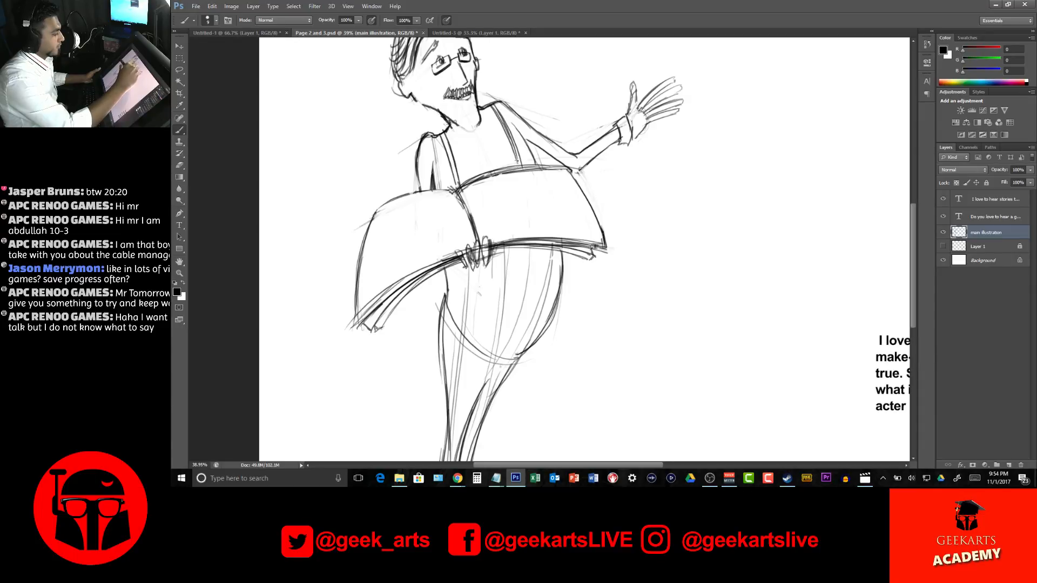
drag(495, 105, 550, 288)
mouse_move(549, 244)
mouse_down()
mouse_move(542, 339)
mouse_move(548, 298)
mouse_move(525, 362)
mouse_move(550, 252)
mouse_move(545, 314)
mouse_move(544, 255)
mouse_move(529, 353)
mouse_up()
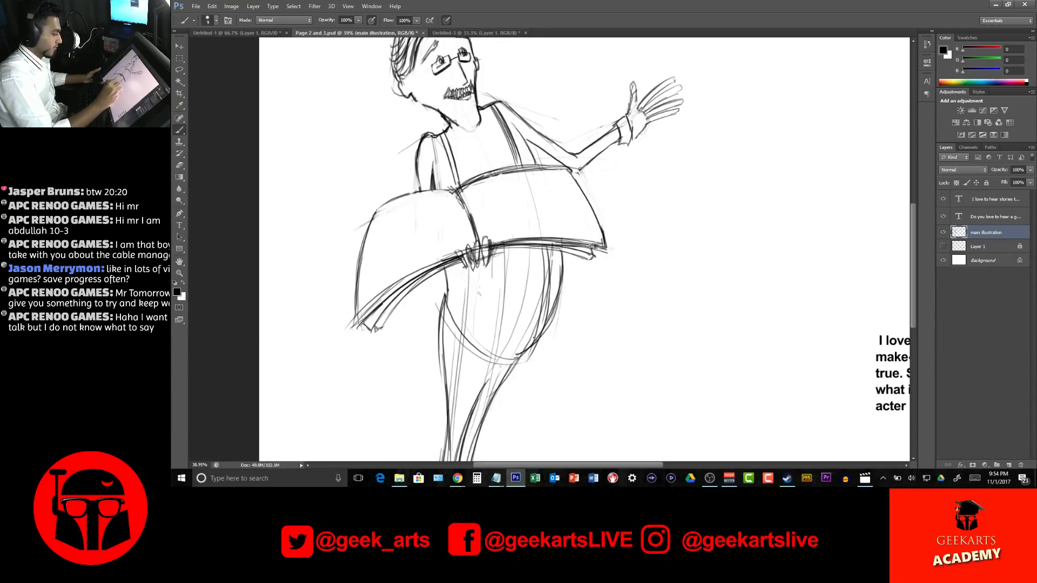
Draw the near suspender strap below the book with its rounded clip, and reinforce the trouser waistline under the belly
drag(471, 273, 462, 346)
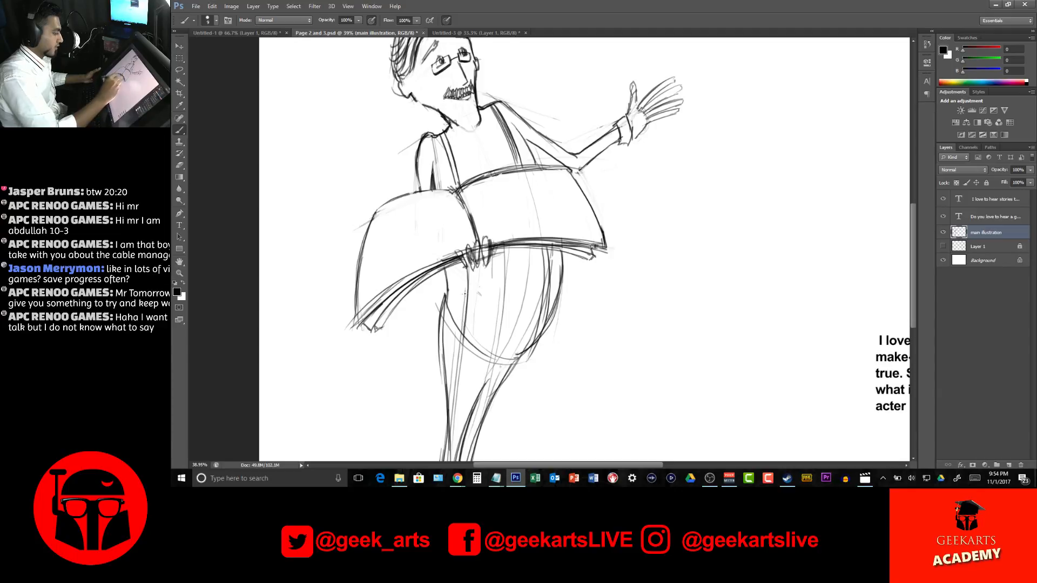
drag(475, 266, 465, 346)
drag(475, 299, 463, 345)
mouse_move(546, 334)
mouse_down()
mouse_move(554, 314)
mouse_move(499, 357)
mouse_move(525, 354)
mouse_move(496, 369)
mouse_up()
Draw a bow tie with two loops and a centre knot beneath the narrator's chin, and shade its folds
drag(459, 131, 456, 163)
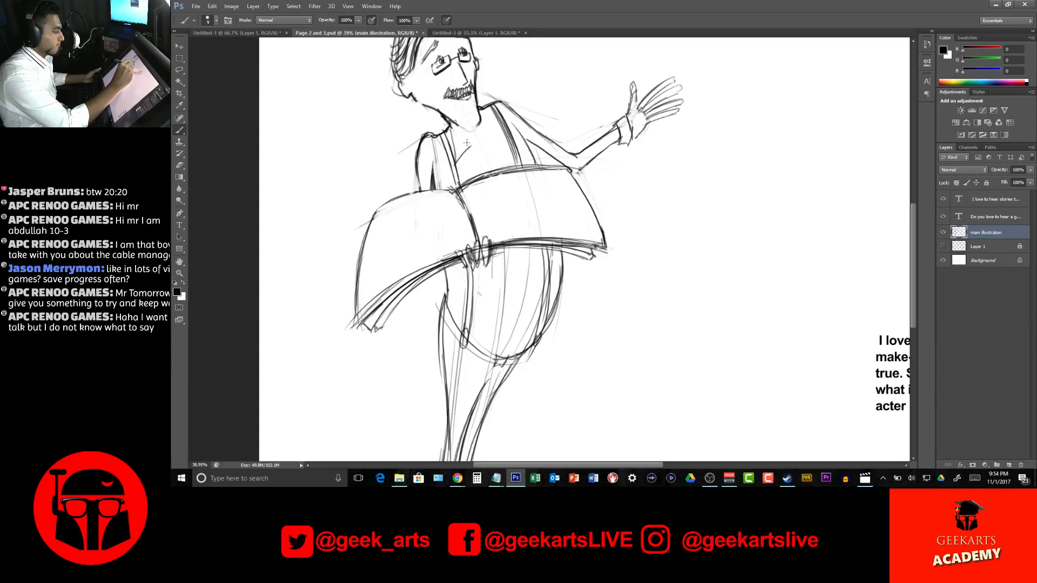
mouse_move(482, 123)
mouse_down()
mouse_move(500, 137)
mouse_move(486, 128)
mouse_move(462, 155)
mouse_move(470, 132)
mouse_move(456, 169)
mouse_move(445, 139)
mouse_move(499, 139)
mouse_move(487, 110)
mouse_move(459, 139)
mouse_move(469, 159)
mouse_up()
mouse_move(468, 160)
mouse_down()
mouse_move(477, 168)
mouse_move(458, 145)
mouse_move(479, 150)
mouse_move(471, 171)
mouse_move(485, 133)
mouse_move(490, 160)
mouse_move(488, 122)
mouse_move(480, 142)
mouse_move(485, 130)
mouse_move(474, 126)
mouse_up()
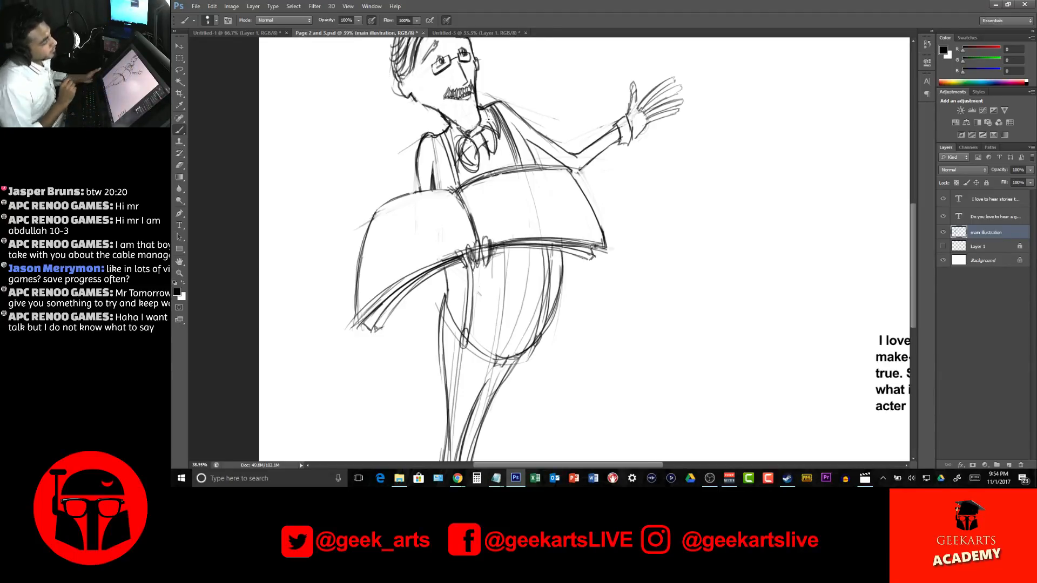
drag(636, 185, 639, 230)
mouse_move(489, 163)
mouse_down()
mouse_move(482, 175)
mouse_move(458, 176)
mouse_move(457, 196)
mouse_move(492, 177)
mouse_move(466, 188)
mouse_move(469, 201)
mouse_up()
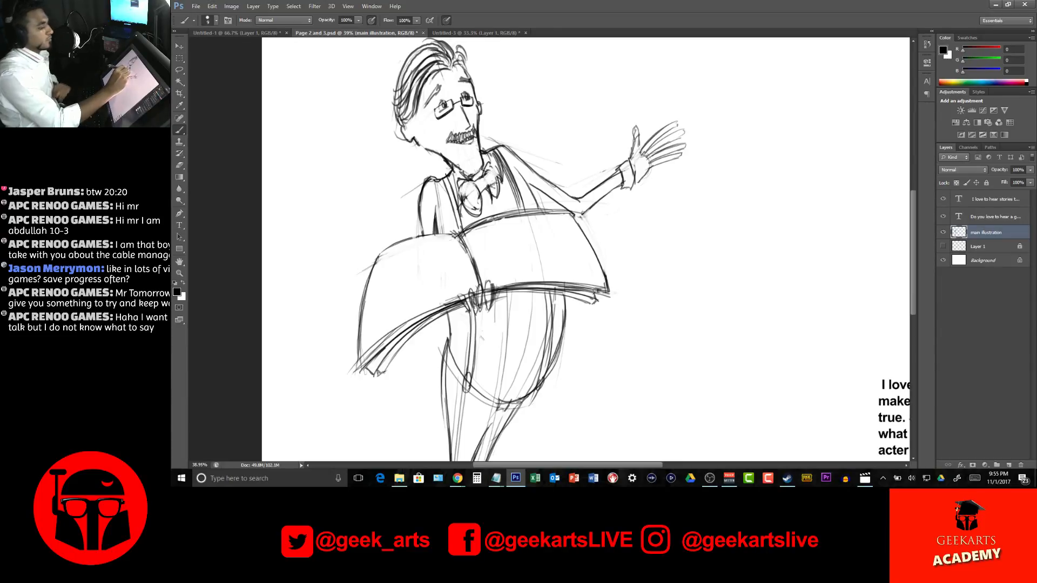
mouse_move(486, 188)
mouse_down()
mouse_move(503, 195)
mouse_move(491, 176)
mouse_move(475, 192)
mouse_up()
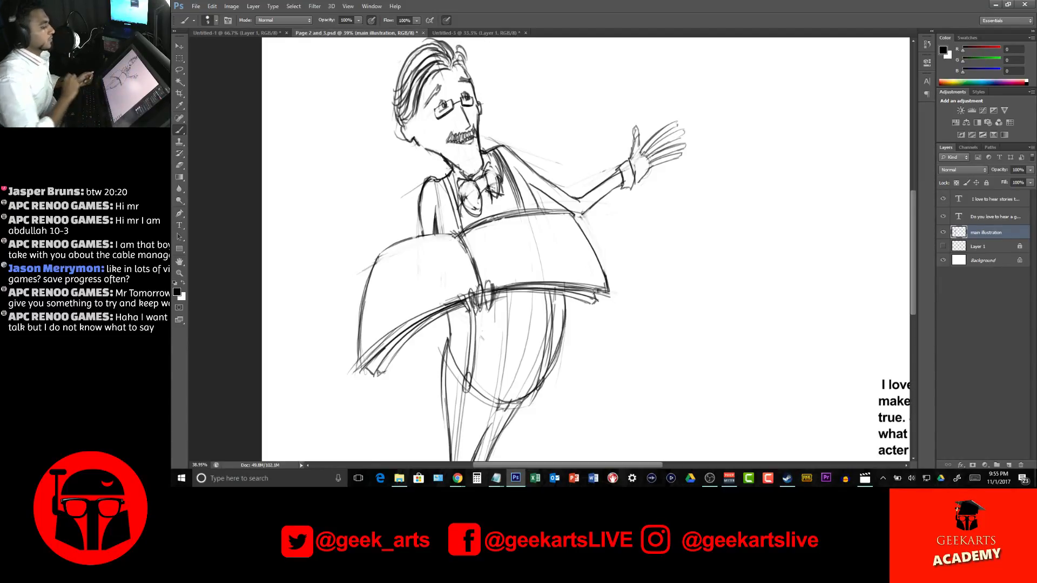
Touch up the narrator's ear with a small stroke and review the composition of the whole spread
drag(661, 453, 598, 396)
drag(674, 60, 683, 232)
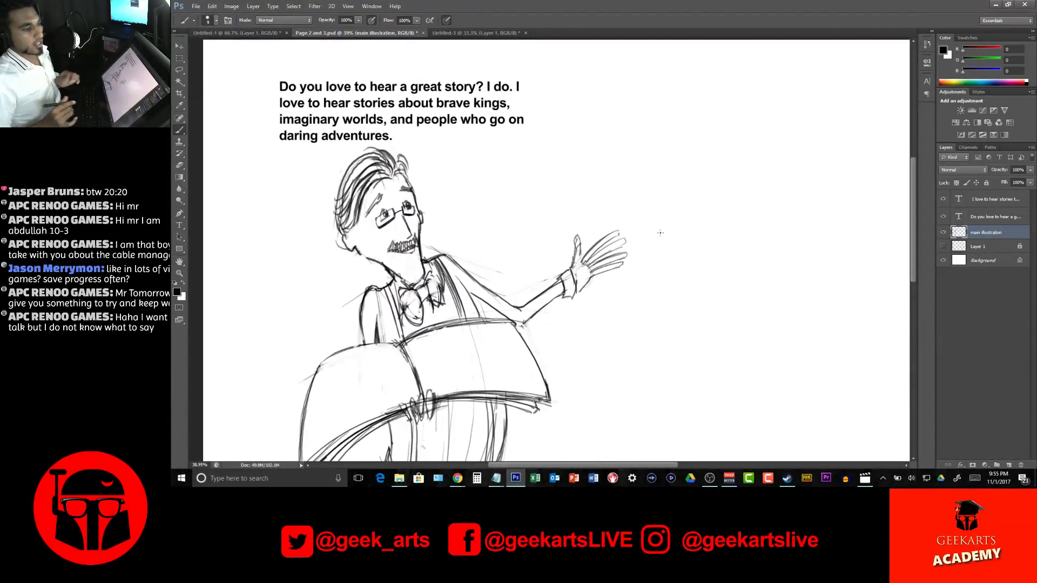
drag(348, 240, 354, 236)
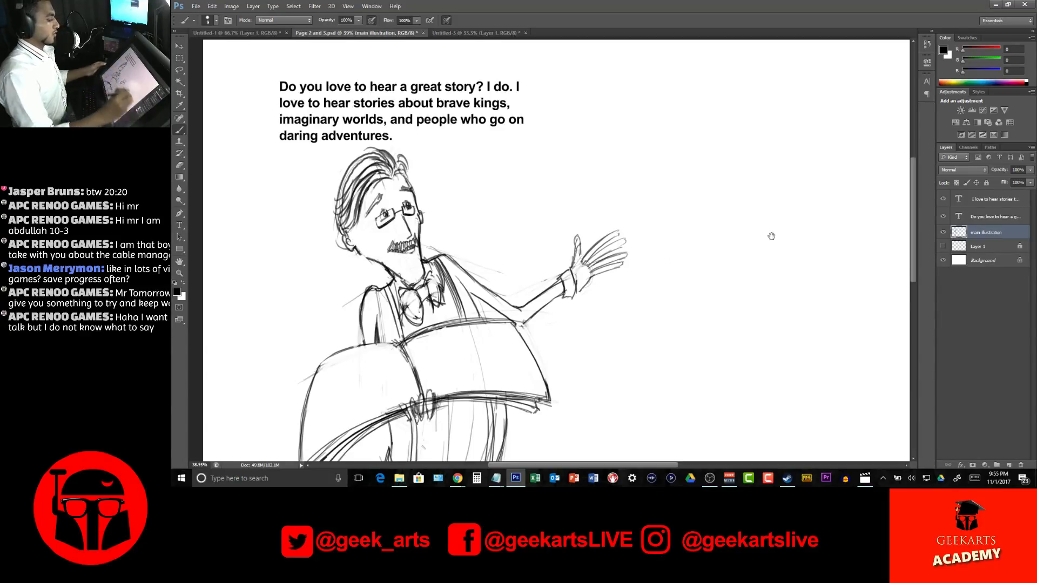
drag(764, 237, 775, 90)
scroll(688, 248, down, 12)
scroll(707, 236, up, 6)
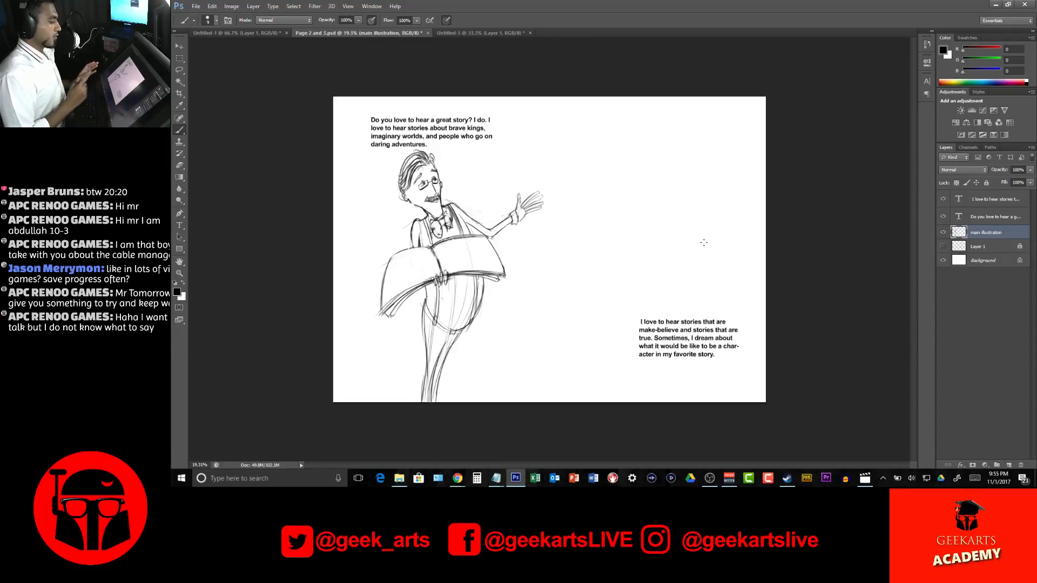
Add a new layer above the main illustration layer and show the composition sketch on Layer 1
click(1008, 465)
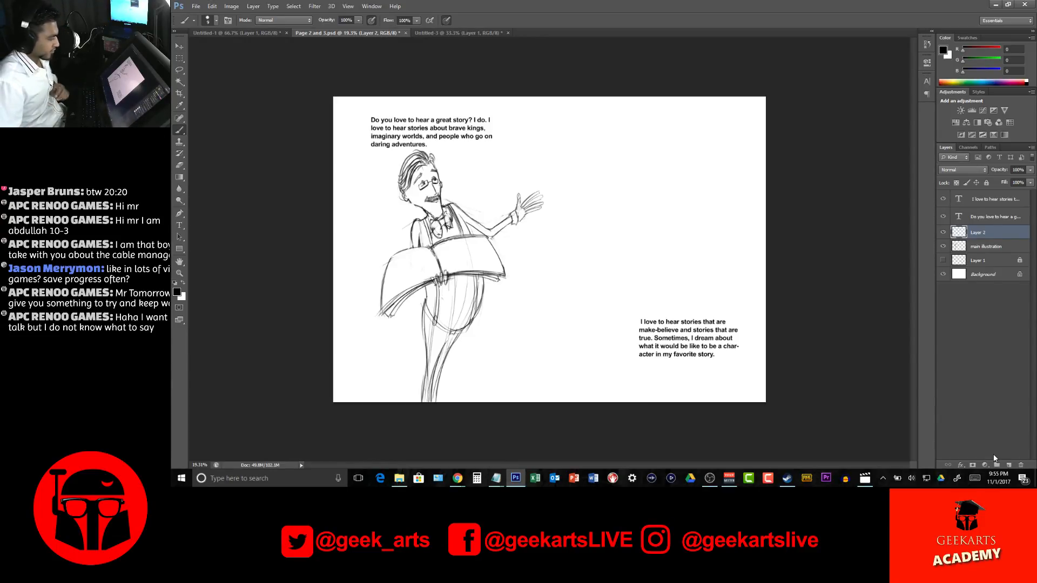
click(944, 260)
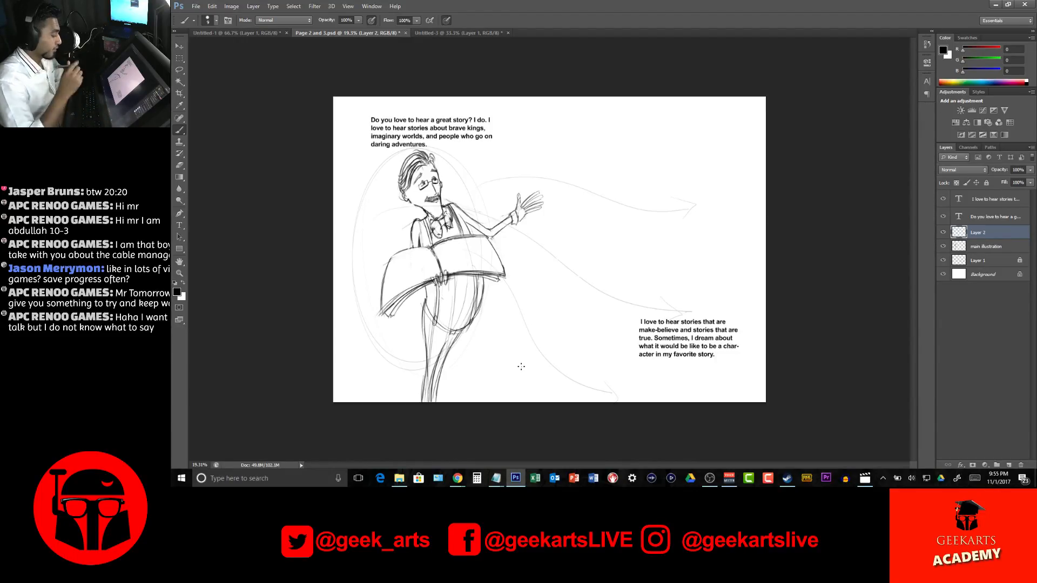
Switch to the Children's Book document in Chrome and open a new browser tab
mouse_move(456, 483)
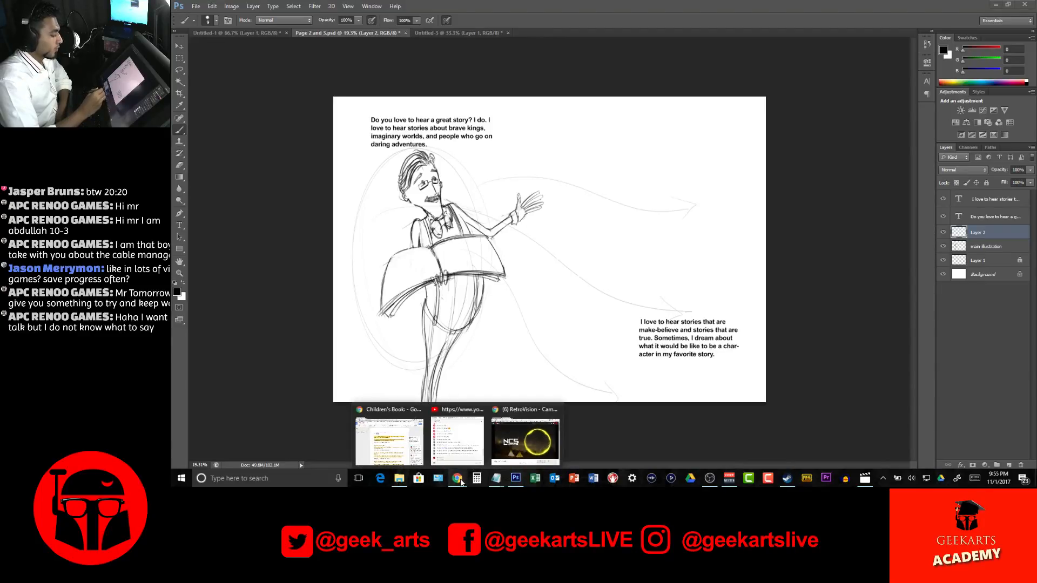
click(402, 464)
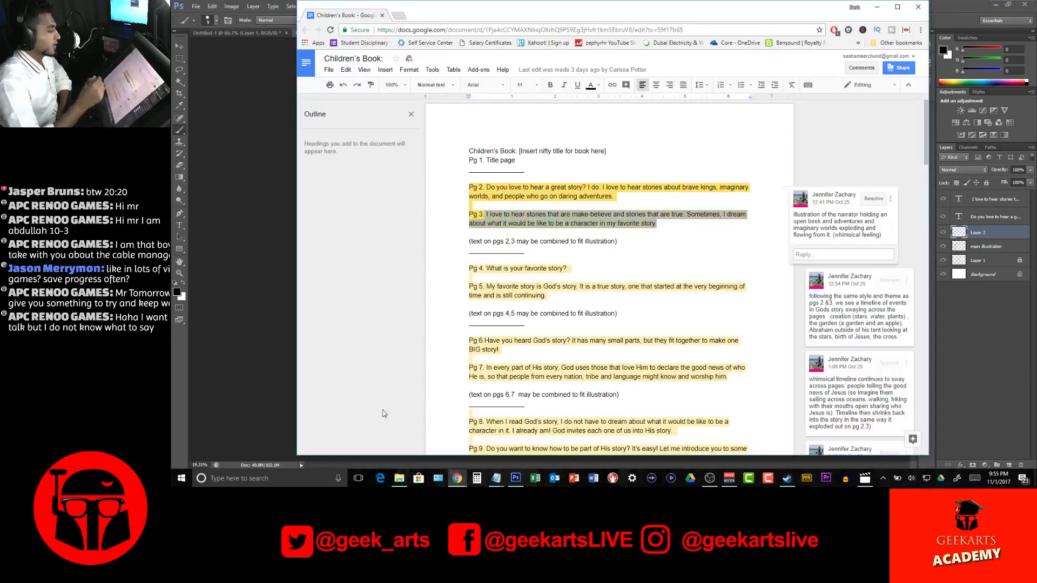
click(399, 15)
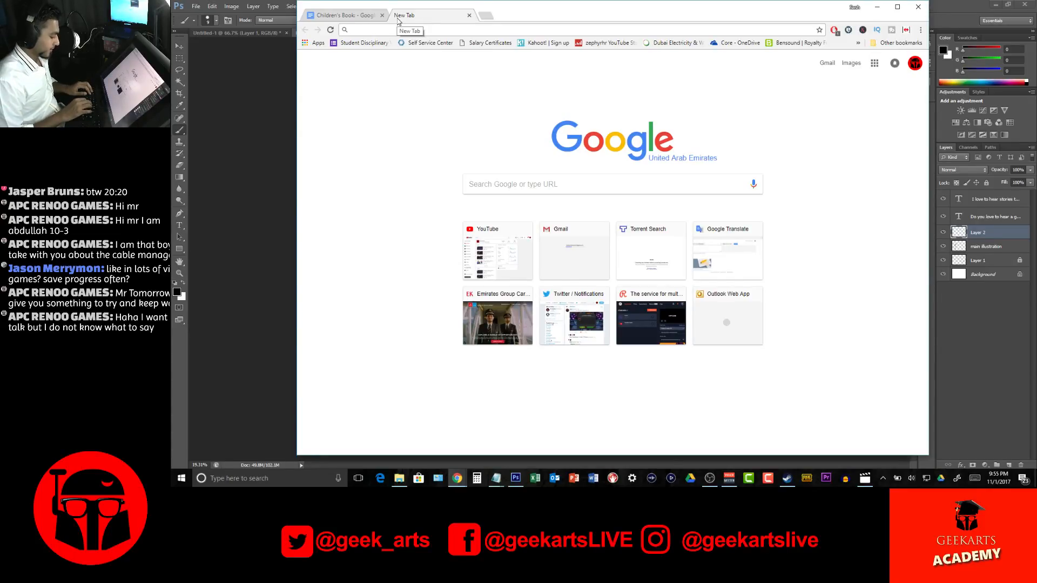
Search Google Images for "fantasy children's illustration"
text(fantasy)
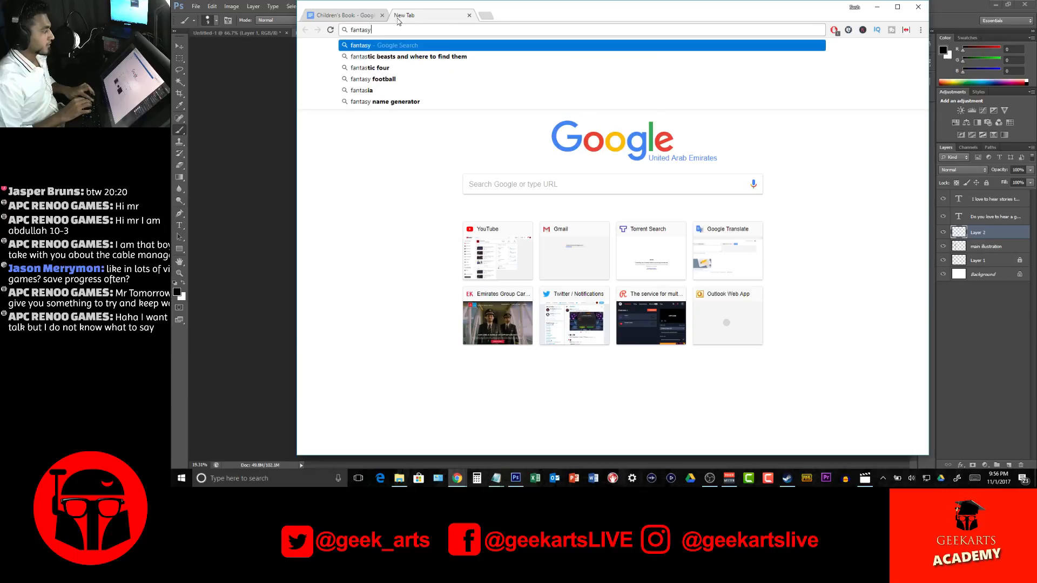
text( child)
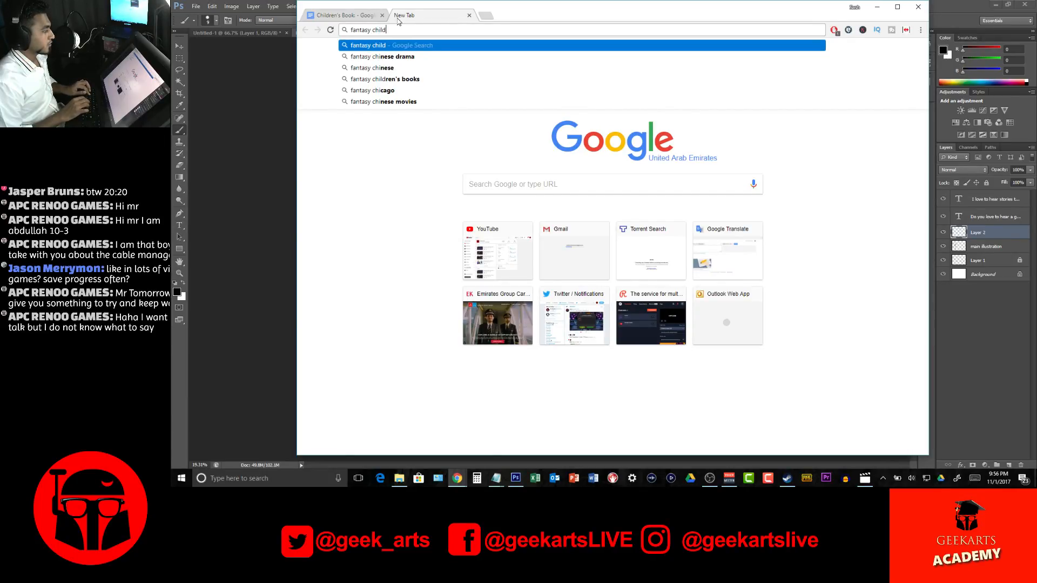
text(ren)
text('s book i)
text(llus)
key(BackSpace)
key(BackSpace)
key(BackSpace)
key(BackSpace)
key(BackSpace)
key(BackSpace)
key(BackSpace)
key(BackSpace)
key(BackSpace)
key(BackSpace)
key(BackSpace)
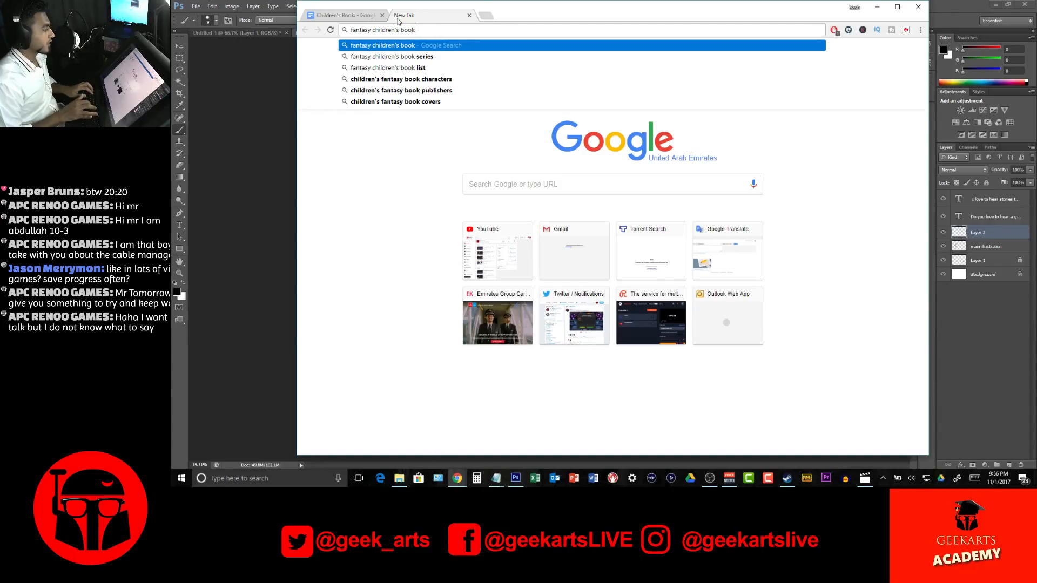
text(ill)
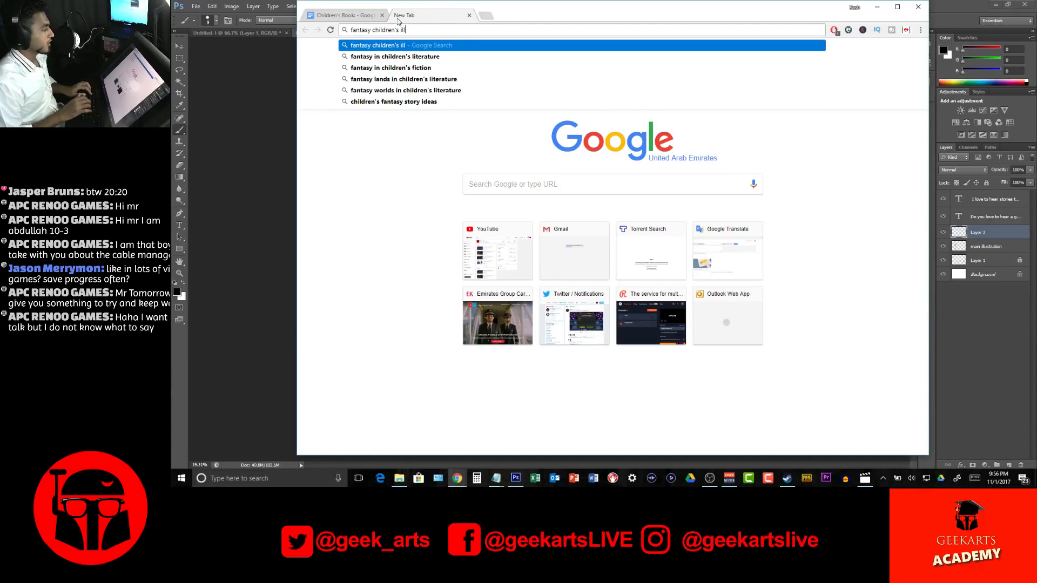
text(ustration)
key(Return)
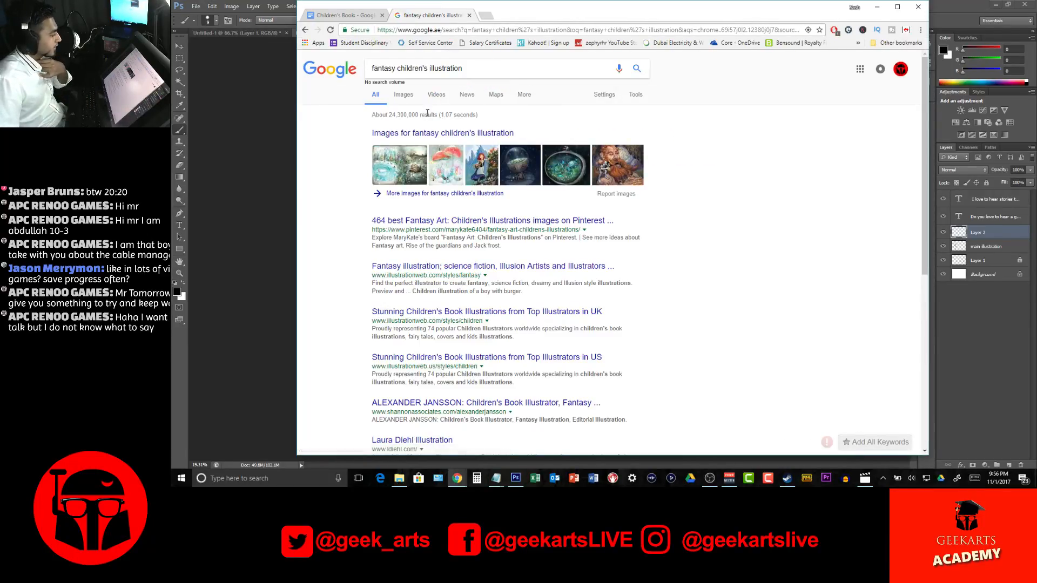
click(409, 97)
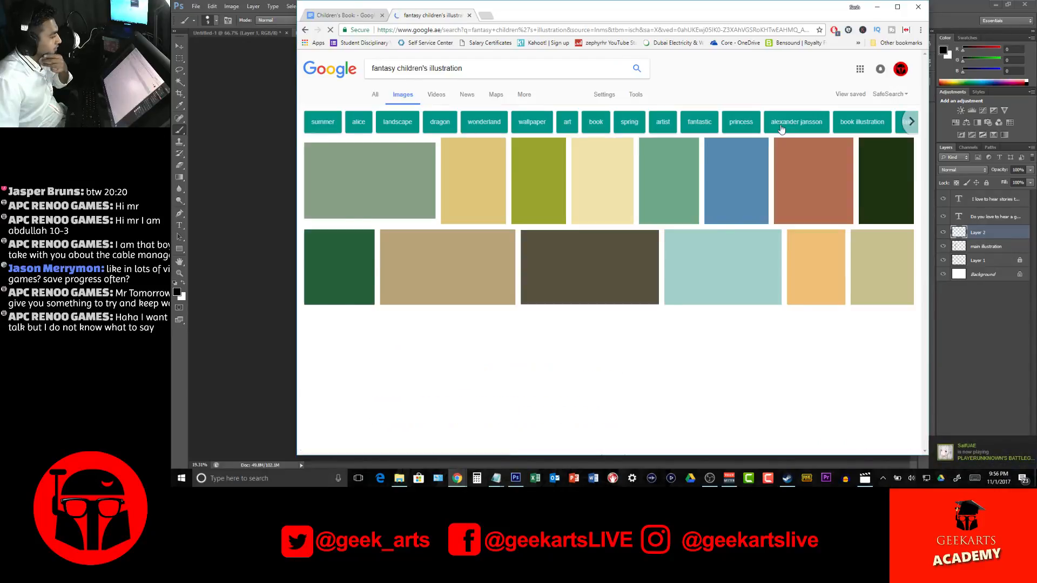
Open the illustration of the child flying on a dandelion seed from the image results and start saving it as an image
scroll(745, 141, down, 10)
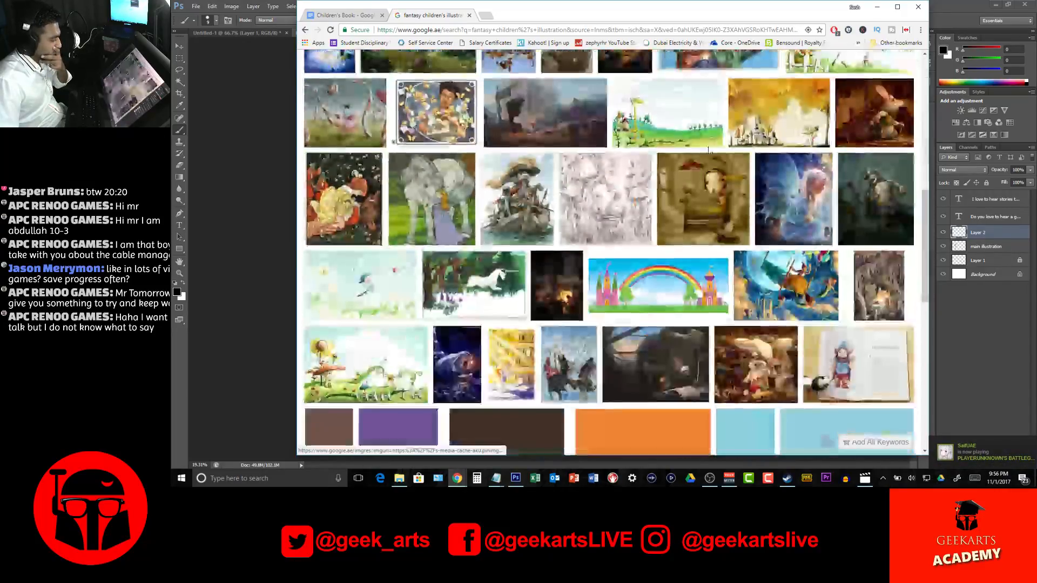
click(361, 292)
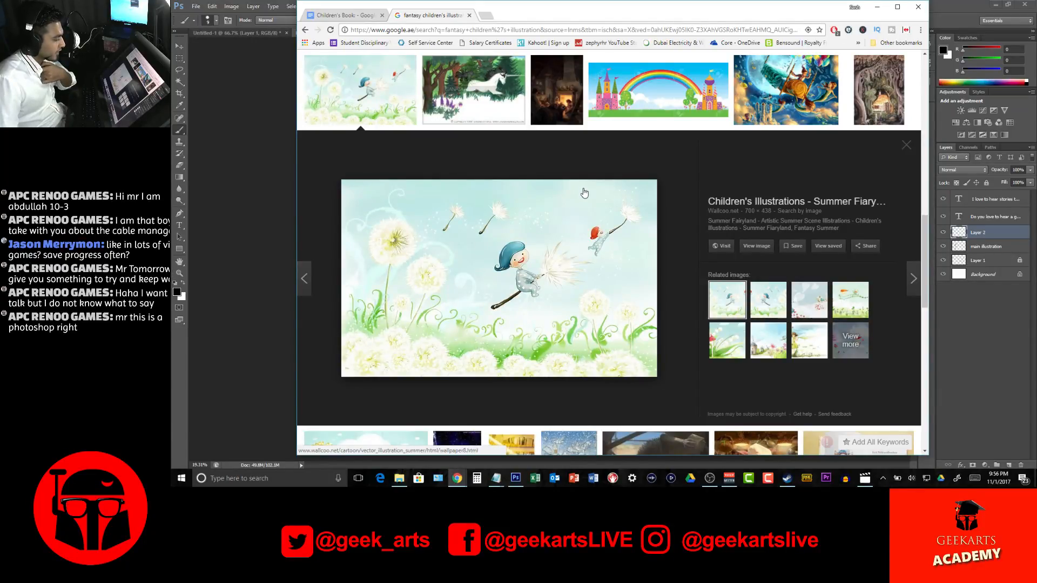
right_click(525, 258)
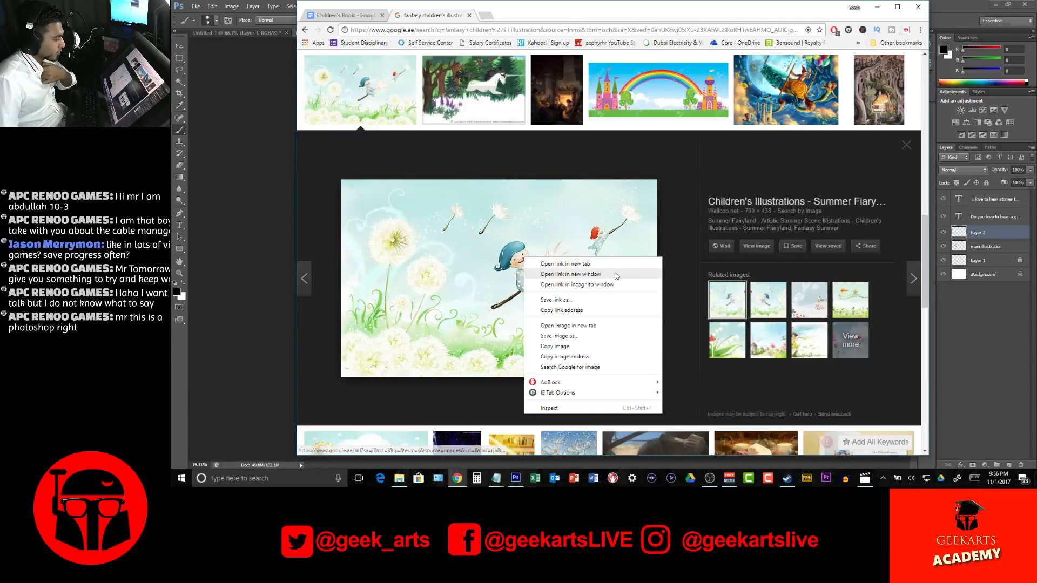
click(559, 336)
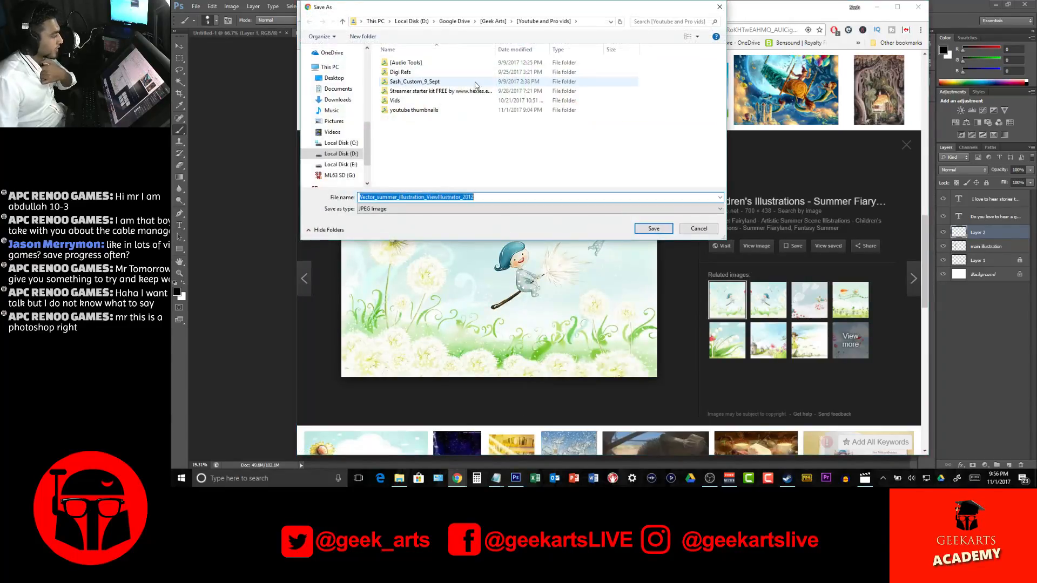
drag(506, 13, 520, 31)
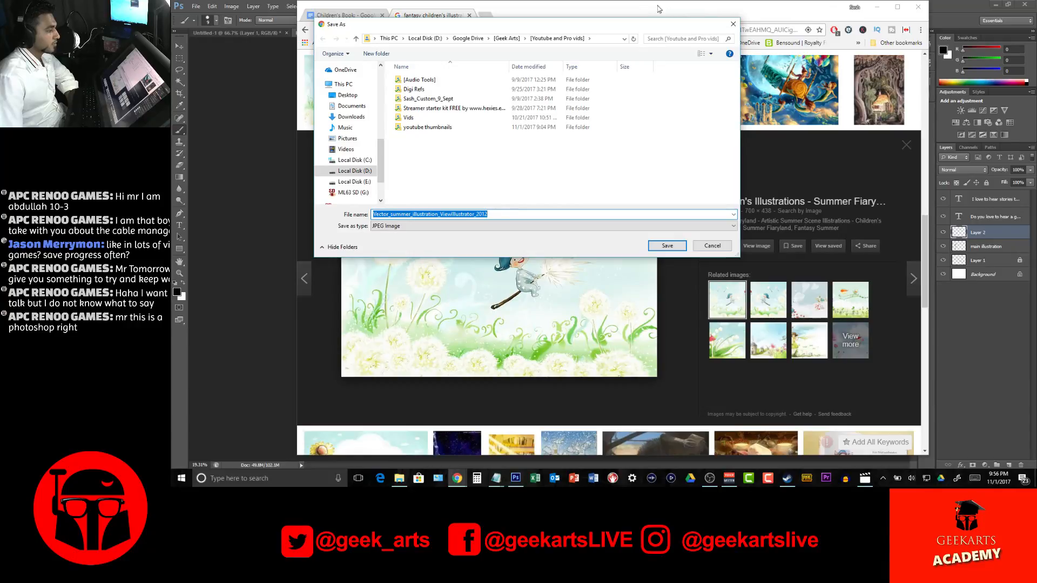
drag(639, 25, 730, 66)
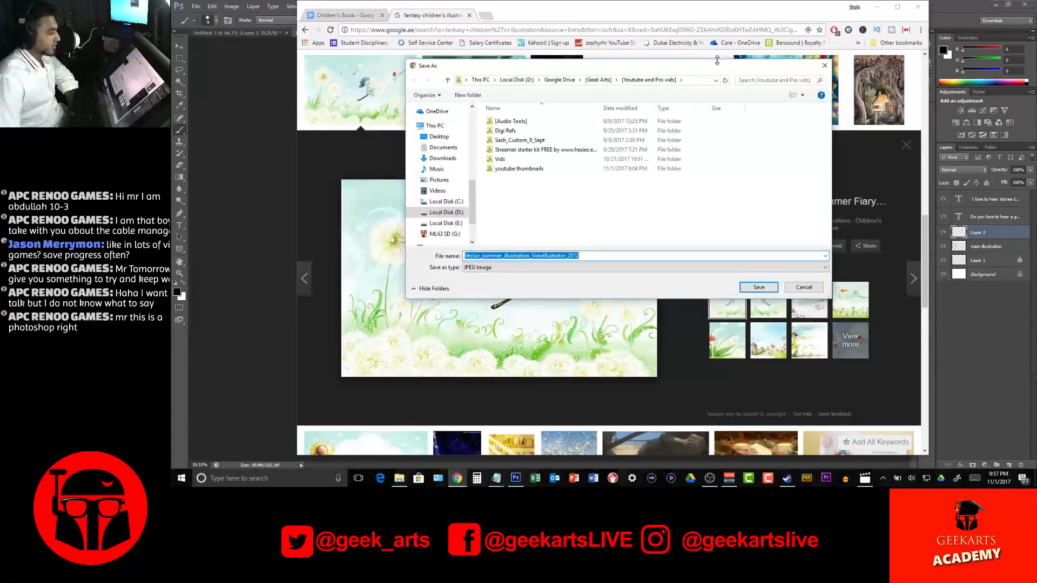
click(598, 80)
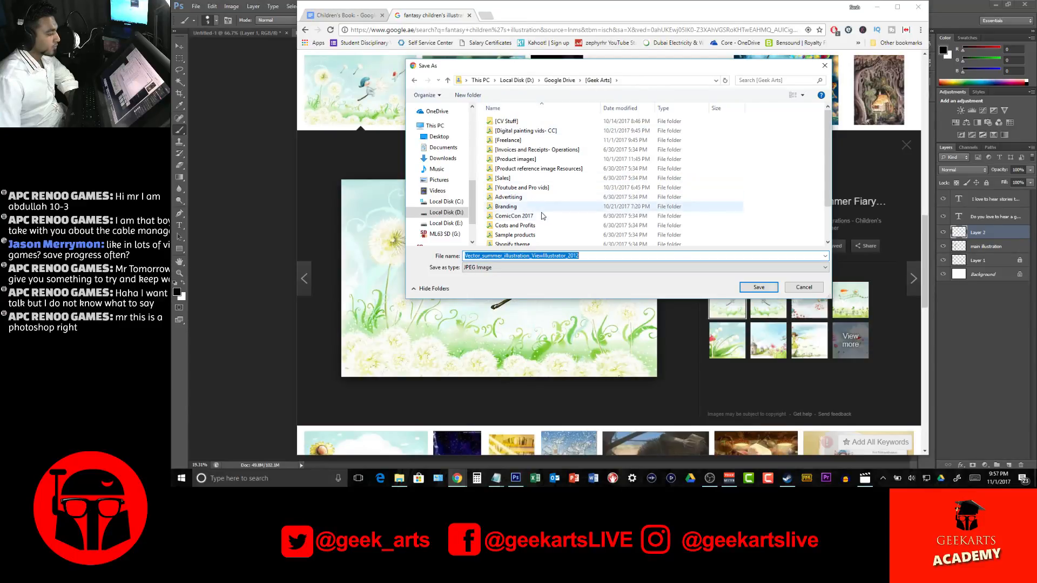
double_click(545, 189)
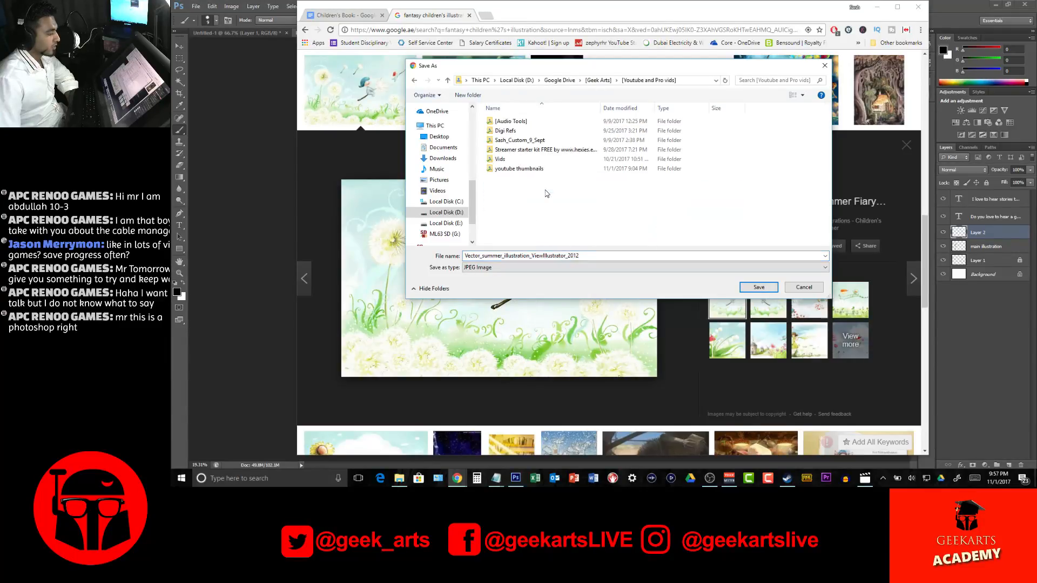
double_click(516, 160)
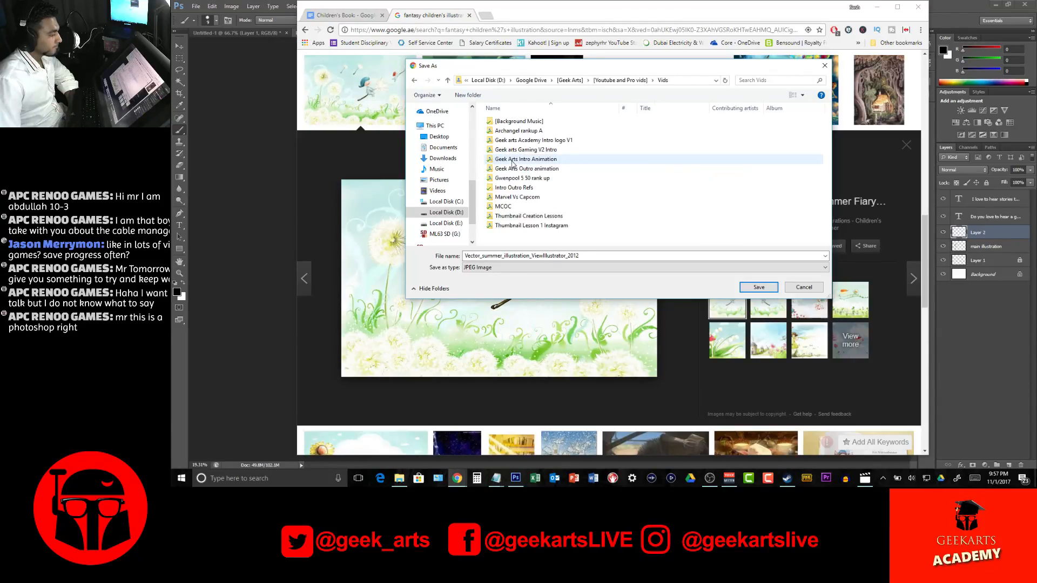
click(620, 80)
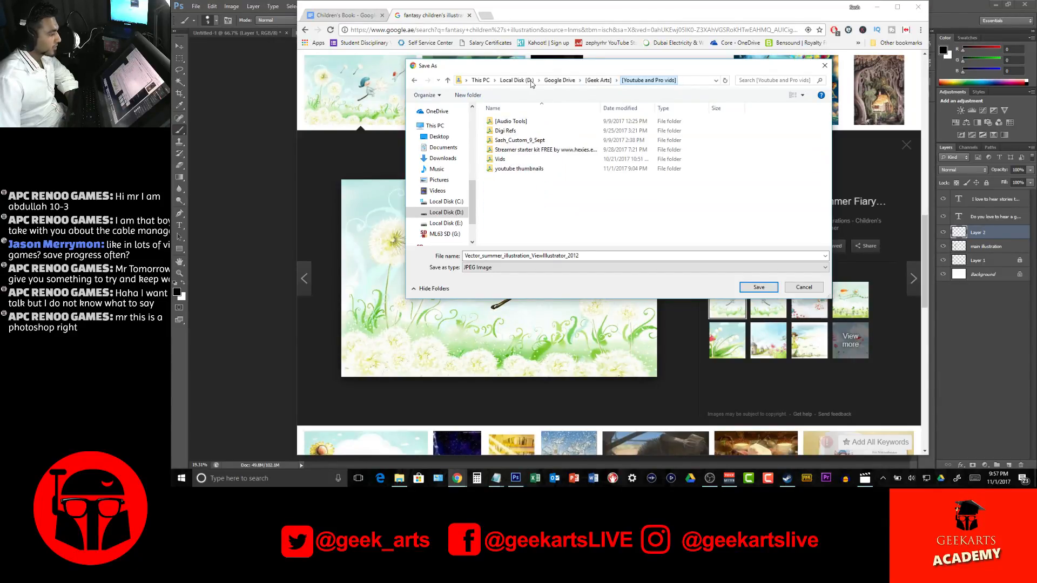
Browse to the Main page illustrations folder inside [Freelance] under [Geek Arts] as the save location
click(598, 80)
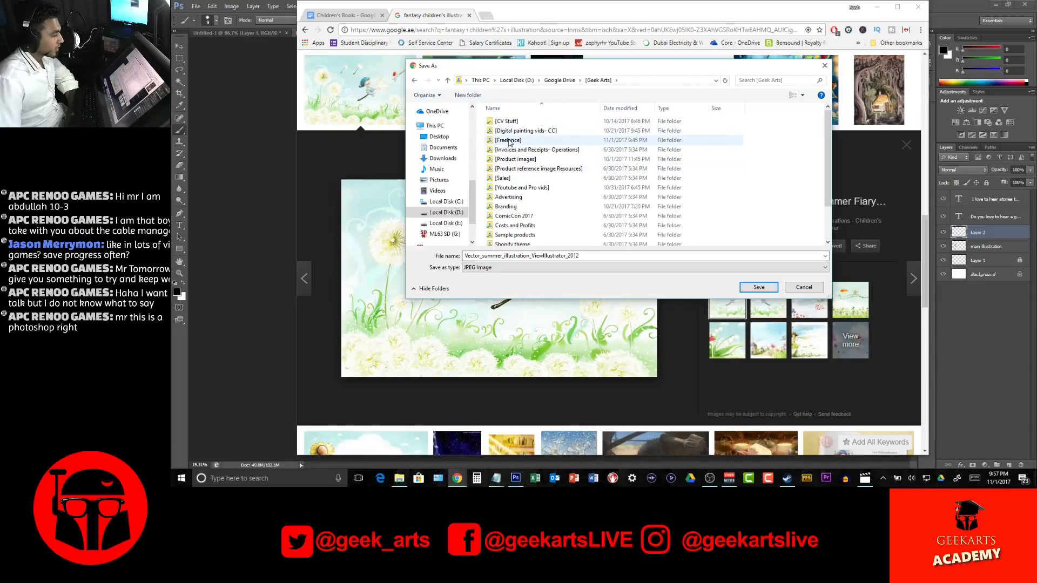
double_click(509, 142)
right_click(529, 193)
double_click(556, 129)
Create a new folder named references inside Main page illustrations
right_click(493, 141)
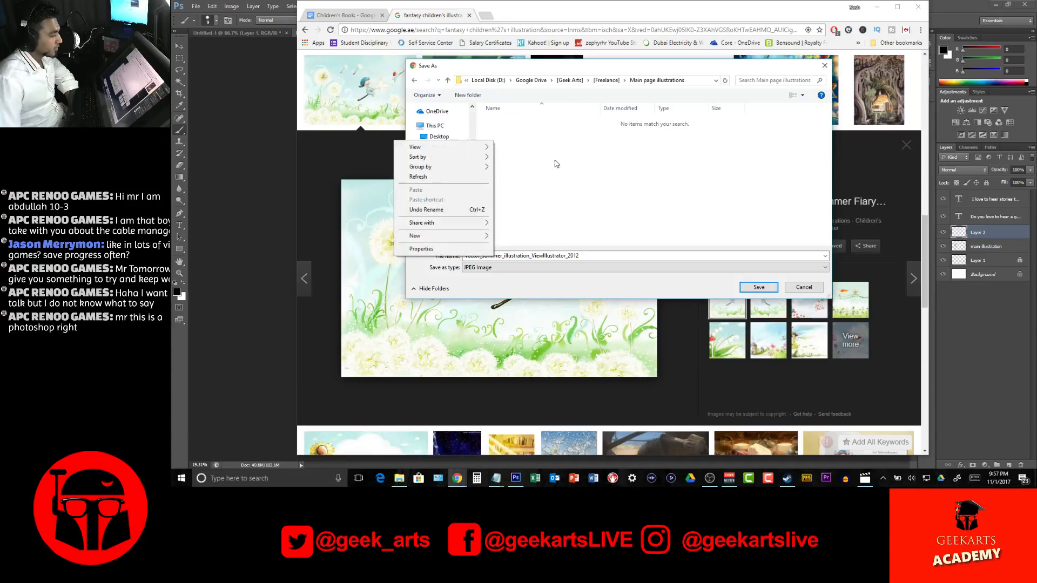
mouse_move(482, 234)
click(312, 236)
text(references)
key(Return)
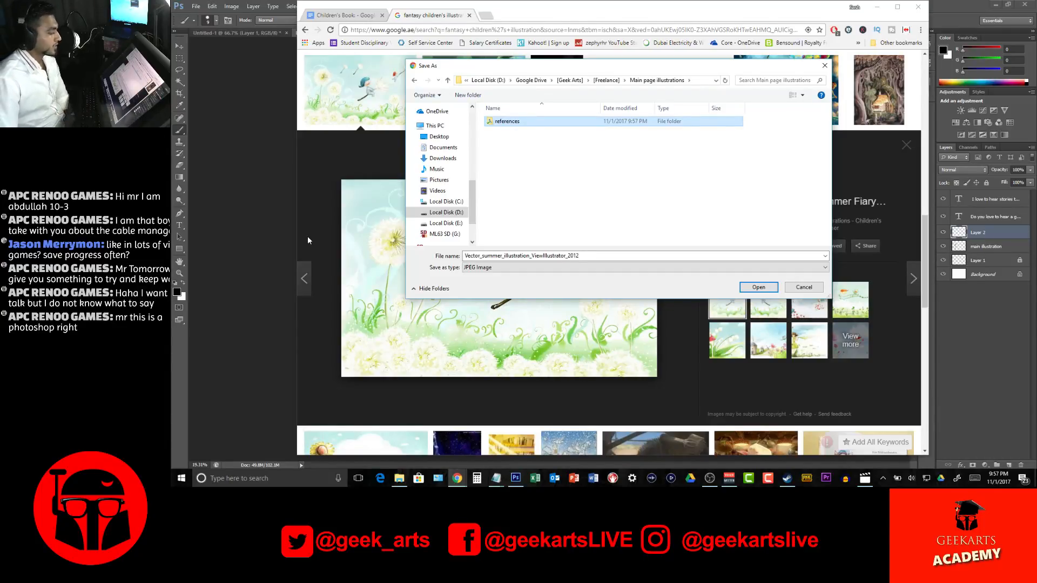
Save the dandelion illustration as a JPEG named dandeline in the Main page illustrations folder
double_click(502, 255)
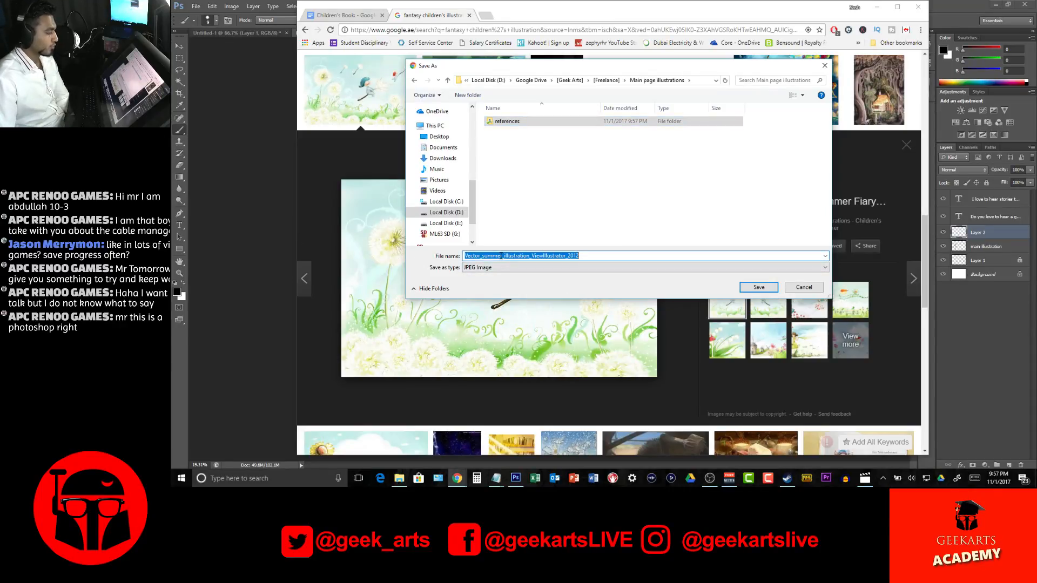
text(dand)
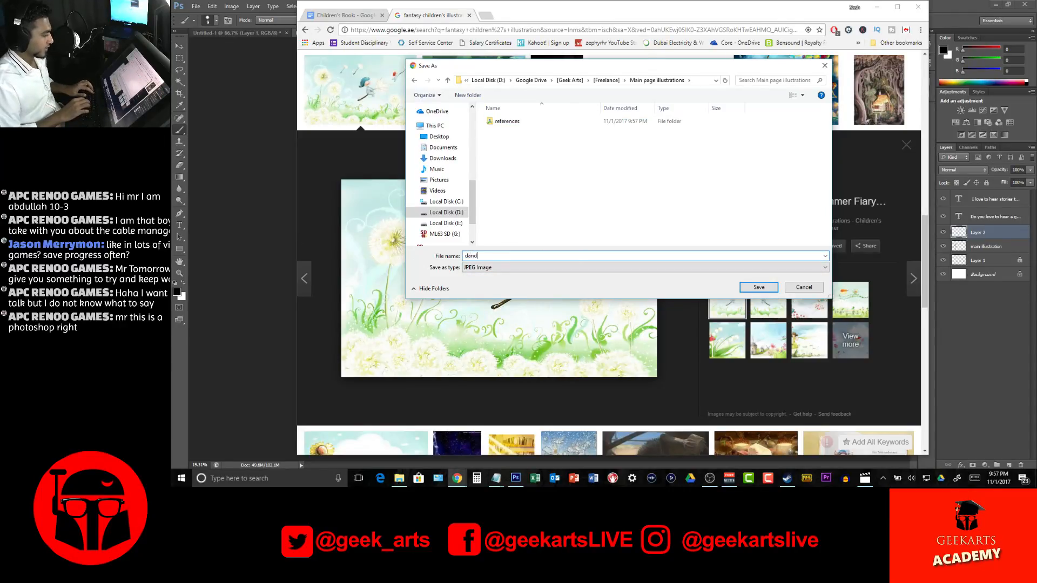
text(eline)
key(Return)
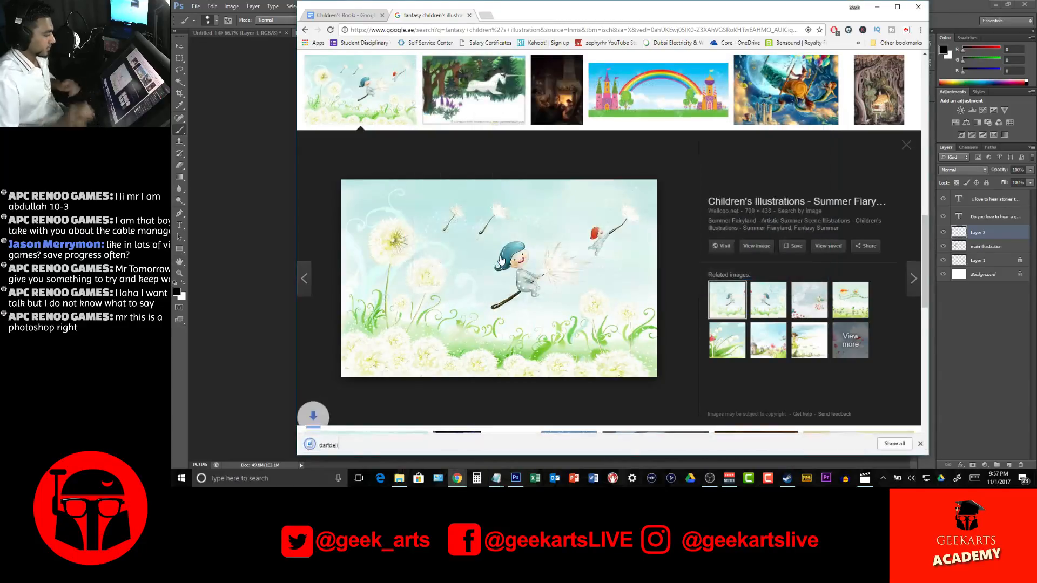
Preview the related illustrations of the floating vine seat and the windmills as possible references
scroll(797, 254, up, 2)
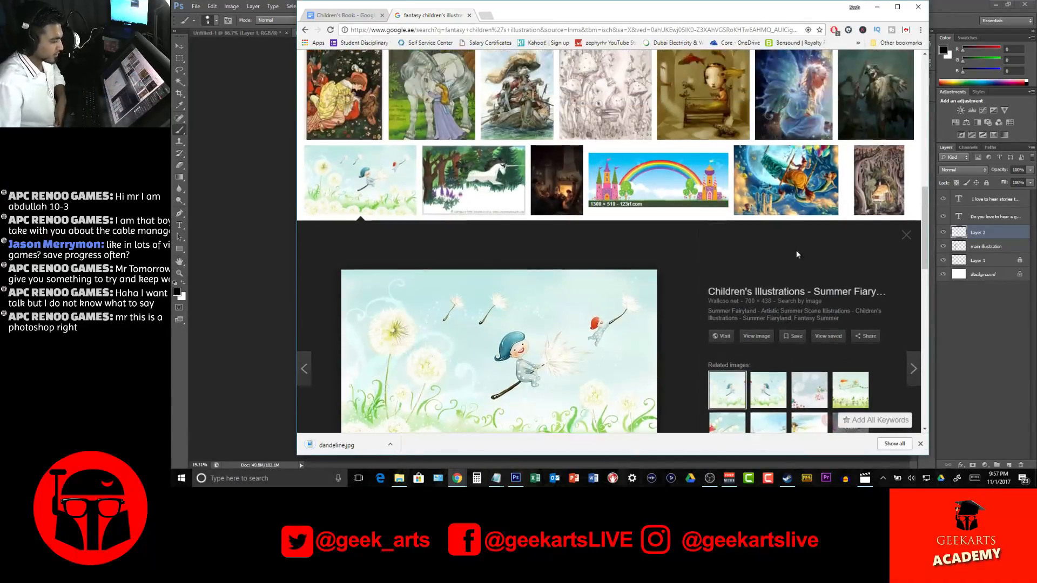
click(851, 389)
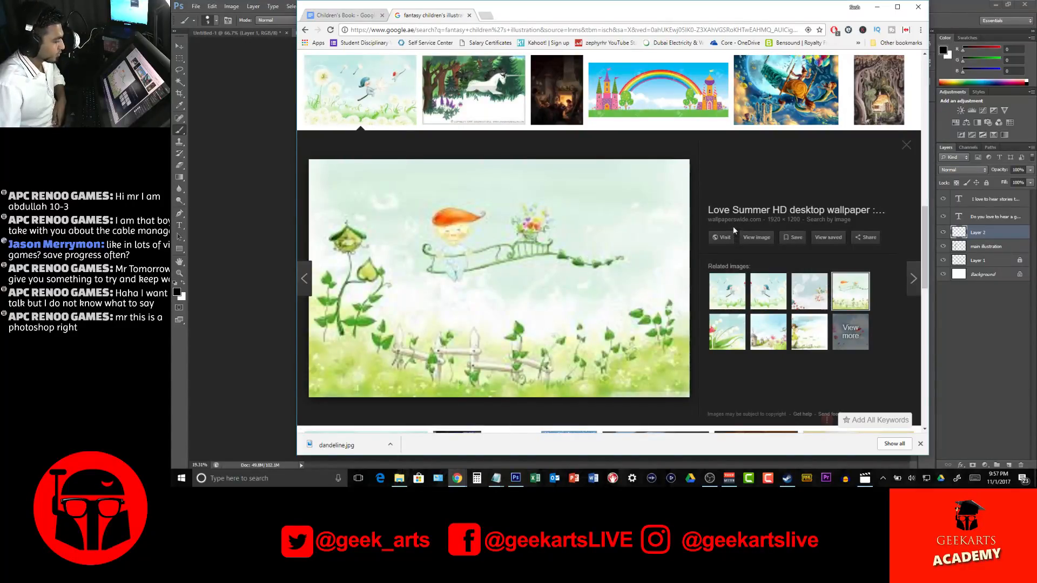
click(764, 337)
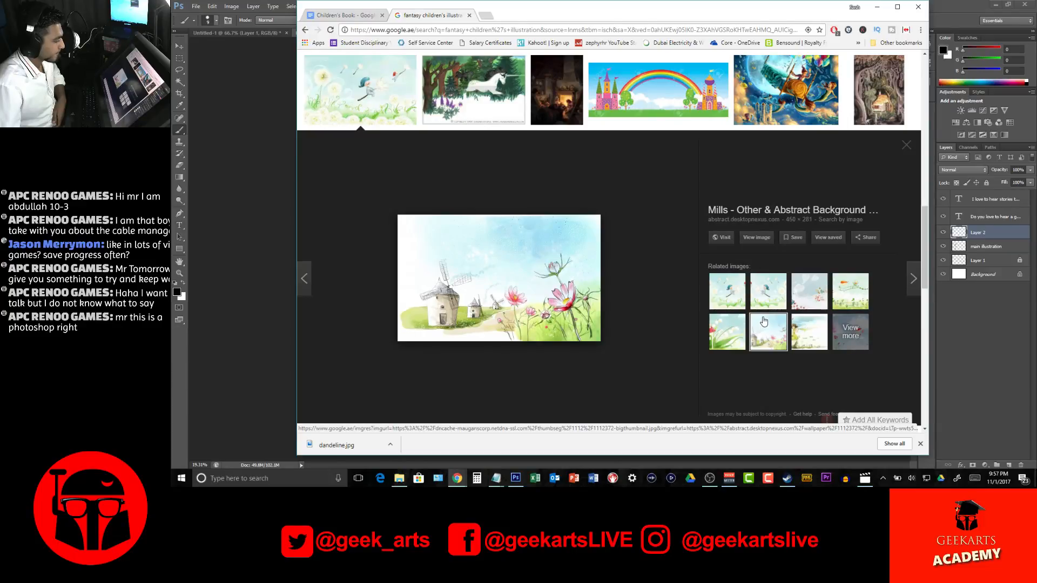
right_click(527, 240)
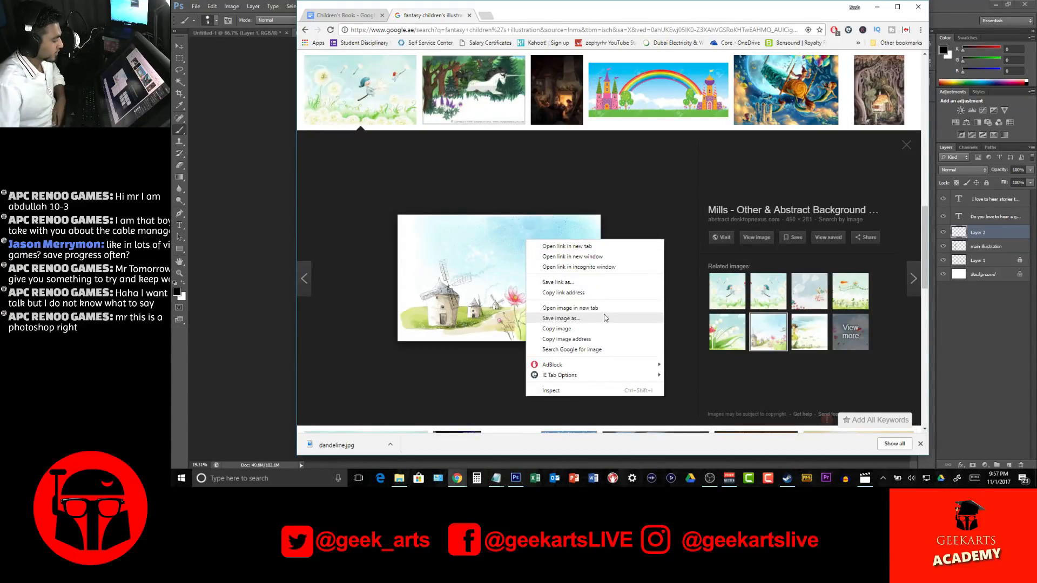
click(627, 199)
Save the fairy kingdom castle illustration as a JPEG named castle and rainbow in the references folder
scroll(644, 232, up, 2)
click(613, 233)
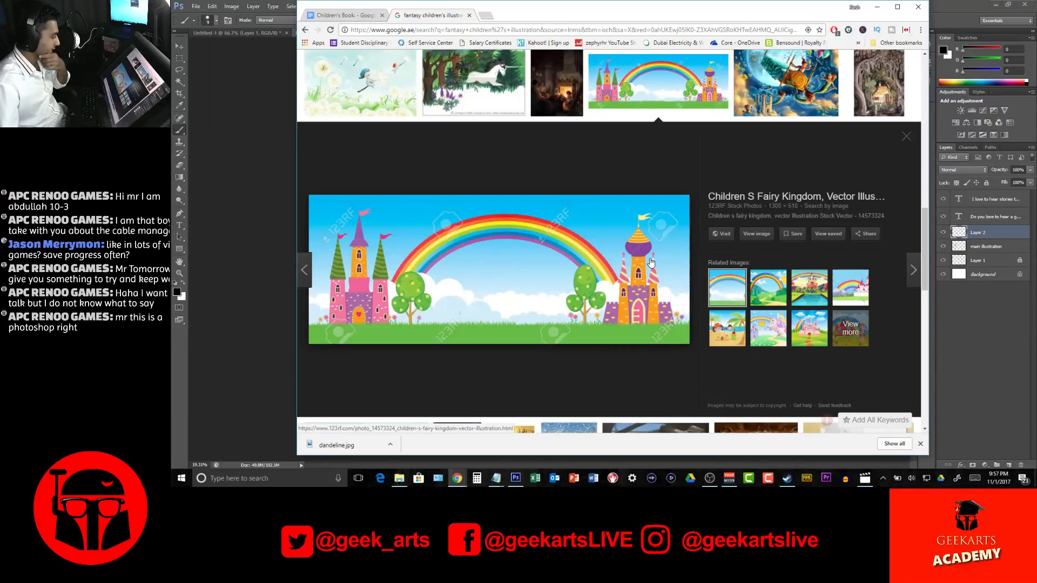
right_click(496, 253)
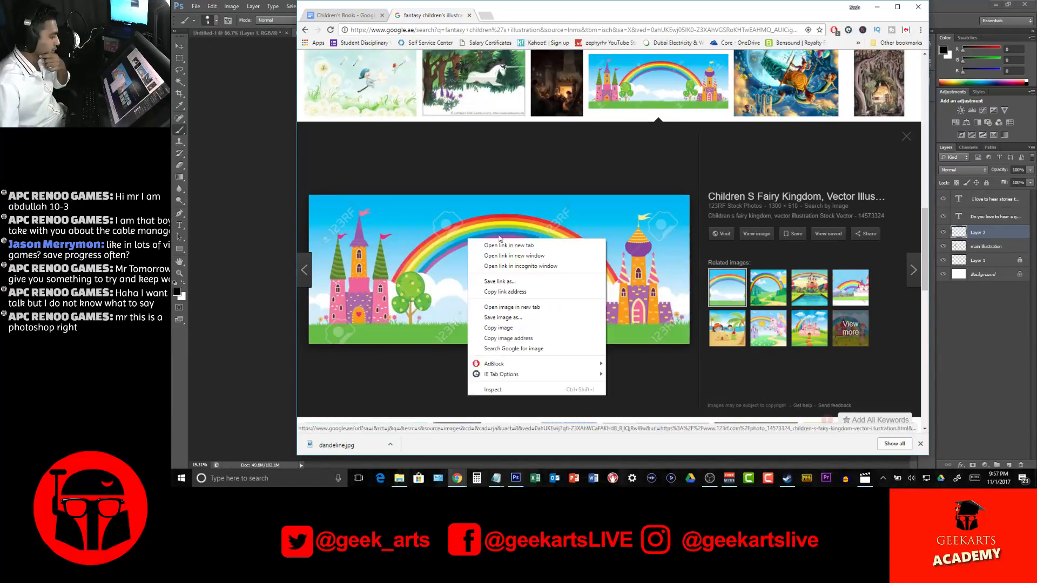
click(518, 317)
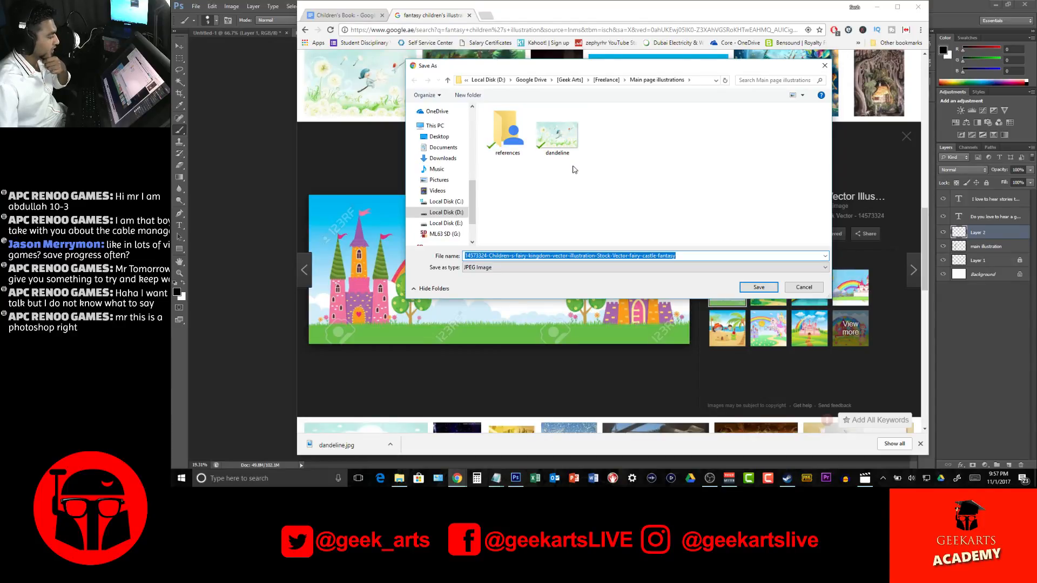
text(castle and)
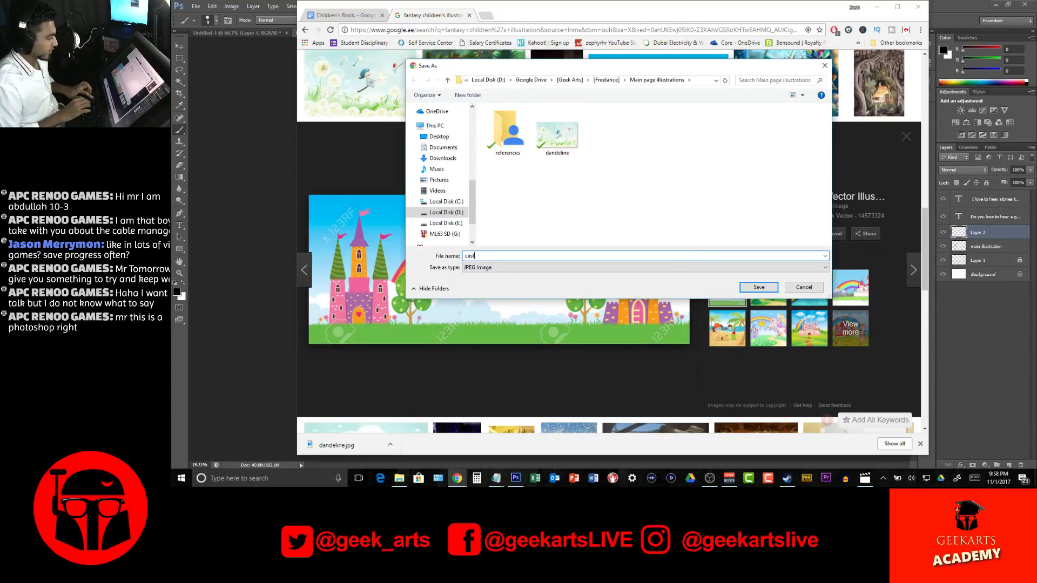
double_click(530, 130)
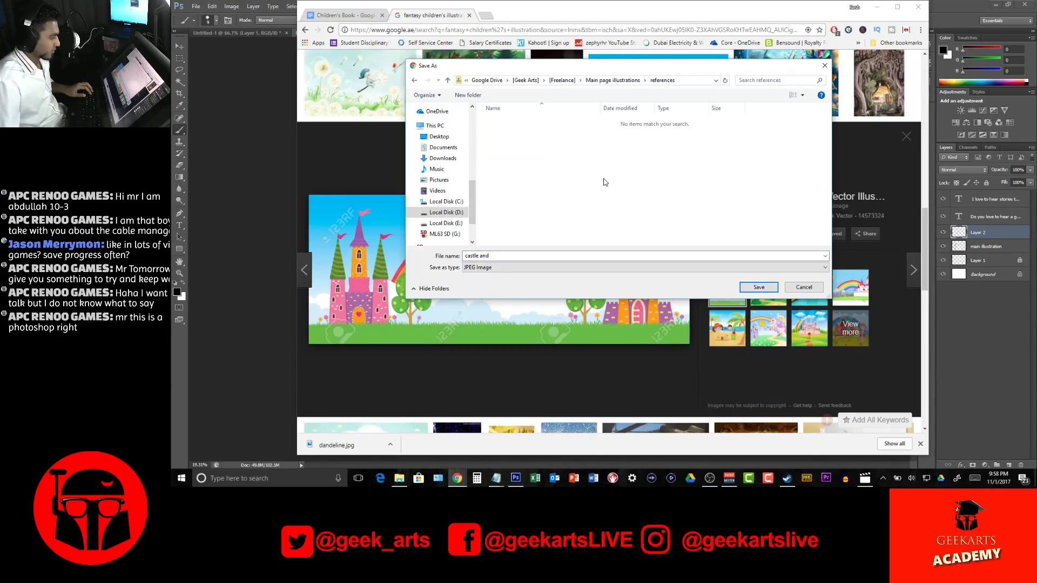
click(569, 253)
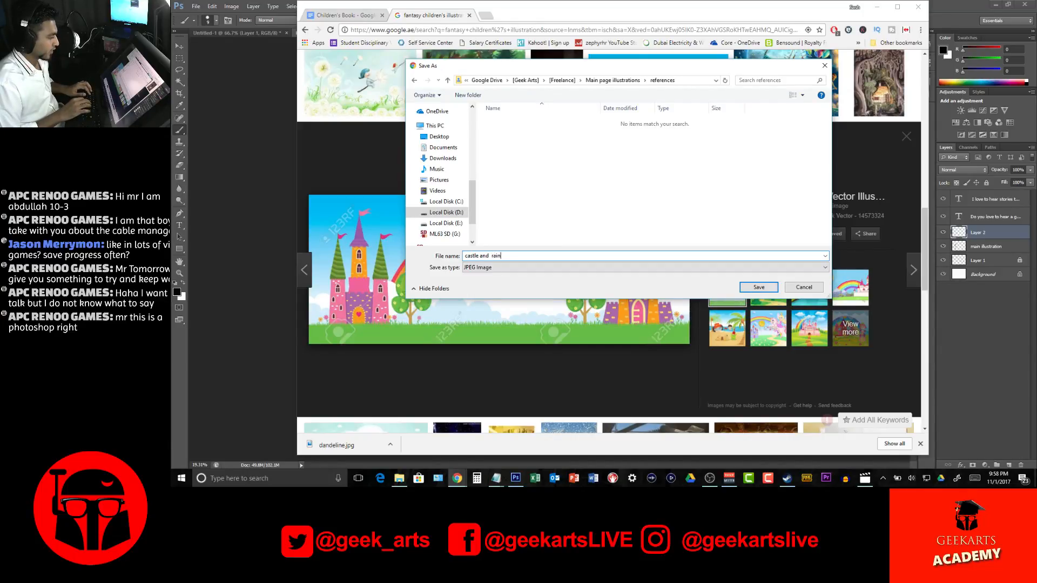
text(rainbow)
key(Return)
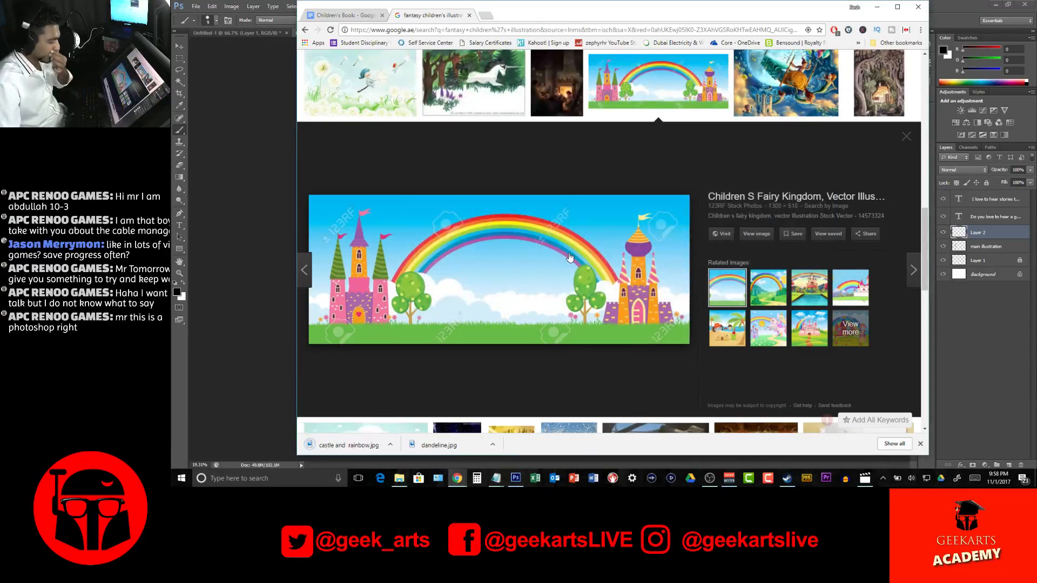
Save the summer fairyland illustration with the mushroom house as a JPEG named giant mushroom in the references folder
scroll(569, 255, down, 3)
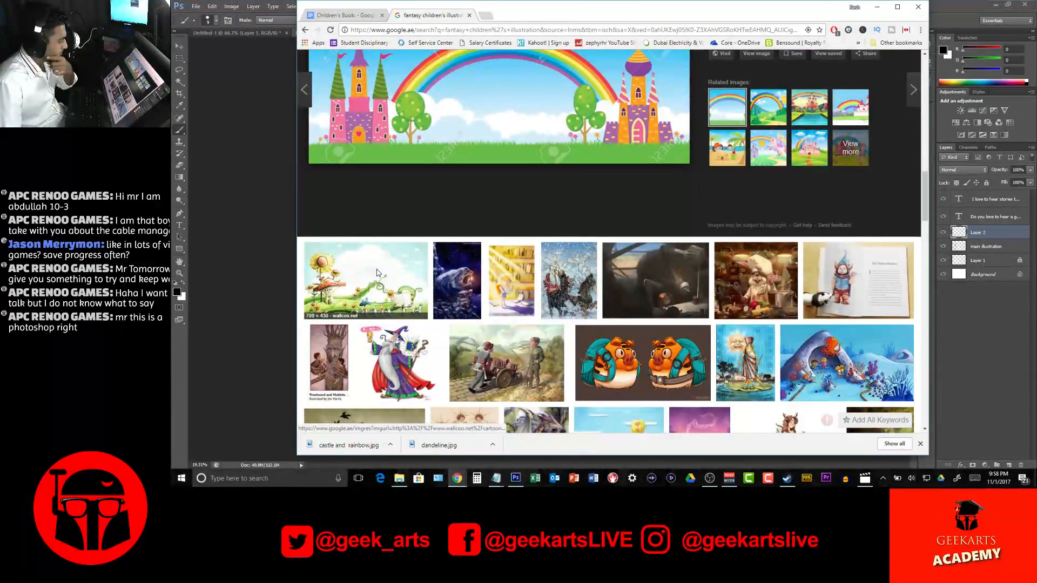
click(376, 273)
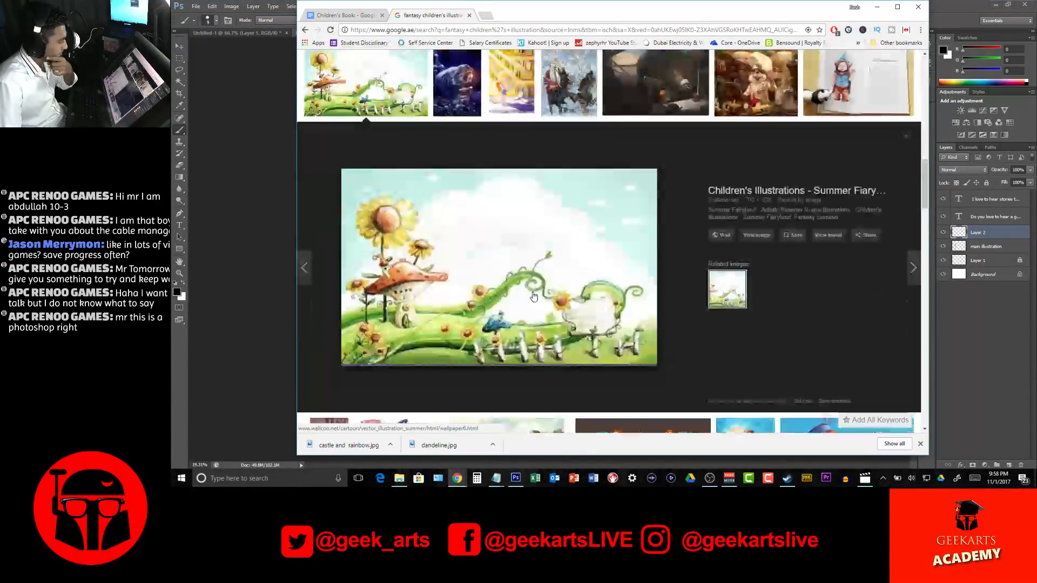
right_click(547, 223)
click(546, 297)
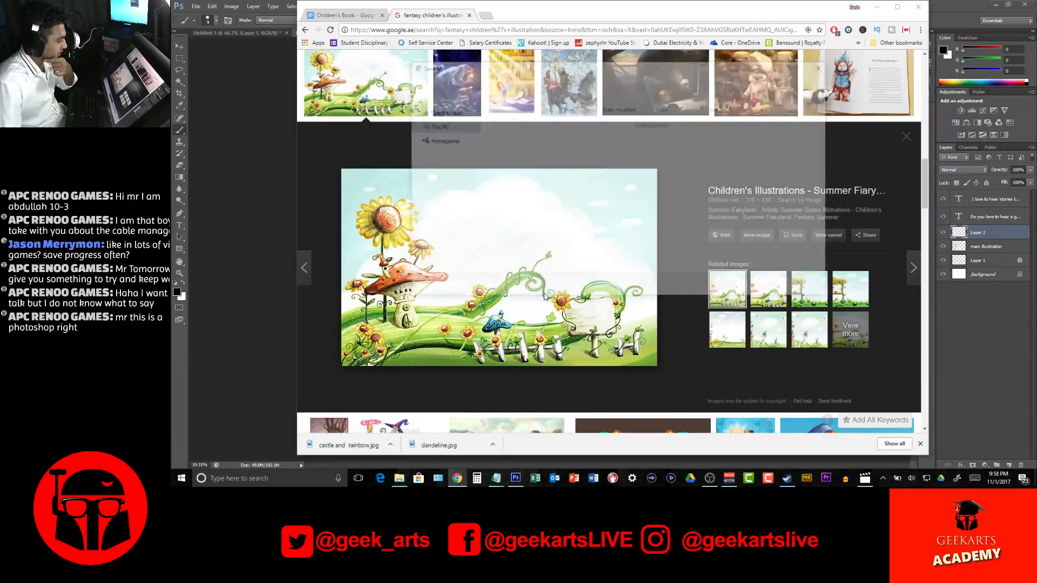
text(giant mus)
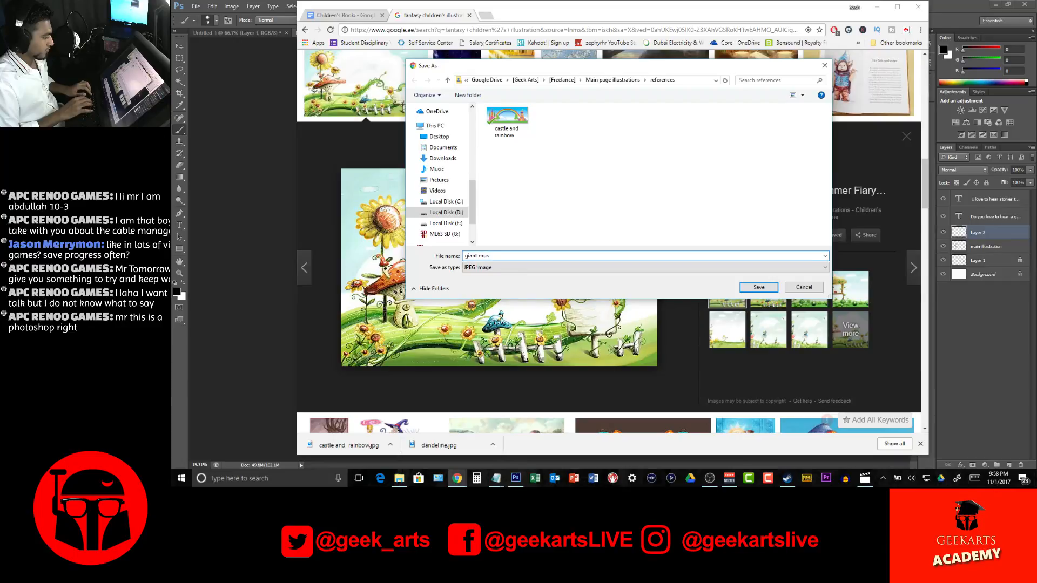
text(hroom)
key(Return)
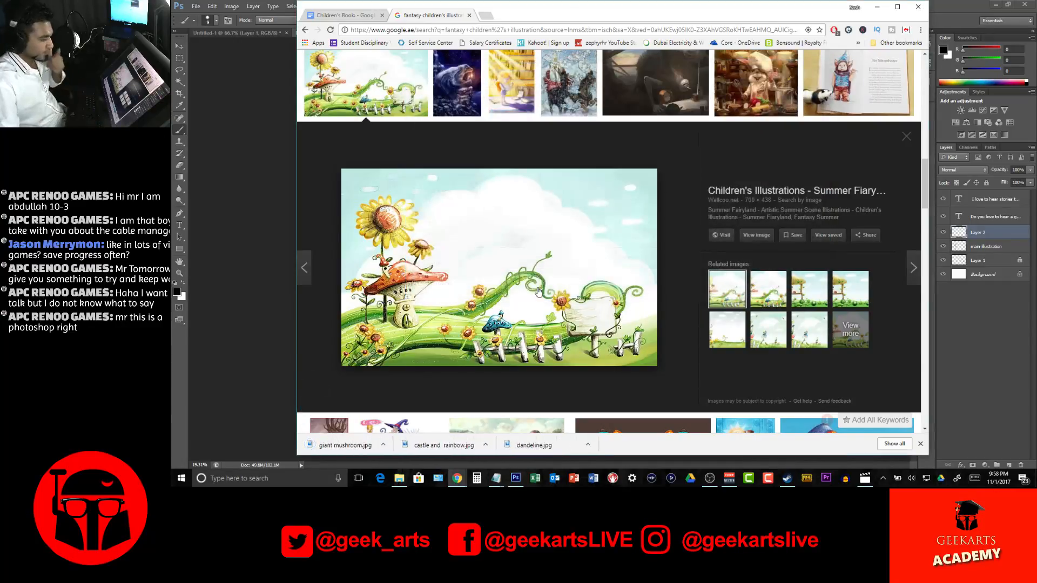
Look through the remaining fantasy results and search images for magic children's illustration instead
scroll(504, 248, down, 6)
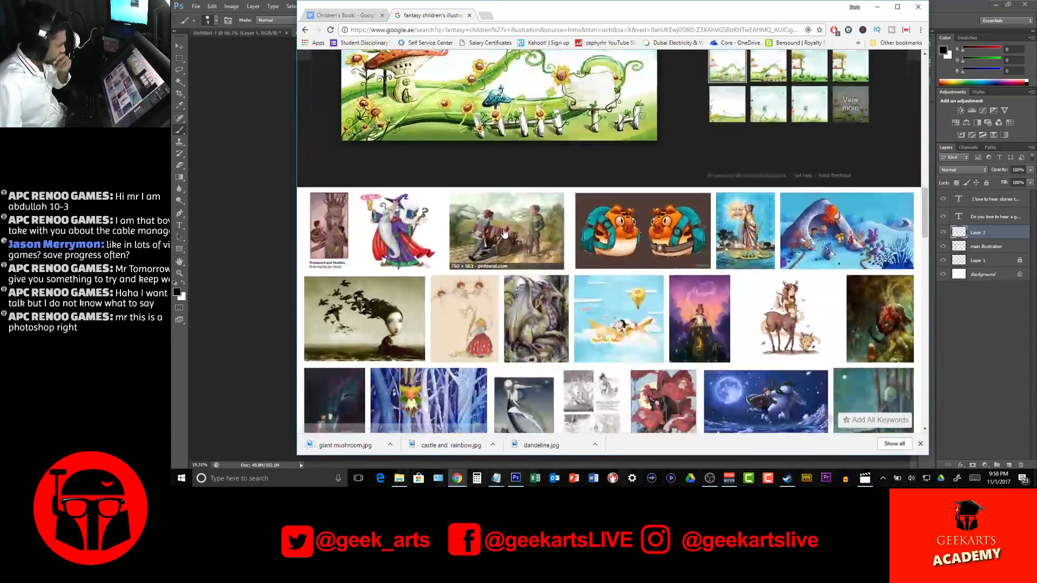
scroll(503, 232, down, 1)
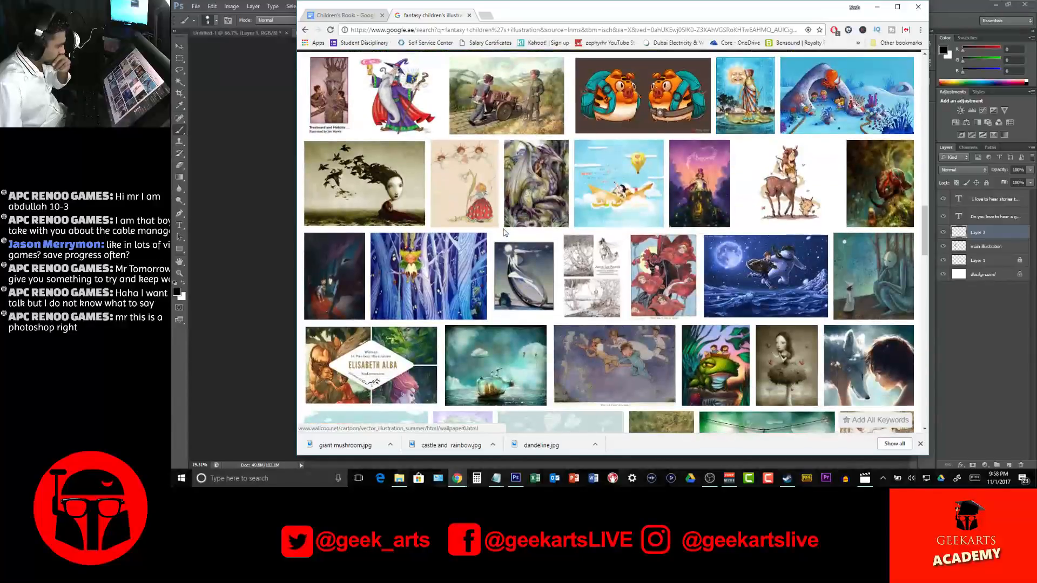
scroll(504, 232, down, 10)
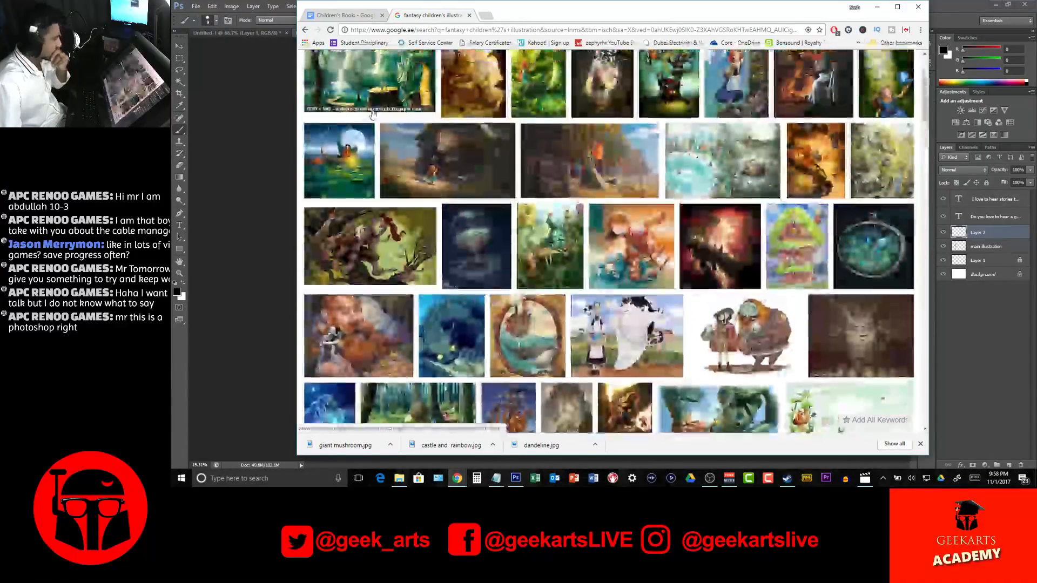
scroll(373, 112, up, 3)
double_click(384, 68)
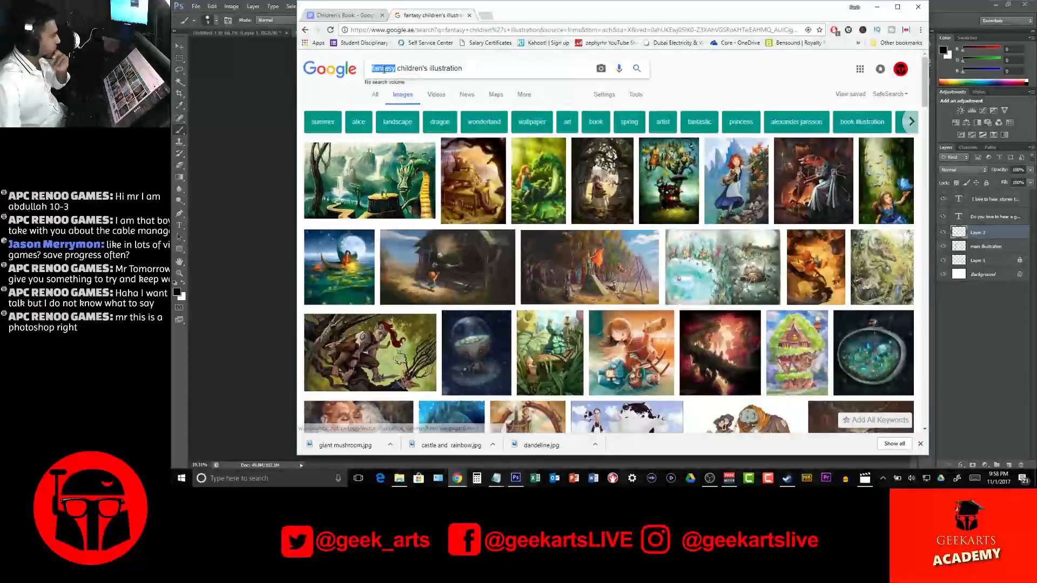
text(magic)
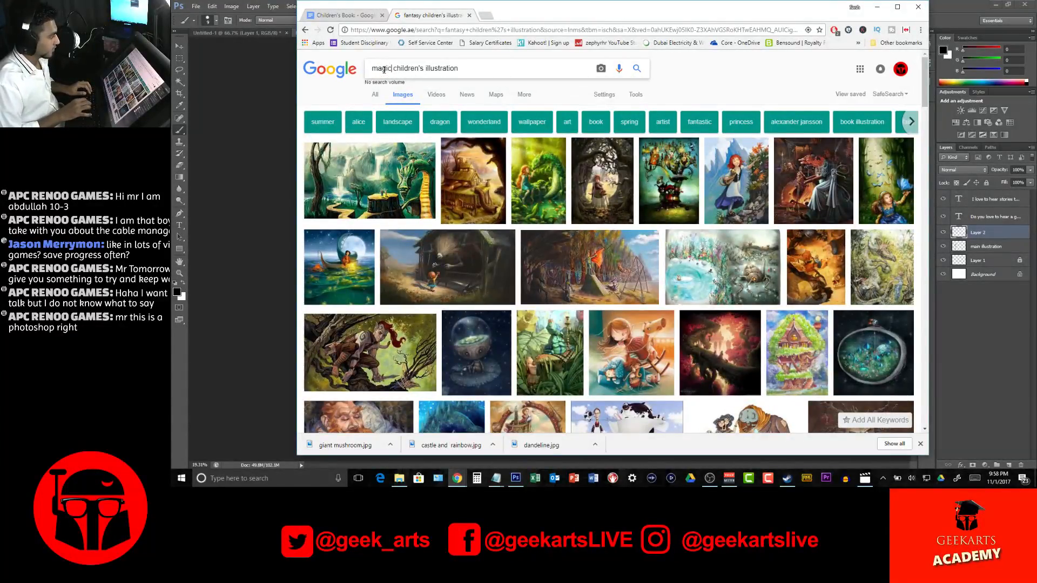
key(Return)
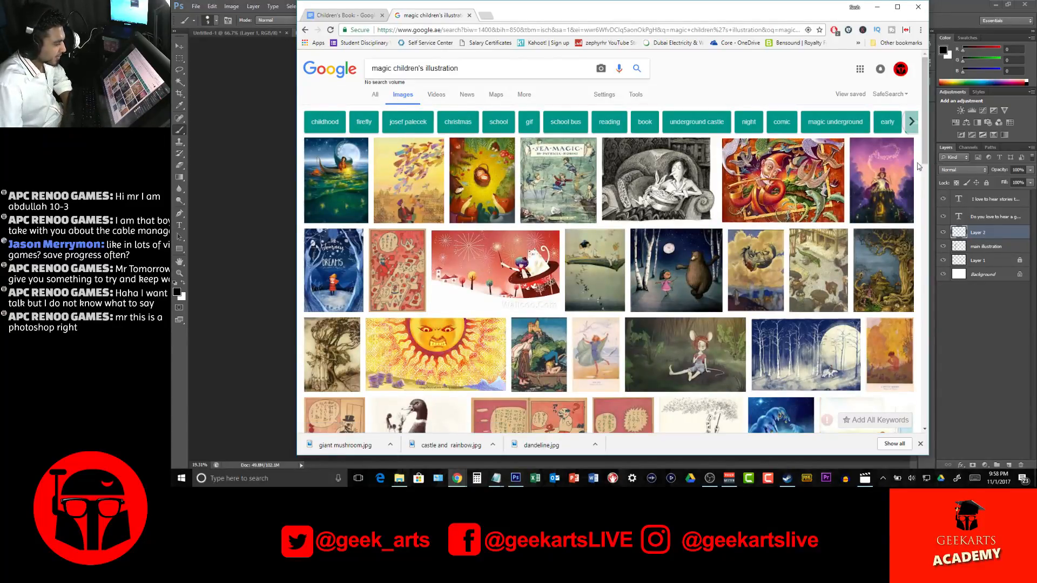
Skim the magic results and refine the image search to magical children's illustration
scroll(528, 147, down, 4)
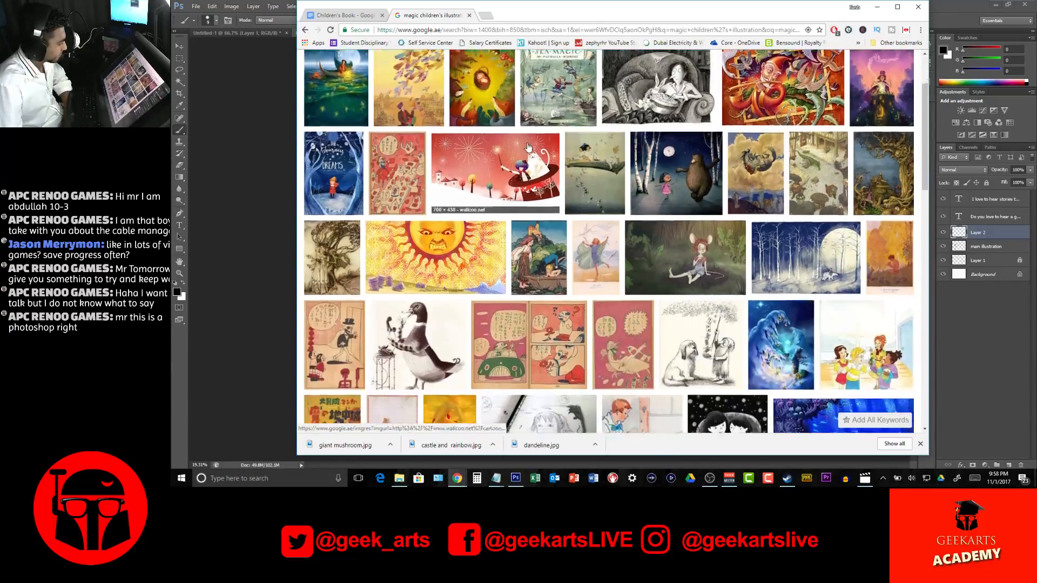
scroll(528, 147, down, 2)
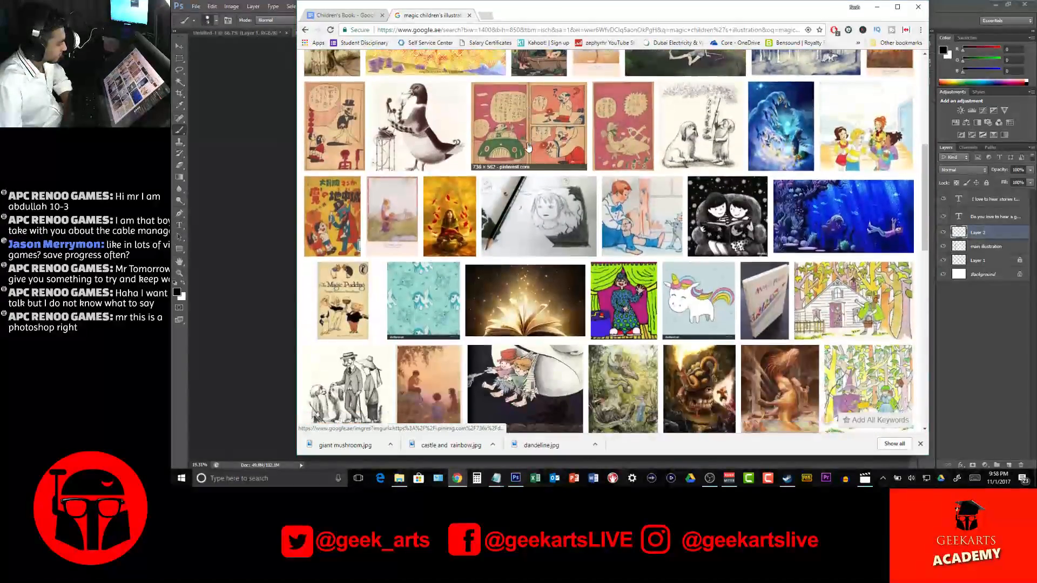
scroll(426, 83, up, 6)
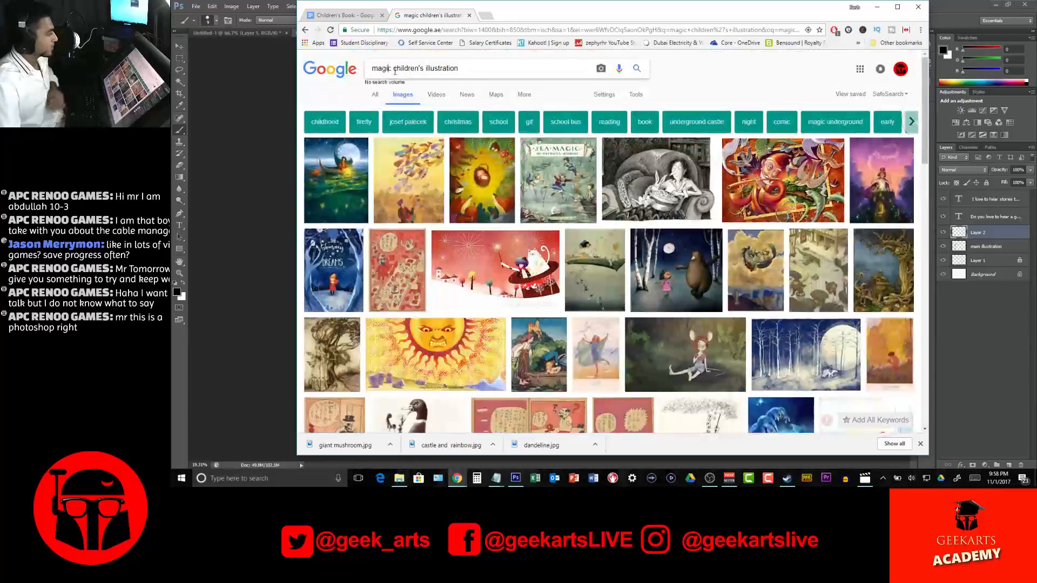
click(391, 71)
text(al)
key(Return)
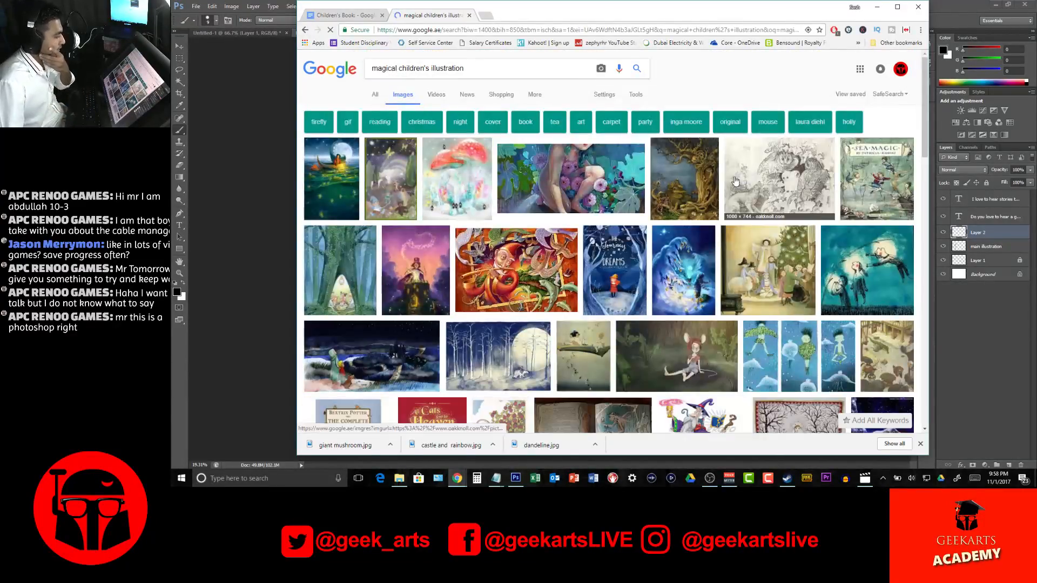
Find the blue whale illustration in the magical results and save it in the references folder under its suggested name
scroll(709, 176, down, 2)
scroll(709, 176, down, 5)
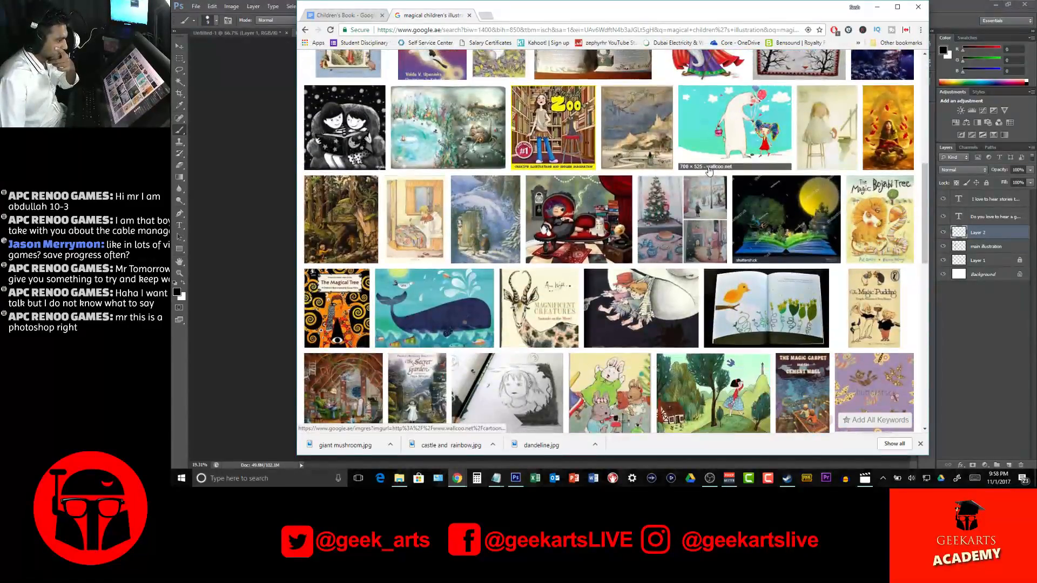
scroll(709, 167, down, 1)
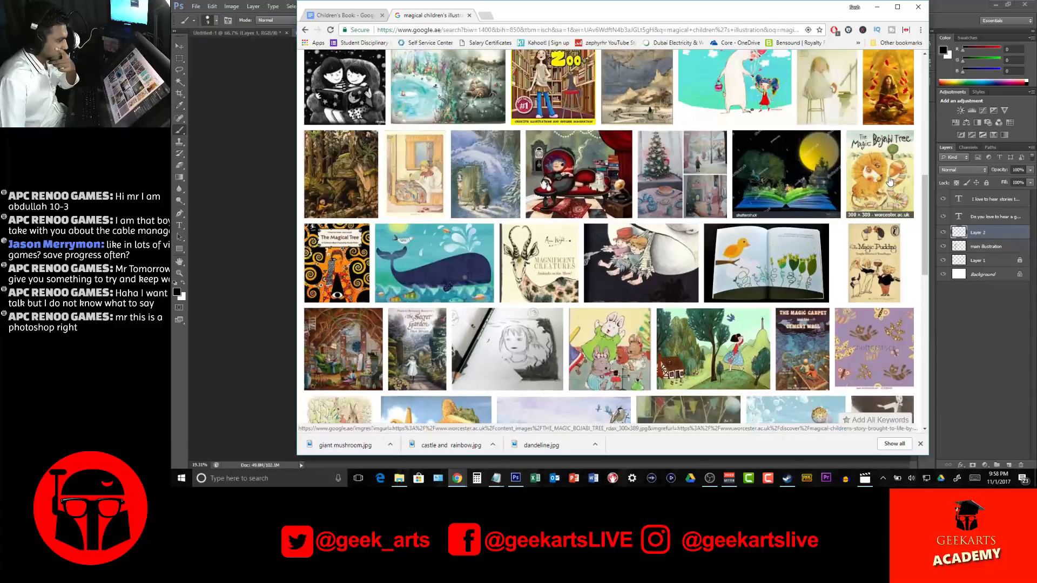
scroll(890, 181, down, 1)
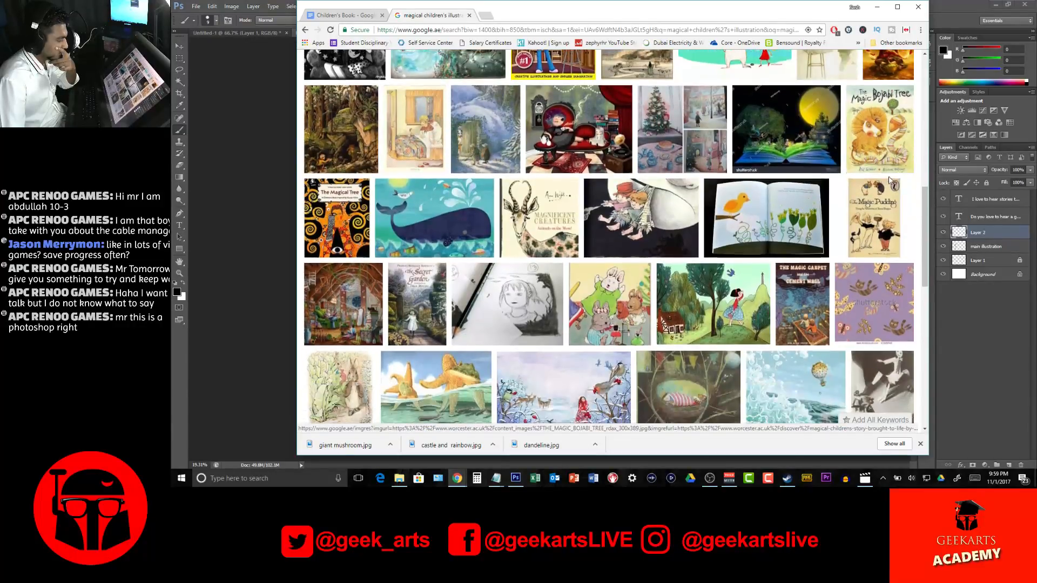
click(451, 223)
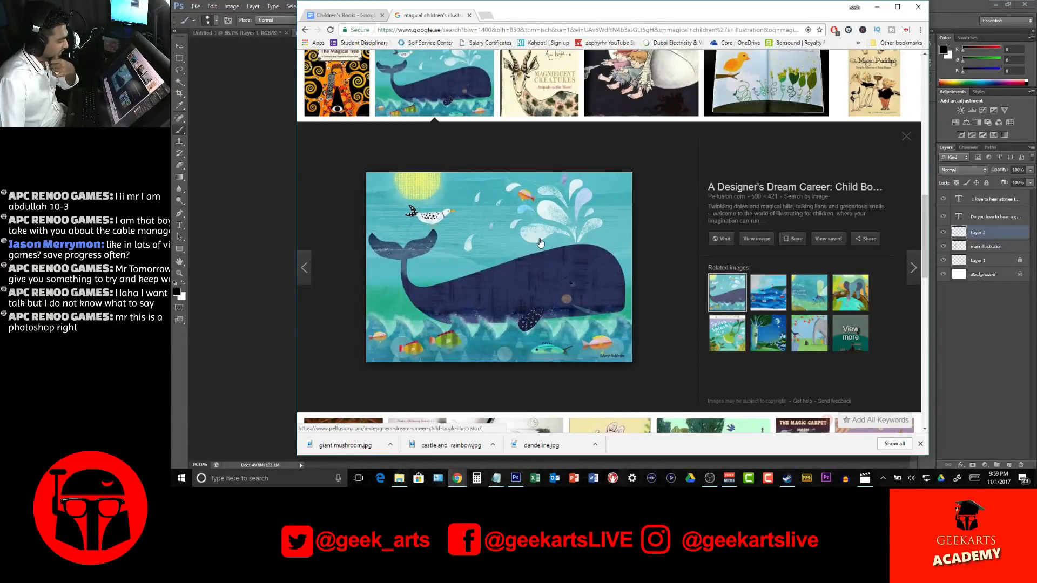
right_click(540, 243)
click(562, 323)
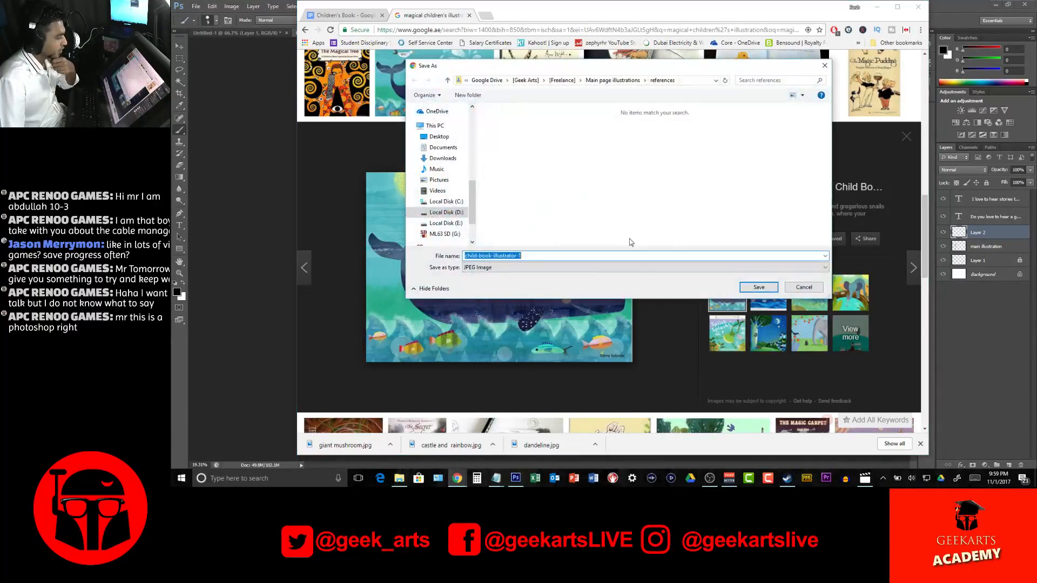
click(759, 287)
Preview the illustration of the puffer fish balloon flying over ocean waves
scroll(671, 238, down, 4)
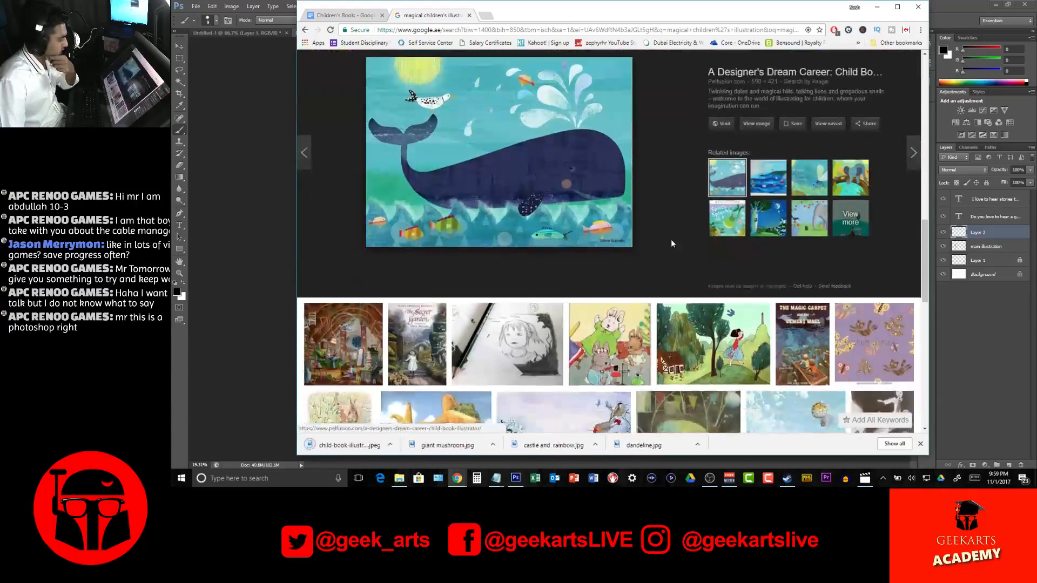
scroll(671, 245, down, 2)
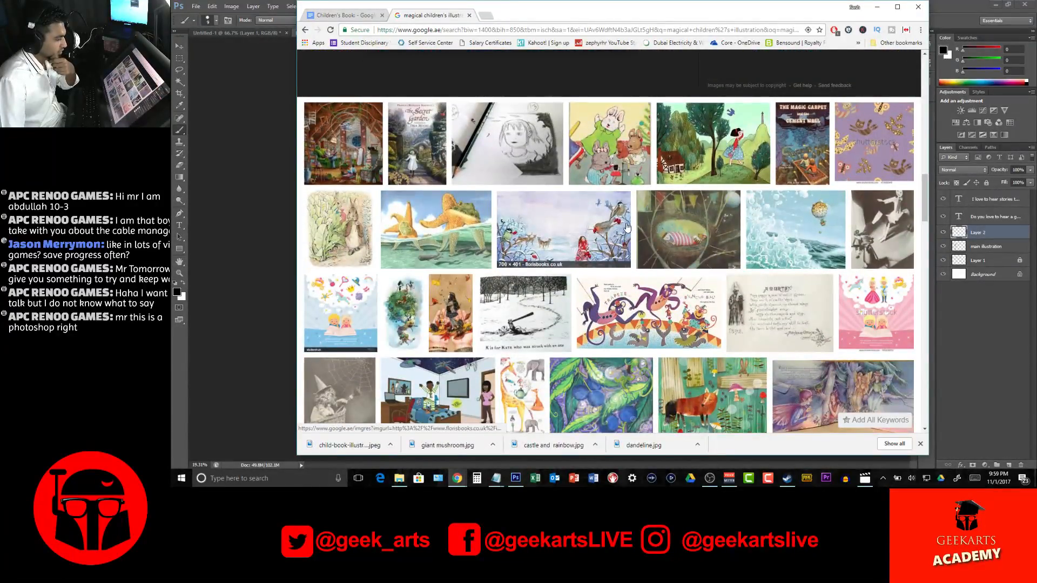
click(831, 206)
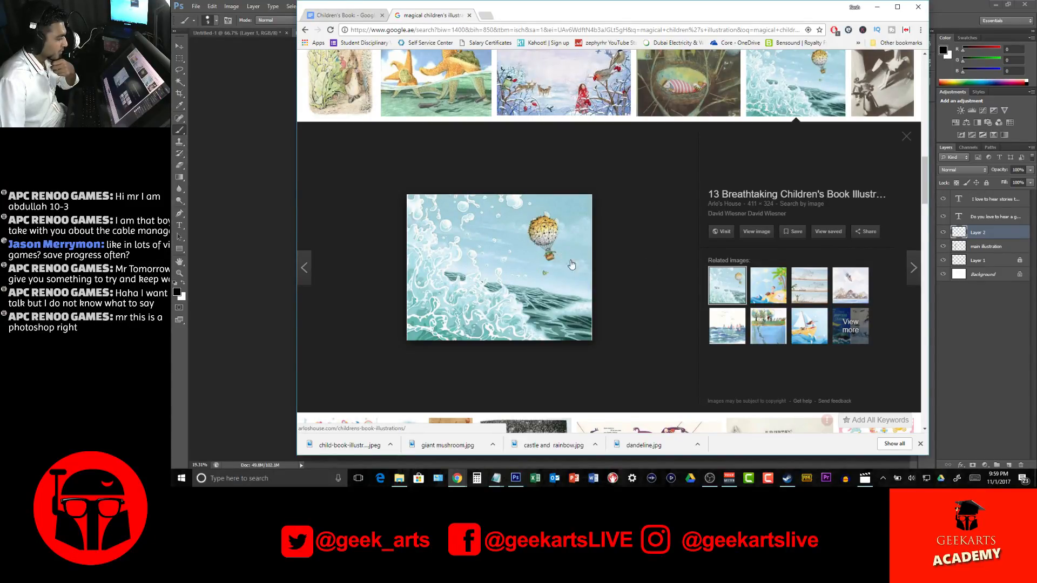
scroll(568, 261, up, 10)
Search for hot air puffer fish balloon in a new browser tab and preview the pufferfish balloon painting on blue sky
click(480, 17)
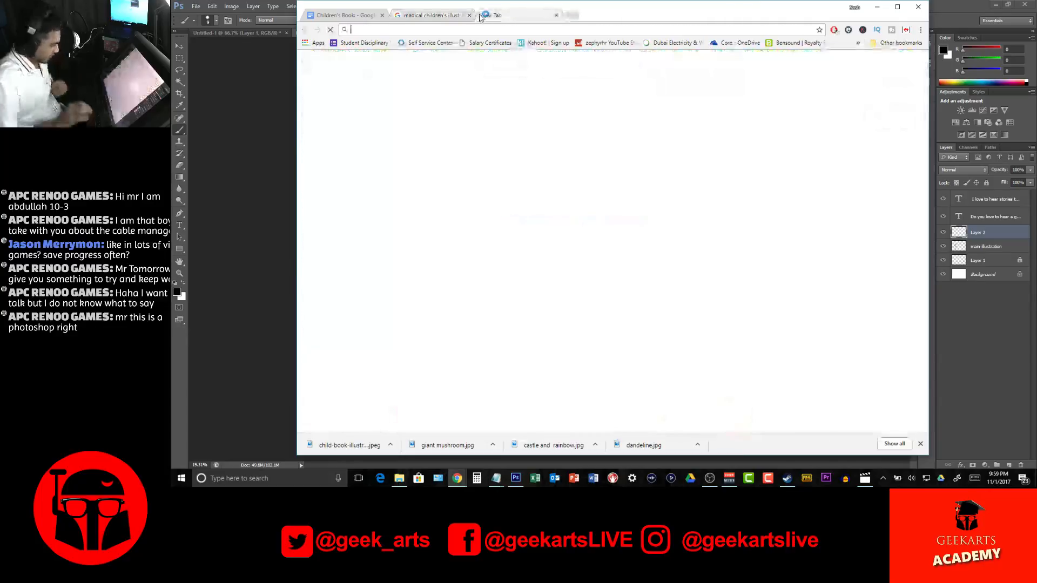
text(hot air)
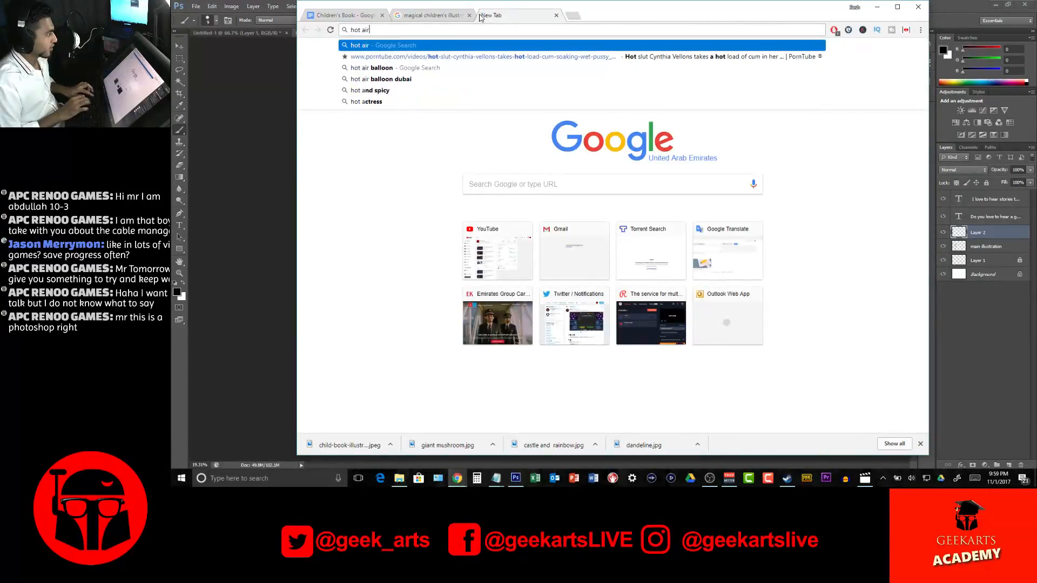
text( puffer fish balloon)
key(Return)
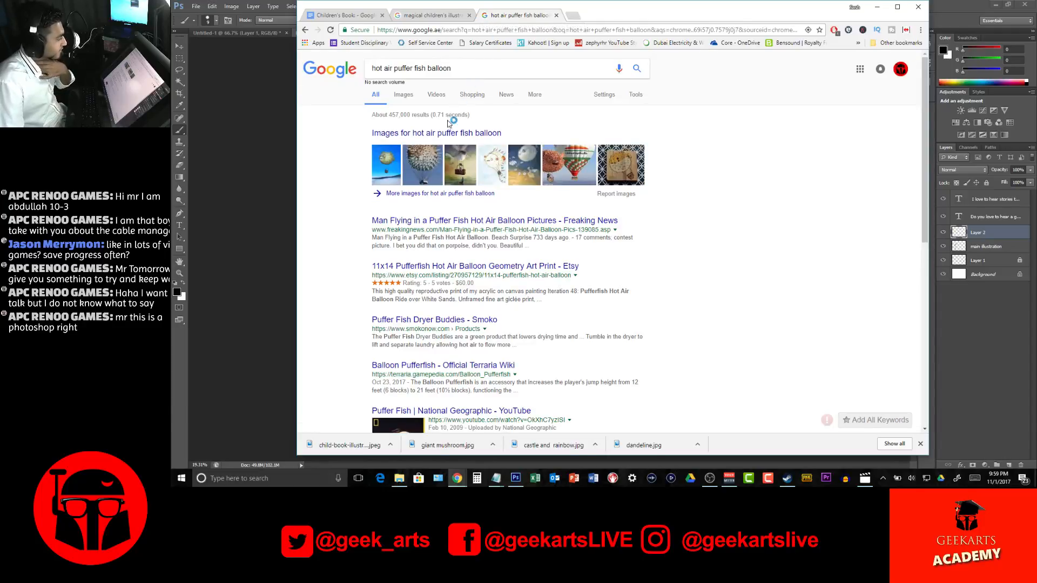
click(427, 156)
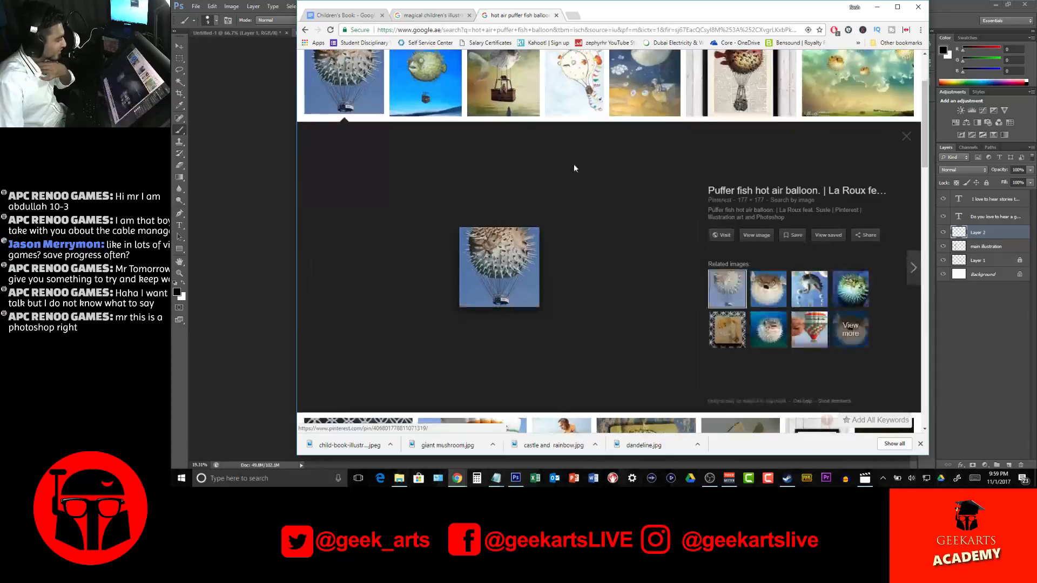
click(431, 72)
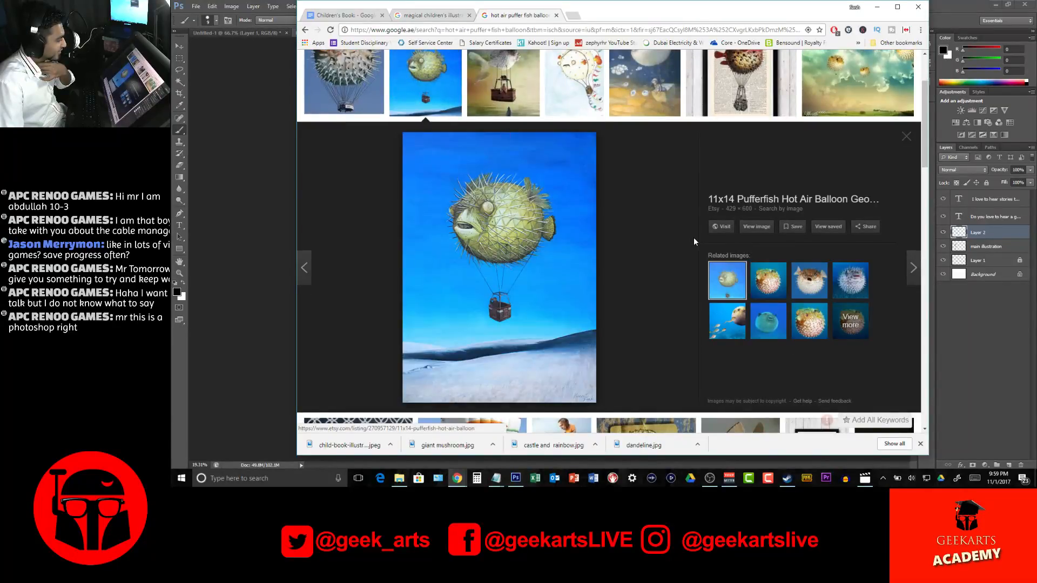
Save the pufferfish balloon painting in the references folder as puffer fish
right_click(511, 193)
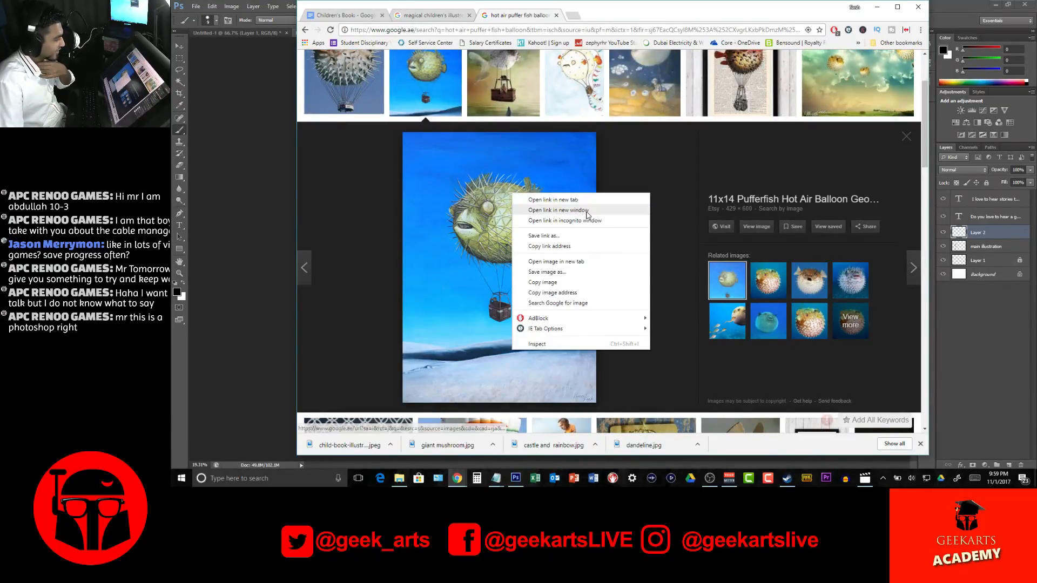
click(546, 272)
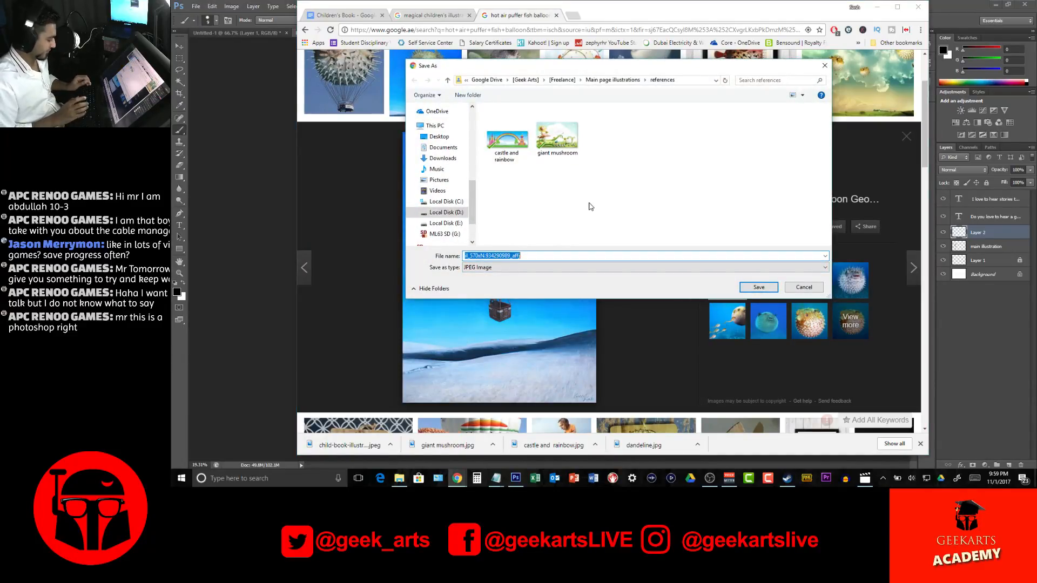
text(puffer f)
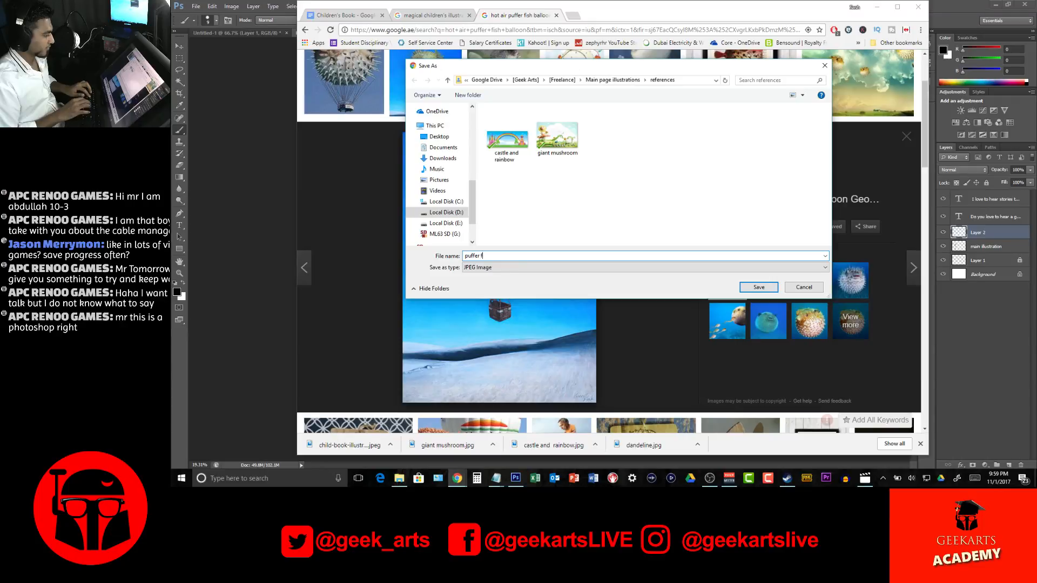
key(Return)
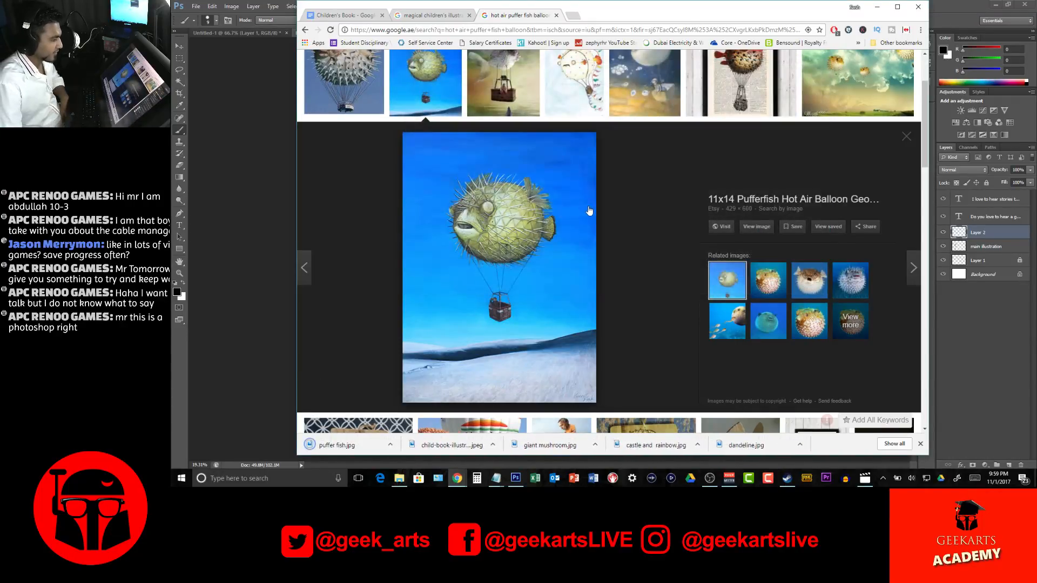
scroll(601, 229, up, 2)
scroll(589, 229, down, 2)
scroll(583, 230, up, 2)
scroll(581, 229, down, 10)
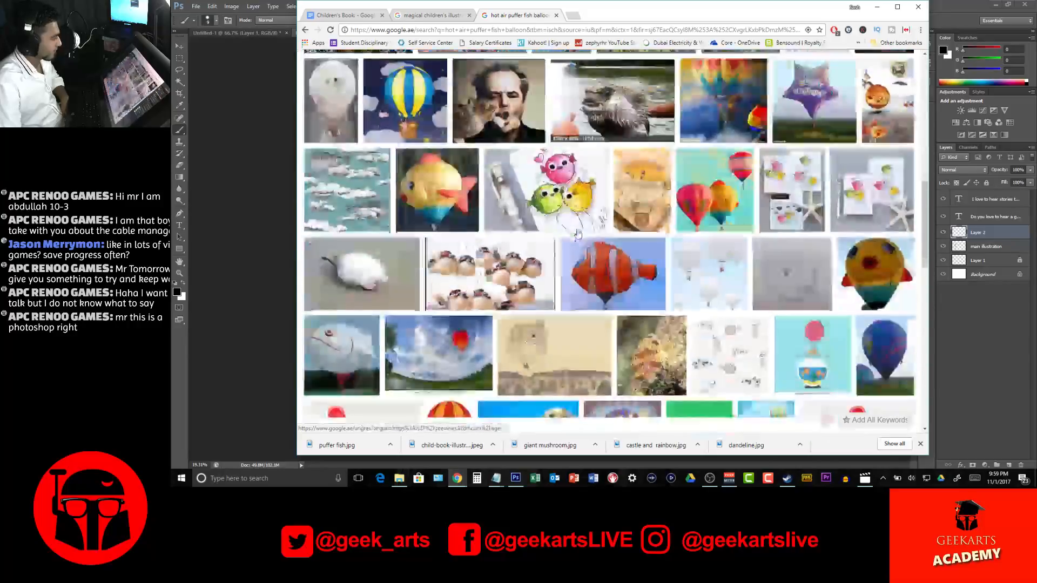
scroll(577, 232, down, 5)
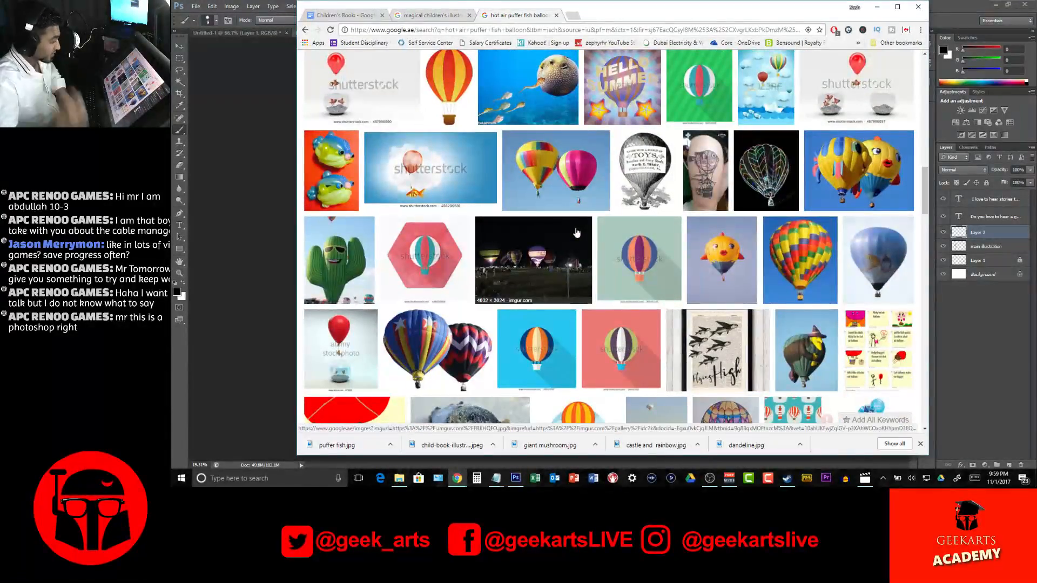
Switch to Photoshop and open the castle and rainbow, whale, giant mushroom and puffer fish images from the references folder
key(alt+Tab)
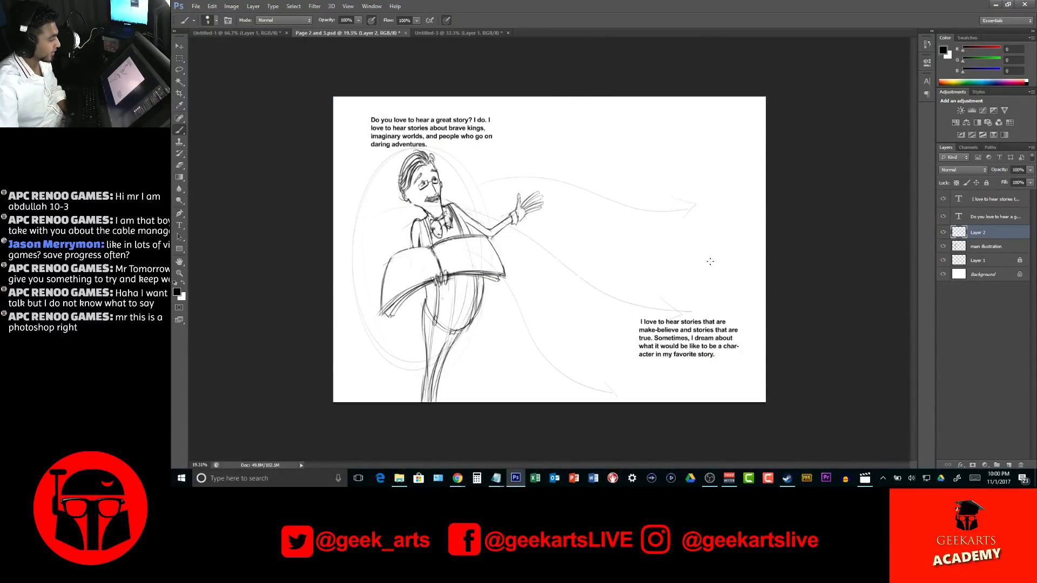
click(195, 6)
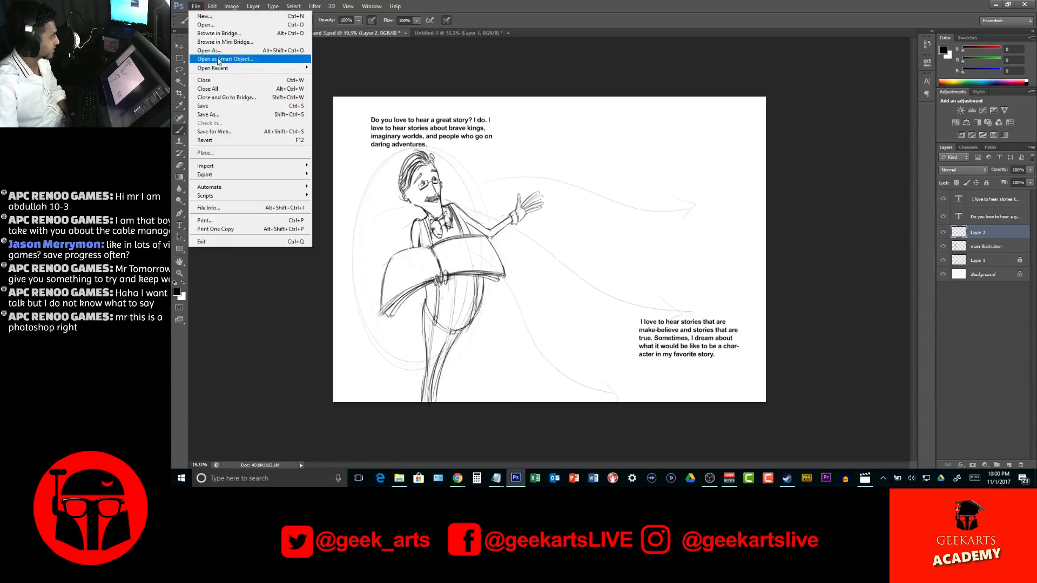
click(208, 25)
click(607, 152)
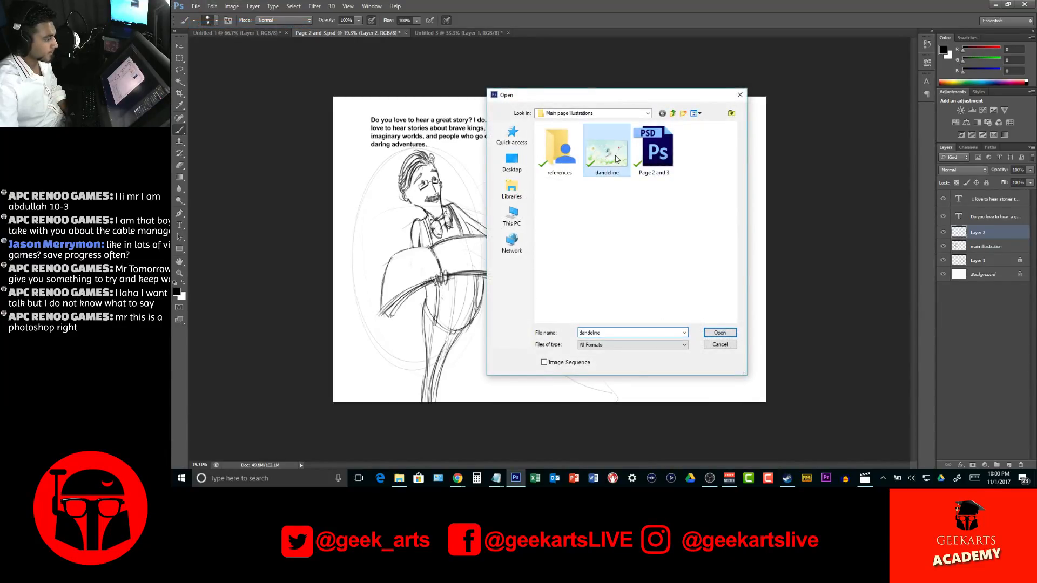
double_click(560, 154)
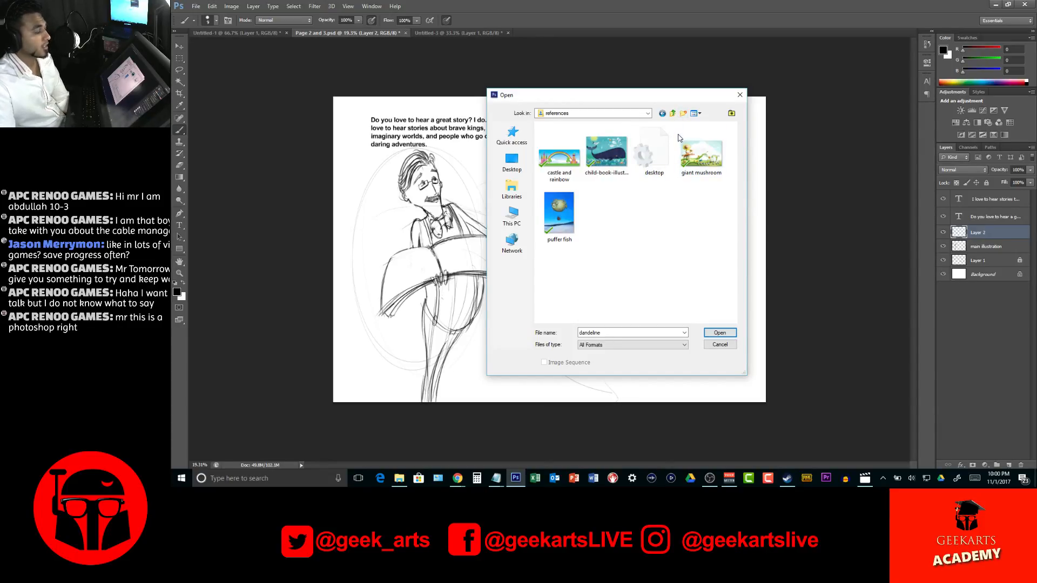
click(559, 213)
ctrl+click(559, 156)
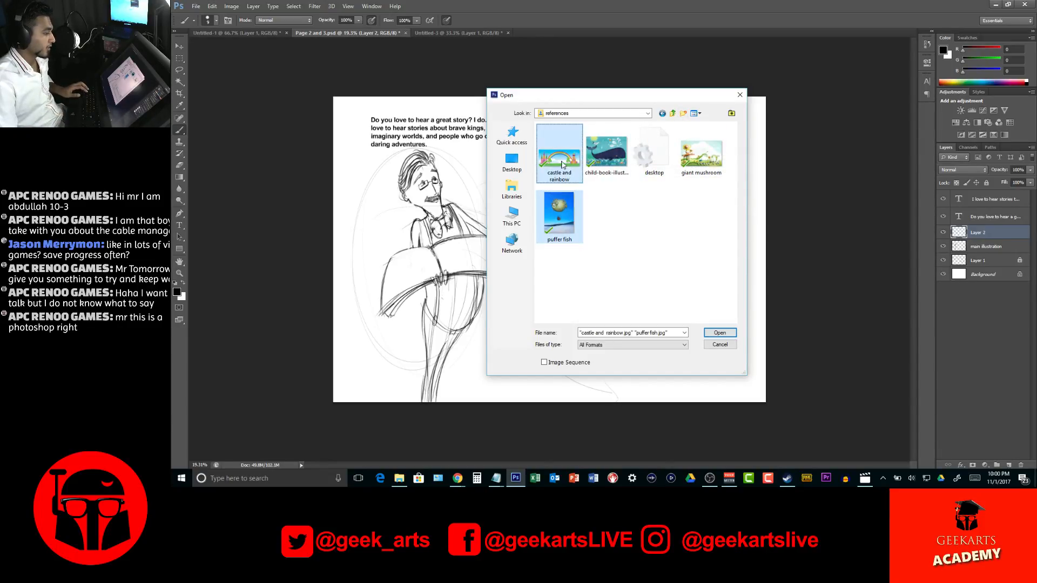
ctrl+click(606, 154)
ctrl+click(707, 157)
click(719, 332)
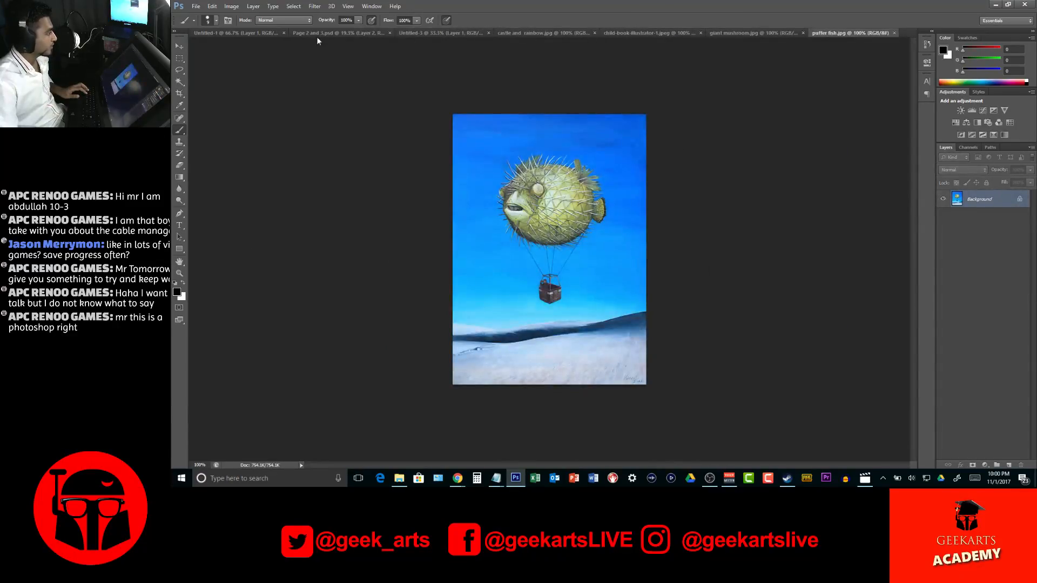
click(246, 32)
click(340, 32)
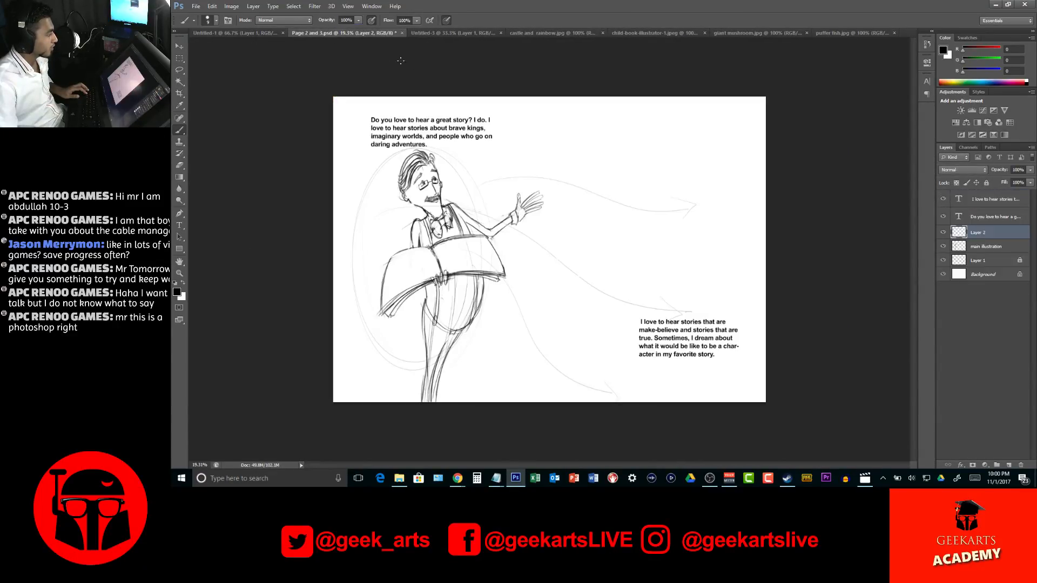
click(426, 33)
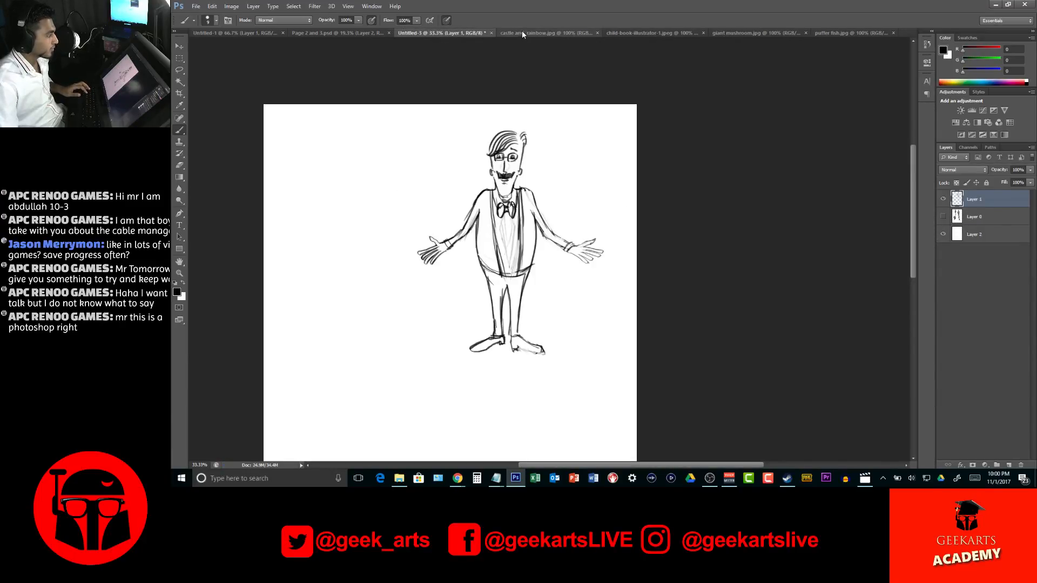
click(523, 32)
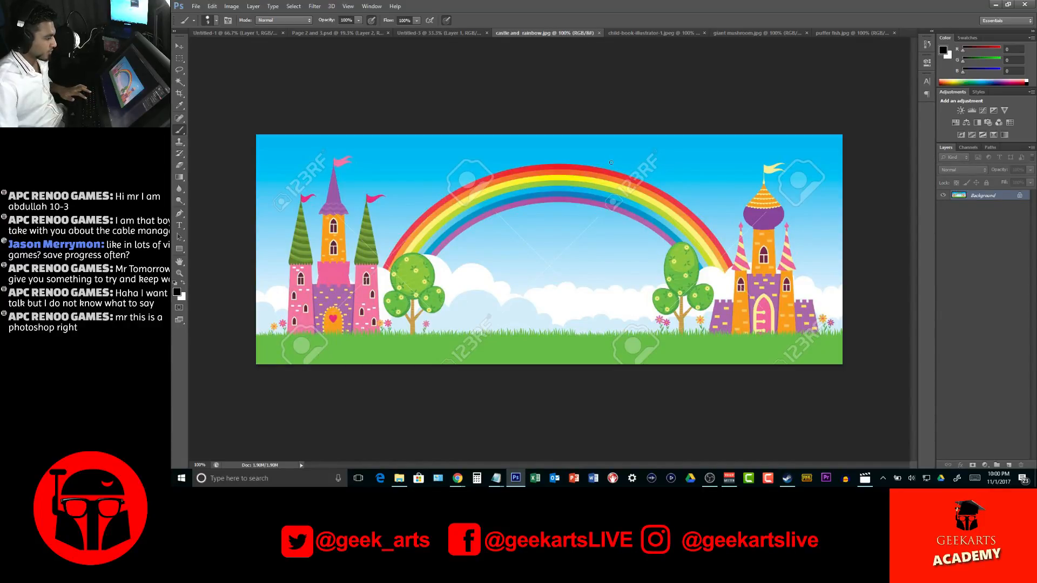
key(v)
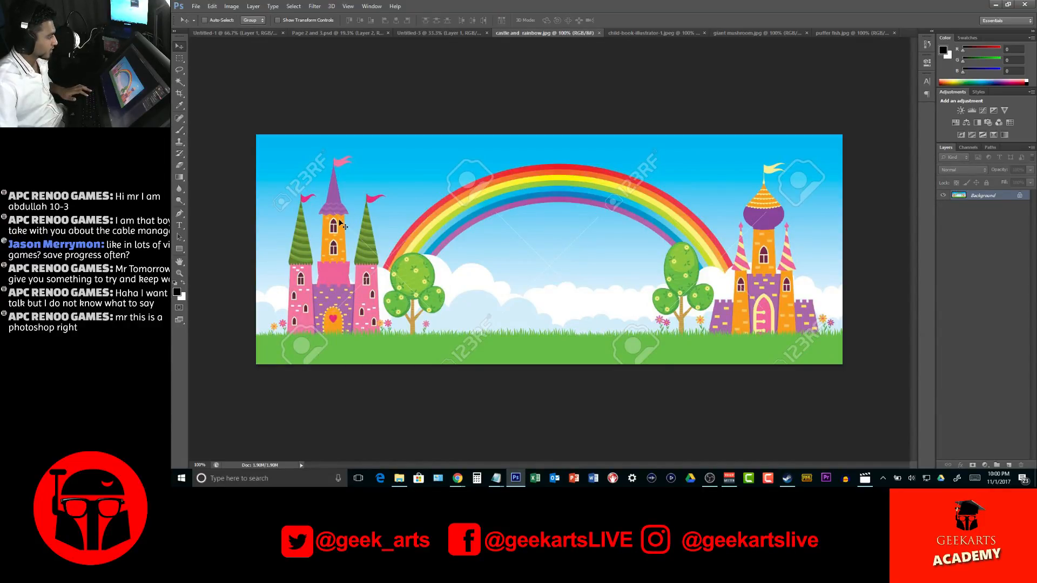
drag(361, 196, 524, 171)
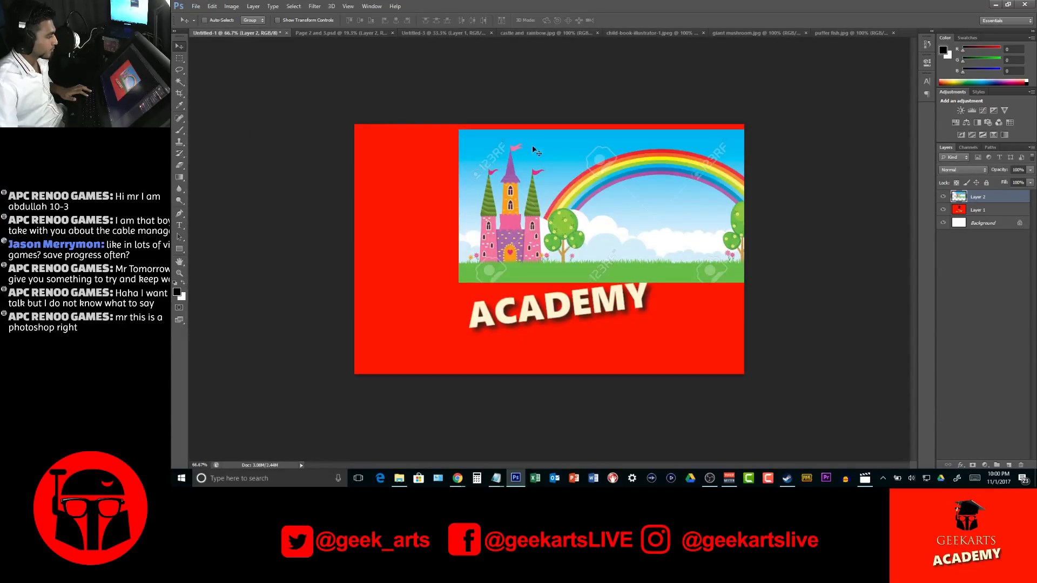
key(ctrl+z)
Close the red Geekarts Academy logo document without saving its changes
click(287, 33)
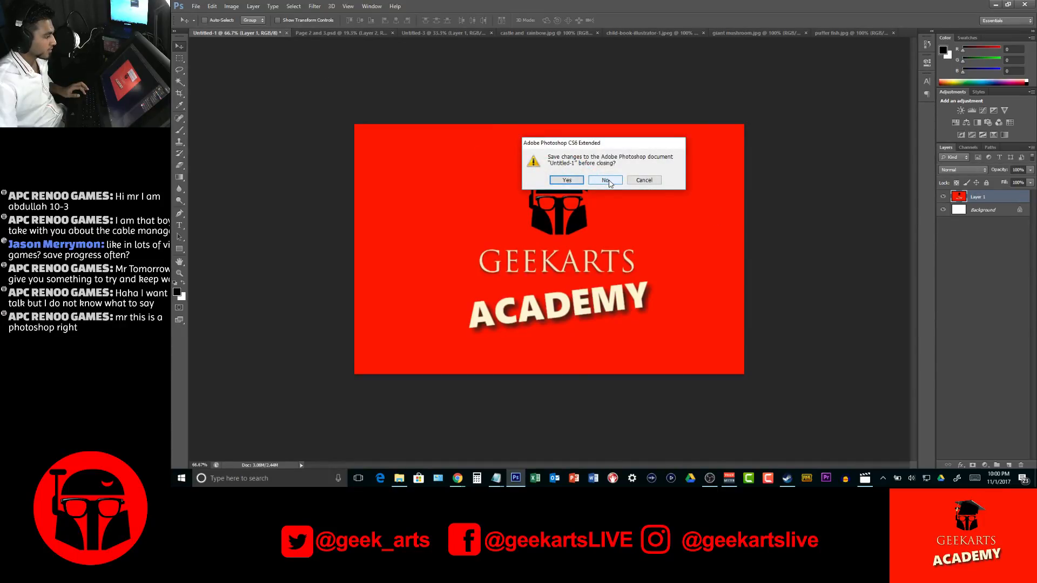
click(606, 180)
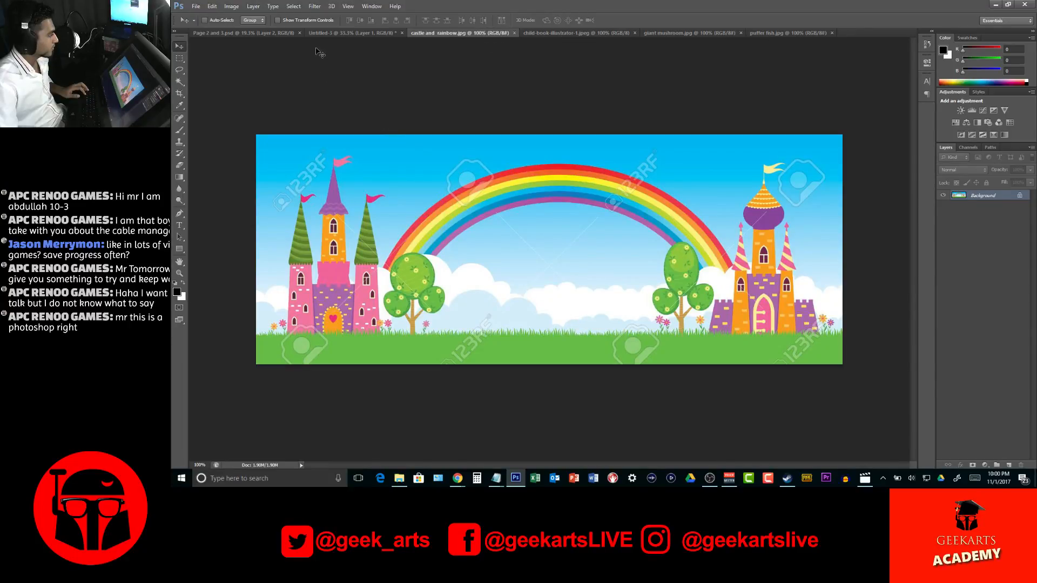
Copy the castle and rainbow picture into Page 2 and 3, enlarge it and place it across the spread beside the narrator's face
click(335, 33)
drag(259, 36, 540, 173)
key(ctrl+t)
drag(707, 263, 713, 269)
drag(569, 170, 607, 232)
key(Return)
mouse_move(602, 218)
mouse_down()
mouse_move(621, 214)
mouse_move(596, 222)
mouse_up()
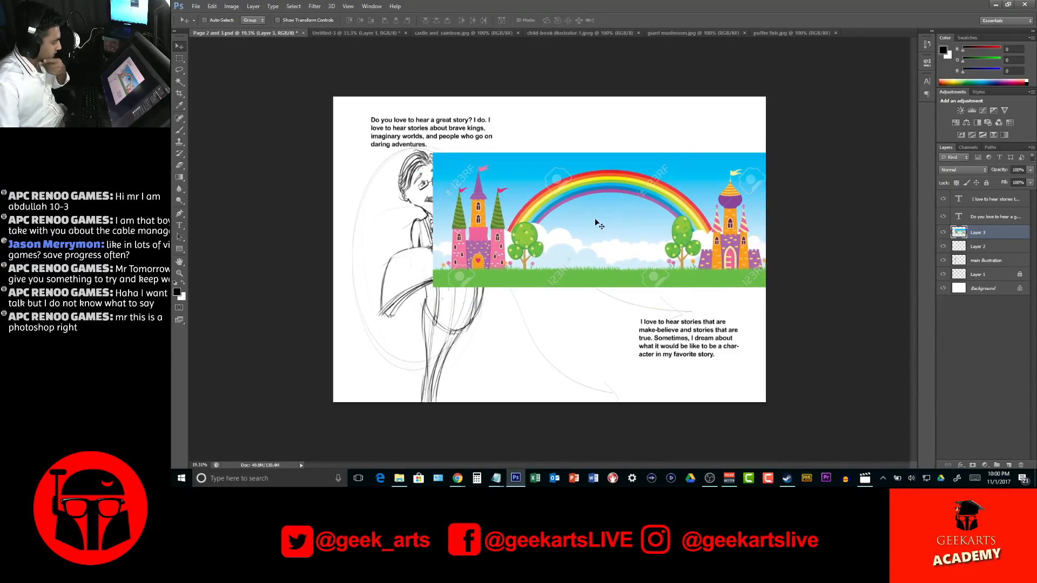
Delete the uppermost band of blue sky from the castle picture using the Magic Wand, and clear the selection
key(z)
click(440, 215)
click(441, 214)
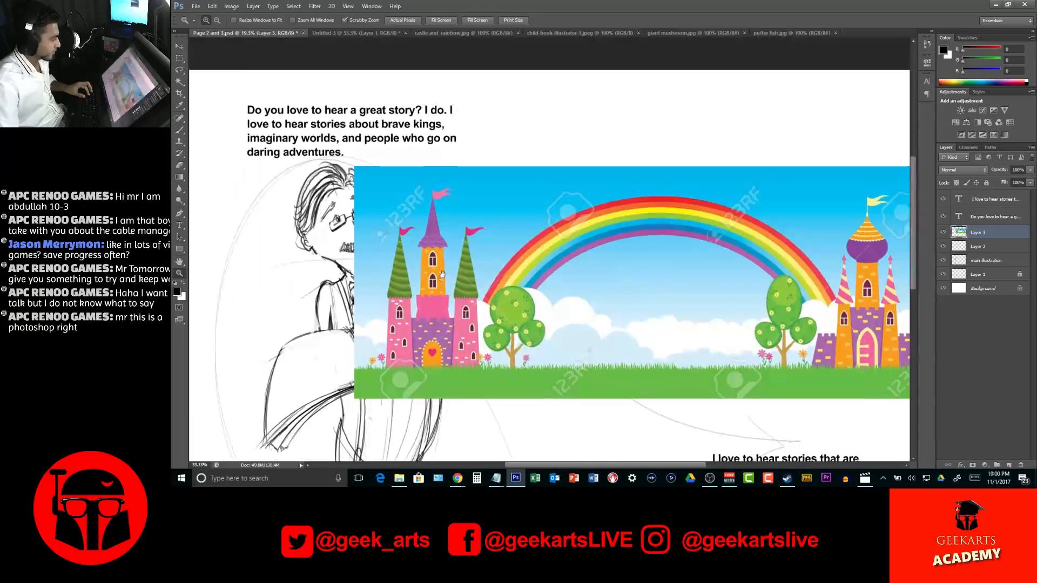
key(w)
click(477, 202)
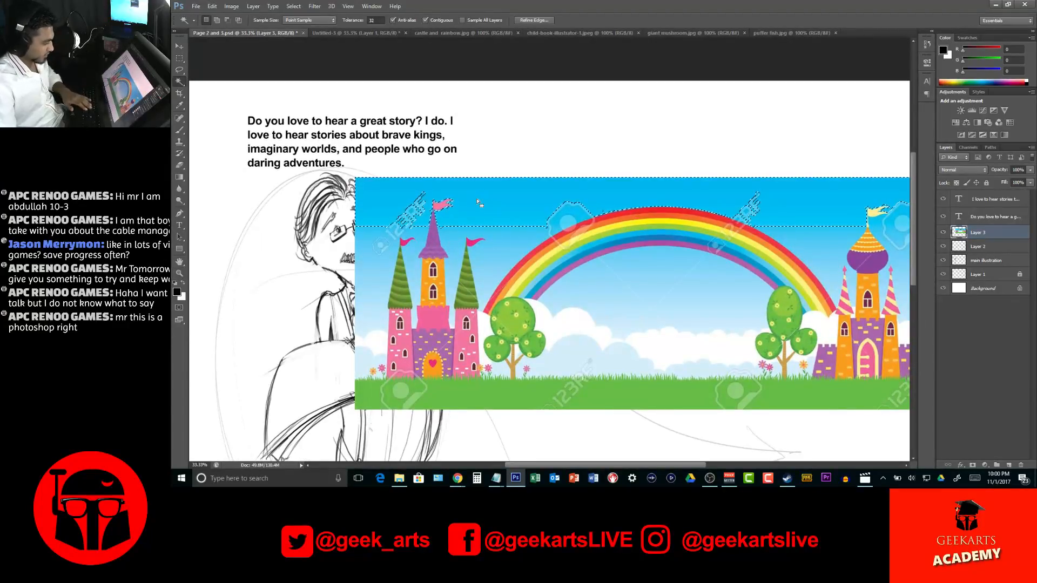
key(Delete)
key(ctrl+d)
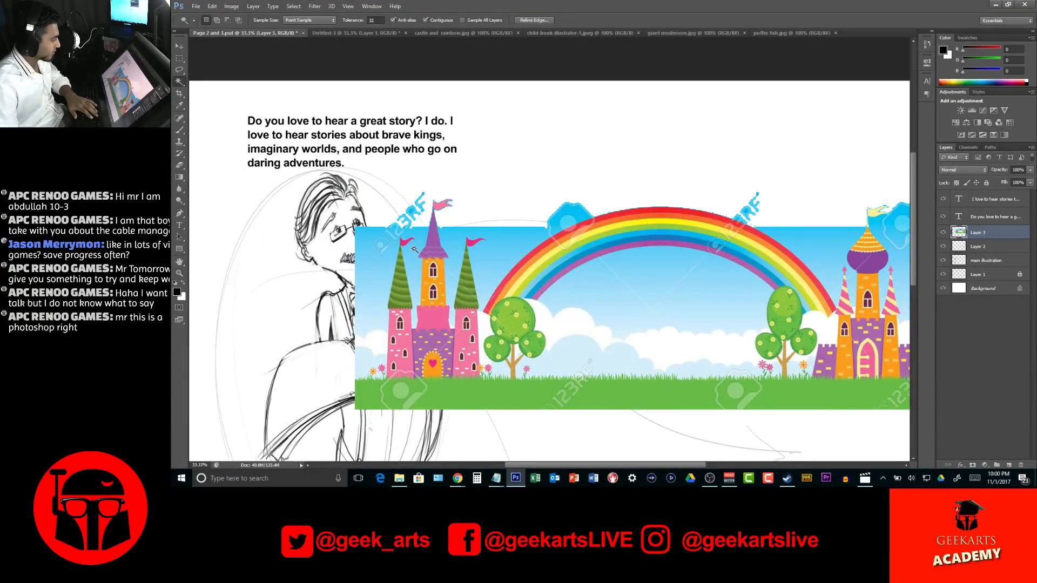
Delete the remaining sky bands and watermark pieces around the pink castle's towers using the Magic Wand
click(414, 226)
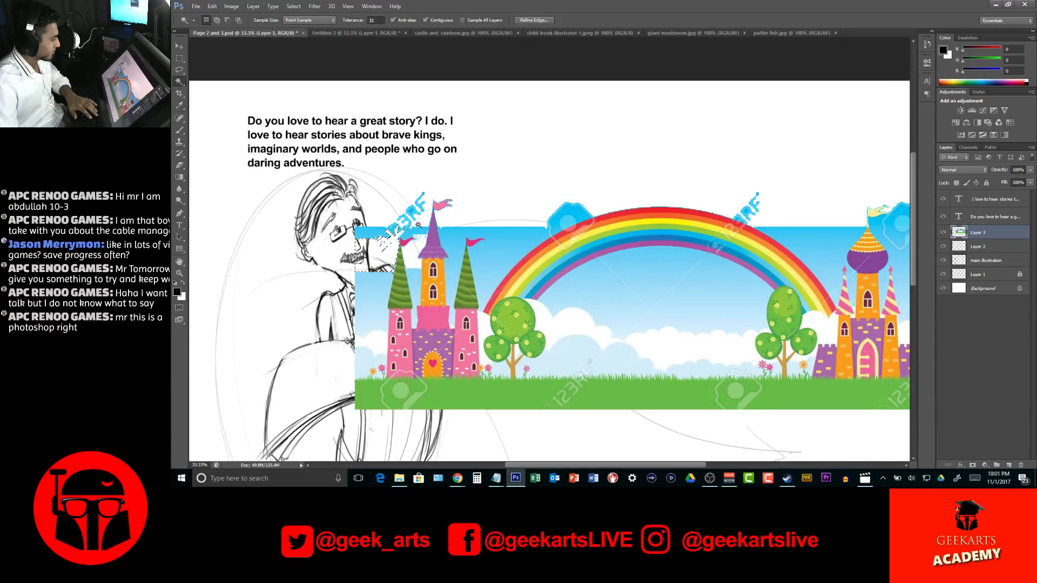
click(455, 236)
key(Delete)
click(455, 259)
key(Delete)
click(450, 286)
key(Delete)
click(414, 289)
key(Delete)
click(372, 309)
key(Delete)
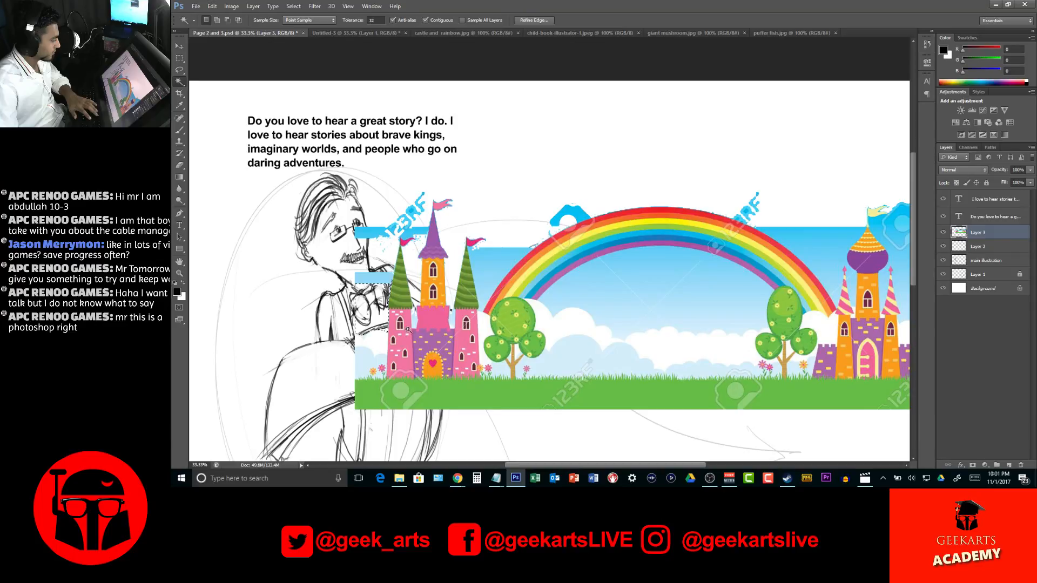
click(475, 249)
key(Delete)
click(413, 217)
key(Delete)
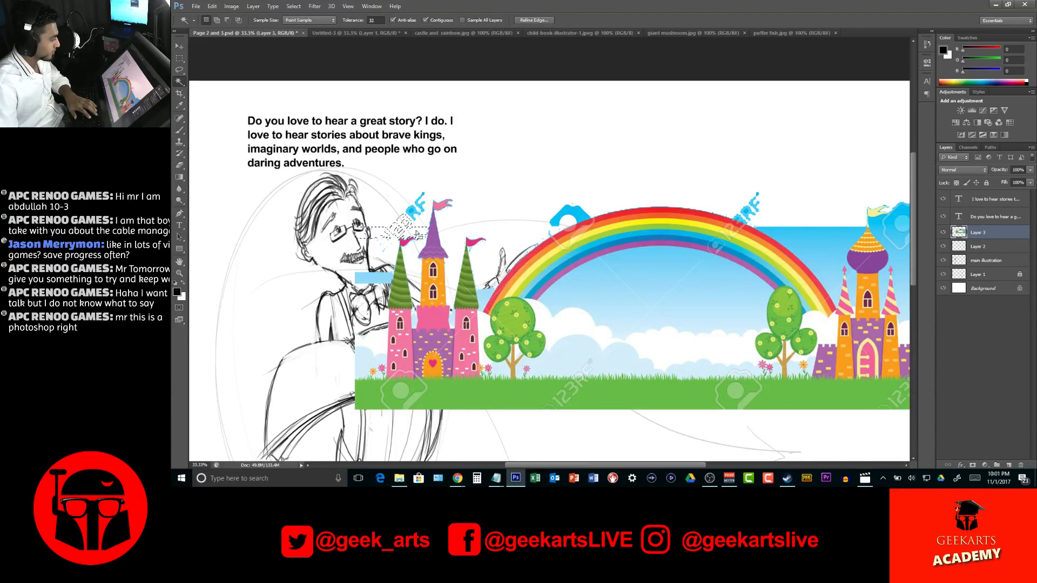
key(ctrl+d)
Lasso the leftover sky and watermark scraps between the narrator's face and the pink castle and delete them
key(l)
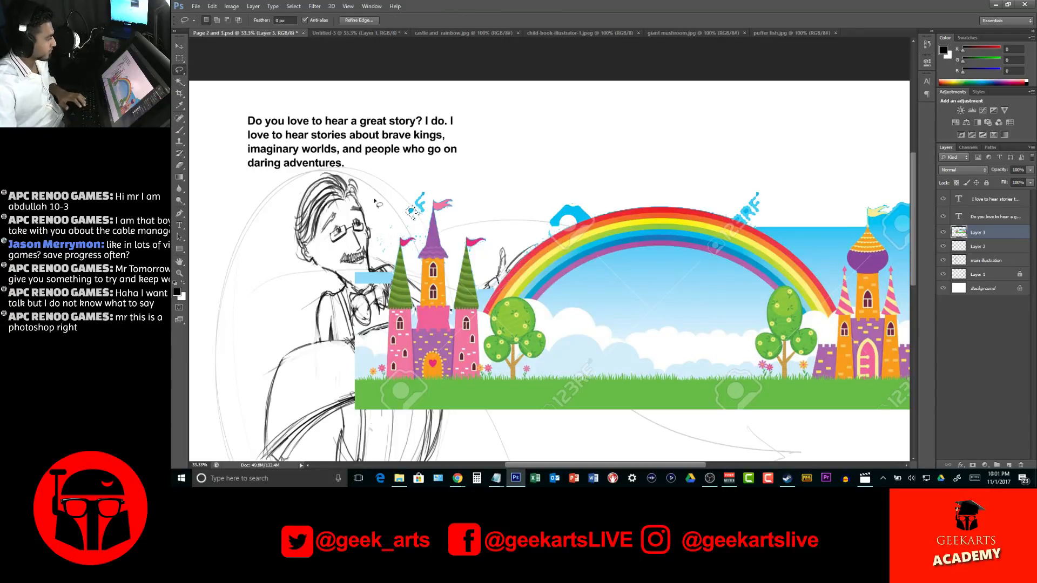
mouse_move(351, 242)
mouse_down()
mouse_move(371, 186)
mouse_move(313, 248)
mouse_move(362, 330)
mouse_move(390, 300)
mouse_move(401, 233)
mouse_move(419, 227)
mouse_move(415, 254)
mouse_move(427, 241)
mouse_move(438, 192)
mouse_move(338, 195)
mouse_up()
click(600, 181)
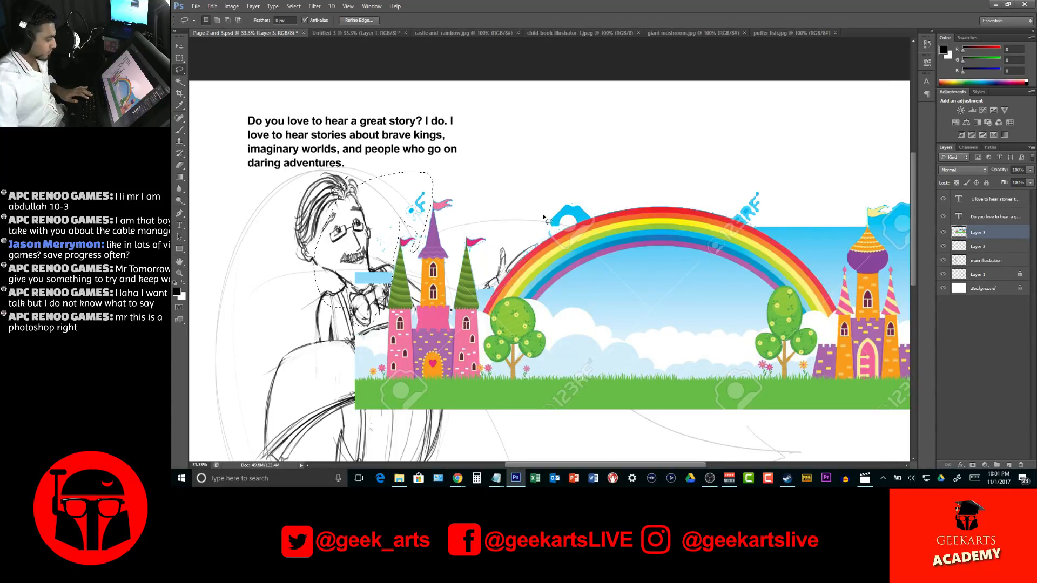
key(Delete)
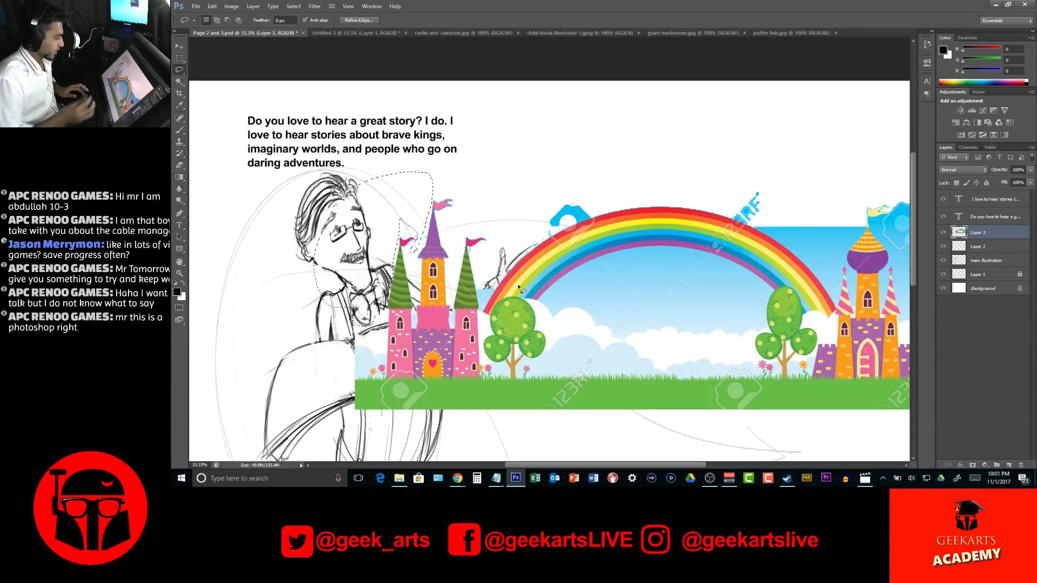
key(ctrl+d)
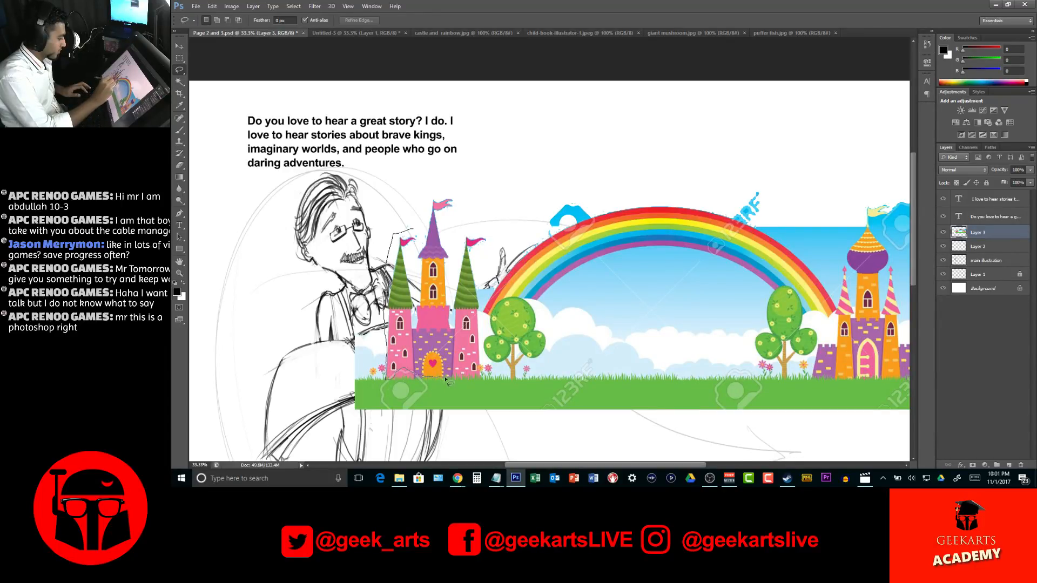
Lasso the pink castle, copy it to its own layer and hide the full castle and rainbow layer
mouse_move(496, 377)
mouse_down()
mouse_move(472, 257)
mouse_move(490, 241)
mouse_move(482, 225)
mouse_move(461, 223)
mouse_move(456, 190)
mouse_move(422, 193)
mouse_move(414, 230)
mouse_up()
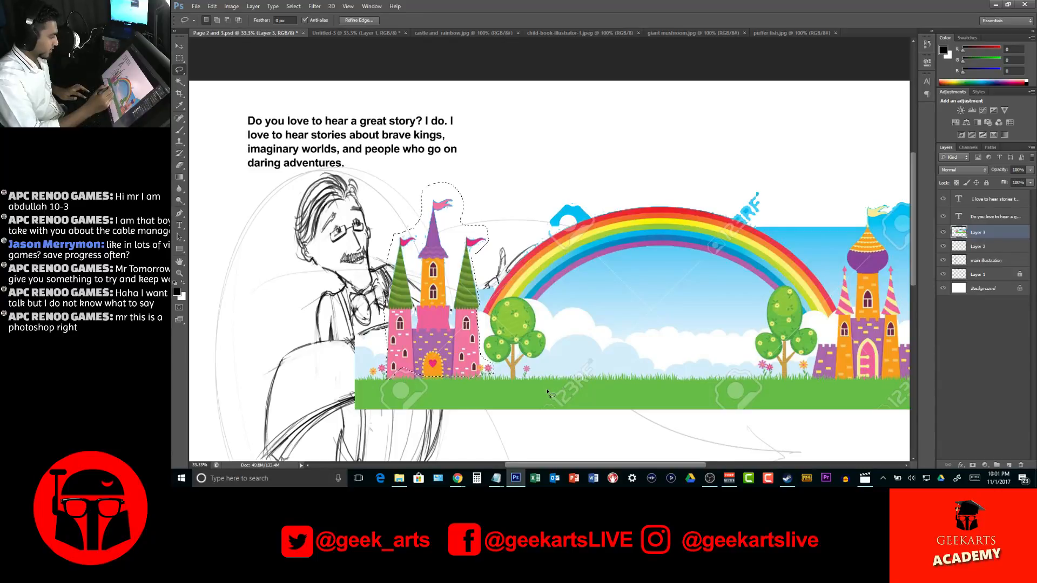
right_click(436, 300)
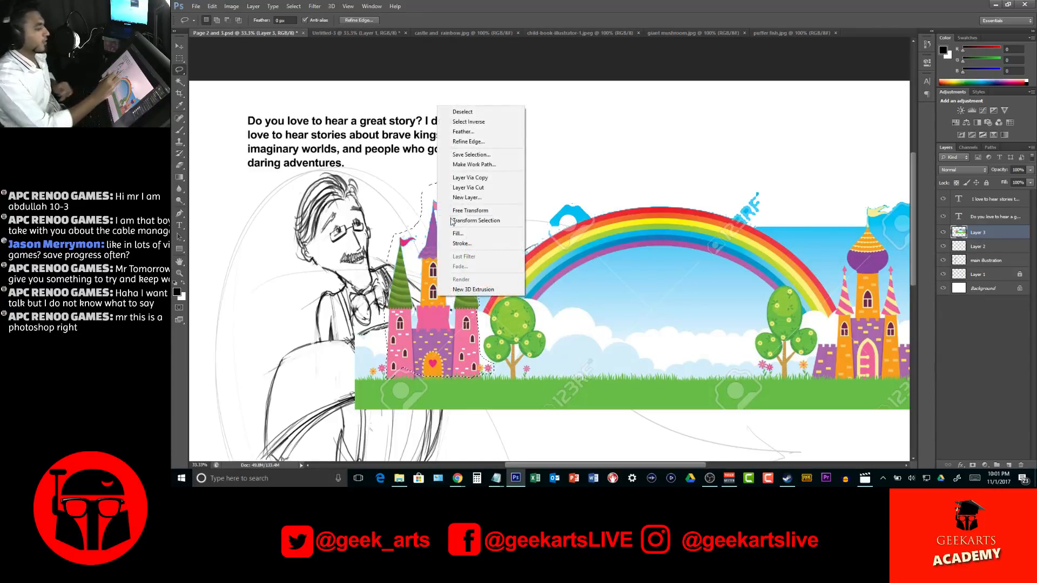
click(468, 177)
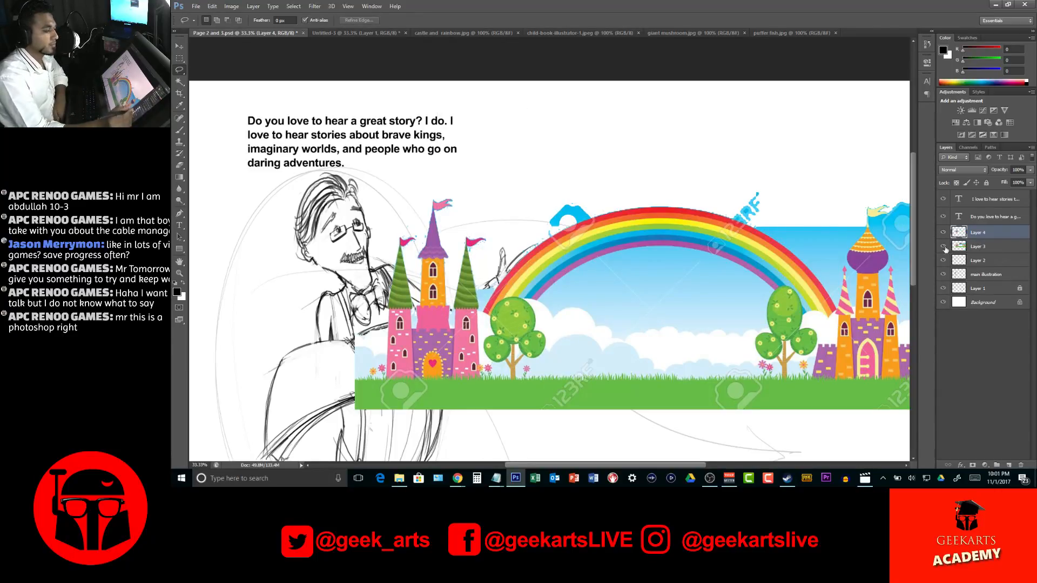
click(943, 246)
Tilt the cut-out pink castle clockwise, squash it smaller and place it on the right-hand page of the narrator's open book
key(ctrl+t)
drag(484, 312, 463, 292)
drag(486, 168, 508, 193)
drag(423, 296, 458, 319)
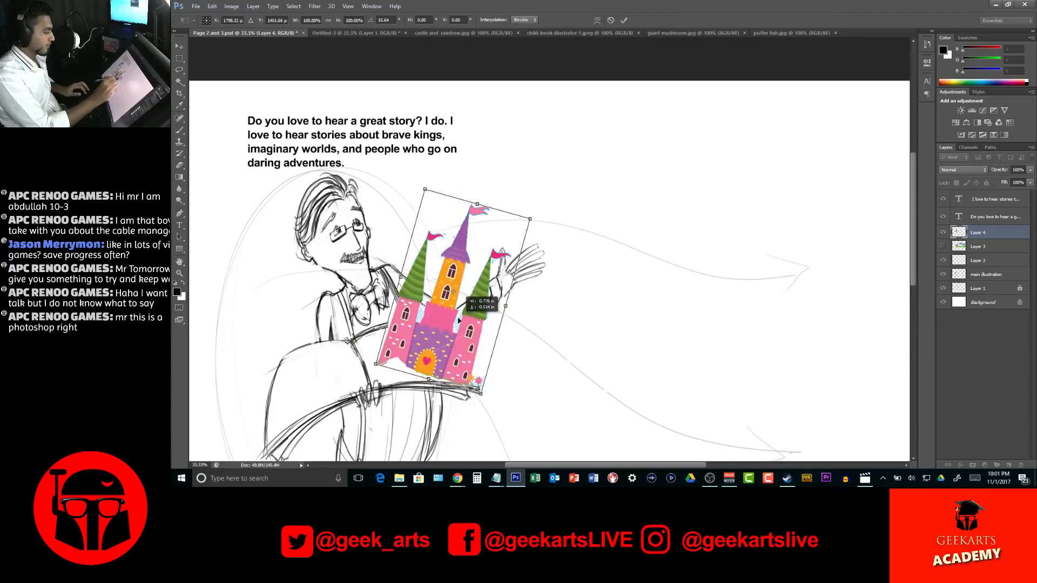
drag(531, 221, 581, 273)
drag(478, 323, 464, 318)
drag(567, 267, 516, 290)
drag(445, 333, 471, 334)
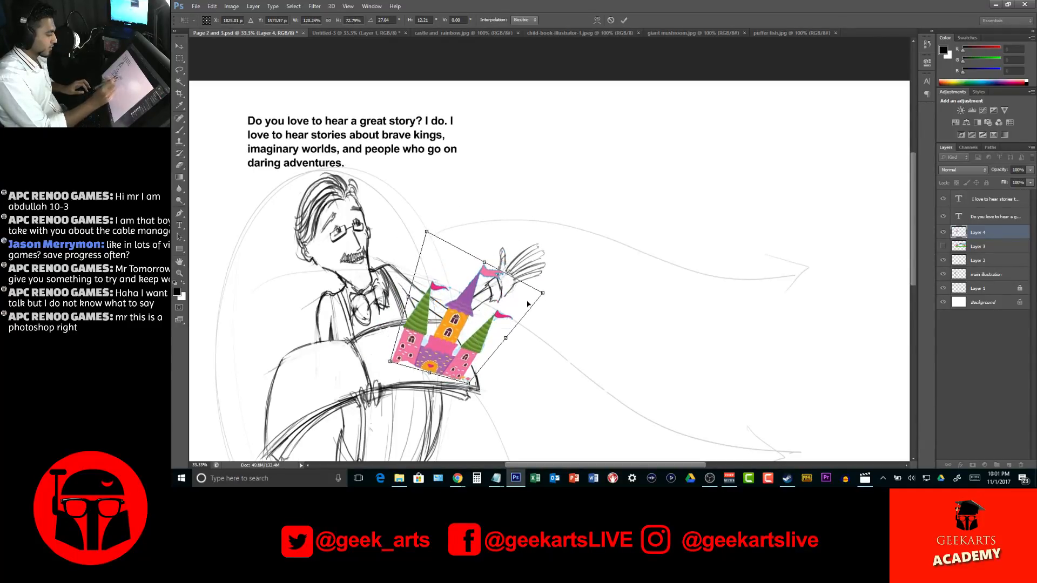
key(Return)
key(l)
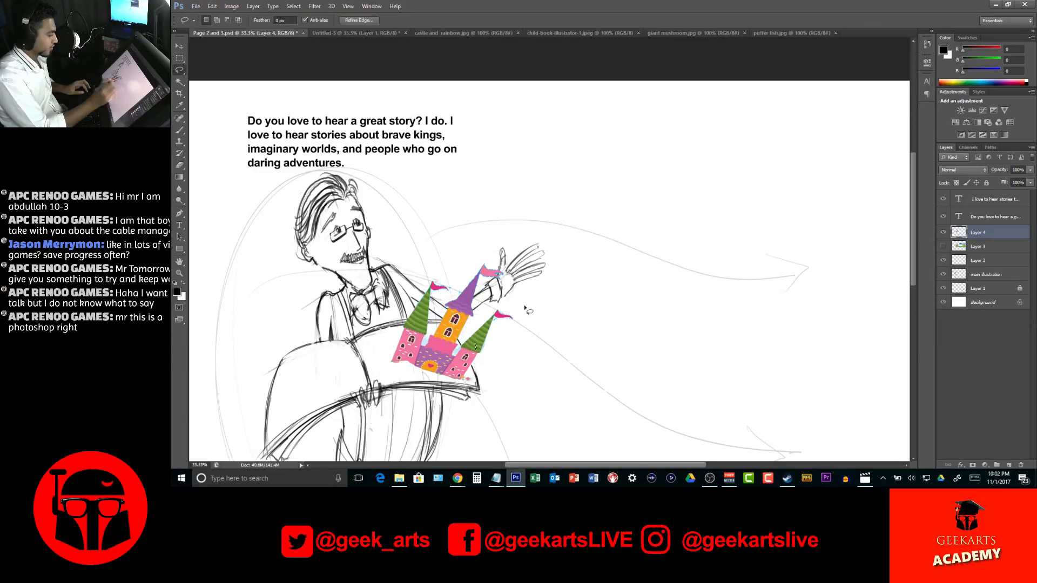
key(v)
drag(484, 354, 489, 356)
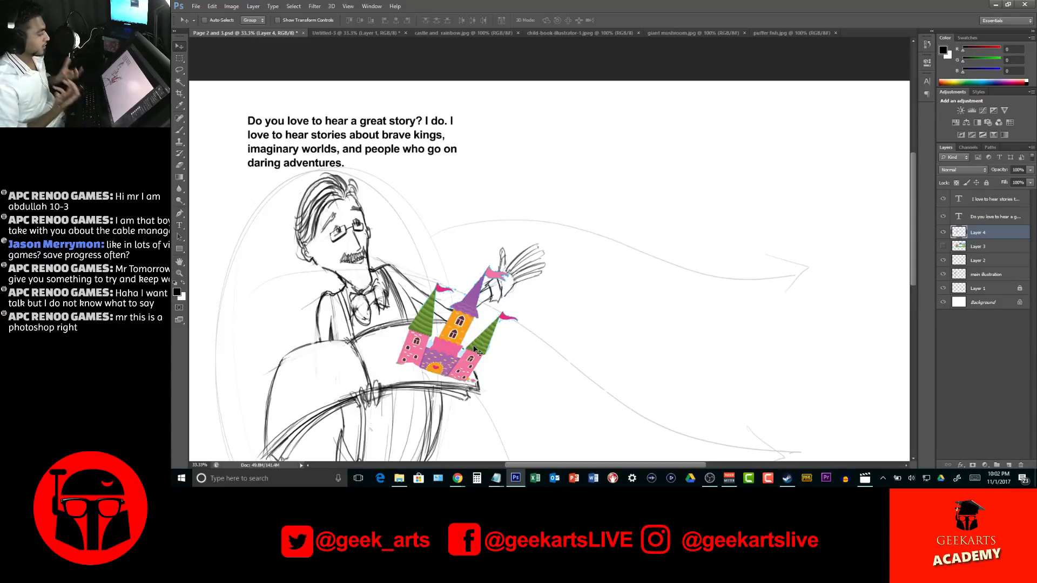
Show the full castle and rainbow layer in the book spread again and lasso closely around its rainbow
click(353, 33)
drag(378, 33, 356, 33)
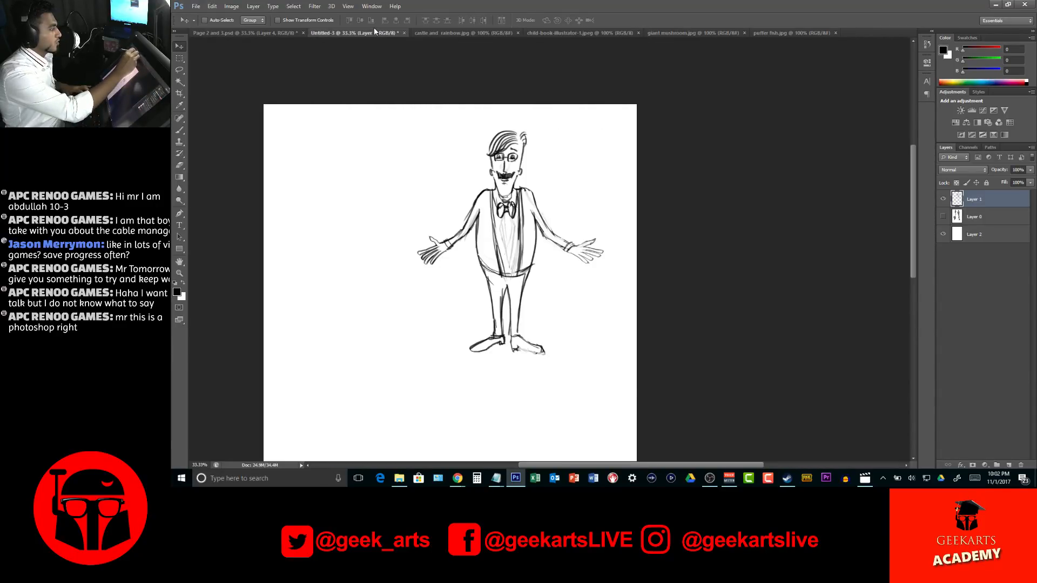
click(439, 33)
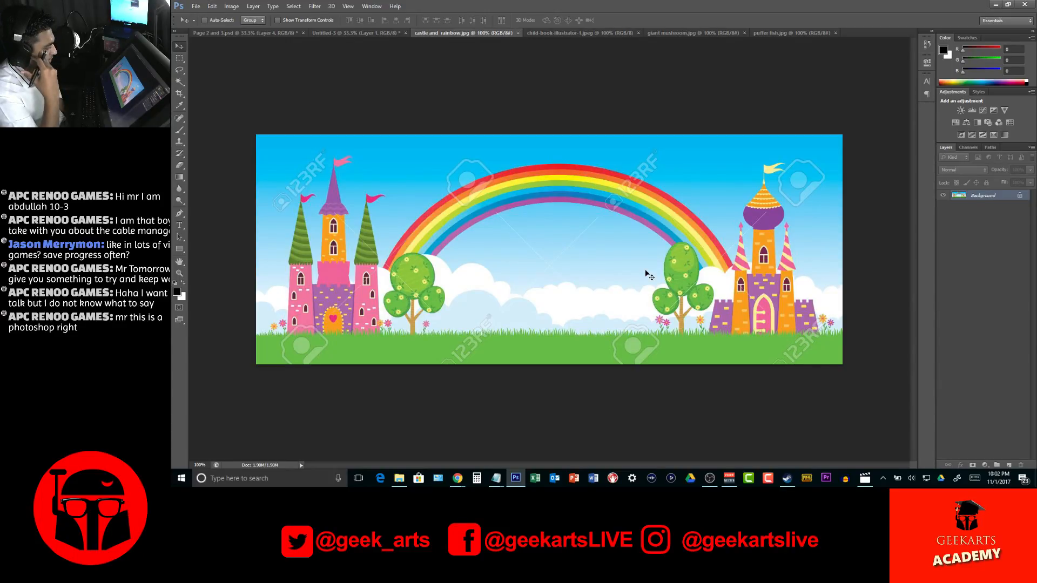
click(243, 33)
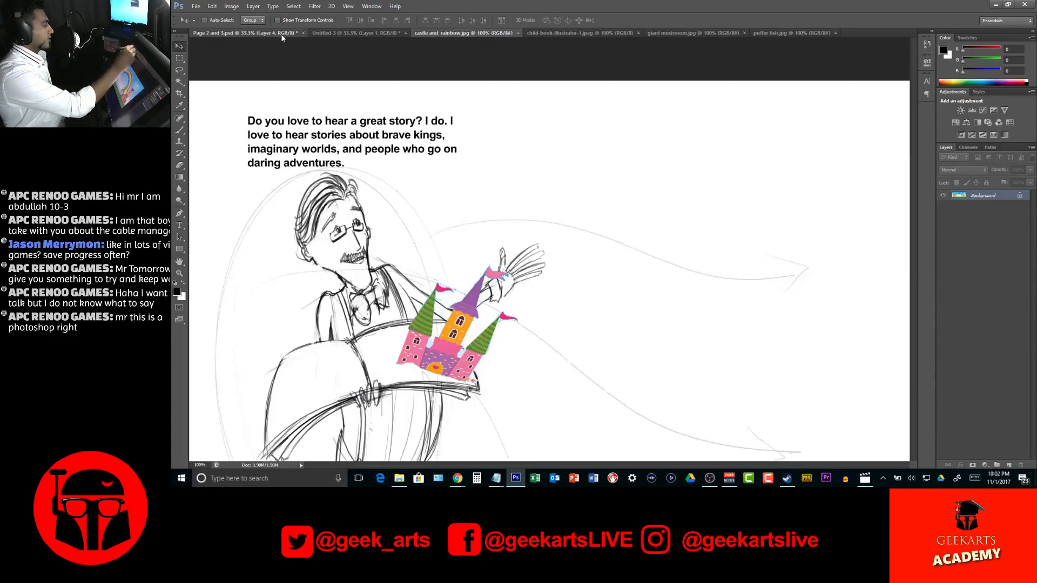
click(943, 246)
click(973, 247)
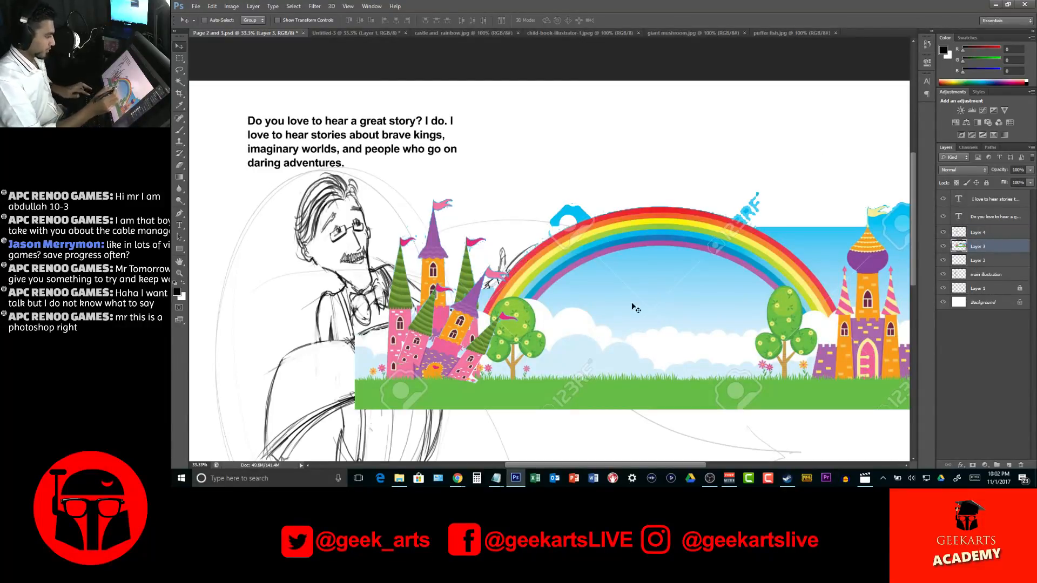
key(l)
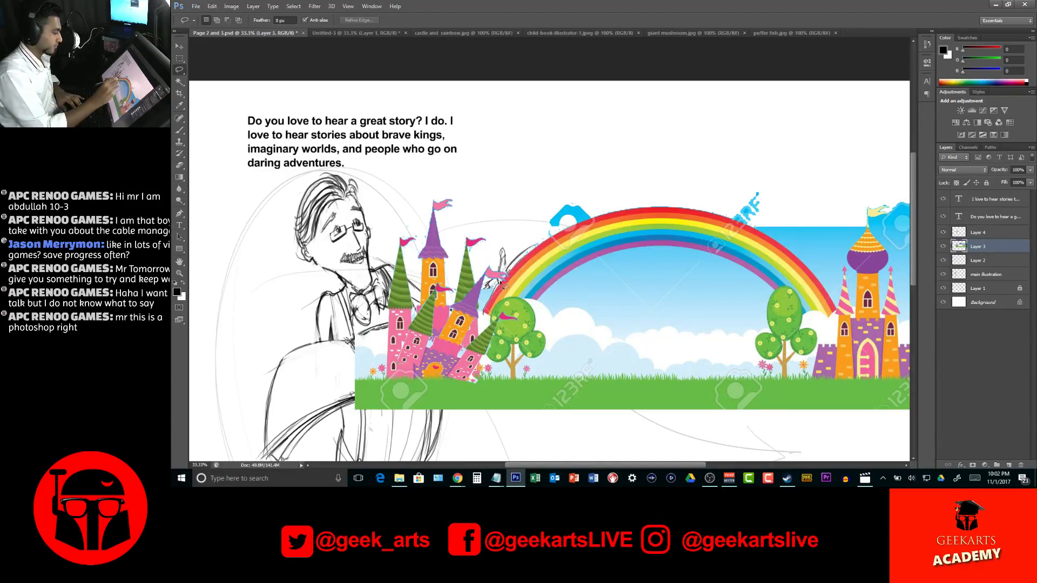
mouse_move(517, 265)
mouse_down()
mouse_move(555, 207)
mouse_move(629, 186)
mouse_move(783, 193)
mouse_move(797, 223)
mouse_move(768, 226)
mouse_up()
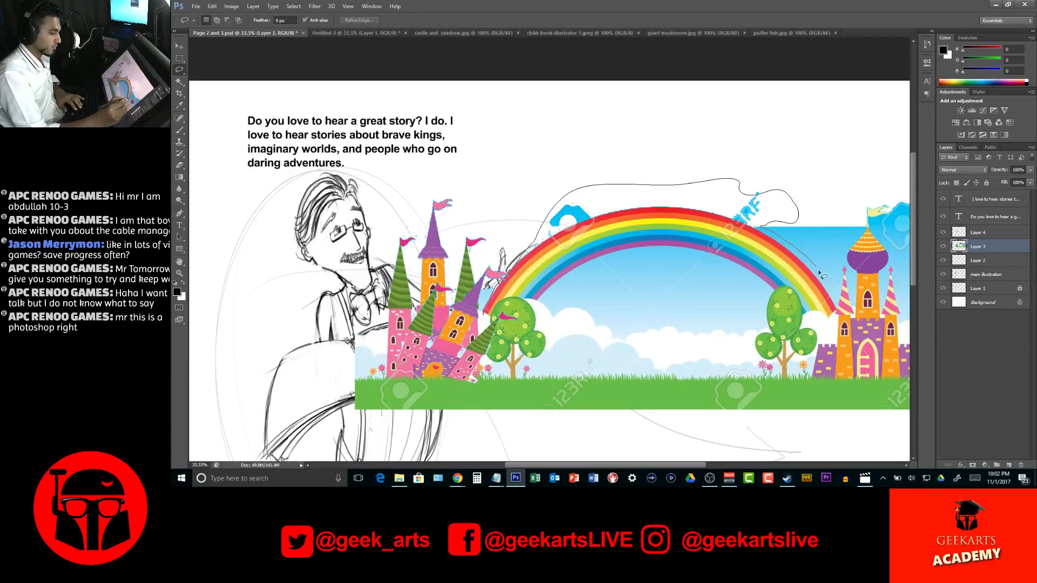
mouse_move(827, 317)
mouse_down()
mouse_move(798, 315)
mouse_move(785, 287)
mouse_move(771, 292)
mouse_move(704, 259)
mouse_move(645, 253)
mouse_move(543, 298)
mouse_up()
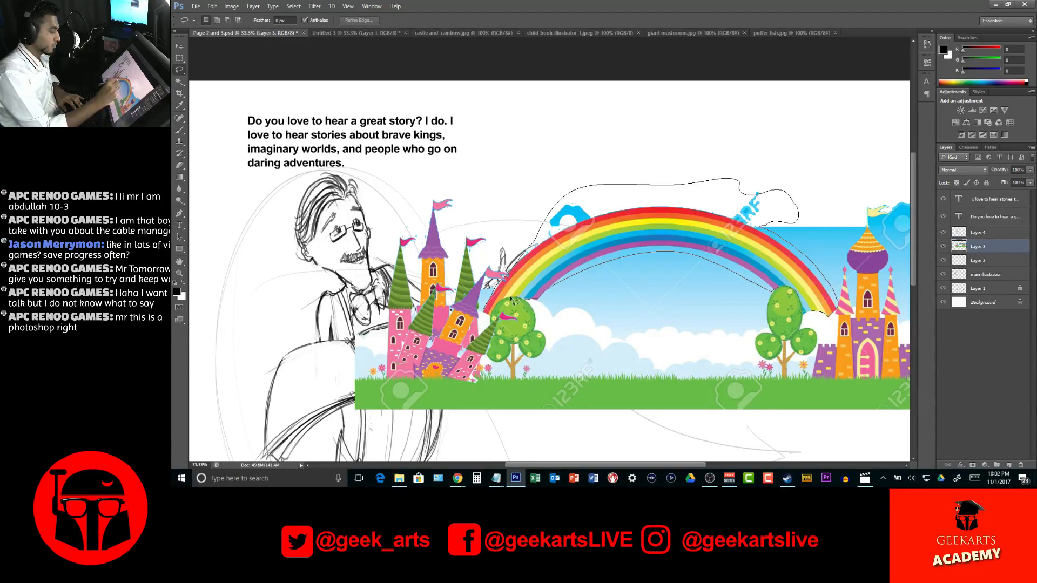
drag(482, 312, 481, 310)
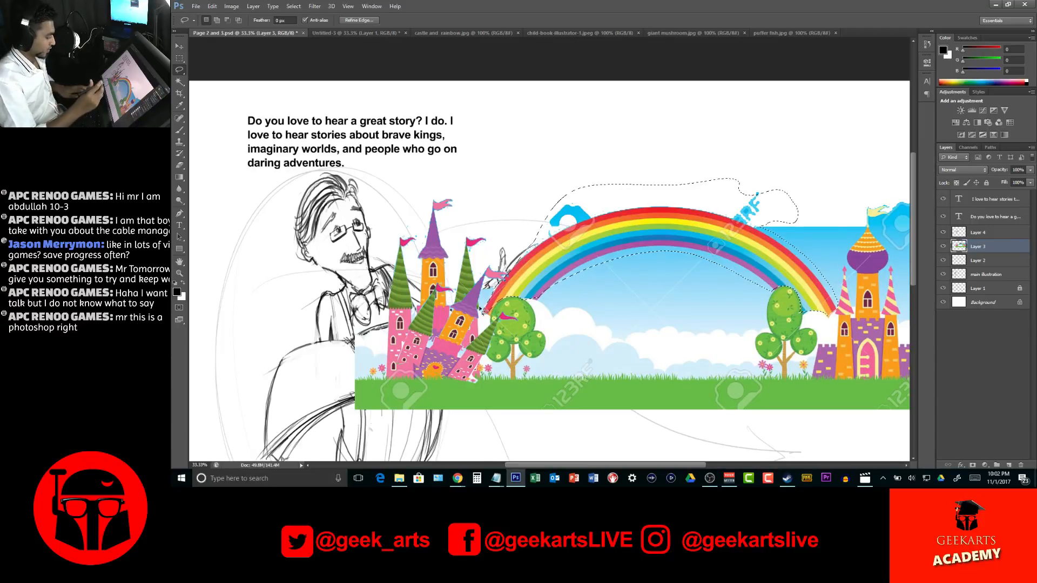
Subtract the empty area, watermark scraps and sky along the rainbow's outer edge from the selection using the Magic Wand and Lasso
key(w)
key(alt)
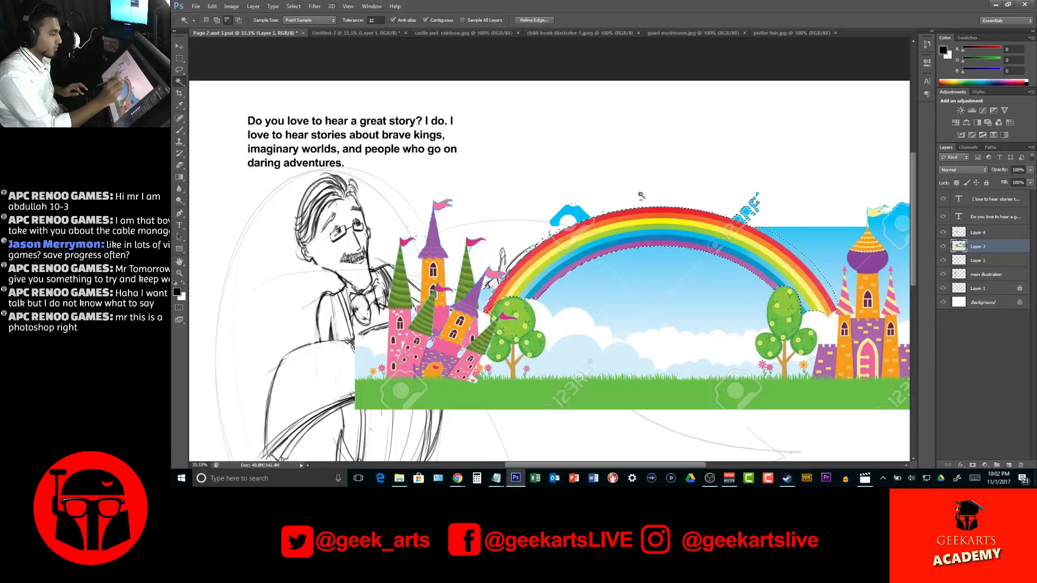
key(l)
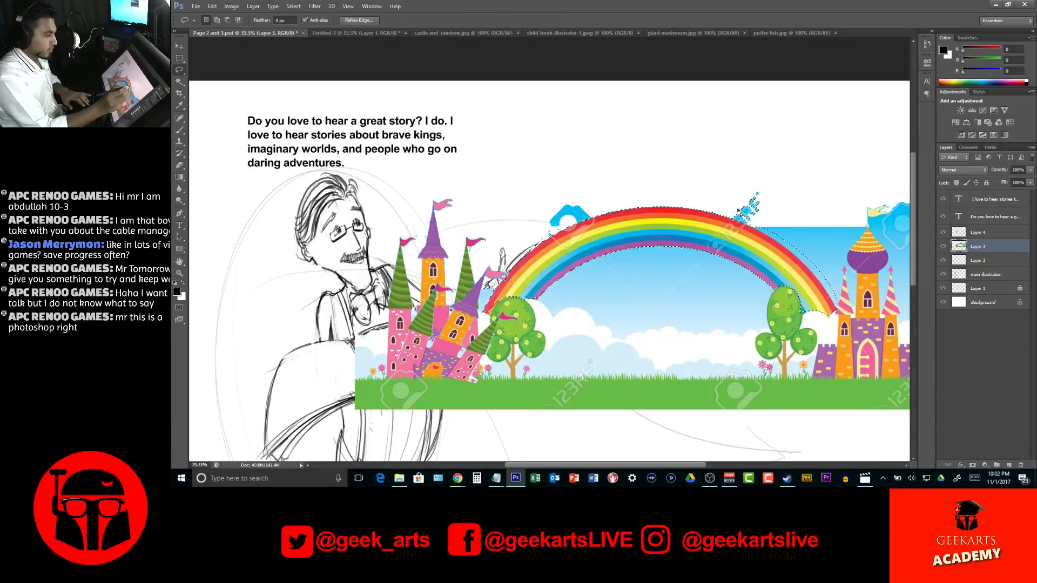
key(alt)
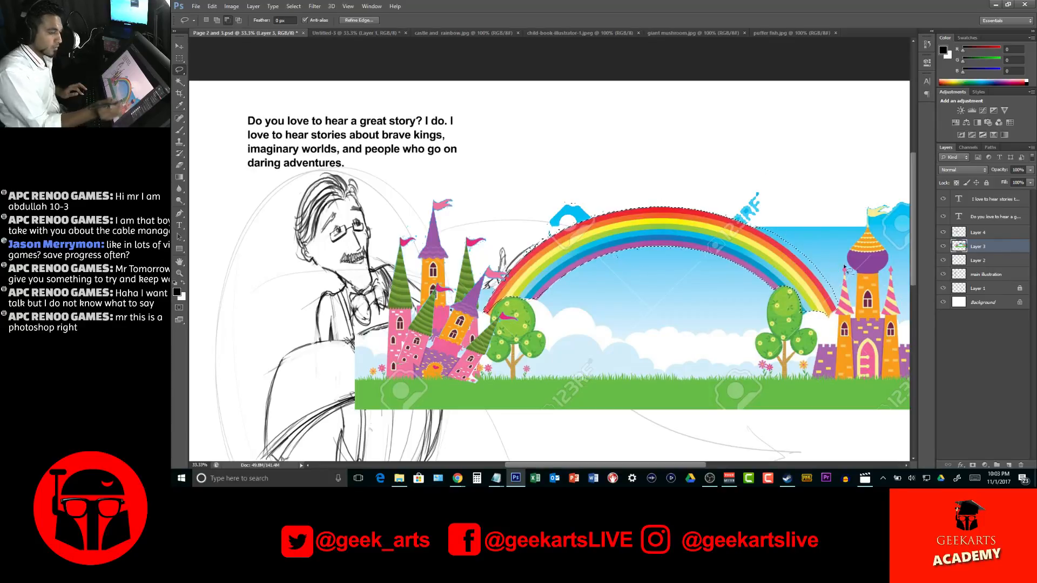
key(w)
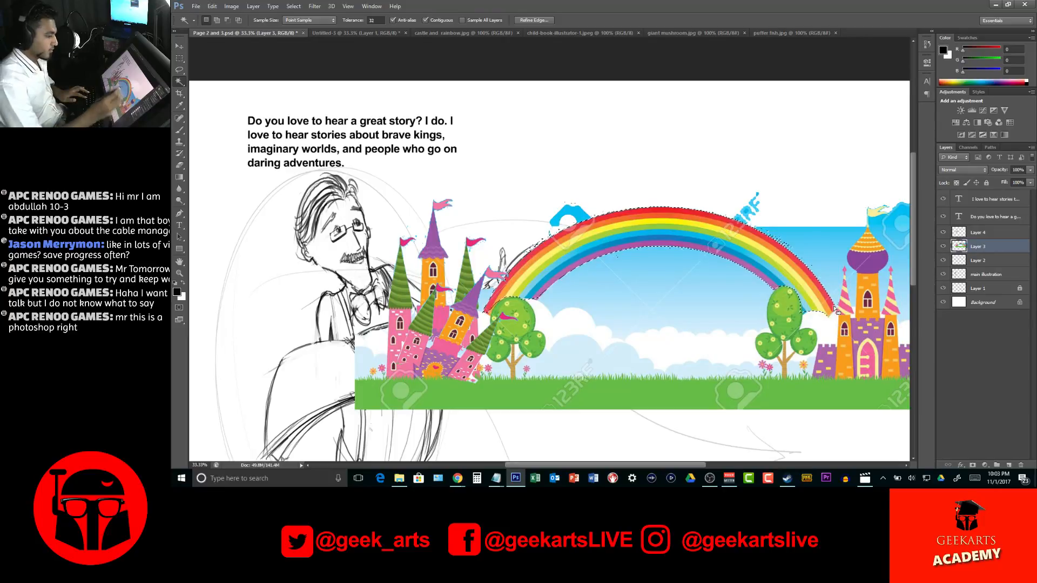
Copy the selected rainbow to its own layer and hide the full castle and rainbow layer
right_click(644, 253)
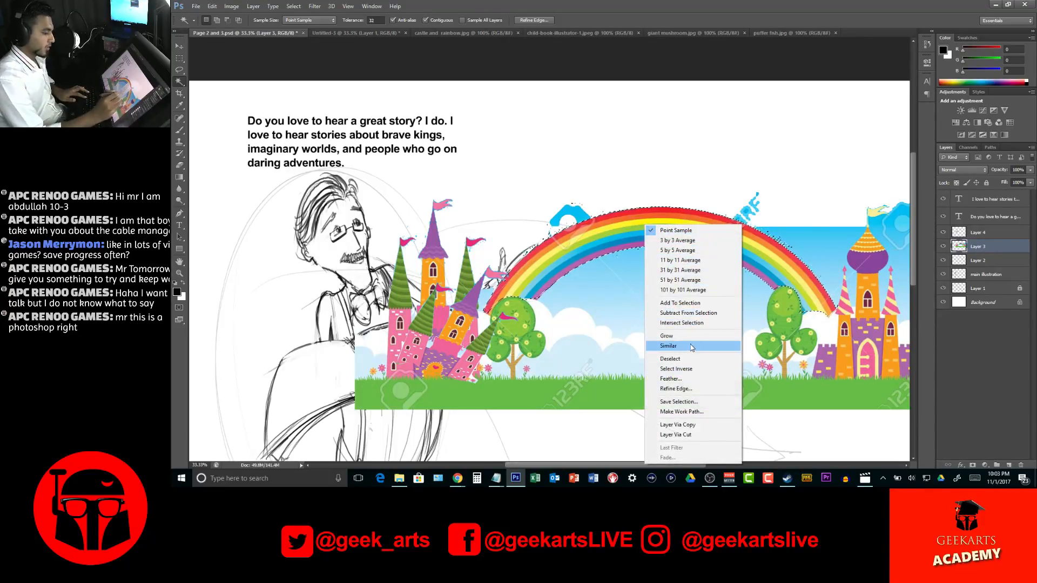
click(689, 425)
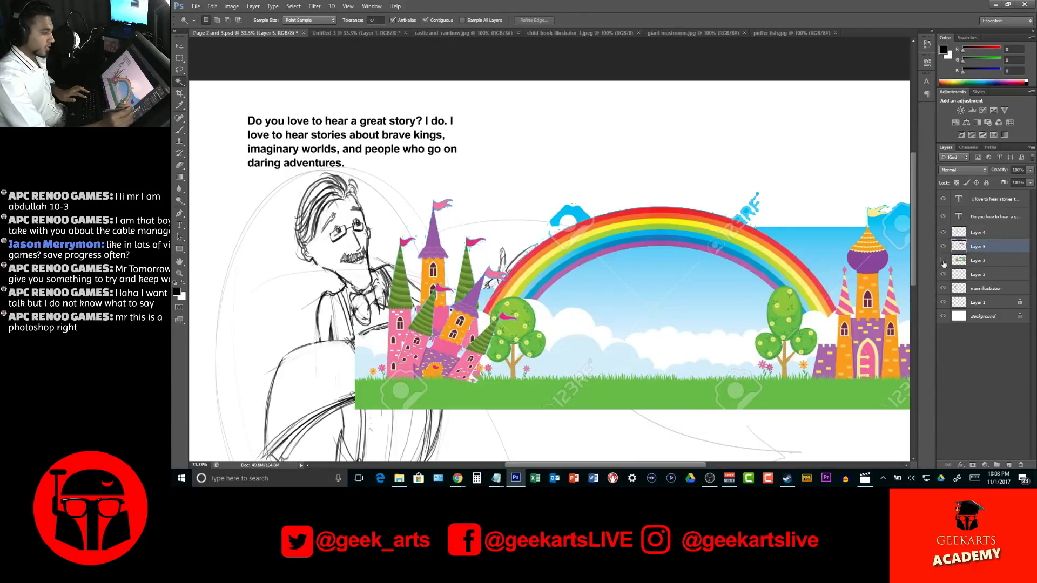
click(943, 260)
Move, rotate, enlarge and skew the rainbow so it arcs out of the book behind the castle and widens across the spread
key(v)
mouse_move(709, 243)
mouse_down()
mouse_move(633, 232)
mouse_move(579, 257)
mouse_up()
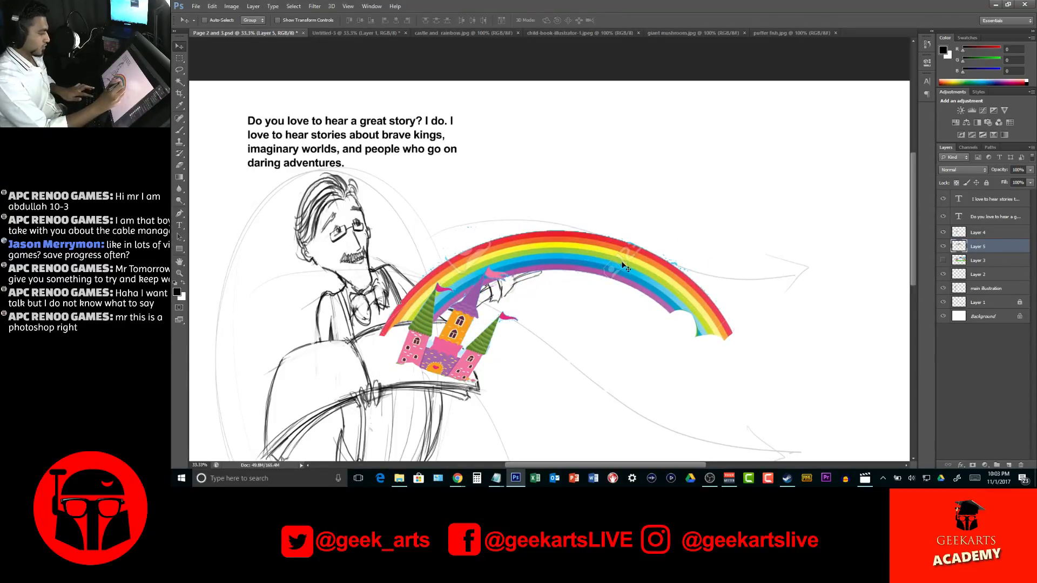
key(ctrl+t)
drag(746, 228, 743, 171)
drag(647, 253, 633, 212)
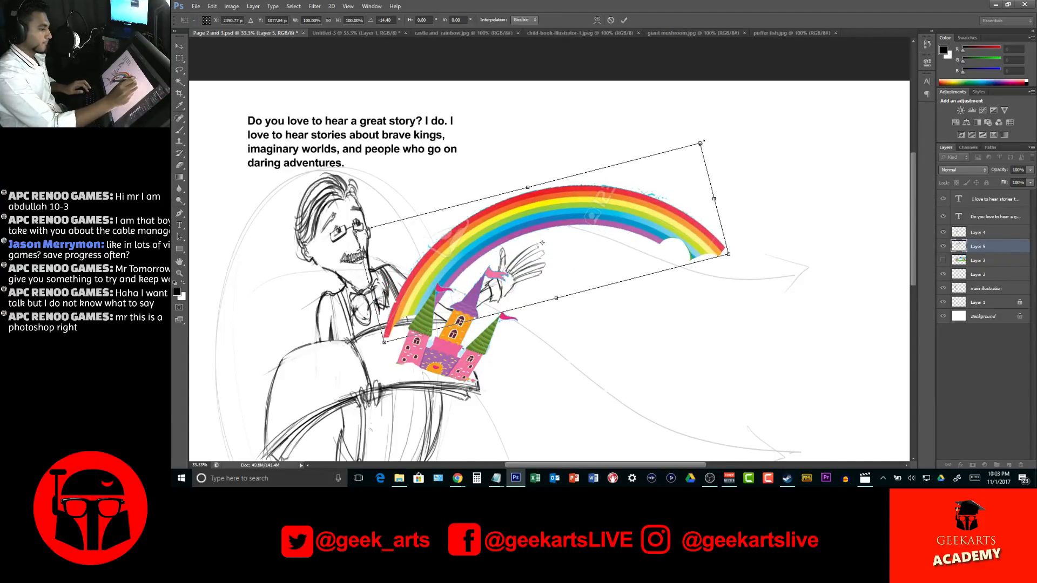
drag(701, 144, 821, 33)
drag(730, 280, 825, 322)
drag(671, 204, 670, 207)
drag(669, 204, 680, 198)
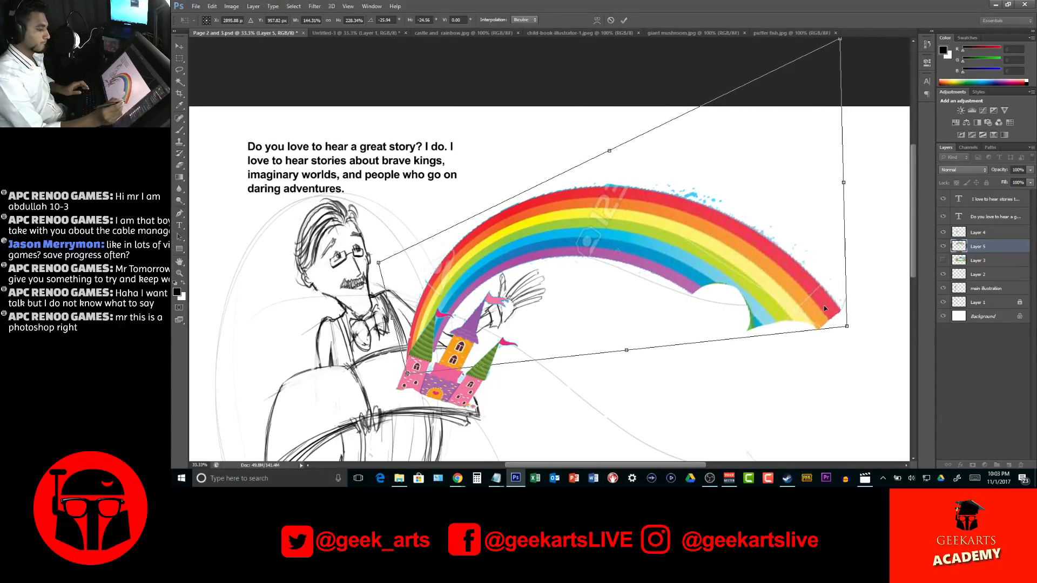
key(Return)
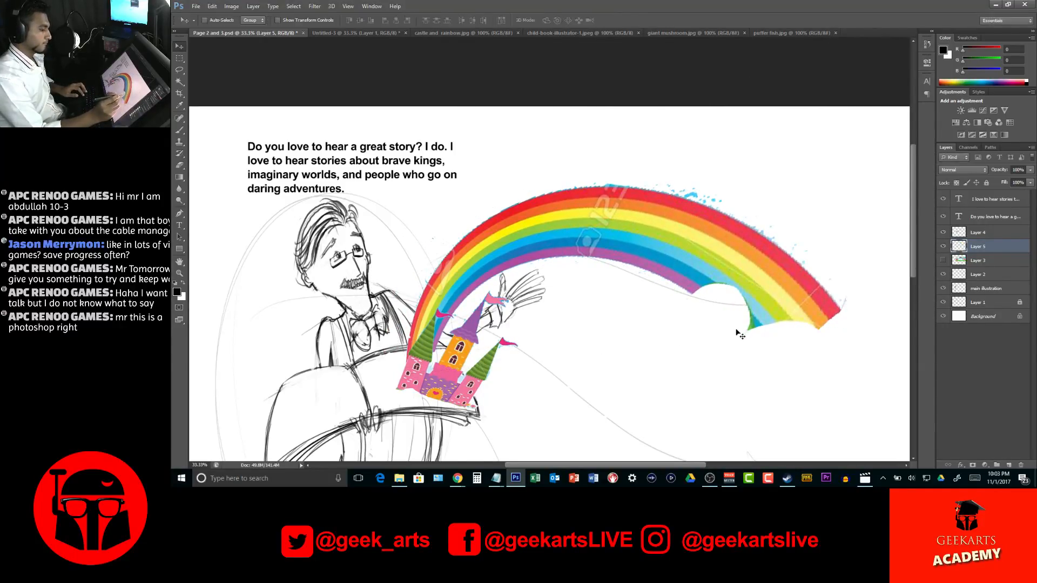
Examine the whole spread with the castle and rainbow in place, and bring up the whale illustration
scroll(690, 315, down, 4)
key(z)
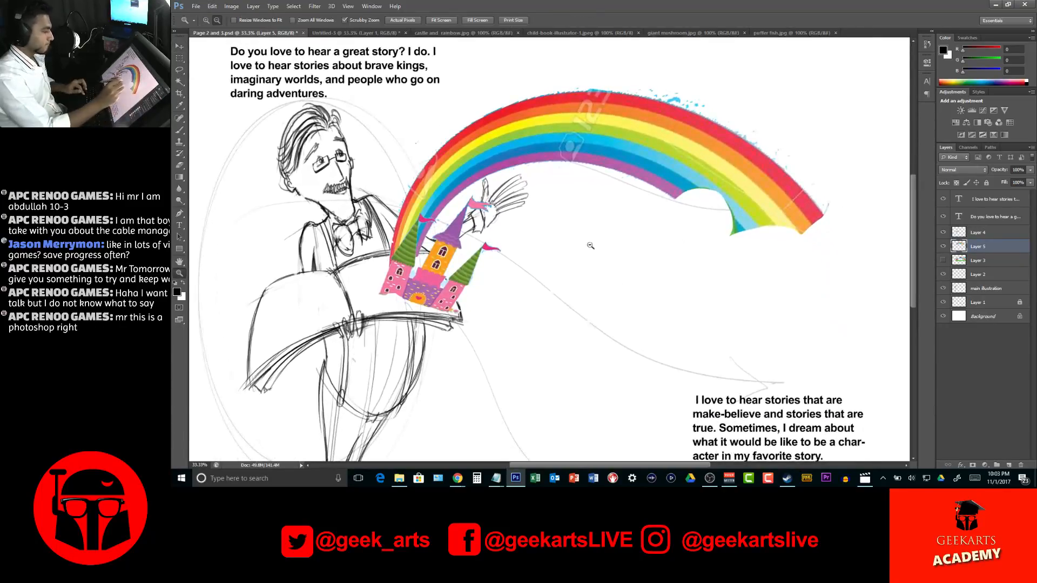
alt+click(590, 245)
alt+click(595, 255)
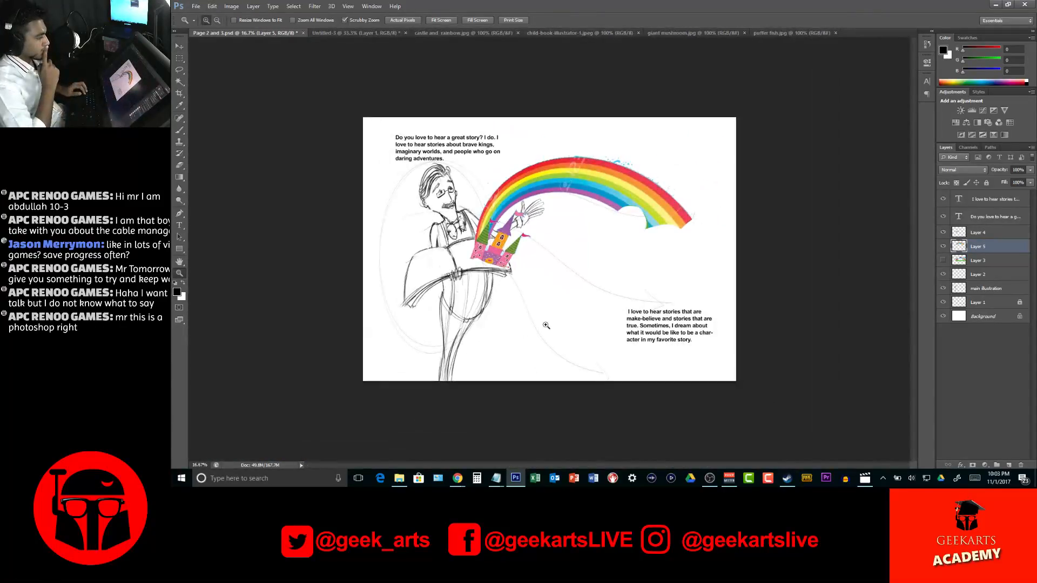
click(617, 211)
click(617, 212)
drag(627, 241, 633, 294)
key(v)
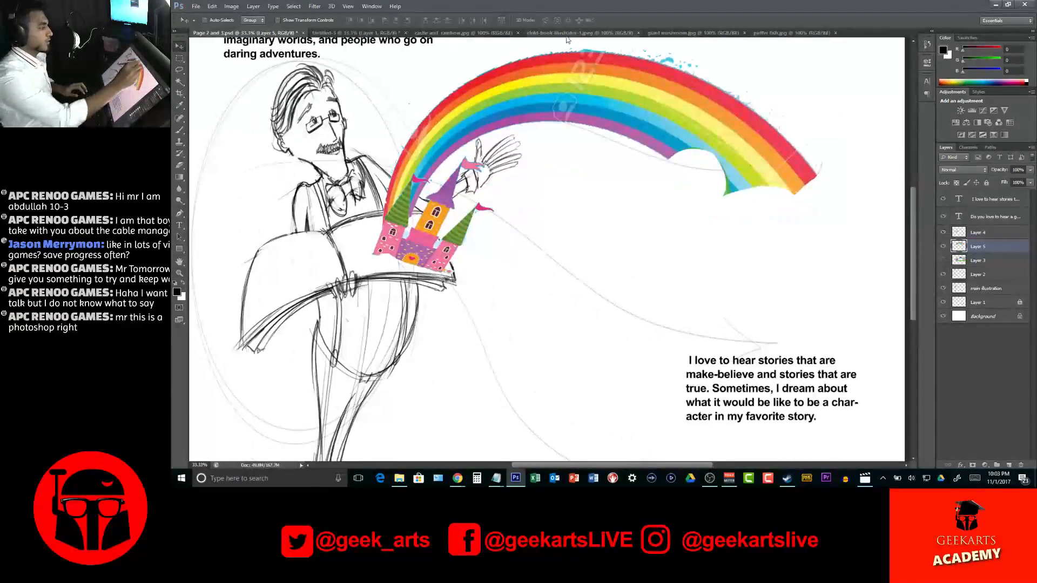
click(580, 33)
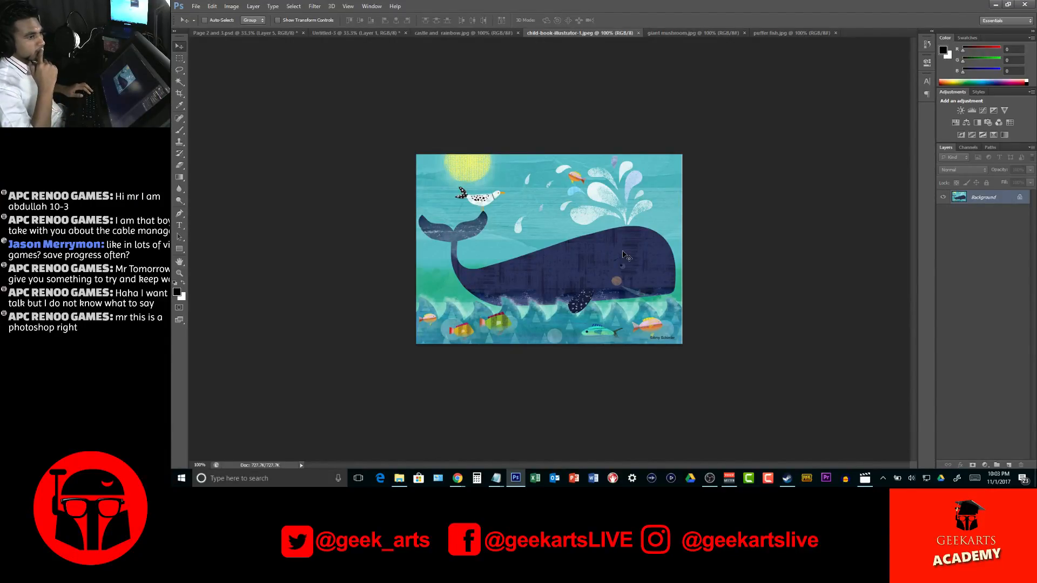
key(w)
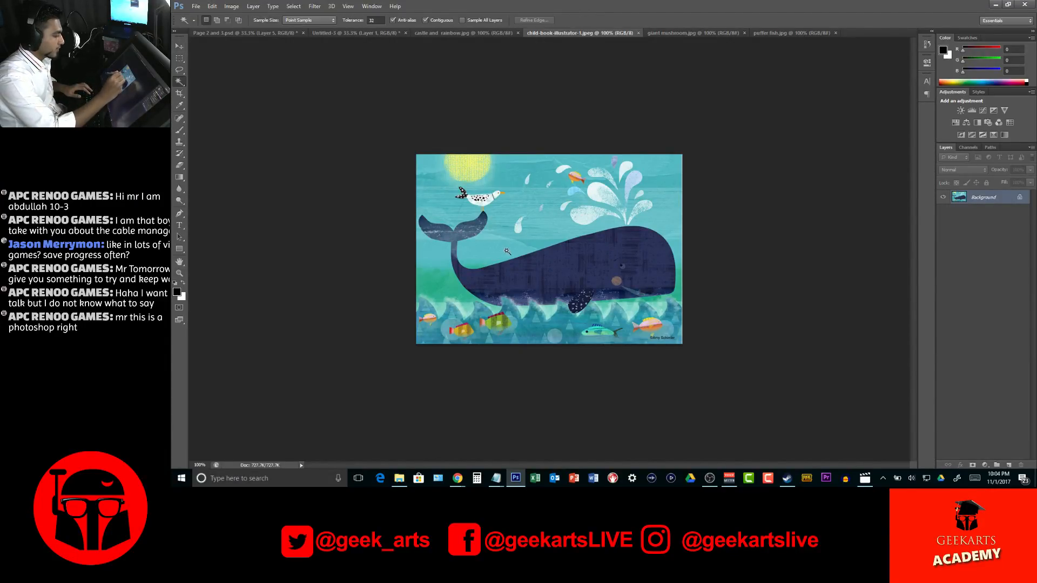
click(565, 257)
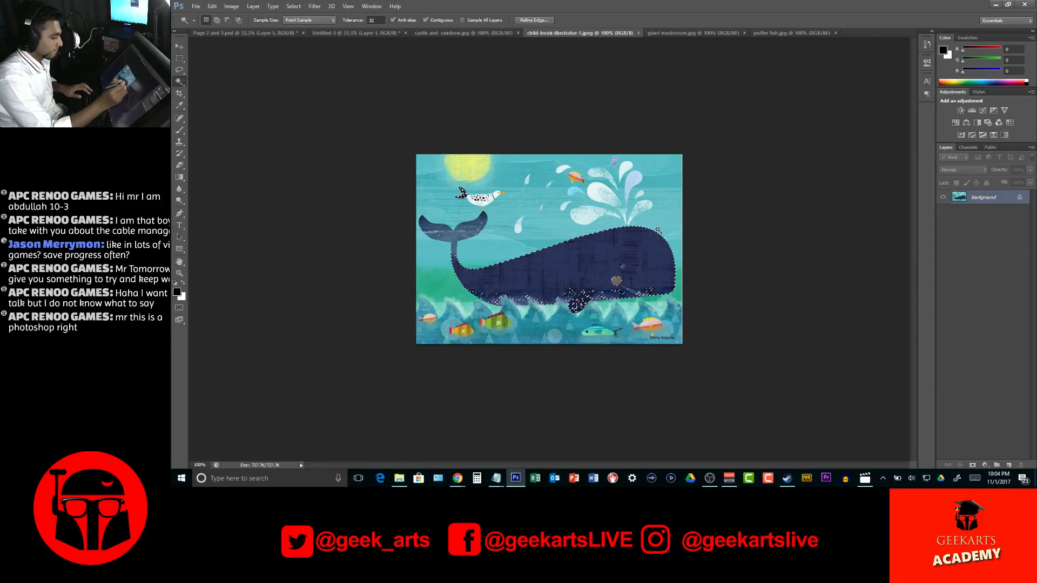
key(ctrl+d)
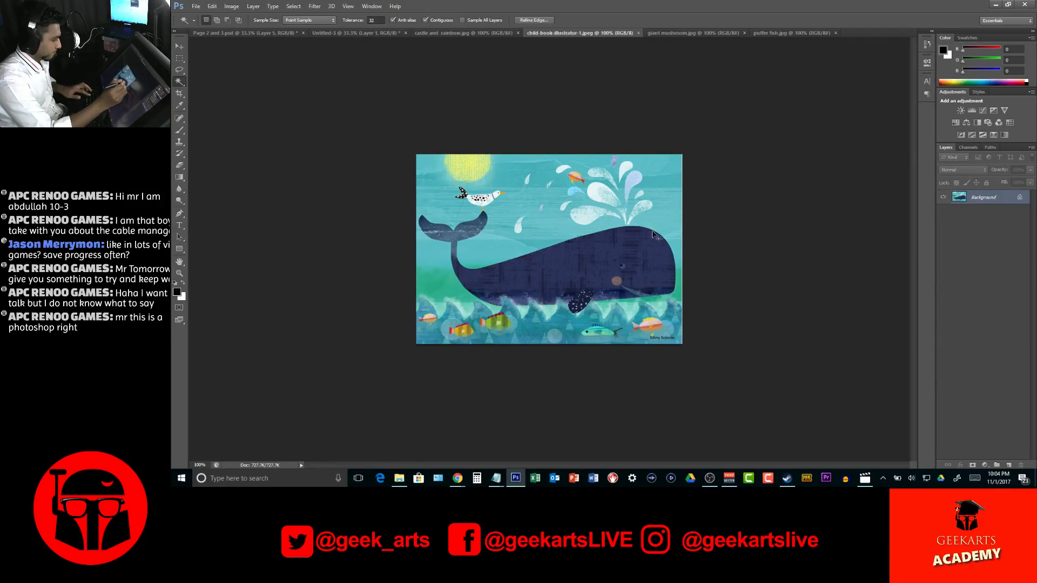
Select the whale's body, fin and tail with the Quick Selection tool and clean up the belly edge along the waves with the Lasso
key(z)
click(488, 253)
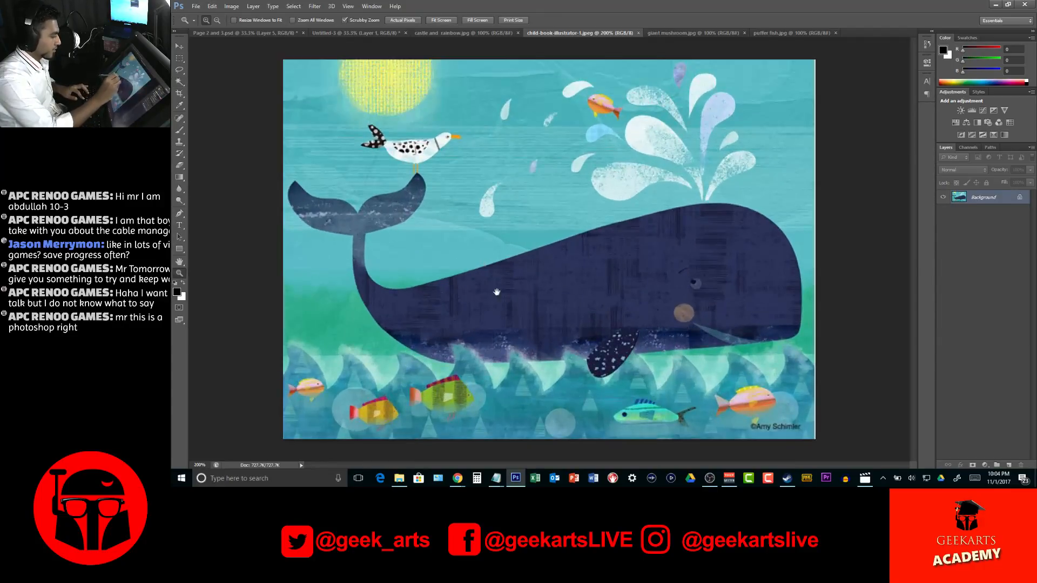
click(179, 58)
click(180, 82)
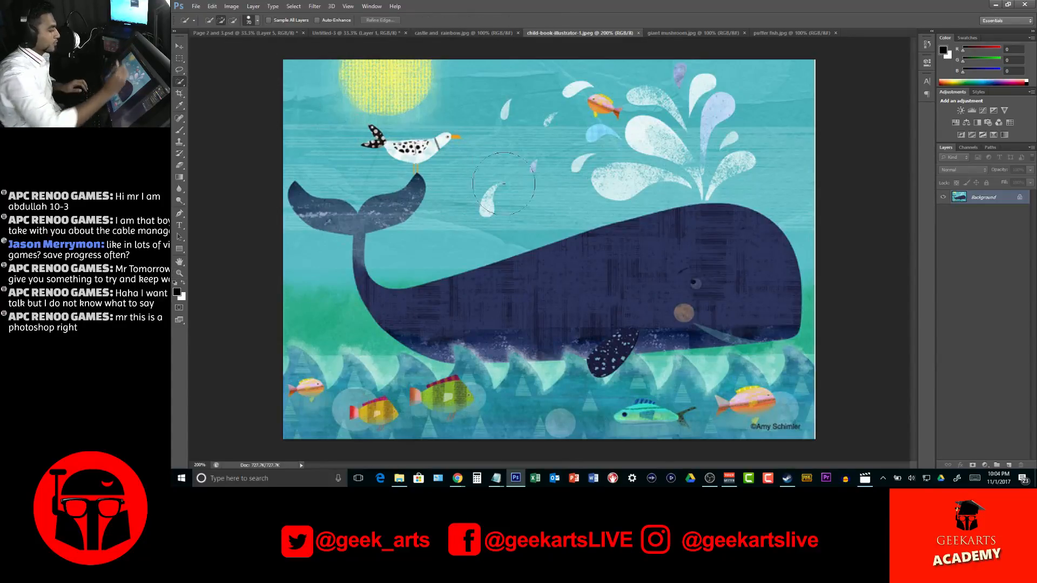
right_click(591, 261)
right_click(657, 204)
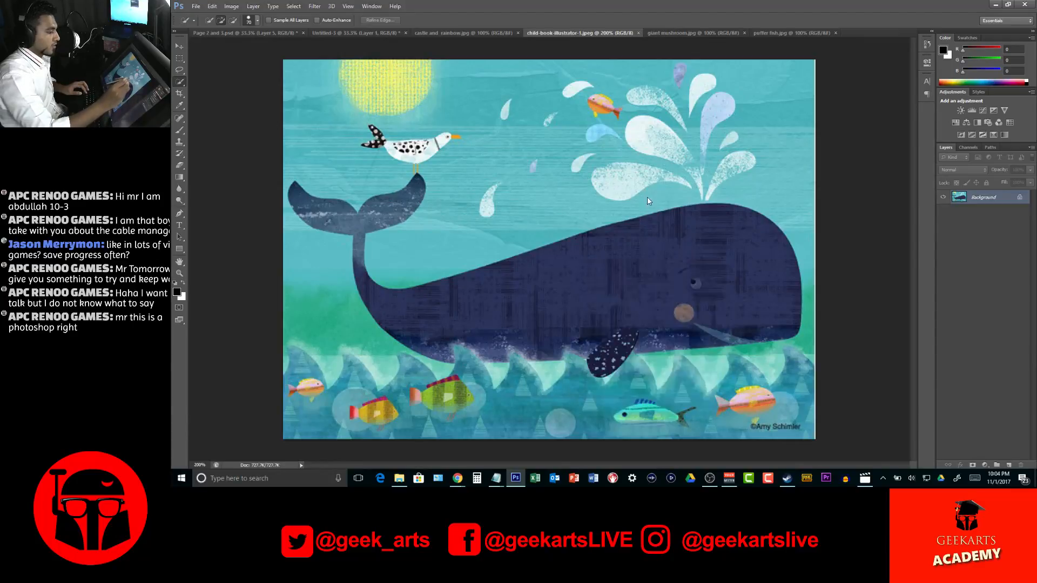
right_click(627, 280)
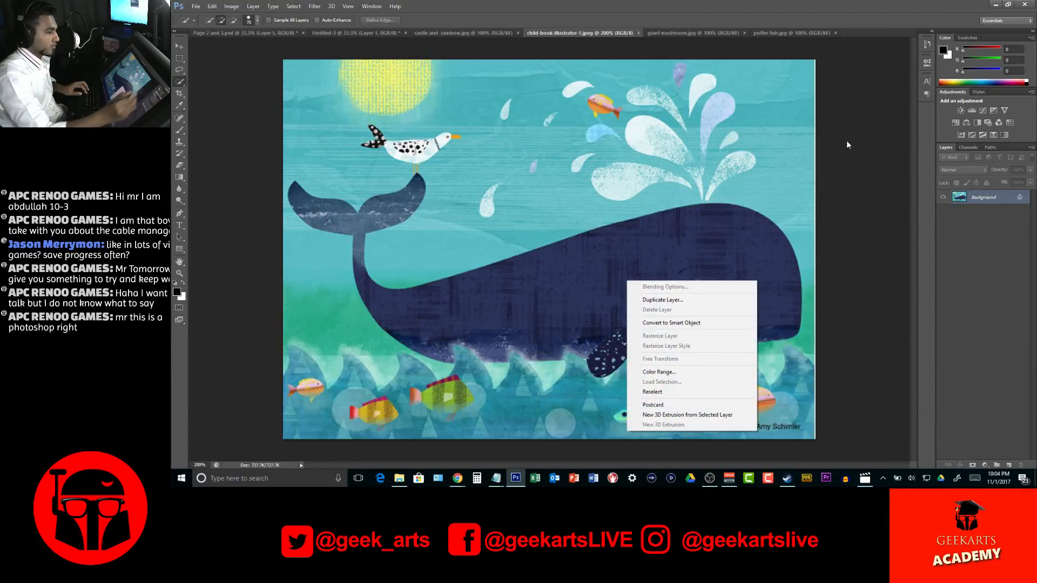
click(809, 24)
key(bracketleft)
key(bracketleft)
key(bracketleft)
key(bracketleft)
key(bracketleft)
key(bracketleft)
key(bracketleft)
key(bracketleft)
key(bracketleft)
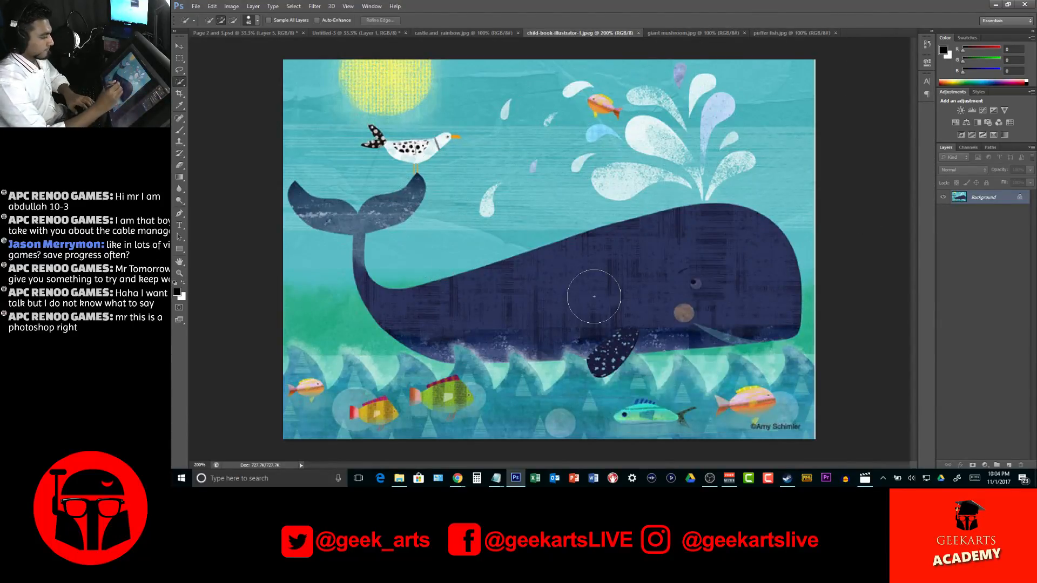
key(bracketright)
key(bracketright)
key(bracketright)
mouse_move(630, 258)
mouse_down()
mouse_move(678, 262)
mouse_move(647, 263)
mouse_move(631, 247)
mouse_move(578, 287)
mouse_move(496, 321)
mouse_move(536, 285)
mouse_move(670, 311)
mouse_move(703, 307)
mouse_up()
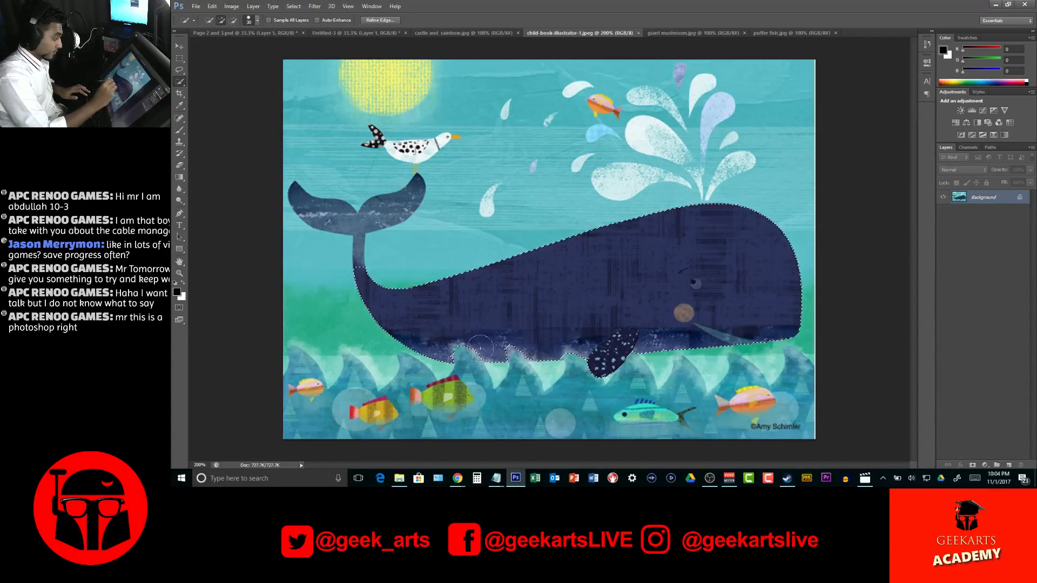
drag(360, 253, 394, 208)
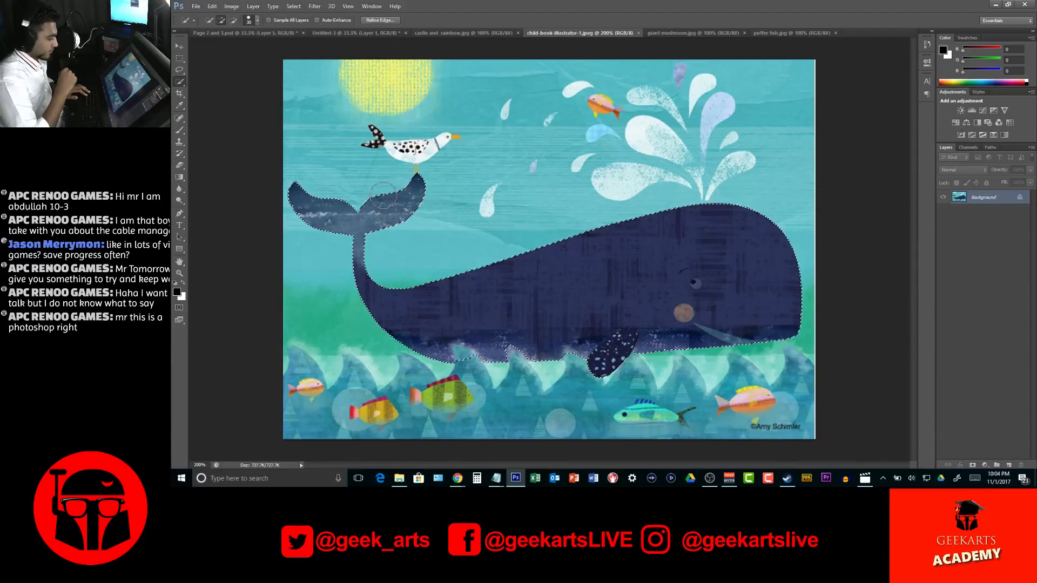
key(l)
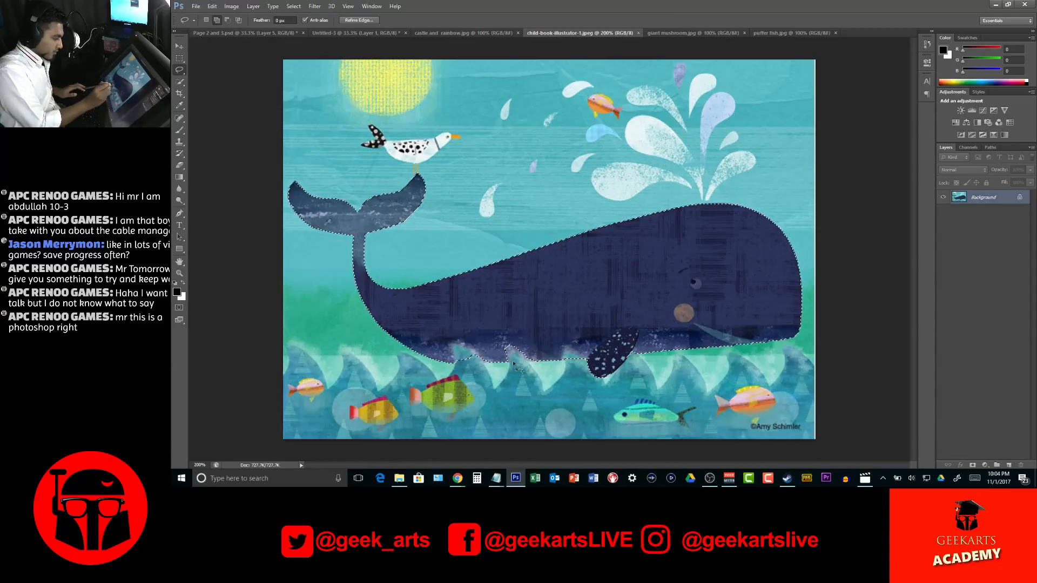
drag(487, 348, 503, 360)
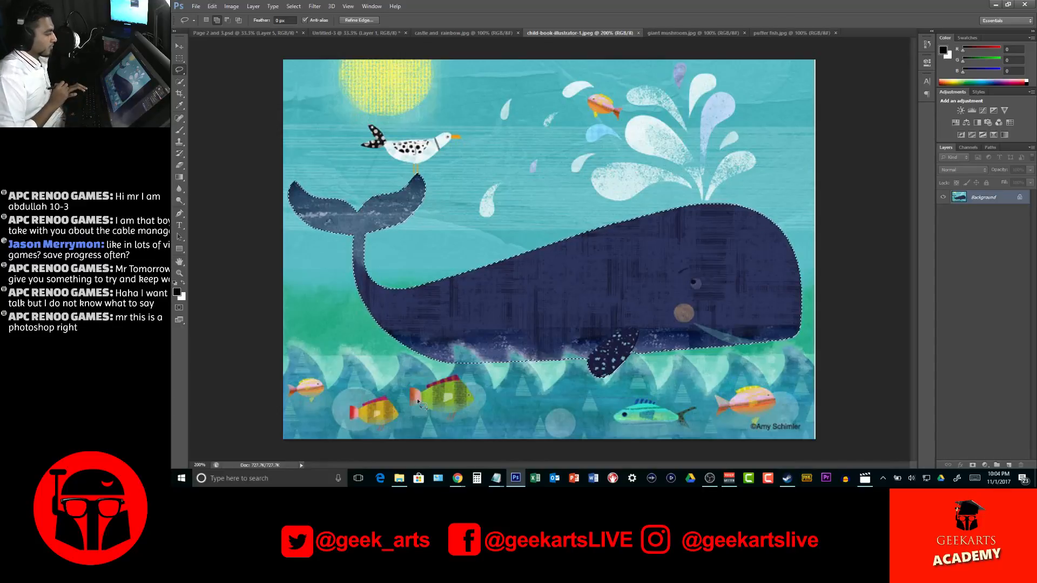
Bring the whale into the Page 2 and 3 spread beside the castle, scaled to about 235% and tilted about 26°, and save the document
key(v)
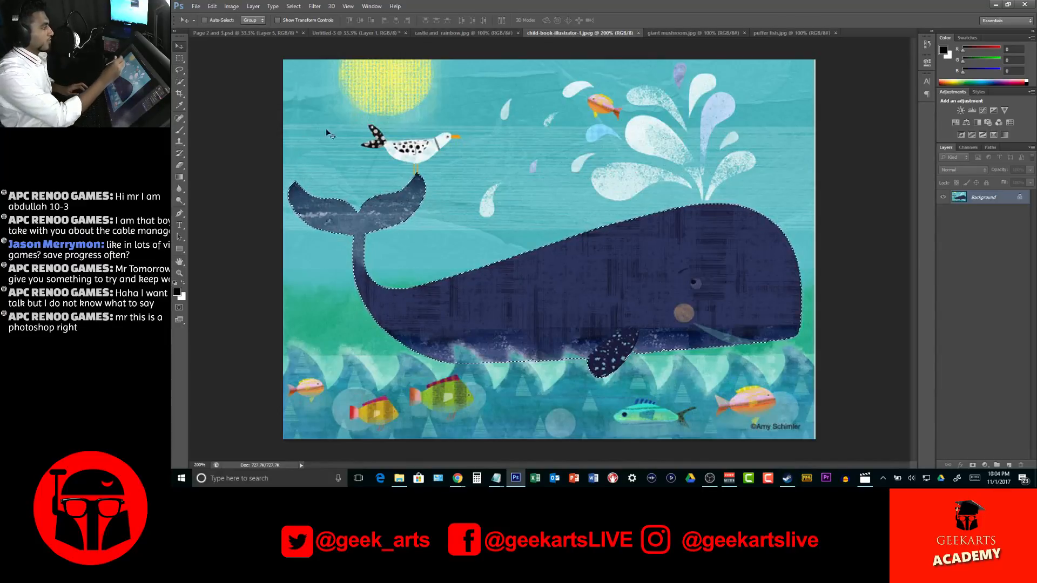
drag(614, 231, 769, 359)
key(ctrl+t)
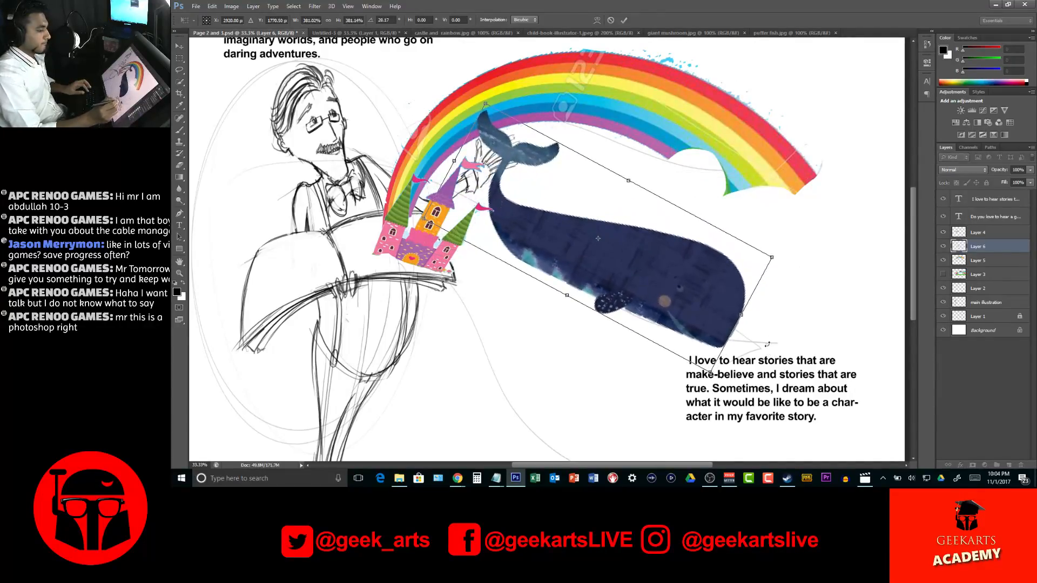
drag(772, 258, 670, 309)
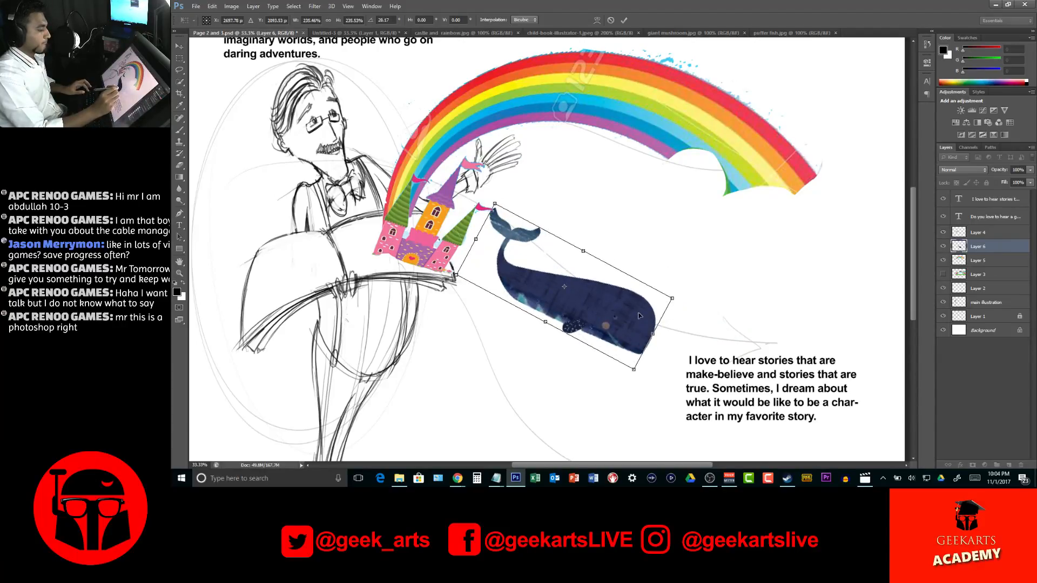
key(Return)
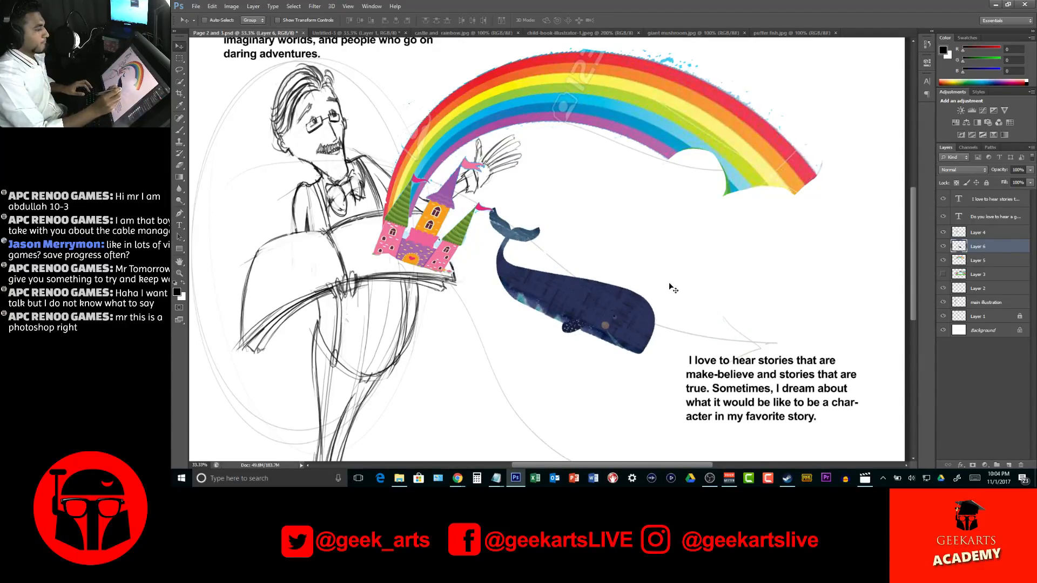
key(ctrl+s)
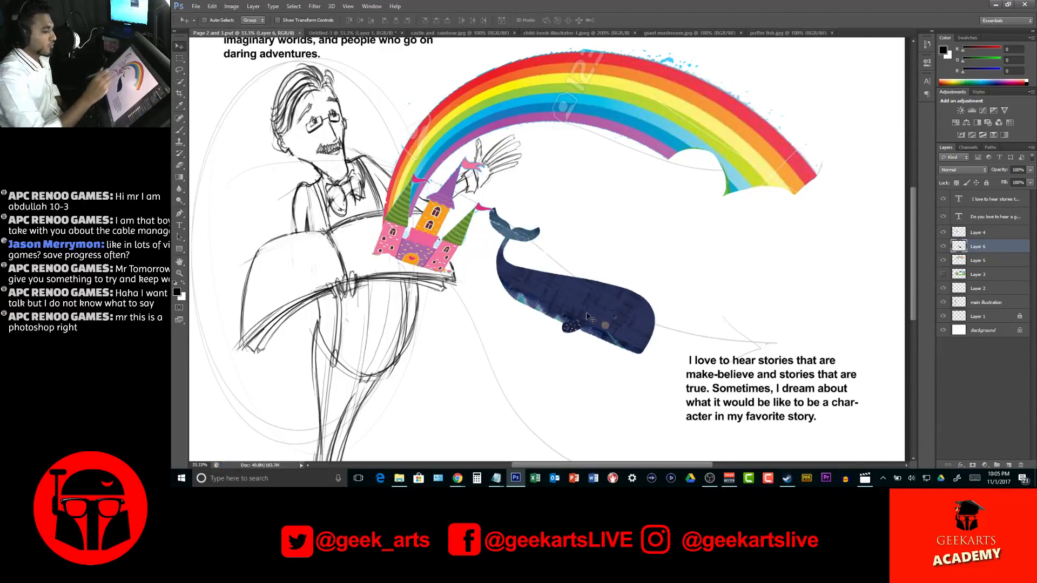
Check the full castle and rainbow layer against the spread and hide it again
click(978, 275)
click(944, 275)
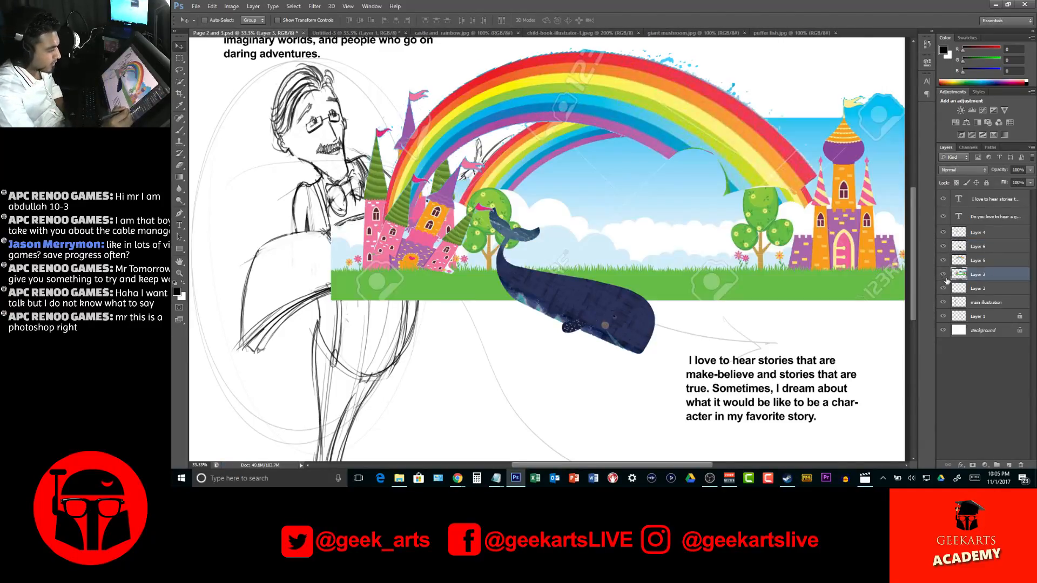
click(943, 274)
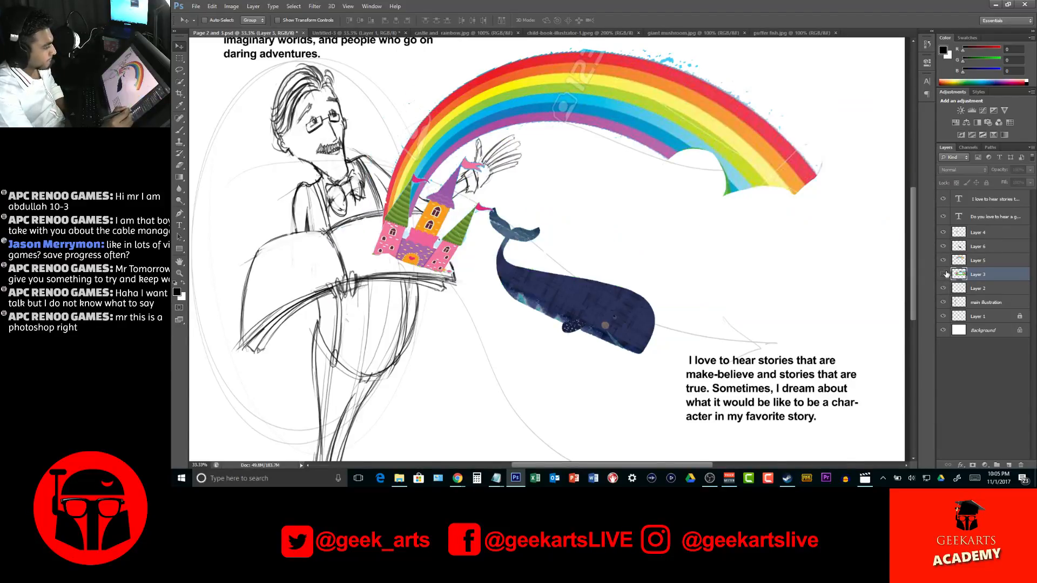
drag(582, 157, 564, 219)
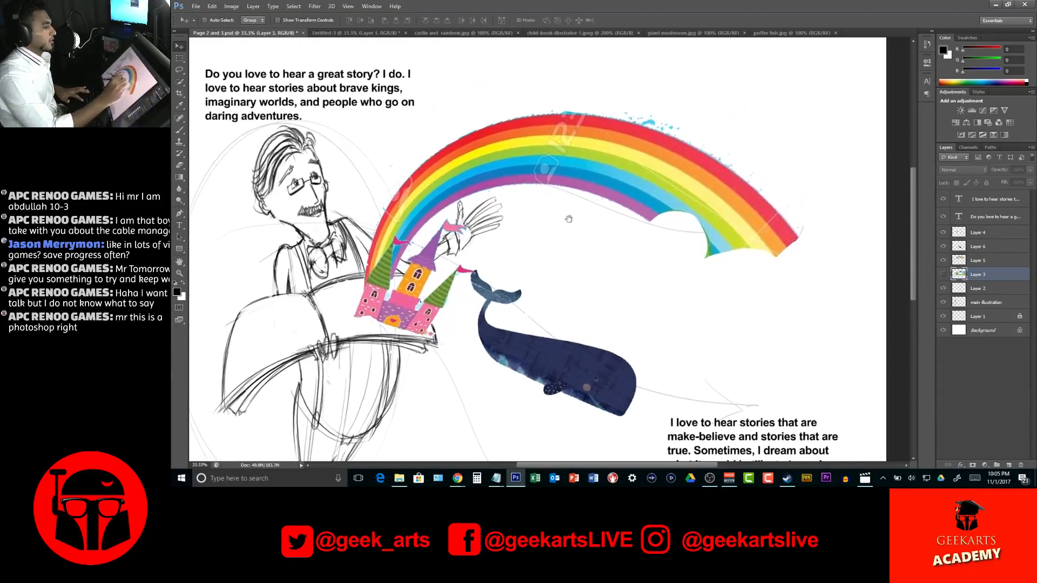
Close the whale illustration and bring up the giant mushroom image
click(627, 33)
click(640, 33)
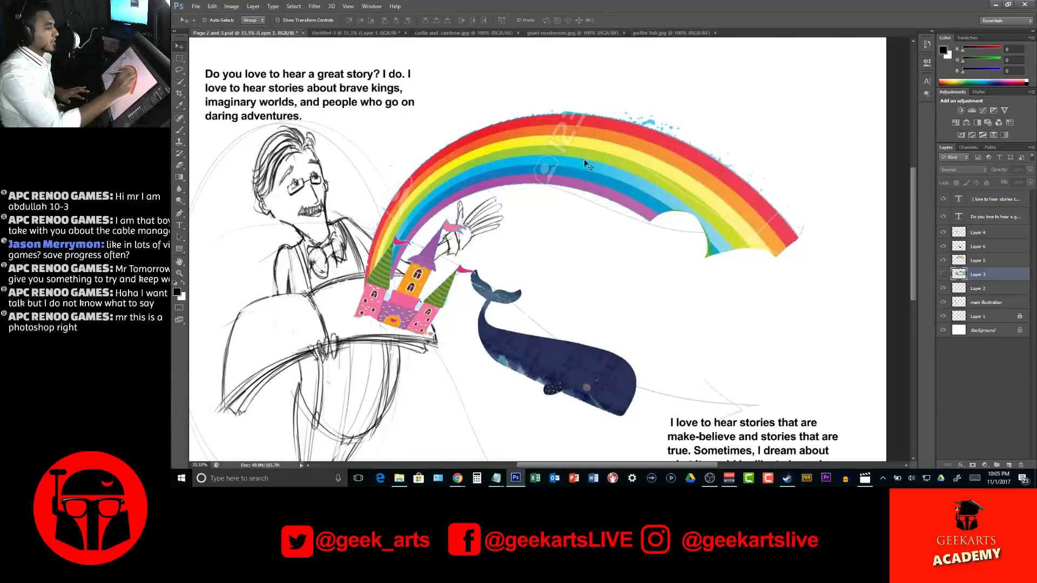
click(602, 34)
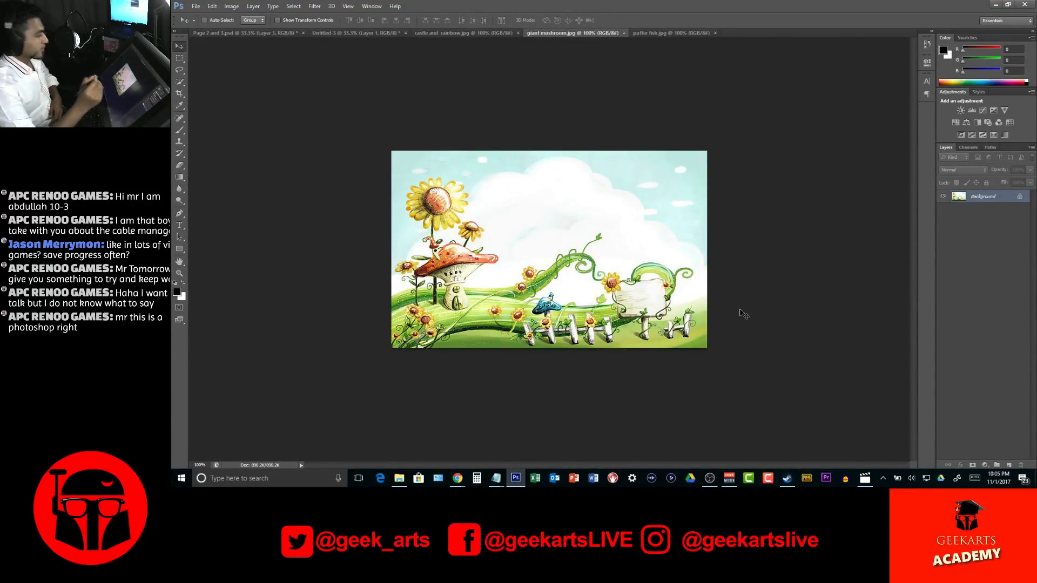
Select the large sunflower, the small flower beside it and the red mushroom house with the Quick Selection tool
key(l)
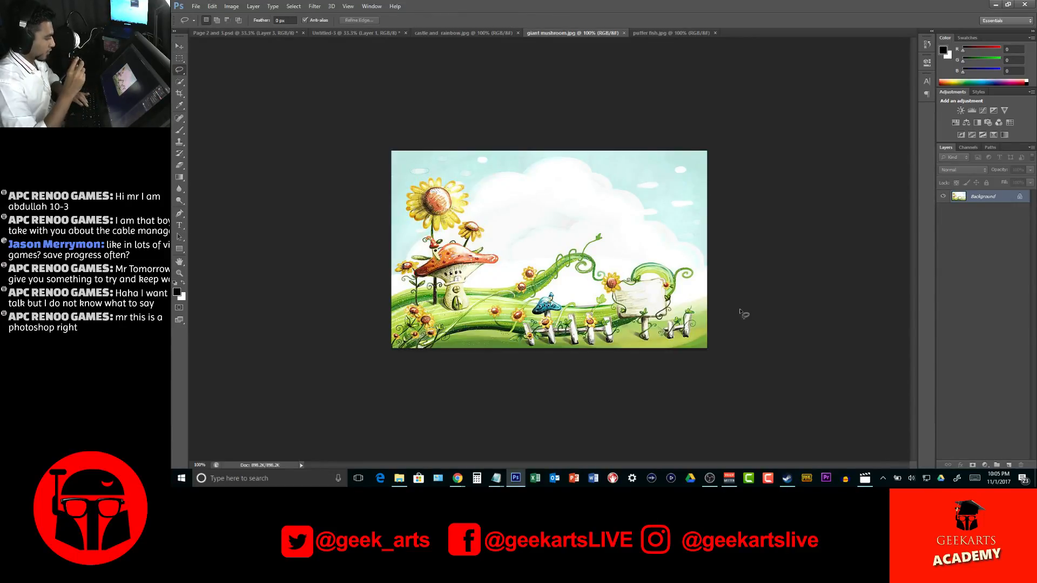
key(z)
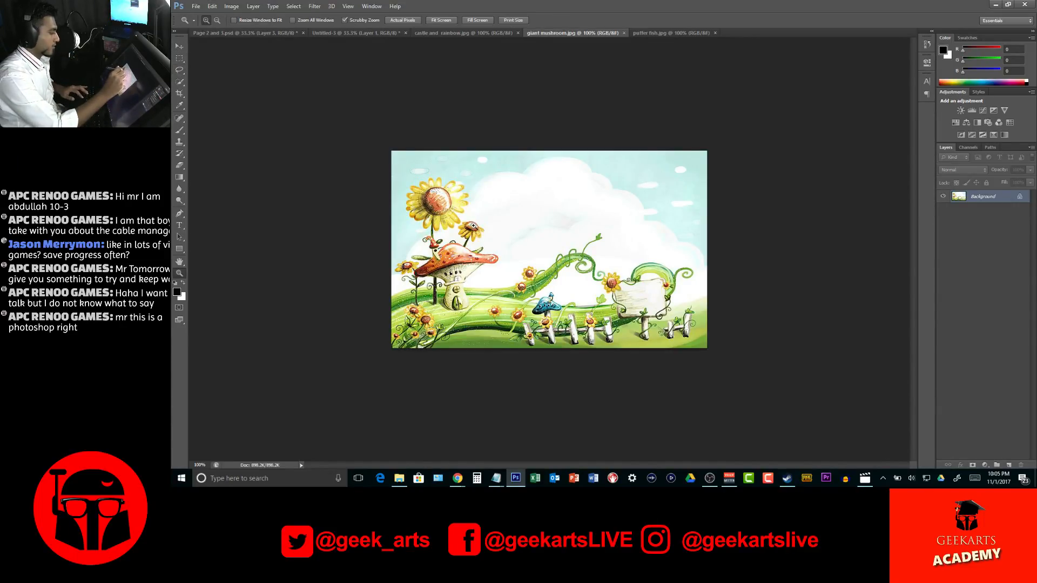
click(474, 227)
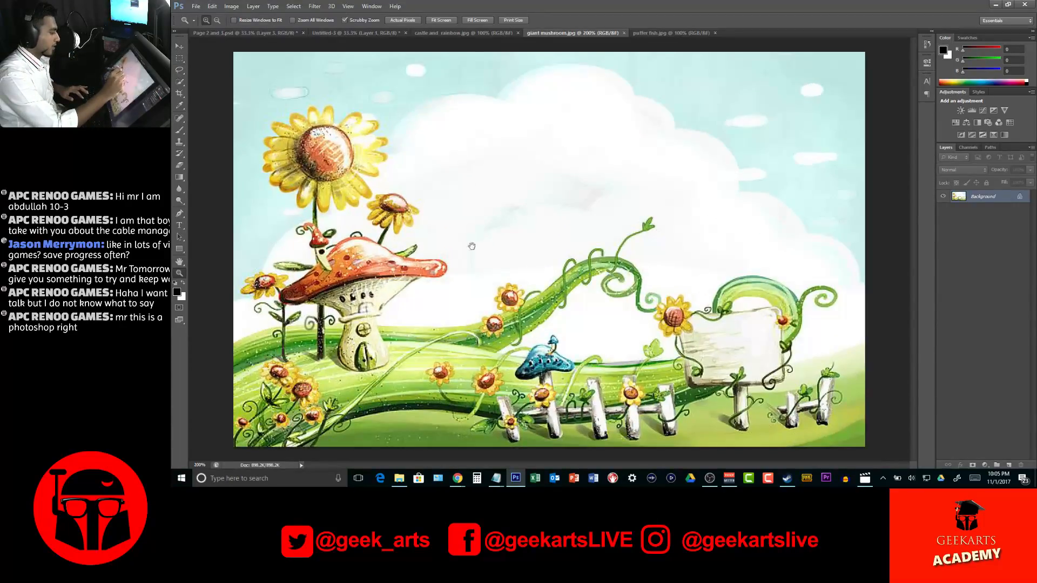
click(182, 83)
mouse_move(318, 158)
mouse_down()
mouse_move(310, 127)
mouse_move(282, 168)
mouse_up()
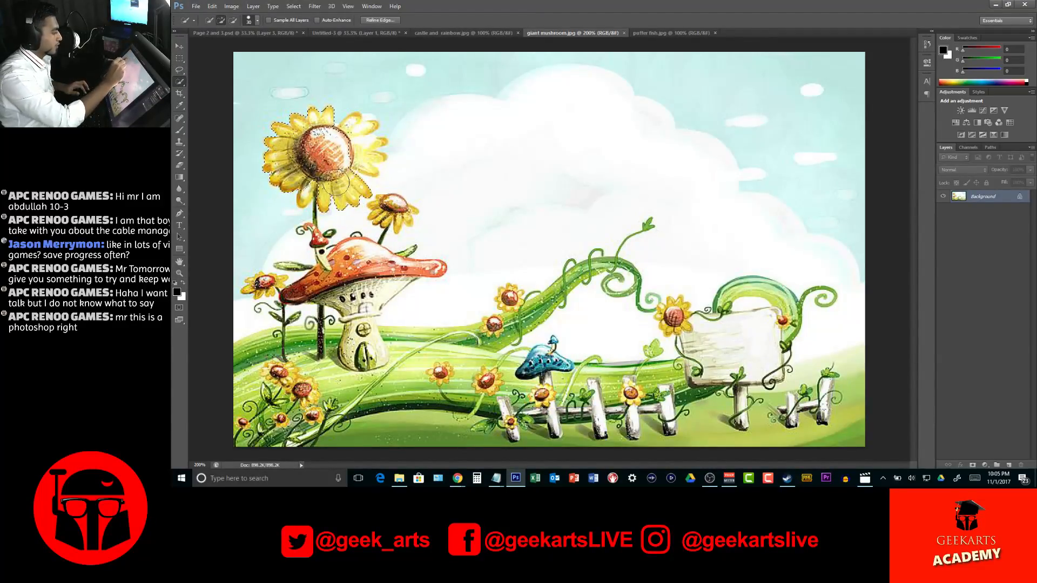
drag(363, 156, 371, 131)
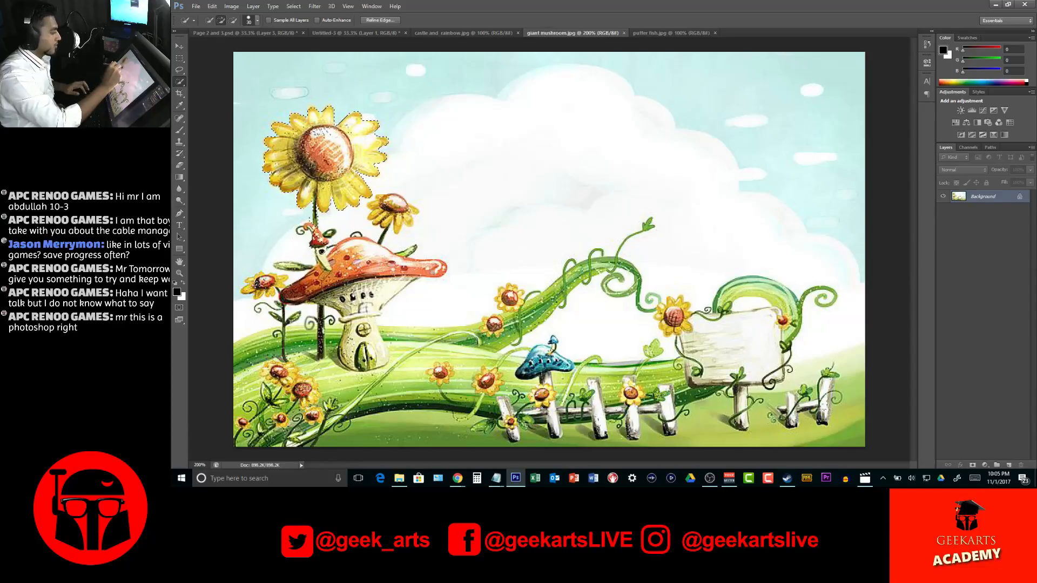
mouse_move(360, 250)
mouse_down()
mouse_move(336, 292)
mouse_move(363, 305)
mouse_move(382, 279)
mouse_move(396, 278)
mouse_move(360, 300)
mouse_move(363, 328)
mouse_up()
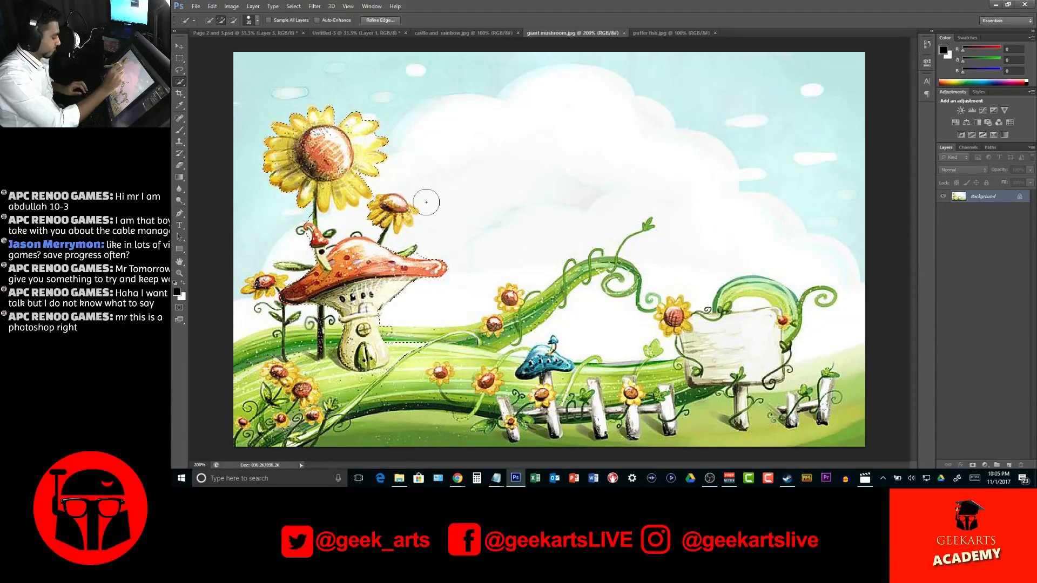
key(alt)
key(alt)
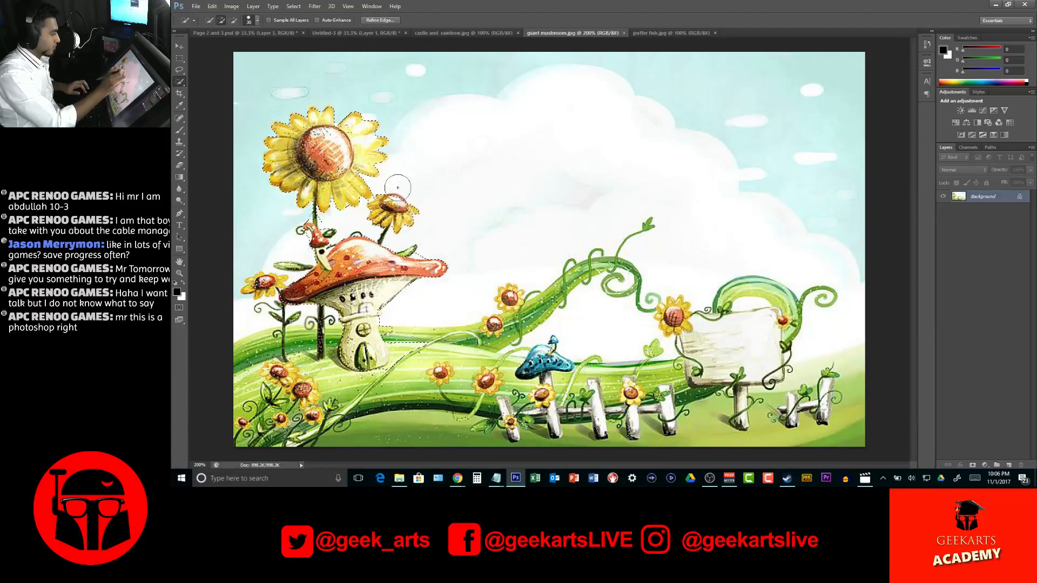
Bring the mushroom house and sunflowers into the spread, enlarge them to about 406% and rotate them -30° over the book's left page
key(v)
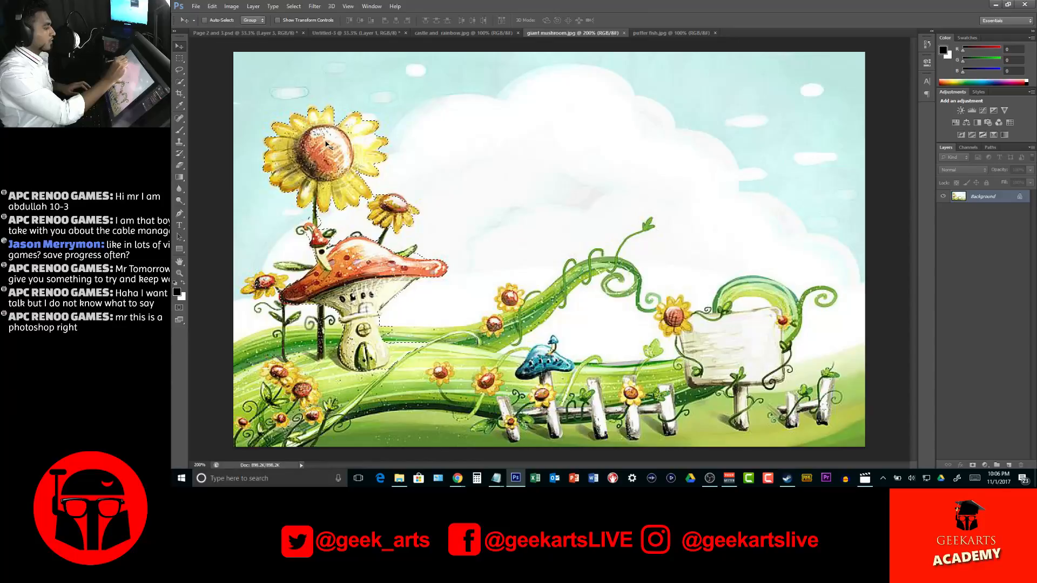
drag(301, 108, 240, 316)
key(ctrl+t)
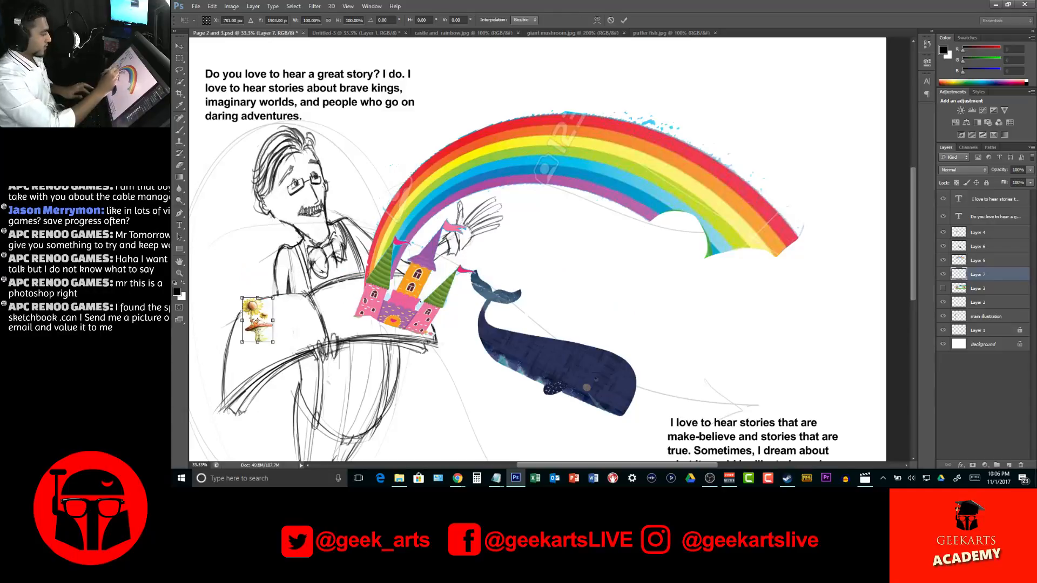
drag(284, 344, 290, 329)
drag(261, 293, 242, 155)
drag(419, 254, 598, 249)
drag(459, 286, 449, 299)
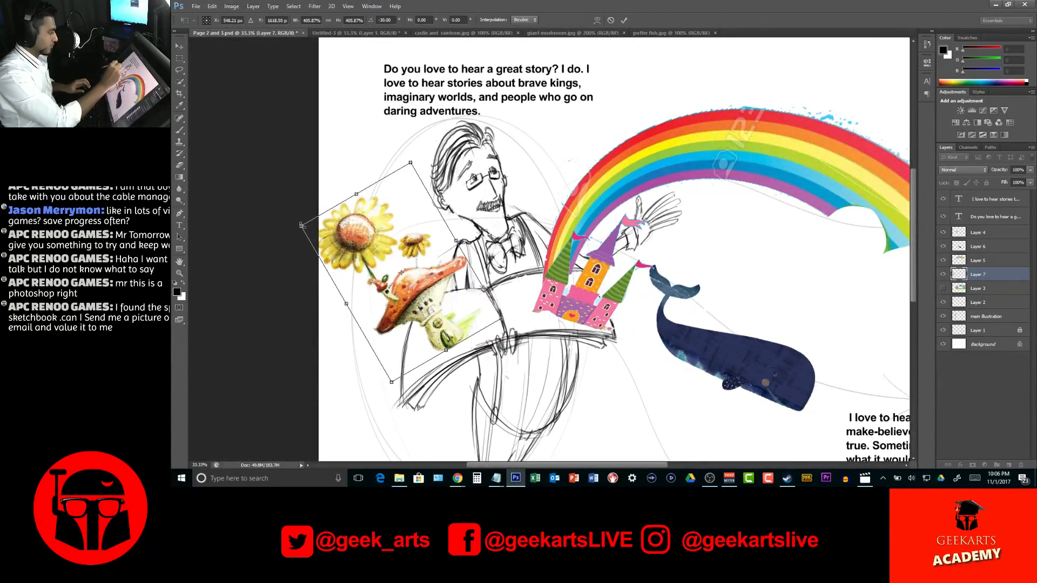
Scale the mushroom house and sunflowers down slightly and seat them on the left page of the open book
drag(301, 225, 319, 234)
drag(453, 302, 446, 317)
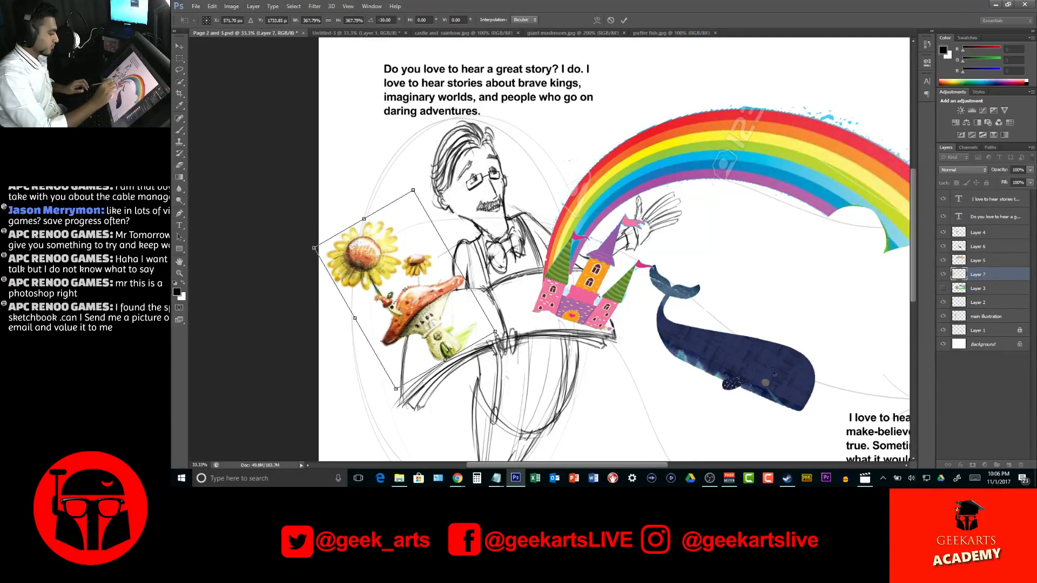
mouse_move(400, 391)
mouse_down()
mouse_move(395, 401)
mouse_move(413, 389)
mouse_up()
drag(448, 341, 498, 324)
key(Return)
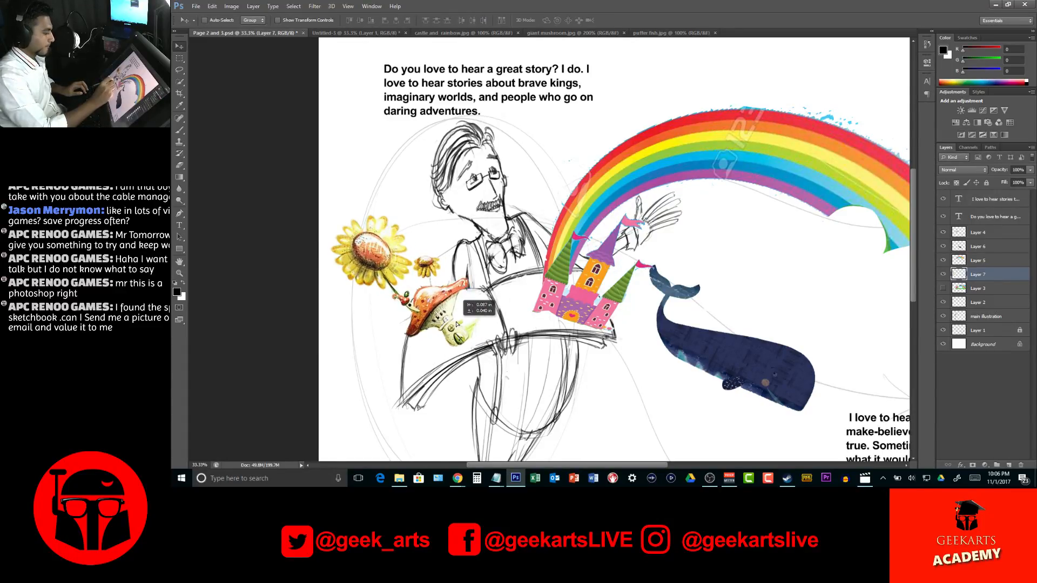
drag(655, 252, 558, 207)
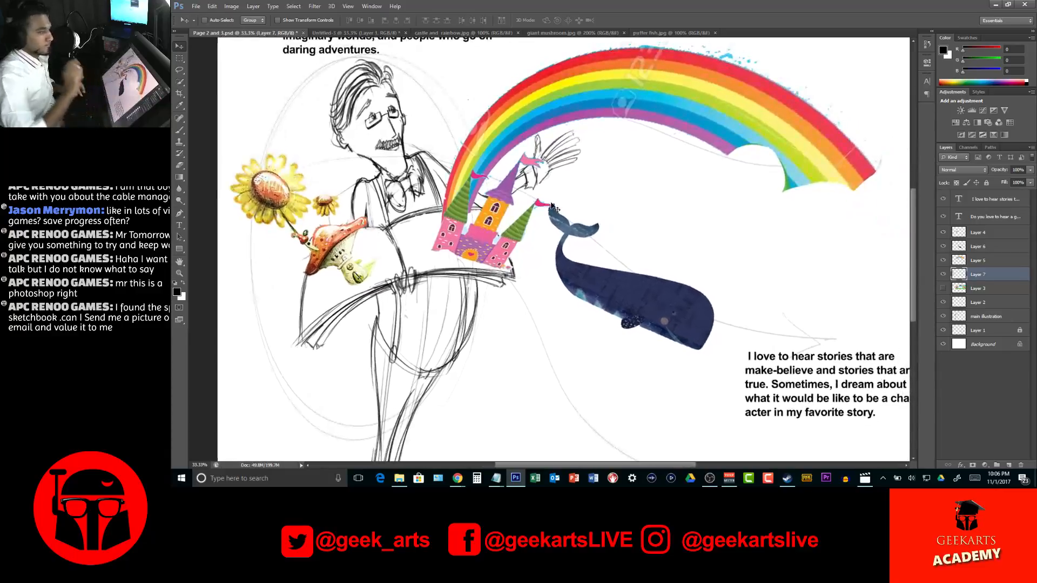
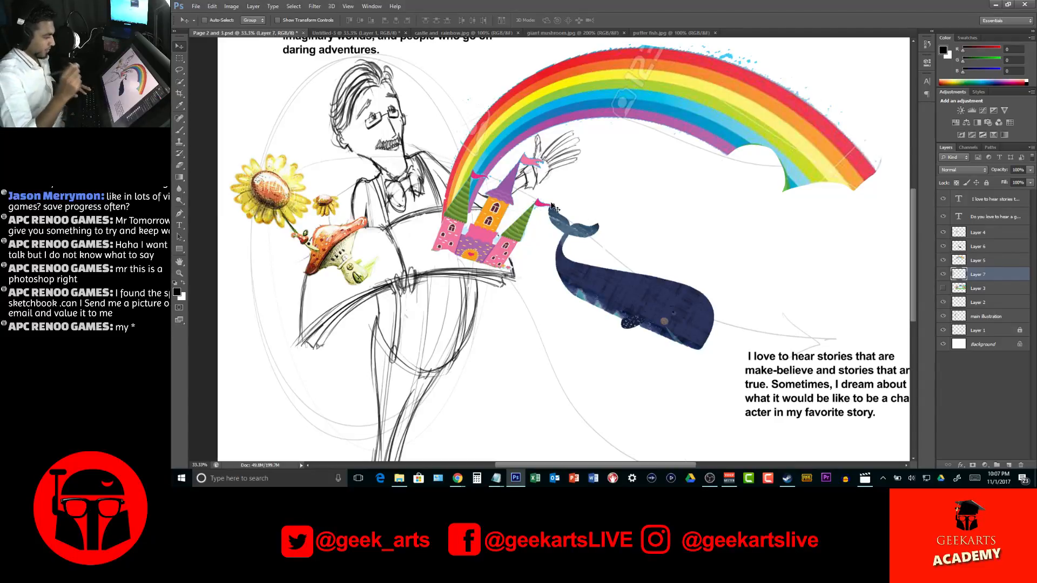
key(ctrl+minus)
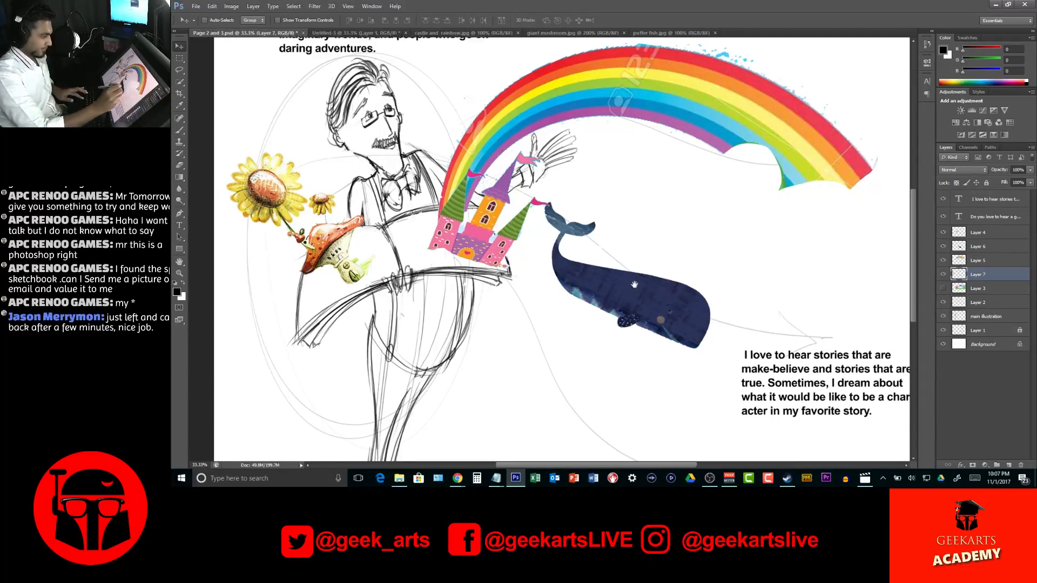
key(z)
alt+click(603, 295)
alt+click(603, 295)
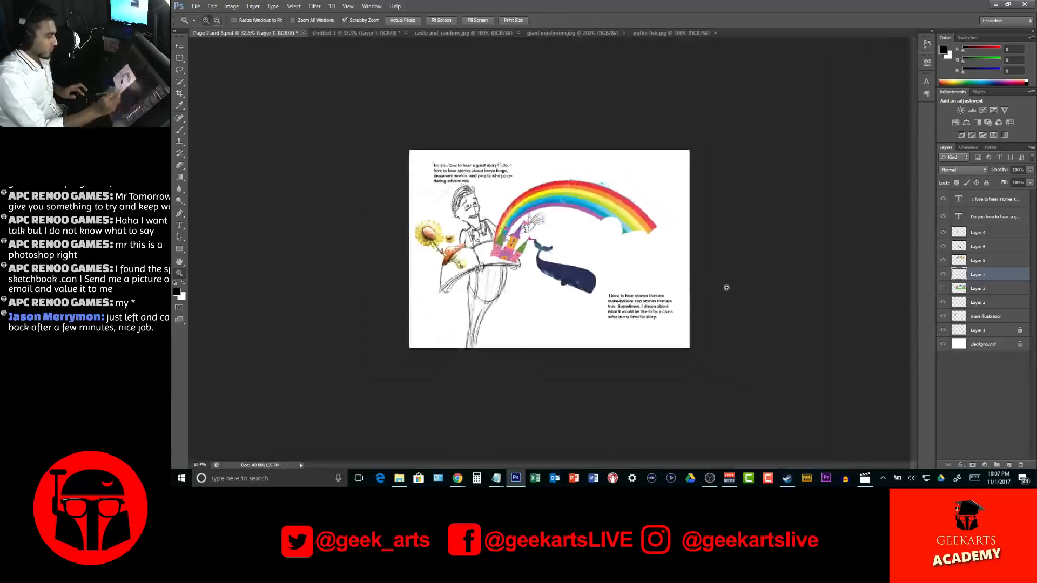
key(ctrl+plus)
key(ctrl+plus)
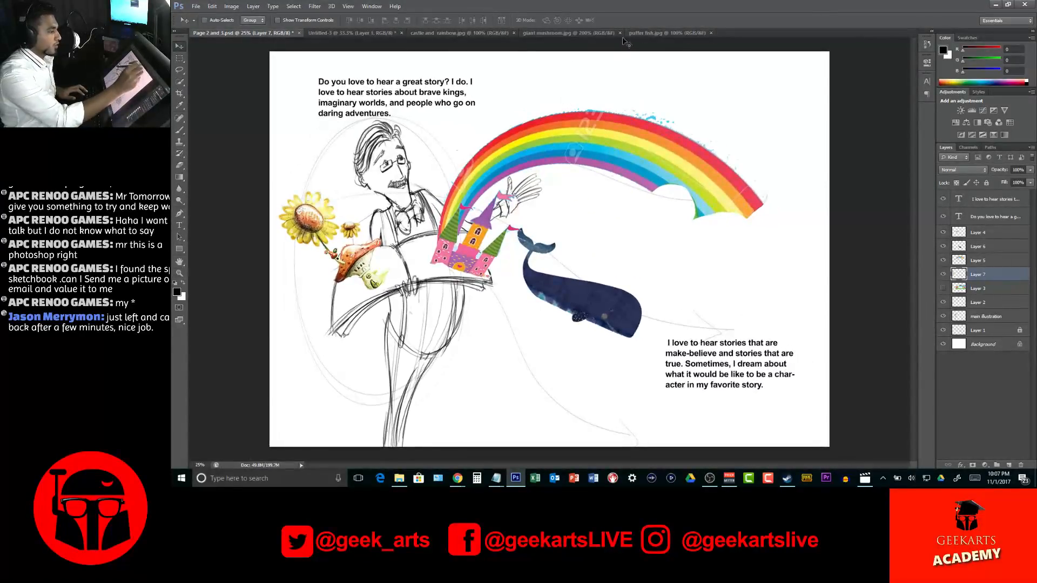
Try adding the curling green vine to the selection in the giant mushroom image with the Quick Selection tool
click(597, 33)
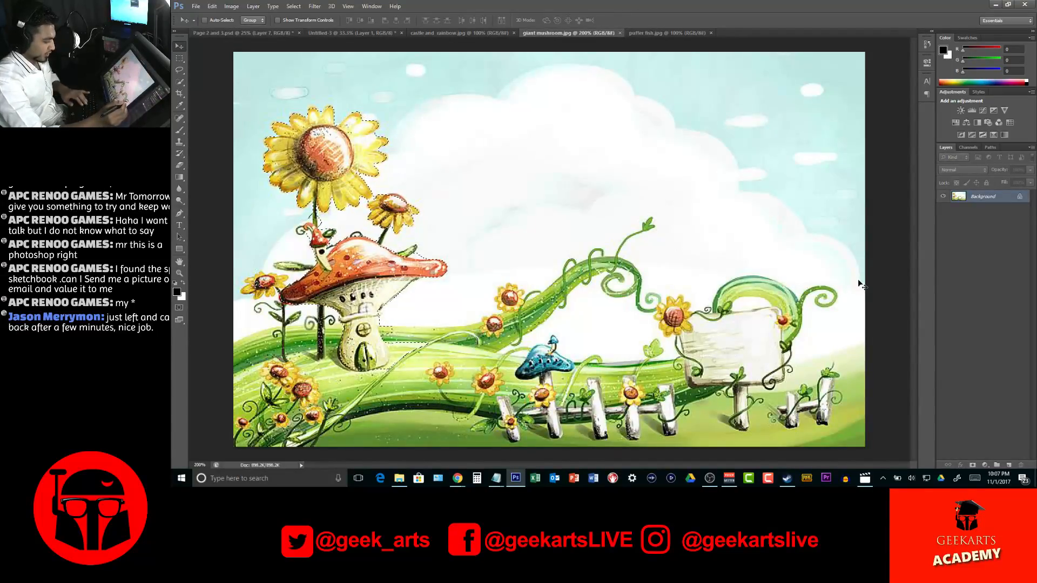
key(l)
key(w)
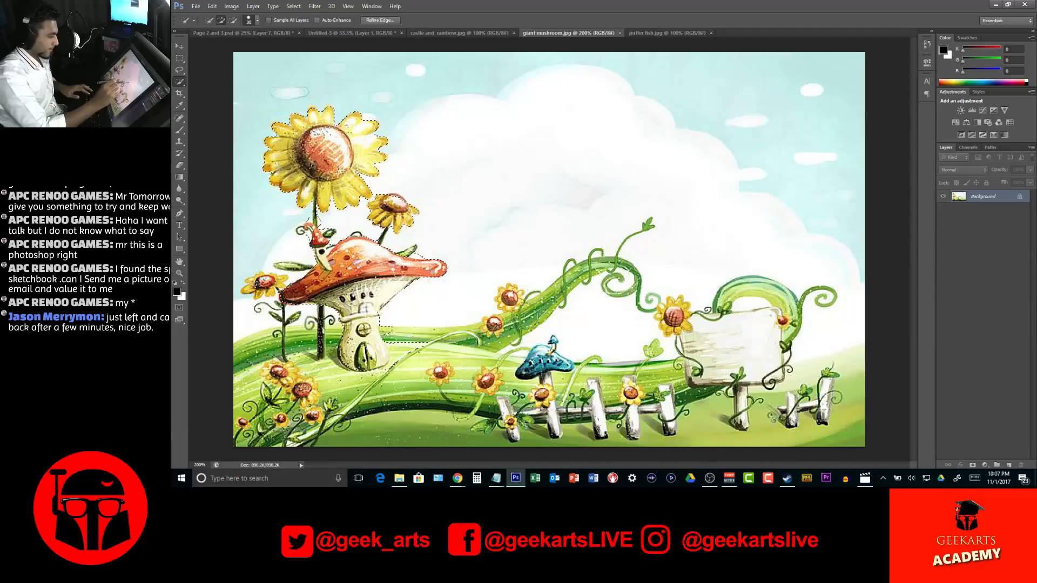
mouse_move(532, 324)
mouse_down()
mouse_move(548, 294)
mouse_move(594, 268)
mouse_move(625, 262)
mouse_move(625, 285)
mouse_up()
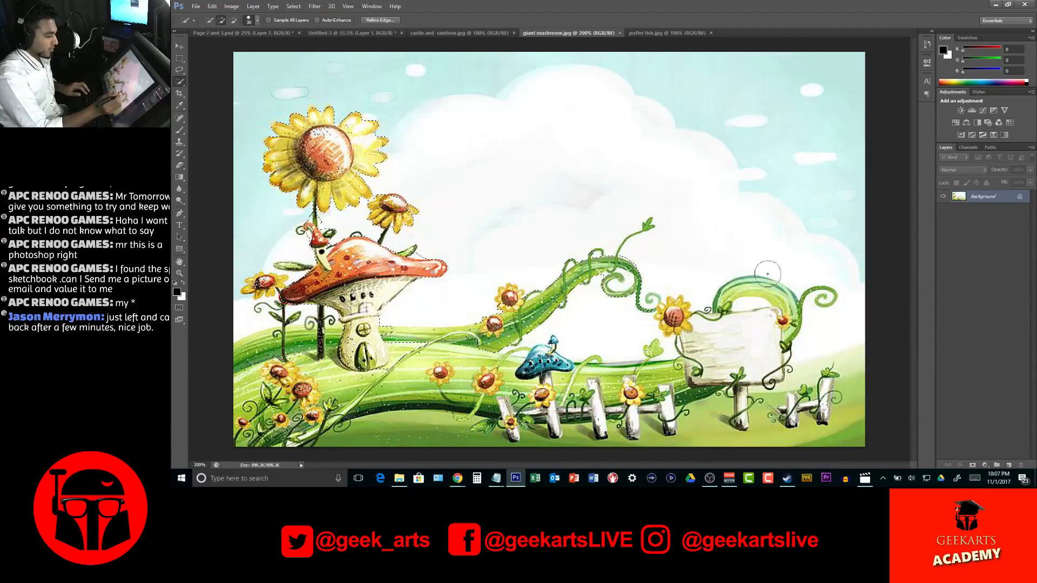
Close the giant mushroom image and switch to Chrome, returning to the Google Images search for the puffer fish balloon
click(620, 33)
key(alt+Tab)
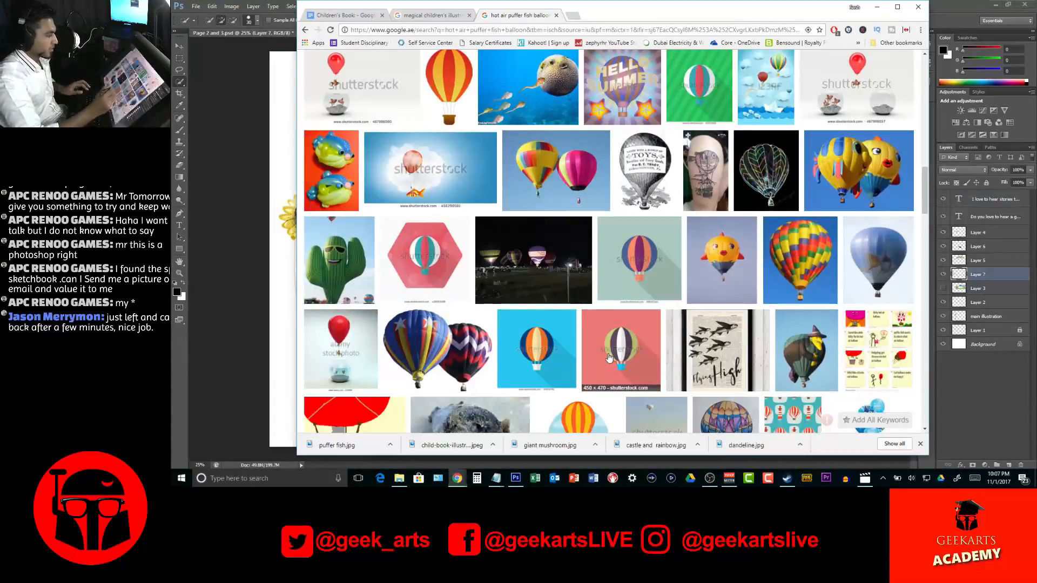
scroll(609, 356, up, 5)
click(608, 352)
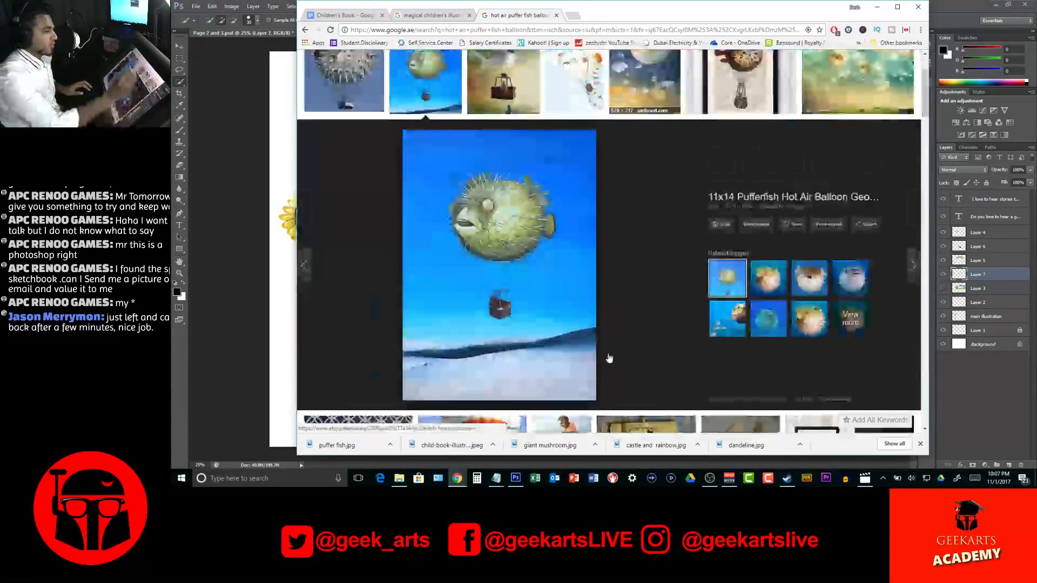
scroll(607, 352, up, 2)
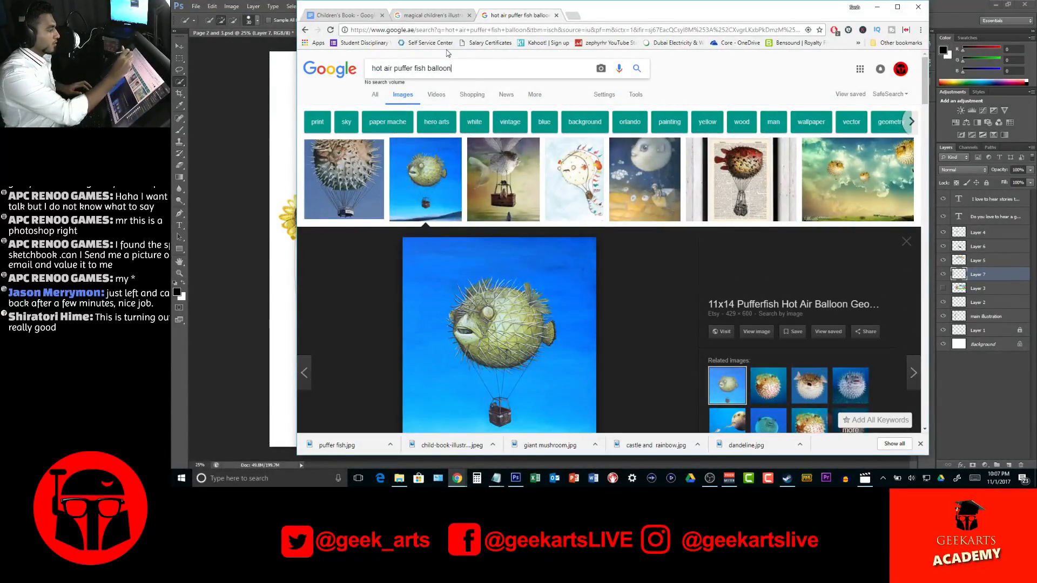
Search Google Images for "Vine Illustration children" and look through the first rows of pictures
key(ctrl+a)
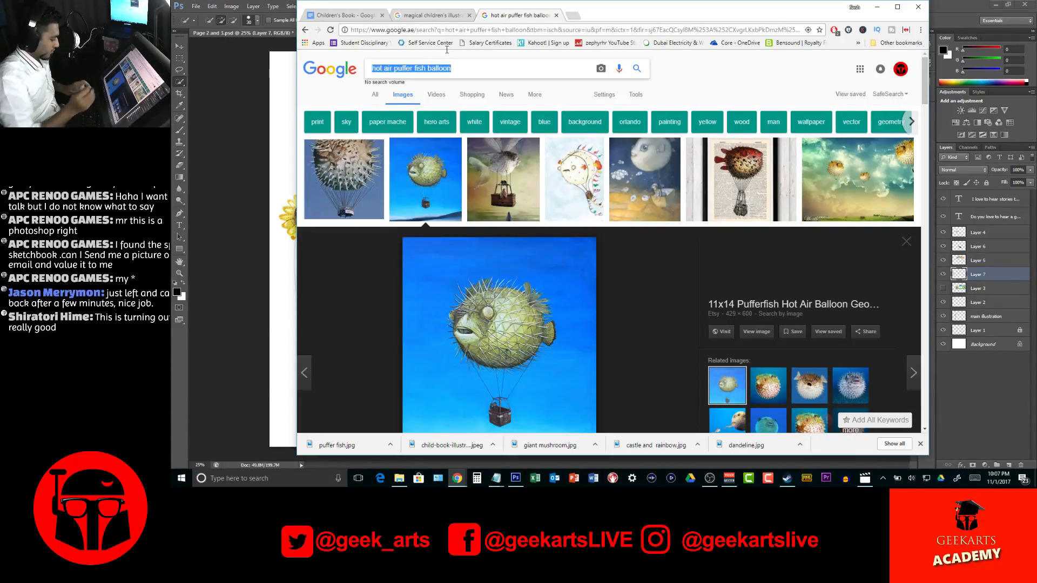
text(Vine)
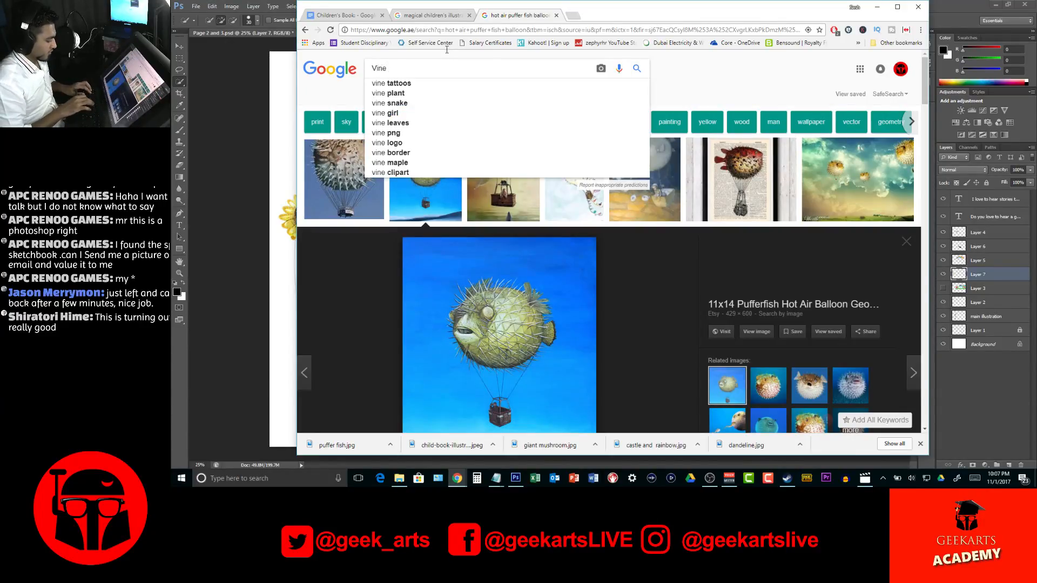
text( Illustration)
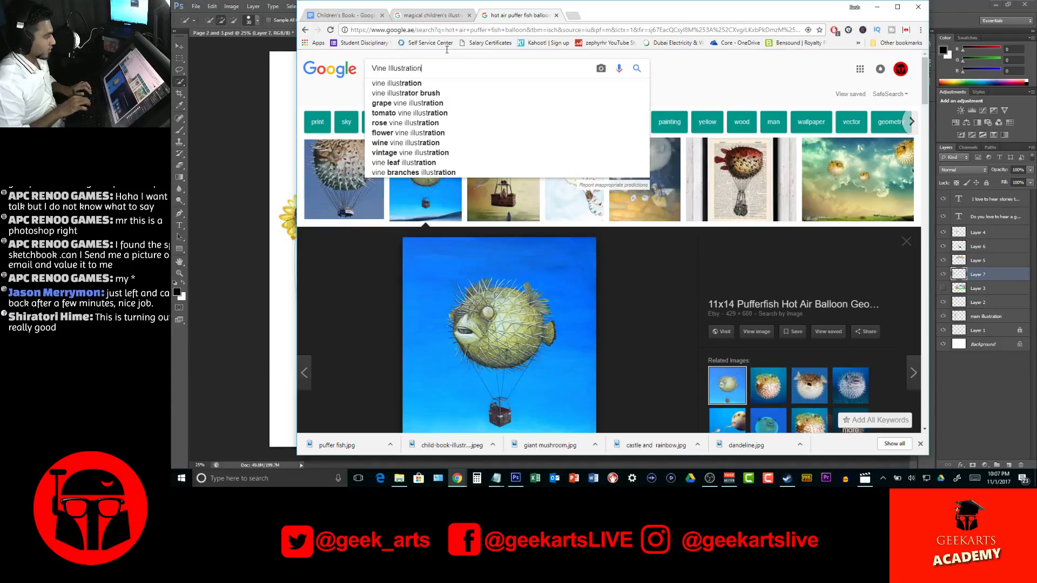
text( child)
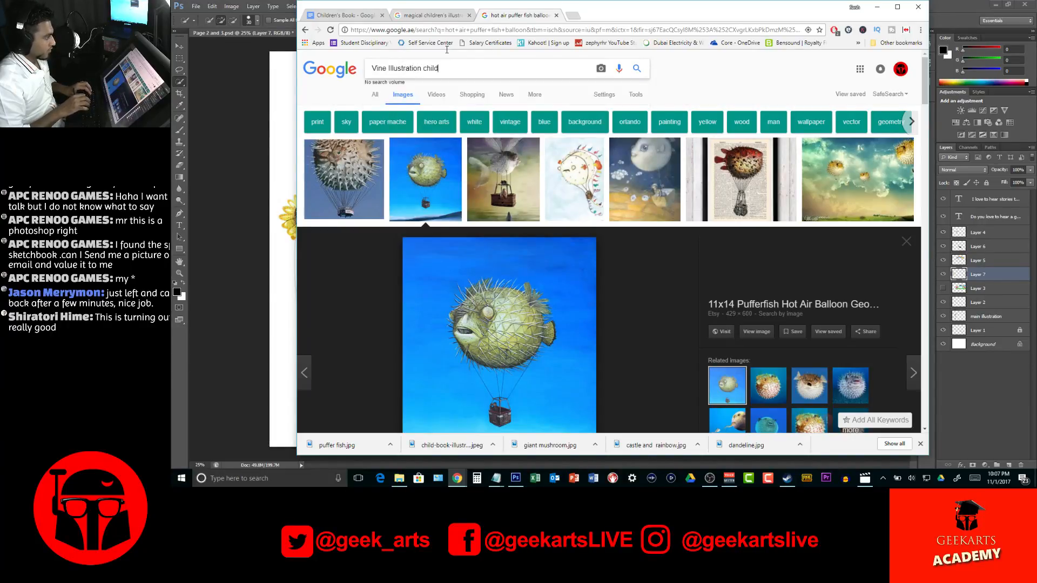
text(ren)
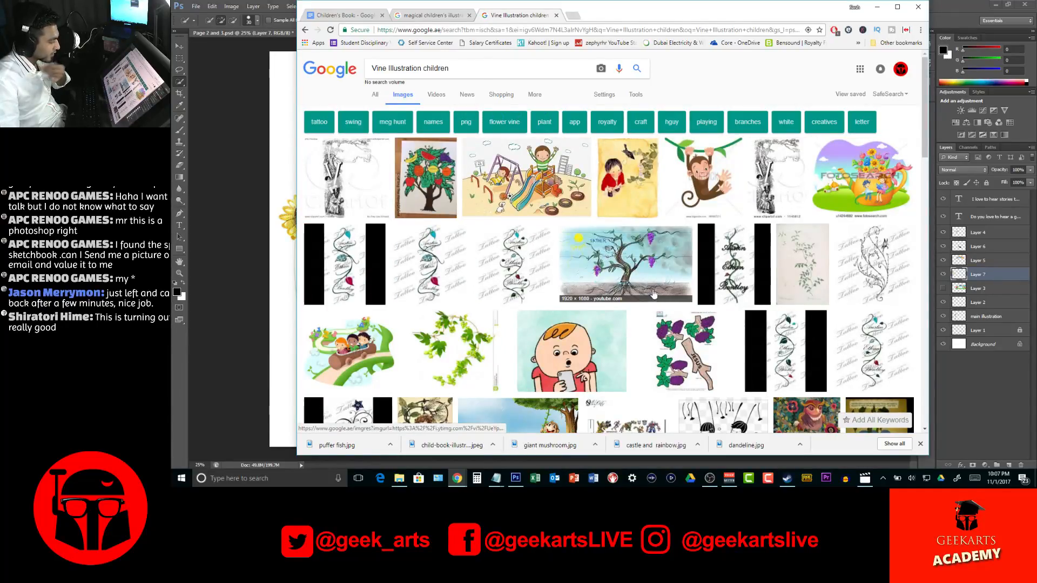
scroll(639, 248, down, 5)
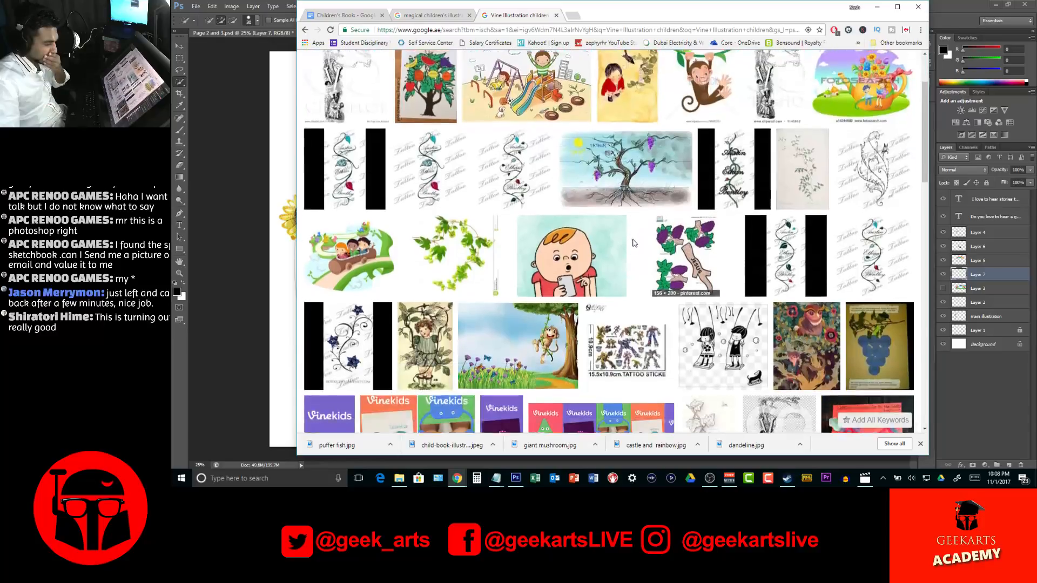
scroll(630, 241, up, 5)
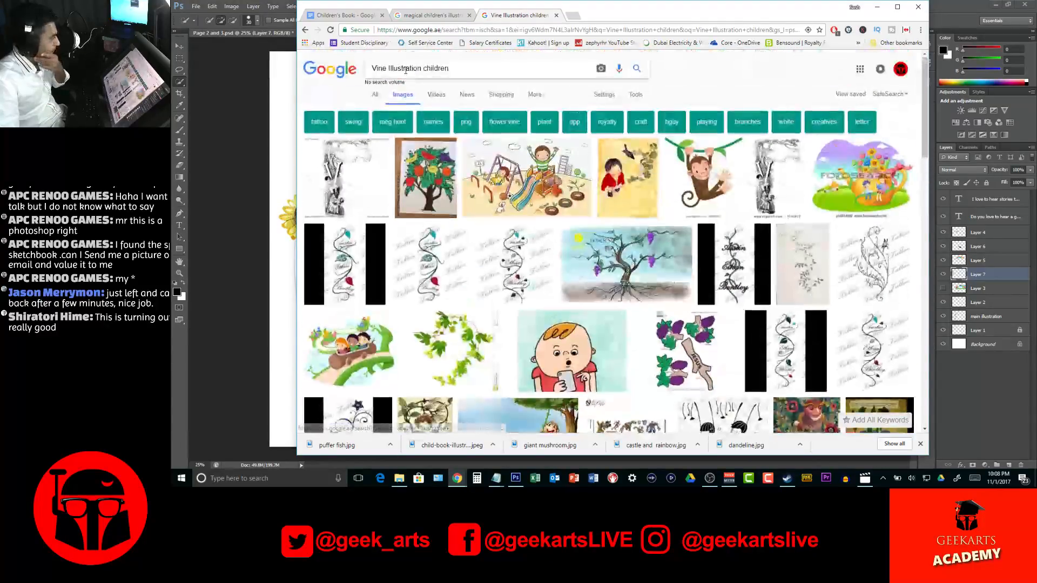
Change the image search to "whimsical Vine Illustration", dropping the word "children"
click(372, 69)
text(wimi)
key(BackSpace)
text(sical)
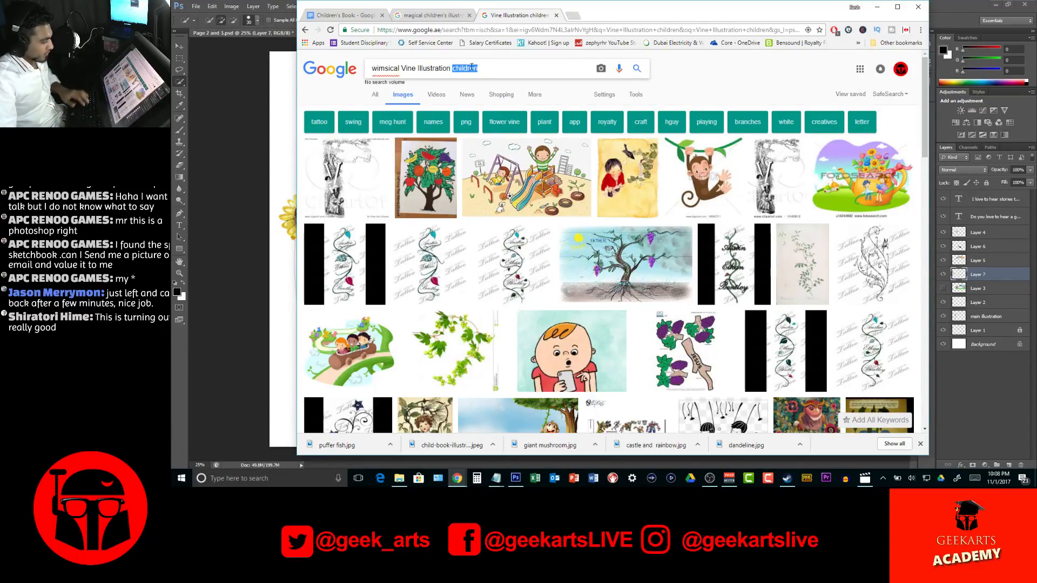
right_click(388, 68)
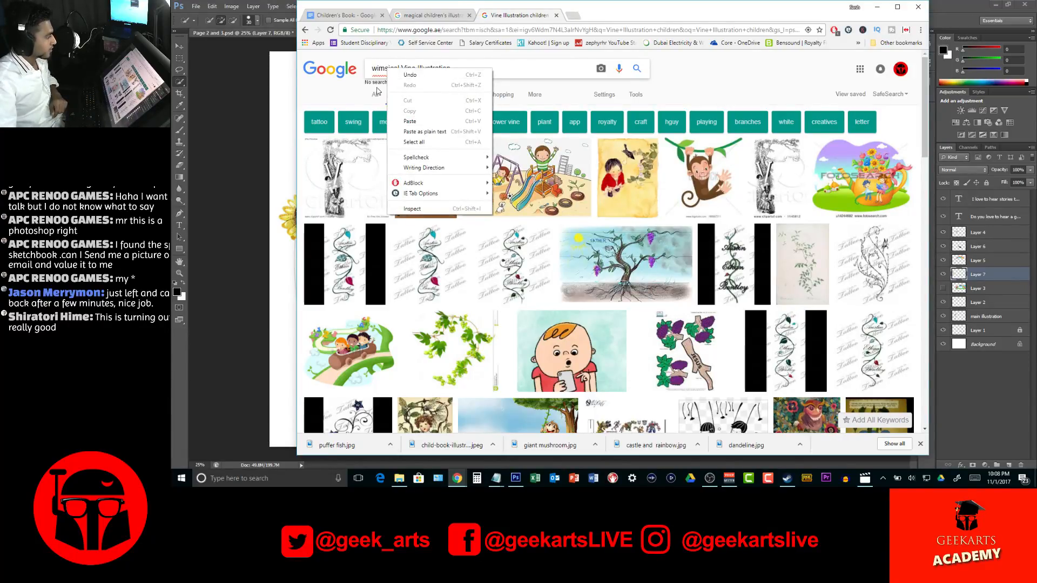
click(377, 69)
key(Return)
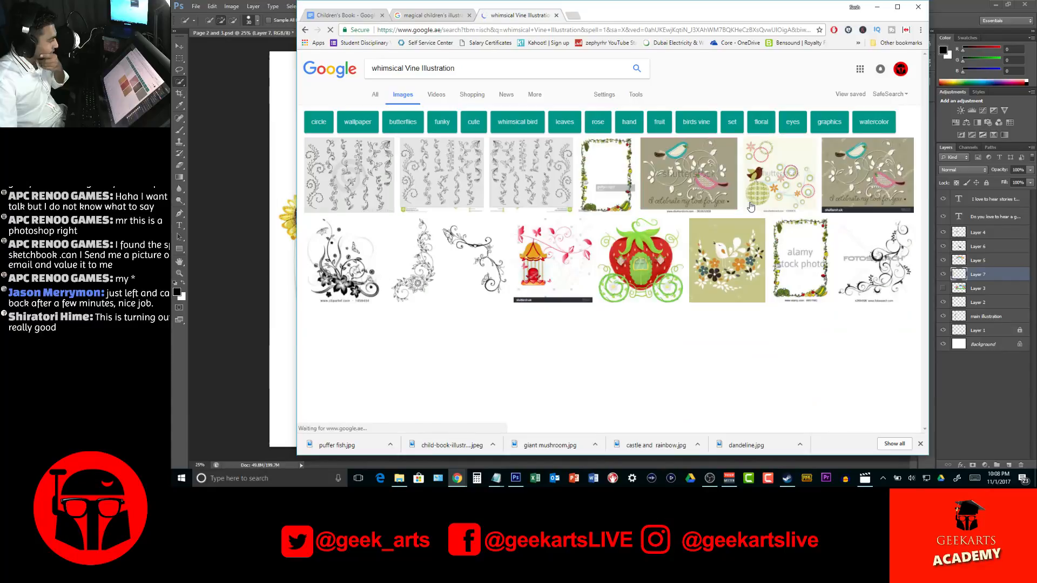
Save the black butterfly vines picture from the image results into the references folder as "Vine 1"
click(477, 246)
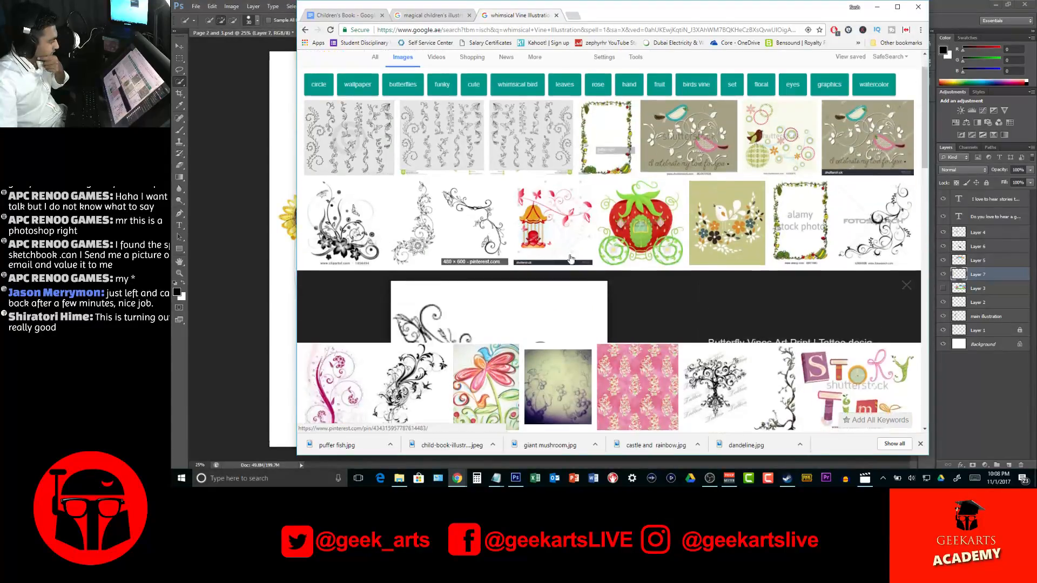
right_click(458, 202)
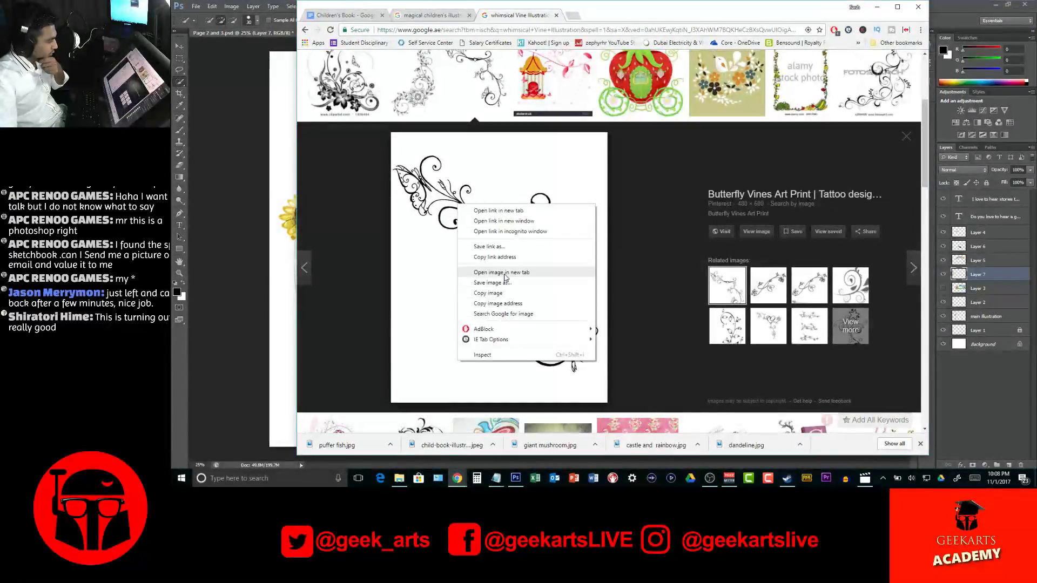
click(486, 282)
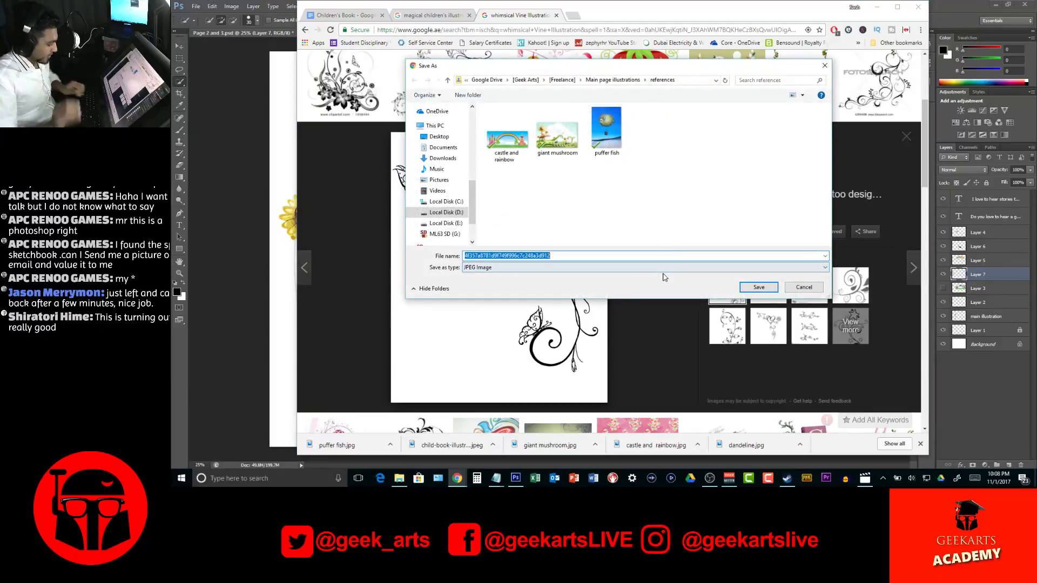
text(V)
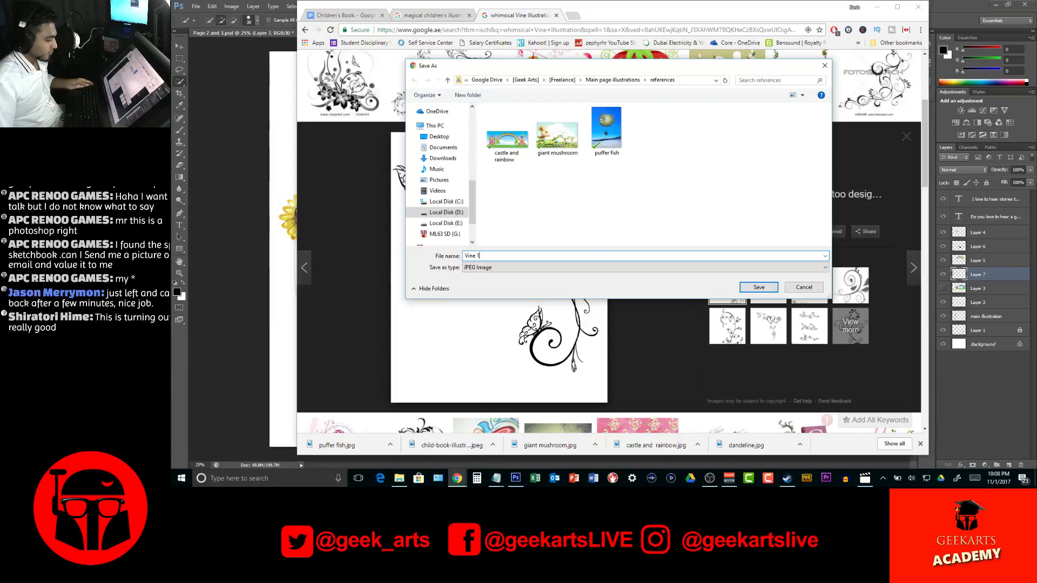
text(ine 1)
key(Return)
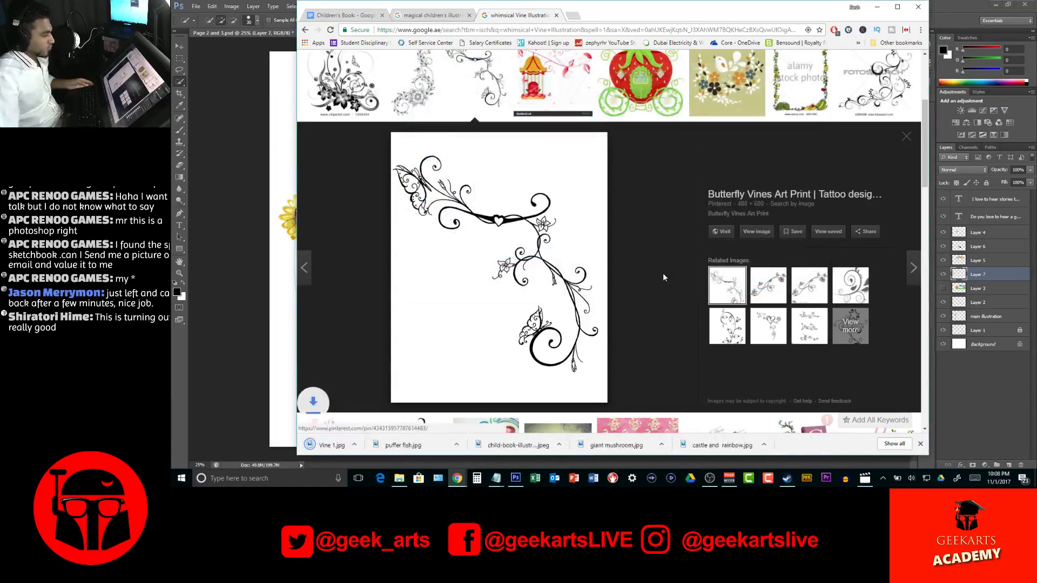
Save the strawberry carriage picture from the image results into the references folder as "Vine carriage"
scroll(623, 197, up, 3)
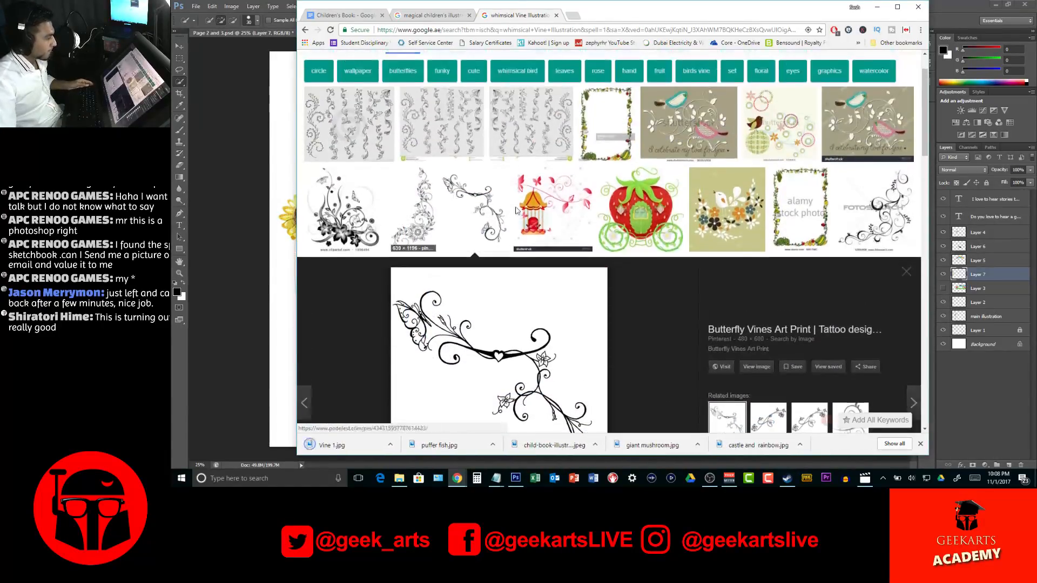
click(623, 197)
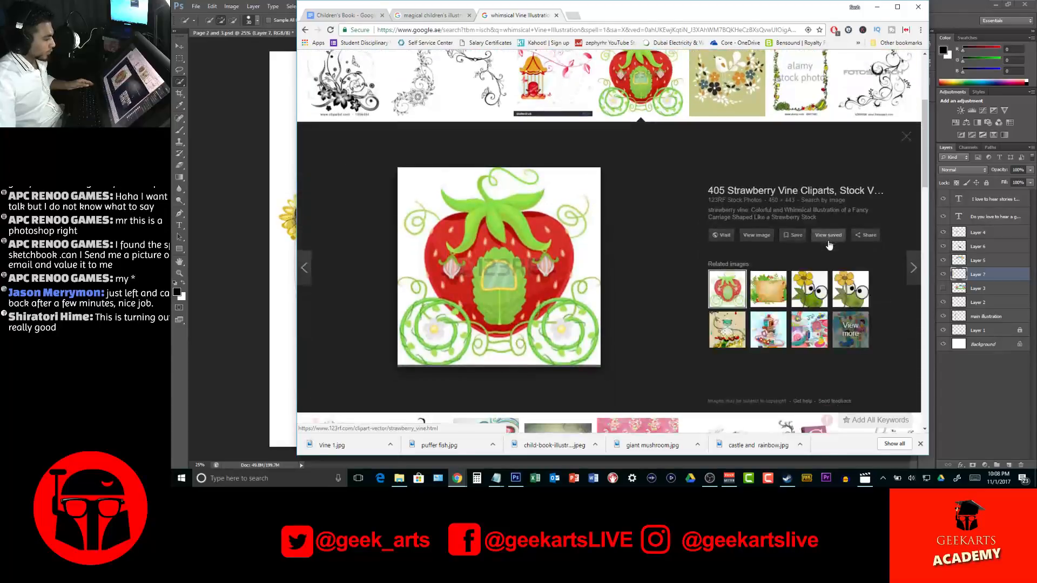
right_click(489, 230)
click(543, 312)
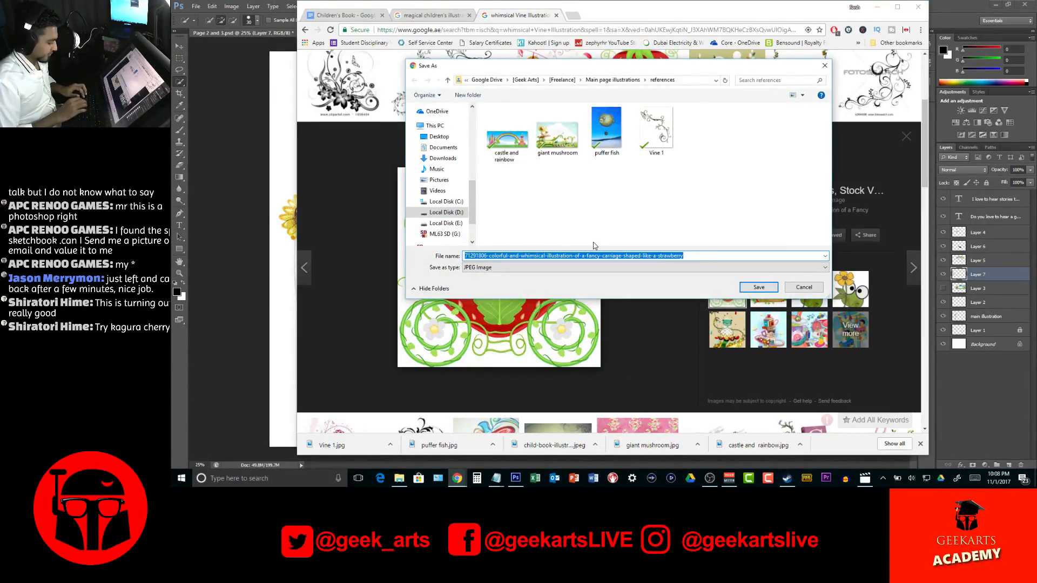
text(Vine carriage)
key(Return)
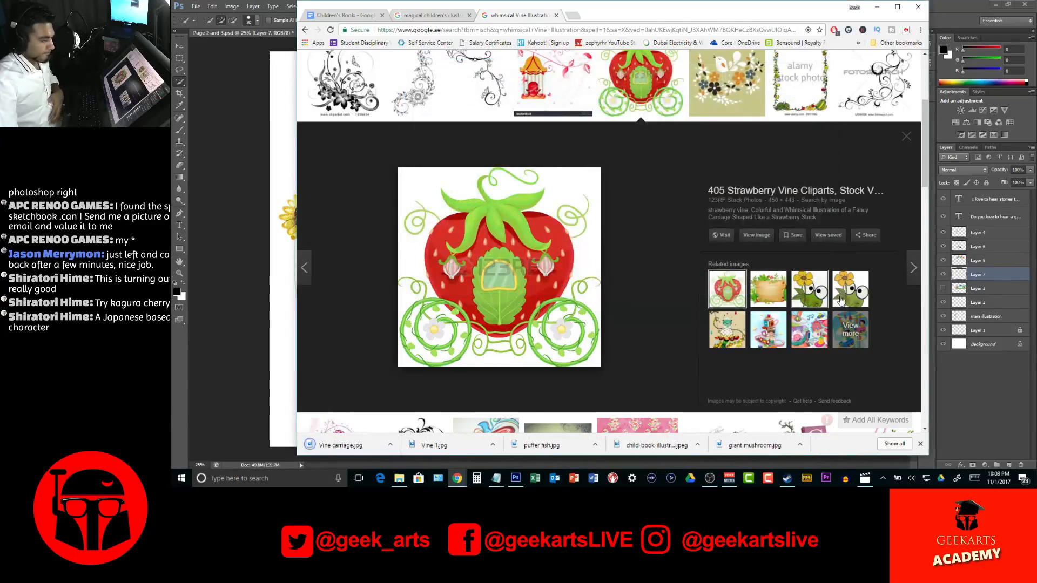
Save the related picture of the green sprout character holding a yellow flower into the references folder under its suggested file name
scroll(876, 278, up, 2)
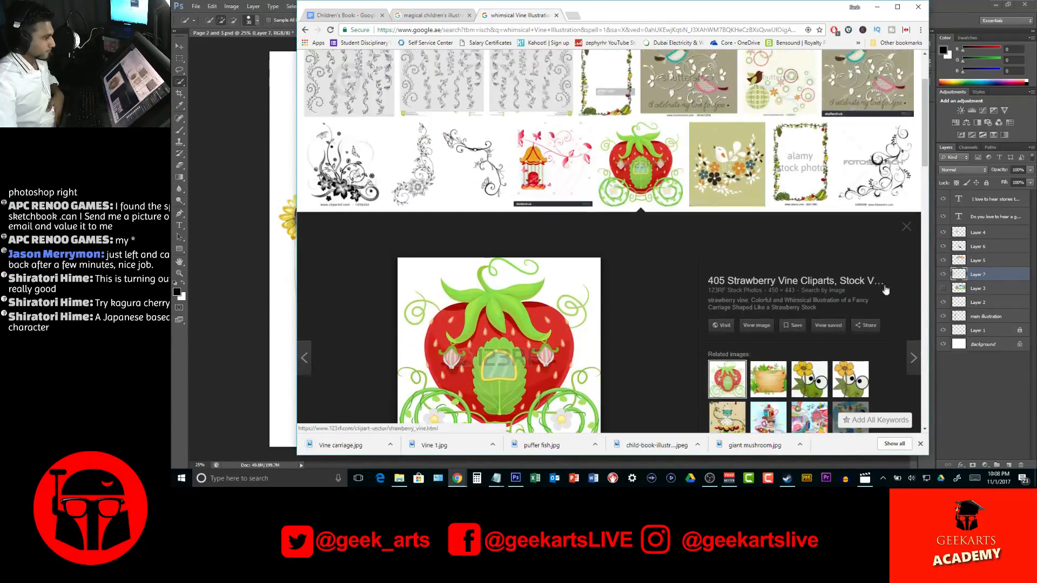
click(848, 385)
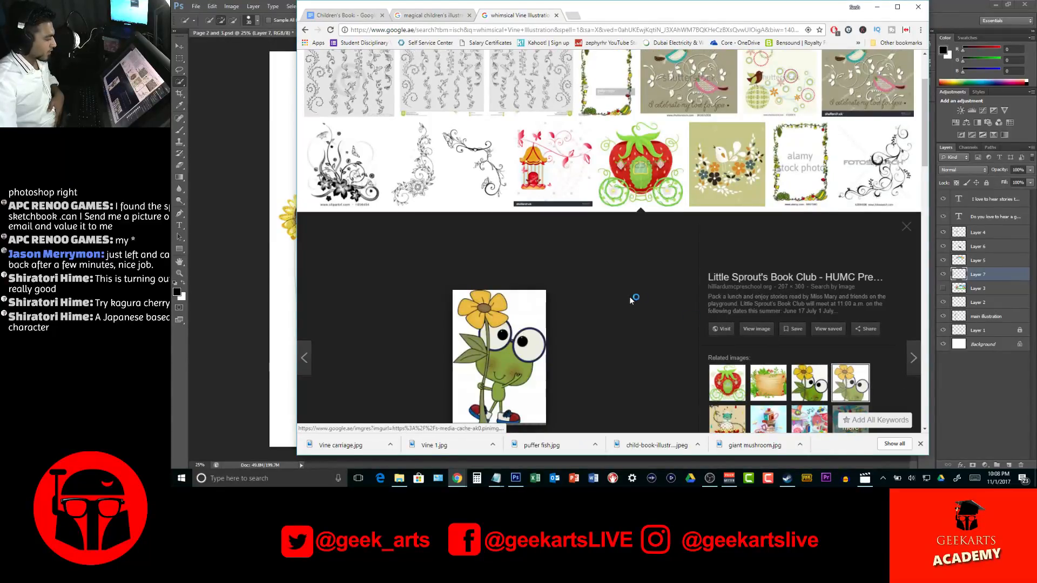
scroll(631, 299, down, 2)
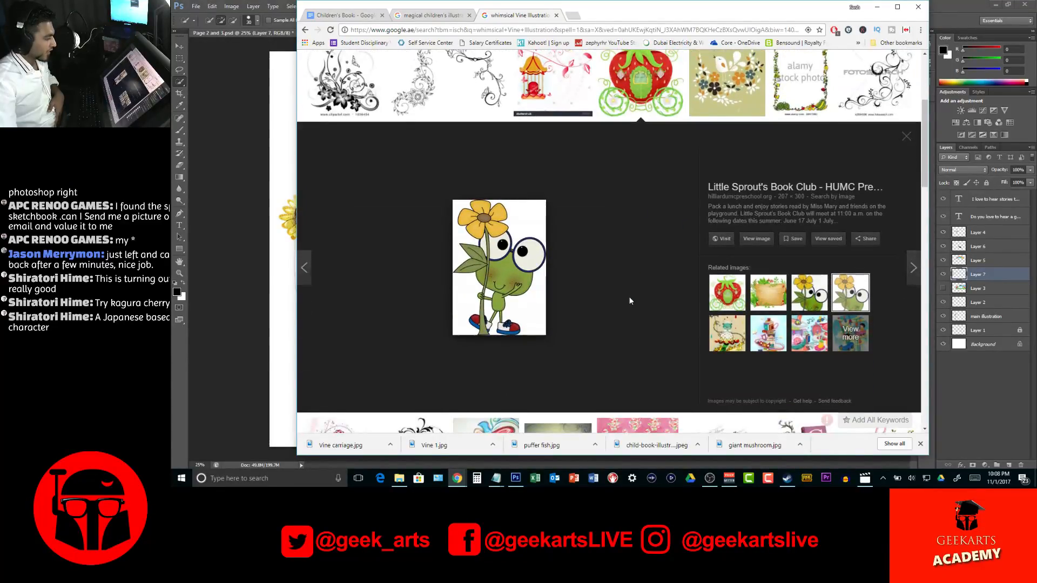
right_click(505, 229)
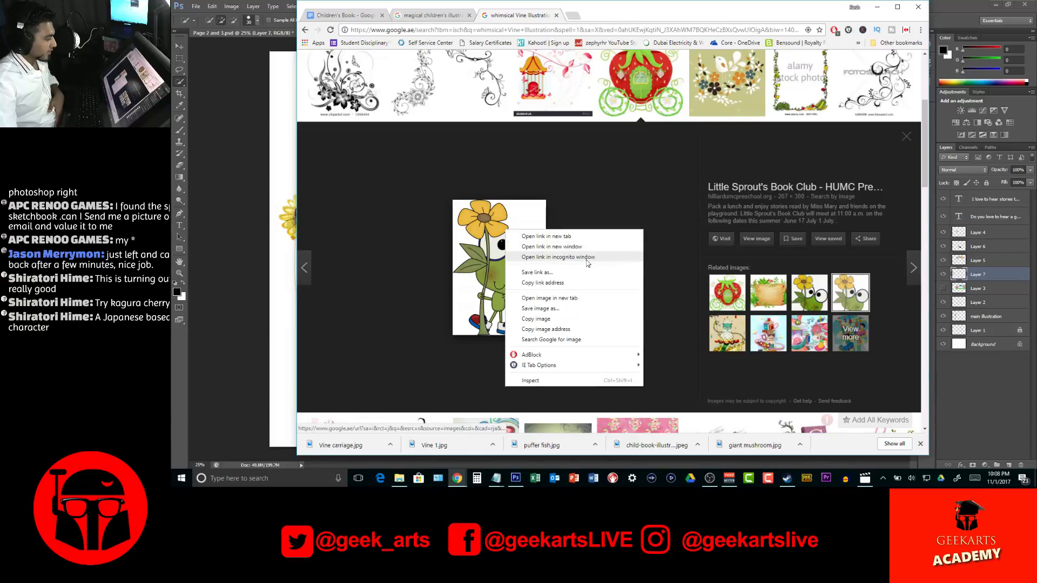
click(559, 309)
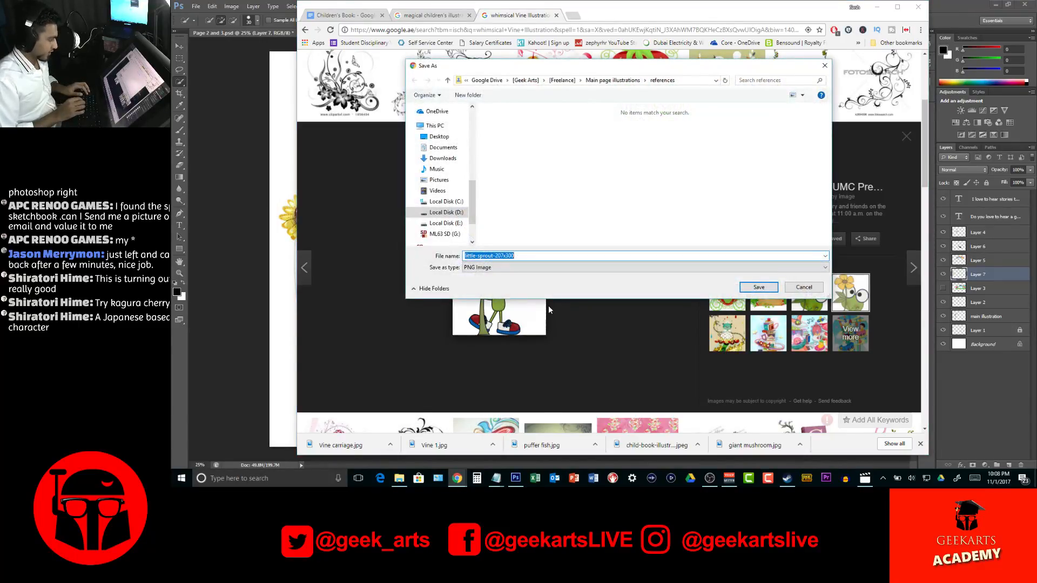
key(Return)
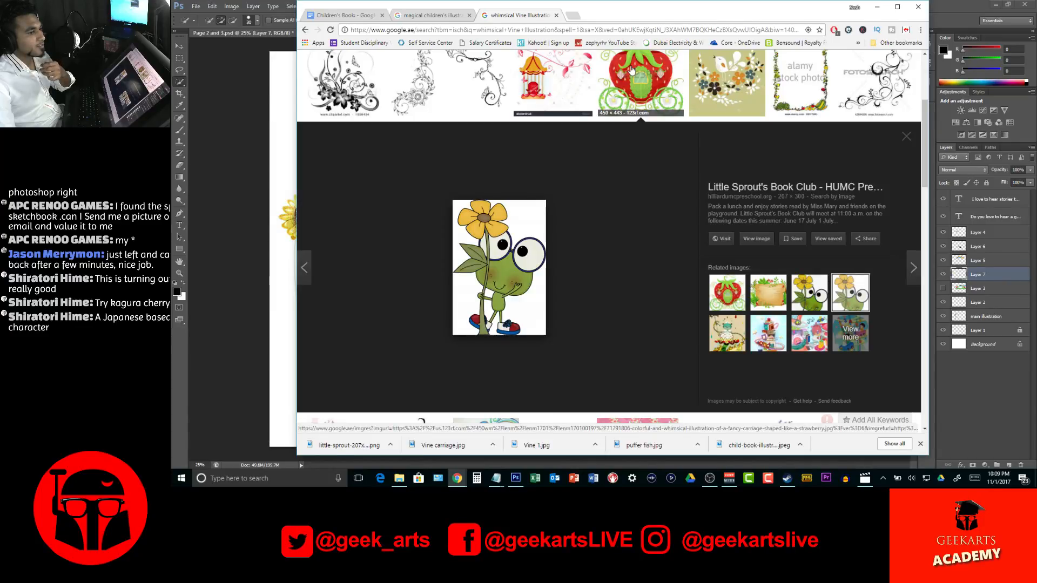
Shift the browser window lower on the screen and preview the black flower-and-butterfly vine picture from the results
drag(626, 16, 612, 62)
scroll(830, 206, up, 2)
scroll(829, 206, up, 3)
click(332, 246)
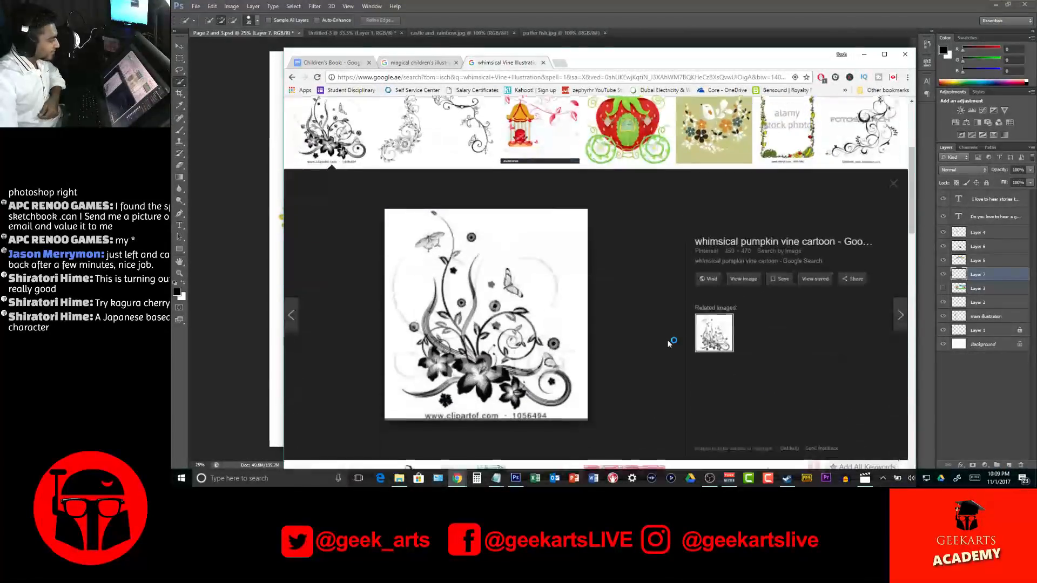
Save the black curling branch picture on a grey background from the image results into the references folder as "Vine 2"
right_click(529, 312)
click(637, 240)
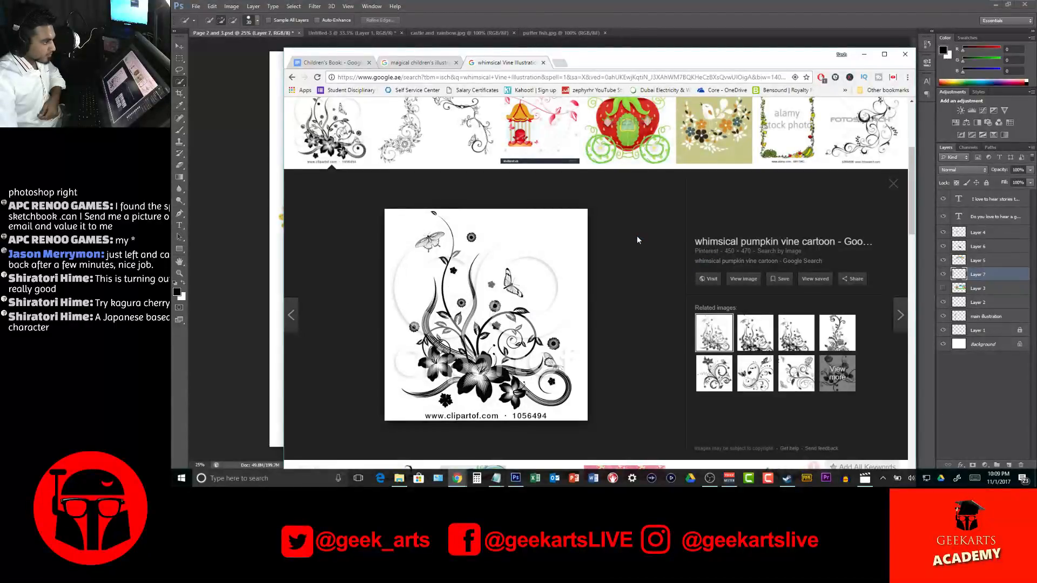
scroll(637, 240, up, 4)
scroll(845, 187, down, 1)
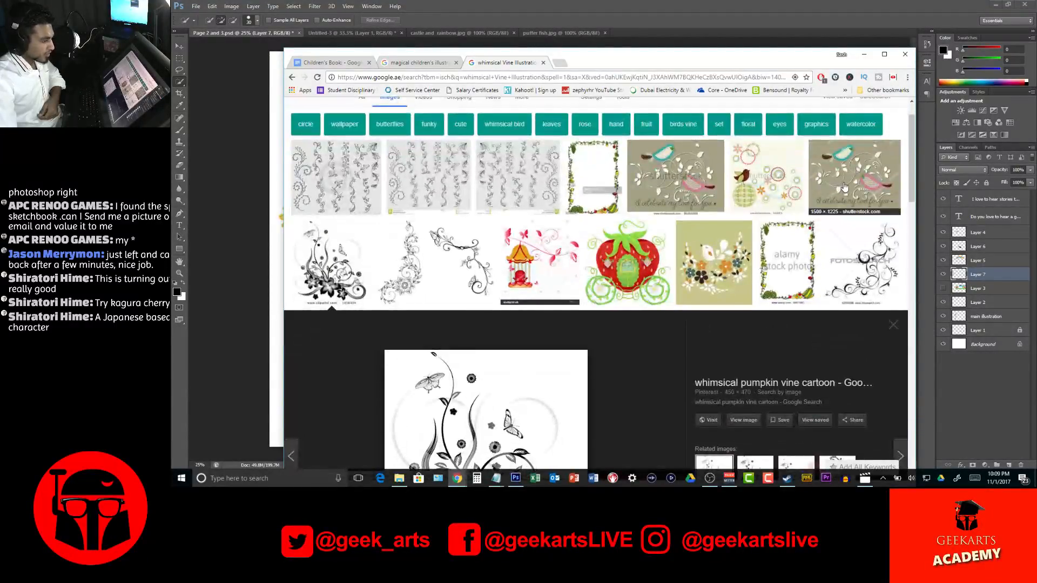
scroll(845, 187, down, 8)
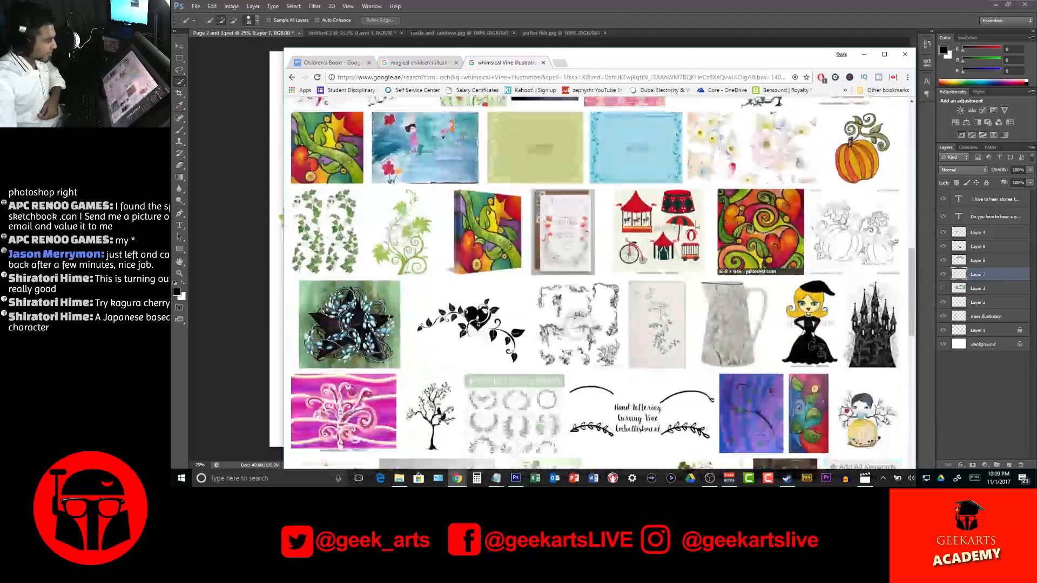
scroll(708, 227, down, 2)
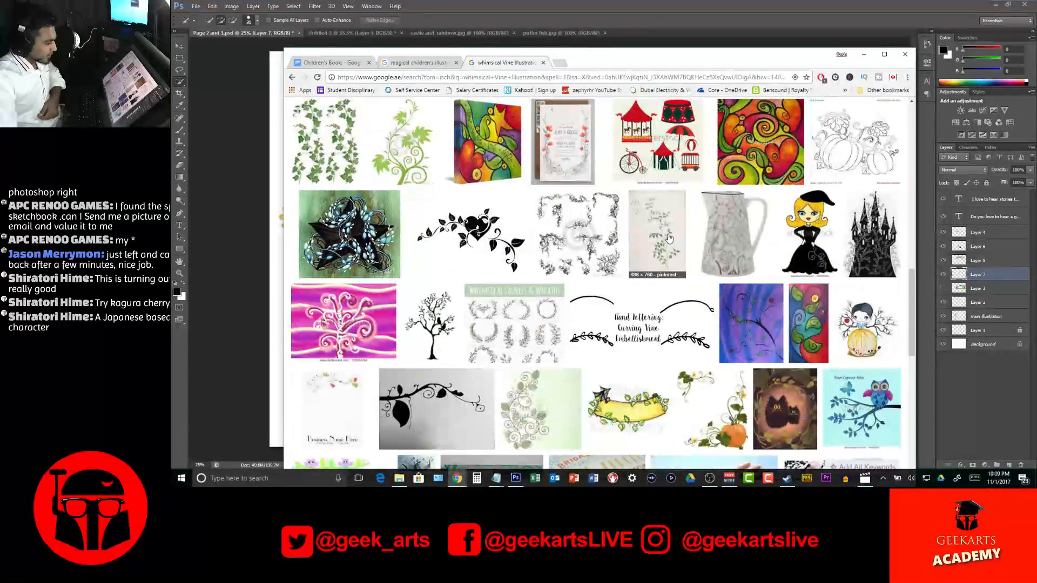
scroll(669, 238, down, 2)
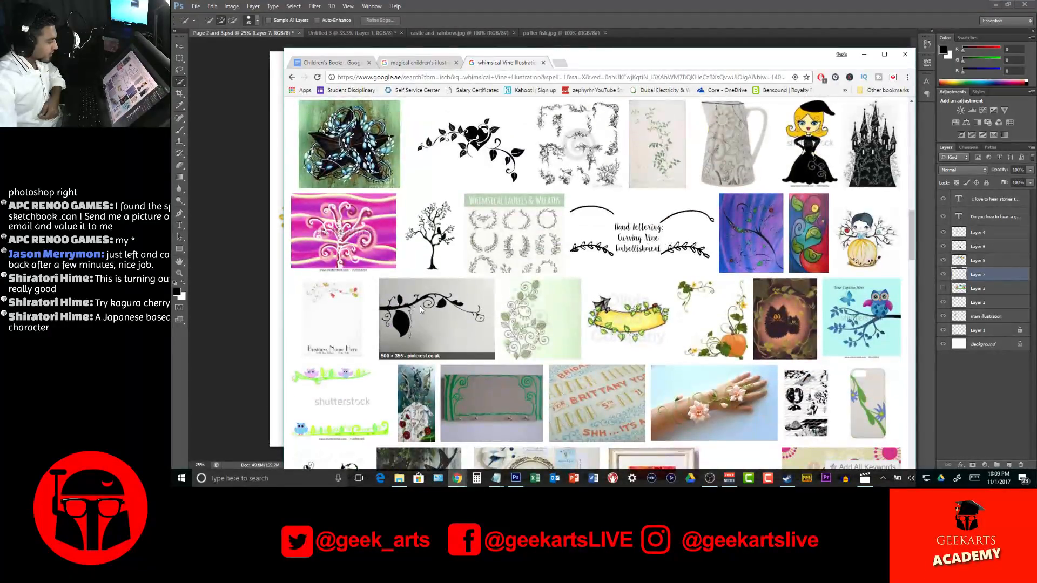
click(414, 310)
right_click(492, 157)
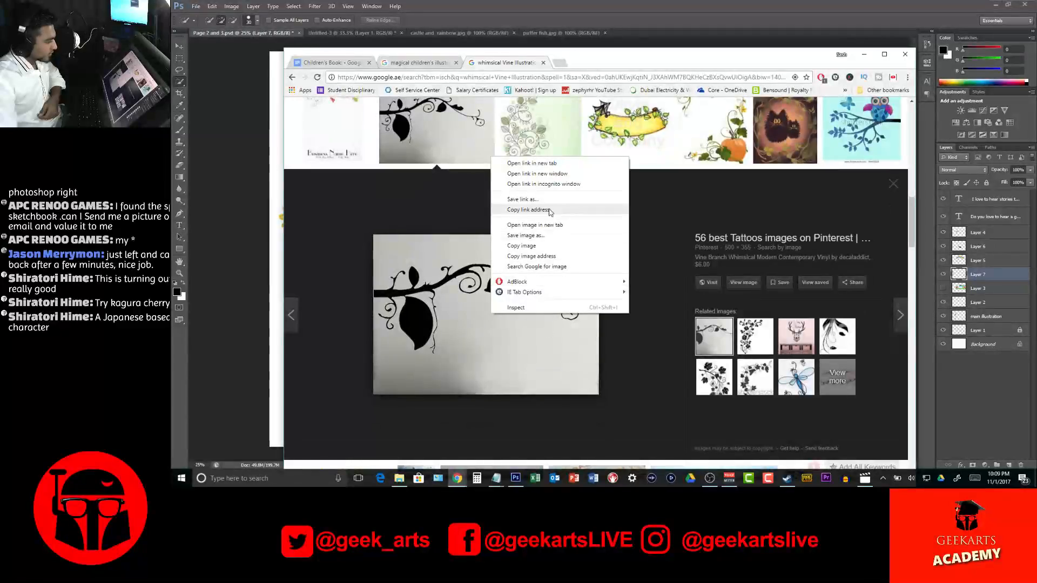
click(526, 235)
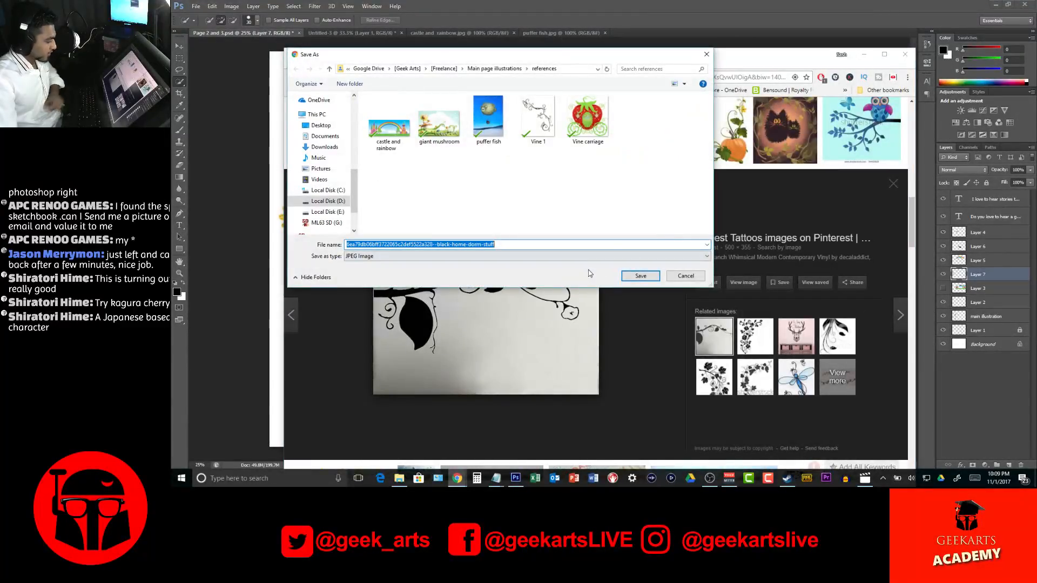
text(Vine 2)
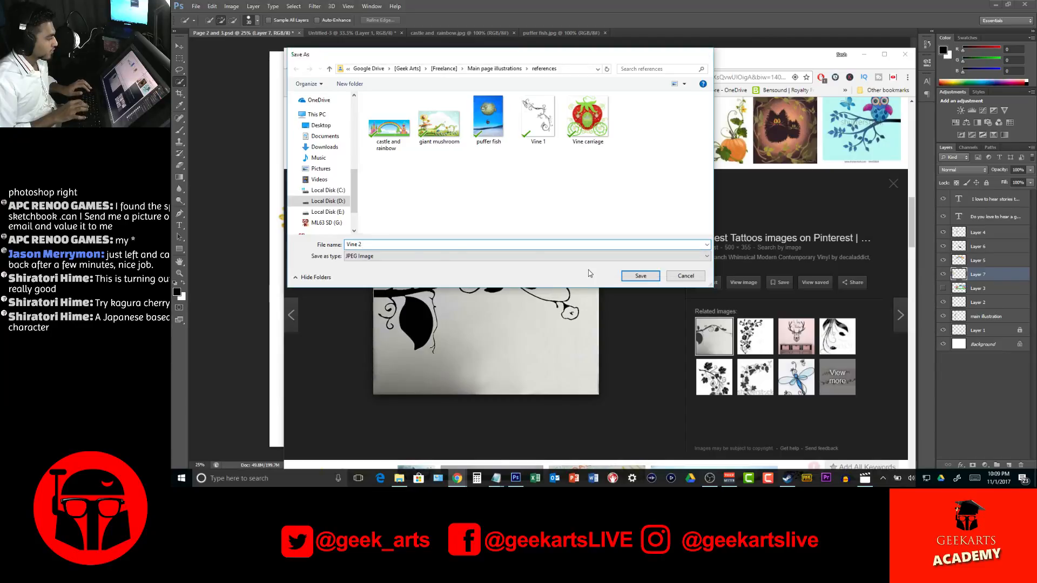
key(Return)
Save the strawberry vine picture from further down the image results into the references folder as "Vine 3"
scroll(633, 291, down, 5)
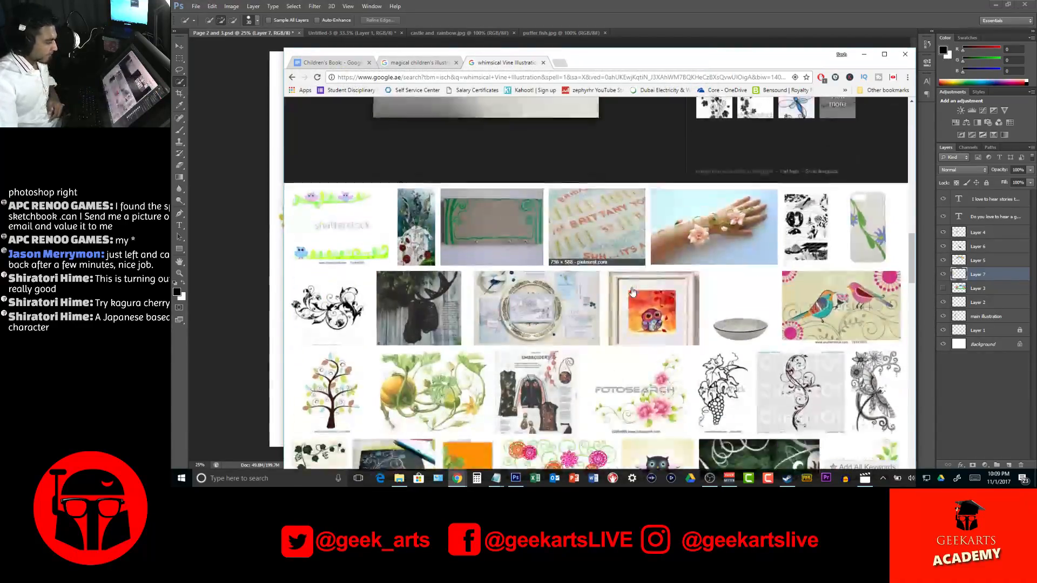
scroll(478, 263, down, 2)
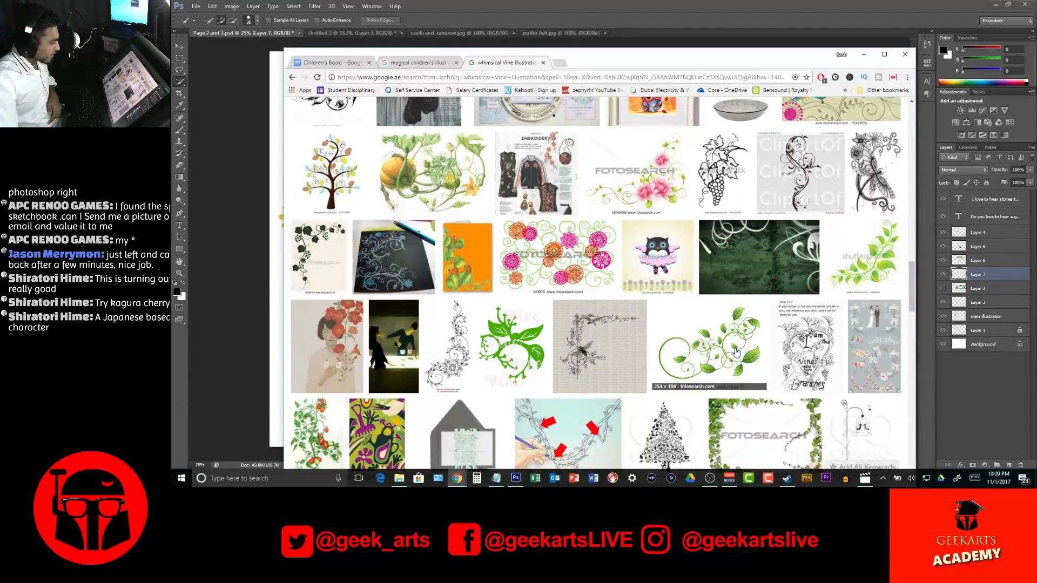
scroll(493, 305, down, 5)
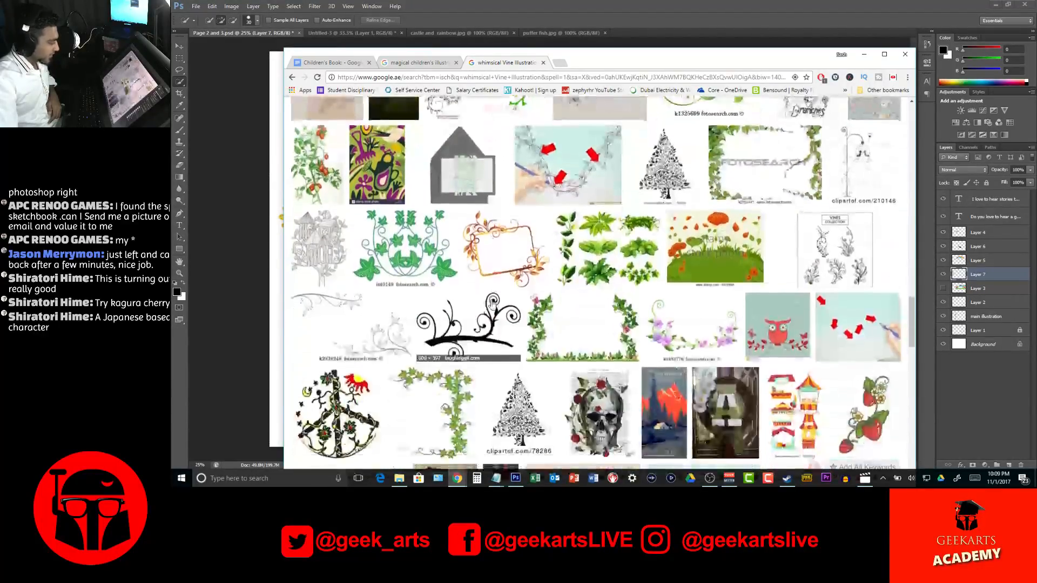
scroll(493, 304, down, 3)
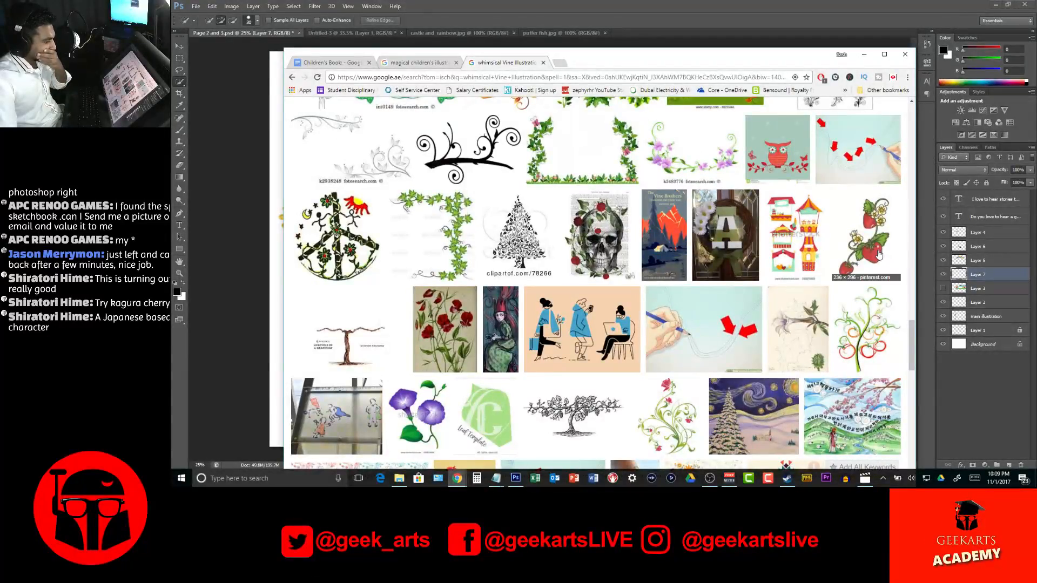
click(889, 263)
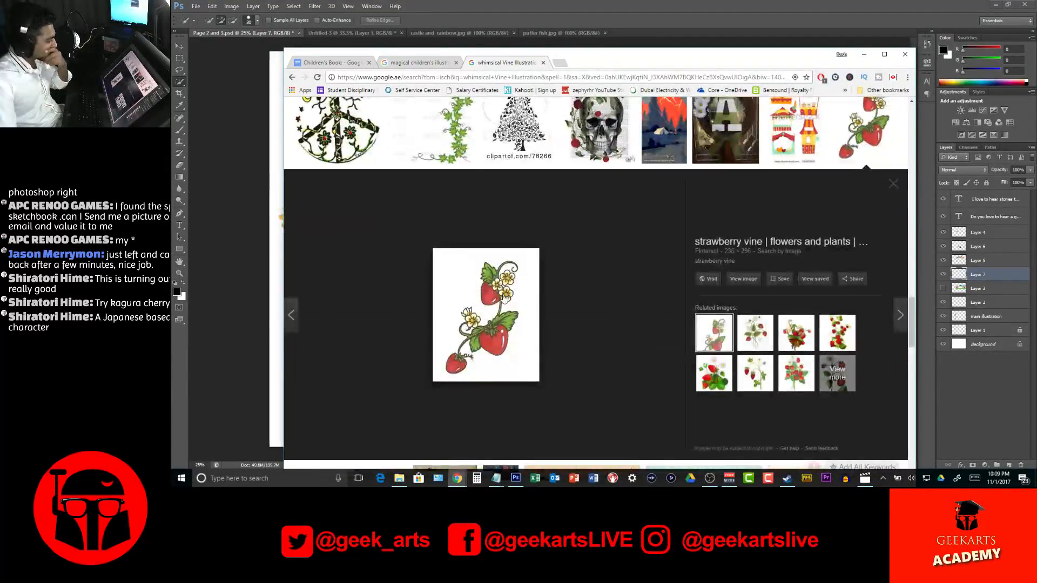
right_click(482, 285)
click(516, 364)
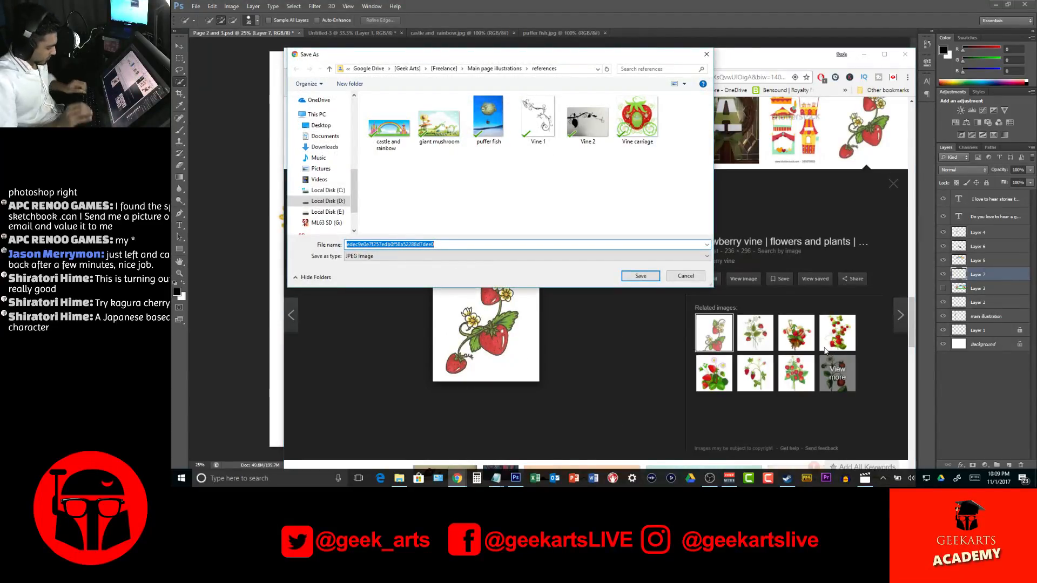
text(Vine 3)
key(Return)
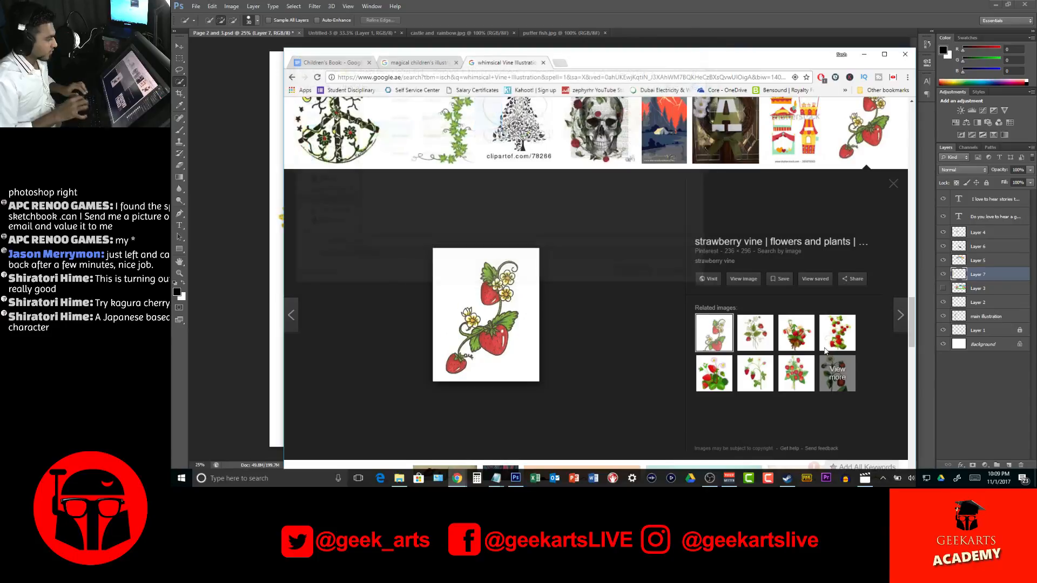
Look through the remaining whimsical vine image results for more usable references
scroll(799, 329, down, 7)
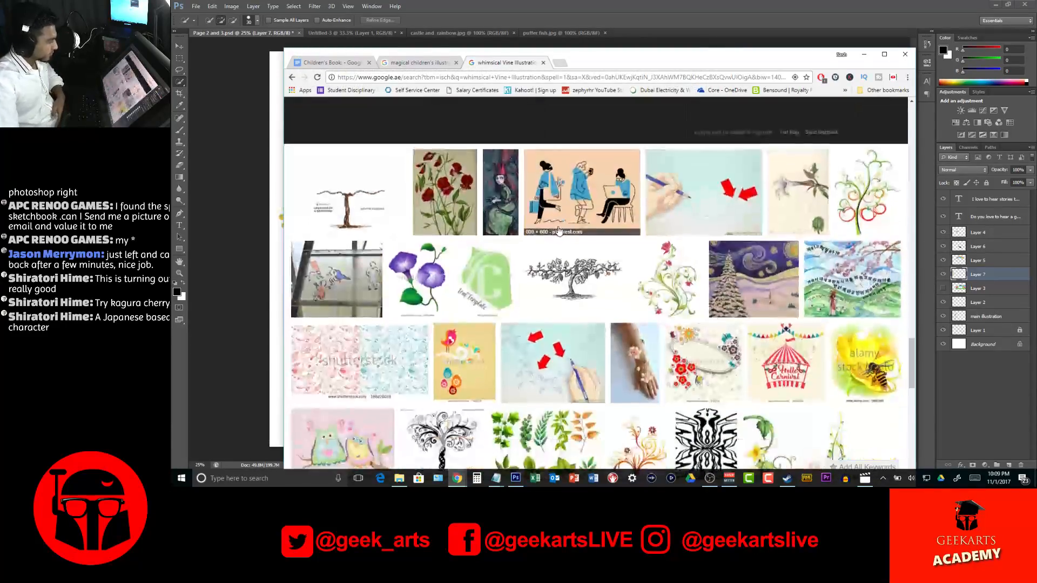
scroll(562, 231, down, 4)
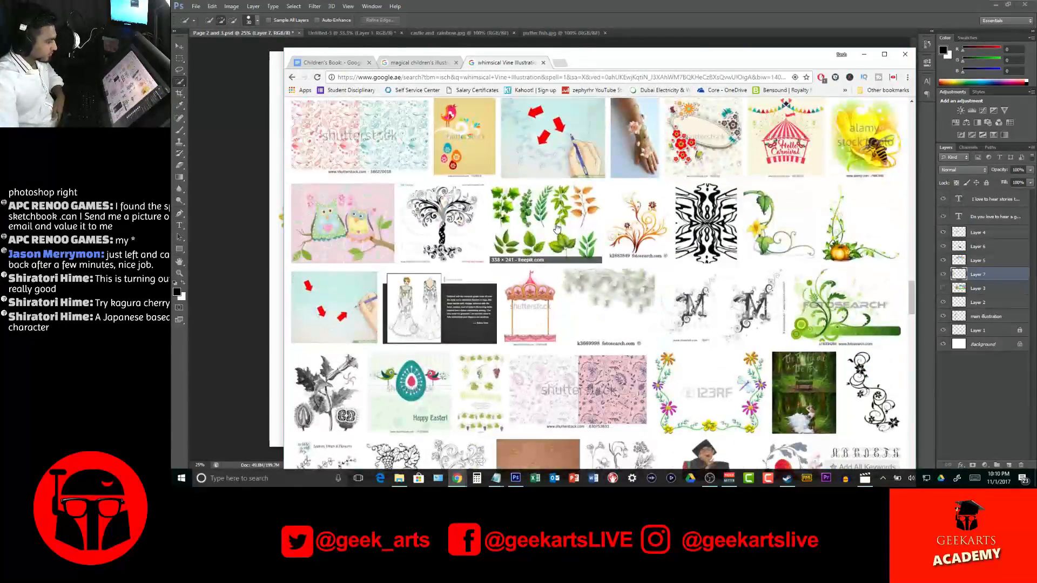
scroll(558, 231, down, 6)
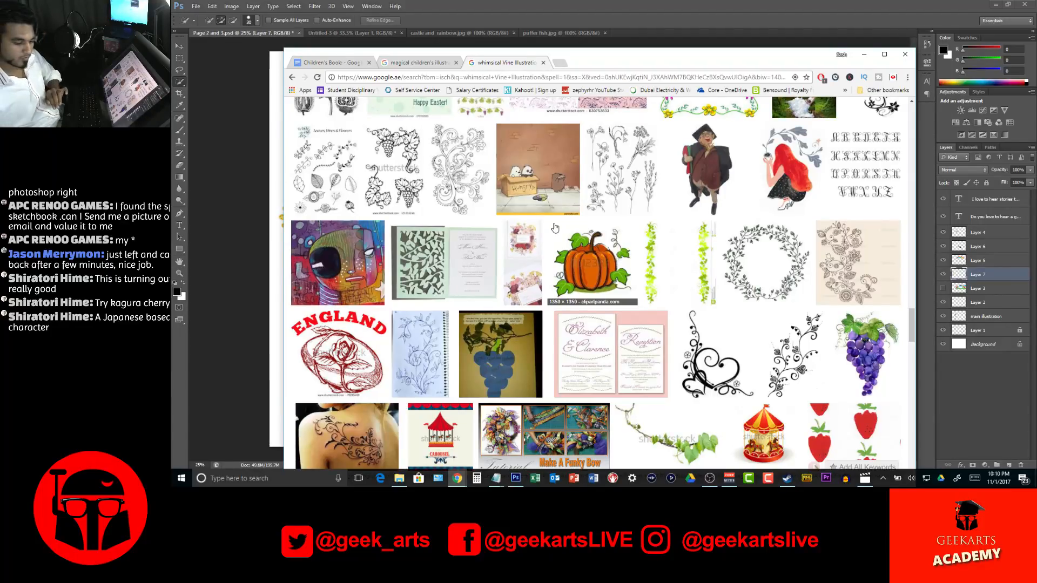
right_click(555, 227)
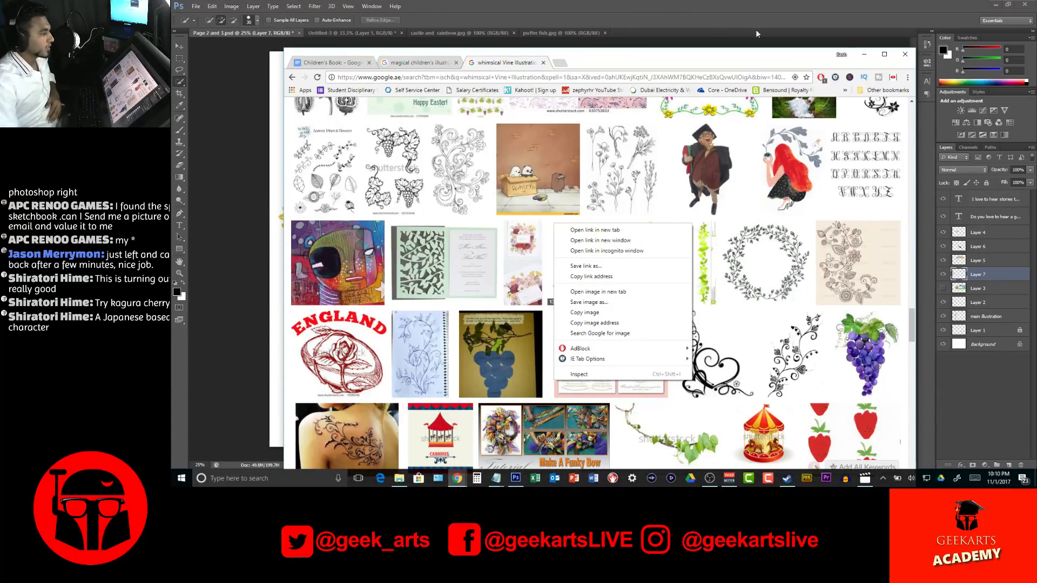
click(620, 70)
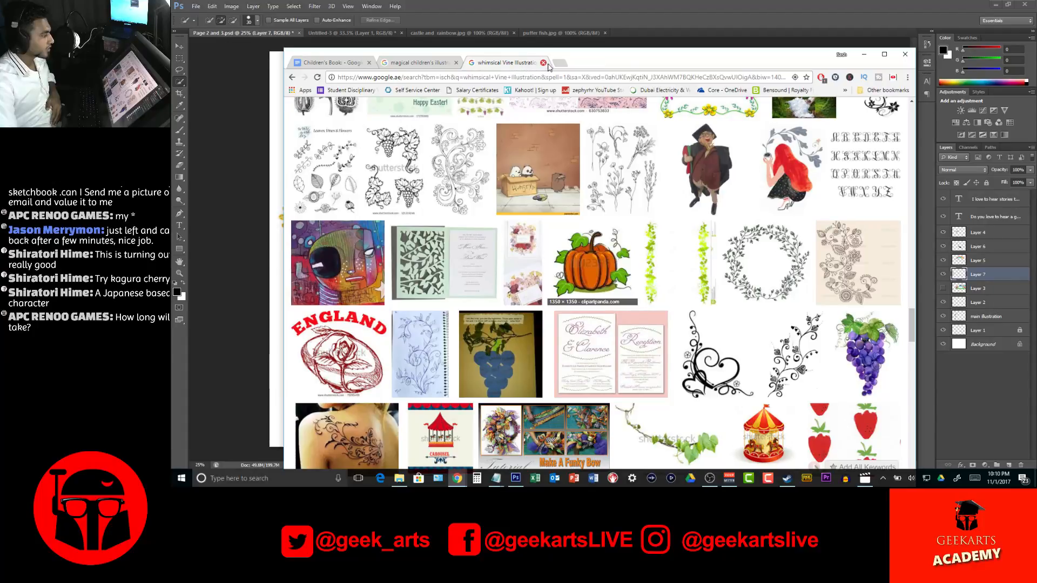
Replace "whimsical Vine" in the image search query with "helicopter" and search for "helicopter illustration"
scroll(501, 147, up, 20)
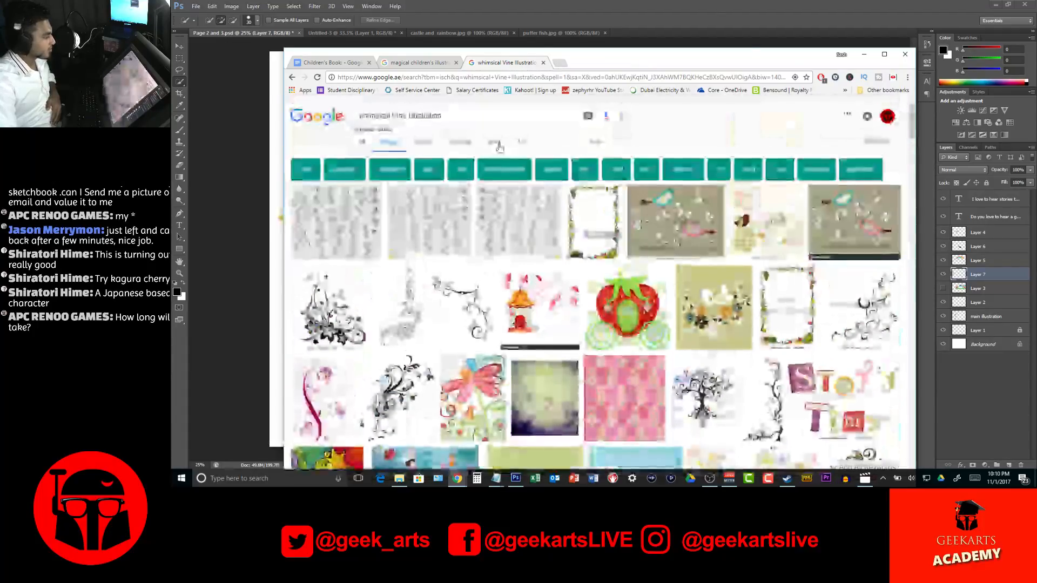
triple_click(457, 119)
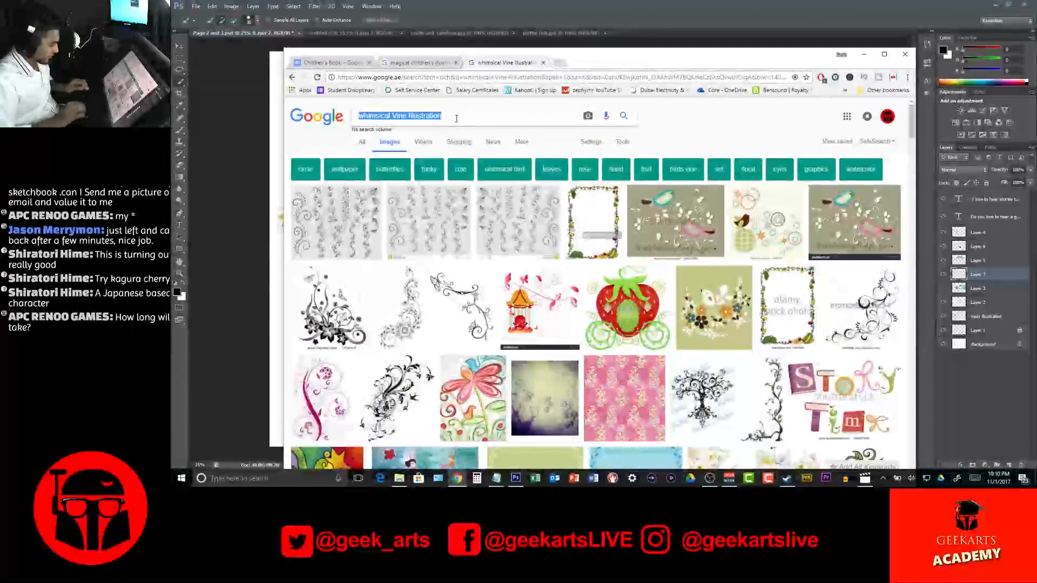
key(Left)
key(shift+Right)
key(shift+Right)
key(shift+Right)
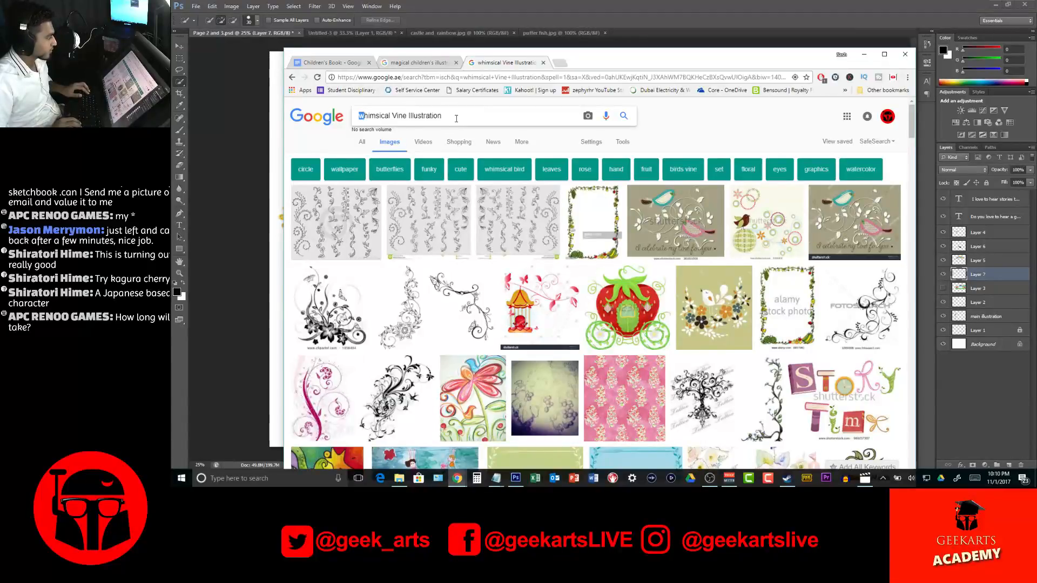
key(shift+Right)
key(shift+Right)
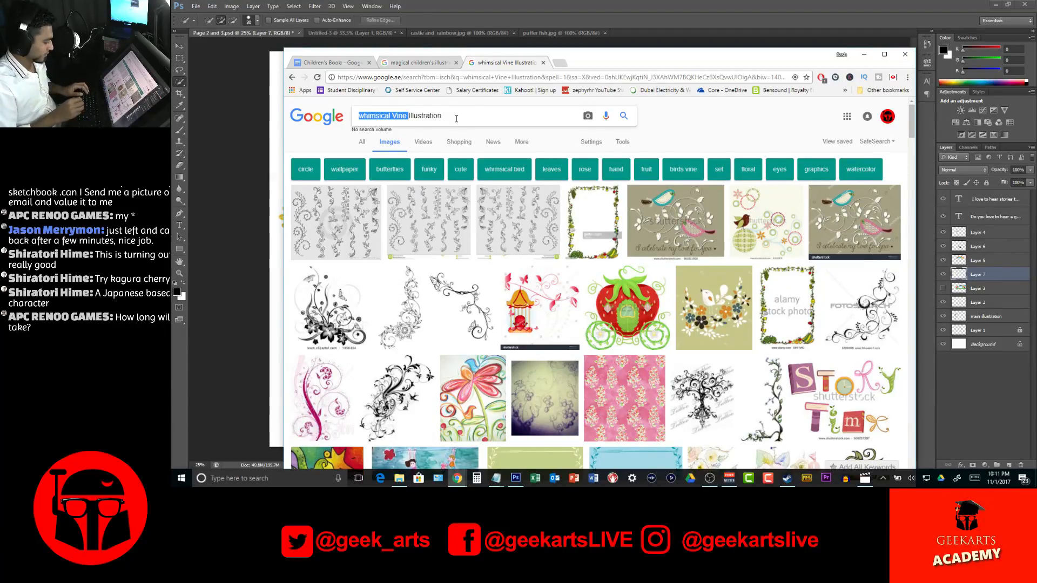
text(helicopter)
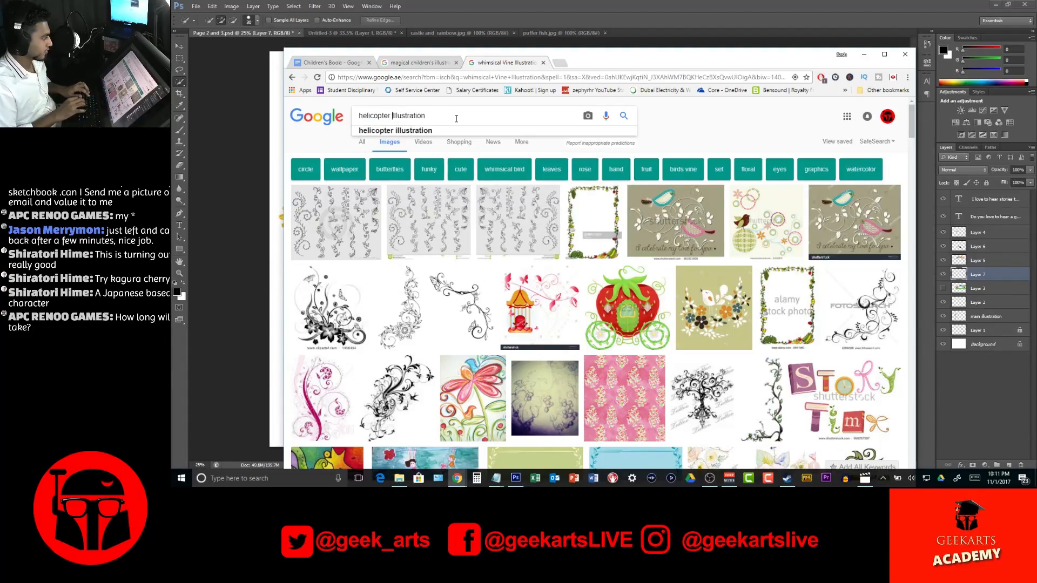
key(Down)
key(Return)
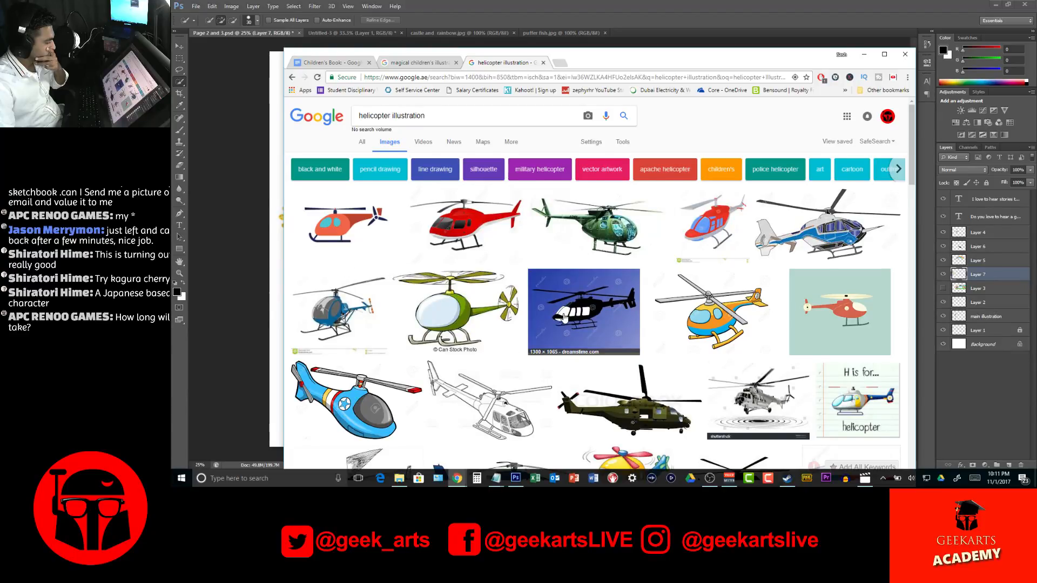
Look over the helicopter results and refine the image search to "helicopter illustration fun"
scroll(564, 318, down, 3)
scroll(564, 318, up, 3)
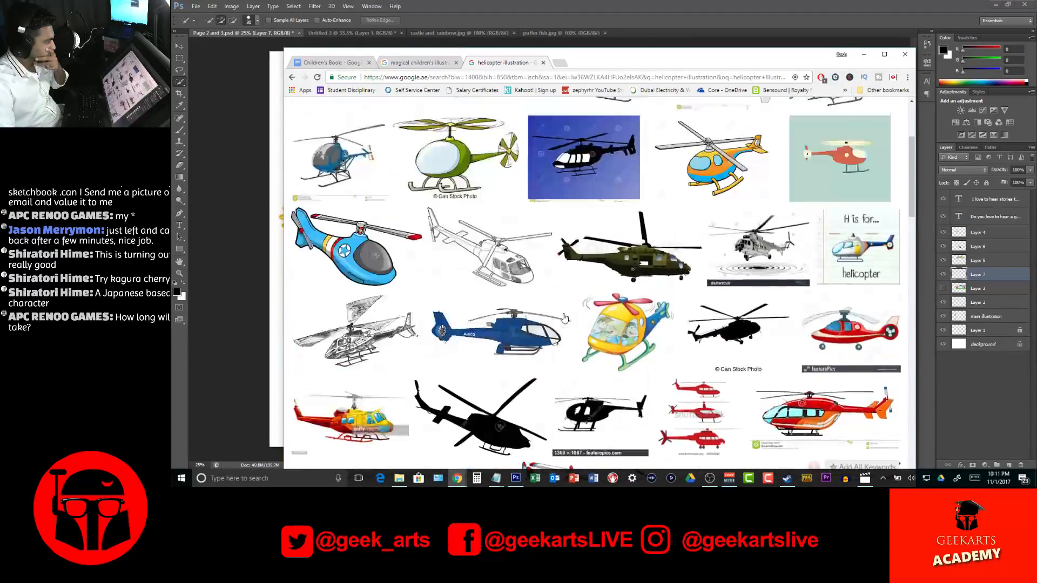
click(431, 116)
text(fi)
text(n fun)
key(Return)
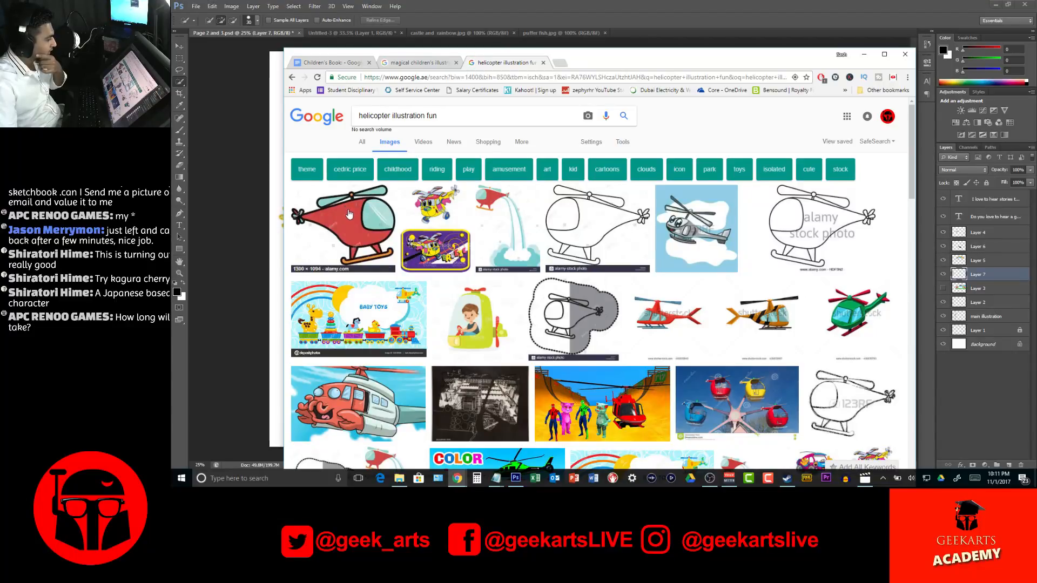
Save the red toy helicopter picture, first in the image results, into the references folder as "toy helicopter"
click(350, 214)
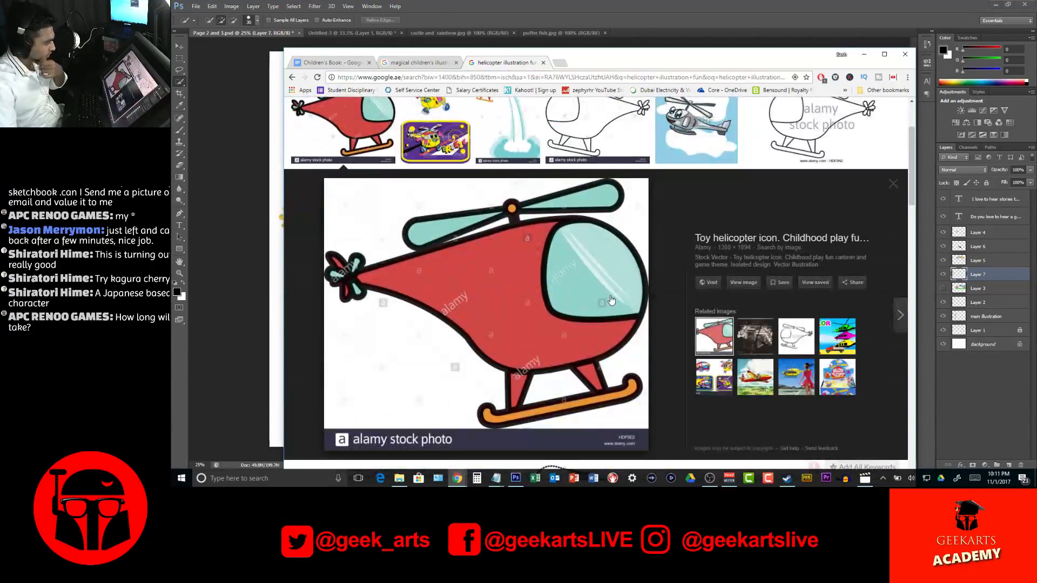
right_click(541, 280)
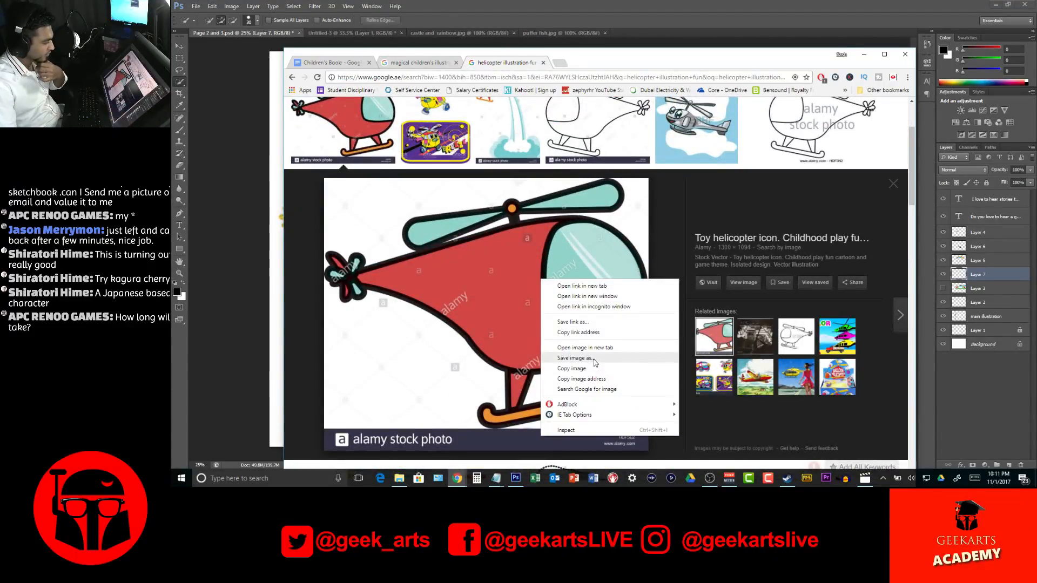
click(570, 352)
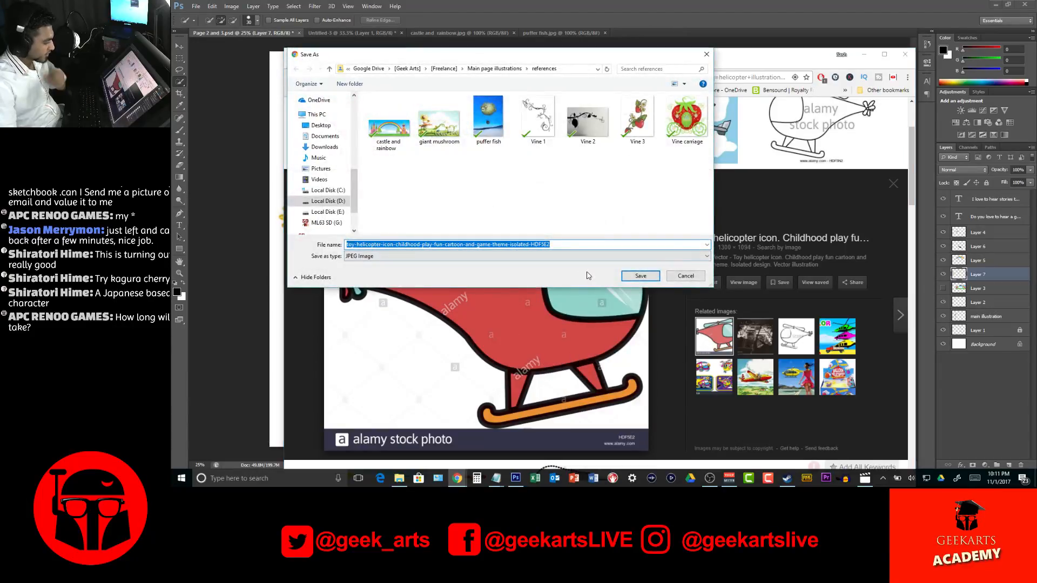
text(t)
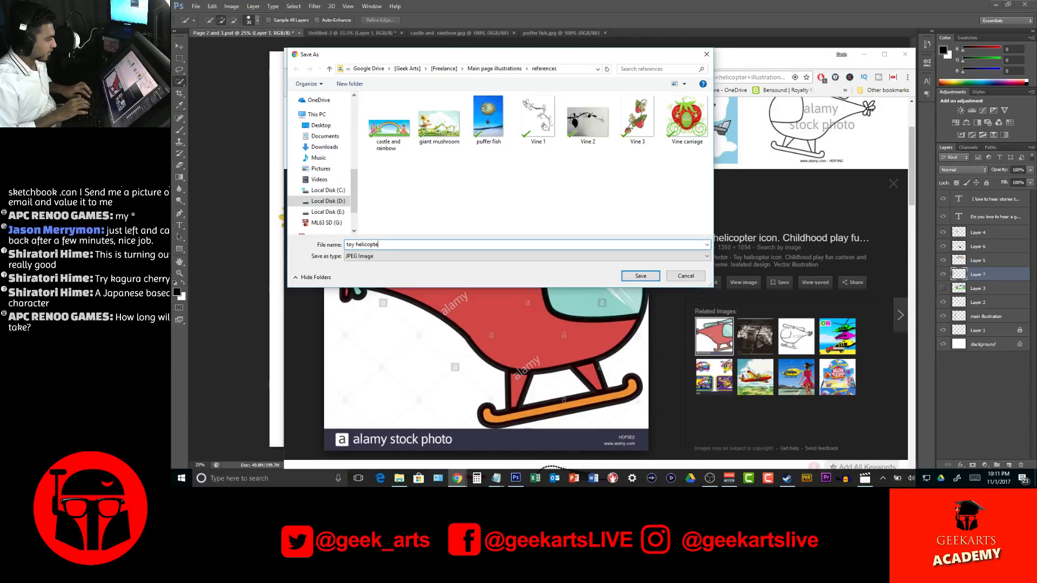
text(oy helicopte)
key(Return)
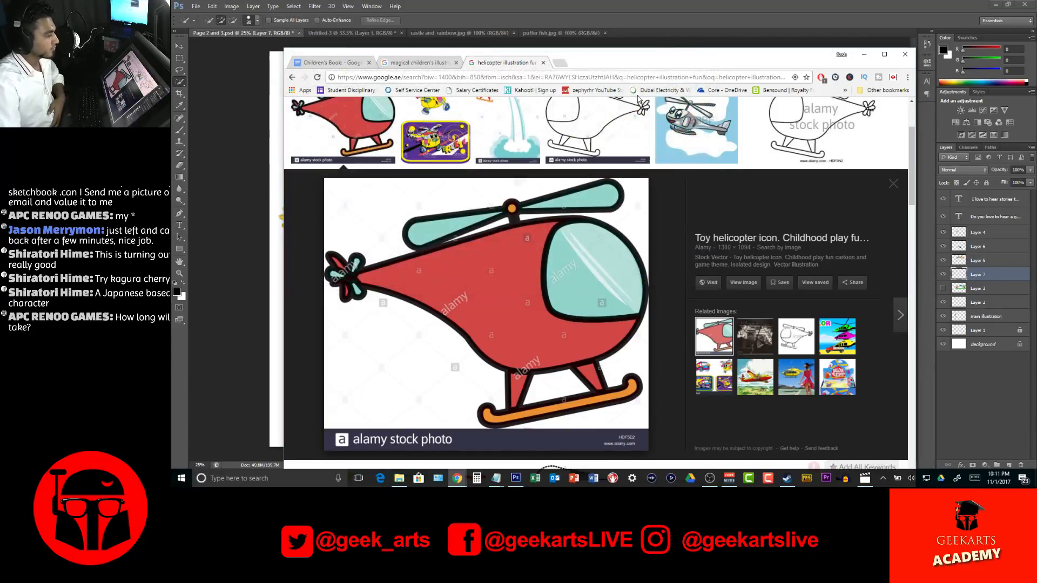
Replace "helicopter" in the image search query with "helmet" and search for "helmet illustration fun"
scroll(408, 117, up, 3)
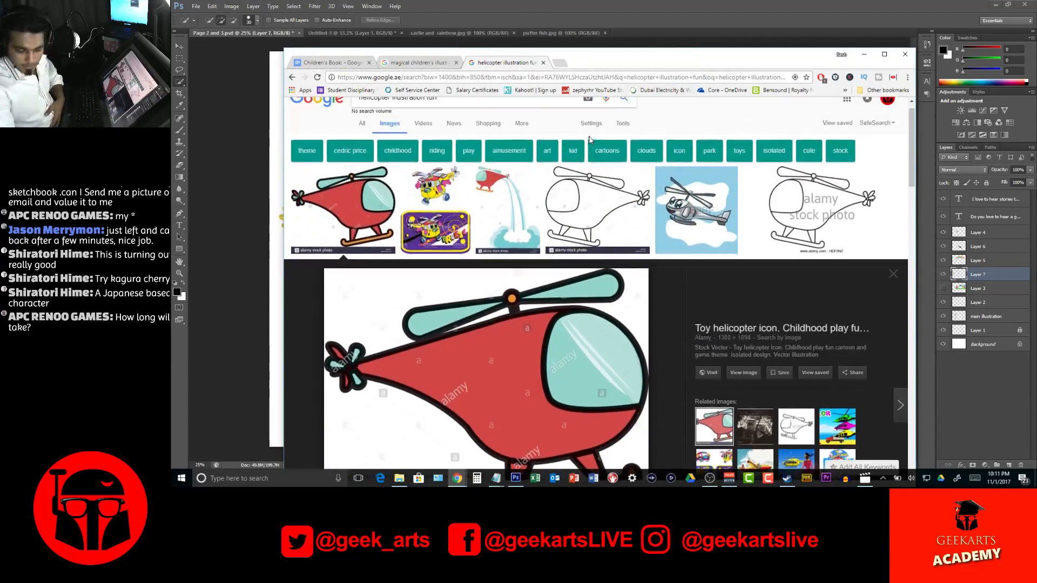
double_click(367, 116)
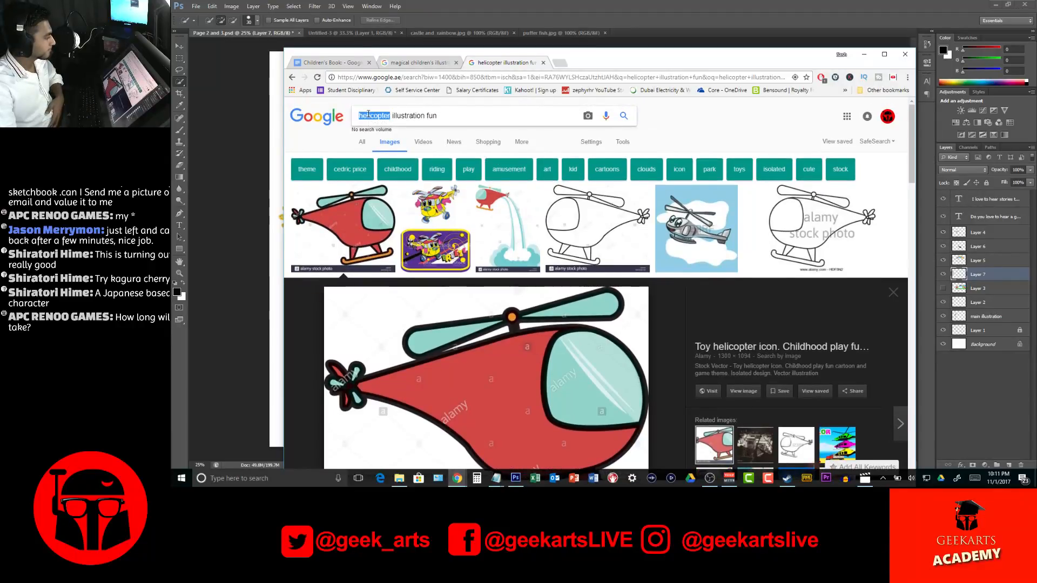
text(helmet)
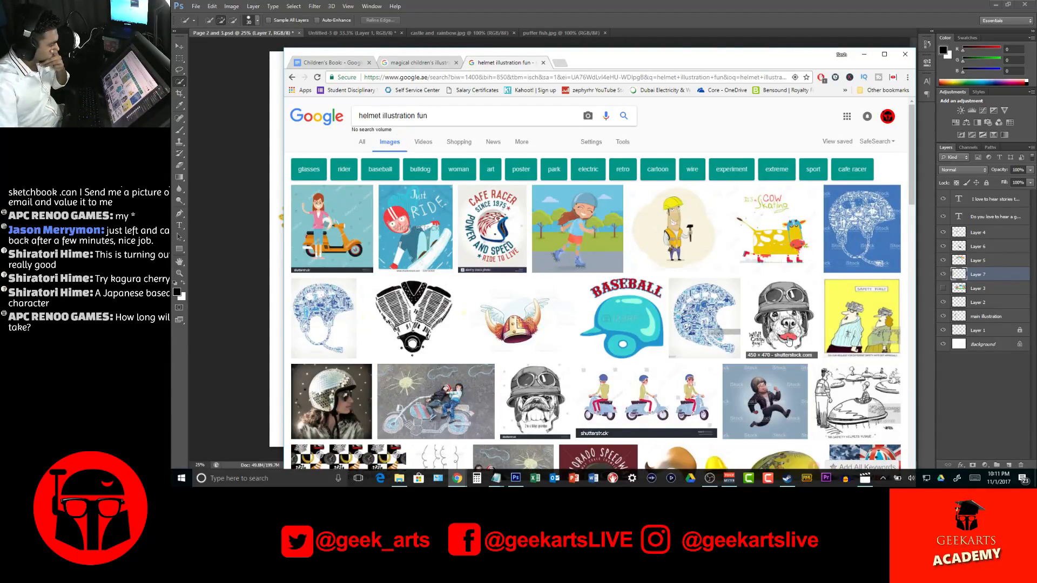
Scan the helmet image results for a usable reference and preview the black-and-white cartoon knight's helmet with a plume
scroll(792, 330, down, 3)
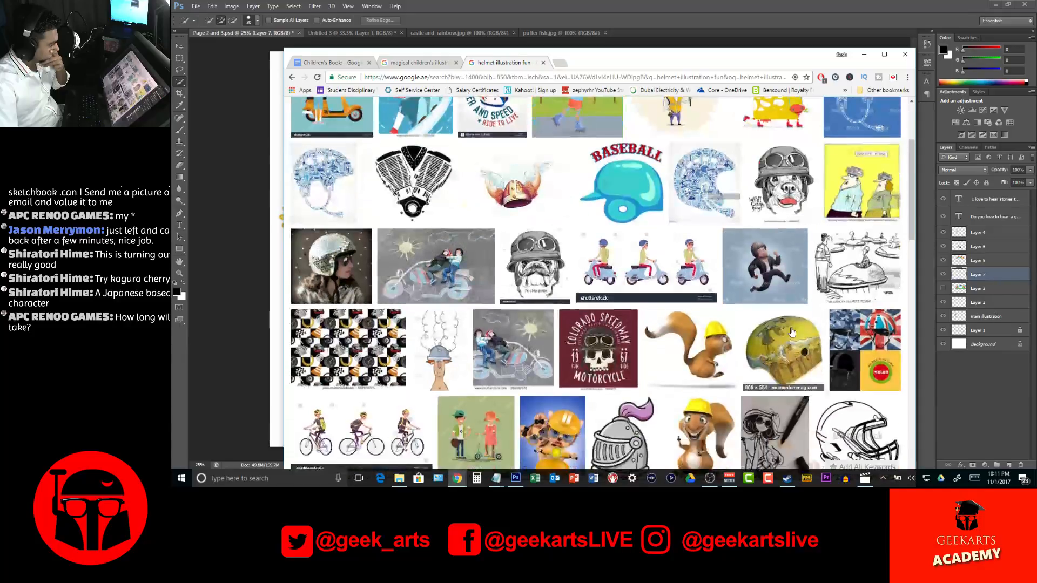
scroll(791, 332, down, 3)
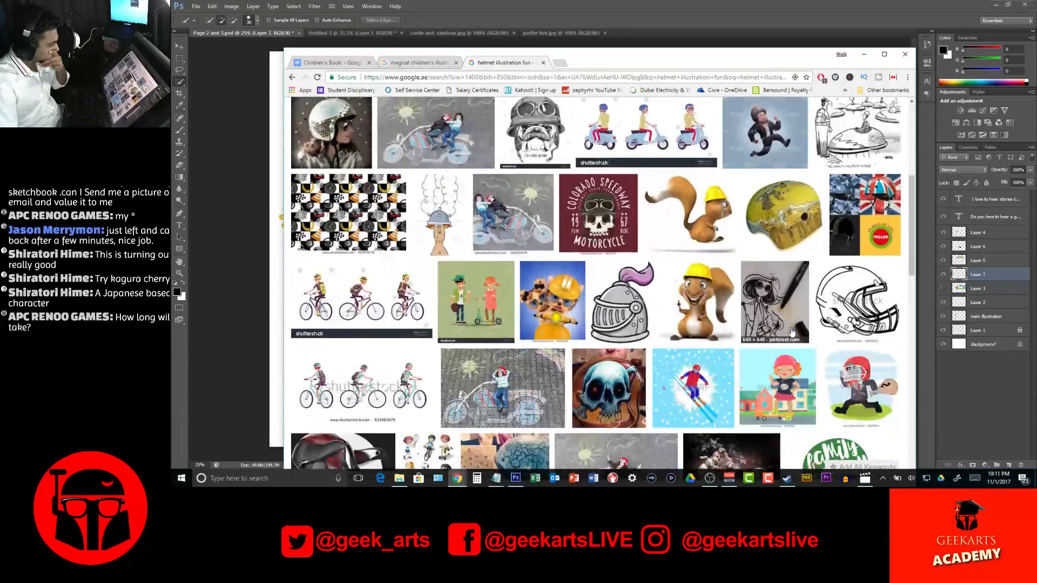
scroll(792, 332, down, 3)
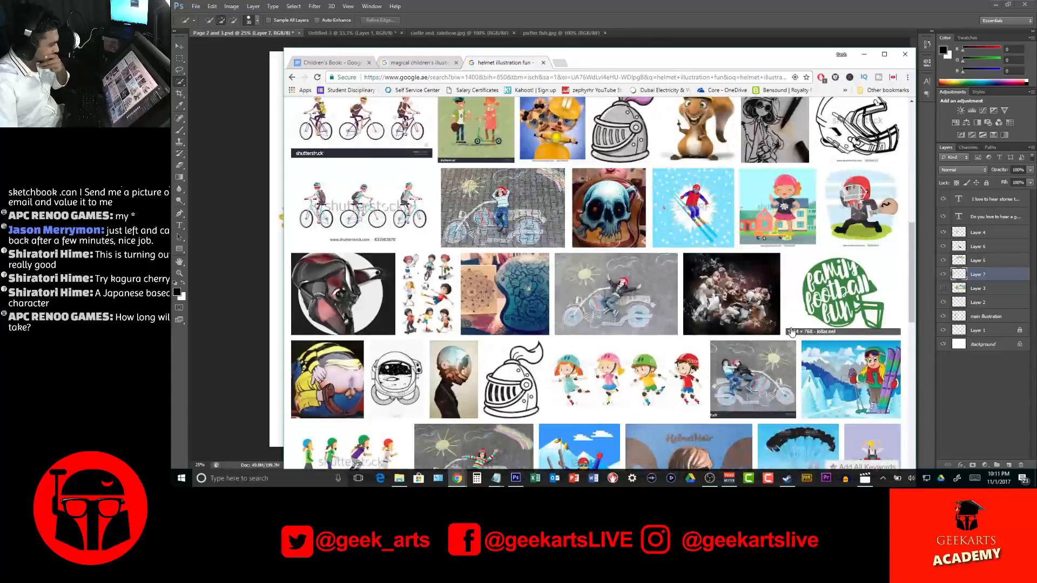
scroll(792, 332, down, 6)
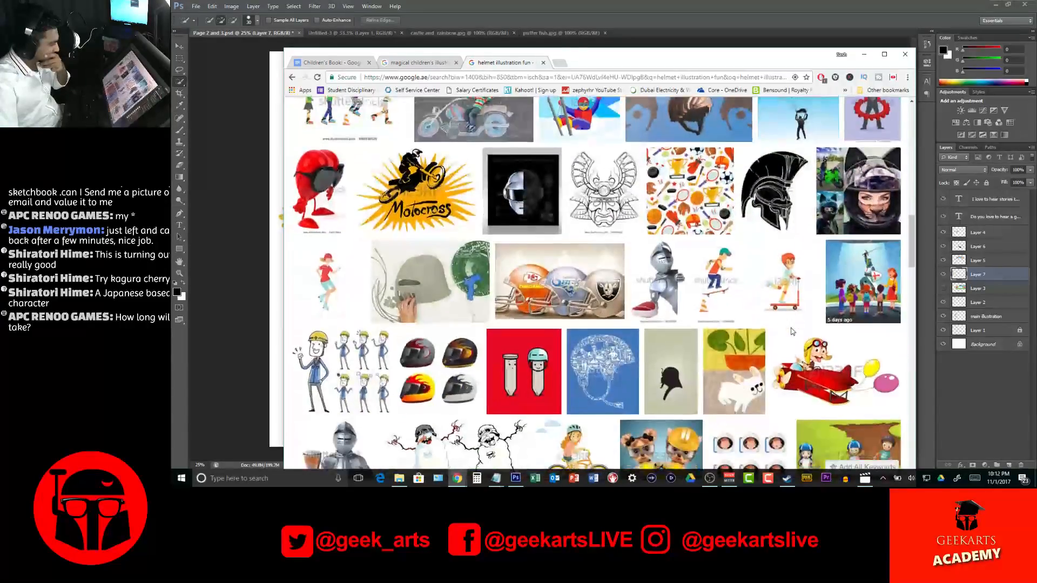
scroll(792, 332, up, 8)
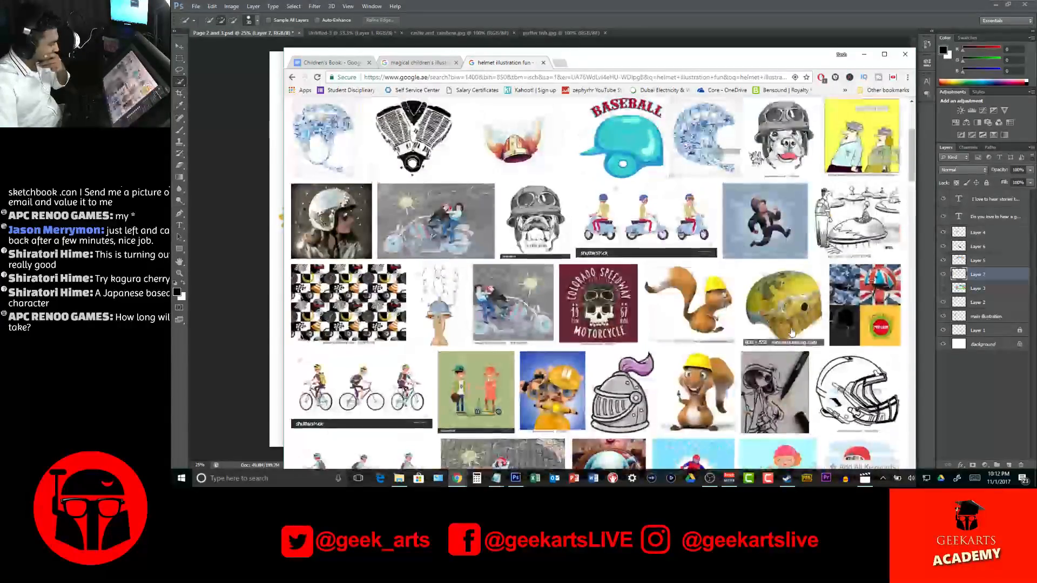
scroll(791, 331, up, 4)
scroll(792, 332, down, 1)
scroll(792, 332, up, 1)
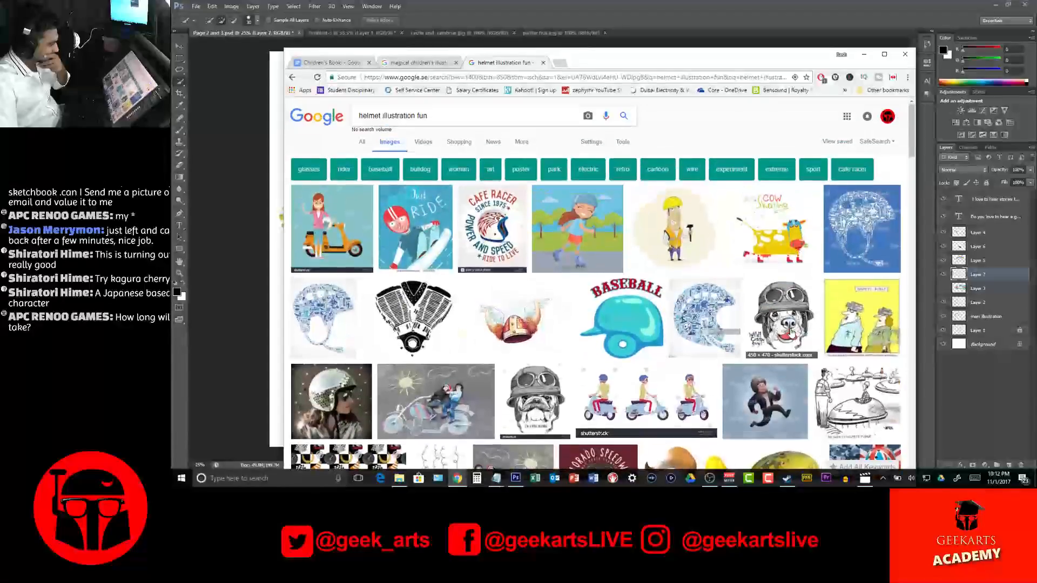
scroll(706, 300, down, 1)
scroll(706, 300, down, 4)
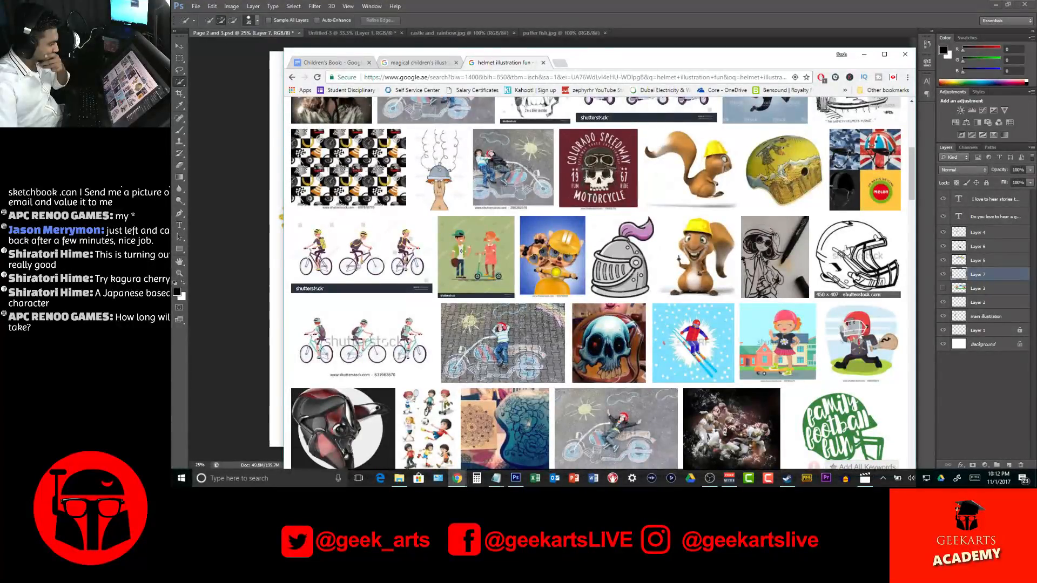
scroll(846, 249, down, 10)
scroll(845, 249, up, 4)
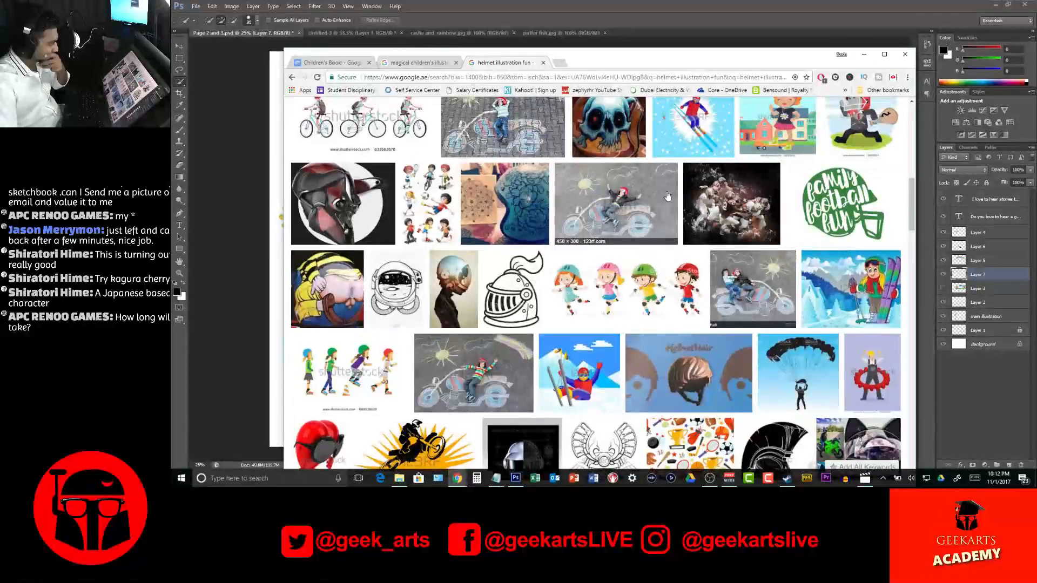
click(521, 295)
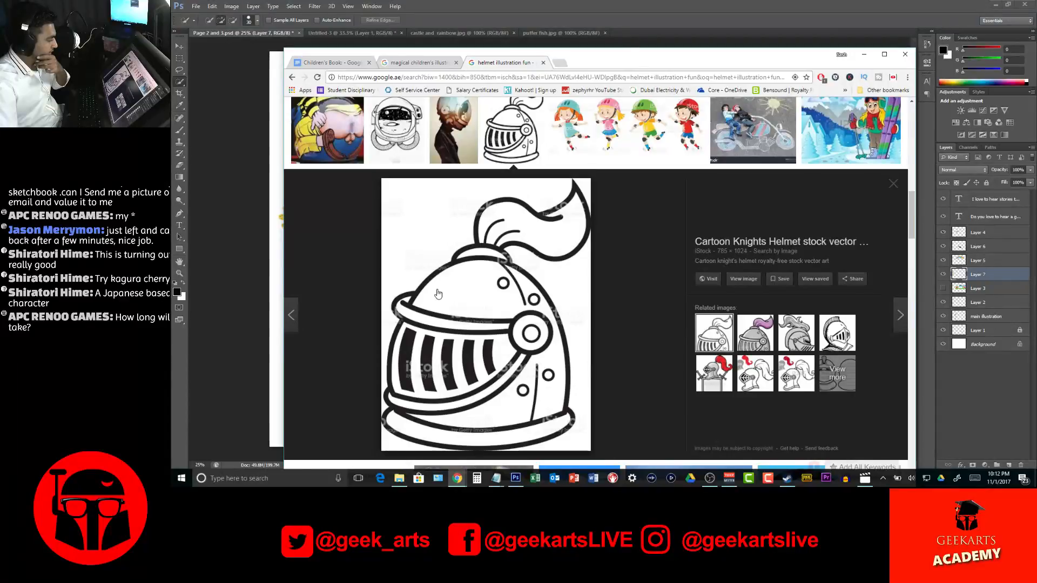
Look through the remaining helmet image results for other possible references
scroll(620, 317, down, 15)
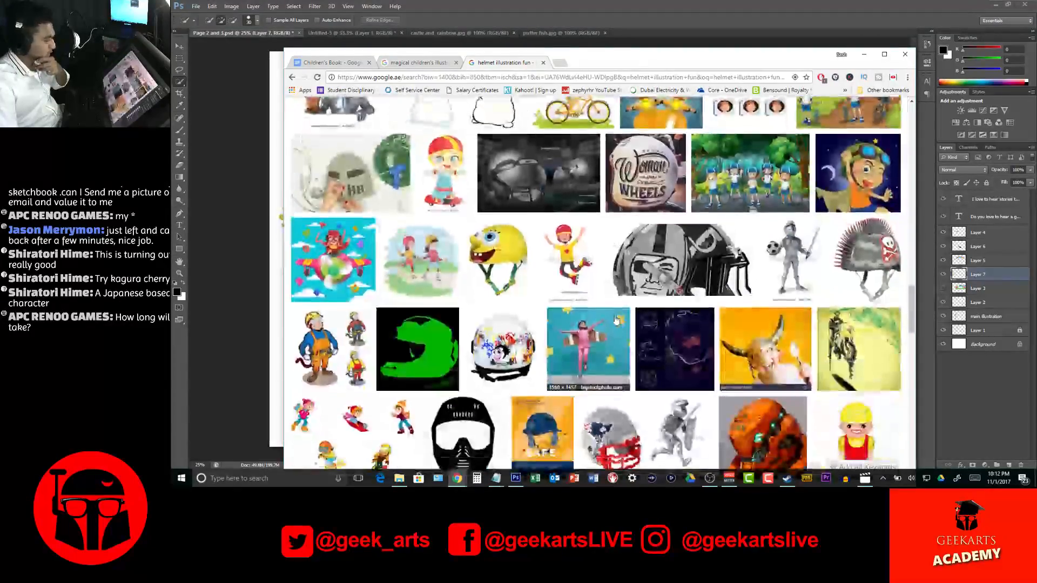
scroll(615, 319, down, 10)
scroll(616, 320, down, 8)
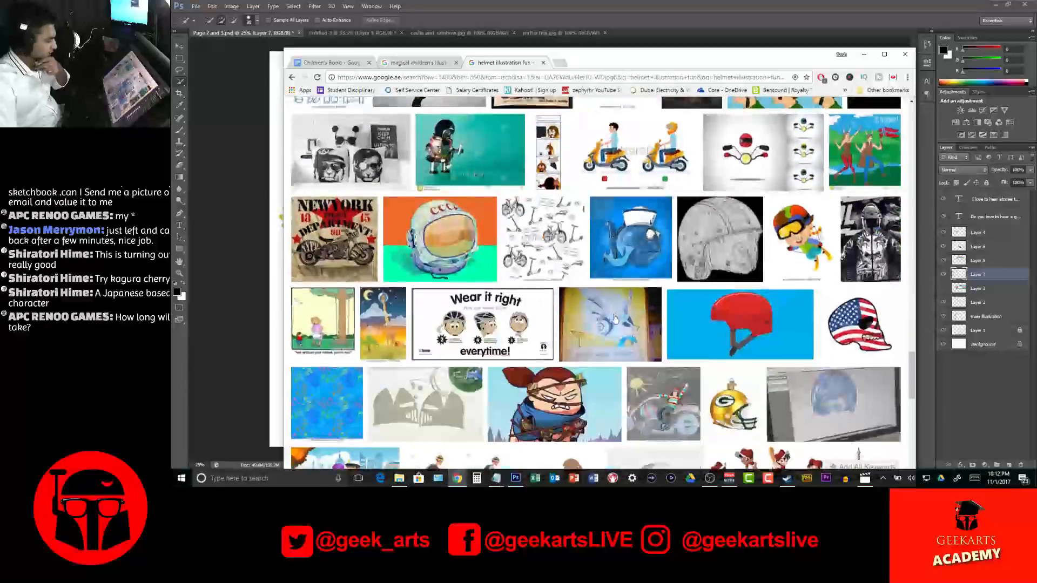
scroll(614, 318, down, 4)
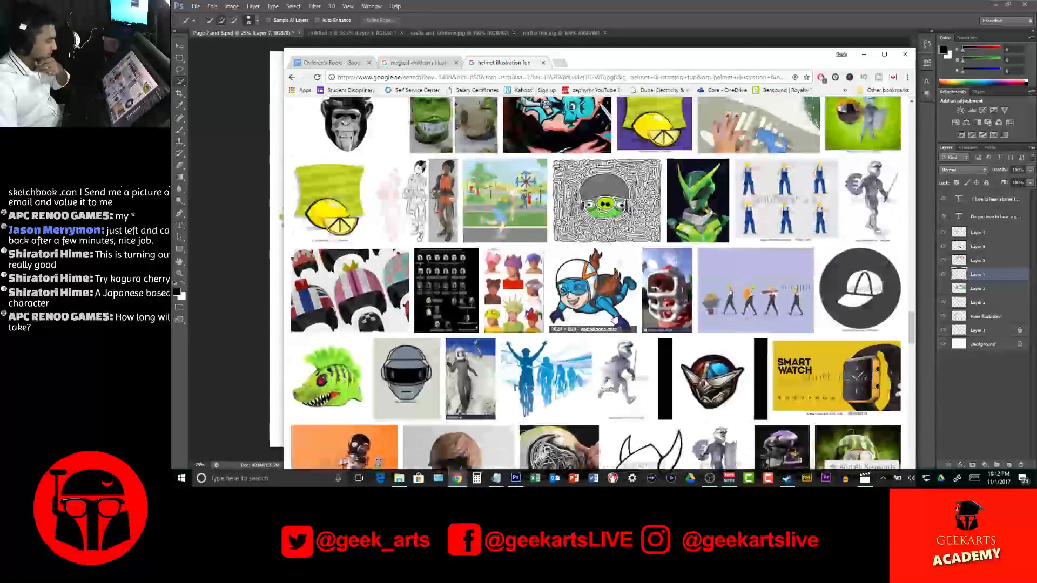
scroll(614, 318, down, 5)
Change the image search to "rocket illustration fun" and save the first result, the rocket flying past the moon, as "Rocket"
scroll(614, 318, up, 20)
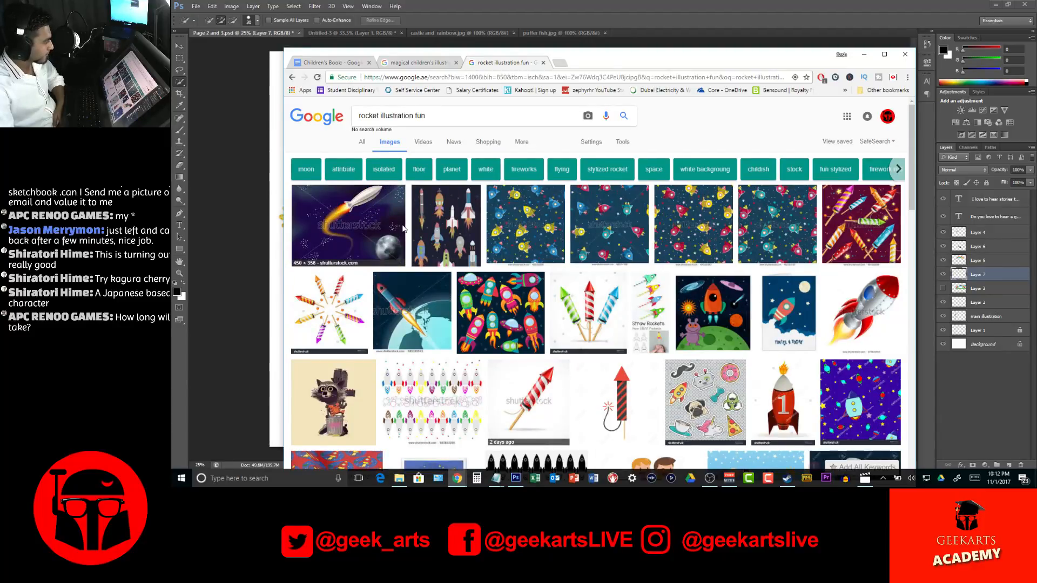
click(404, 227)
right_click(561, 280)
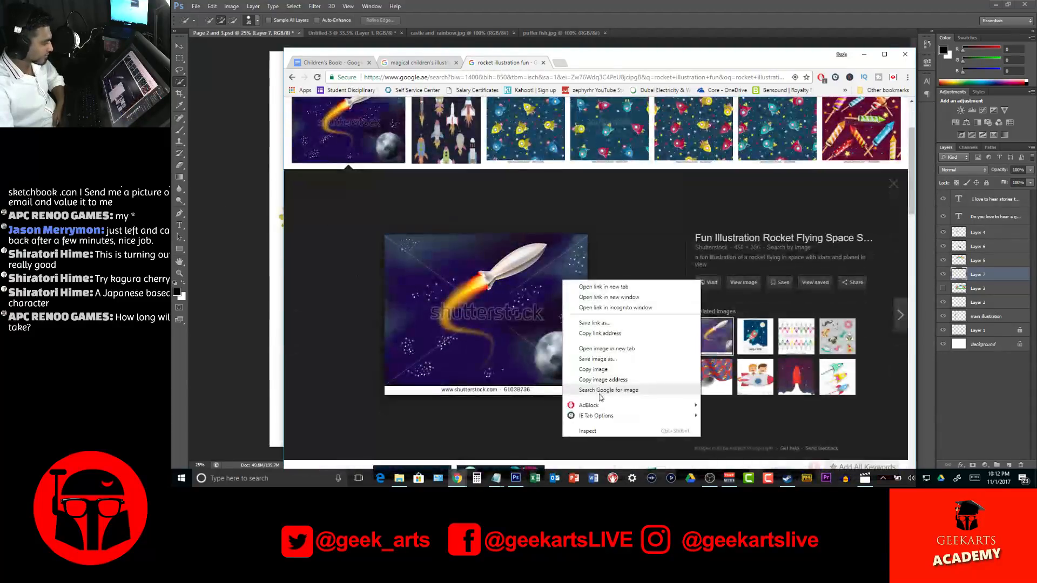
click(604, 359)
text(Rocket)
key(Return)
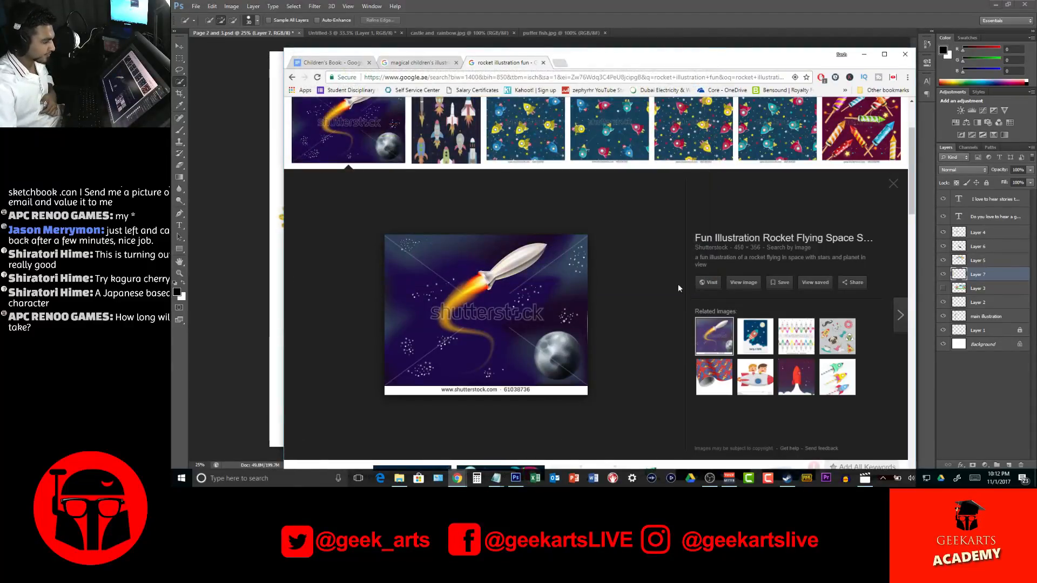
Find the white cartoon rocket with red fins among the rocket results and save it into the references folder as "Rocket 2"
scroll(681, 288, down, 6)
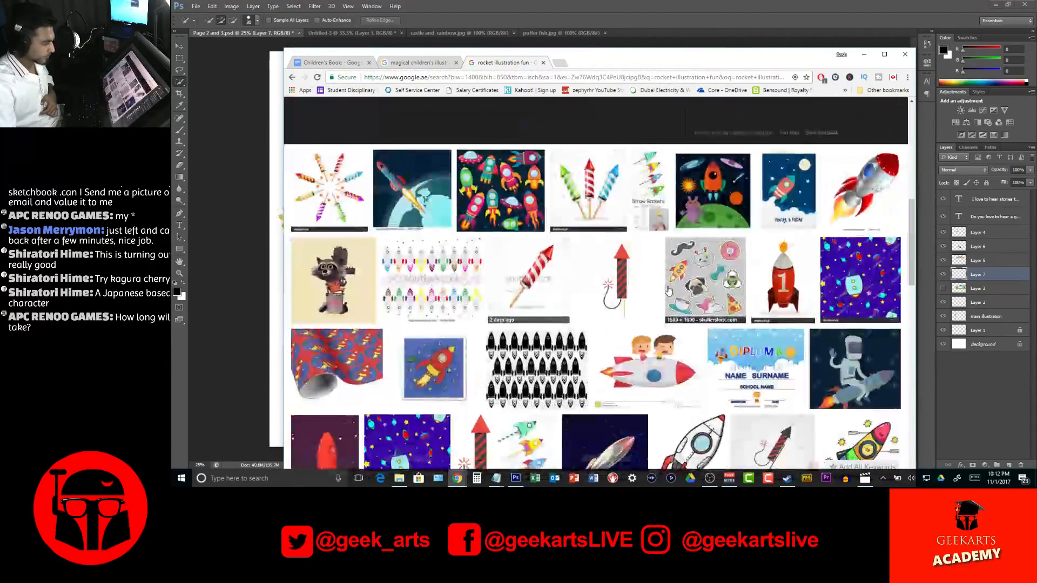
scroll(541, 337, down, 3)
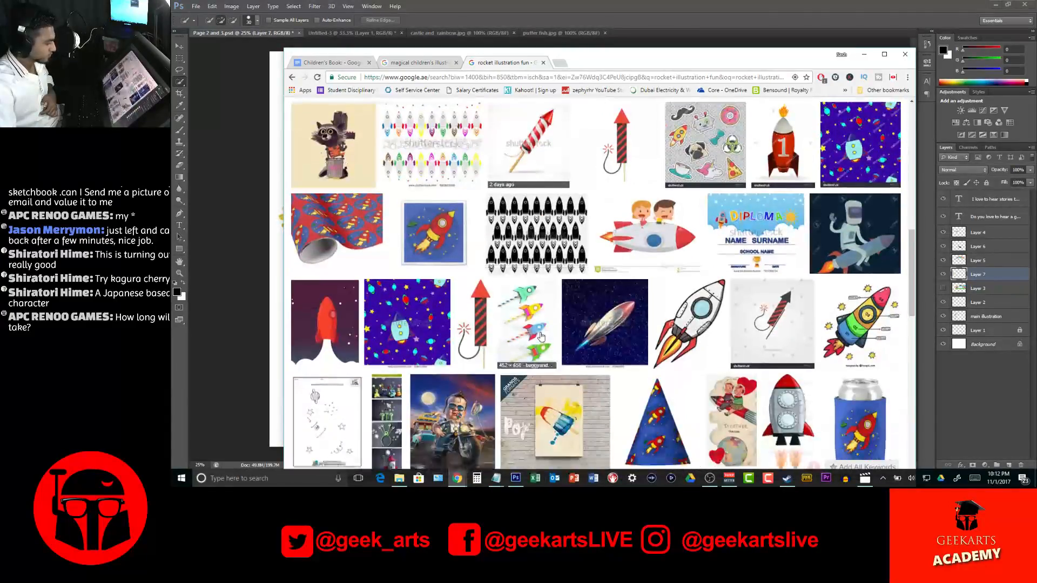
click(687, 322)
right_click(496, 274)
click(532, 352)
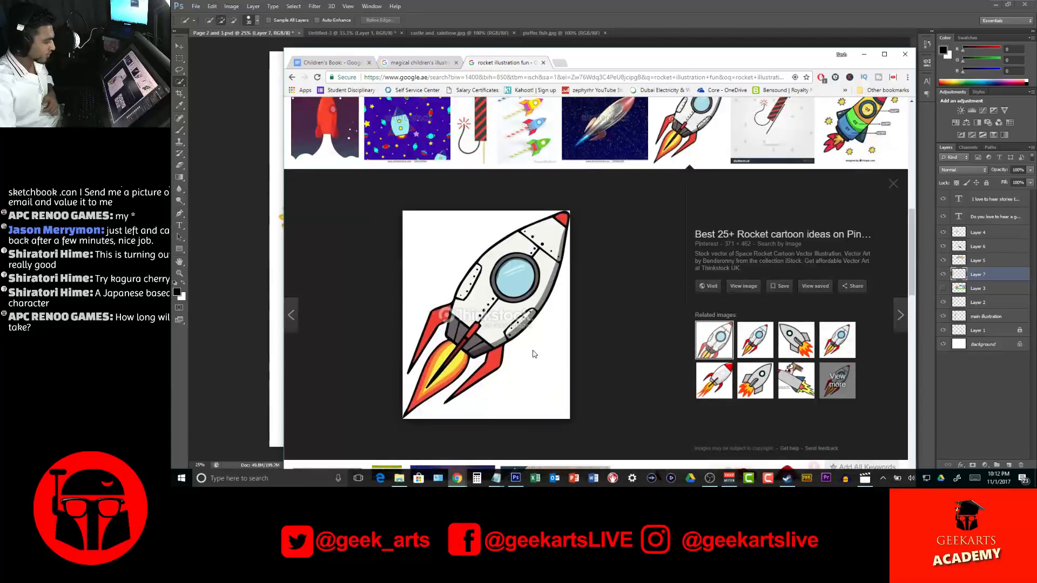
text(Rocket 2)
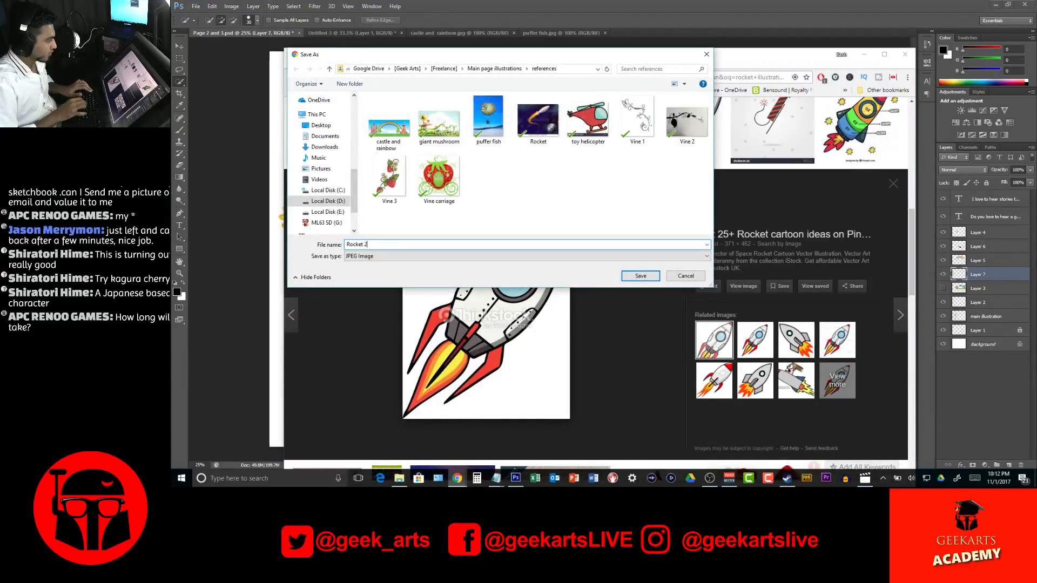
key(Return)
key(Escape)
Look over the rocket results again, and replace "rocket" in the query with "Toy" to search for "Toy illustration fun"
scroll(610, 280, down, 5)
scroll(610, 280, up, 10)
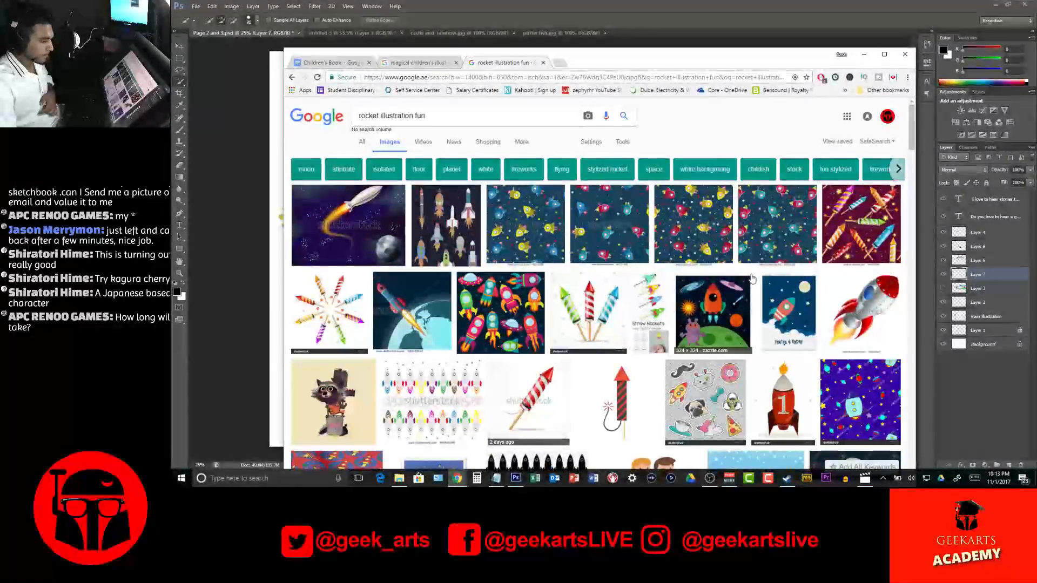
scroll(773, 309, down, 3)
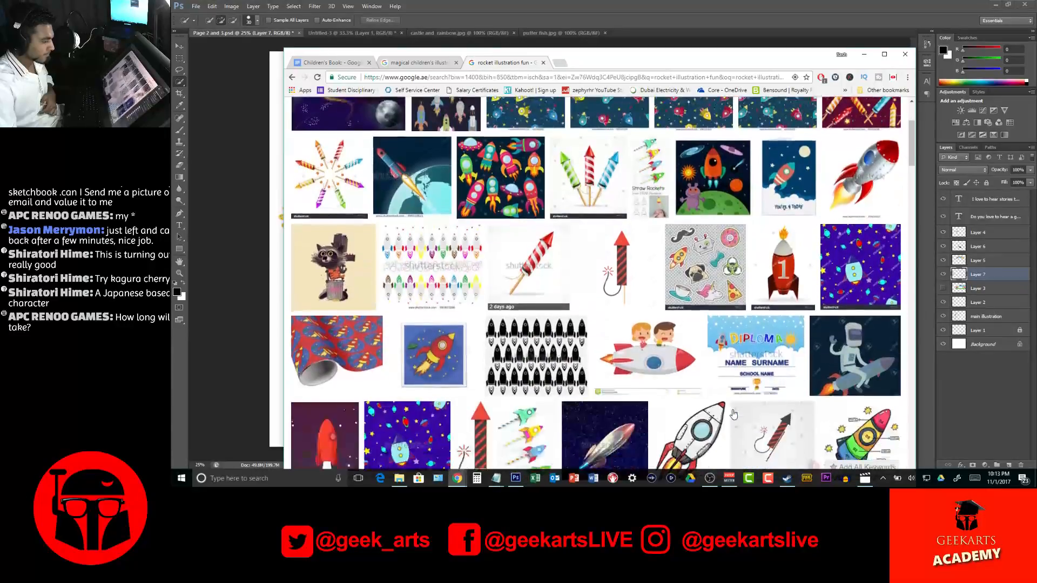
scroll(560, 226, up, 3)
double_click(368, 115)
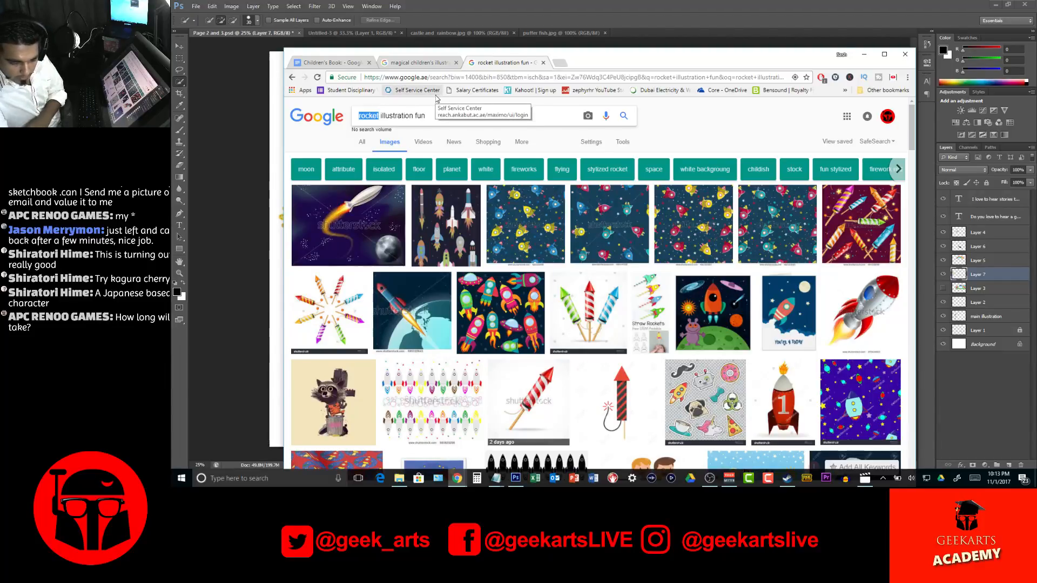
text(Toy)
key(Return)
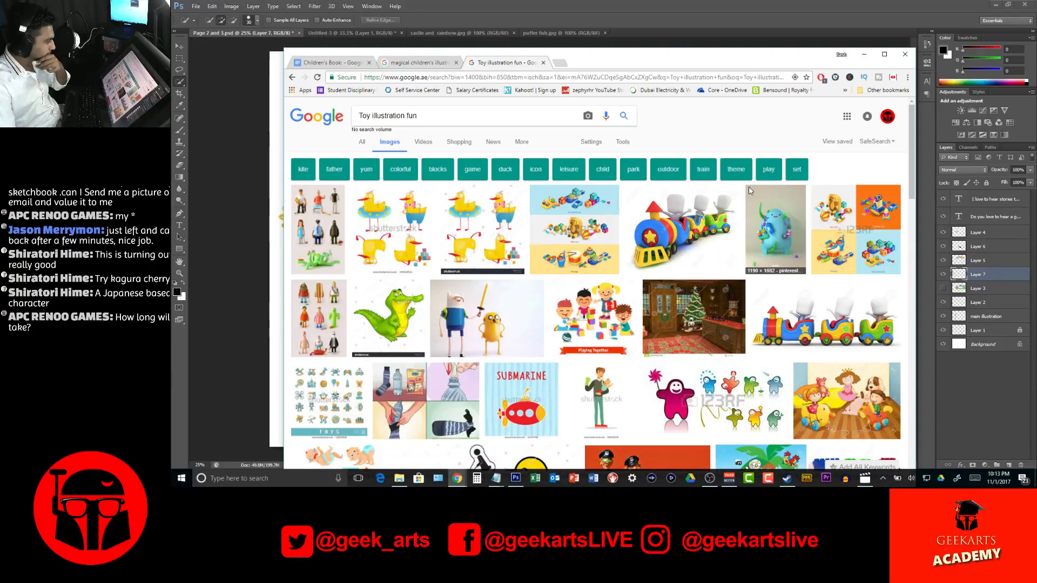
Remove "fun" from the image search query and search for "Toy illustration"
double_click(408, 114)
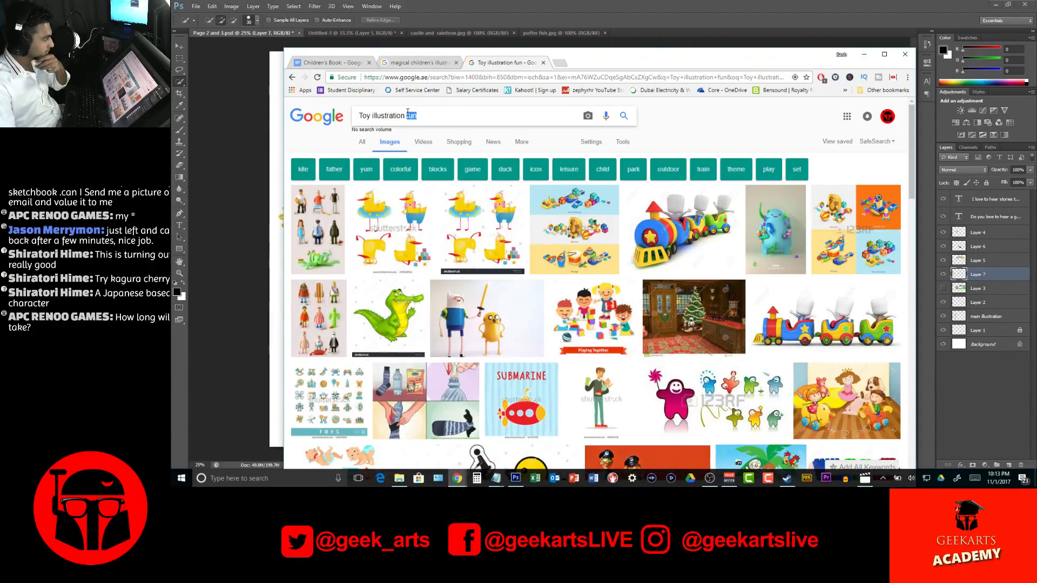
key(BackSpace)
key(Return)
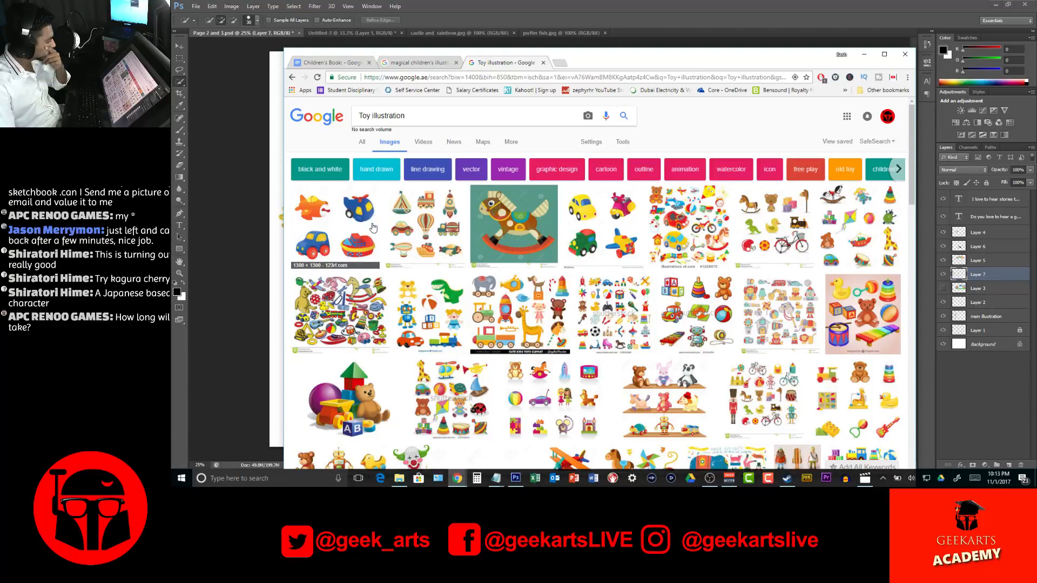
Save the picture of the teddy bear, toy truck, ball and building blocks into the references folder as "Toy 1"
click(378, 411)
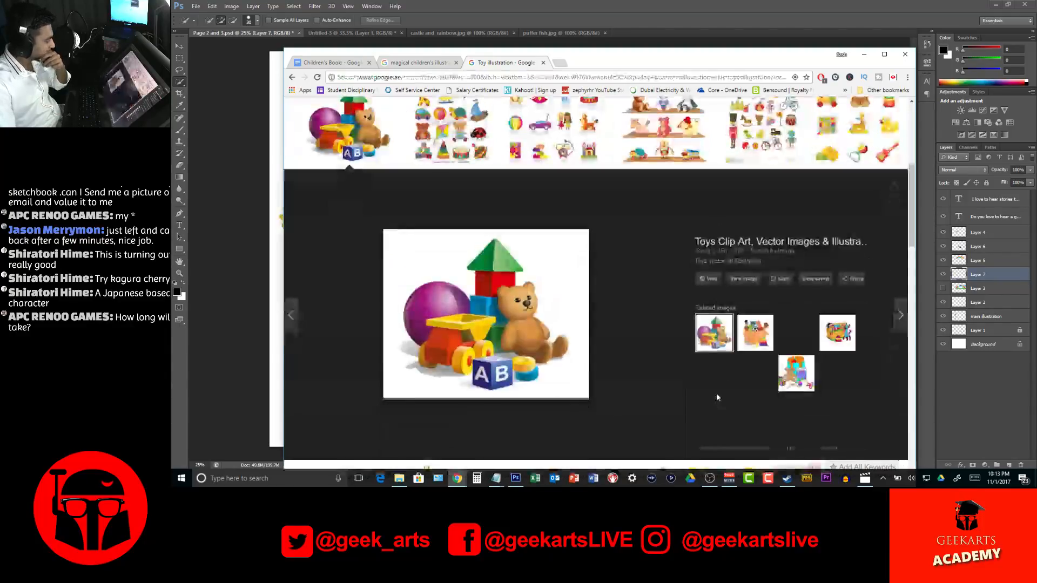
right_click(514, 304)
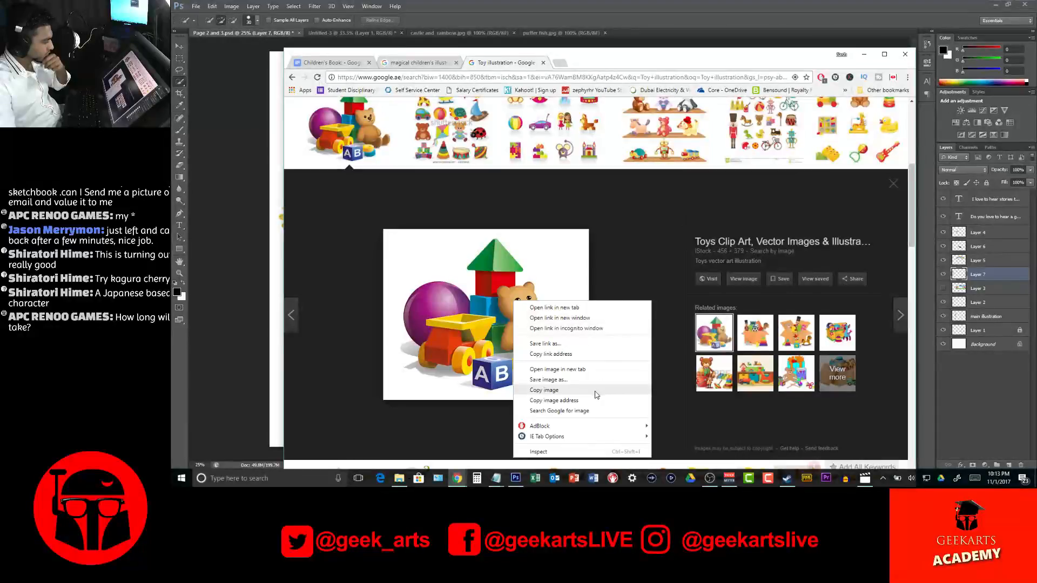
click(588, 380)
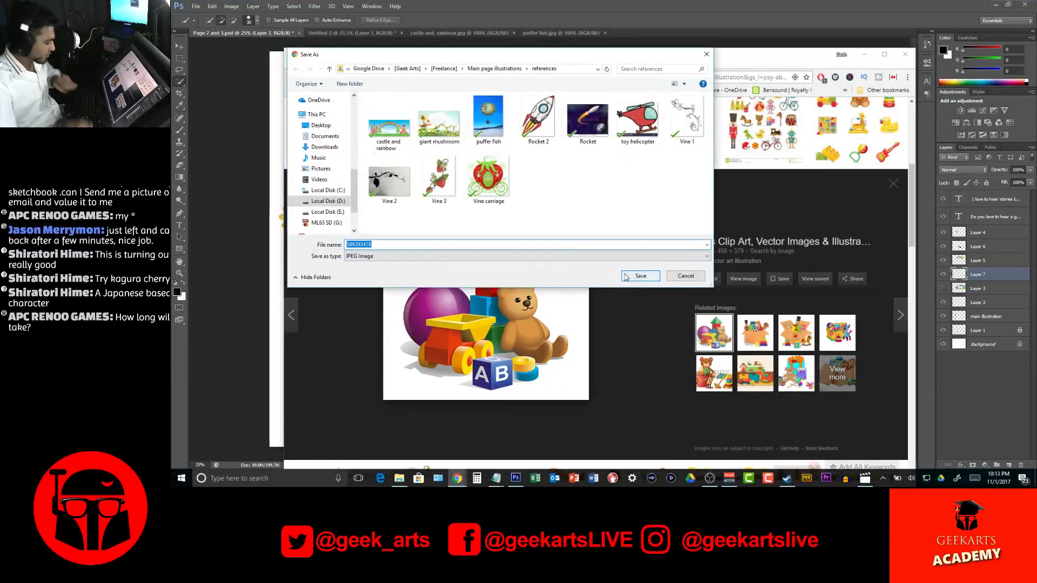
text(Y)
key(BackSpace)
key(BackSpace)
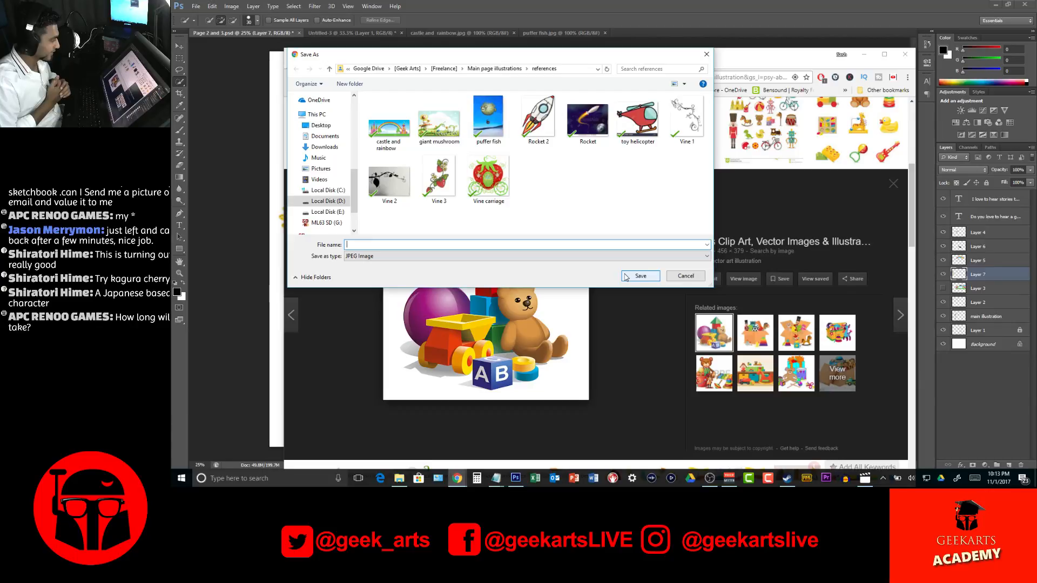
text(Toy i)
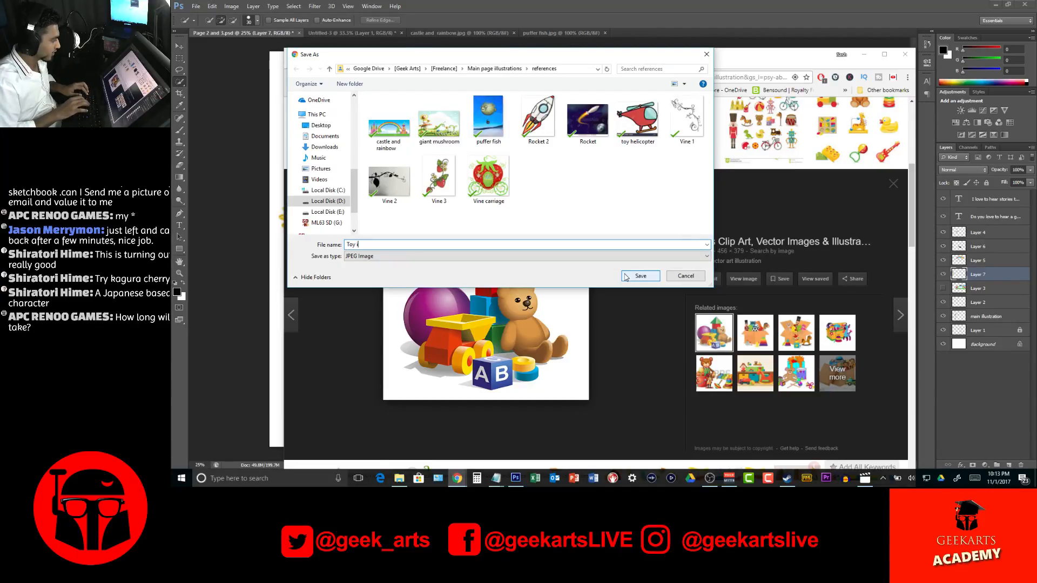
text(llustration)
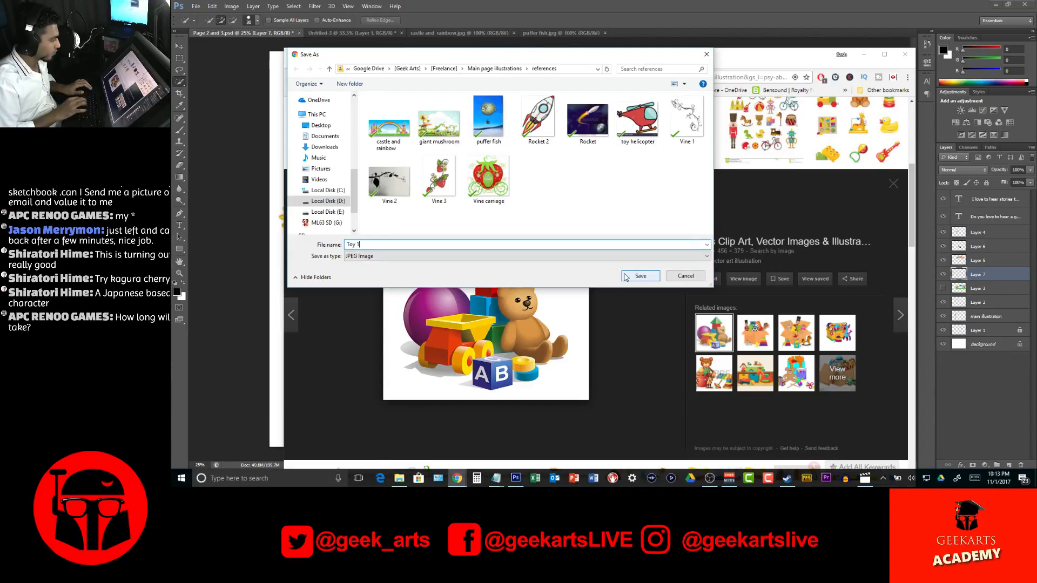
click(623, 273)
click(624, 273)
scroll(760, 292, down, 4)
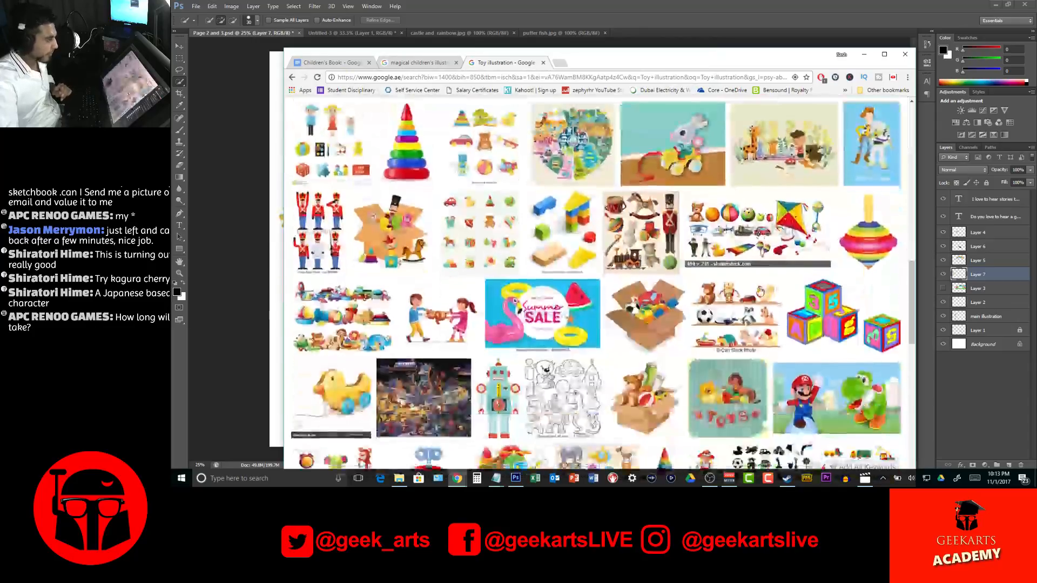
Find the picture of stacked colorful letter and number blocks in the toy results and save it into the references folder as "Toy 2"
scroll(760, 292, down, 2)
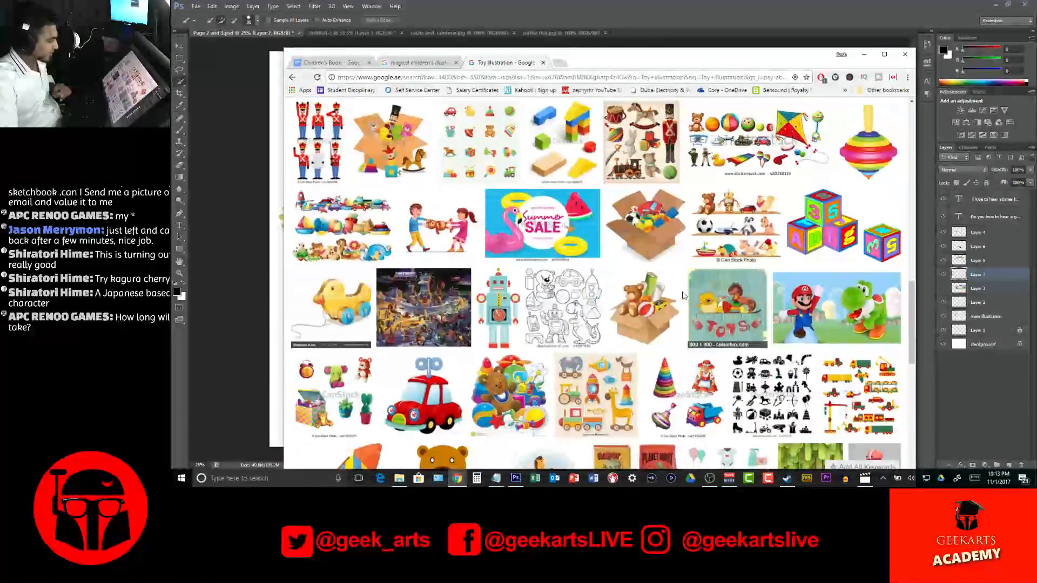
scroll(700, 261, down, 3)
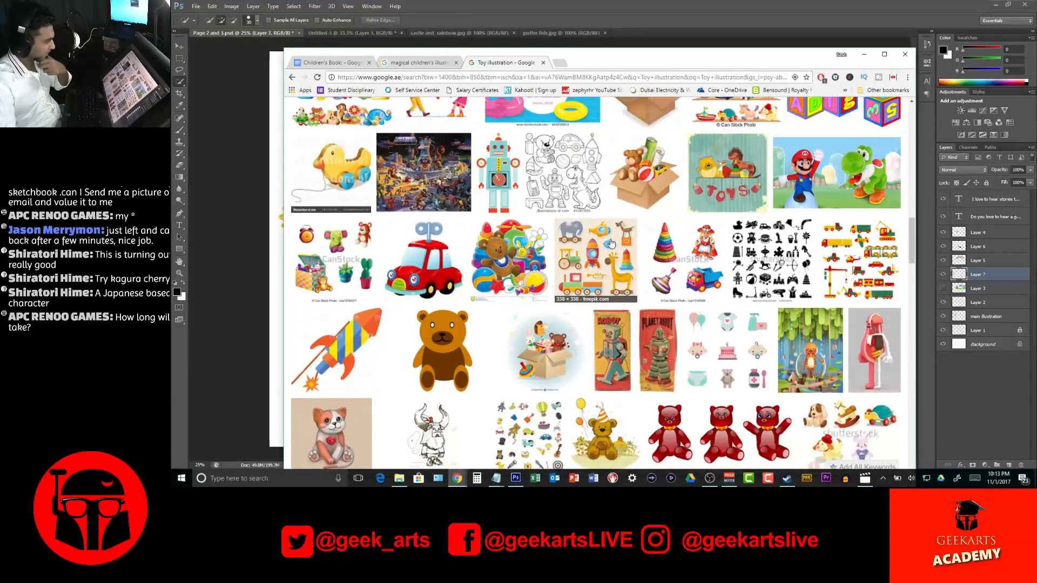
scroll(852, 402, up, 5)
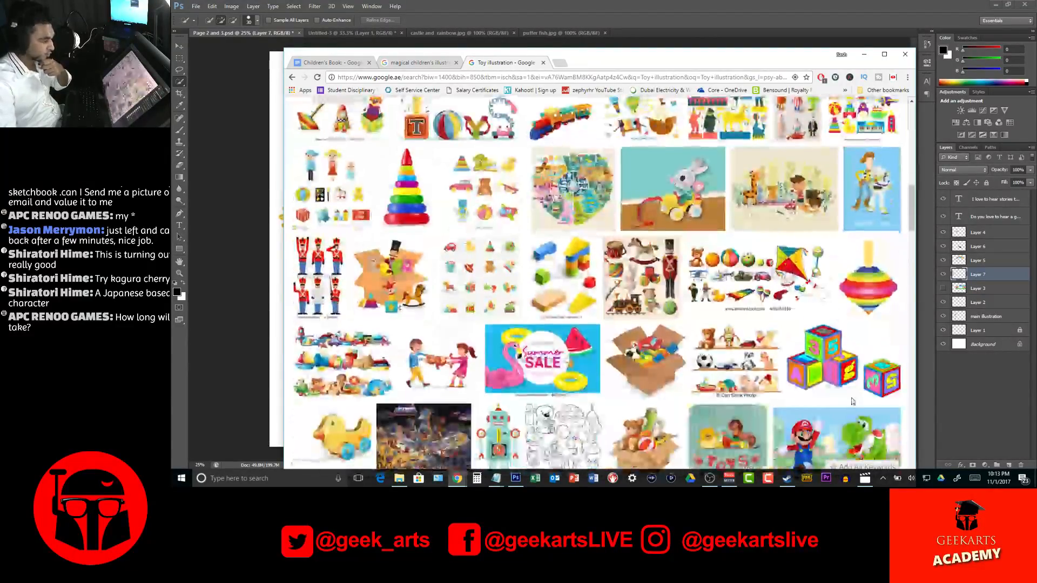
click(849, 386)
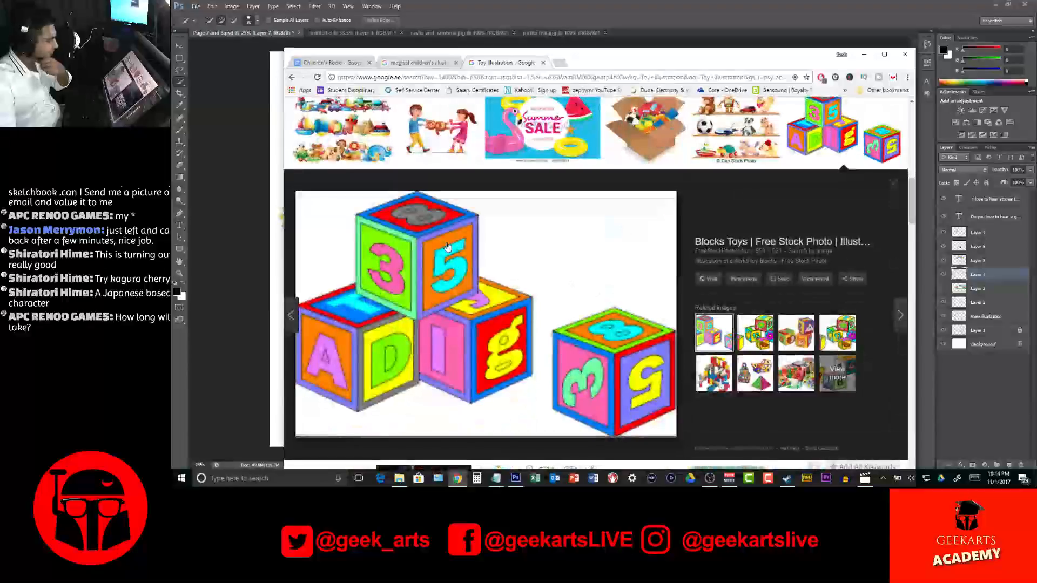
right_click(447, 246)
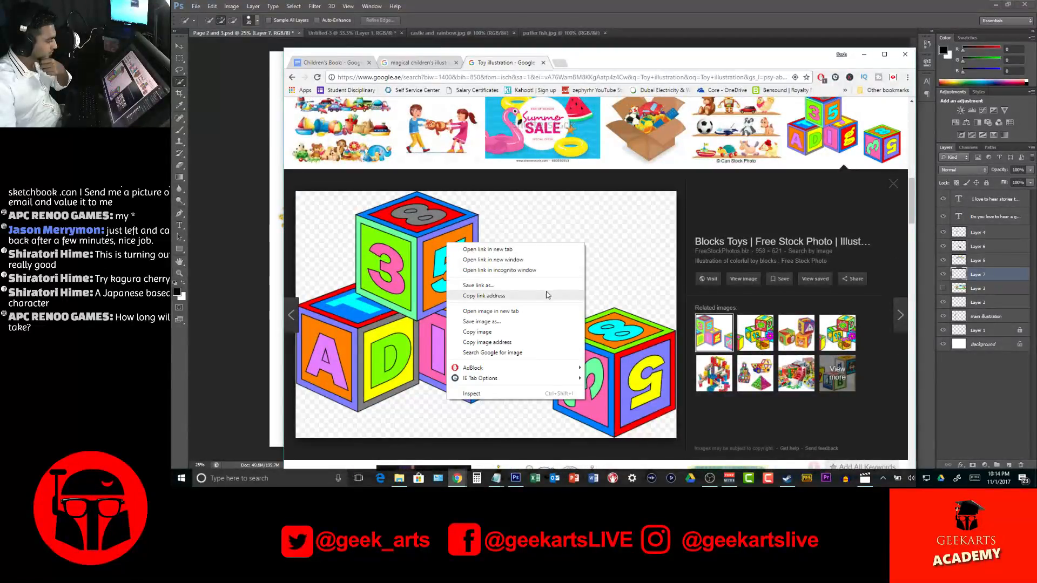
click(532, 322)
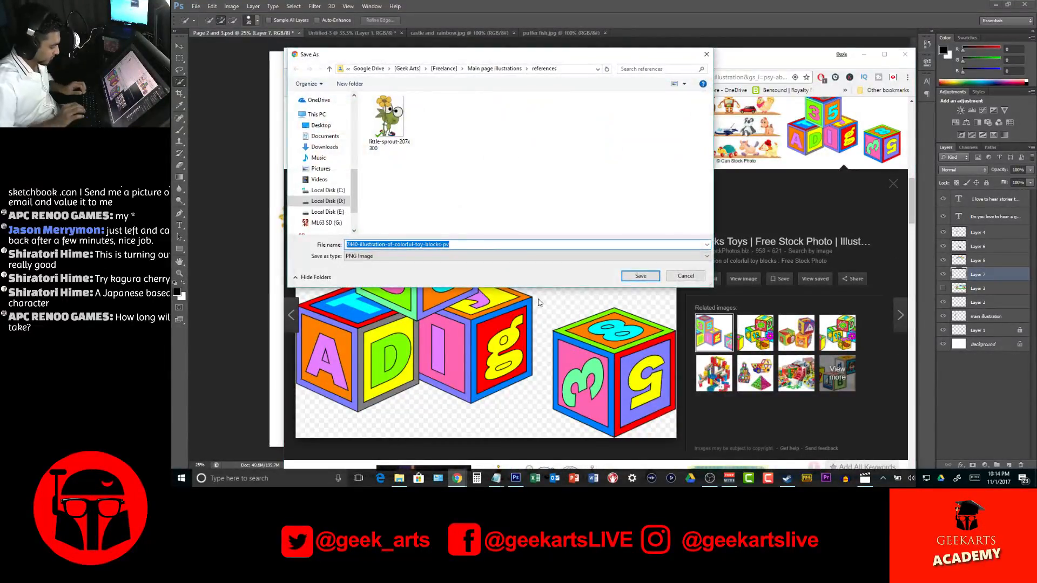
text(Toys)
key(Return)
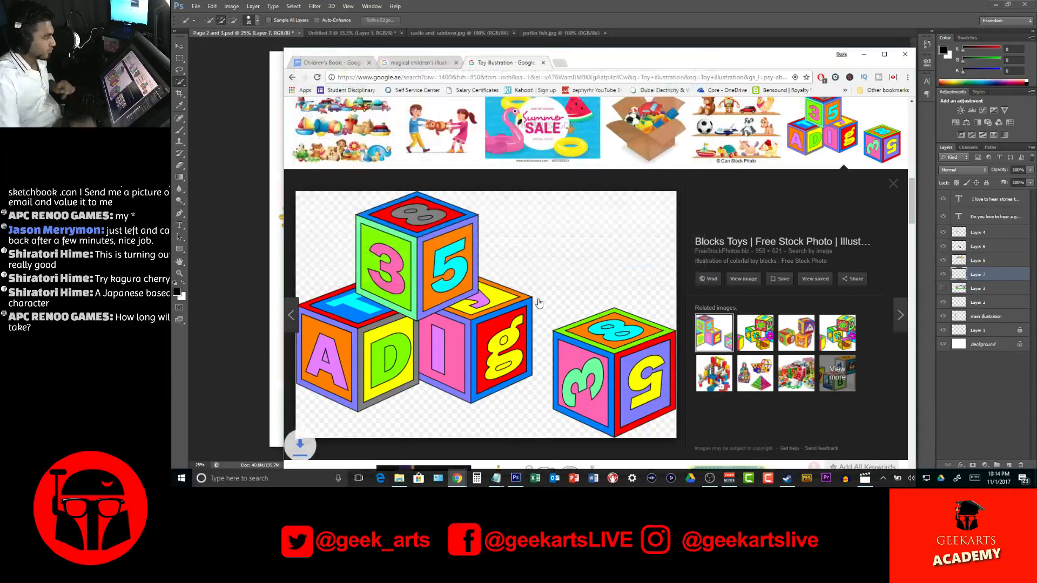
Find the yellow toy boat with the striped funnel in the toy results and save it into the references folder as "Toy boat"
scroll(562, 271, down, 10)
scroll(562, 254, down, 3)
scroll(563, 253, up, 4)
click(513, 162)
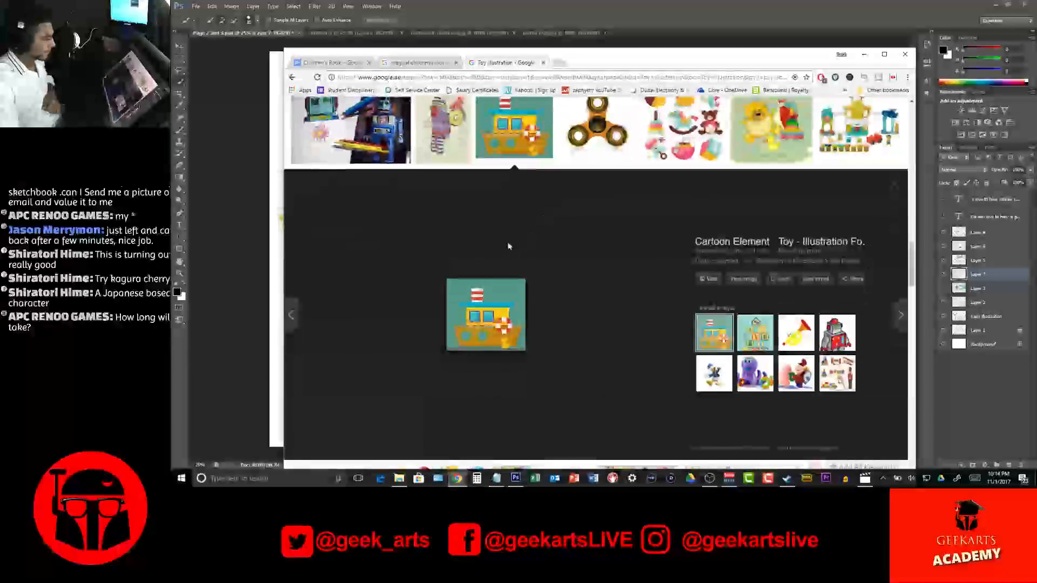
right_click(482, 286)
click(543, 366)
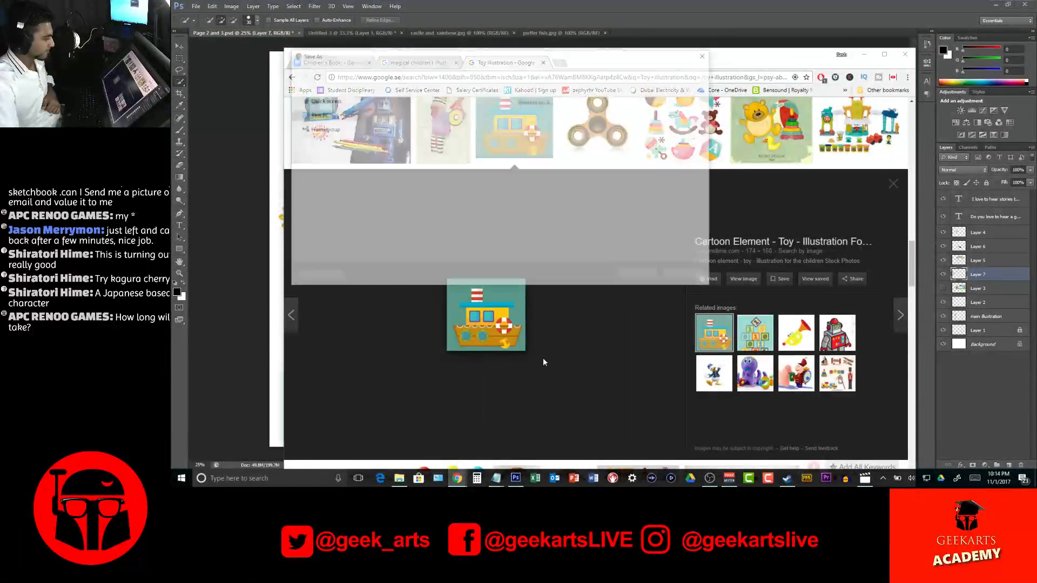
text(Boat )
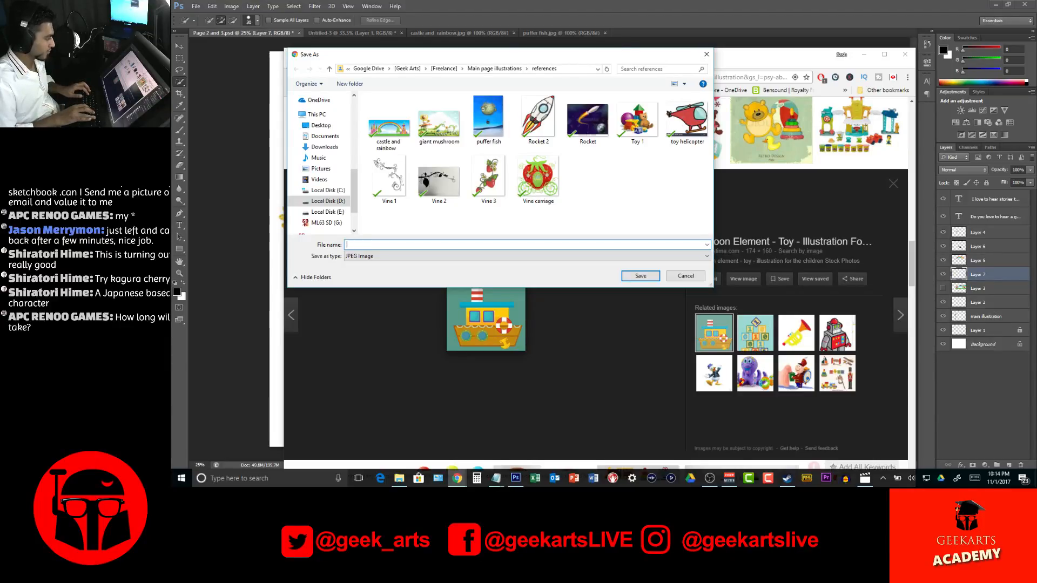
text(Toy boat)
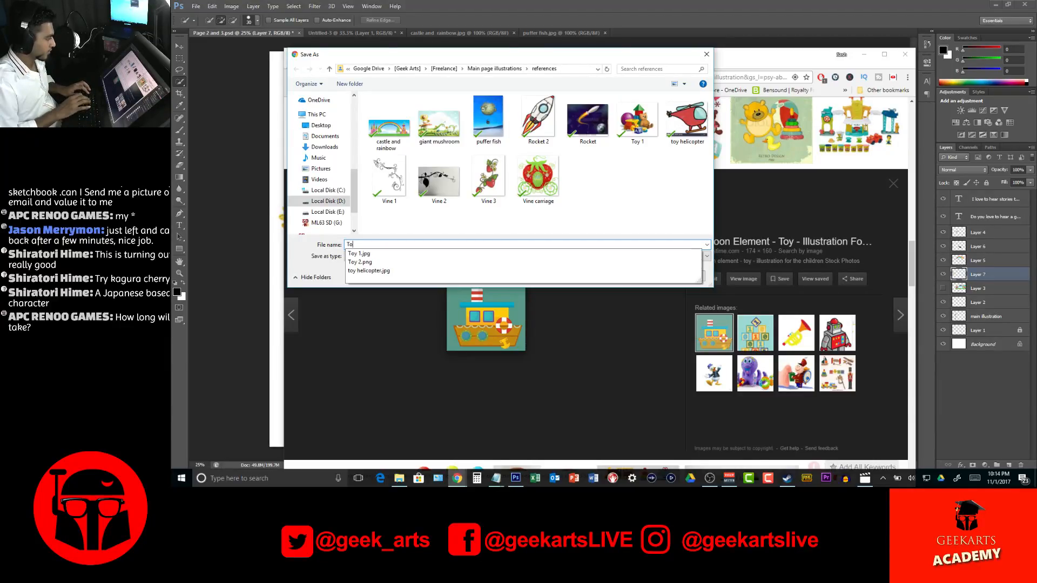
key(Return)
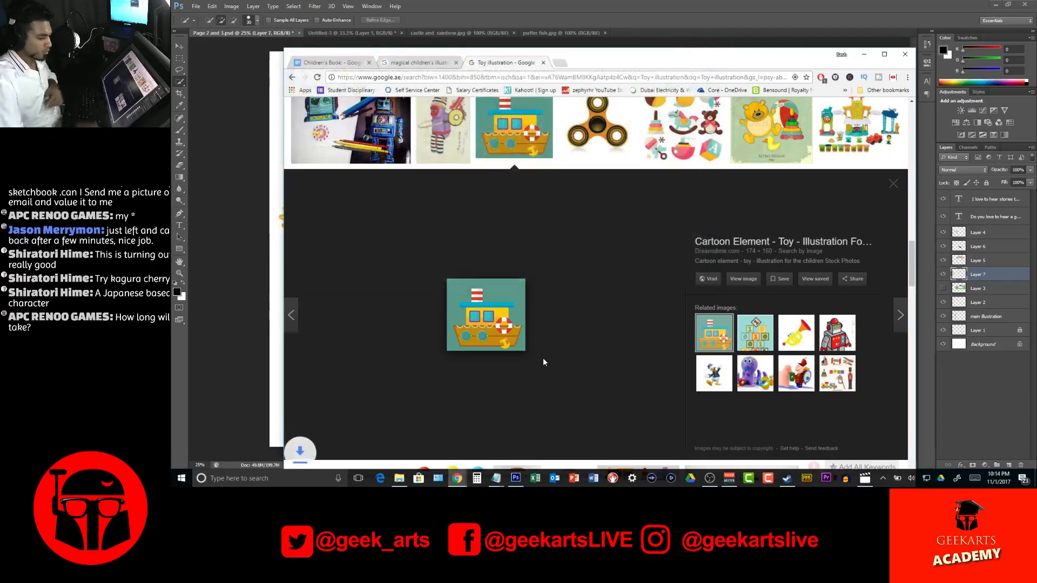
Look over more toy results, and replace "Toy" in the query with "plane" to search for "plane illustration"
scroll(550, 341, down, 4)
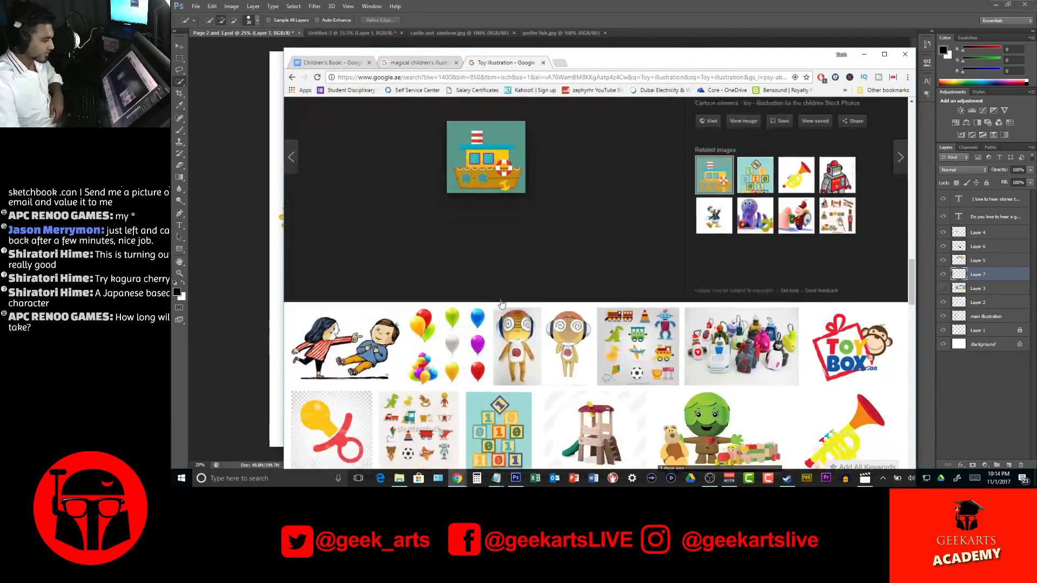
scroll(573, 322, down, 6)
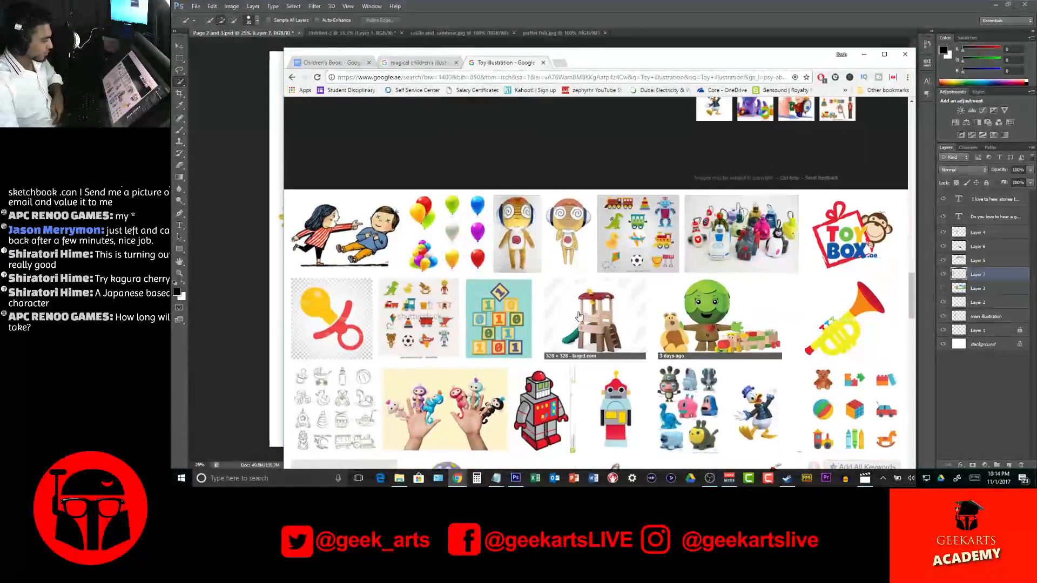
scroll(580, 313, up, 15)
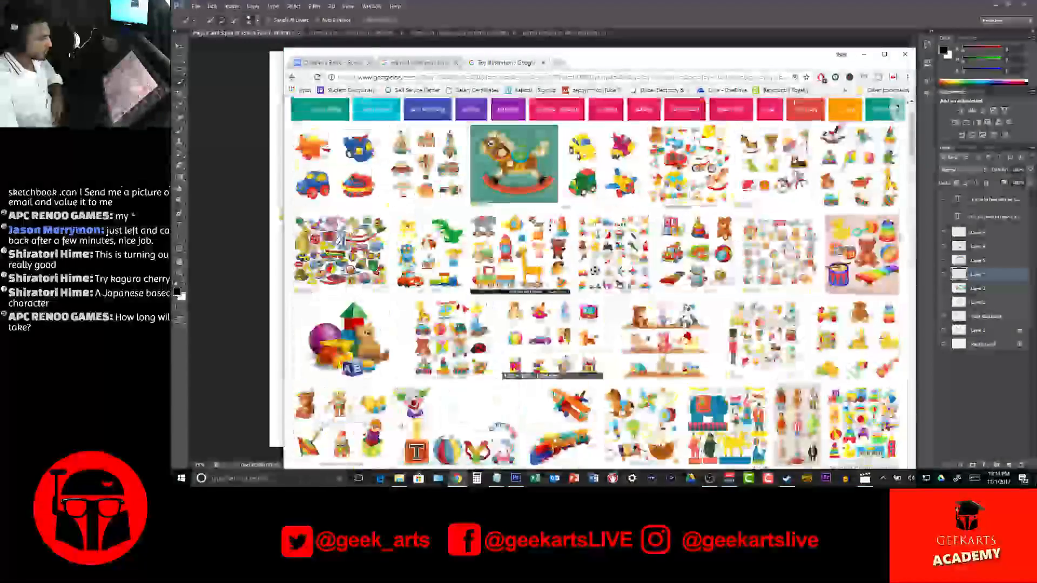
scroll(594, 281, up, 2)
double_click(367, 115)
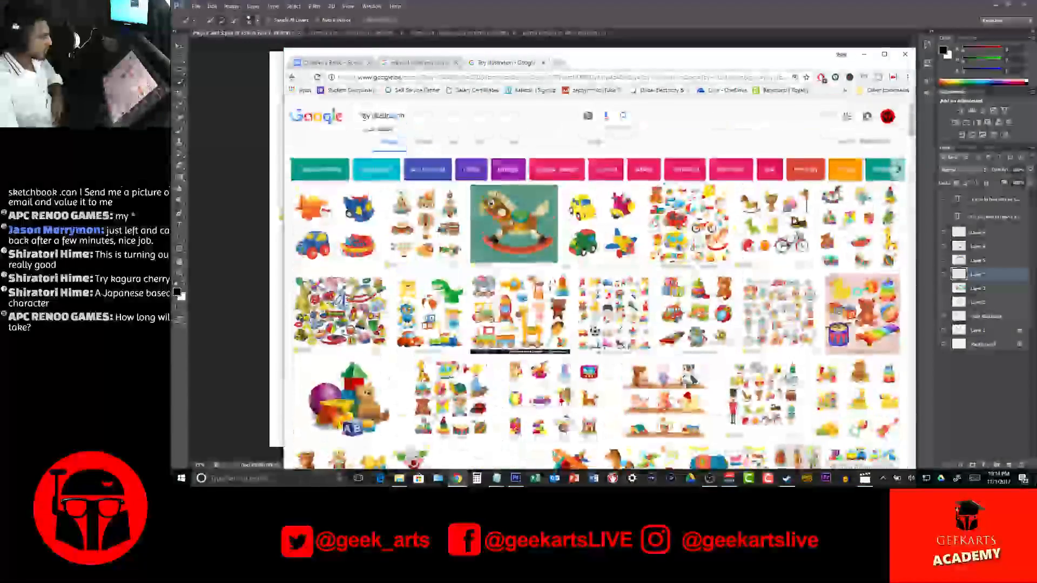
text(plane)
key(Return)
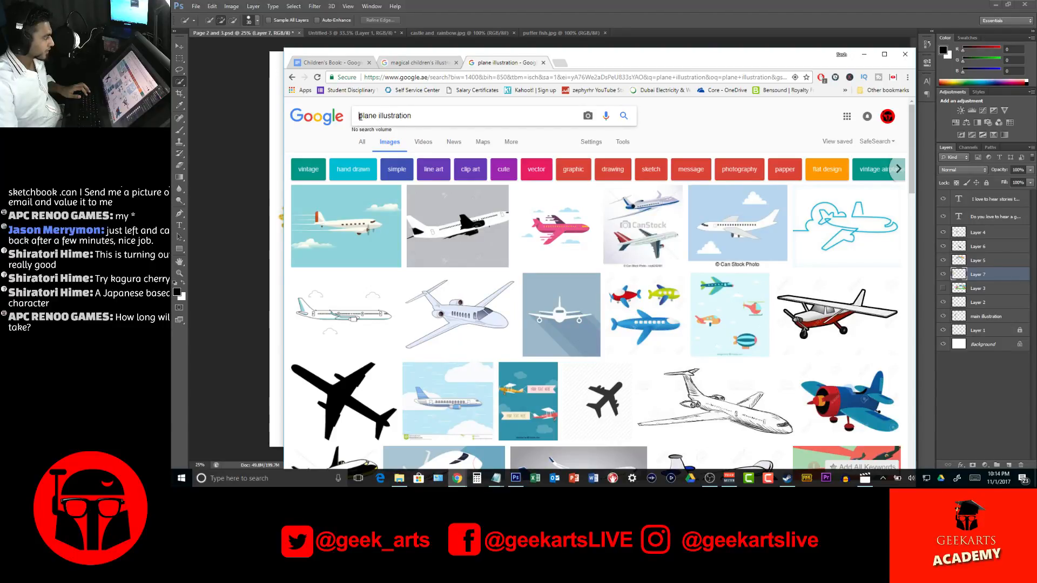
Add "Toy" to the start of the image query and search for "Toy plane illustration"
text(T)
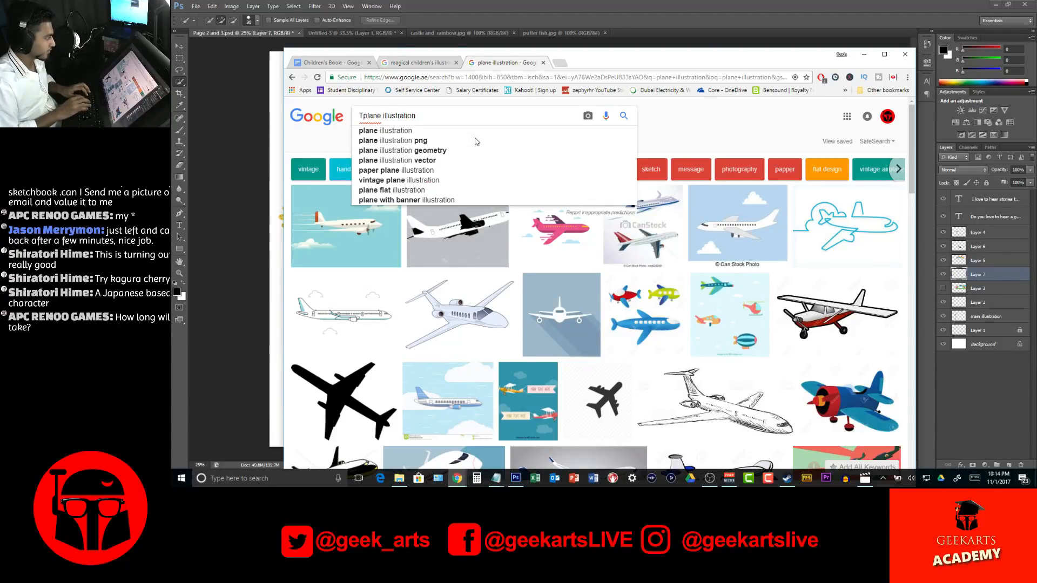
text(oy)
key(Return)
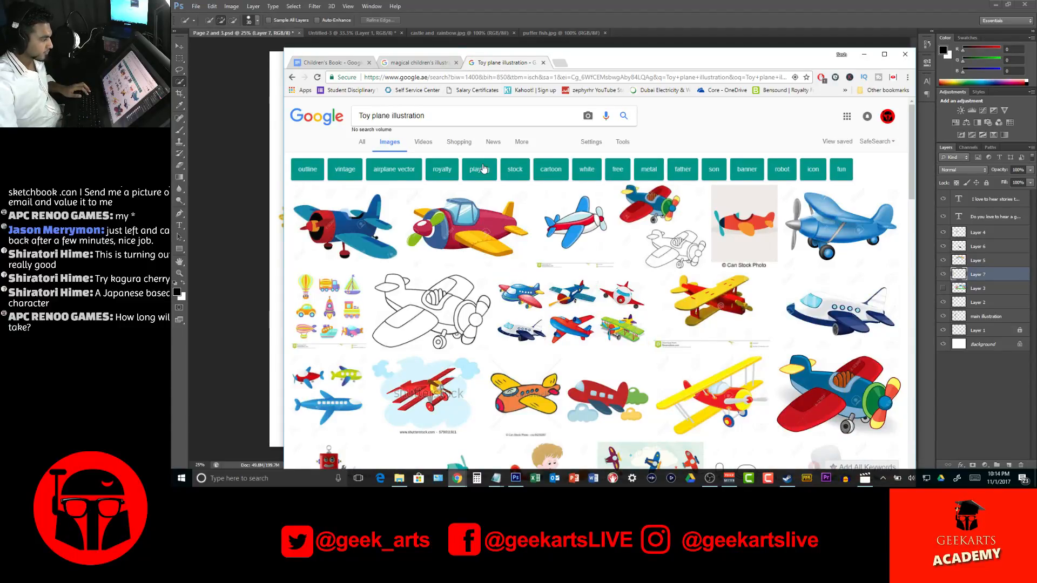
Save the picture of the white and red toy plane with blue wings into the references folder as "Toy plane 1"
click(591, 223)
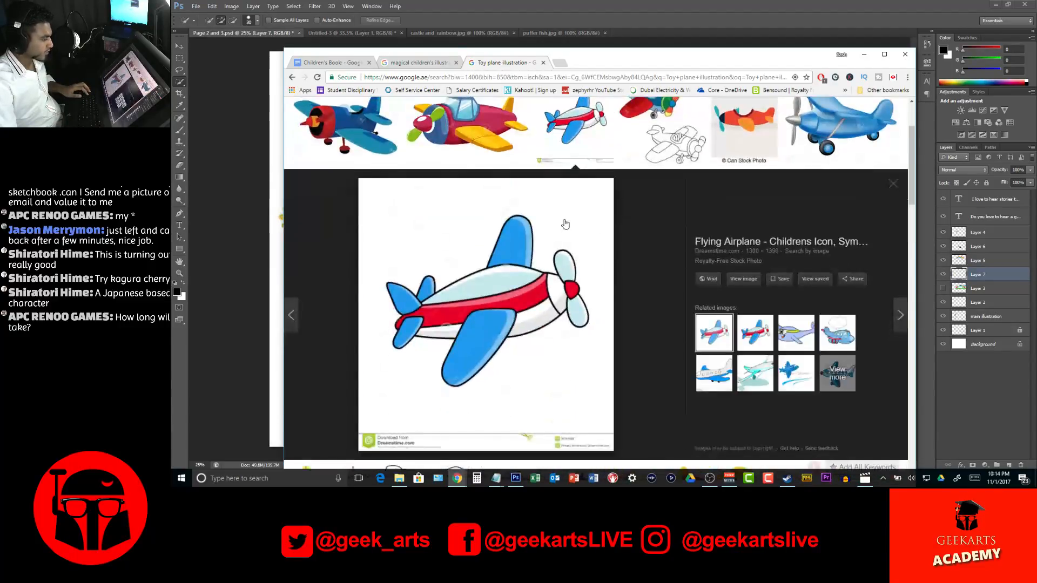
right_click(508, 321)
click(564, 243)
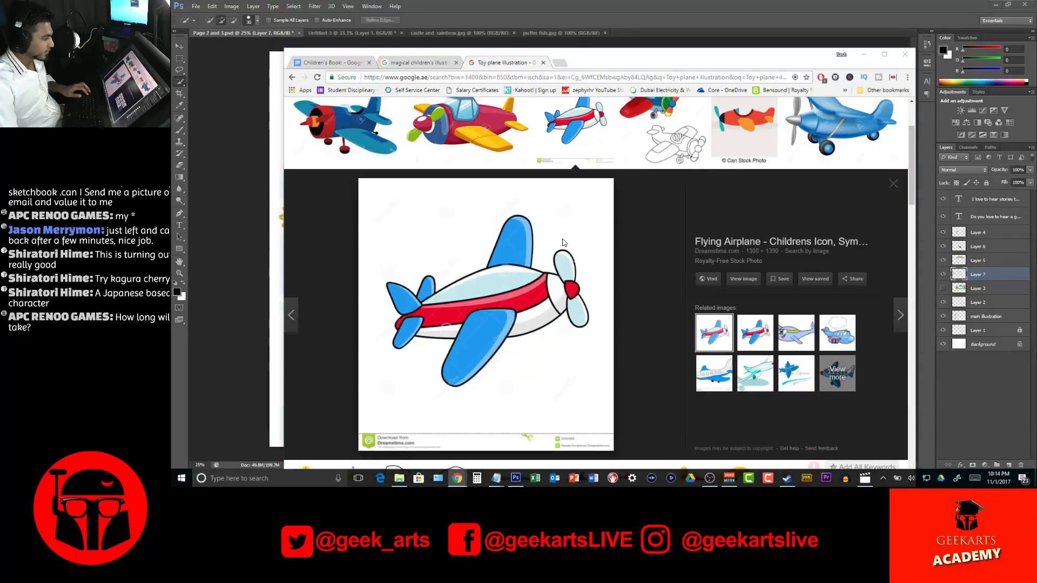
text(Toy plane)
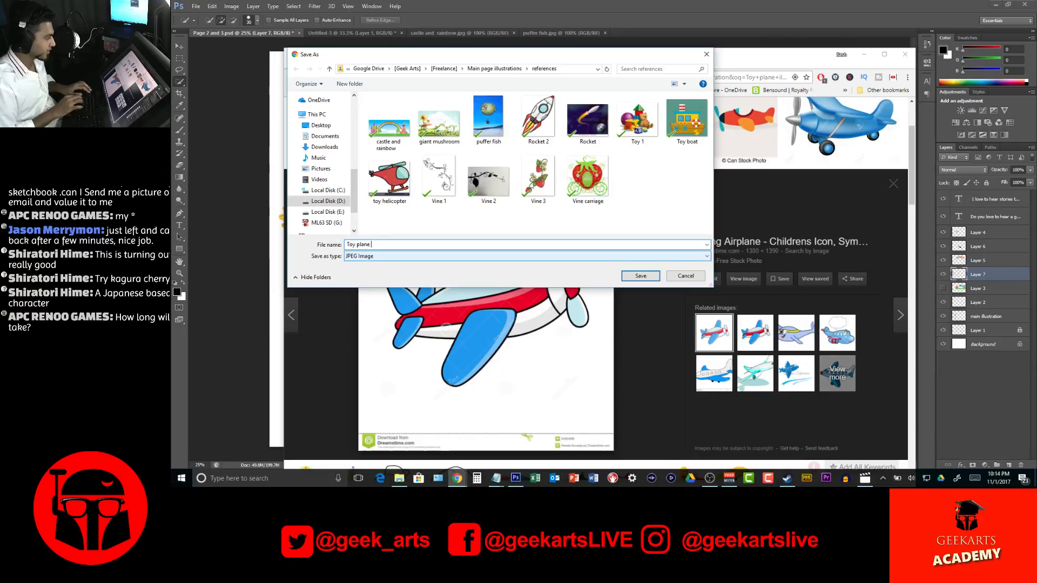
text( 1)
key(Return)
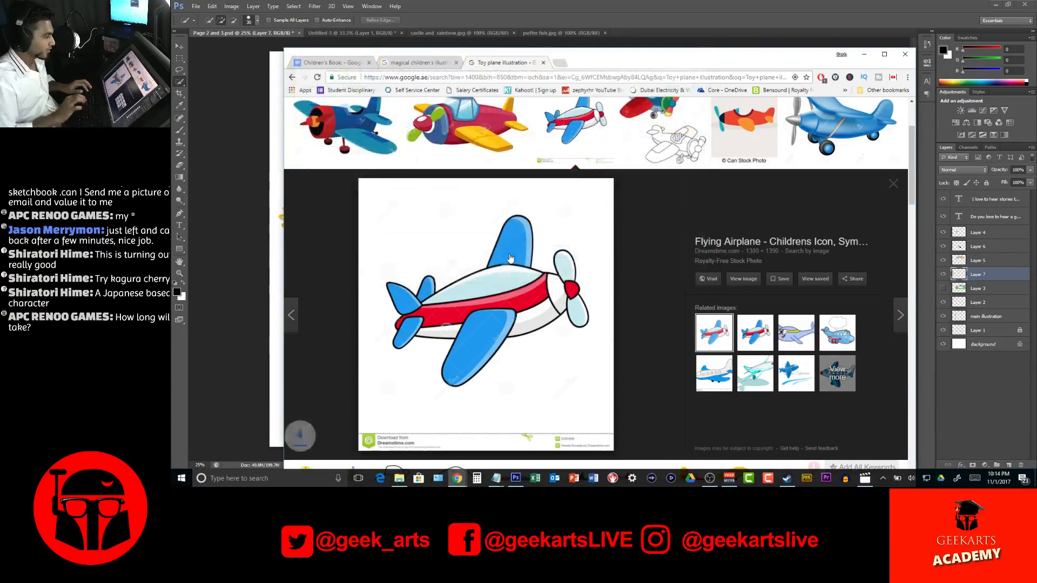
Replace "plane" in the image query with "car" to search for "Toy car illustration"
scroll(505, 251, up, 2)
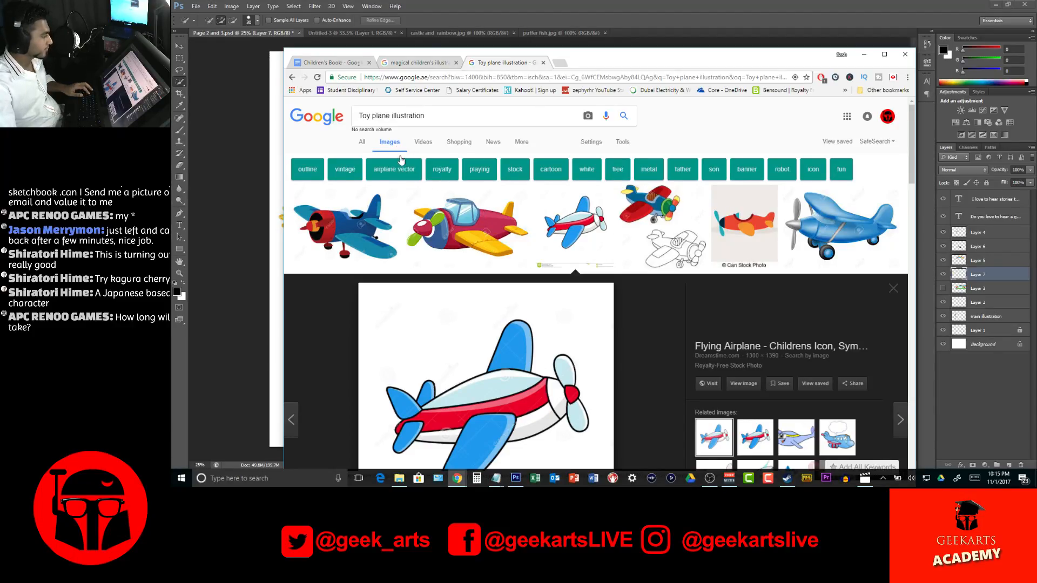
double_click(381, 115)
text(car)
key(Return)
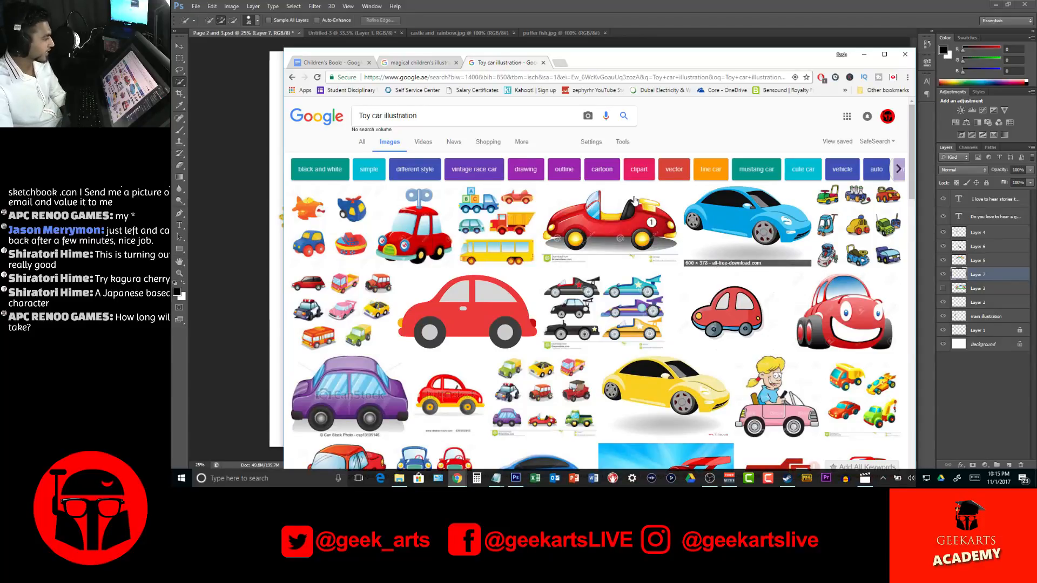
Look through the toy car results for the blue plastic car with red and green wheels, and save its picture into the references folder
drag(597, 63, 624, 76)
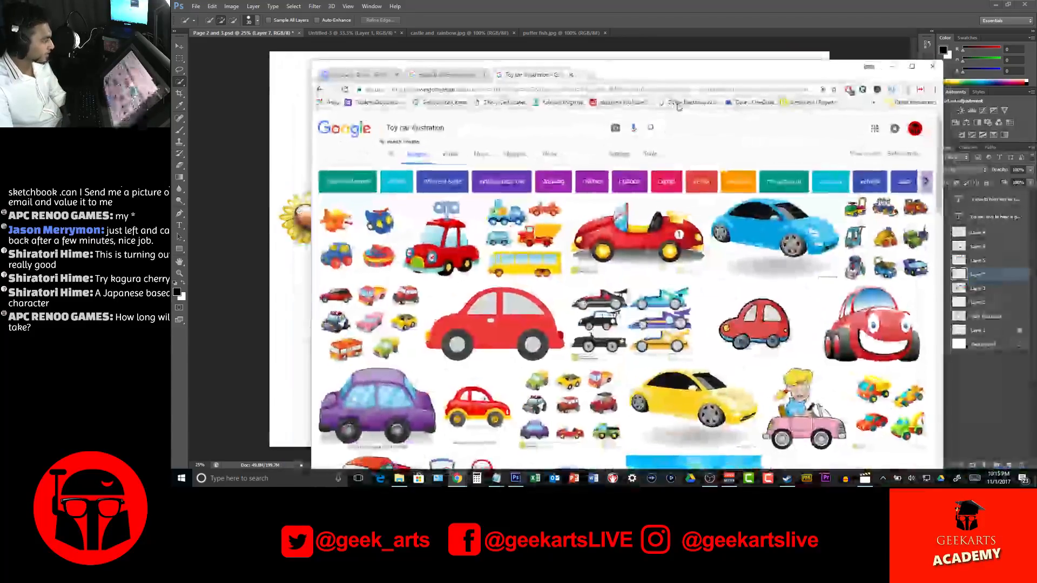
scroll(778, 273, down, 3)
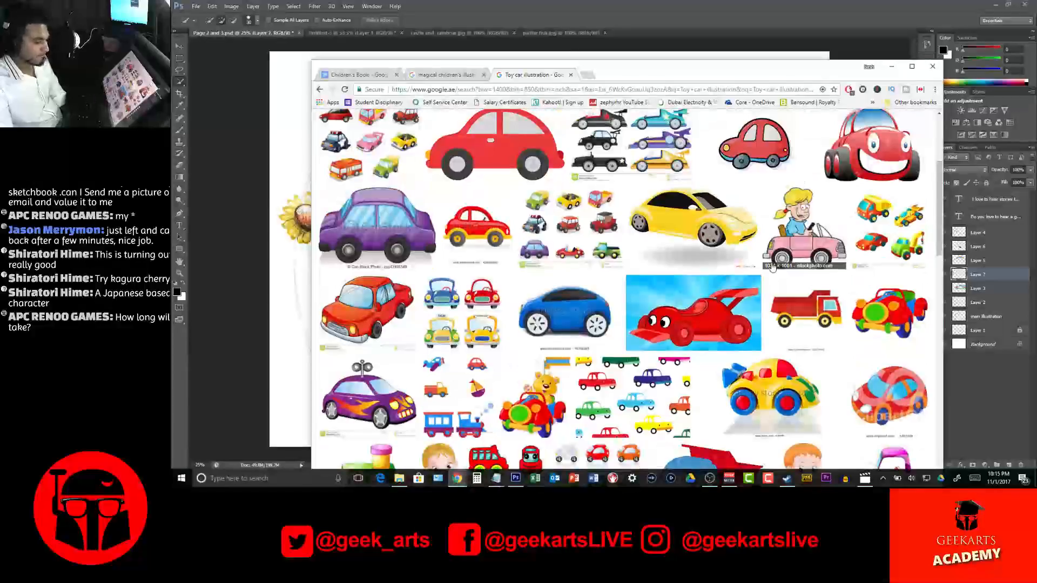
scroll(669, 290, down, 6)
scroll(668, 290, down, 10)
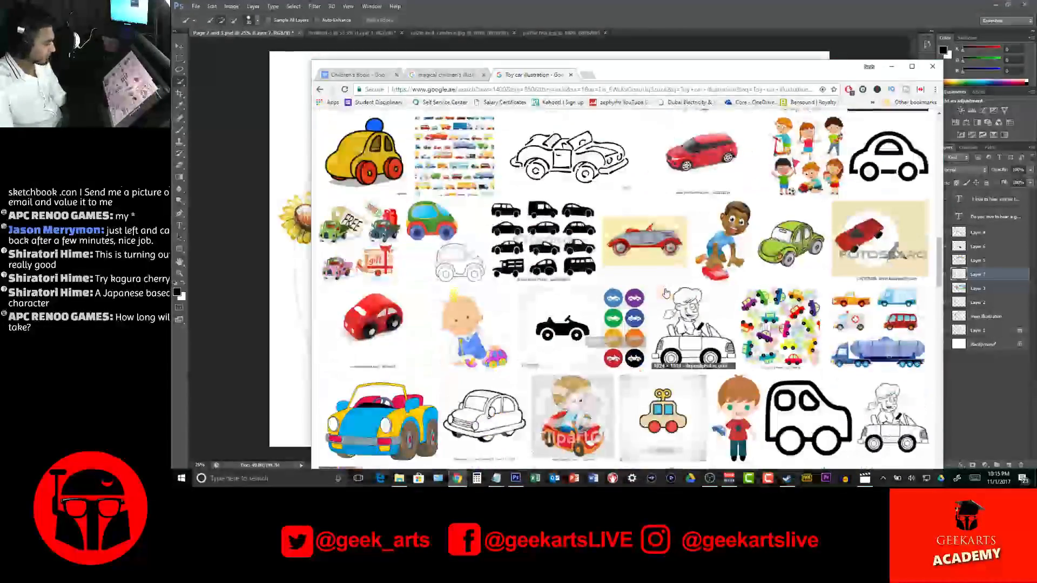
scroll(666, 293, down, 3)
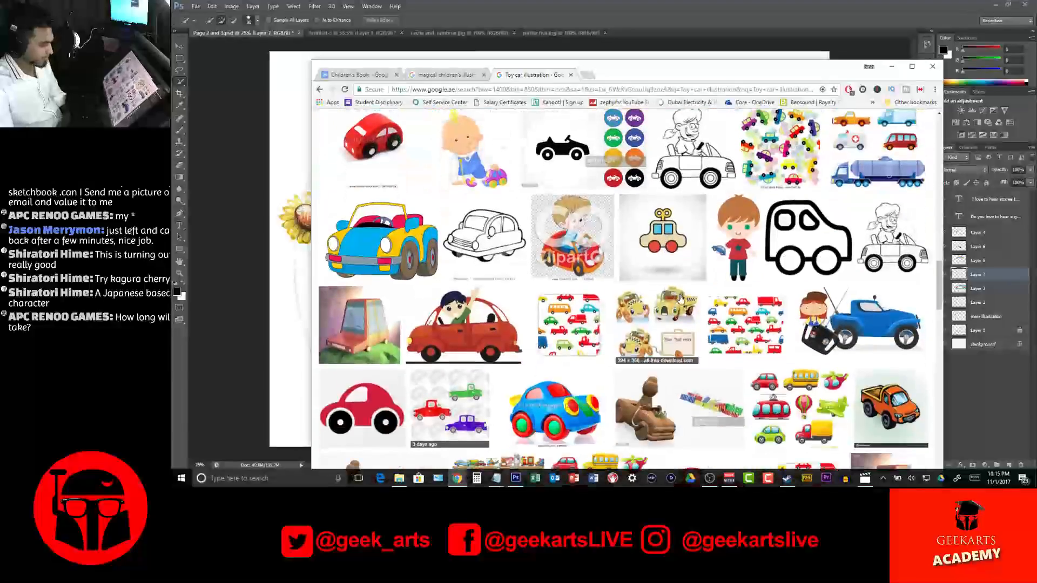
scroll(644, 295, down, 4)
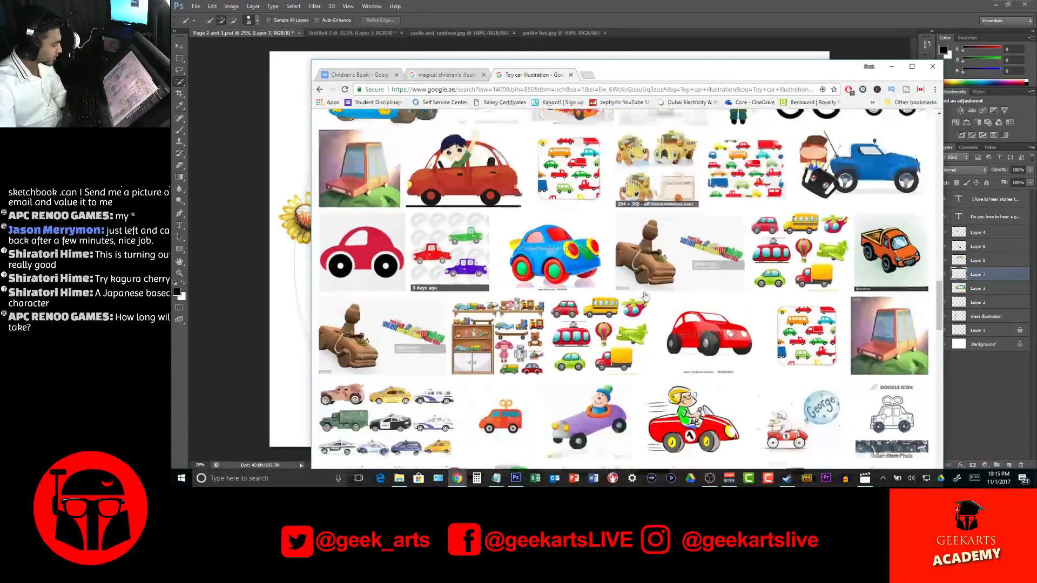
scroll(645, 296, down, 2)
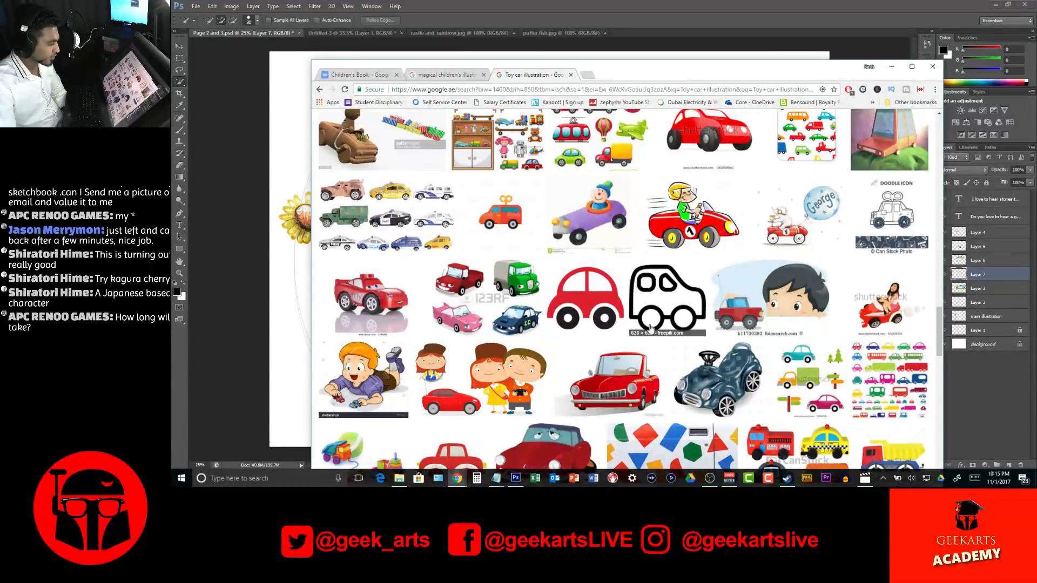
scroll(652, 315, up, 2)
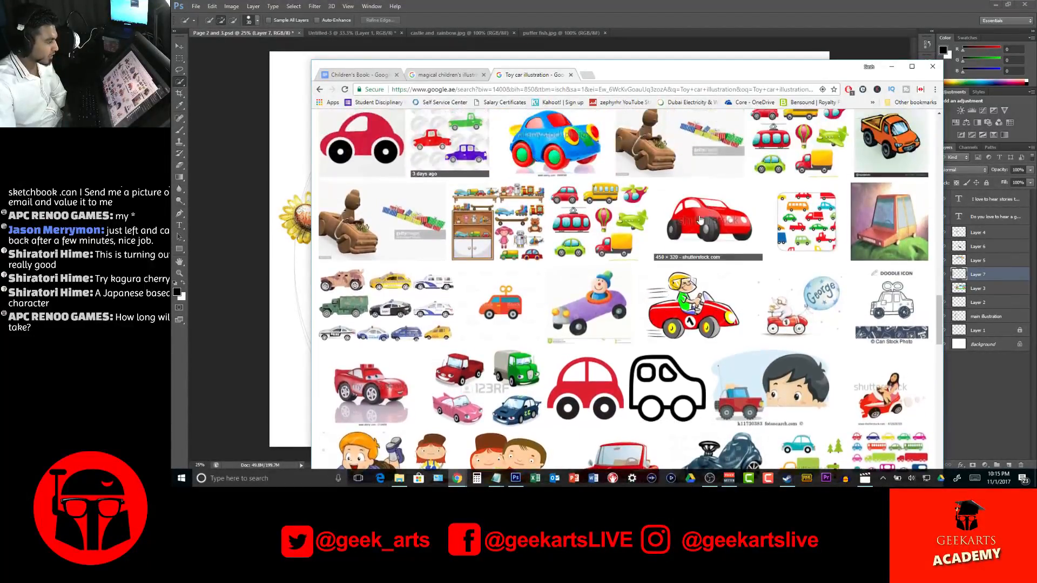
click(565, 146)
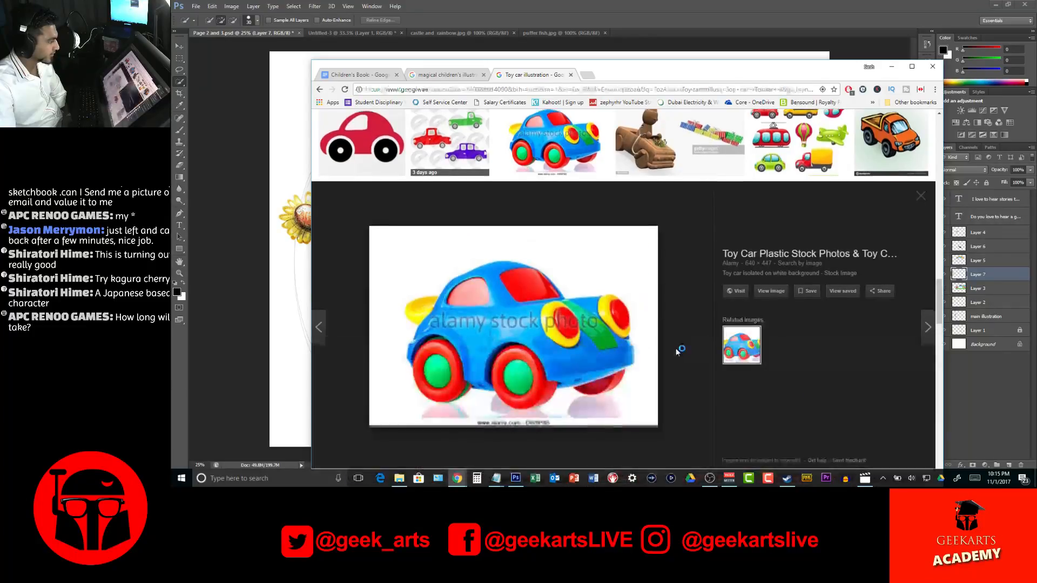
right_click(597, 265)
click(685, 347)
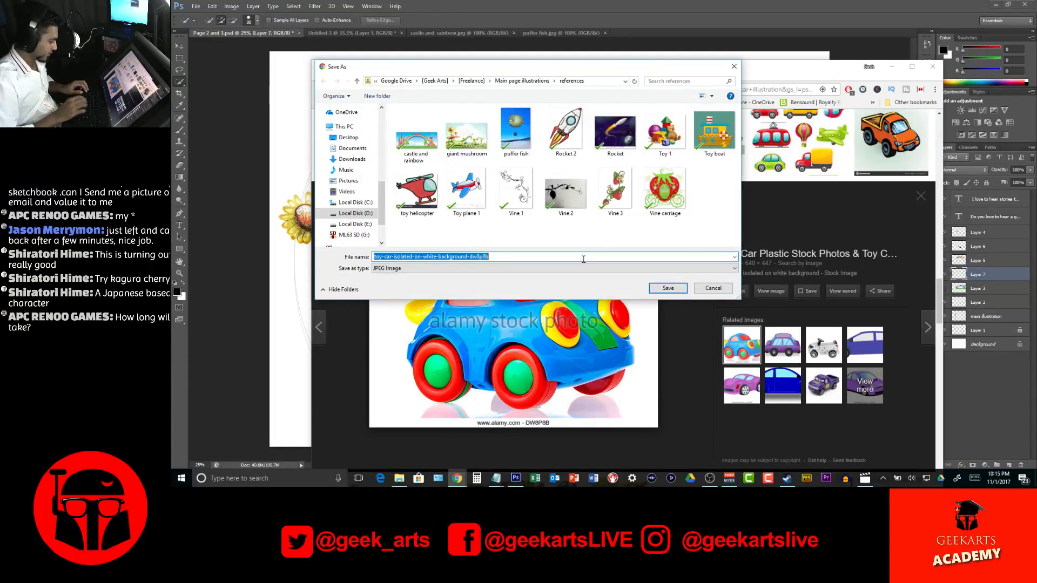
key(Return)
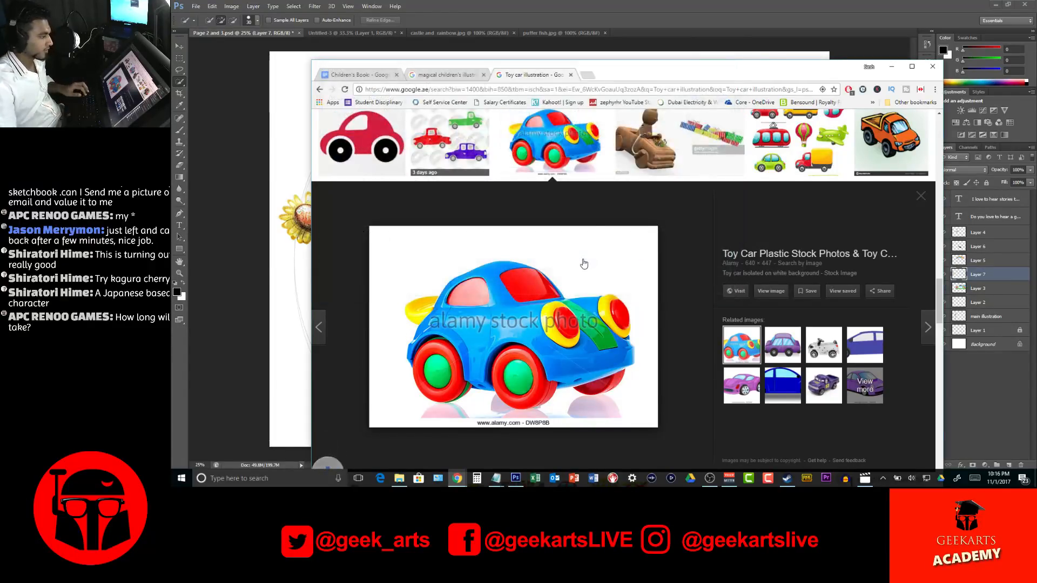
Close the enlarged car picture, skim the remaining toy car results and switch back to Photoshop
key(Escape)
scroll(629, 278, down, 5)
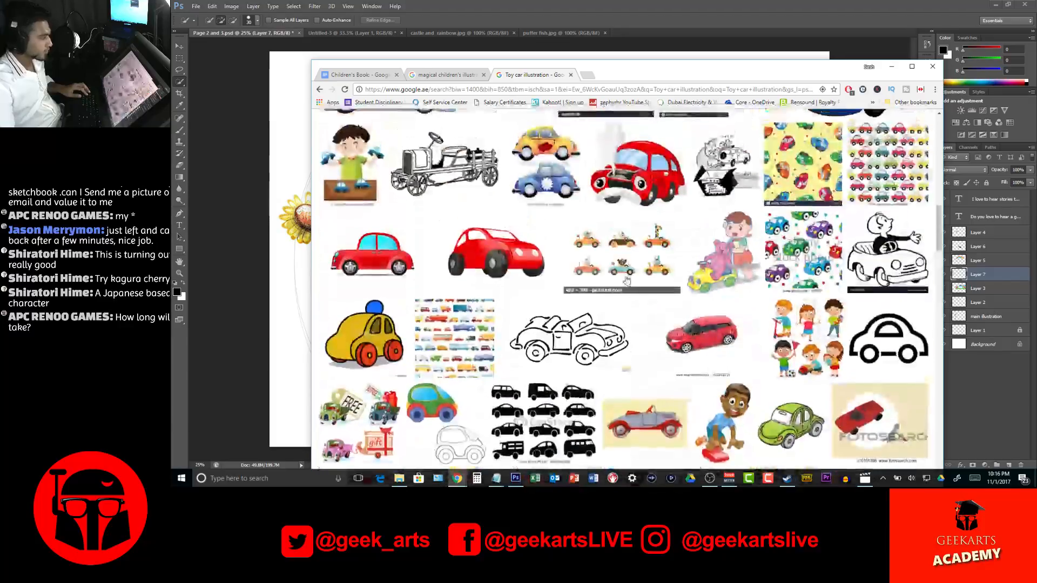
scroll(629, 279, up, 8)
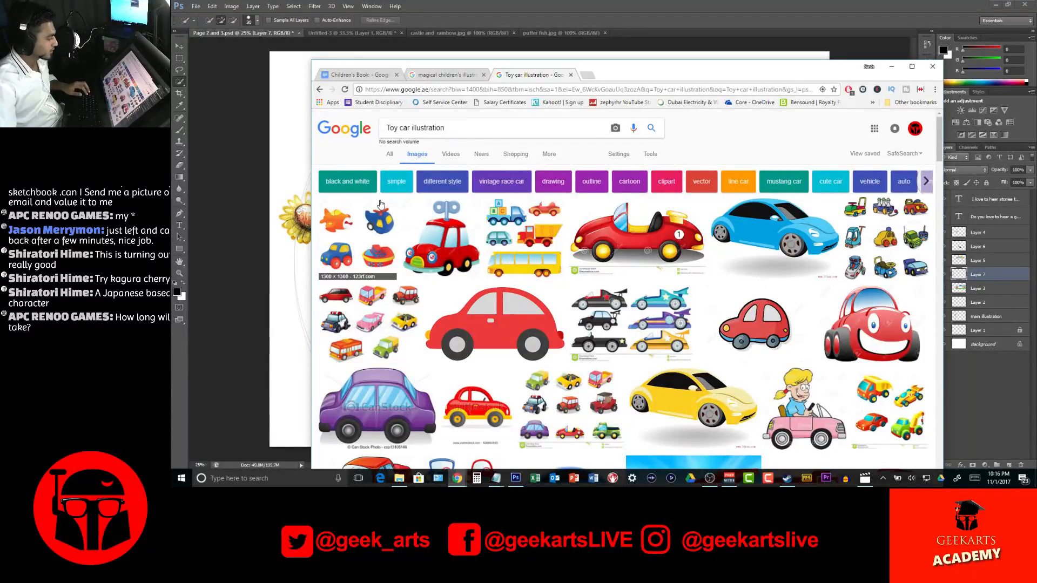
click(892, 66)
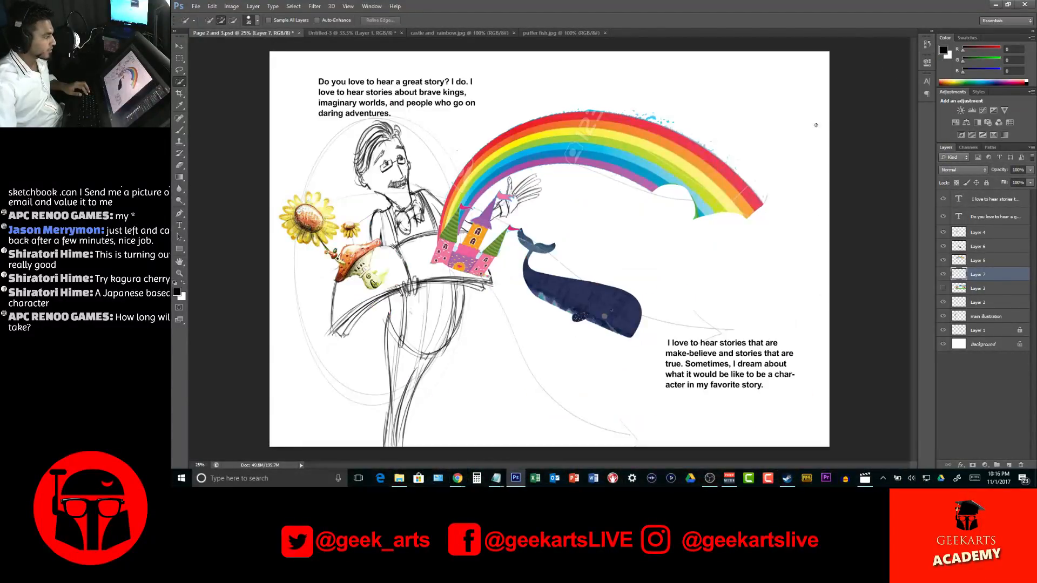
Open the Car, little-sprout, puffer fish, both Rocket, Toy 1, Toy 2, Toy boat, toy helicopter, Toy plane 1, Vine 1–3 and Vine carriage images from references
click(196, 6)
click(208, 25)
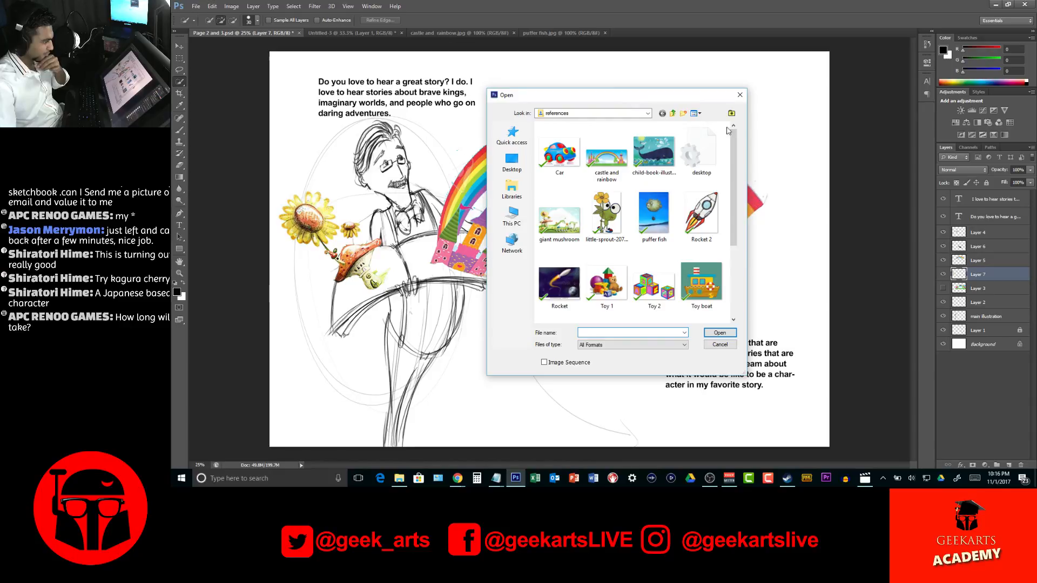
click(559, 154)
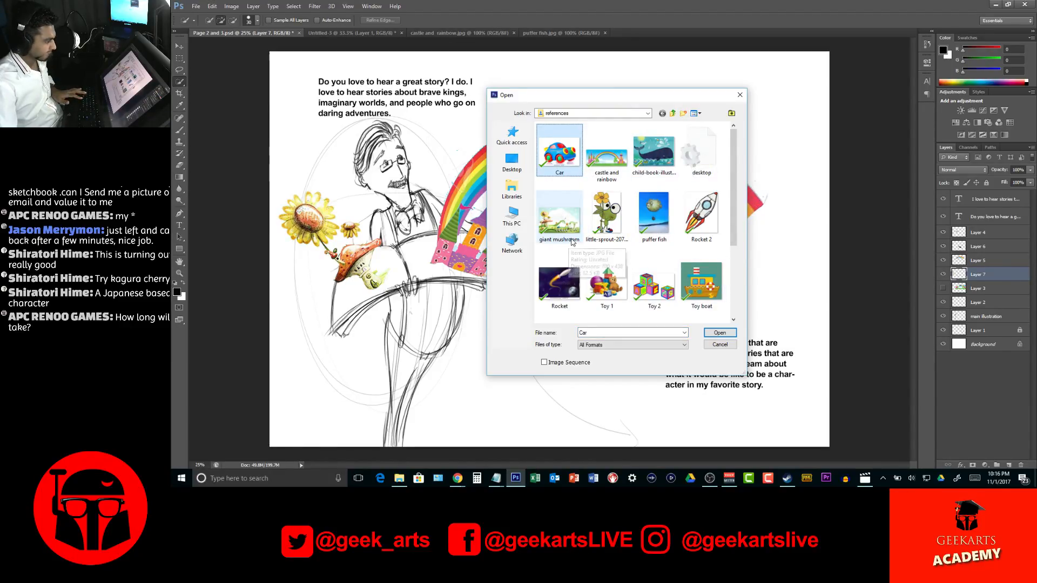
ctrl+click(605, 216)
ctrl+click(659, 219)
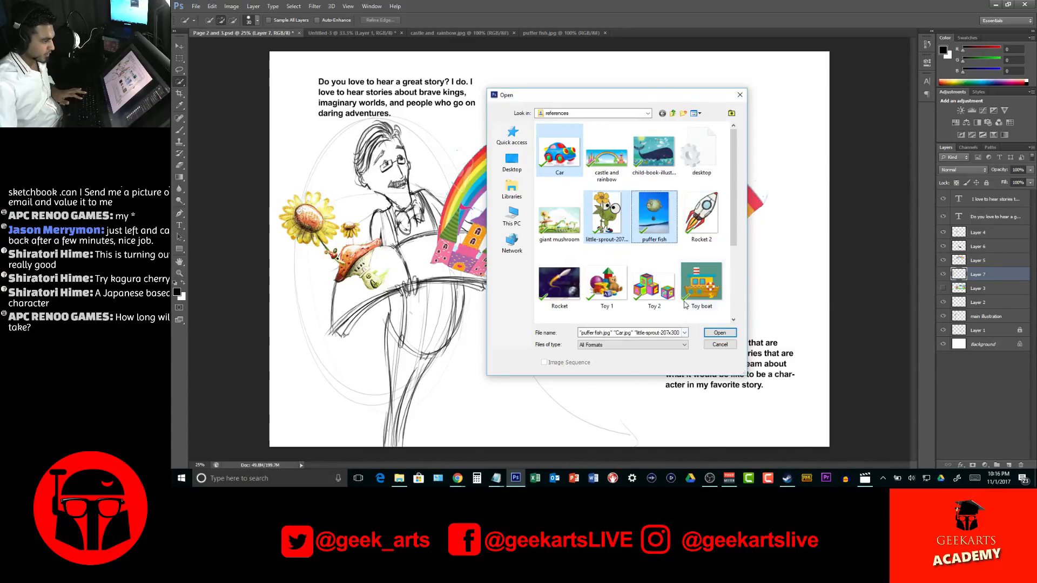
ctrl+click(697, 222)
ctrl+click(578, 284)
ctrl+click(618, 286)
ctrl+click(654, 283)
ctrl+click(701, 284)
scroll(670, 260, down, 2)
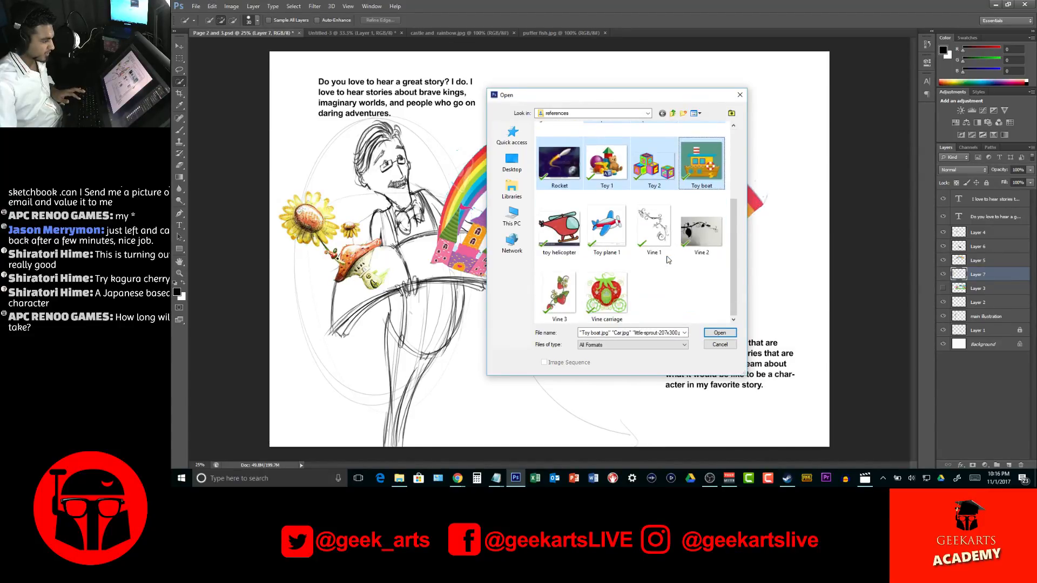
ctrl+click(559, 230)
ctrl+click(606, 227)
ctrl+click(650, 233)
ctrl+click(704, 235)
ctrl+click(607, 293)
ctrl+click(565, 297)
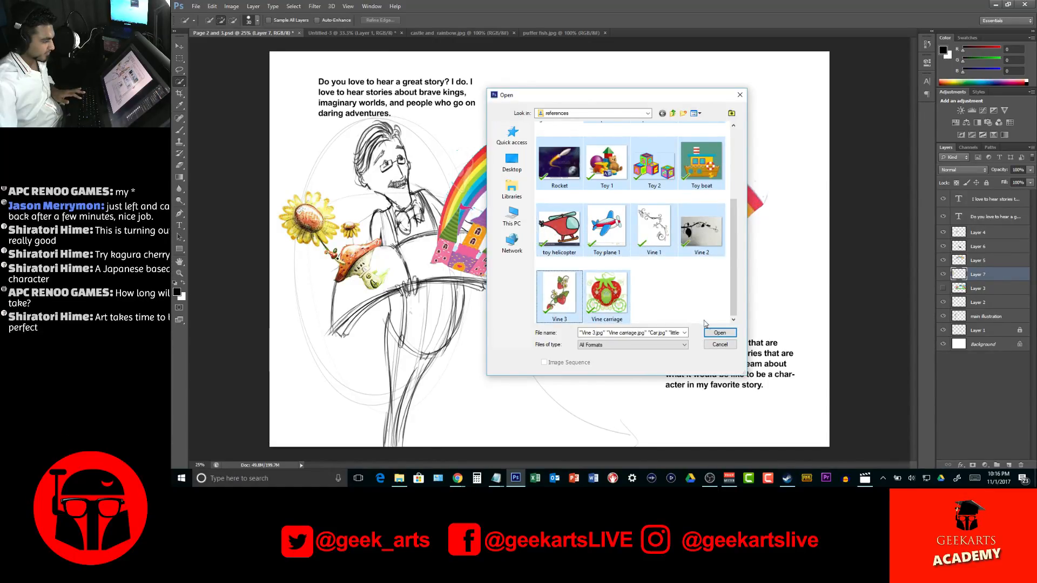
click(720, 332)
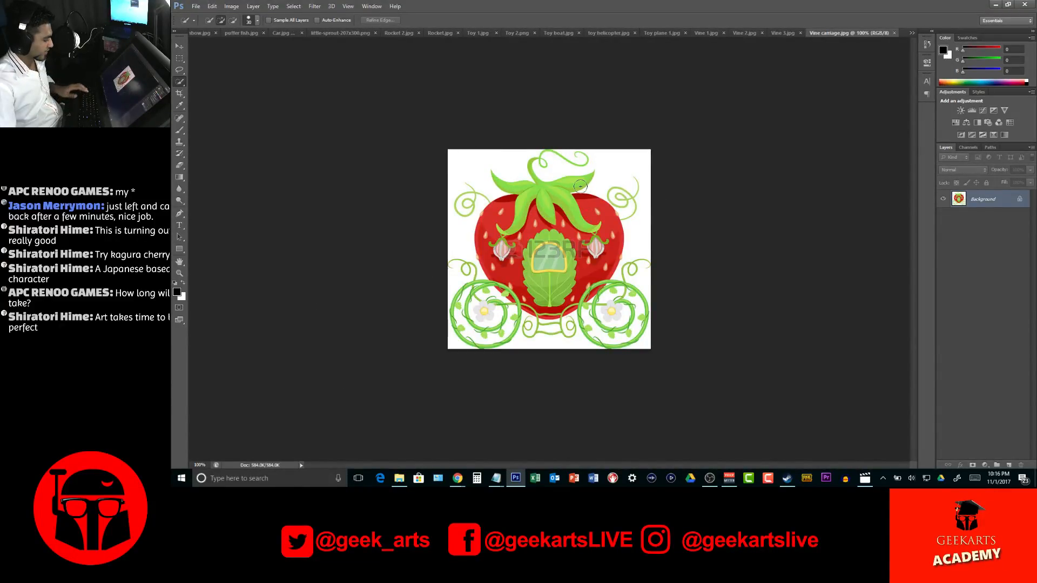
Select the strawberry carriage with the Magic Wand by picking the white background and the gaps in both wheels, and inverting the selection
right_click(183, 81)
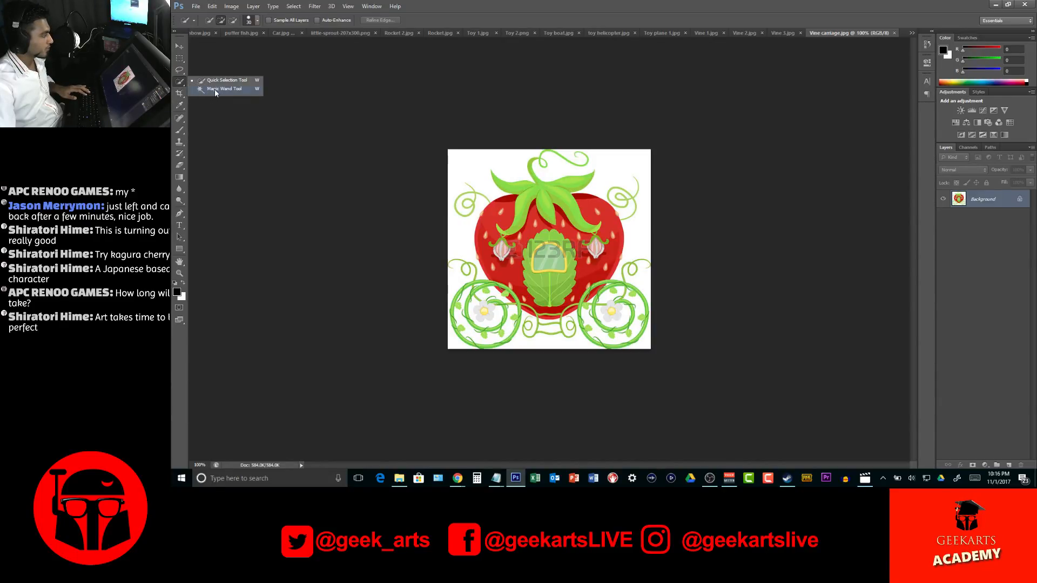
right_click(180, 82)
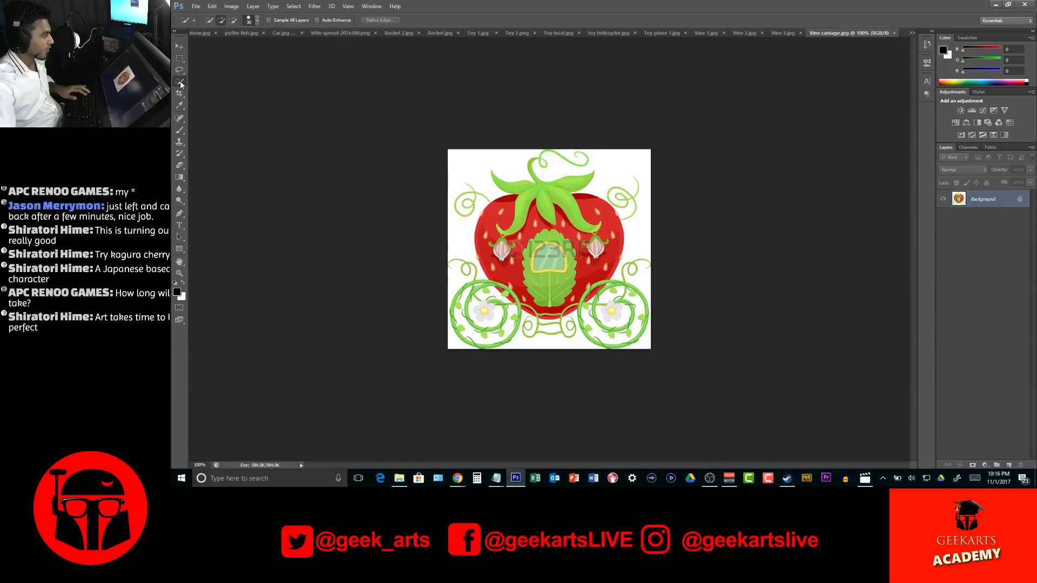
click(221, 91)
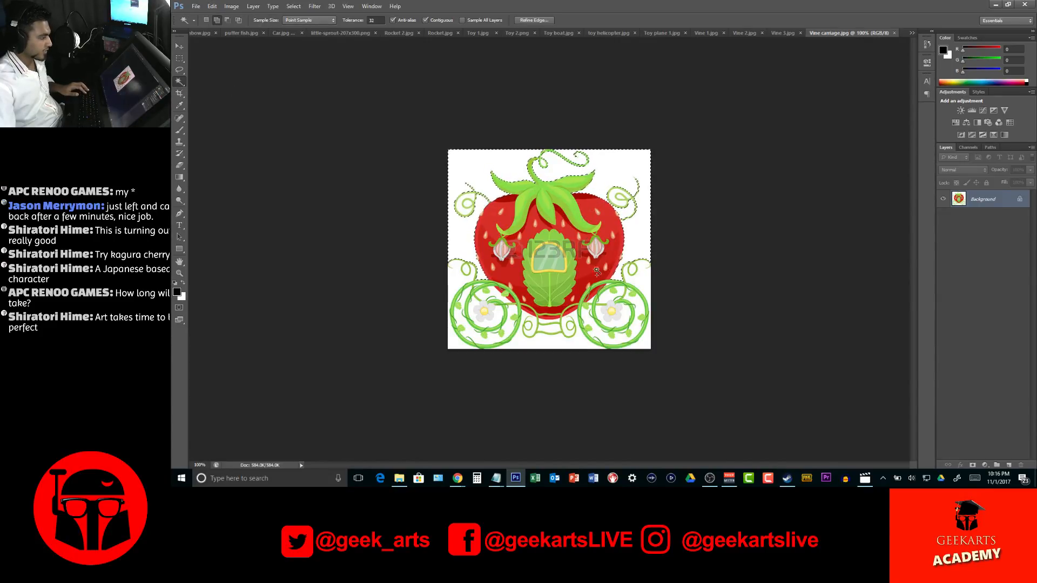
click(533, 340)
click(507, 330)
click(495, 318)
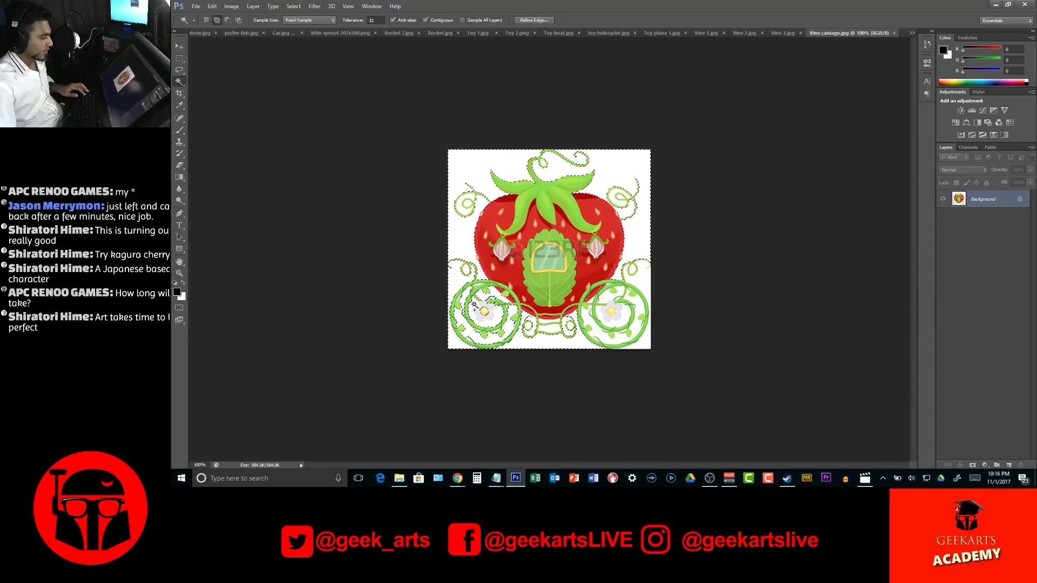
click(608, 318)
click(299, 7)
click(297, 42)
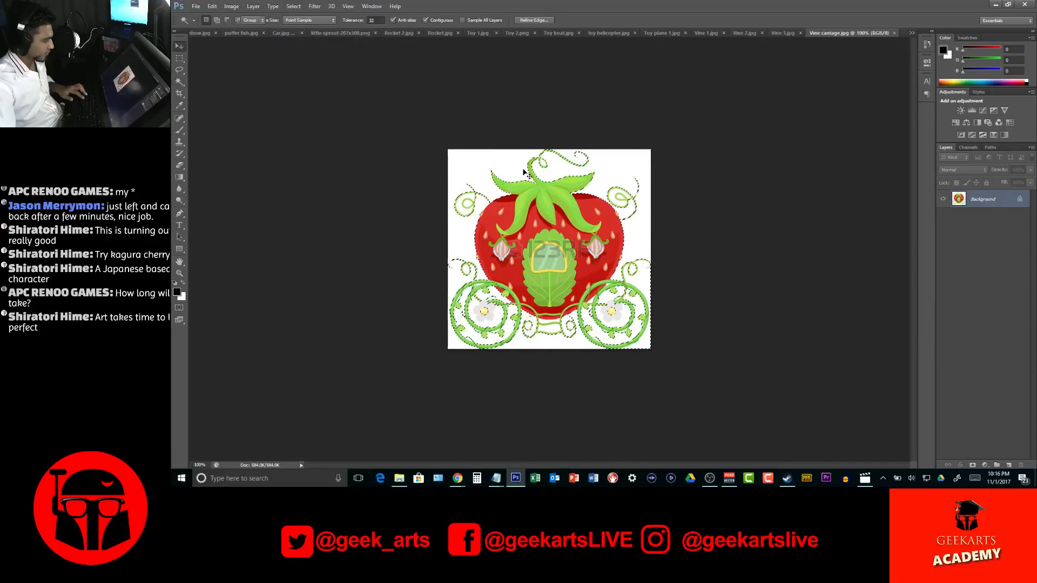
Transfer the cut-out strawberry carriage into the castle and rainbow image and place it between the pink castle and the rainbow
drag(522, 173, 204, 34)
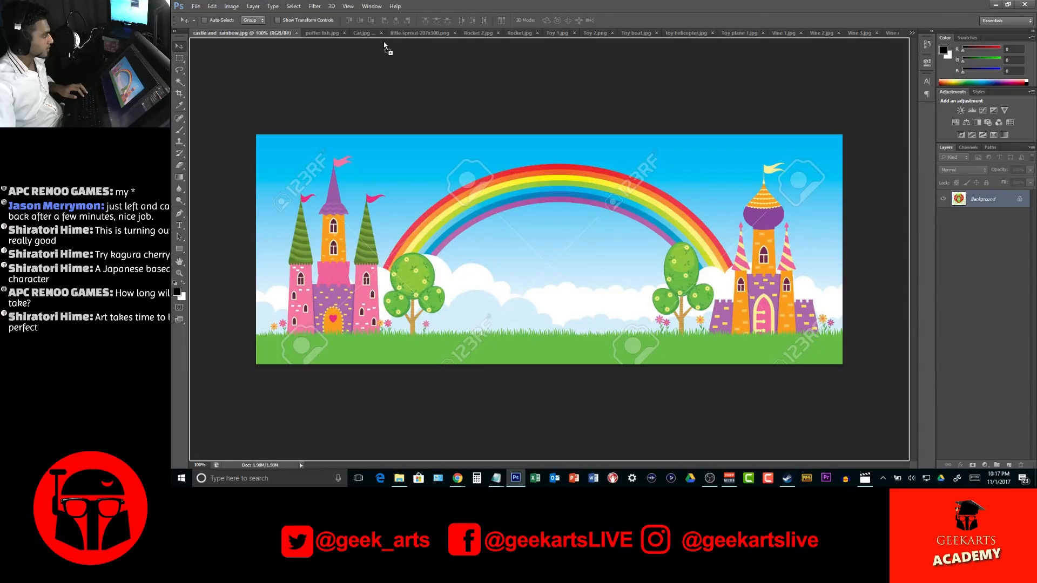
click(423, 32)
click(246, 33)
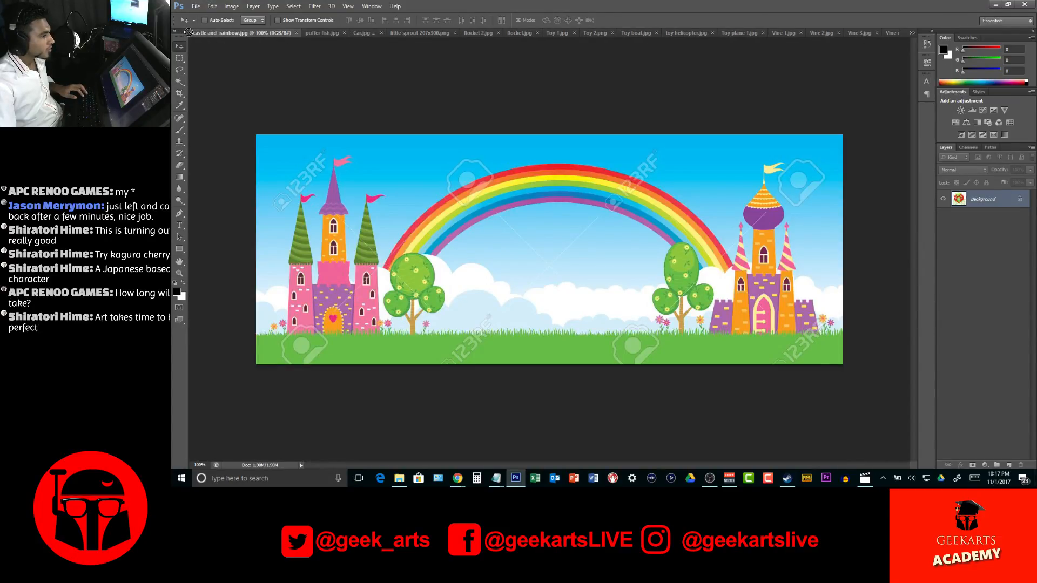
drag(192, 37, 341, 154)
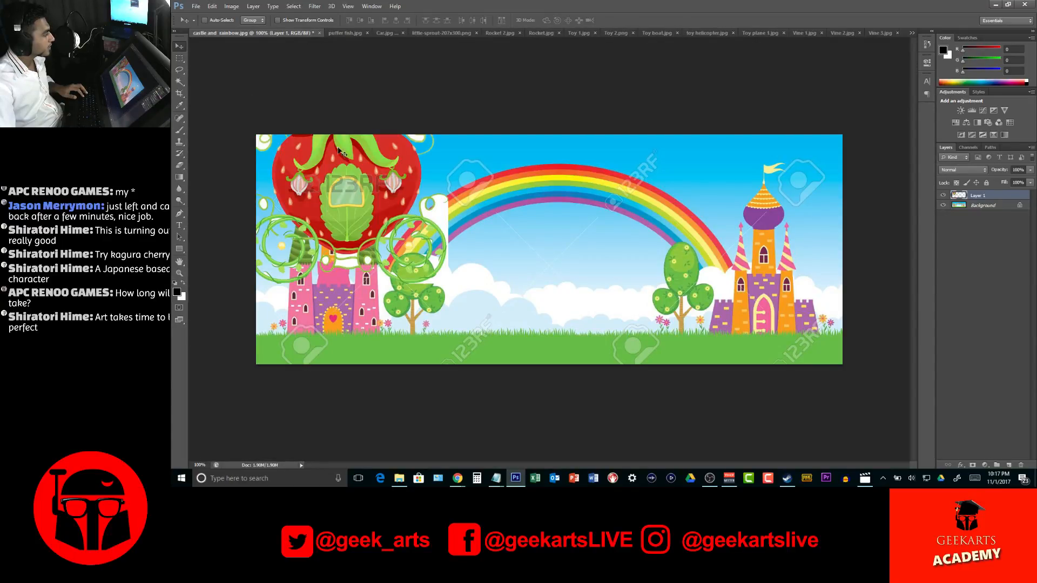
drag(398, 215, 468, 258)
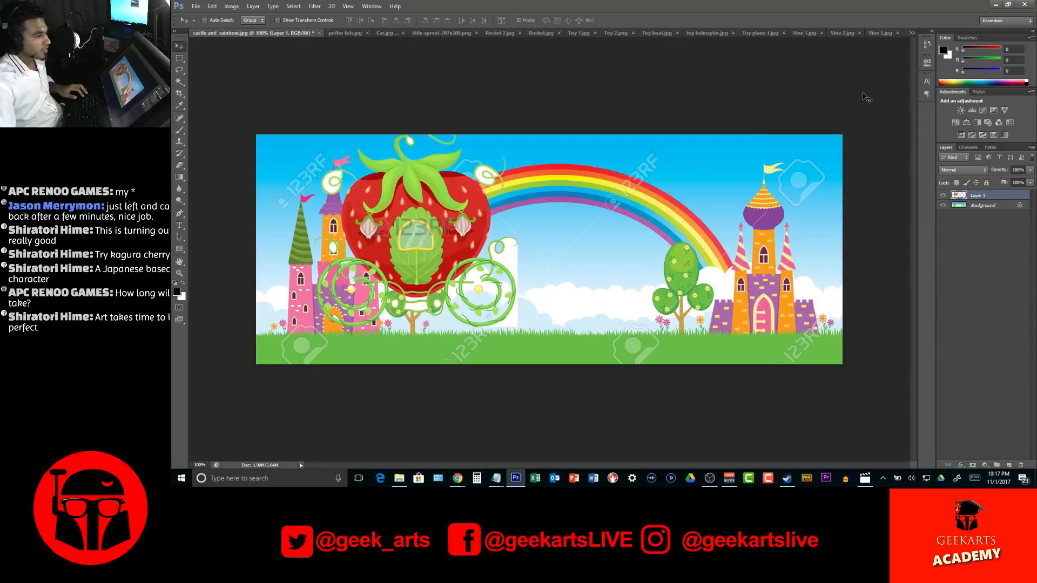
Copy the strawberry carriage from the castle and rainbow image into the Page 2 and 3 document, below the whale
click(911, 34)
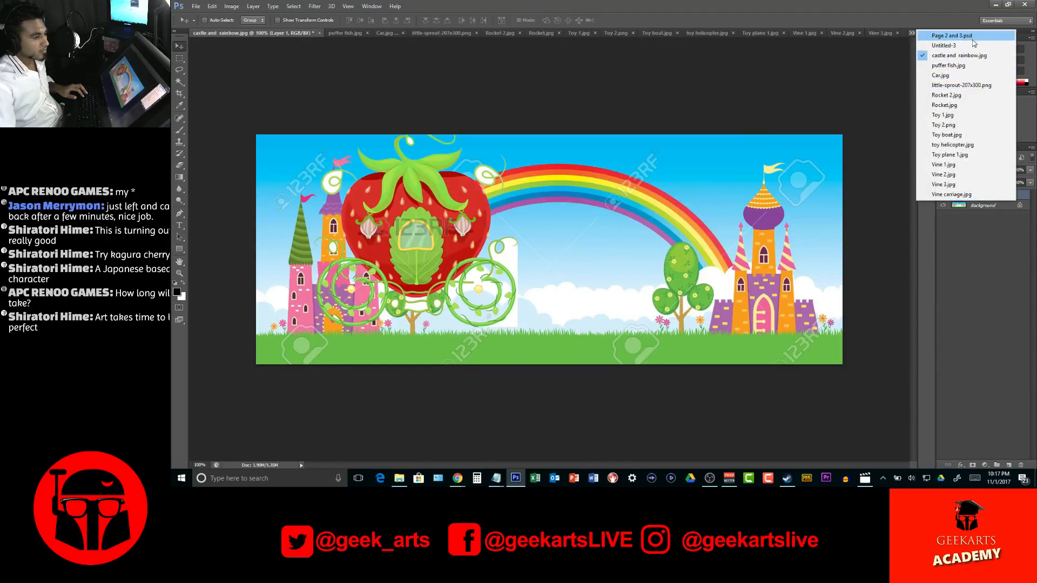
click(292, 66)
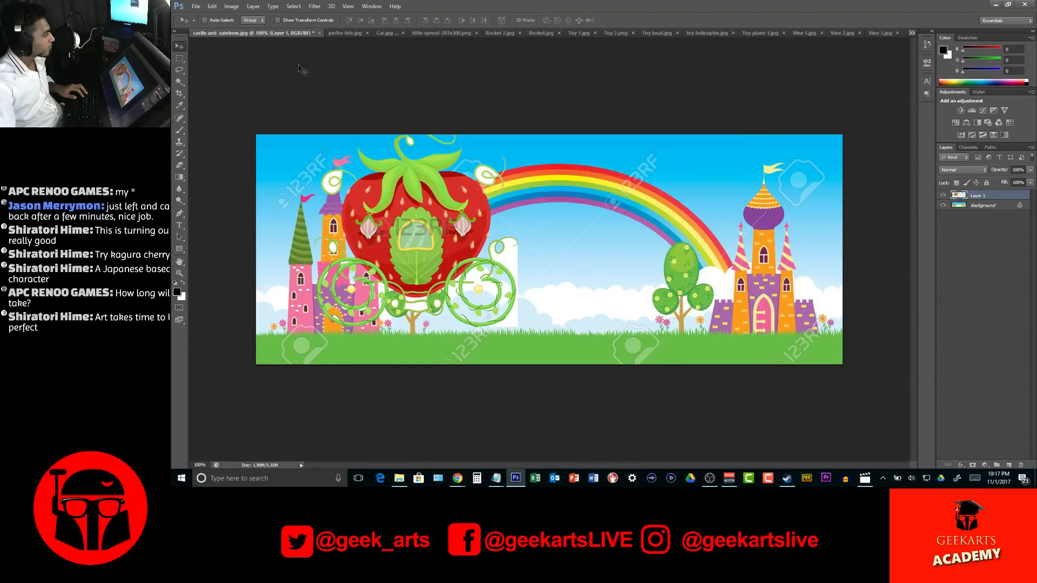
click(912, 34)
click(959, 38)
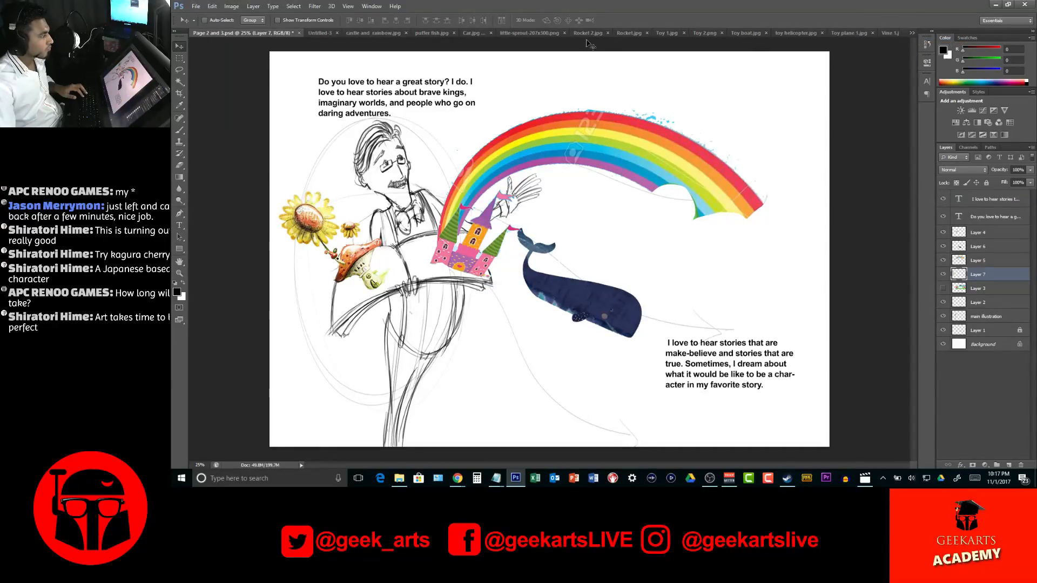
click(366, 33)
drag(239, 61, 596, 366)
Rotate the strawberry carriage 30 degrees, enlarge it to about 180%, and position it just beneath the whale
key(ctrl+t)
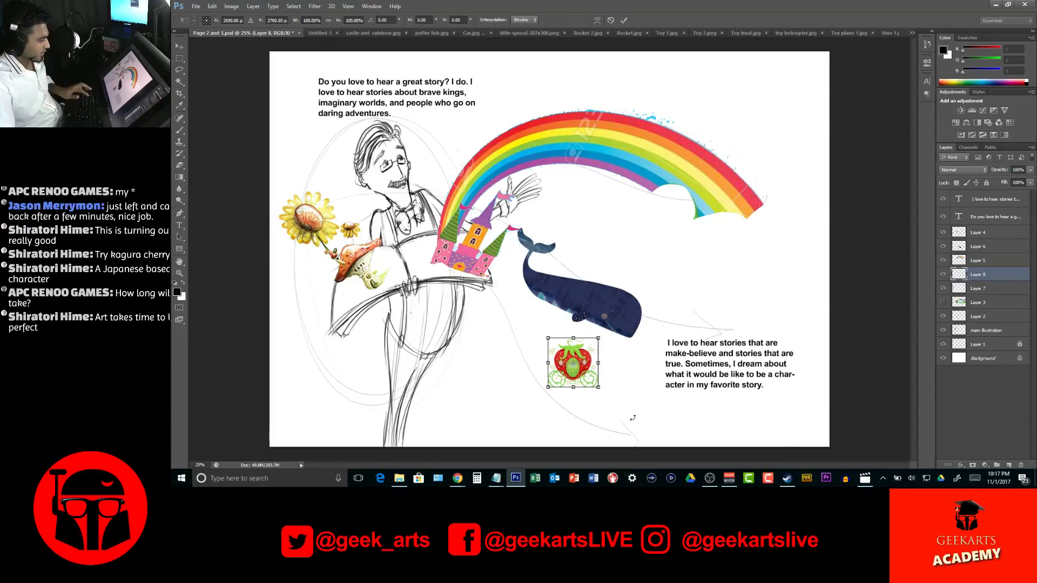
drag(632, 417, 583, 400)
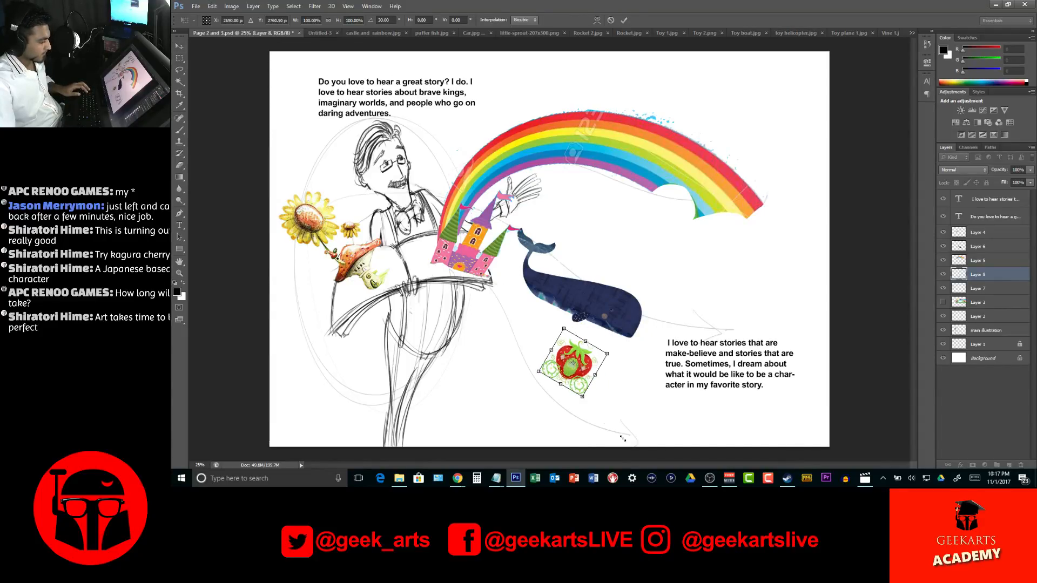
drag(621, 437, 598, 452)
drag(577, 371, 593, 373)
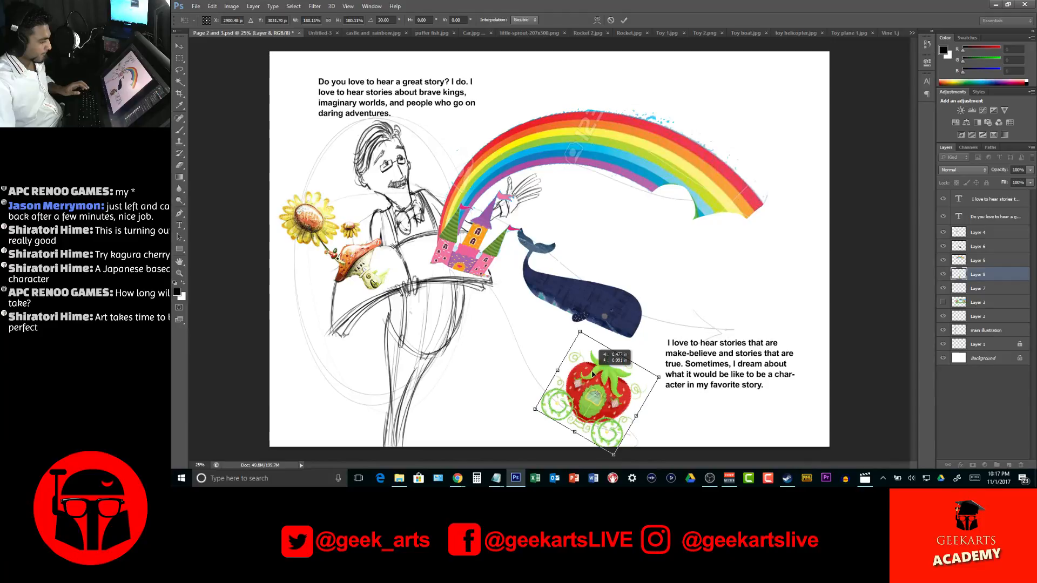
key(Return)
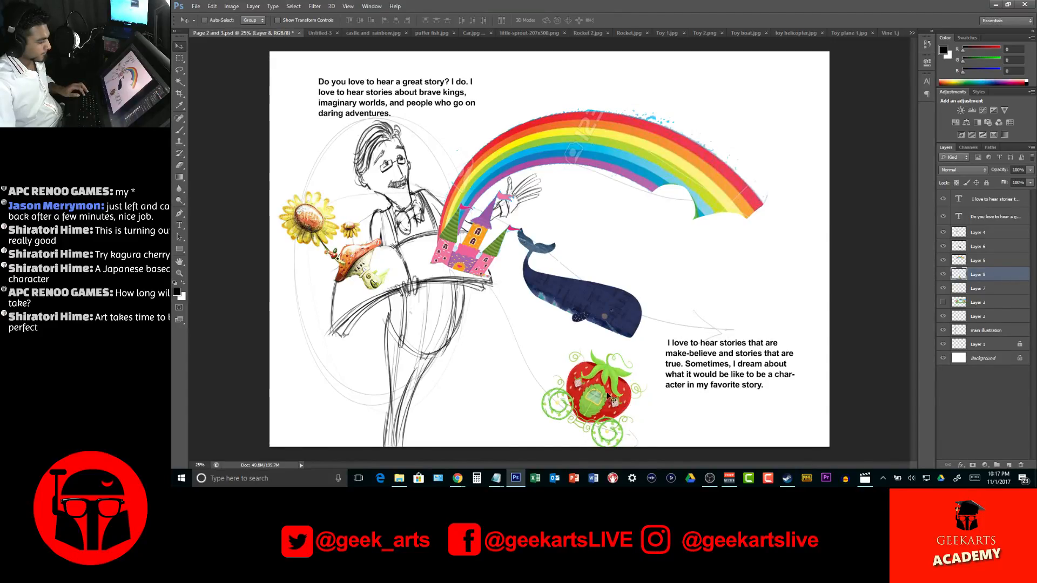
drag(604, 384, 577, 368)
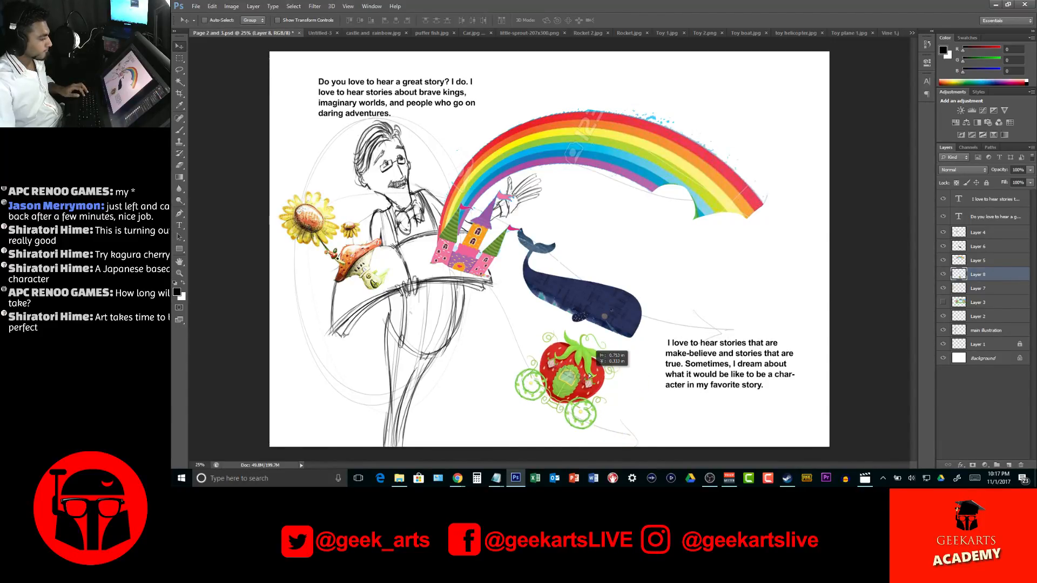
Look through the open toy, vine, little sprout, castle and puffer fish images for the next element to add
click(705, 34)
click(738, 33)
click(773, 33)
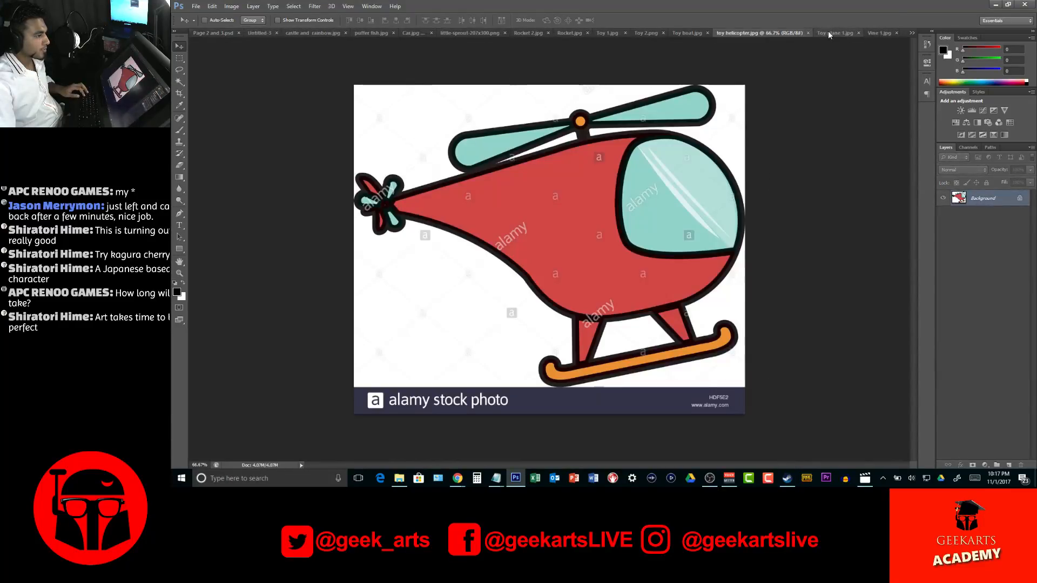
click(828, 31)
click(868, 34)
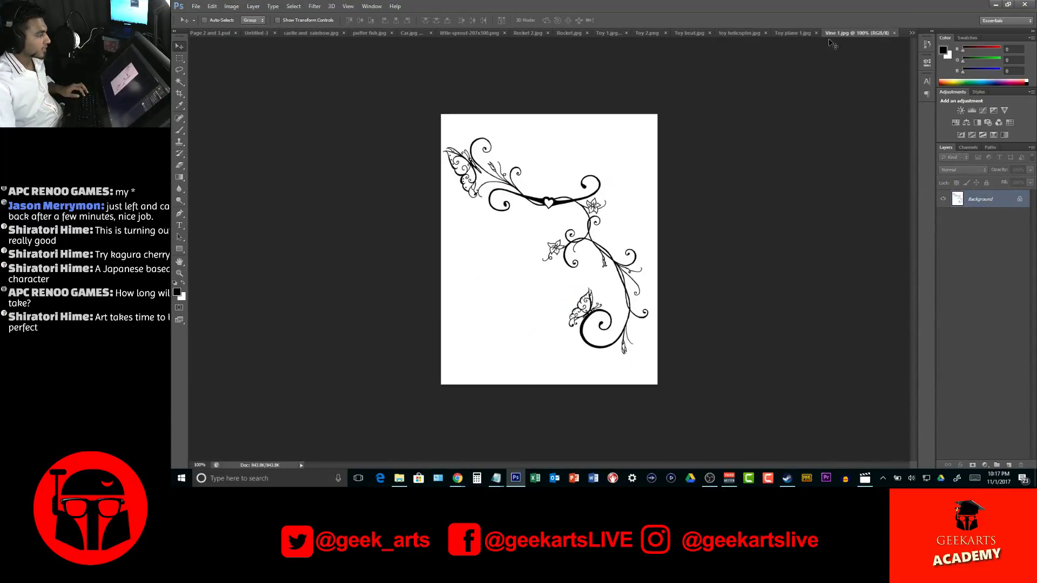
click(406, 33)
click(371, 34)
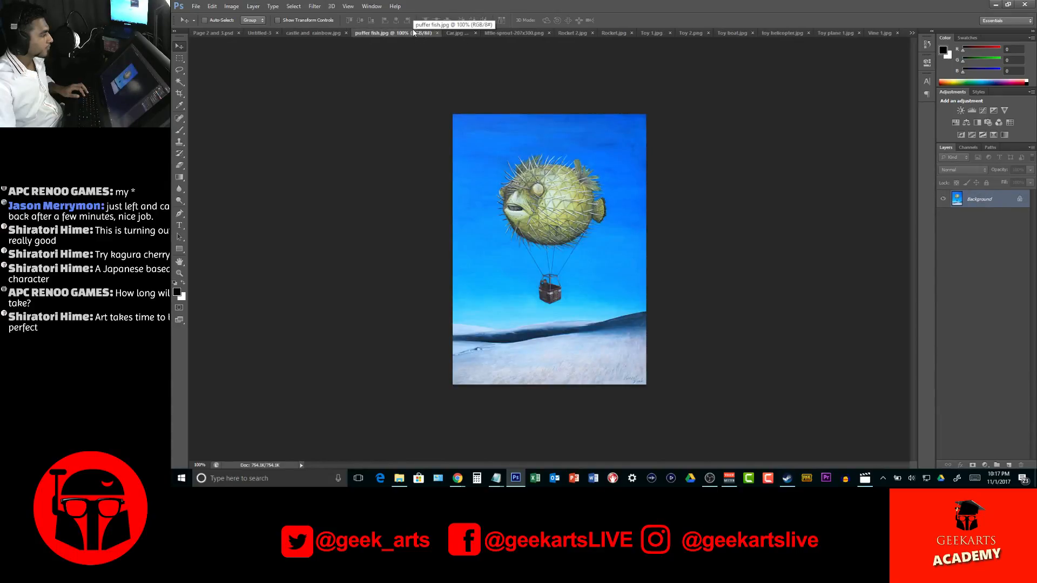
click(457, 33)
click(504, 33)
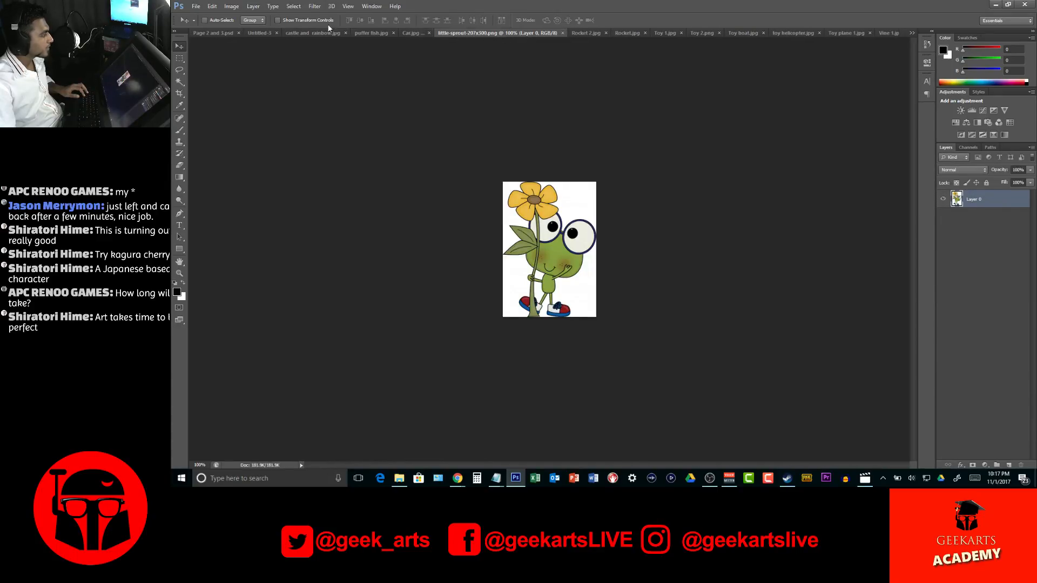
click(317, 34)
click(444, 34)
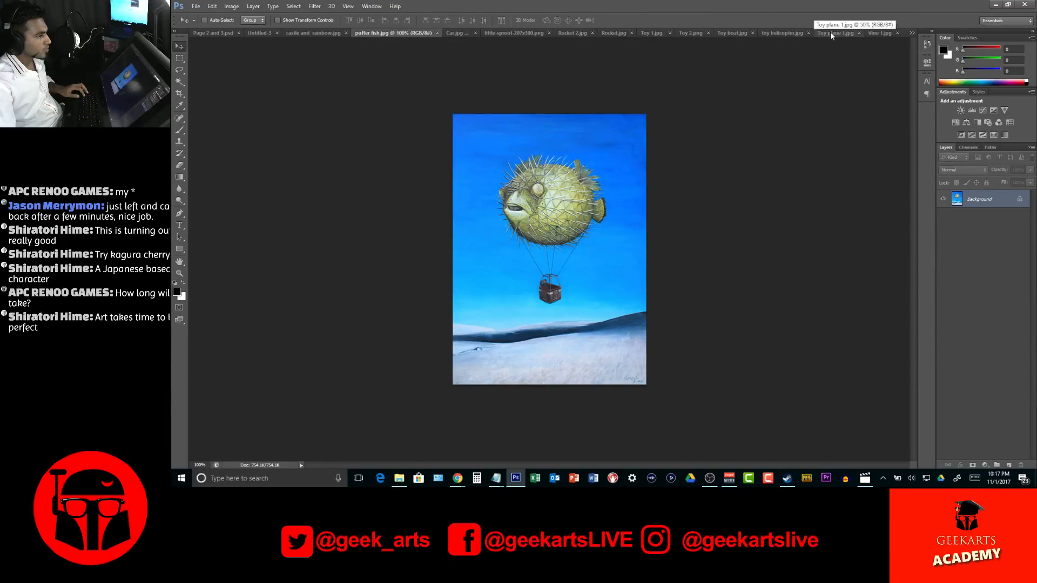
Bring up the Vine carriage image and close it
click(912, 33)
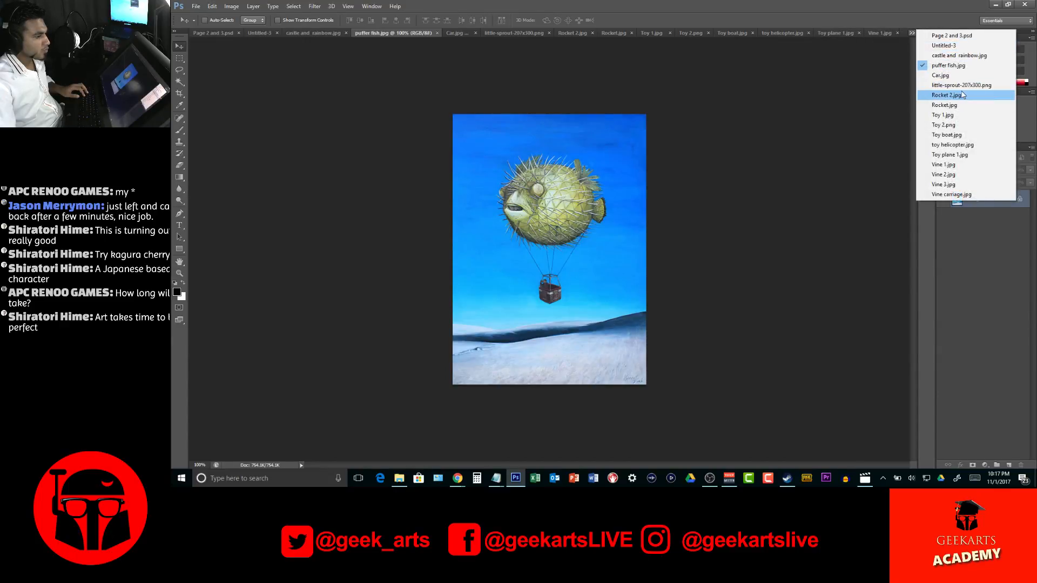
click(952, 195)
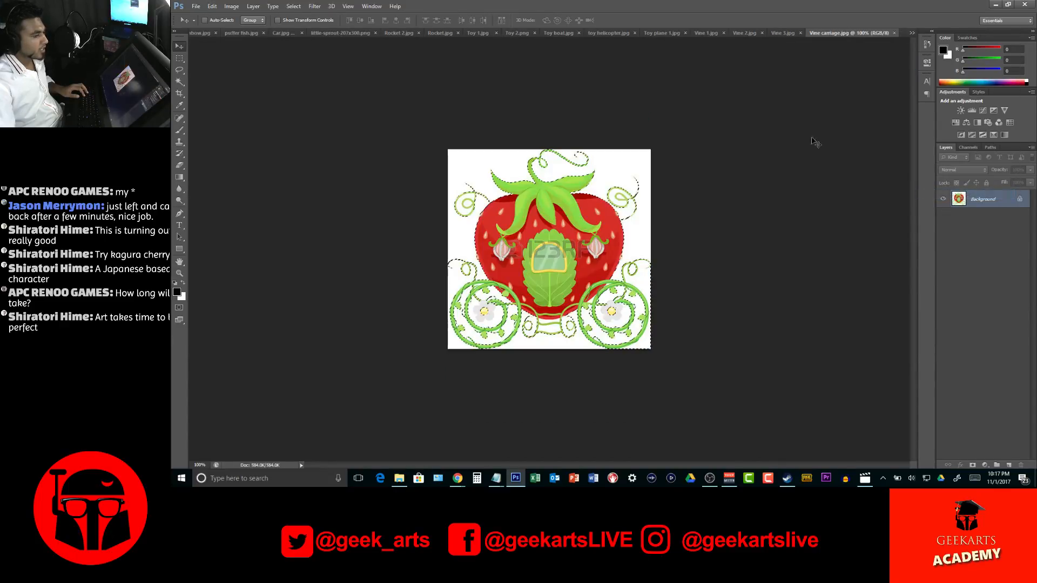
click(895, 32)
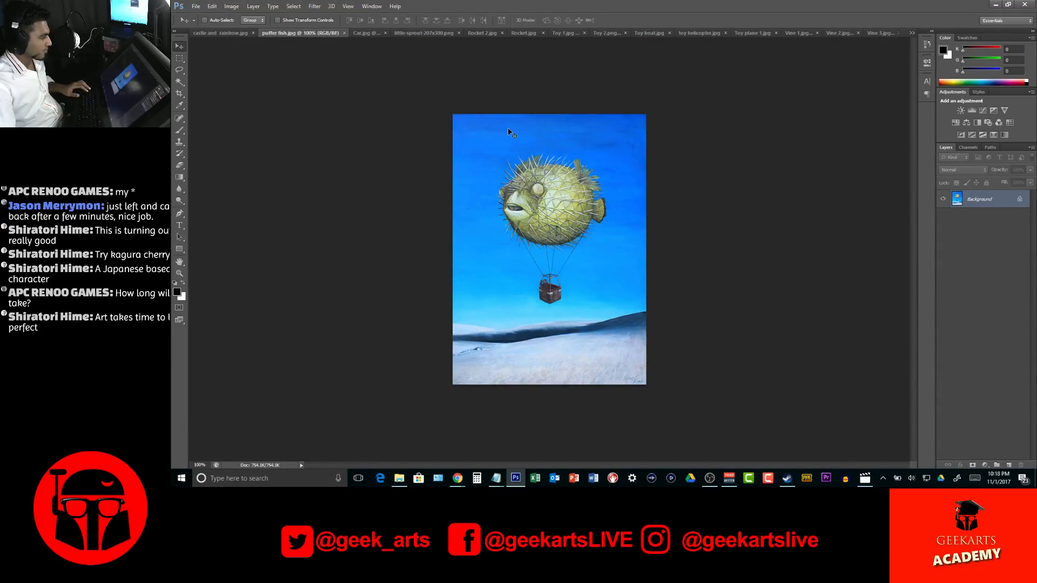
key(w)
click(485, 138)
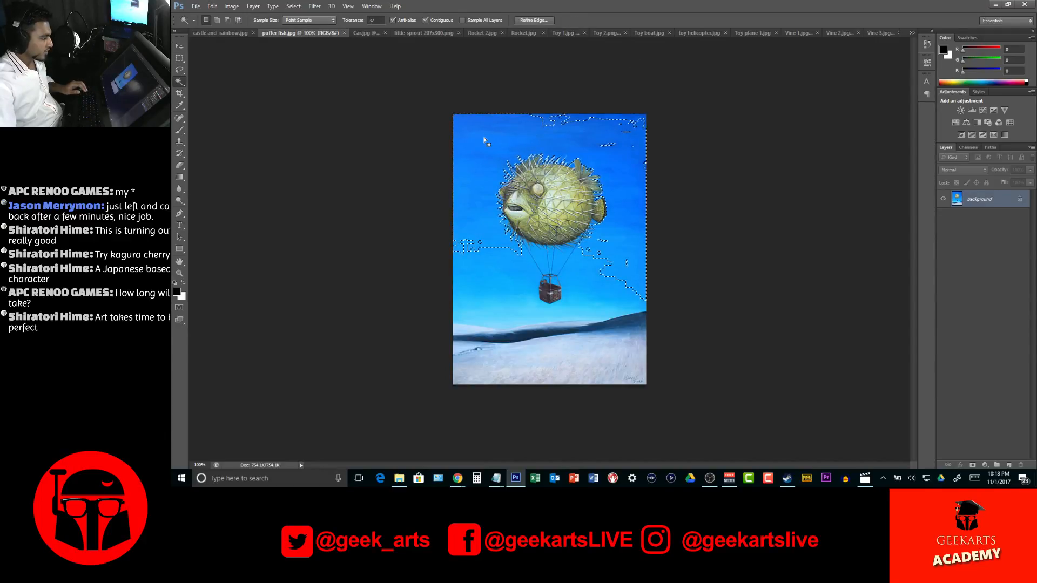
shift+click(548, 259)
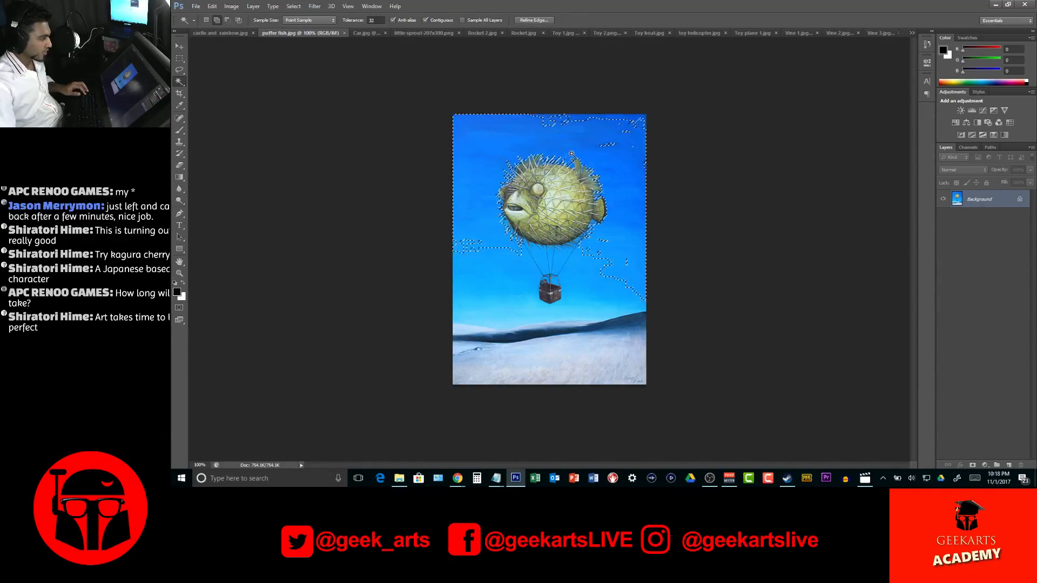
key(ctrl+d)
Lasso the puffer fish balloon with its basket and copy it into the Page 2 and 3 document, below the rainbow's far end
key(l)
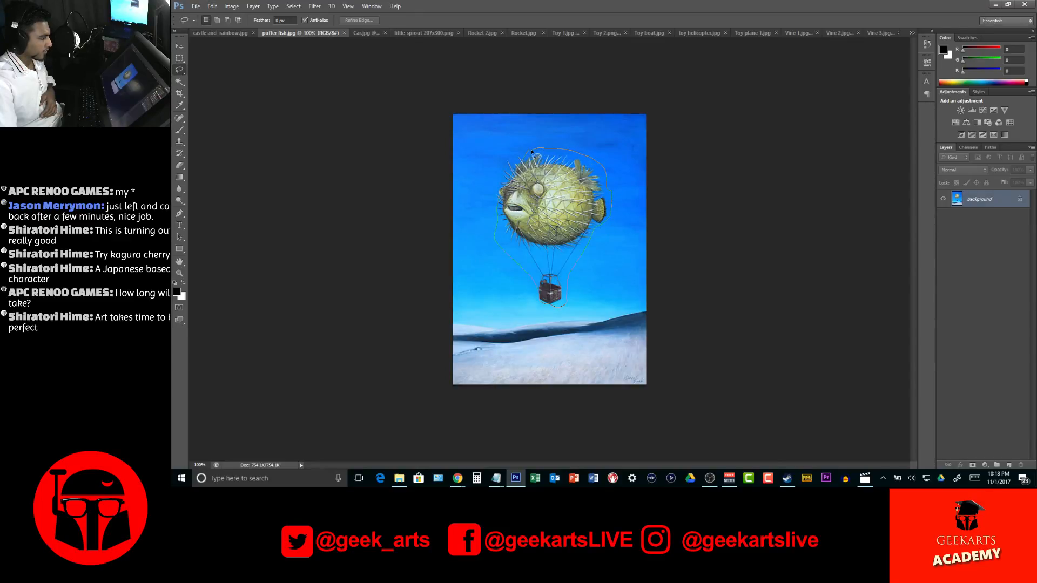
drag(529, 152, 532, 155)
key(shift)
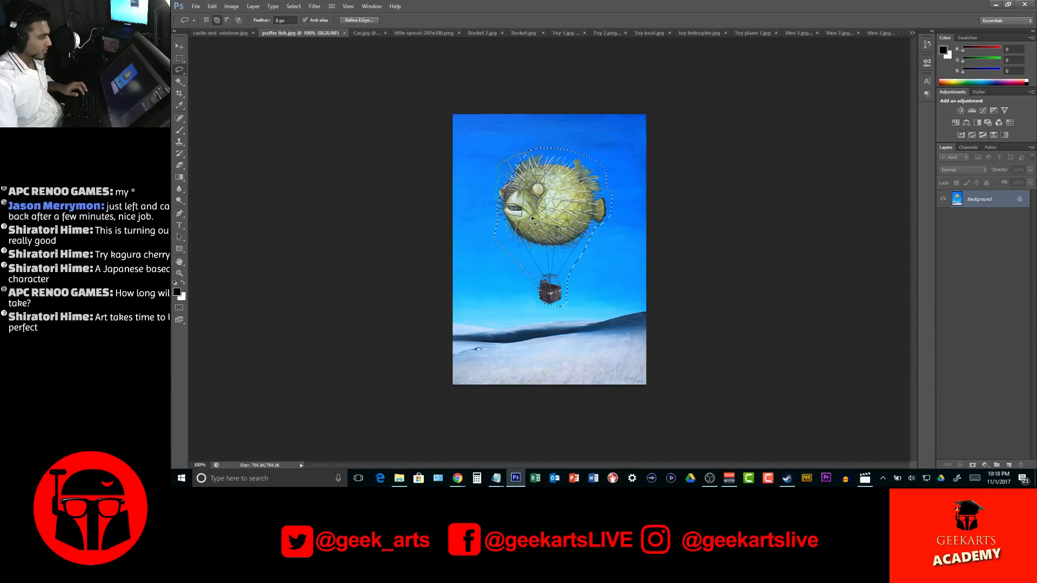
key(v)
drag(519, 157, 278, 132)
click(918, 34)
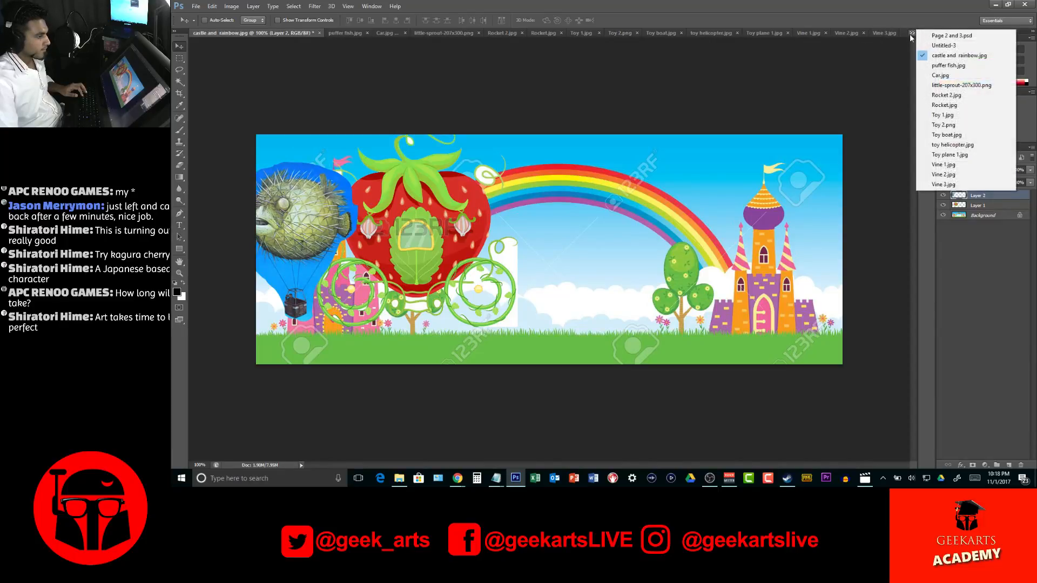
click(952, 37)
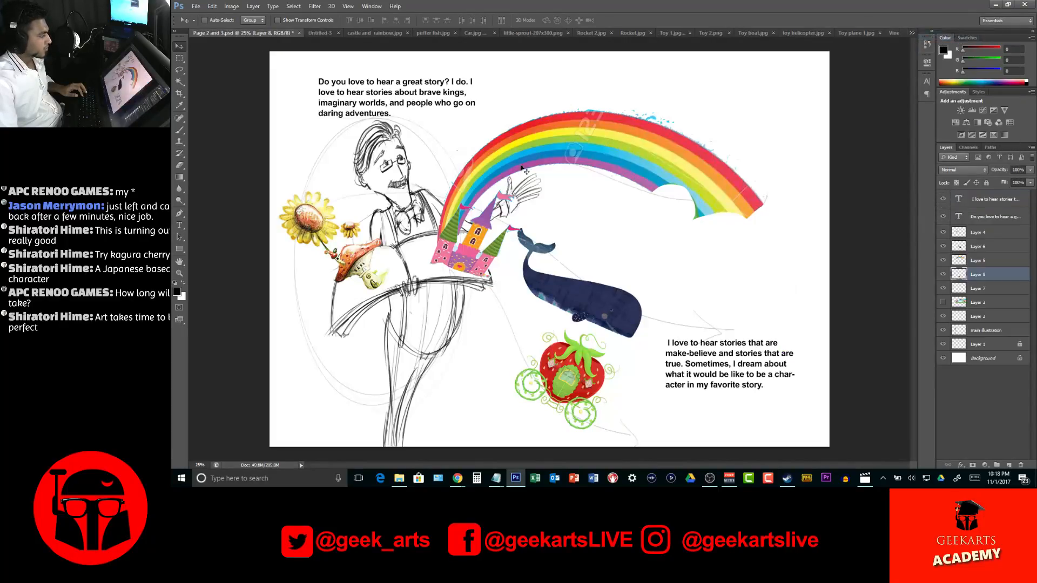
click(362, 32)
drag(362, 132, 701, 238)
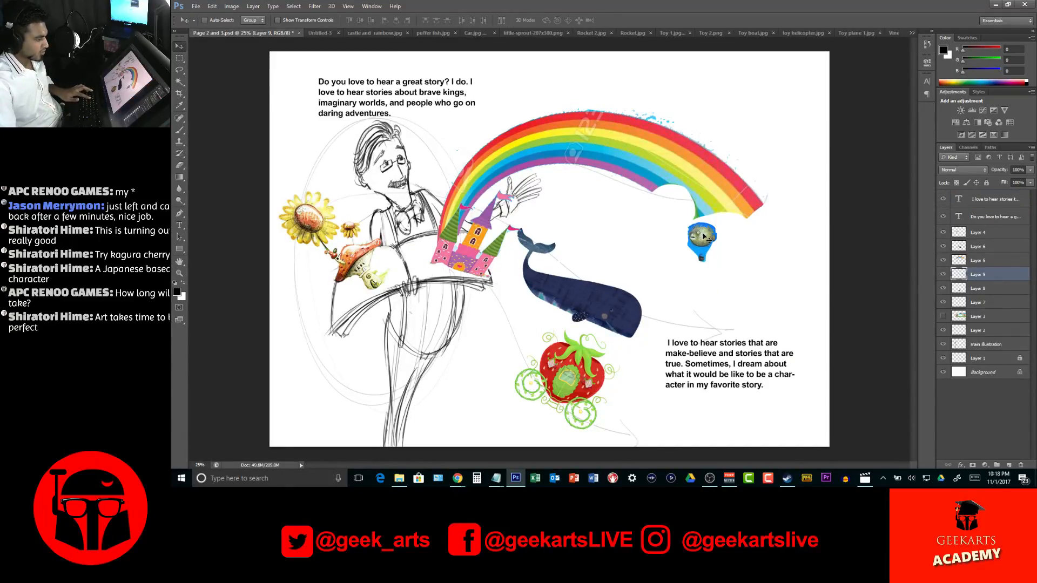
Flip the puffer fish balloon horizontally, enlarge it to about 253%, and tilt it about 30 degrees clockwise above the rainbow's far end
key(ctrl+t)
right_click(704, 236)
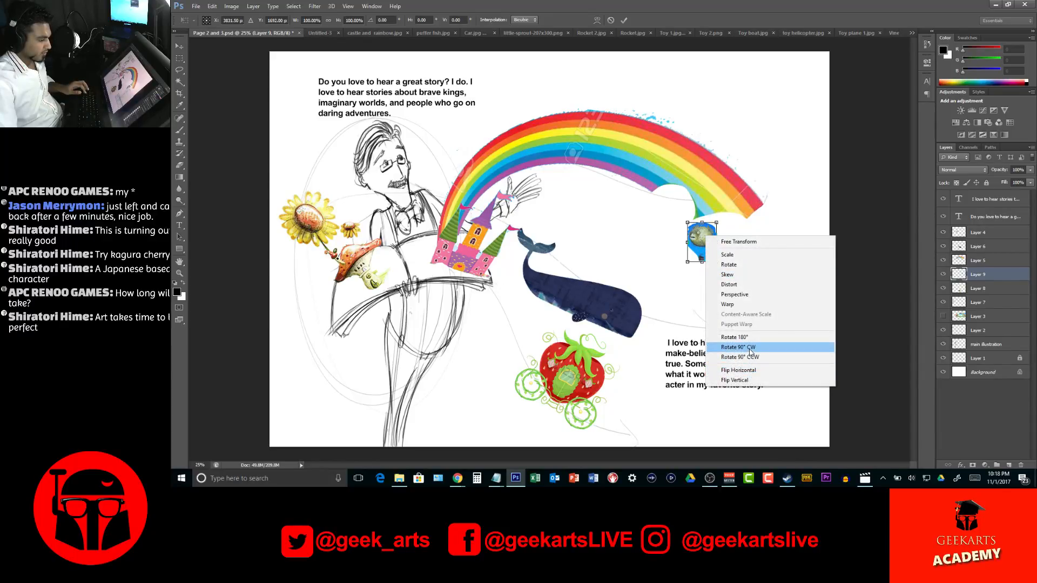
click(748, 370)
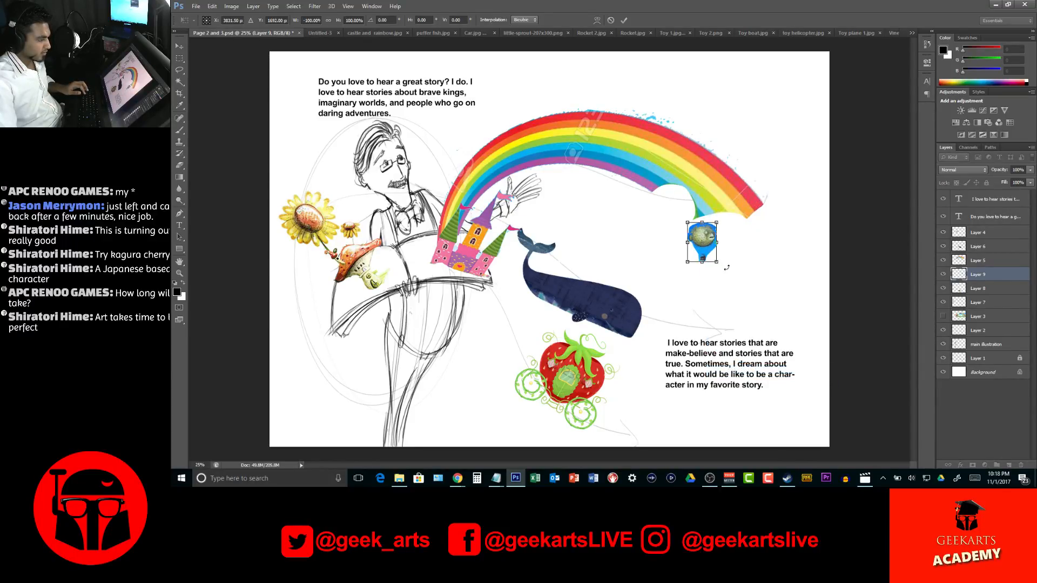
drag(713, 232, 702, 111)
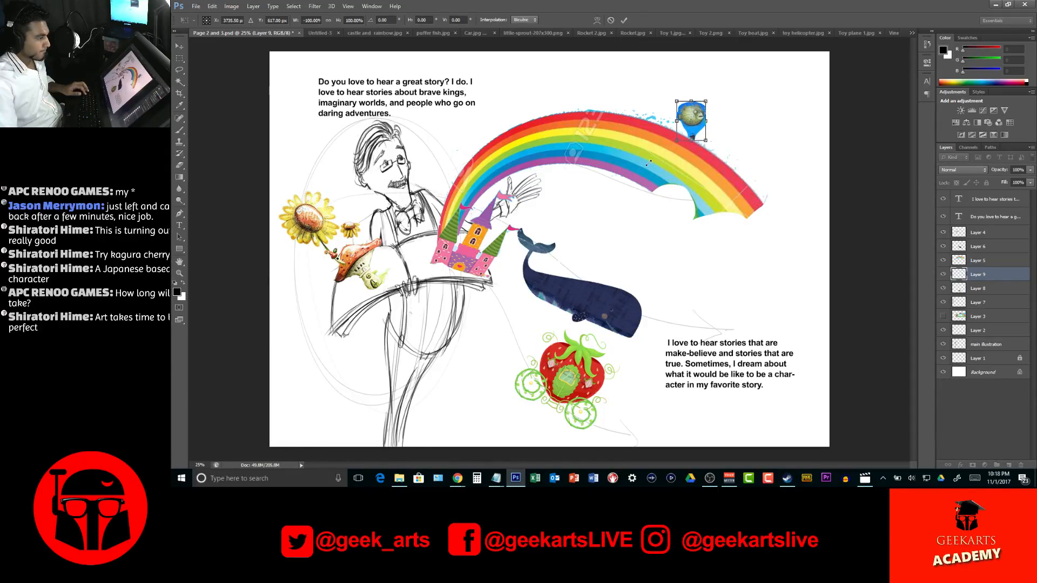
drag(648, 162, 605, 222)
drag(668, 151, 755, 116)
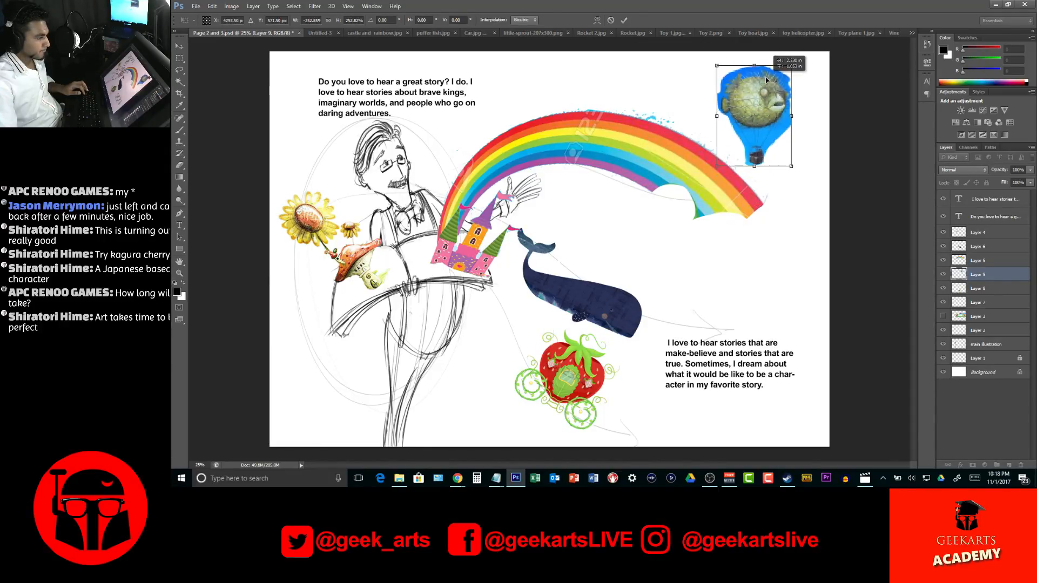
drag(823, 92, 846, 86)
mouse_move(749, 104)
mouse_down()
mouse_move(505, 94)
mouse_move(567, 81)
mouse_move(764, 89)
mouse_move(751, 91)
mouse_up()
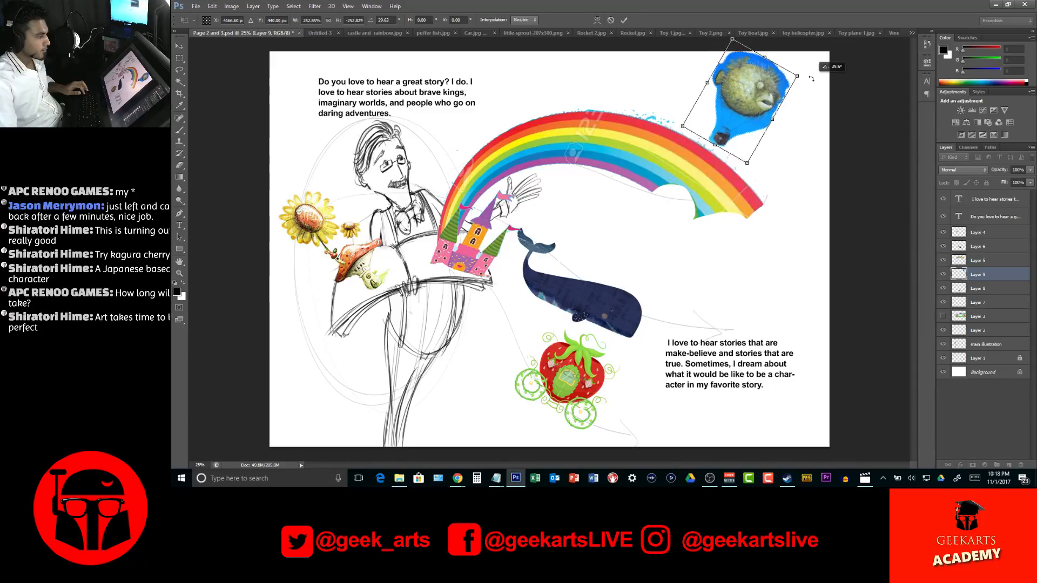
key(Return)
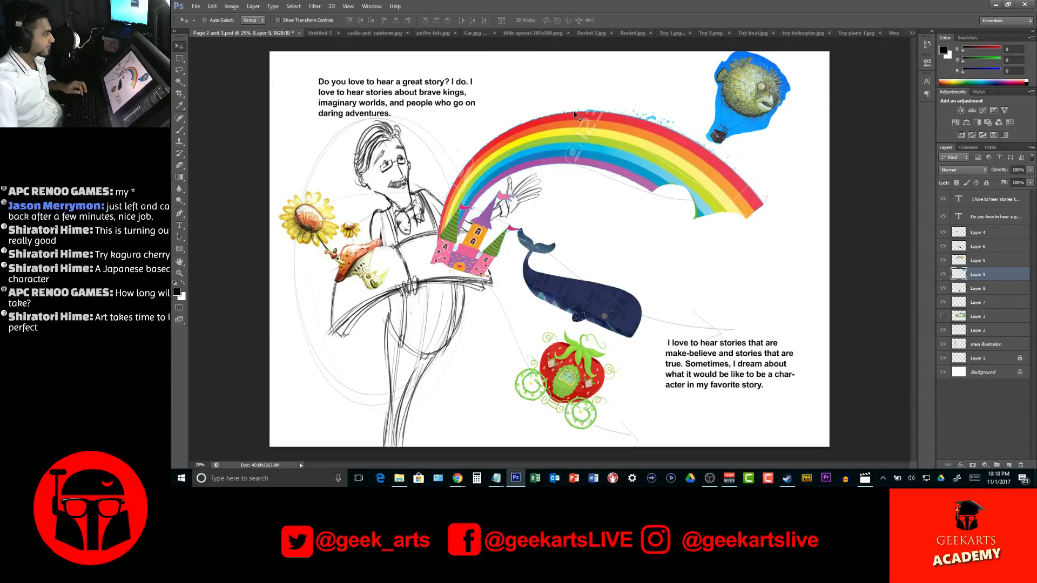
Save the untitled narrator sketch as a Photoshop file named Quick narrator design in the references folder, with maximum compatibility
click(318, 33)
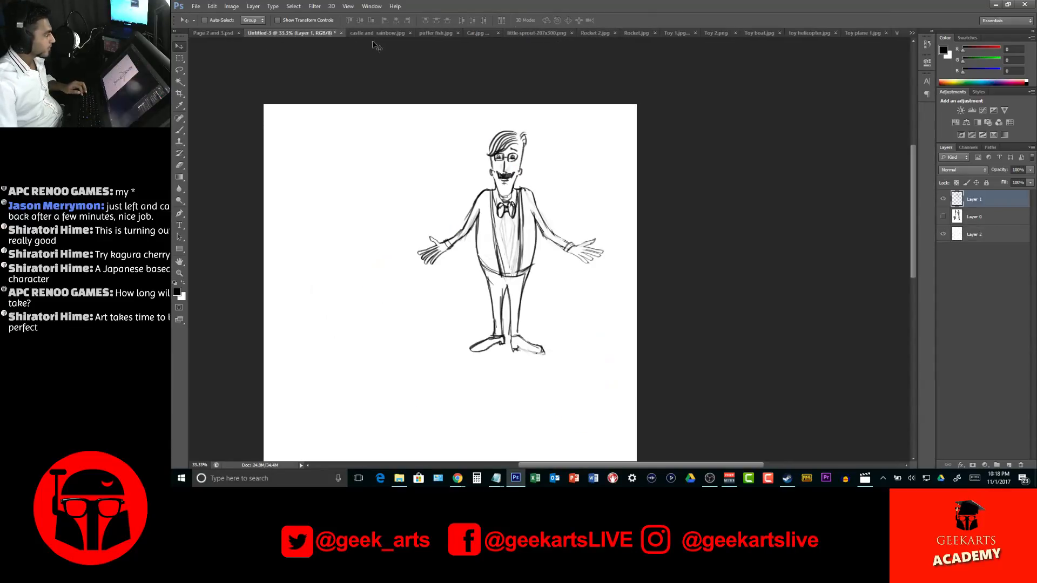
click(341, 33)
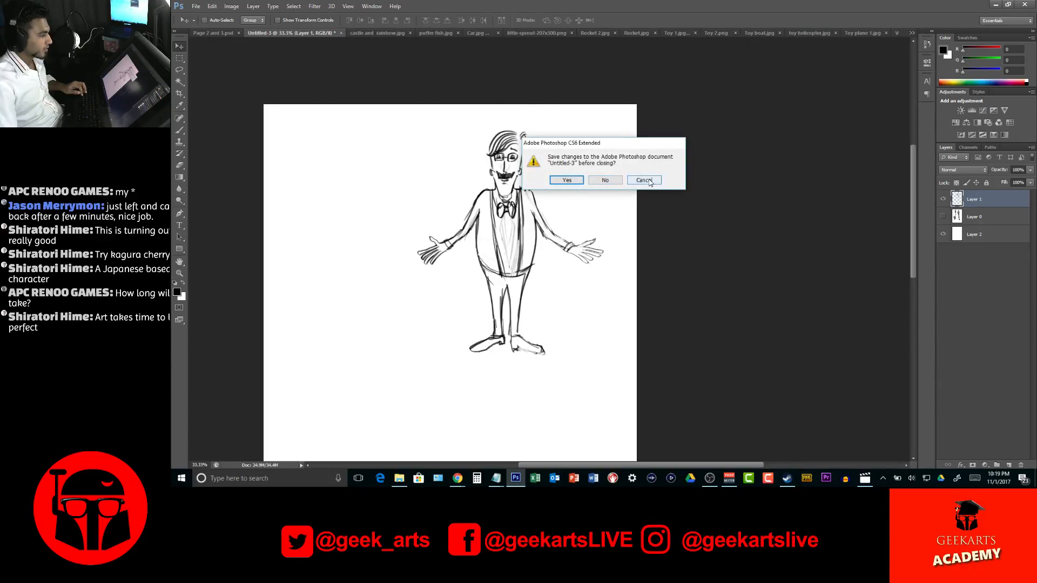
click(651, 182)
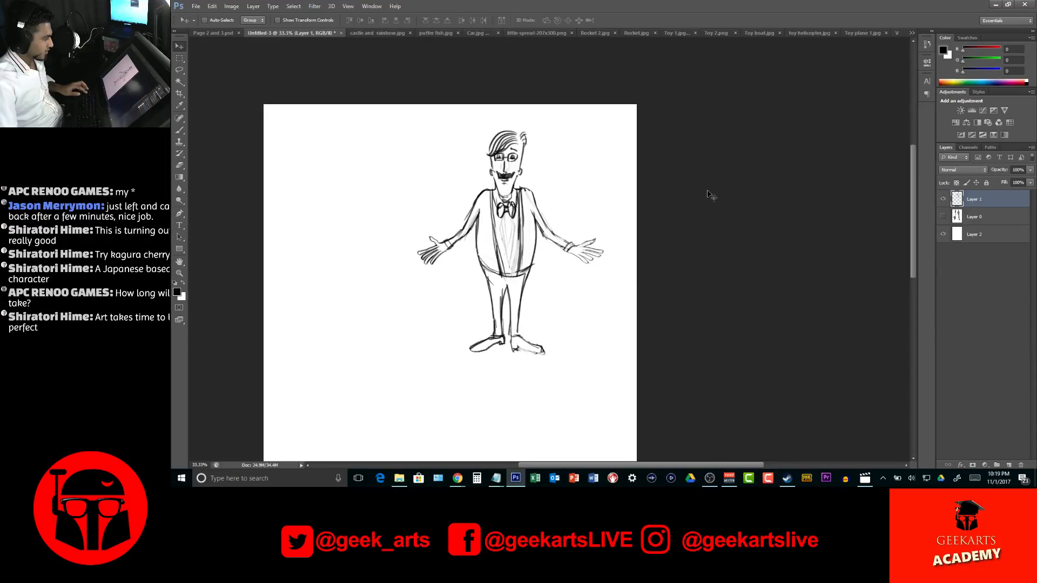
text(Hand)
key(BackSpace)
key(BackSpace)
key(BackSpace)
key(BackSpace)
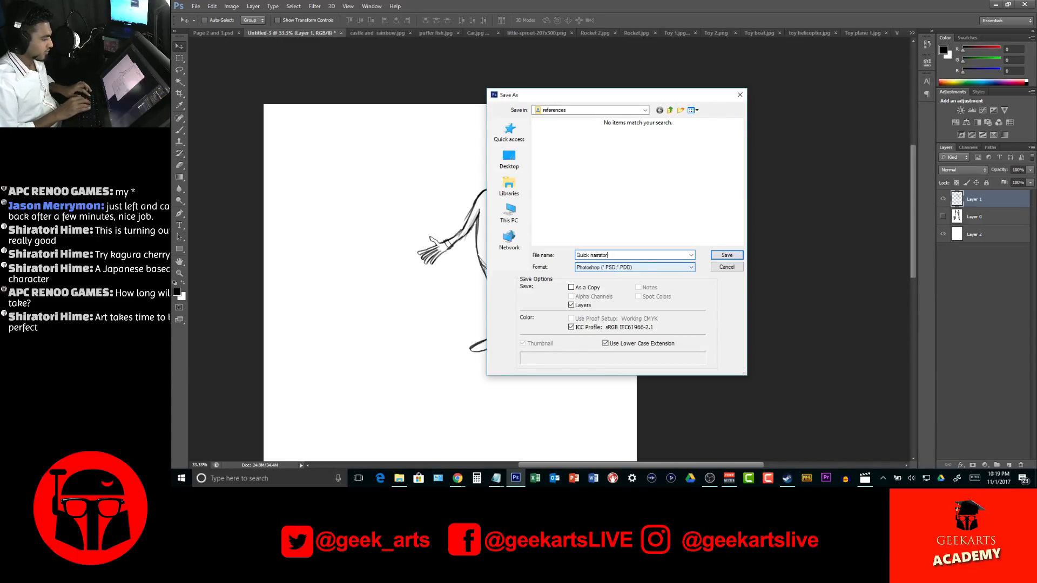
key(Return)
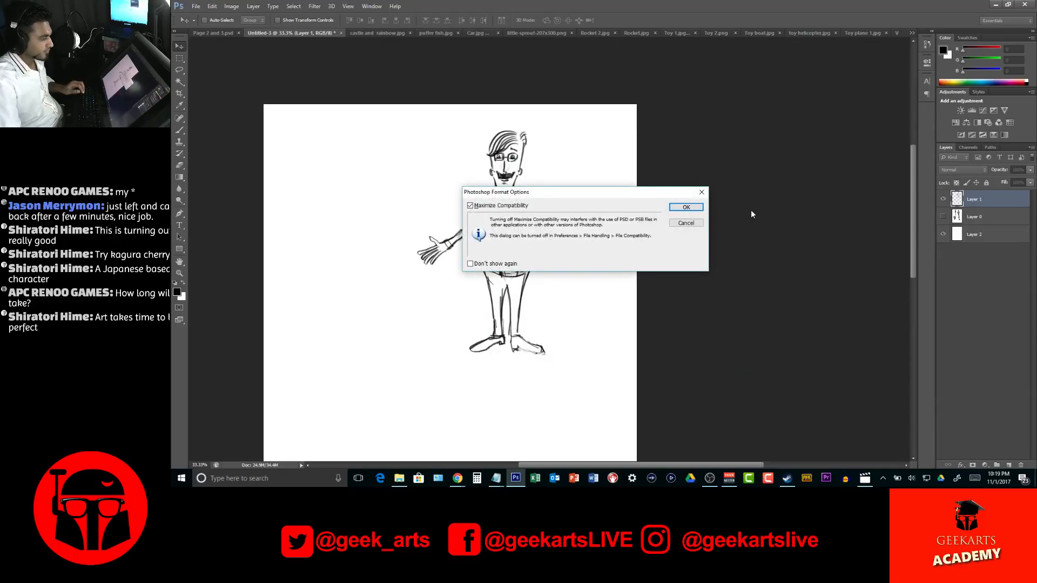
key(Return)
Close the castle and rainbow image without saving, along with the Quick narrator design and puffer fish images
click(404, 33)
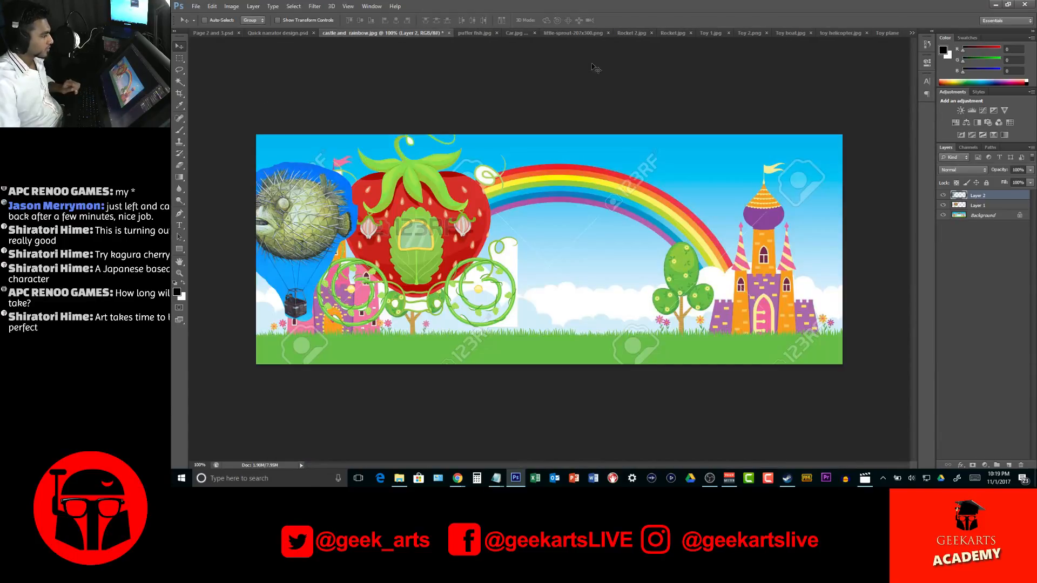
click(448, 34)
click(603, 181)
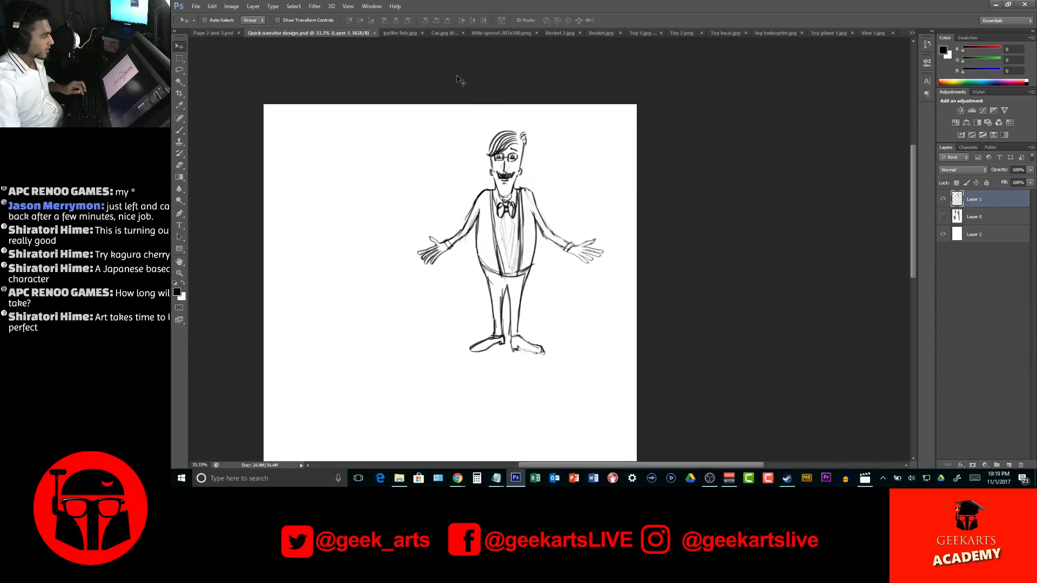
click(373, 33)
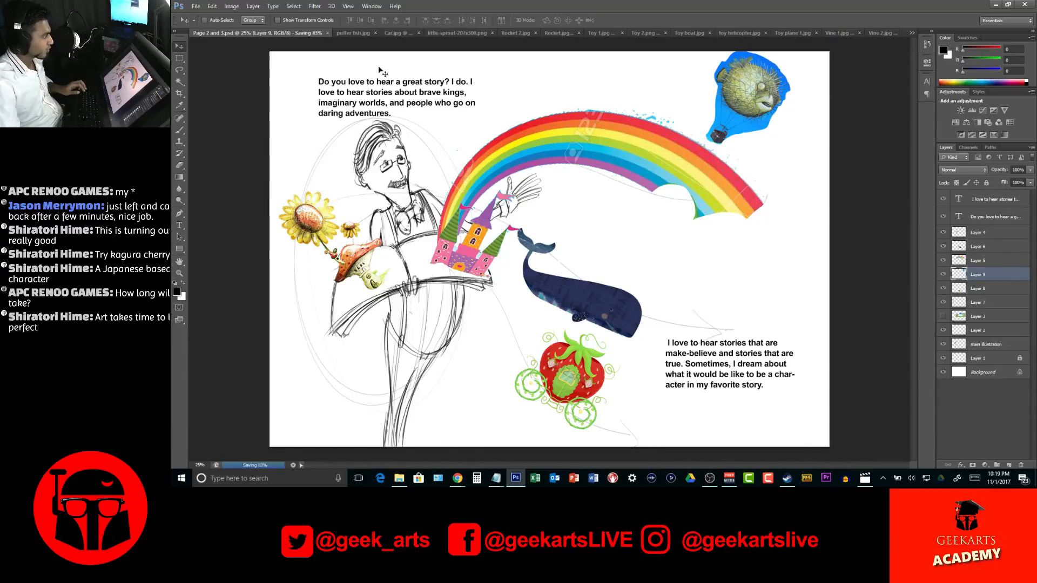
click(323, 33)
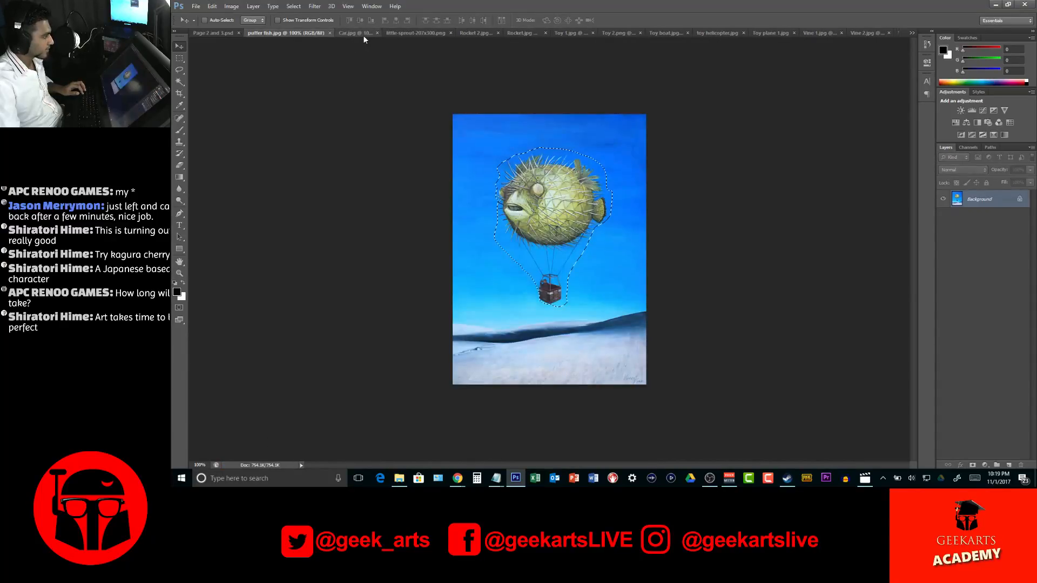
key(ctrl+w)
Isolate the toy car by inverting a Magic Wand selection of its white background, and copy it into the Page 2 and 3 document
click(321, 34)
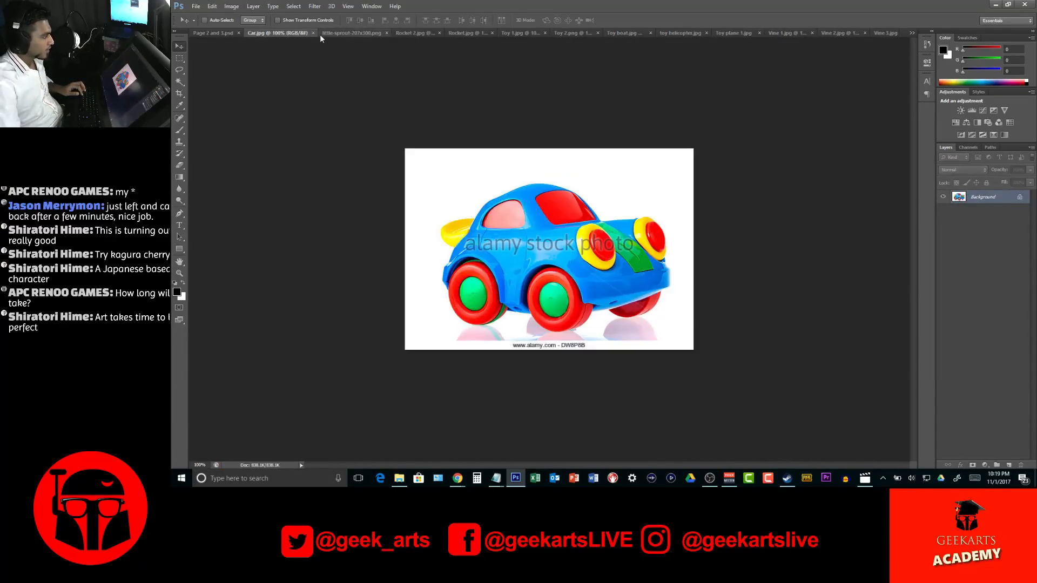
key(w)
click(608, 216)
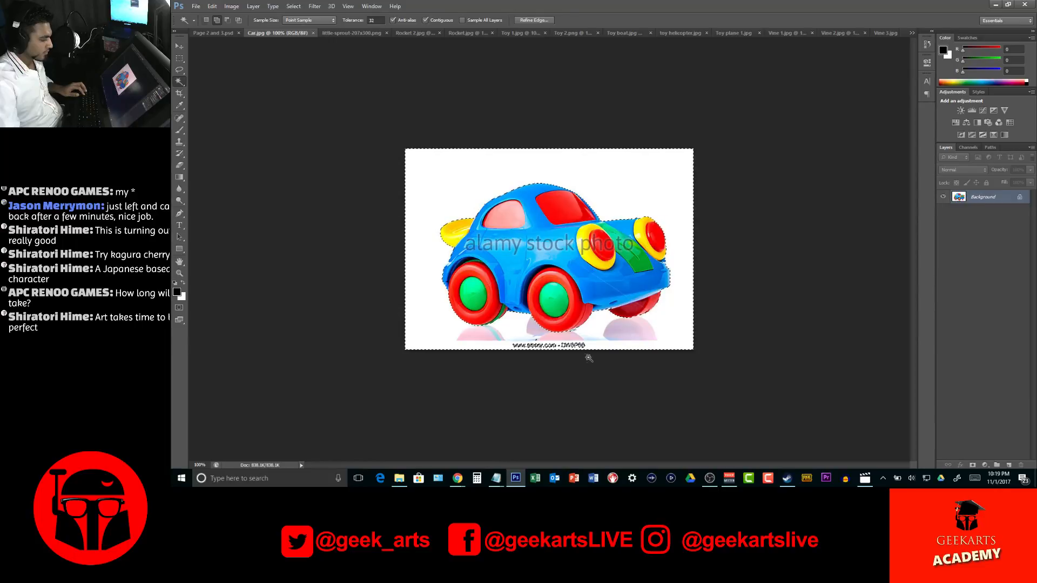
key(m)
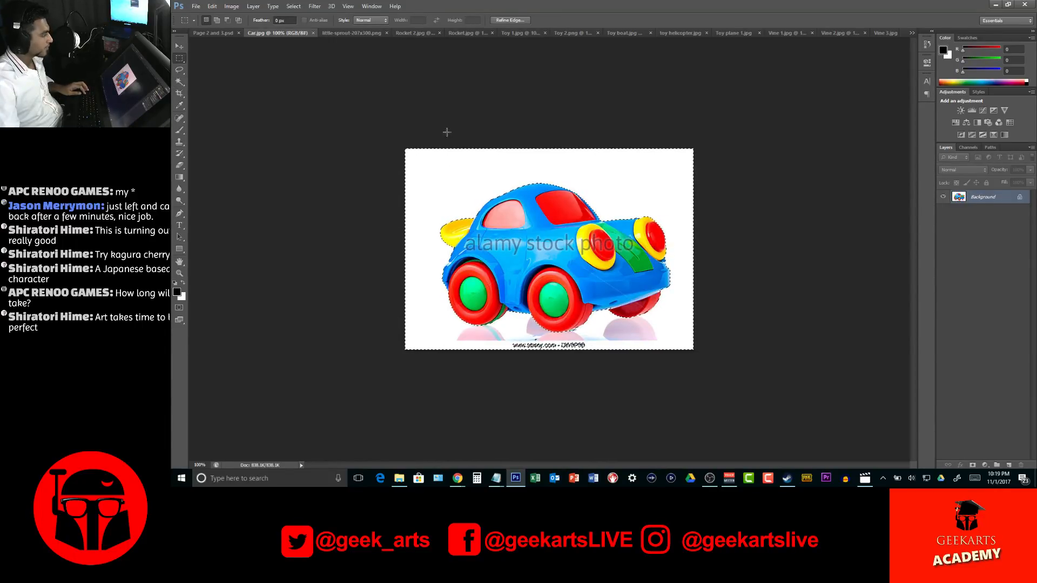
click(293, 7)
click(301, 41)
key(v)
drag(534, 186, 783, 312)
Enlarge the toy car to about 199%, tilt it about 15 degrees counterclockwise between the whale and the lower text, and close the Car image
key(ctrl+t)
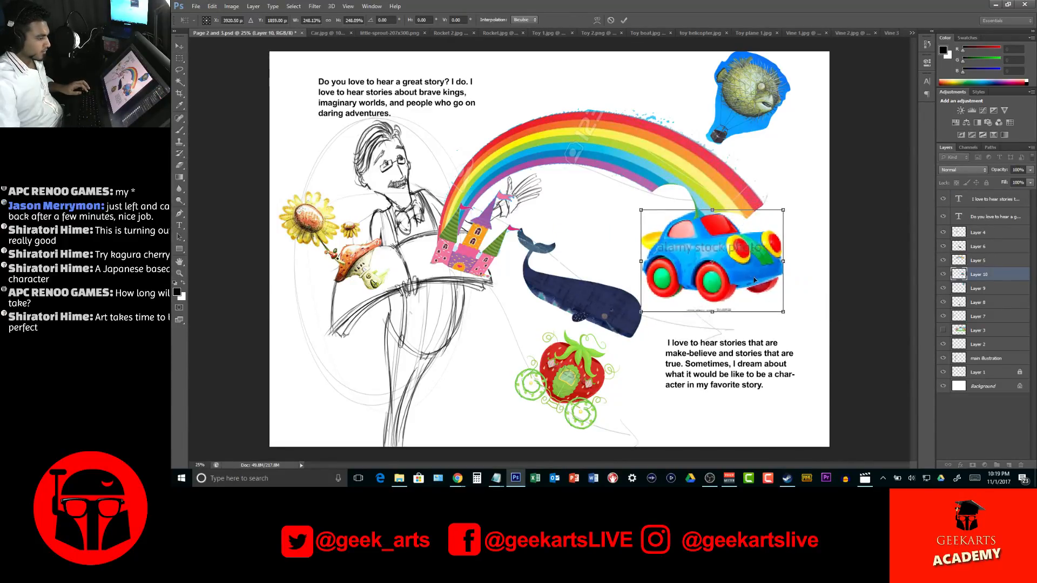
drag(755, 279, 756, 309)
drag(798, 227, 729, 254)
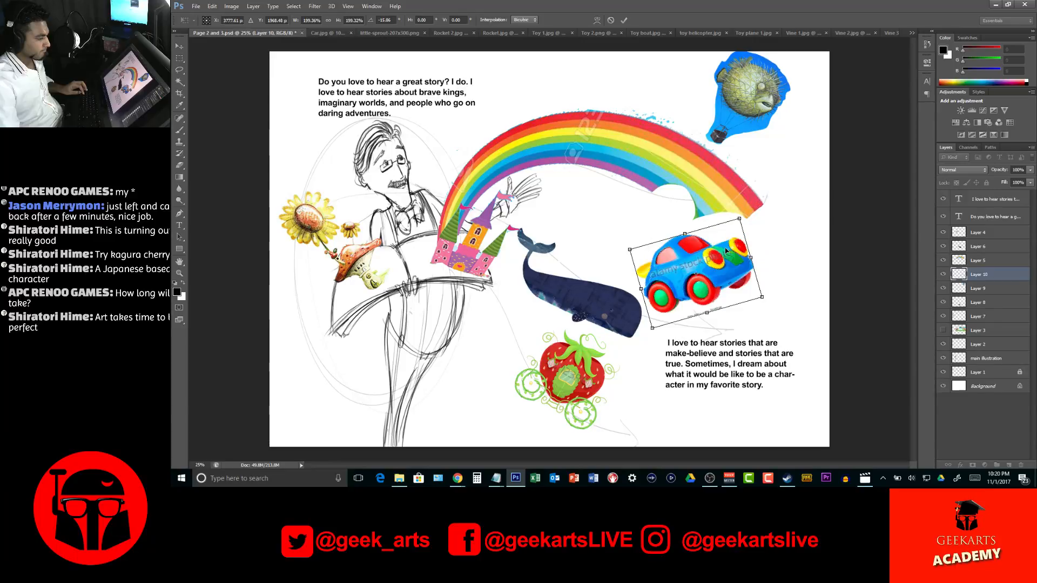
key(Return)
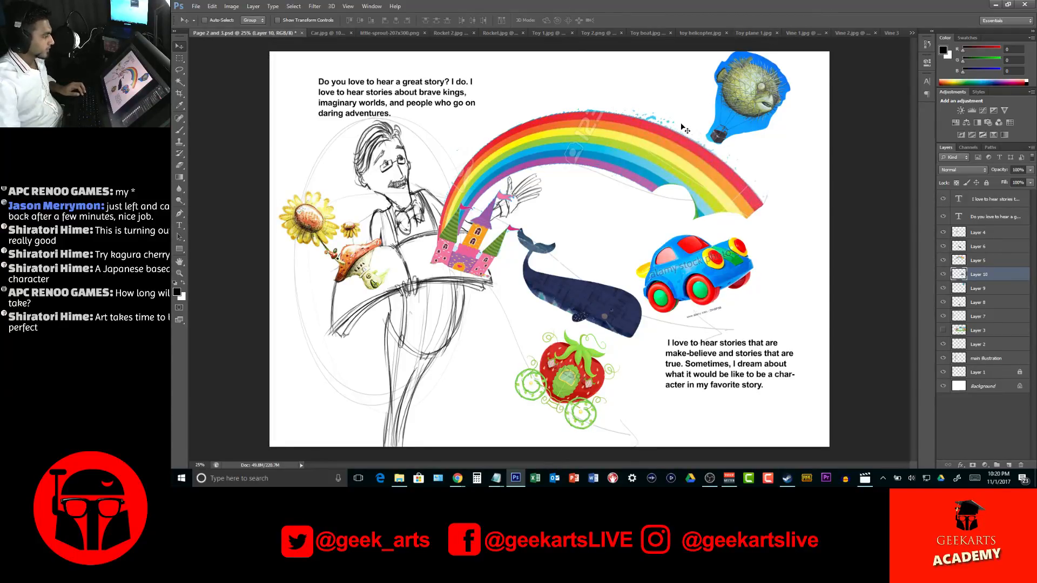
click(326, 33)
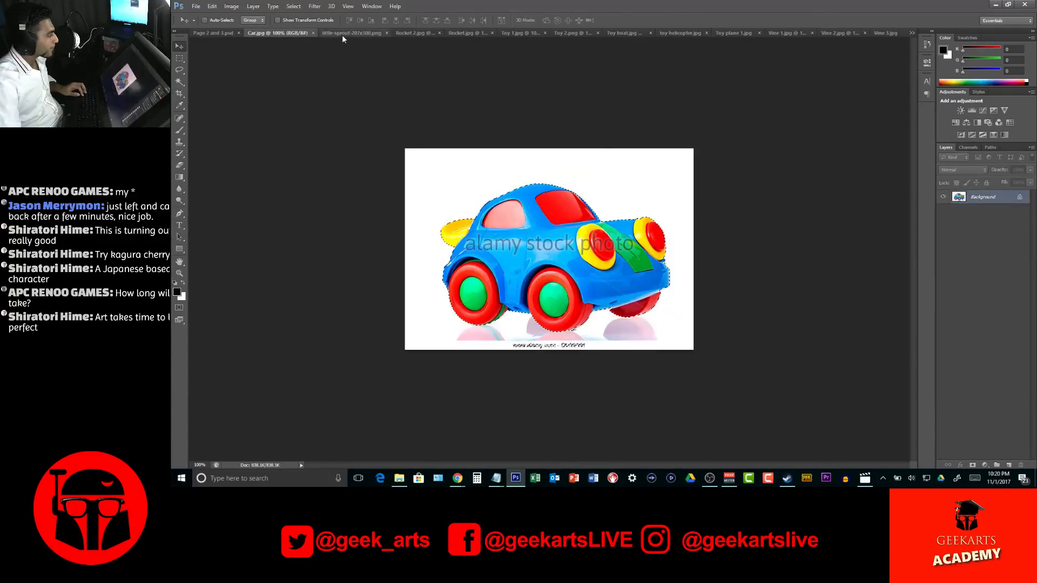
key(ctrl+w)
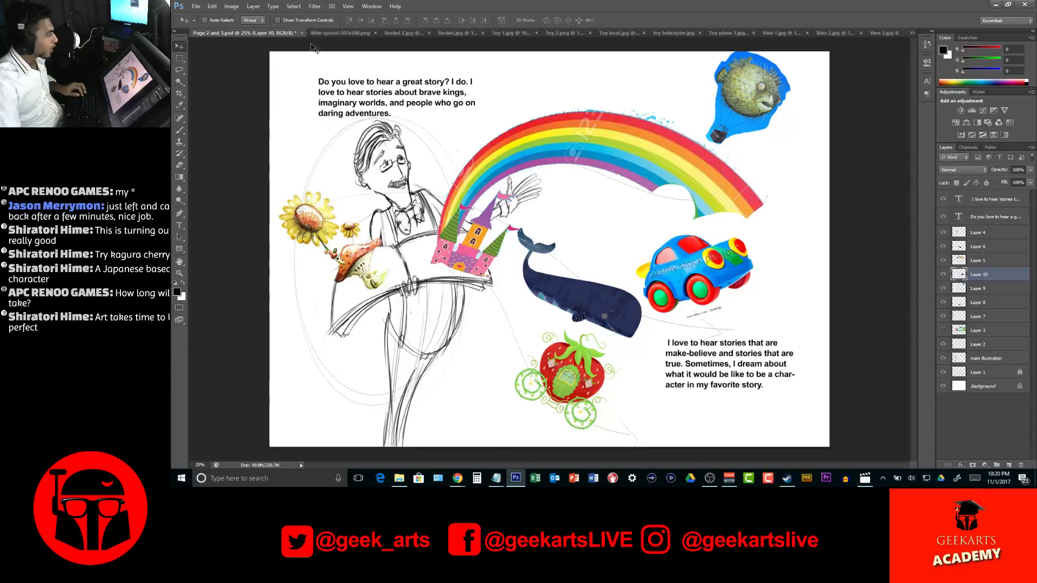
Isolate the little sprout frog by inverting a Magic Wand selection of its white background, and copy it into the Page 2 and 3 document
click(340, 33)
key(w)
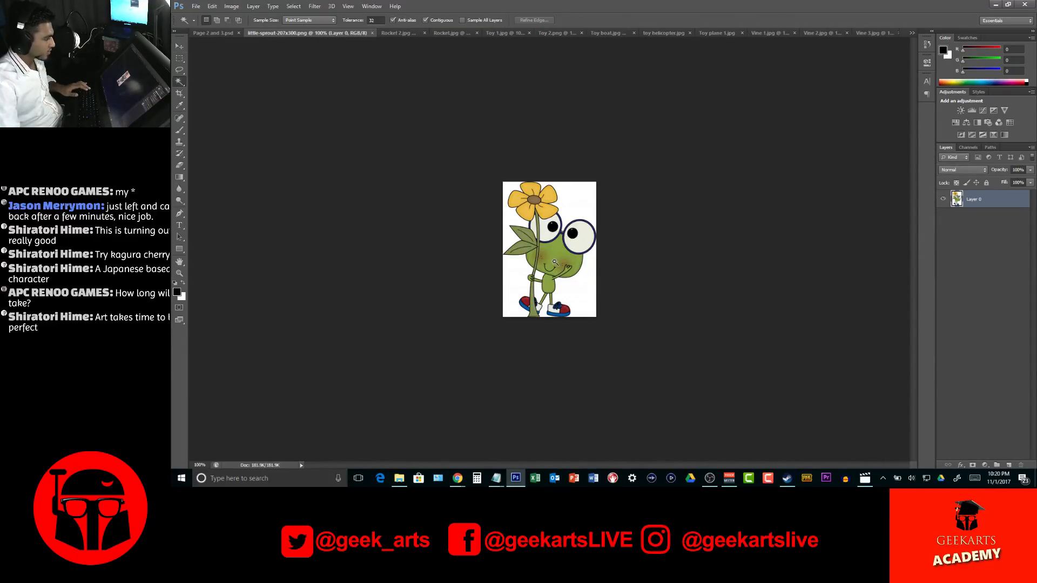
click(578, 291)
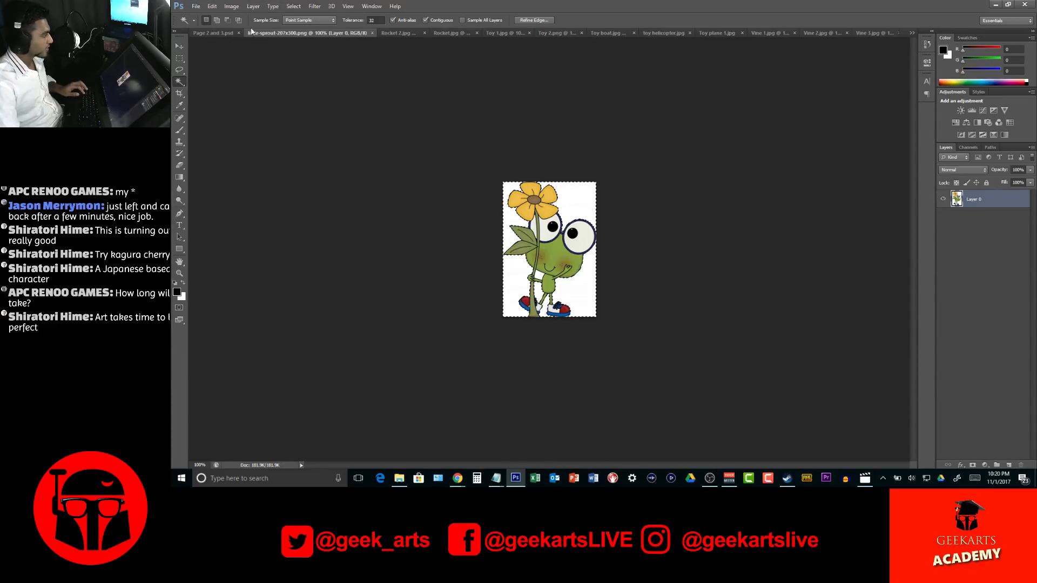
click(294, 6)
click(312, 43)
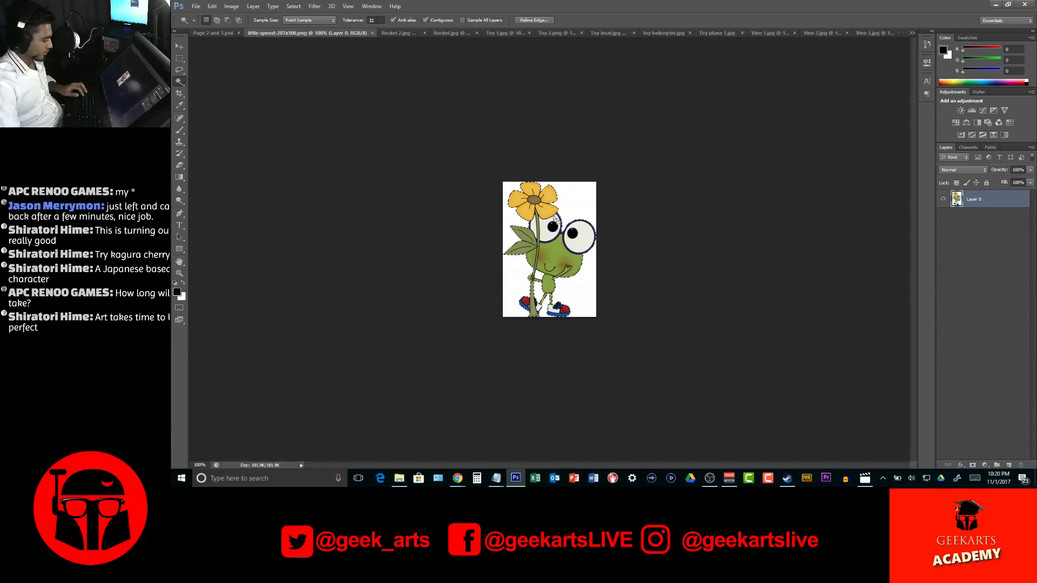
key(v)
drag(518, 198, 624, 284)
Enlarge the frog to about 200%, tilt it counterclockwise, and place it at the book's edge beside the mushroom house
key(ctrl+t)
drag(670, 256, 644, 223)
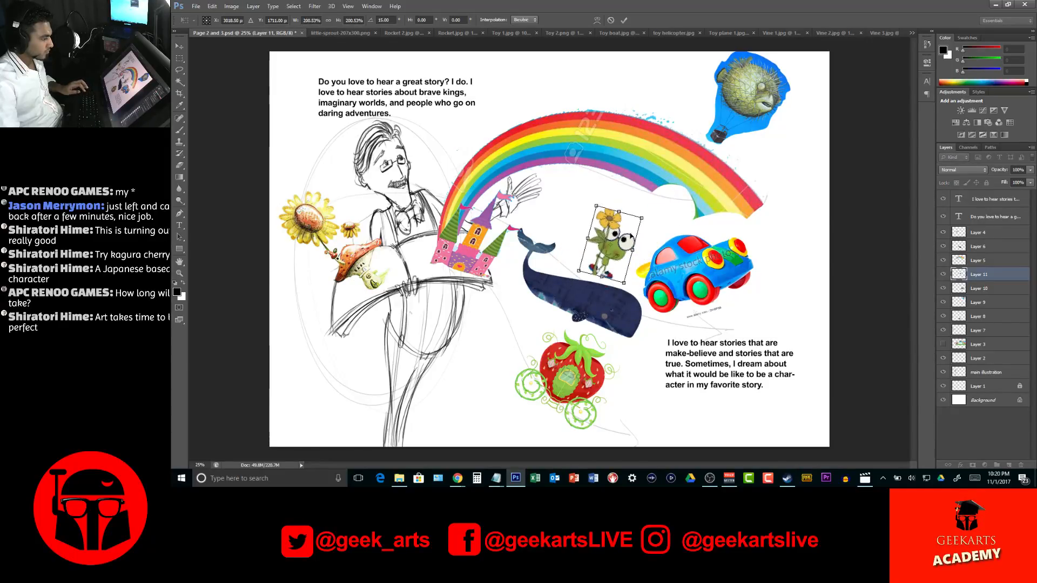
drag(605, 258, 487, 361)
drag(564, 311, 397, 279)
drag(357, 219, 313, 219)
drag(394, 284, 344, 294)
key(Return)
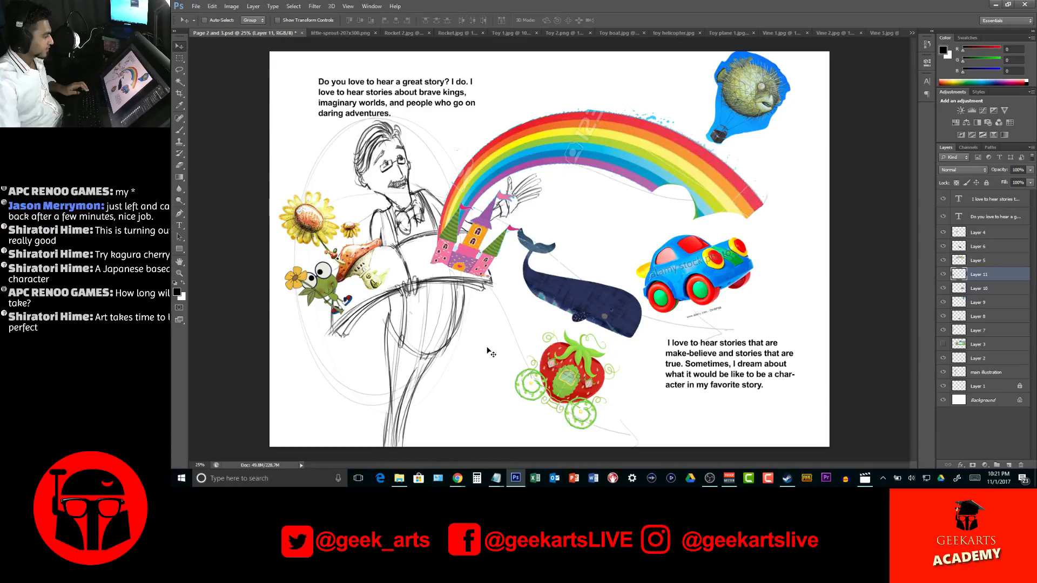
Isolate the Rocket 2 drawing by inverting a Magic Wand selection of its white background, copy it into the Page 2 and 3 document, and close the sprout image
click(403, 33)
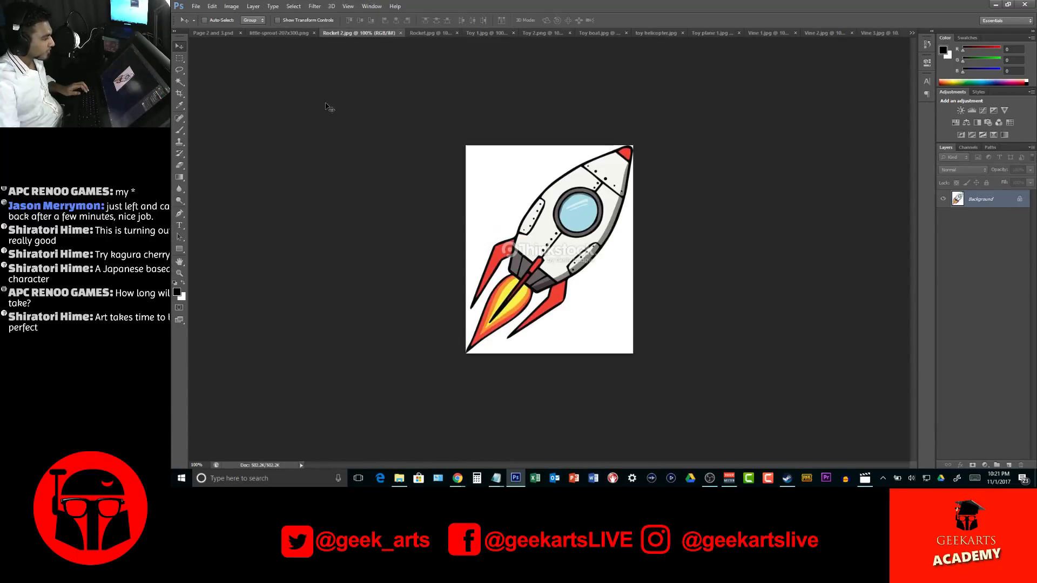
key(w)
click(545, 167)
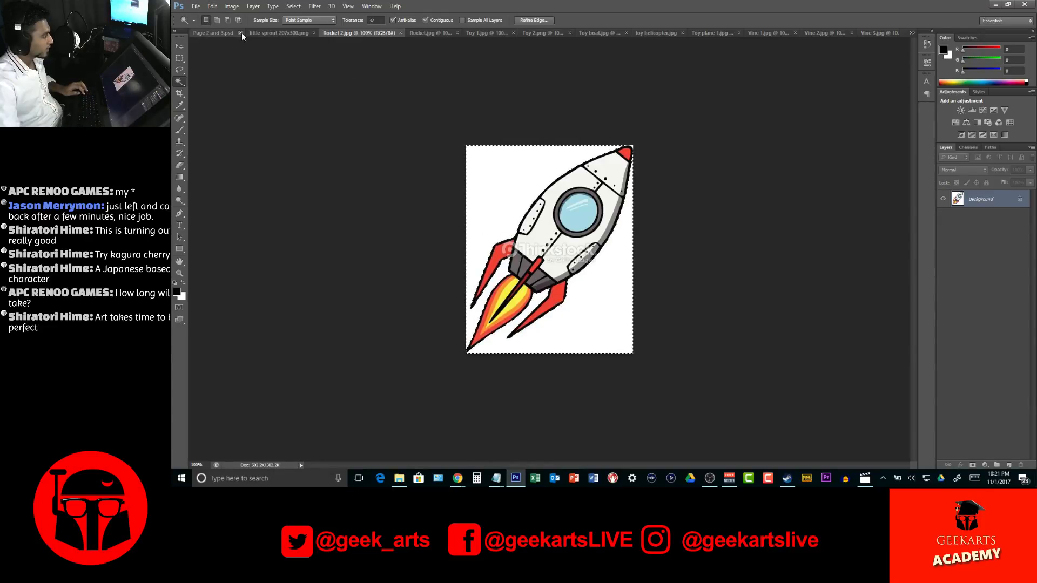
click(281, 32)
click(372, 32)
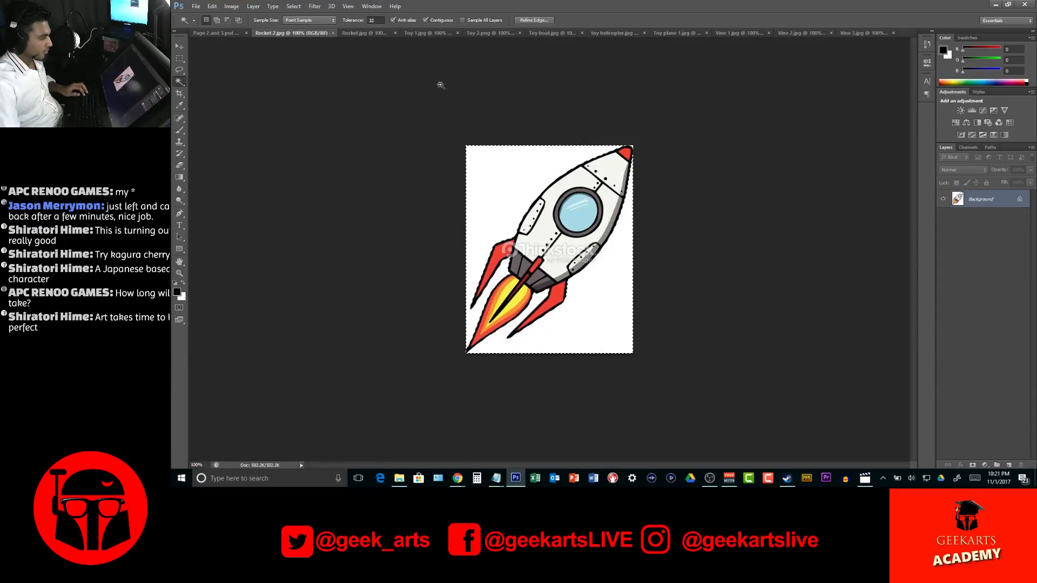
click(292, 6)
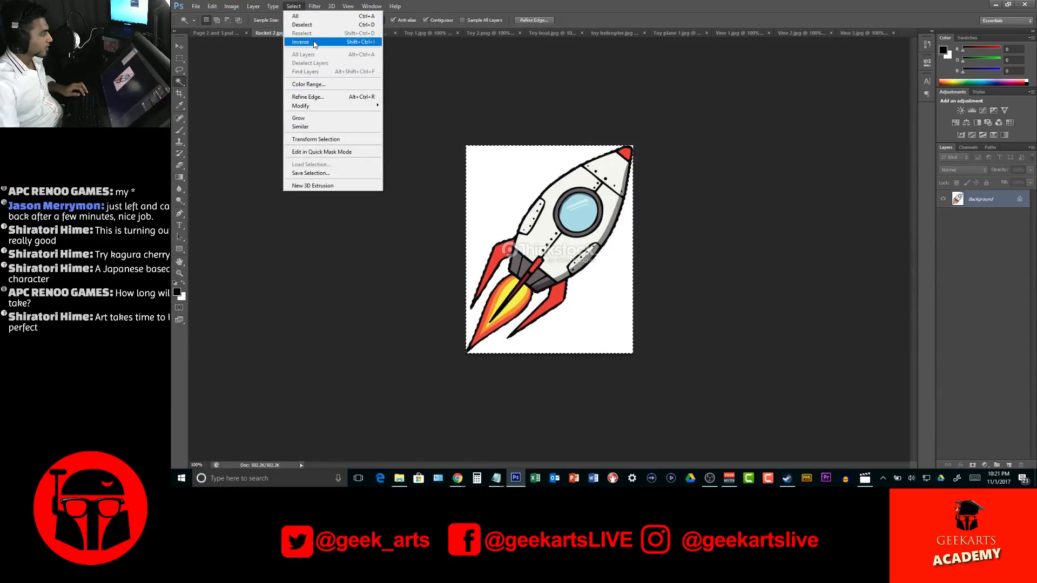
click(297, 41)
key(v)
drag(556, 157, 574, 92)
Enlarge the rocket to about 169%, tilt it clockwise above the rainbow beside the upper text, and close the Rocket 2 image
key(ctrl+t)
drag(620, 65, 617, 59)
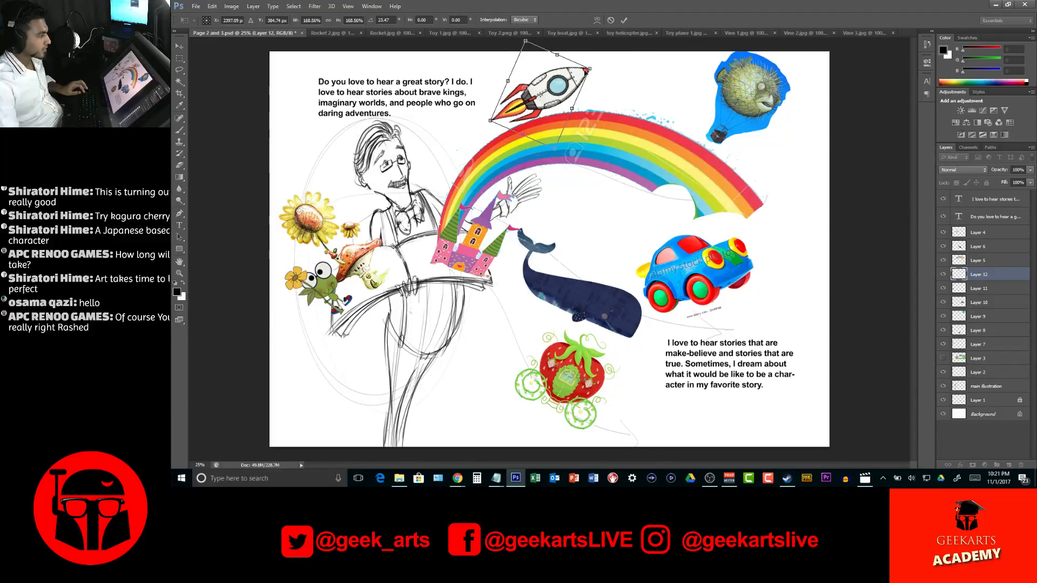
key(Return)
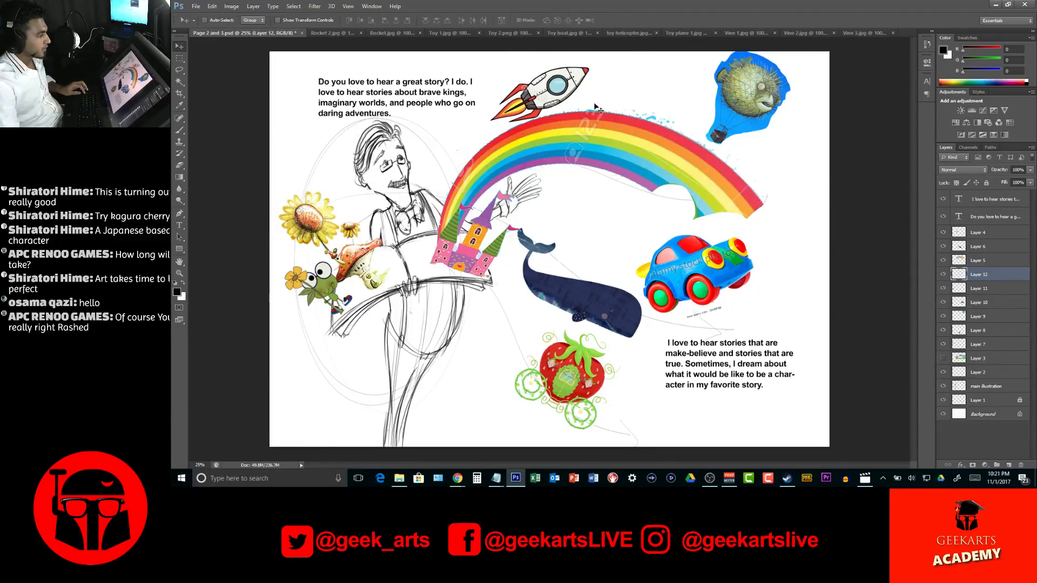
key(ctrl+t)
drag(605, 69, 609, 60)
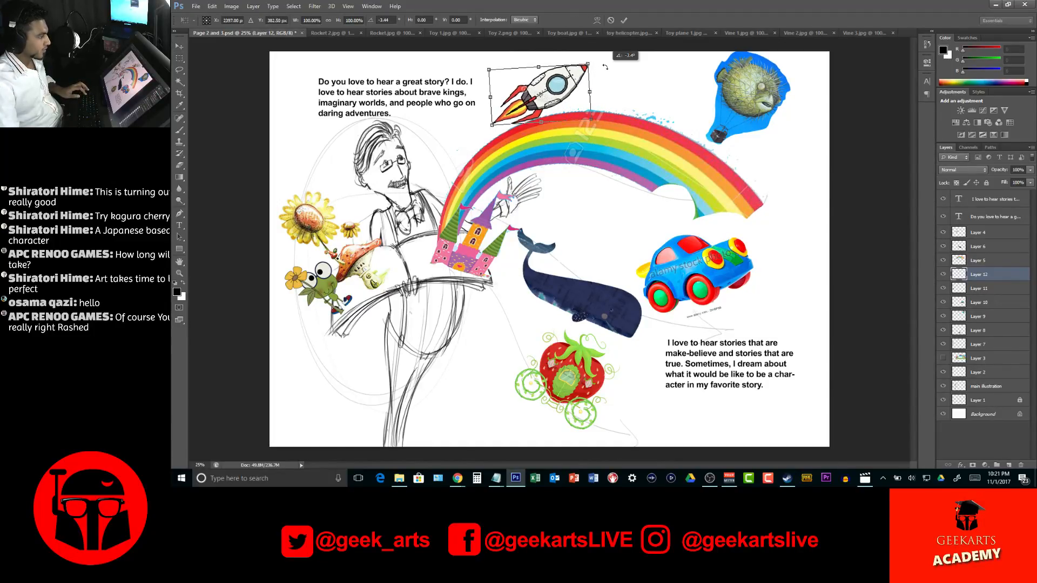
key(Return)
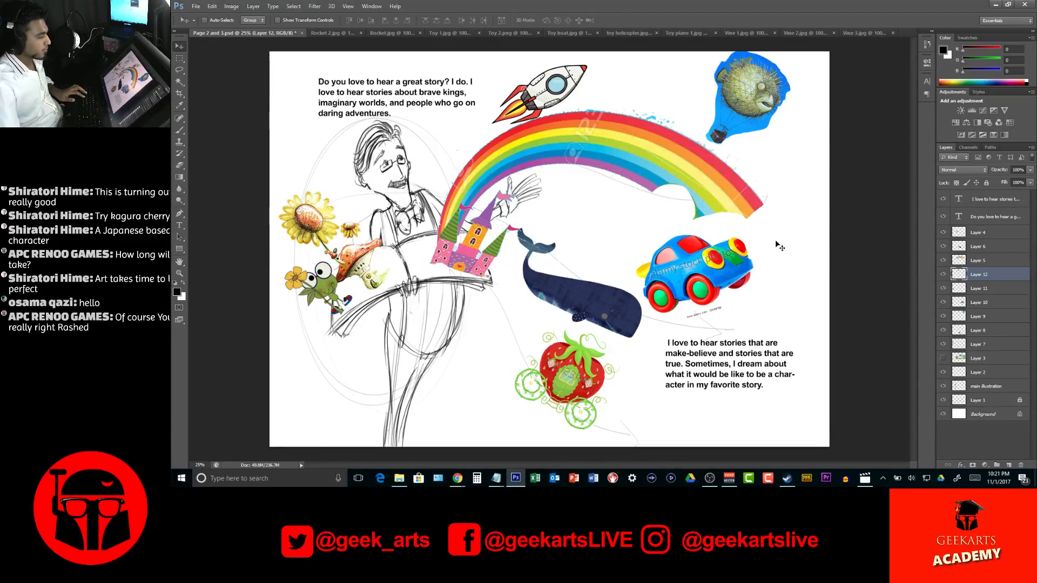
key(ctrl+t)
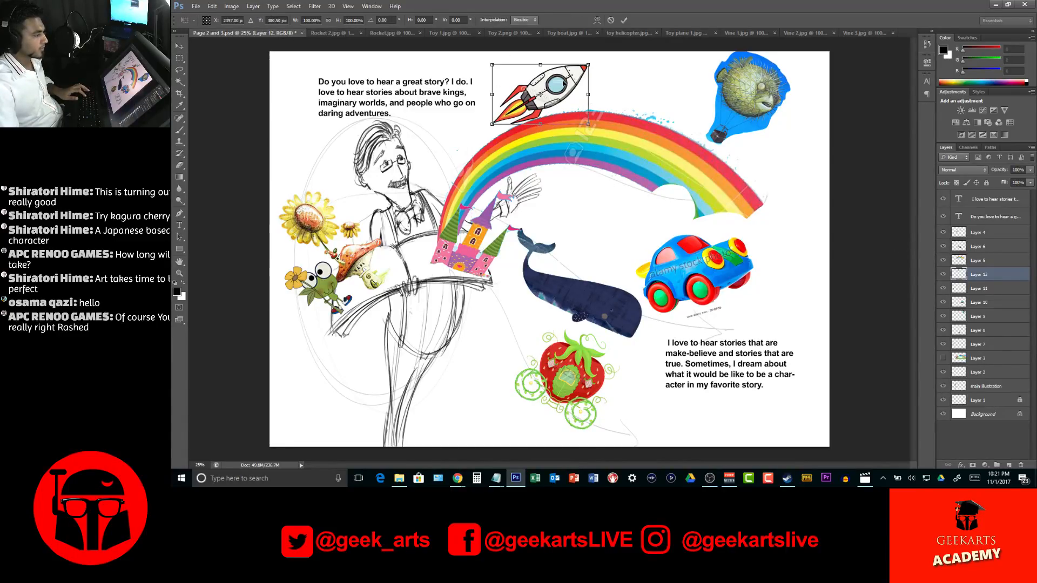
key(Return)
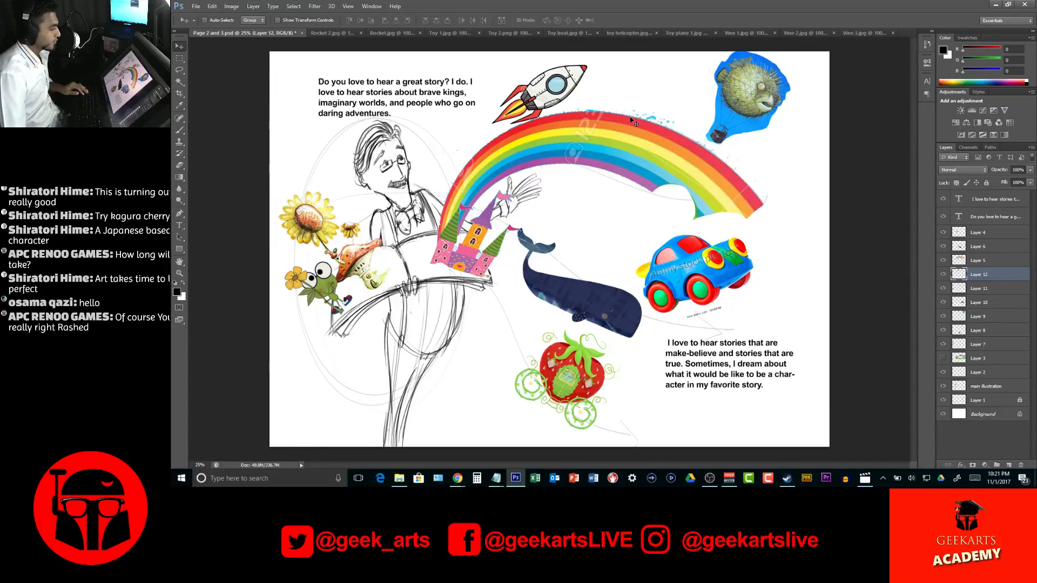
click(327, 33)
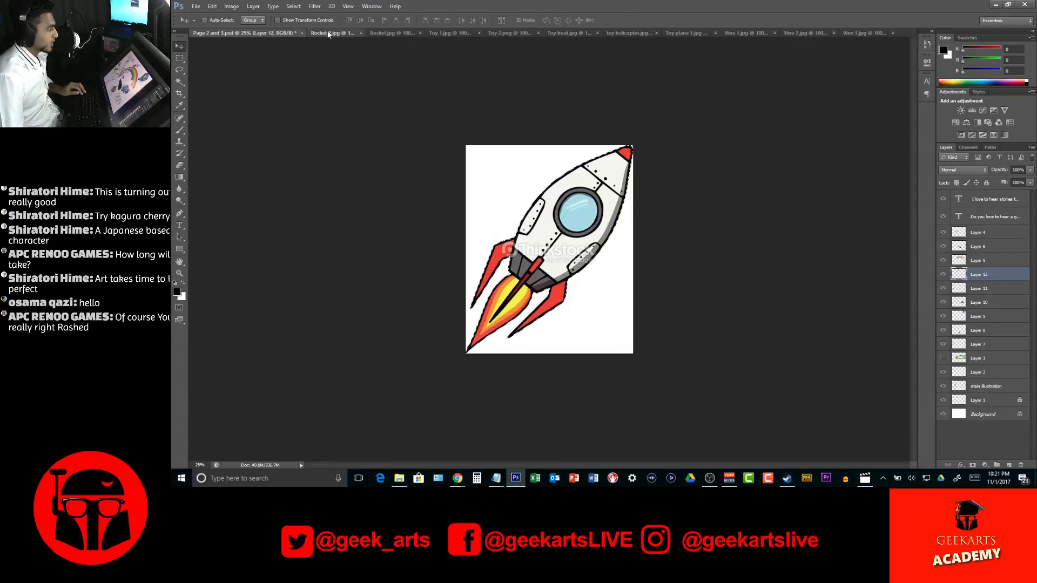
key(ctrl+w)
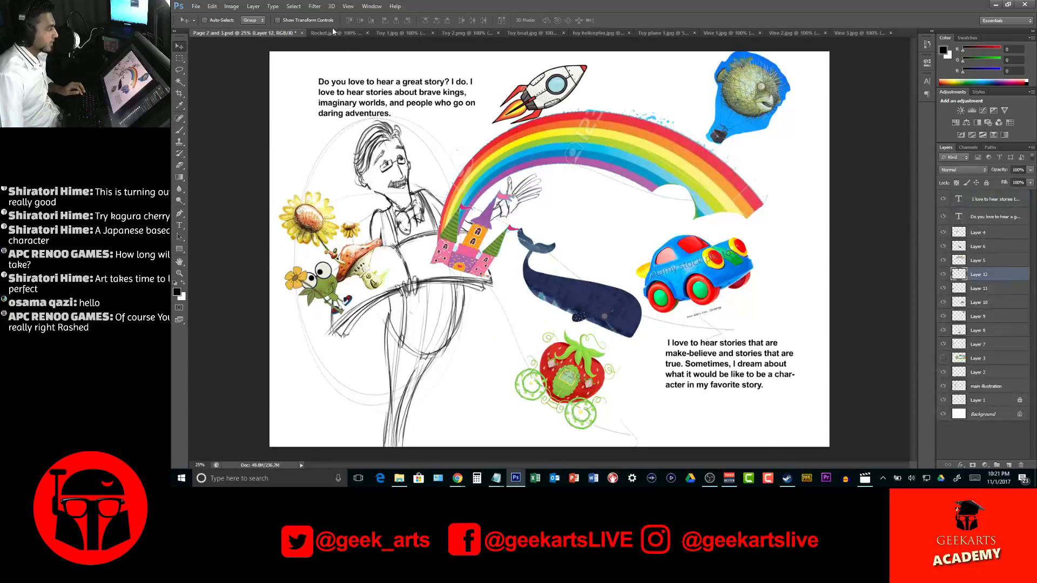
Outline the silver rocket and its flame trail in Rocket.jpg with the Lasso, and move the cutout into the Page 2 and 3 document
click(333, 32)
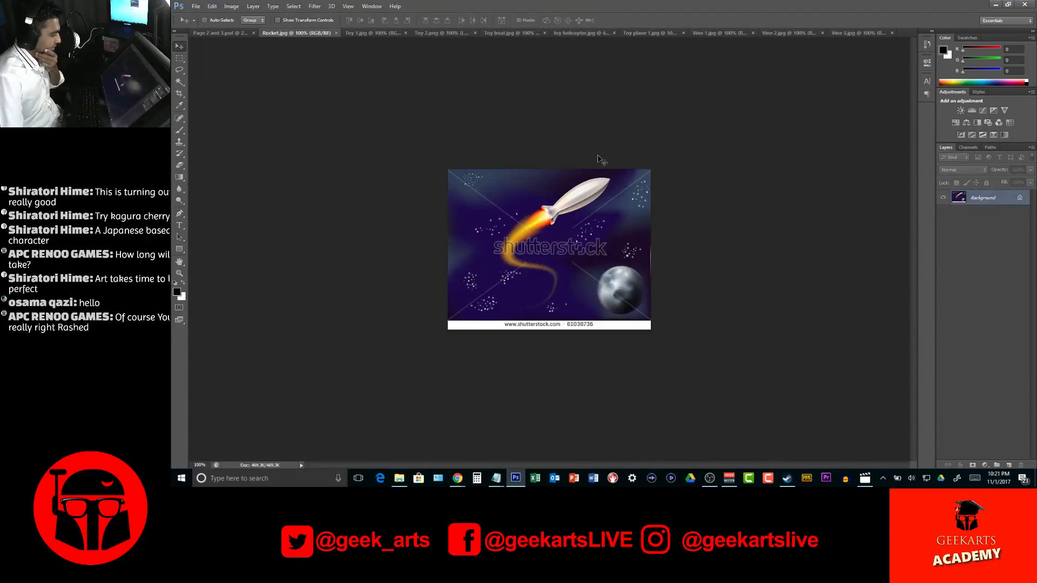
key(w)
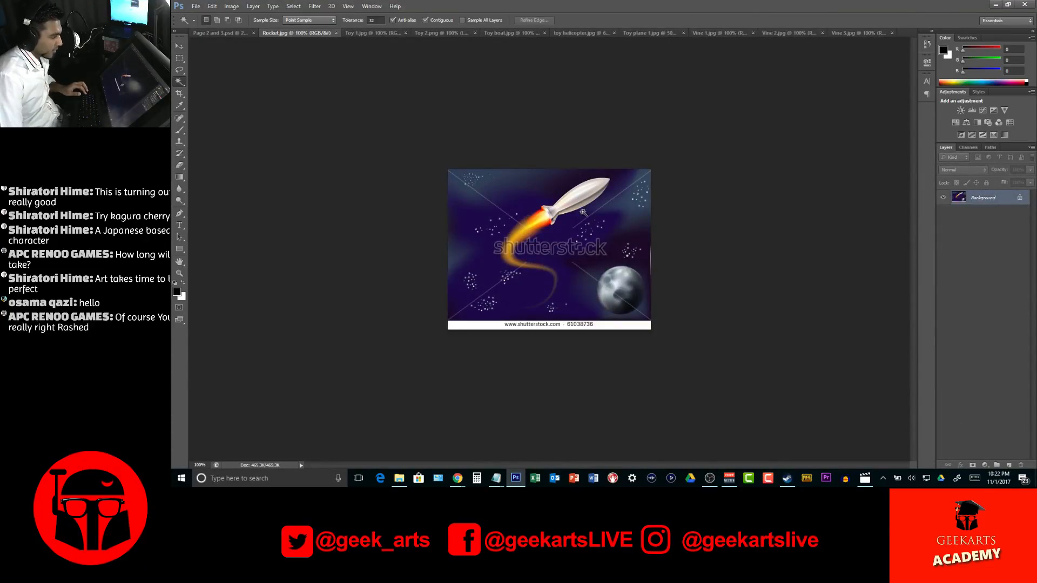
key(l)
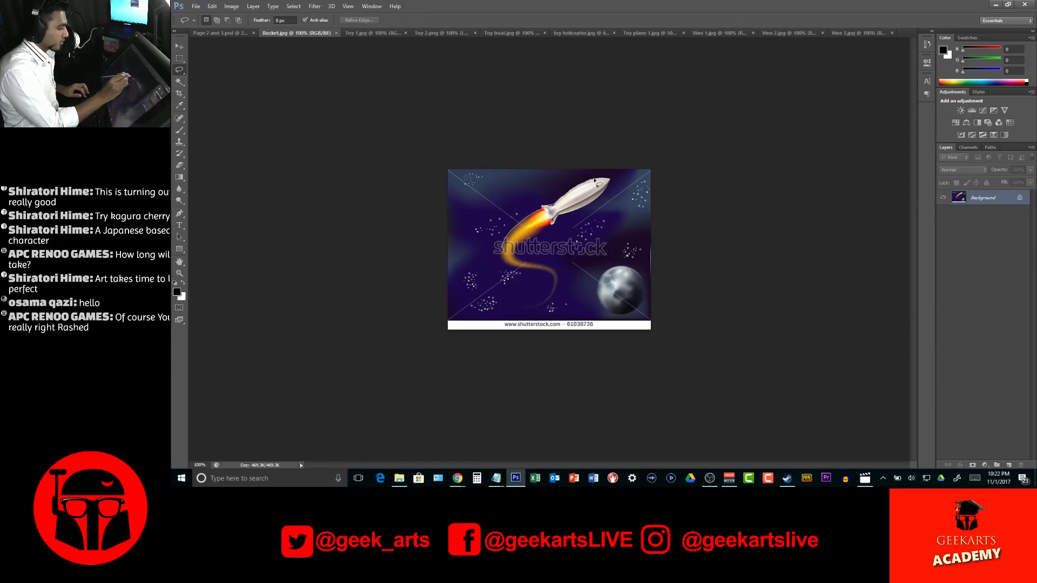
drag(618, 184, 518, 248)
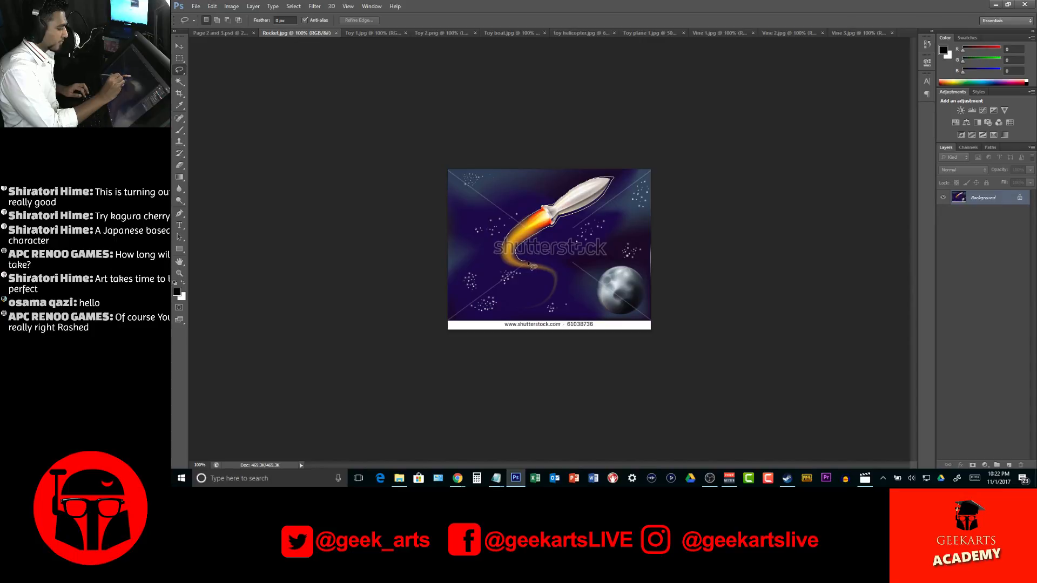
mouse_move(559, 283)
mouse_down()
mouse_move(551, 307)
mouse_move(557, 283)
mouse_move(510, 266)
mouse_move(526, 232)
mouse_move(573, 192)
mouse_move(410, 147)
mouse_move(256, 65)
mouse_move(218, 32)
mouse_move(546, 235)
mouse_move(562, 223)
mouse_up()
key(v)
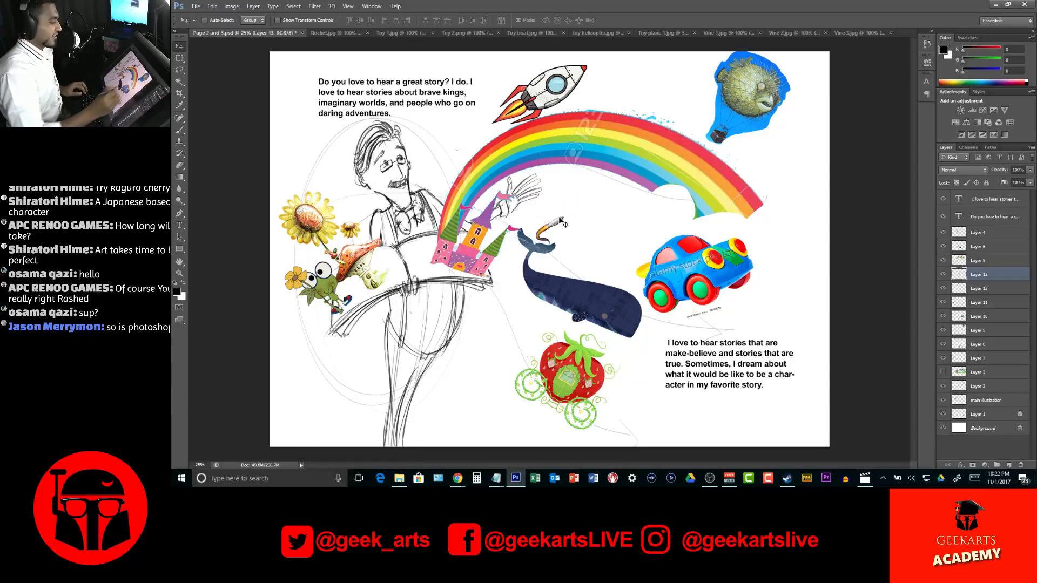
Enlarge the silver rocket to about 300%, rotate it about 171 degrees, and place it flying downward from beneath the book
key(ctrl+t)
drag(636, 206, 639, 220)
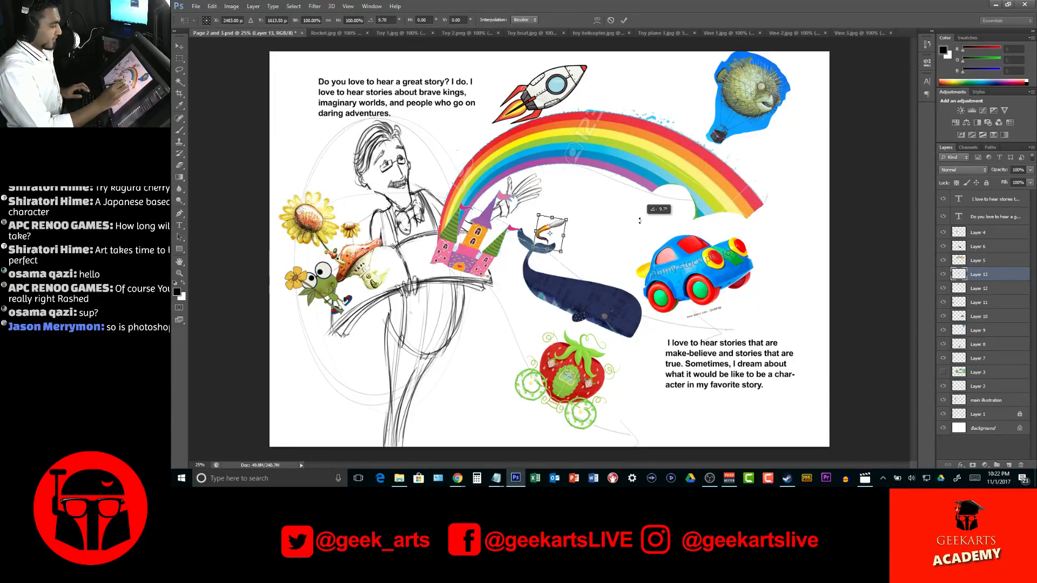
drag(550, 232, 335, 342)
drag(419, 247, 383, 384)
drag(378, 271, 394, 283)
drag(365, 324, 409, 323)
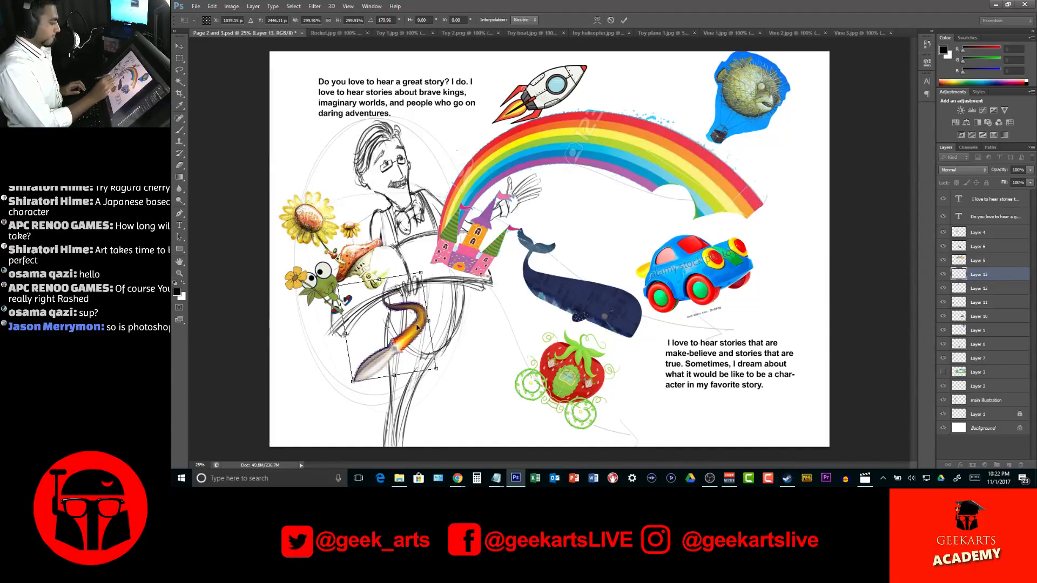
key(Return)
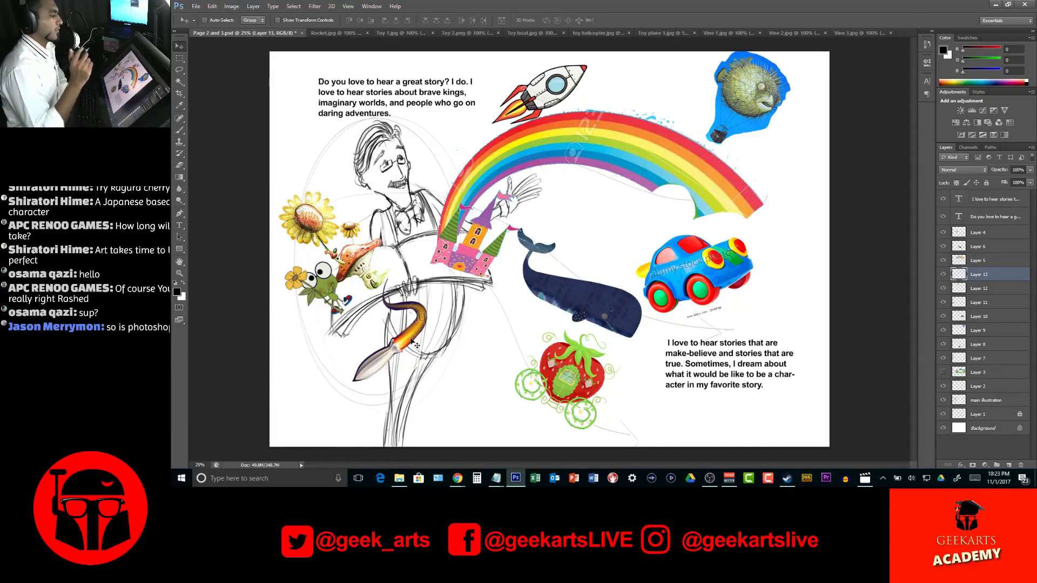
Select the white background and the toys' shadows in the Toy 1 image with the Magic Wand
click(463, 34)
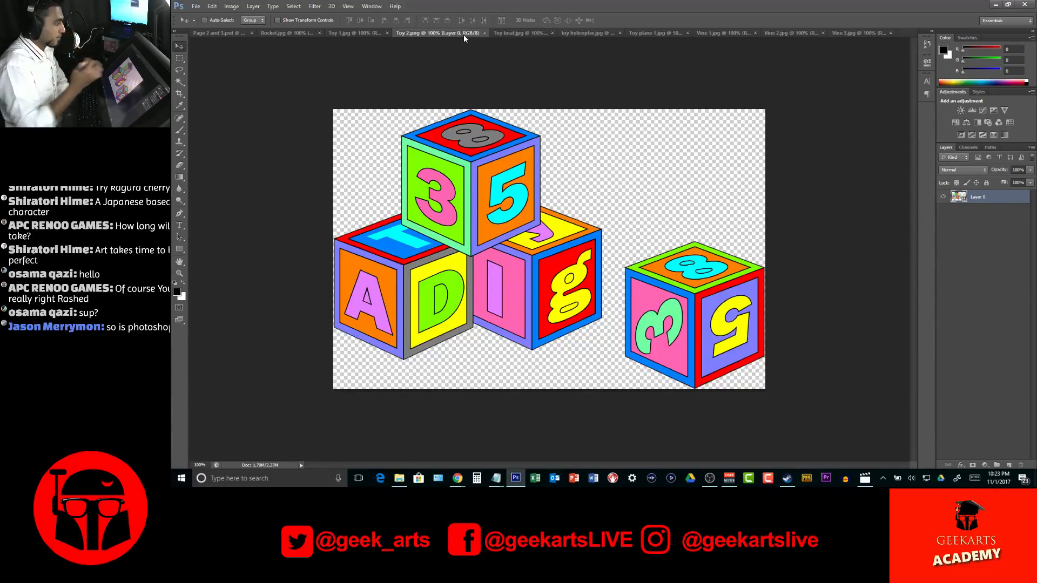
click(355, 34)
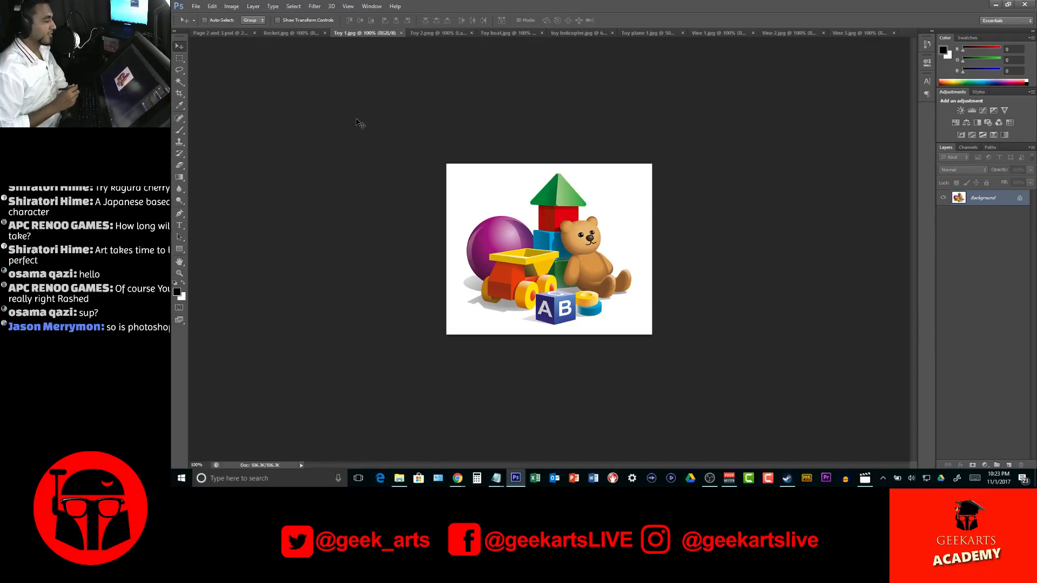
key(w)
click(606, 190)
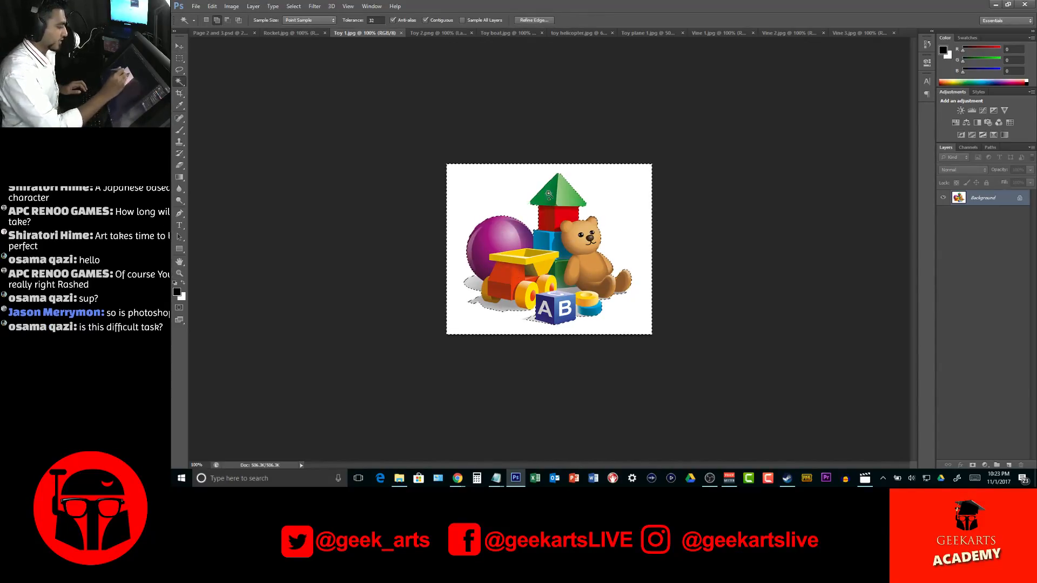
click(506, 311)
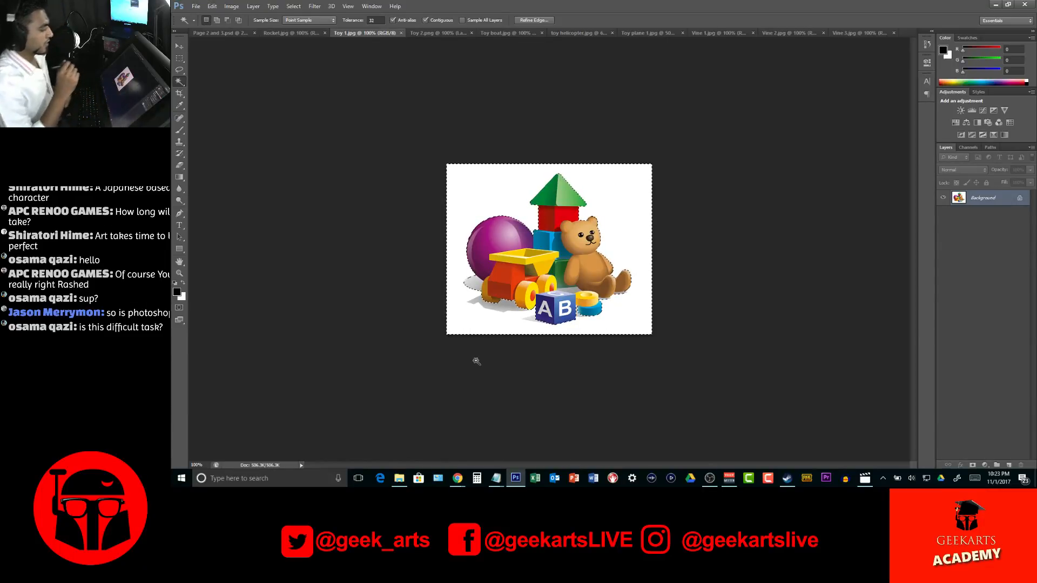
key(shift)
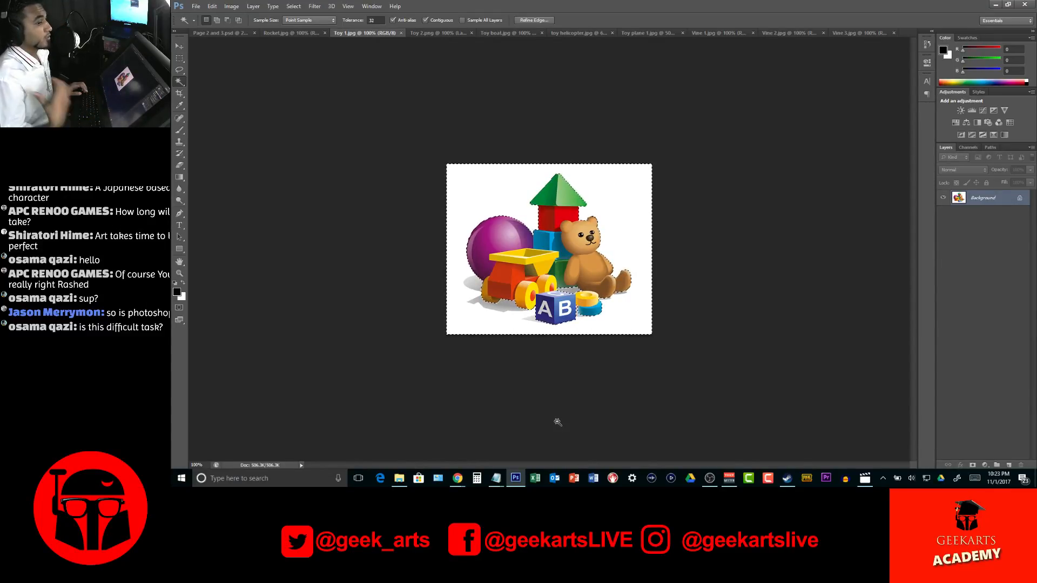
key(v)
drag(548, 235, 679, 281)
key(ctrl+z)
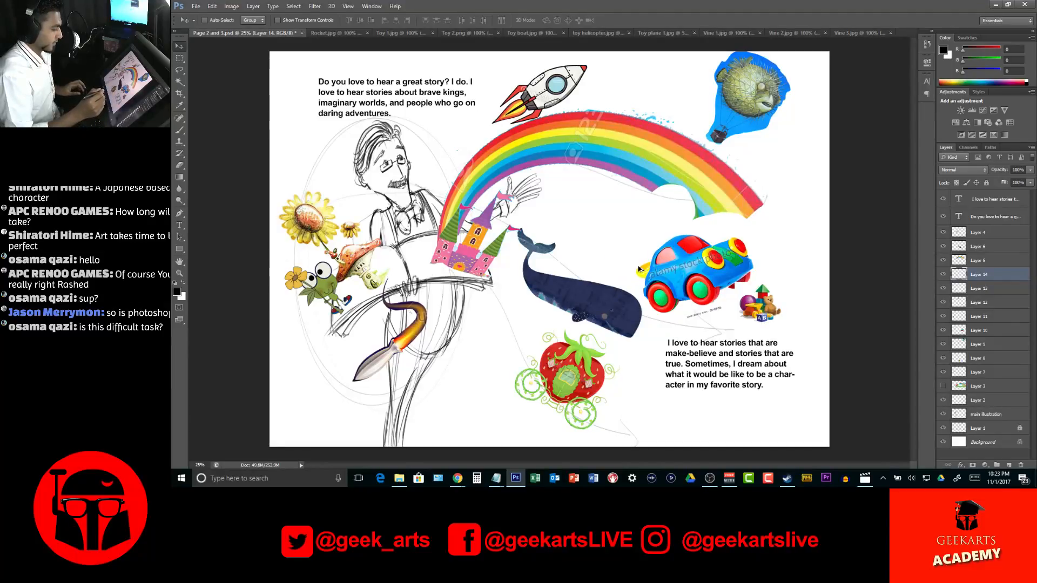
key(Delete)
Close the Rocket.jpg image without saving its changes
click(354, 33)
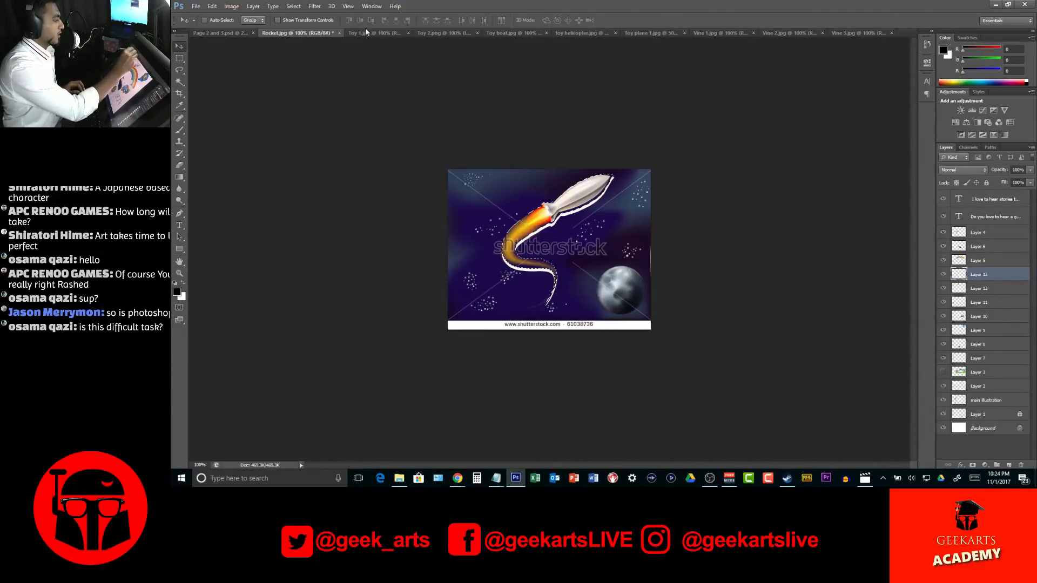
click(340, 32)
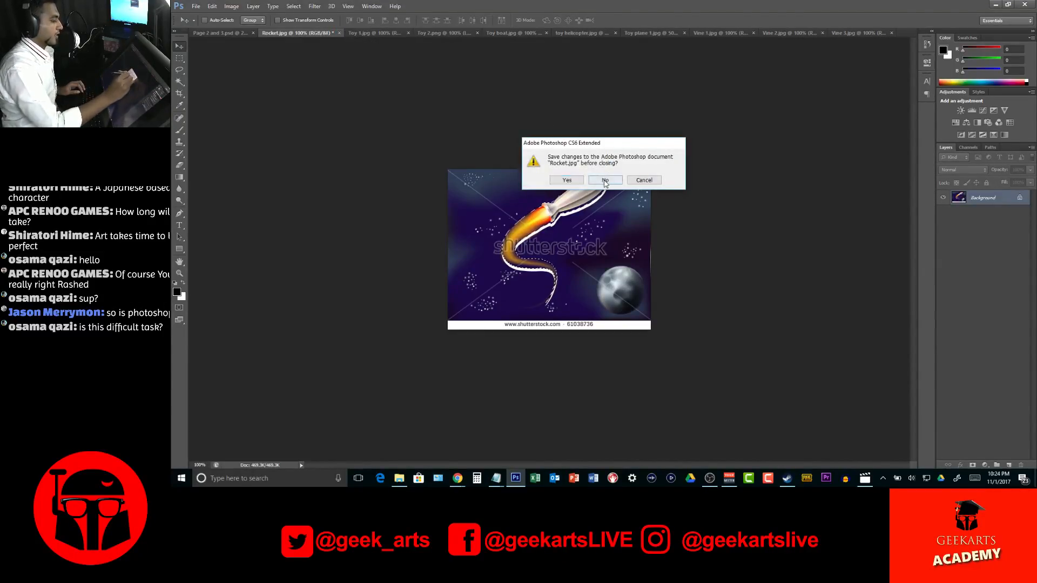
key(n)
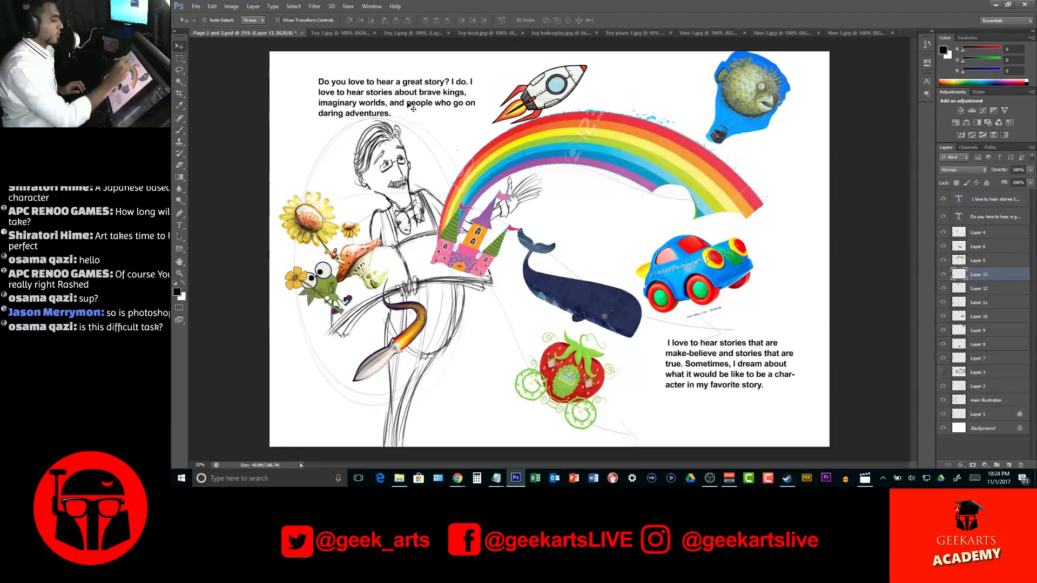
Invert the background selection in Toy 1 and copy the isolated toy group into the Page 2 and 3 document
click(333, 33)
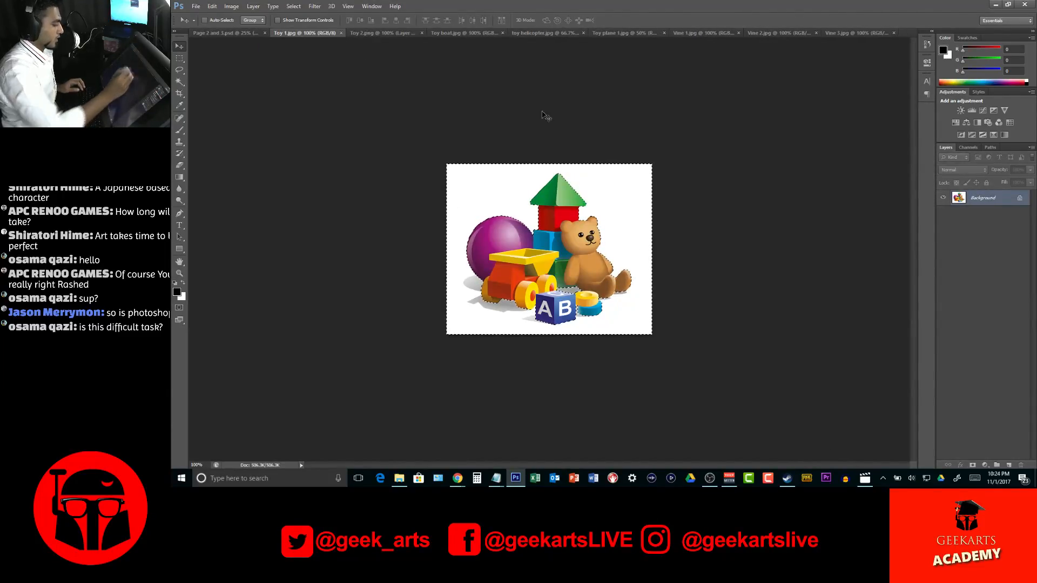
click(317, 7)
key(Escape)
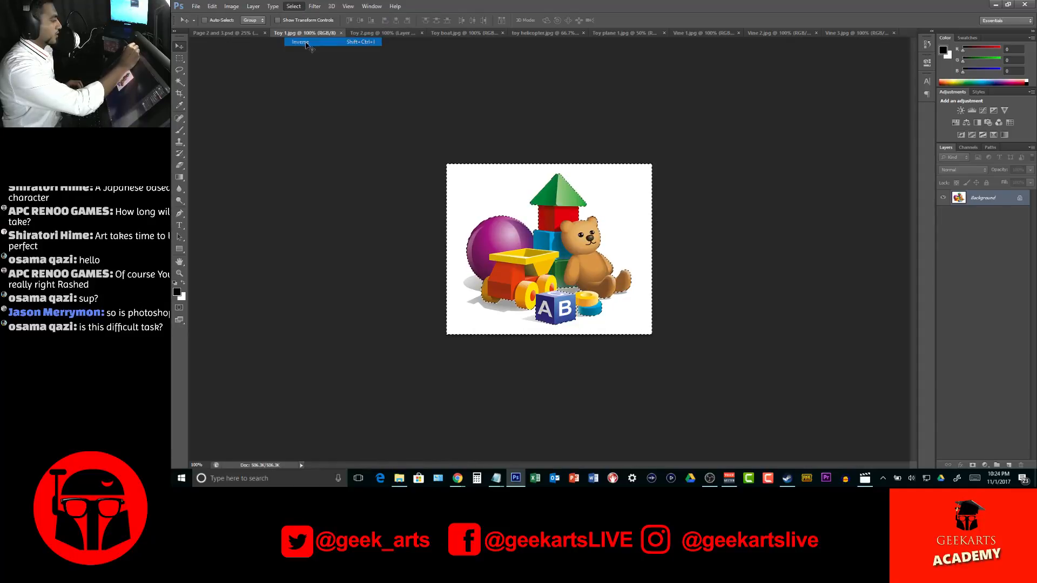
drag(564, 213, 681, 287)
Enlarge the toy group to about 252% and place it under the rainbow, just above the whale's tail
key(ctrl+t)
drag(654, 252, 509, 327)
mouse_move(552, 280)
mouse_down()
mouse_move(561, 331)
mouse_move(535, 376)
mouse_move(465, 377)
mouse_move(563, 275)
mouse_up()
drag(511, 331, 611, 219)
drag(636, 162, 585, 206)
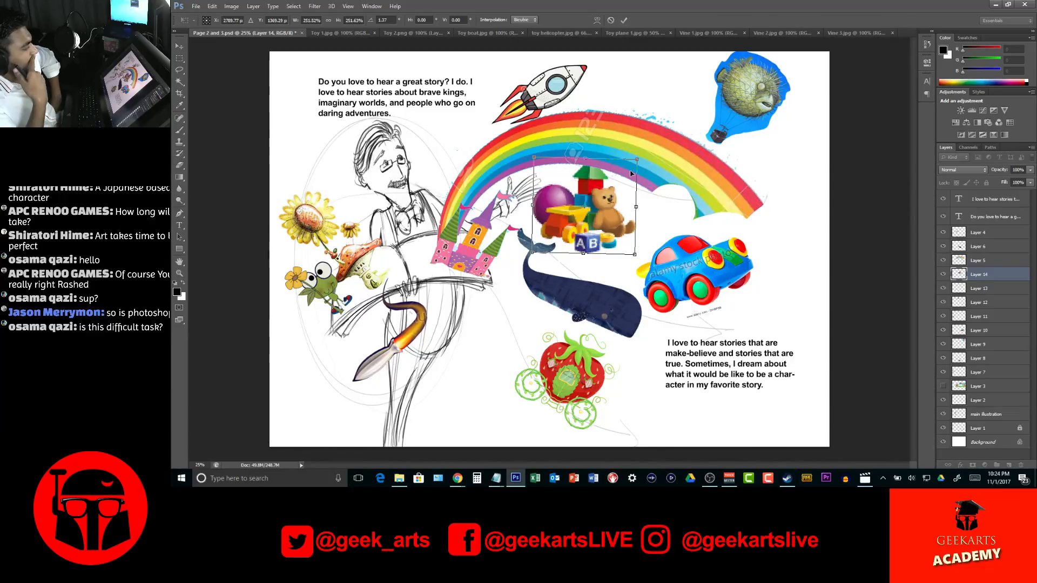
key(Return)
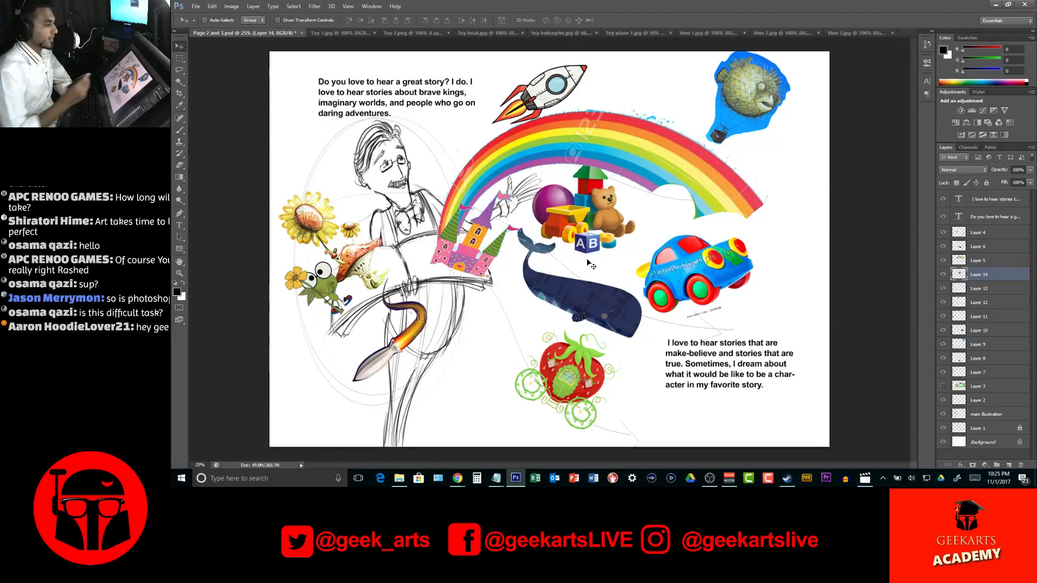
Return to the Toy 1 image and clear its selection
click(343, 33)
click(400, 34)
click(335, 33)
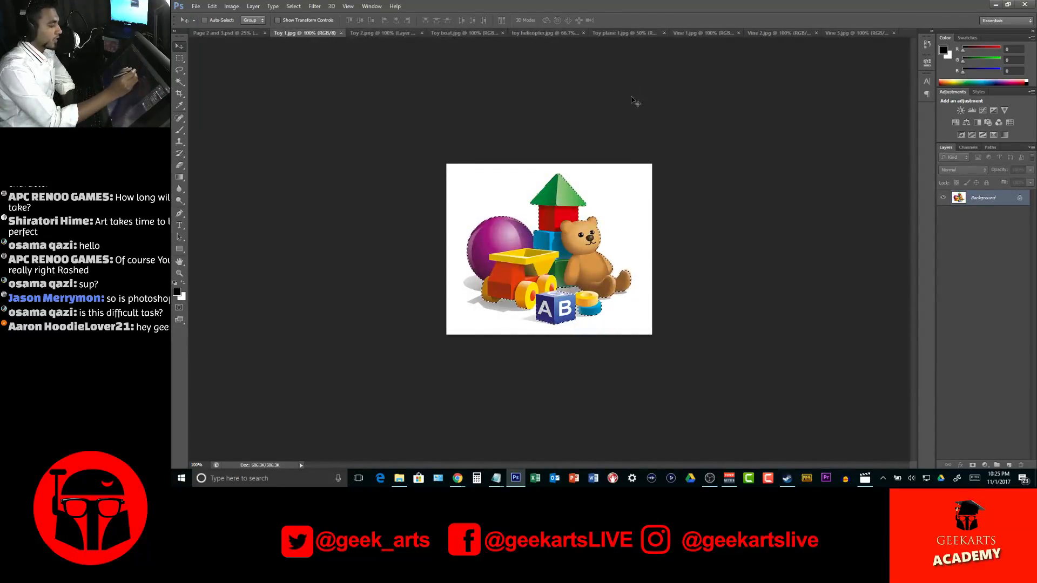
key(ctrl+d)
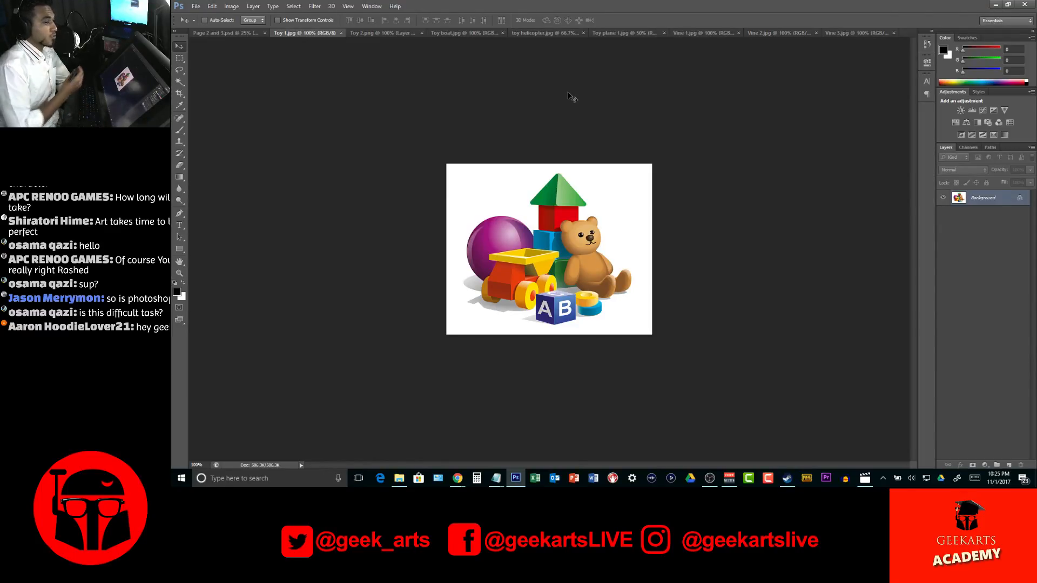
Close the Toy 1 image and select the teal background around the boat in the Toy boat image
click(341, 33)
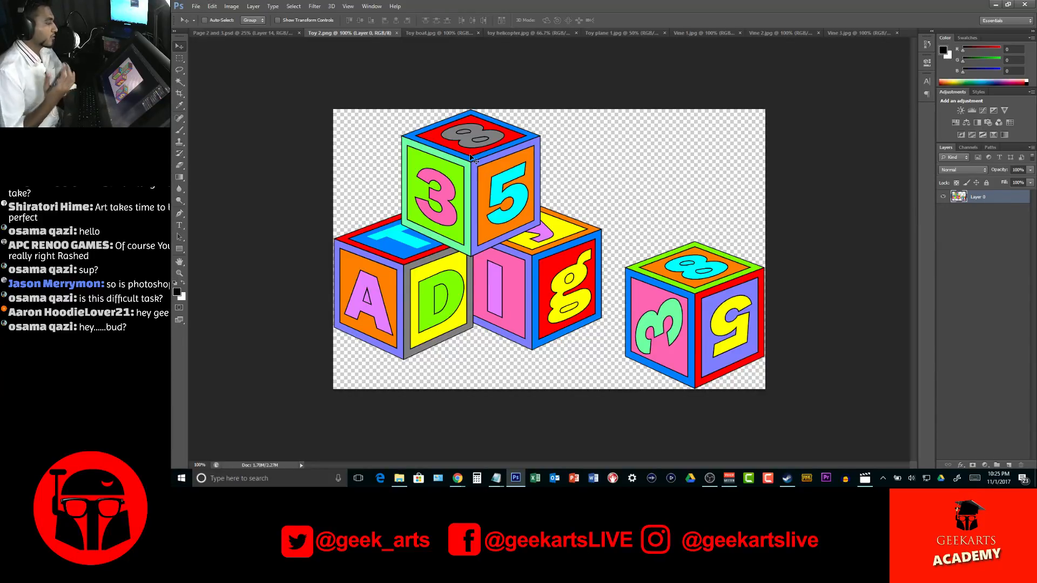
click(419, 33)
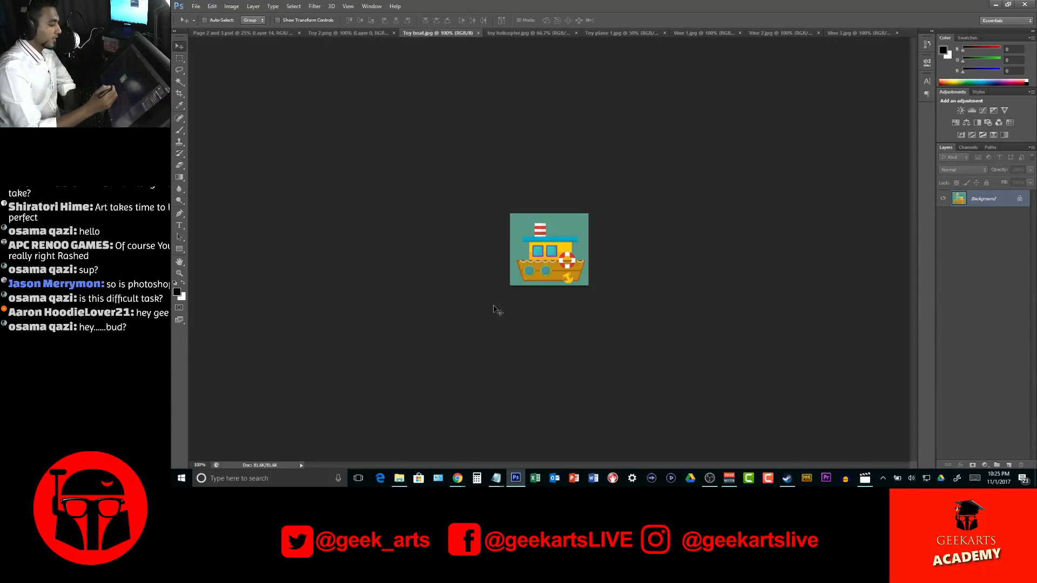
key(w)
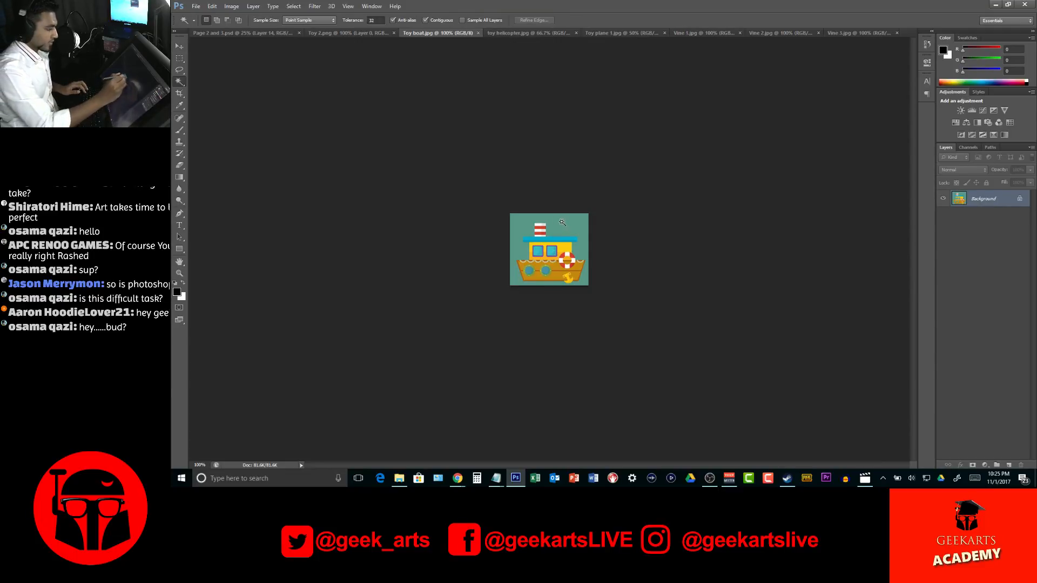
click(566, 226)
Invert the background selection in Toy boat and copy the isolated boat into the Page 2 and 3 document
key(v)
click(314, 6)
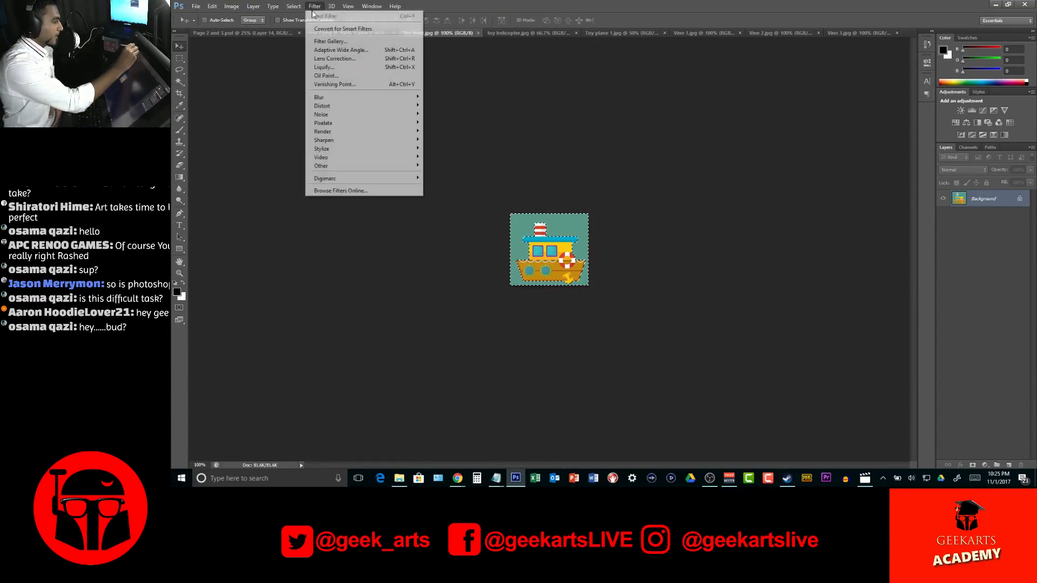
click(301, 41)
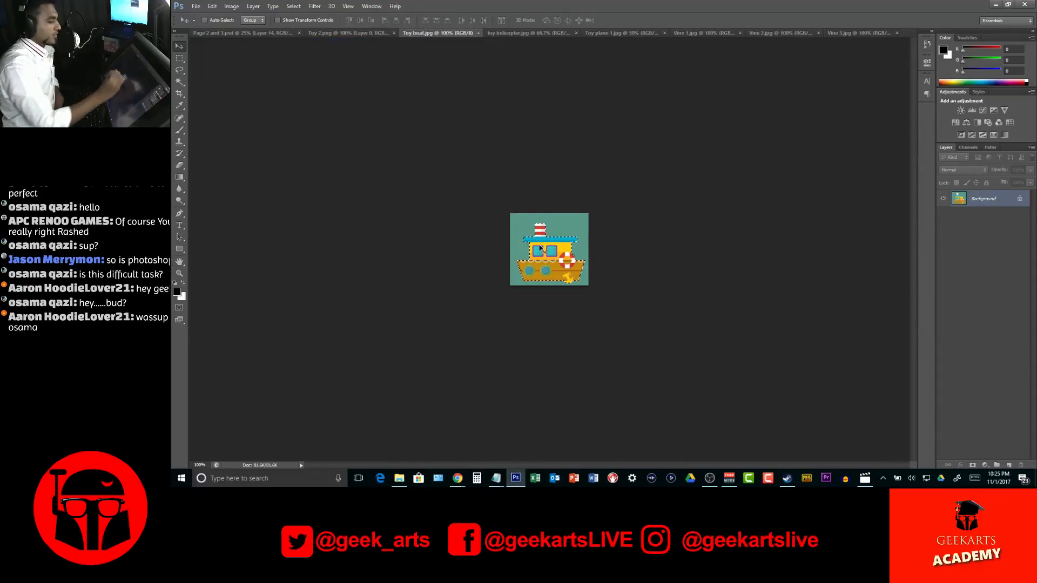
drag(542, 251, 749, 247)
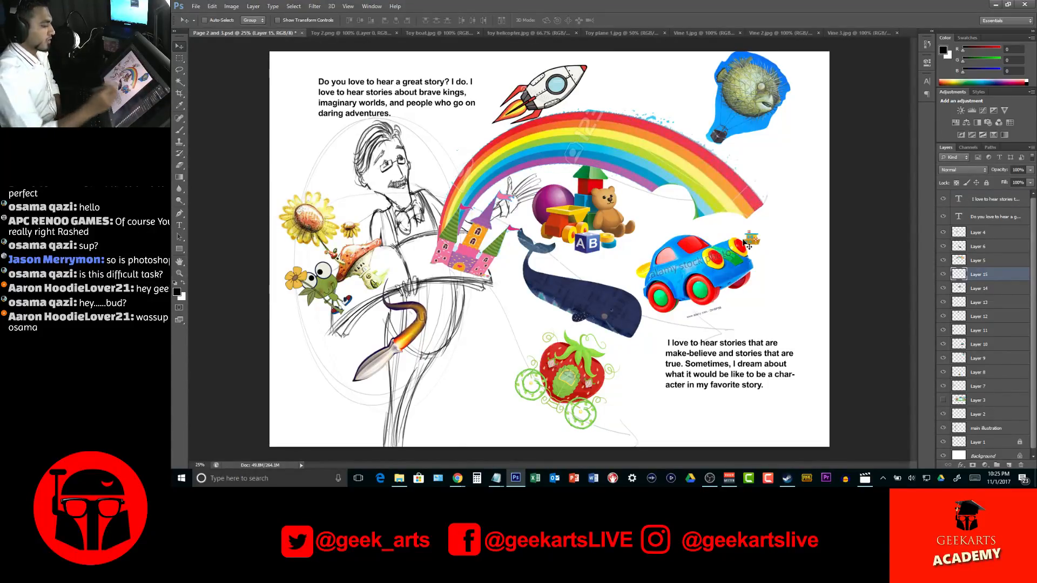
Enlarge the boat to about 409% and tilt it about 14 degrees counterclockwise above the rainbow, beside the rocket
key(ctrl+t)
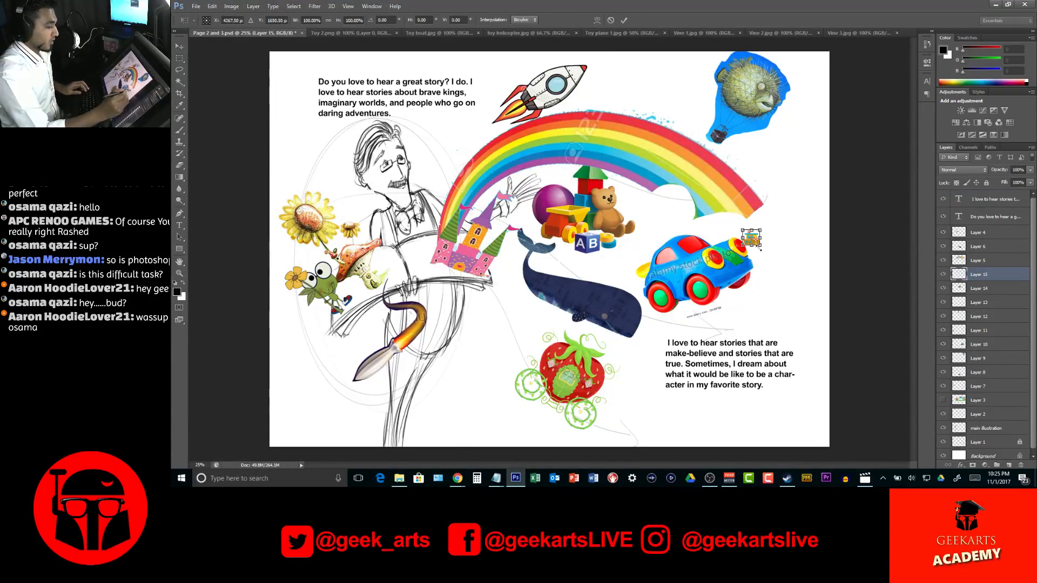
drag(761, 248, 657, 105)
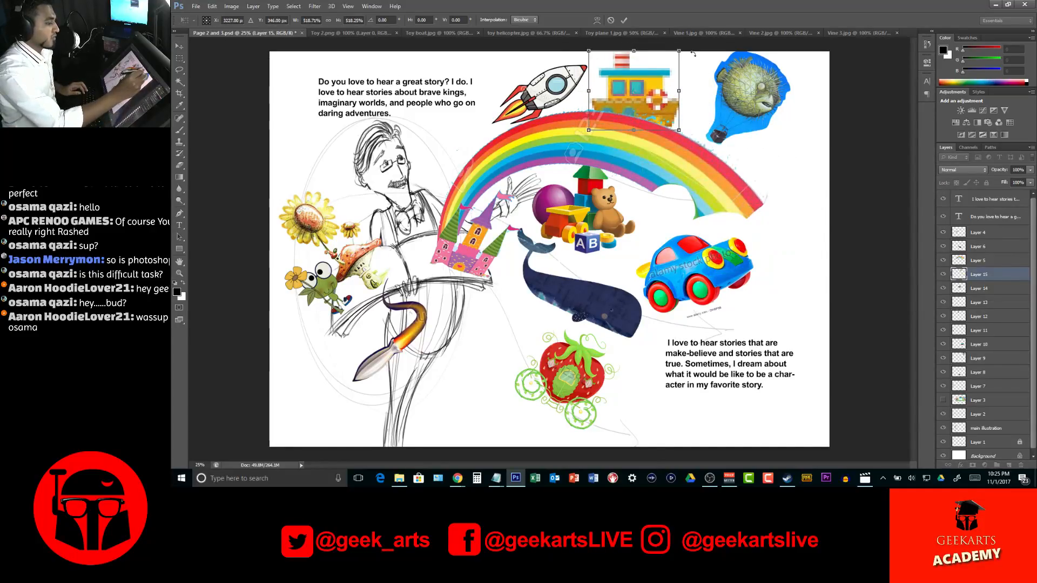
drag(695, 53, 688, 42)
drag(685, 121, 664, 108)
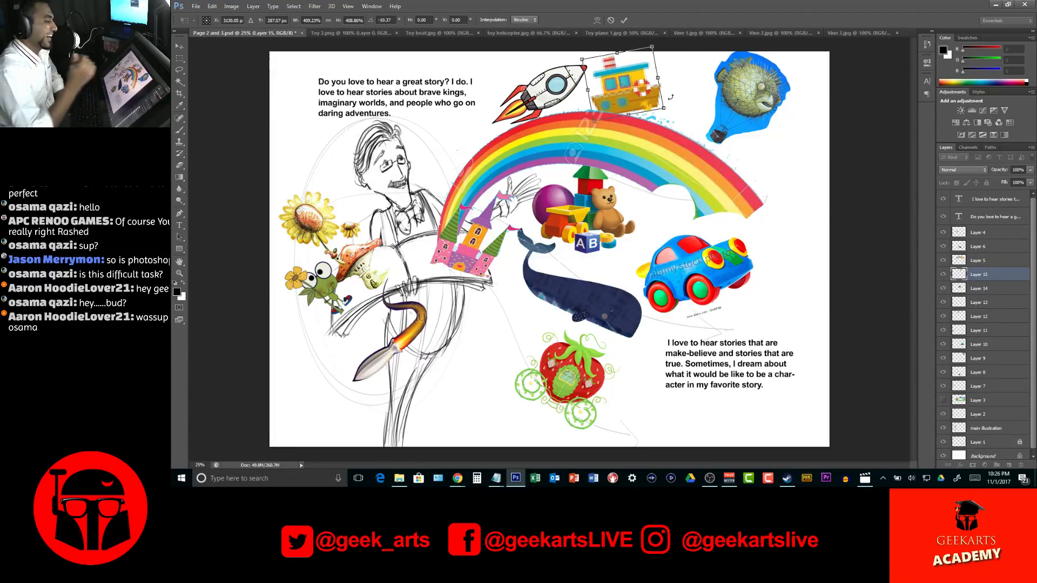
drag(670, 49, 667, 46)
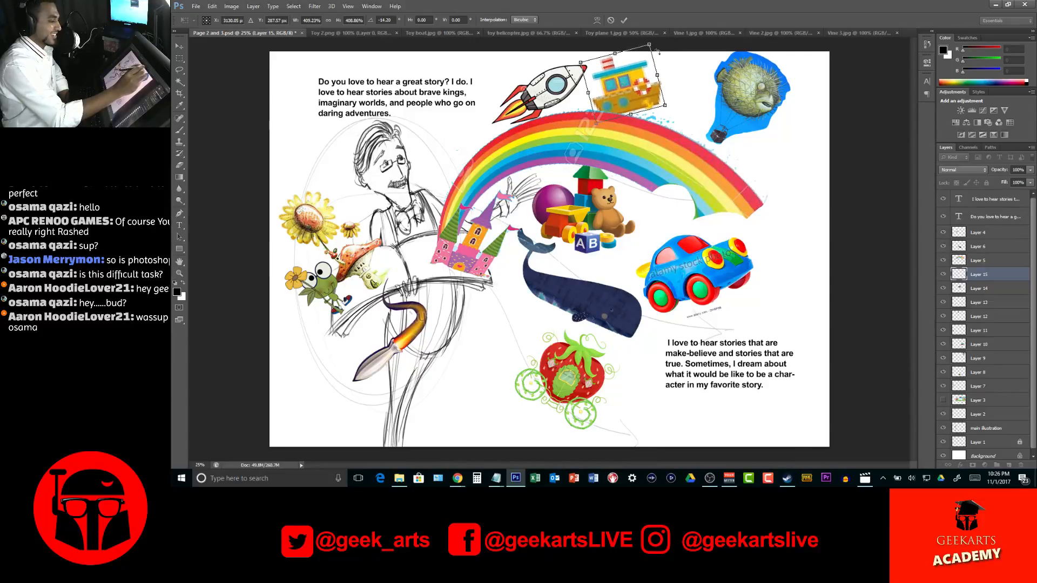
Move the boat between the open book and the strawberry carriage, tilting it about 27 degrees clockwise with a slight skew
drag(644, 80, 511, 354)
drag(568, 319, 534, 381)
drag(553, 346, 556, 313)
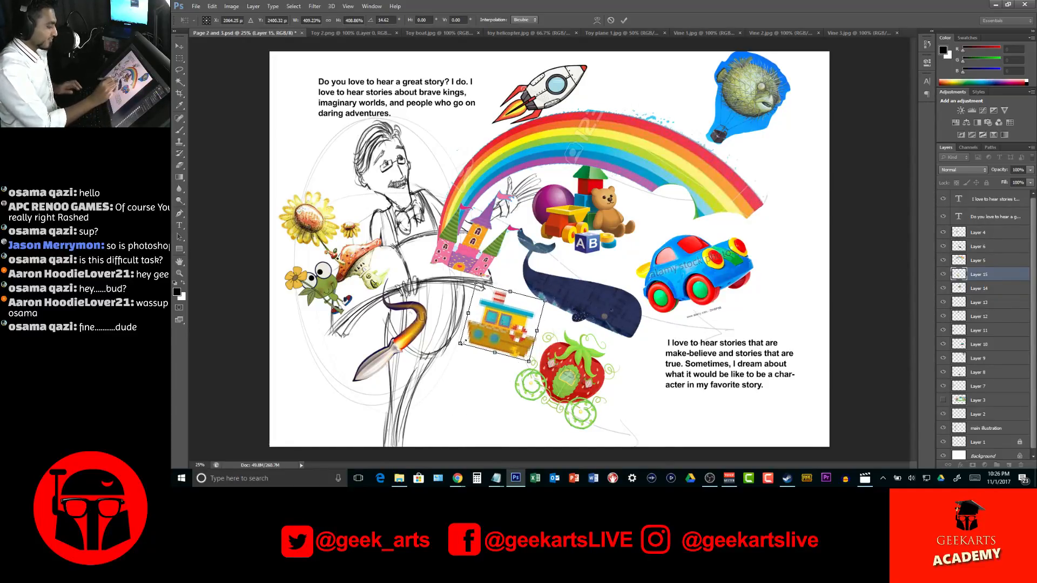
drag(461, 344, 468, 329)
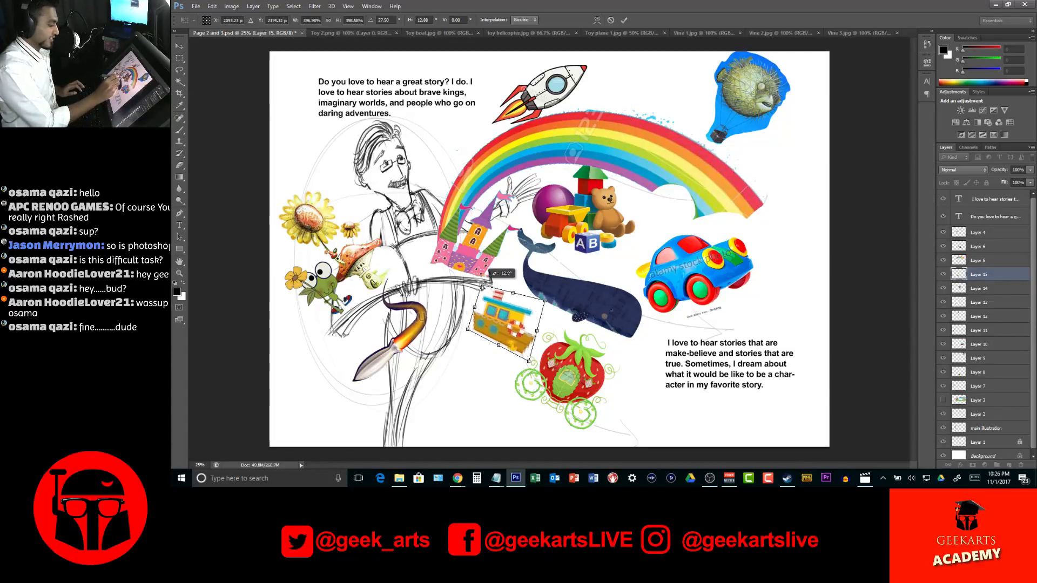
key(Return)
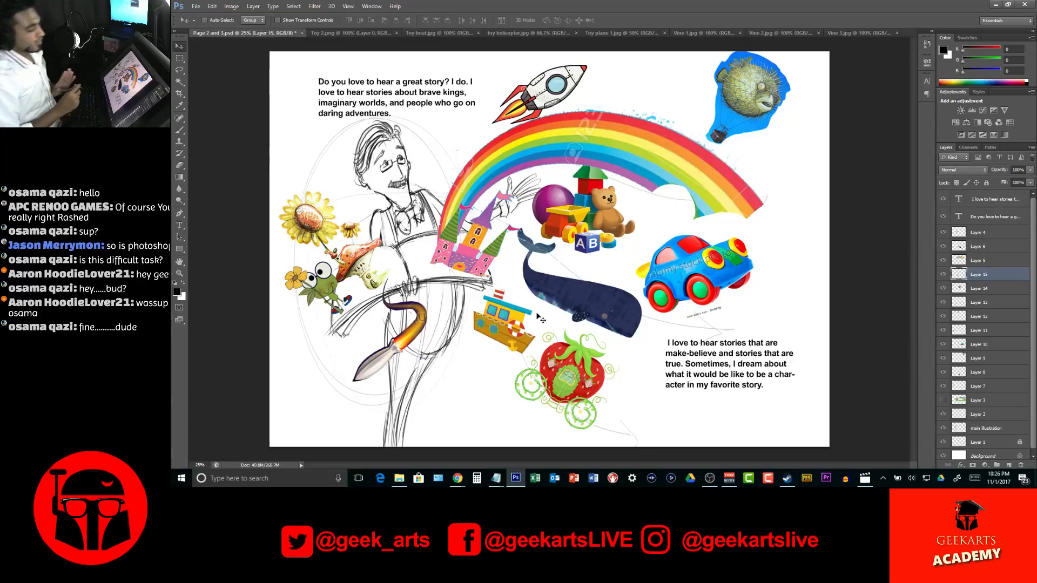
Tilt the boat further clockwise close to the book's edge, and shift the whale slightly away from it
drag(540, 319, 533, 311)
key(ctrl+t)
key(Return)
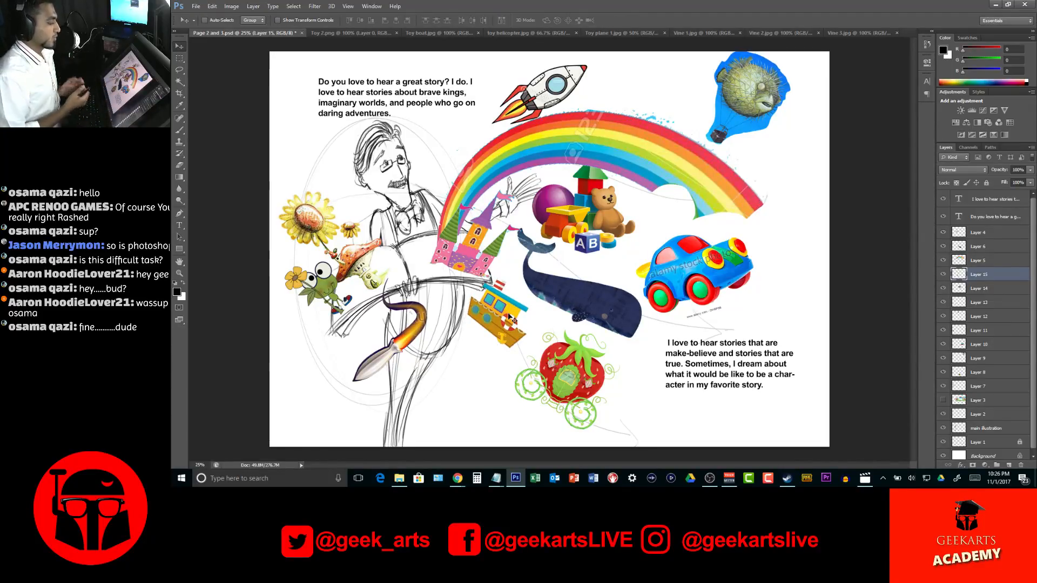
drag(610, 321, 616, 325)
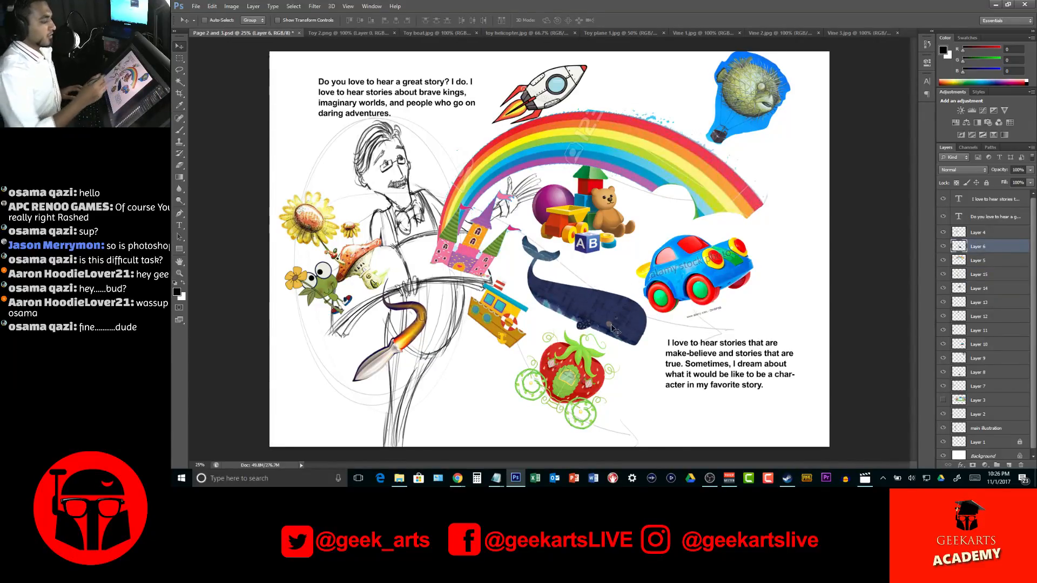
Copy the alphabet blocks from Toy 2.png into the Page 2 and 3 document and cut the lone block onto its own layer
click(361, 34)
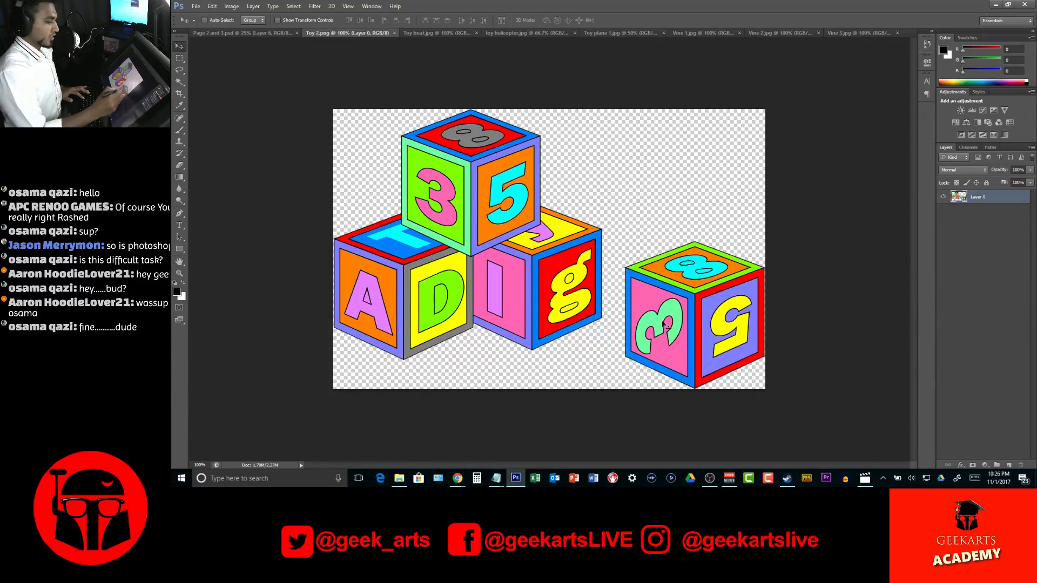
drag(670, 324, 789, 267)
key(m)
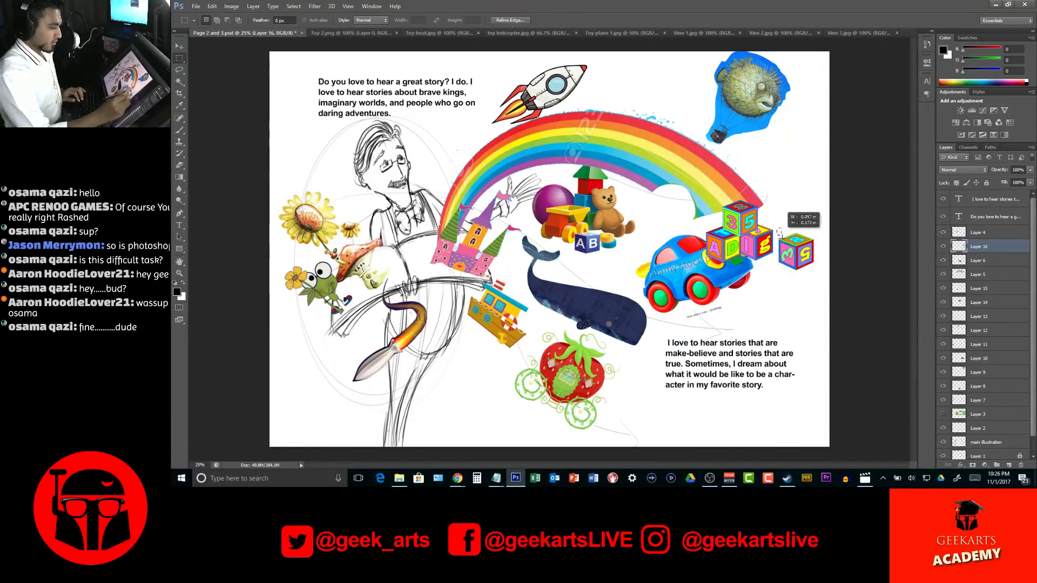
drag(777, 227, 817, 279)
right_click(805, 242)
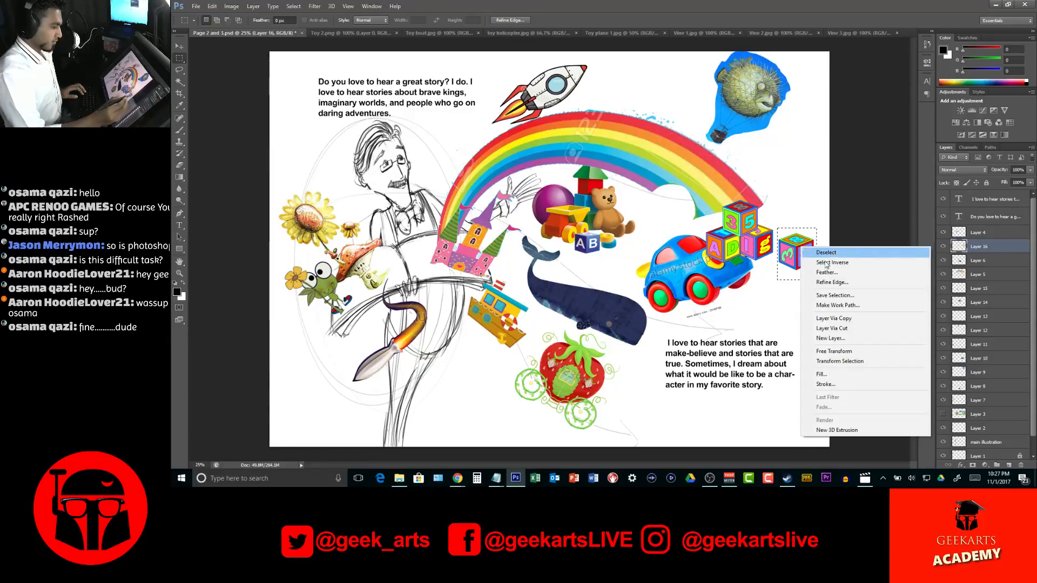
click(832, 329)
Place the lone block below the boat, left of the strawberry carriage, enlarged to about 180% and tilted clockwise
key(v)
drag(801, 255, 484, 380)
key(ctrl+t)
drag(543, 332, 528, 370)
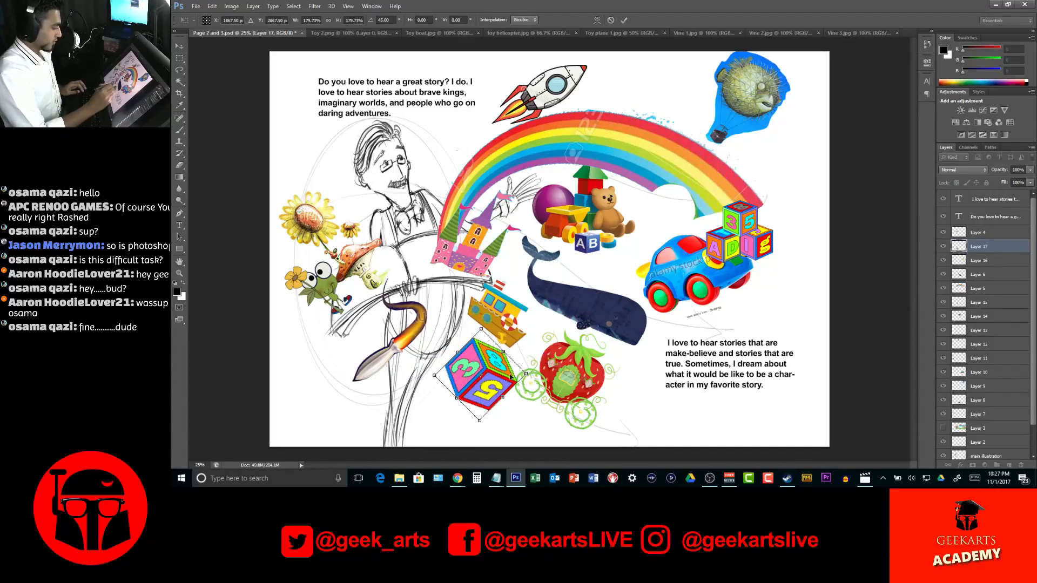
key(Return)
drag(487, 385, 478, 393)
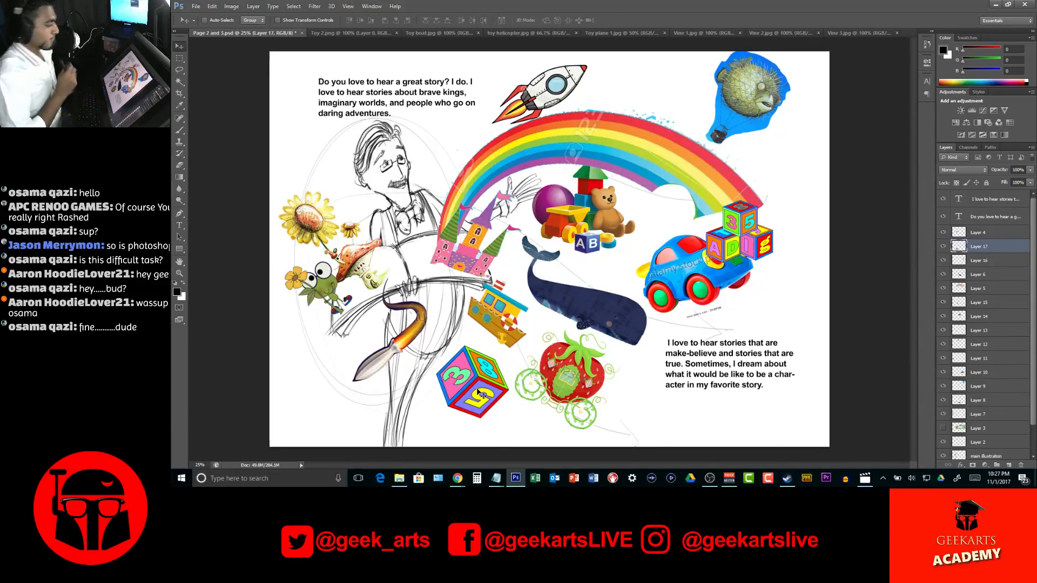
Save the Page 2 and 3 document, dismissing the save error and retrying
key(ctrl+s)
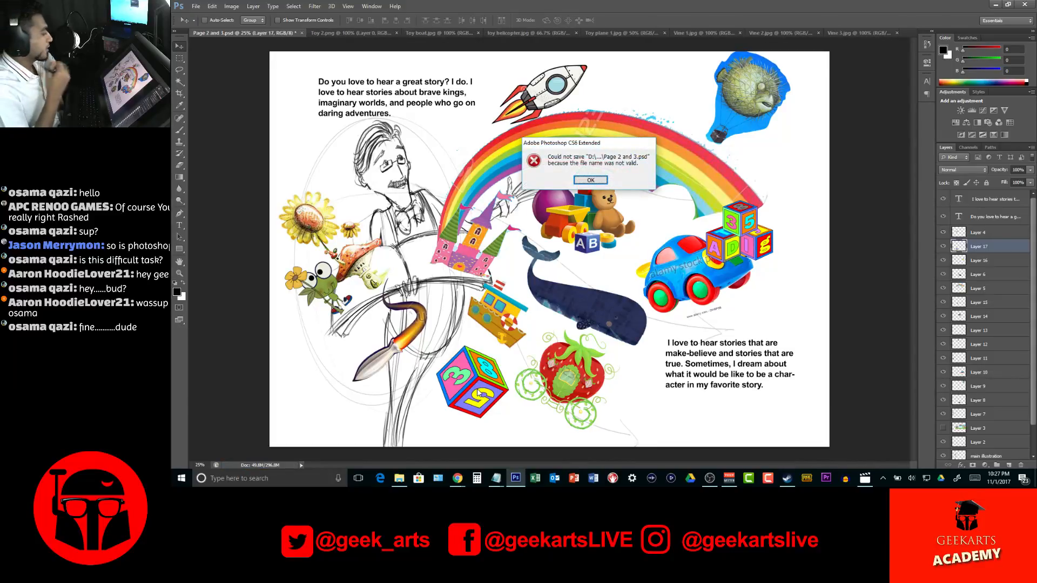
click(594, 182)
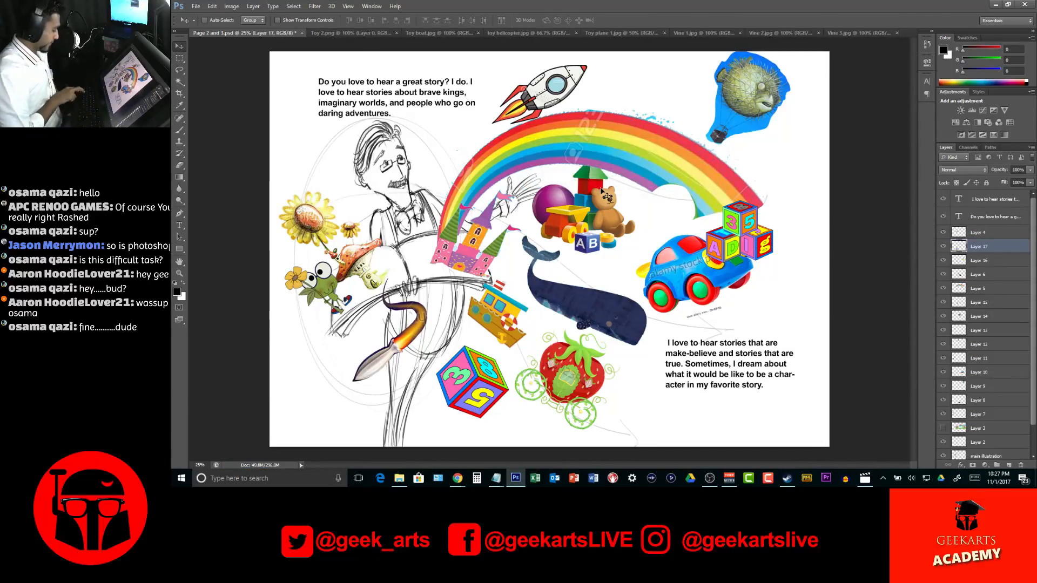
key(ctrl+s)
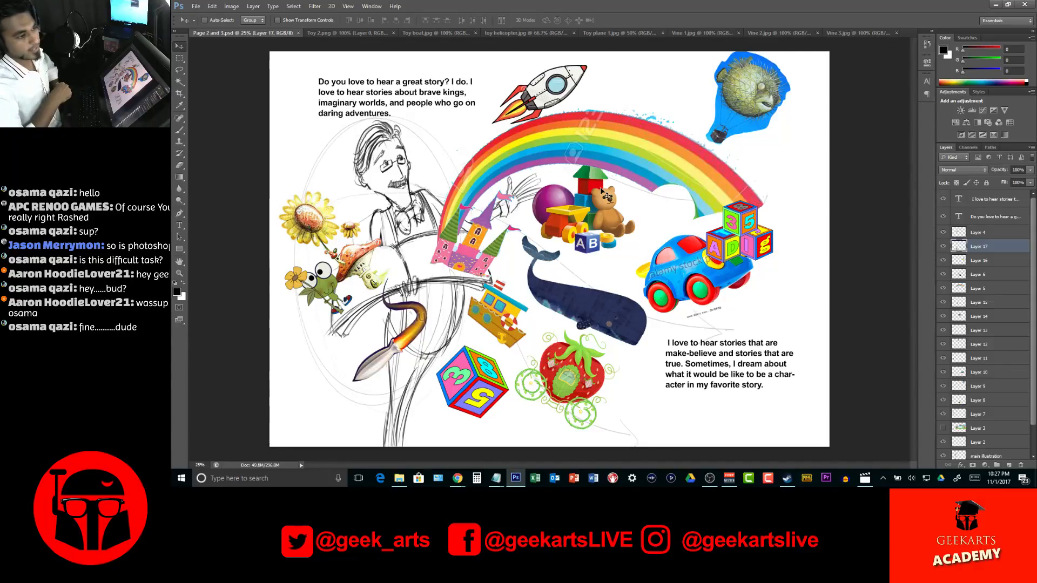
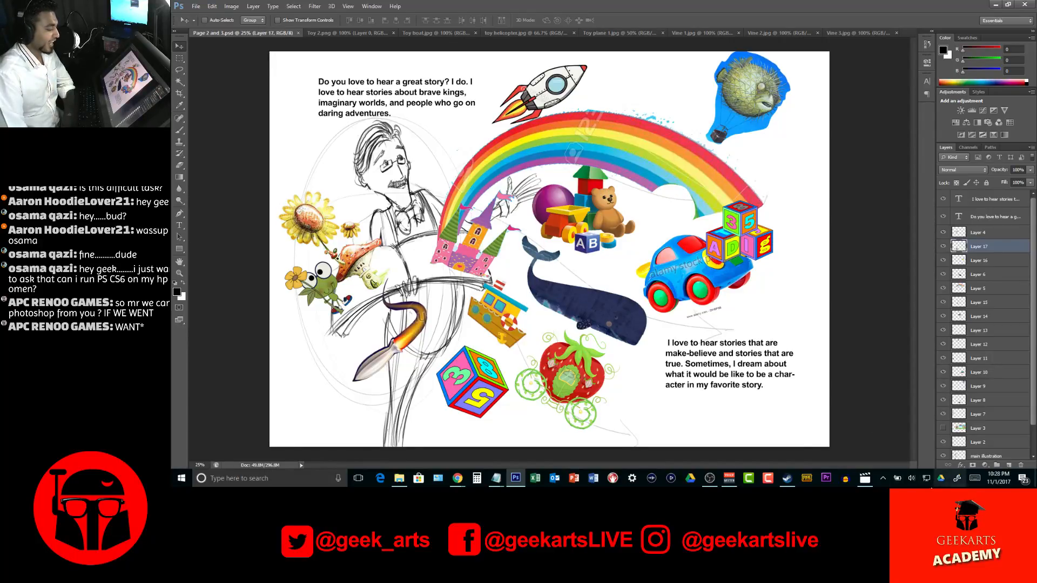
Switch to the browser and review the illustration notes for pages 2 and 3 in the Children's Book document
mouse_move(458, 485)
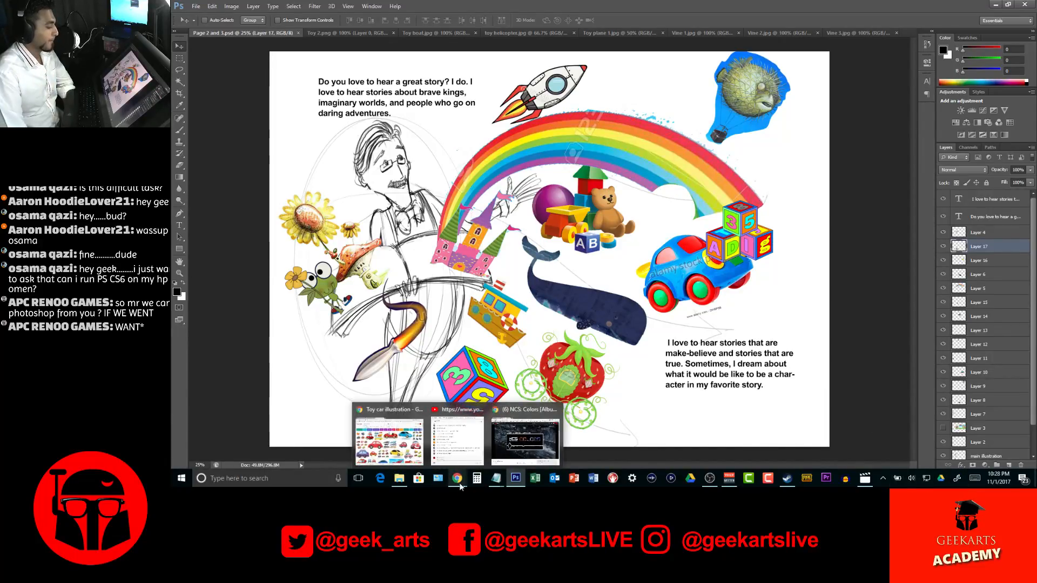
mouse_move(385, 411)
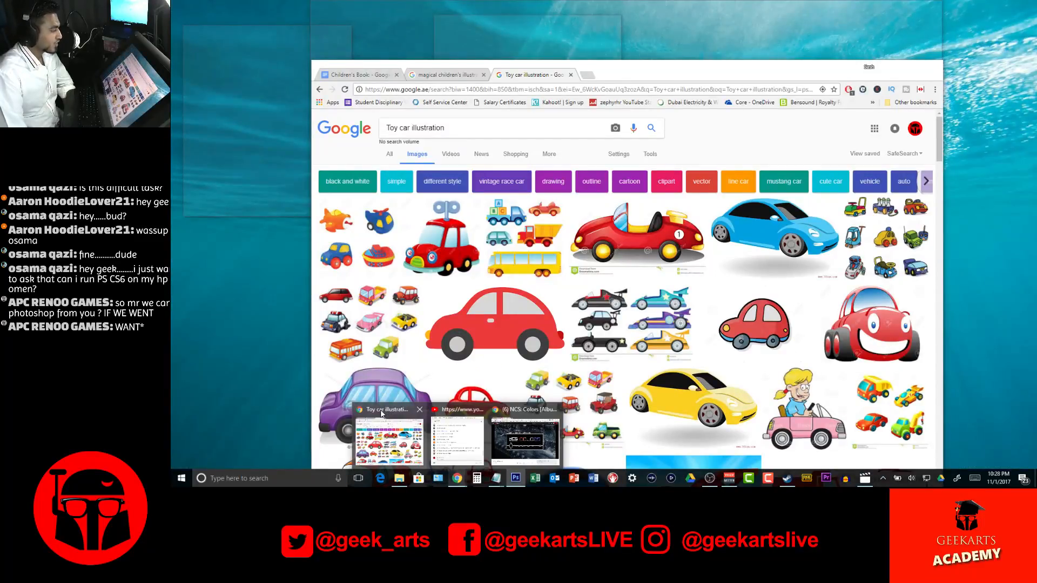
click(381, 413)
key(ctrl+1)
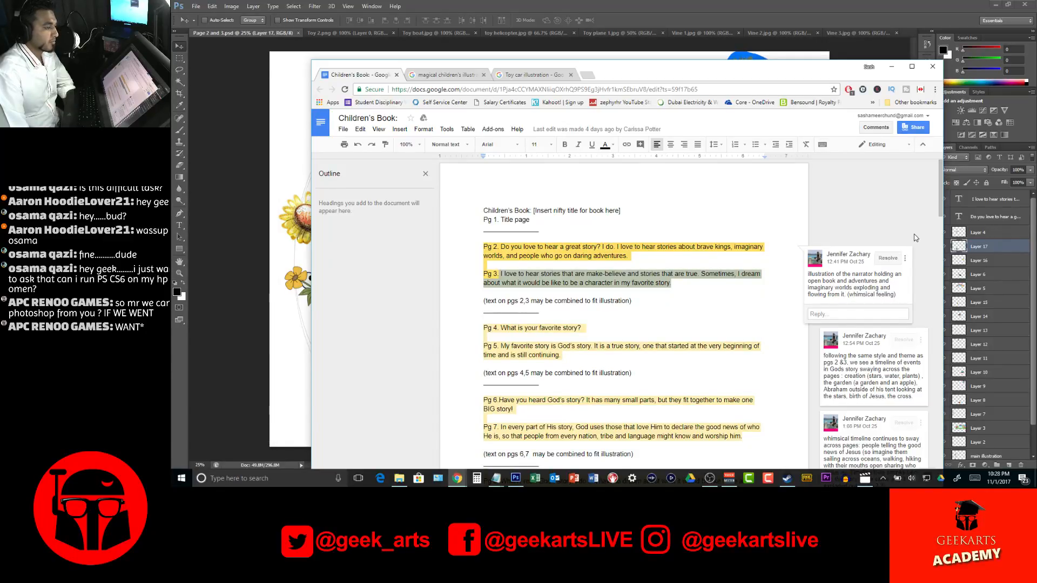
click(892, 67)
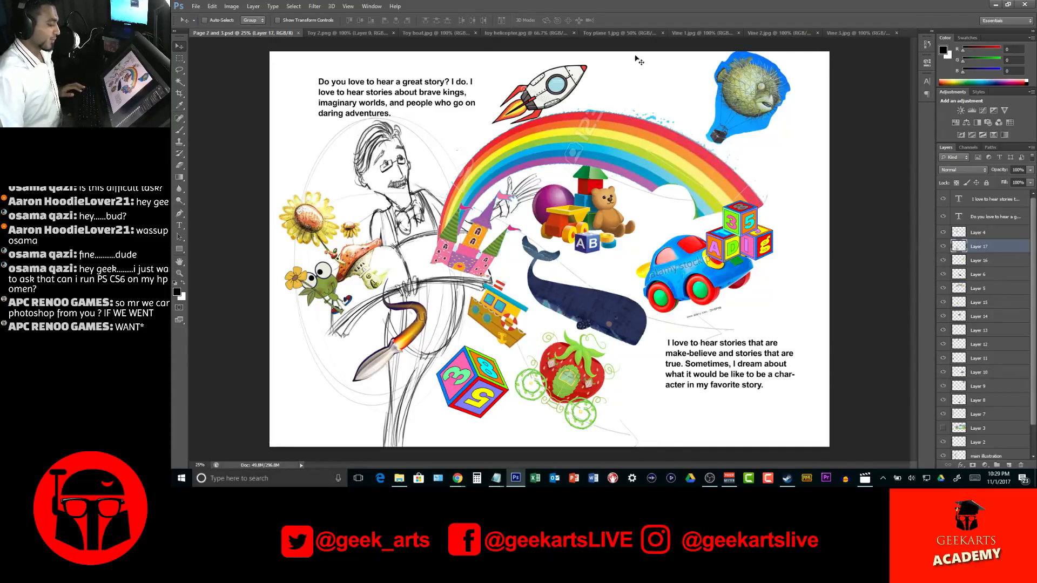
Move the stacked alphabet blocks off the toy car onto the rainbow beside the teddy bear and tilt them counterclockwise
drag(741, 219, 651, 191)
key(ctrl+t)
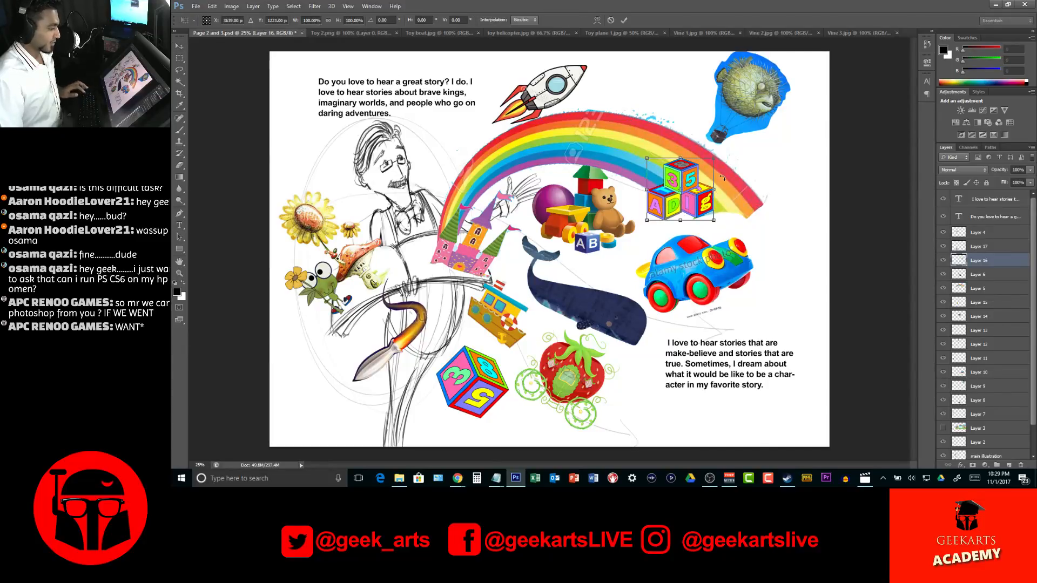
drag(723, 178, 697, 184)
key(Return)
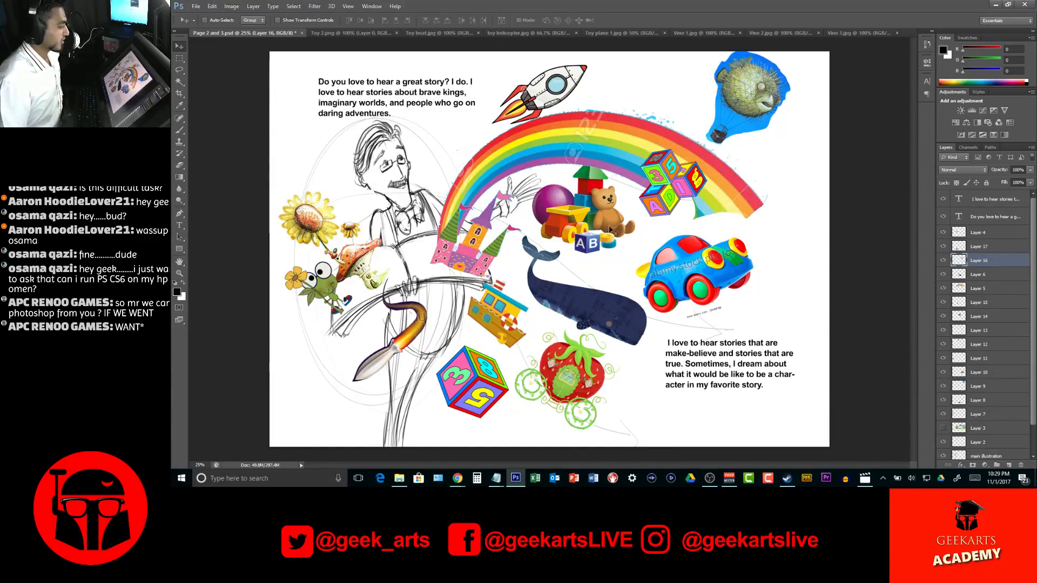
Close the Toy 2.png and Toy boat.jpg reference documents
click(345, 33)
click(397, 33)
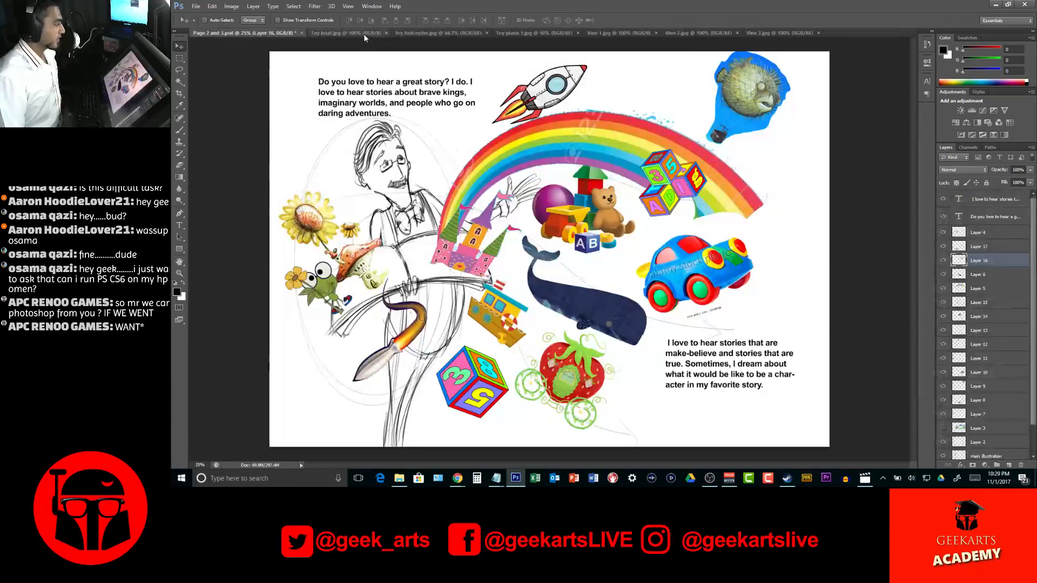
click(364, 33)
click(385, 33)
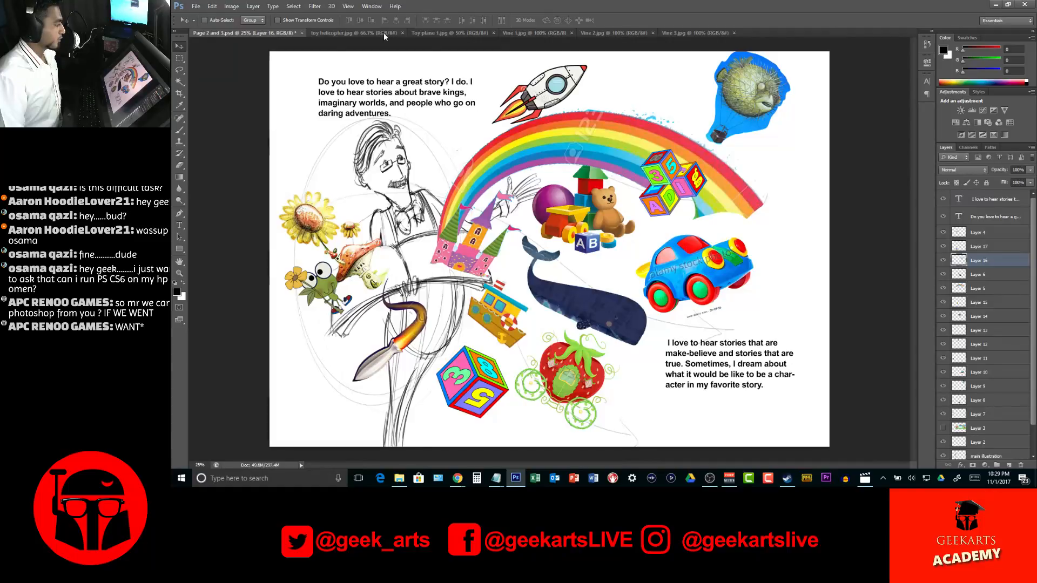
In the toy helicopter image, select the white background including its watermark squares with the Magic Wand and invert the selection
click(384, 33)
key(w)
click(440, 125)
shift+click(451, 273)
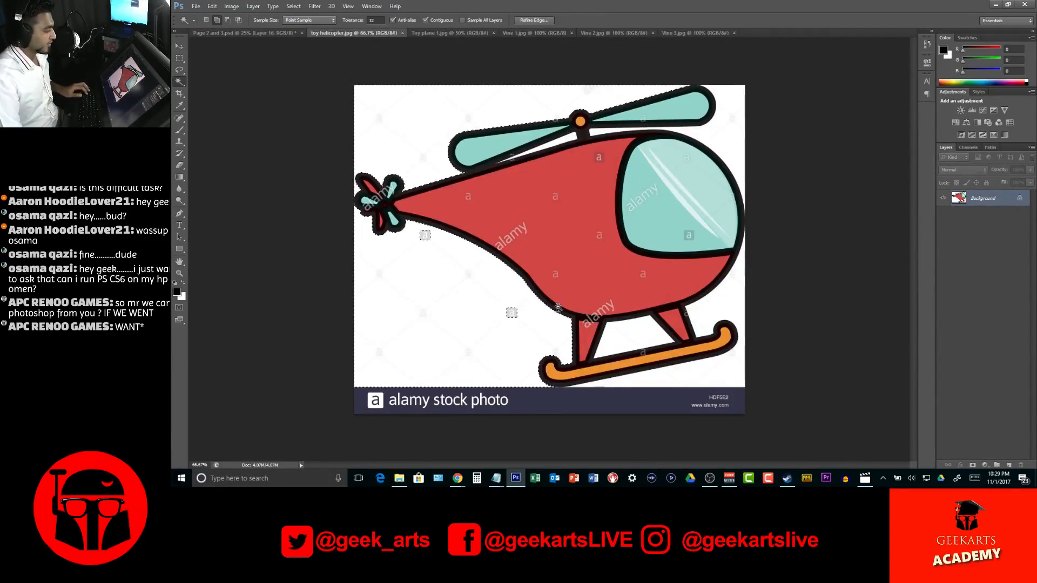
shift+click(425, 237)
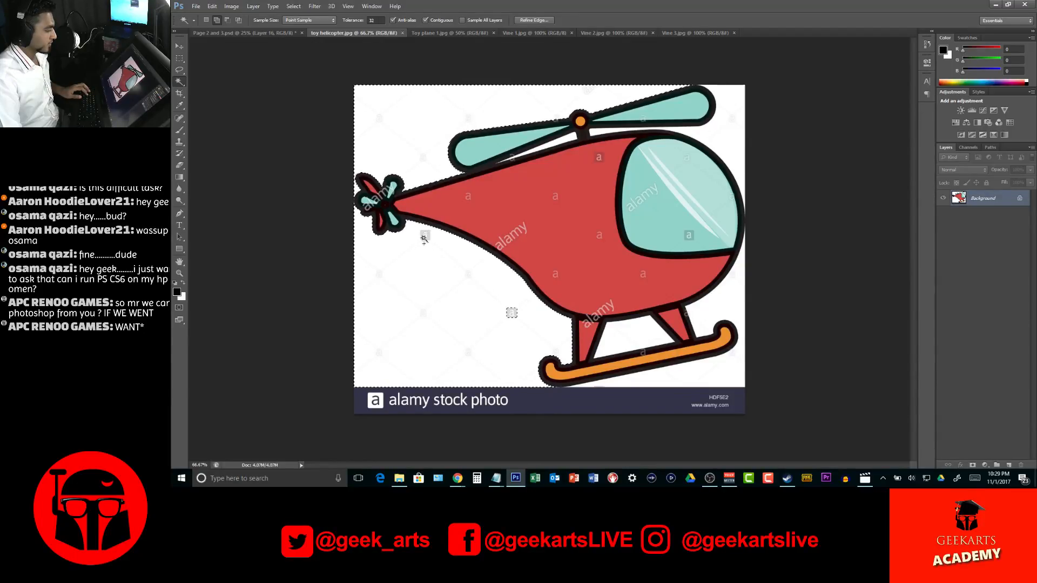
shift+click(510, 313)
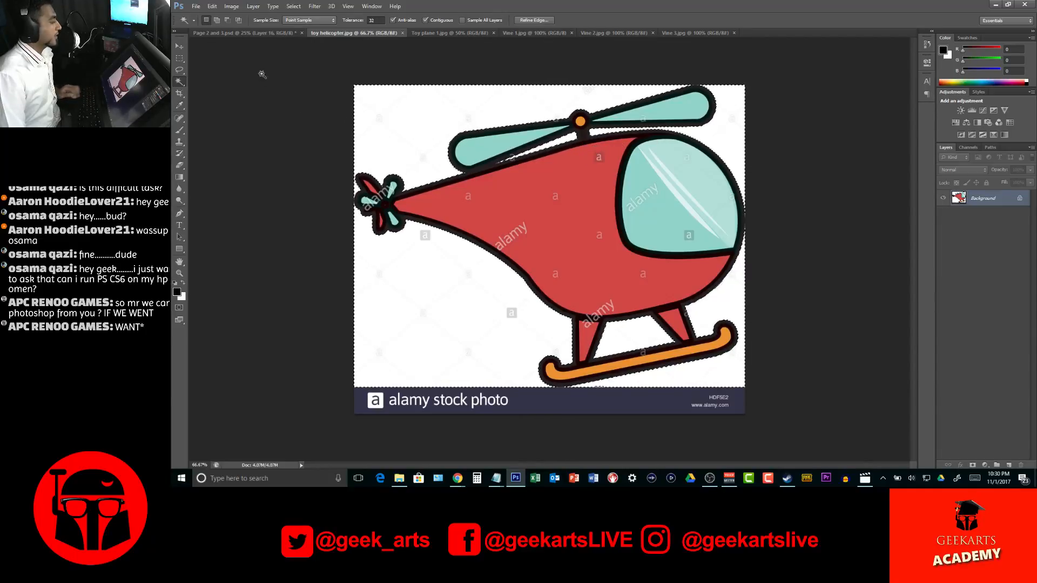
click(293, 6)
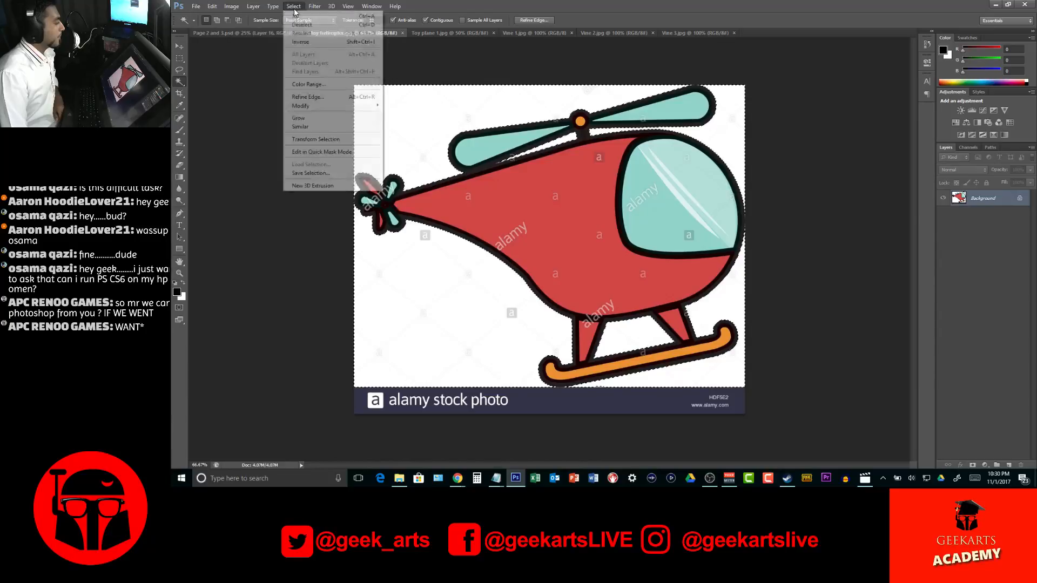
click(307, 43)
Copy the selected helicopter into the Page 2 and 3 document and delete the stock photo banner beneath it
key(v)
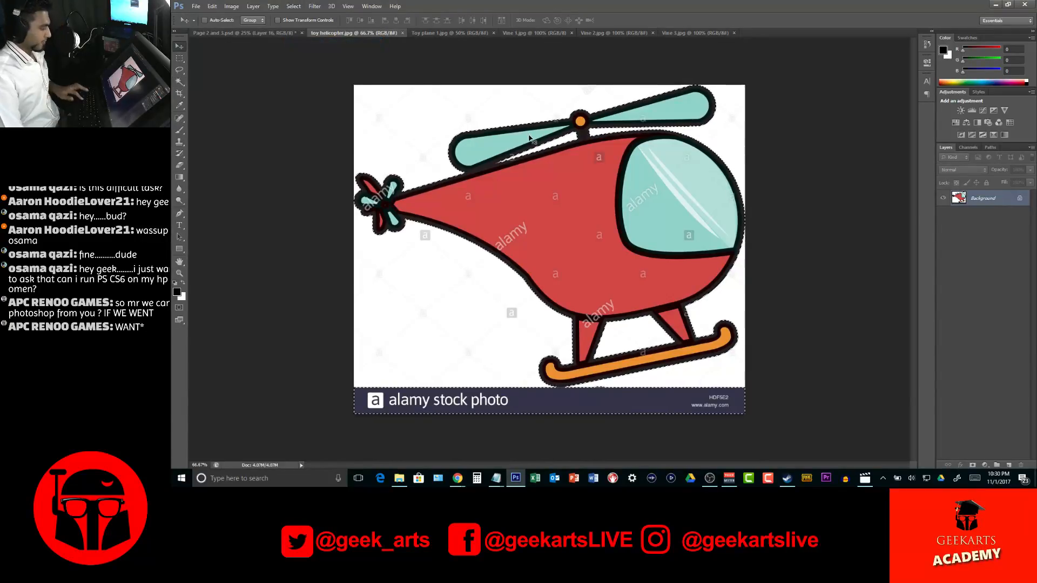
drag(212, 78, 627, 241)
drag(771, 187, 649, 184)
key(m)
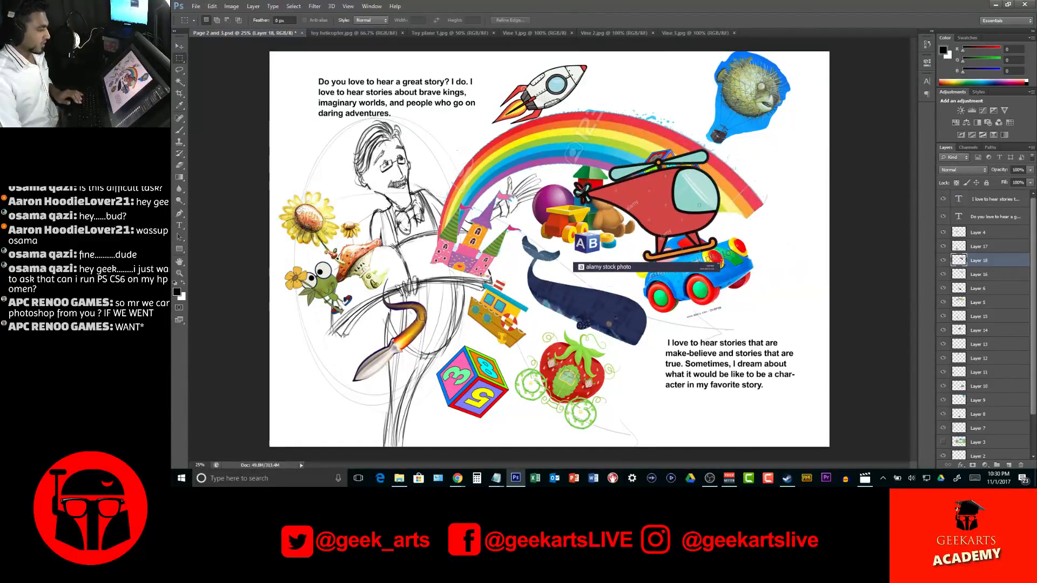
drag(779, 314, 562, 261)
key(Delete)
key(ctrl+d)
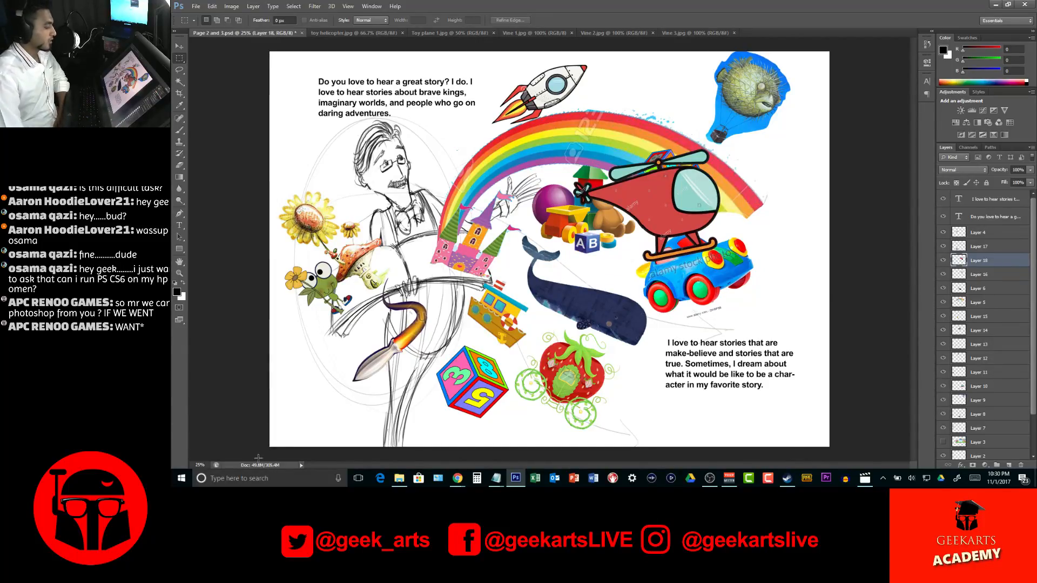
Switch to the YouTube music window and move it off this screen
mouse_move(454, 480)
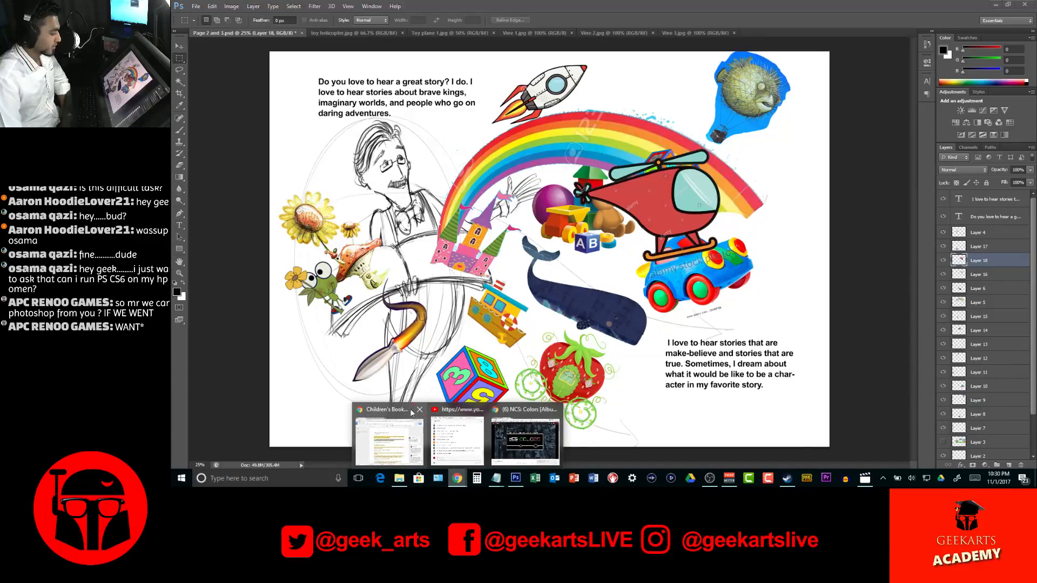
mouse_move(453, 416)
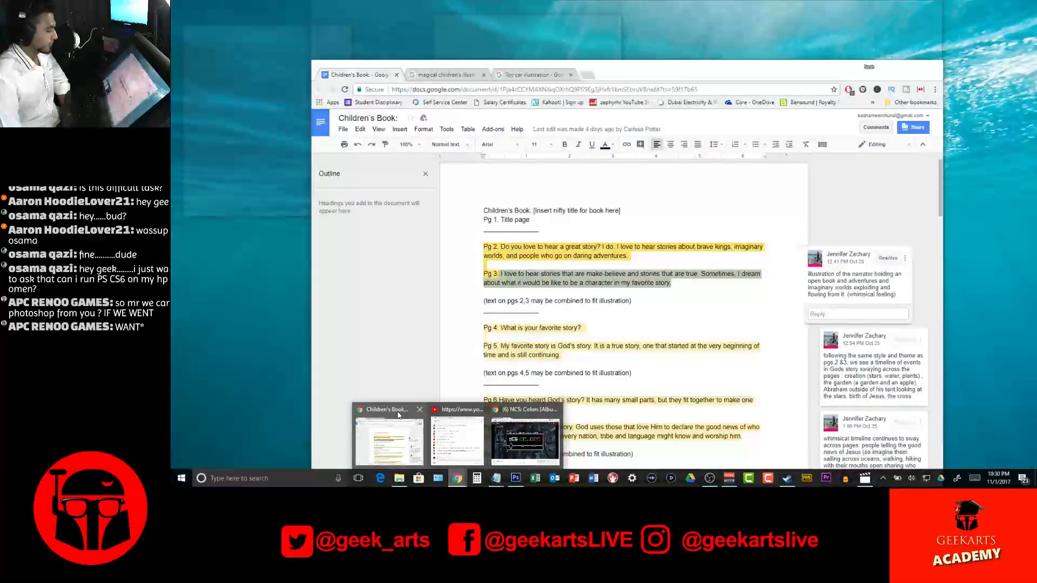
mouse_move(534, 423)
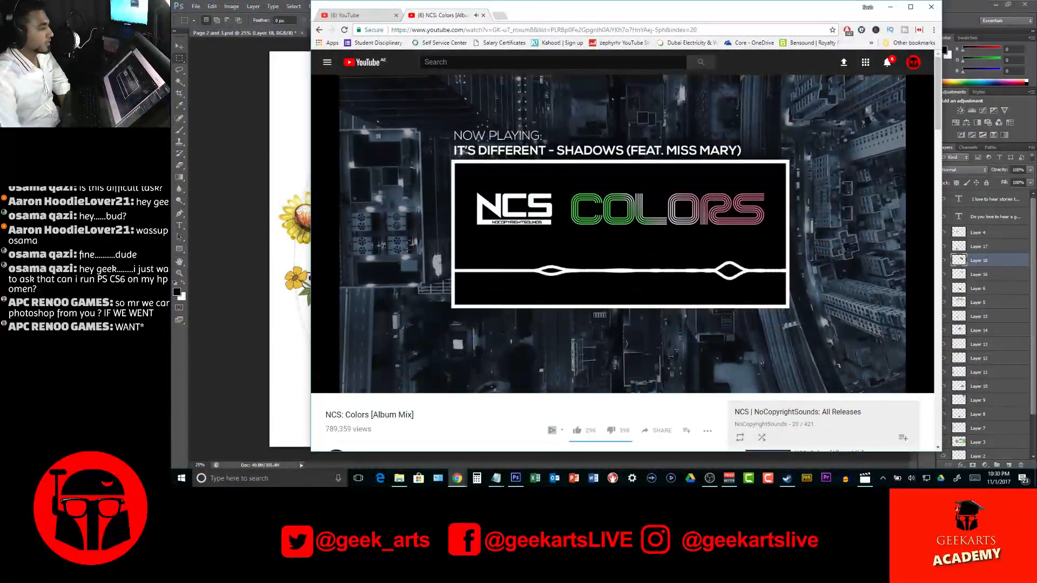
drag(741, 14, 1036, 25)
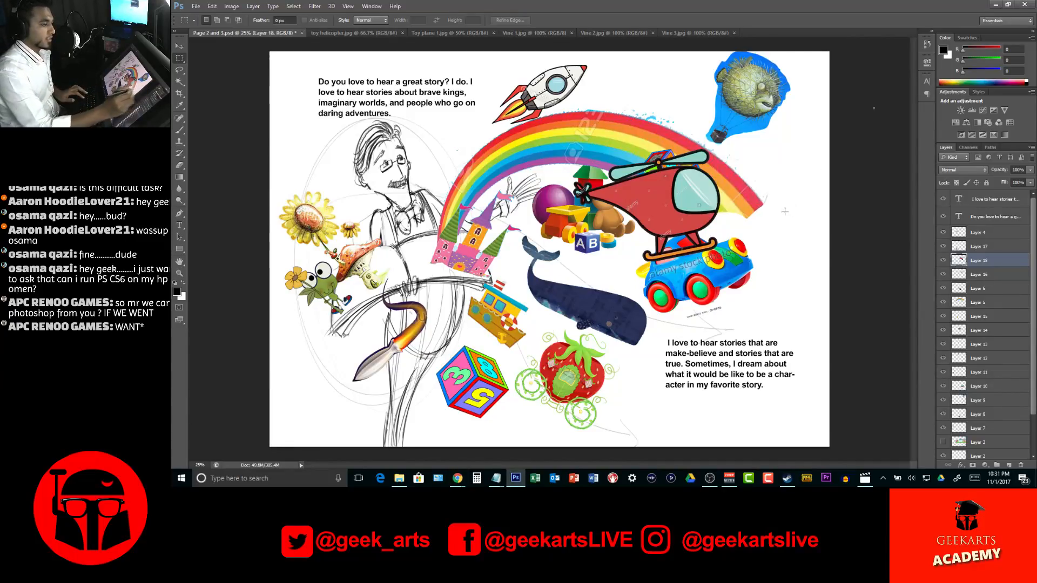
Erase the tiny caption text beneath the toy car and shift the car slightly down and to the right
key(v)
ctrl+click(726, 277)
drag(726, 277, 726, 286)
key(m)
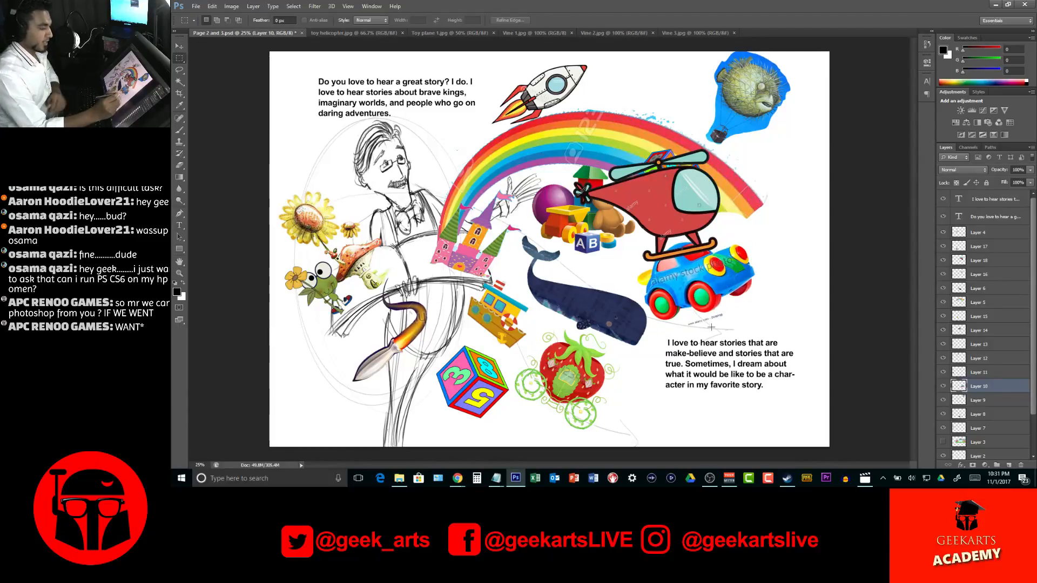
mouse_move(660, 367)
mouse_down()
mouse_move(731, 335)
mouse_move(723, 308)
mouse_move(676, 325)
mouse_move(670, 344)
mouse_move(727, 348)
mouse_move(761, 321)
mouse_up()
click(179, 69)
key(Delete)
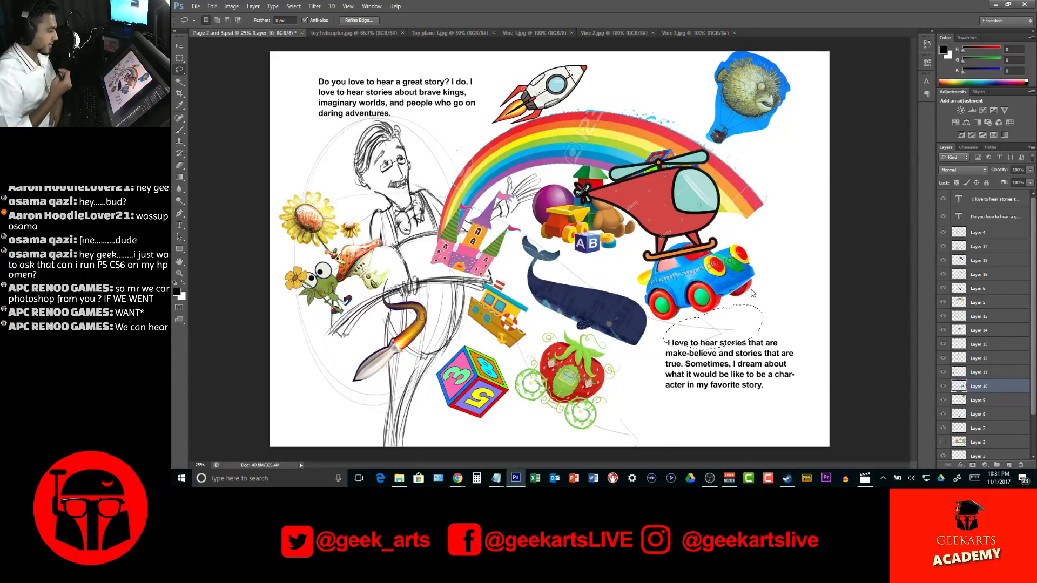
key(v)
key(ctrl+d)
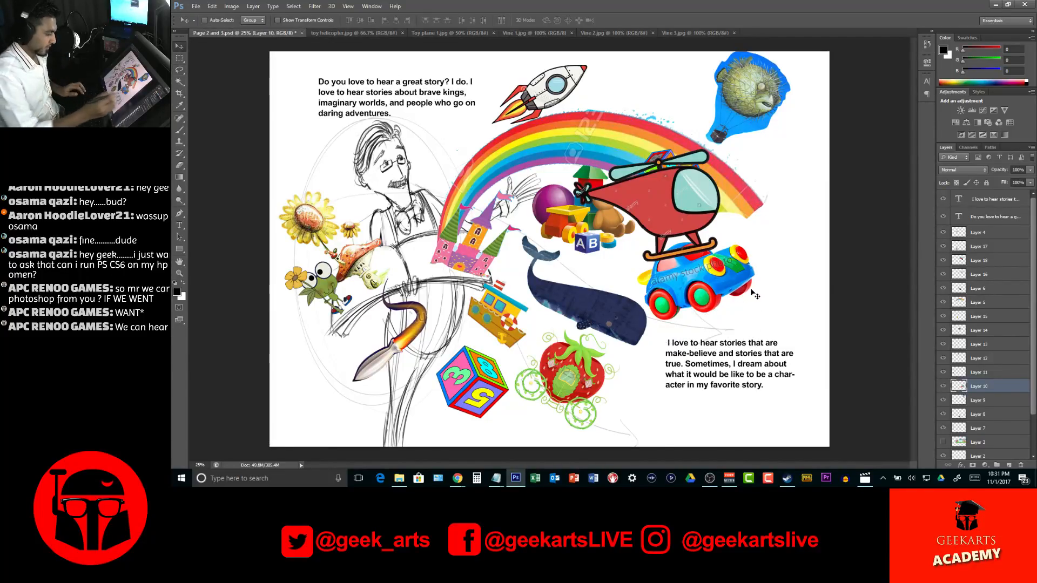
drag(741, 289, 764, 290)
Place the helicopter over the rainbow's lower right end, shrunk to about 54% and tilted about 28° counterclockwise
drag(686, 206, 751, 211)
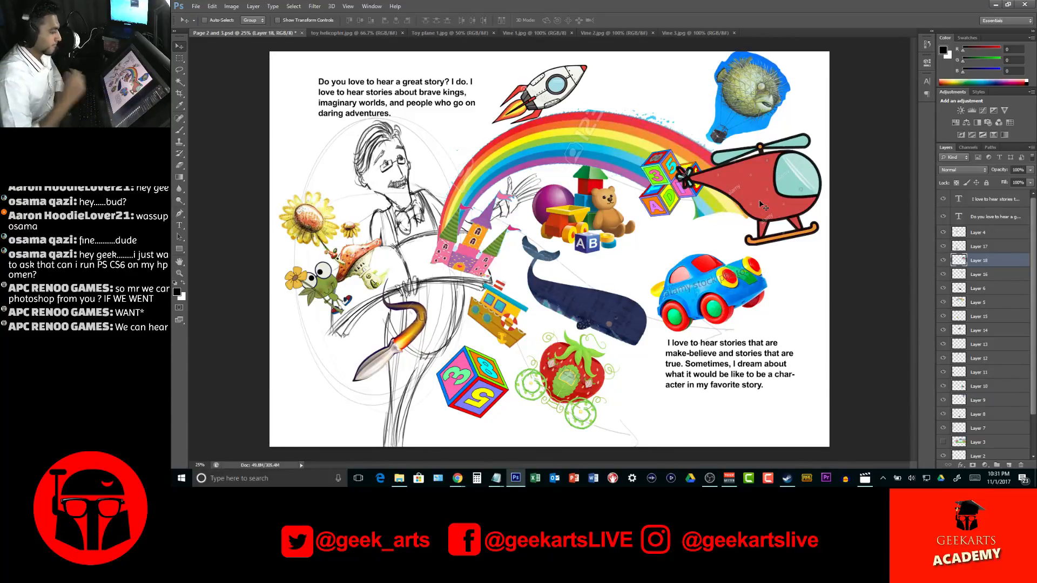
key(ctrl+t)
drag(826, 128, 787, 137)
drag(779, 179, 766, 218)
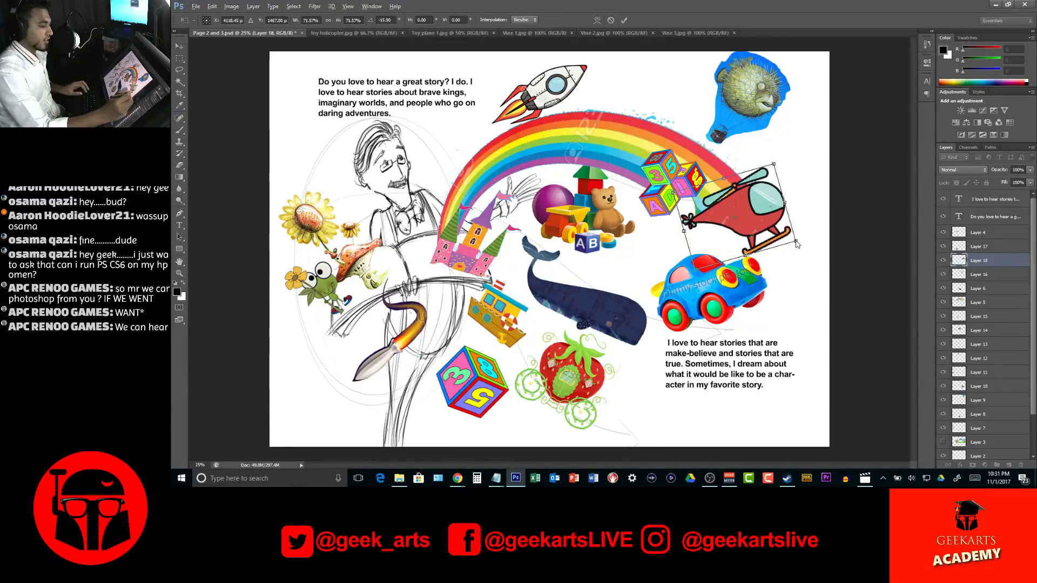
drag(798, 243, 784, 234)
drag(781, 171, 773, 165)
drag(756, 213, 785, 192)
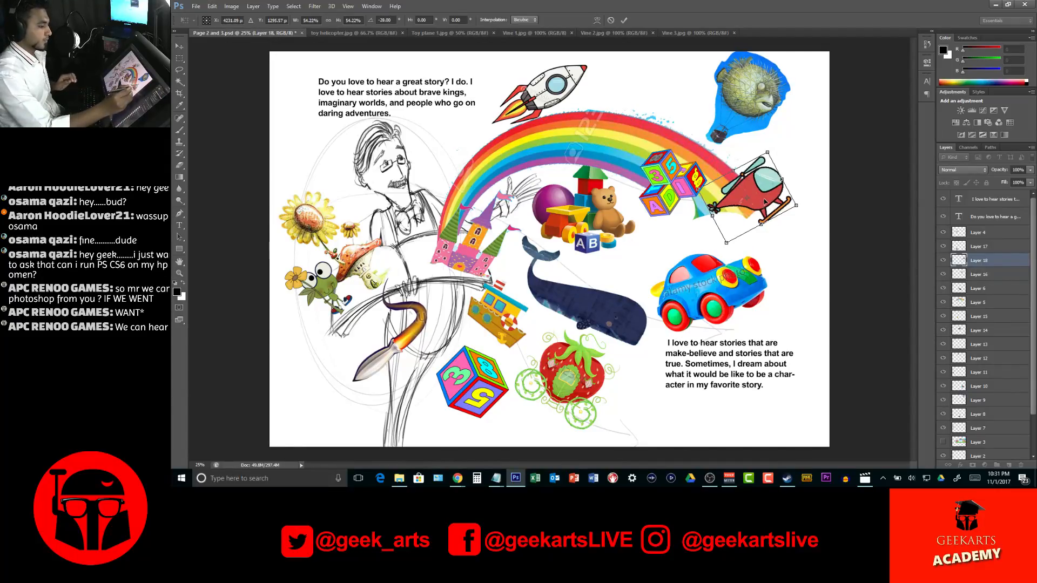
key(Return)
Rotate the helicopter clockwise until it sits nearly level at the end of the rainbow
key(ctrl+t)
drag(811, 190, 810, 219)
key(Return)
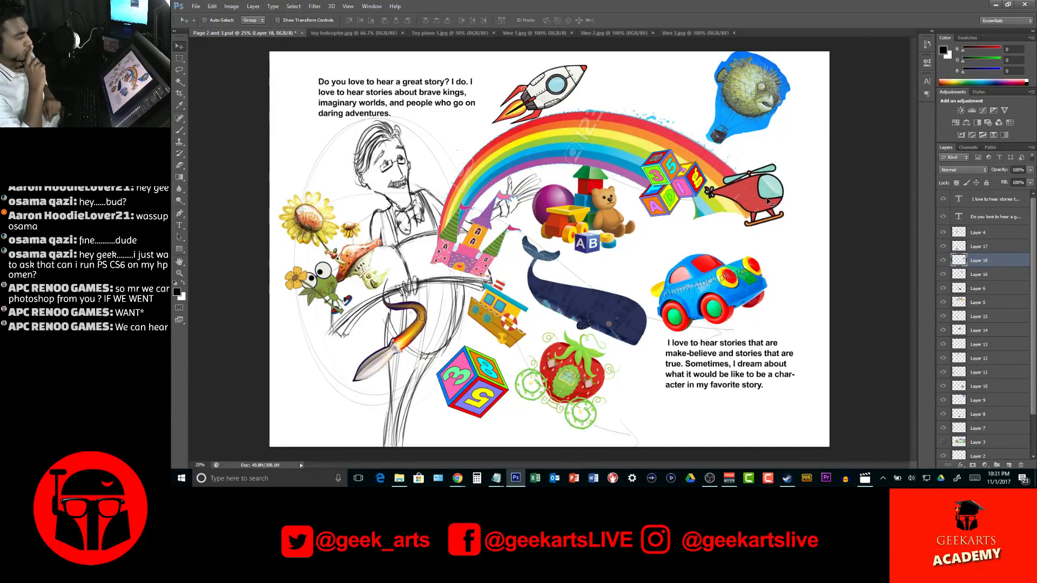
Save the Page 2 and 3 document
key(ctrl+s)
key(s)
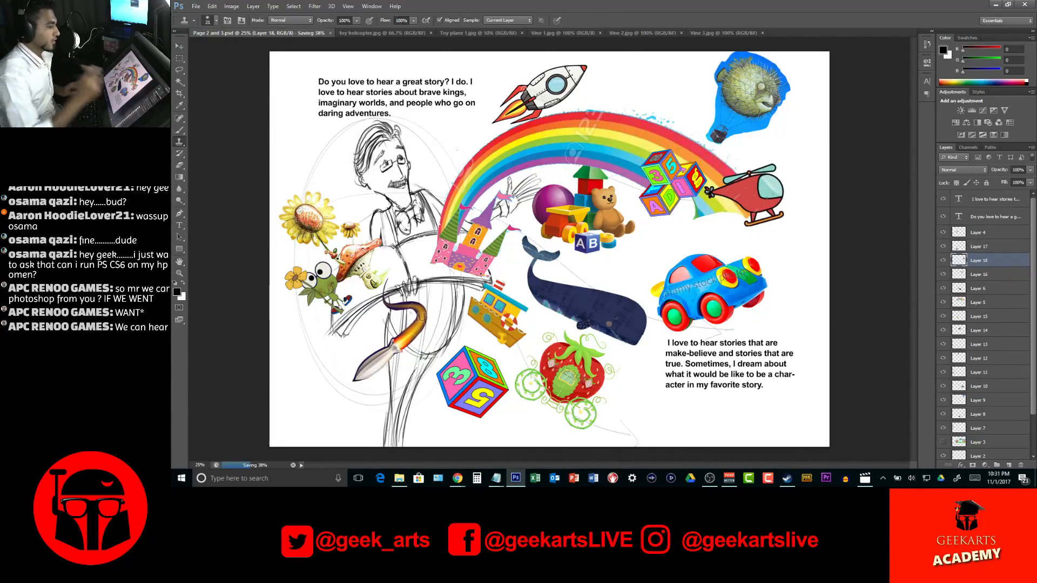
click(591, 180)
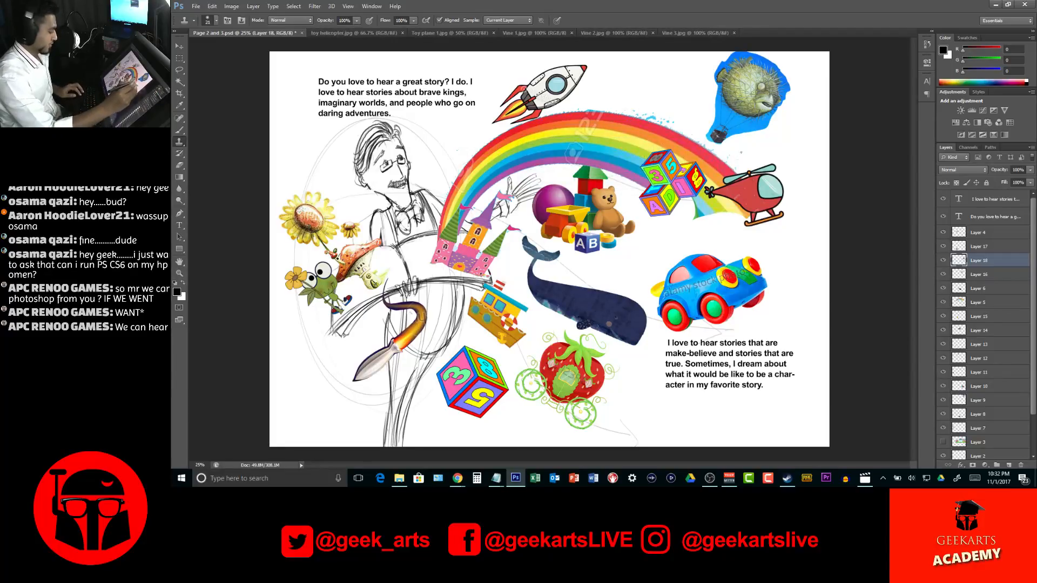
Save a backup copy of the spread as "Page 2 and 3 (backup)" in Photoshop format in the Main page illustrations folder
key(z)
click(762, 134)
click(804, 114)
drag(801, 125, 739, 220)
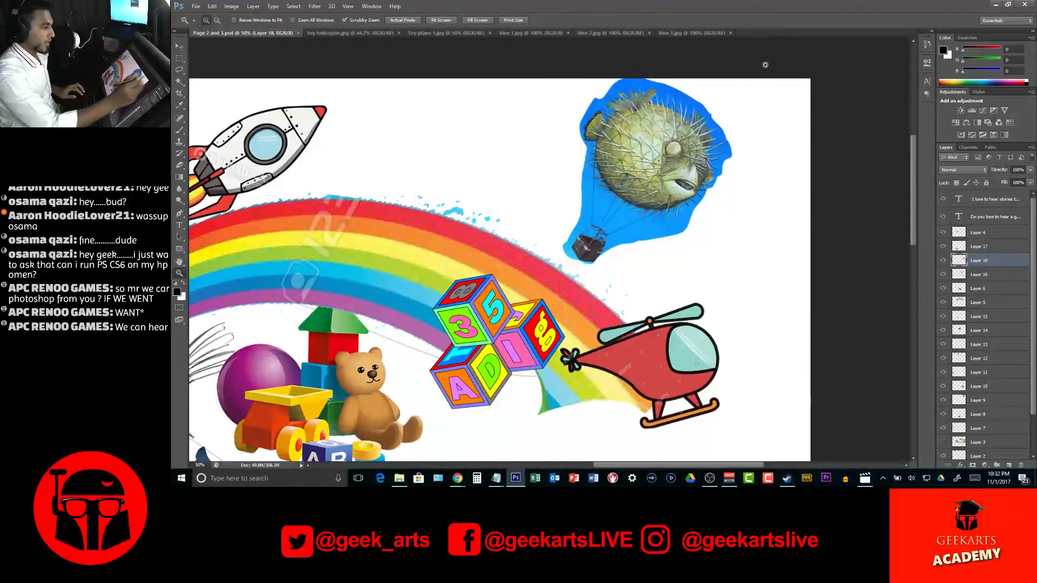
key(w)
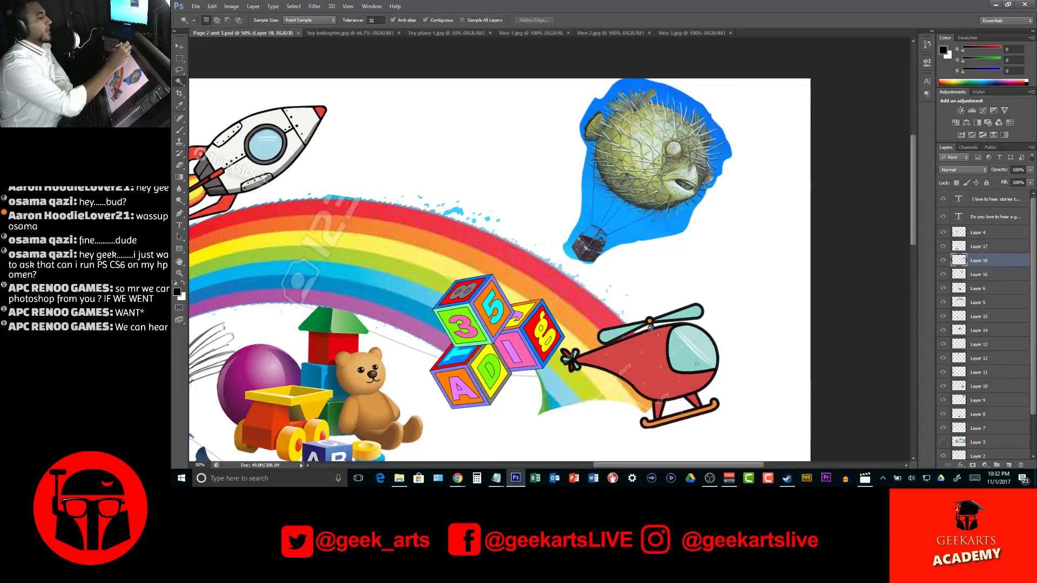
click(196, 5)
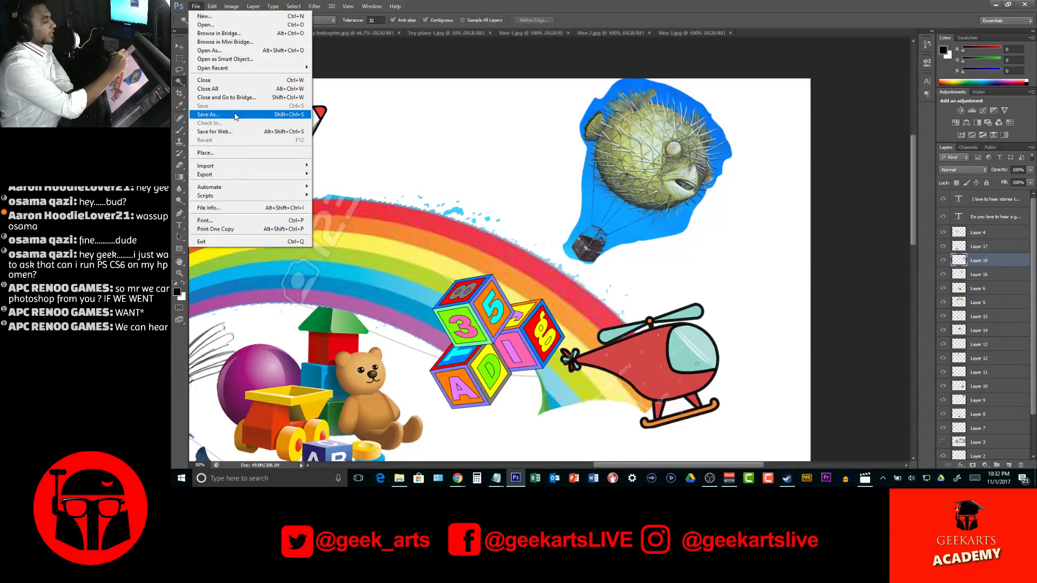
click(223, 115)
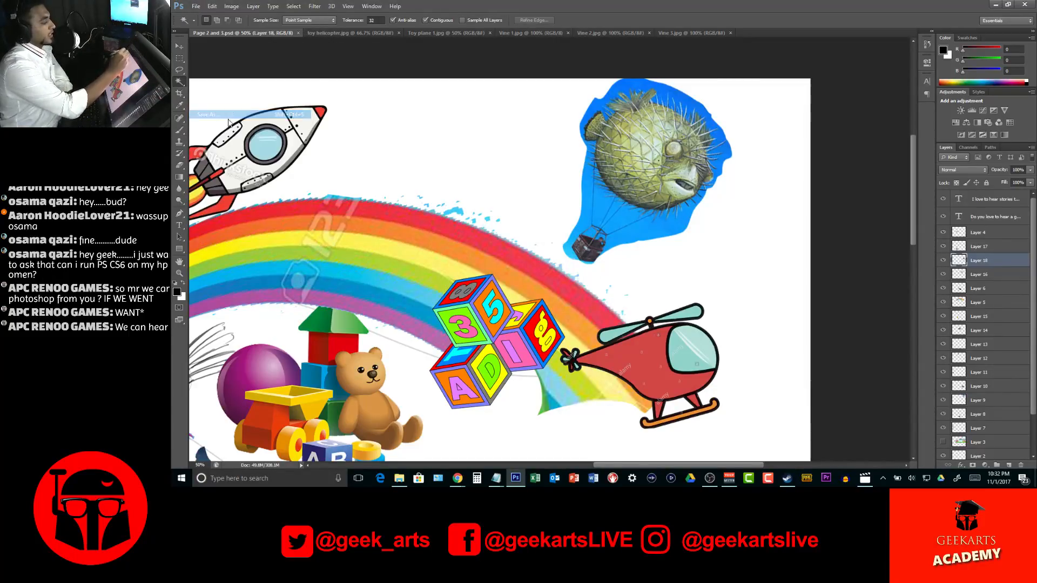
click(617, 256)
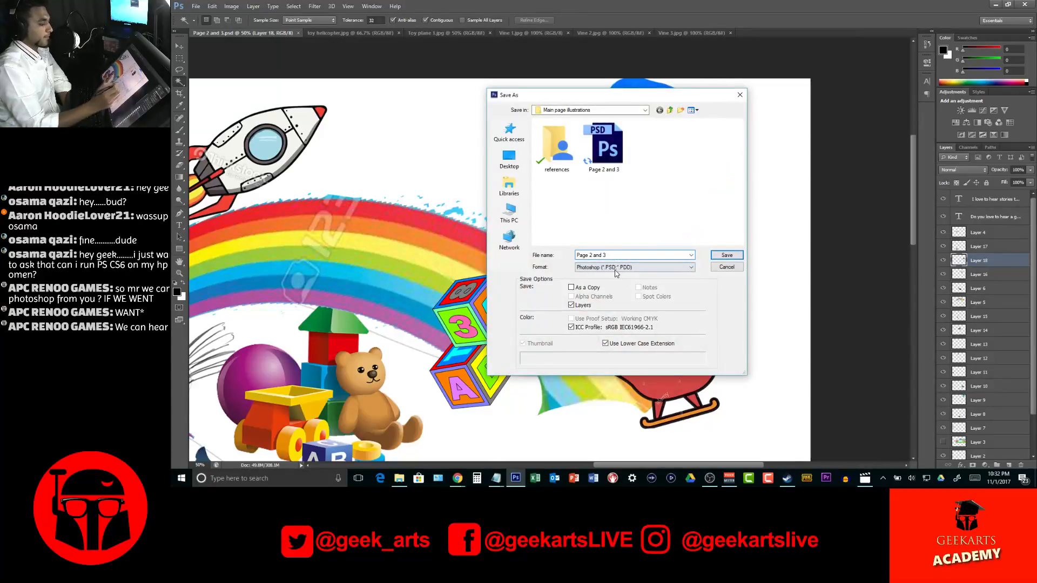
text(()
key(BackSpace)
text((backup))
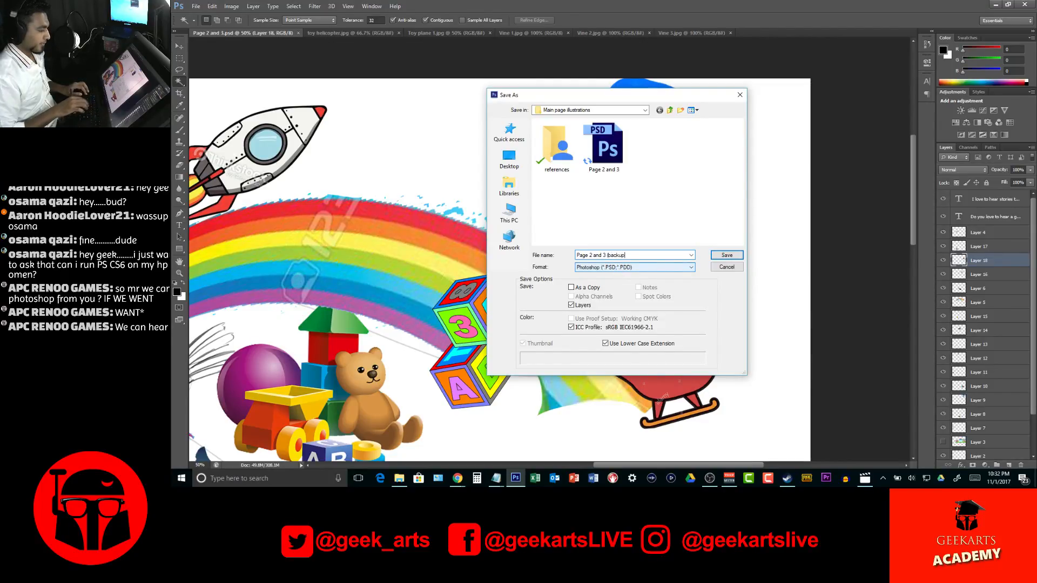
click(727, 255)
click(689, 208)
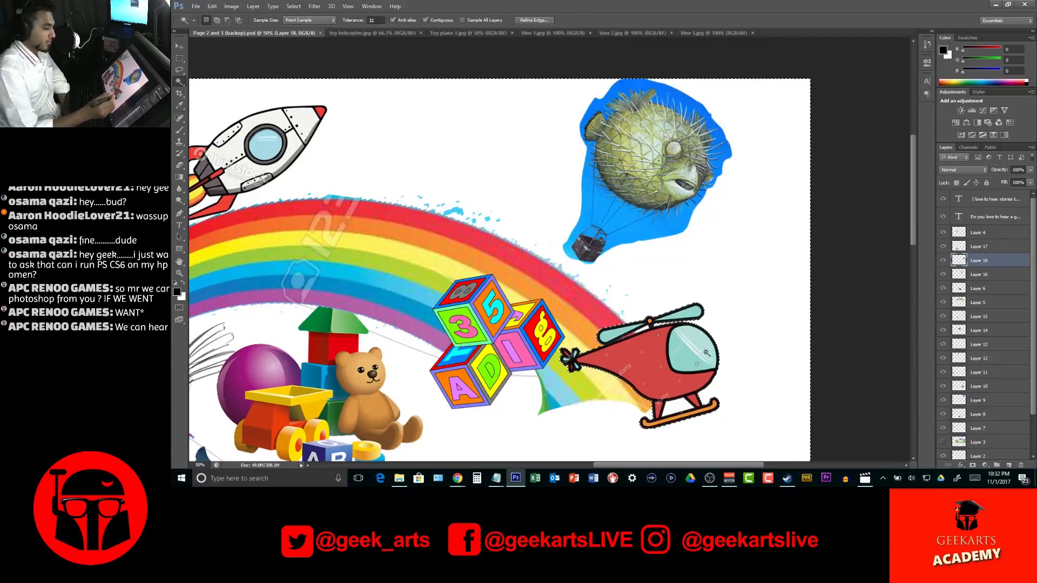
Delete the blue background between the pufferfish balloon's ropes and above the fish using the Magic Wand
key(v)
ctrl+click(658, 339)
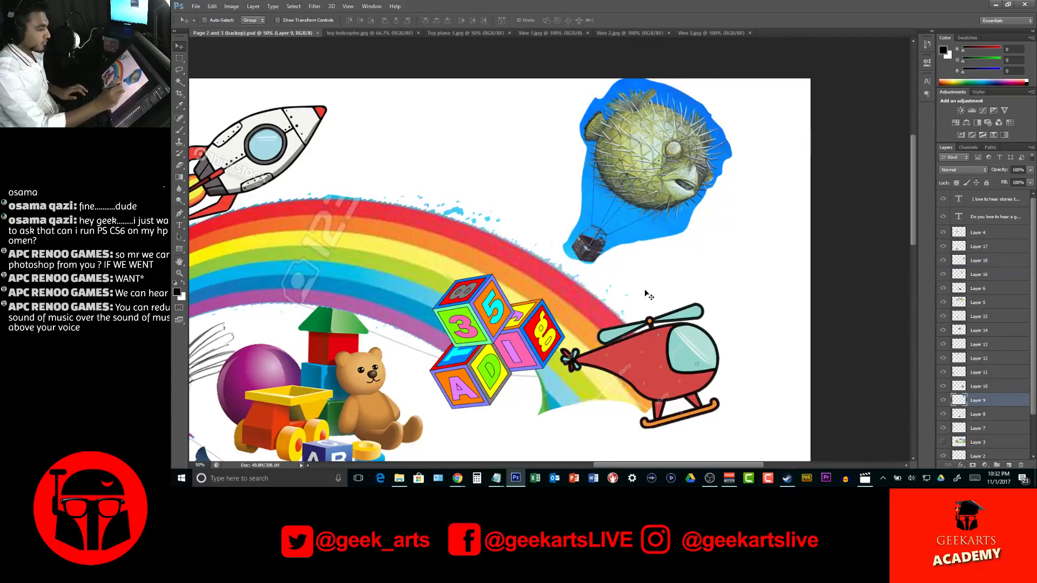
key(w)
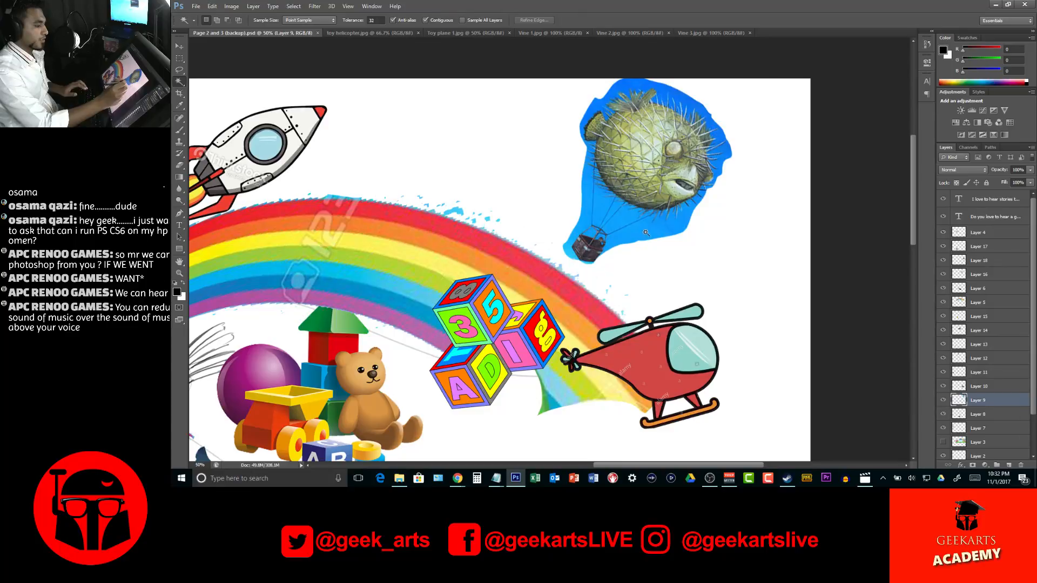
click(656, 224)
key(Delete)
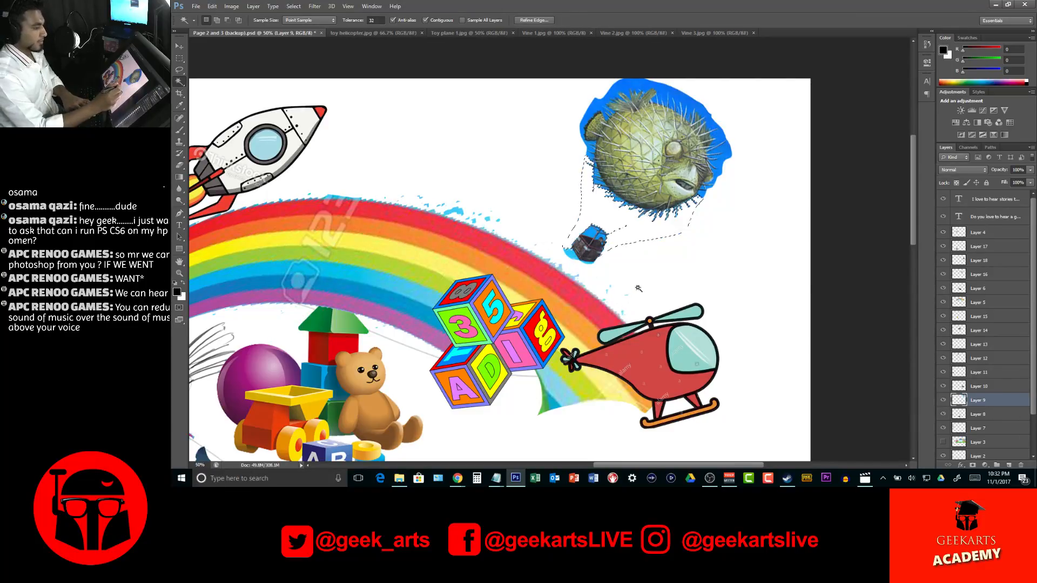
click(691, 105)
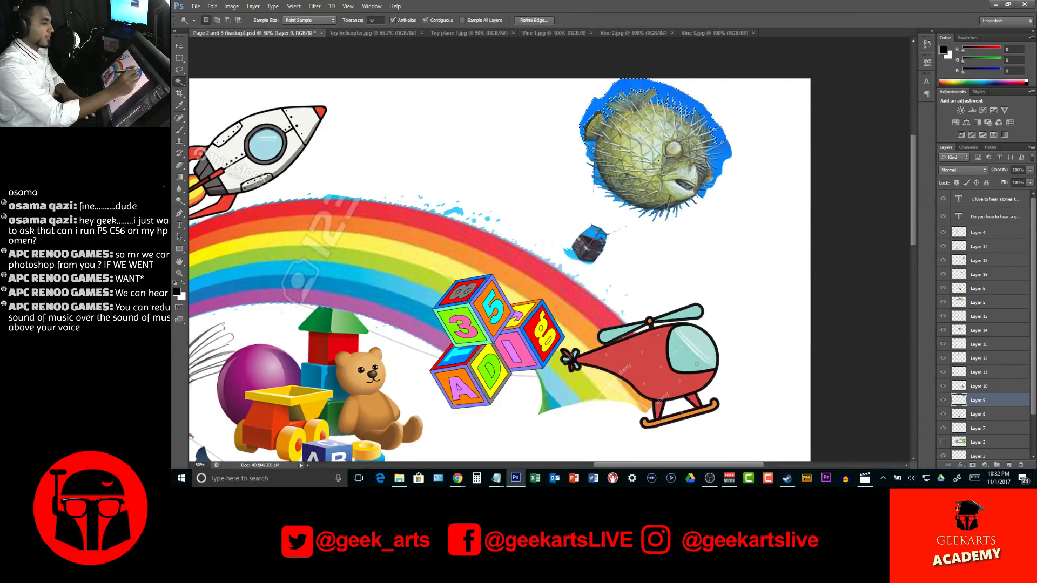
key(Delete)
key(ctrl+d)
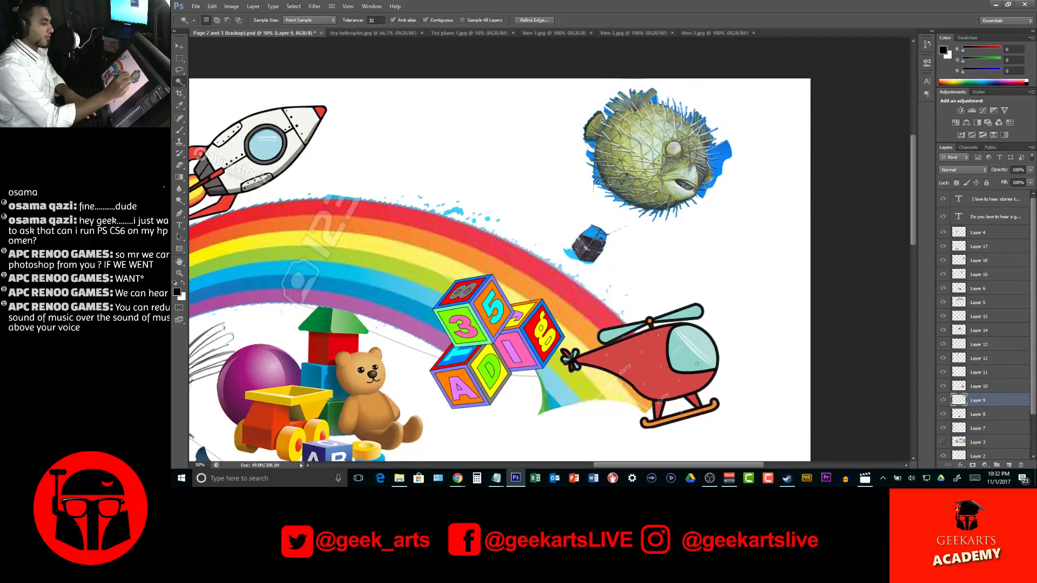
Delete the blue background left around the pufferfish balloon's basket
click(572, 254)
key(Delete)
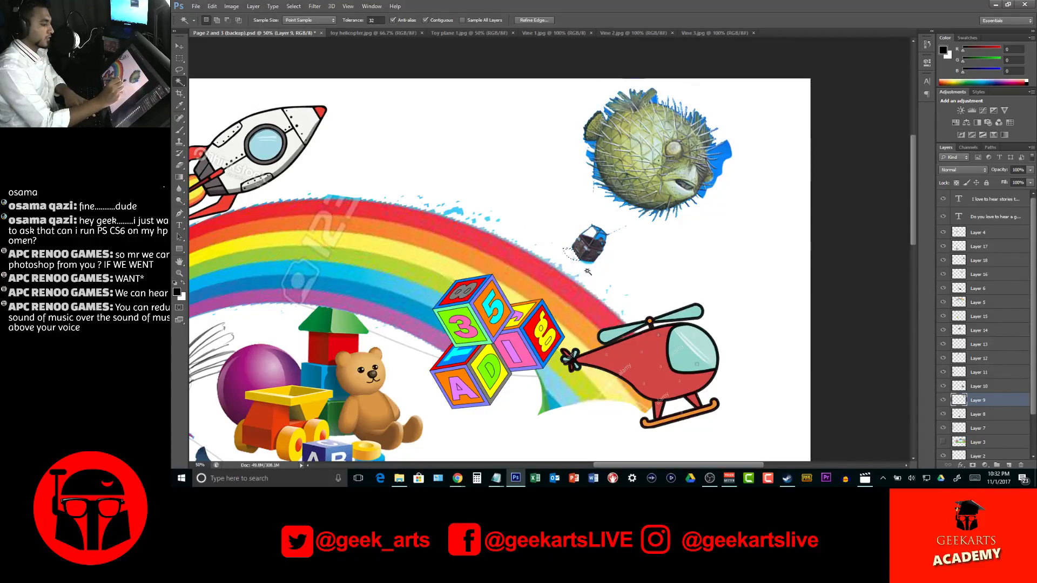
key(ctrl+d)
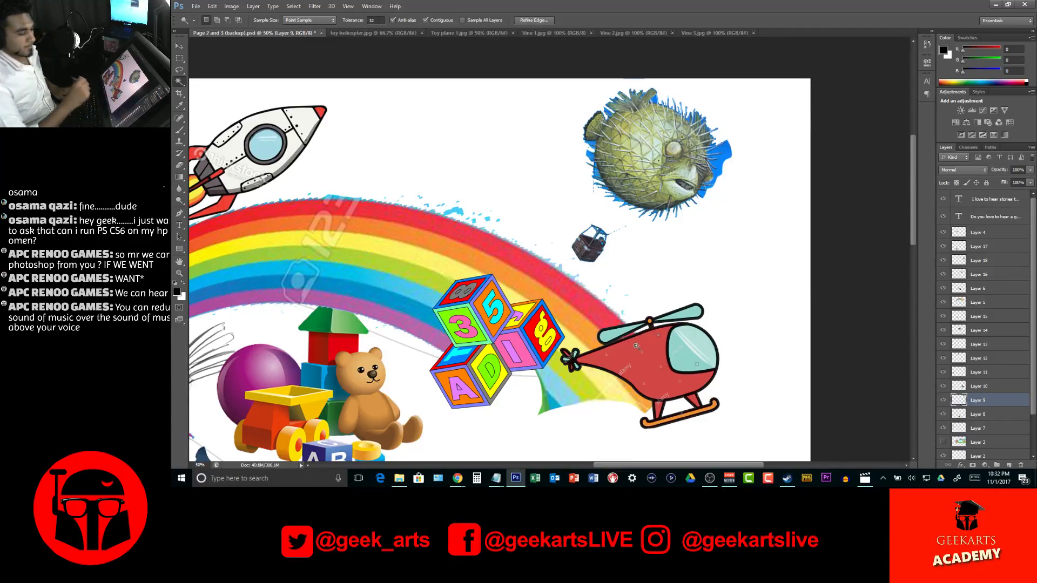
Delete the remaining blue patches beside the pufferfish's tail and along its opposite side
key(ctrl+d)
click(725, 151)
key(Delete)
key(ctrl+d)
key(Delete)
click(596, 174)
key(Delete)
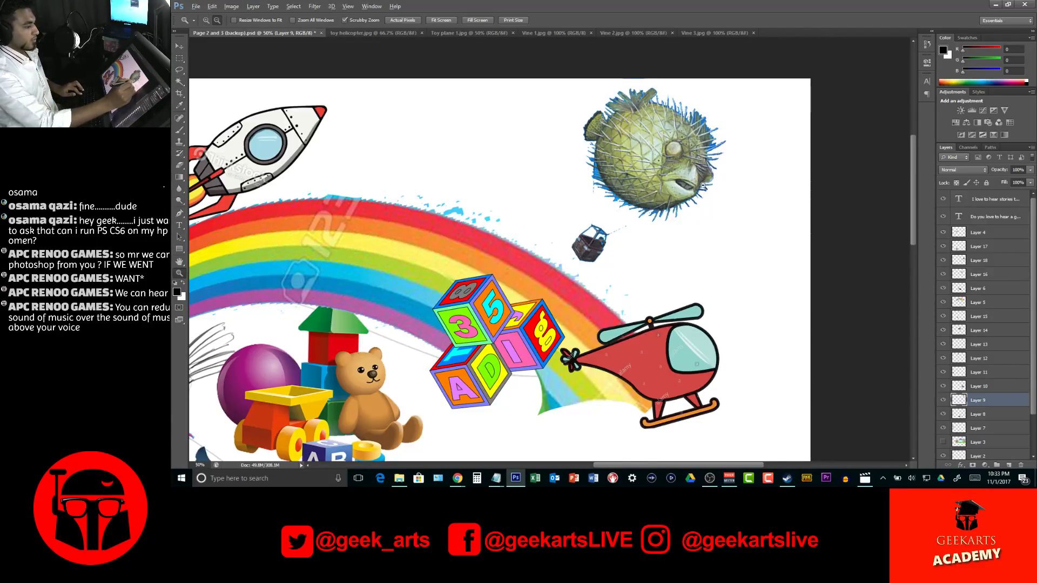
ctrl+alt+click(718, 179)
click(699, 205)
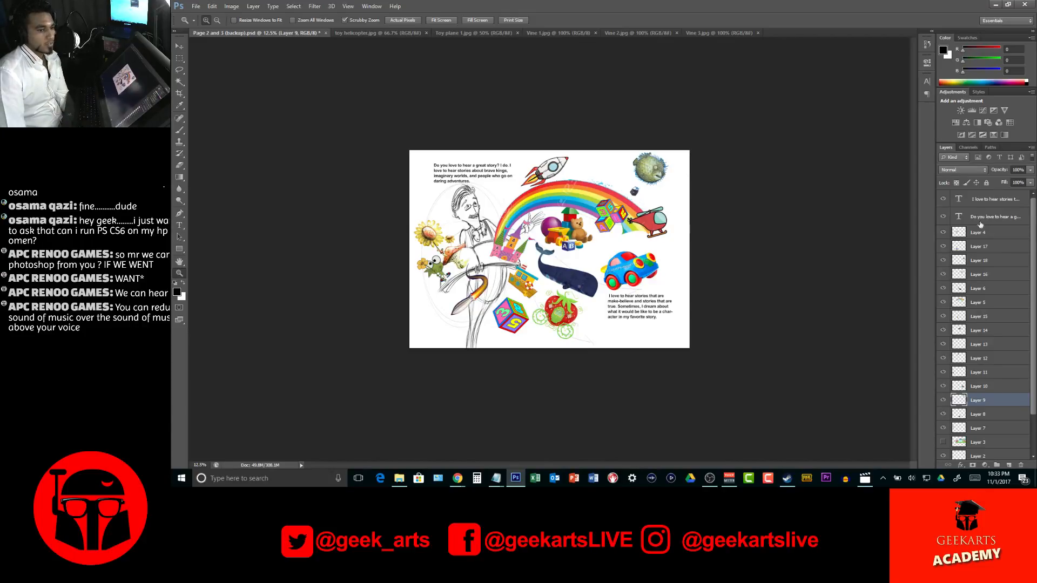
Close the toy helicopter reference image
key(alt+Tab)
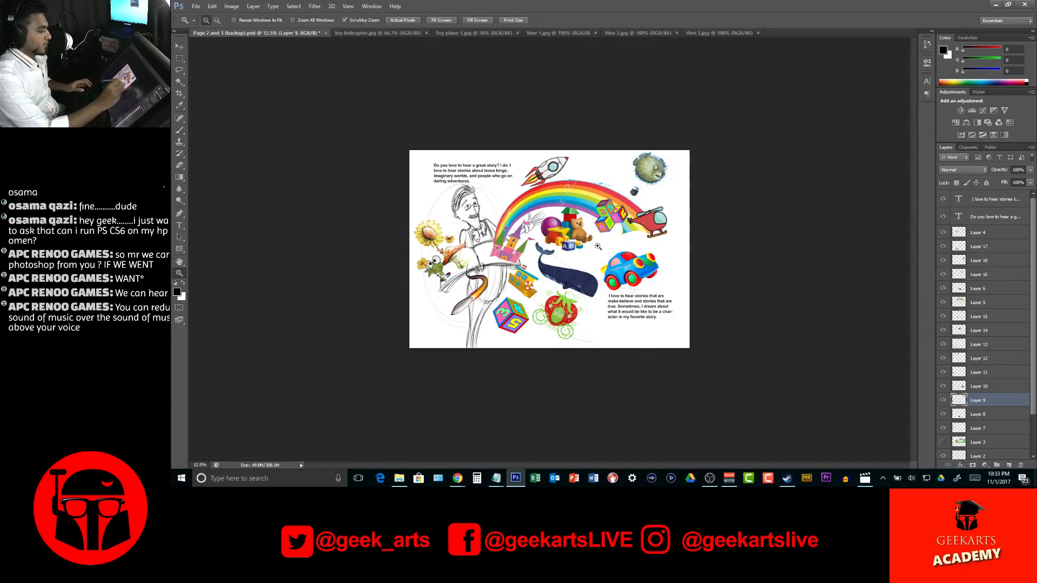
click(598, 246)
click(602, 250)
click(611, 256)
drag(666, 271, 685, 369)
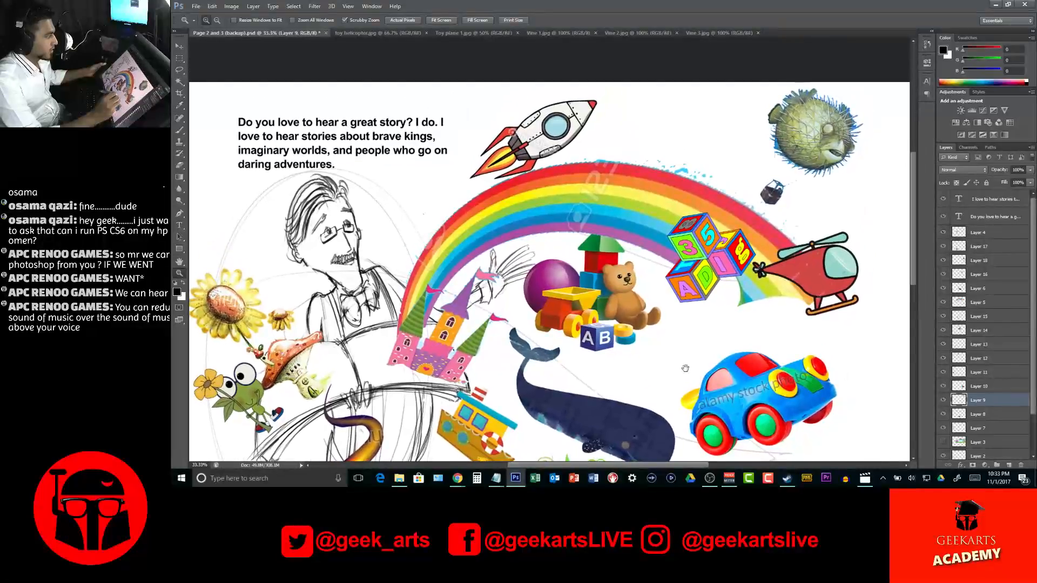
click(380, 33)
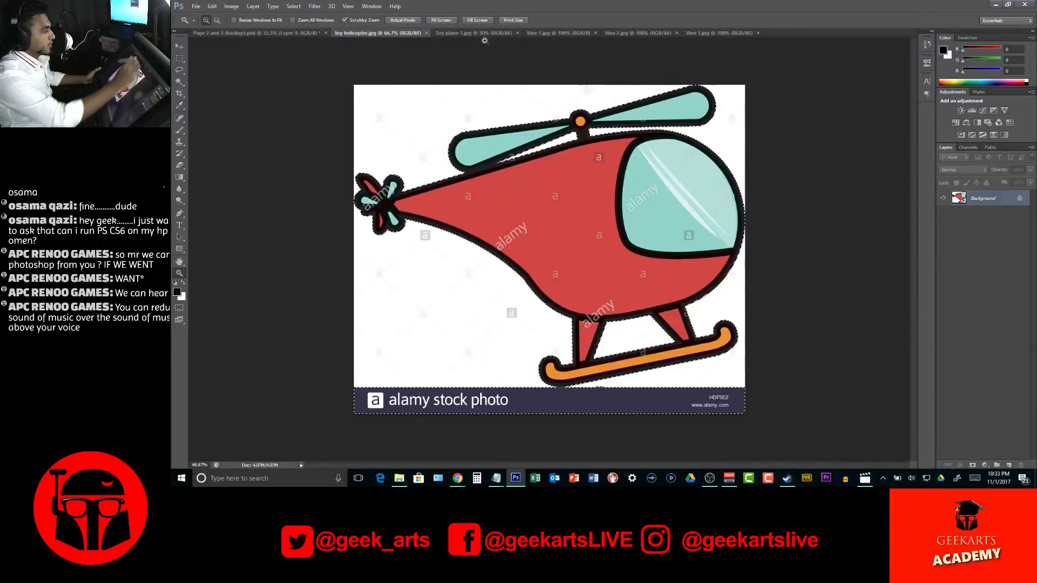
click(426, 33)
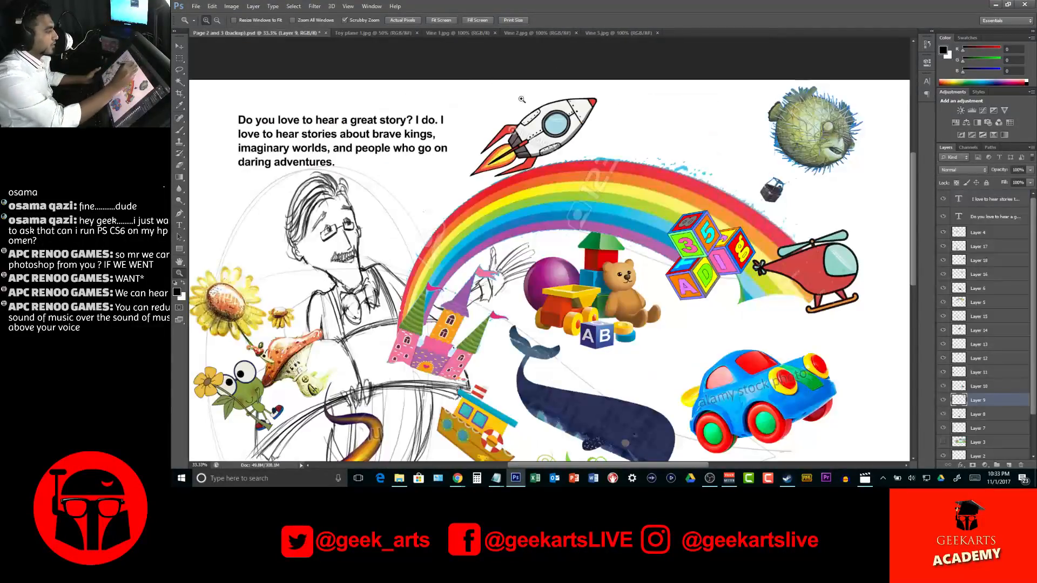
Select the plane in the Toy plane 1 image by inverting a background selection, leaving out the Dreamstime banner
click(358, 33)
key(w)
click(507, 152)
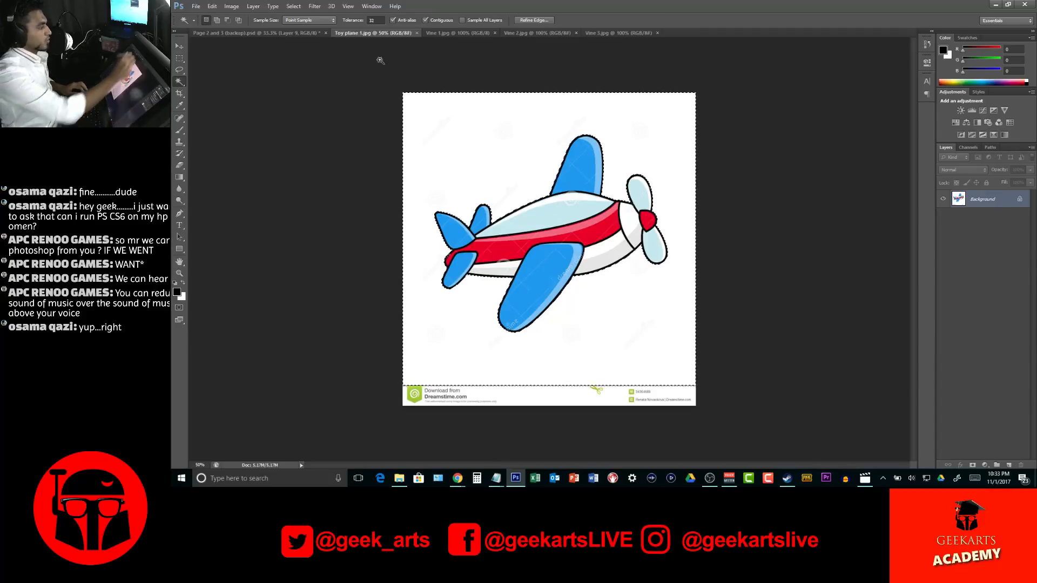
click(314, 6)
mouse_move(293, 6)
click(309, 43)
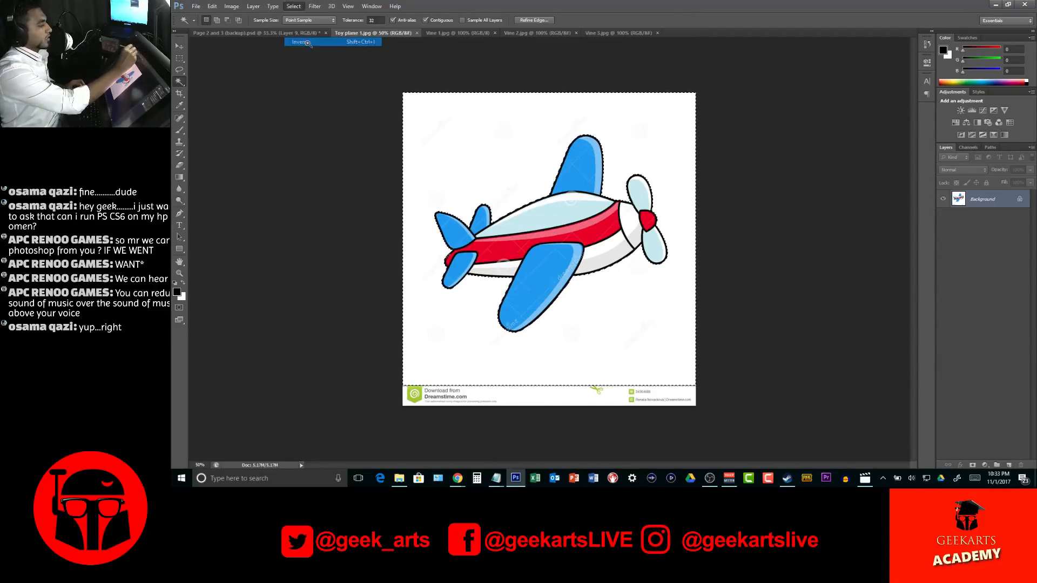
key(m)
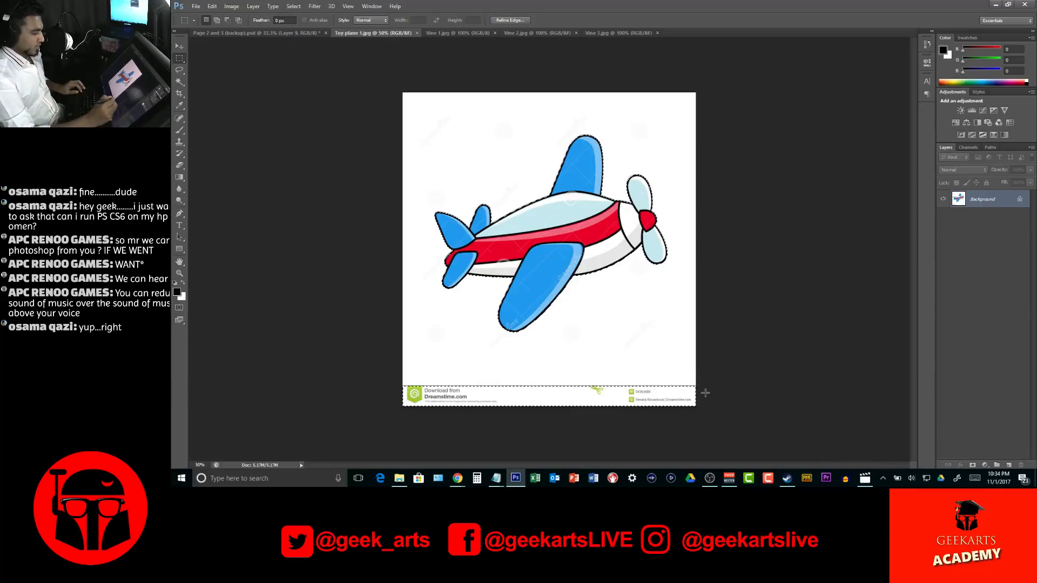
alt+drag(734, 446, 336, 372)
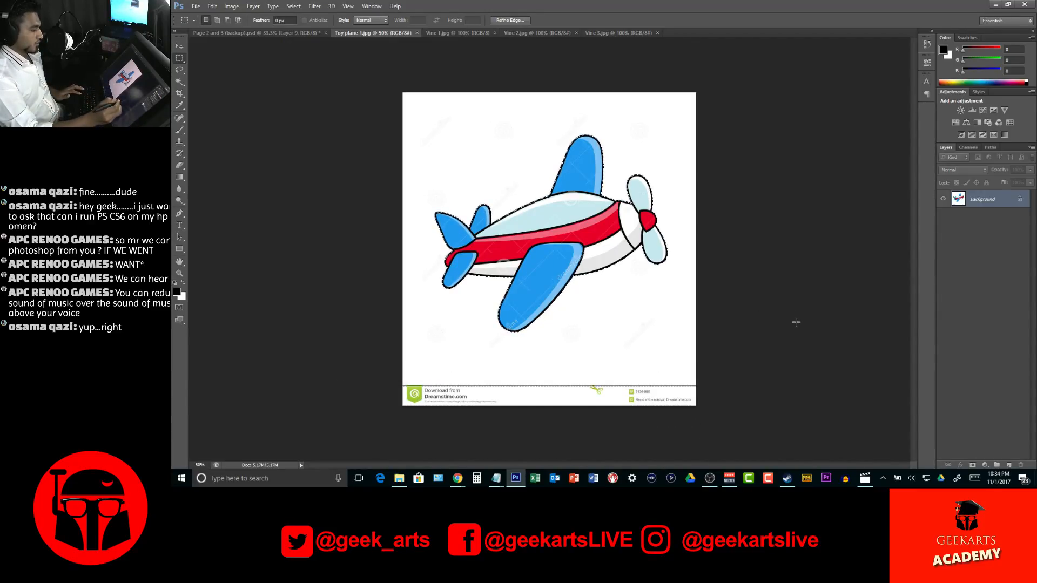
Copy the selected plane into the Page 2 and 3 spread and place it below the strawberry carriage at the page's lower edge
key(v)
drag(526, 167, 697, 161)
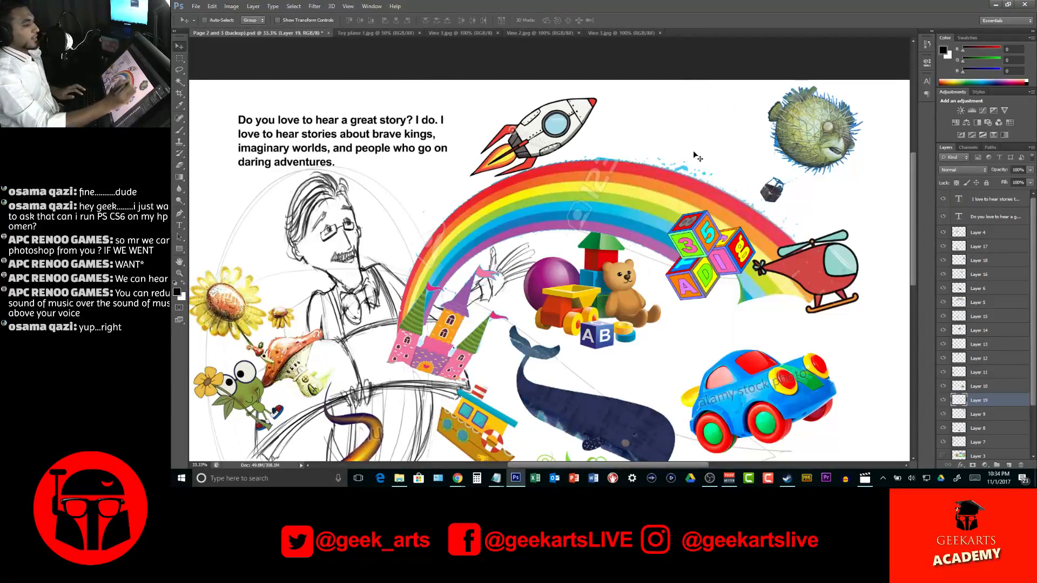
key(z)
alt+click(643, 223)
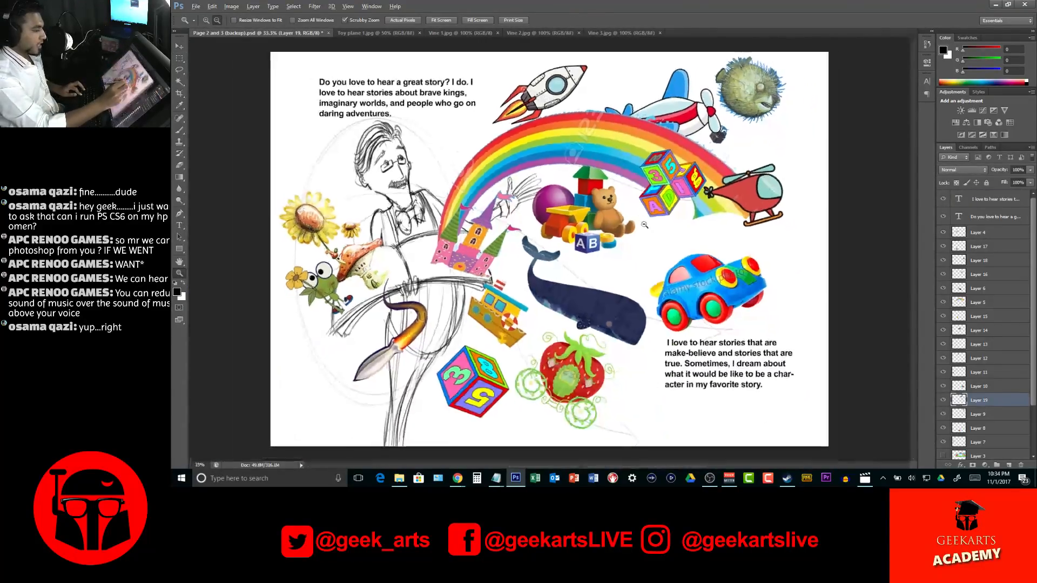
alt+click(643, 221)
alt+click(643, 221)
key(v)
drag(627, 178, 602, 333)
Scale the toy plane down slightly so it fits inside the page below the story text
key(ctrl+t)
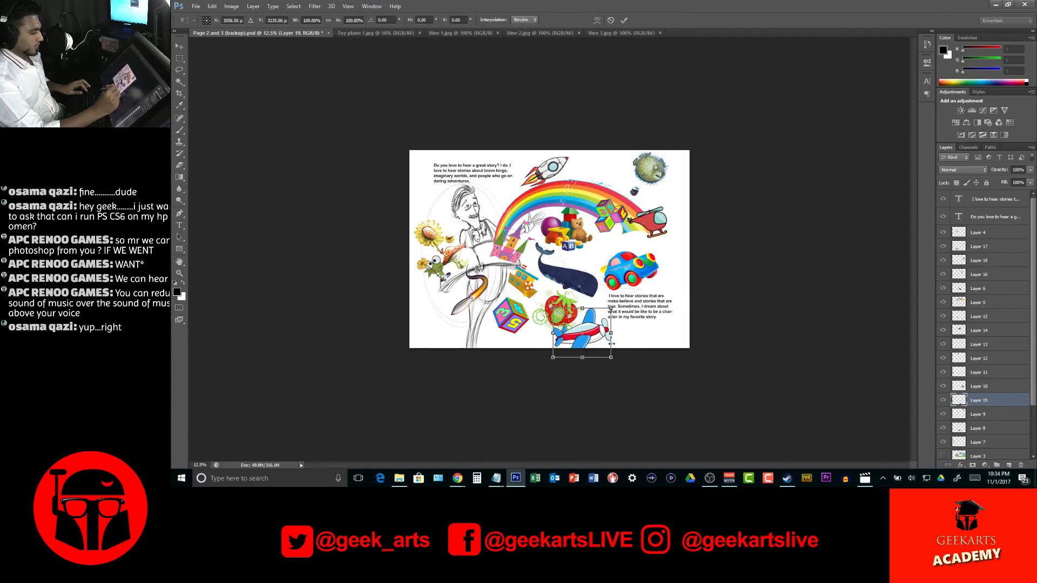
drag(553, 359, 564, 348)
key(Return)
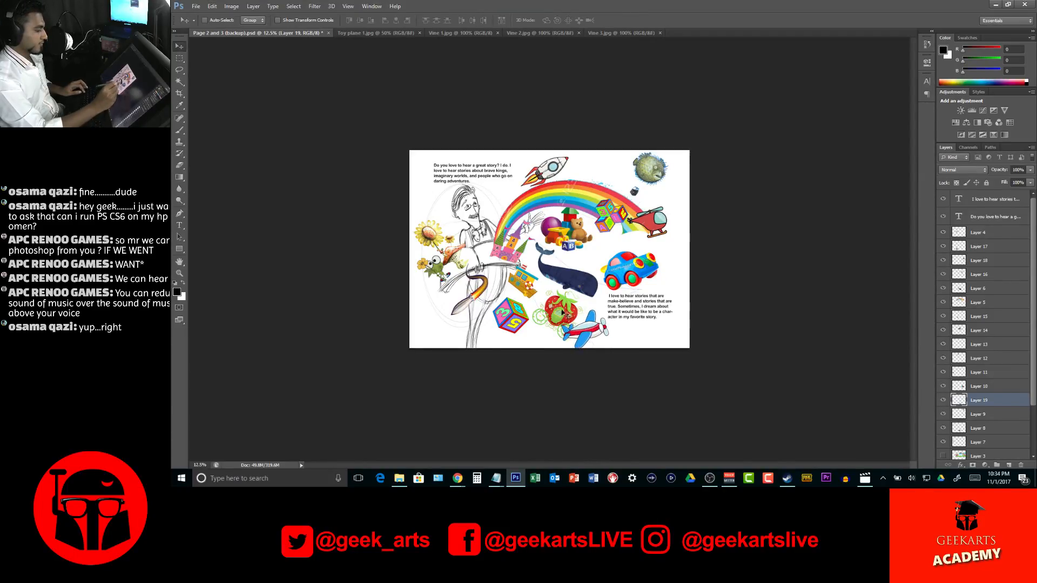
Shift and slightly skew the strawberry carriage away from the plane, and move the large number block beneath the frog
ctrl+click(563, 315)
drag(563, 315, 557, 316)
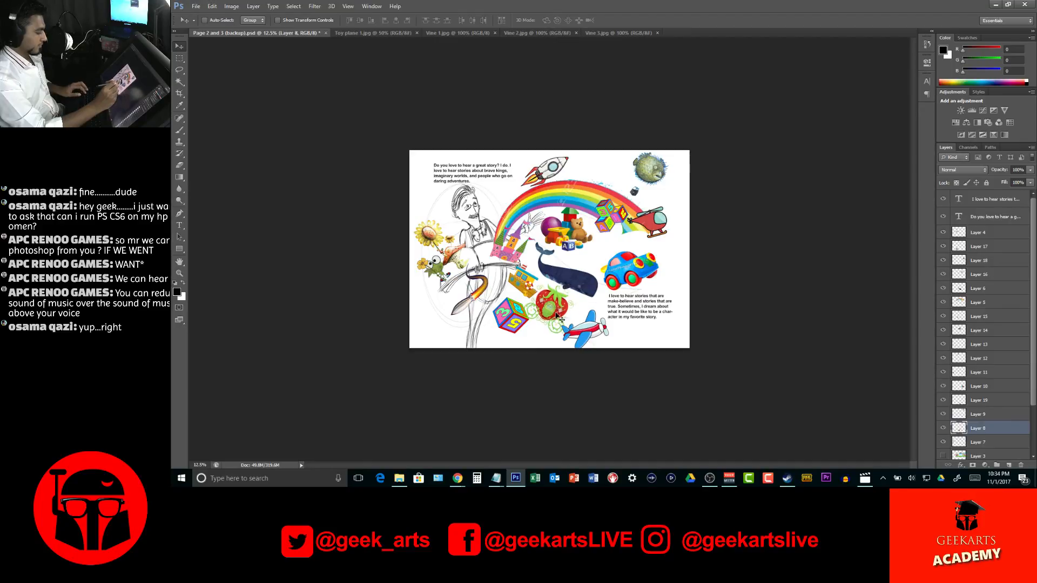
key(ctrl+t)
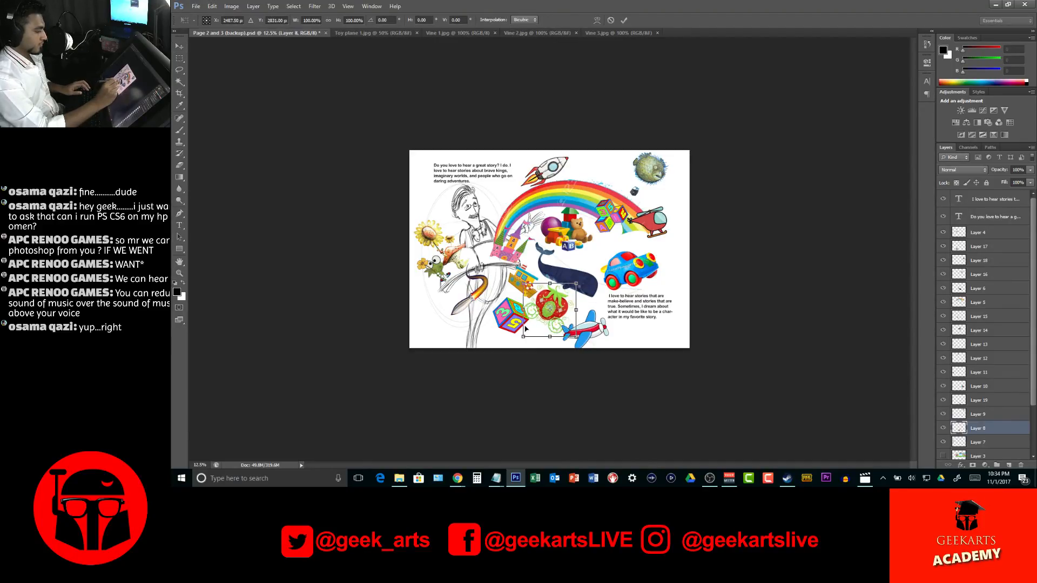
drag(524, 339, 567, 338)
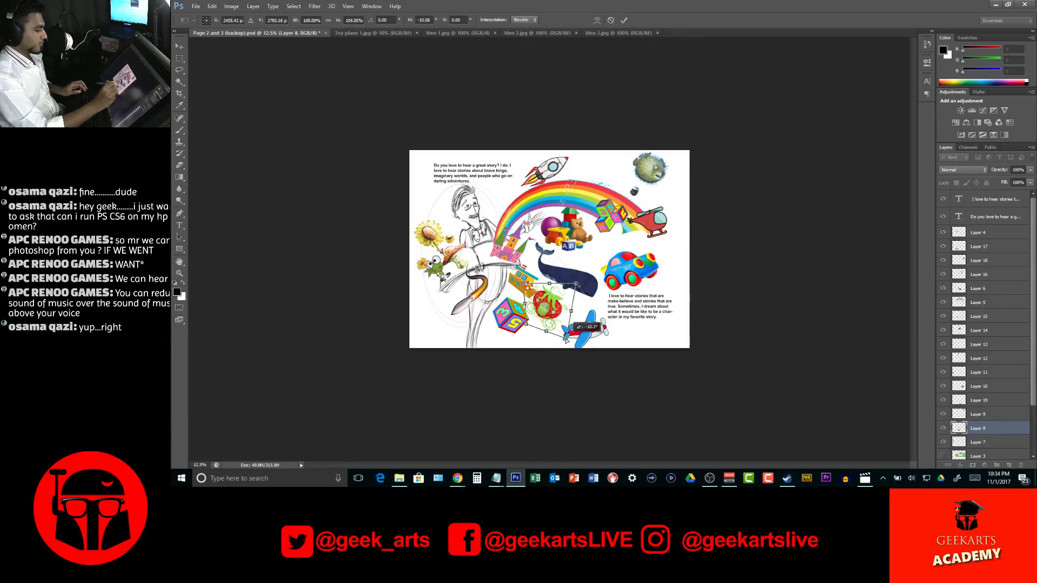
key(Return)
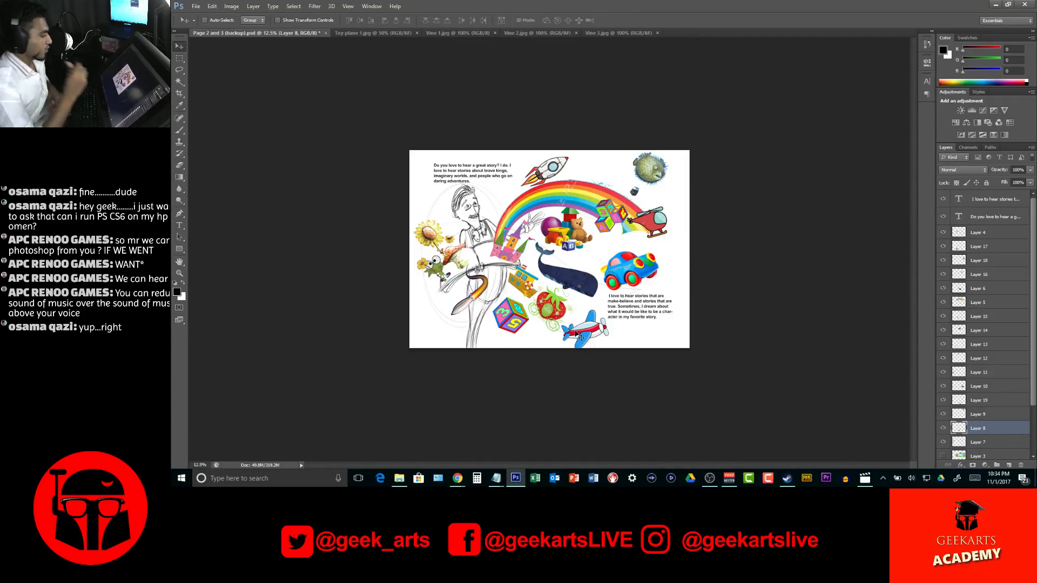
drag(522, 319, 441, 306)
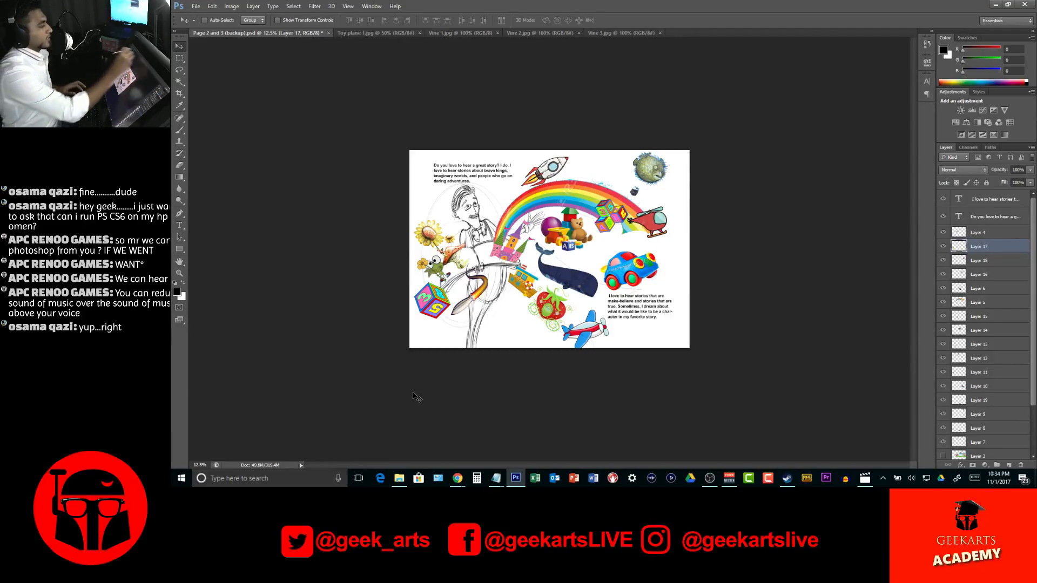
Close the toy plane image and bring up the Vine 2 image
click(378, 33)
click(420, 33)
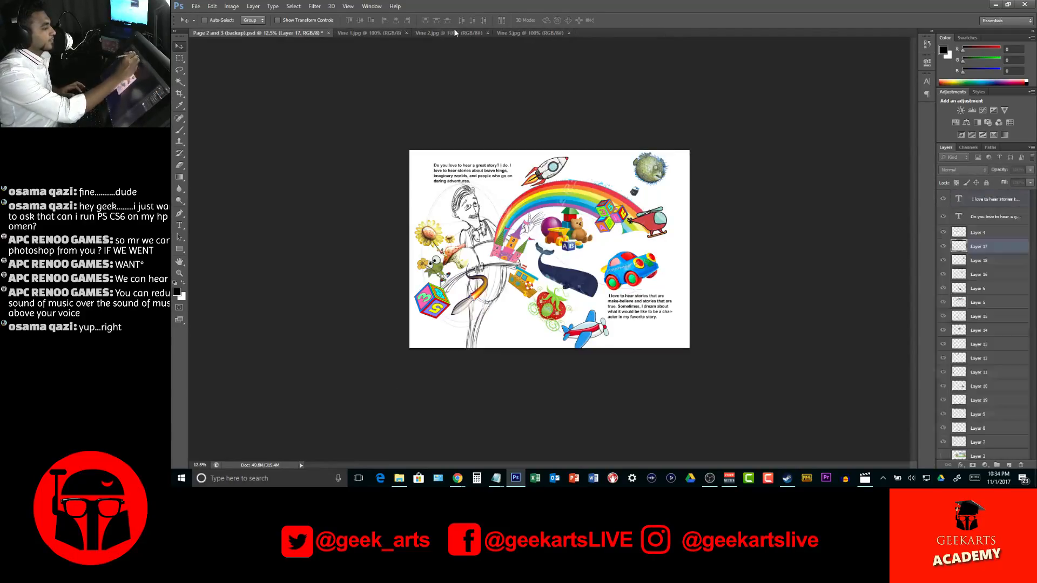
click(452, 32)
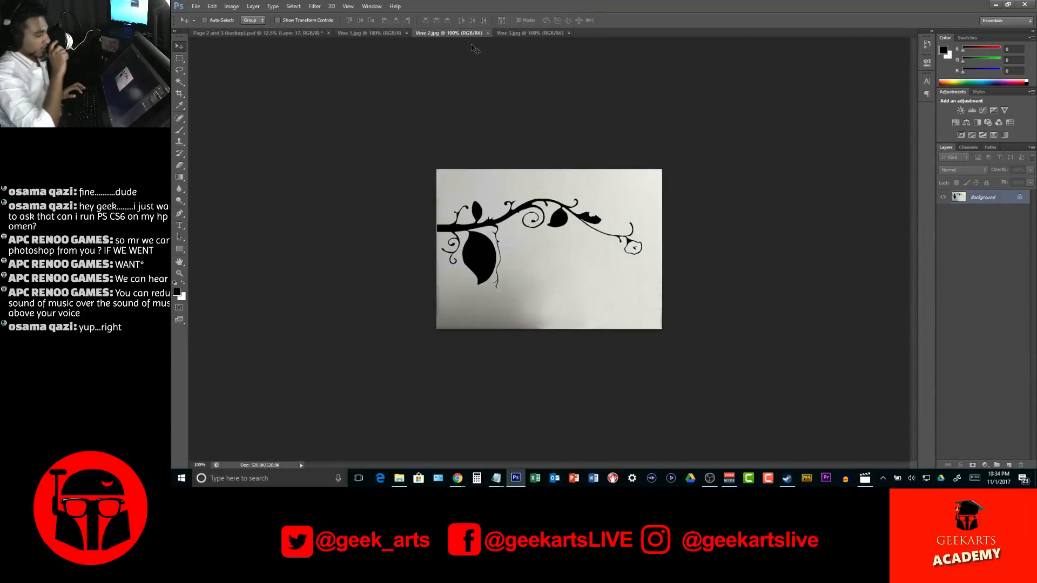
key(w)
click(481, 252)
shift+click(464, 226)
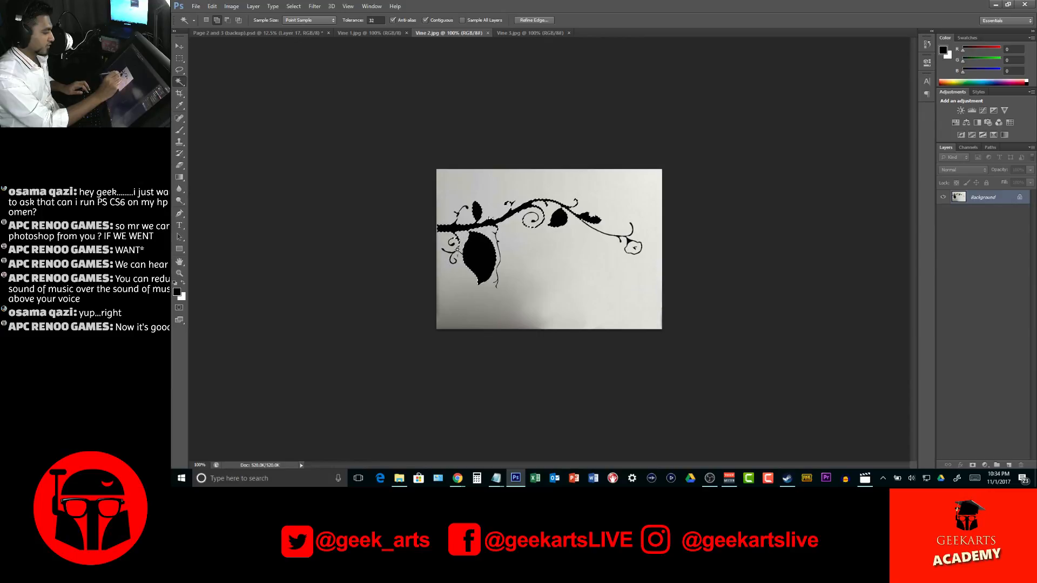
key(ctrl+d)
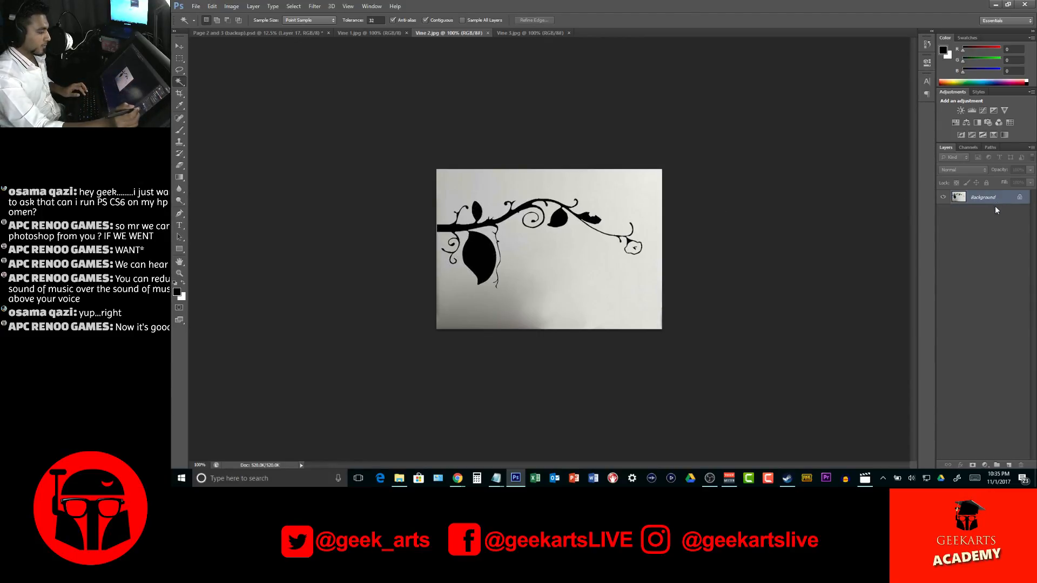
Convert the locked background of the Vine 2 image into an editable layer named Layer 0
double_click(1008, 198)
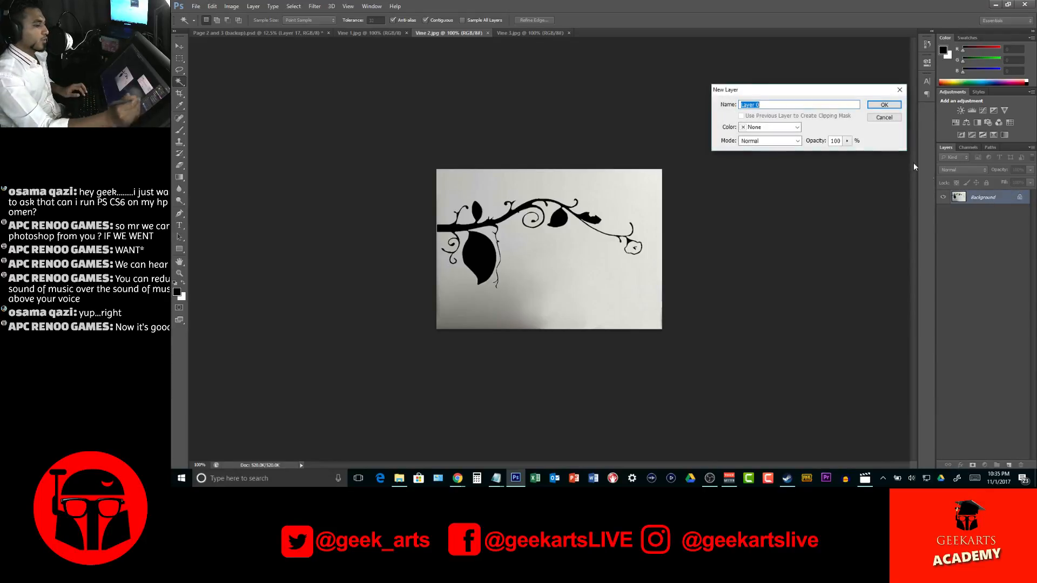
click(886, 105)
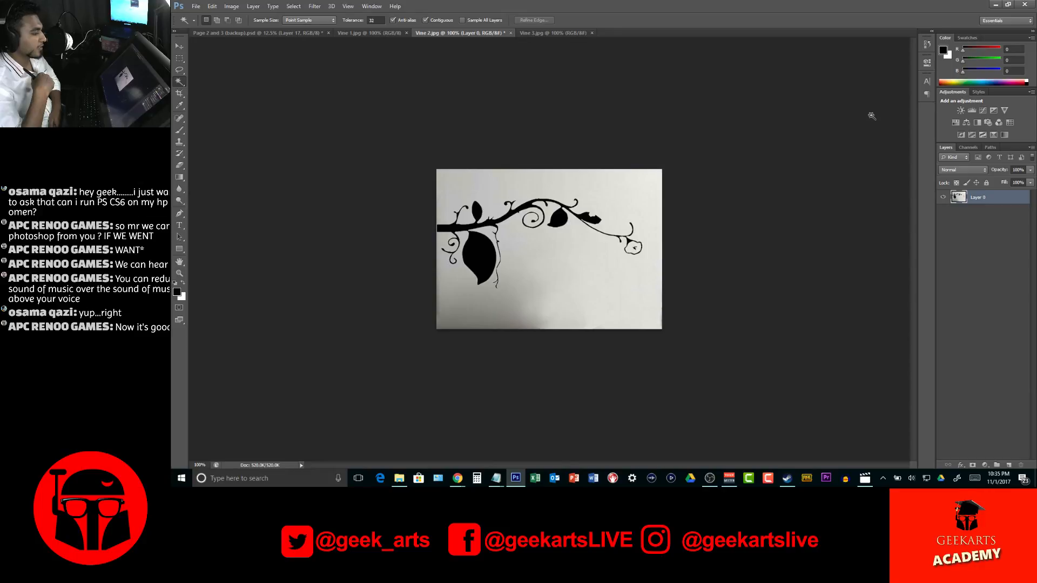
click(515, 257)
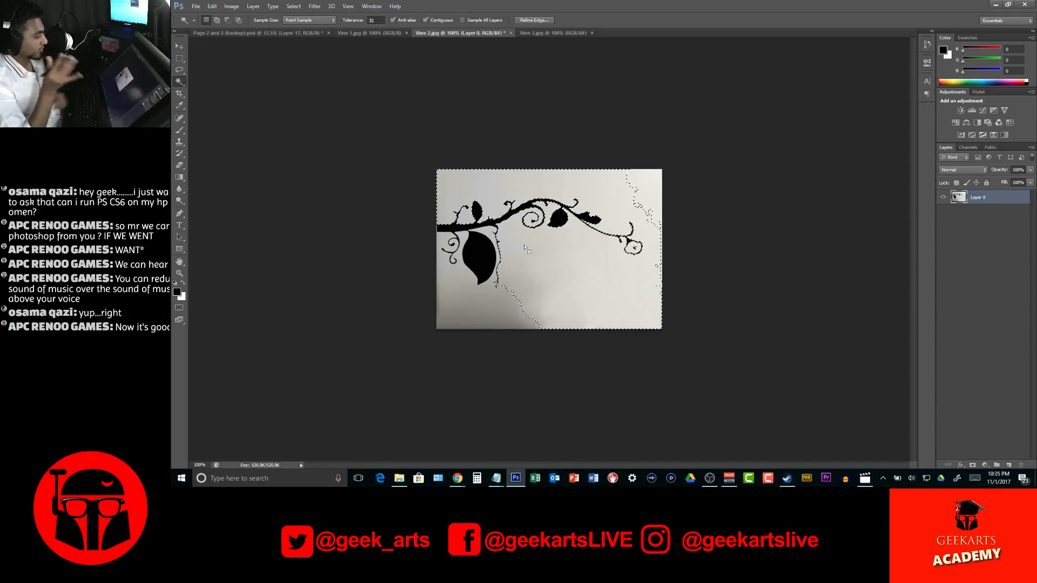
key(ctrl+d)
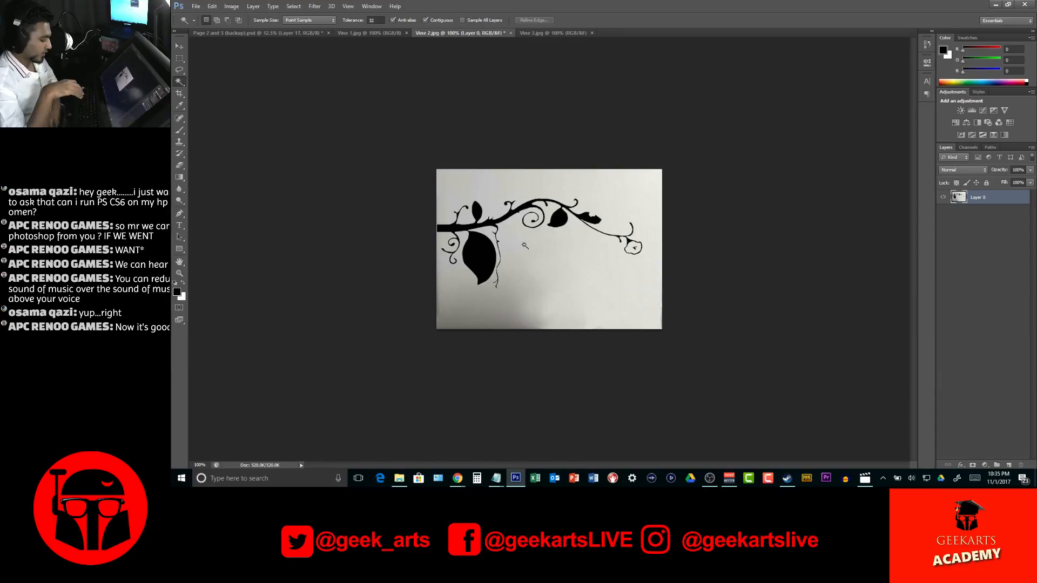
Apply a Levels adjustment with the white input level at 110 so the vine photo's grey background turns white
key(ctrl+l)
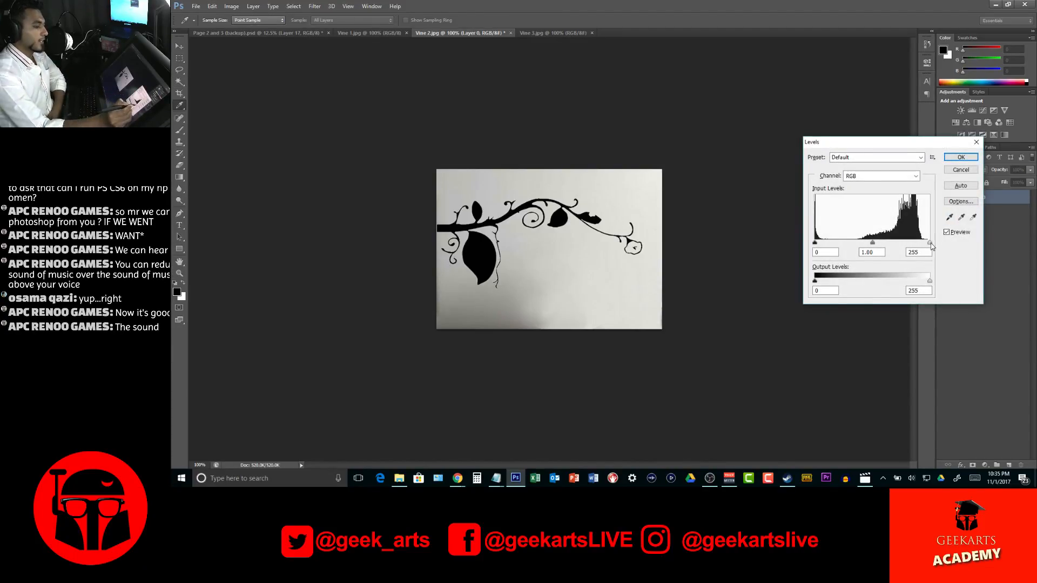
drag(857, 146, 748, 152)
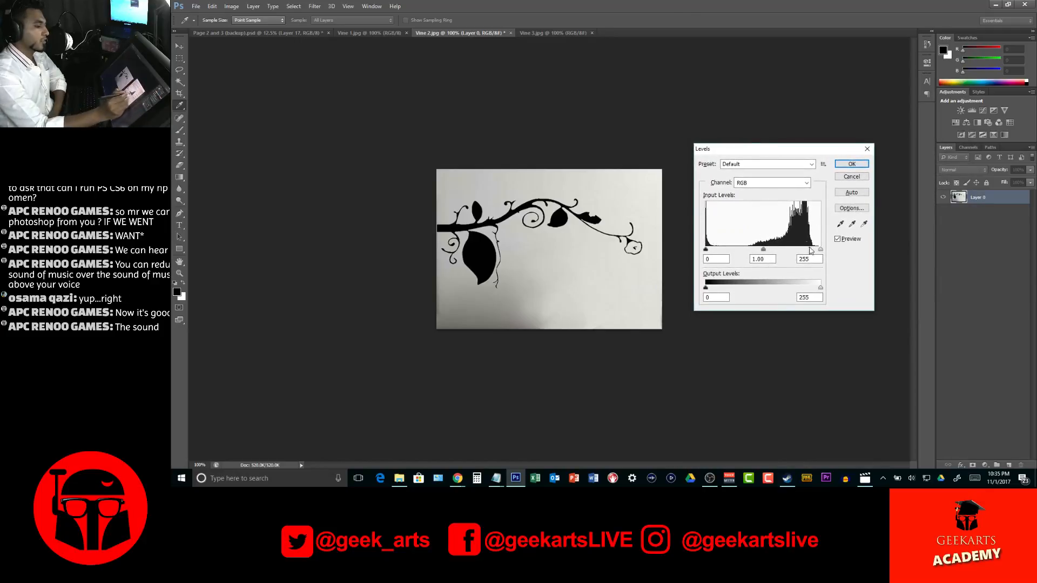
drag(815, 252, 752, 252)
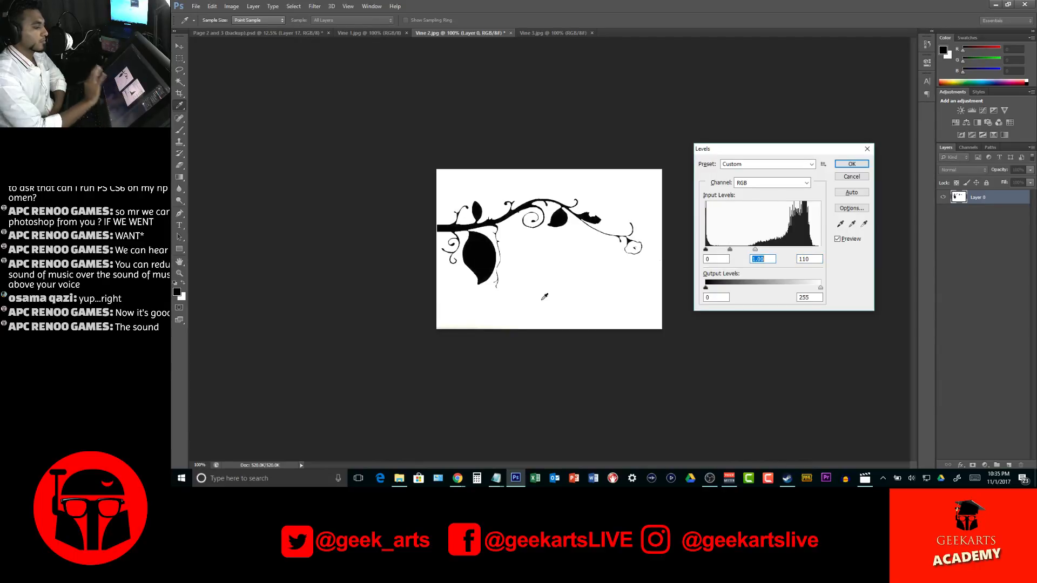
key(Return)
Select the white background with the Magic Wand, invert the selection, and copy the black vine into the Page 2 and 3 spread
key(w)
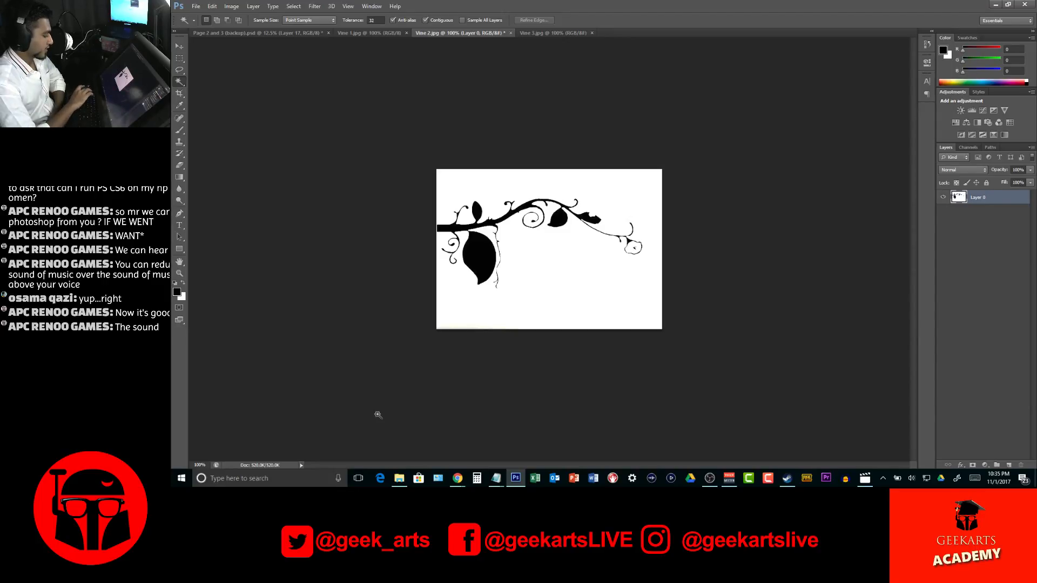
click(619, 279)
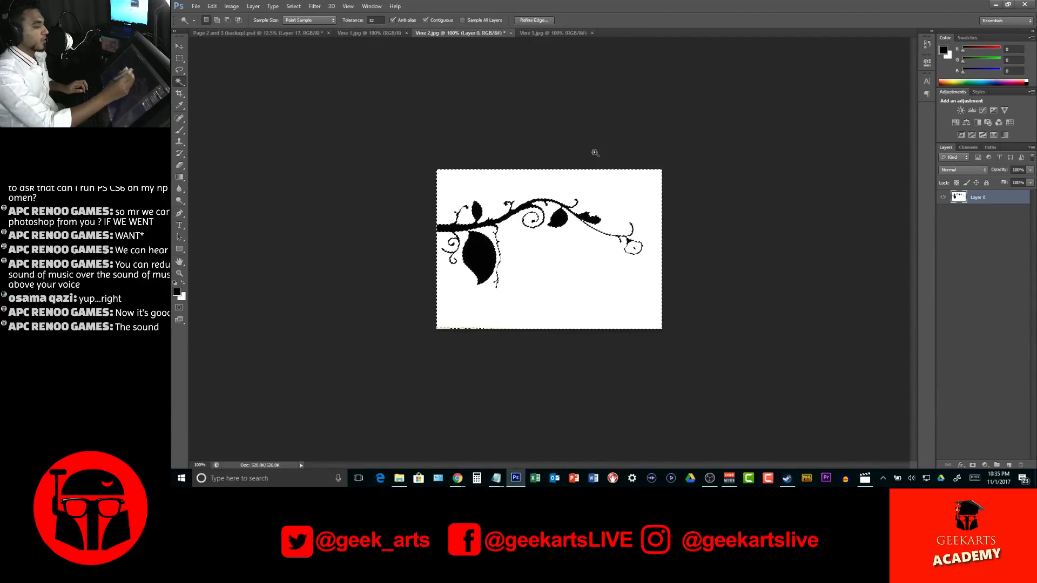
click(314, 6)
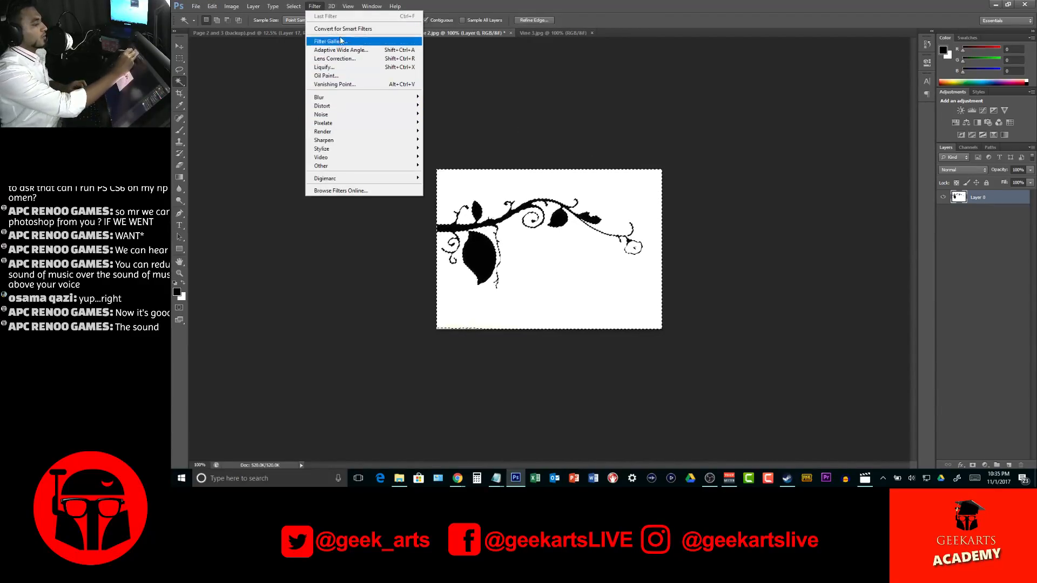
click(306, 42)
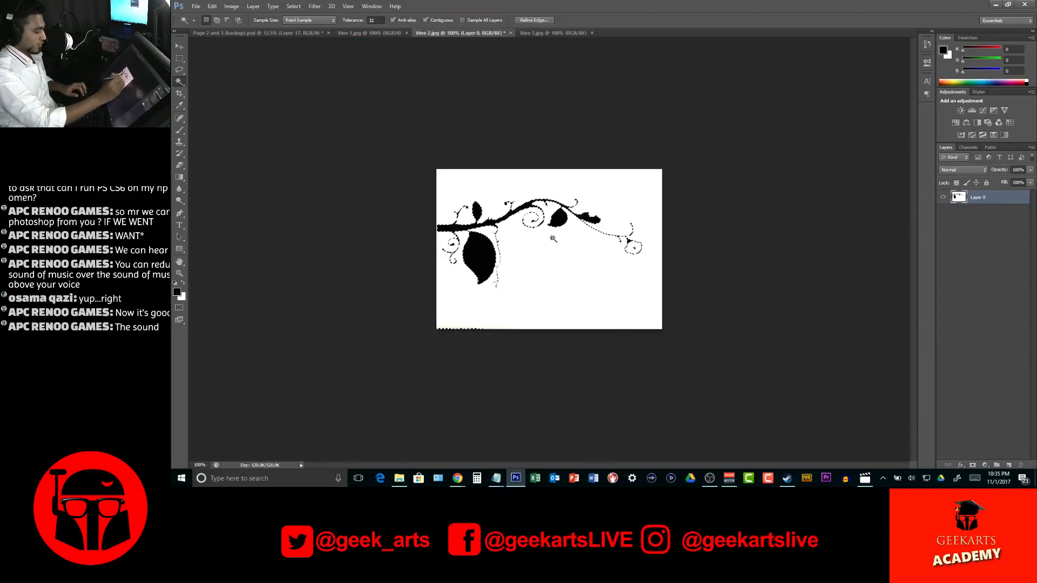
key(v)
drag(477, 242, 578, 202)
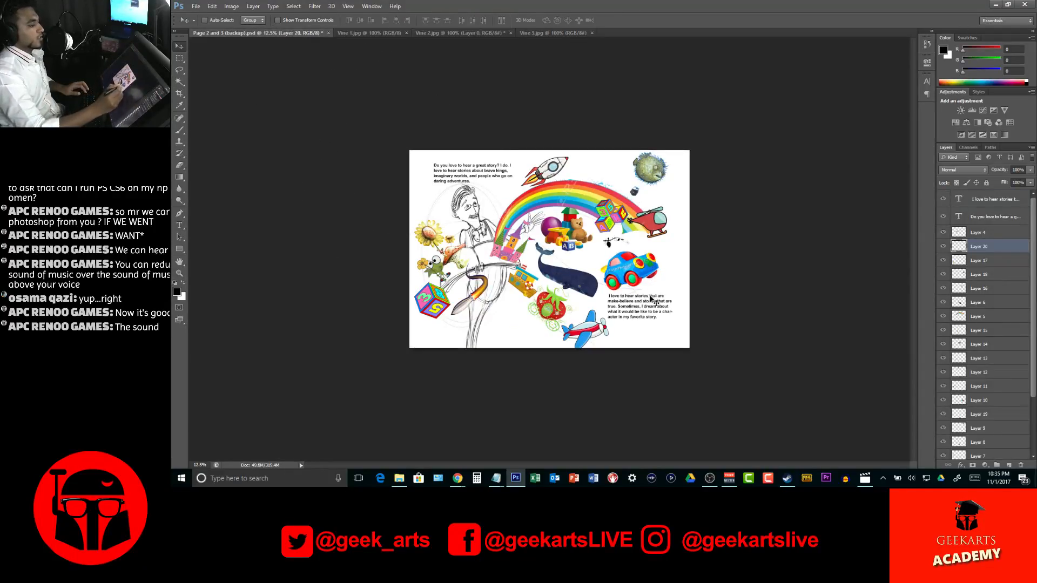
Enlarge the black vine, rotate it slightly, and place it growing out of the castle and book beneath the toys
key(ctrl+t)
drag(630, 254, 597, 210)
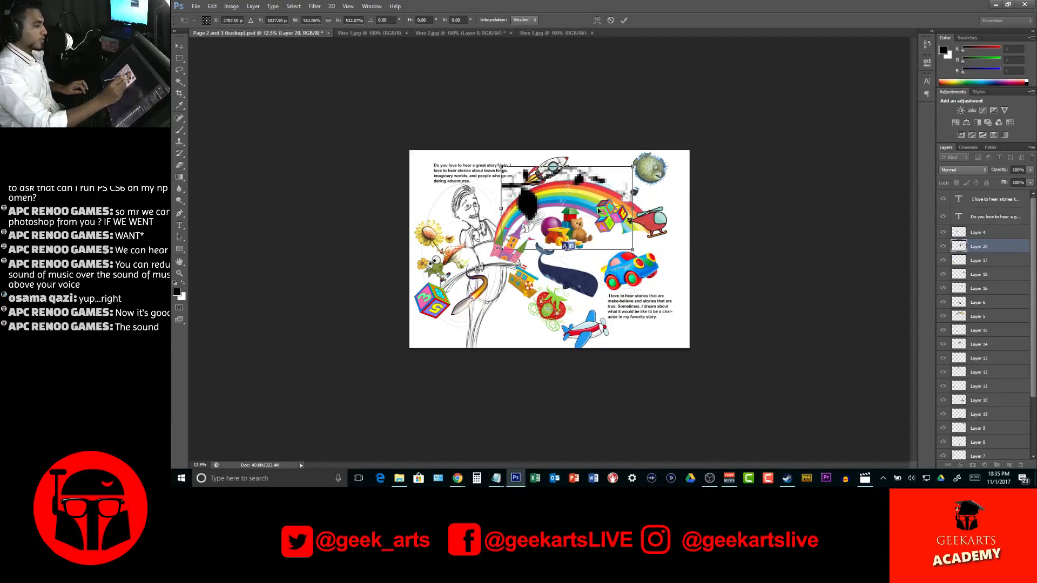
drag(678, 256, 673, 184)
drag(589, 204, 613, 258)
drag(683, 251, 675, 300)
drag(616, 248, 609, 273)
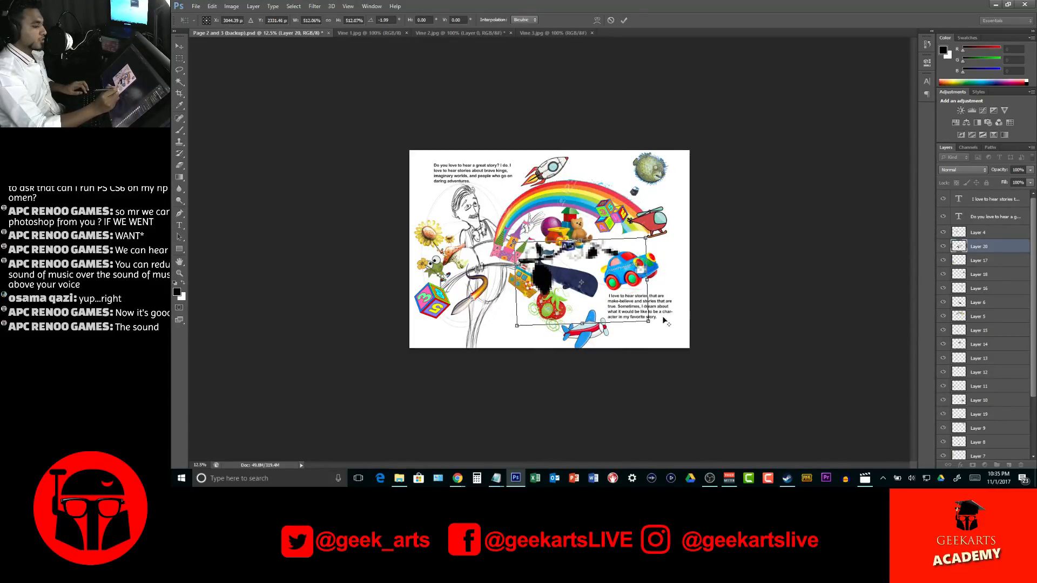
drag(651, 323, 616, 314)
drag(652, 283, 594, 281)
key(Return)
Reposition the whale below the helicopter and the toy car just above the story text, clear of the vine
key(ctrl+t)
key(Return)
ctrl+click(654, 272)
key(ctrl+t)
key(Return)
key(ctrl+z)
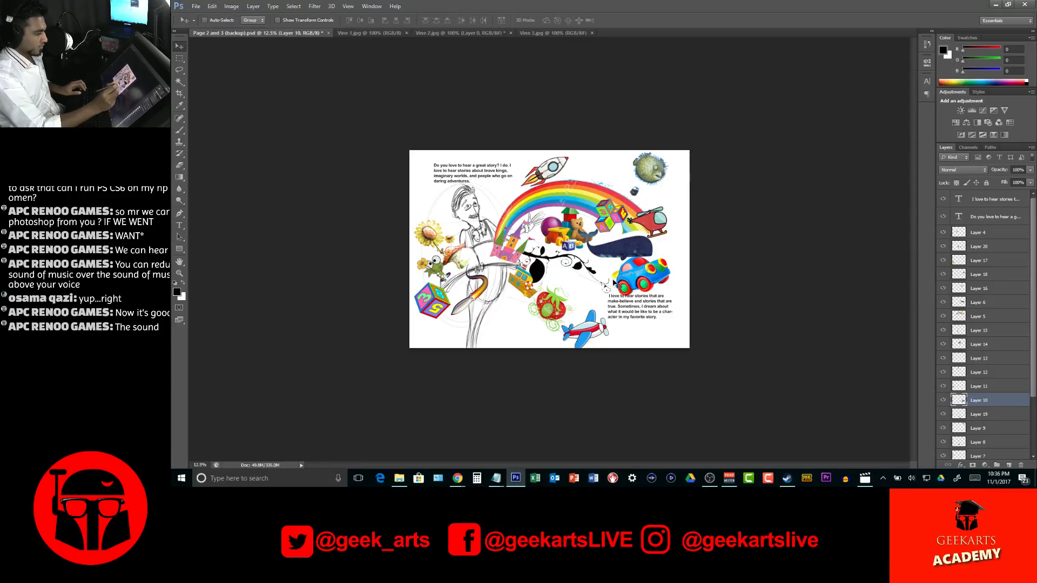
Scale the toy car down beneath the black vine, and move the small orange toy from below the castle to the vine's tip
key(ctrl+t)
alt+shift+drag(671, 298, 583, 295)
key(Return)
ctrl+drag(521, 282, 611, 277)
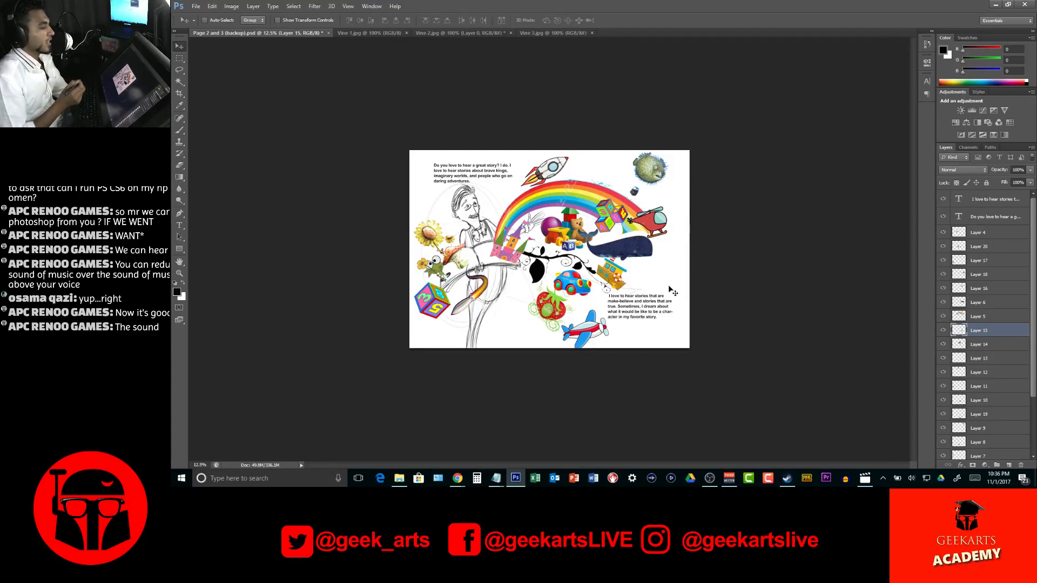
Close the Vine 2 image without saving and bring up the Vine 3 strawberry image
click(372, 33)
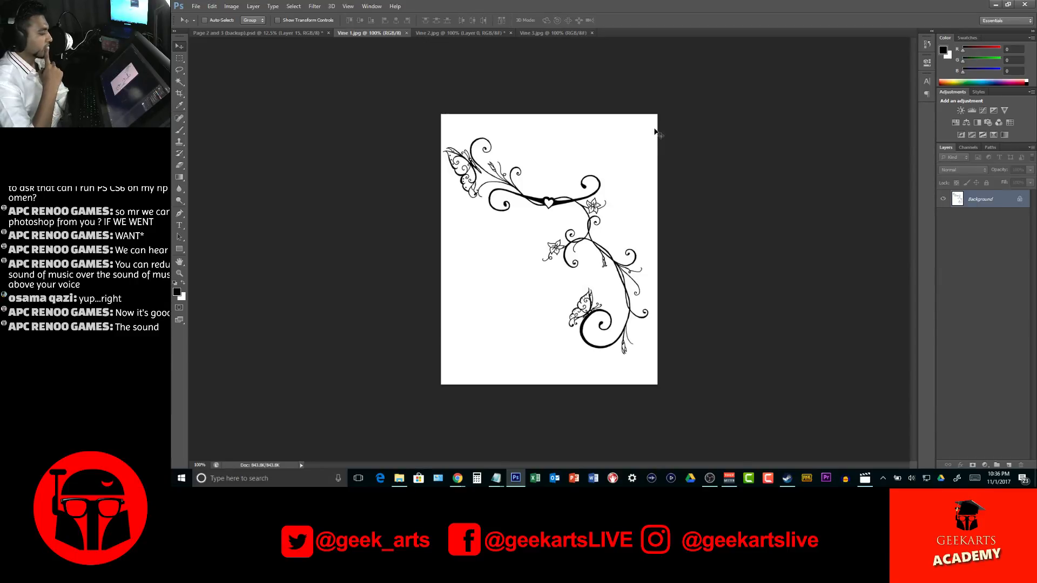
click(464, 33)
click(511, 33)
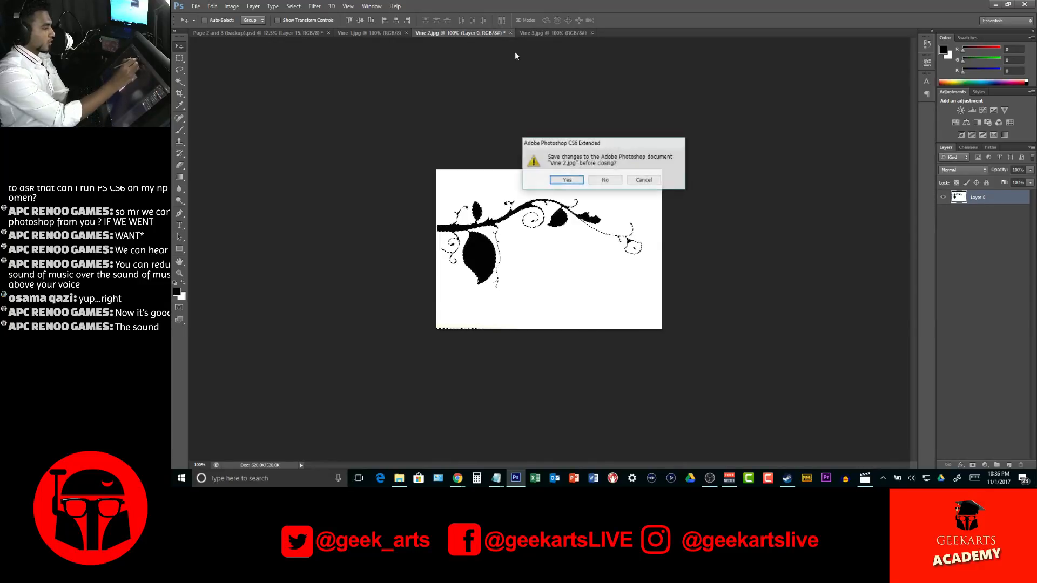
key(n)
click(490, 33)
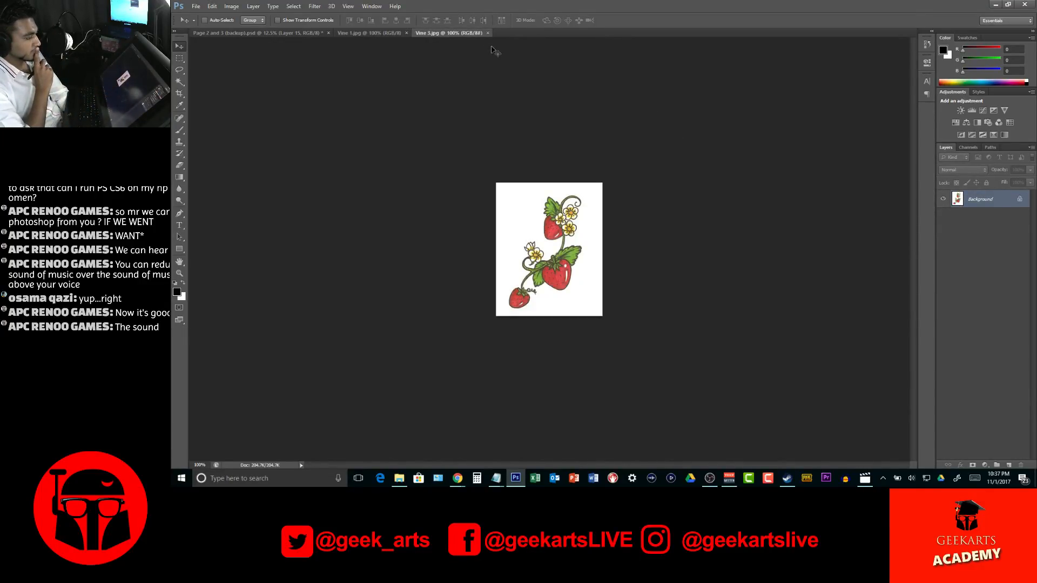
Select the white background around the strawberry vine, invert the selection, and copy the vine into the spread
click(180, 82)
click(522, 230)
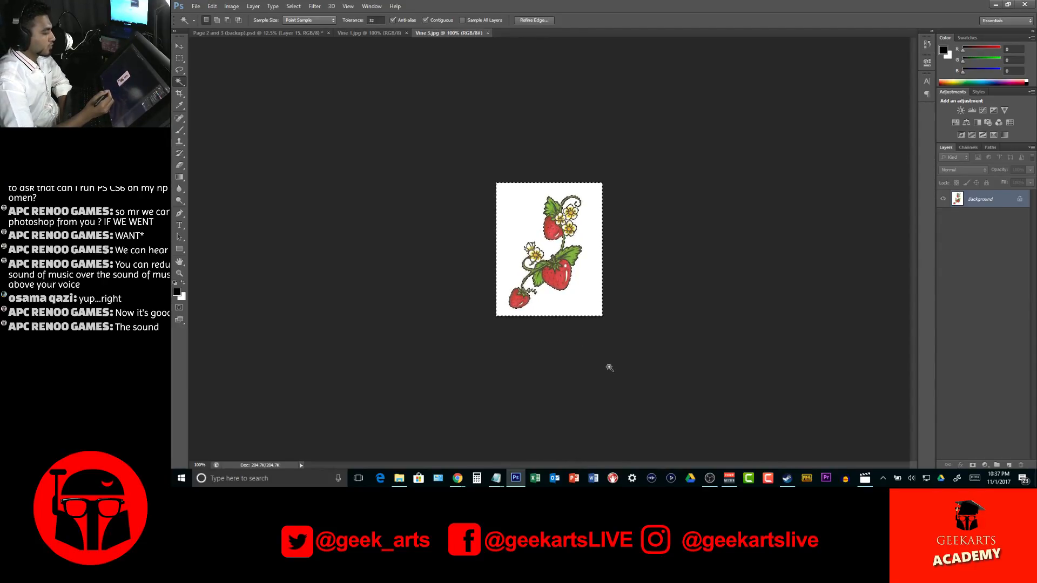
click(179, 45)
click(294, 6)
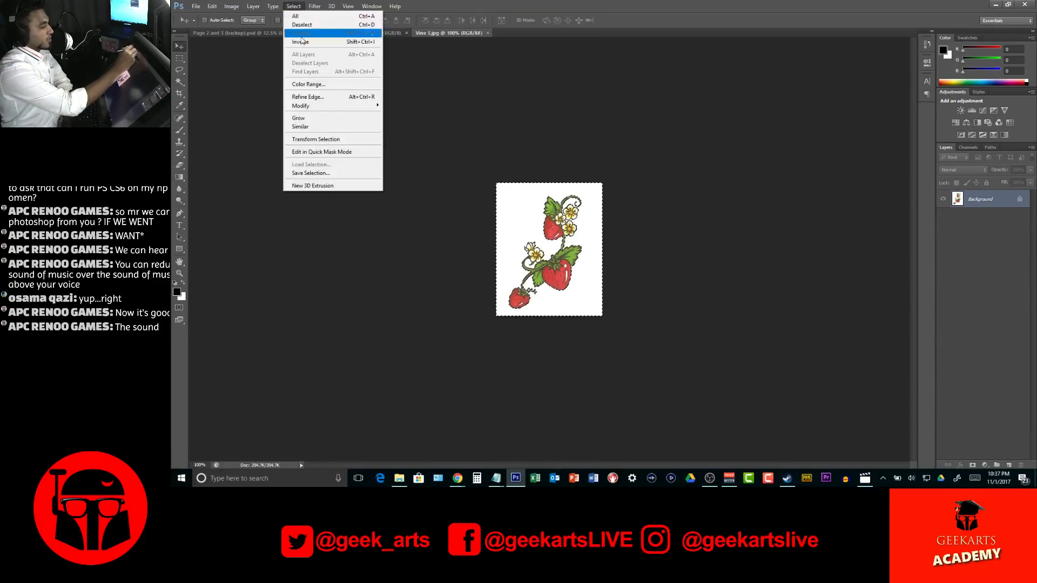
click(302, 41)
drag(328, 63, 610, 115)
Scale the strawberry vine to about 61% and rotate it about 104° so it hangs from the castle over the book
key(ctrl+t)
drag(604, 168, 639, 188)
drag(621, 150, 525, 138)
key(Return)
mouse_move(526, 184)
mouse_down()
mouse_move(616, 157)
mouse_move(581, 160)
mouse_move(483, 241)
mouse_move(512, 292)
mouse_up()
key(ctrl+t)
drag(564, 263, 521, 282)
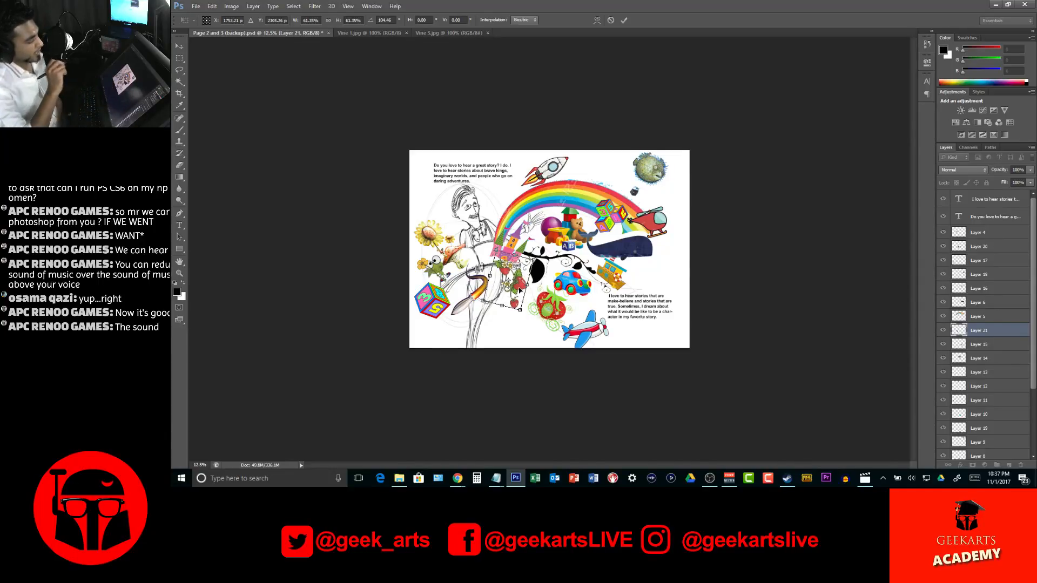
drag(519, 279, 518, 277)
key(Return)
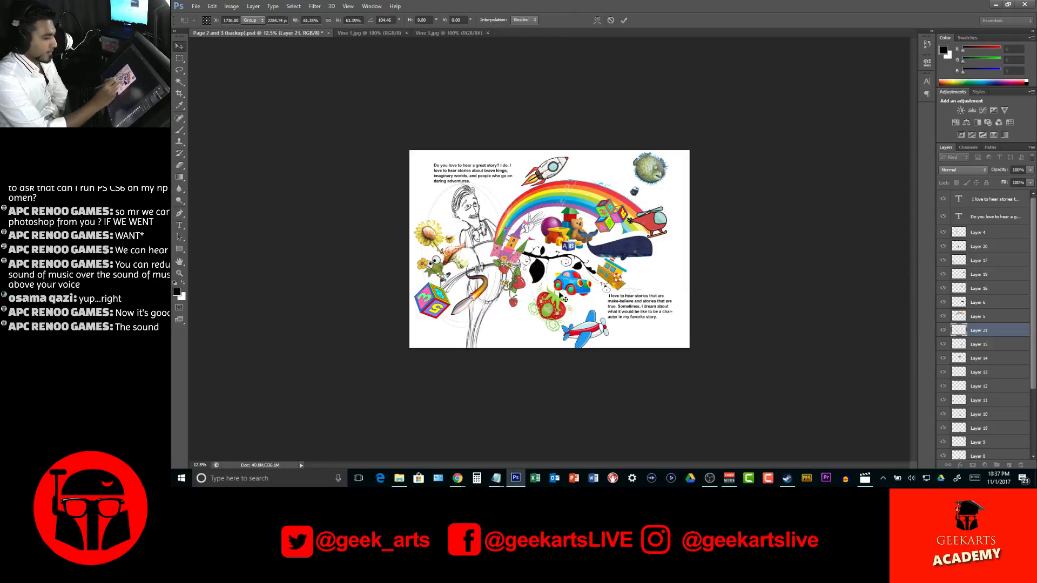
Stack the strawberry vine's layer above the castle's, and nudge the vine, rainbow and castle into place
drag(994, 330, 994, 242)
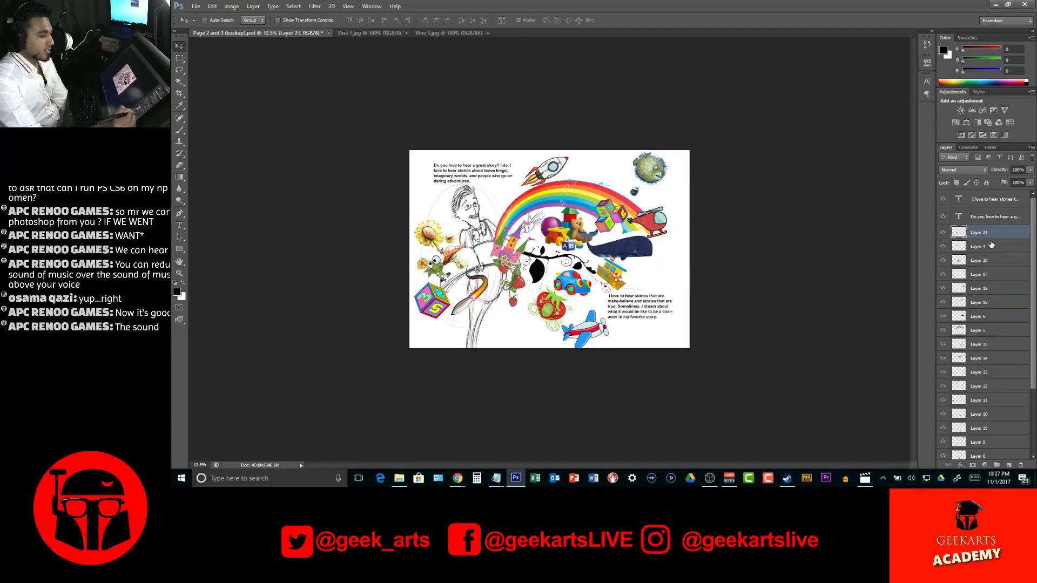
drag(515, 286, 509, 283)
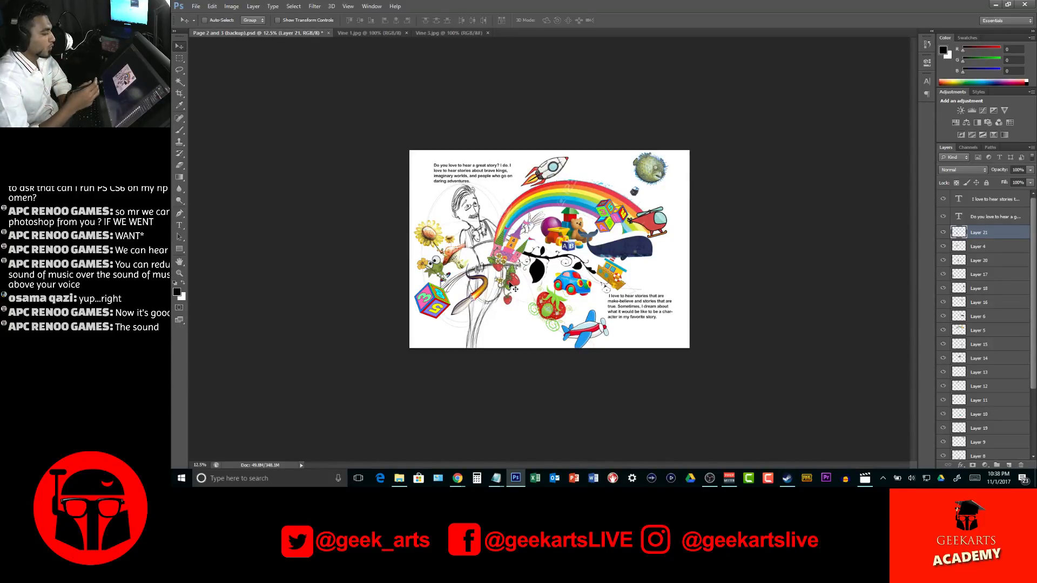
ctrl+click(588, 199)
drag(587, 199, 548, 225)
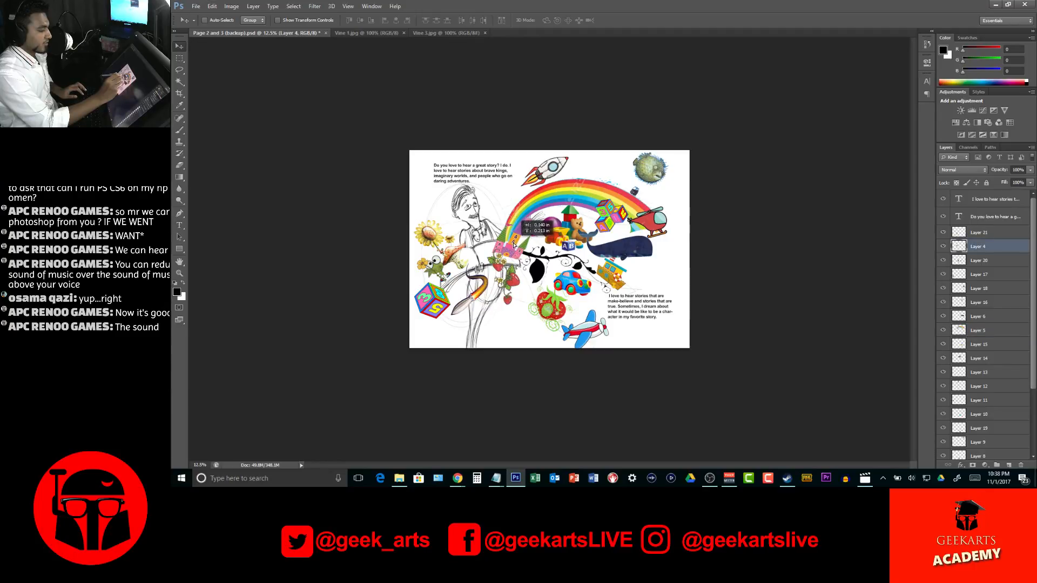
Move the strawberry vine to the page's outer edge beside the whale and transform it to fit there
ctrl+click(502, 274)
drag(502, 274, 633, 235)
key(ctrl+t)
mouse_move(666, 269)
mouse_down()
mouse_move(656, 266)
mouse_move(681, 263)
mouse_move(632, 263)
mouse_move(678, 269)
mouse_up()
key(Return)
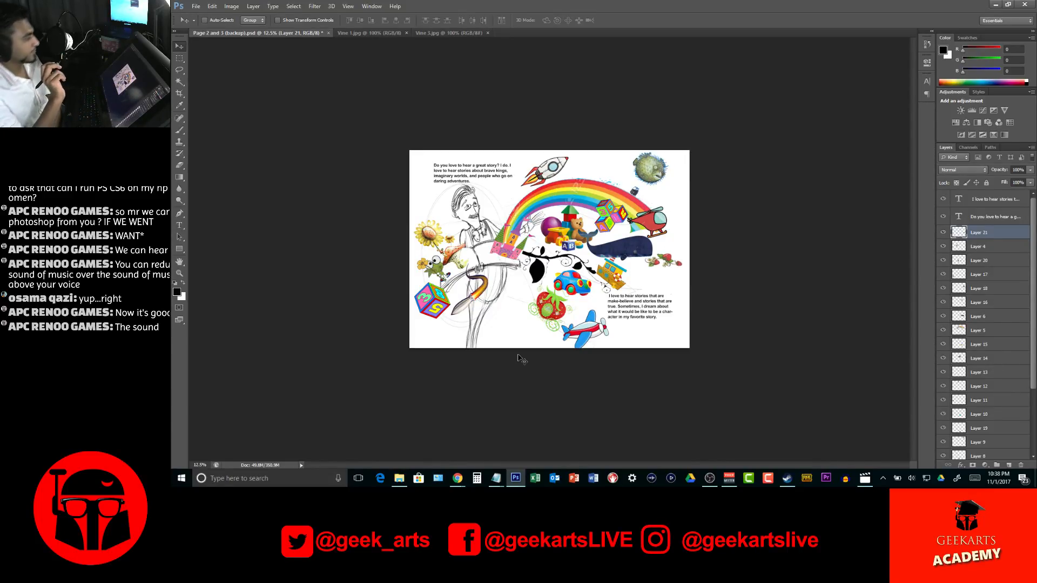
Close the Vine 3 and Vine 1 reference images, leaving only the spread open
click(481, 33)
click(488, 33)
click(378, 33)
click(407, 33)
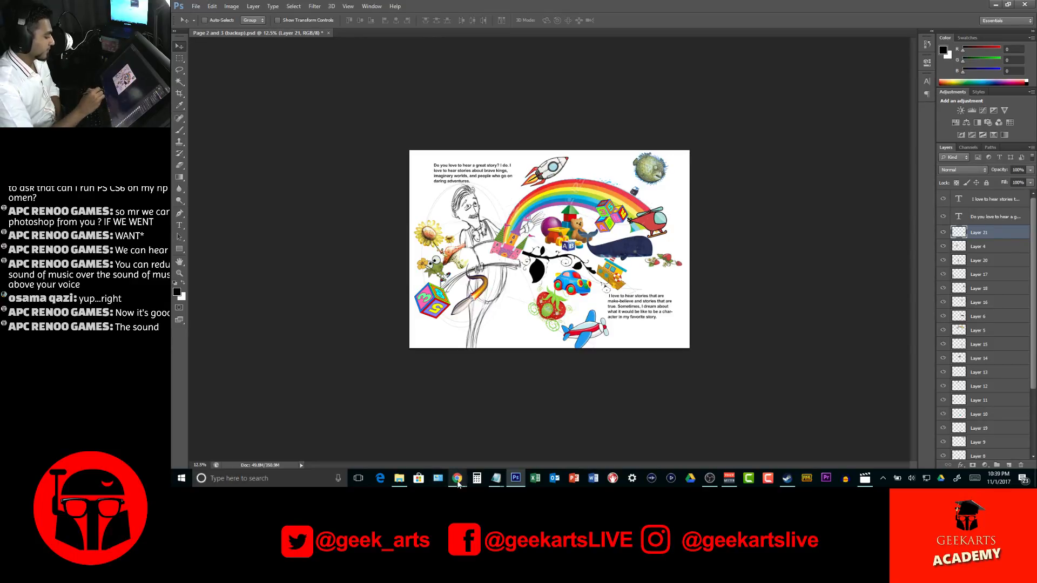
Switch to Chrome and search Google Images for "childrens illustration"
click(394, 446)
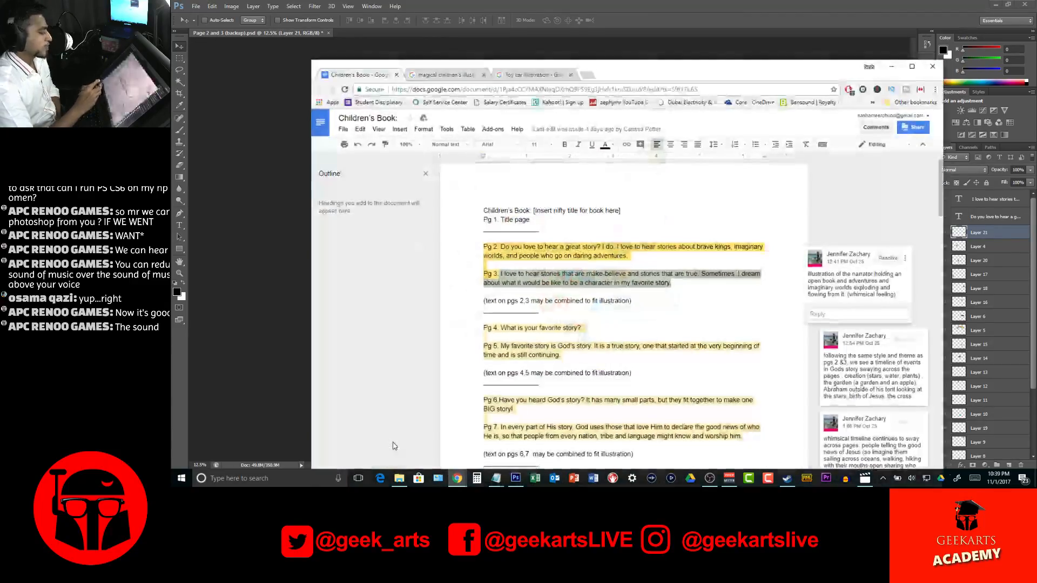
click(529, 77)
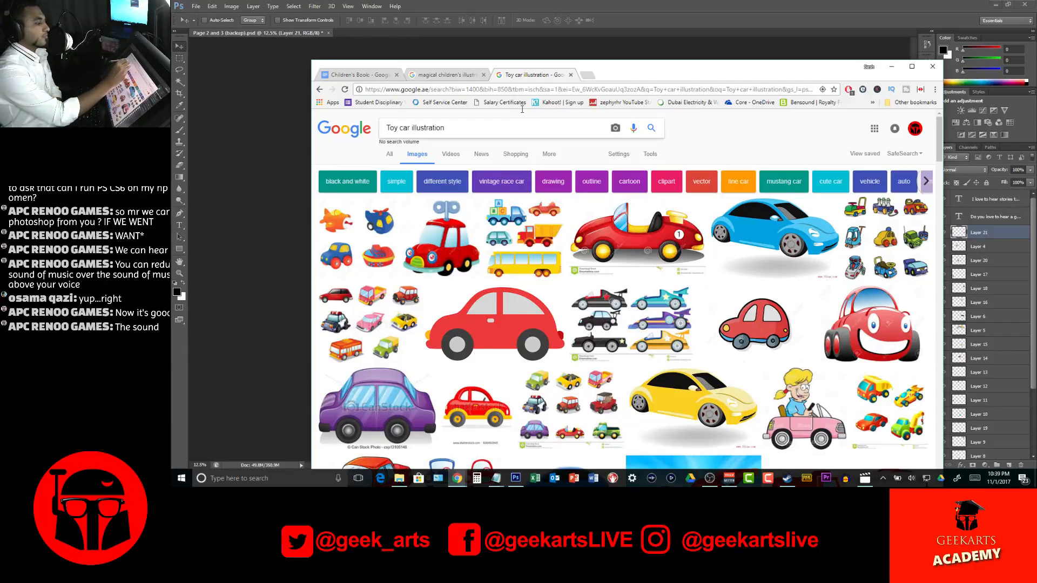
drag(411, 128, 386, 128)
key(BackSpace)
text(childrens)
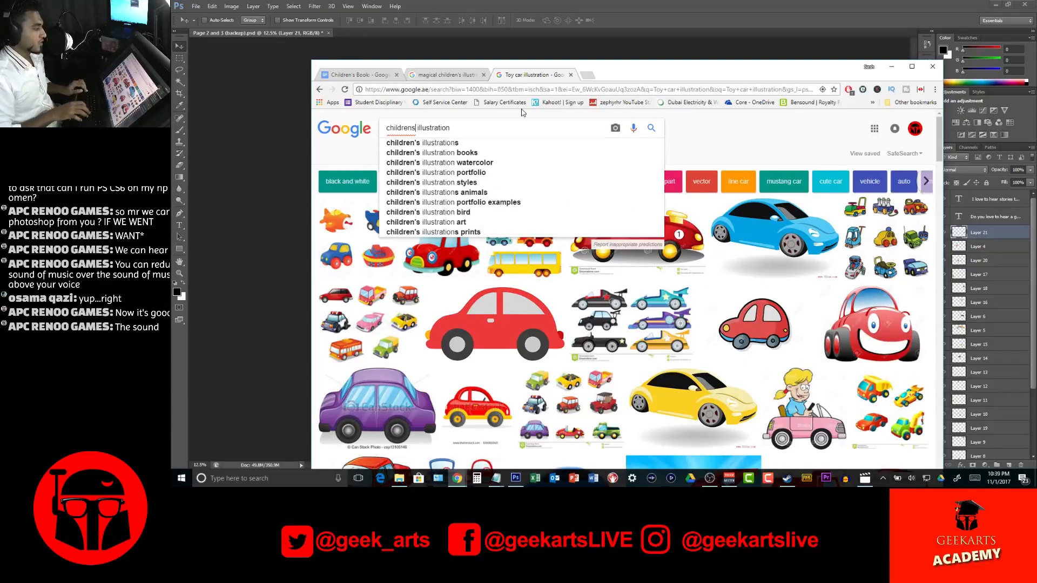
key(Return)
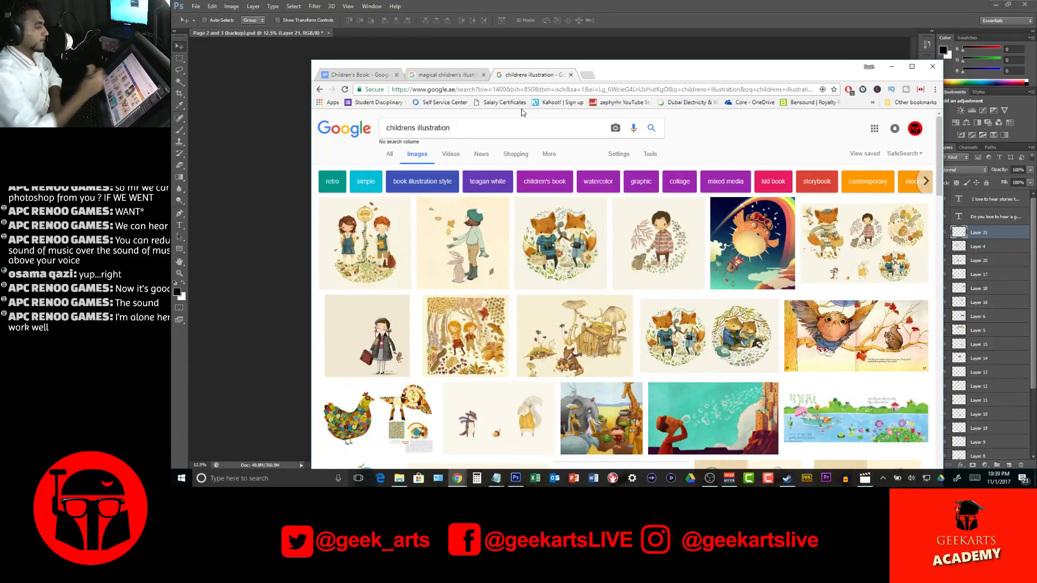
Replace "childrens" in the query and search Google Images for "inventions illustration"
click(415, 128)
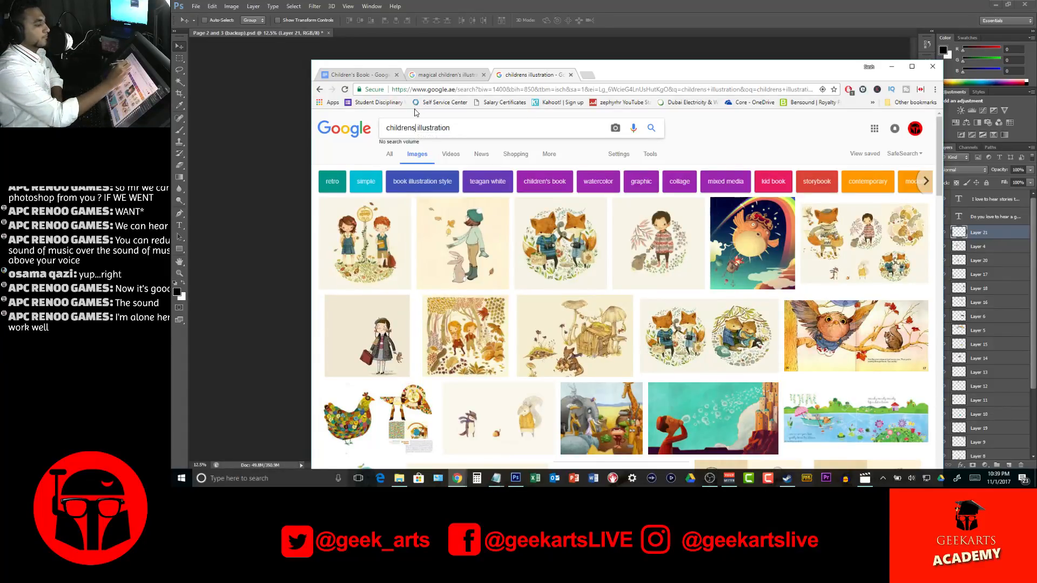
click(391, 129)
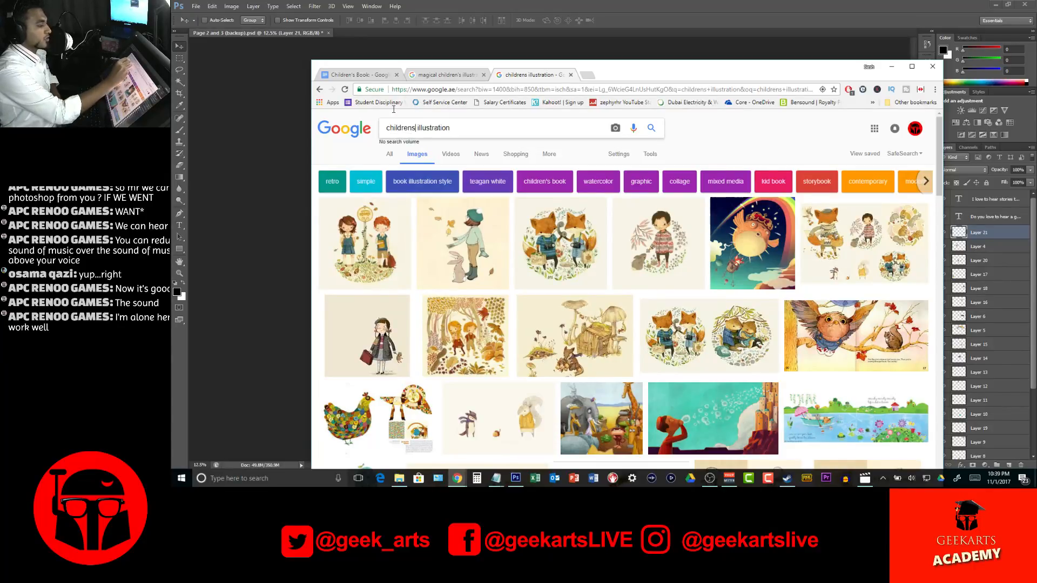
key(BackSpace)
key(BackSpace)
key(BackSpace)
key(BackSpace)
key(BackSpace)
key(BackSpace)
key(BackSpace)
key(BackSpace)
key(BackSpace)
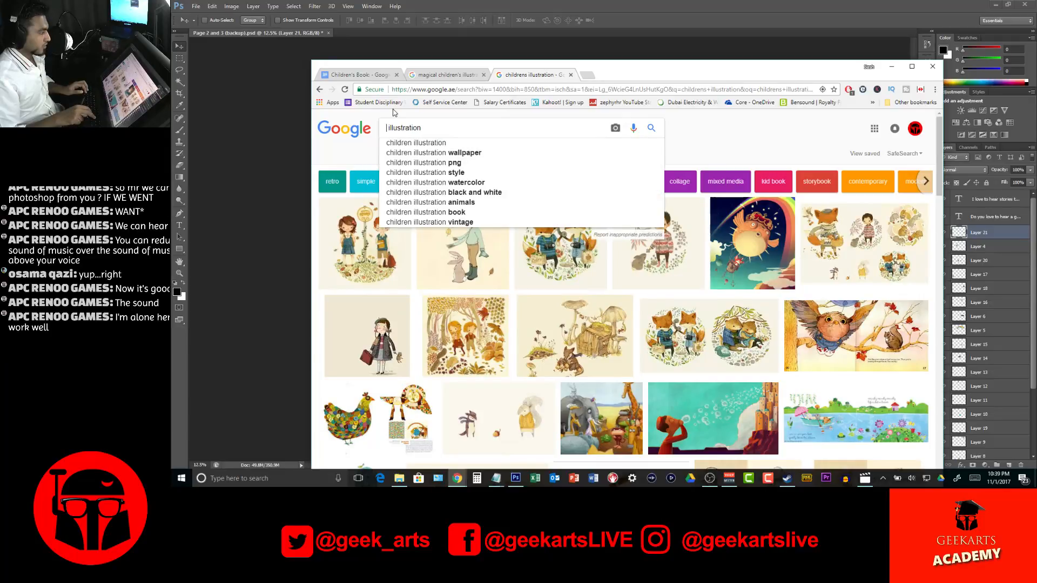
text(invention)
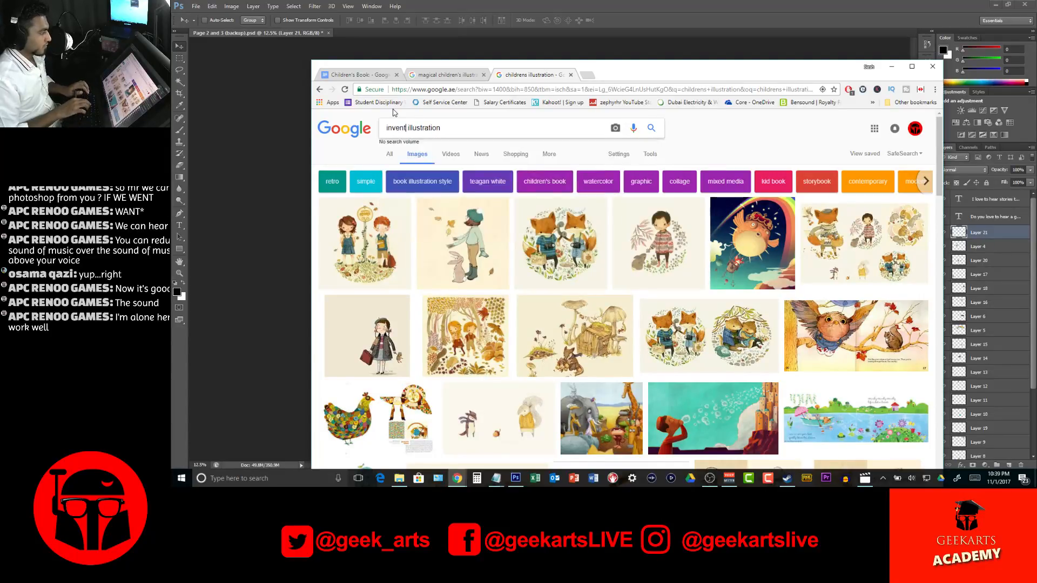
text(s)
key(Return)
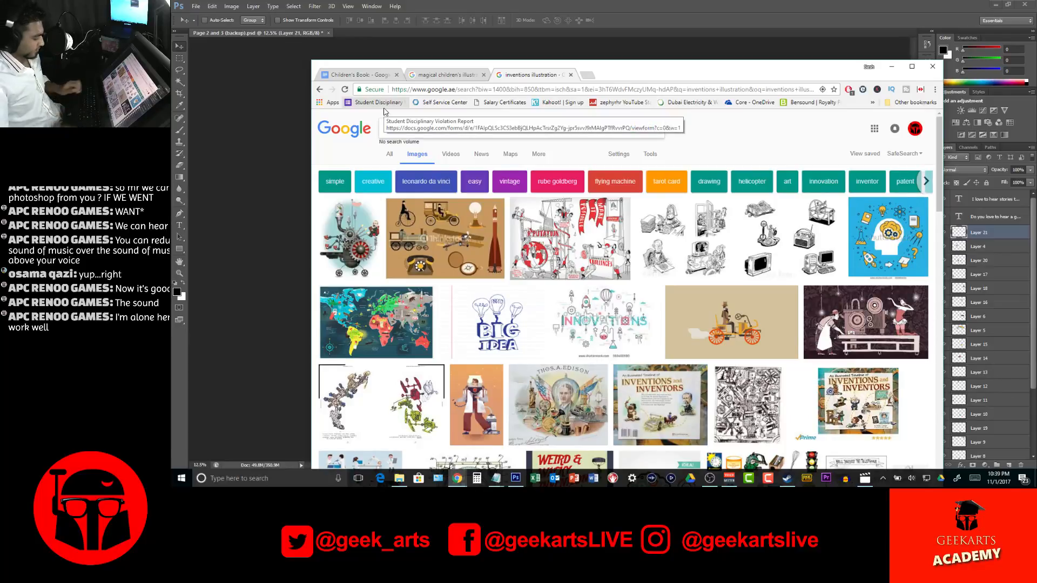
Add "children's" to the start of the query and search Google Images for "children's inventions illustration"
key(Home)
text(cildren)
key(BackSpace)
key(BackSpace)
key(BackSpace)
key(BackSpace)
key(BackSpace)
key(BackSpace)
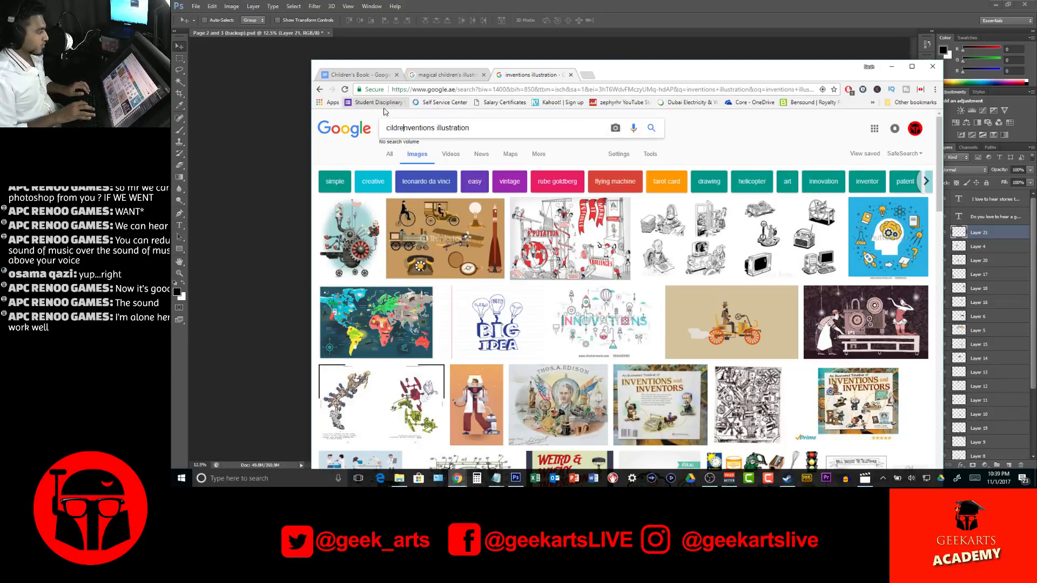
text(hildren)
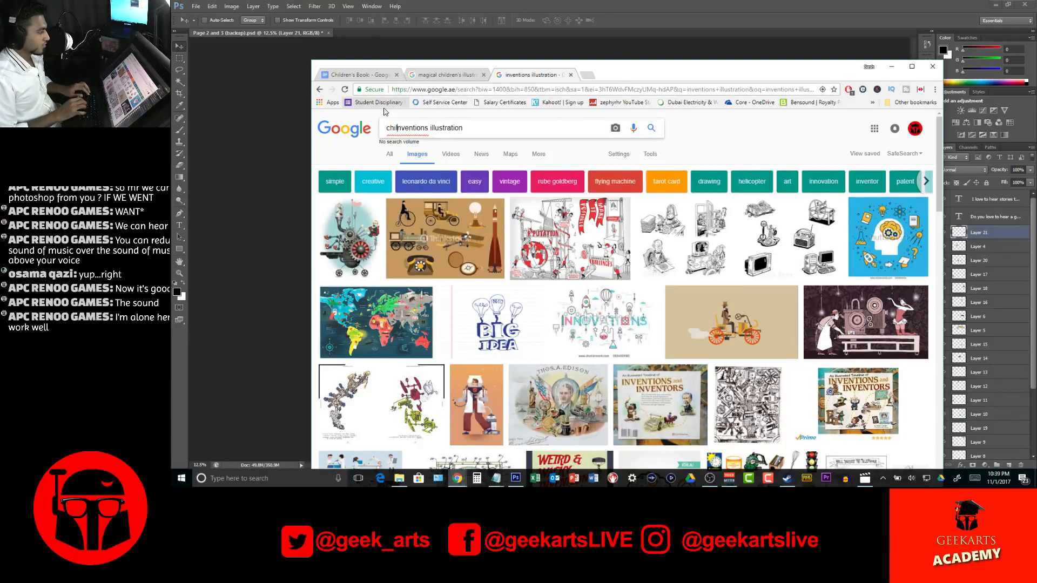
text('s )
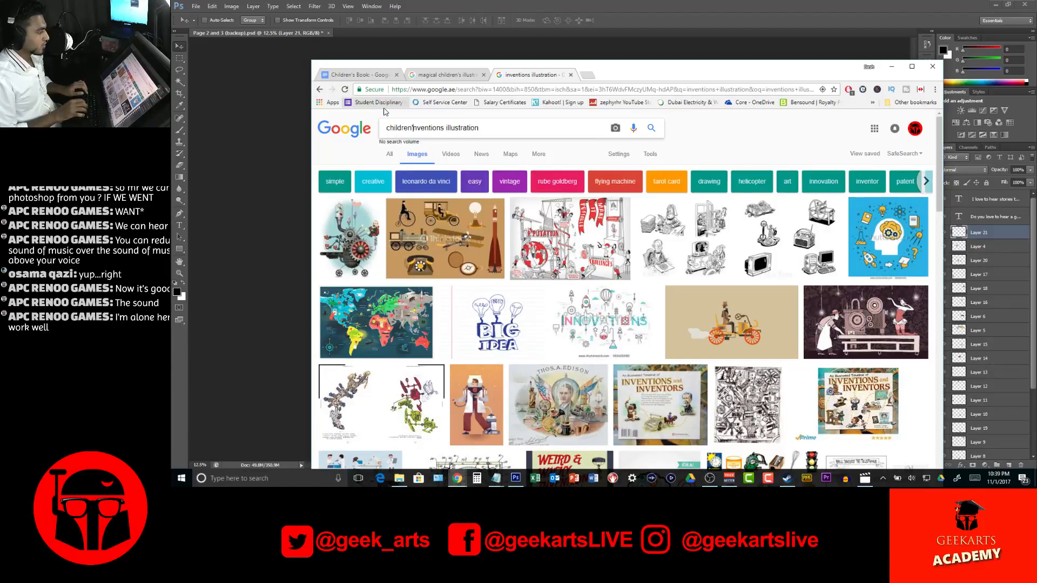
text(i)
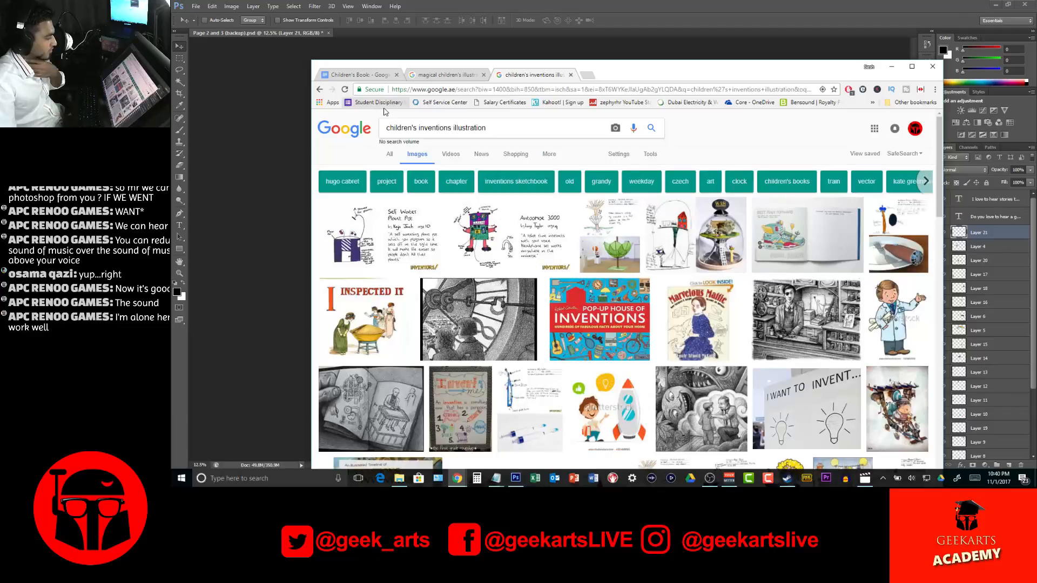
click(487, 220)
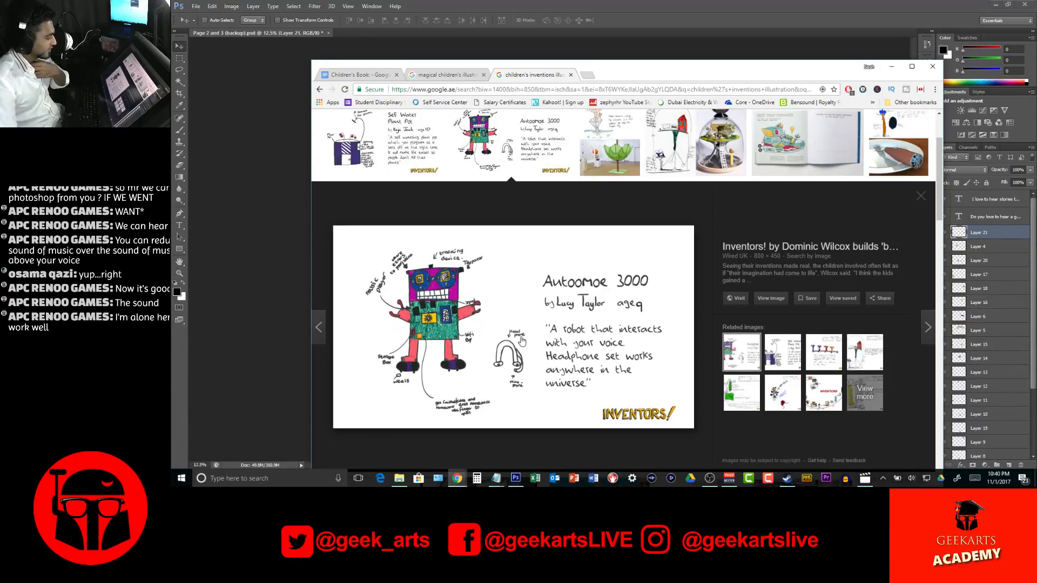
right_click(550, 276)
click(600, 372)
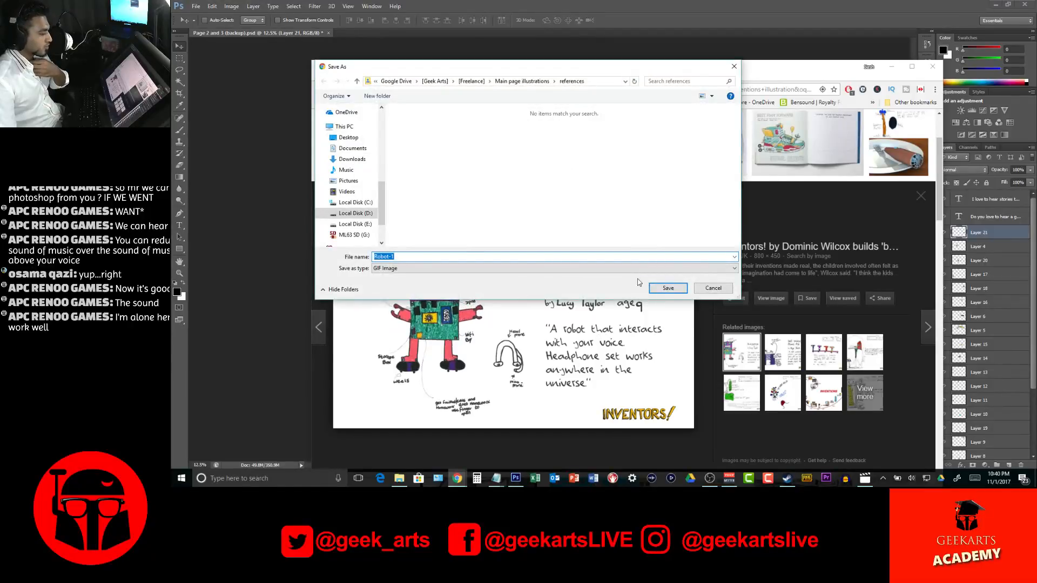
key(Escape)
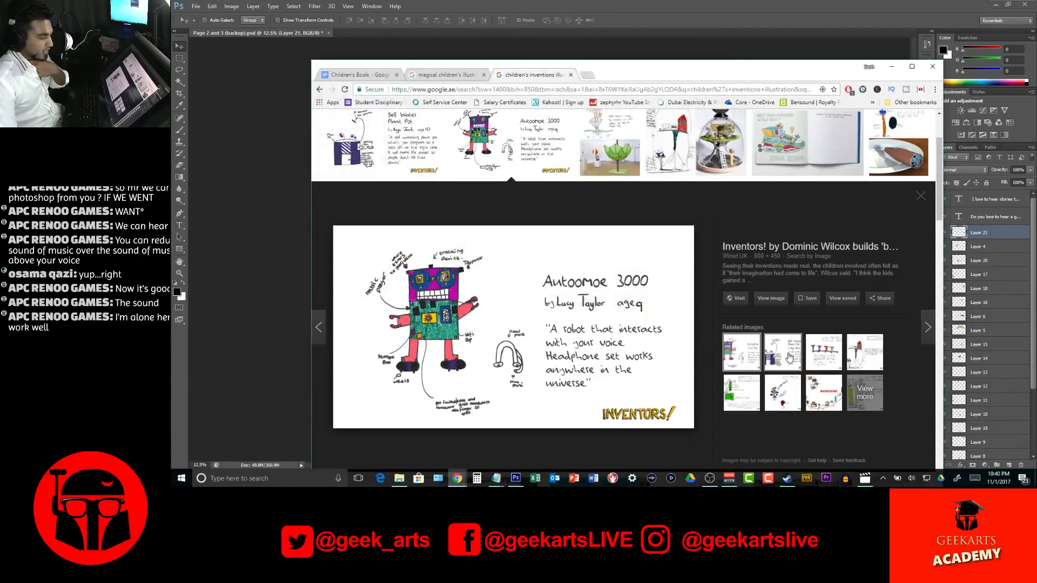
Preview the Self Water Plant Pot drawing and browse the children's inventions image results for usable reference ideas
click(789, 357)
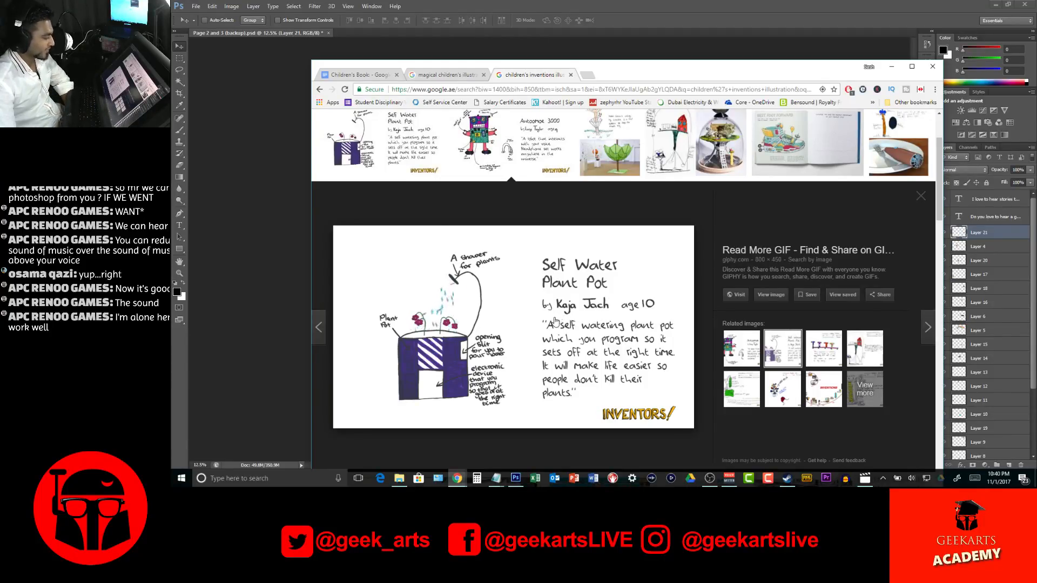
scroll(665, 195, up, 2)
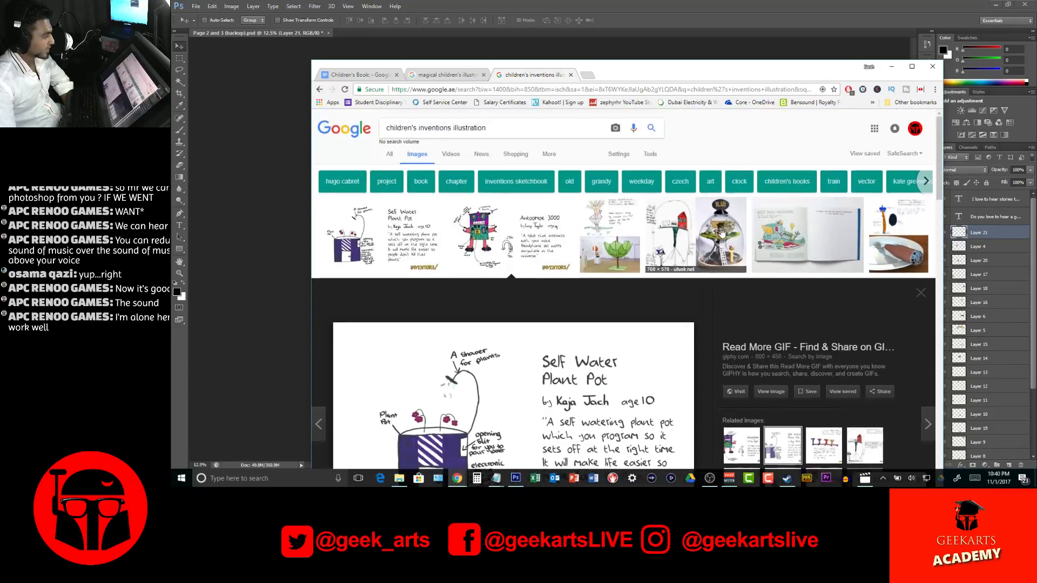
scroll(627, 246, down, 10)
scroll(626, 247, up, 1)
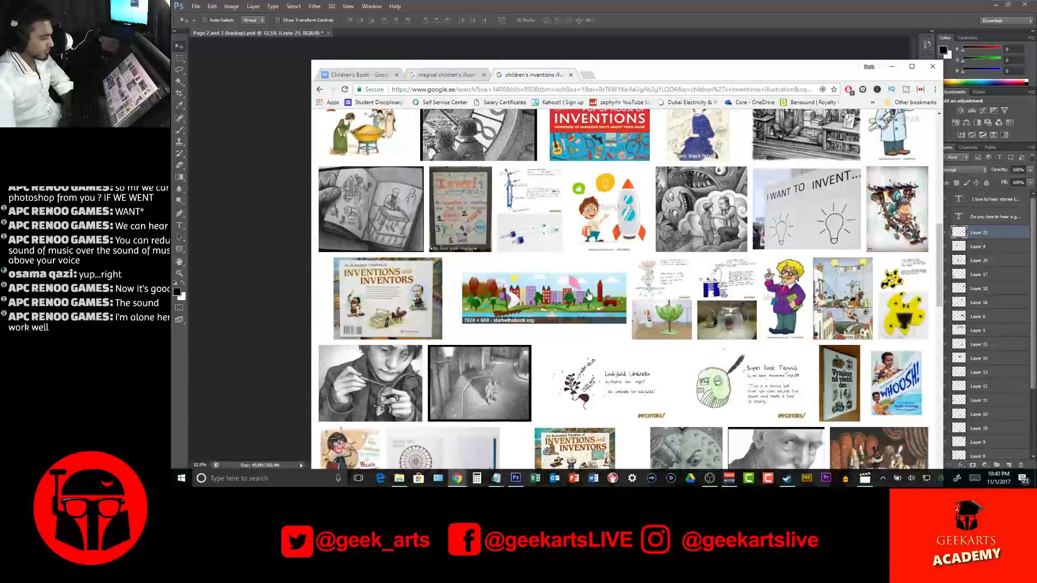
scroll(588, 298, down, 3)
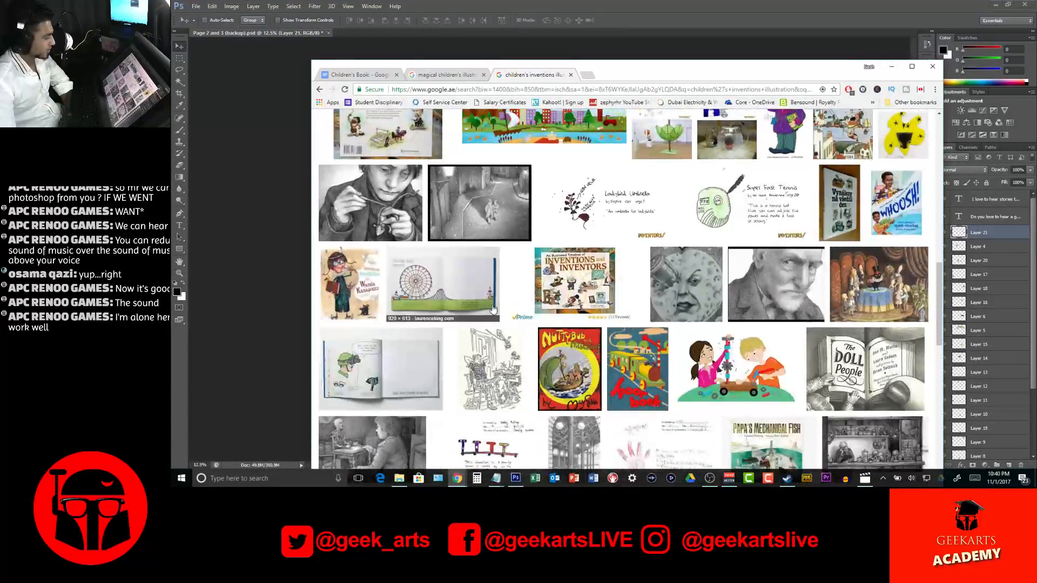
scroll(493, 308, down, 5)
scroll(492, 308, down, 5)
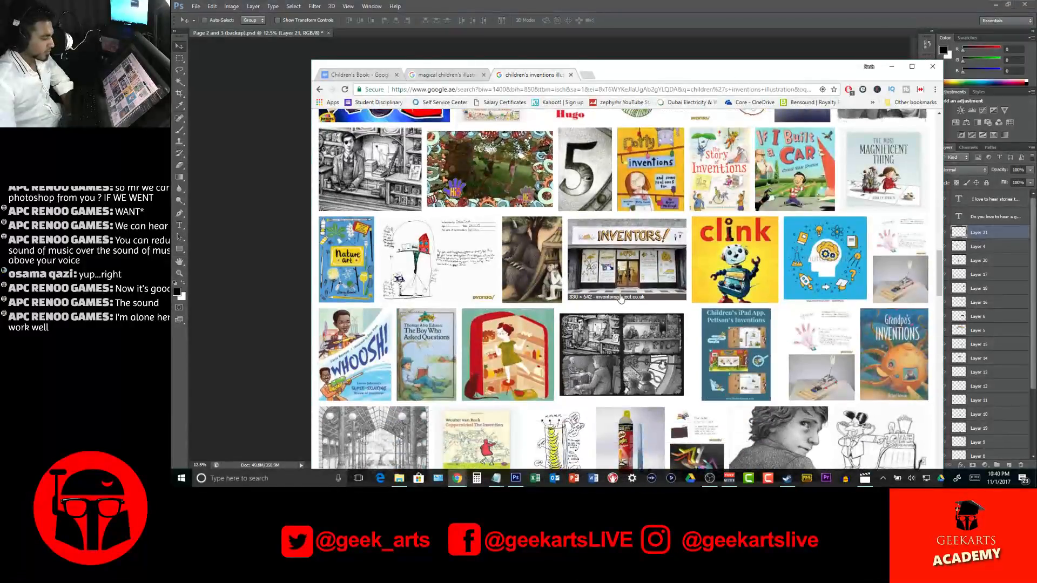
scroll(738, 327, down, 3)
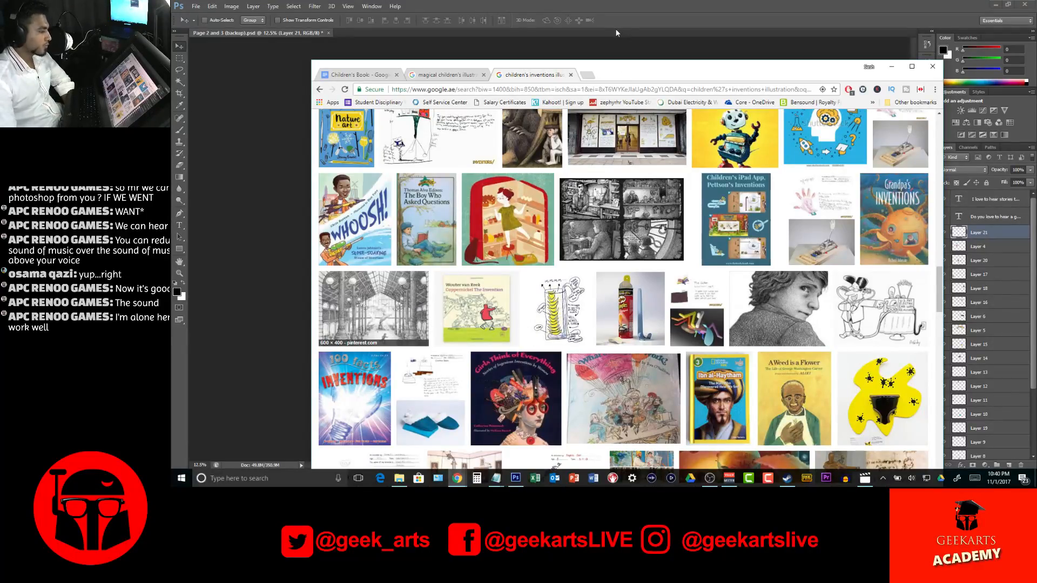
drag(643, 72, 605, 46)
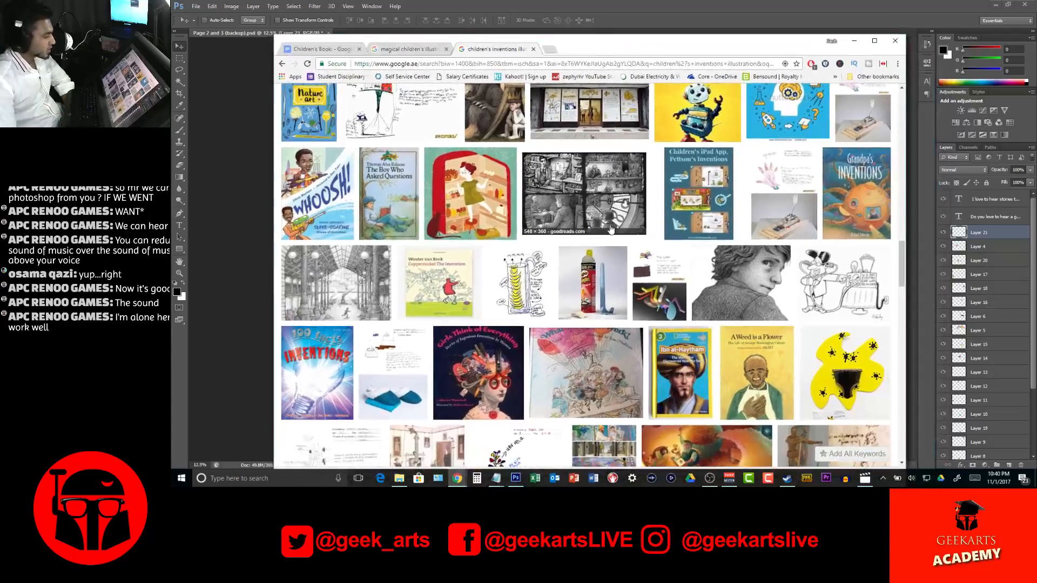
scroll(609, 227, down, 3)
scroll(609, 227, down, 3)
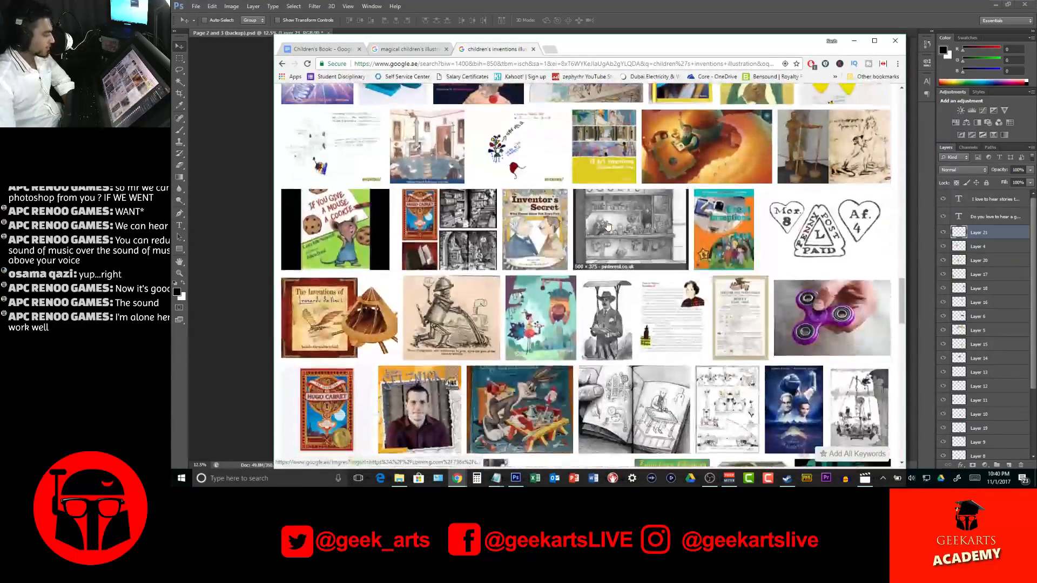
scroll(607, 225, down, 2)
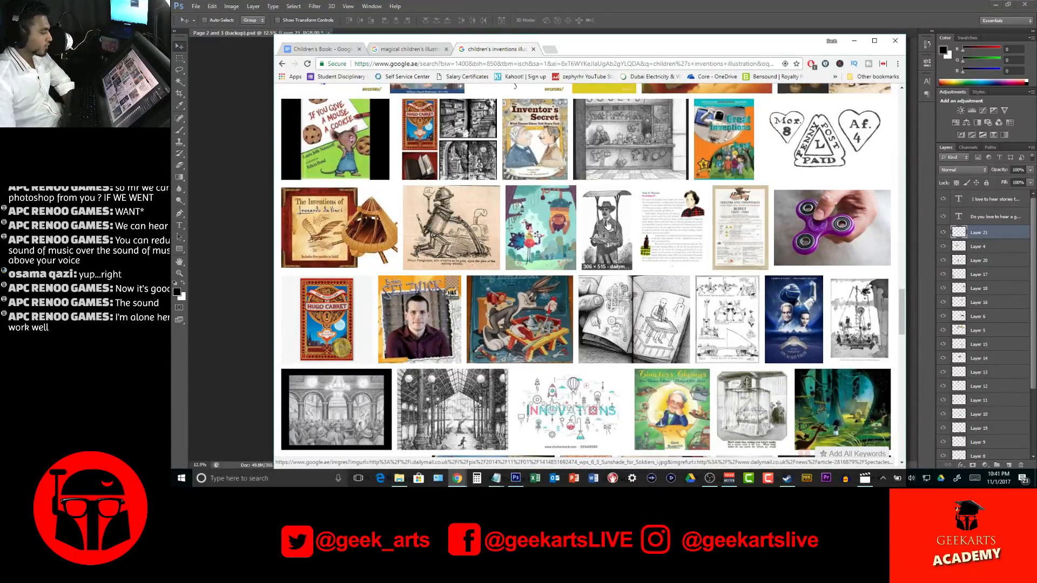
scroll(503, 215, down, 4)
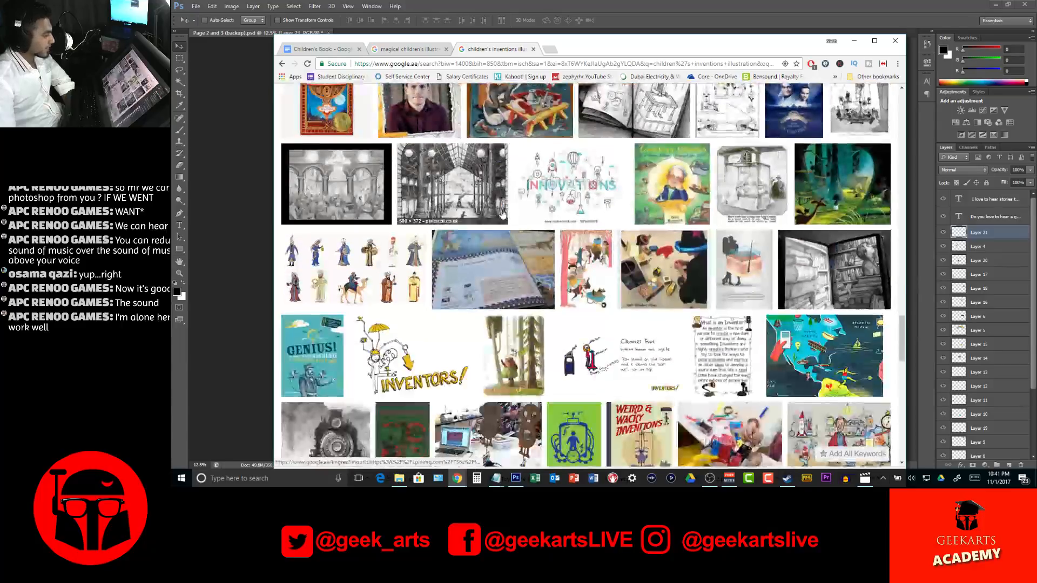
scroll(502, 215, down, 9)
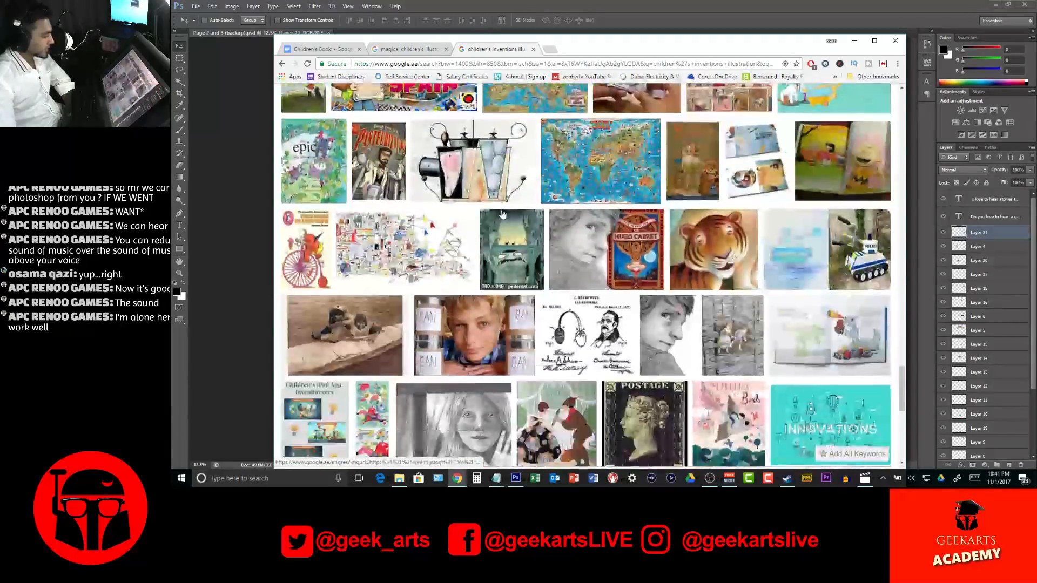
scroll(502, 214, down, 5)
click(501, 211)
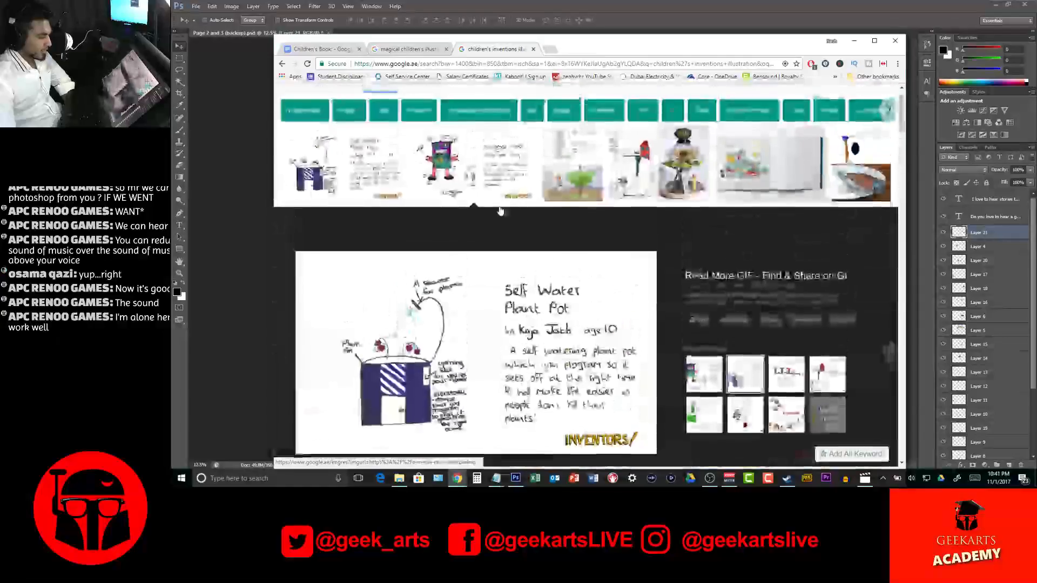
scroll(500, 211, up, 1)
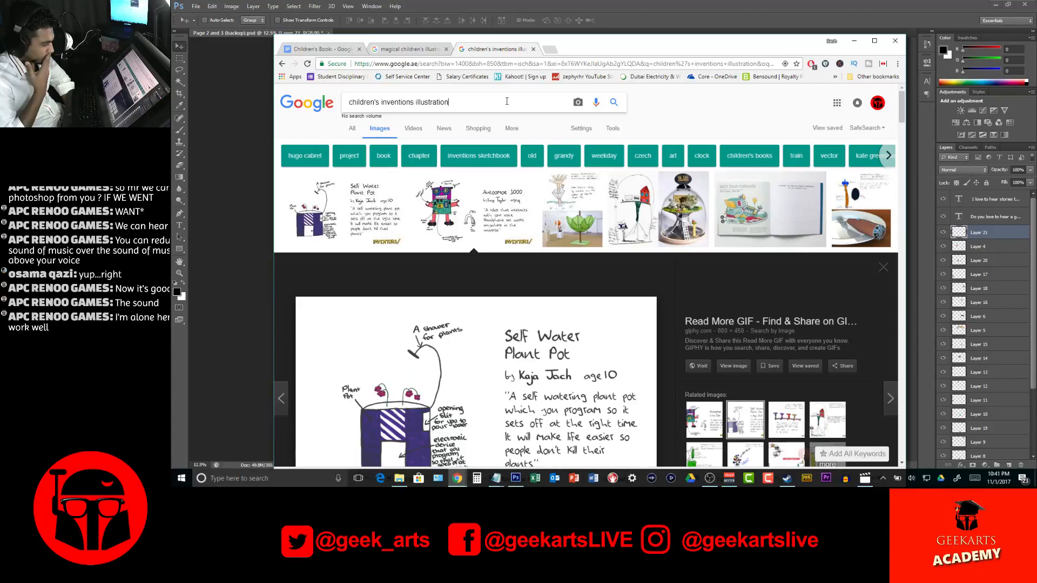
Switch back to Photoshop and examine the whole spread's composition and its layer stack
click(854, 41)
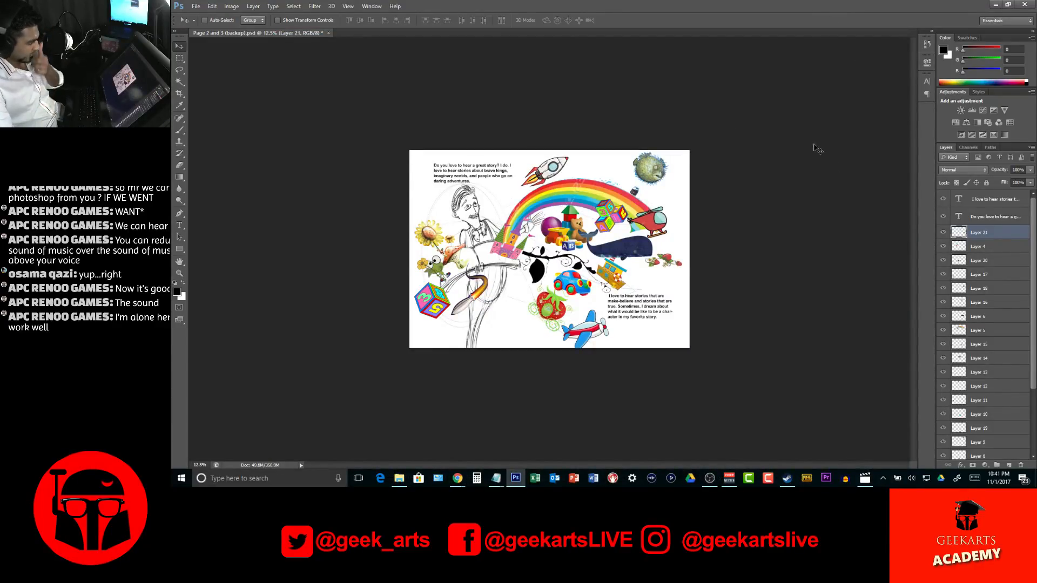
key(z)
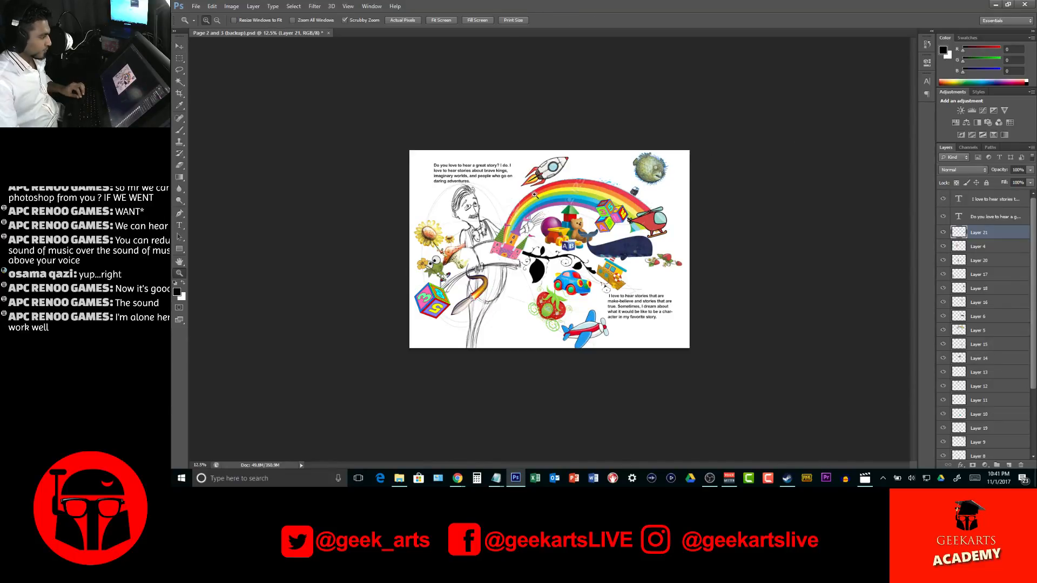
click(576, 207)
click(664, 234)
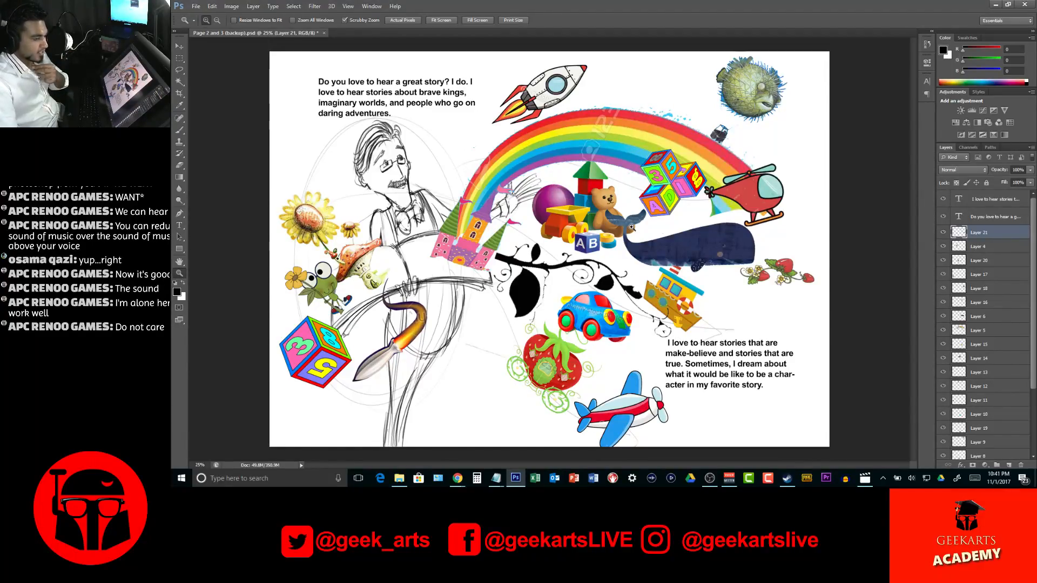
scroll(988, 308, down, 5)
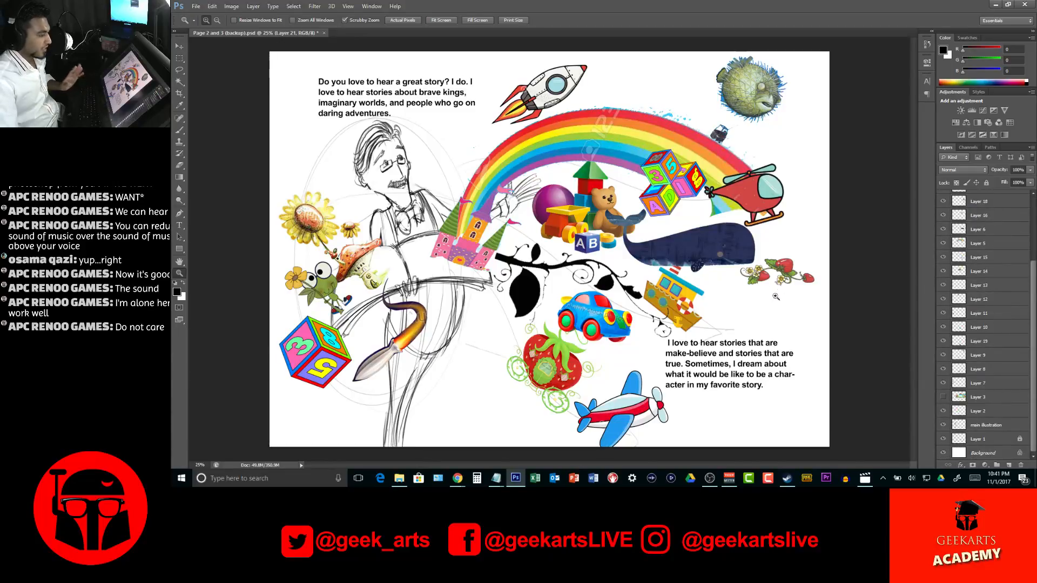
Select the black leafy vine and shift it slightly so its stem emerges from beside the pink castle
key(v)
ctrl+click(629, 198)
click(551, 279)
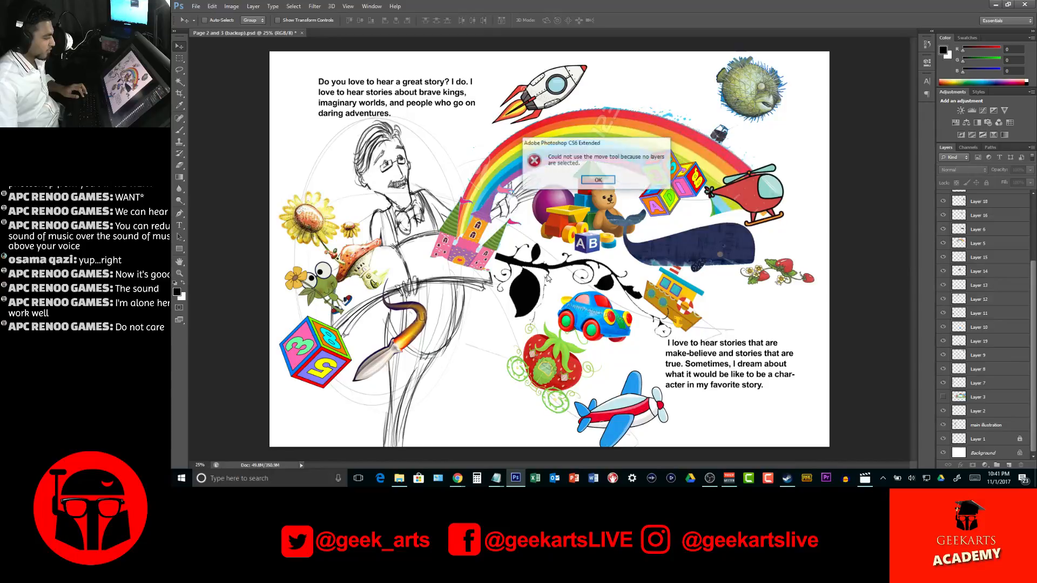
key(Return)
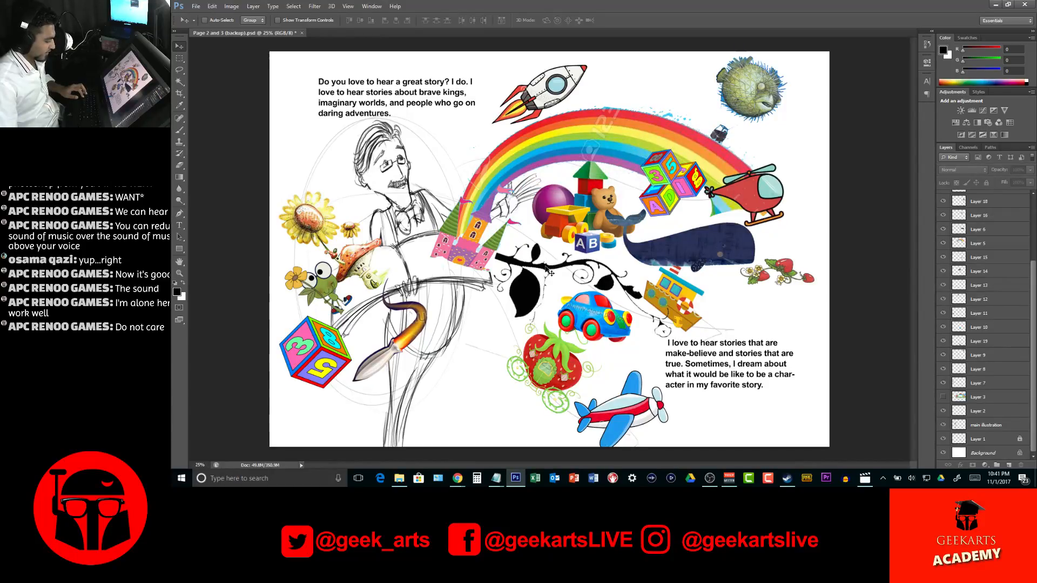
ctrl+click(521, 293)
drag(521, 293, 518, 295)
key(w)
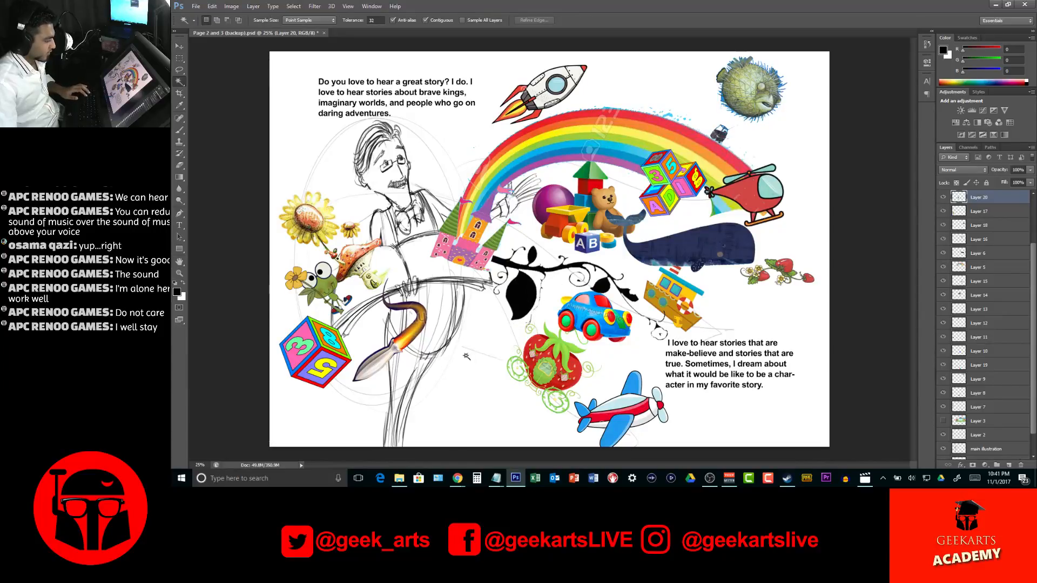
key(e)
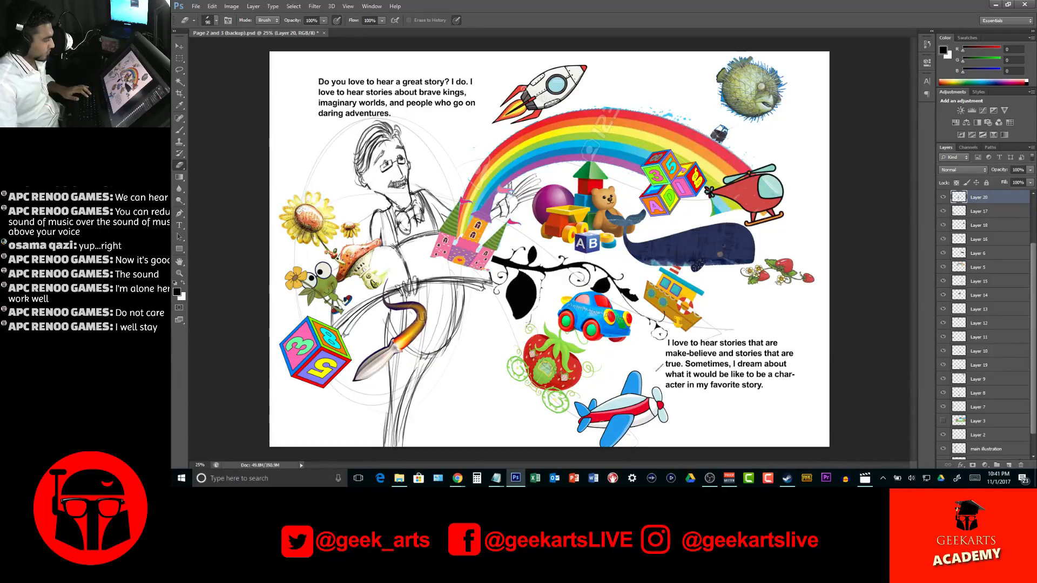
key(v)
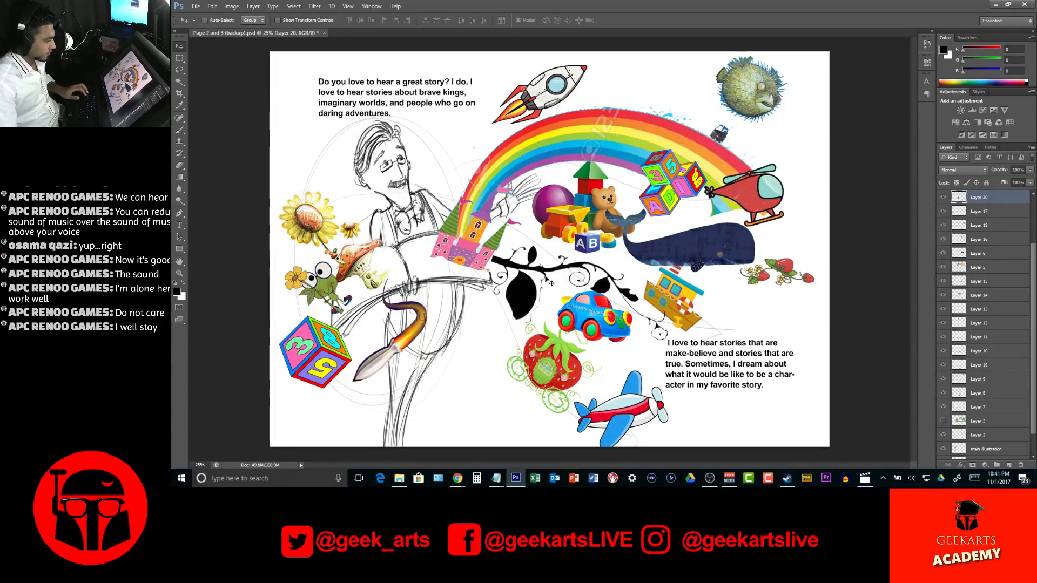
drag(520, 294, 517, 291)
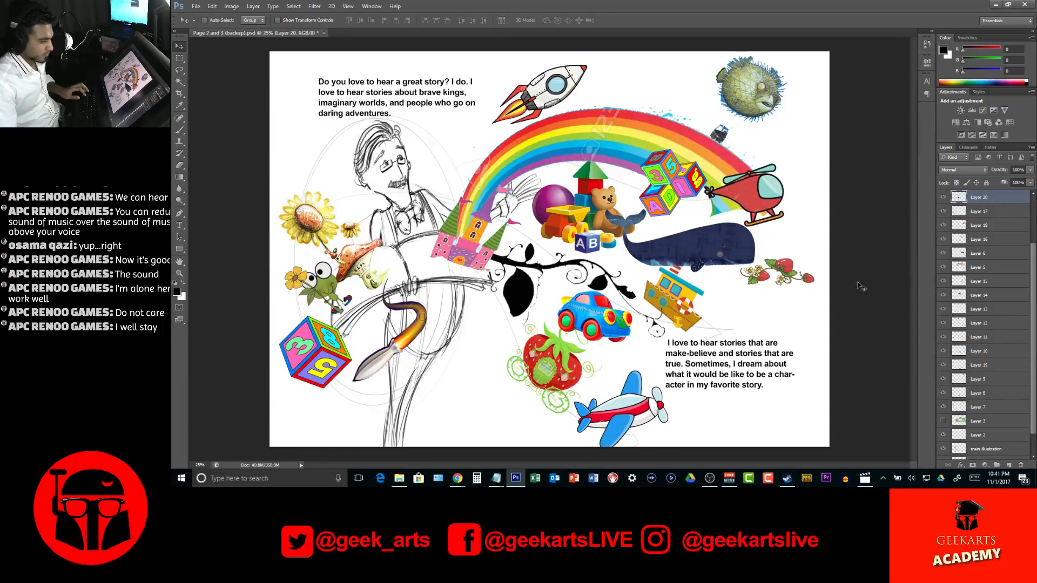
Hide Layer 1, the locked layer of faint construction lines just above the background
scroll(977, 371, down, 2)
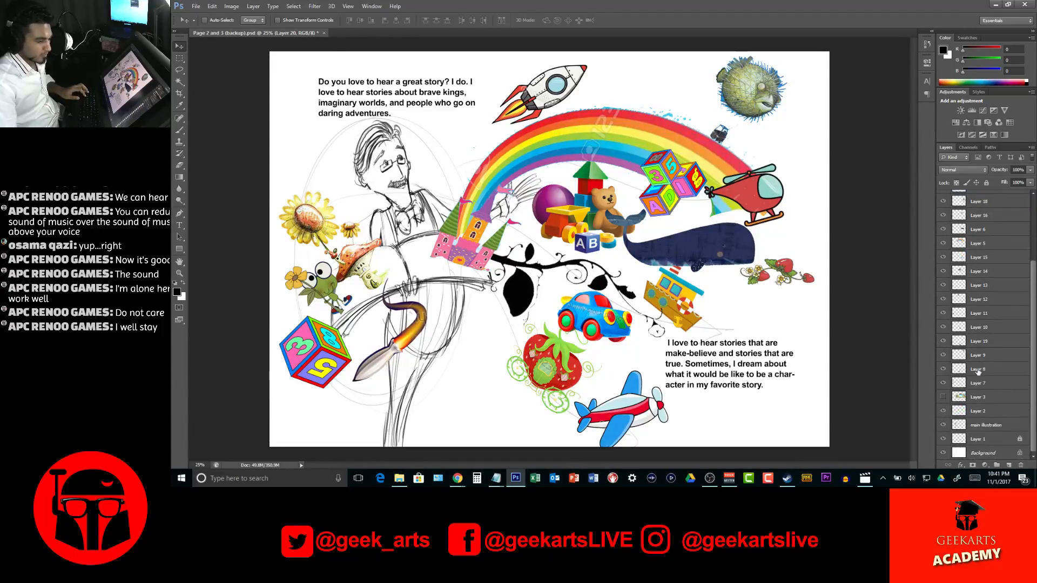
click(979, 439)
click(943, 439)
Check the spread as a whole, and inspect the black vine between the castle and the toy ship up close
key(z)
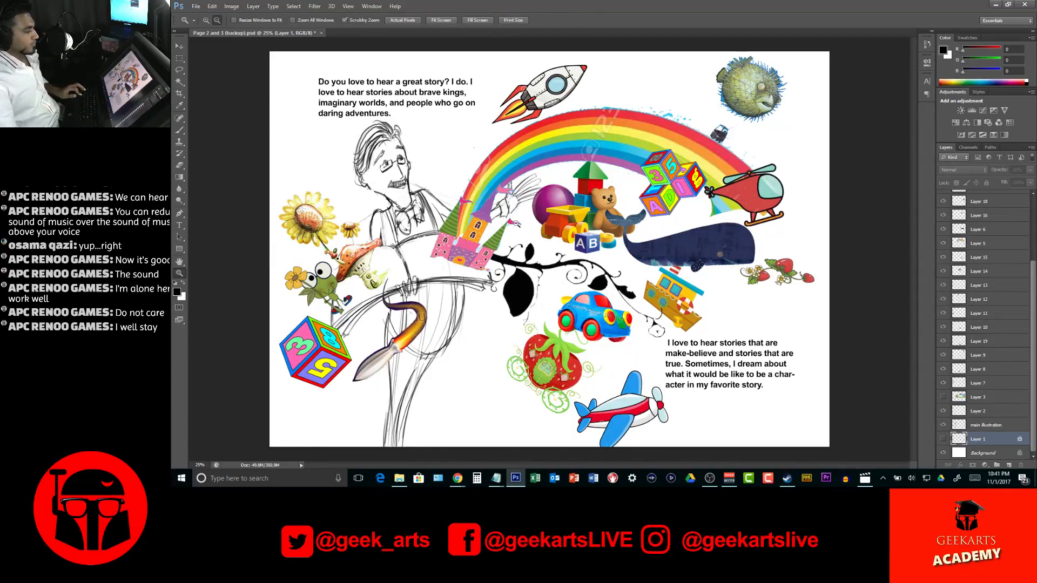
alt+click(516, 223)
alt+click(516, 223)
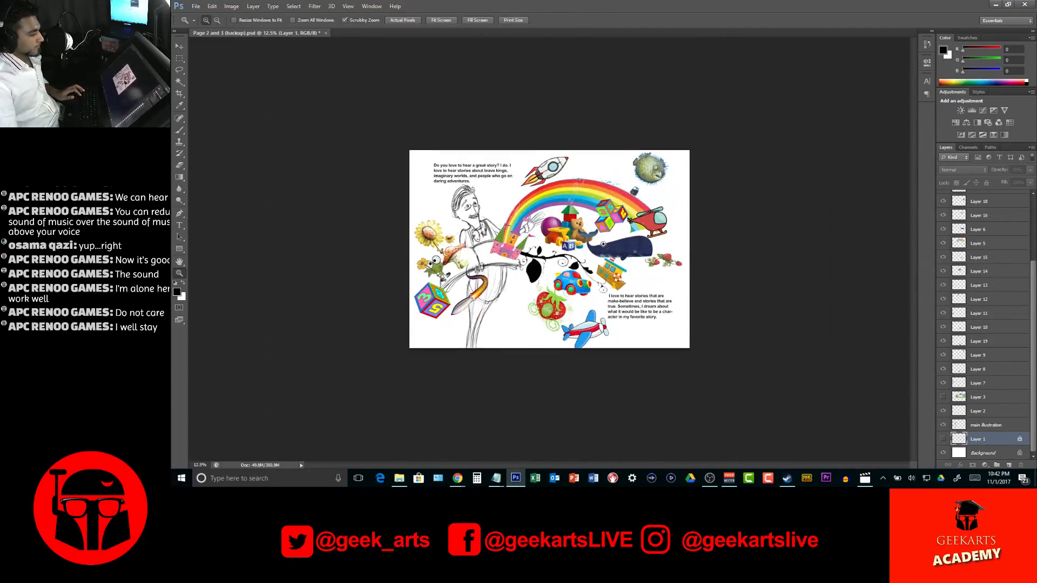
click(603, 245)
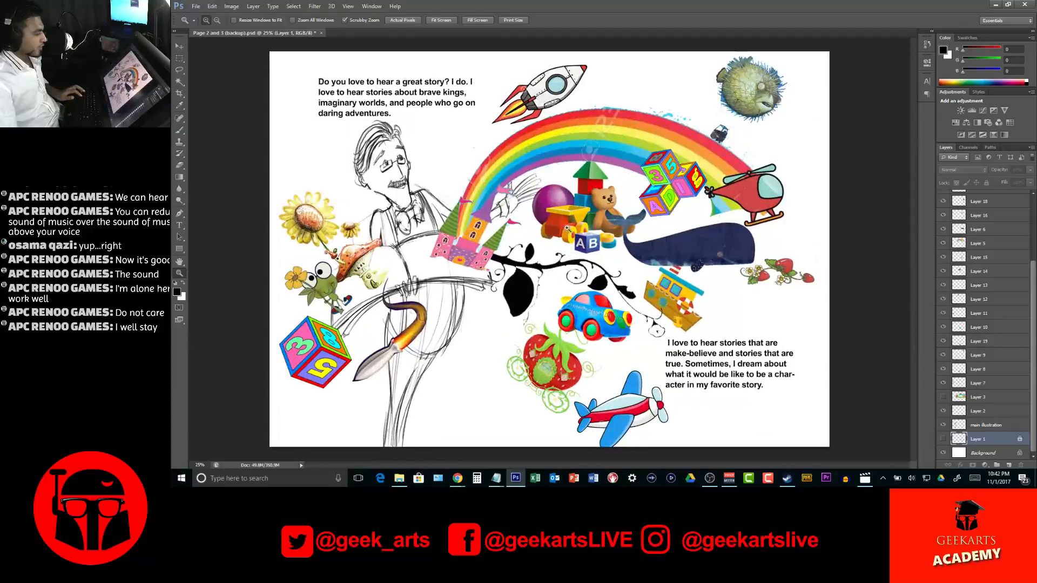
mouse_move(506, 168)
mouse_down()
mouse_move(565, 185)
mouse_move(582, 258)
mouse_up()
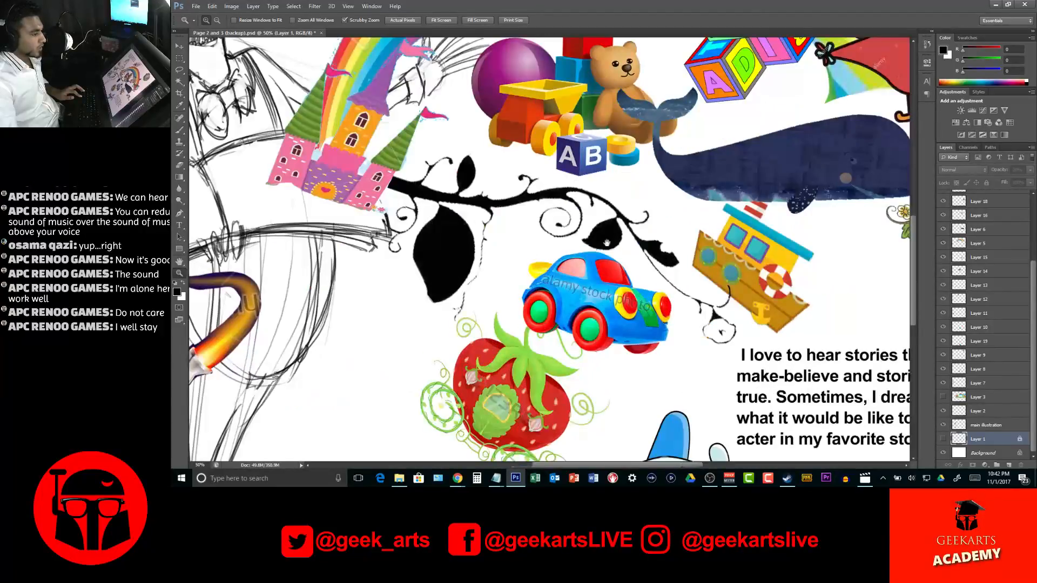
Select the pufferfish balloon in the upper right of the spread and shift it slightly to the right and up
key(v)
drag(724, 77, 690, 235)
drag(681, 150, 426, 332)
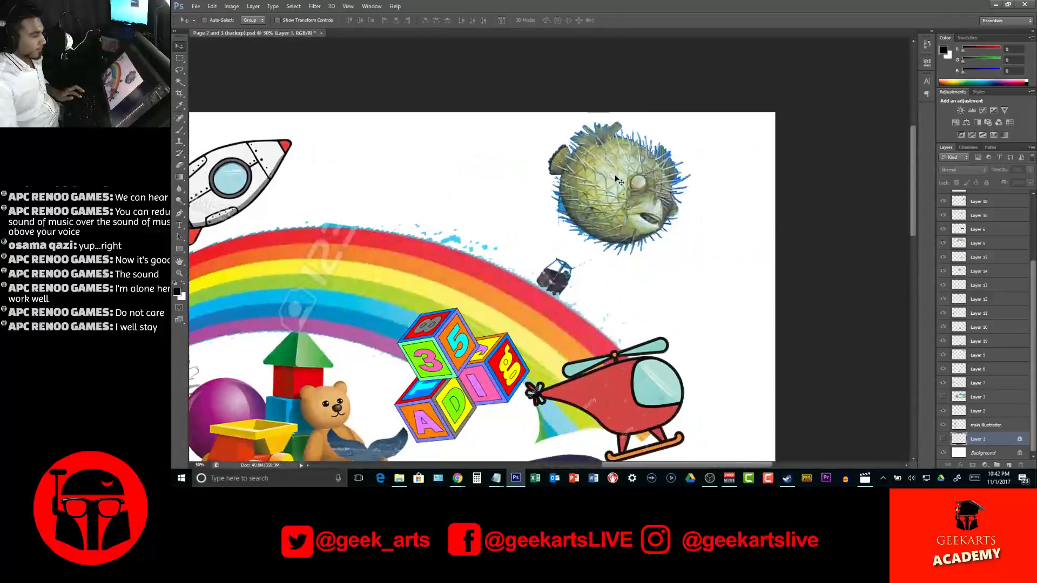
key(z)
click(649, 202)
drag(649, 202, 619, 217)
key(v)
ctrl+click(600, 191)
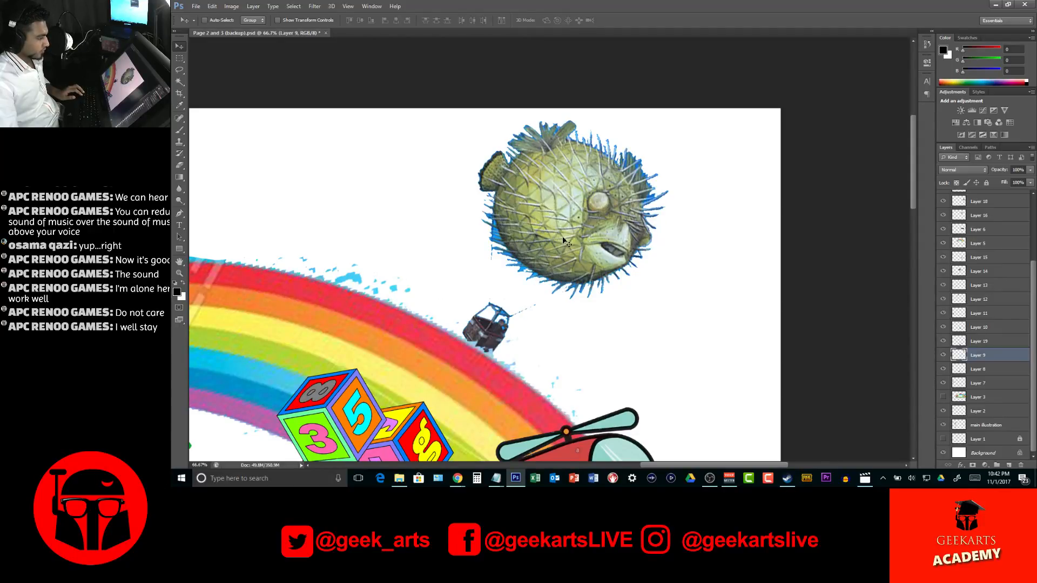
drag(593, 202, 609, 194)
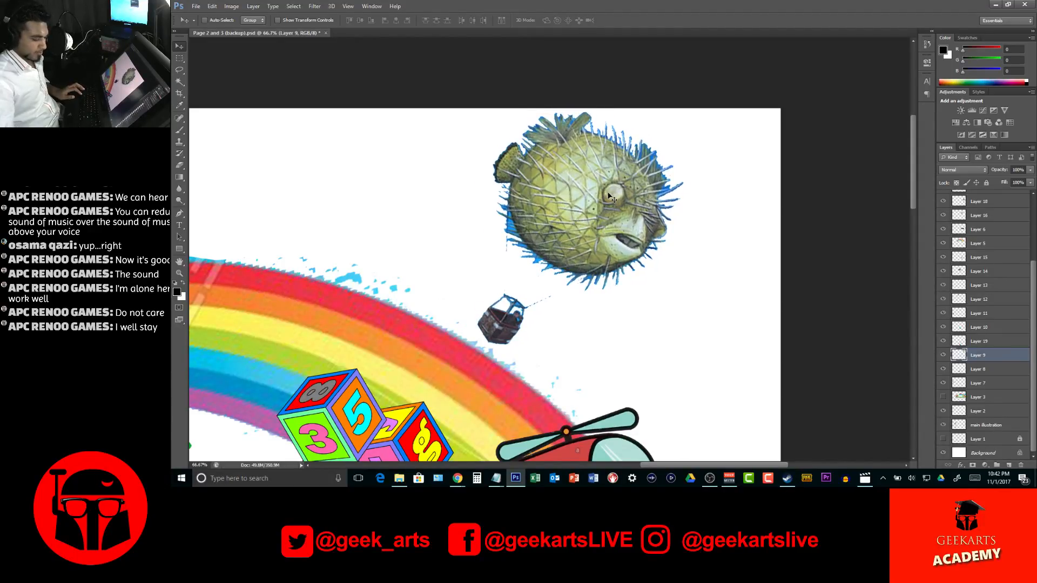
Paint black angry brows over the pufferfish's eyes and draw two thin ropes joining its body to the hanging basket
key(b)
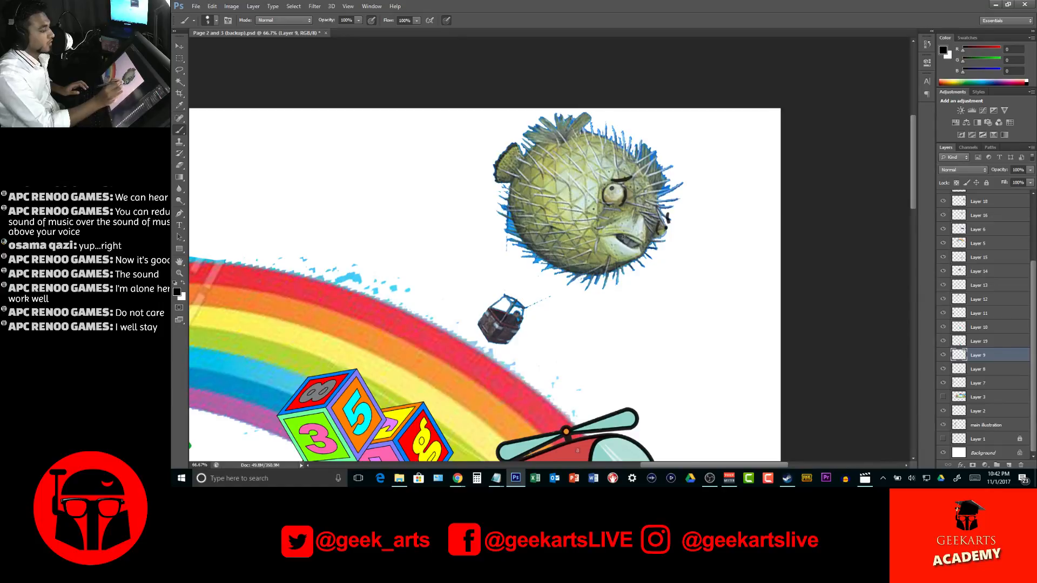
mouse_move(648, 147)
mouse_down()
mouse_move(657, 136)
mouse_move(663, 145)
mouse_up()
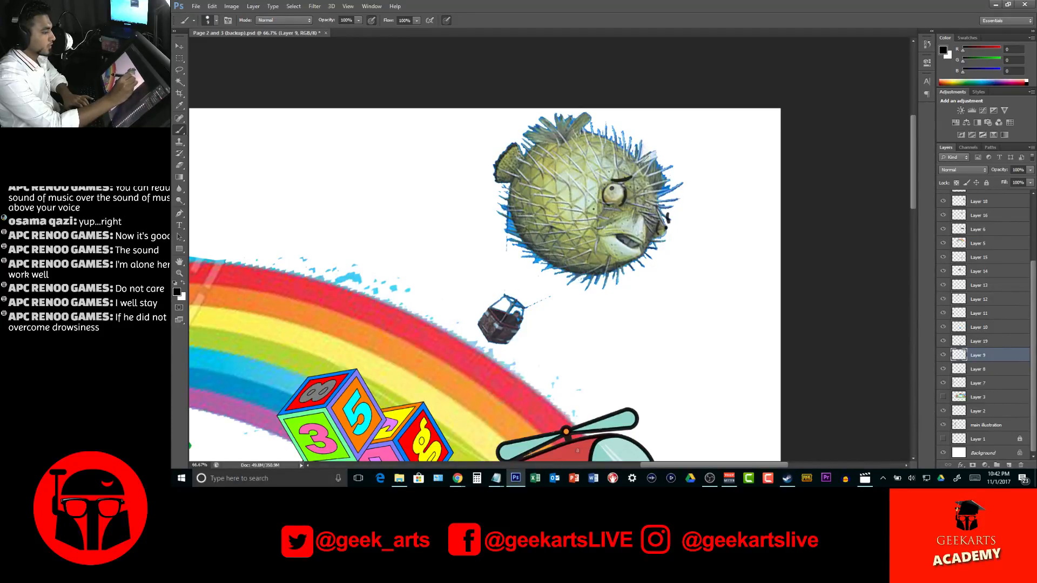
mouse_move(654, 168)
mouse_down()
mouse_move(663, 158)
mouse_move(684, 175)
mouse_up()
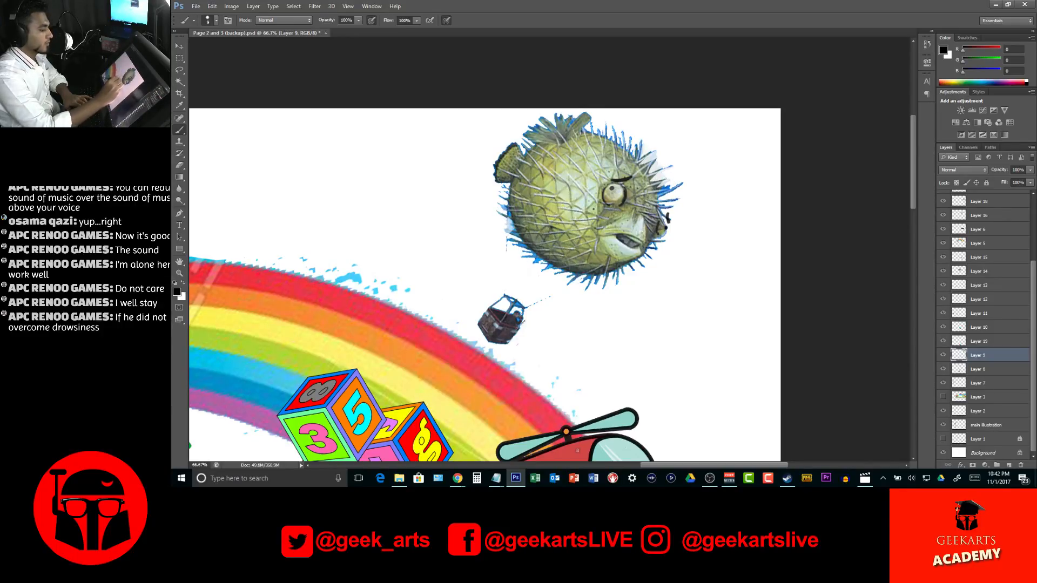
drag(522, 309, 594, 274)
drag(509, 216, 503, 295)
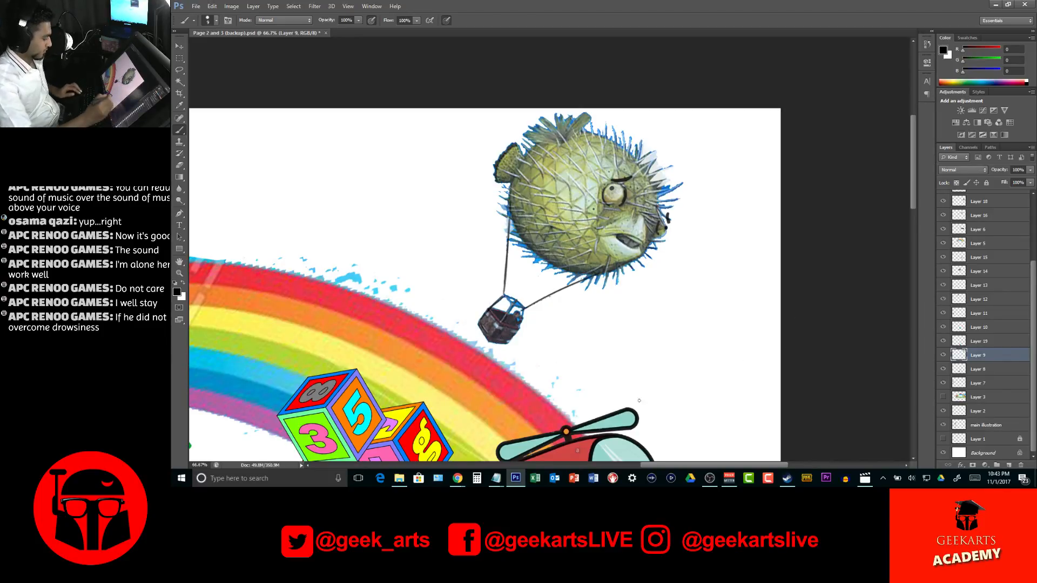
Brighten the whale layer with Levels, setting the midtone input to 1.13 and the white input to 187
key(z)
alt+click(587, 365)
alt+click(587, 365)
alt+click(587, 366)
alt+click(587, 366)
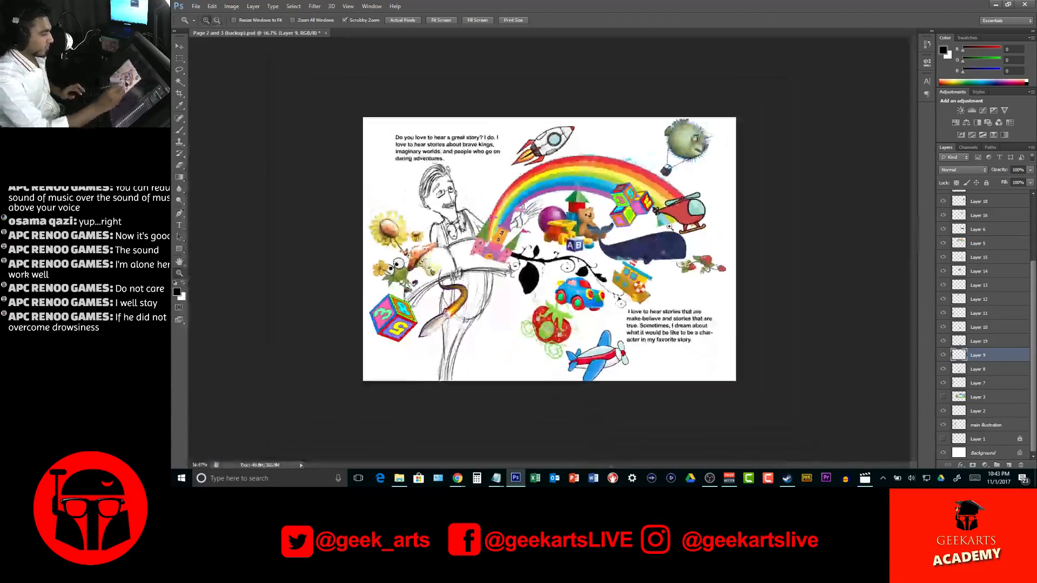
click(664, 238)
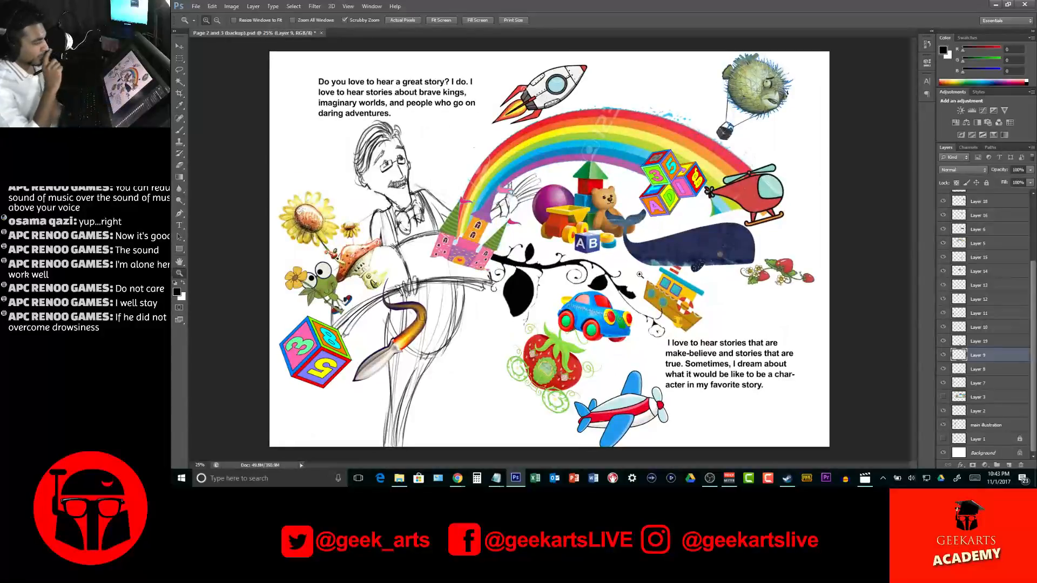
key(v)
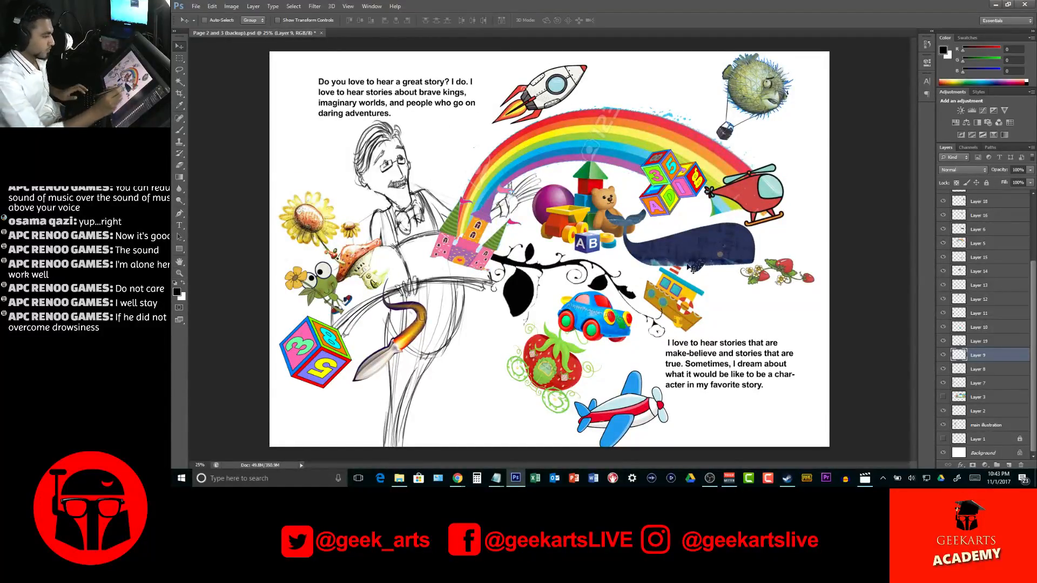
ctrl+click(696, 253)
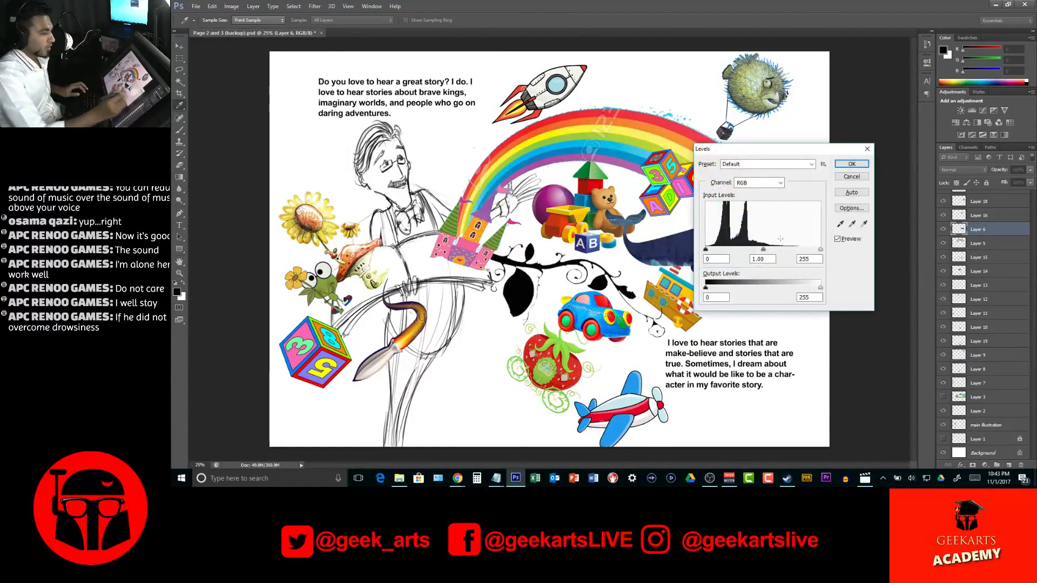
drag(764, 250, 758, 250)
drag(784, 155, 483, 237)
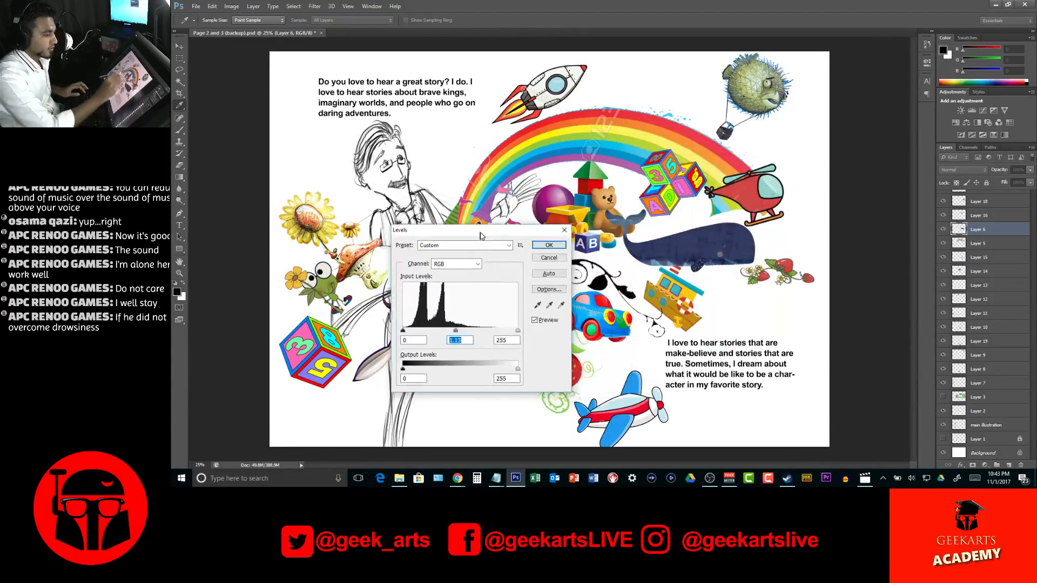
drag(519, 331, 496, 338)
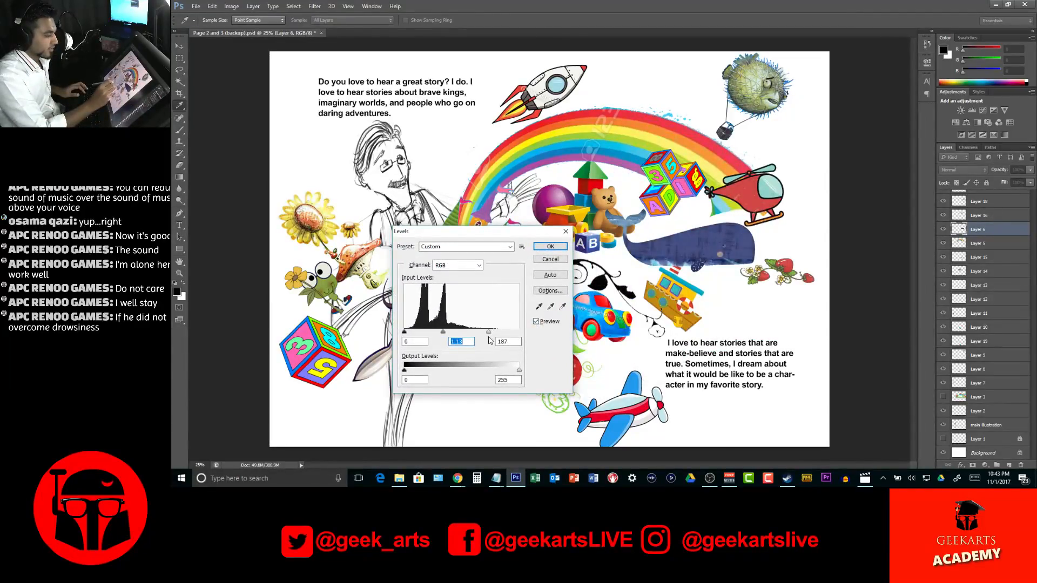
click(550, 246)
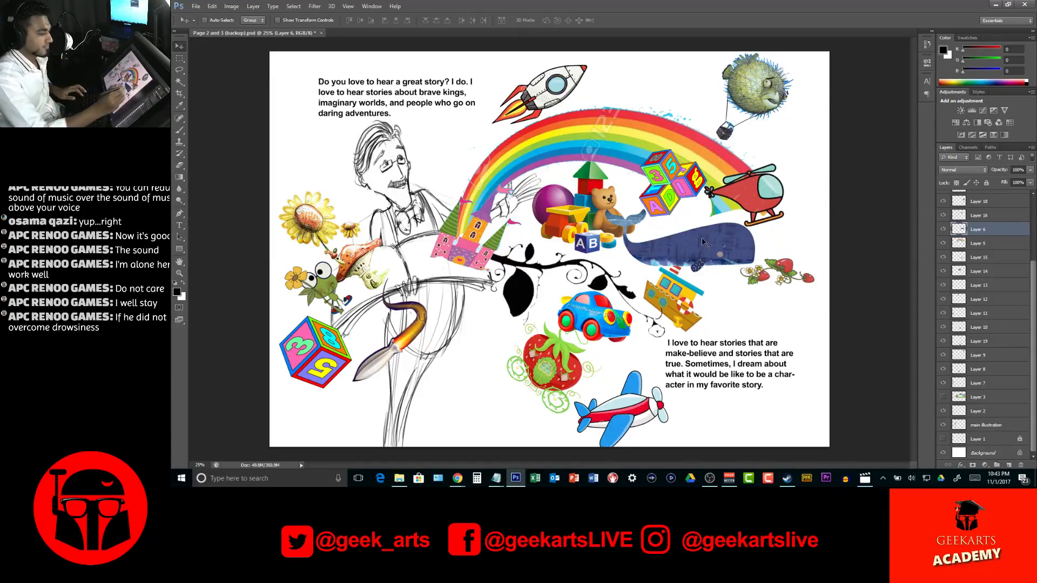
Rotate the whale clockwise so its head tilts down, and rearrange the alphabet blocks and strawberry sprig around it
key(ctrl+t)
drag(781, 236, 734, 275)
key(Return)
drag(681, 187, 684, 180)
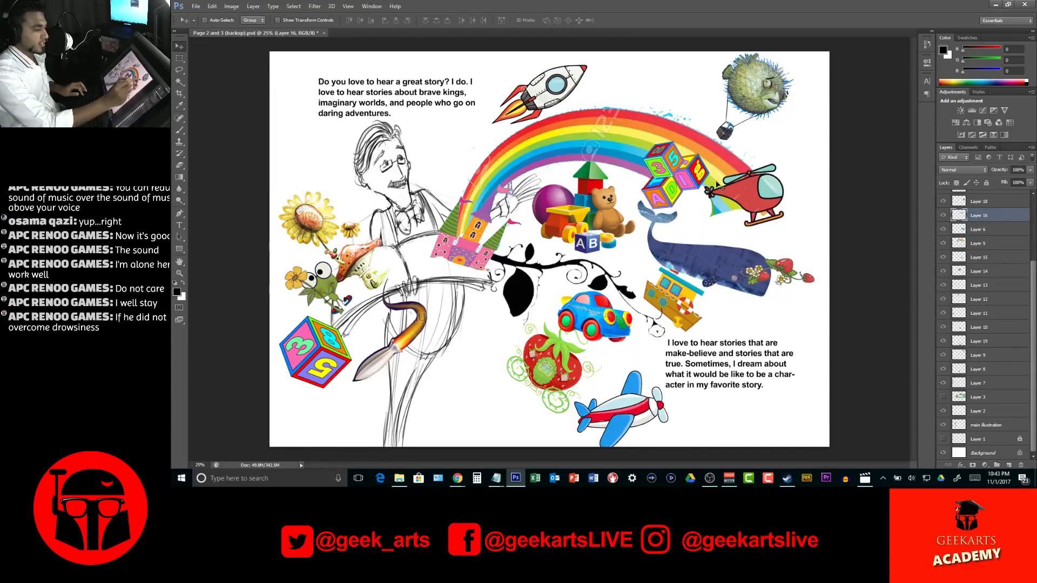
drag(784, 267, 784, 244)
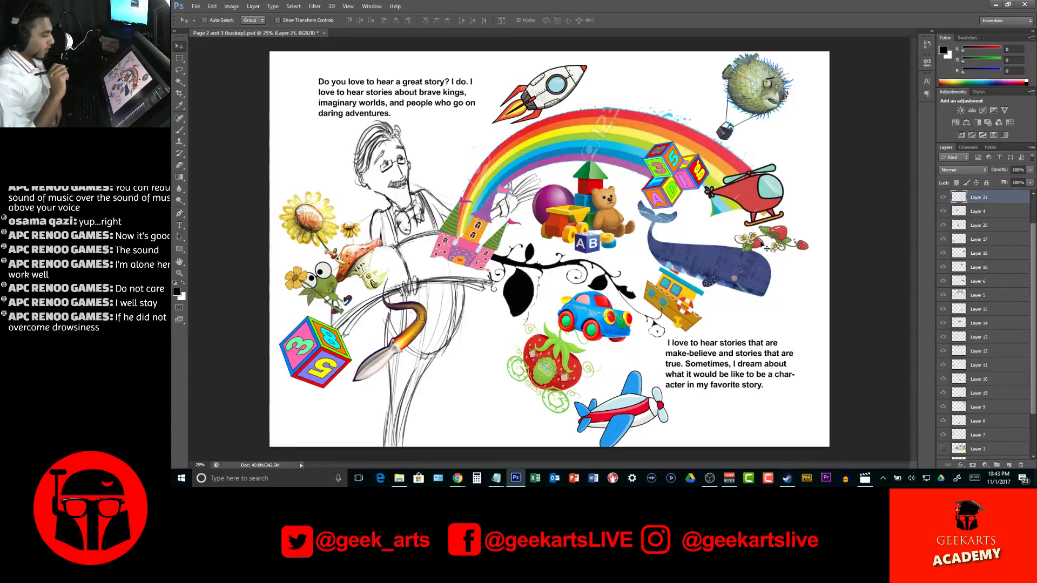
Move the strawberry carriage left beneath the vine's large leaf, and enlarge and slightly rotate it with Free Transform
drag(562, 379, 520, 356)
key(ctrl+t)
drag(563, 410, 574, 422)
drag(594, 325, 597, 335)
drag(533, 365, 545, 370)
key(Return)
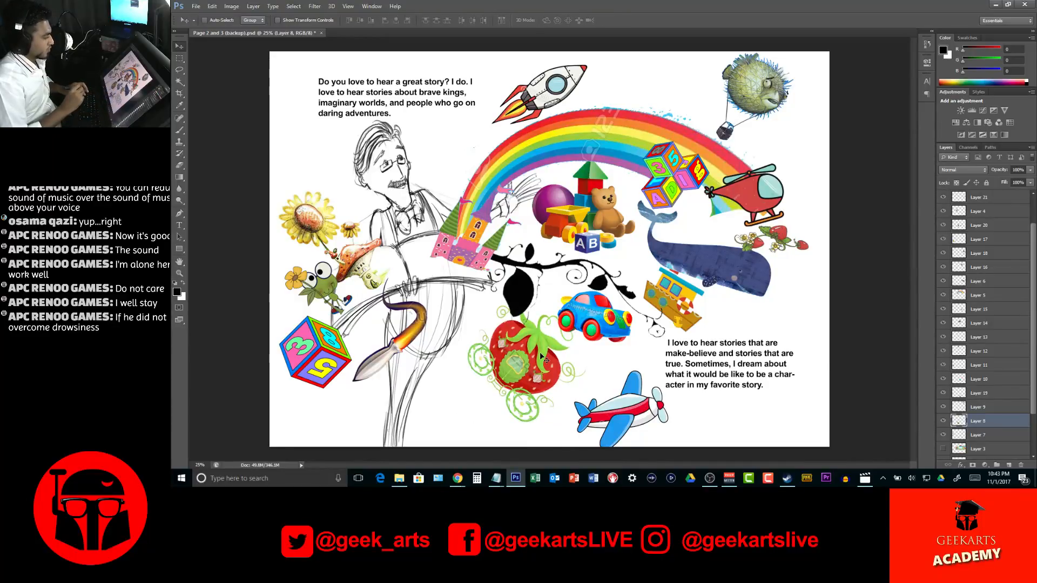
Nudge the pink castle slightly left and down onto the book, and shift the lower story paragraph slightly right and down
drag(474, 258, 458, 271)
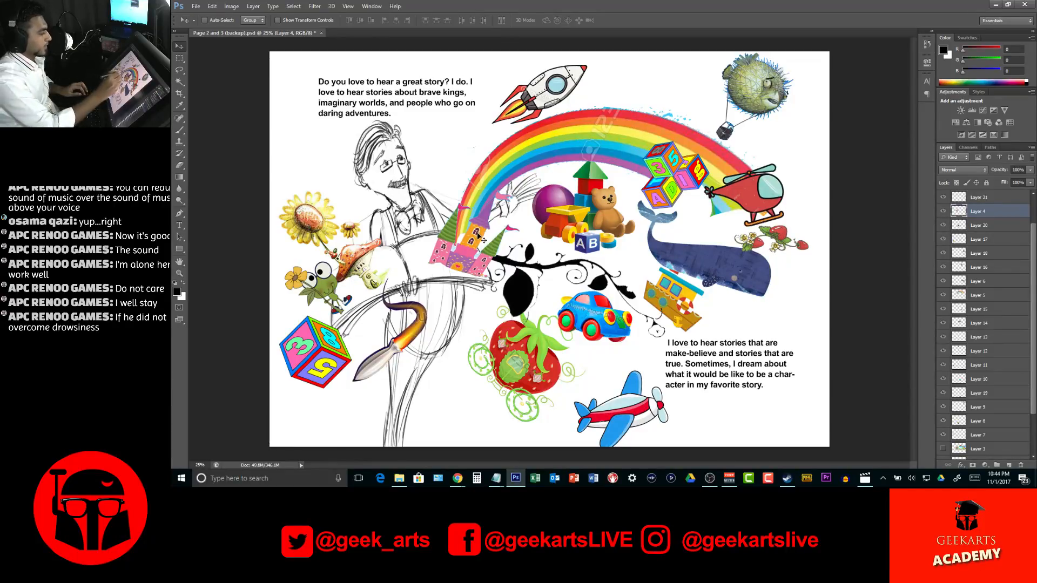
drag(478, 234, 476, 238)
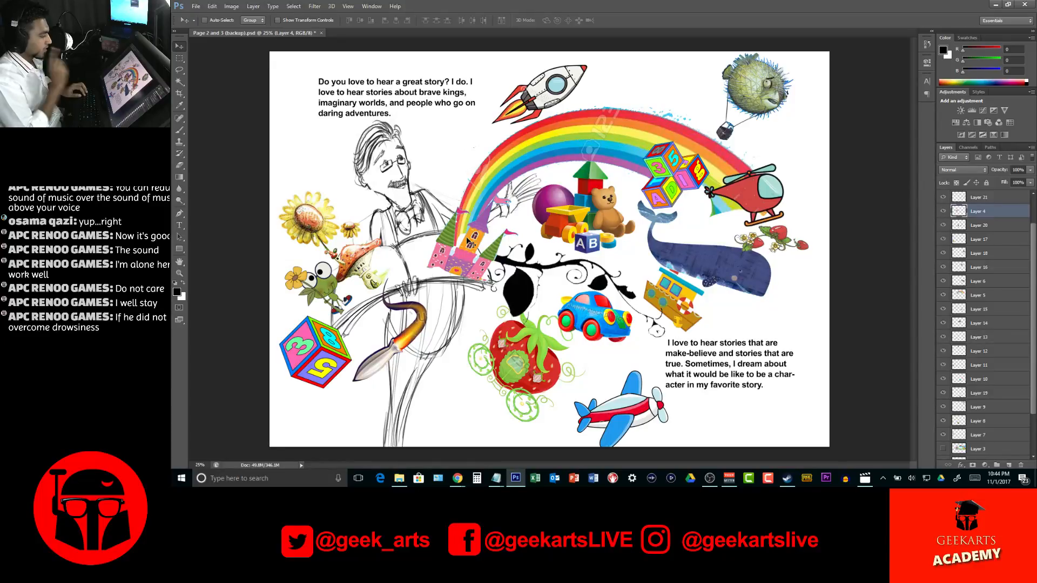
drag(475, 270, 471, 264)
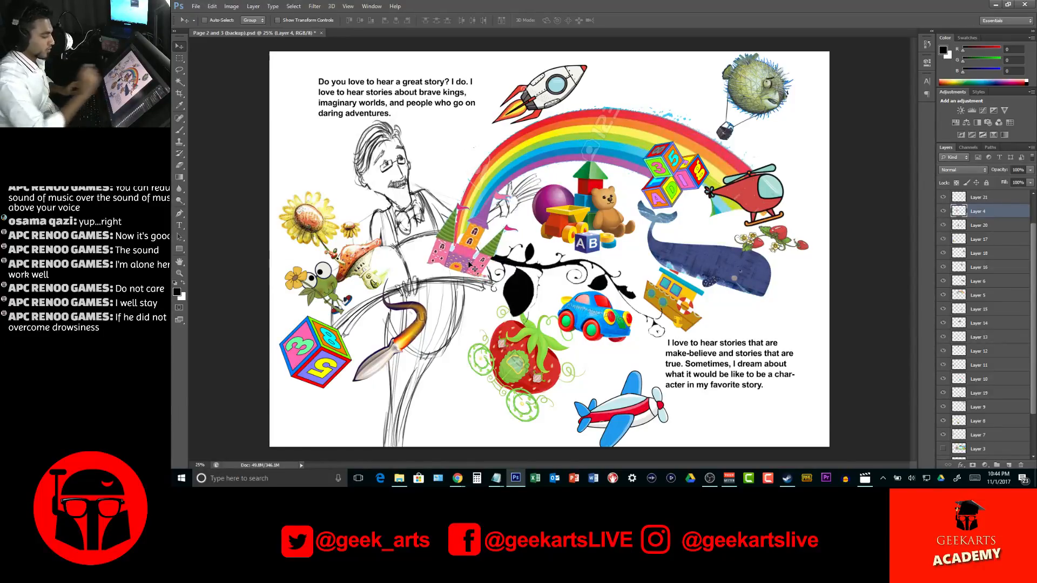
drag(751, 376, 758, 381)
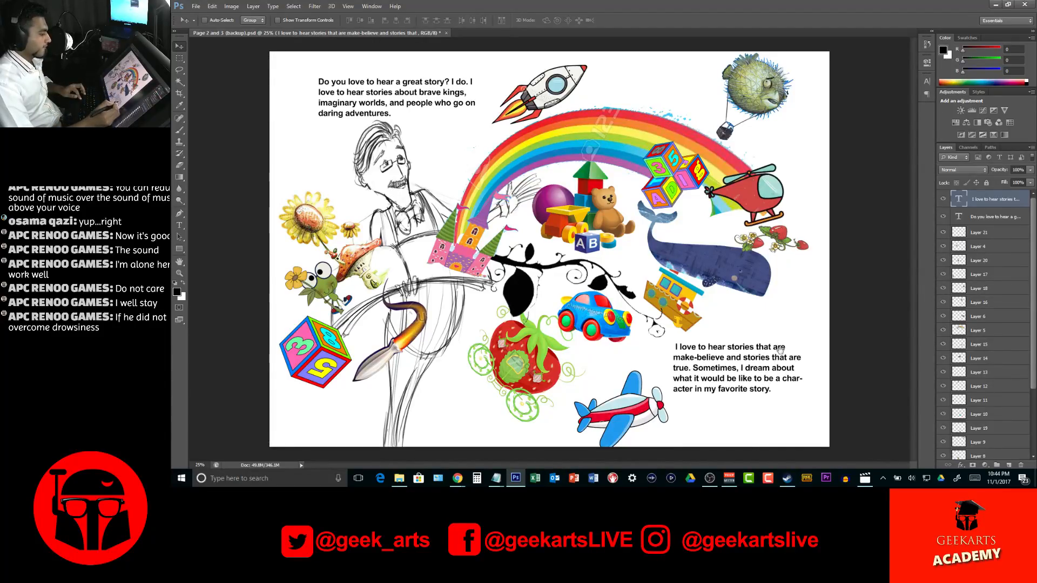
Rotate the group of toys with the ball, truck and teddy bear slightly counter-clockwise under the rainbow
ctrl+click(616, 220)
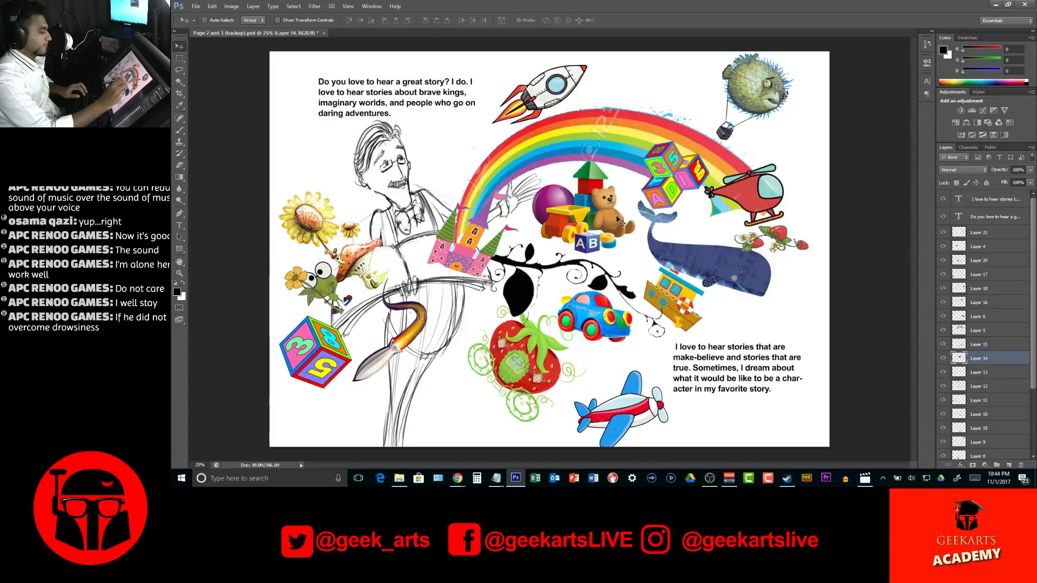
key(ctrl+t)
drag(651, 186, 646, 173)
key(Return)
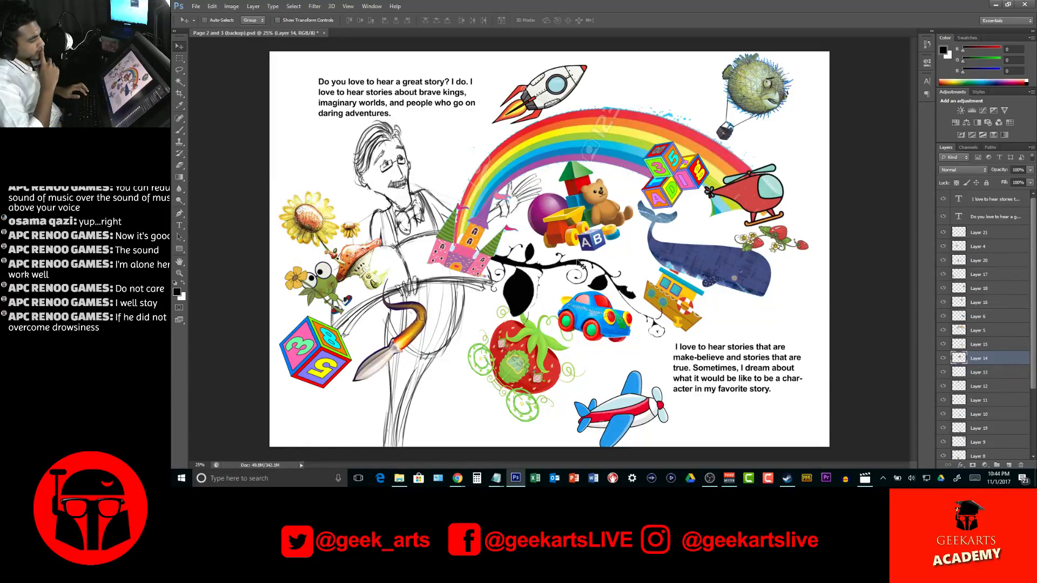
key(z)
drag(591, 239, 678, 195)
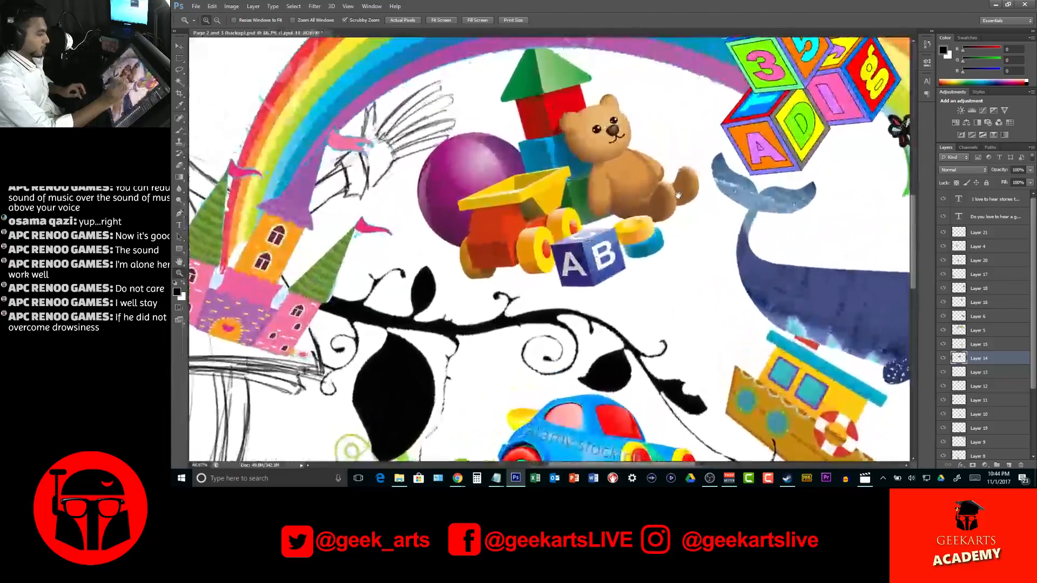
key(l)
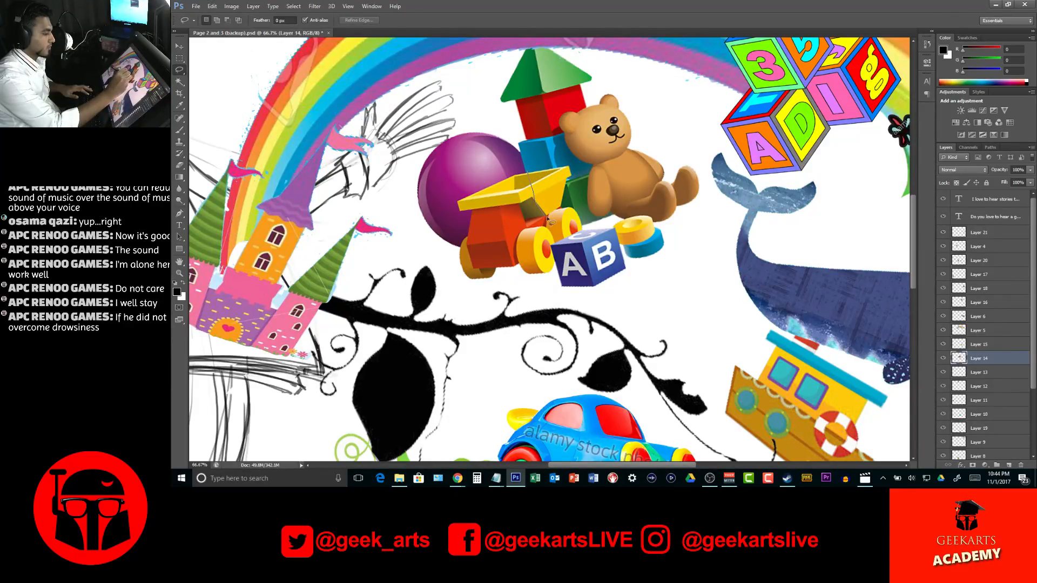
drag(575, 213, 532, 174)
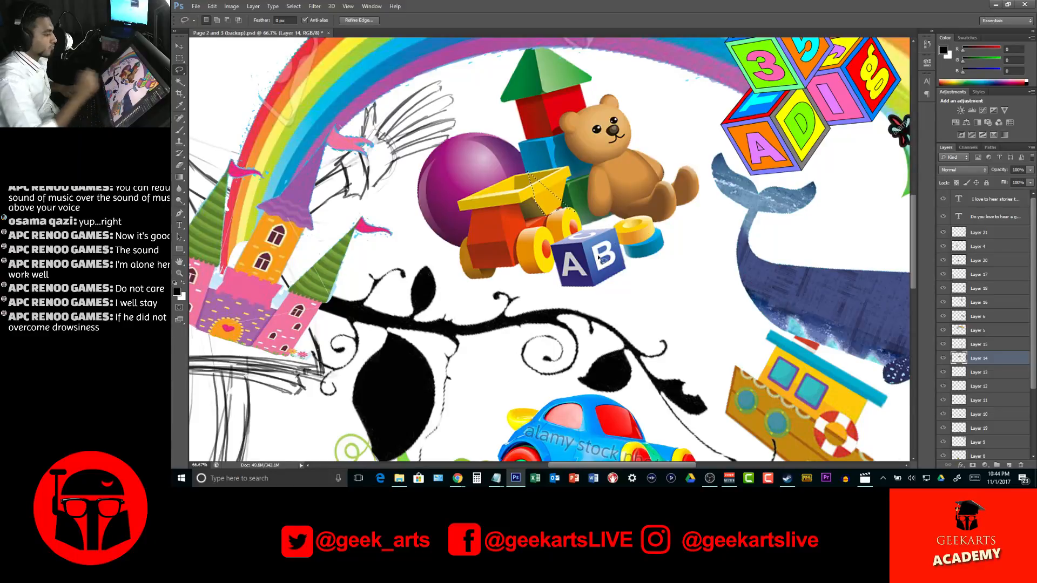
key(ctrl+d)
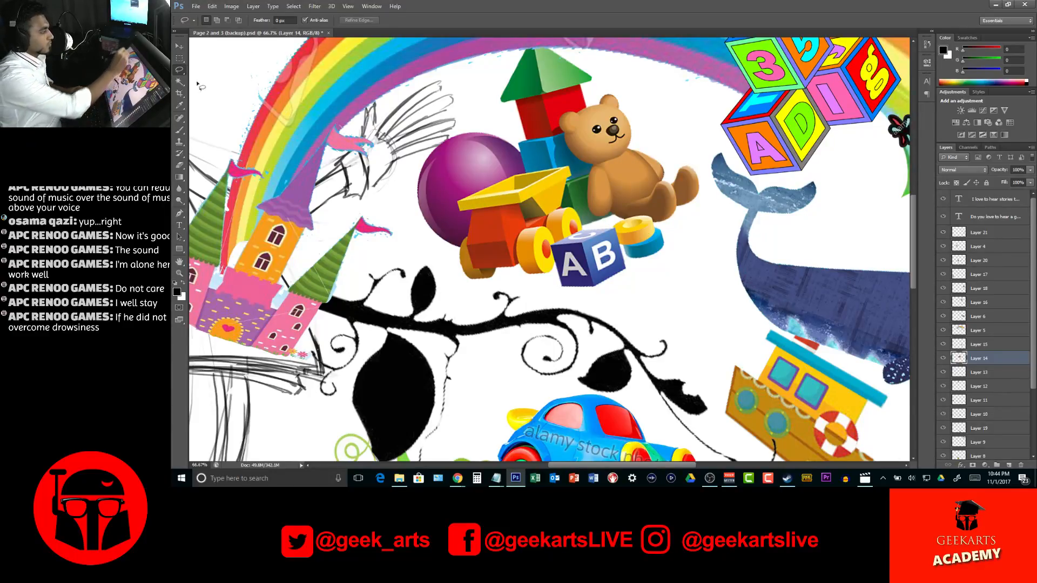
Outline the toy dump truck within the toy group with a closed Polygonal Lasso selection
click(181, 72)
click(228, 77)
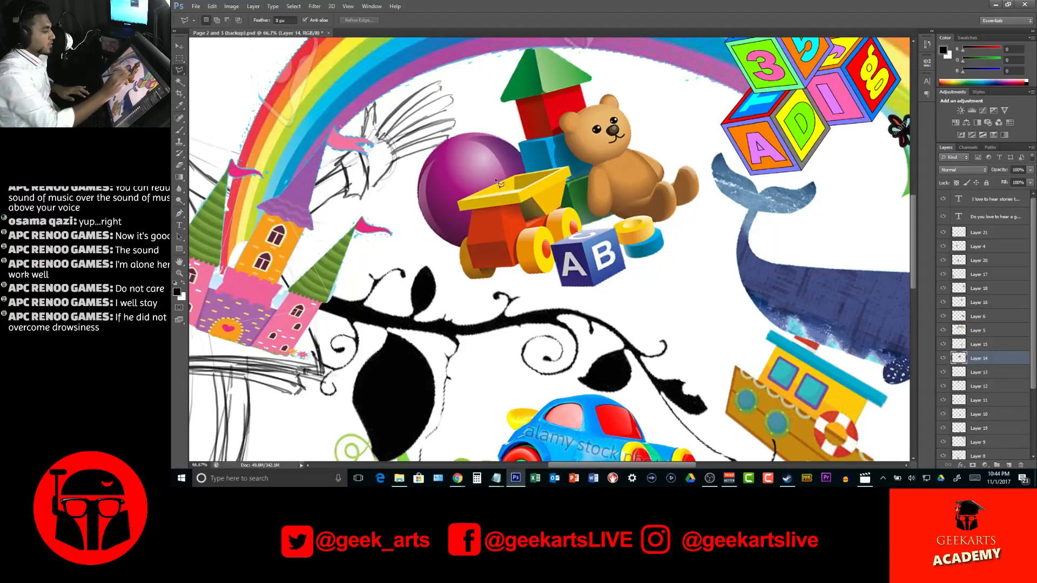
click(460, 211)
click(472, 209)
click(468, 236)
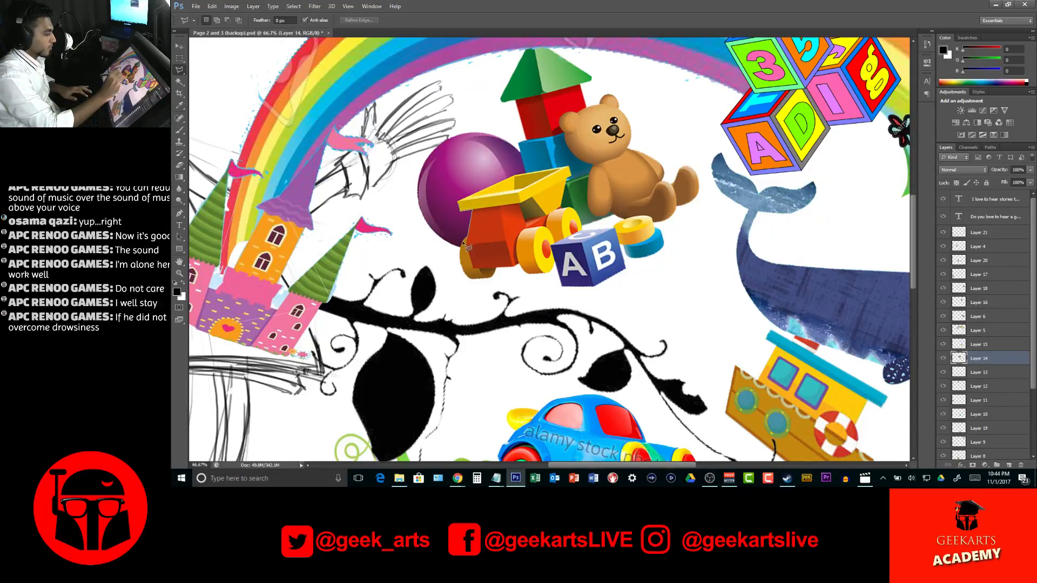
click(460, 251)
click(459, 282)
click(476, 295)
click(514, 277)
click(546, 281)
click(555, 263)
click(552, 245)
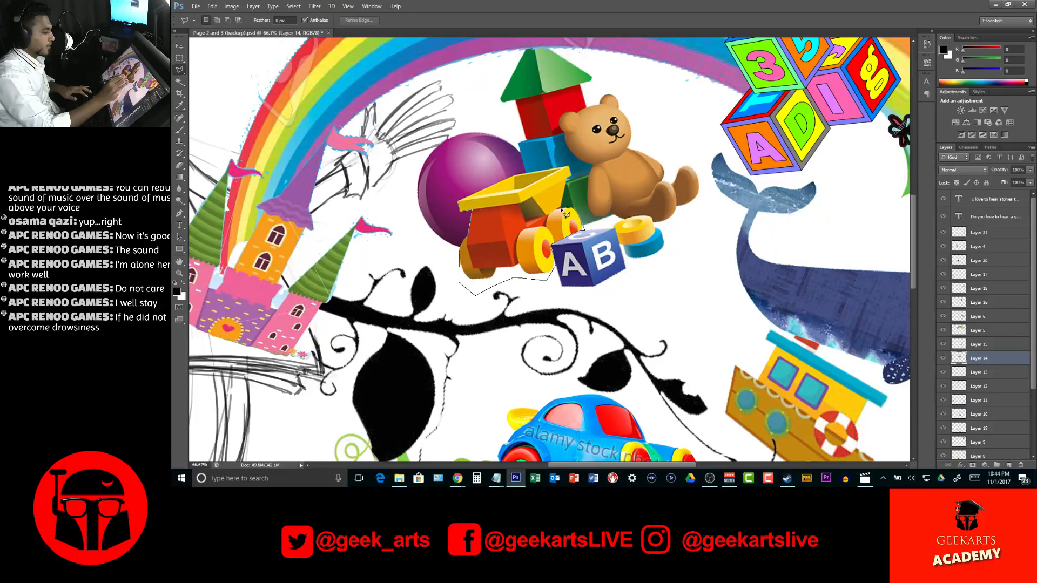
click(571, 167)
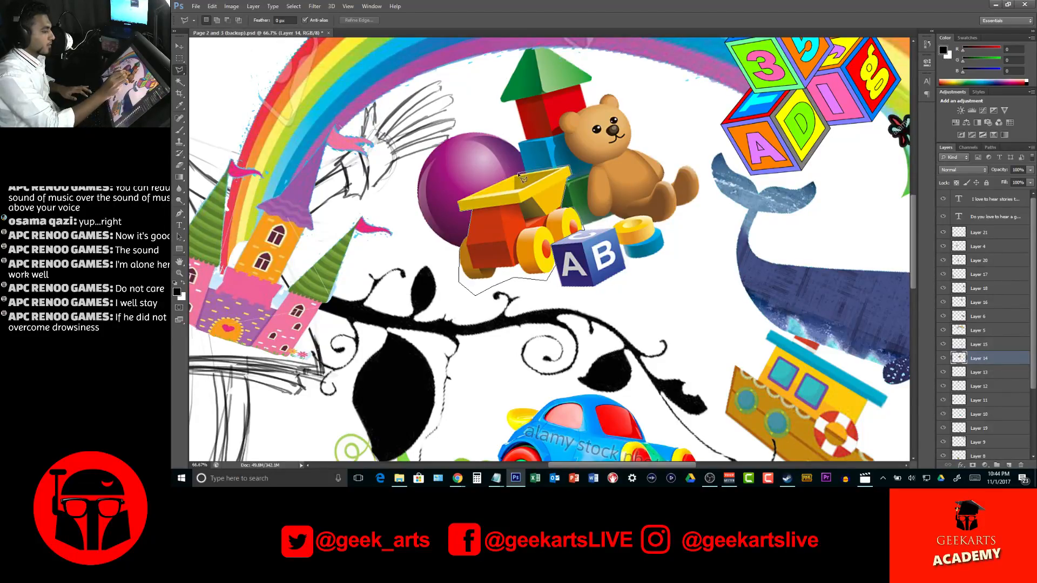
click(458, 204)
click(463, 207)
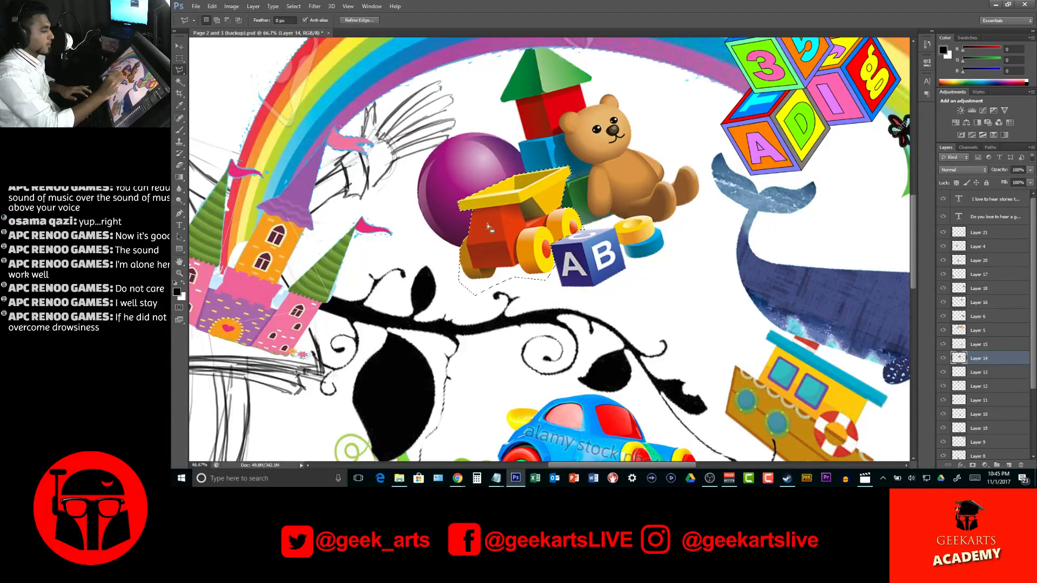
Cut the selected toy truck out of the toy group onto its own layer
key(v)
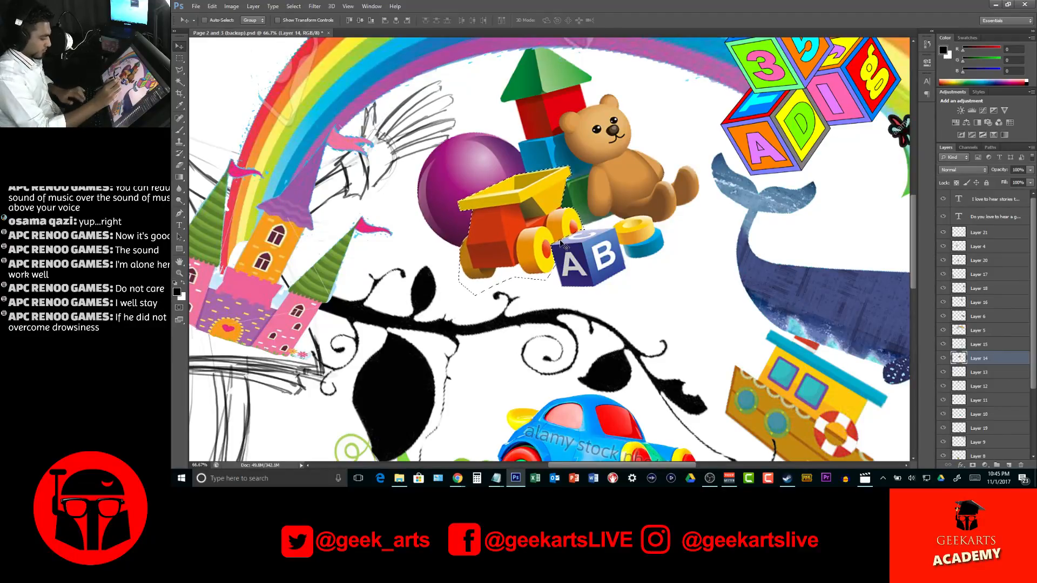
key(m)
right_click(525, 213)
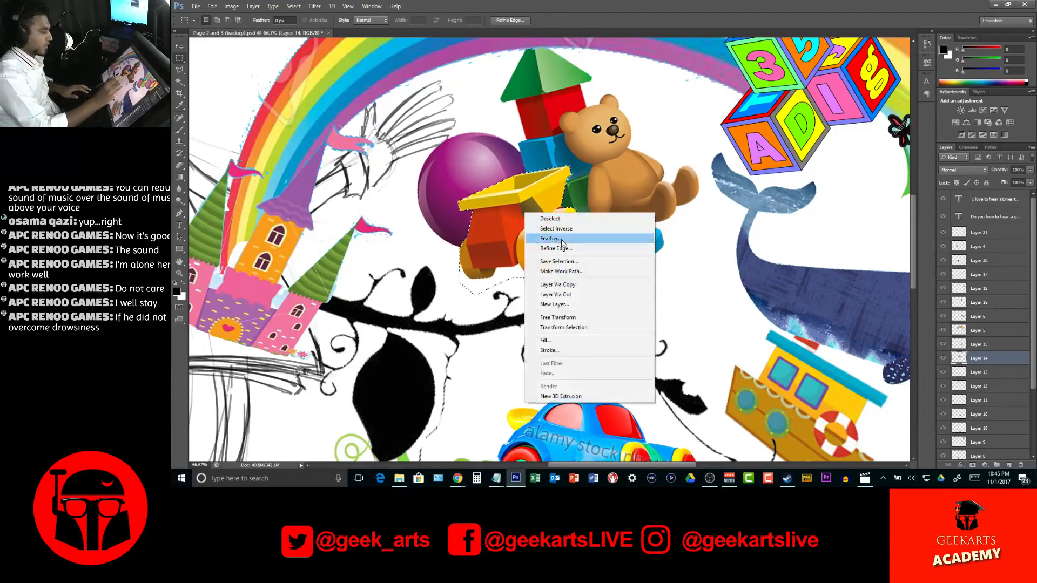
click(588, 295)
Move the cut-out toy truck up beside the narrator's head and rotate it about 30° counter-clockwise
key(v)
mouse_move(553, 299)
mouse_down()
mouse_move(556, 330)
mouse_move(617, 362)
mouse_move(837, 232)
mouse_move(683, 320)
mouse_move(618, 299)
mouse_move(546, 313)
mouse_move(476, 399)
mouse_move(400, 392)
mouse_move(372, 402)
mouse_move(399, 368)
mouse_move(384, 360)
mouse_up()
key(z)
alt+click(621, 319)
alt+click(621, 319)
alt+click(621, 318)
key(v)
key(ctrl+t)
drag(364, 413, 448, 153)
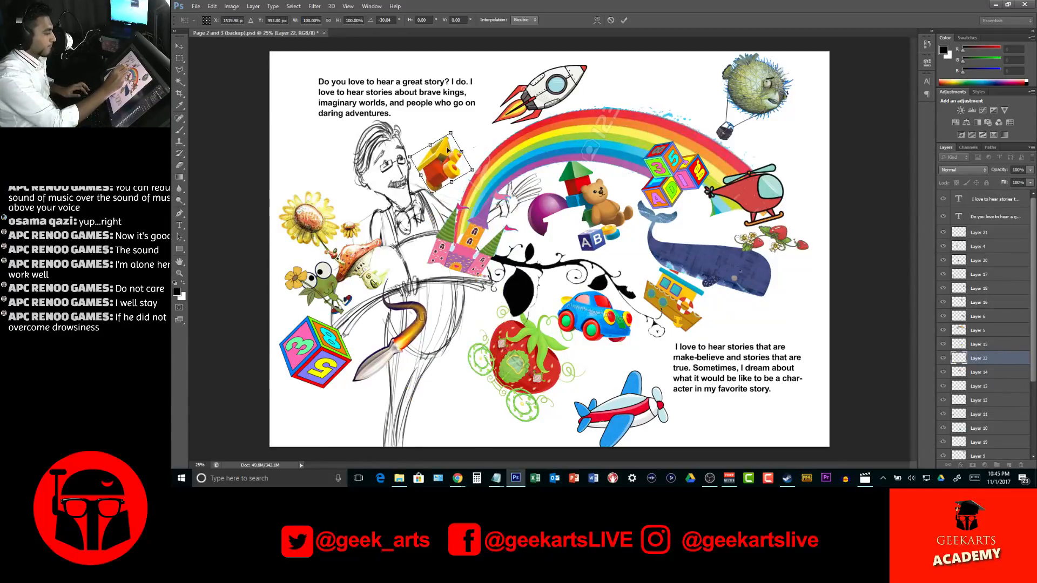
Flip the toy truck, rotate it until it tips onto its end, and position it against the rainbow's outer edge
right_click(448, 153)
click(514, 292)
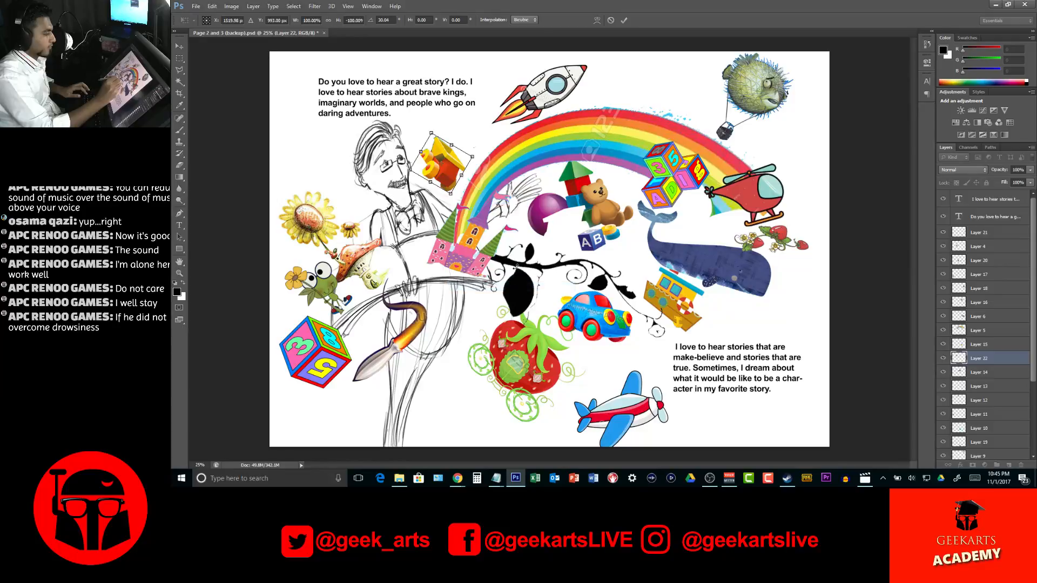
drag(467, 104, 398, 141)
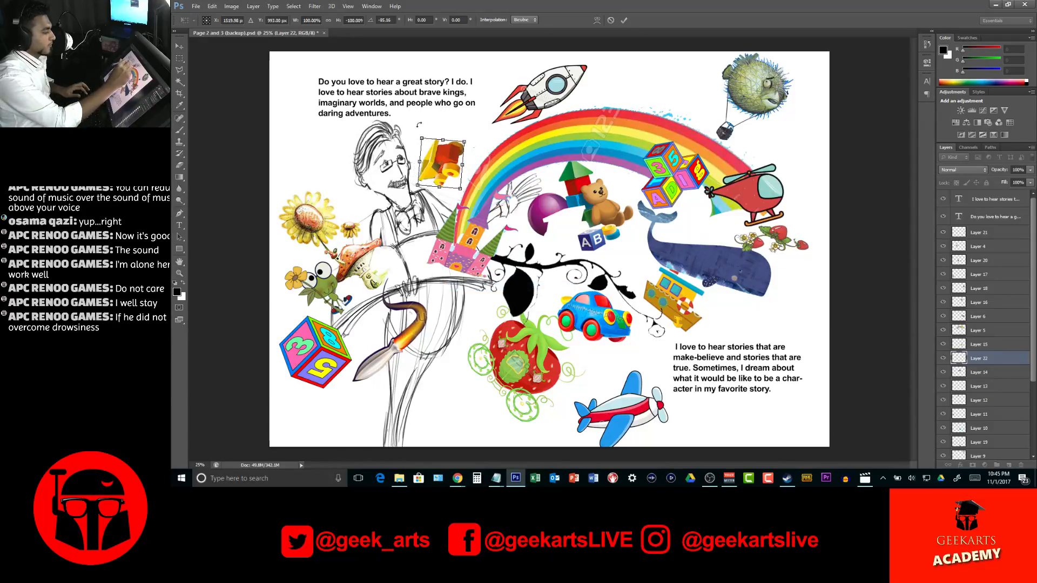
drag(447, 171, 459, 166)
drag(493, 133, 482, 118)
drag(461, 162, 464, 172)
key(Return)
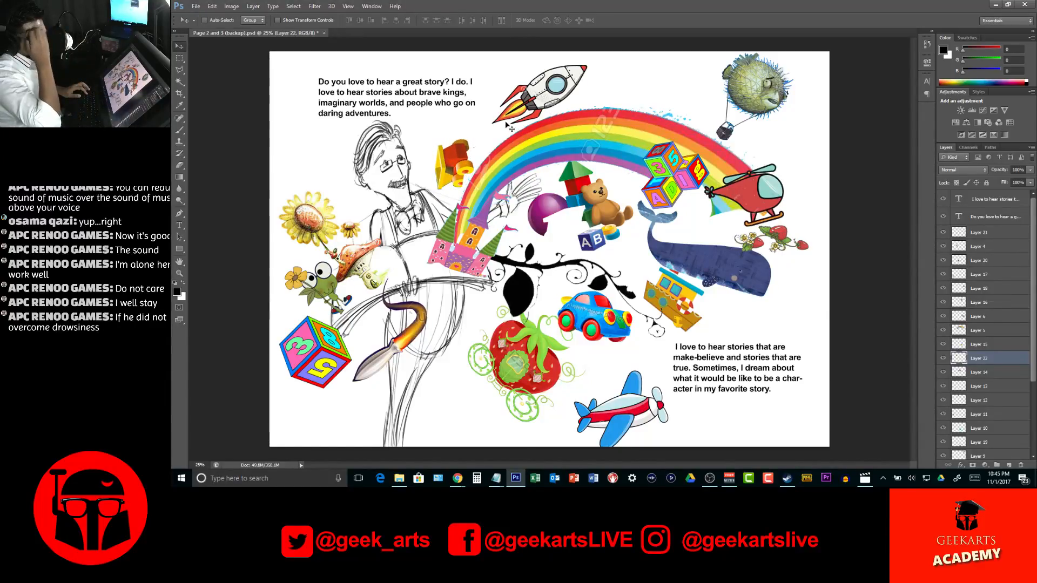
Rotate the toy airplane below the car slightly clockwise so its nose points a little downward
drag(625, 411, 670, 415)
key(ctrl+t)
drag(626, 404, 632, 404)
key(Return)
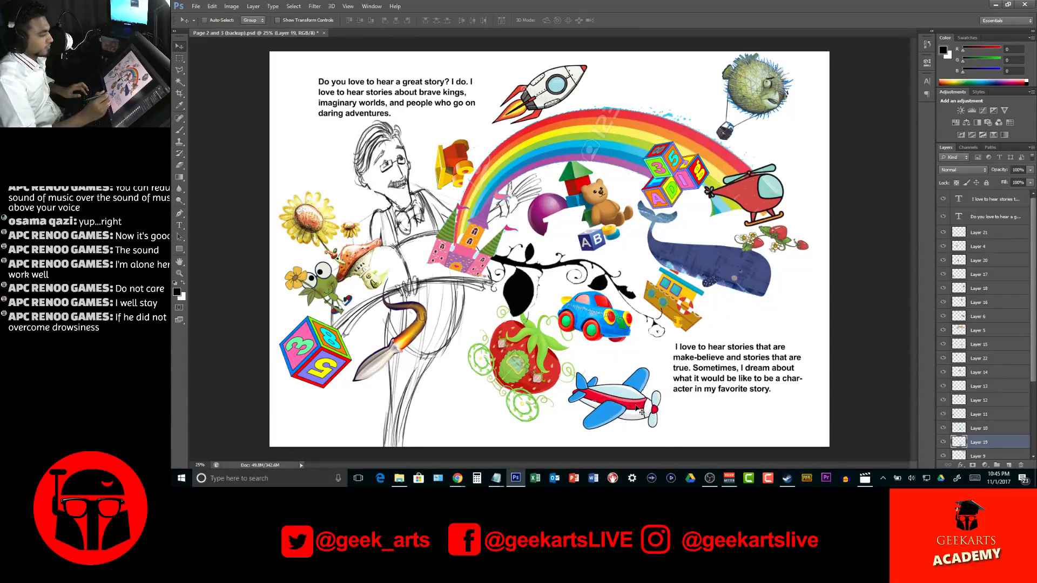
Outline the missing lower part of the blue toy block with the Polygonal Lasso and paint it in sampled blue shades
key(z)
drag(579, 220, 577, 265)
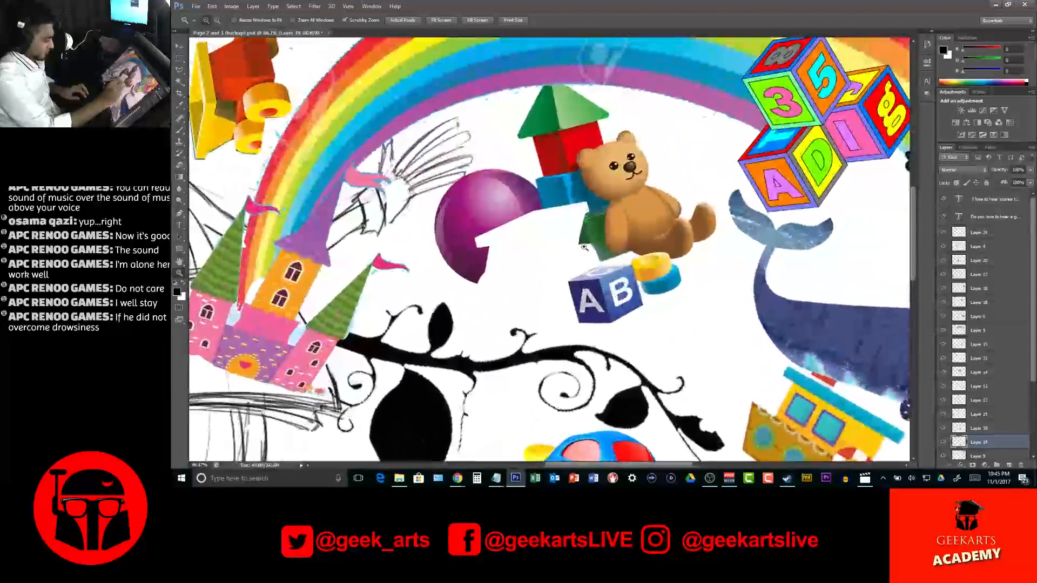
key(l)
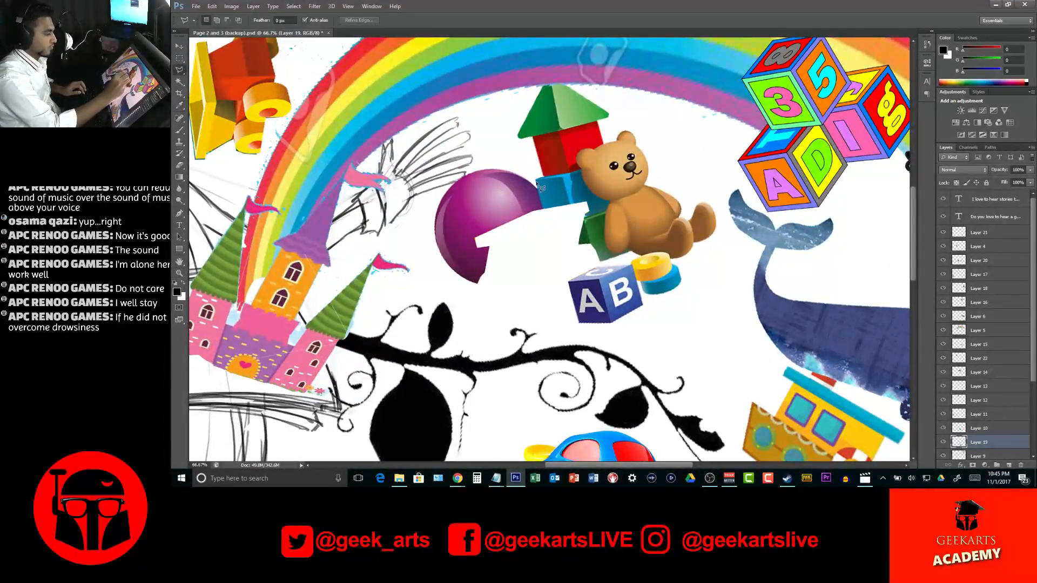
mouse_move(551, 222)
mouse_down()
mouse_move(591, 215)
mouse_move(593, 191)
mouse_move(542, 182)
mouse_up()
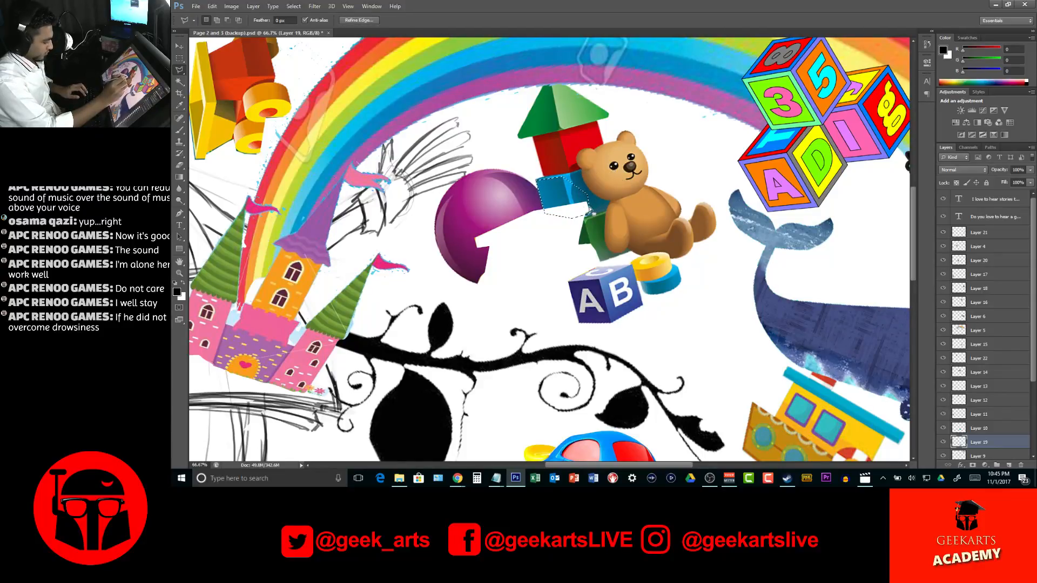
key(b)
alt+click(553, 196)
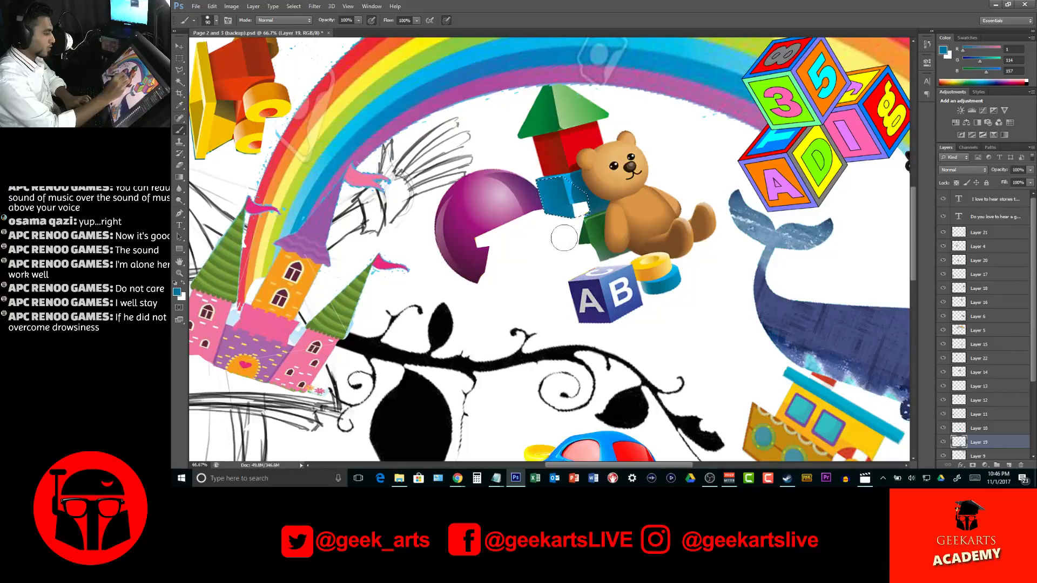
alt+click(574, 185)
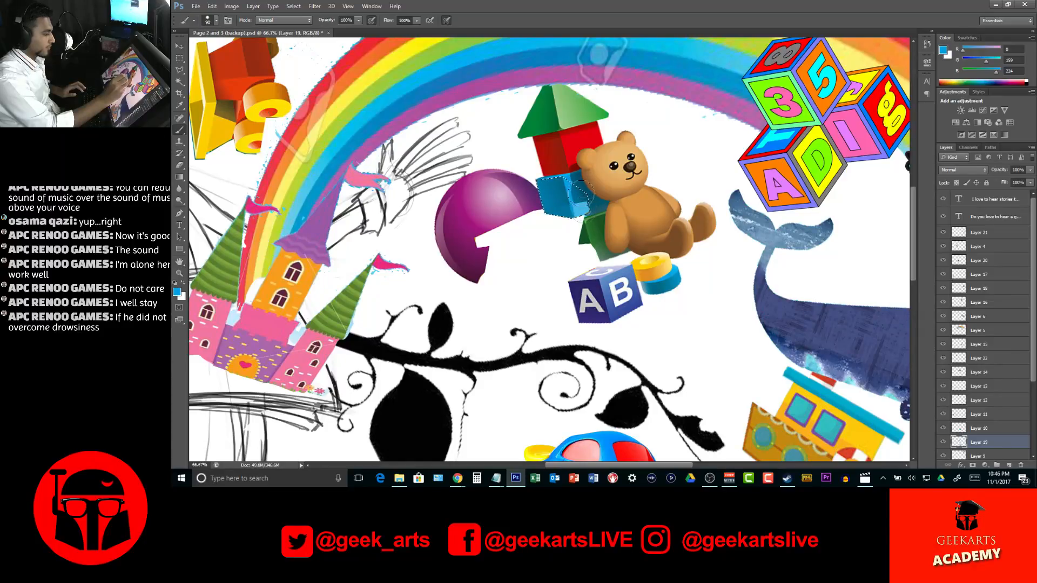
Erase the damaged purple ball completely from the toy group's layer, using a larger eraser for the faint remains
key(z)
alt+click(586, 230)
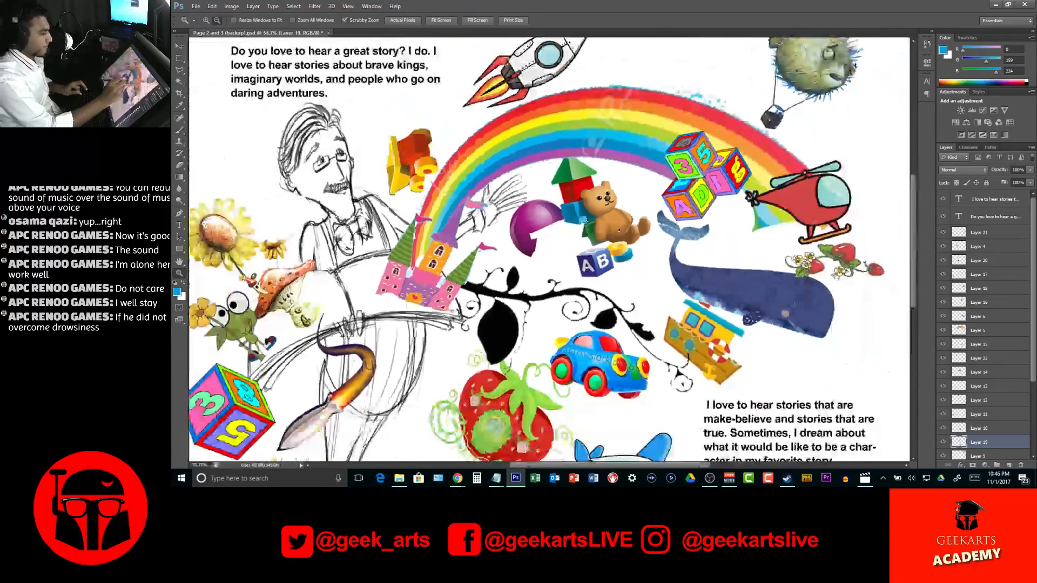
click(547, 229)
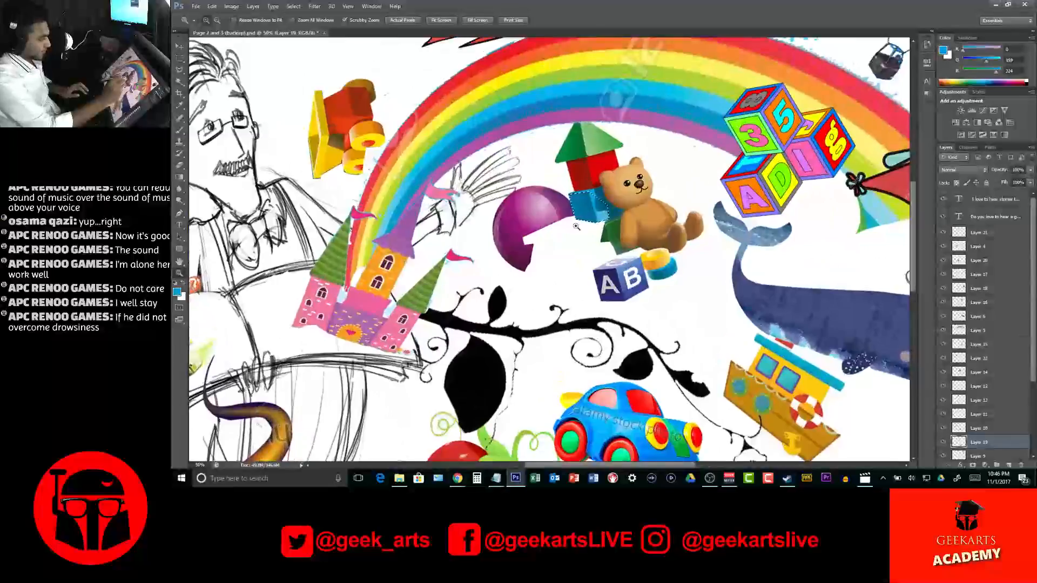
key(e)
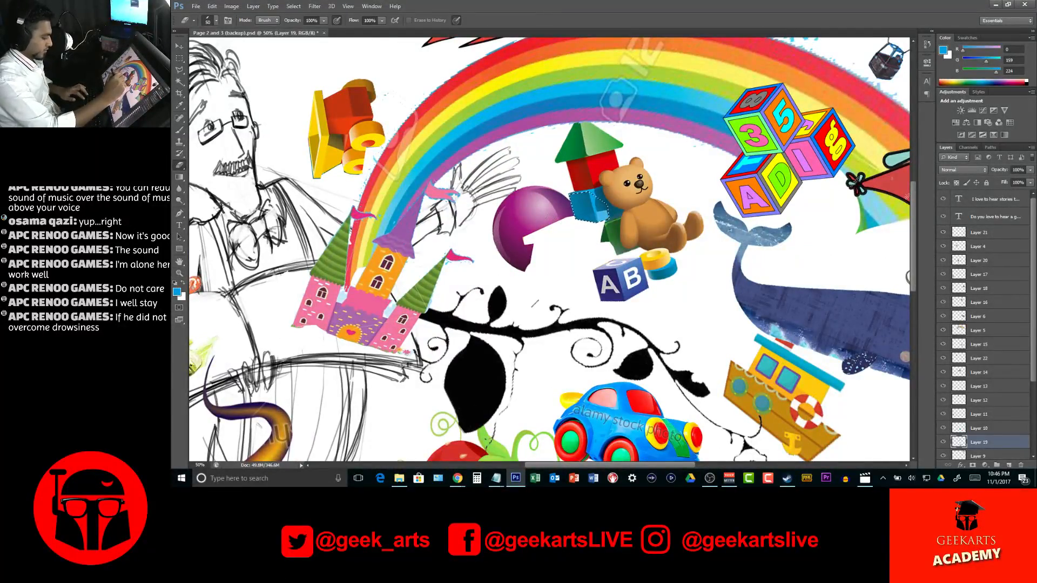
ctrl+click(531, 240)
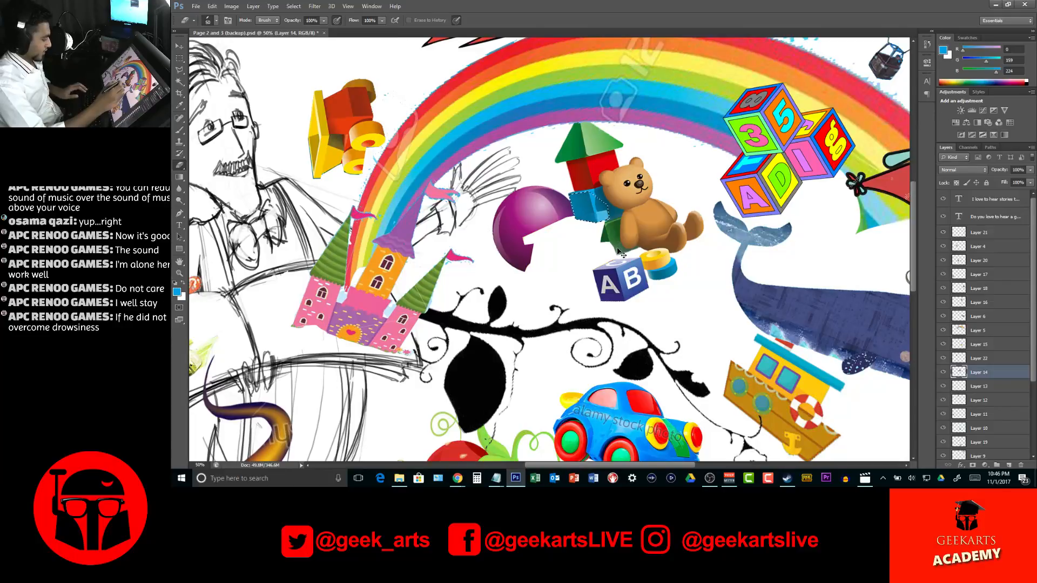
mouse_move(516, 238)
mouse_down()
mouse_move(532, 187)
mouse_move(555, 219)
mouse_move(555, 193)
mouse_move(566, 226)
mouse_move(555, 189)
mouse_move(523, 190)
mouse_move(531, 259)
mouse_move(506, 265)
mouse_up()
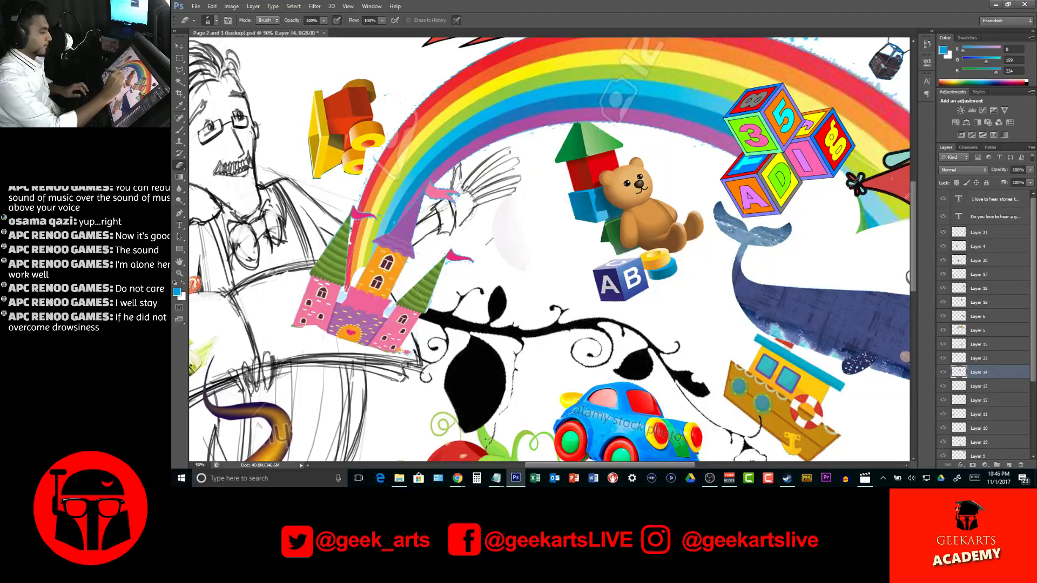
key(bracketright)
key(bracketright)
key(bracketright)
key(bracketright)
key(bracketright)
key(bracketright)
key(bracketright)
key(bracketright)
key(bracketright)
key(bracketright)
key(bracketright)
mouse_move(509, 196)
mouse_down()
mouse_move(468, 225)
mouse_move(506, 277)
mouse_up()
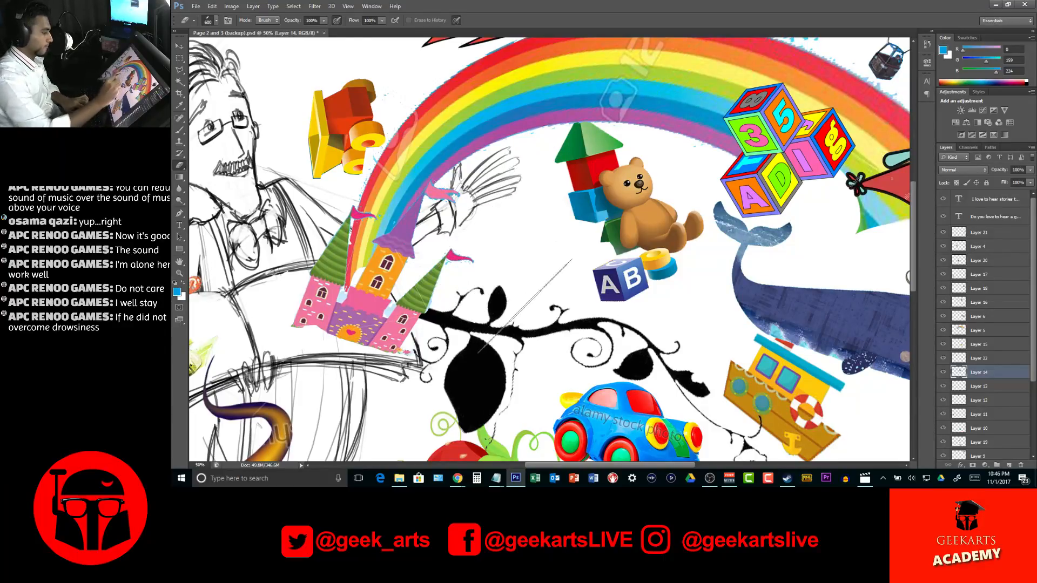
key(bracketleft)
key(bracketleft)
key(bracketleft)
key(bracketleft)
key(bracketleft)
key(bracketleft)
key(bracketleft)
key(bracketleft)
key(bracketleft)
key(bracketleft)
key(bracketleft)
key(bracketleft)
key(bracketleft)
key(bracketleft)
key(bracketleft)
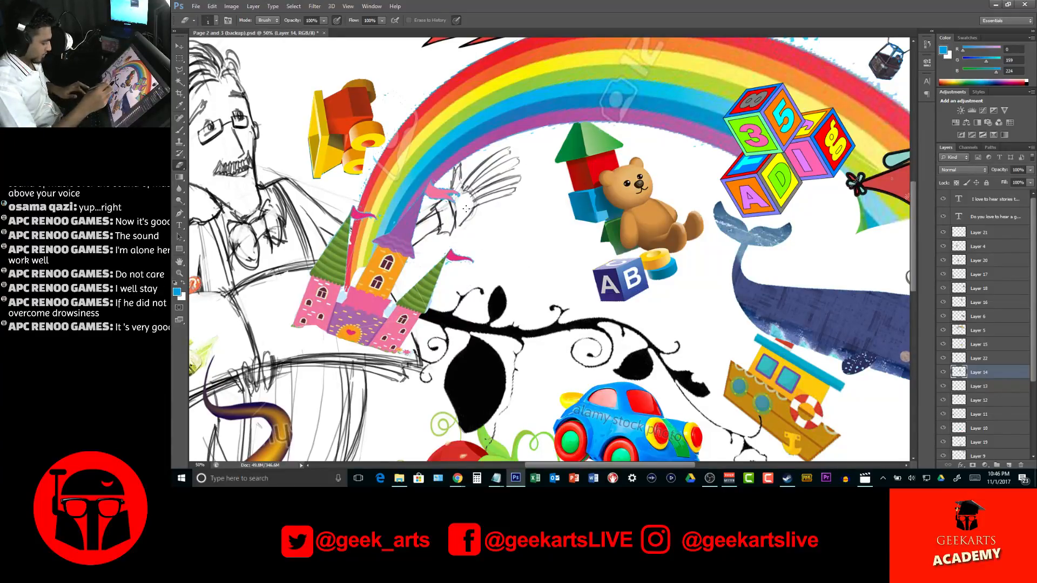
Lasso the AB block in the toy group, rotate it clockwise and move it beside the blue block and teddy bear
key(l)
click(624, 309)
click(652, 288)
click(639, 256)
click(589, 264)
click(595, 303)
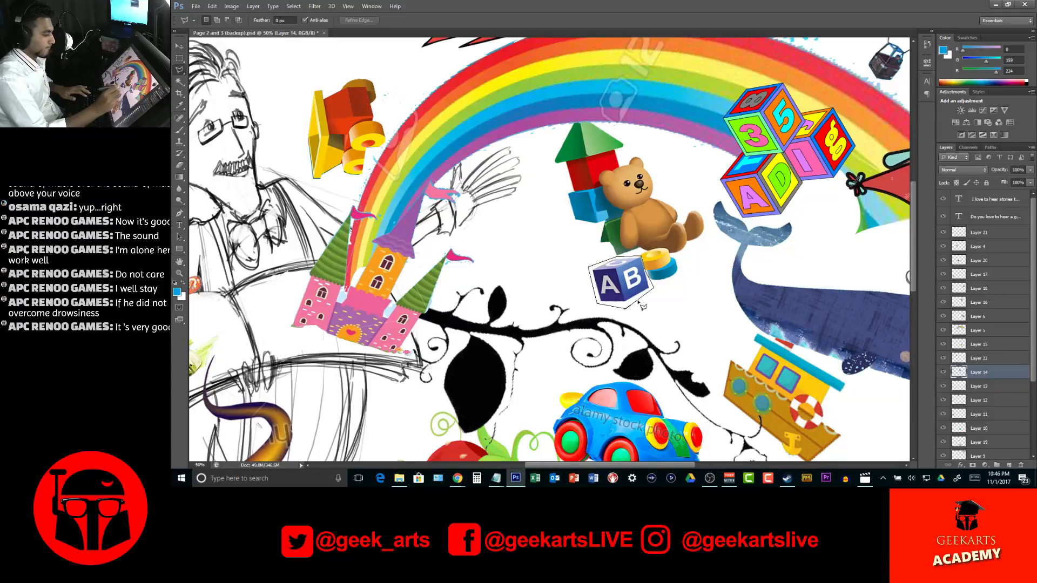
click(625, 310)
key(ctrl+t)
drag(667, 271, 582, 283)
drag(607, 283, 577, 254)
key(Return)
key(l)
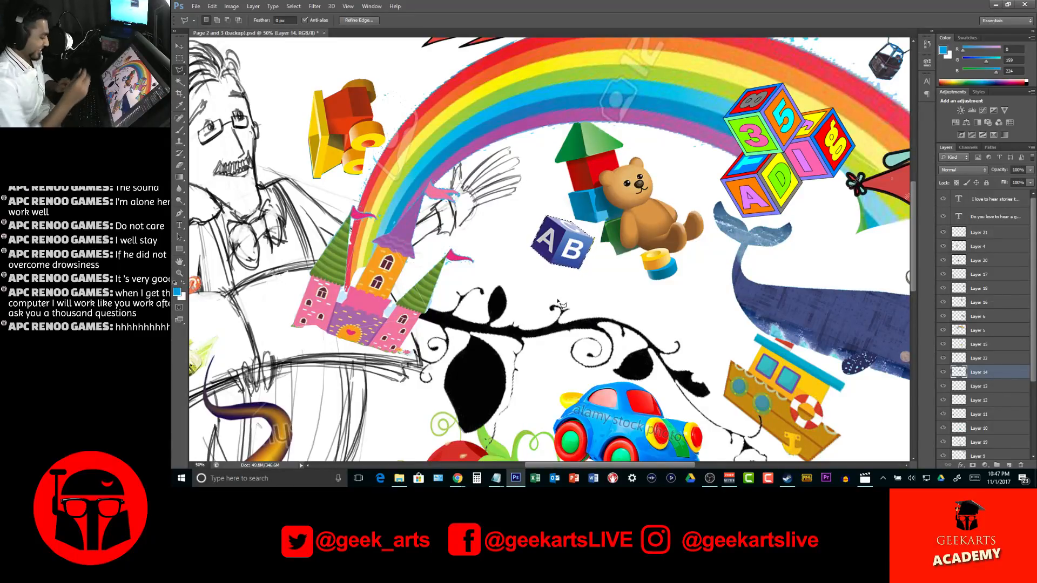
Enlarge the toy group to about 112% and shift it slightly down and toward the castle under the rainbow
key(z)
alt+click(624, 283)
alt+click(623, 283)
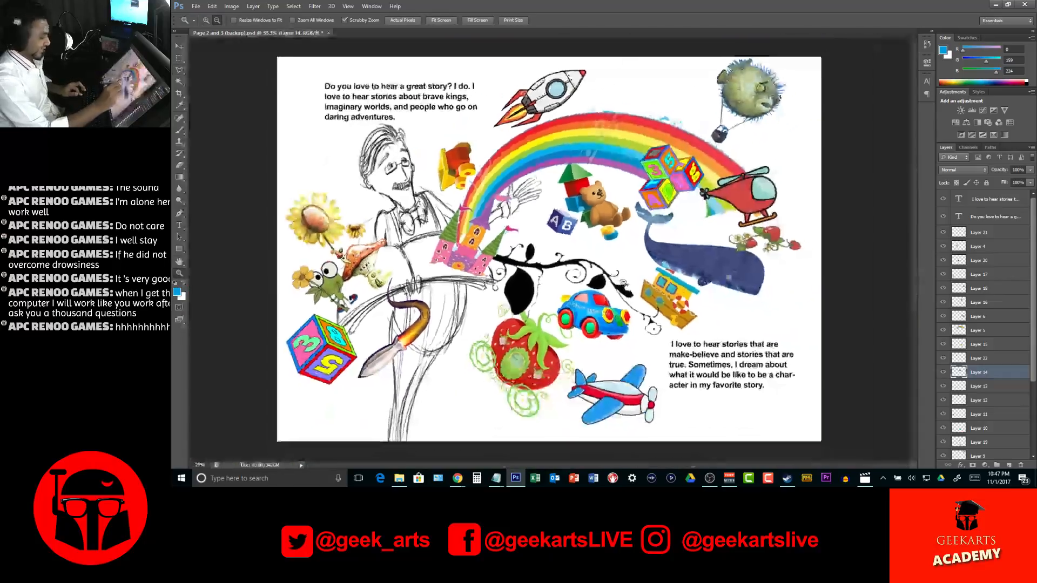
alt+click(624, 281)
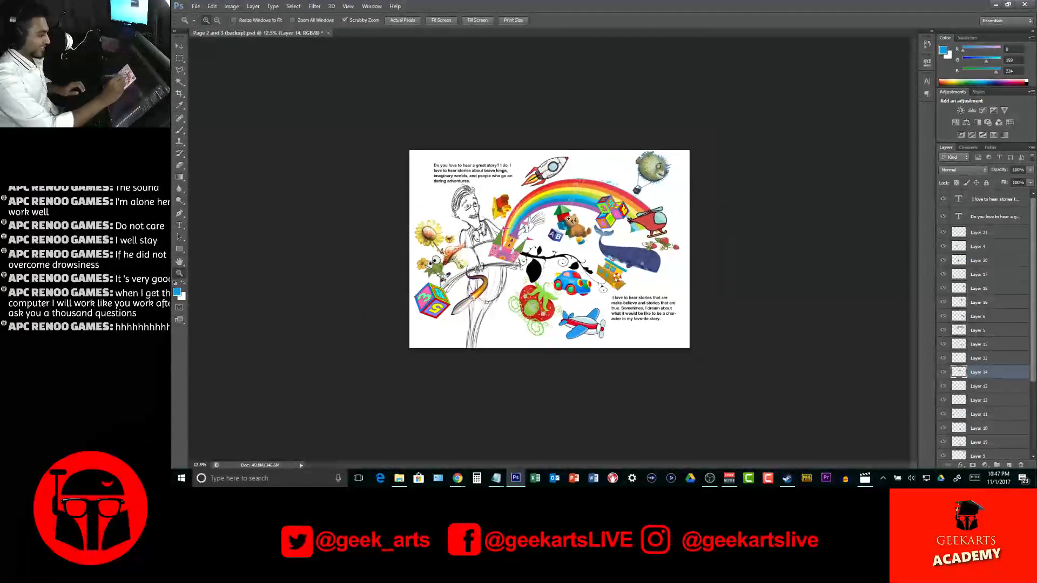
click(561, 229)
key(v)
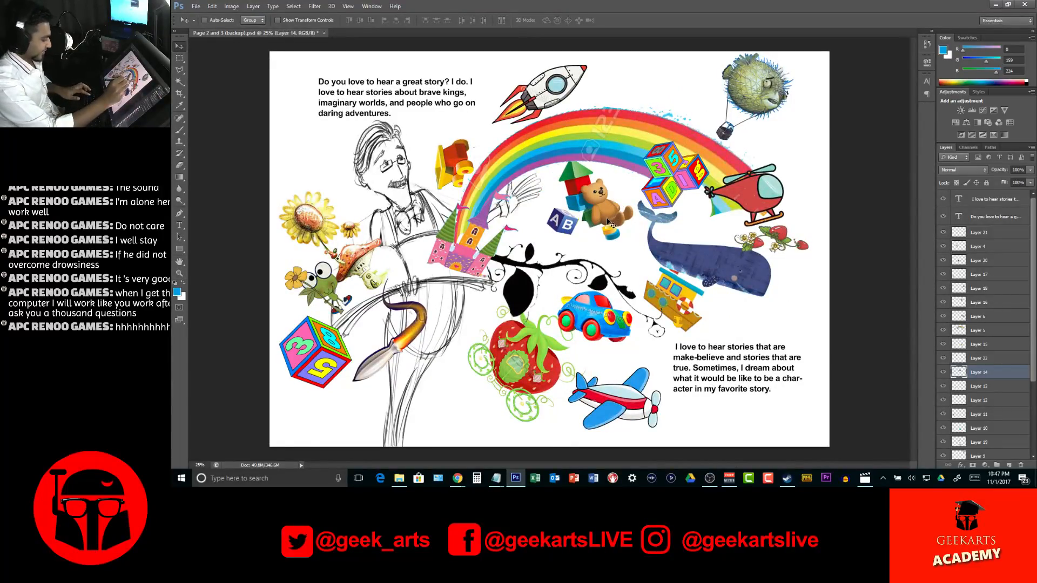
key(ctrl+t)
drag(547, 240, 541, 245)
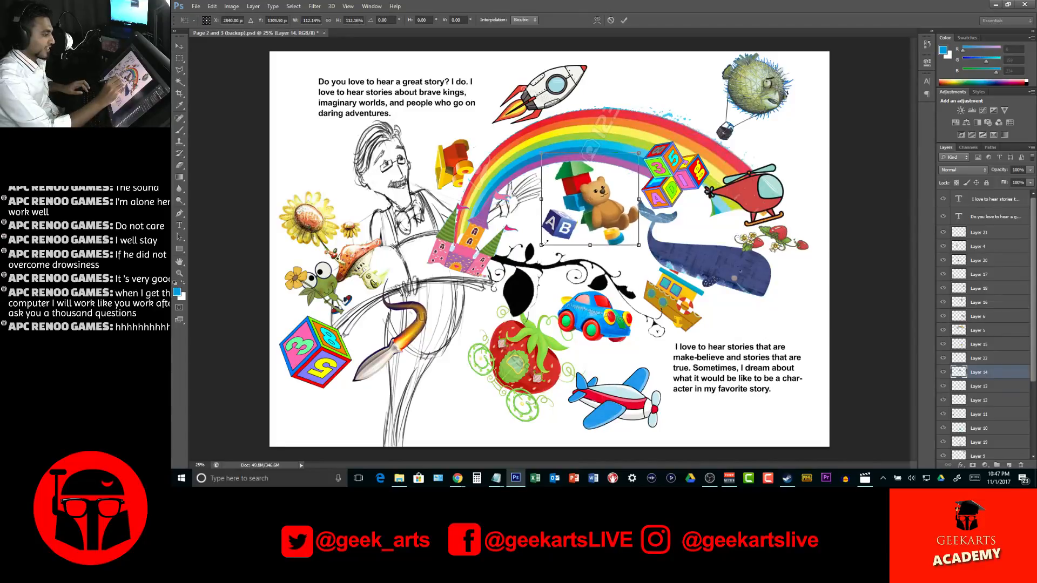
key(Return)
drag(609, 219, 606, 224)
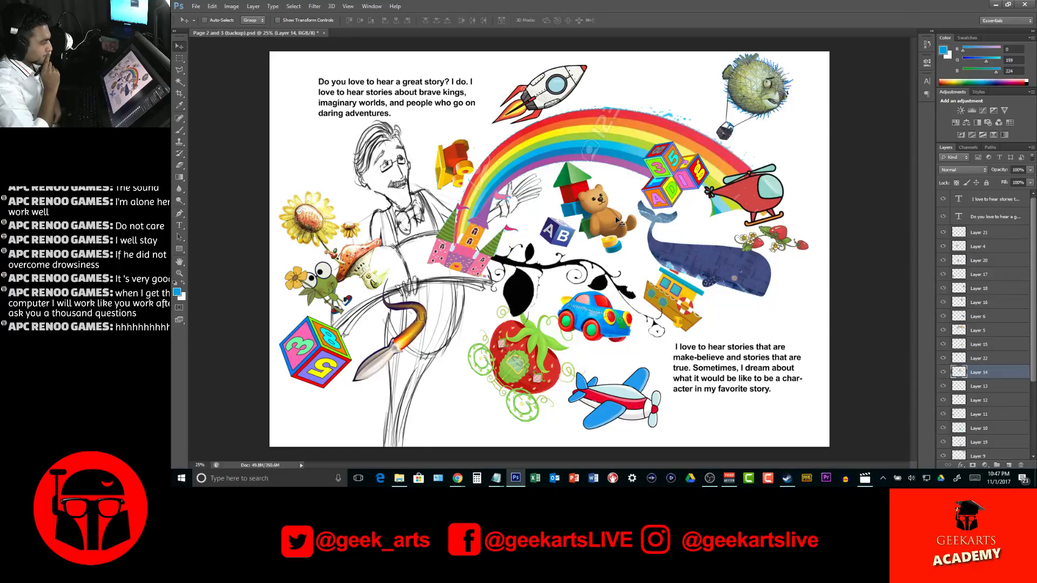
Raise the toy group's layer to just below Layer 21 and nudge the group slightly up toward the rainbow
drag(1002, 376, 988, 254)
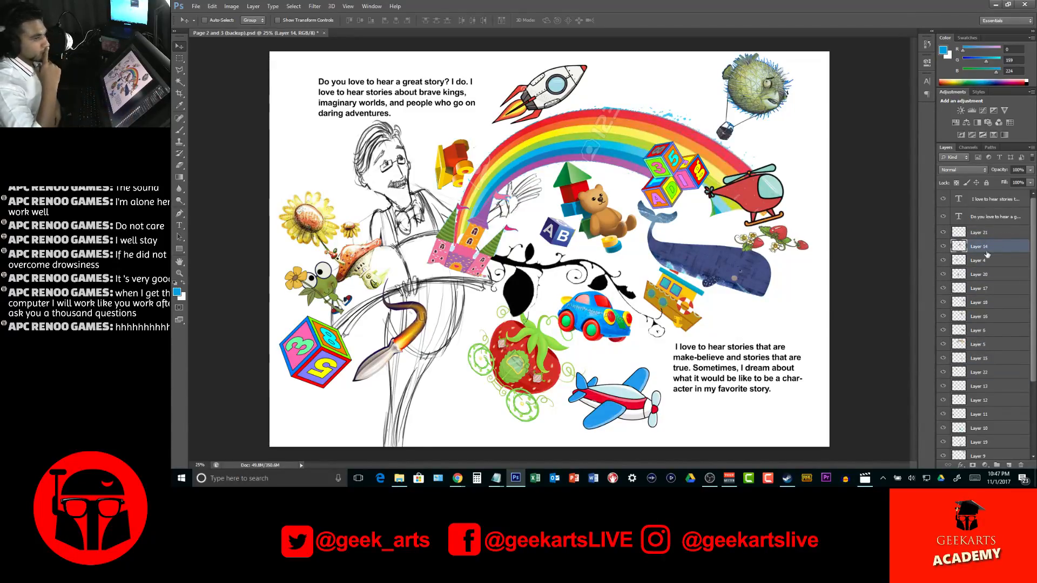
drag(618, 224, 622, 212)
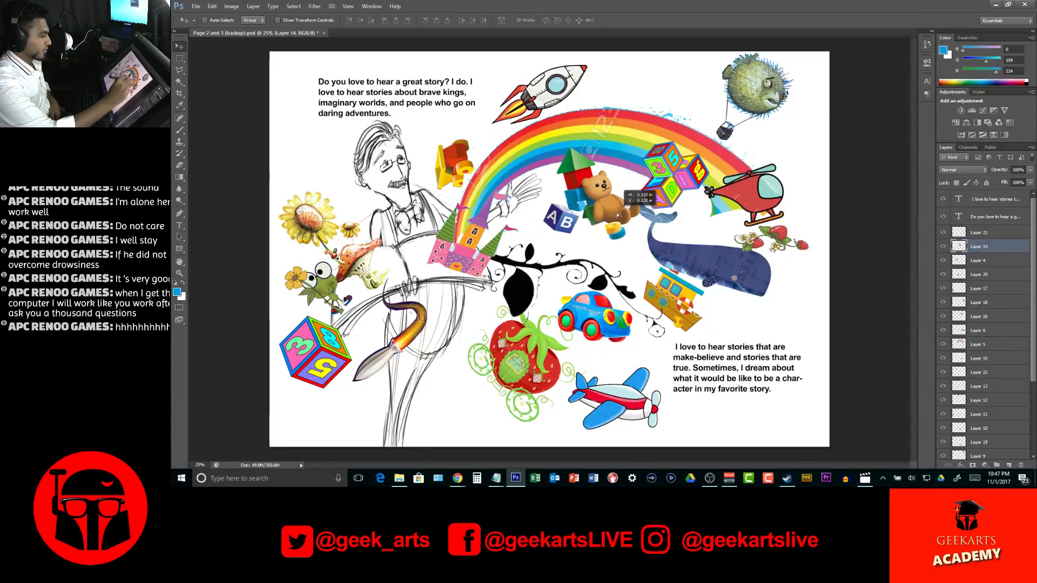
key(Down)
key(Down)
key(Down)
key(Down)
key(Down)
key(Down)
key(Down)
key(Down)
key(Down)
key(Down)
key(Down)
key(Down)
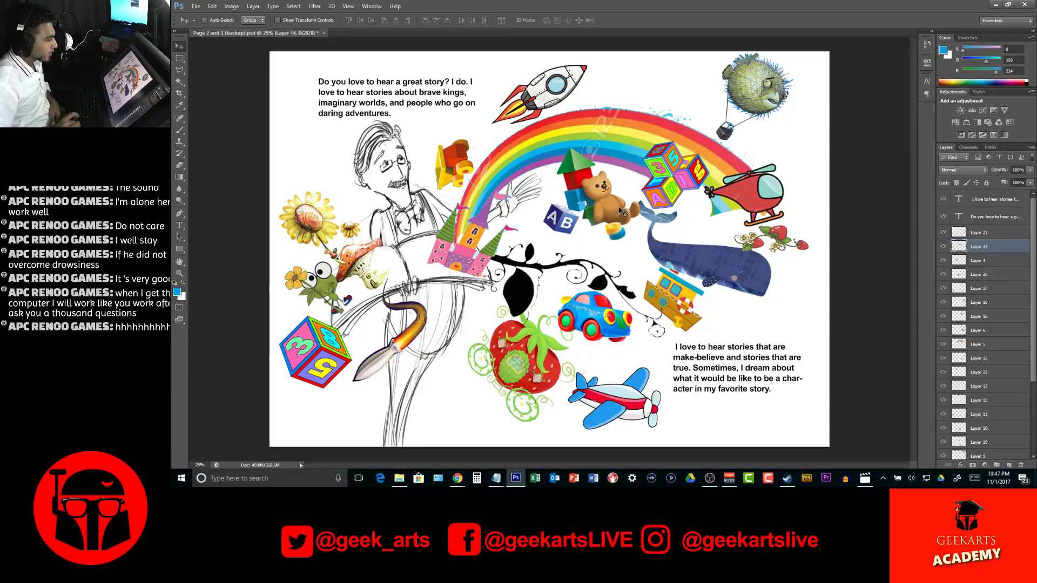
key(Left)
key(Left)
key(Left)
key(Left)
key(Left)
key(Left)
key(Right)
key(Right)
key(Right)
key(Right)
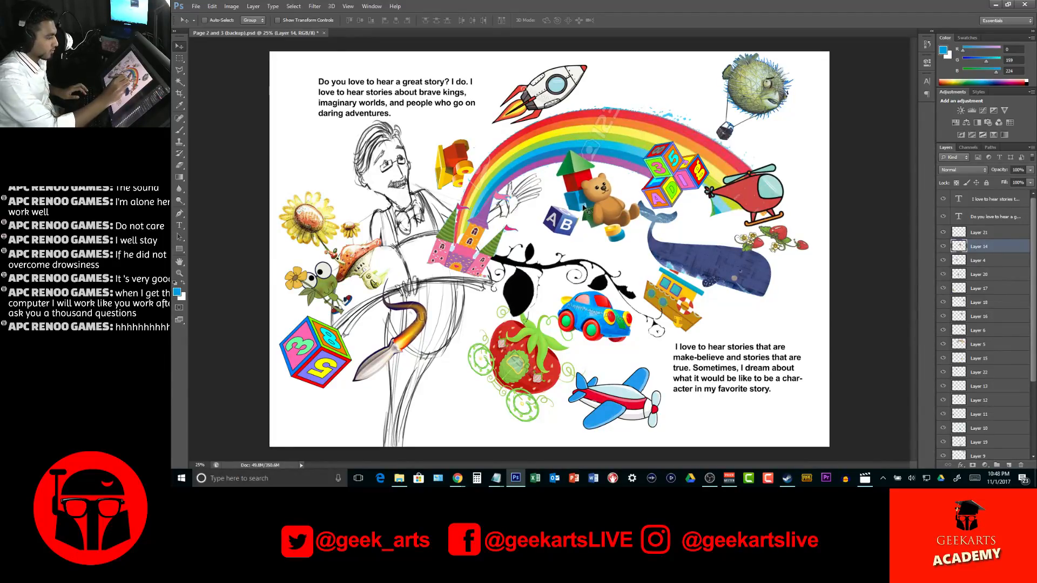
Cut the painted blue block patch from the airplane's layer onto its own layer and place it just above the toy group's layer
ctrl+click(587, 222)
click(942, 443)
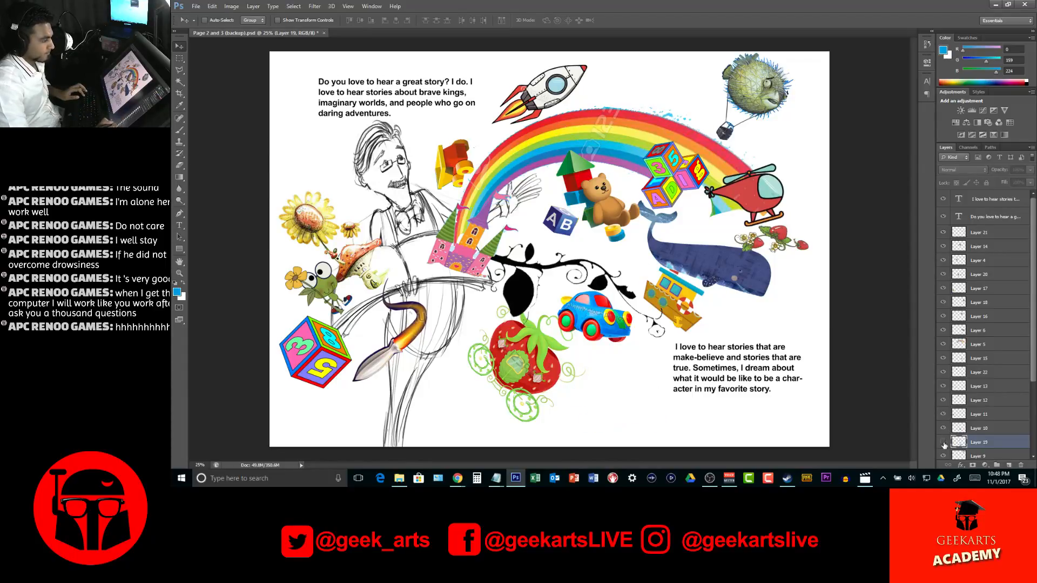
click(943, 442)
click(944, 444)
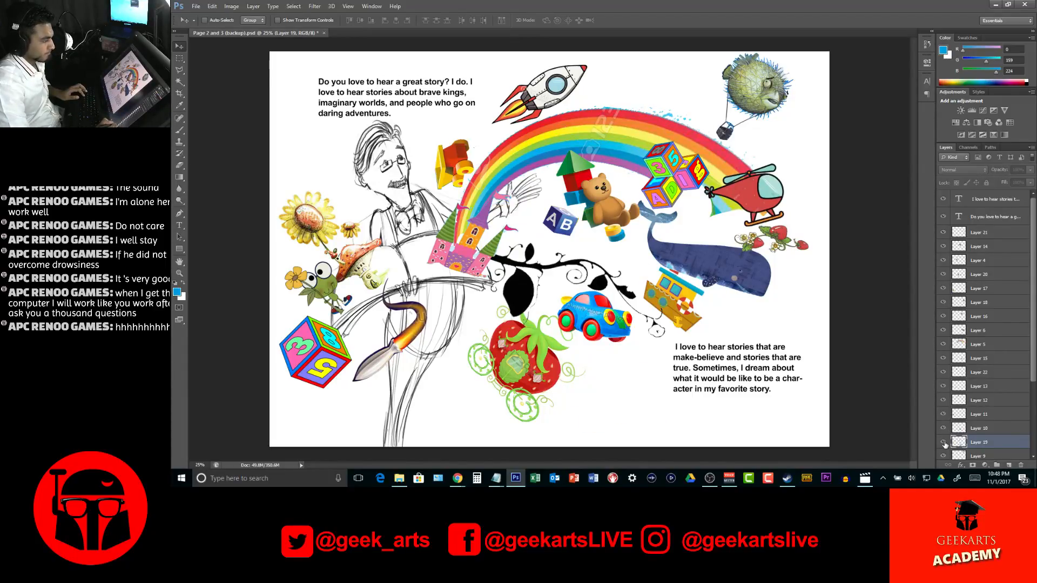
click(944, 444)
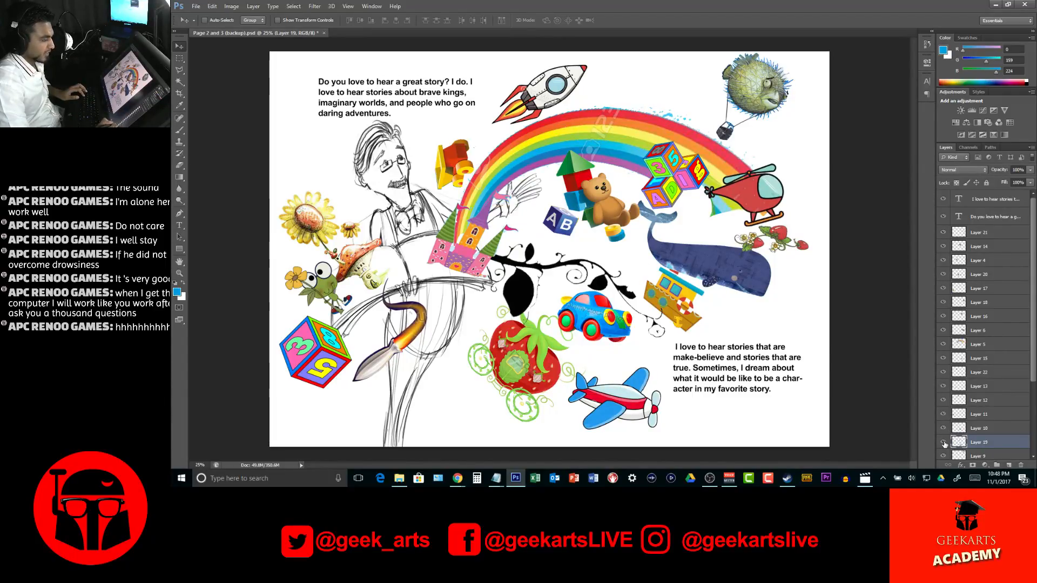
key(m)
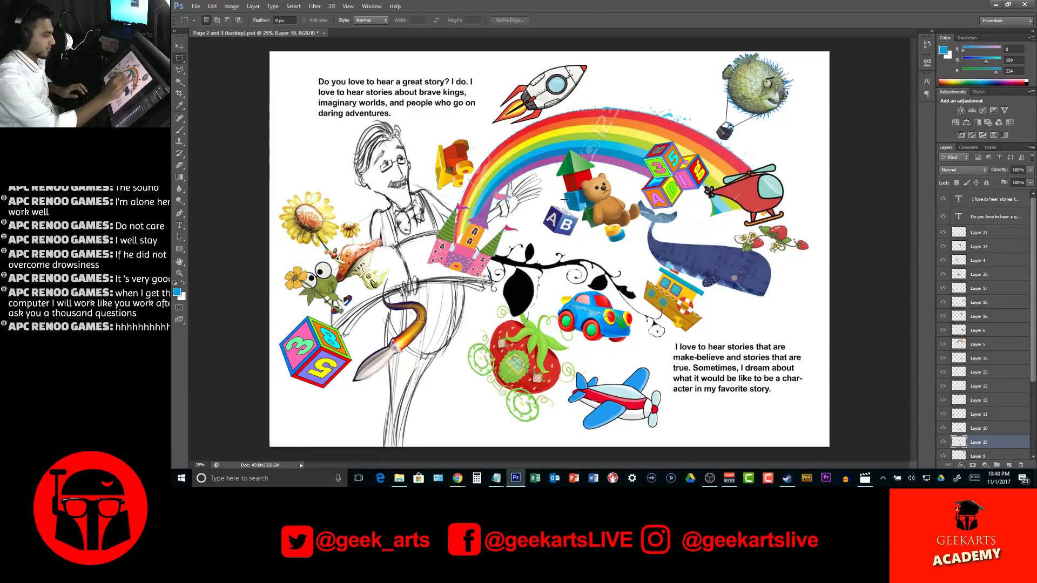
drag(565, 220, 593, 183)
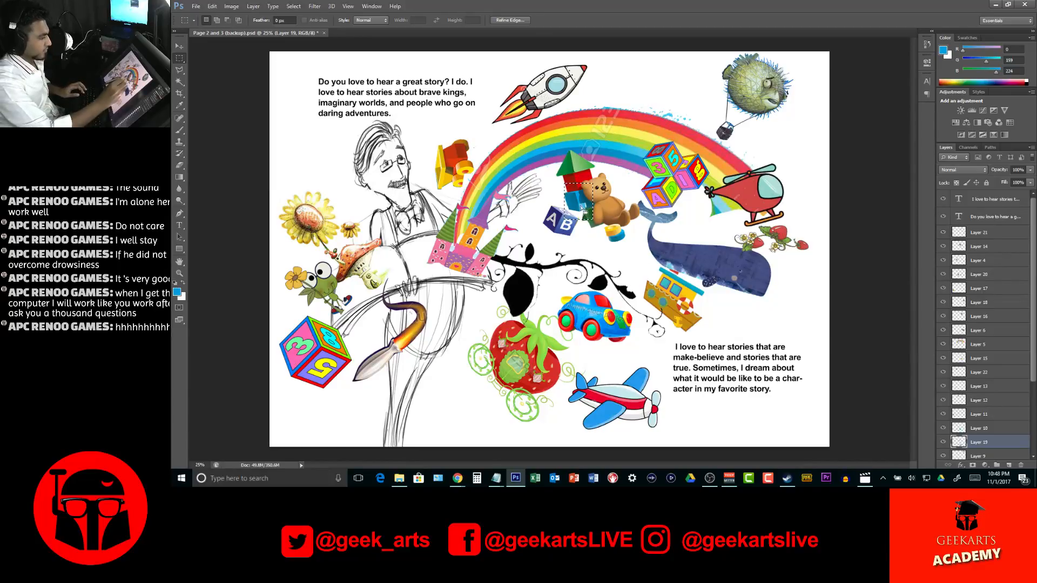
right_click(581, 208)
click(646, 289)
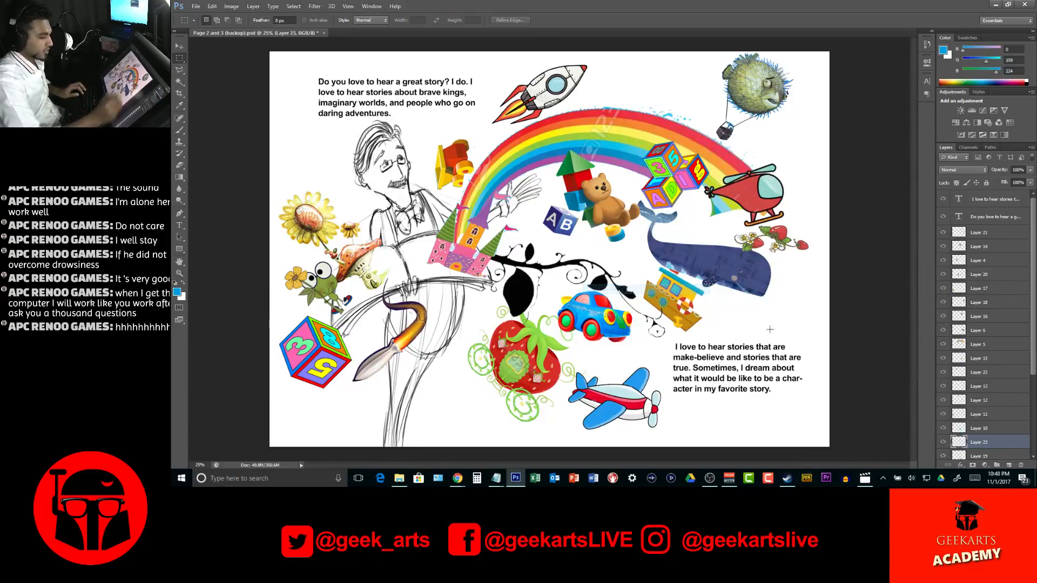
drag(978, 442, 990, 239)
click(943, 233)
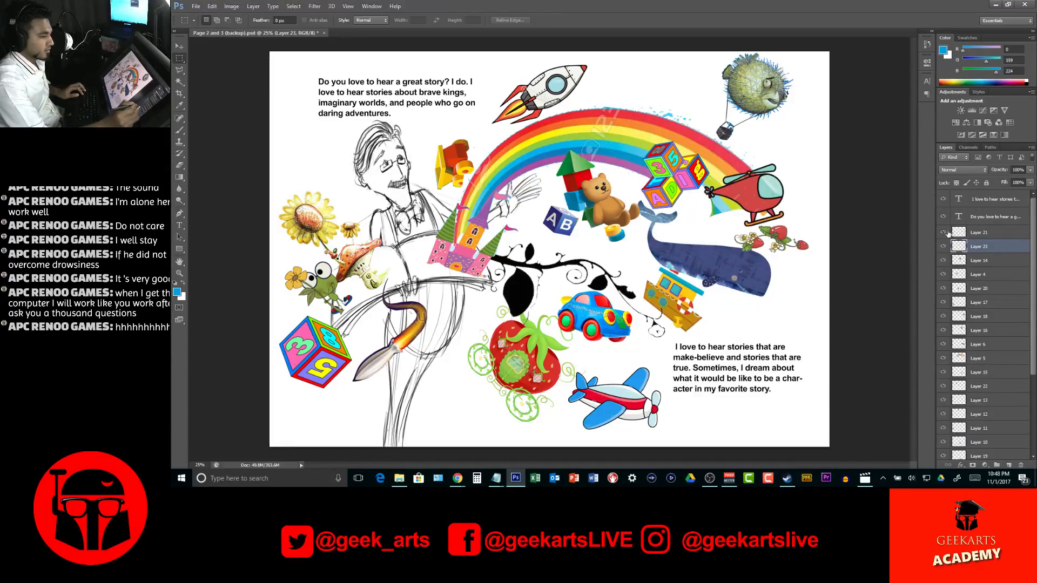
Merge the blue block patch on Layer 23 with the toy group's Layer 14, toggling layer visibility to verify their contents
click(984, 261)
click(943, 260)
click(943, 261)
click(981, 248)
click(943, 247)
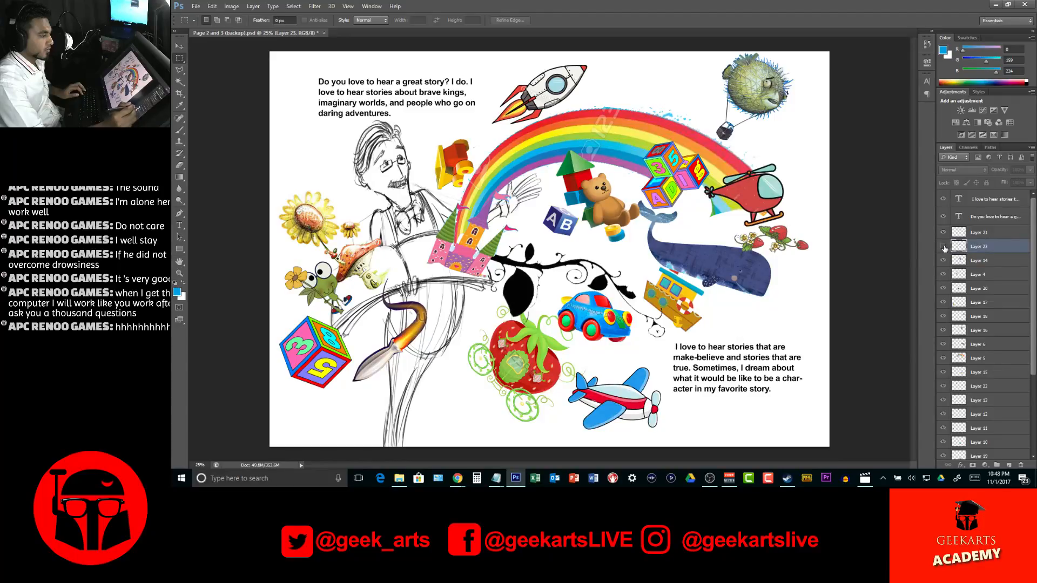
click(943, 246)
shift+click(989, 262)
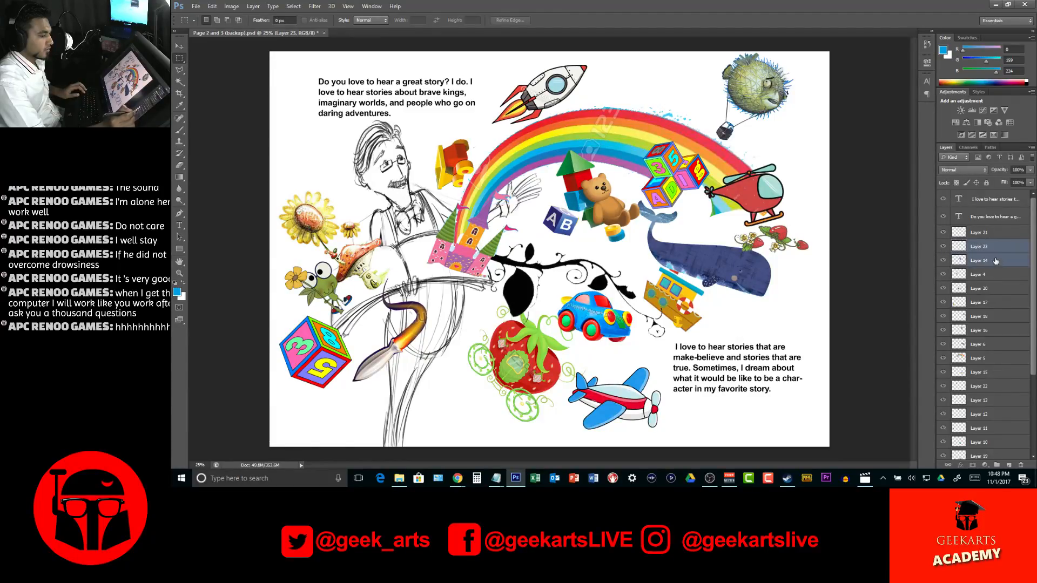
key(ctrl+e)
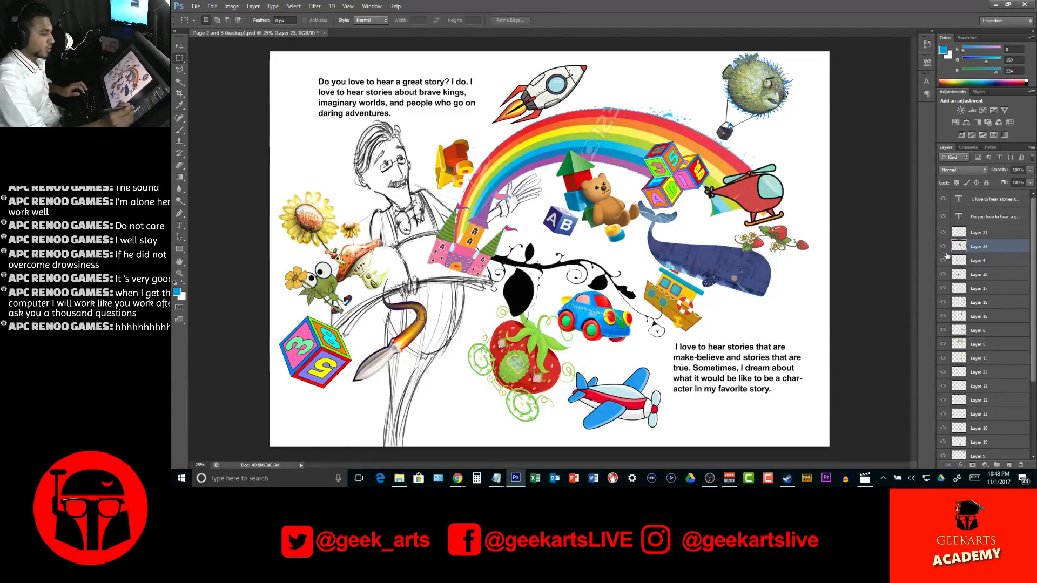
click(944, 261)
click(944, 261)
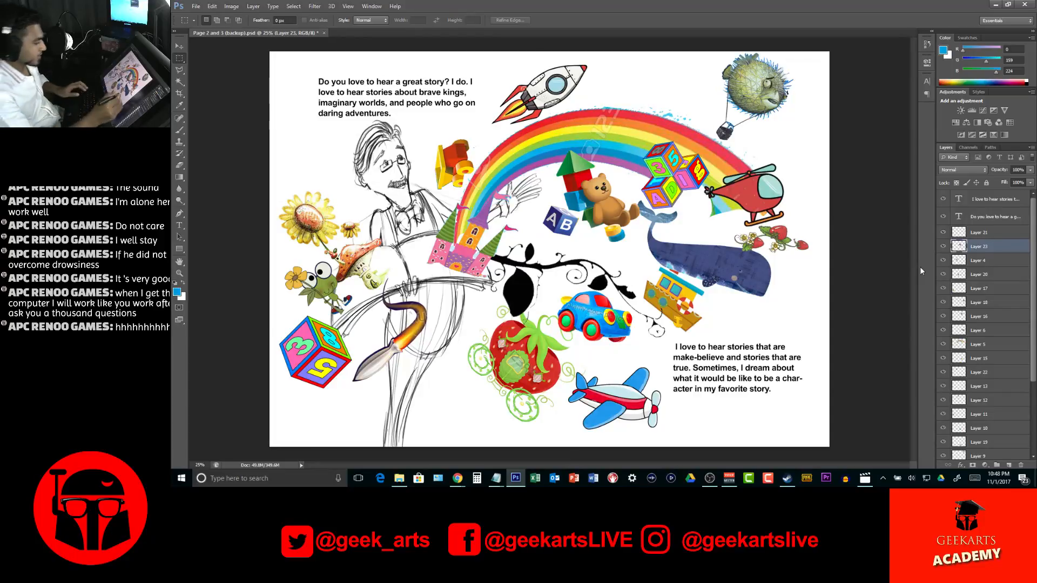
Shift the whale slightly right, and move the toy boat above the rainbow beside the rocket, rotating it counterclockwise about 18°
key(v)
drag(755, 278, 785, 284)
ctrl+click(693, 311)
drag(693, 311, 688, 82)
key(ctrl+t)
drag(701, 43, 670, 32)
drag(676, 82, 648, 87)
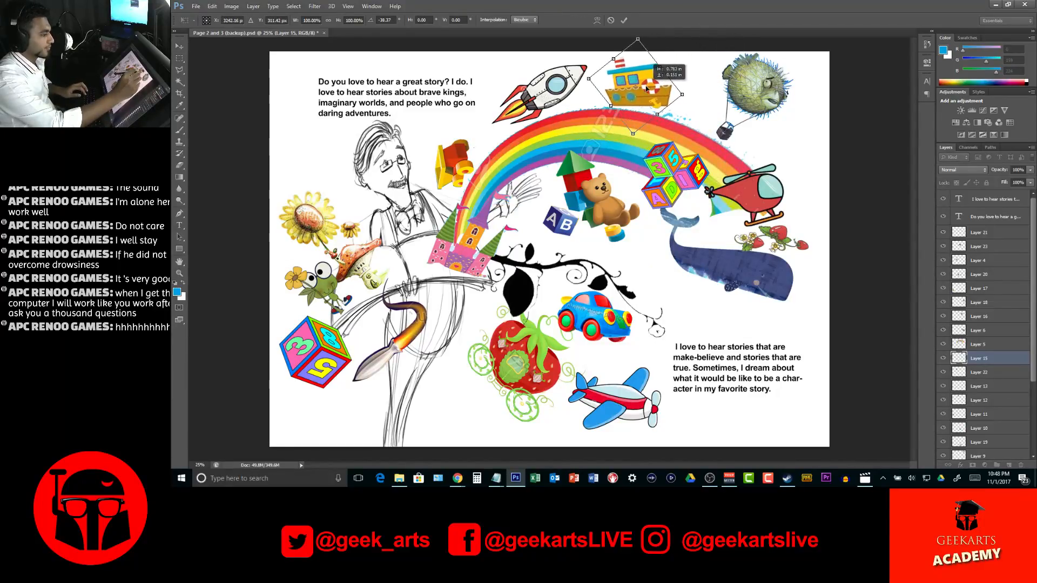
key(Escape)
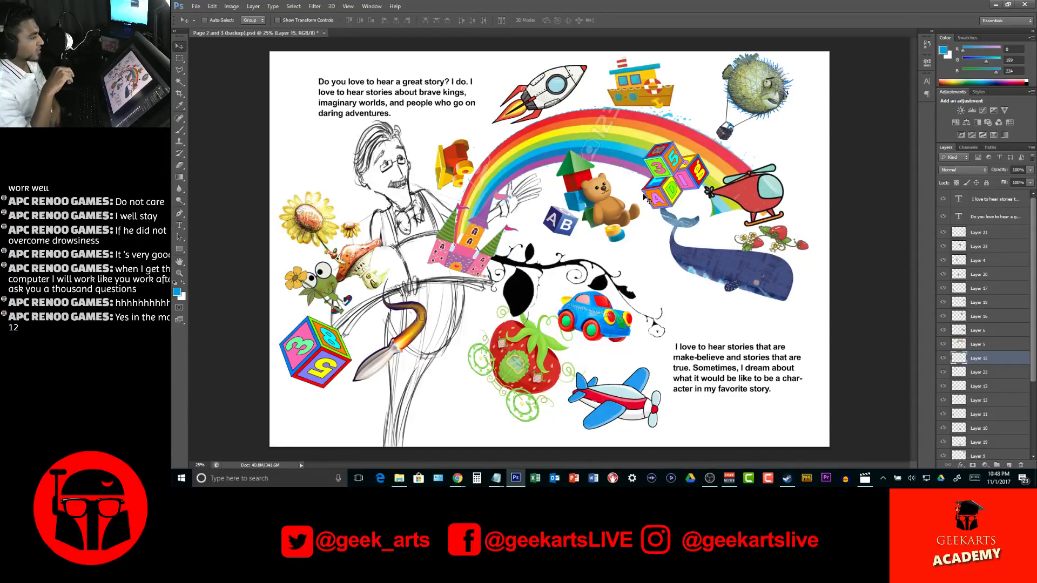
Nudge the toy boat up toward the rocket and move the whale down and left, clear of the helicopter
key(ctrl+t)
drag(664, 96, 650, 88)
key(Return)
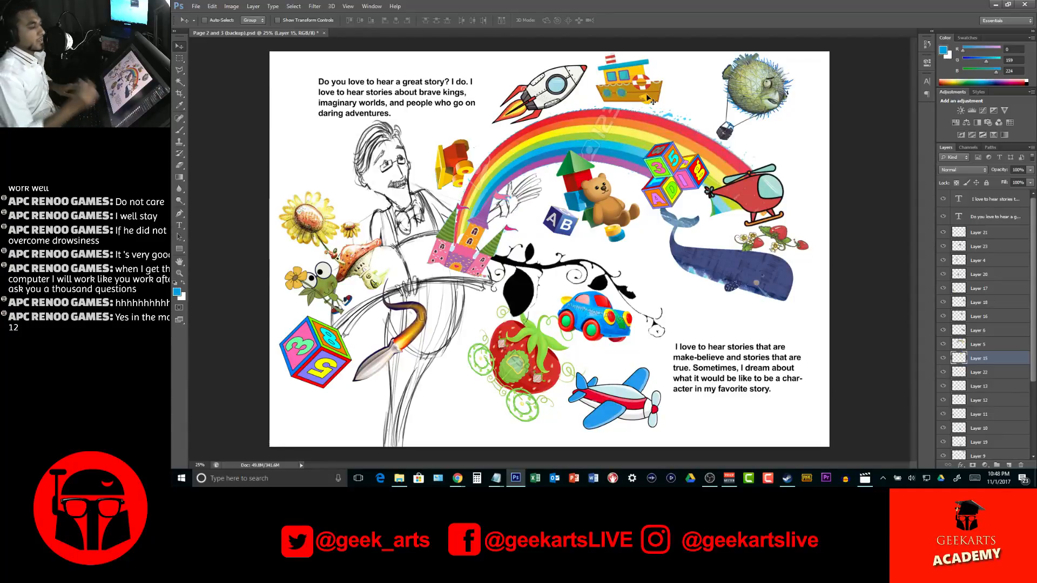
ctrl+click(743, 276)
drag(743, 277, 725, 291)
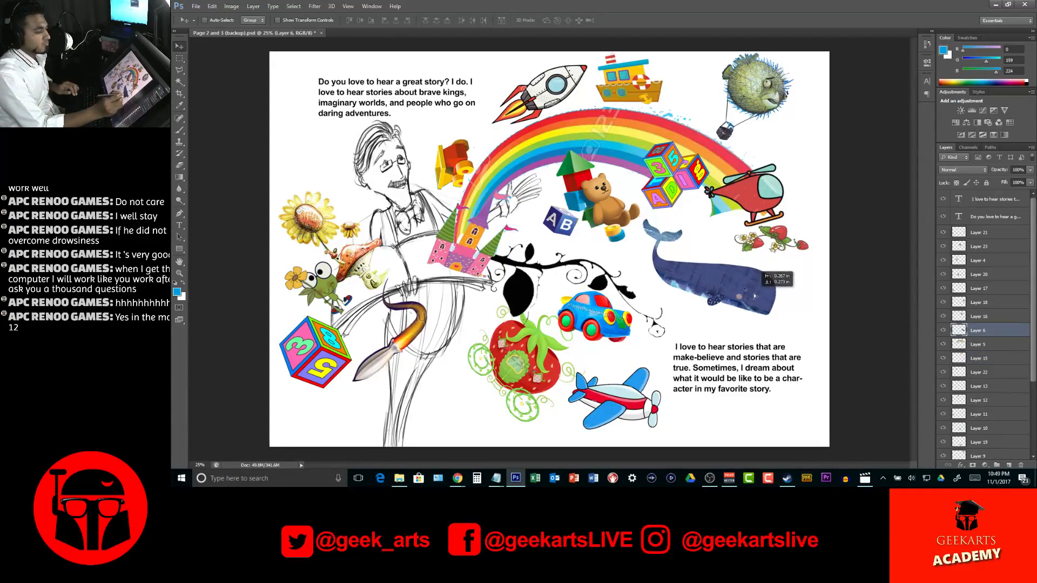
Rotate the helicopter counterclockwise and place it over the right end of the rainbow
ctrl+click(759, 194)
drag(759, 193, 792, 188)
key(ctrl+t)
drag(743, 212, 754, 208)
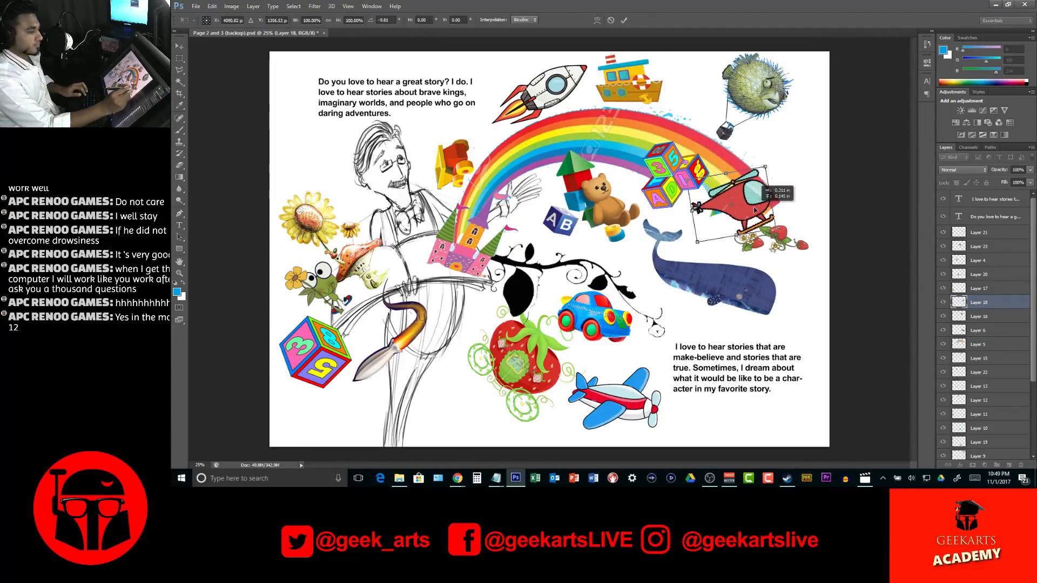
drag(765, 167, 773, 158)
drag(755, 198, 796, 188)
key(Return)
Move the strawberry sprig above the sunflower beside the narrator's head and rotate it to stand nearly upright
drag(787, 244, 686, 252)
key(ctrl+t)
mouse_move(785, 262)
mouse_down()
mouse_move(735, 285)
mouse_move(653, 270)
mouse_move(551, 168)
mouse_move(536, 252)
mouse_move(432, 283)
mouse_move(306, 170)
mouse_move(354, 201)
mouse_move(344, 194)
mouse_move(373, 191)
mouse_move(335, 182)
mouse_move(375, 189)
mouse_move(344, 201)
mouse_up()
key(Return)
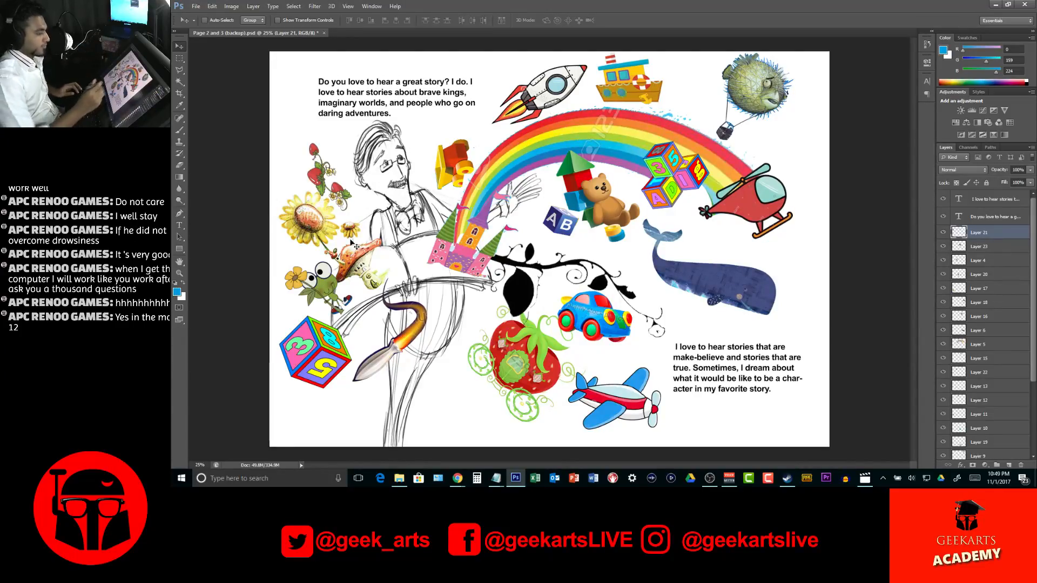
Shift the toy group slightly down from the rainbow and erase the small leftover toy piece below the teddy bear
drag(613, 212, 609, 225)
key(e)
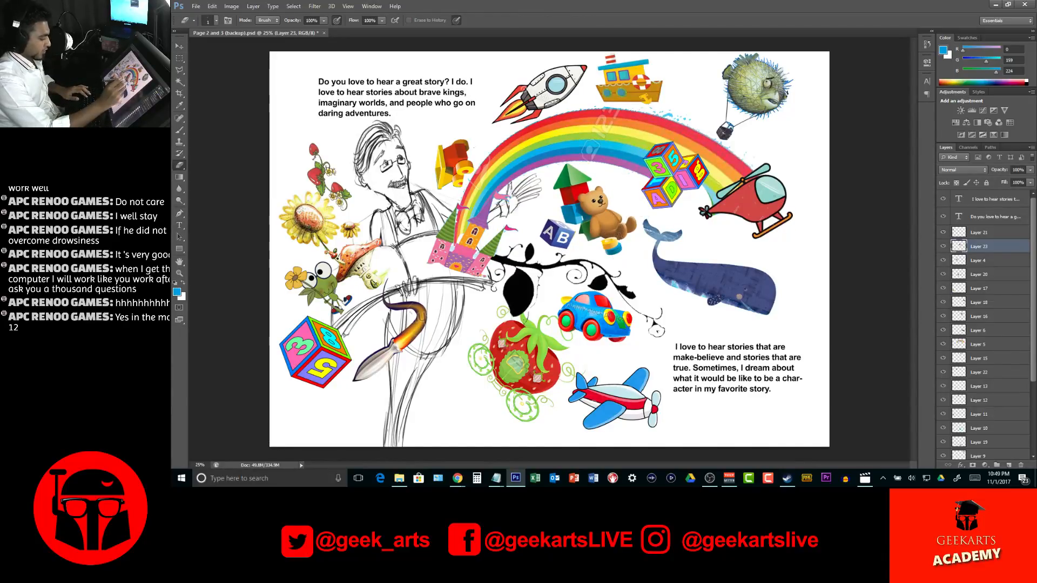
key(bracketright)
key(bracketleft)
key(bracketleft)
drag(622, 252, 613, 249)
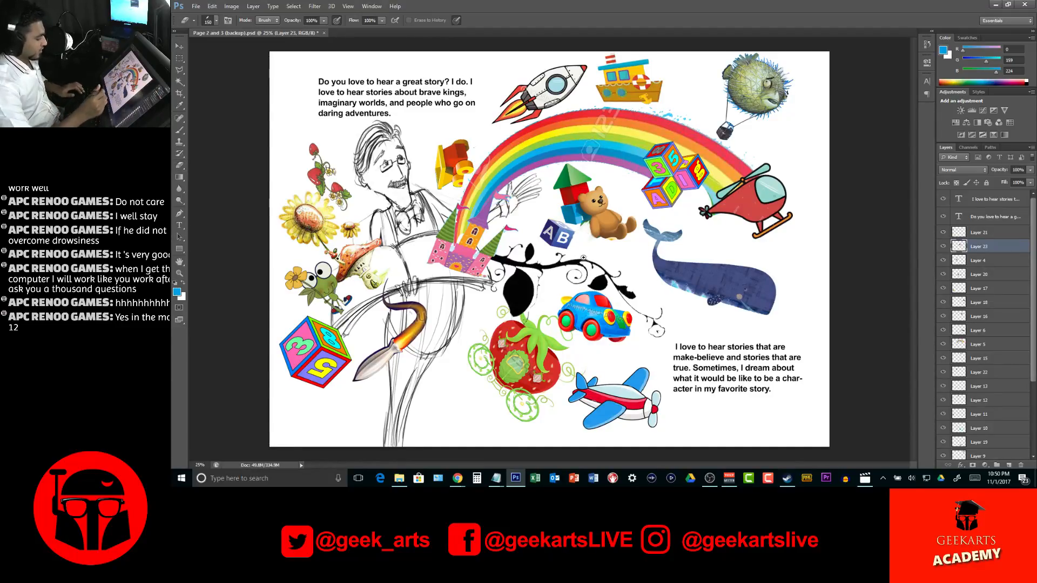
key(z)
alt+click(620, 331)
alt+click(620, 331)
click(620, 331)
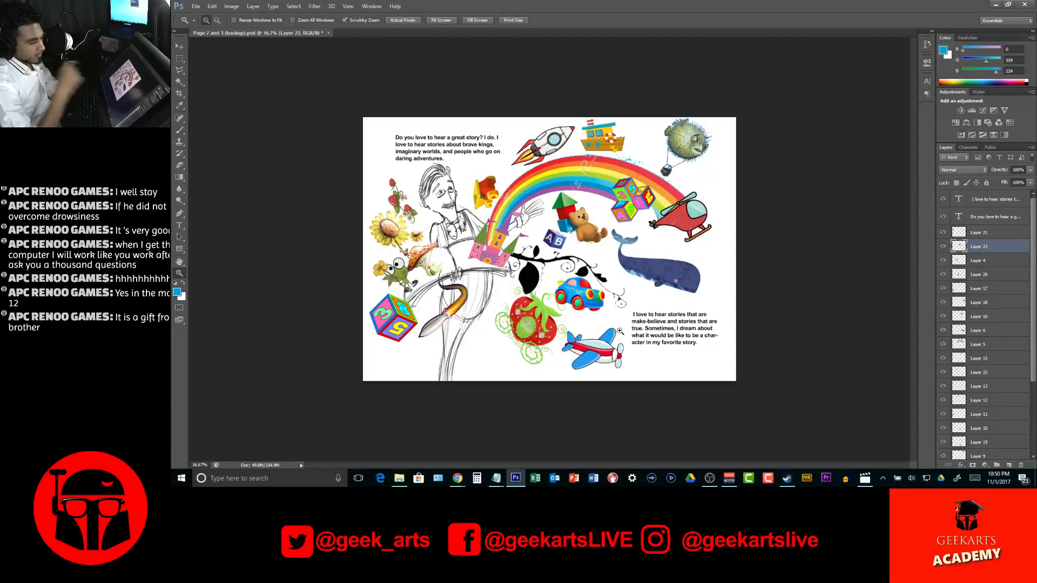
click(1013, 234)
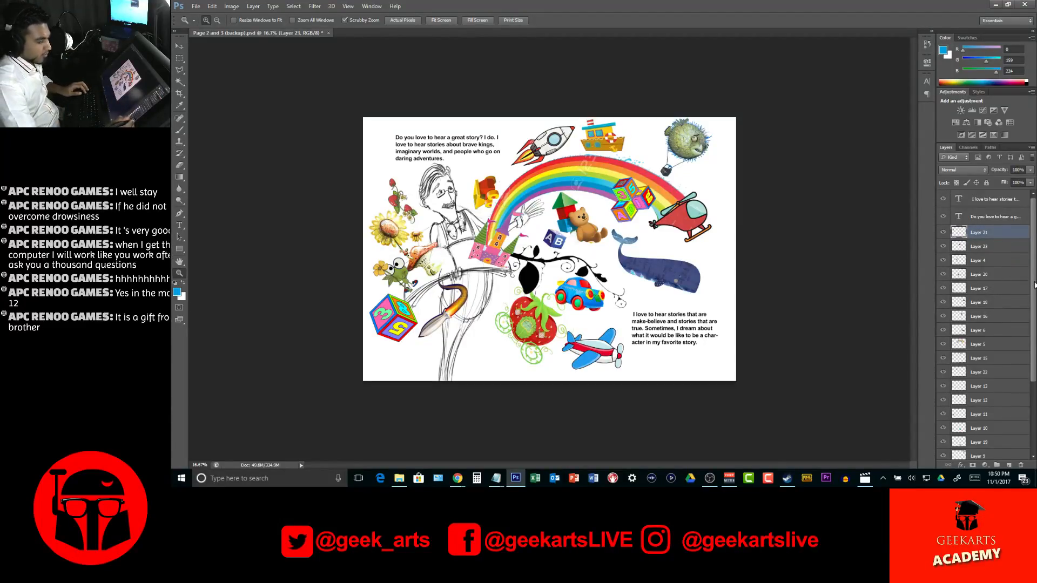
drag(1034, 284, 1020, 415)
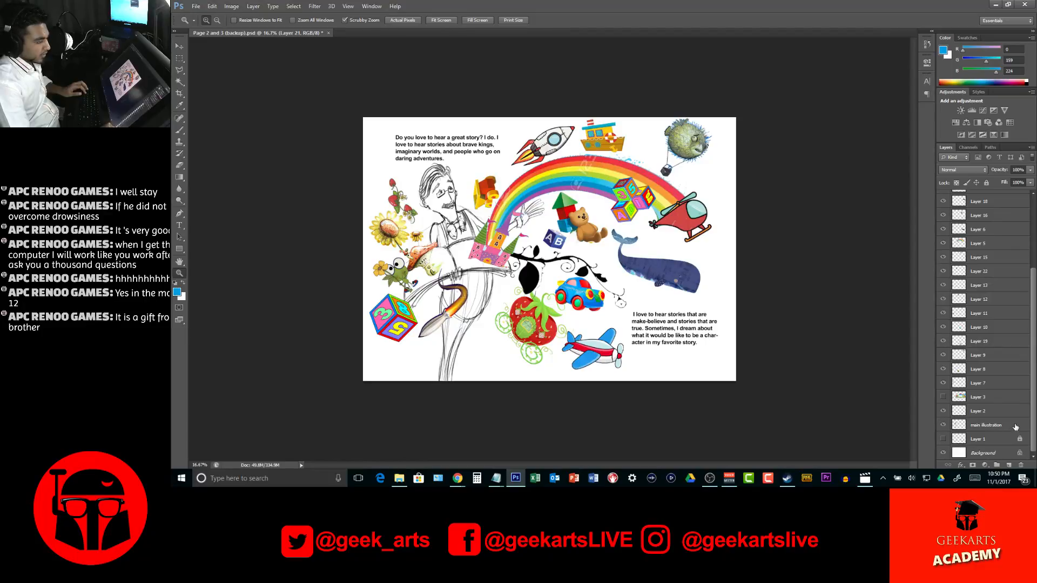
shift+click(1016, 428)
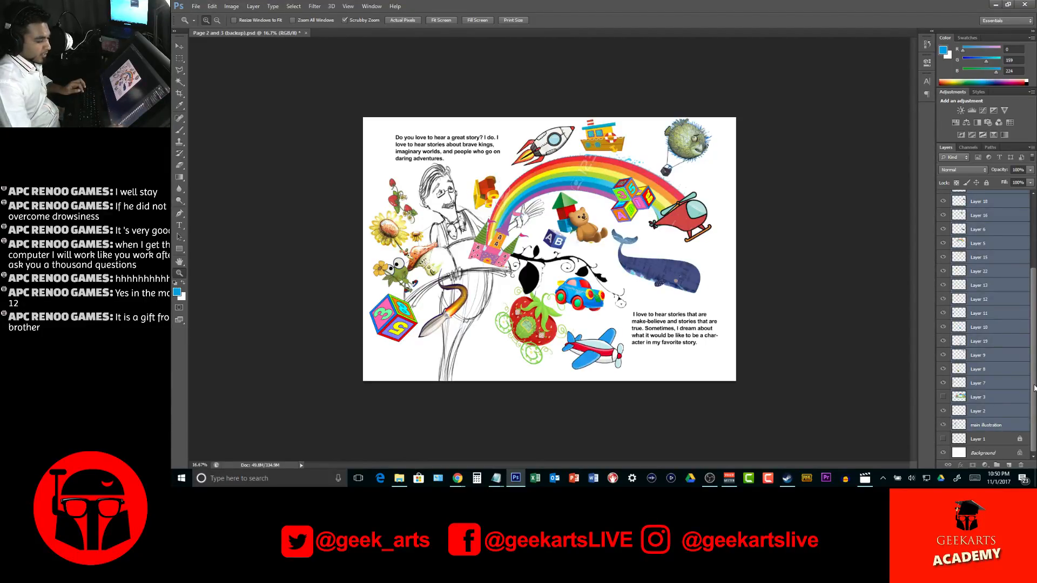
scroll(993, 303, up, 5)
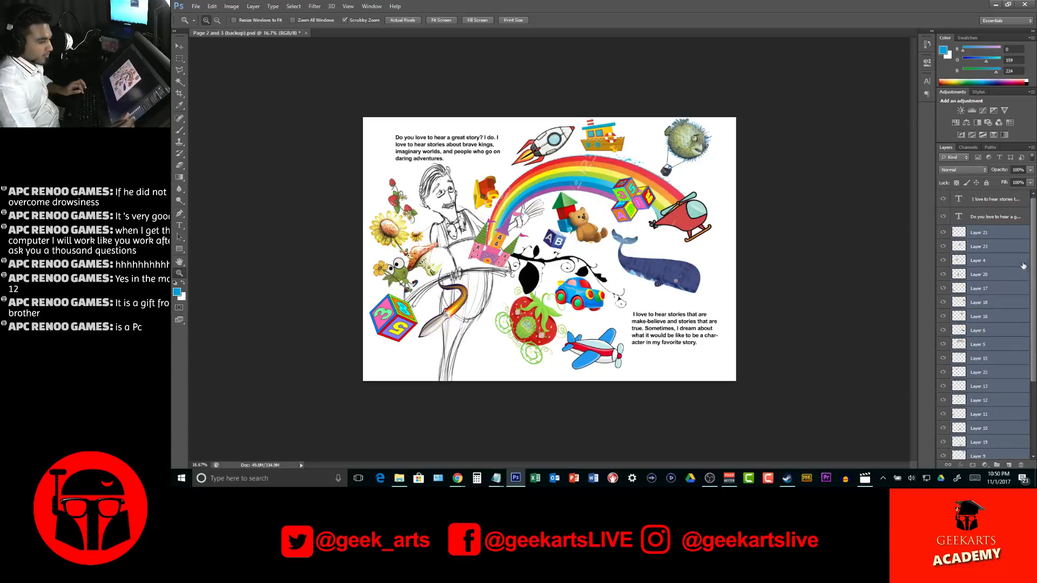
Create a new layer group directly above Layer 21
click(1000, 230)
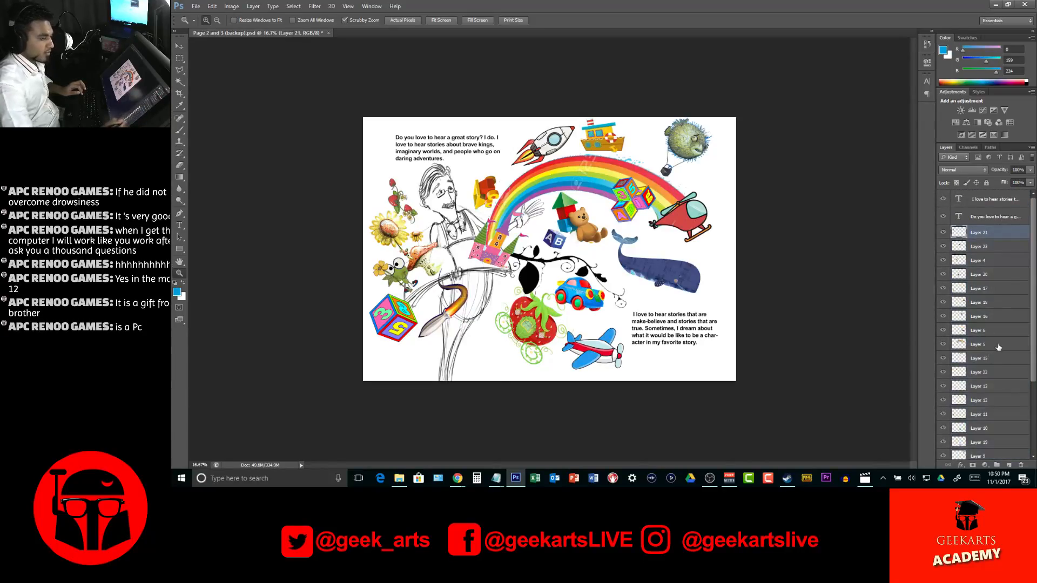
click(997, 466)
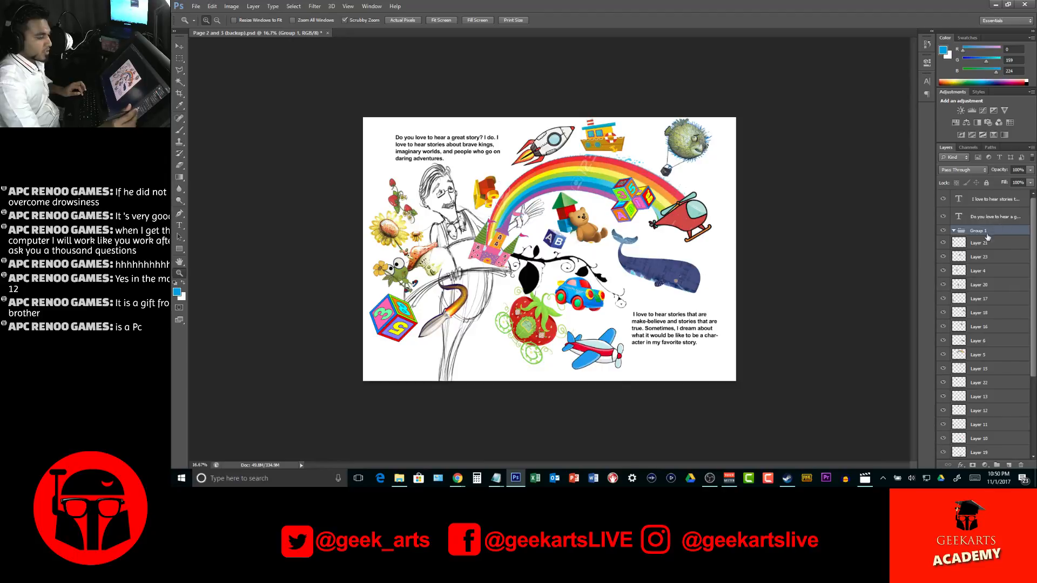
Merge duplicates of the layers from Layer 21 through Layer 2 into a single layer and place it above Group 1
click(1003, 243)
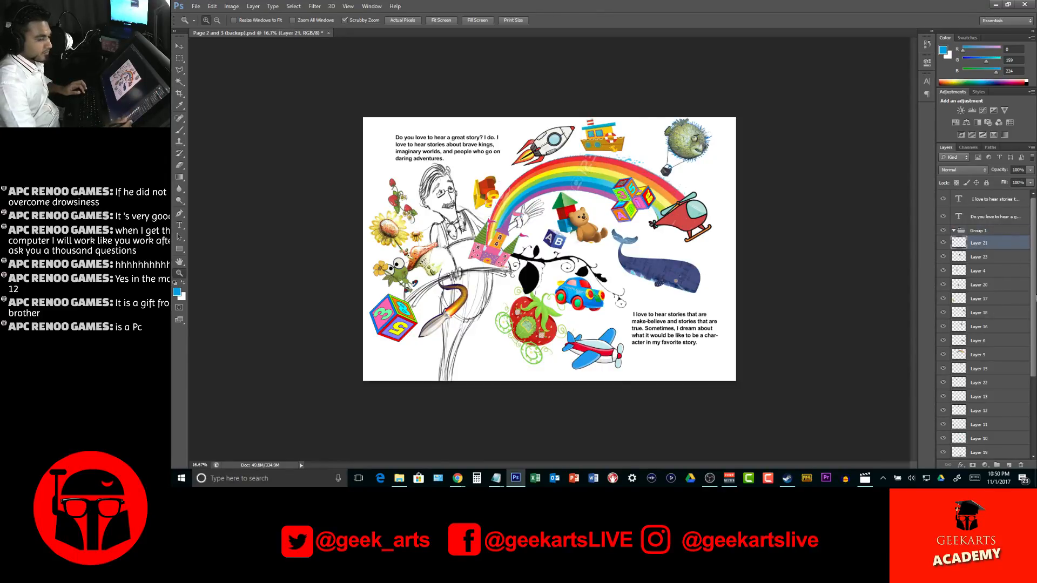
scroll(1035, 301, down, 5)
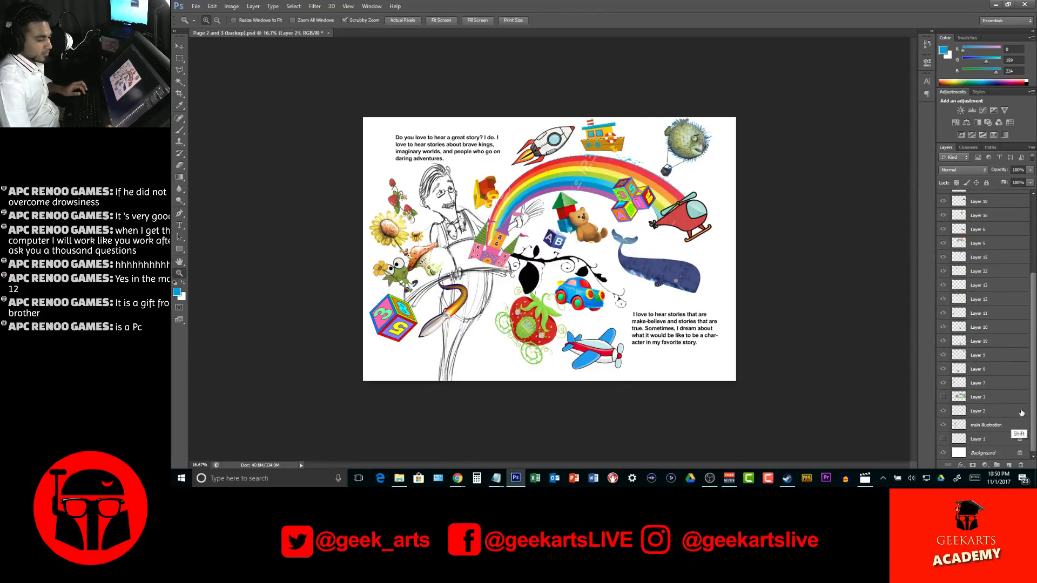
shift+click(1010, 426)
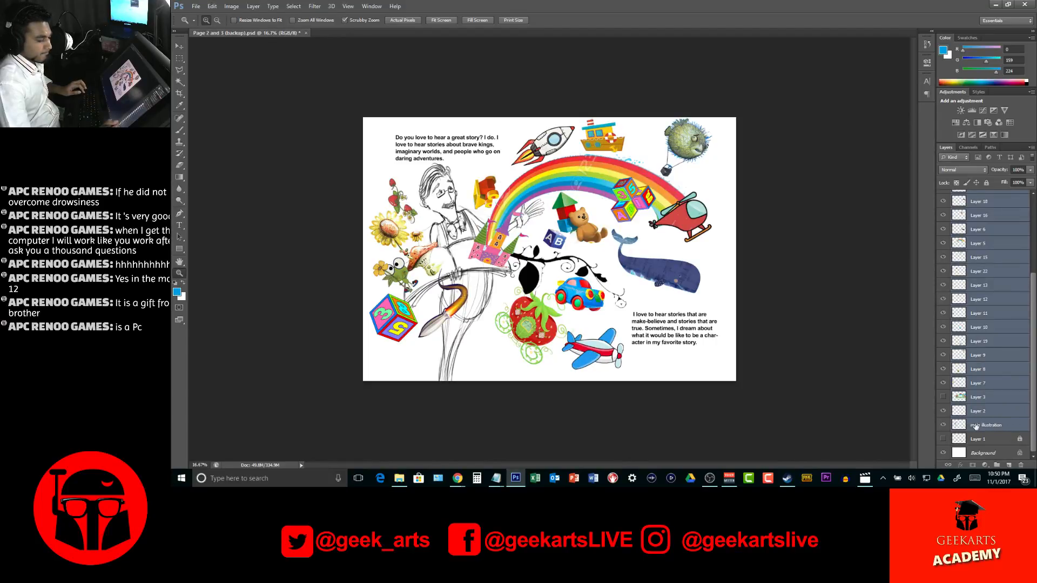
ctrl+click(1006, 426)
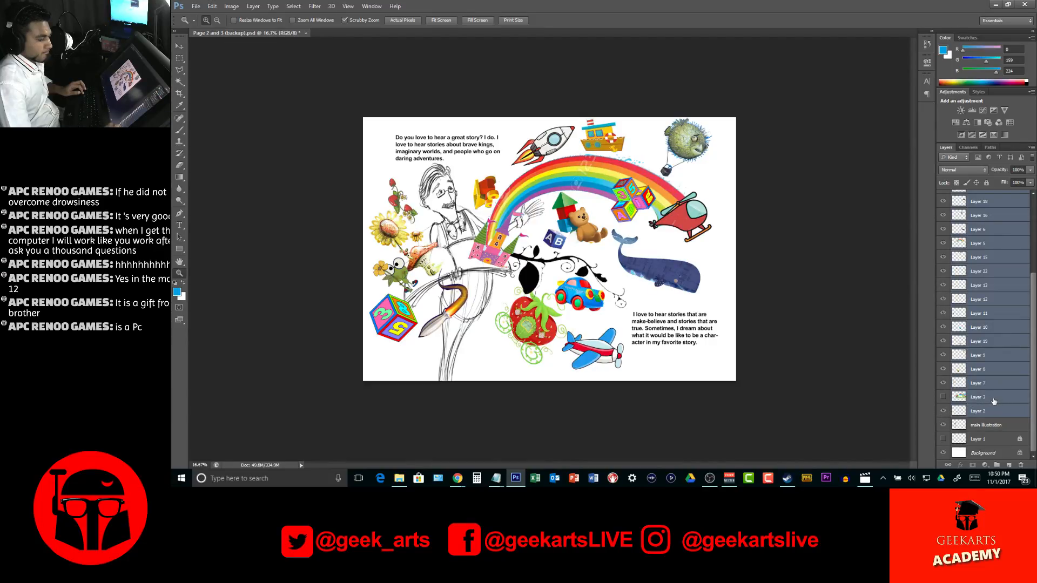
click(943, 397)
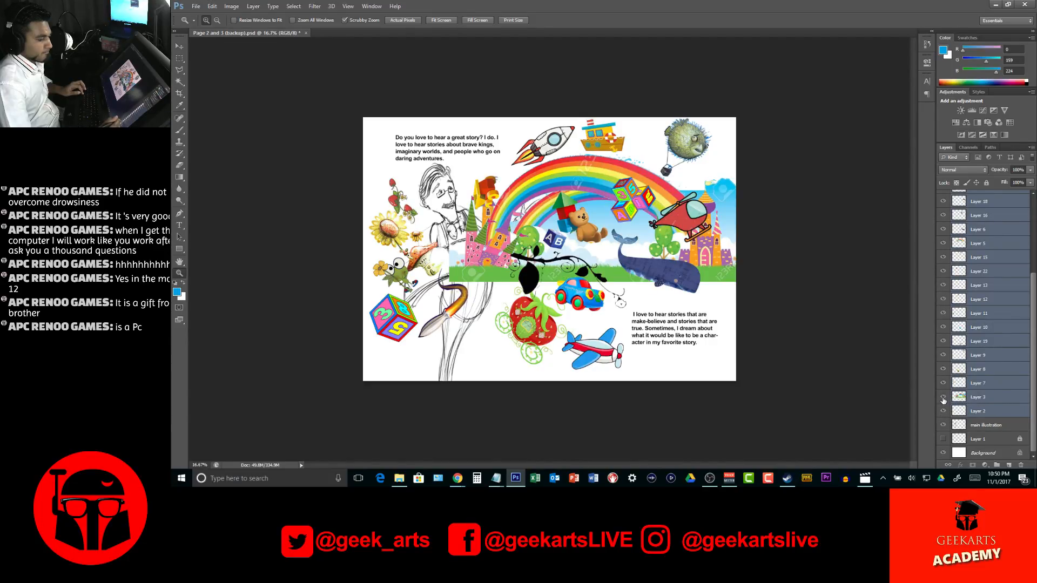
click(943, 398)
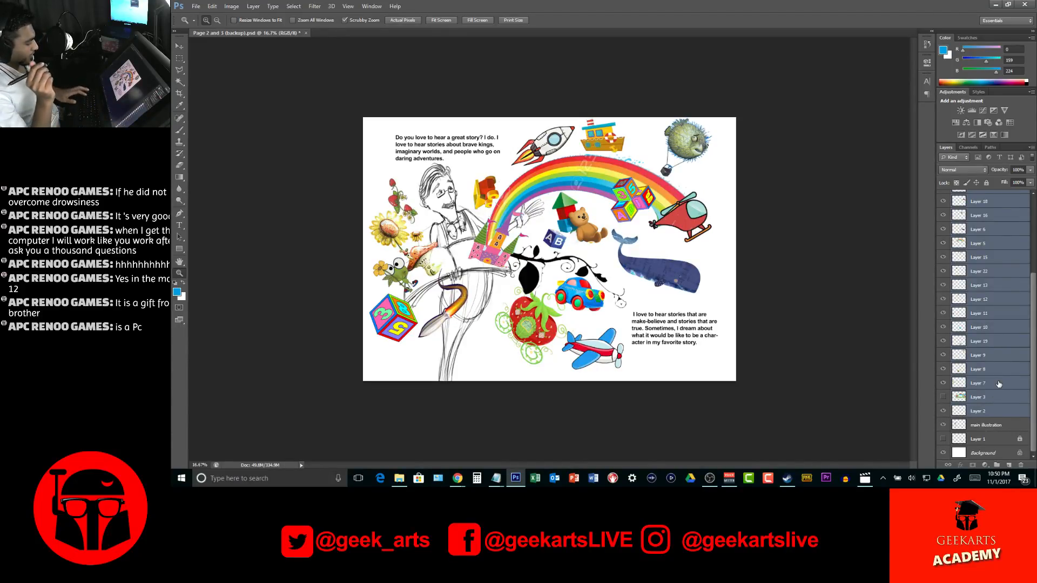
key(ctrl+j)
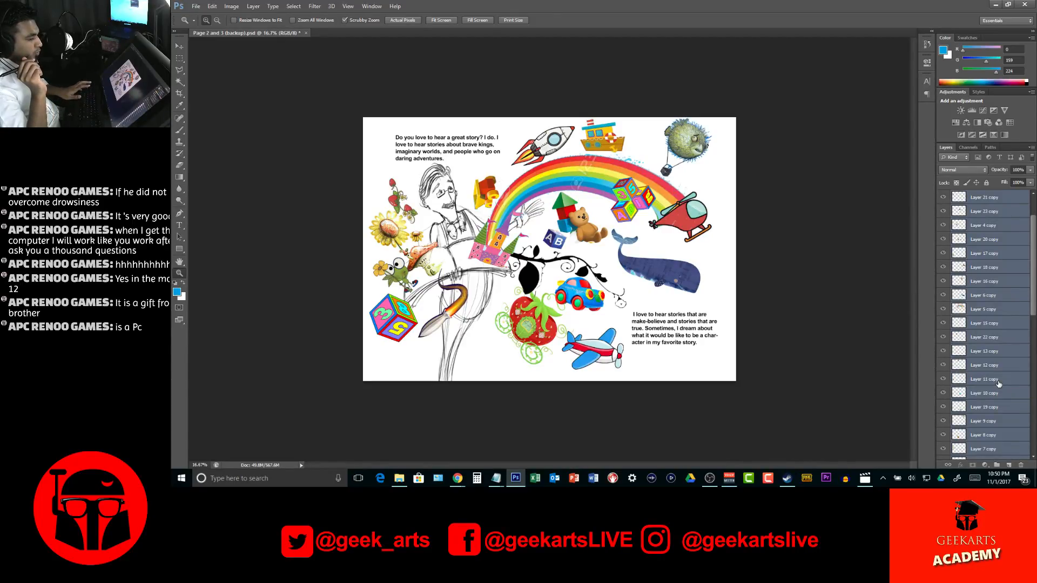
key(ctrl+e)
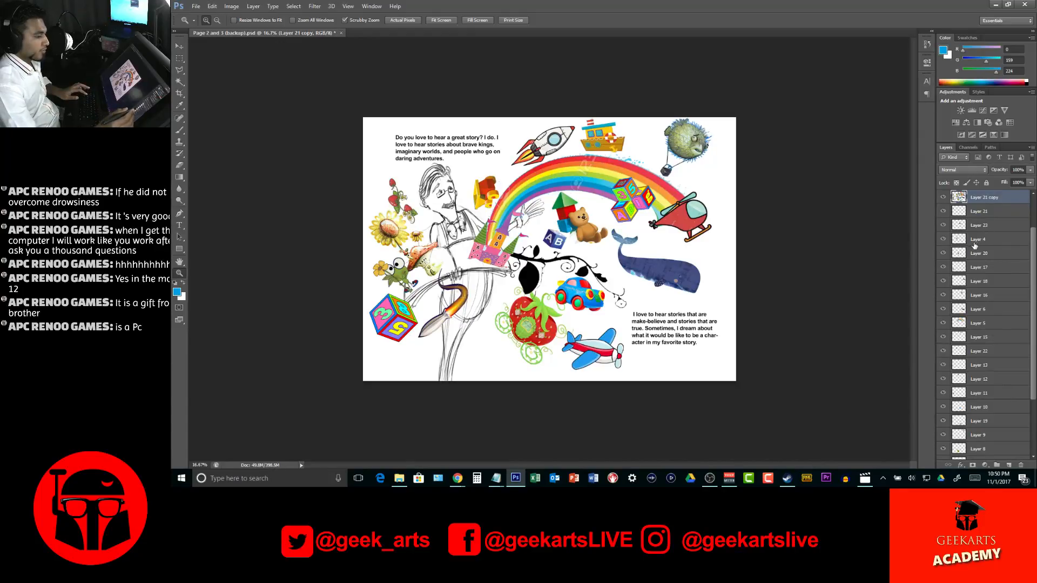
scroll(1032, 257, up, 3)
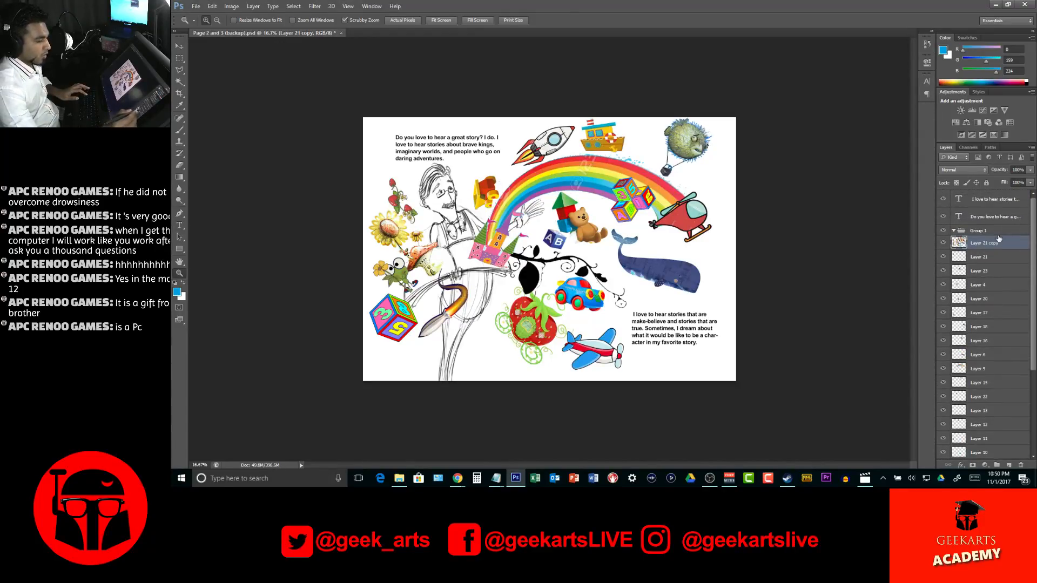
mouse_move(1015, 243)
mouse_down()
mouse_move(1012, 223)
mouse_move(1005, 234)
mouse_up()
Put the original layers from Layer 21 through Layer 2 into Group 1, then collapse and hide the group
click(1005, 262)
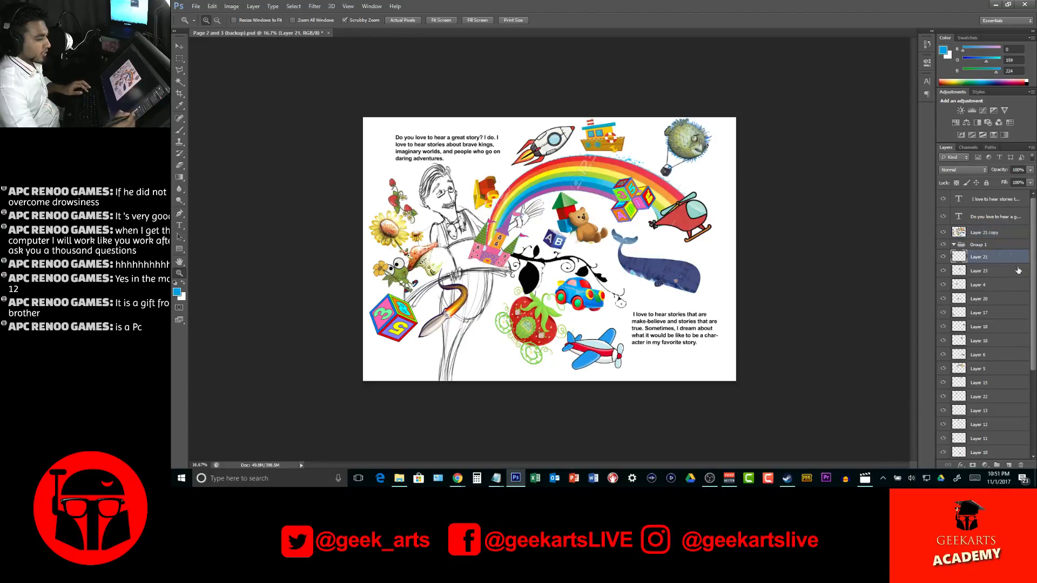
drag(1032, 286, 1033, 310)
shift+click(1013, 409)
drag(1001, 254, 999, 245)
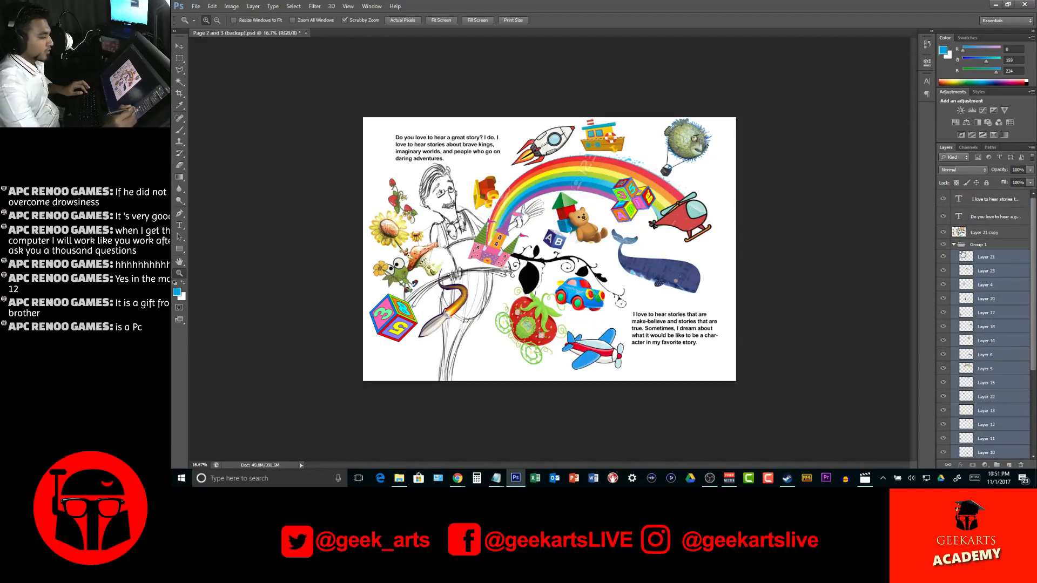
click(954, 244)
click(943, 245)
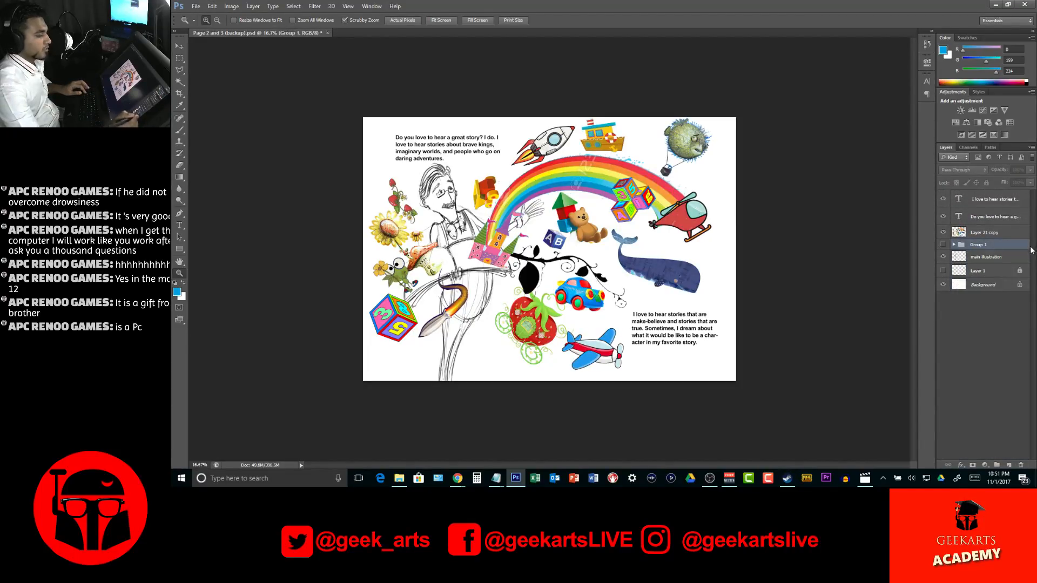
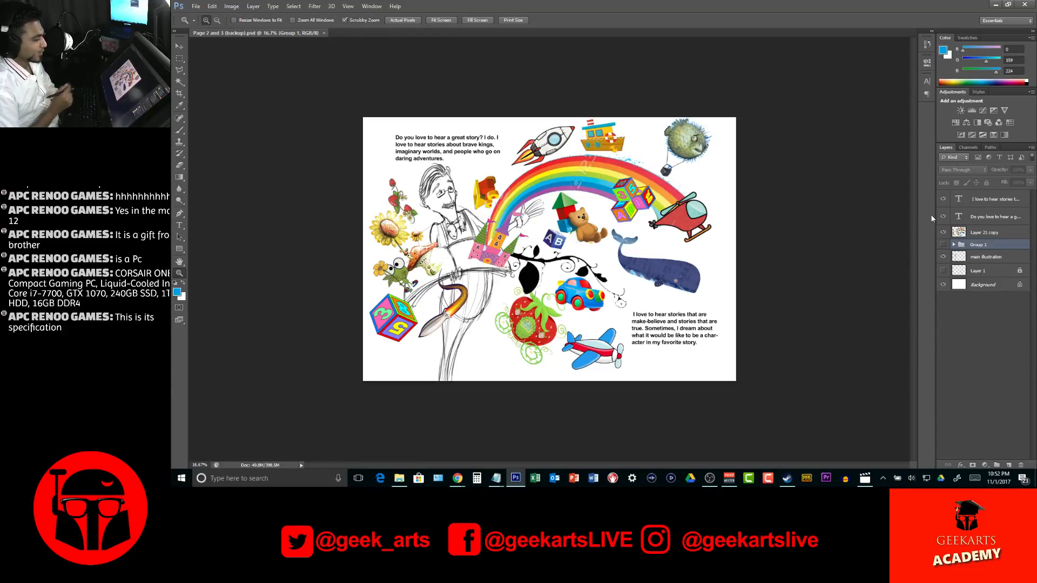
Select the Layer 21 copy layer and toggle its visibility to examine the collage against the sketch beneath
click(1005, 235)
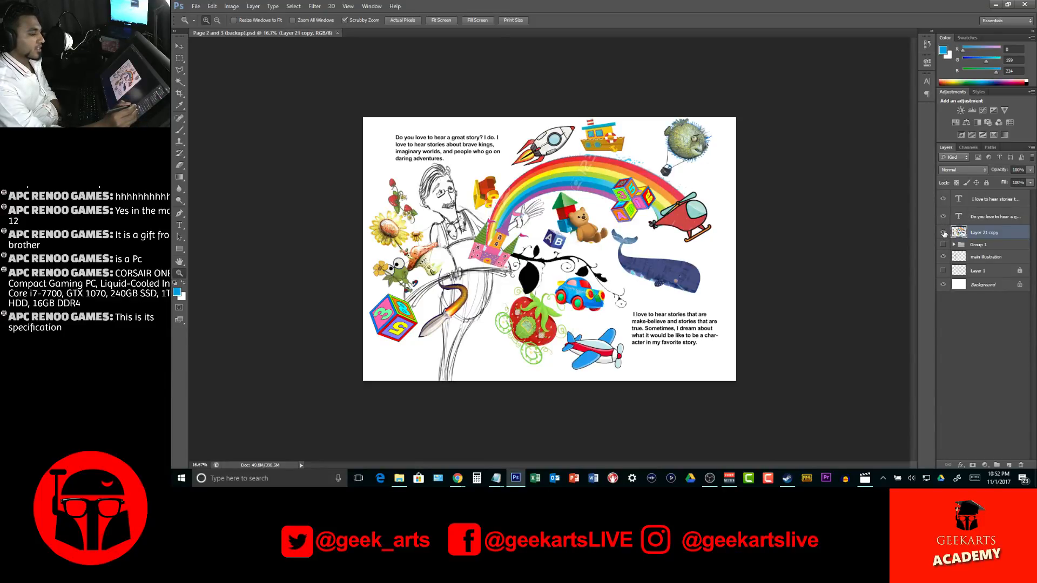
click(944, 233)
click(944, 234)
click(944, 233)
click(944, 234)
click(944, 233)
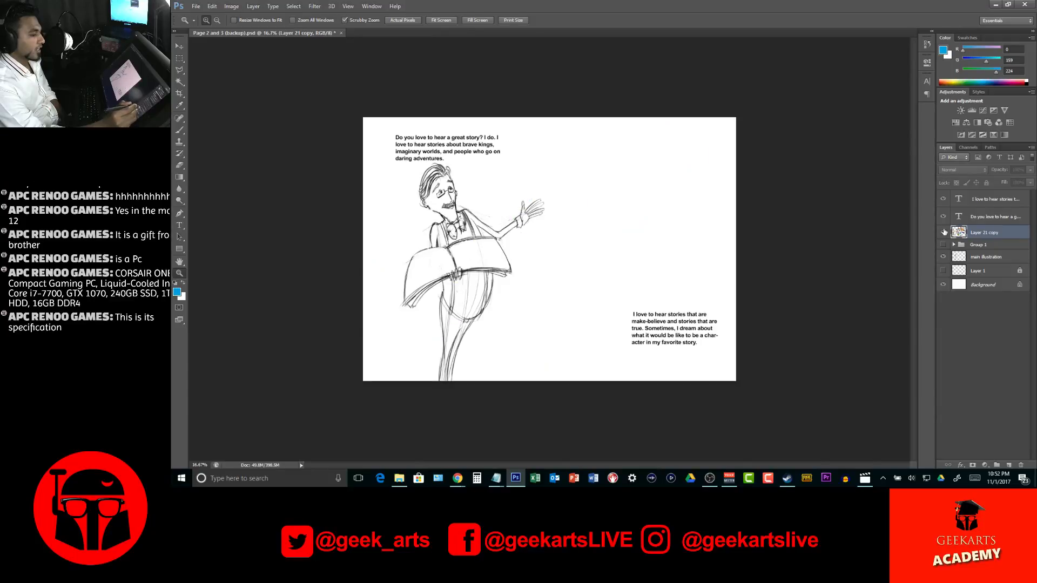
click(944, 233)
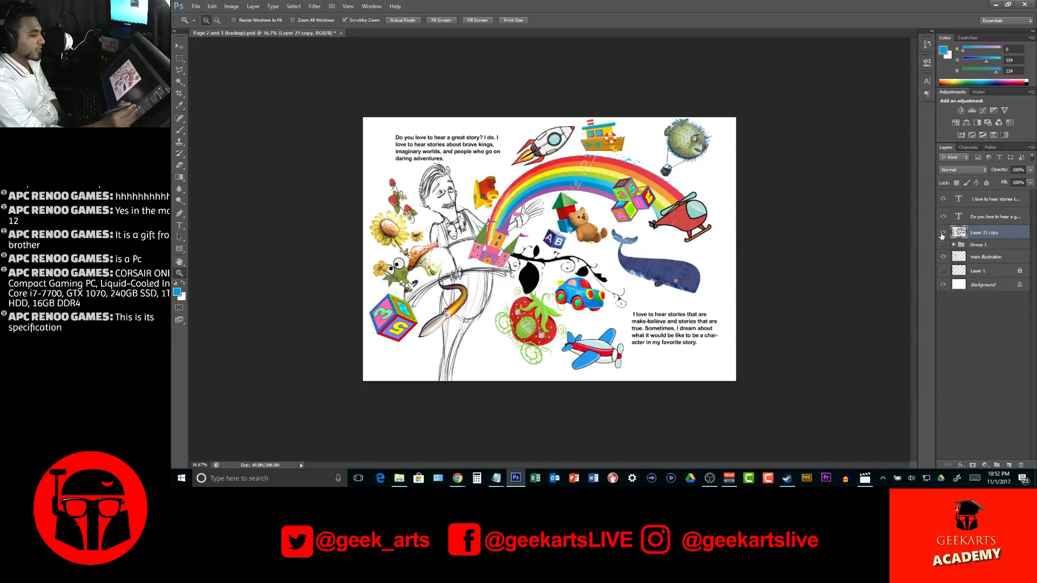
click(946, 233)
click(944, 233)
click(944, 233)
click(944, 233)
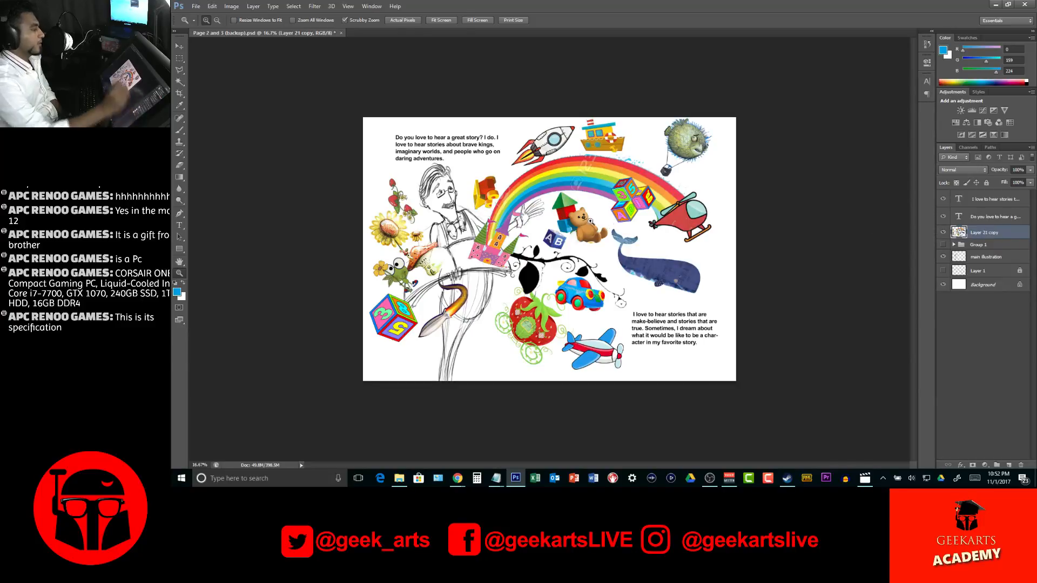
click(314, 6)
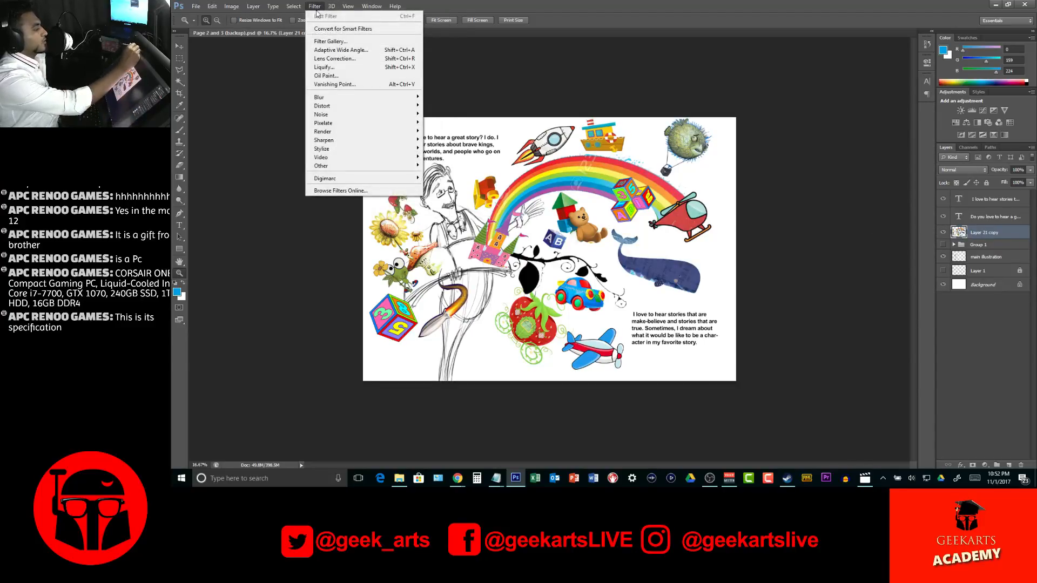
click(329, 42)
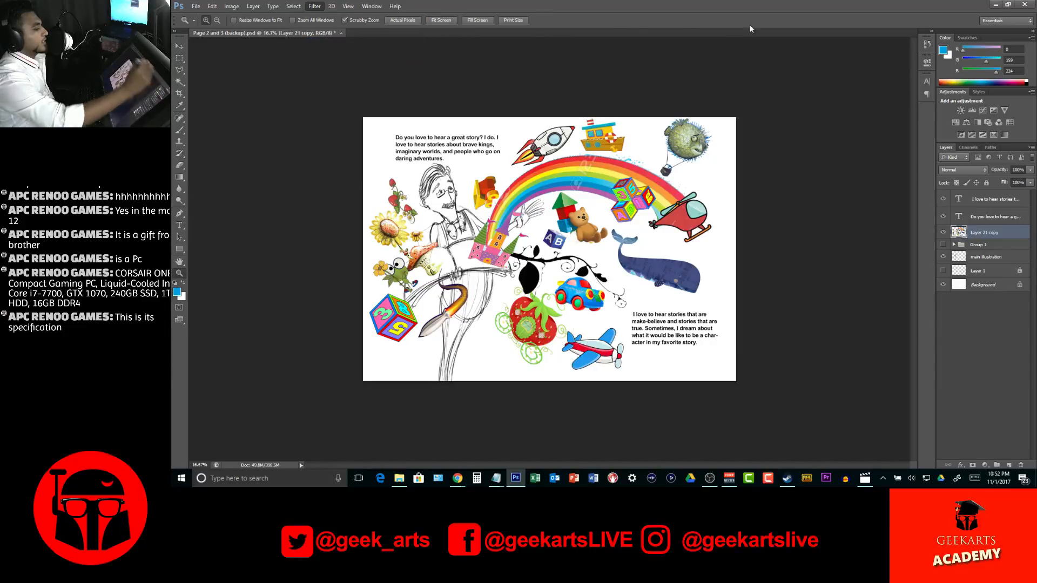
key(Escape)
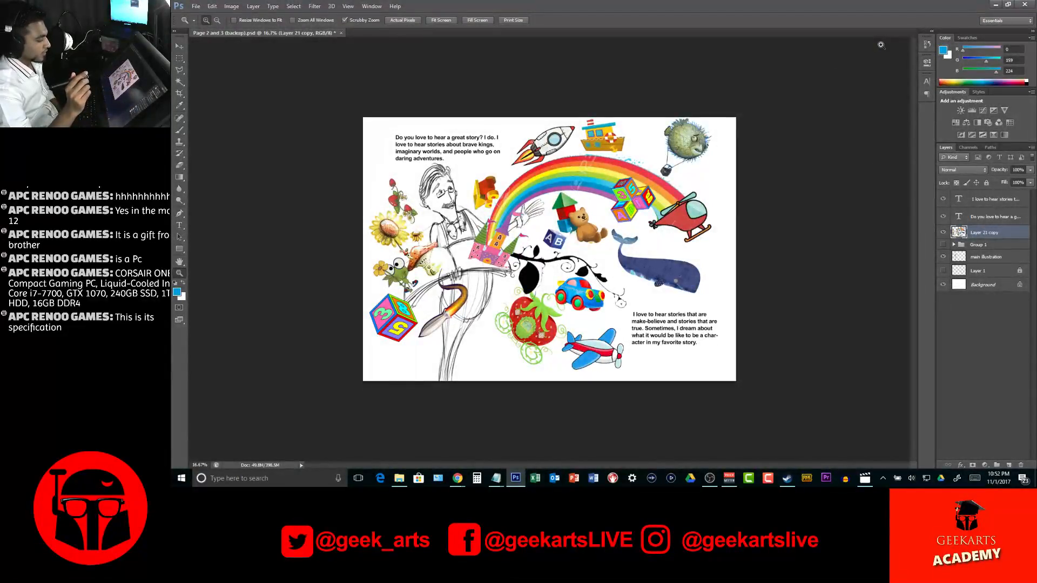
Open the Filter Gallery for Layer 21 copy and examine the whole collage with the Cutout filter previewed at 25%
click(314, 6)
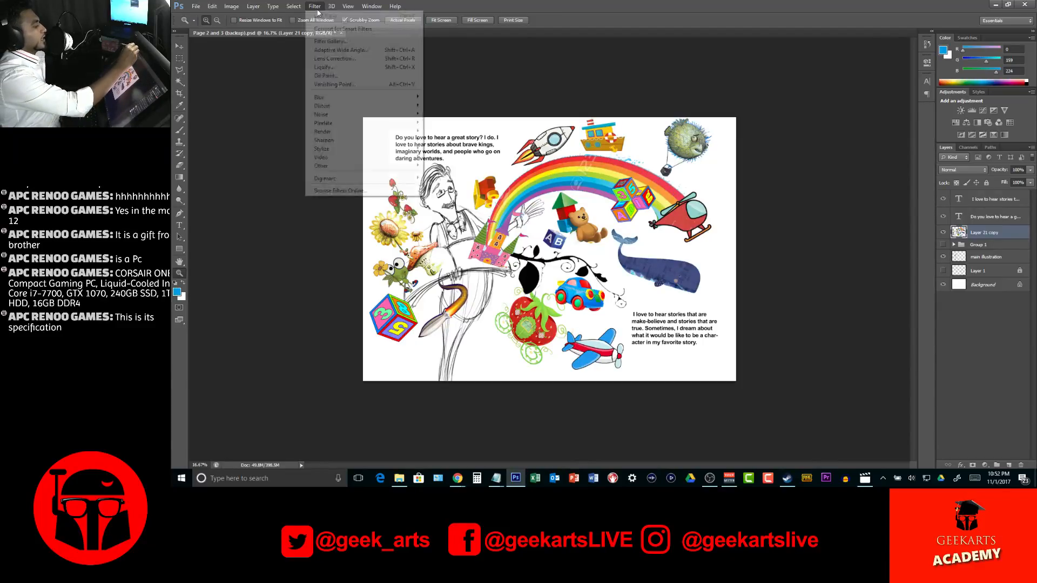
click(331, 41)
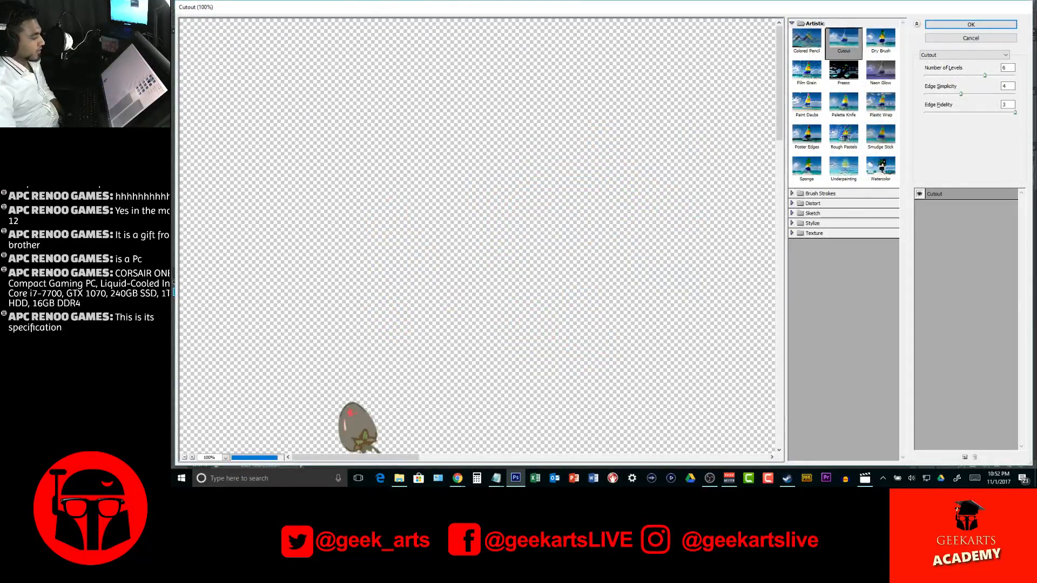
drag(779, 114, 784, 238)
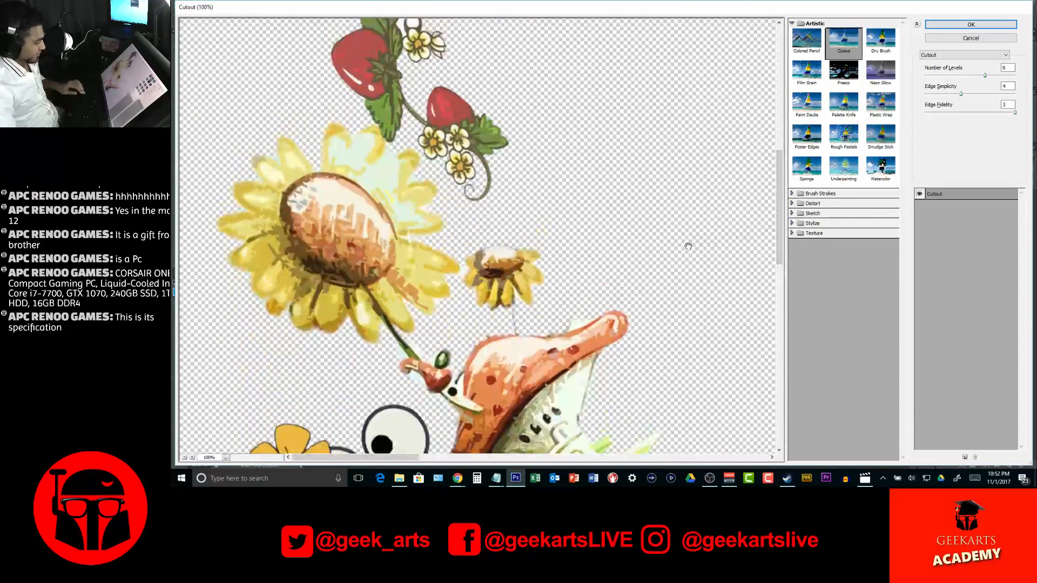
alt+click(598, 239)
alt+click(599, 241)
alt+click(599, 240)
alt+click(599, 240)
alt+click(599, 240)
alt+click(599, 240)
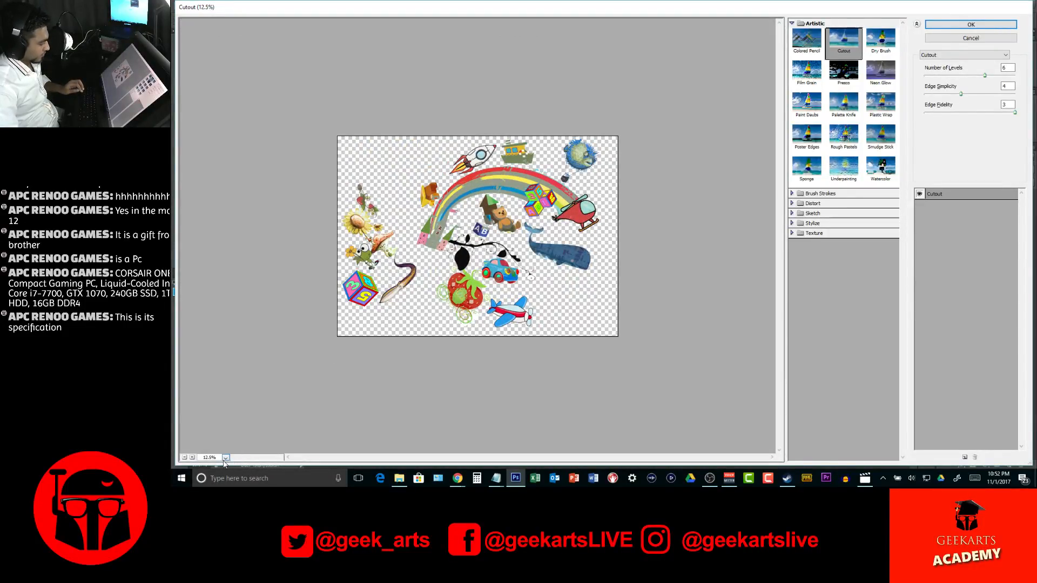
click(193, 457)
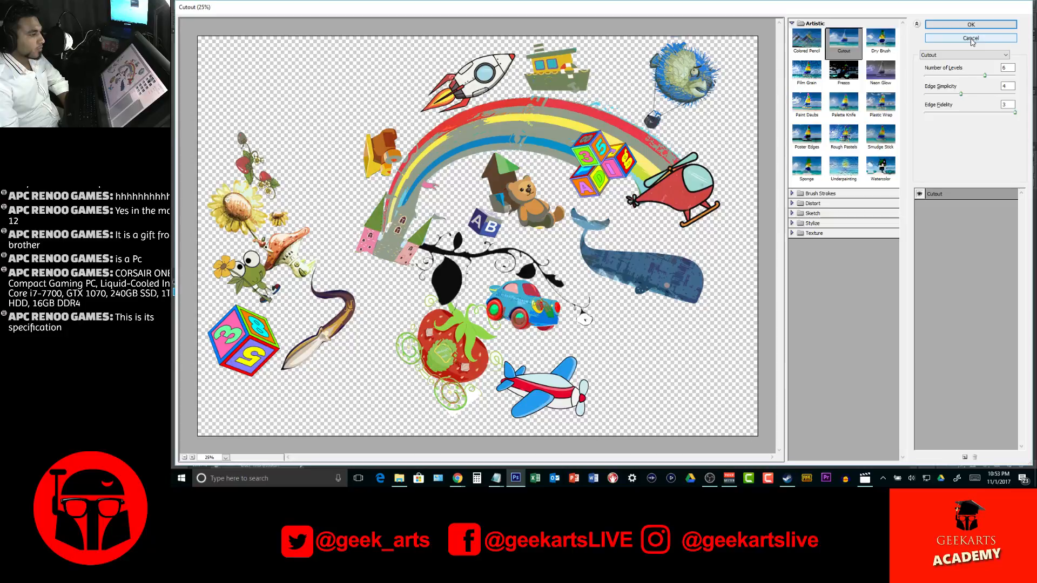
click(988, 42)
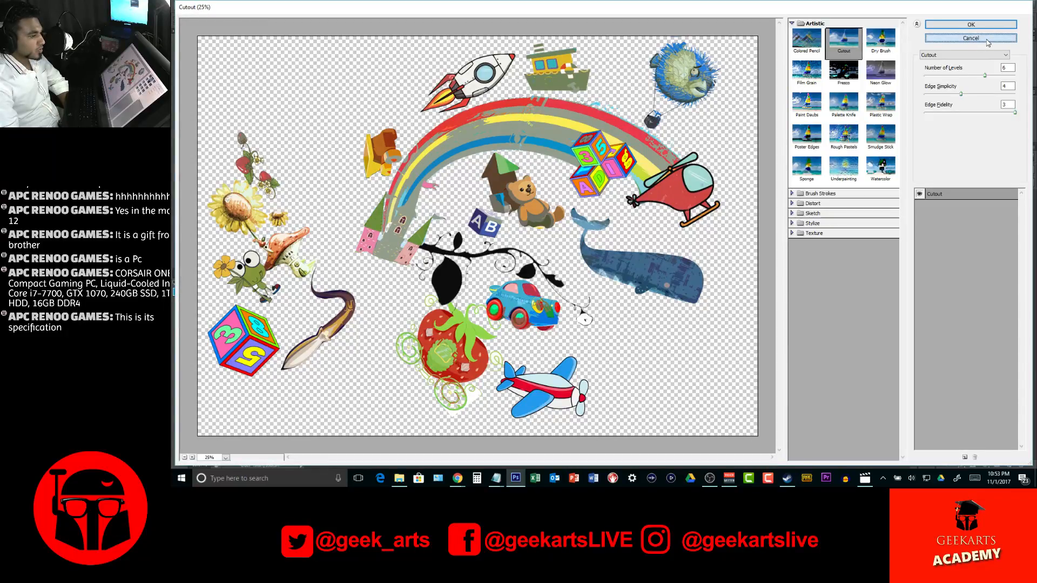
Preview the Dry Brush filter, followed by the Sketch filters Bas Relief, Chalk & Charcoal, Charcoal and Graphic Pen
click(881, 43)
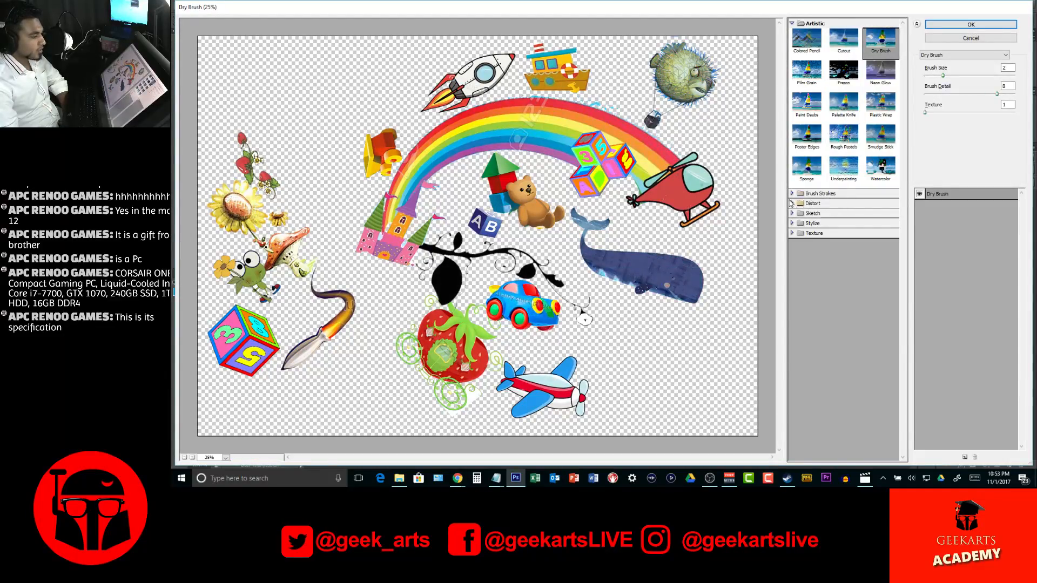
click(792, 23)
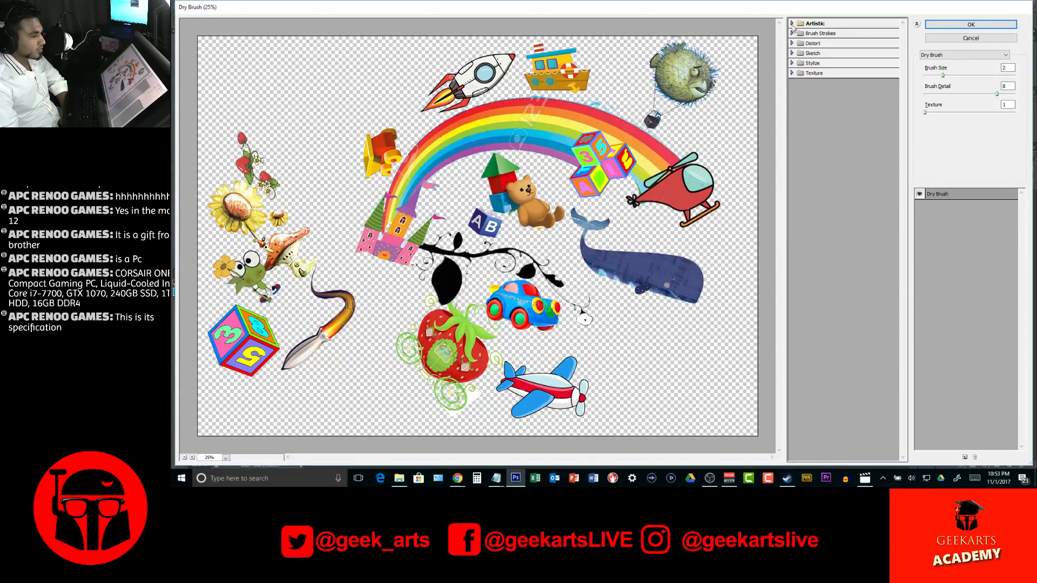
click(794, 54)
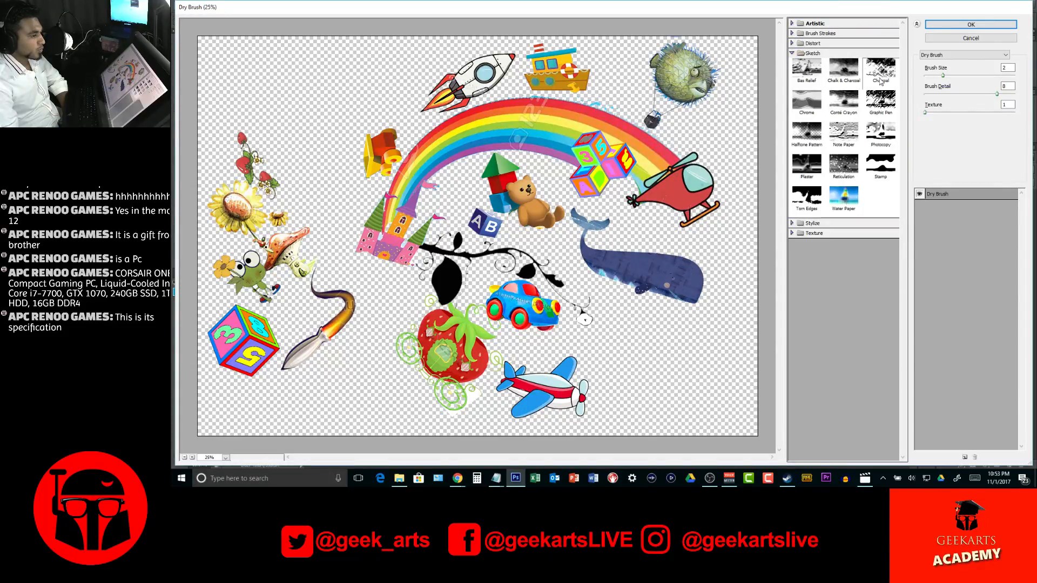
click(808, 70)
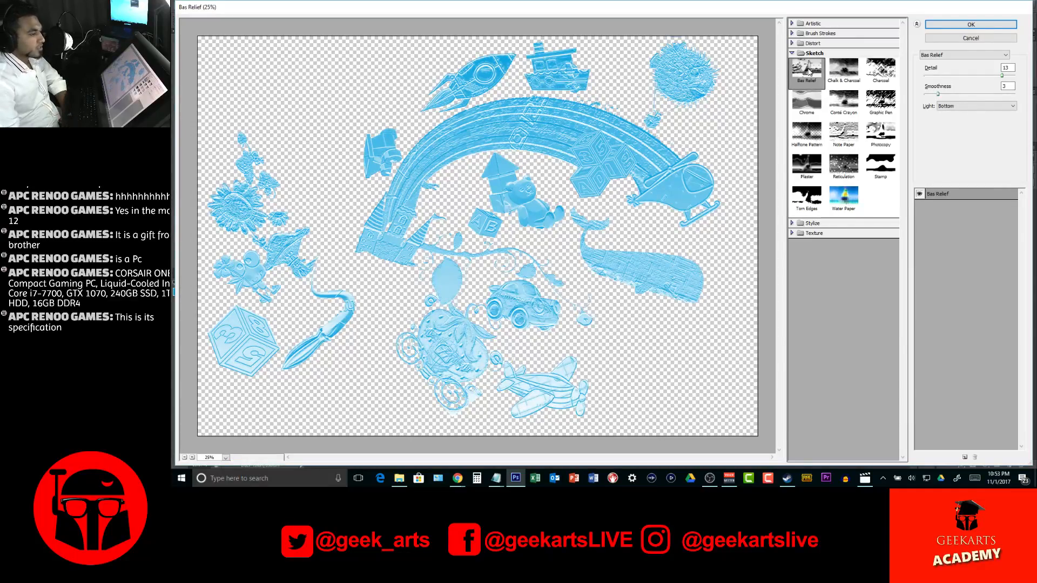
click(843, 75)
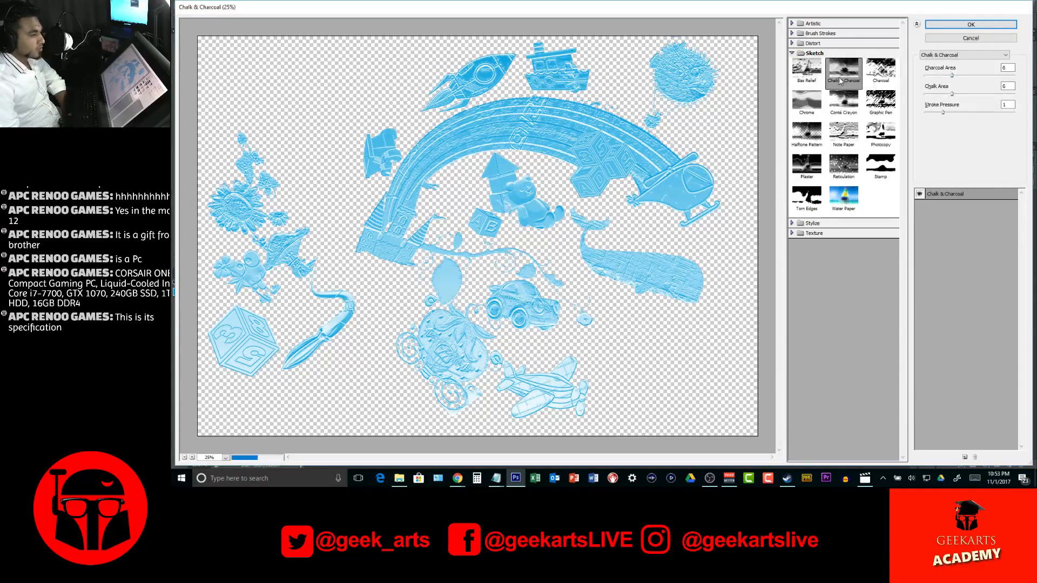
click(881, 73)
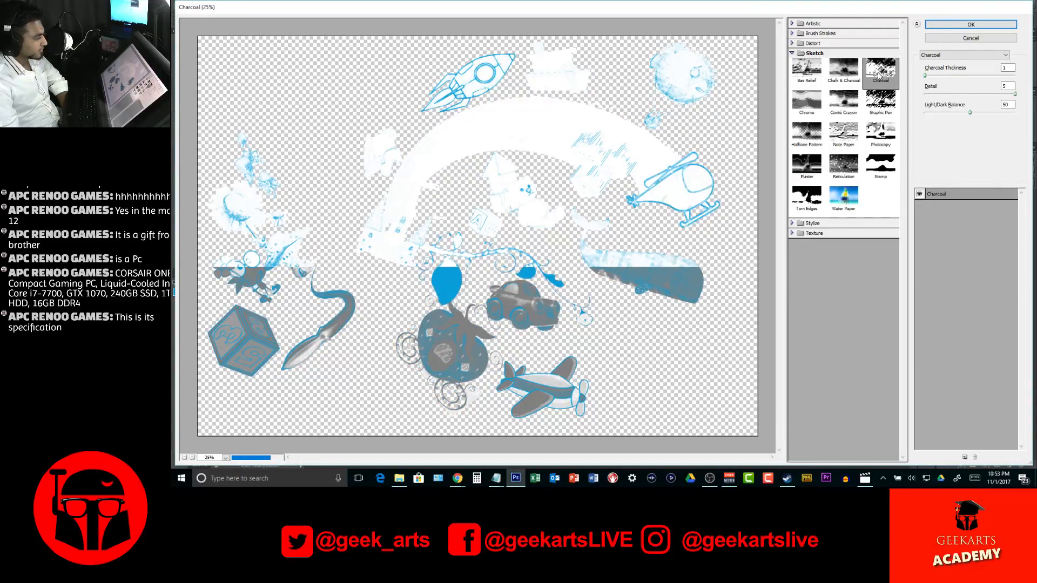
click(884, 99)
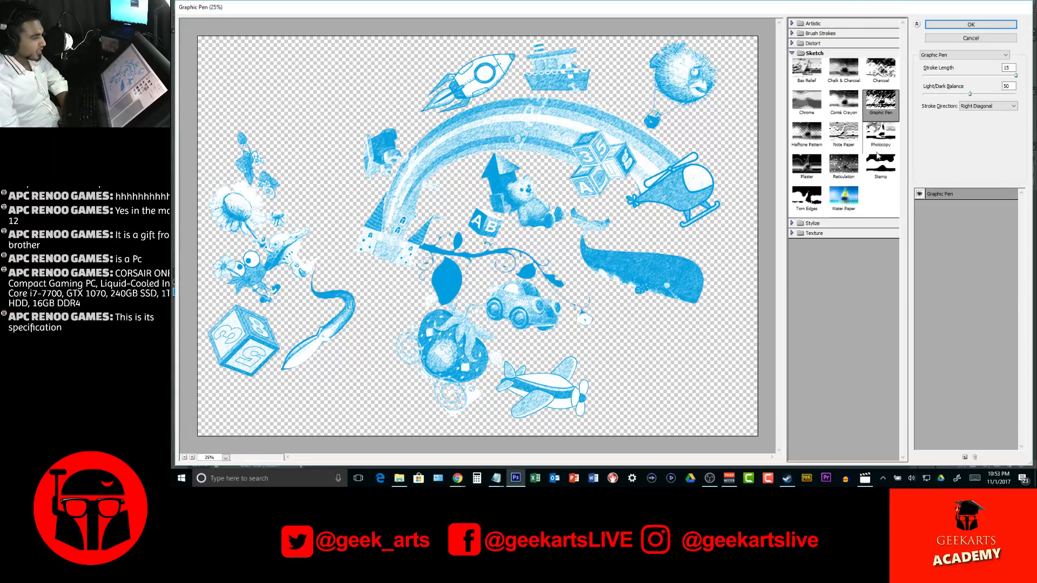
Preview the Photocopy, Stamp, Plaster, Reticulation, Torn Edges and Water Paper filters on the collage
click(881, 140)
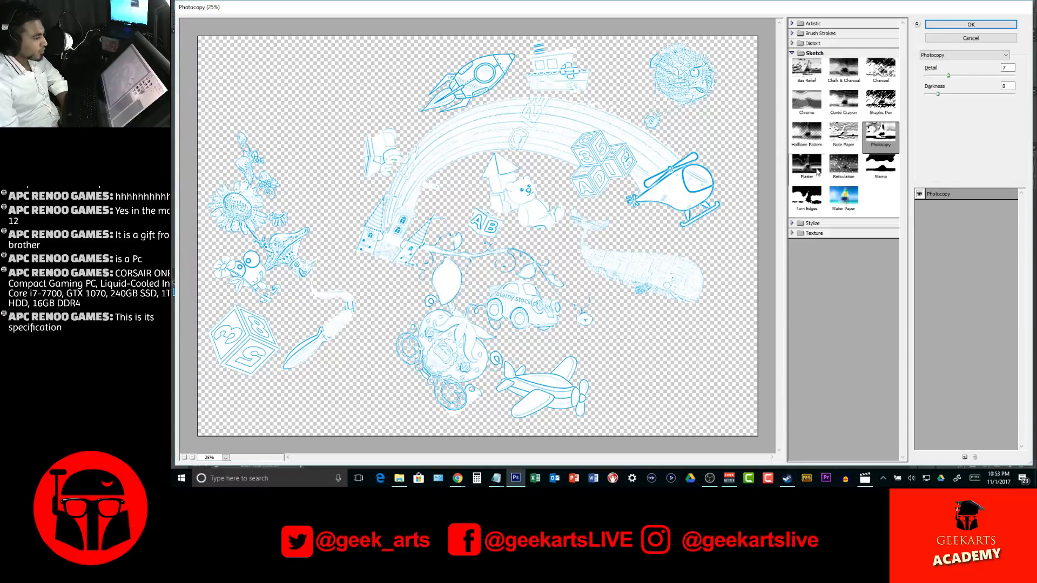
click(878, 165)
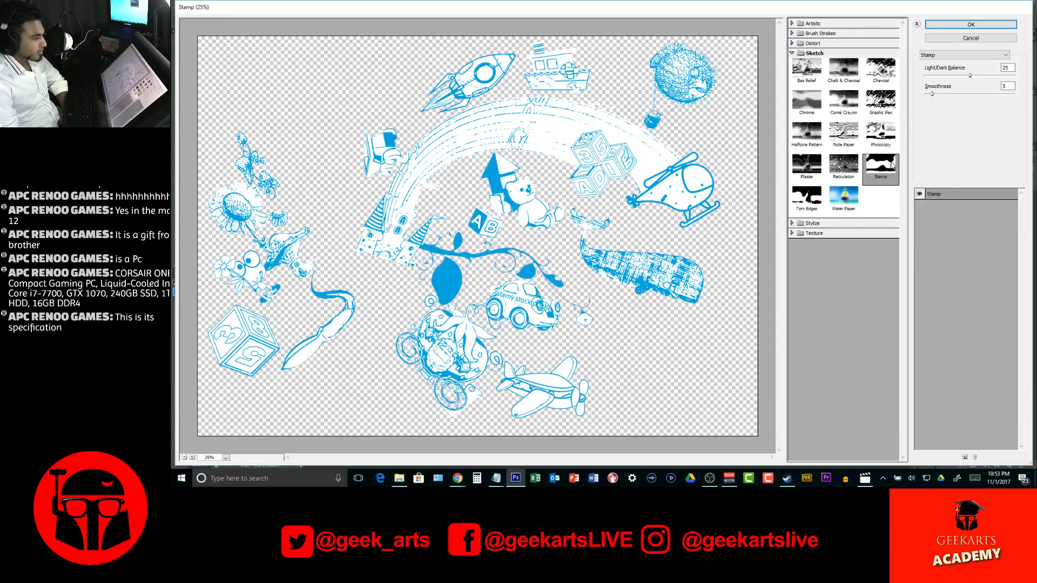
click(812, 172)
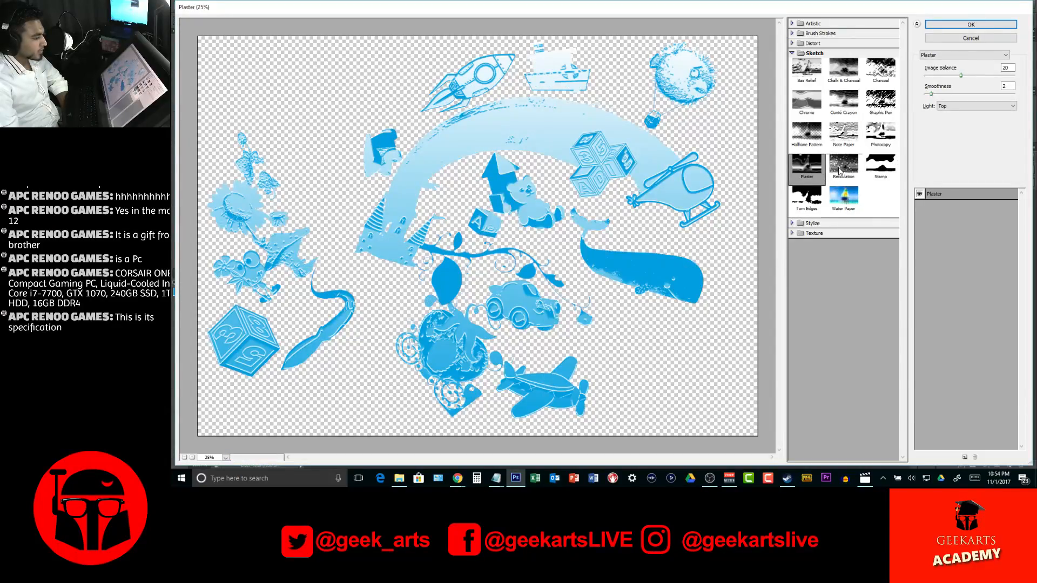
click(841, 170)
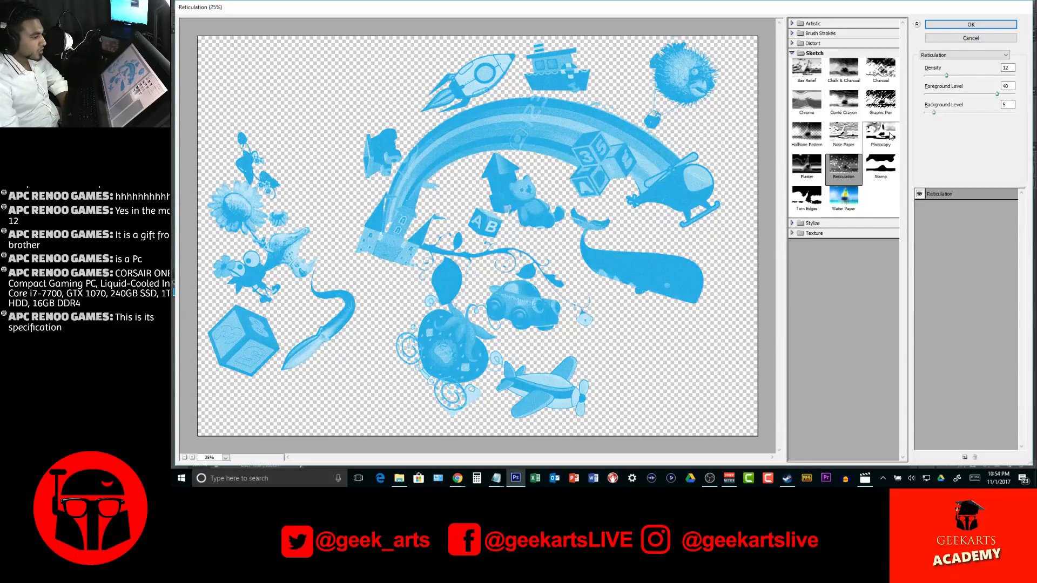
click(807, 198)
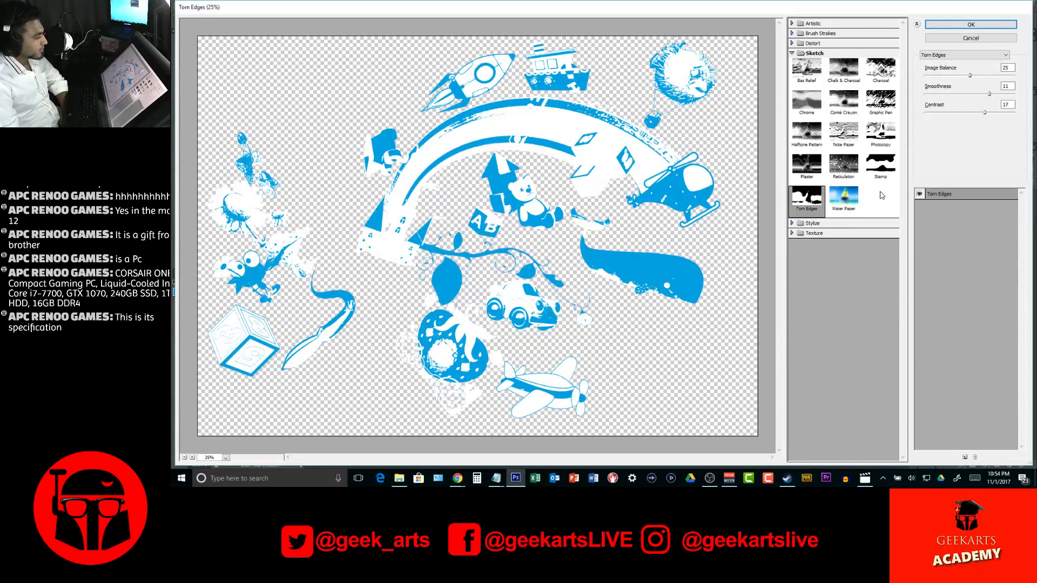
click(843, 199)
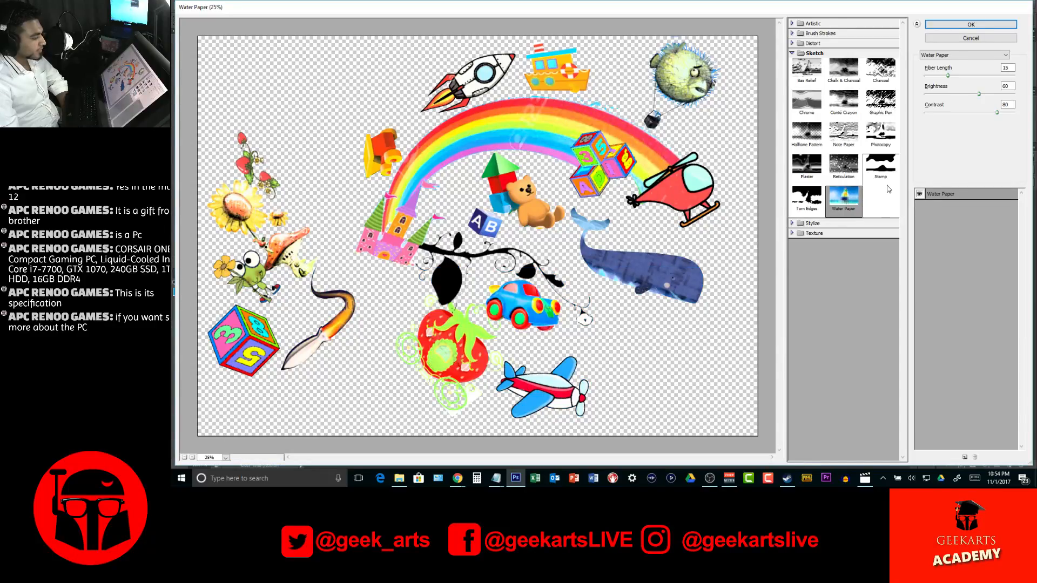
Compare the Photocopy filter with the Stylize filter Glowing Edges on the collage
click(879, 136)
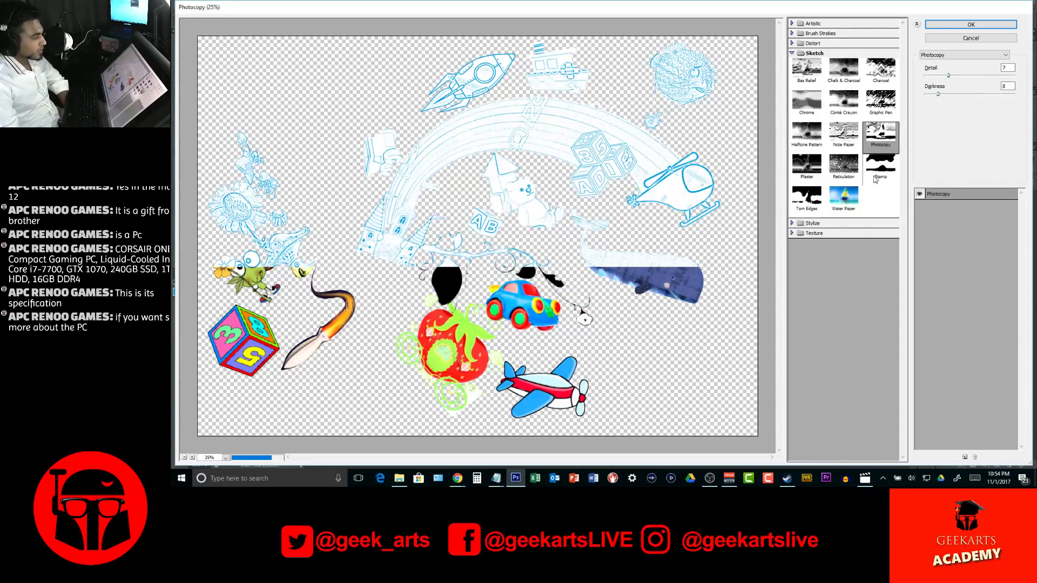
click(794, 225)
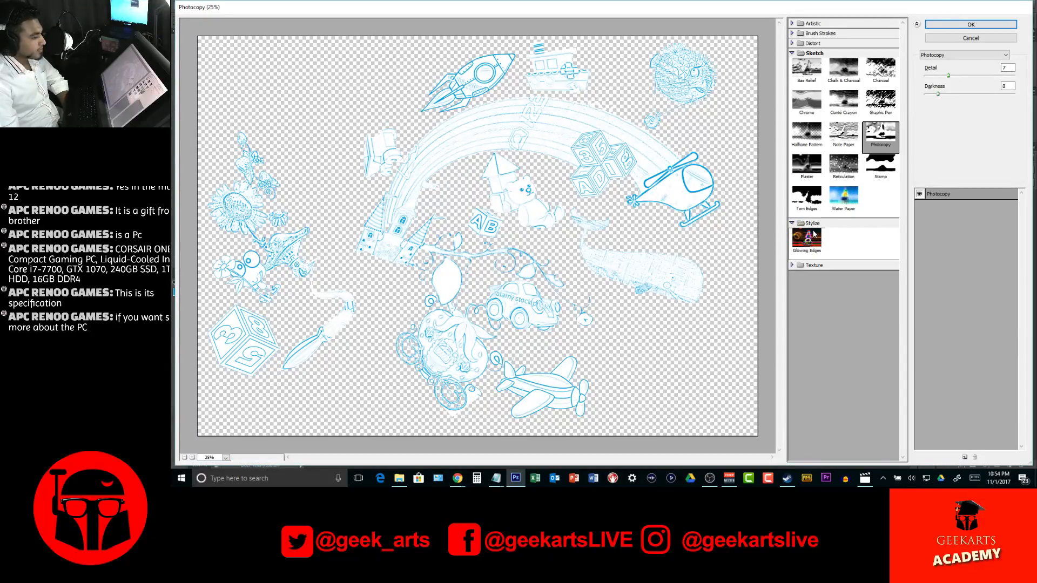
click(814, 234)
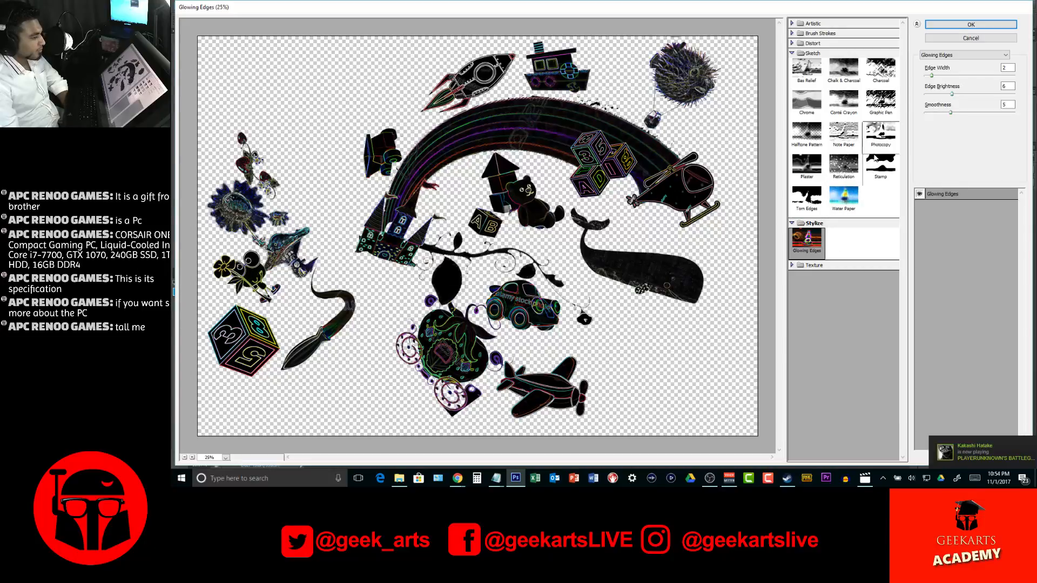
Apply the Photocopy filter to Layer 21 copy with an increased Detail value and a Darkness of 8
click(879, 138)
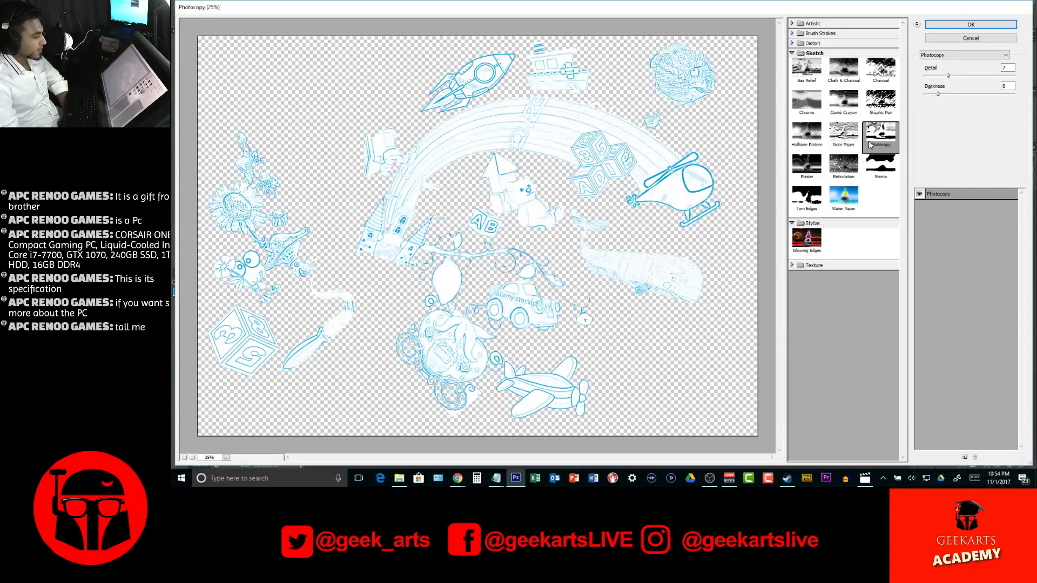
drag(948, 76, 961, 80)
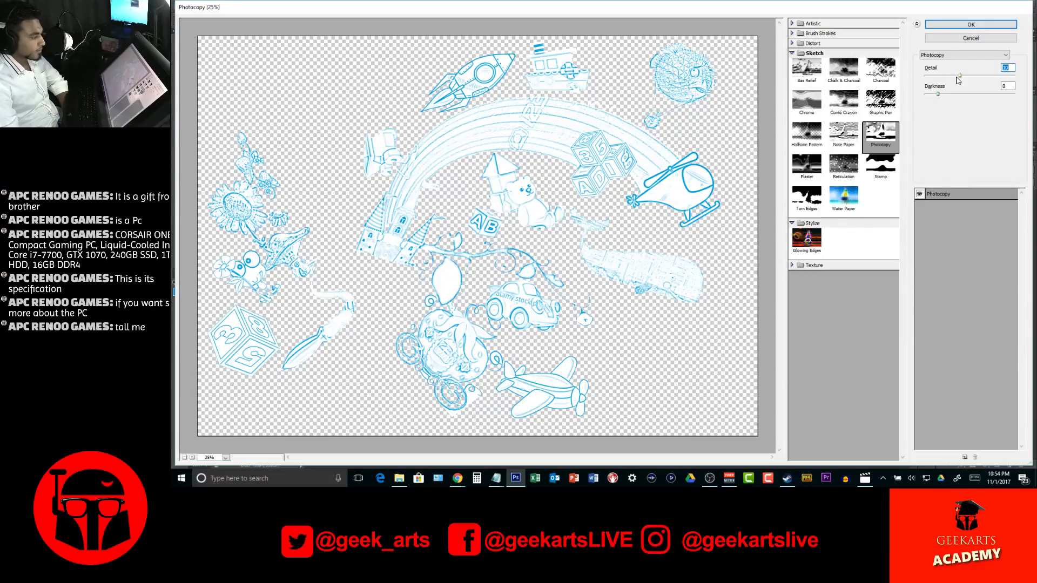
click(966, 24)
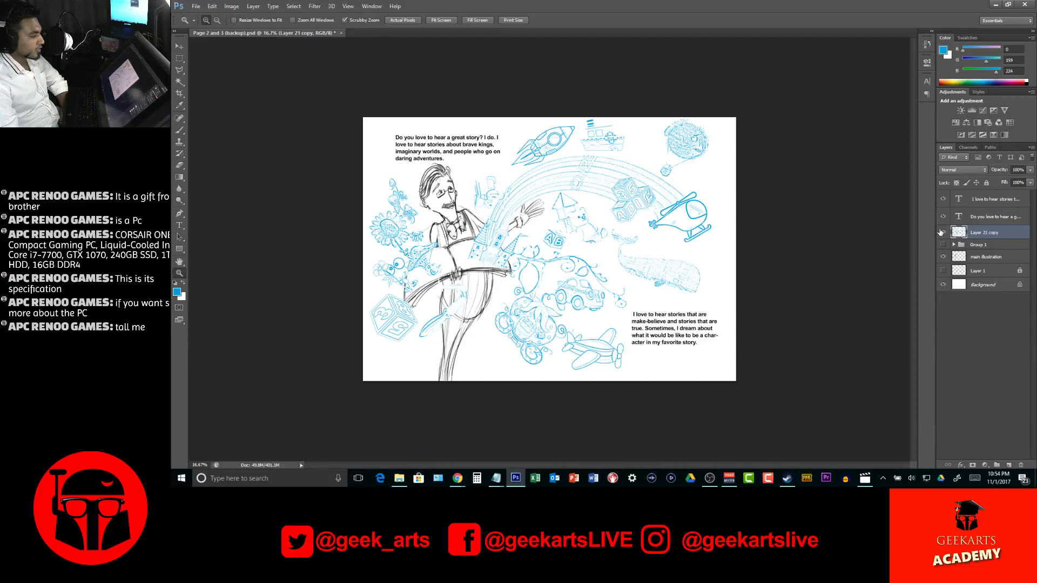
Toggle the filtered layer's visibility to check the line art, and undo the Photocopy filter
click(941, 232)
click(941, 232)
key(ctrl+z)
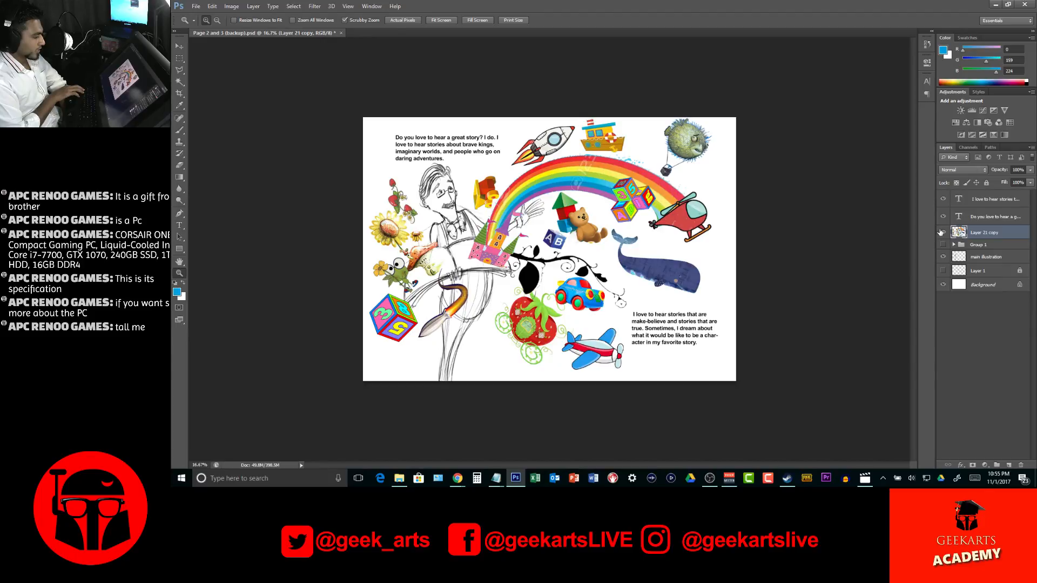
Duplicate Layer 21 copy, hide the duplicate as a colour backup, and select the original layer
key(ctrl+j)
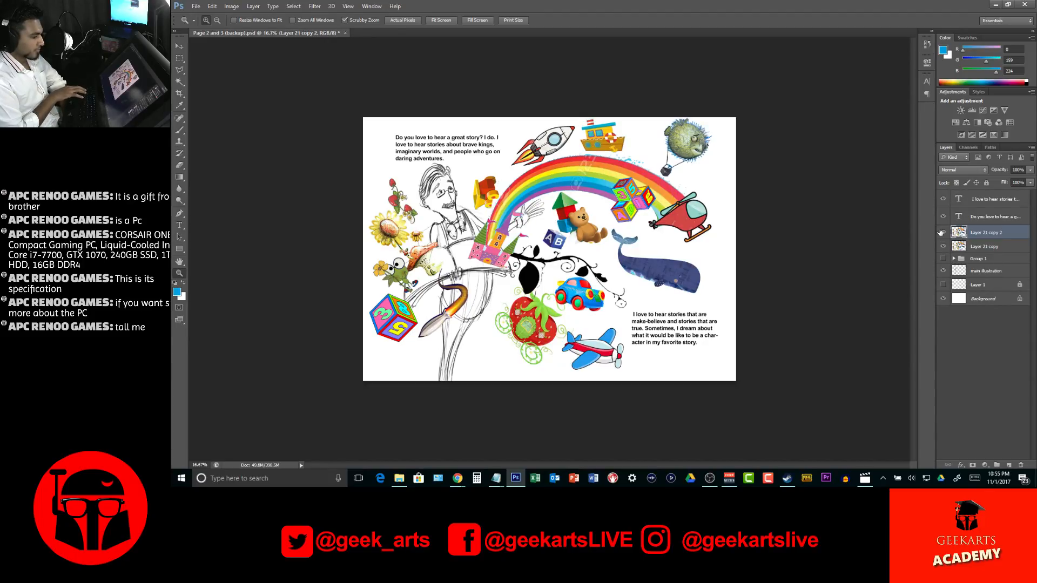
click(943, 232)
click(975, 246)
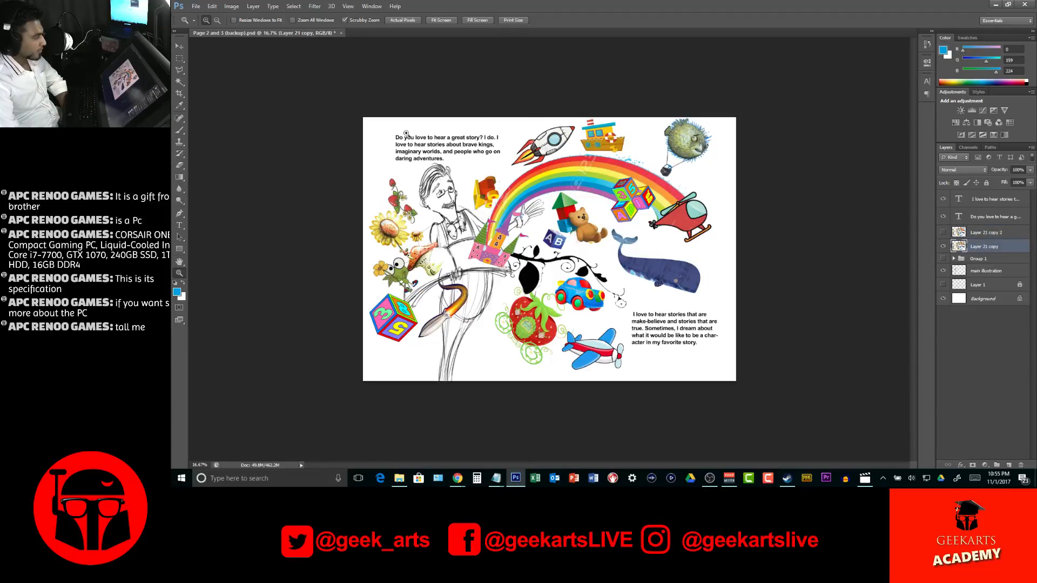
Reapply the Photocopy filter to Layer 21 copy and compare the outcome with the colour backup layer
click(317, 6)
click(324, 18)
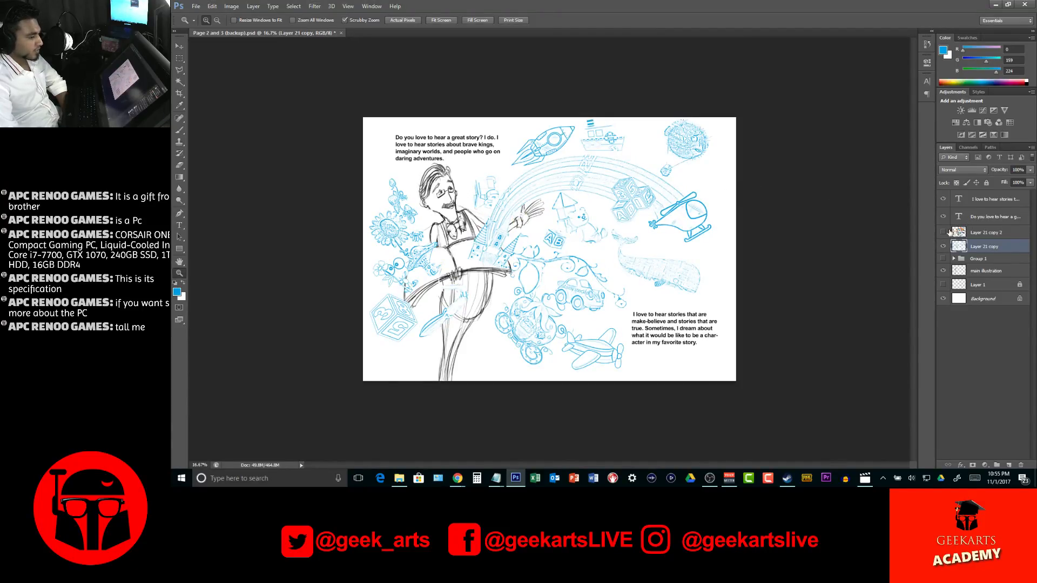
click(944, 233)
click(944, 232)
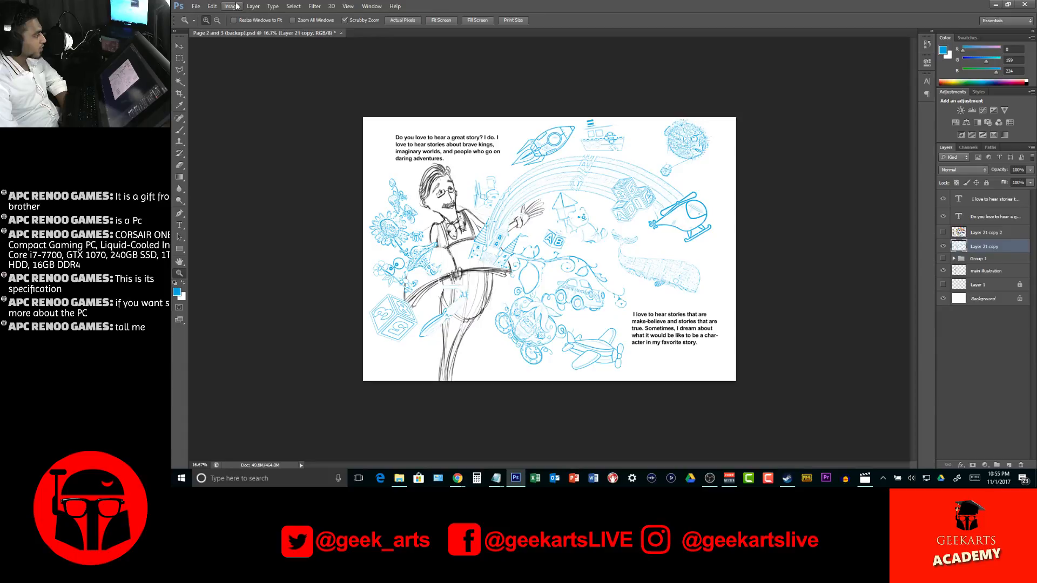
Remove the blue colour from Layer 21 copy with a Black & White adjustment using the Default preset
right_click(1012, 249)
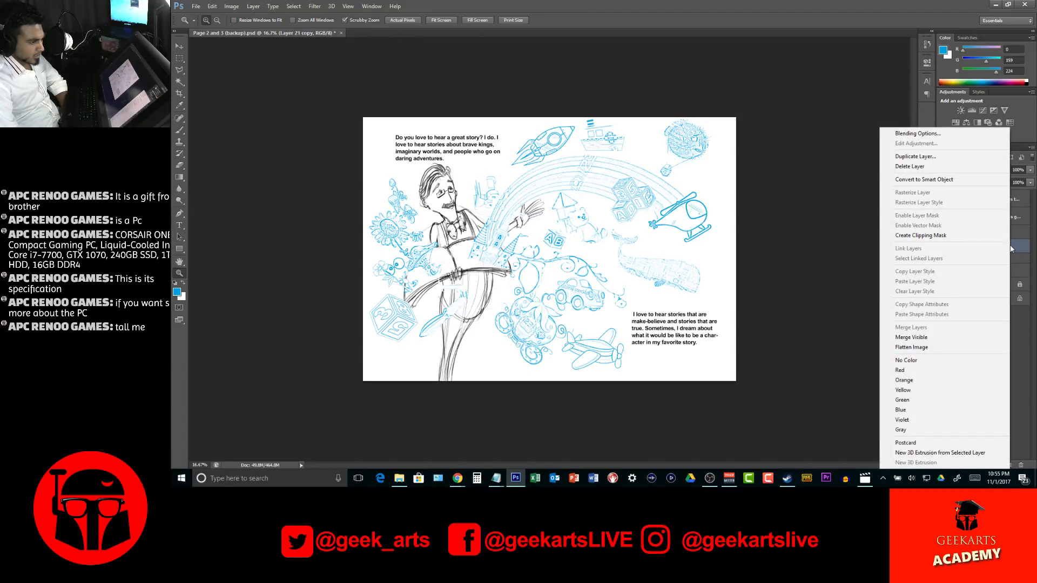
click(652, 10)
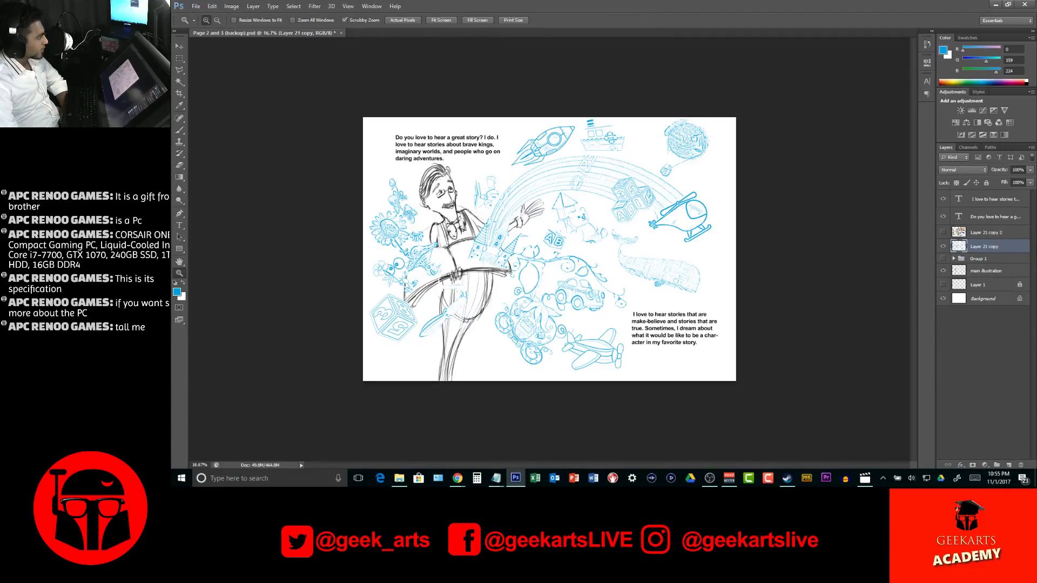
click(231, 6)
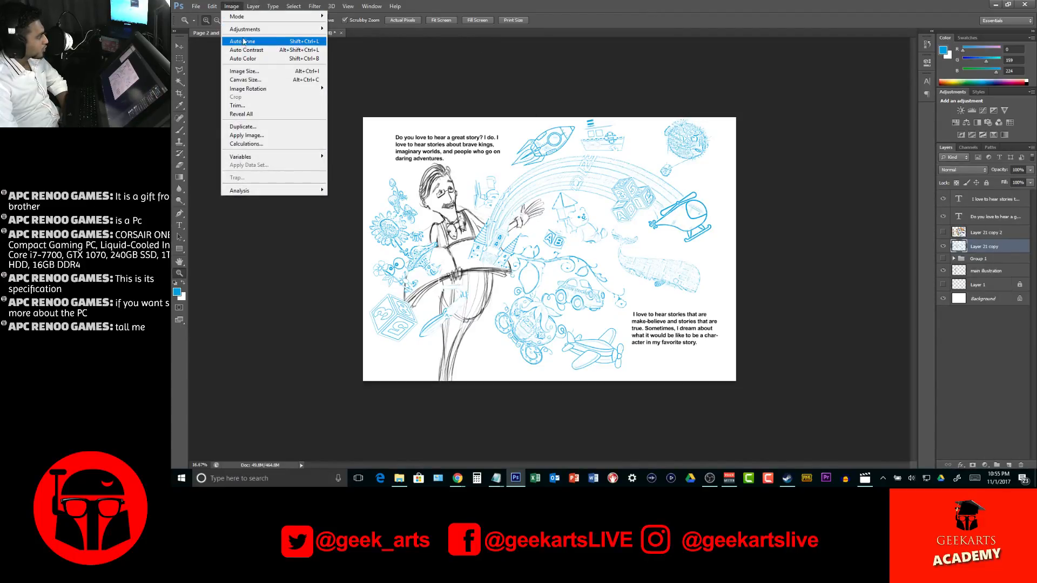
mouse_move(316, 30)
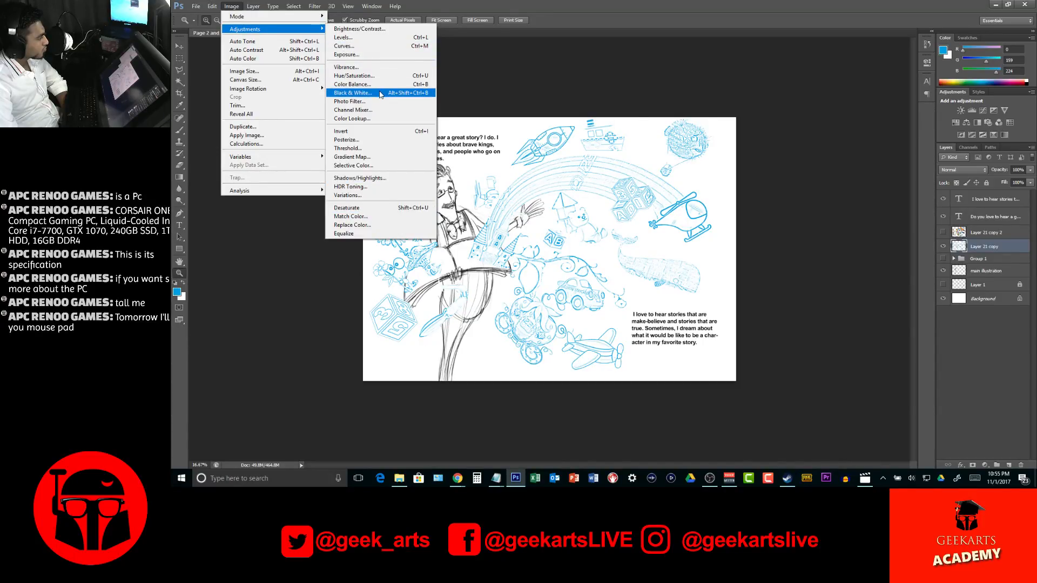
click(353, 93)
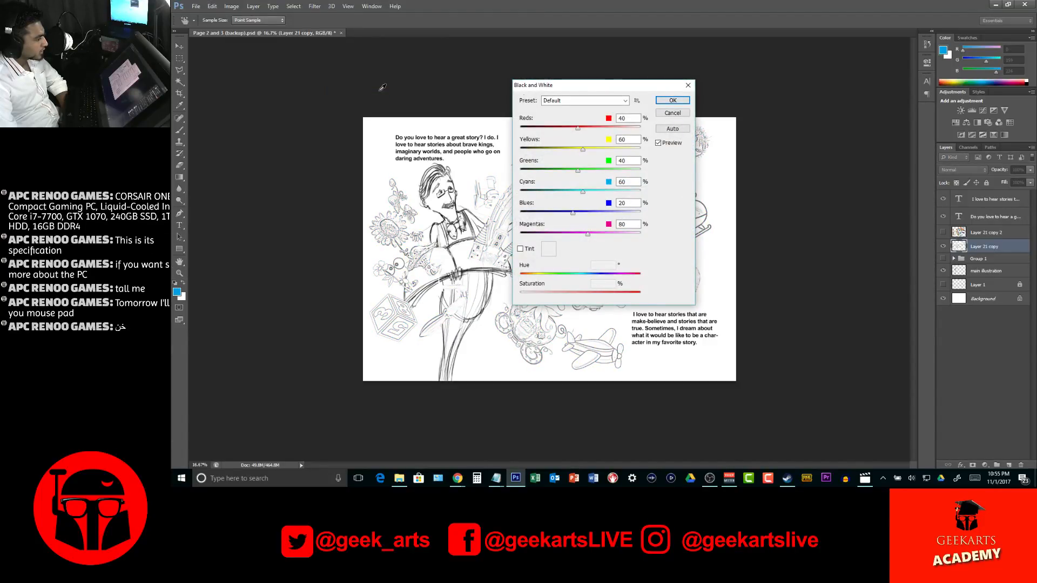
click(672, 100)
key(z)
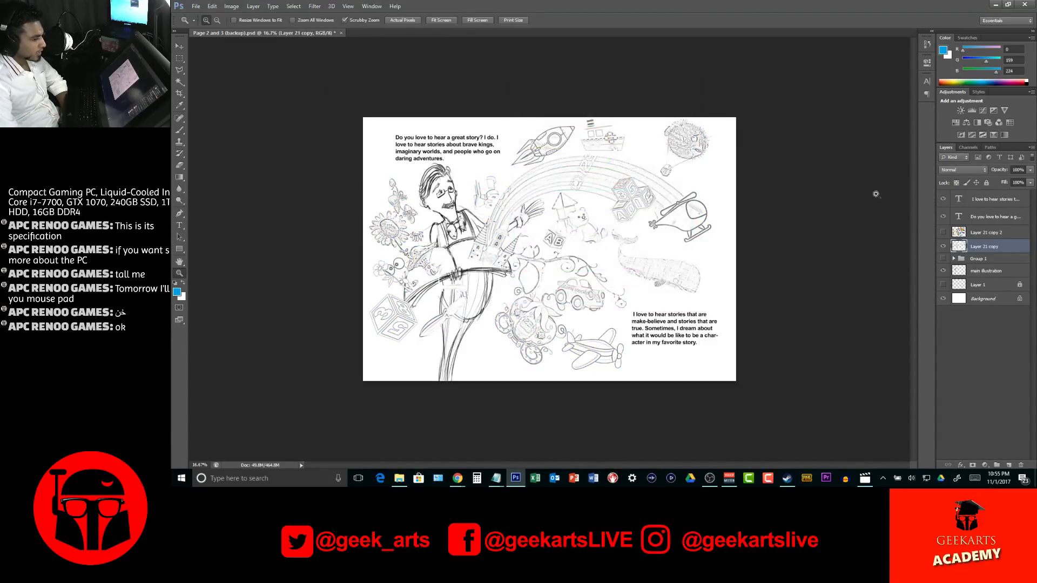
Toggle the visibility of Layer 21 copy 2 to compare the original colours with the black-and-white line art
click(943, 233)
double_click(943, 233)
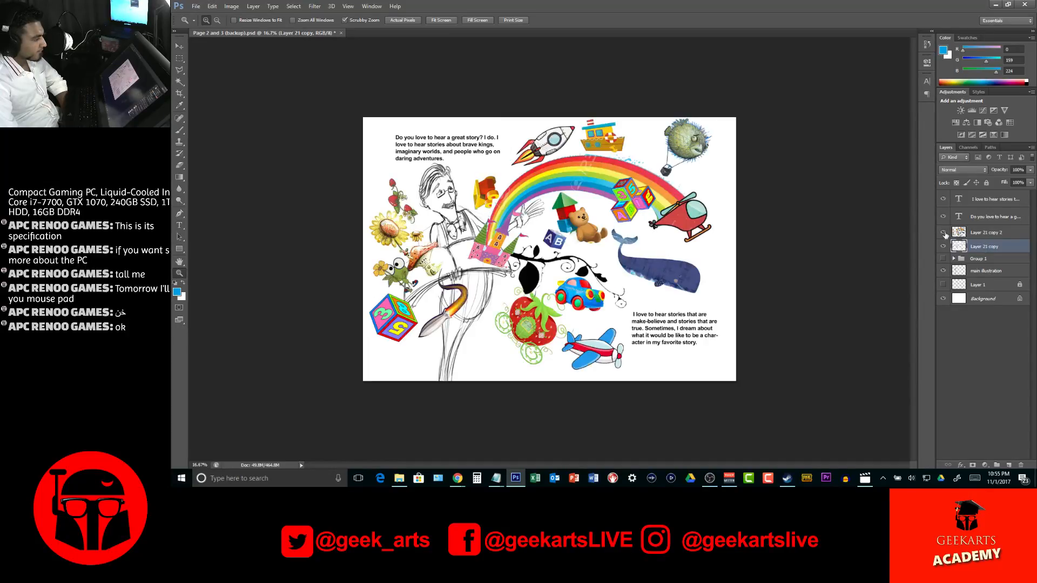
click(944, 234)
click(944, 233)
click(944, 234)
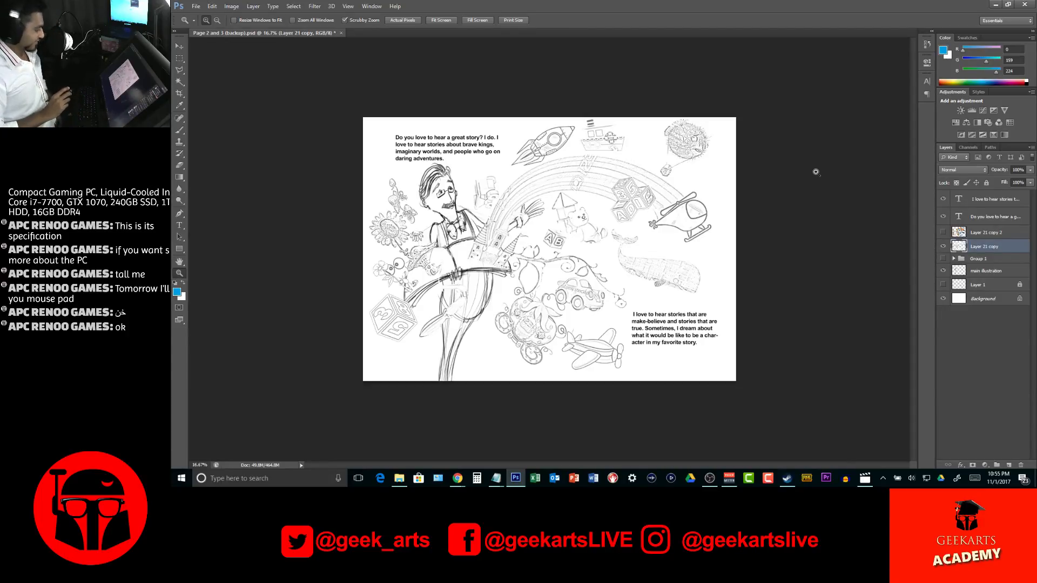
Select the main illustration layer and reset the foreground and background colours to black and white near the whale
key(e)
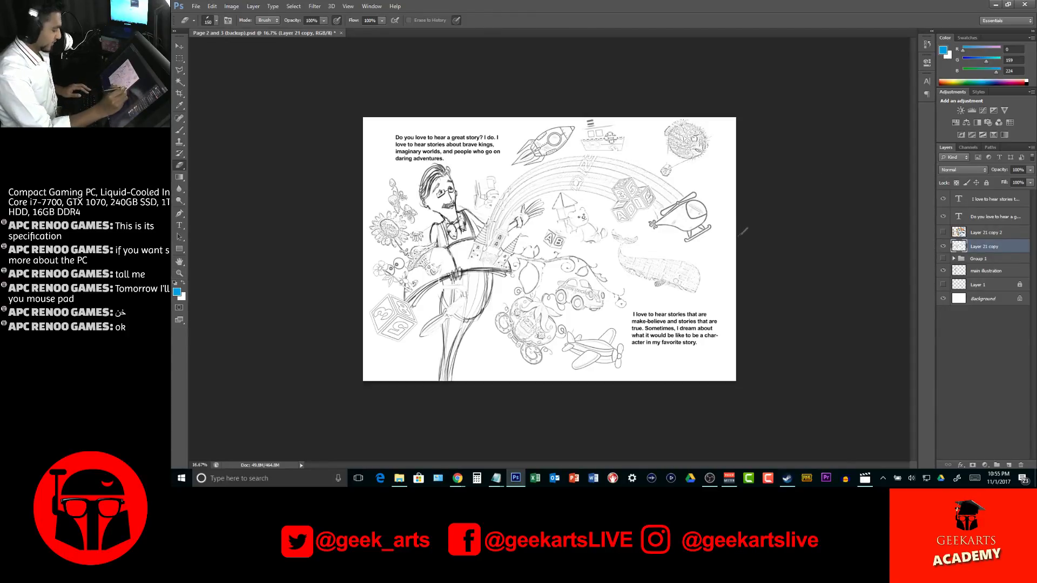
key(z)
click(629, 346)
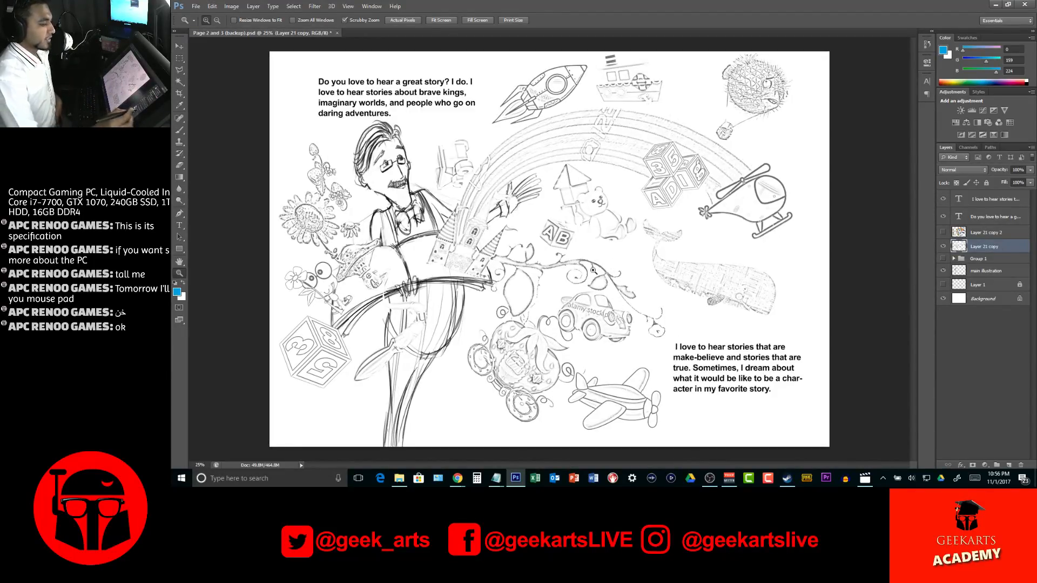
click(1003, 271)
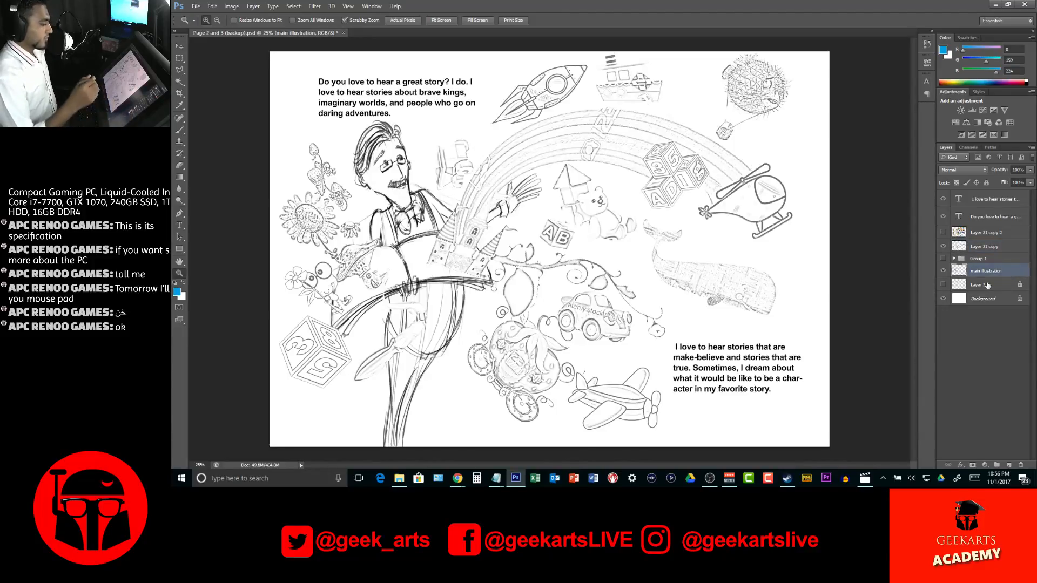
click(721, 288)
click(610, 234)
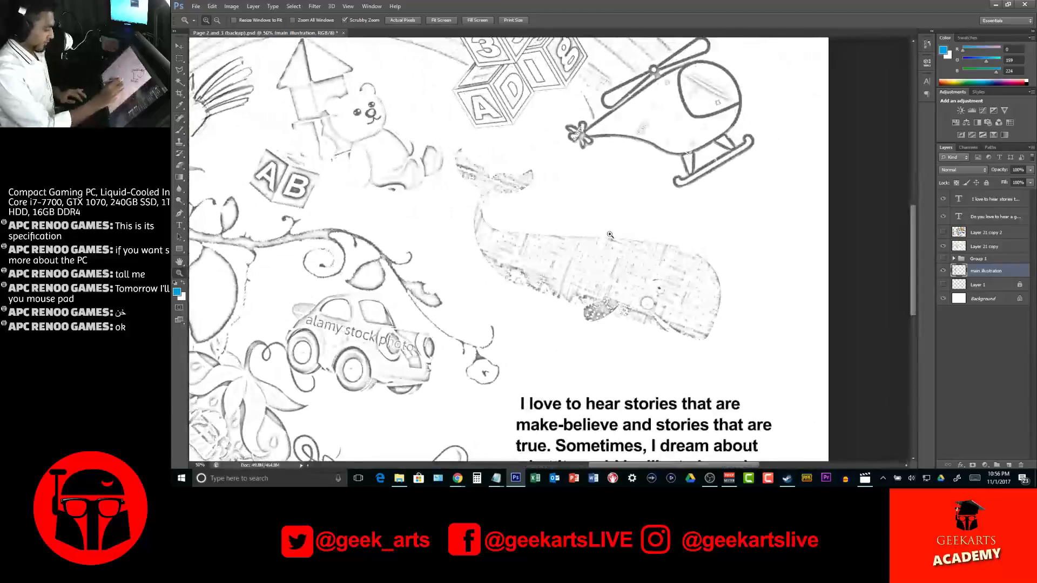
key(d)
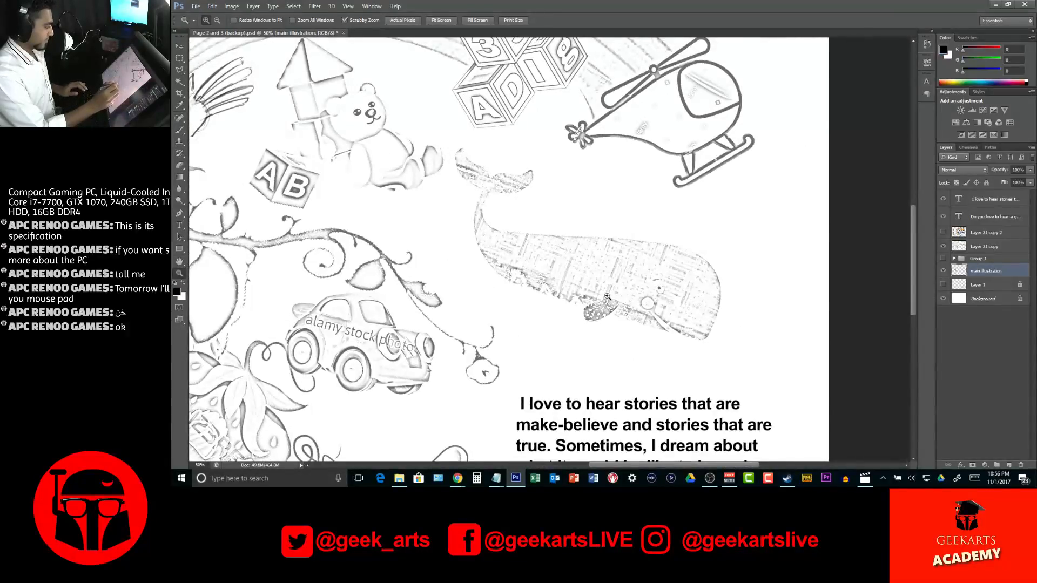
Choose the 10 px preset tip for the Brush tool and set its size to 13 px
key(b)
right_click(636, 290)
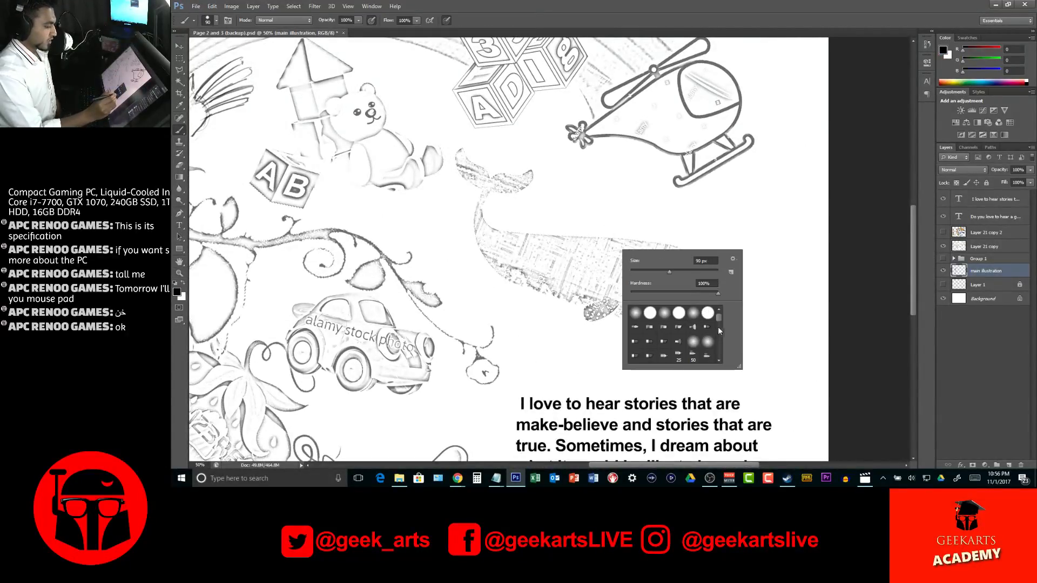
drag(720, 316, 716, 335)
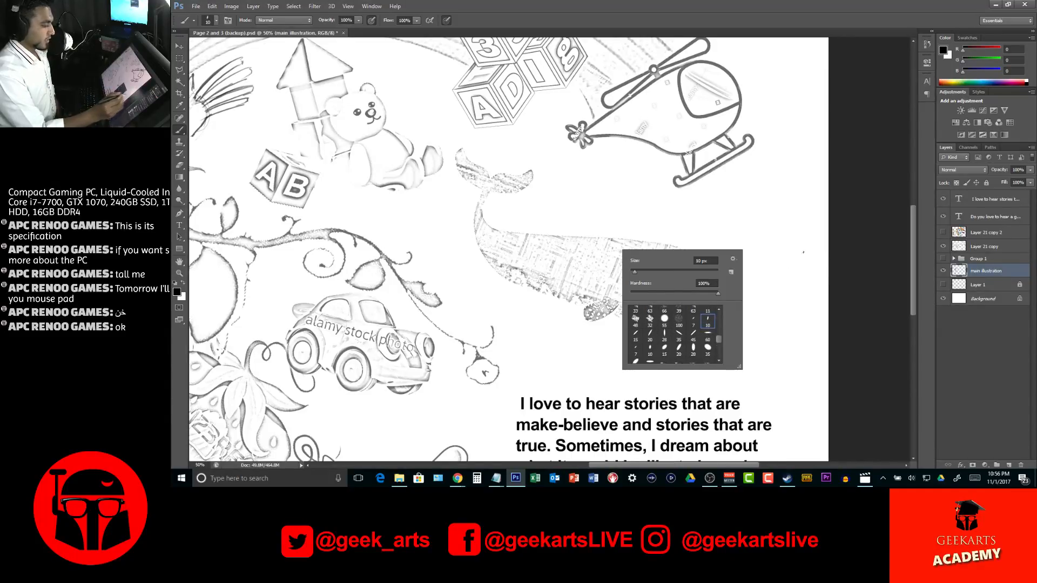
click(832, 253)
right_click(577, 212)
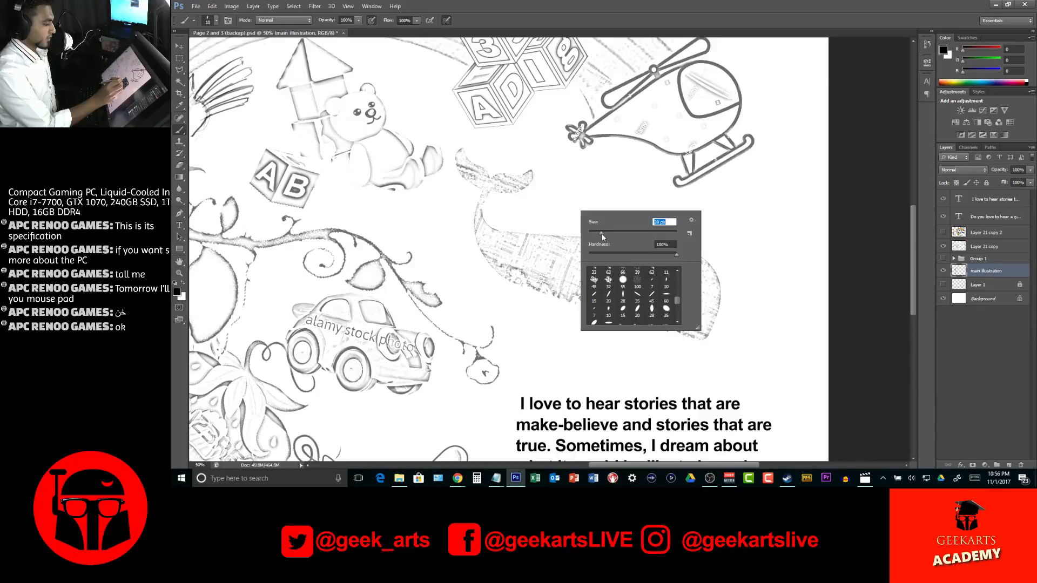
key(Return)
right_click(502, 193)
drag(535, 221, 523, 221)
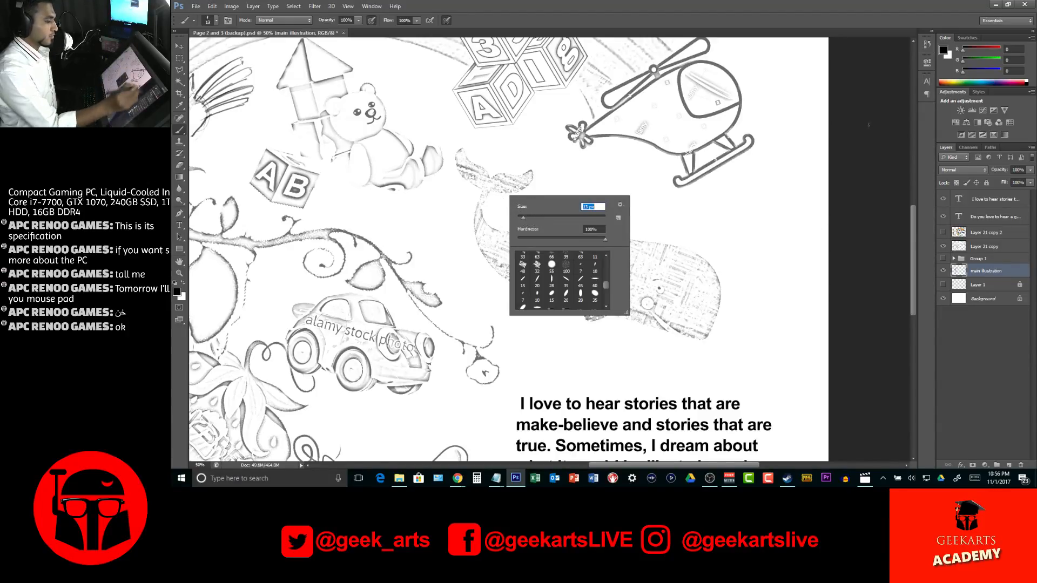
key(Return)
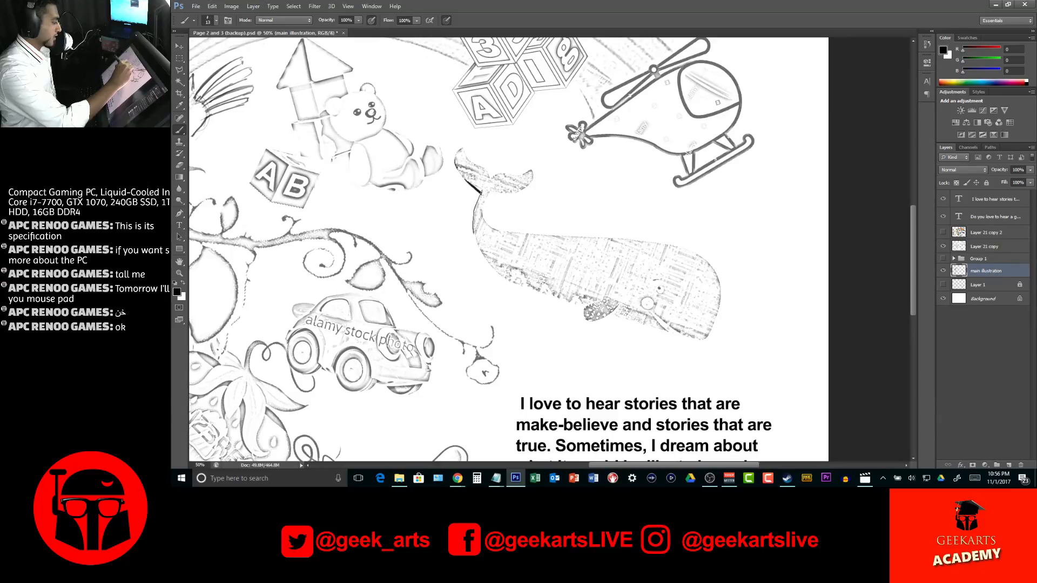
Select Layer 21 copy and set its blending mode to Multiply
mouse_move(1008, 267)
mouse_down()
mouse_move(1008, 229)
mouse_move(1009, 263)
mouse_up()
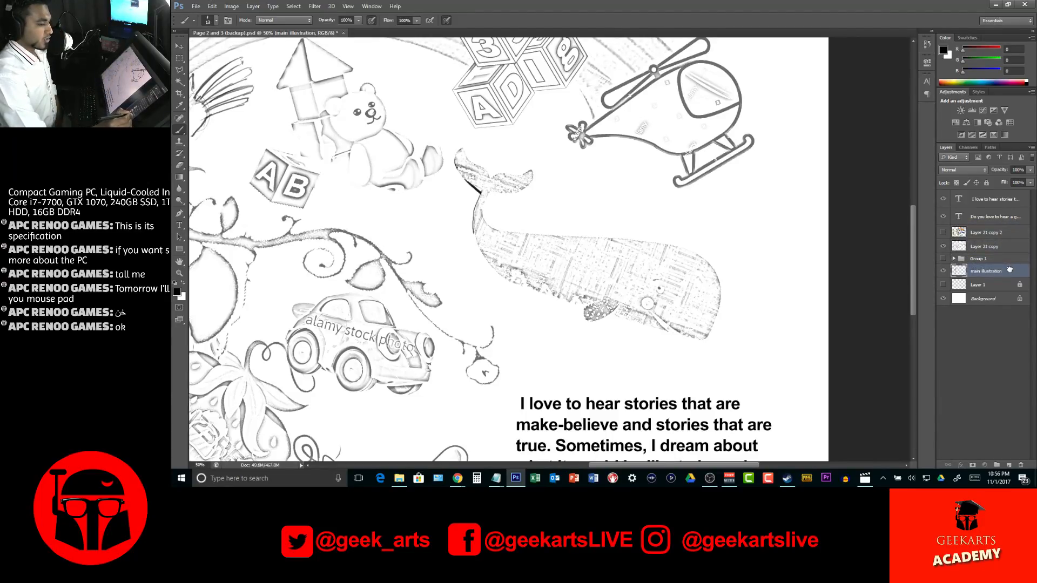
click(1009, 245)
click(967, 171)
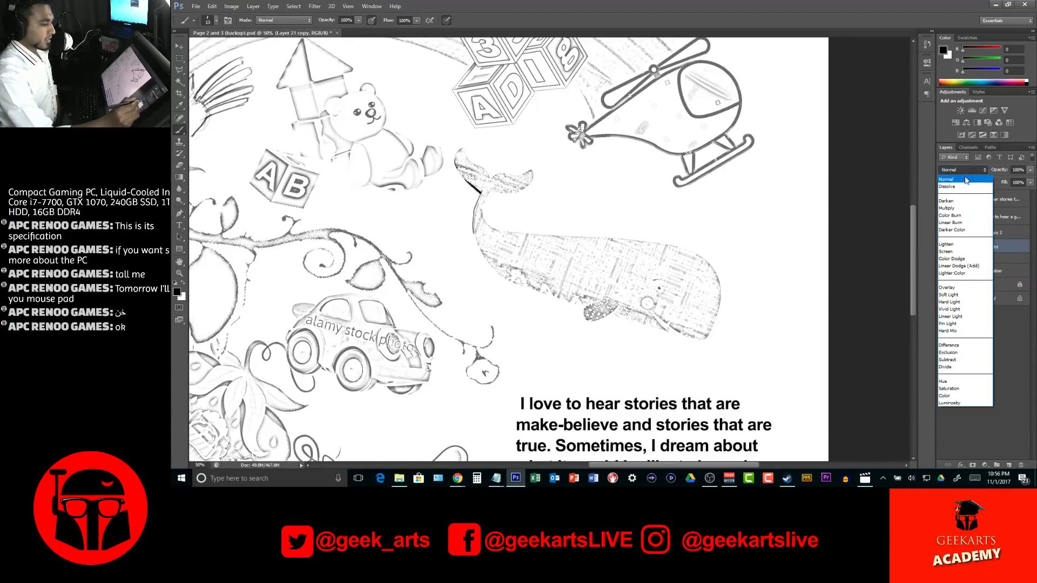
click(960, 209)
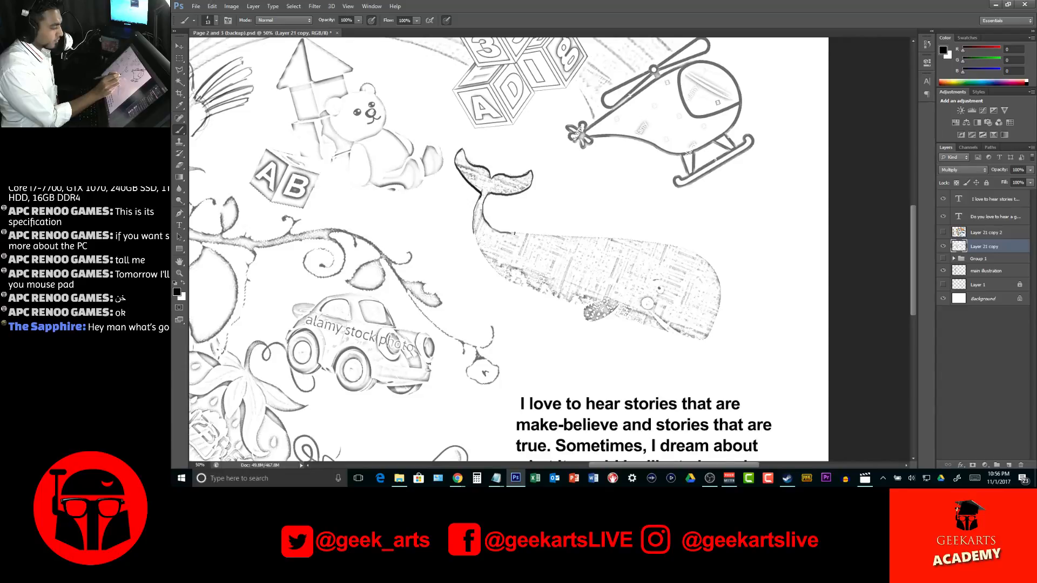
Trace the whale's back, belly, flipper, mouth and eye in black on Layer 21 copy, undoing any accidental layer shift
drag(553, 236, 688, 253)
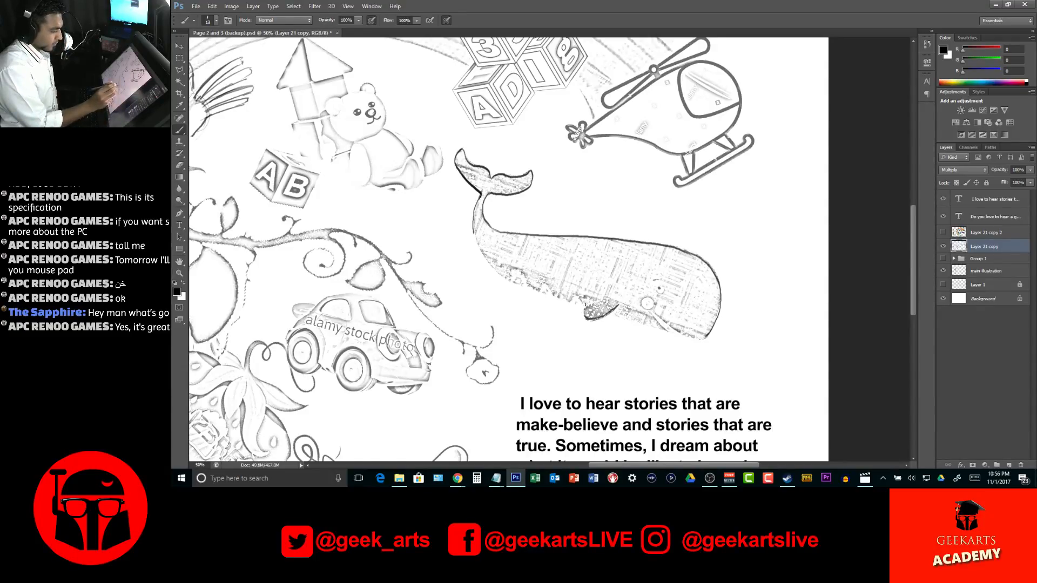
mouse_move(584, 309)
mouse_down()
mouse_move(624, 300)
mouse_move(618, 318)
mouse_move(612, 313)
mouse_move(669, 332)
mouse_up()
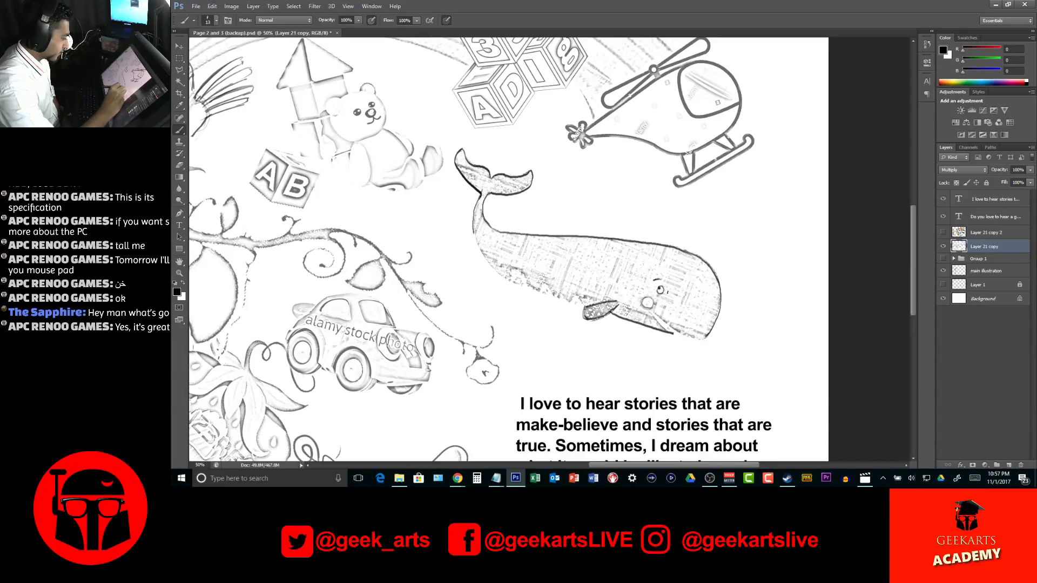
mouse_move(650, 311)
mouse_down()
mouse_move(667, 331)
mouse_move(653, 309)
mouse_move(702, 339)
mouse_up()
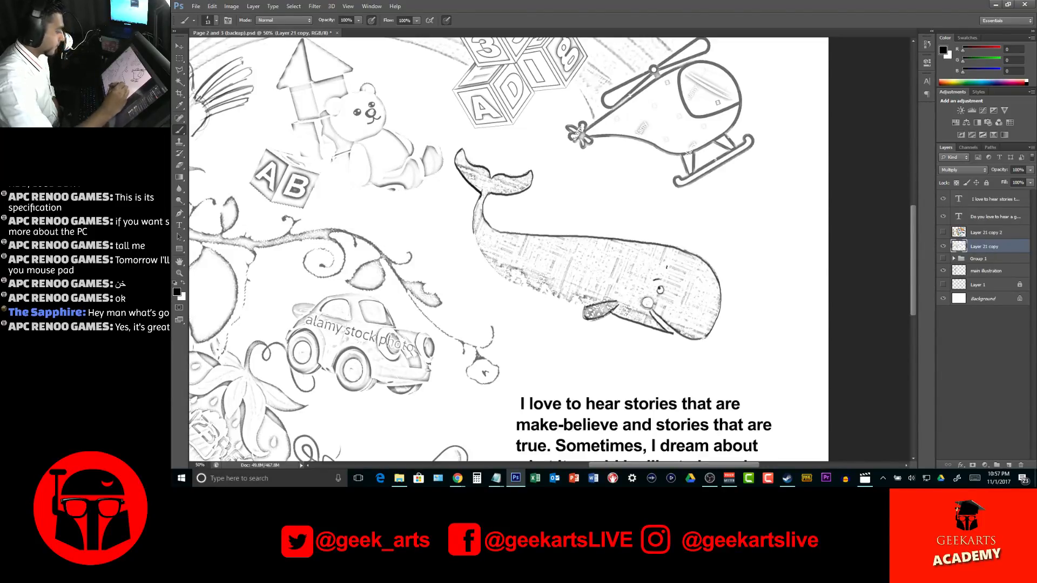
mouse_move(473, 229)
mouse_down()
mouse_move(506, 280)
mouse_move(586, 305)
mouse_up()
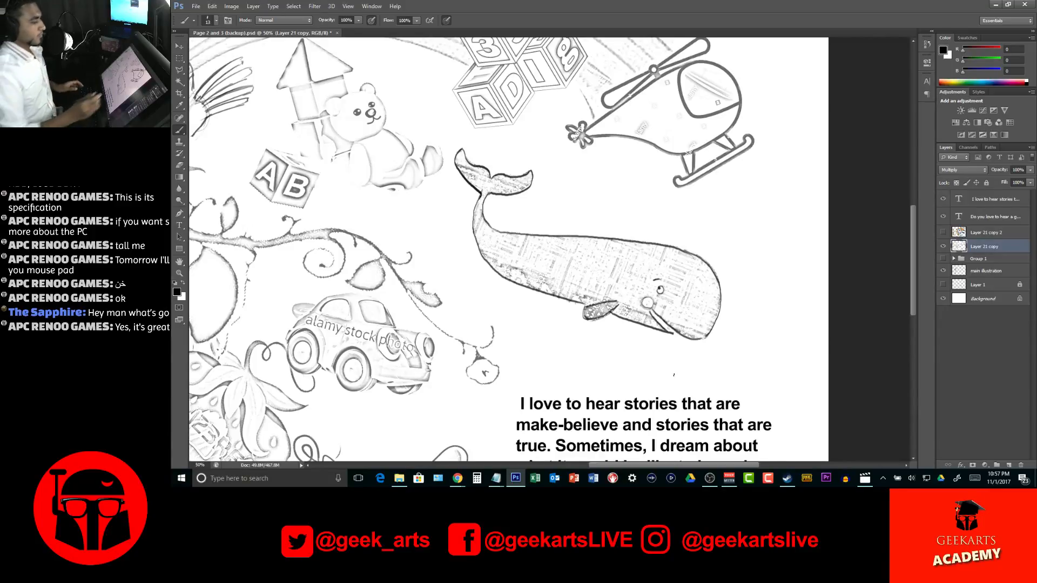
drag(687, 210, 740, 233)
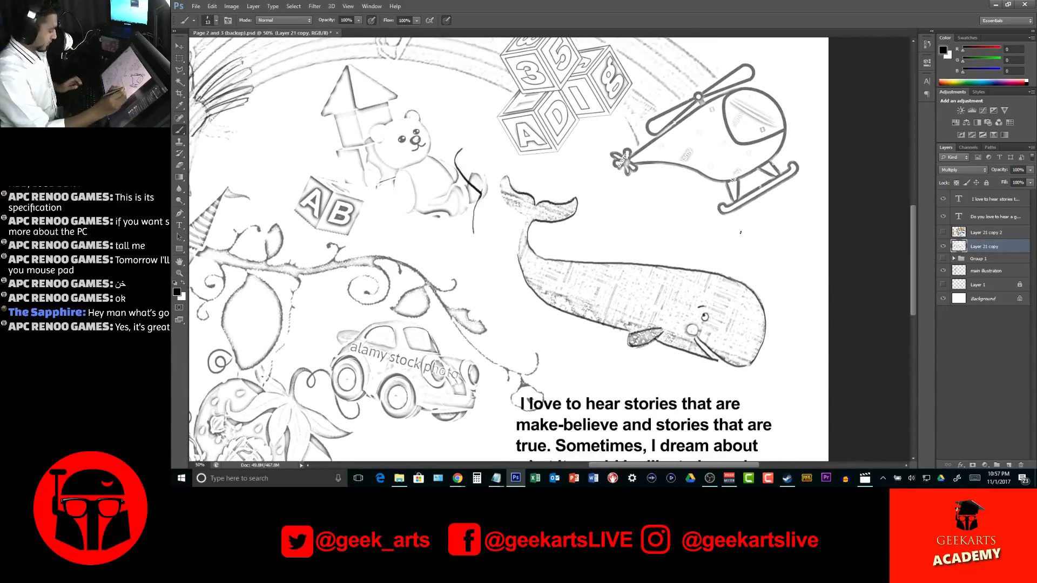
key(ctrl+z)
Trace the outer edge of the castle's left tower in black with the Brush on Layer 21 copy
drag(593, 231, 654, 237)
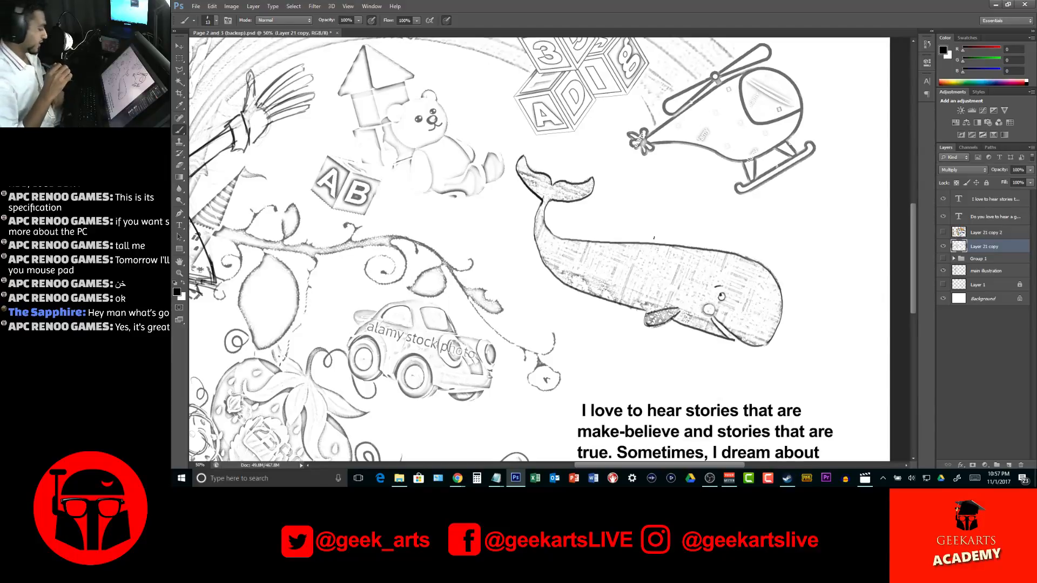
key(z)
alt+click(648, 249)
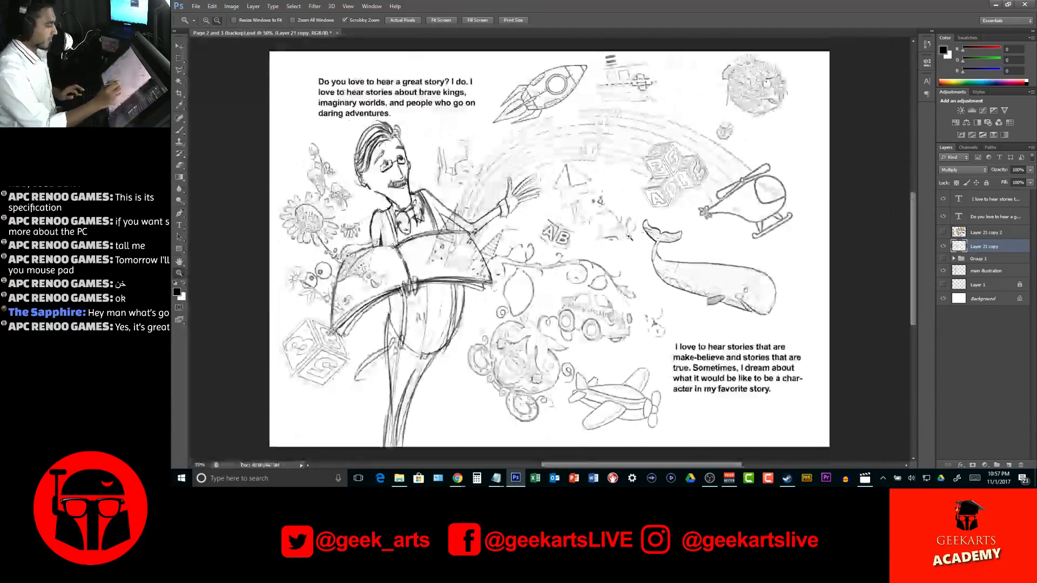
key(b)
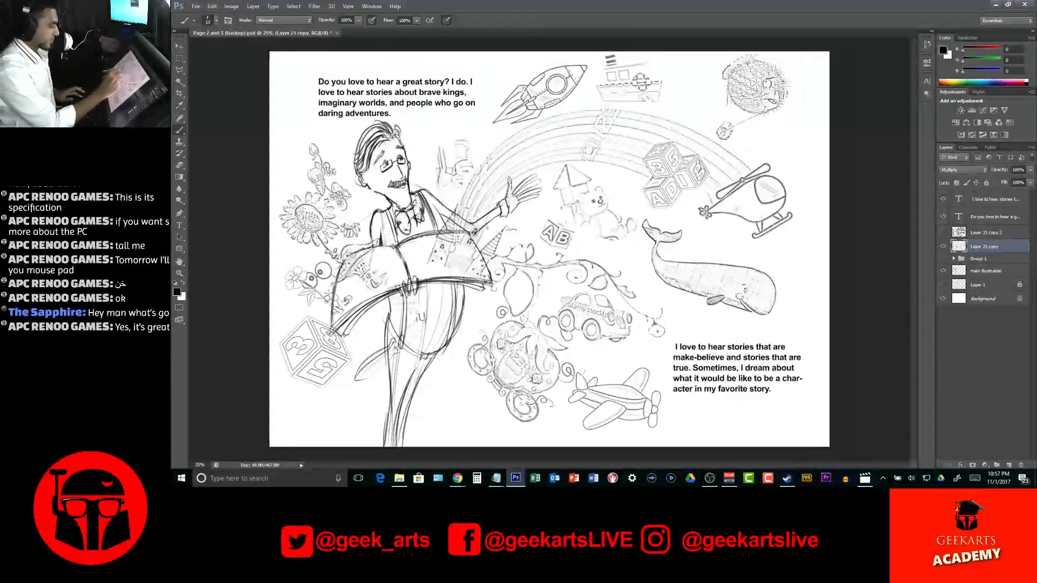
key(z)
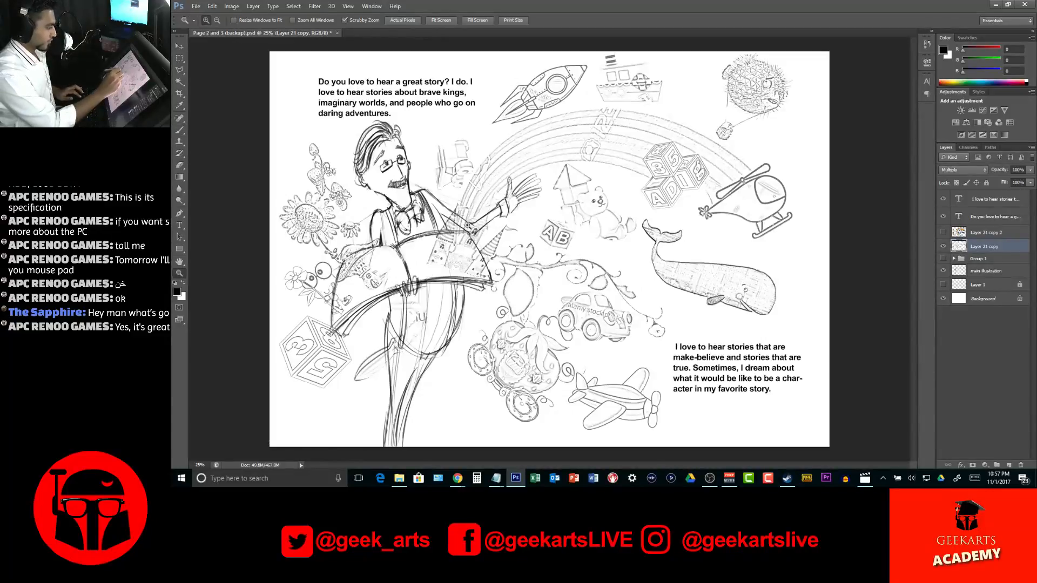
click(464, 234)
drag(459, 253, 462, 269)
click(462, 276)
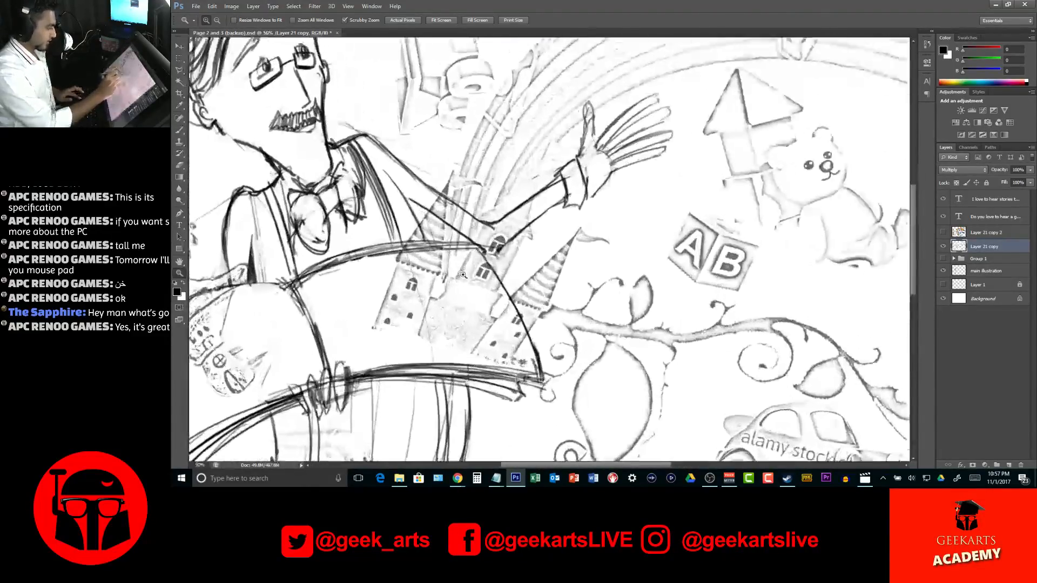
key(b)
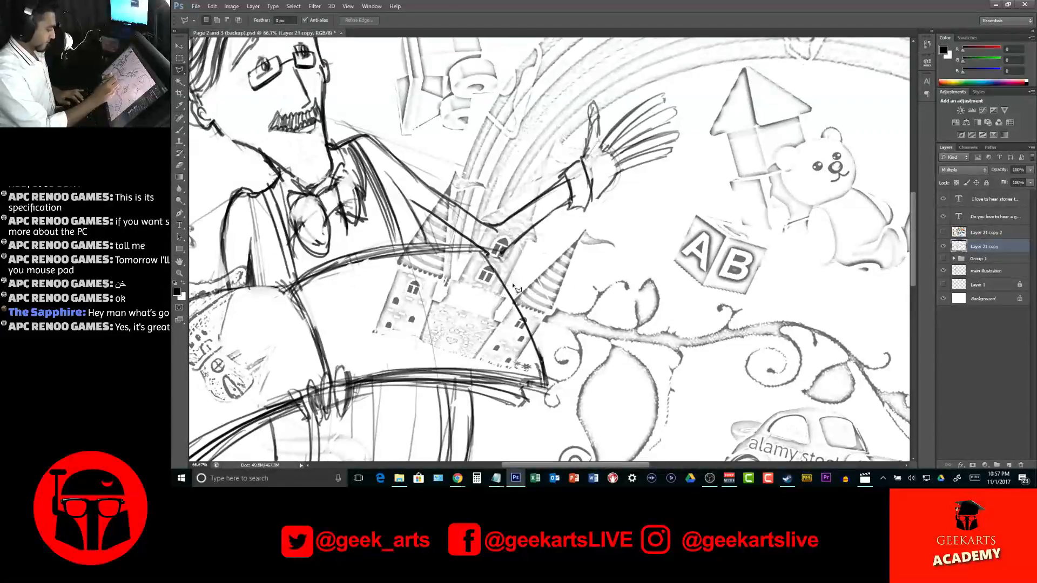
mouse_move(374, 332)
mouse_down()
mouse_move(416, 222)
mouse_move(460, 163)
mouse_move(447, 178)
mouse_move(455, 172)
mouse_move(423, 336)
mouse_up()
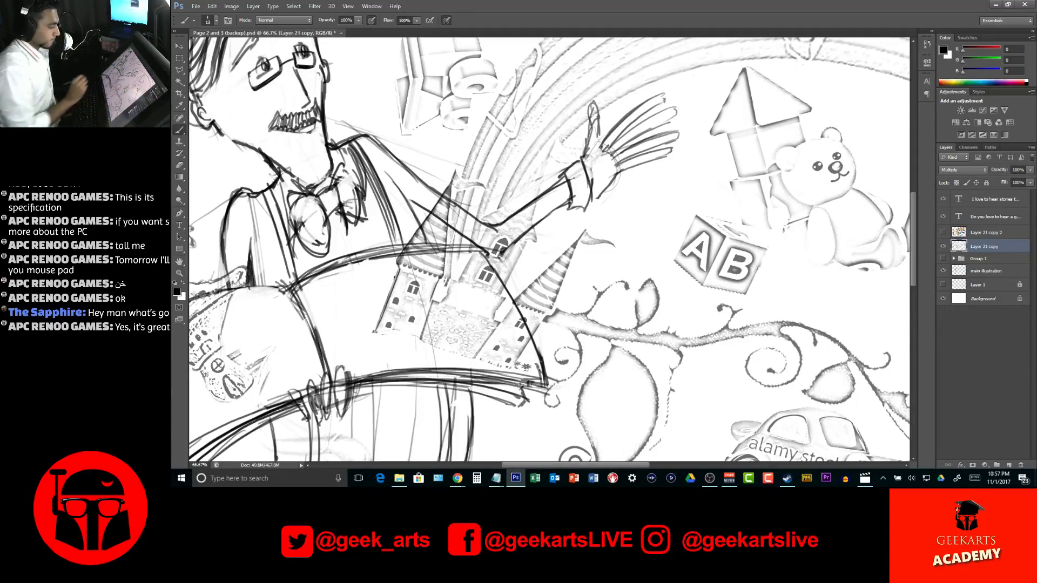
Compare blending modes such as Linear Burn, Lighten and Darken on Layer 21 copy, and set it to Normal
click(959, 170)
click(977, 159)
key(Down)
key(Down)
key(Down)
key(Down)
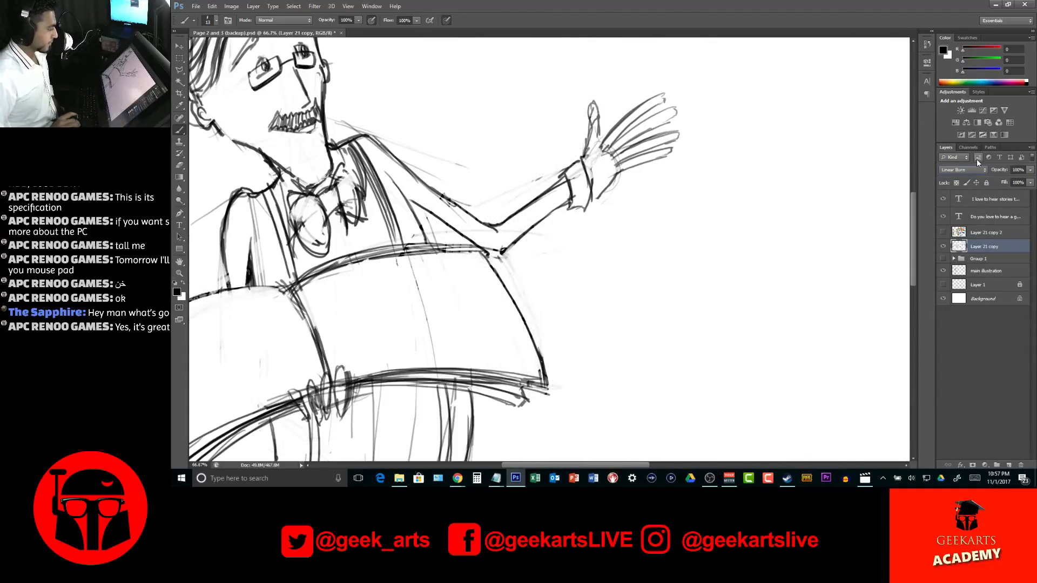
key(Up)
key(Up)
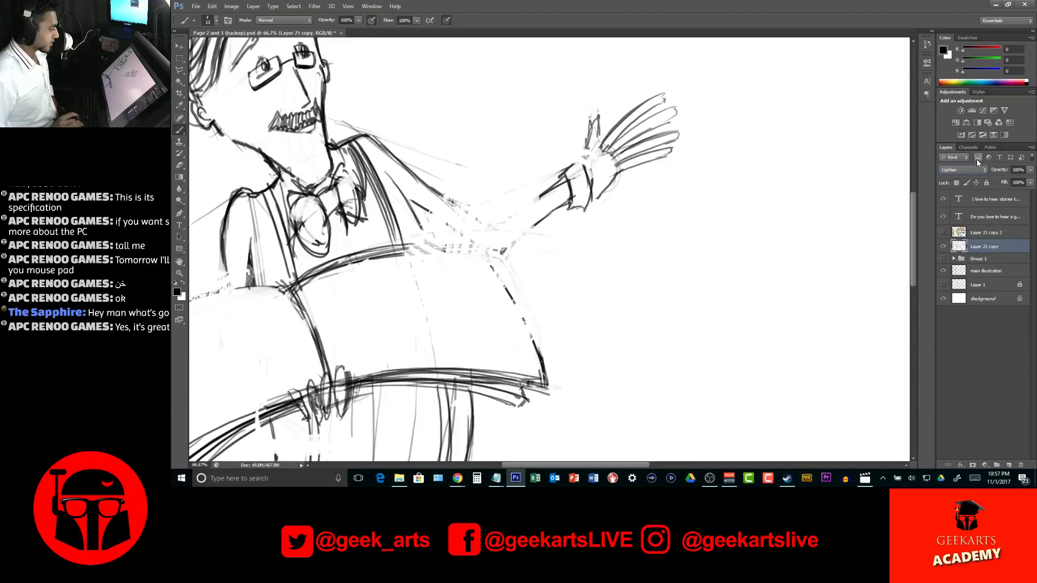
key(Up)
key(Up)
key(Up)
key(Up)
key(Up)
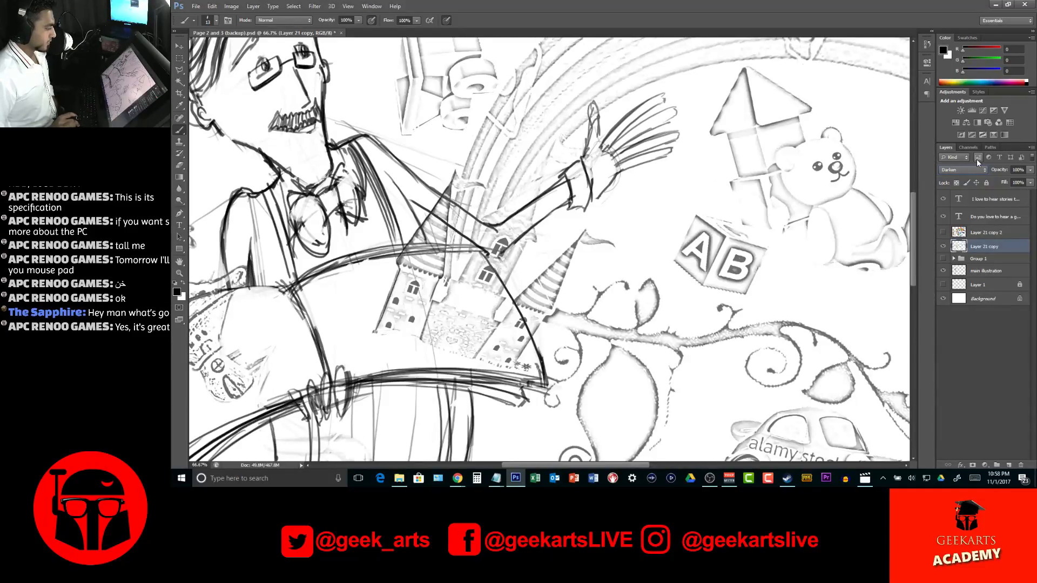
key(Down)
key(Up)
key(Up)
key(Up)
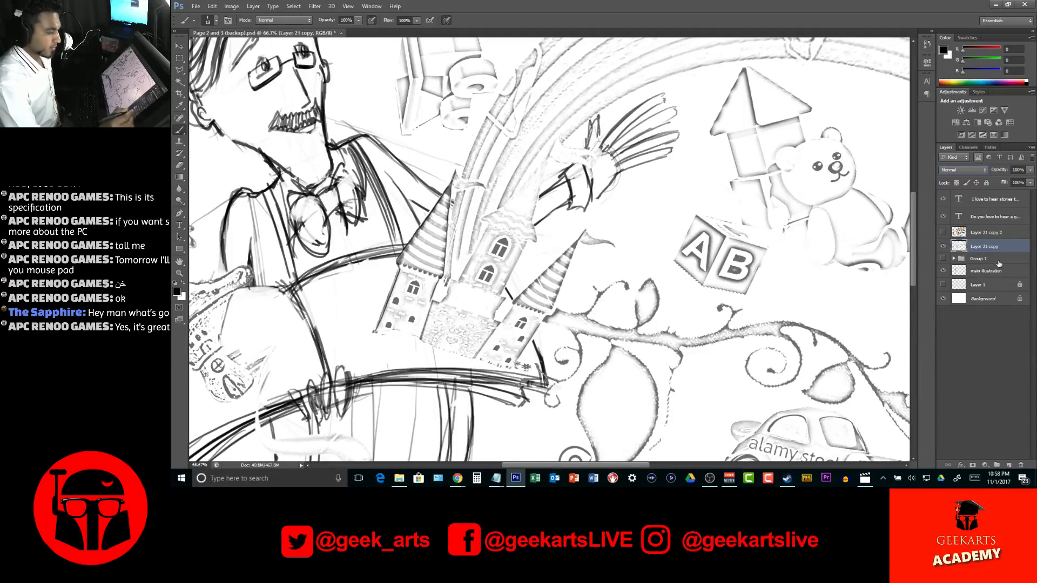
Add a new layer directly above Layer 21 copy and name it "Illustration layer 2"
click(983, 342)
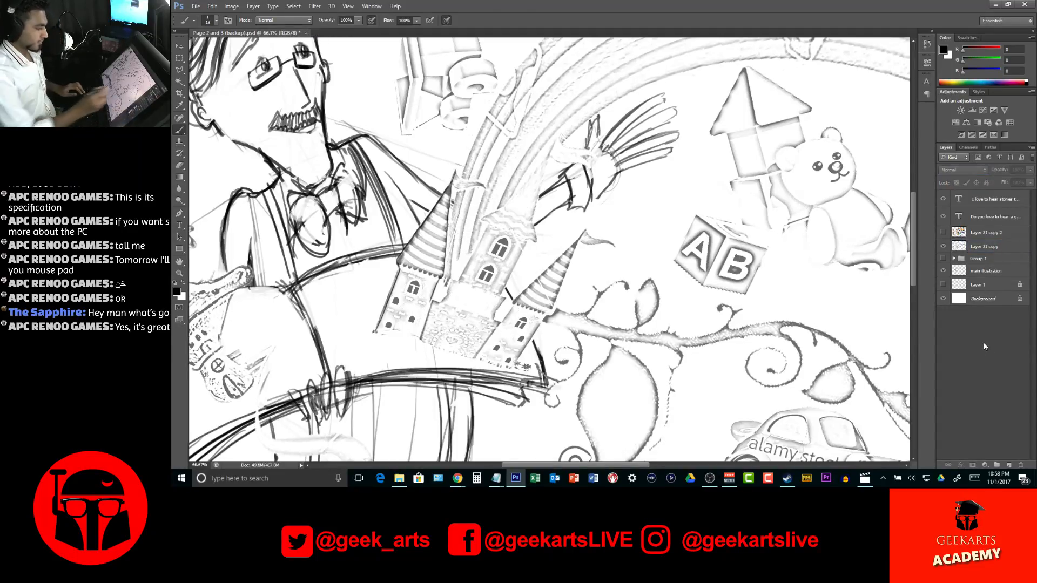
key(z)
alt+click(626, 247)
alt+click(629, 275)
alt+click(674, 303)
click(680, 324)
key(b)
click(1009, 247)
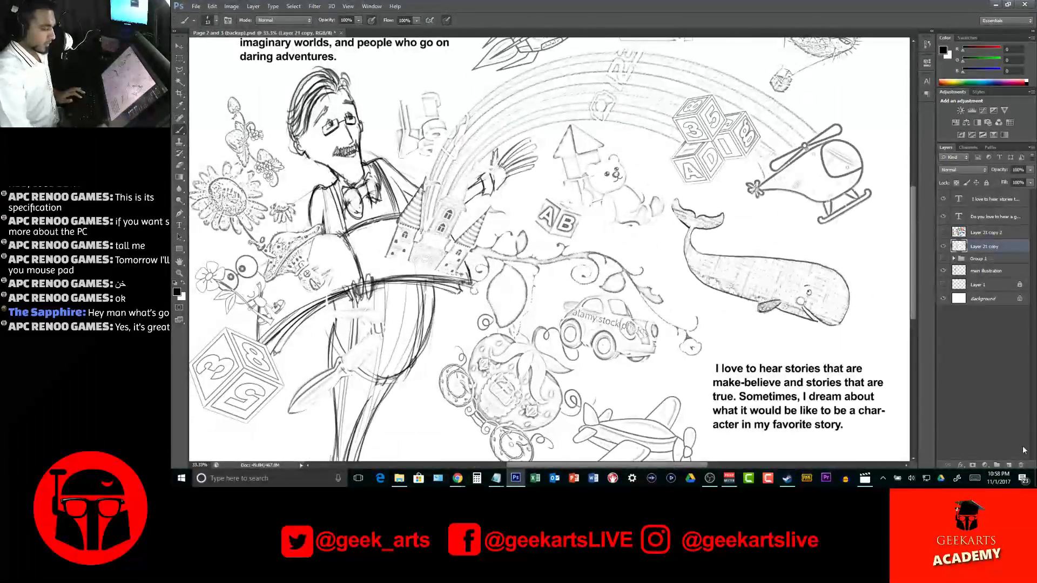
click(1009, 465)
double_click(982, 247)
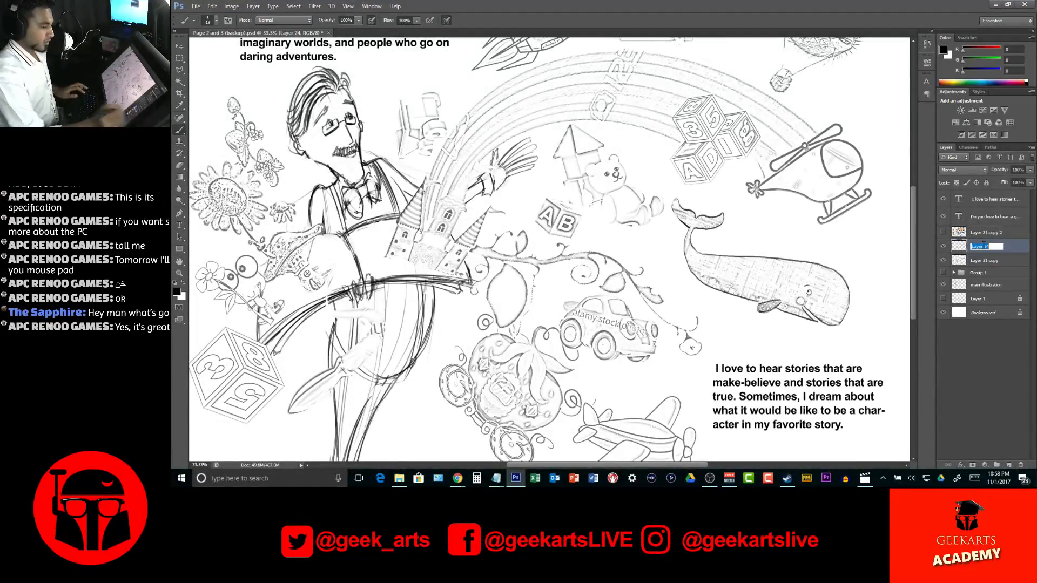
text(Illustrat)
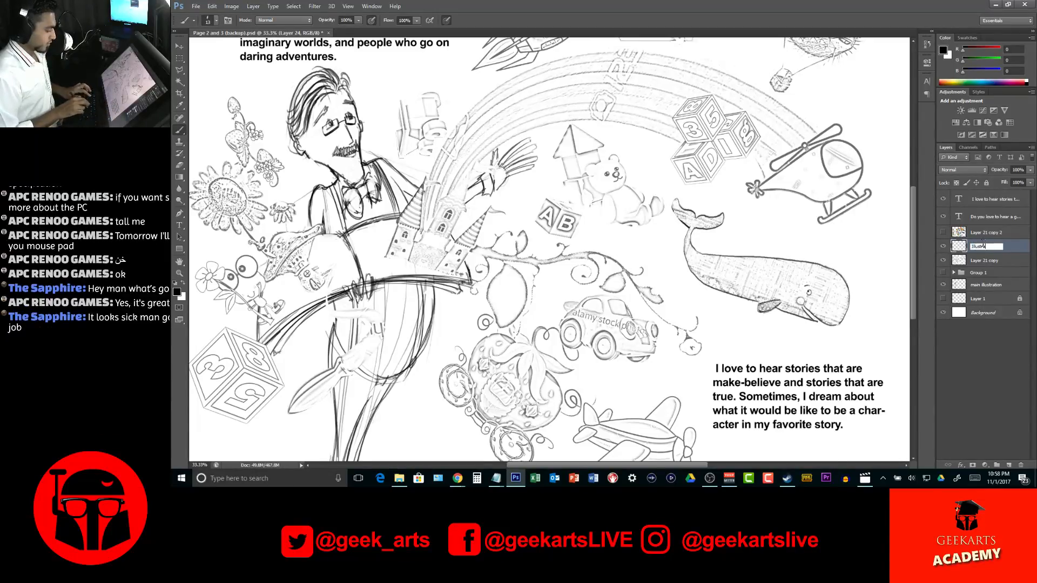
text(ion layer 2)
key(Return)
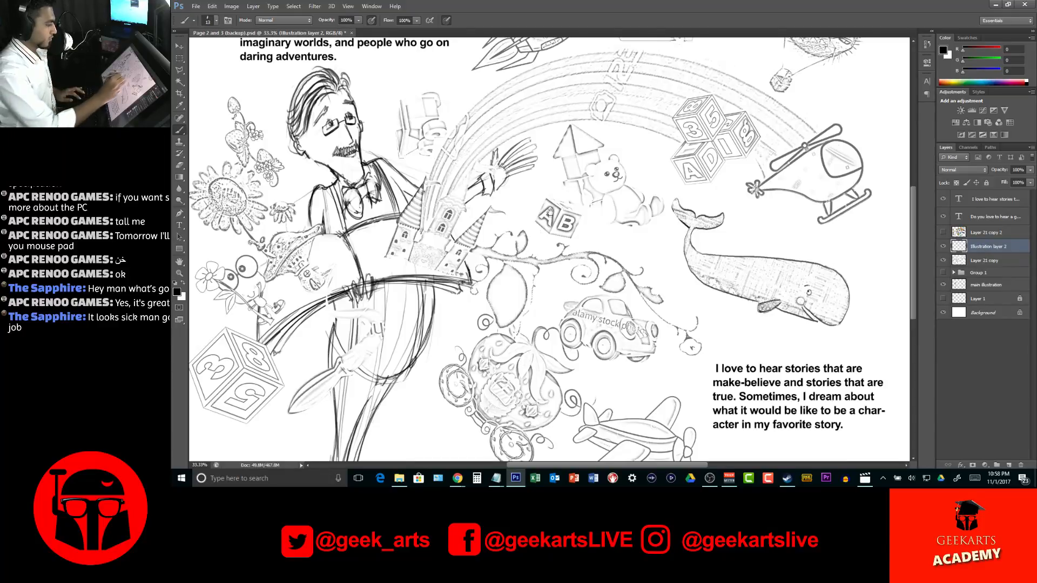
Trace the basket under the pufferfish balloon and its left rope in black on Illustration layer 2
drag(552, 232, 582, 389)
drag(742, 266, 598, 286)
key(z)
drag(673, 184, 739, 184)
drag(643, 255, 621, 281)
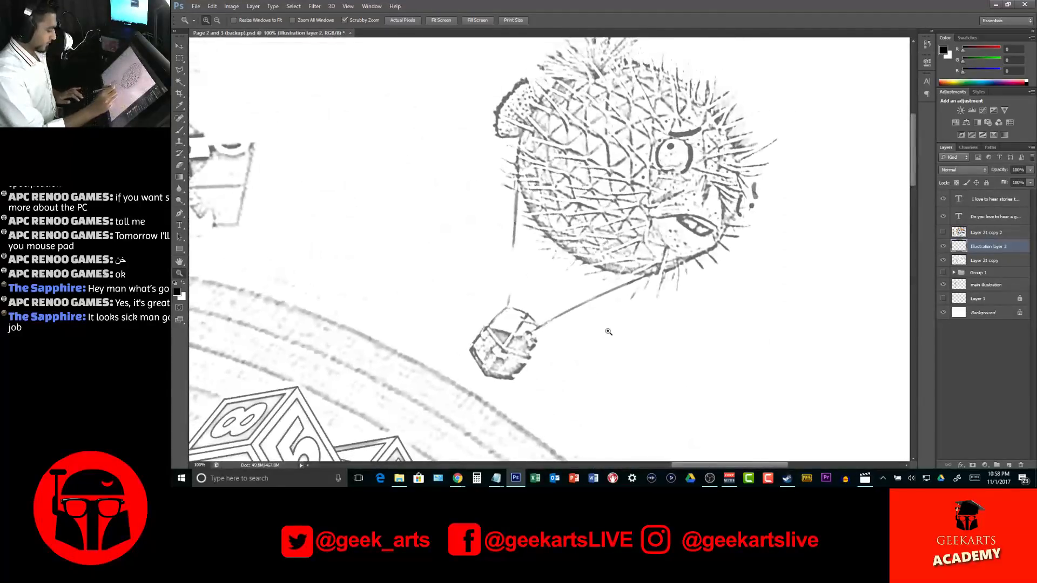
key(b)
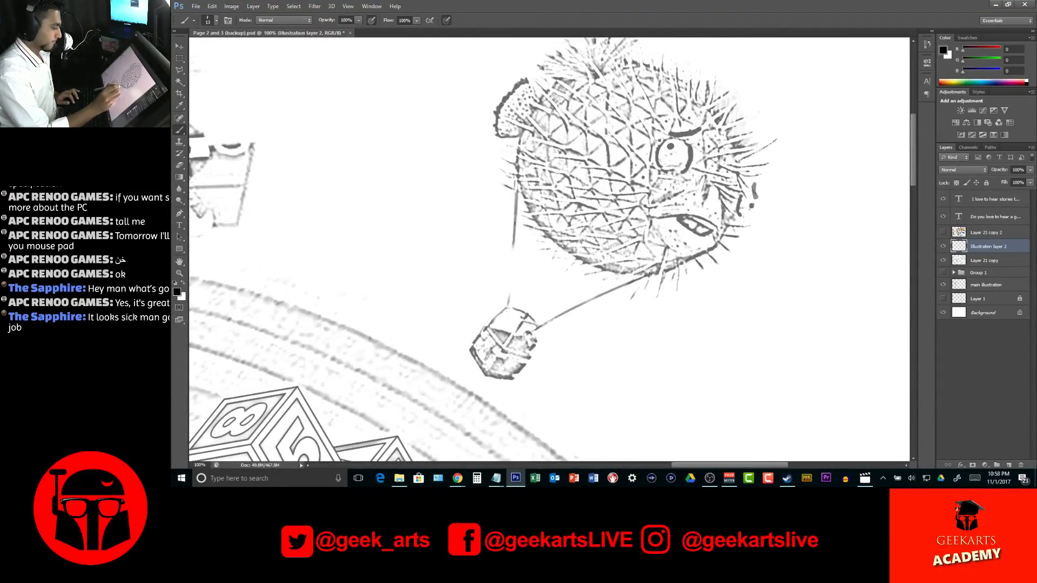
drag(573, 308, 503, 349)
mouse_move(508, 303)
mouse_down()
mouse_move(479, 332)
mouse_move(500, 354)
mouse_move(486, 368)
mouse_move(469, 349)
mouse_move(482, 341)
mouse_move(510, 362)
mouse_move(500, 354)
mouse_move(530, 360)
mouse_move(495, 361)
mouse_move(483, 374)
mouse_move(532, 358)
mouse_move(507, 378)
mouse_move(482, 373)
mouse_up()
mouse_move(521, 343)
mouse_down()
mouse_move(489, 331)
mouse_move(515, 334)
mouse_move(529, 355)
mouse_move(542, 303)
mouse_move(500, 350)
mouse_move(527, 312)
mouse_move(509, 307)
mouse_move(537, 324)
mouse_move(512, 258)
mouse_up()
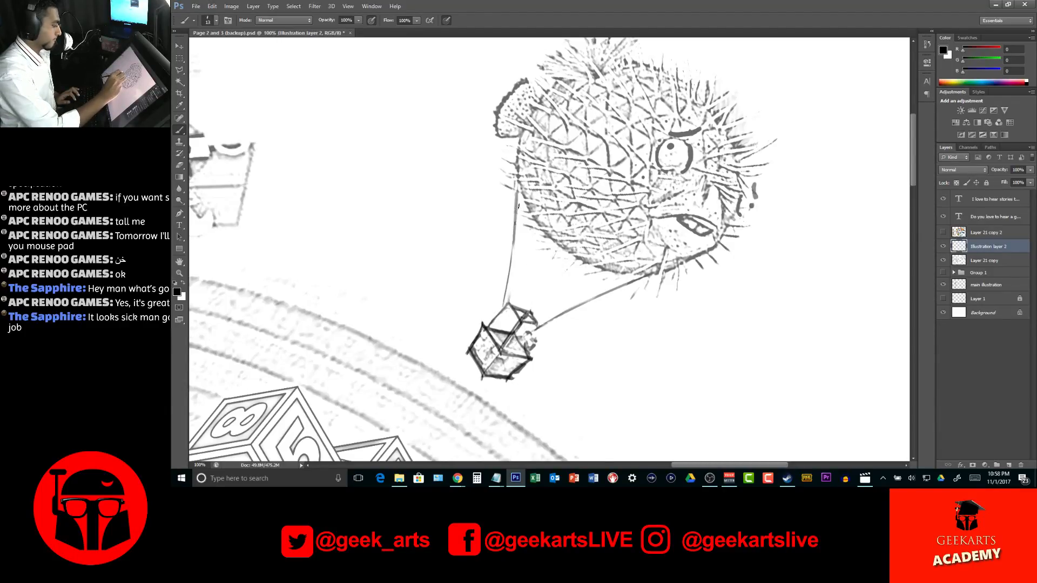
Draw the remaining ropes from the basket to the pufferfish's underside and darken a spine on its belly
drag(530, 313, 577, 244)
drag(522, 321, 628, 250)
drag(538, 326, 670, 269)
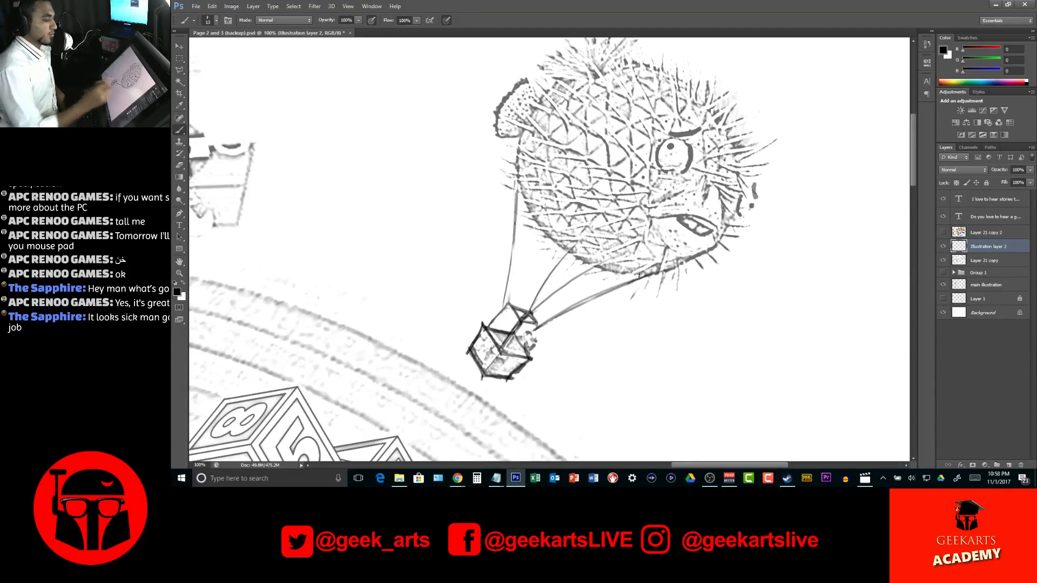
mouse_move(665, 249)
mouse_down()
mouse_move(656, 299)
mouse_move(677, 268)
mouse_up()
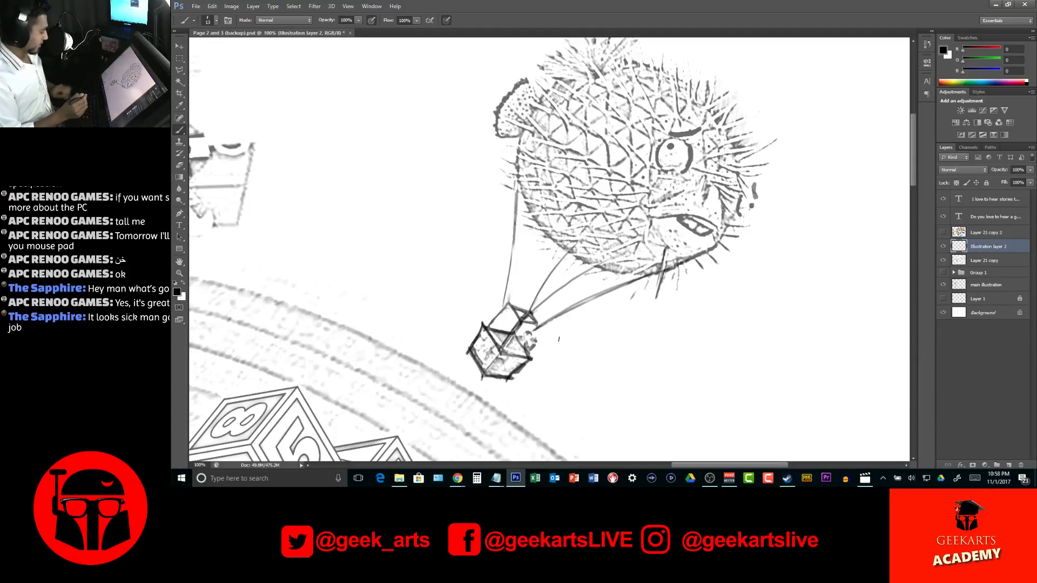
Darken the pufferfish's eye, eyebrow, mouth, side fin and tail outlines with black brush strokes
mouse_move(659, 147)
mouse_down()
mouse_move(675, 166)
mouse_move(684, 141)
mouse_move(681, 167)
mouse_move(670, 134)
mouse_move(691, 131)
mouse_move(669, 134)
mouse_move(700, 124)
mouse_up()
mouse_move(747, 189)
mouse_down()
mouse_move(740, 215)
mouse_move(754, 191)
mouse_move(750, 210)
mouse_move(752, 200)
mouse_up()
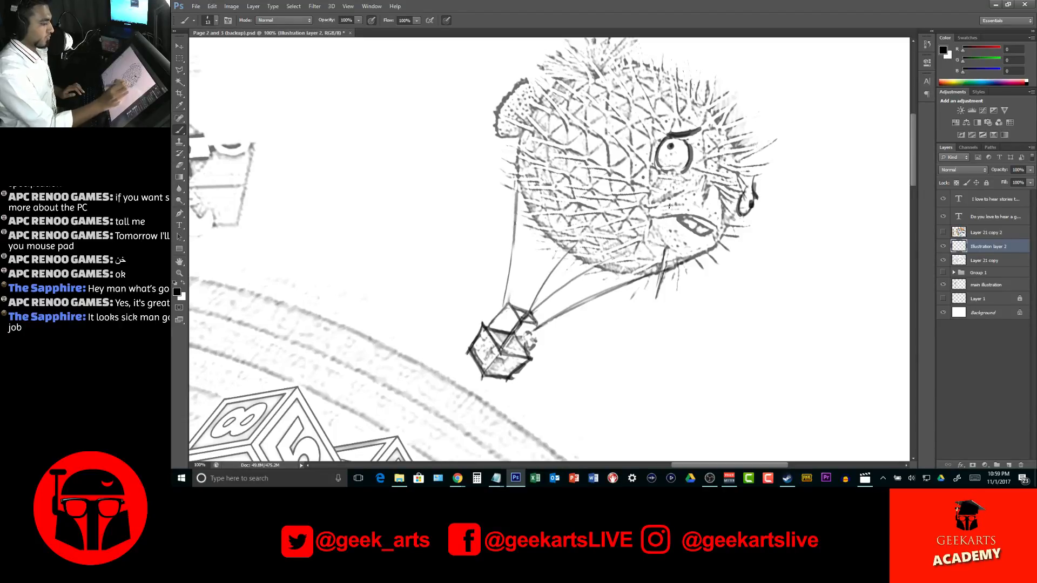
mouse_move(664, 217)
mouse_down()
mouse_move(720, 229)
mouse_move(692, 232)
mouse_move(708, 227)
mouse_up()
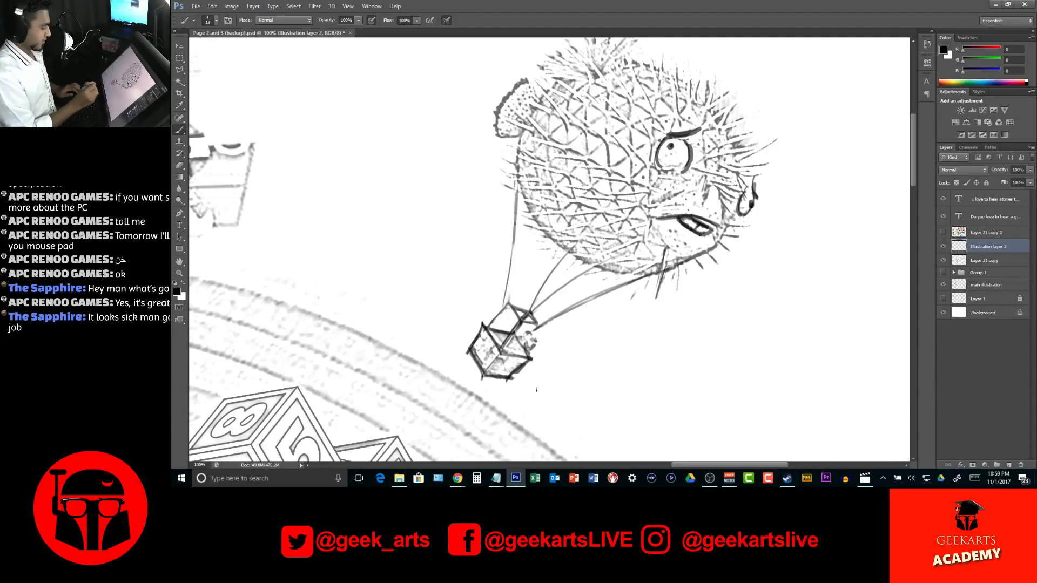
drag(528, 120, 516, 175)
mouse_move(524, 129)
mouse_down()
mouse_move(498, 137)
mouse_move(511, 92)
mouse_move(521, 81)
mouse_move(547, 96)
mouse_up()
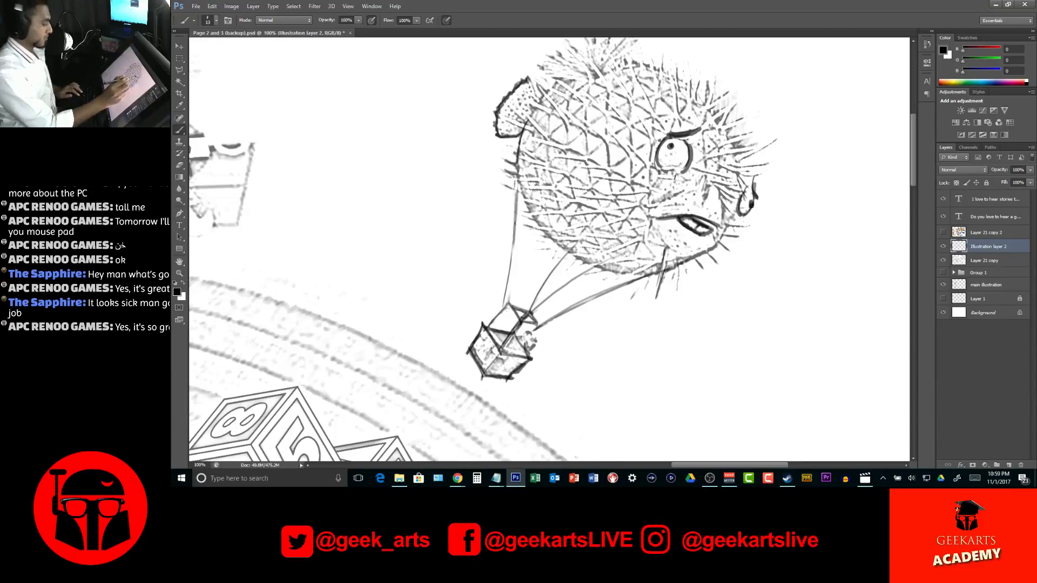
Trace the left wall, eaves and left roof slope of the castle's central tower in black
key(z)
alt+click(664, 150)
alt+click(664, 151)
alt+click(663, 151)
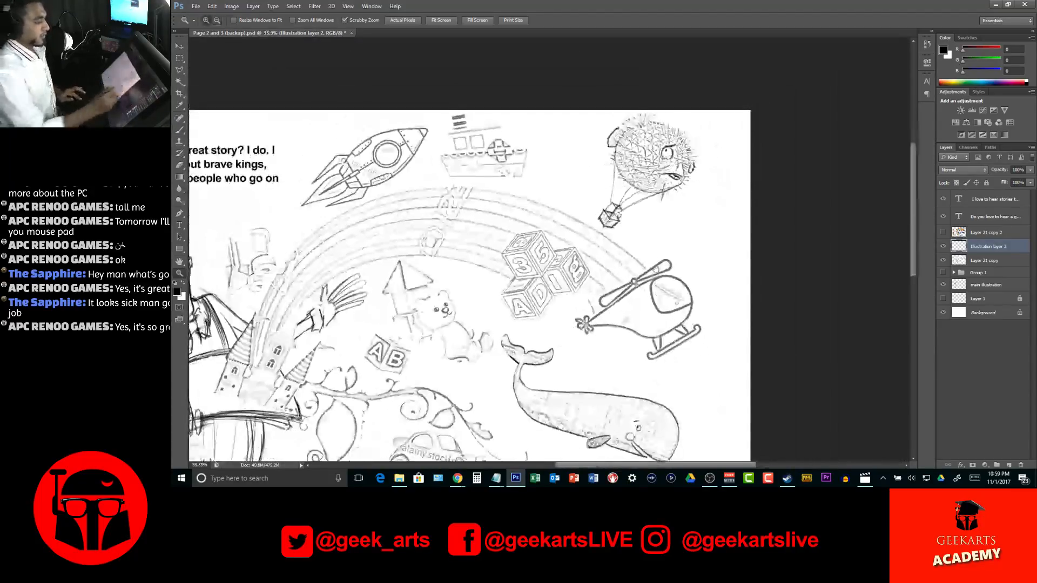
drag(657, 283, 761, 209)
mouse_move(547, 335)
mouse_down()
mouse_move(635, 265)
mouse_move(622, 325)
mouse_move(617, 319)
mouse_up()
click(451, 238)
click(451, 237)
click(451, 238)
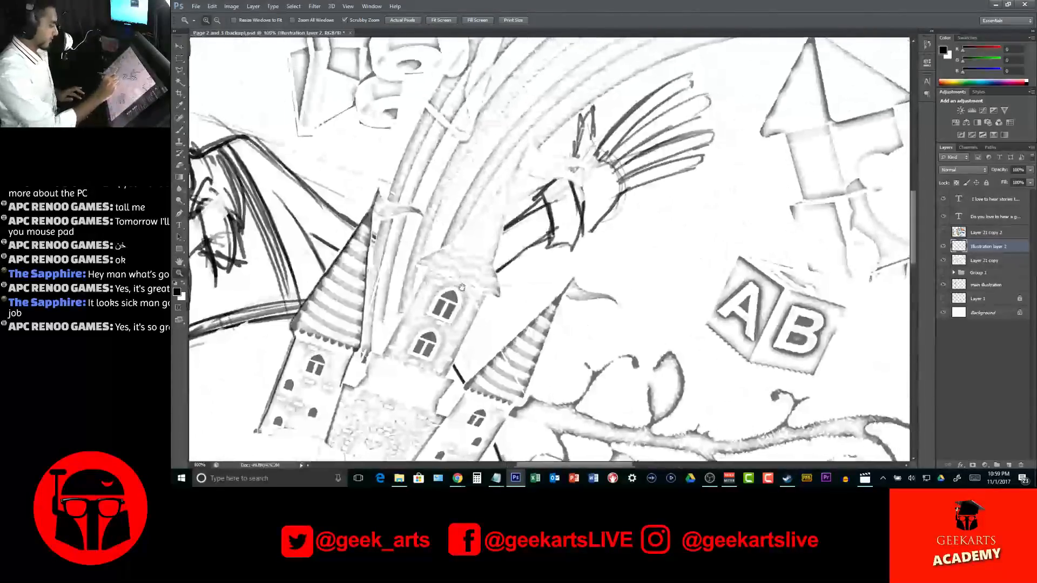
key(b)
drag(378, 354, 422, 266)
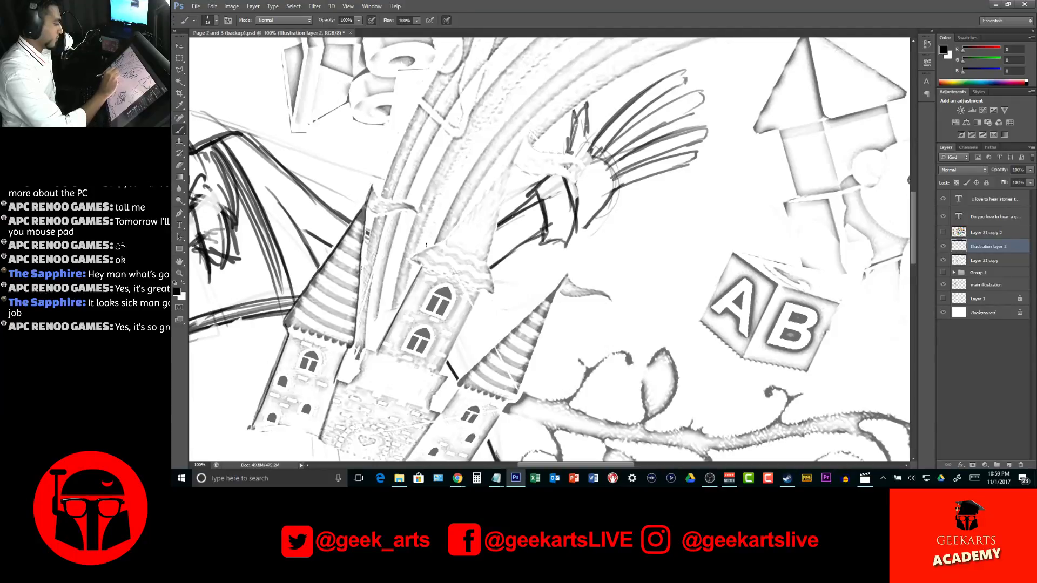
drag(487, 264, 494, 290)
mouse_move(409, 259)
mouse_down()
mouse_move(447, 239)
mouse_move(521, 144)
mouse_move(509, 180)
mouse_up()
Draw the central tower's right roof slope, undoing and redoing poor strokes, and trace its right wall
drag(521, 144, 480, 270)
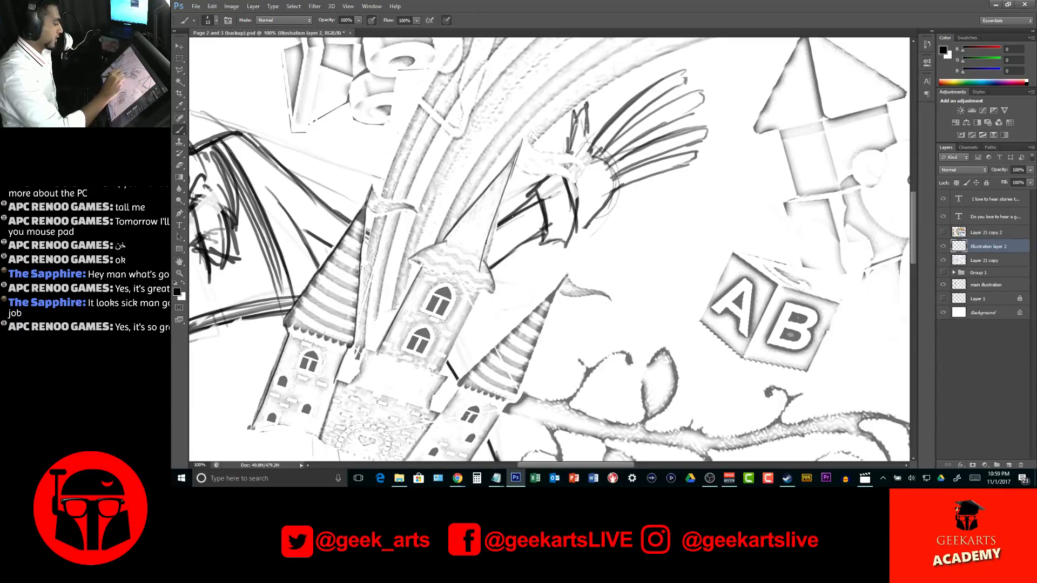
key(ctrl+z)
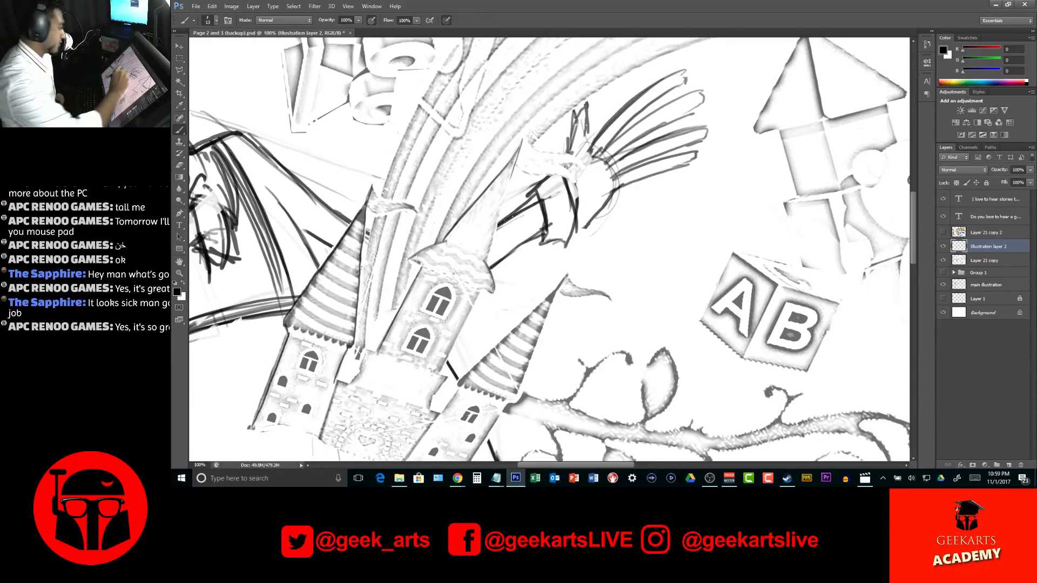
drag(511, 178, 485, 261)
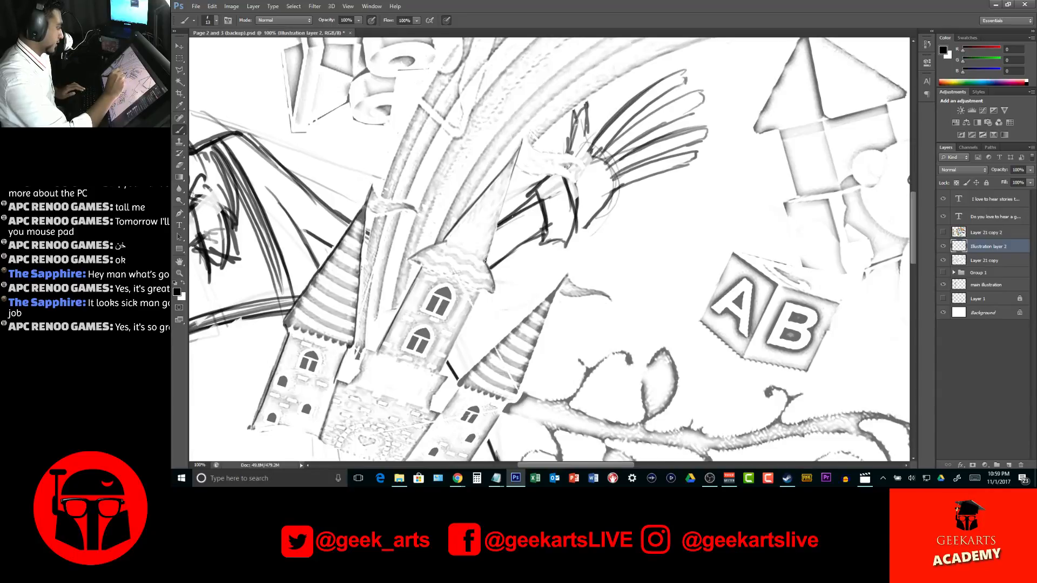
drag(512, 175, 484, 262)
drag(519, 145, 480, 254)
mouse_move(478, 290)
mouse_down()
mouse_move(486, 289)
mouse_move(439, 366)
mouse_up()
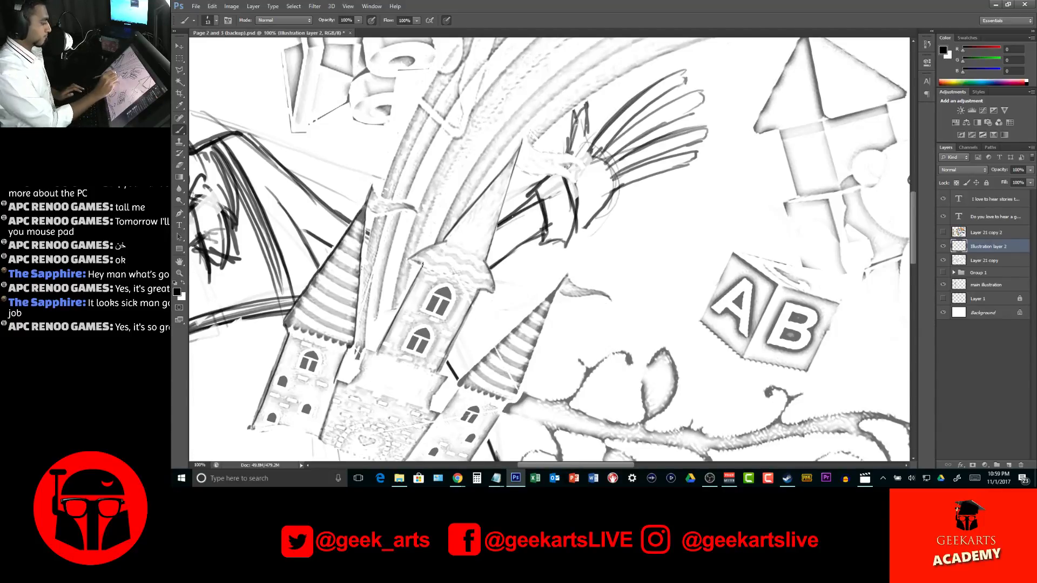
Outline the flag at the peak of the castle's left tower in black on Illustration layer 2
key(z)
drag(494, 277, 434, 235)
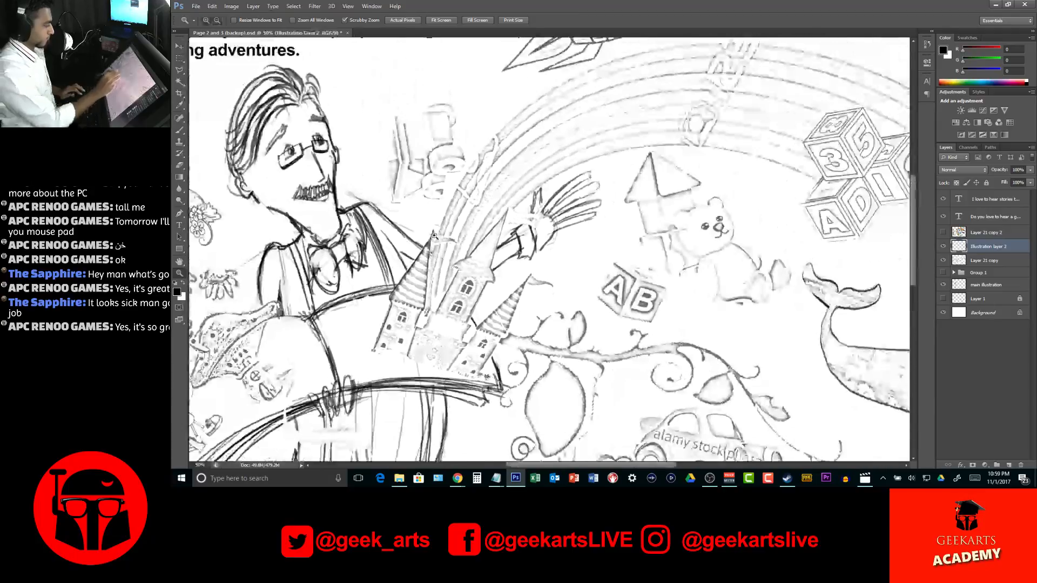
click(434, 235)
key(l)
click(432, 246)
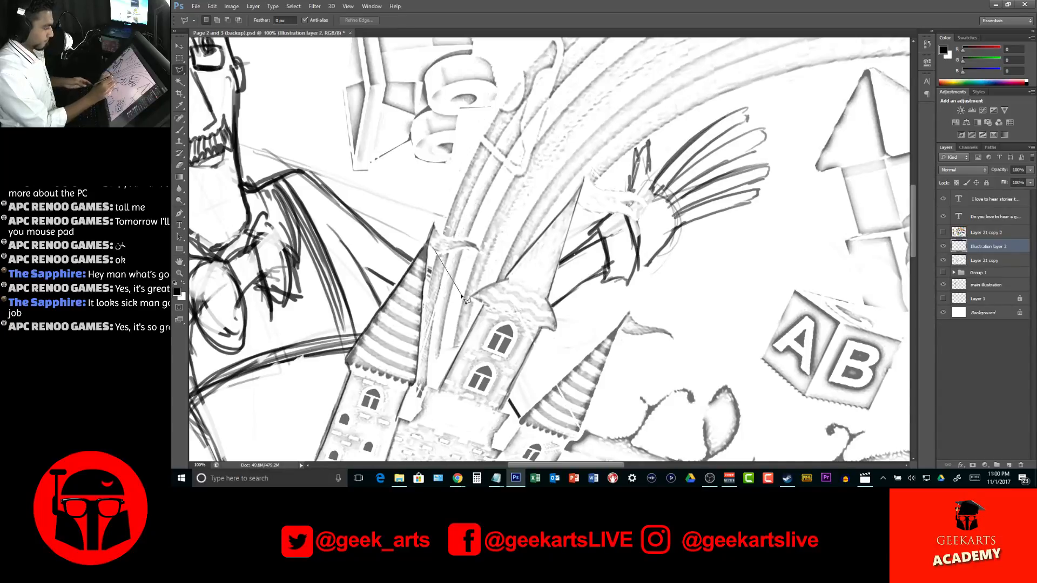
key(Escape)
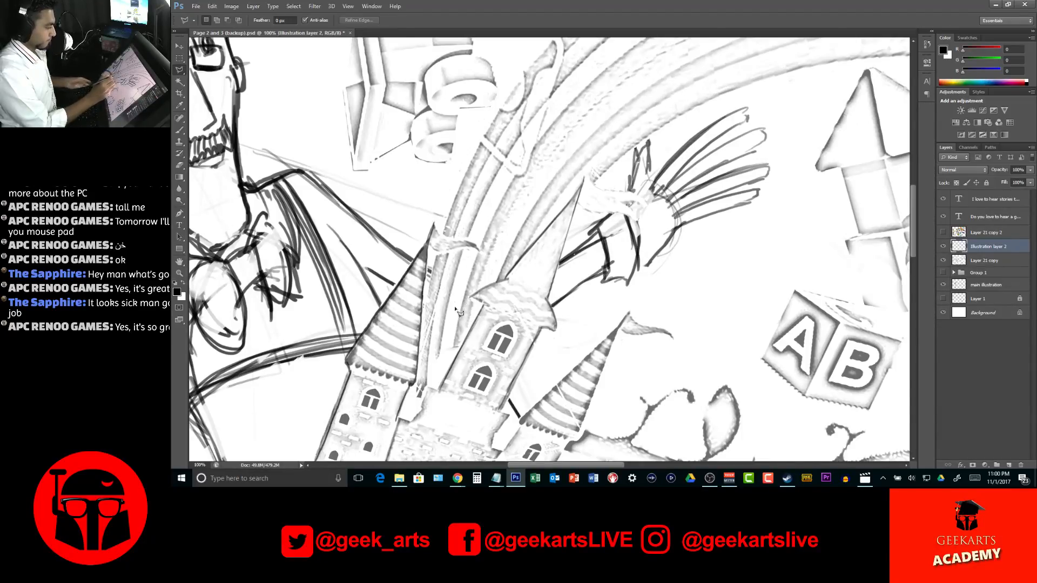
key(b)
drag(428, 243, 480, 249)
drag(433, 223, 479, 252)
drag(572, 304, 582, 134)
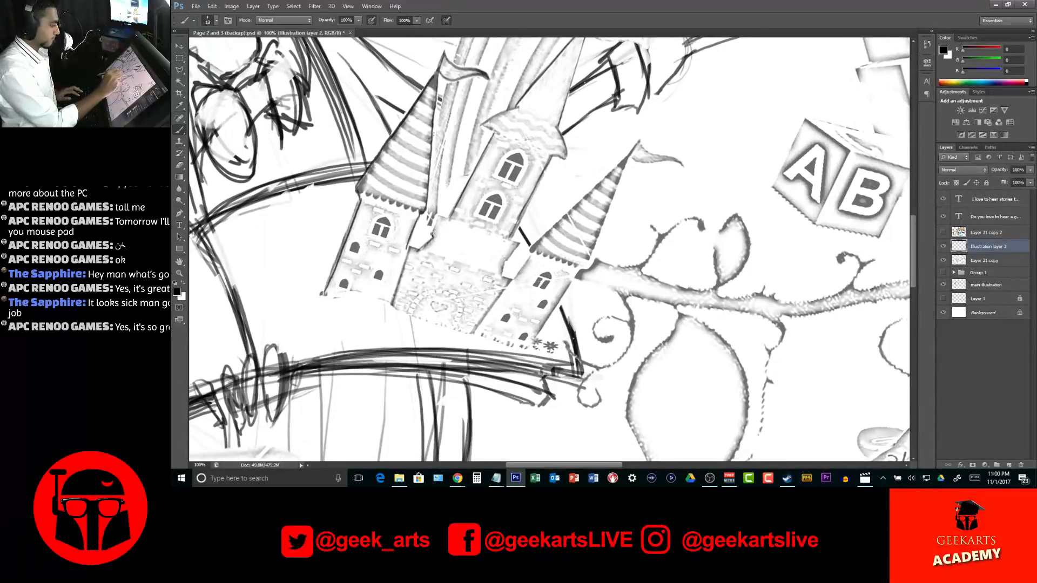
Trace the castle wall edge between the central tower and the right tower in black
drag(517, 237, 502, 275)
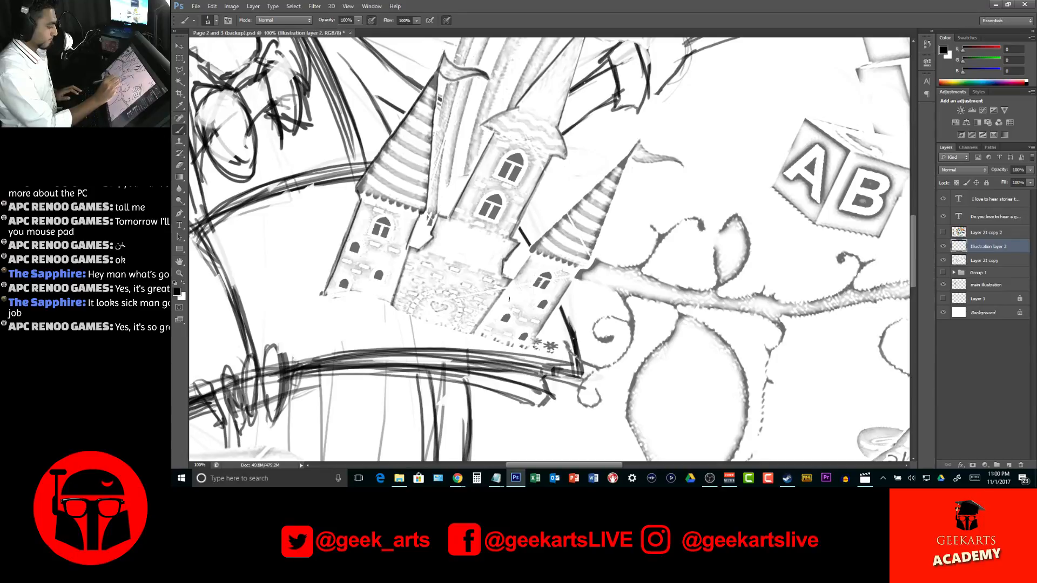
Choose the plain hard round brush tip for strokes on the man's face
key(z)
alt+click(566, 211)
alt+click(566, 210)
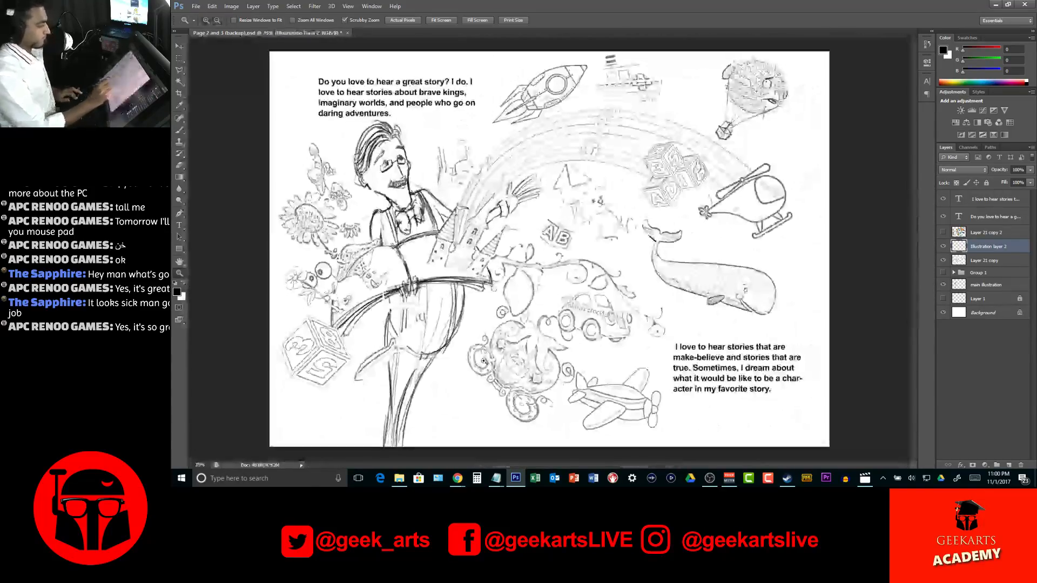
drag(373, 159, 394, 239)
drag(425, 234, 428, 254)
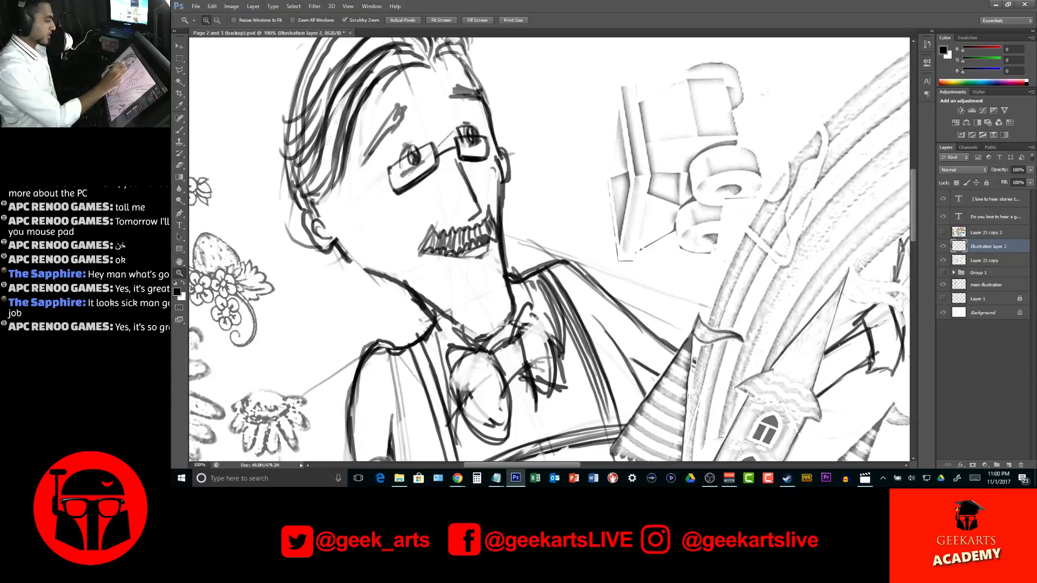
key(bracketleft)
key(bracketleft)
key(bracketleft)
key(bracketleft)
key(bracketleft)
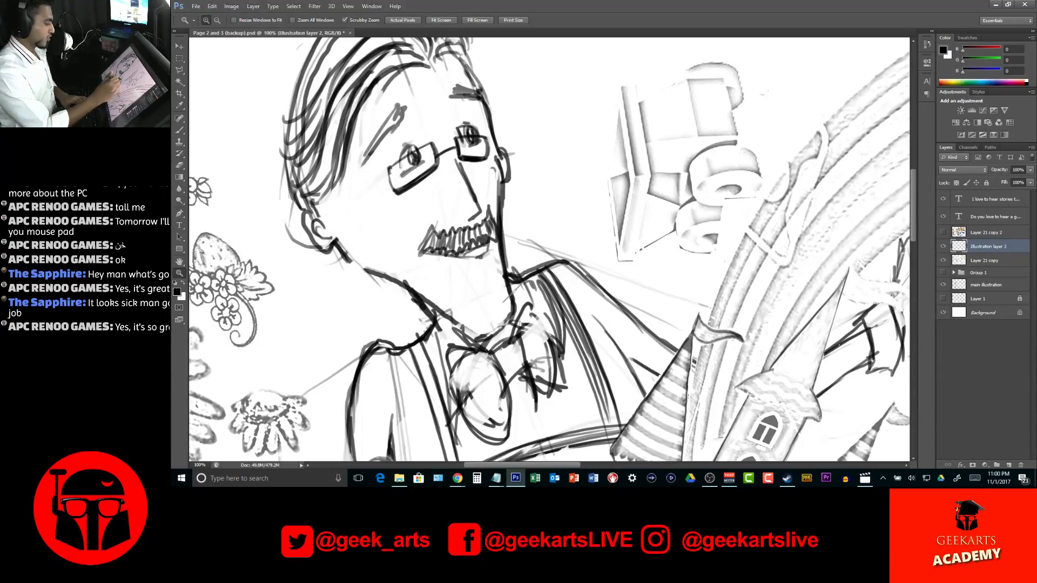
right_click(468, 229)
click(588, 41)
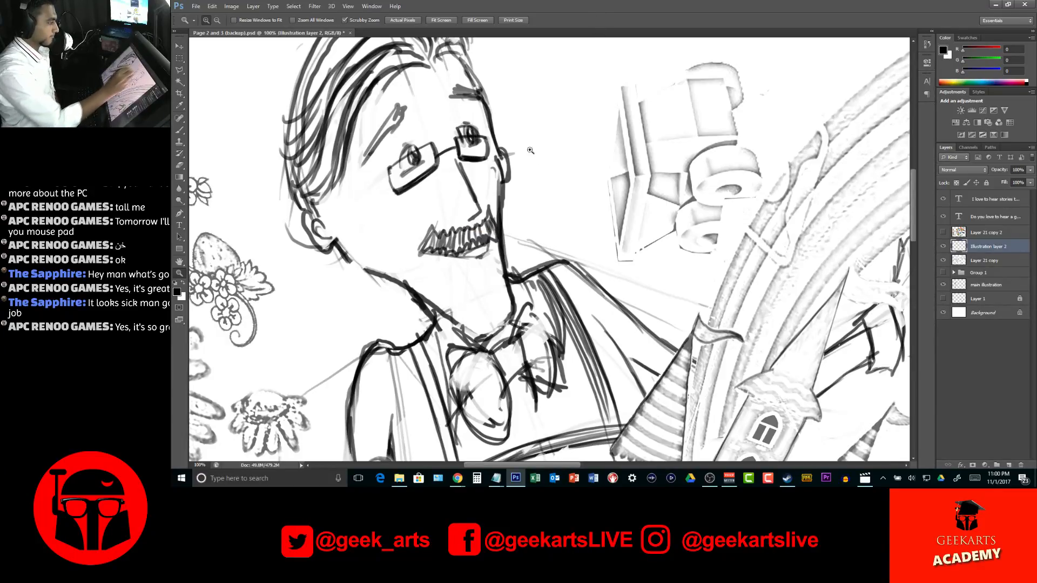
key(b)
right_click(557, 267)
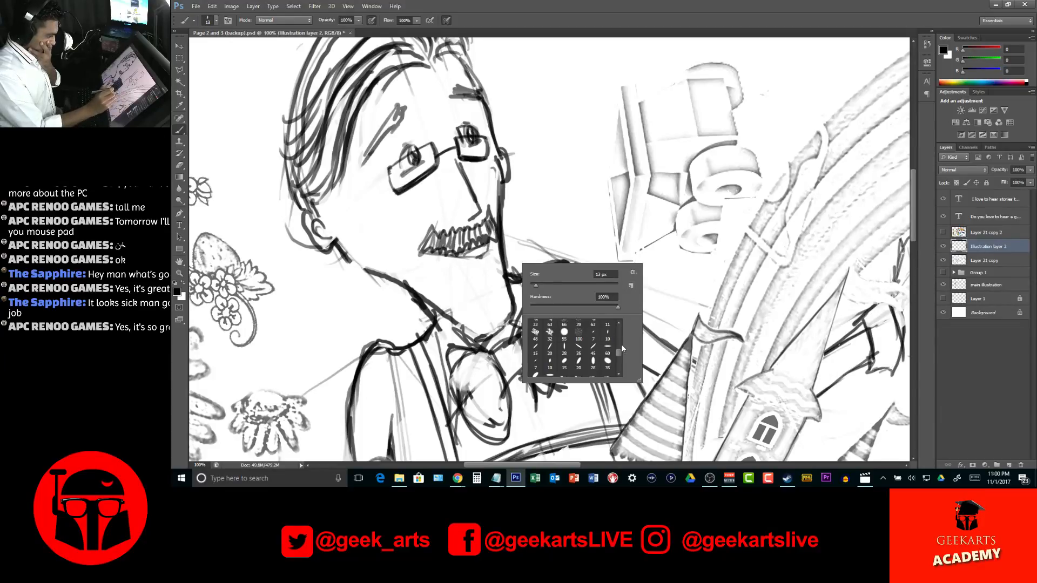
drag(622, 345, 623, 326)
click(550, 326)
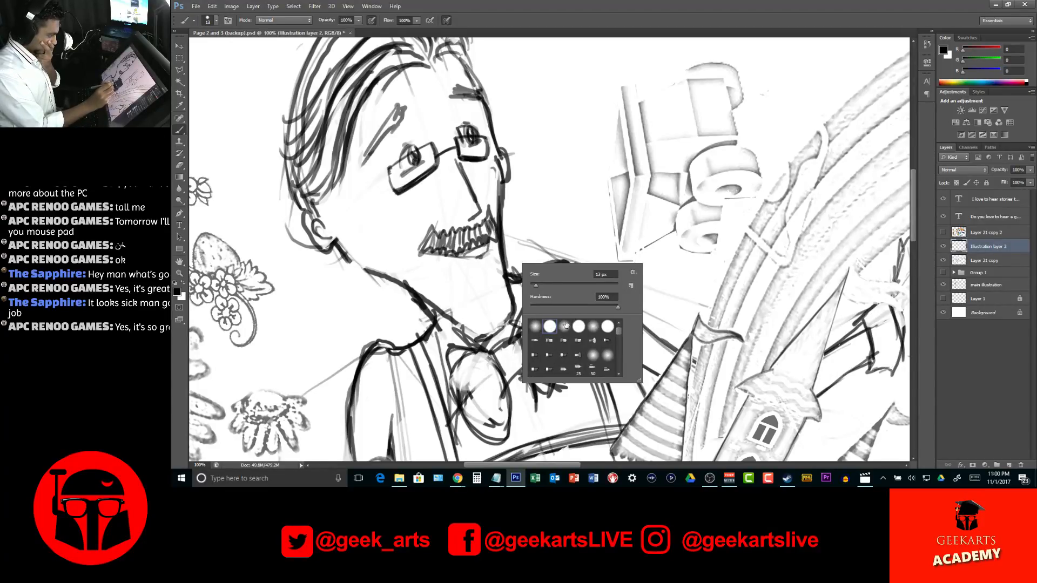
drag(623, 12, 626, 12)
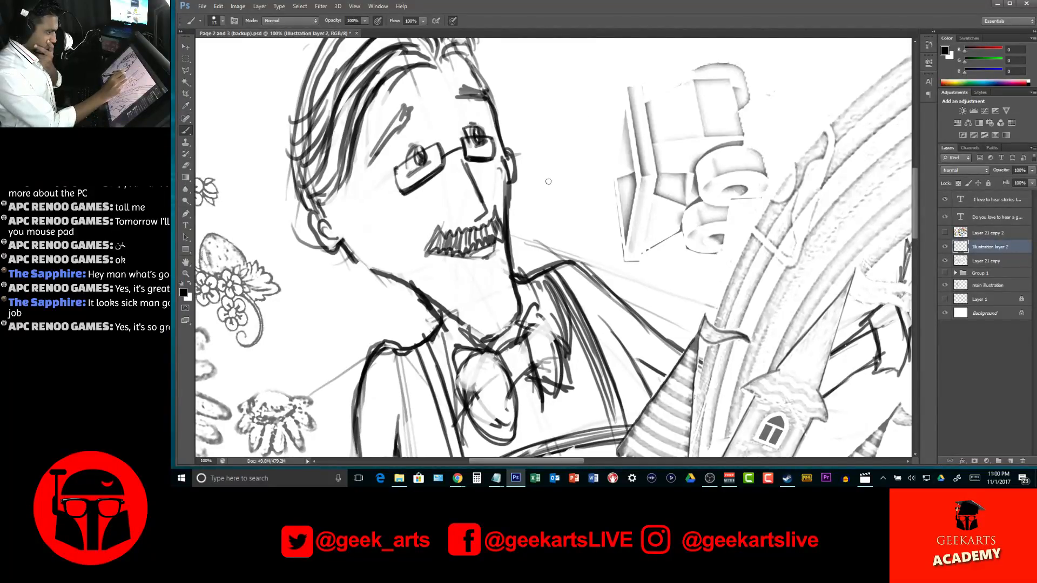
Save the Hard Round Pressure Size brush as a new preset, and test it with a stroke across the man's face that is undone
click(379, 6)
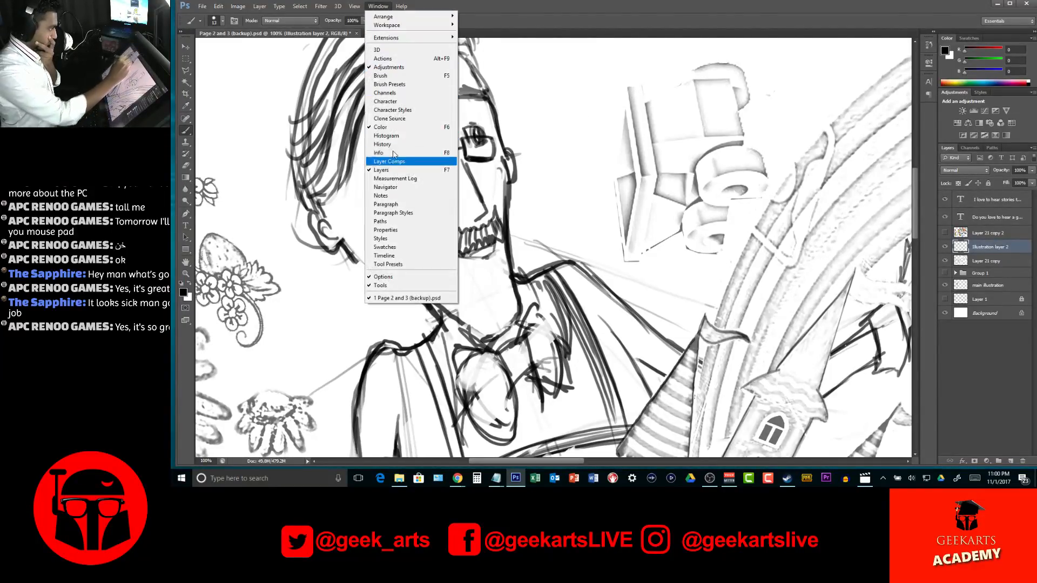
click(407, 88)
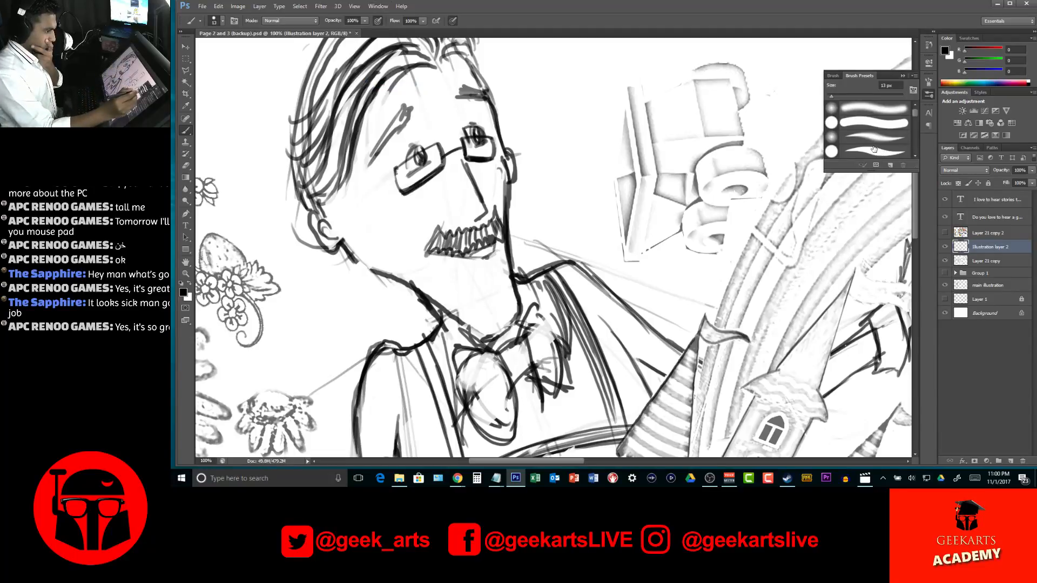
click(881, 166)
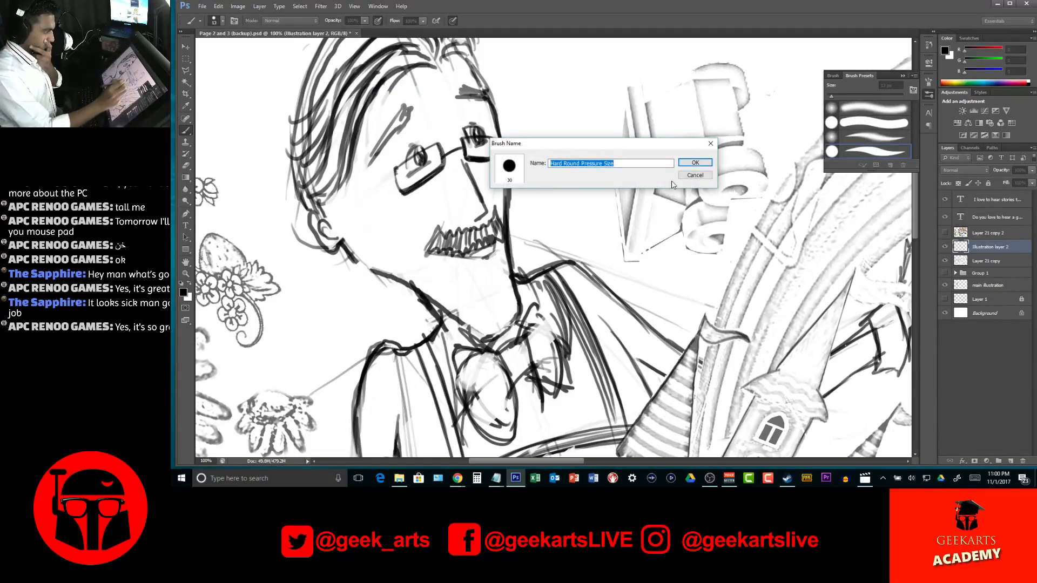
click(695, 163)
drag(495, 180, 693, 121)
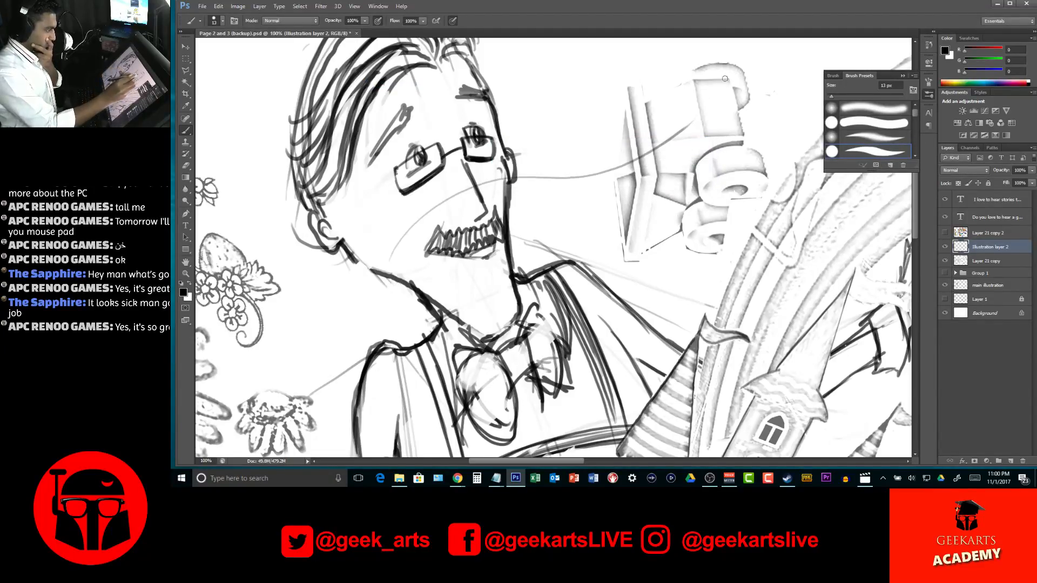
key(ctrl+z)
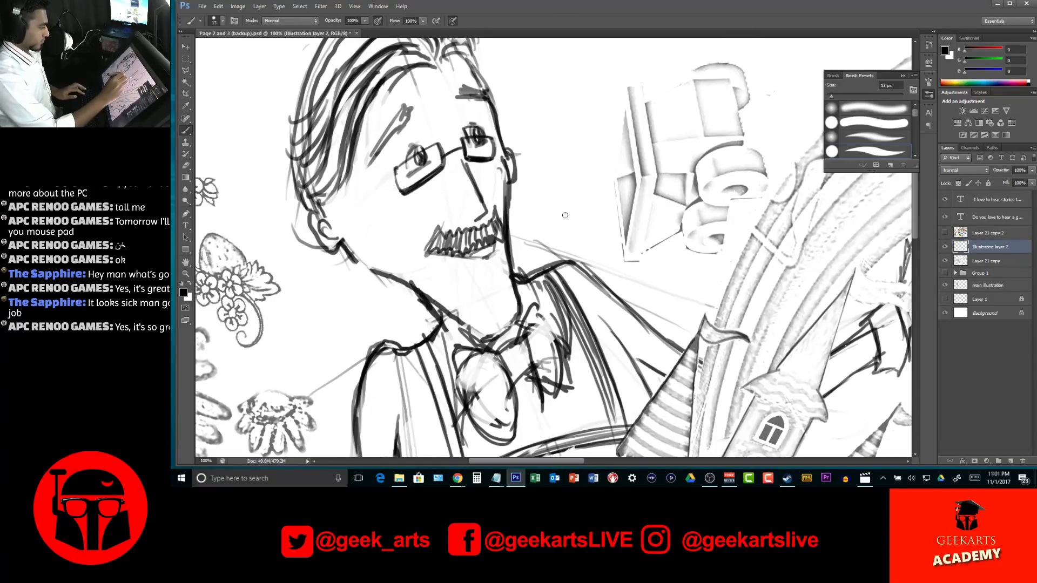
On the main illustration layer, thin the rough lines along the man's jaw, chin and right cheek with a 15 px eraser
key(v)
ctrl+click(563, 248)
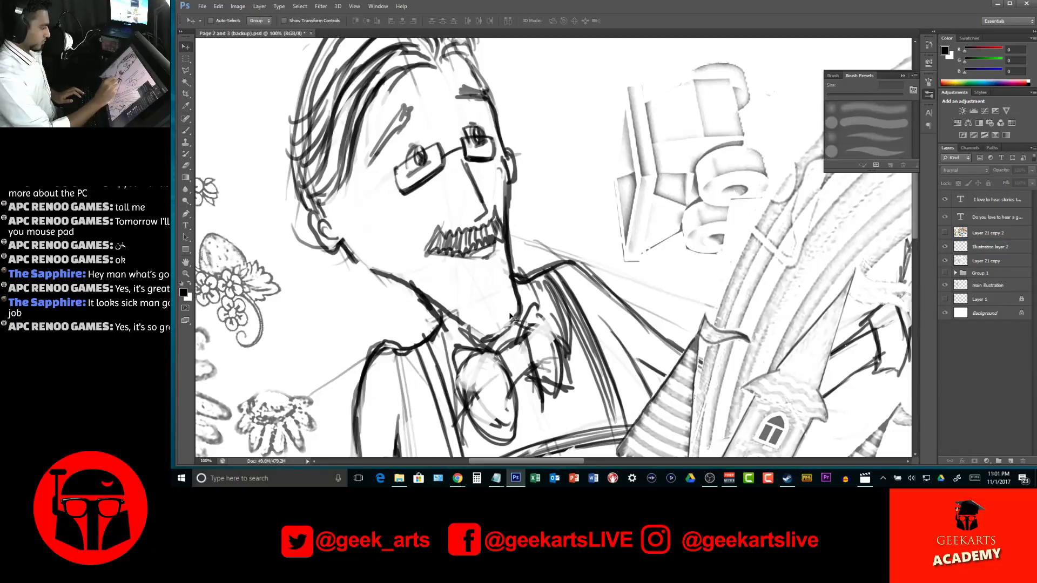
ctrl+click(507, 245)
key(e)
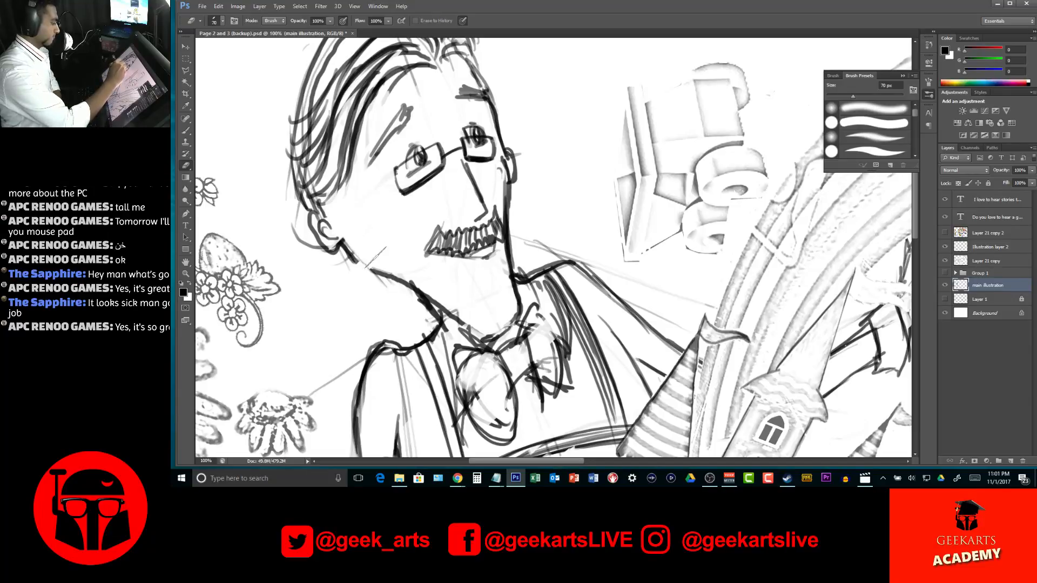
key(bracketleft)
key(bracketleft)
key(bracketleft)
key(bracketleft)
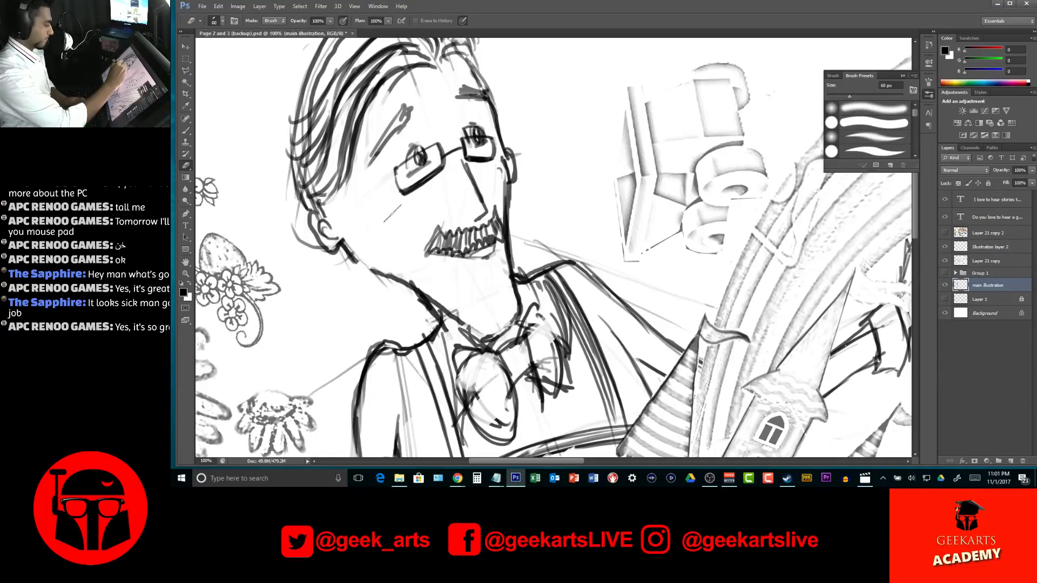
mouse_move(377, 267)
mouse_down()
mouse_move(450, 303)
mouse_move(374, 268)
mouse_move(468, 319)
mouse_move(409, 272)
mouse_move(476, 319)
mouse_move(442, 296)
mouse_move(480, 333)
mouse_up()
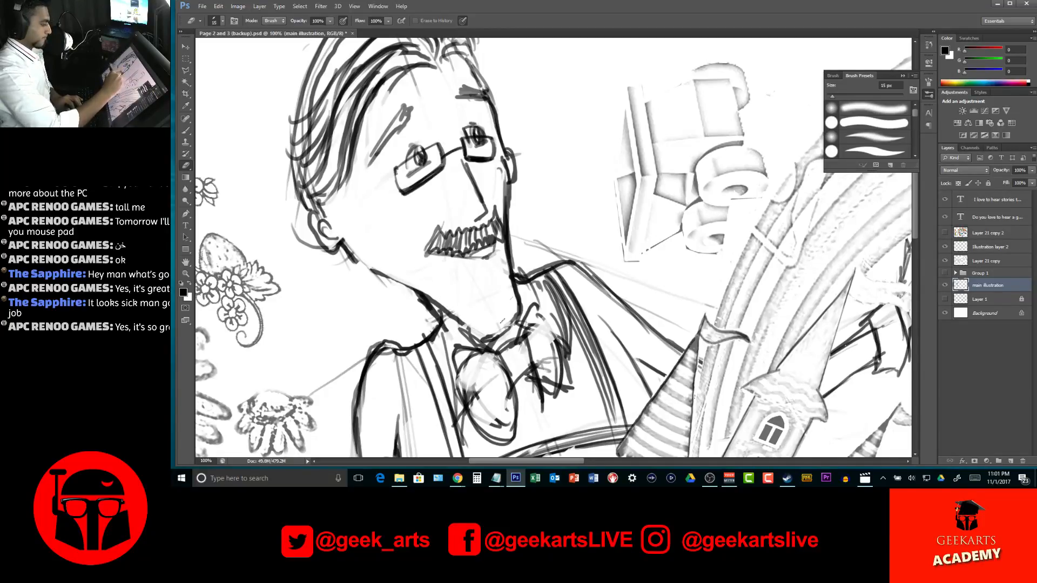
mouse_move(496, 252)
mouse_down()
mouse_move(486, 259)
mouse_move(503, 236)
mouse_move(501, 217)
mouse_move(509, 276)
mouse_up()
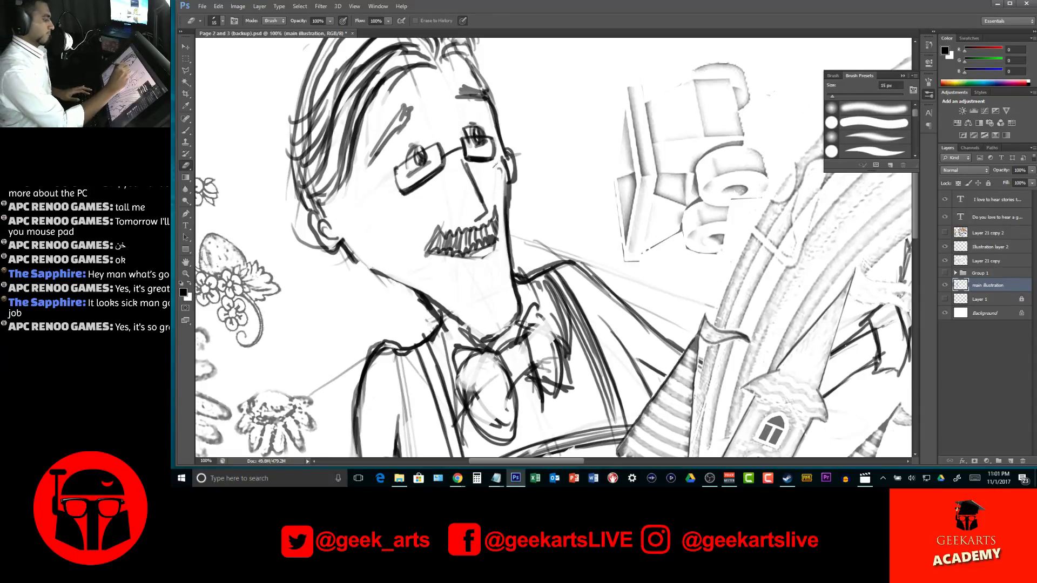
mouse_move(501, 183)
mouse_down()
mouse_move(500, 169)
mouse_move(505, 248)
mouse_up()
Erase stray sketch lines along the man's hairline and the outer edge of his hair
drag(542, 192, 621, 255)
mouse_move(425, 246)
mouse_down()
mouse_move(449, 163)
mouse_move(460, 171)
mouse_up()
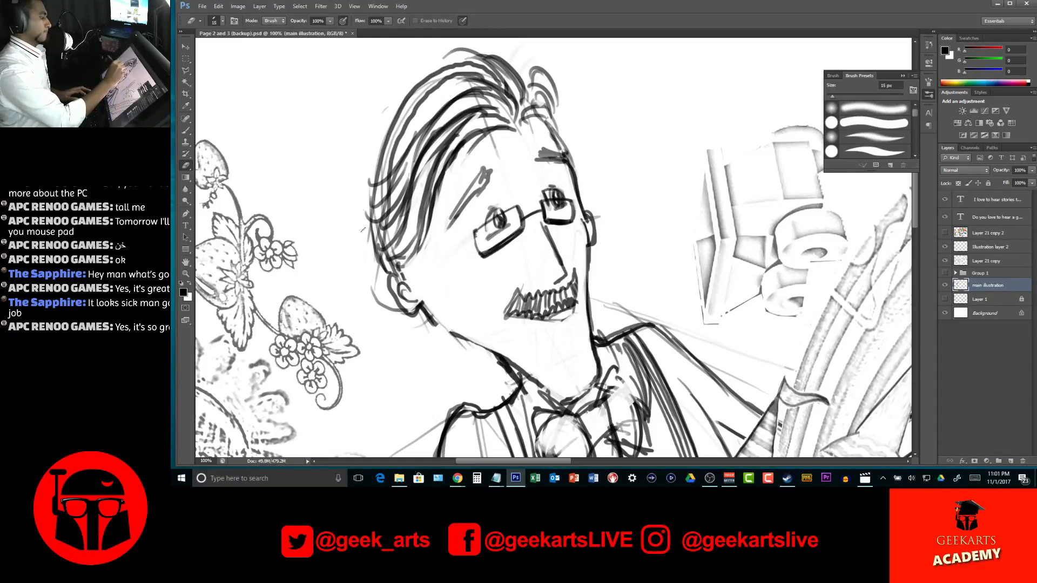
drag(370, 202, 404, 98)
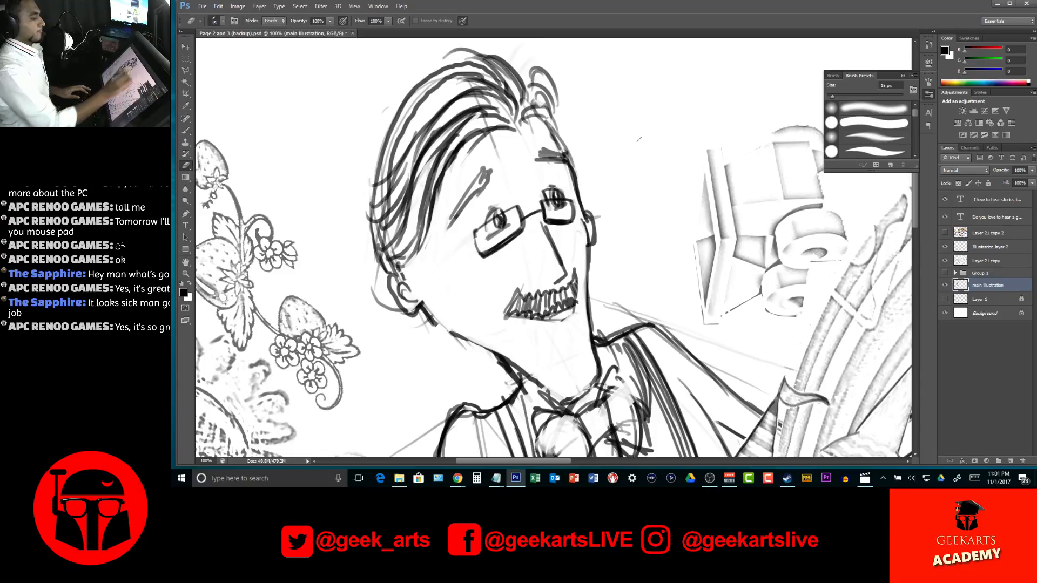
drag(649, 213, 661, 215)
key(l)
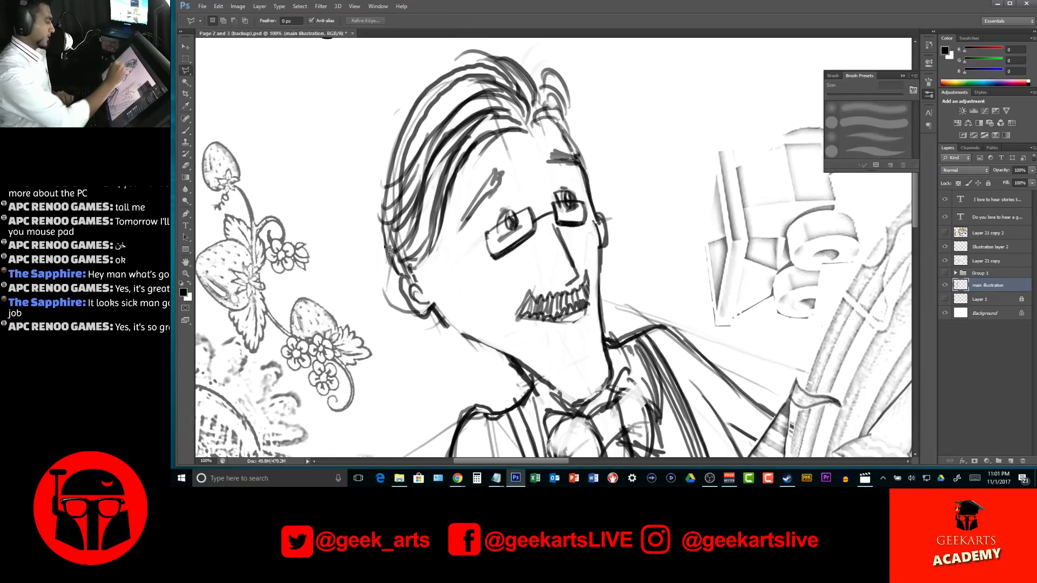
Draw a fuller, rounded outline and extra strands on the back of the man's hair in black, undoing a poor stroke
key(b)
mouse_move(387, 274)
mouse_down()
mouse_move(358, 184)
mouse_move(427, 82)
mouse_move(460, 66)
mouse_move(395, 100)
mouse_up()
drag(469, 54, 357, 149)
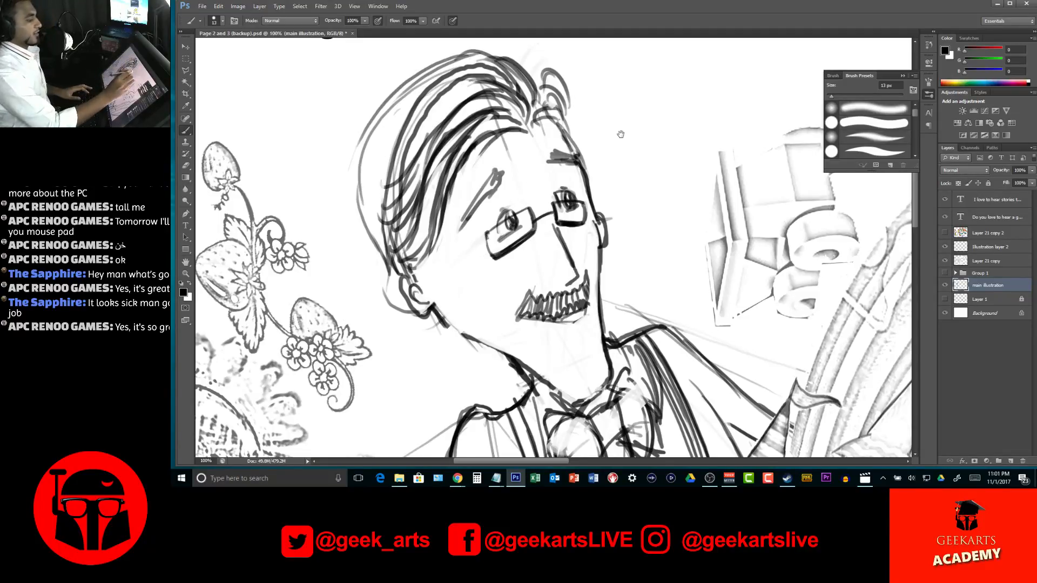
drag(621, 133, 635, 151)
drag(473, 78, 397, 190)
mouse_move(476, 68)
mouse_down()
mouse_move(390, 159)
mouse_move(383, 189)
mouse_up()
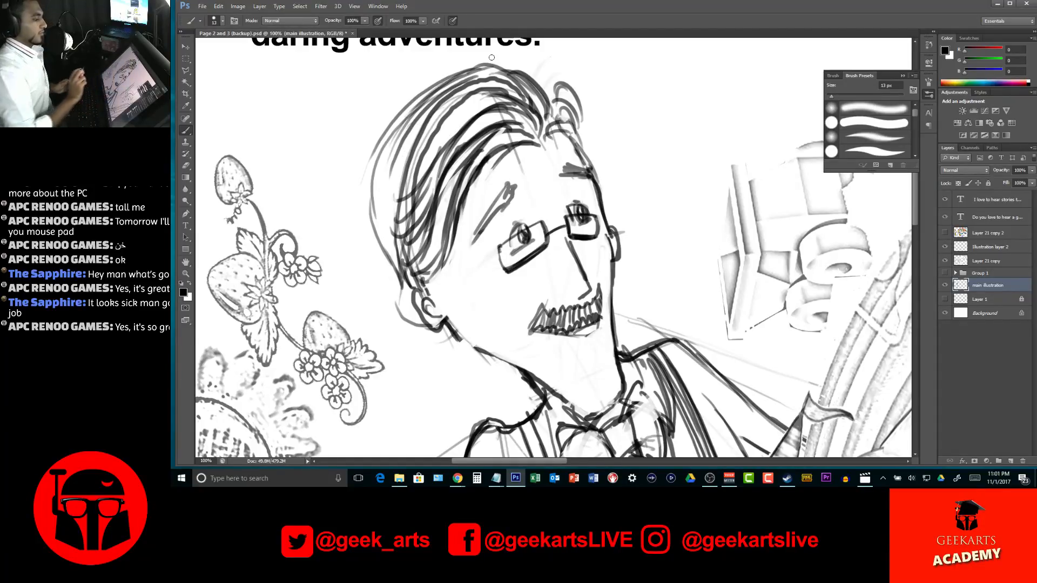
drag(491, 57, 407, 143)
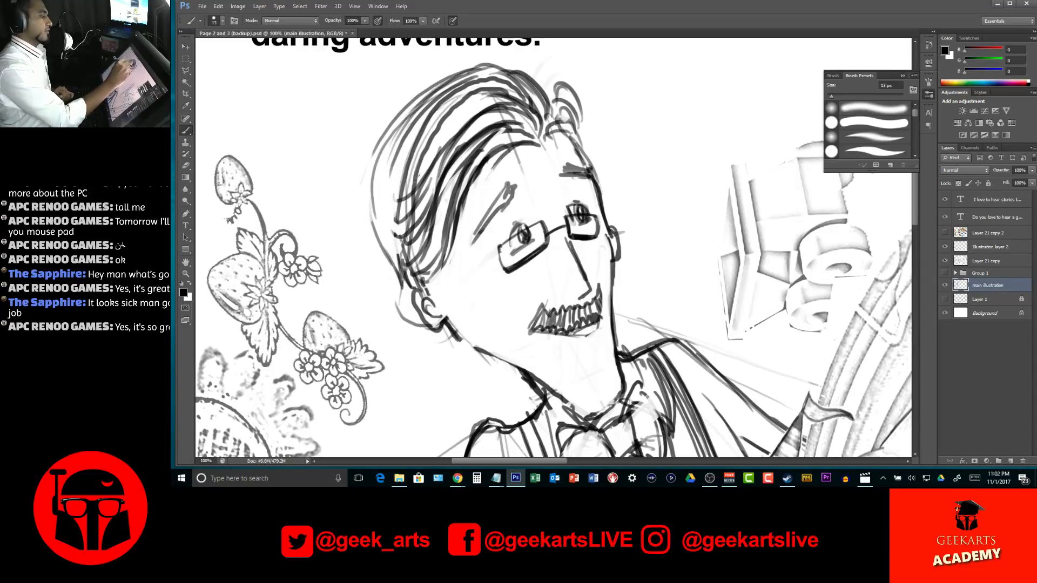
key(ctrl+z)
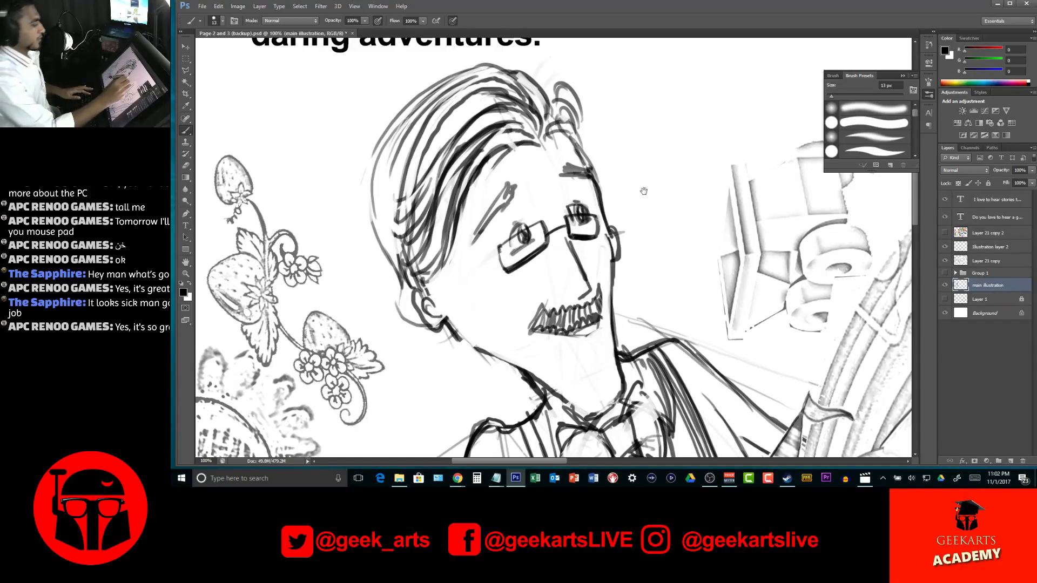
Examine the man's reshaped hair against the whole figure and up close
drag(594, 121, 596, 129)
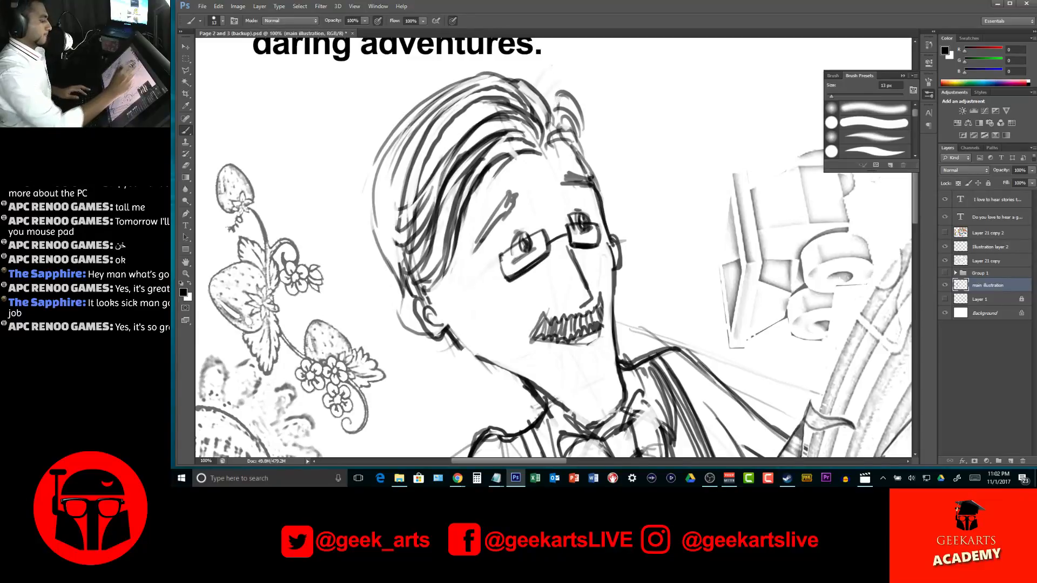
key(z)
click(597, 184)
key(alt)
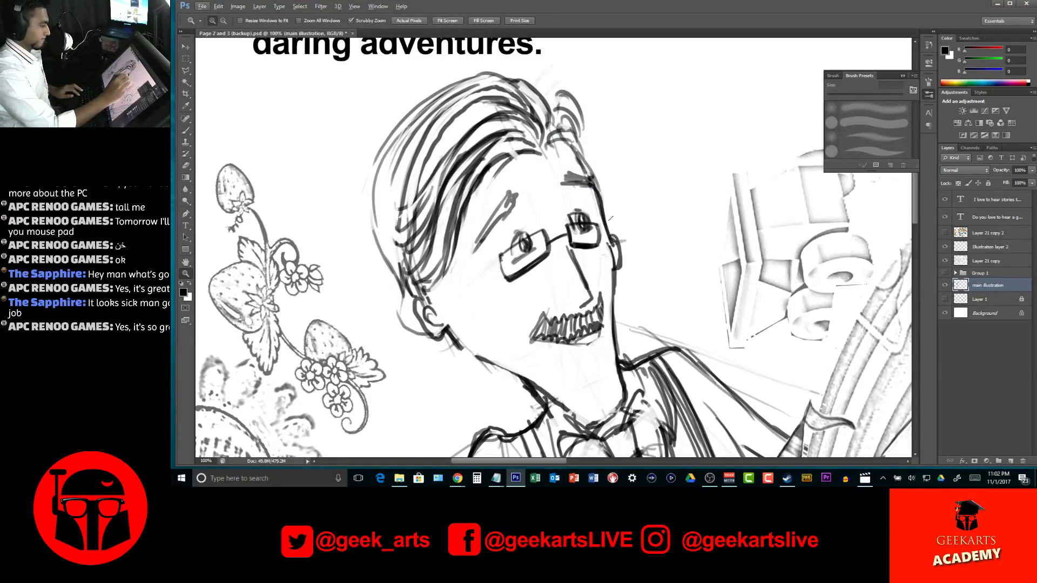
click(638, 25)
key(alt)
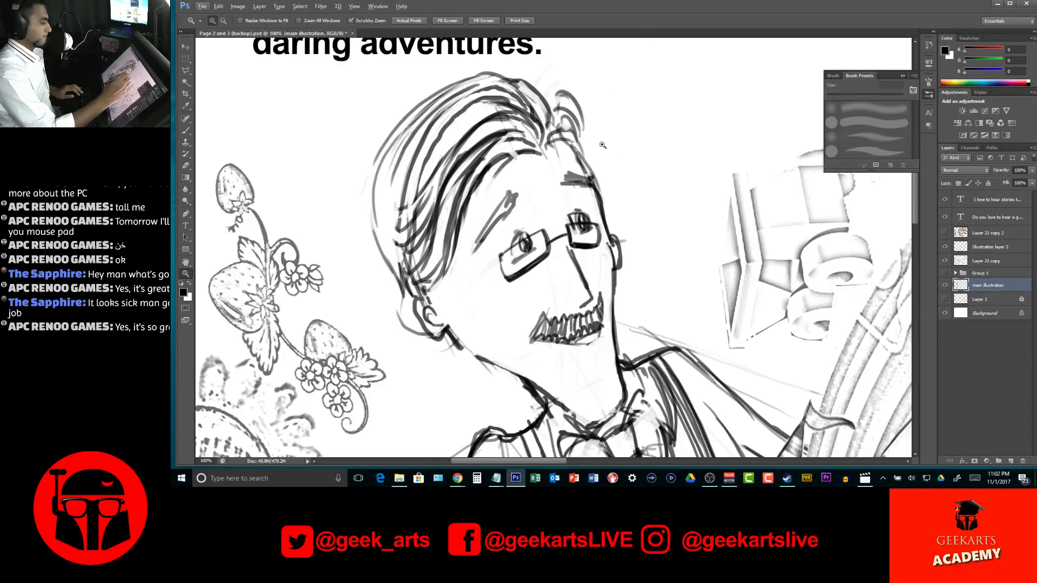
alt+click(609, 242)
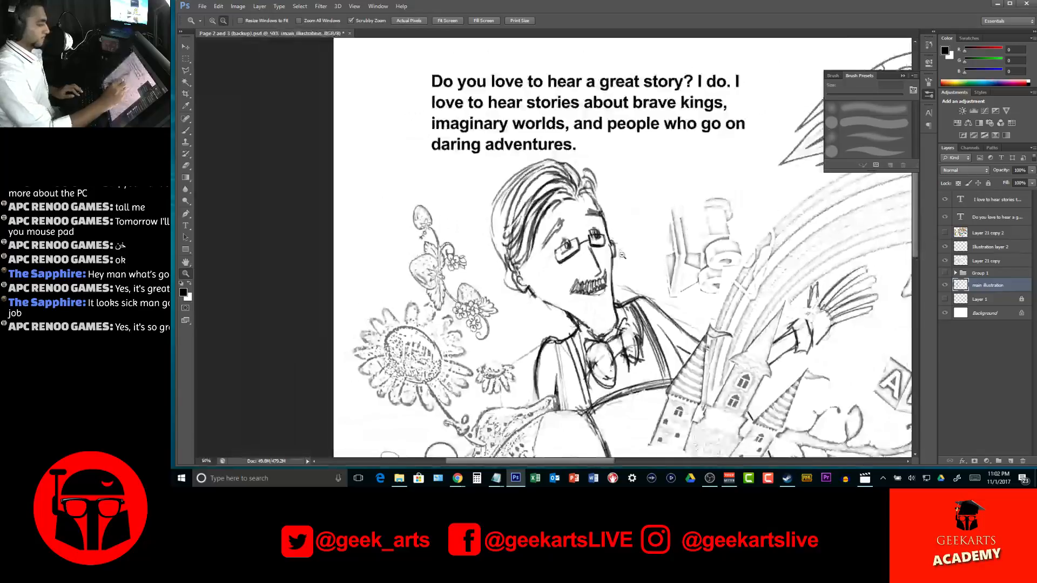
alt+click(620, 252)
click(545, 273)
click(544, 273)
click(545, 271)
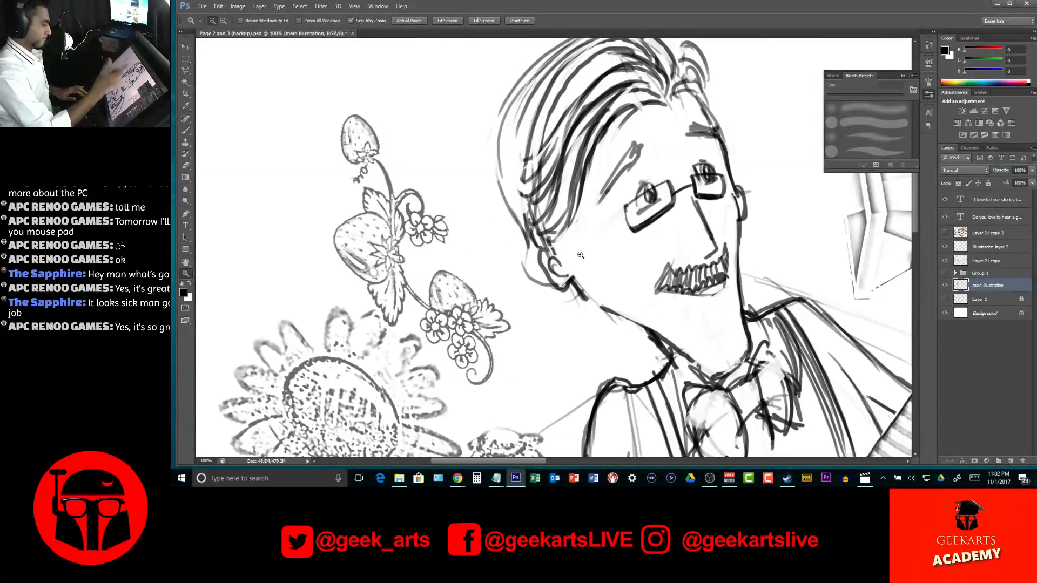
Try a large round left eye with a filled pupil over the man's glasses, and undo its strokes
key(b)
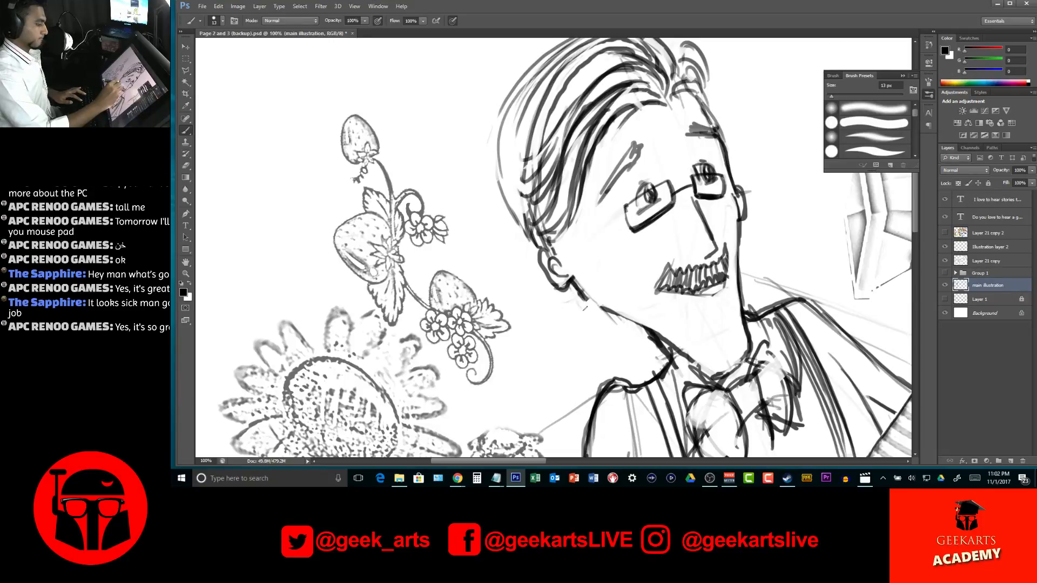
drag(685, 245, 539, 268)
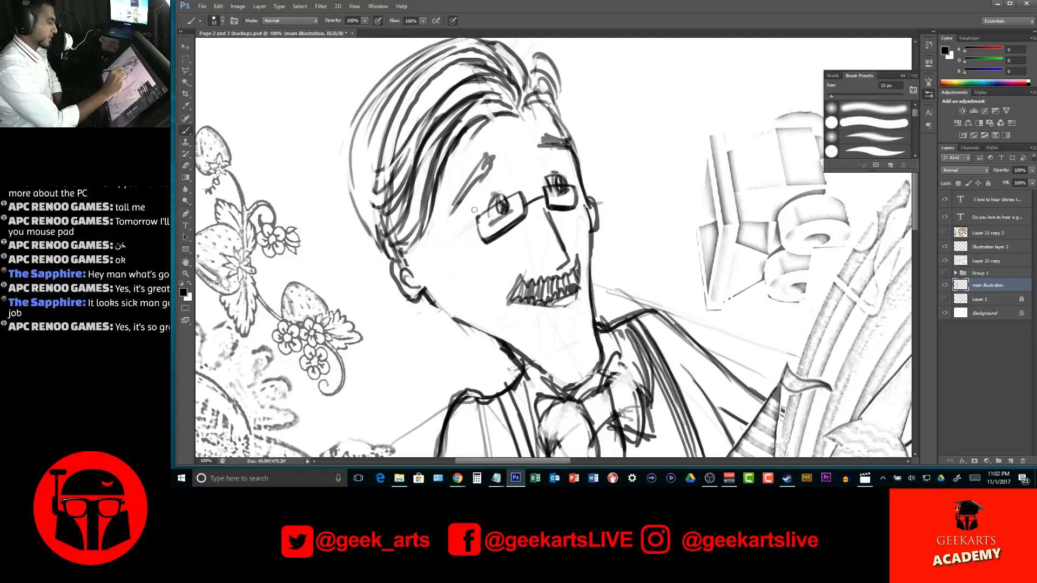
mouse_move(499, 188)
mouse_down()
mouse_move(479, 191)
mouse_move(489, 200)
mouse_move(507, 191)
mouse_move(497, 201)
mouse_move(508, 186)
mouse_move(496, 220)
mouse_move(496, 209)
mouse_up()
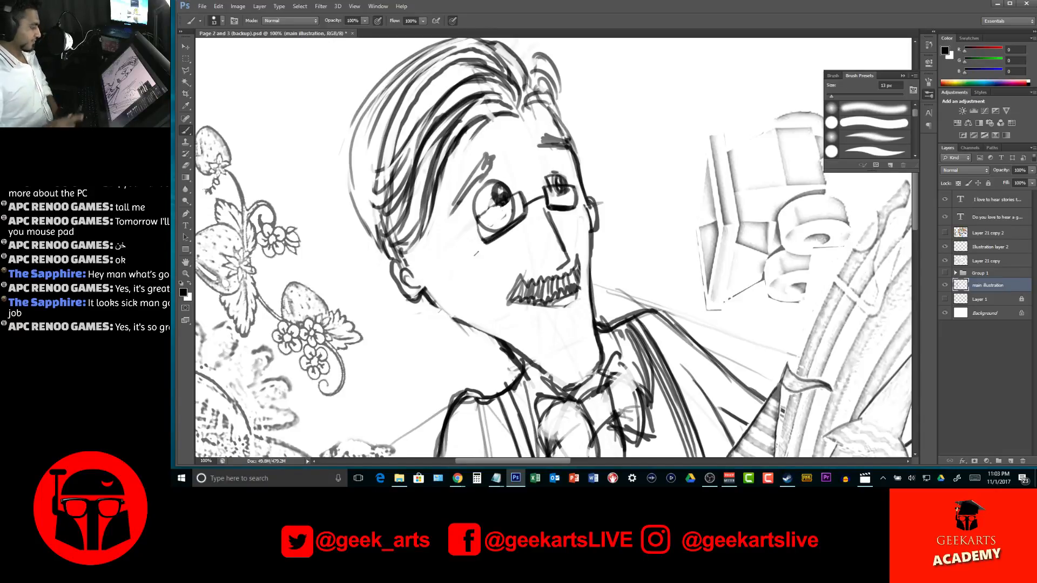
key(ctrl+alt+z)
key(ctrl+alt+z)
key(ctrl+alt+z)
key(ctrl+alt+z)
key(ctrl+alt+z)
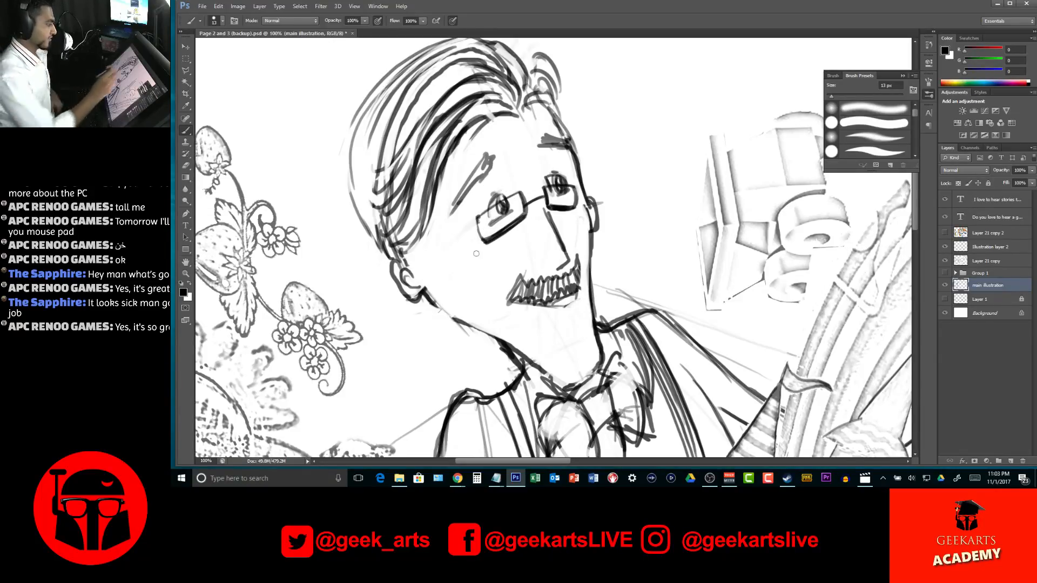
Draw large rounded eyes with filled black pupils rising above both lenses of the man's glasses
mouse_move(514, 213)
mouse_down()
mouse_move(512, 188)
mouse_move(488, 178)
mouse_move(492, 230)
mouse_up()
mouse_move(550, 195)
mouse_down()
mouse_move(567, 195)
mouse_move(574, 180)
mouse_move(540, 156)
mouse_move(556, 195)
mouse_up()
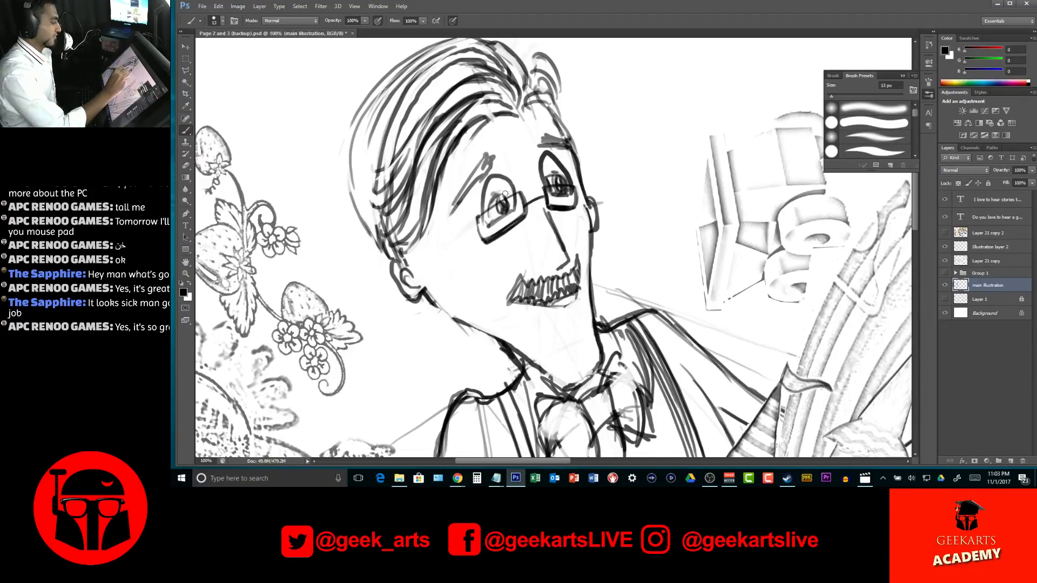
mouse_move(510, 180)
mouse_down()
mouse_move(500, 199)
mouse_move(509, 212)
mouse_move(515, 183)
mouse_move(512, 200)
mouse_up()
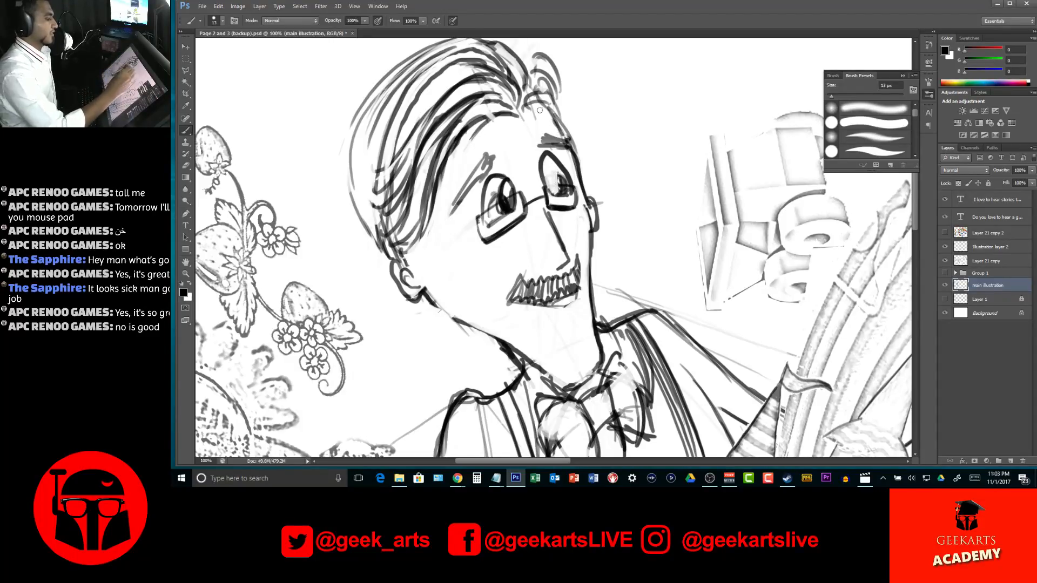
drag(559, 163, 557, 184)
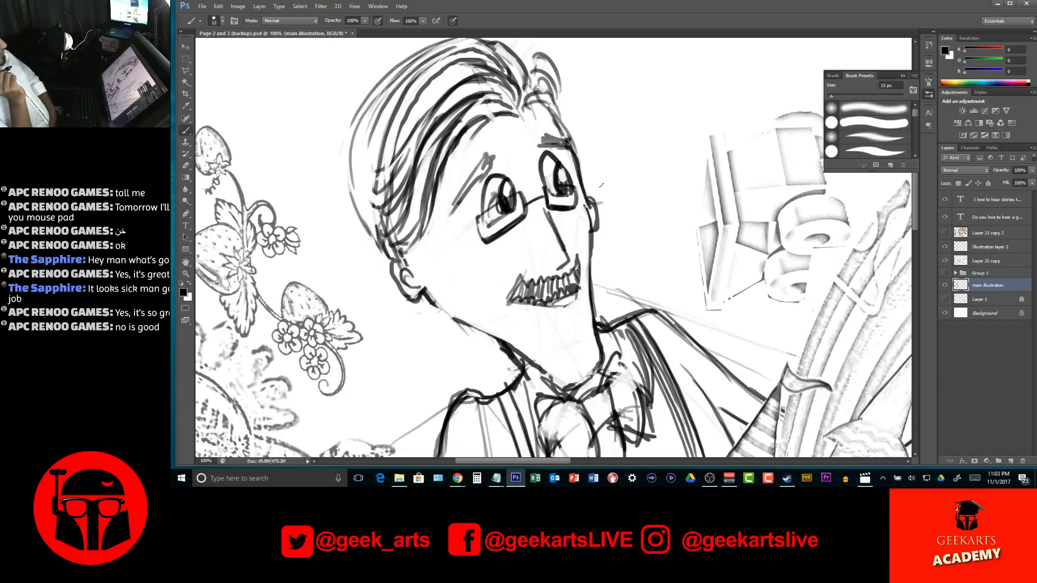
drag(489, 227, 517, 209)
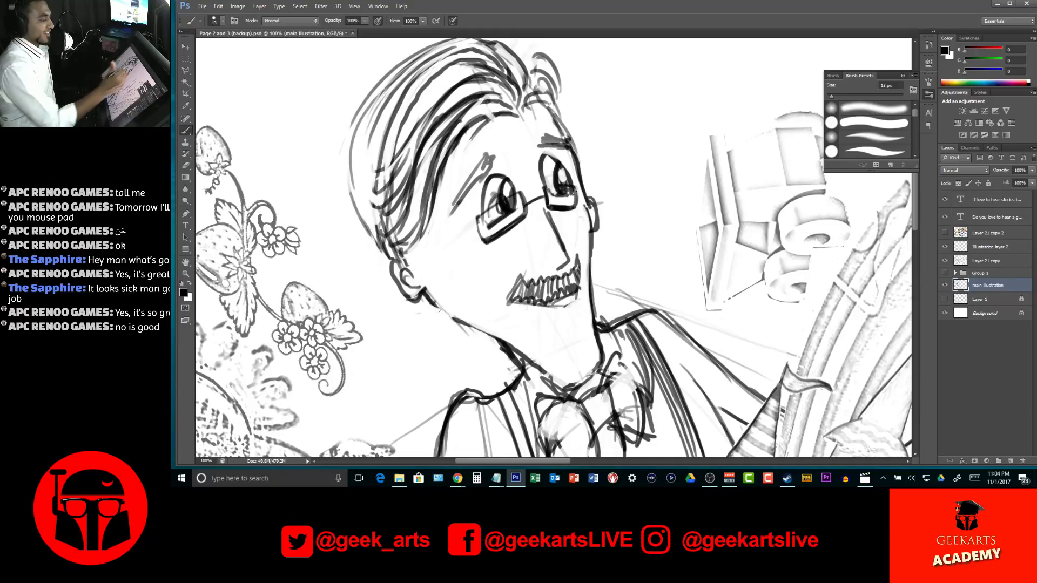
mouse_move(551, 156)
mouse_down()
mouse_move(540, 168)
mouse_move(557, 162)
mouse_up()
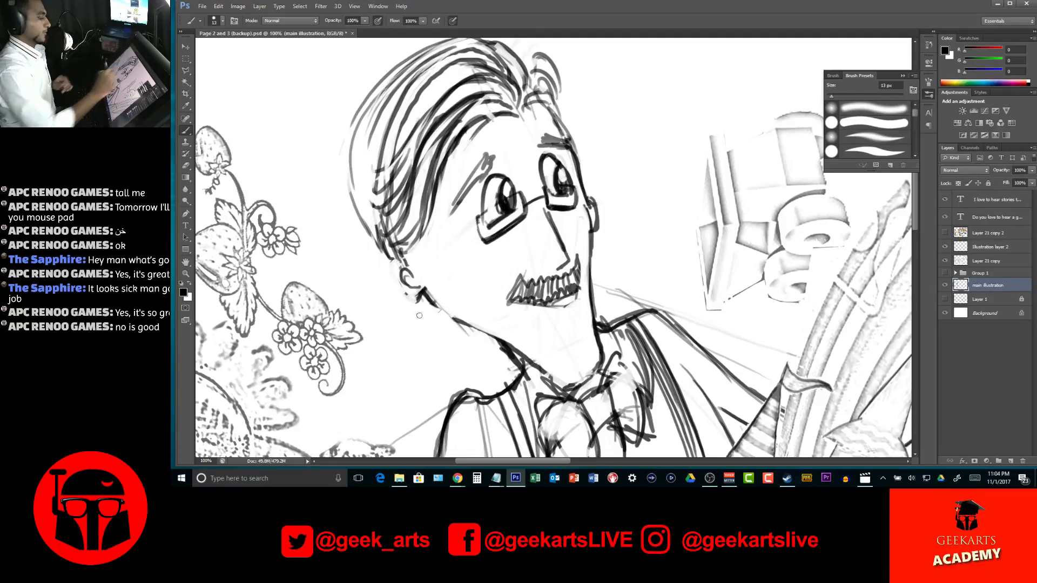
Redraw the outline of the man's near ear and reshape both eyebrows with darker, curved strokes
mouse_move(403, 268)
mouse_down()
mouse_move(406, 295)
mouse_move(420, 304)
mouse_move(379, 245)
mouse_up()
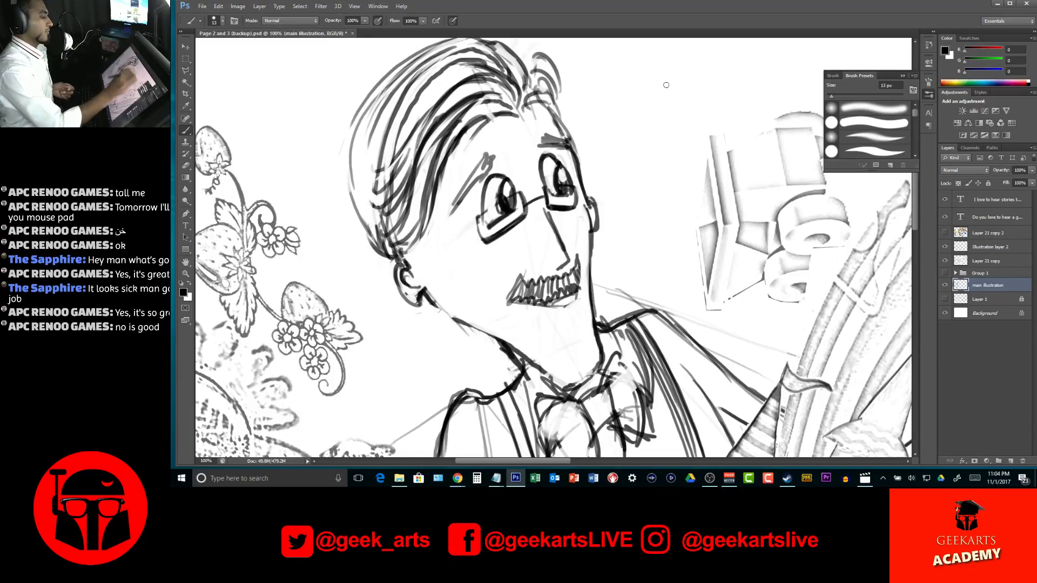
mouse_move(487, 167)
mouse_down()
mouse_move(485, 145)
mouse_move(455, 210)
mouse_up()
drag(546, 143, 544, 132)
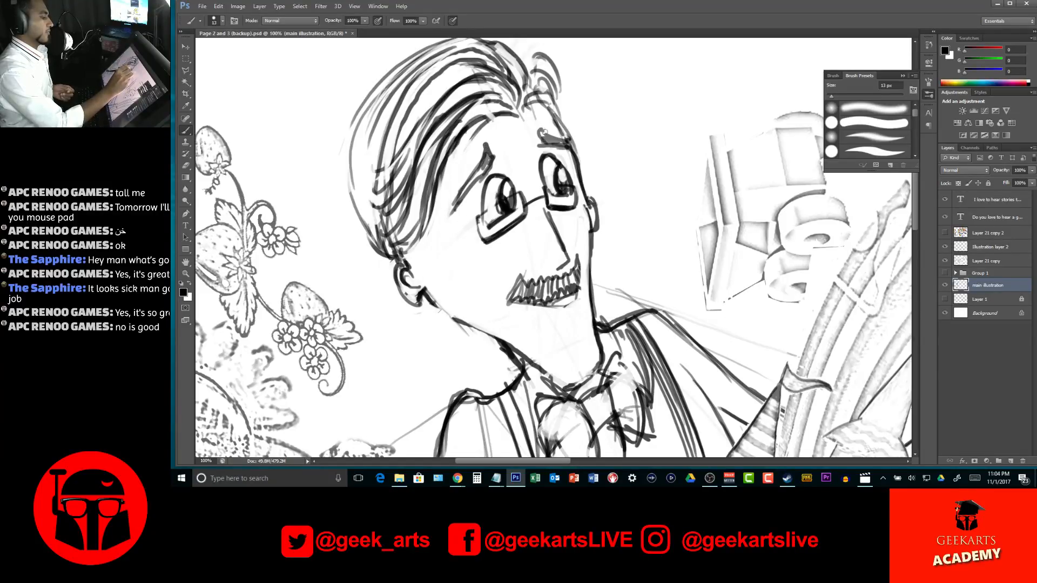
Redraw the man's glasses with thicker black frames and temple arms hooking past both ears, and check them against the whole spread
mouse_move(521, 190)
mouse_down()
mouse_move(472, 222)
mouse_move(486, 246)
mouse_move(506, 235)
mouse_move(457, 234)
mouse_move(474, 227)
mouse_move(427, 245)
mouse_move(376, 274)
mouse_move(373, 301)
mouse_move(374, 274)
mouse_move(473, 219)
mouse_move(486, 247)
mouse_move(476, 220)
mouse_move(528, 190)
mouse_move(485, 246)
mouse_move(531, 221)
mouse_move(507, 237)
mouse_move(554, 201)
mouse_move(530, 207)
mouse_move(550, 191)
mouse_move(578, 185)
mouse_move(551, 206)
mouse_move(578, 208)
mouse_move(562, 209)
mouse_move(586, 176)
mouse_up()
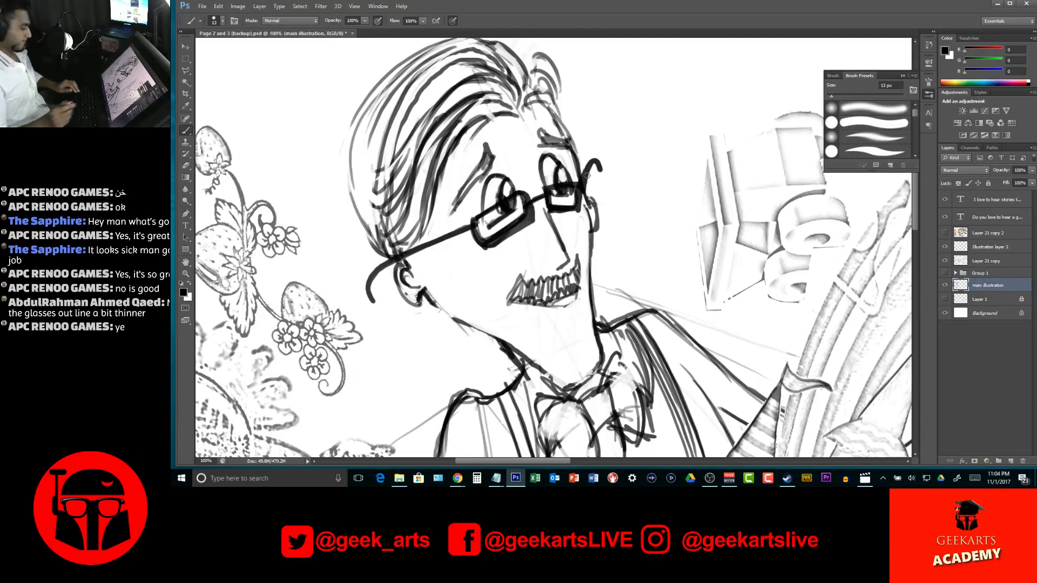
key(z)
drag(640, 267, 559, 270)
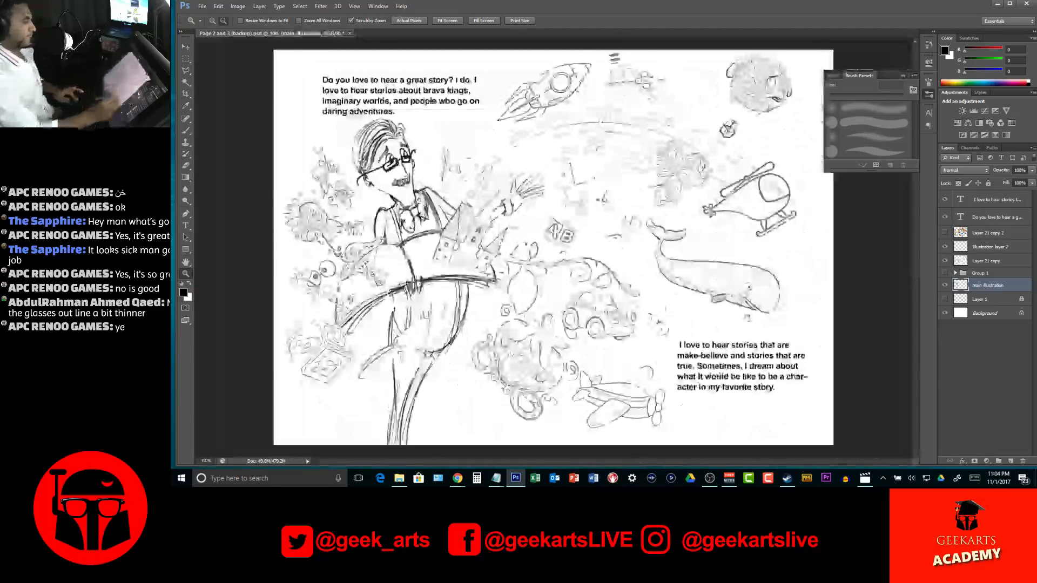
click(401, 177)
drag(401, 177, 591, 245)
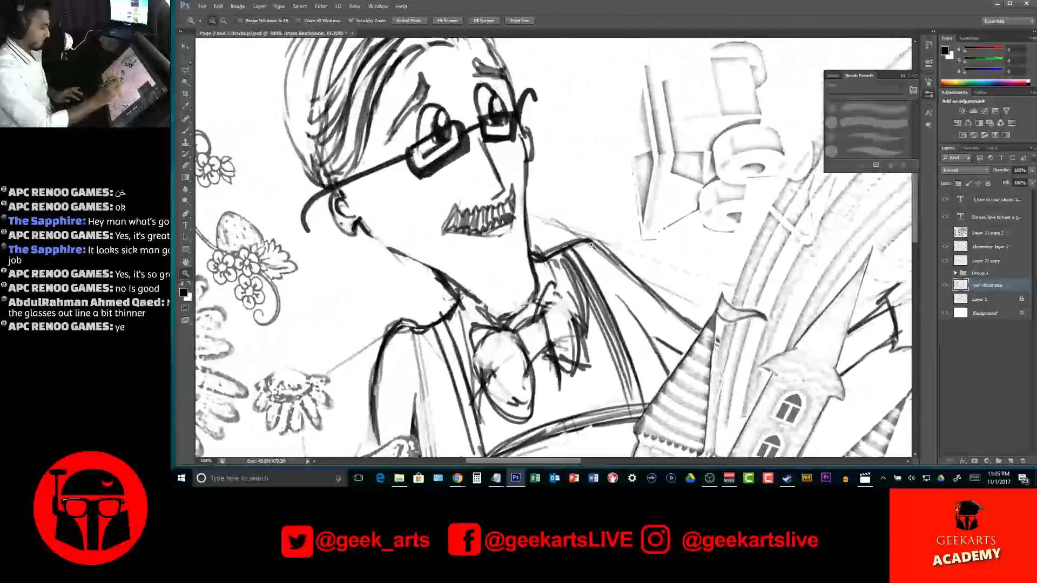
Erase the man's scribbled moustache and the old mouth line beneath it
key(b)
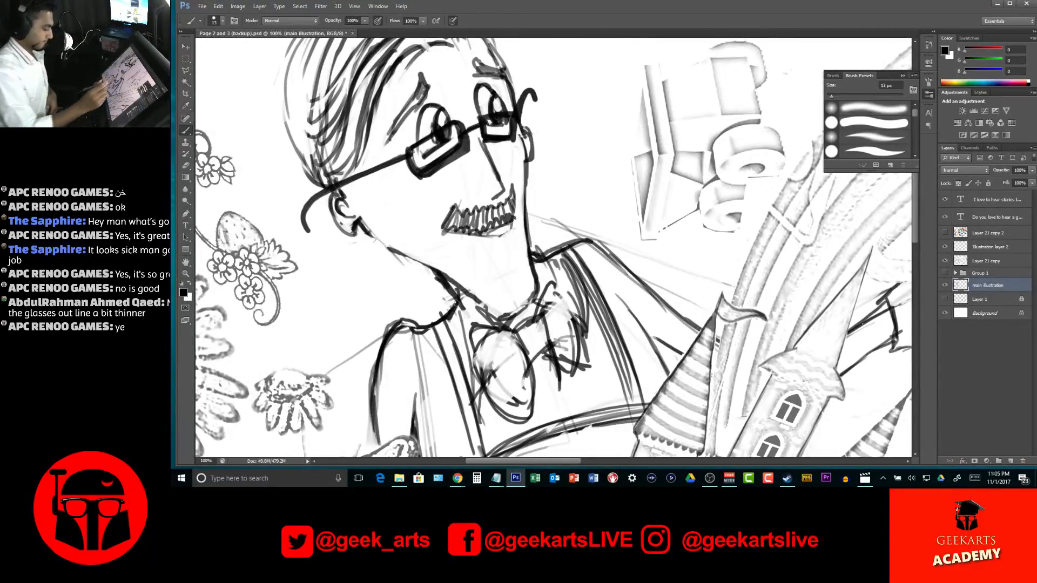
mouse_move(442, 226)
mouse_down()
mouse_move(453, 206)
mouse_move(478, 208)
mouse_up()
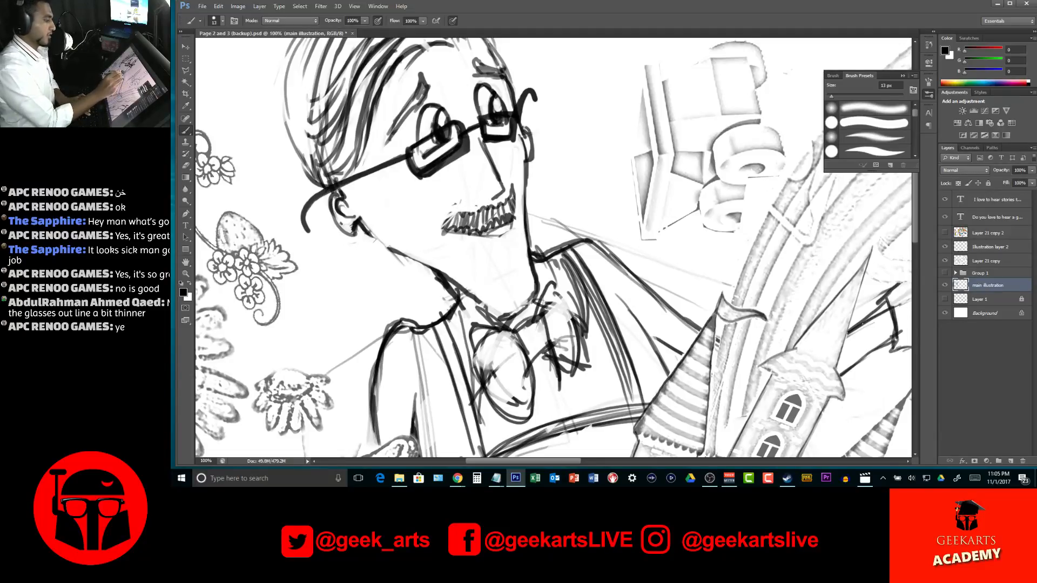
mouse_move(440, 211)
mouse_down()
mouse_move(486, 219)
mouse_move(464, 221)
mouse_move(455, 202)
mouse_move(443, 220)
mouse_move(505, 198)
mouse_move(494, 227)
mouse_move(508, 194)
mouse_move(492, 205)
mouse_move(508, 183)
mouse_up()
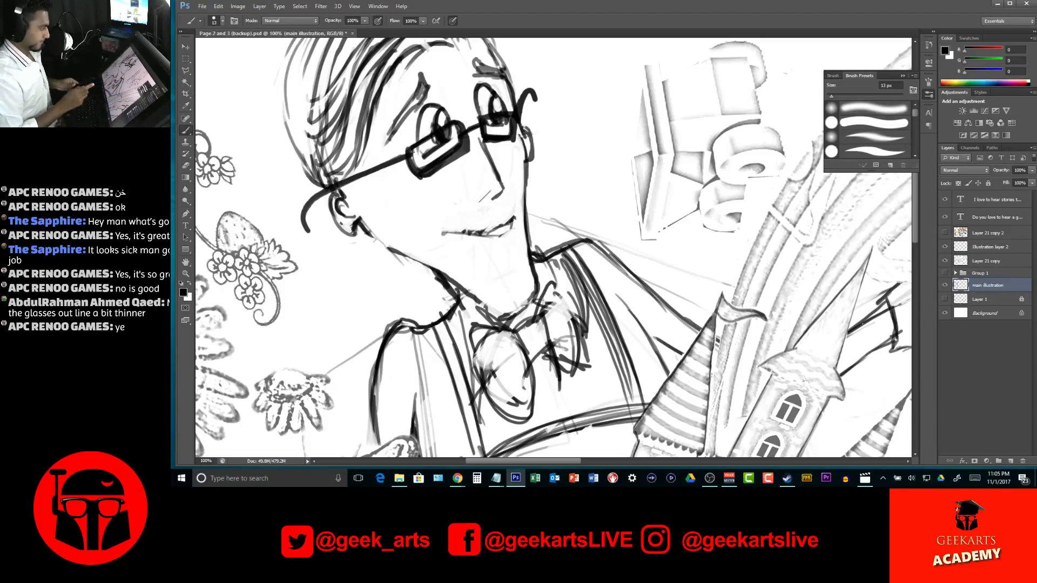
drag(505, 229, 437, 235)
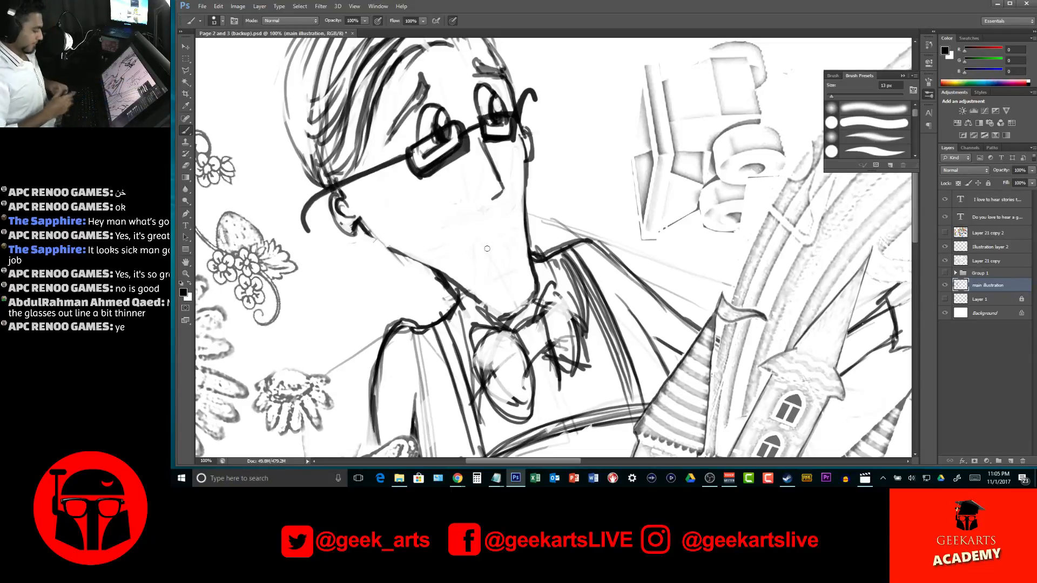
Draw a wide slanted smile with an upper curve and a lower lip line below the man's nose
drag(422, 241, 515, 218)
mouse_move(429, 239)
mouse_down()
mouse_move(506, 211)
mouse_move(523, 193)
mouse_move(486, 228)
mouse_move(438, 235)
mouse_move(498, 245)
mouse_up()
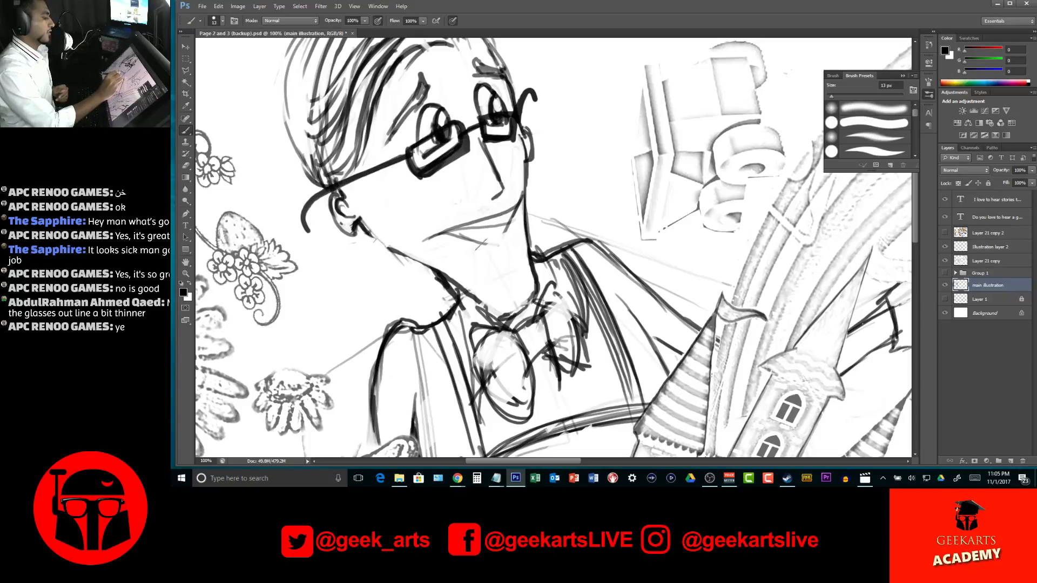
drag(476, 242, 509, 233)
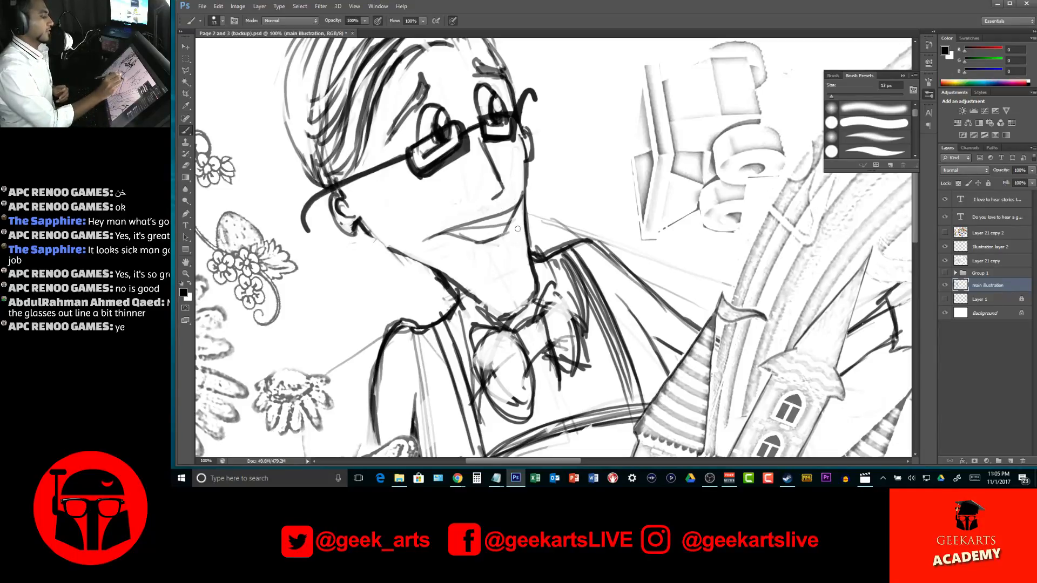
Erase the extra sketch lines inside the man's open smile, leaving only the outer mouth contour
key(z)
alt+click(492, 256)
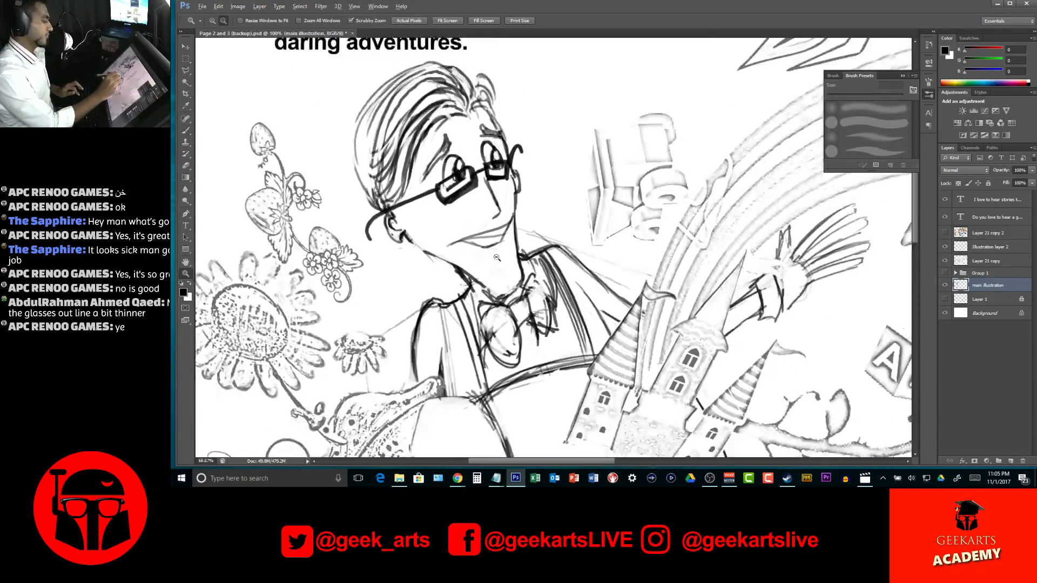
alt+click(492, 256)
alt+click(492, 256)
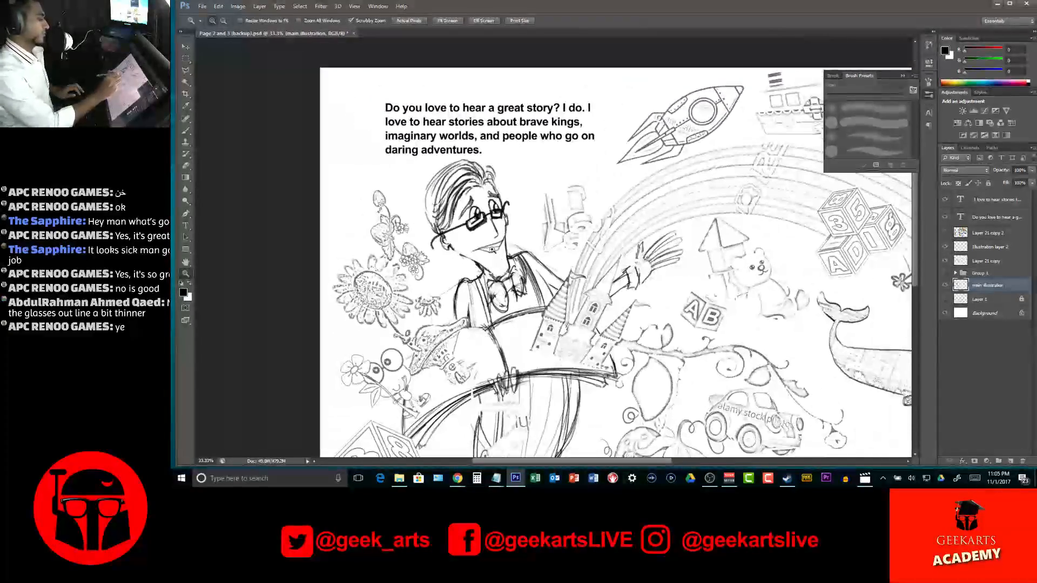
click(496, 251)
click(496, 250)
click(499, 250)
click(500, 250)
key(b)
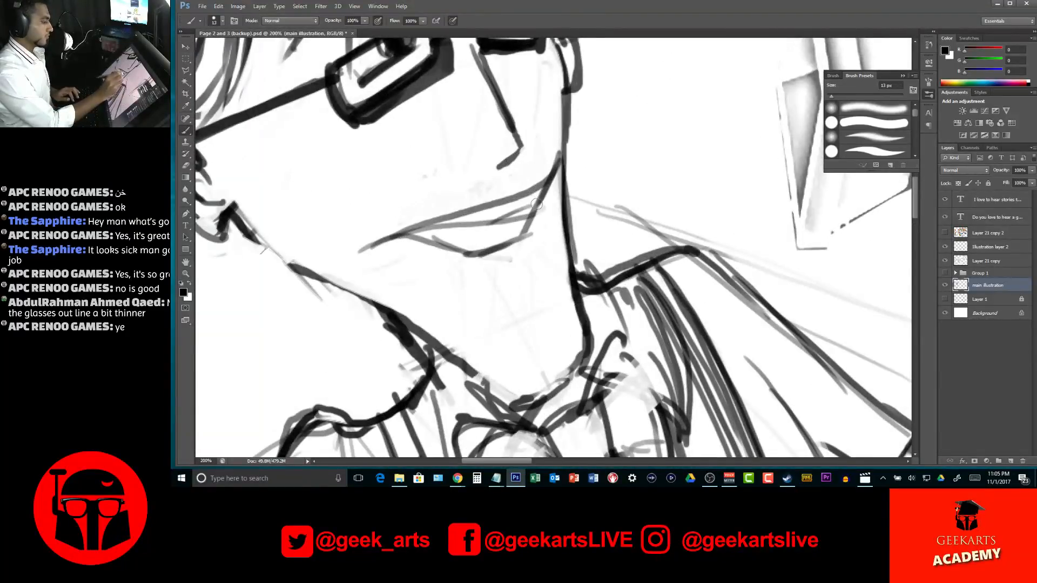
drag(478, 233, 445, 236)
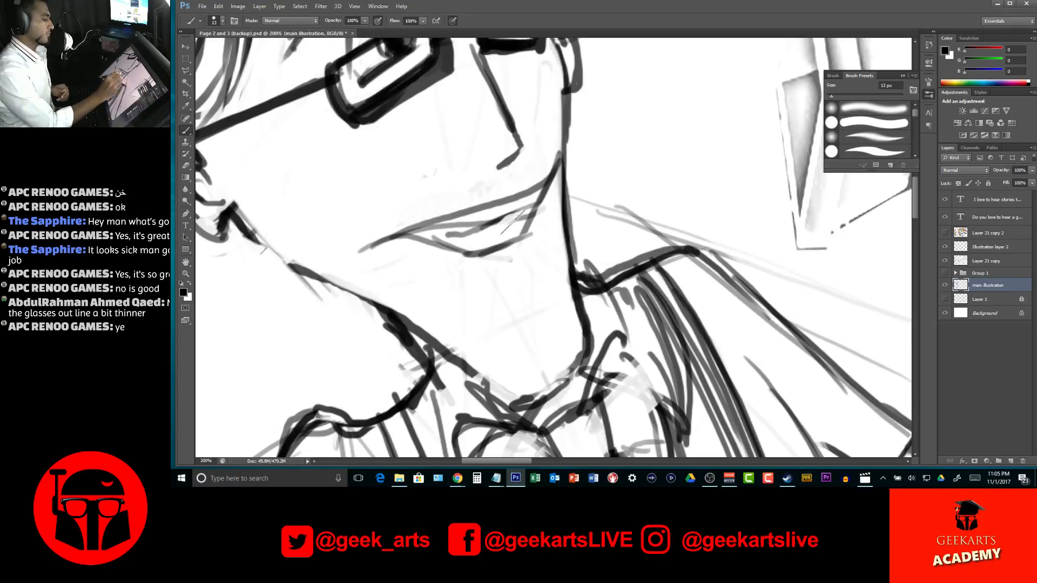
drag(511, 219, 487, 242)
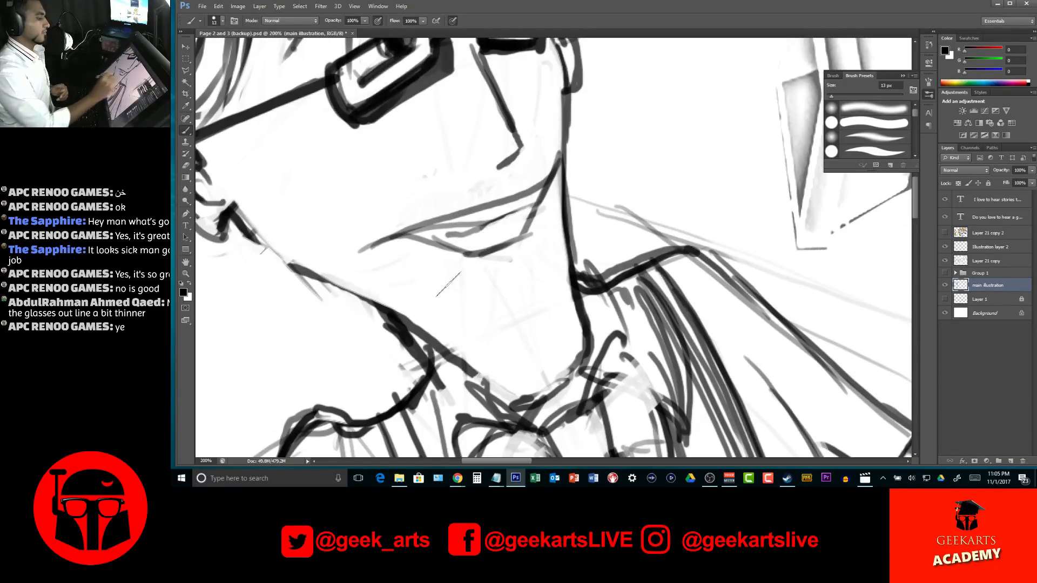
key(z)
click(488, 231)
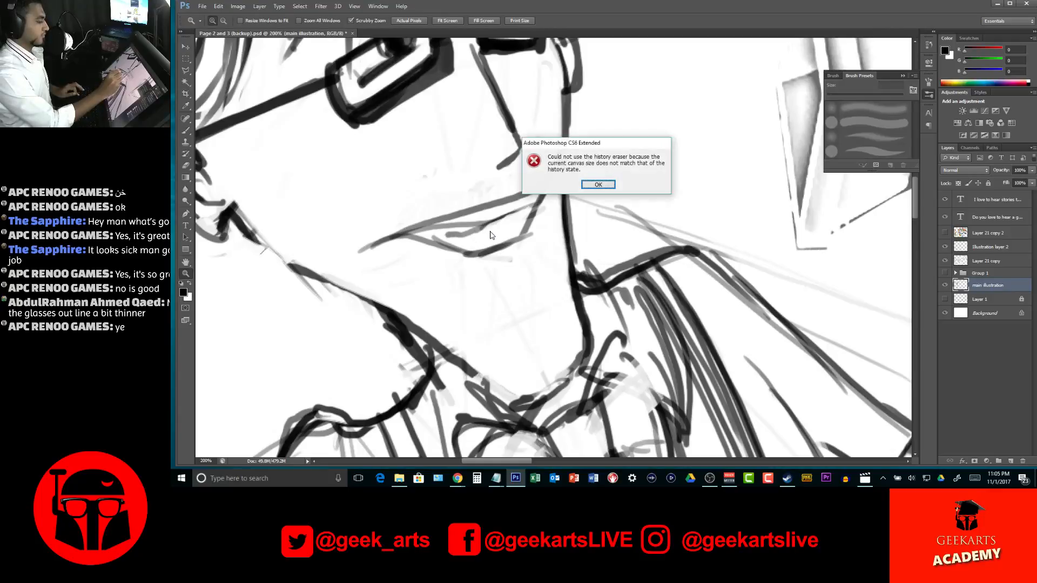
click(596, 186)
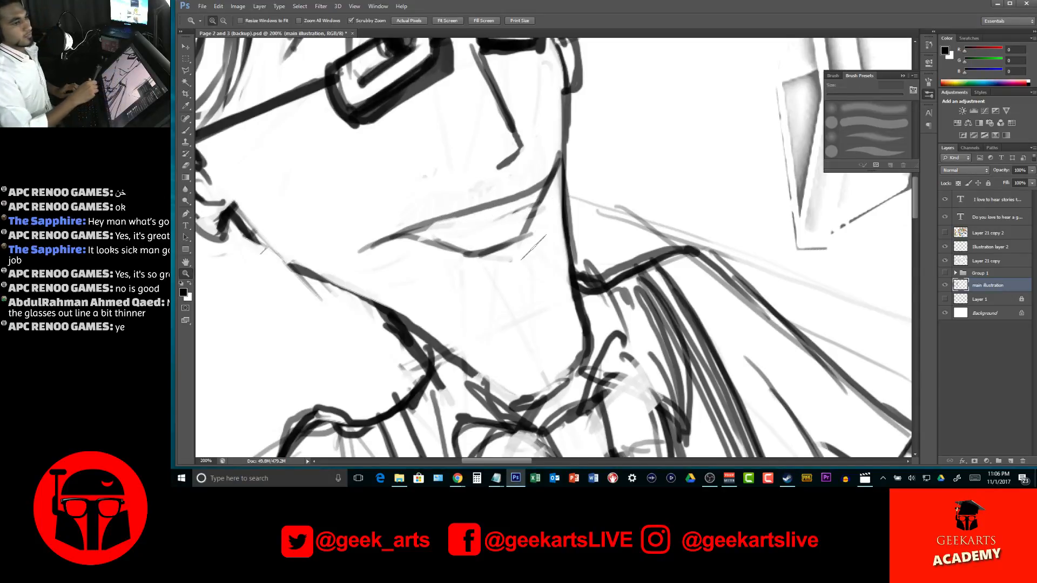
Thin the heavy black frame around the left lens of the man's glasses
alt+click(509, 247)
alt+click(510, 247)
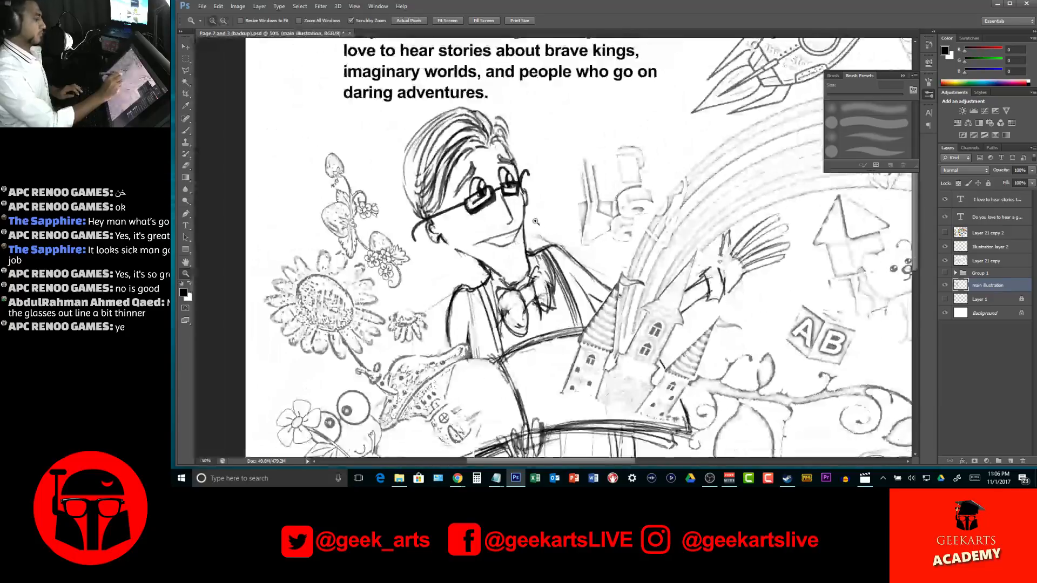
click(518, 214)
key(b)
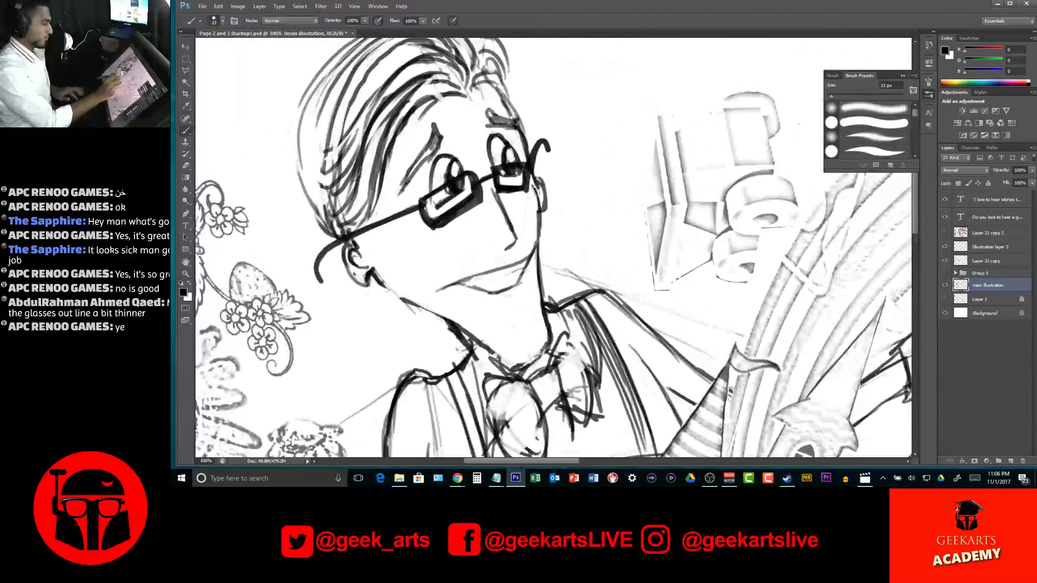
mouse_move(501, 190)
mouse_down()
mouse_move(527, 189)
mouse_move(503, 181)
mouse_up()
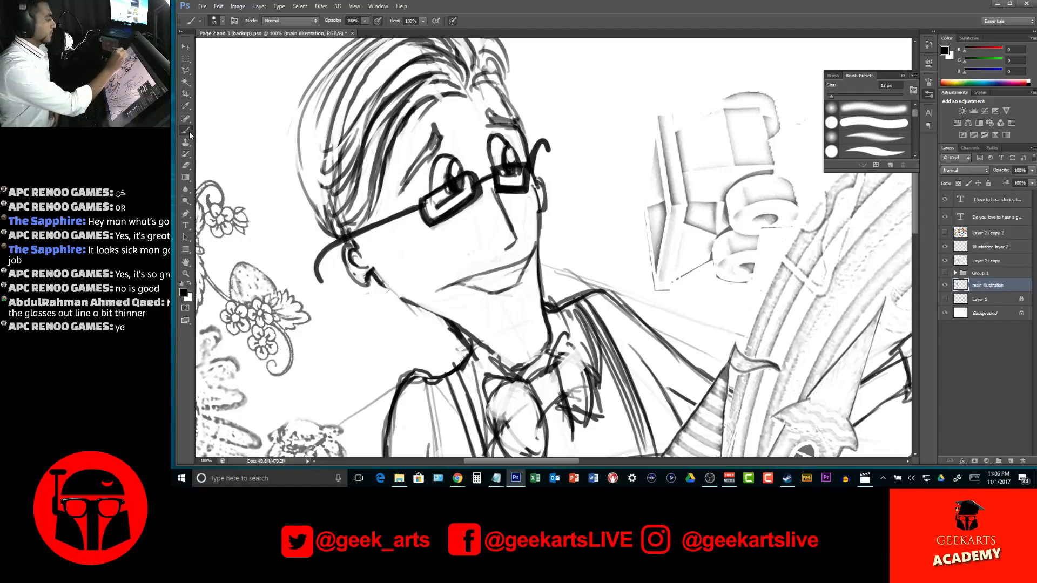
Set the eraser to a 12 px hard round tip and trim the frames of both lenses thinner with rounder corners
key(e)
right_click(577, 177)
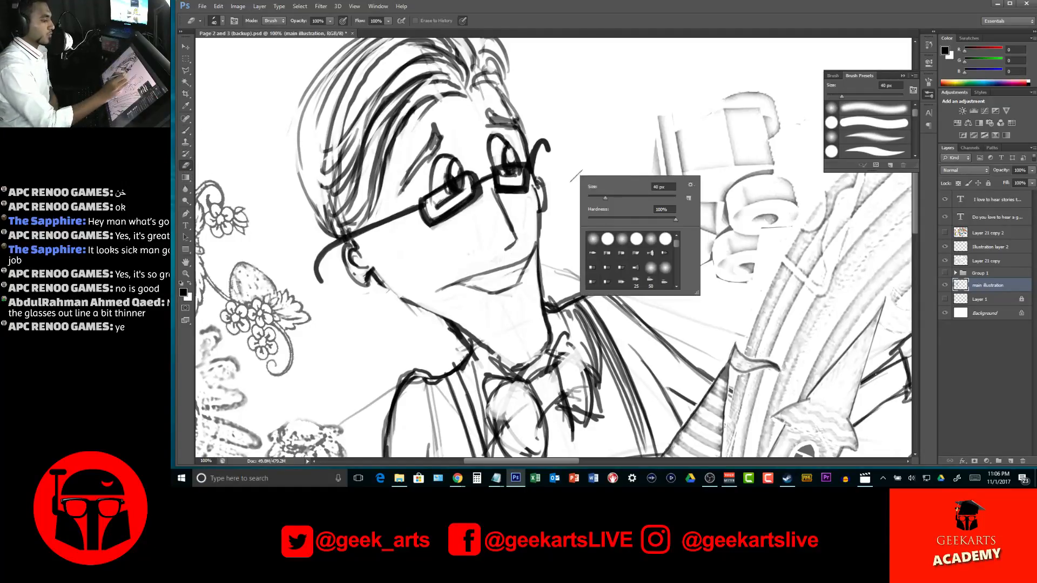
click(608, 239)
click(583, 41)
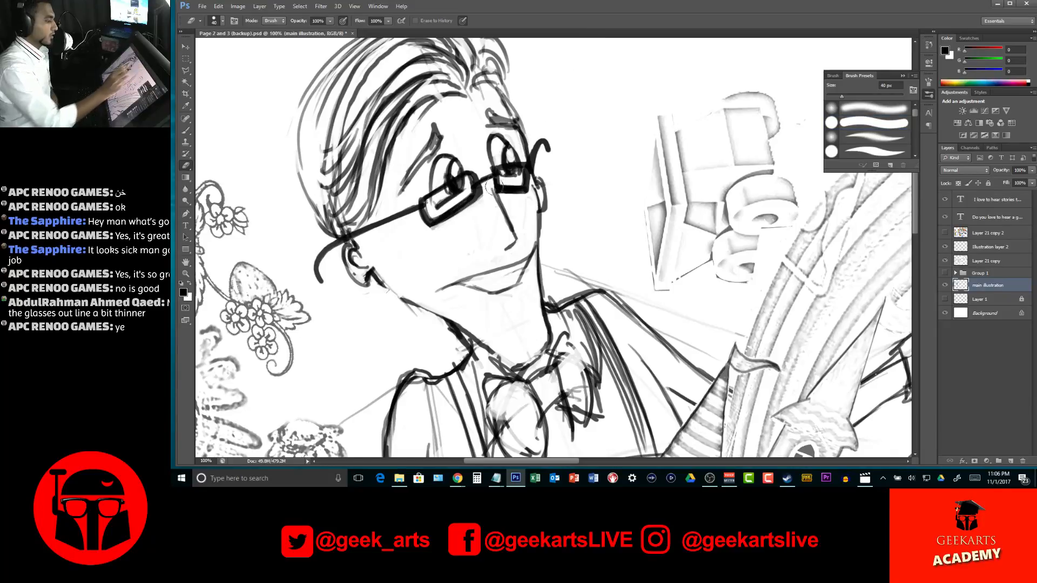
right_click(495, 196)
click(506, 219)
click(508, 220)
click(585, 8)
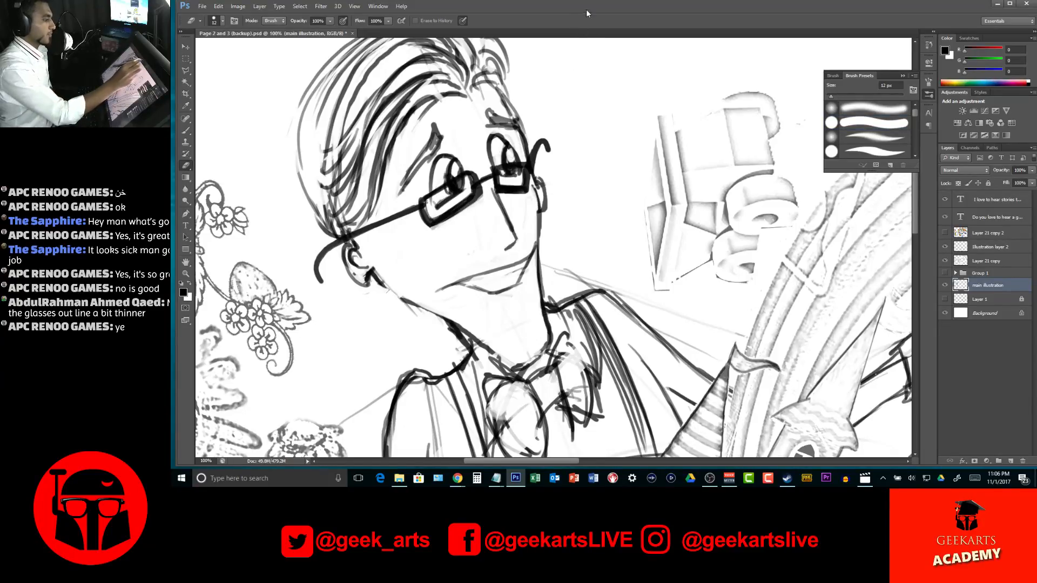
drag(510, 185, 522, 187)
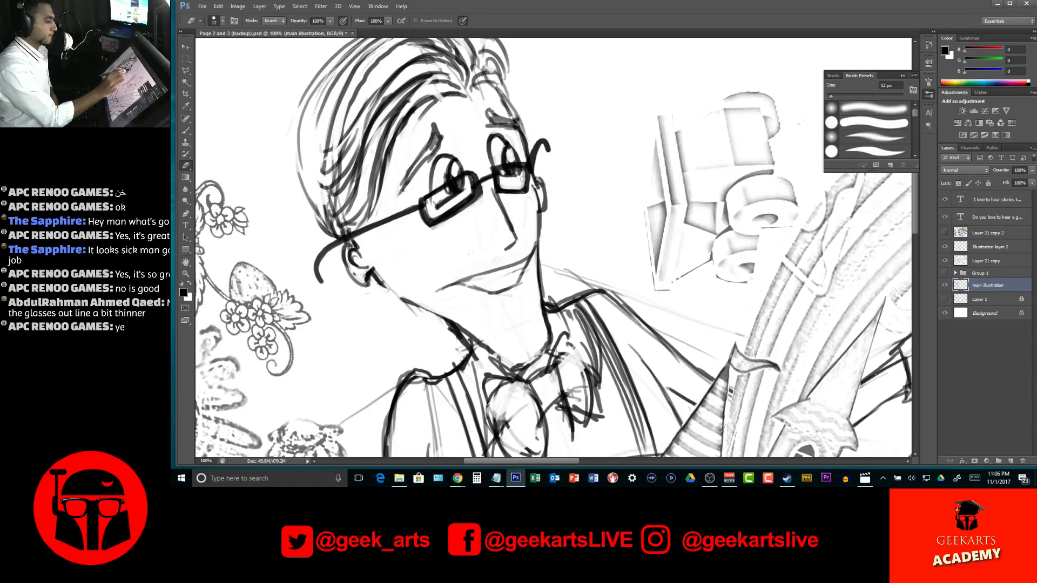
mouse_move(500, 187)
mouse_down()
mouse_move(524, 174)
mouse_move(516, 188)
mouse_move(533, 191)
mouse_move(465, 198)
mouse_move(440, 215)
mouse_move(471, 185)
mouse_up()
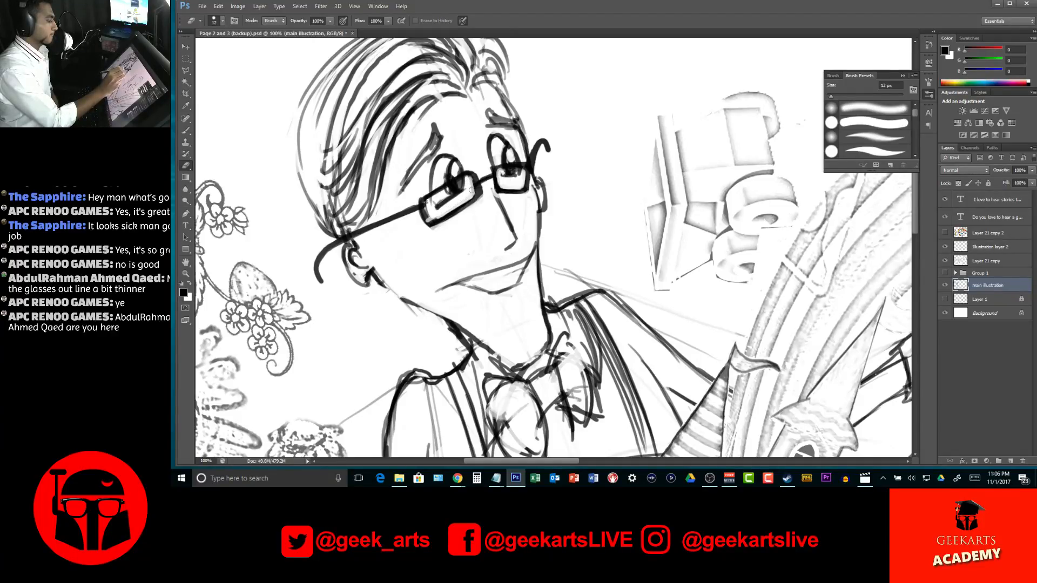
drag(429, 212, 437, 218)
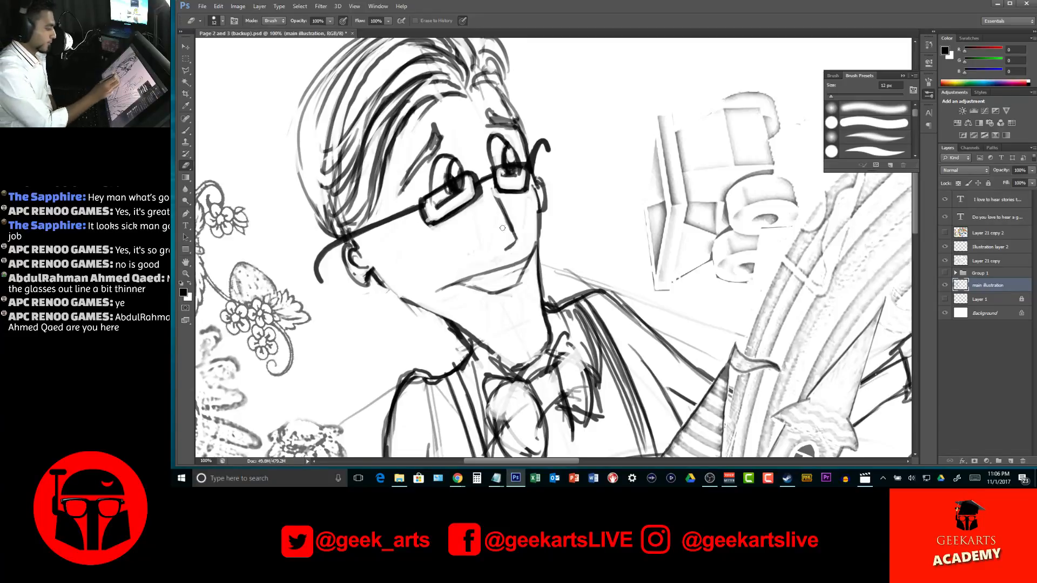
Draw a wide curling moustache with inner hair strokes below the man's nose and touch up the lower lip beneath it
key(b)
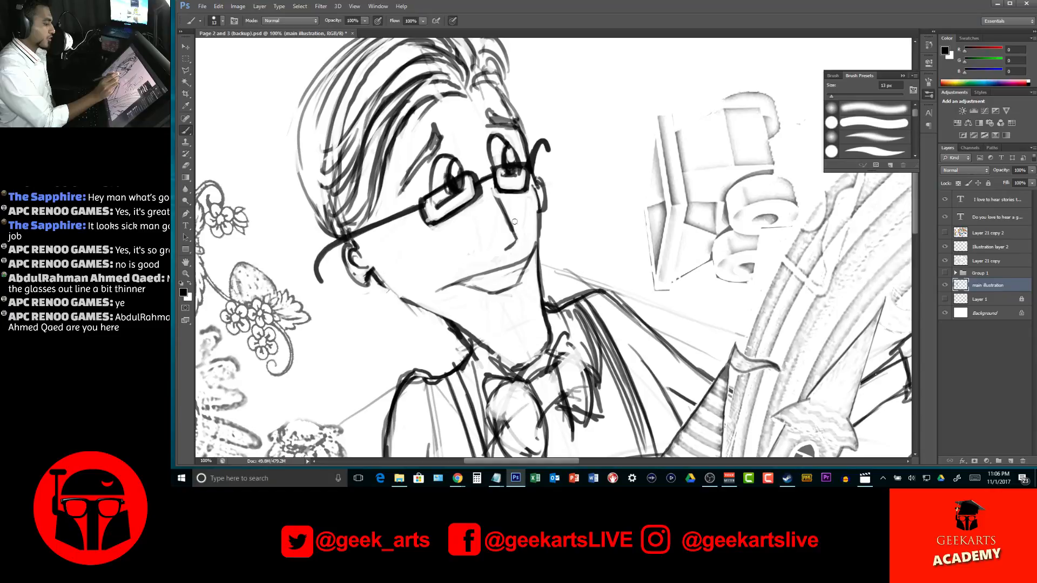
mouse_move(506, 252)
mouse_down()
mouse_move(479, 250)
mouse_move(425, 275)
mouse_up()
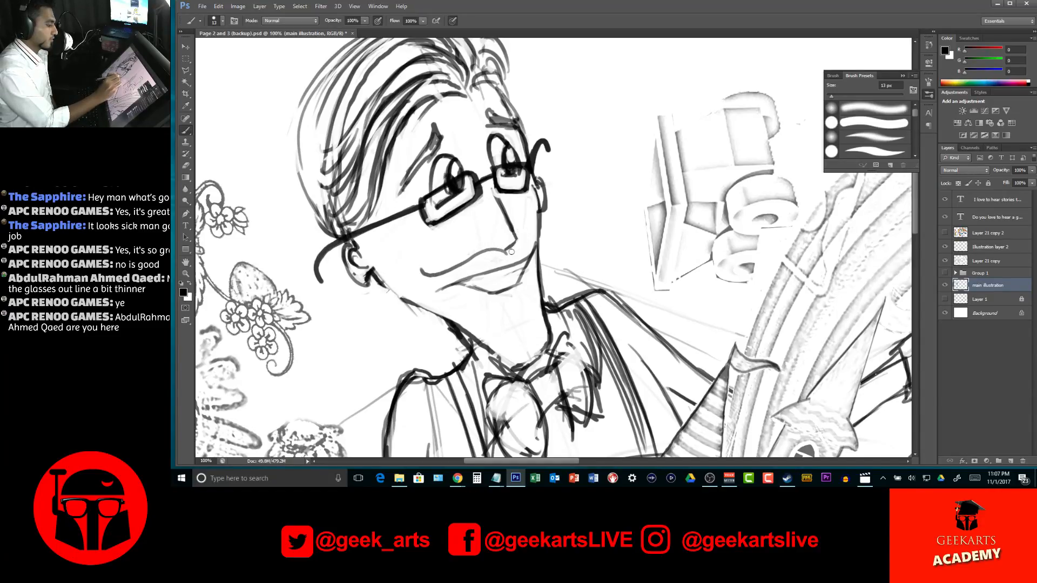
drag(510, 252, 515, 247)
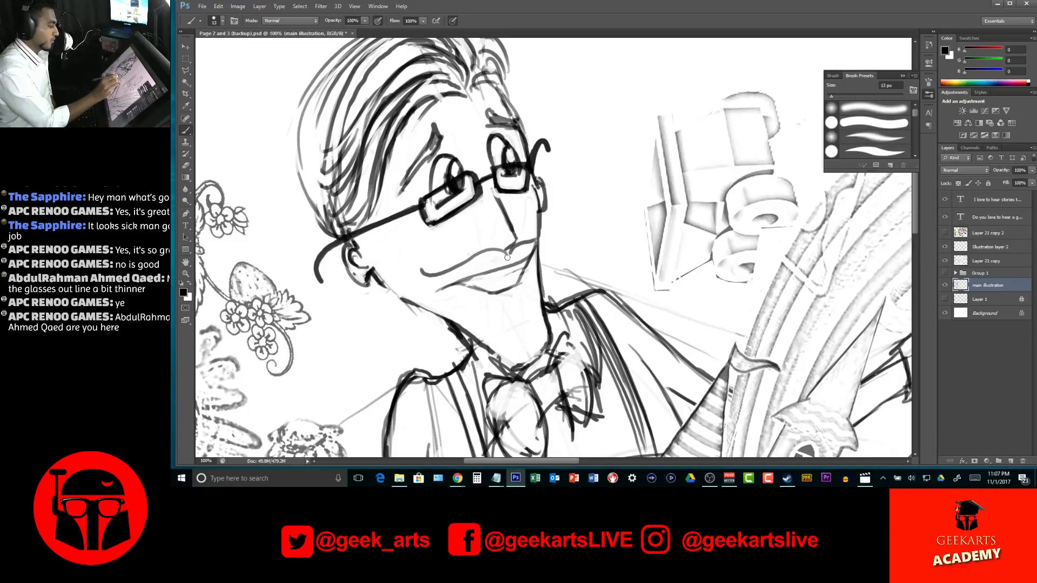
mouse_move(507, 262)
mouse_down()
mouse_move(424, 283)
mouse_move(419, 262)
mouse_up()
drag(509, 264, 454, 283)
mouse_move(507, 261)
mouse_down()
mouse_move(476, 260)
mouse_move(440, 281)
mouse_up()
mouse_move(502, 258)
mouse_down()
mouse_move(461, 261)
mouse_move(473, 252)
mouse_move(430, 280)
mouse_up()
mouse_move(517, 256)
mouse_down()
mouse_move(546, 249)
mouse_move(536, 238)
mouse_move(555, 224)
mouse_move(549, 242)
mouse_up()
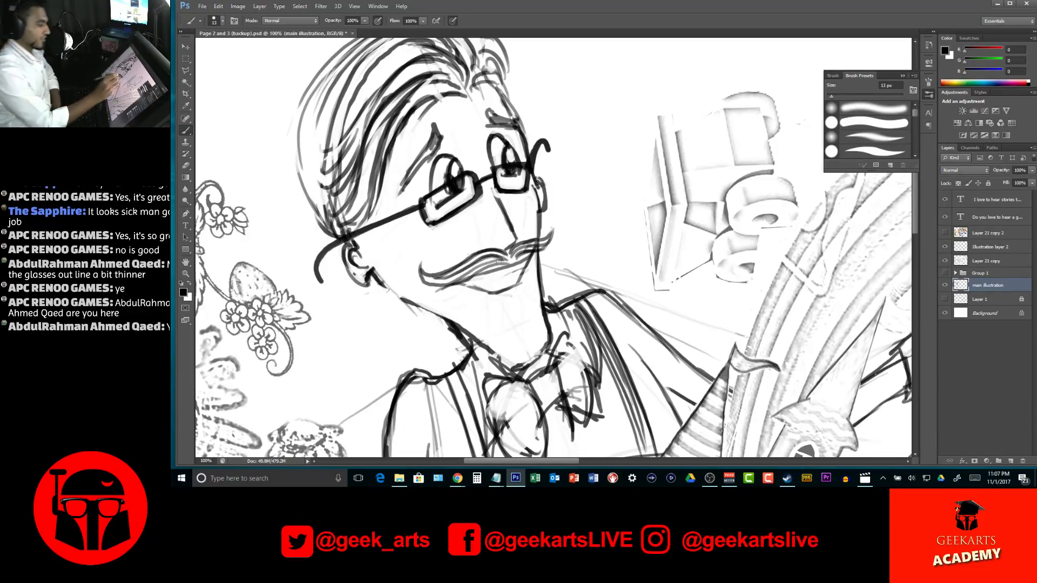
mouse_move(478, 283)
mouse_down()
mouse_move(523, 268)
mouse_move(484, 285)
mouse_move(494, 281)
mouse_up()
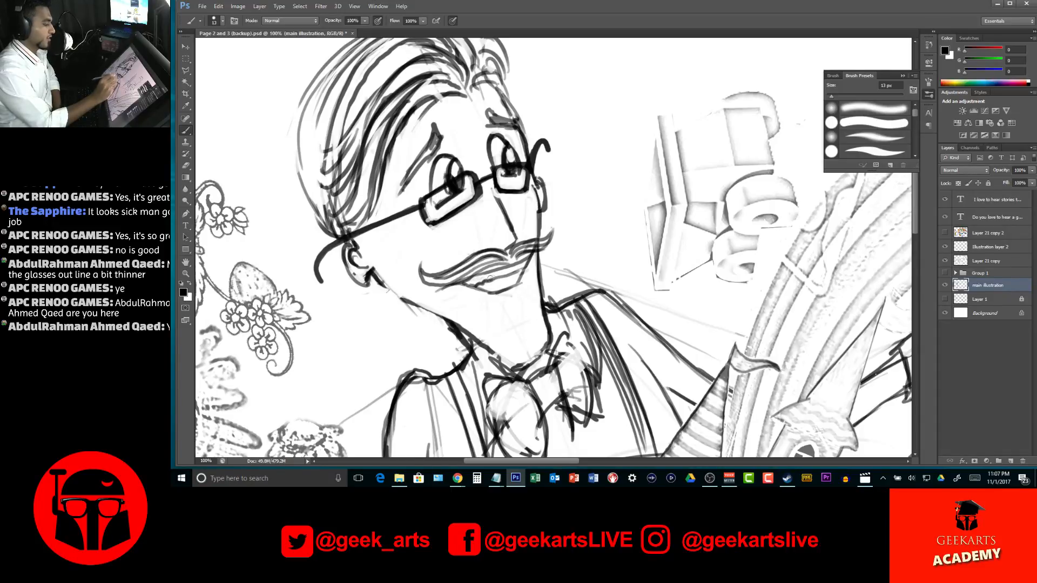
Redraw the man's jawline from below the ear down to the neck with a darker line
key(z)
drag(547, 259, 514, 335)
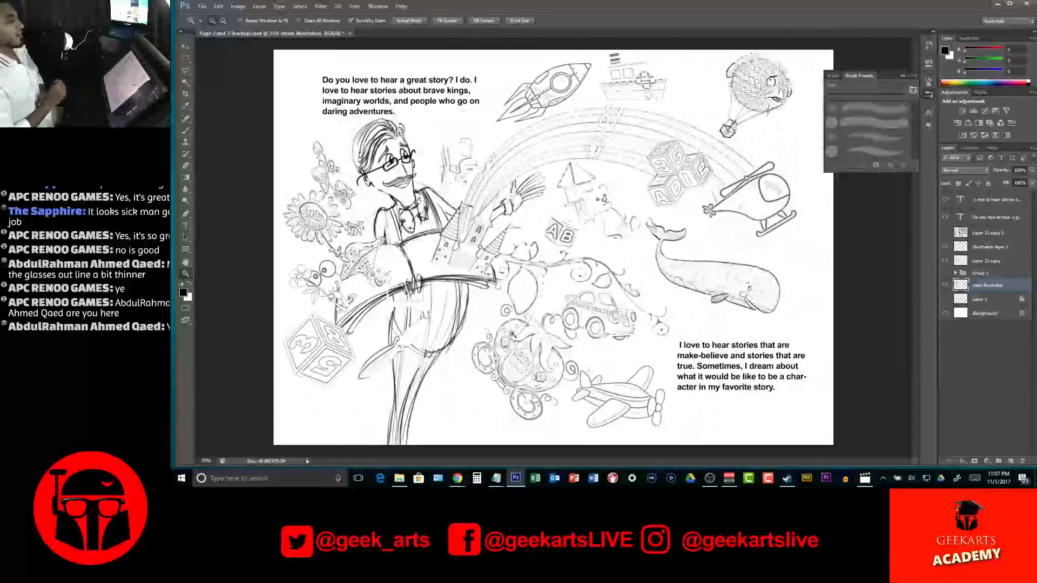
drag(403, 194, 419, 228)
key(b)
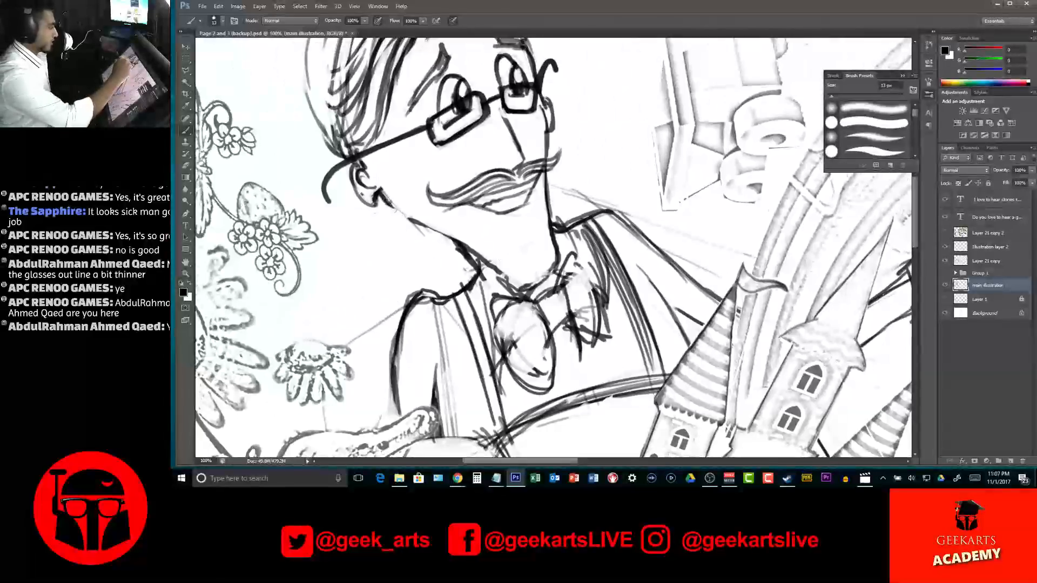
drag(381, 193, 427, 226)
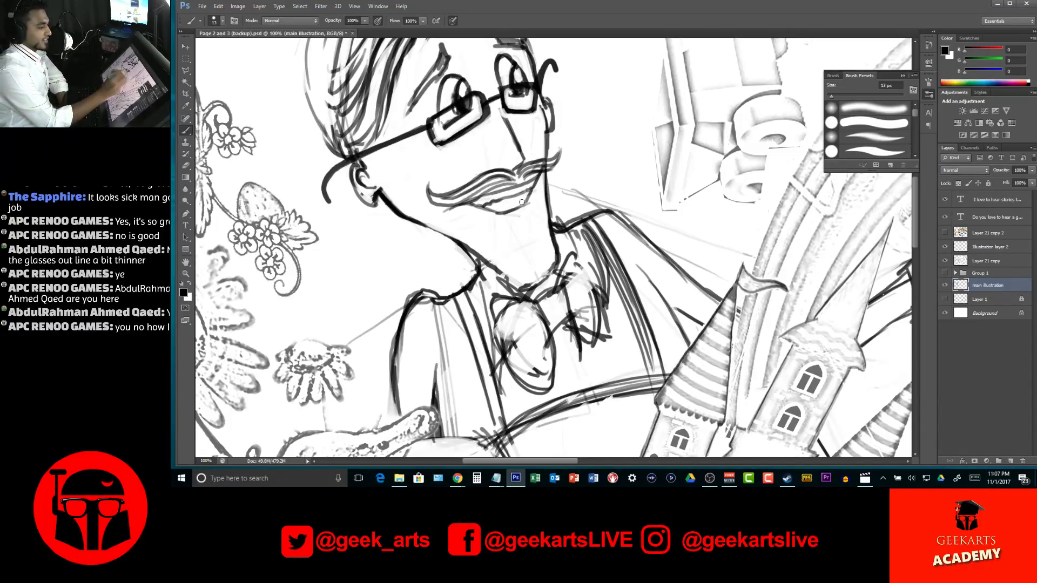
Shade in the man's lower lip and paint a small goatee tuft on his chin
drag(496, 202, 525, 203)
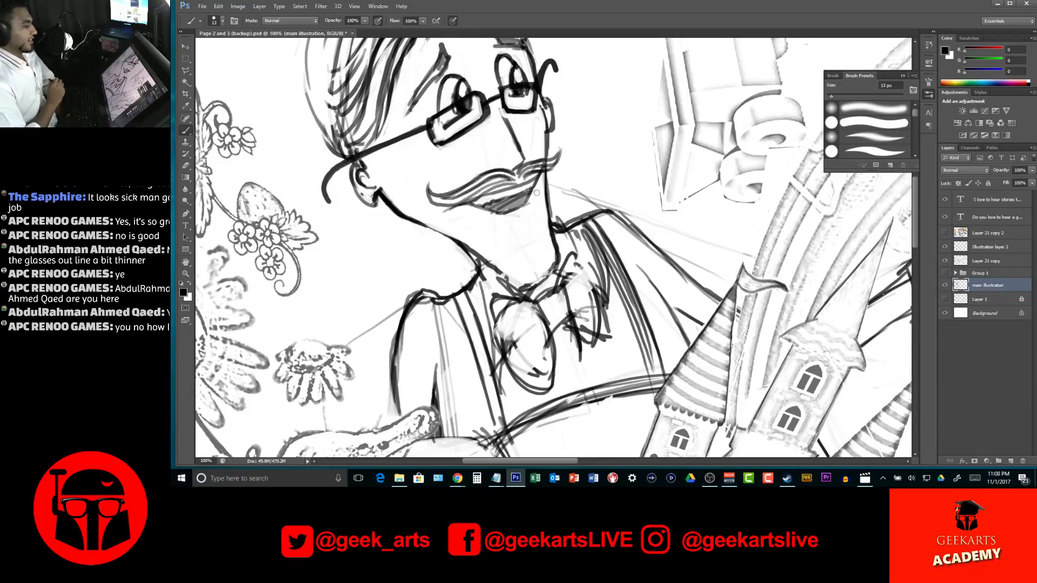
mouse_move(528, 213)
mouse_down()
mouse_move(535, 221)
mouse_move(523, 226)
mouse_move(532, 214)
mouse_up()
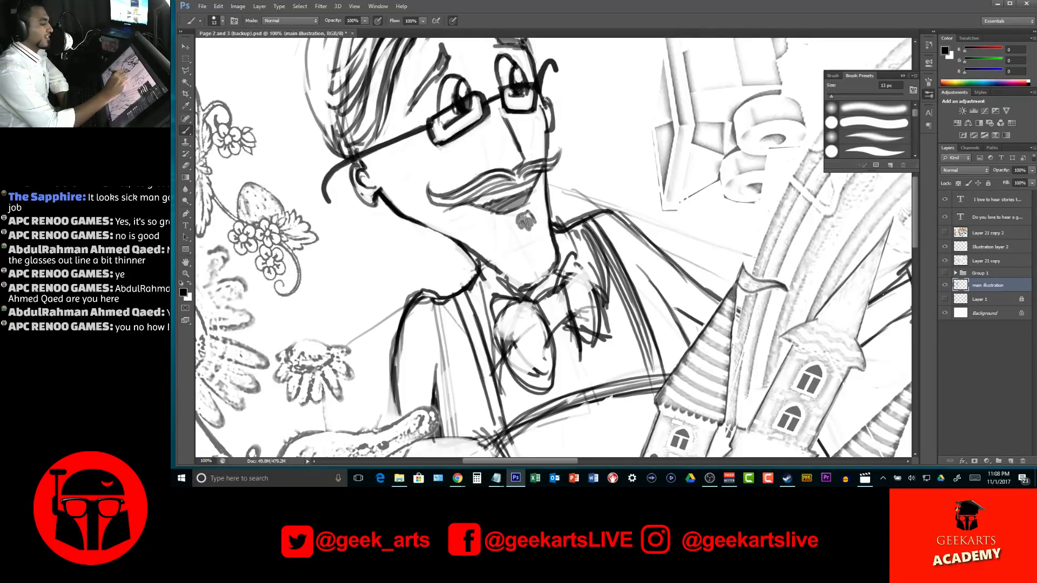
drag(530, 216, 533, 224)
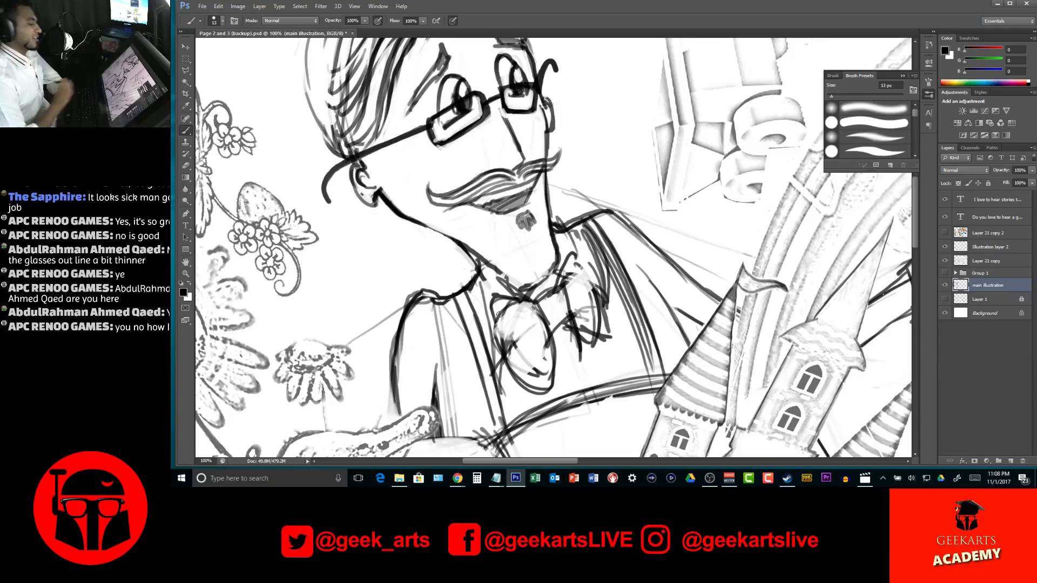
Paint dark pointed shadows on the man's neck above the collar and along the far edge of his chin
mouse_move(490, 260)
mouse_down()
mouse_move(498, 255)
mouse_move(503, 273)
mouse_up()
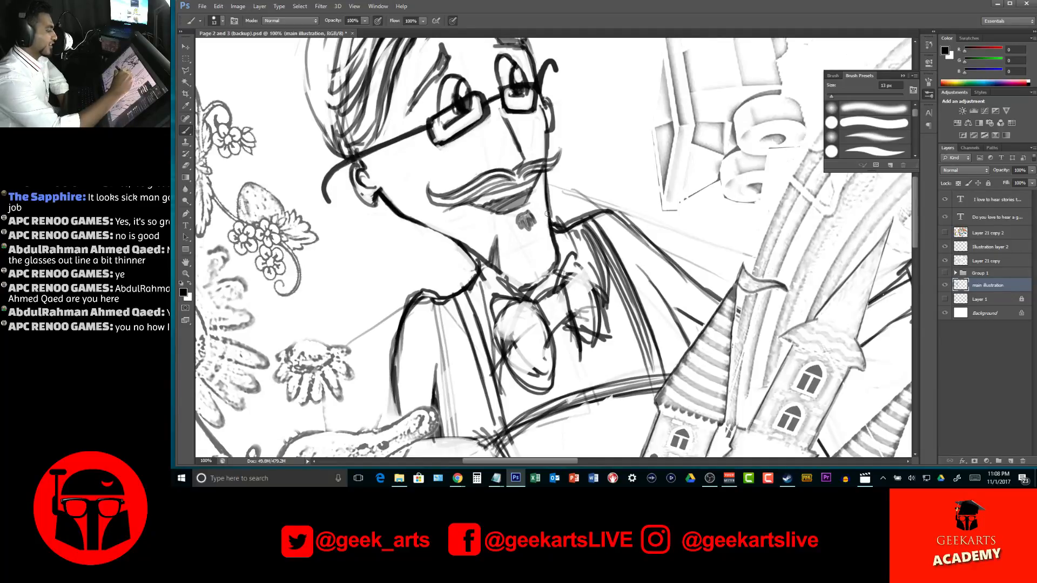
drag(543, 209, 547, 223)
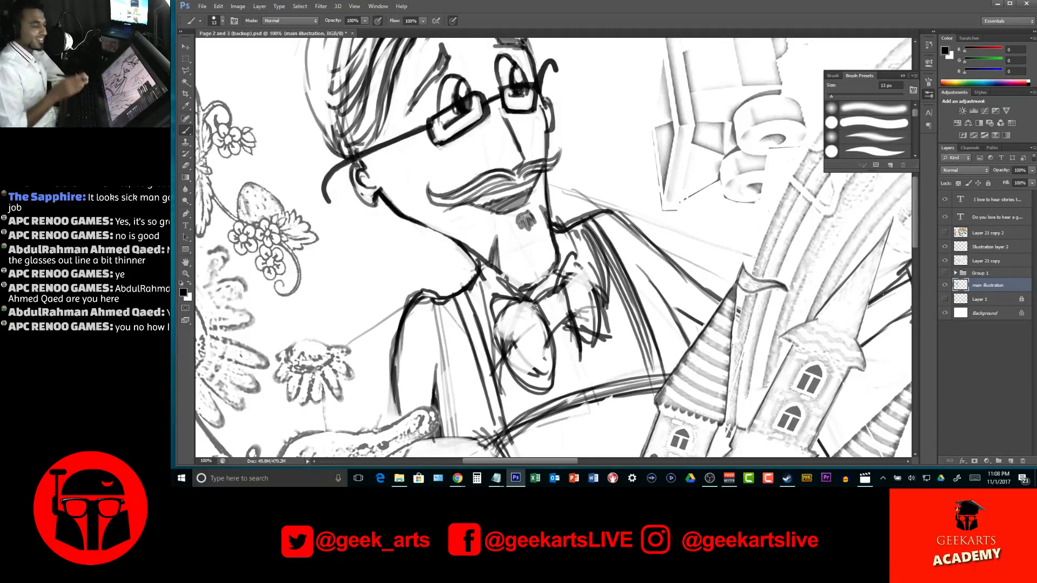
mouse_move(498, 273)
mouse_down()
mouse_move(530, 285)
mouse_move(538, 244)
mouse_move(547, 265)
mouse_move(535, 285)
mouse_move(548, 262)
mouse_move(554, 276)
mouse_up()
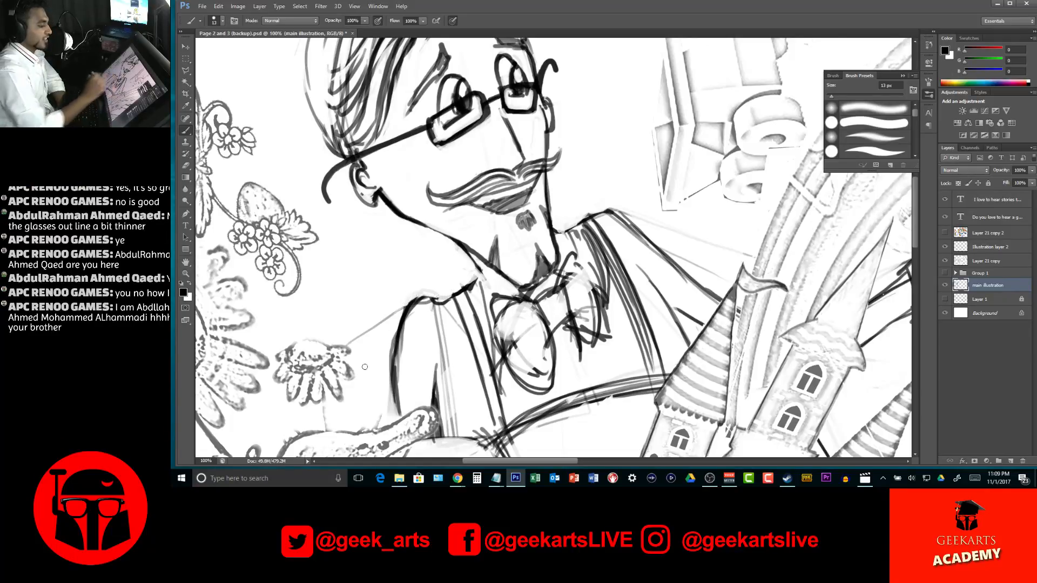
Redraw the tops of both shoulders and the suspender strap beside the bow tie with cleaner, darker lines
drag(591, 216, 606, 208)
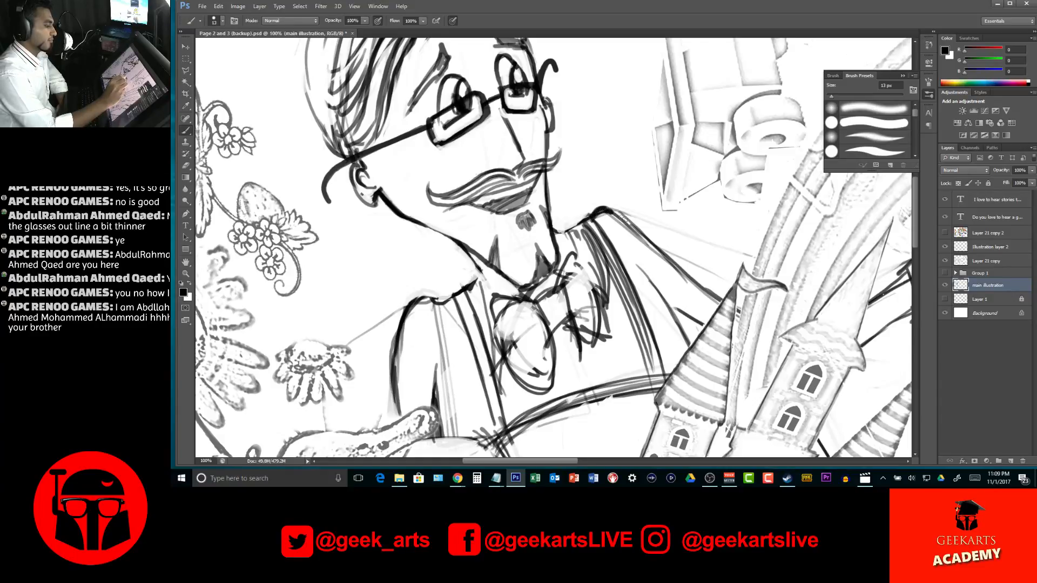
mouse_move(441, 303)
mouse_down()
mouse_move(412, 313)
mouse_move(428, 297)
mouse_move(405, 319)
mouse_move(448, 306)
mouse_move(439, 302)
mouse_move(457, 288)
mouse_move(469, 297)
mouse_move(463, 286)
mouse_move(469, 309)
mouse_move(502, 287)
mouse_move(468, 307)
mouse_up()
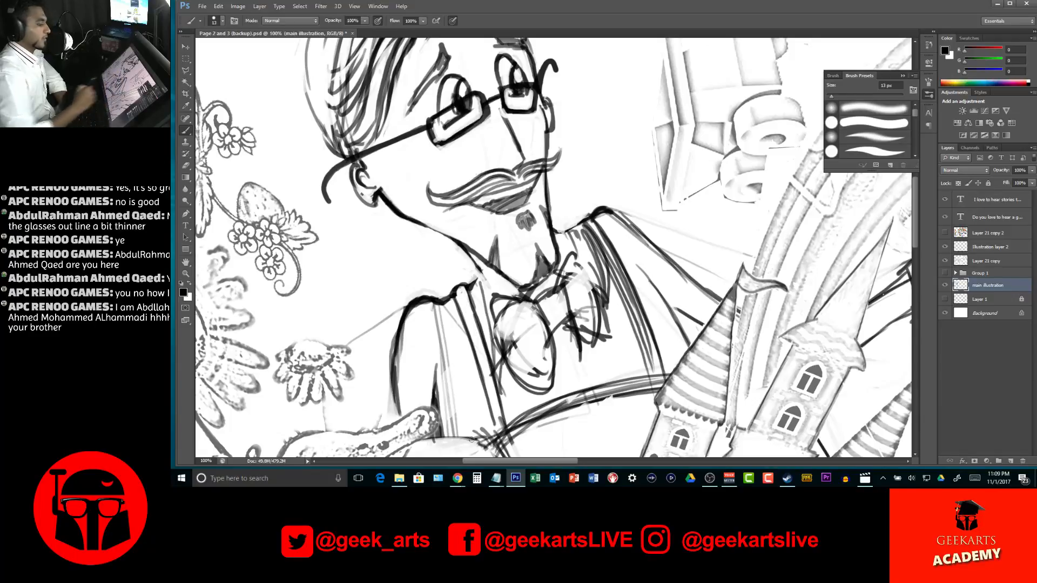
mouse_move(586, 217)
mouse_down()
mouse_move(611, 250)
mouse_move(636, 328)
mouse_up()
drag(610, 247, 638, 318)
drag(624, 283, 643, 333)
drag(611, 246, 650, 334)
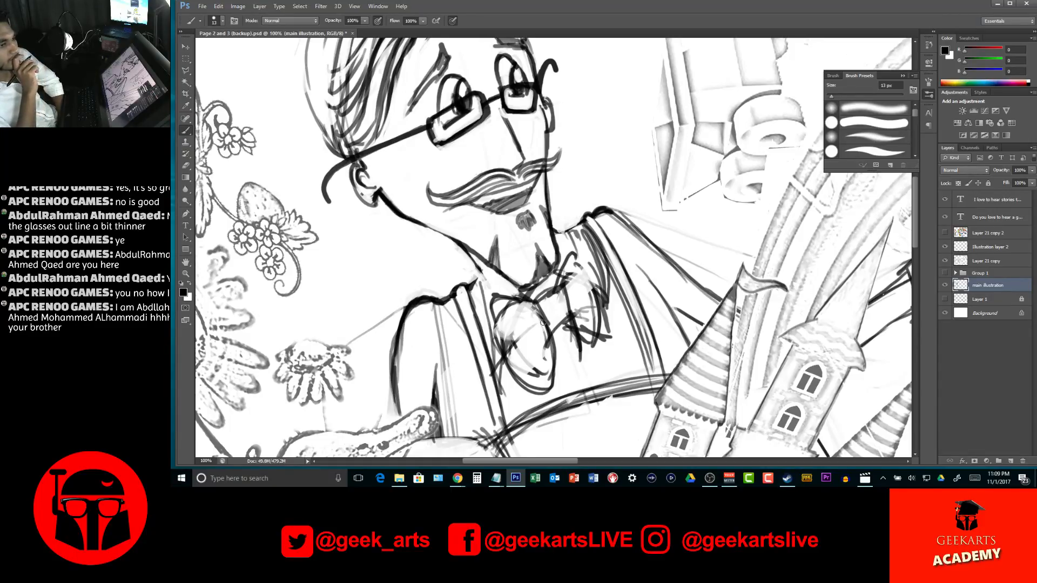
drag(584, 220, 609, 212)
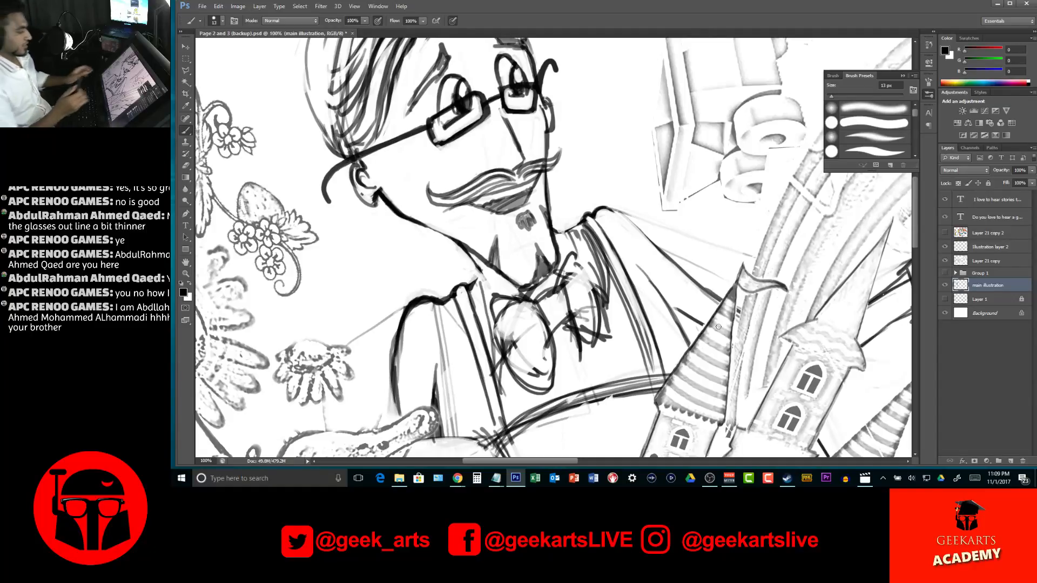
Redraw the bow tie with two clean rounded wings, a center knot and short fold lines
mouse_move(739, 229)
mouse_down()
mouse_move(643, 227)
mouse_move(646, 127)
mouse_up()
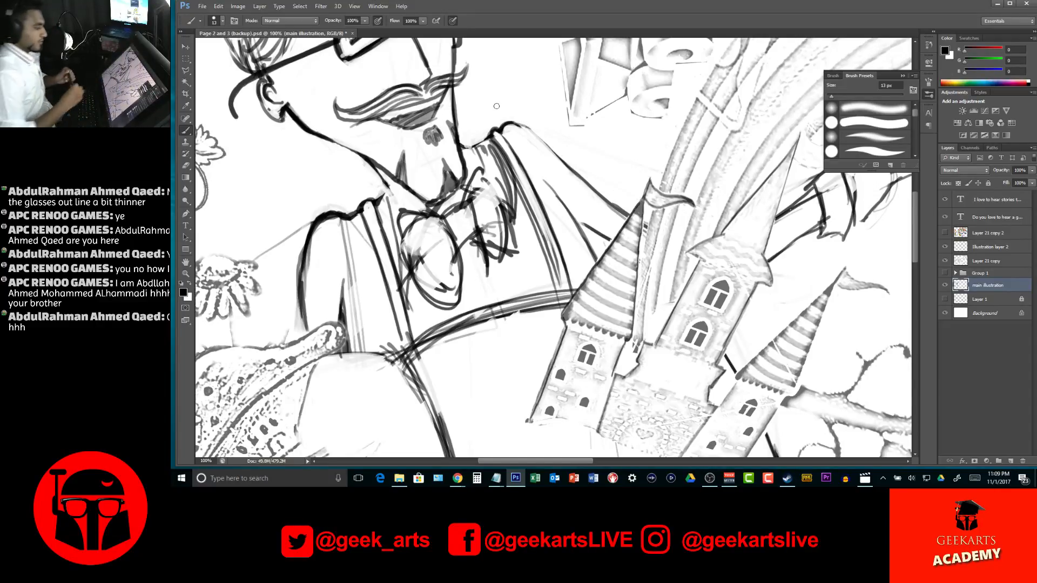
mouse_move(409, 244)
mouse_down()
mouse_move(452, 294)
mouse_move(456, 263)
mouse_move(456, 286)
mouse_move(445, 239)
mouse_move(438, 263)
mouse_move(405, 222)
mouse_move(416, 217)
mouse_move(415, 254)
mouse_move(433, 263)
mouse_move(431, 226)
mouse_move(410, 244)
mouse_move(394, 222)
mouse_move(422, 297)
mouse_move(428, 304)
mouse_move(397, 203)
mouse_move(395, 212)
mouse_move(452, 216)
mouse_move(427, 204)
mouse_move(416, 207)
mouse_move(470, 225)
mouse_move(470, 214)
mouse_move(459, 216)
mouse_move(467, 206)
mouse_move(449, 217)
mouse_move(458, 209)
mouse_move(457, 235)
mouse_move(471, 217)
mouse_move(478, 237)
mouse_up()
mouse_move(477, 188)
mouse_down()
mouse_move(473, 201)
mouse_move(488, 195)
mouse_move(481, 219)
mouse_move(492, 232)
mouse_move(500, 208)
mouse_move(495, 250)
mouse_move(496, 199)
mouse_move(474, 215)
mouse_move(479, 236)
mouse_move(458, 205)
mouse_up()
mouse_move(483, 163)
mouse_down()
mouse_move(468, 200)
mouse_move(505, 205)
mouse_move(507, 241)
mouse_up()
mouse_move(470, 210)
mouse_down()
mouse_move(492, 190)
mouse_move(471, 218)
mouse_move(493, 214)
mouse_move(482, 227)
mouse_move(498, 228)
mouse_move(428, 230)
mouse_move(440, 226)
mouse_move(421, 243)
mouse_move(451, 244)
mouse_move(438, 242)
mouse_move(447, 249)
mouse_move(429, 314)
mouse_move(466, 222)
mouse_move(475, 258)
mouse_move(475, 237)
mouse_move(499, 263)
mouse_up()
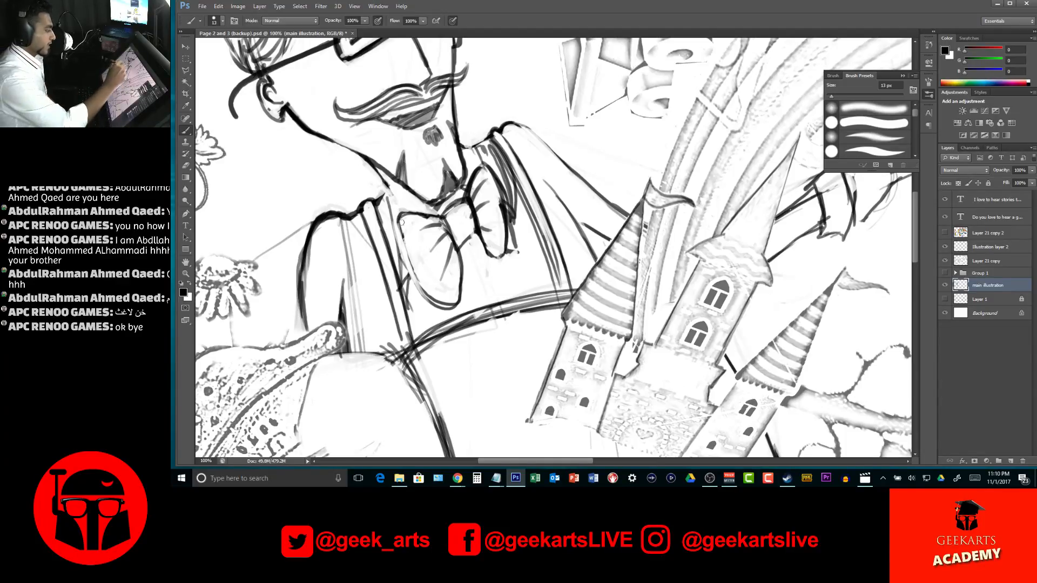
mouse_move(402, 240)
mouse_down()
mouse_move(427, 300)
mouse_move(423, 288)
mouse_move(448, 308)
mouse_up()
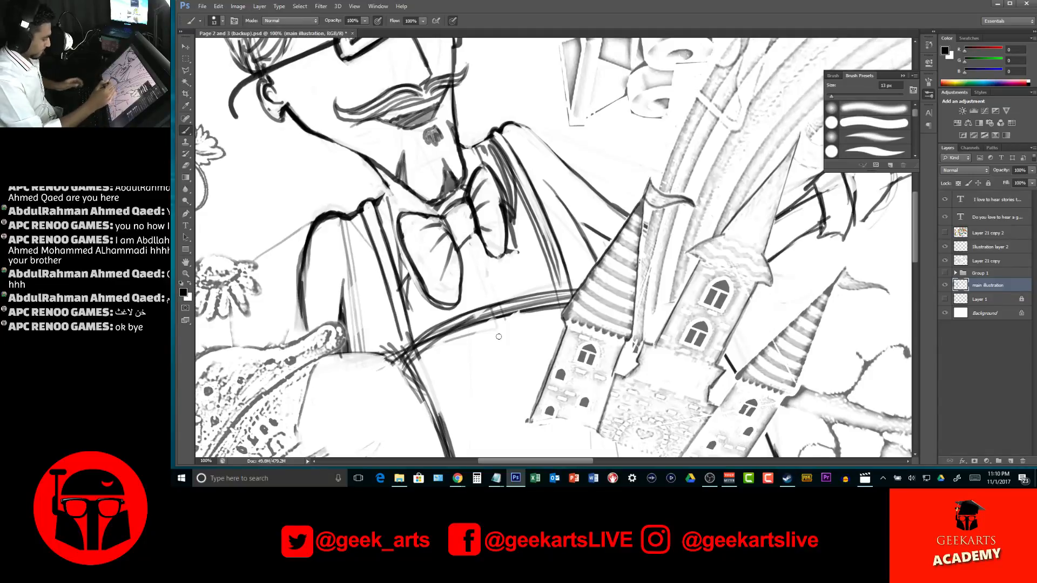
Thicken the outline of the bow tie's knot and wings
key(z)
alt+click(544, 249)
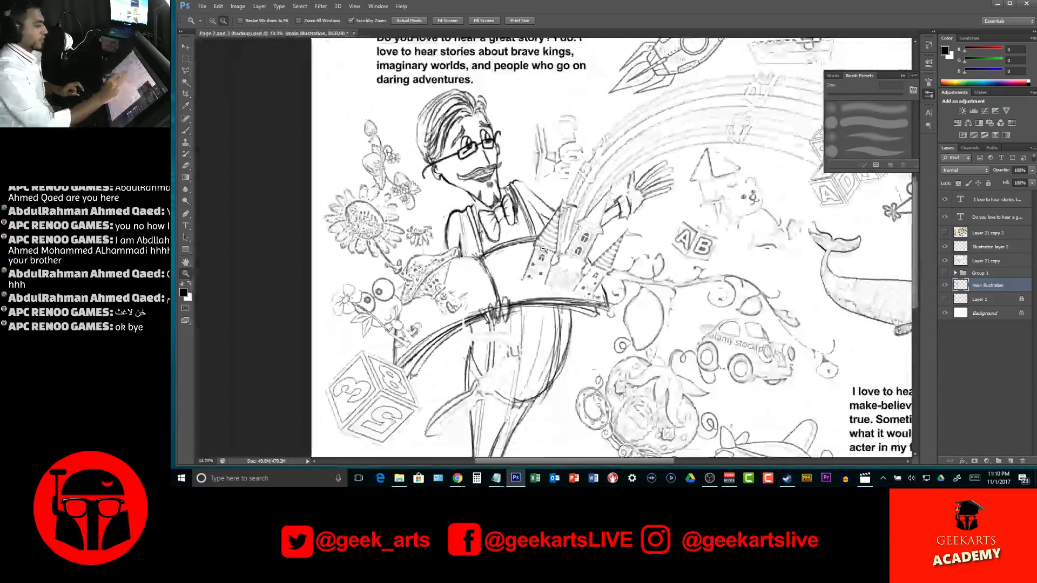
mouse_move(544, 249)
mouse_down()
mouse_move(532, 261)
mouse_move(517, 247)
mouse_move(474, 286)
mouse_up()
key(b)
mouse_move(478, 241)
mouse_down()
mouse_move(471, 300)
mouse_move(492, 220)
mouse_up()
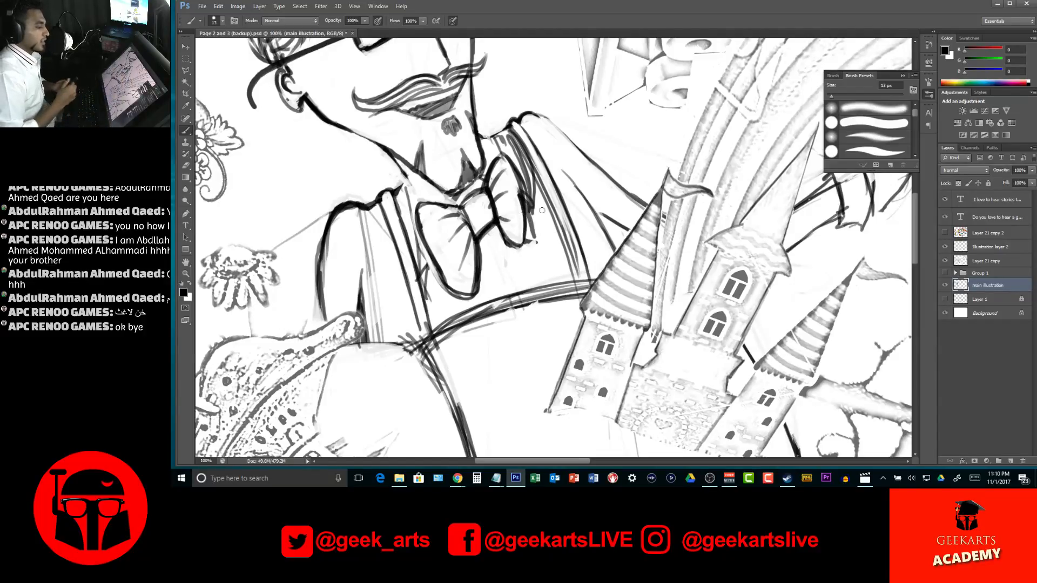
Clean up the scribbled lines between the bow tie and the suspender strap nearest the castle, keeping clear strap edges
drag(532, 217, 536, 244)
mouse_move(532, 197)
mouse_down()
mouse_move(533, 231)
mouse_move(530, 216)
mouse_up()
mouse_move(523, 176)
mouse_down()
mouse_move(531, 222)
mouse_move(532, 207)
mouse_up()
drag(516, 147, 537, 197)
mouse_move(511, 142)
mouse_down()
mouse_move(524, 182)
mouse_move(530, 174)
mouse_move(547, 204)
mouse_up()
drag(539, 176, 576, 283)
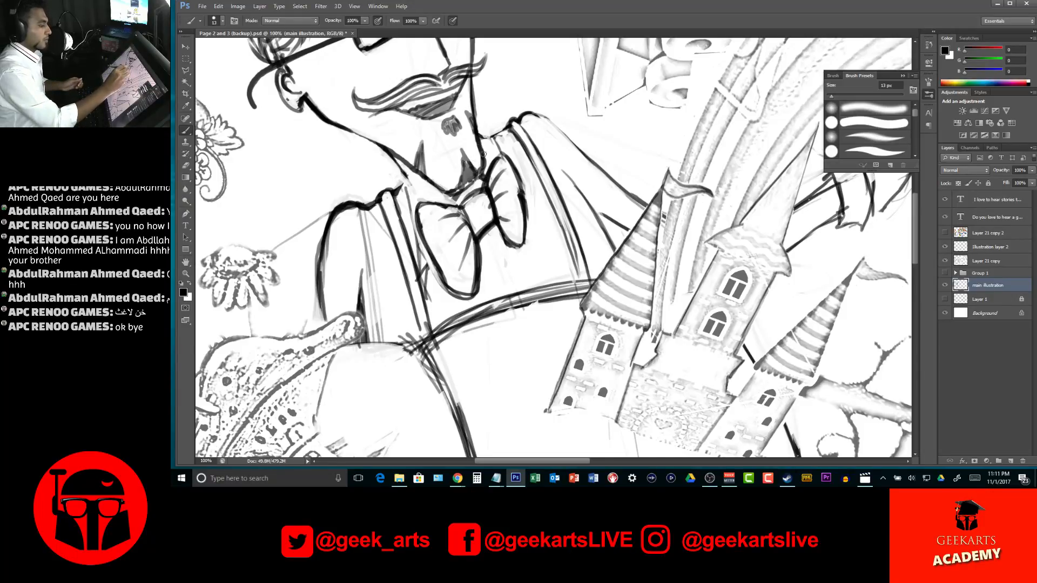
Outline the shirt collar flaps on both sides of the bow tie and darken the upper sleeve line toward the castle
mouse_move(532, 200)
mouse_down()
mouse_move(511, 153)
mouse_move(477, 128)
mouse_up()
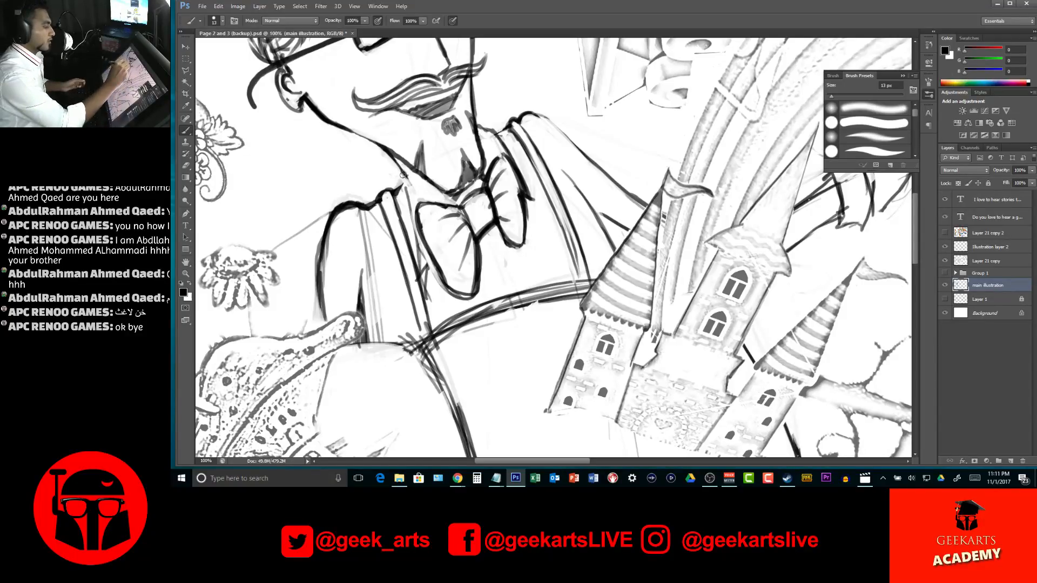
drag(401, 178, 415, 289)
drag(434, 255, 414, 285)
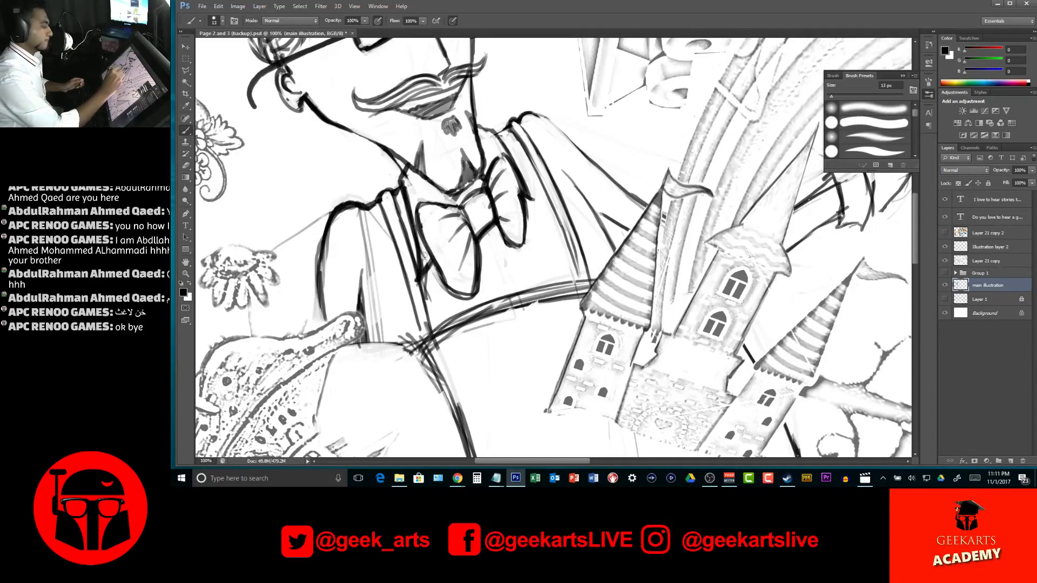
key(ctrl+z)
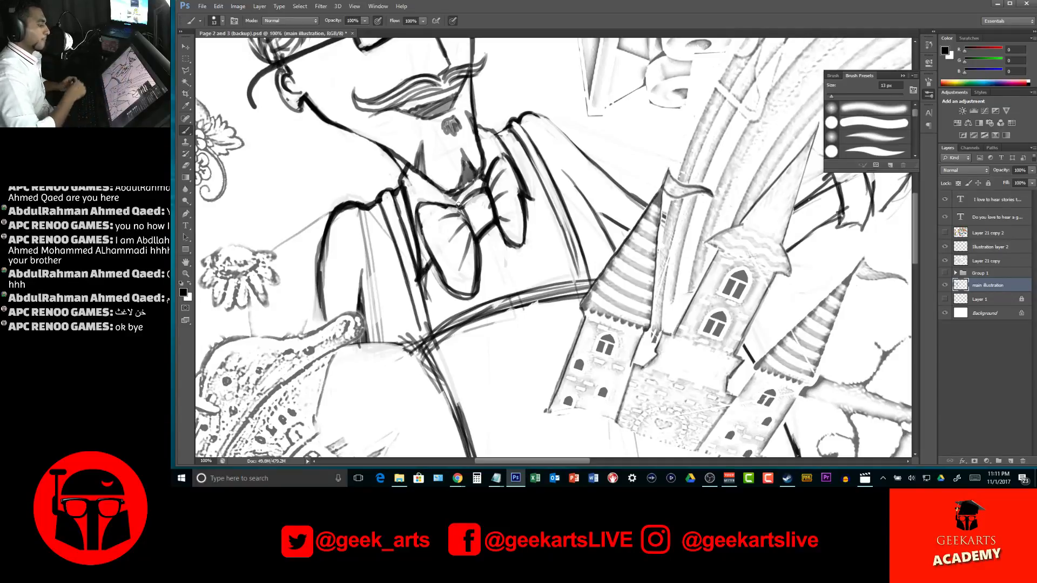
drag(457, 196, 454, 207)
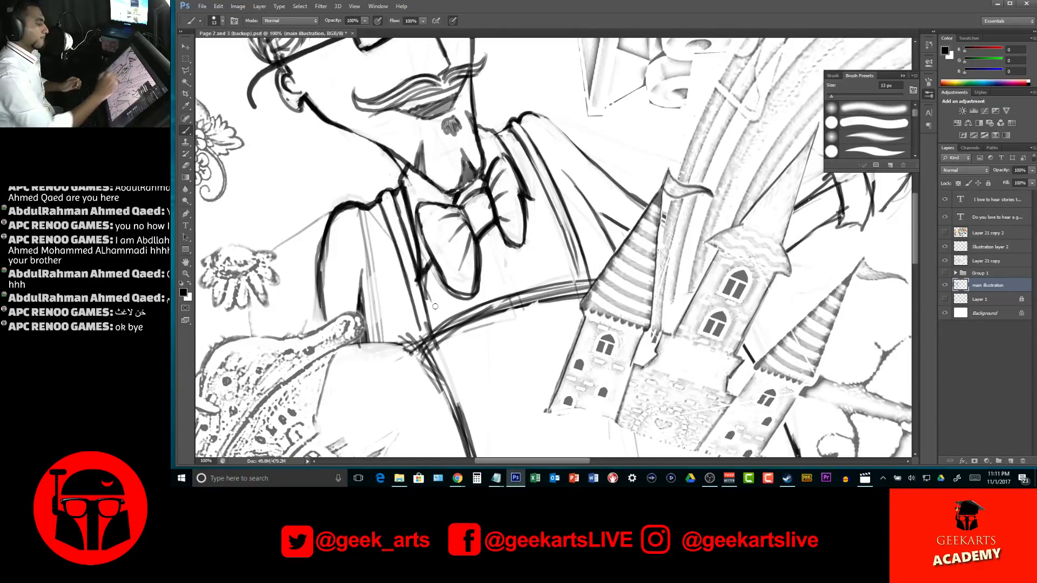
drag(520, 175, 540, 203)
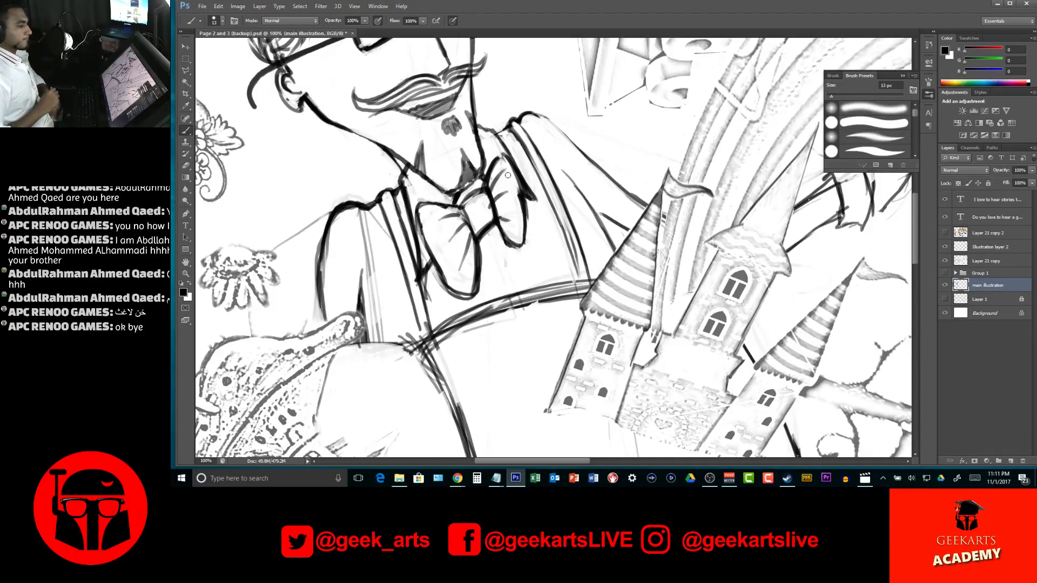
mouse_move(545, 115)
mouse_down()
mouse_move(656, 209)
mouse_move(629, 228)
mouse_up()
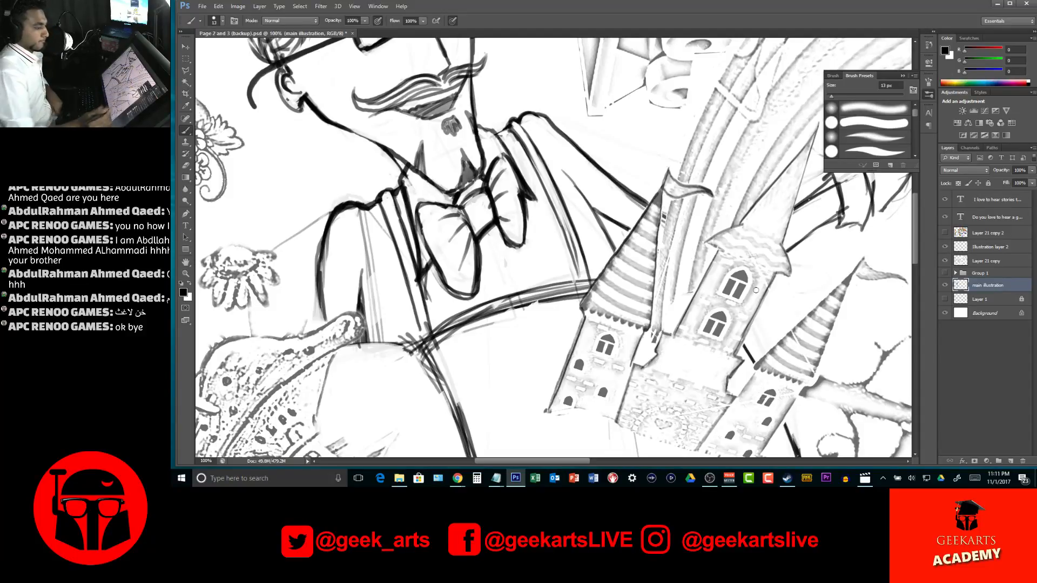
Check the whole spread and save the document
drag(767, 260, 532, 293)
alt+click(625, 222)
alt+click(625, 222)
alt+click(625, 221)
alt+click(625, 222)
alt+click(625, 222)
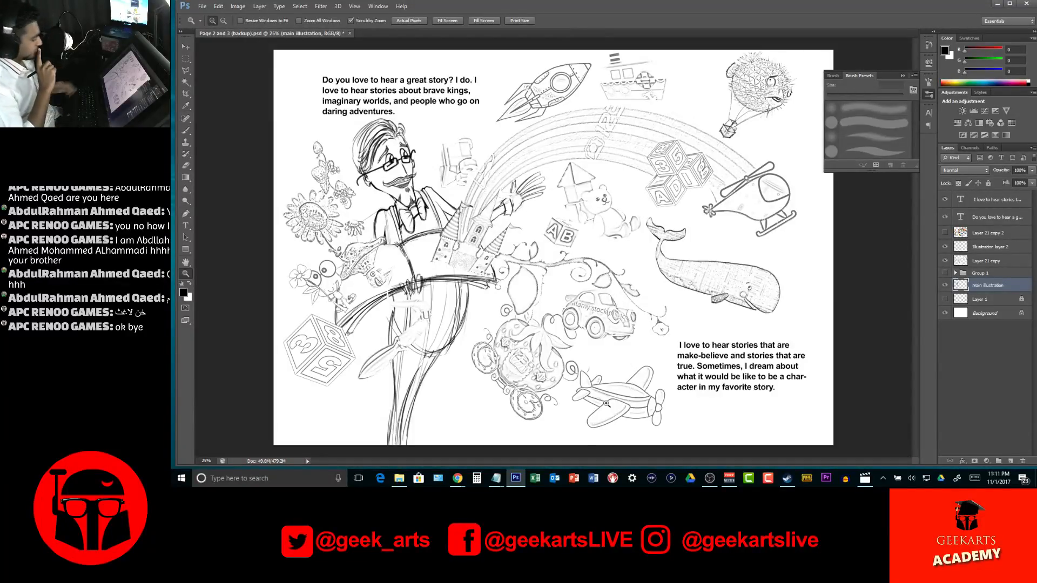
key(ctrl+s)
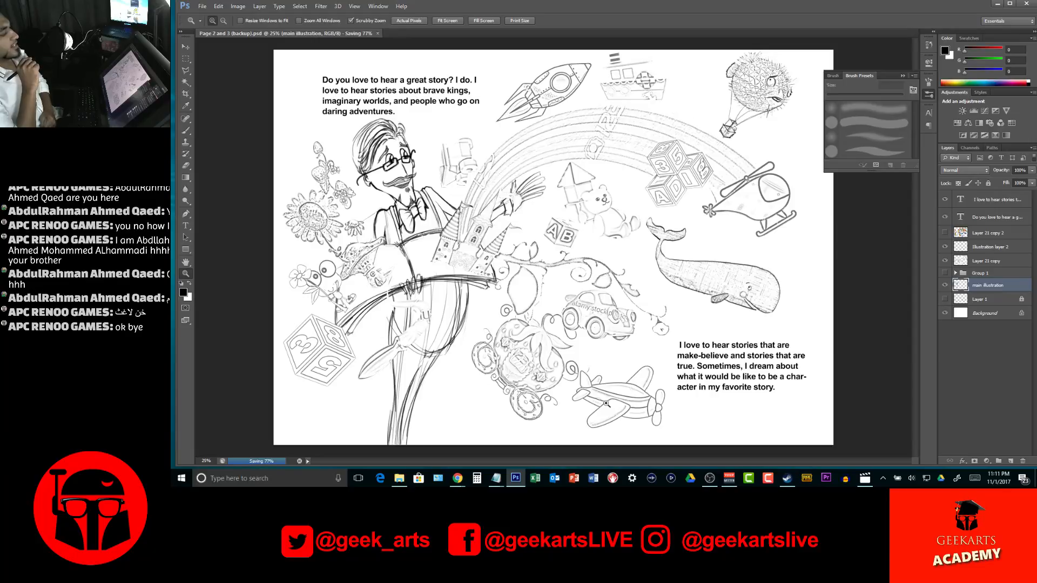
key(Return)
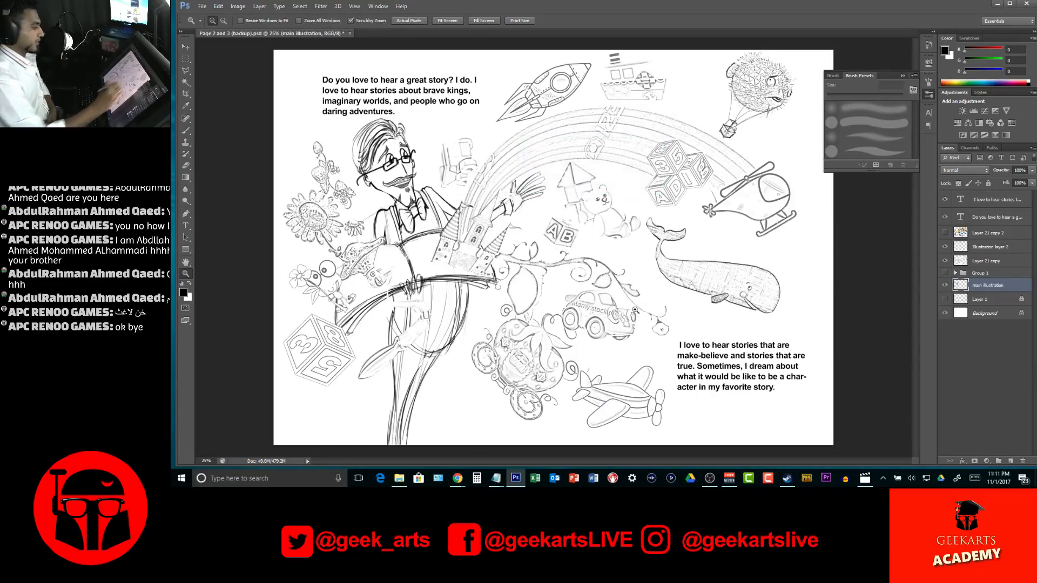
key(ctrl+s)
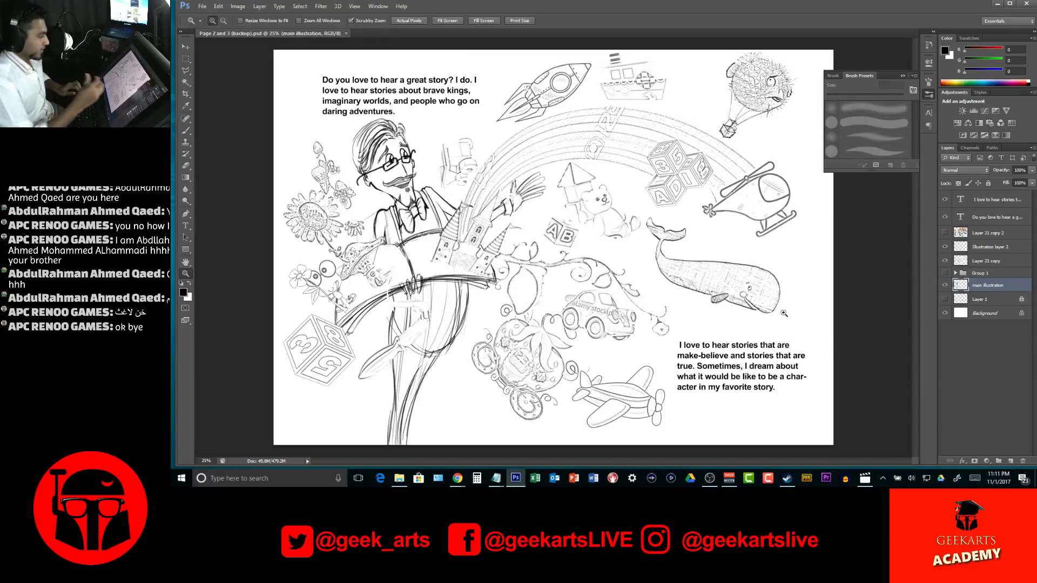
click(445, 304)
click(444, 303)
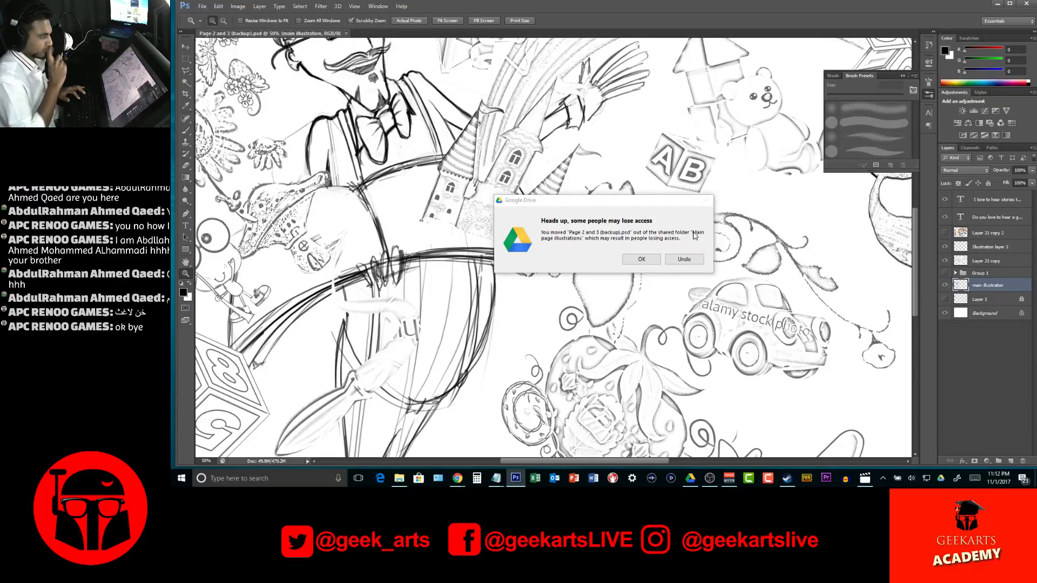
Accept the Google Drive notice and save the document as "Page 2 and 3" in Photoshop format, replacing the existing file
click(641, 260)
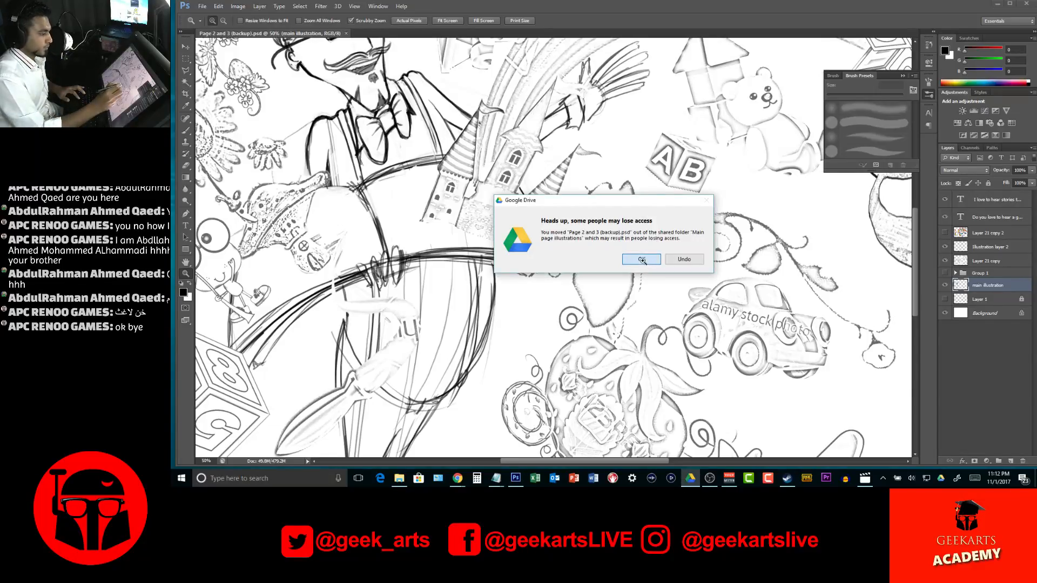
click(202, 6)
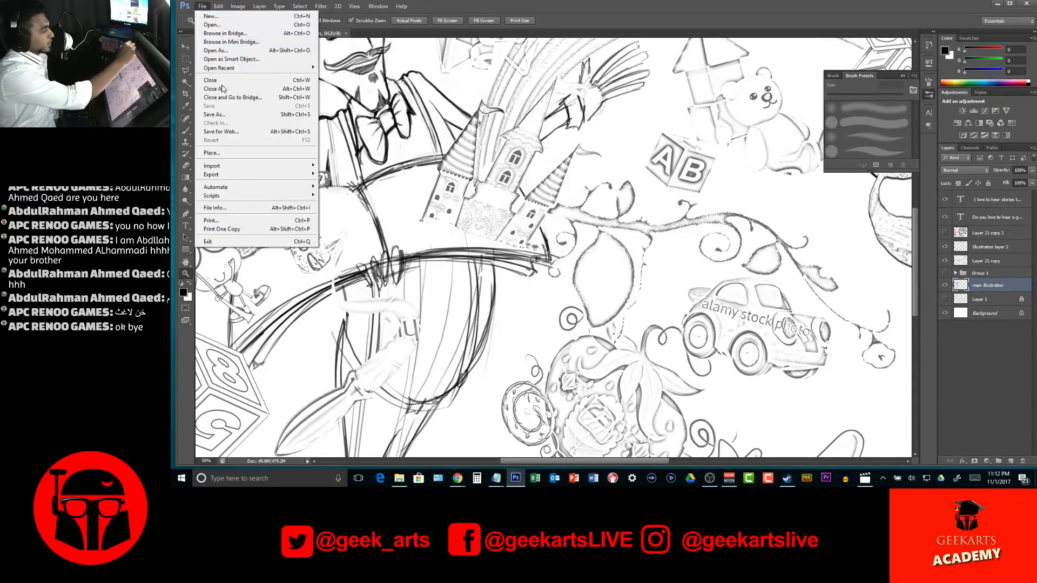
click(227, 115)
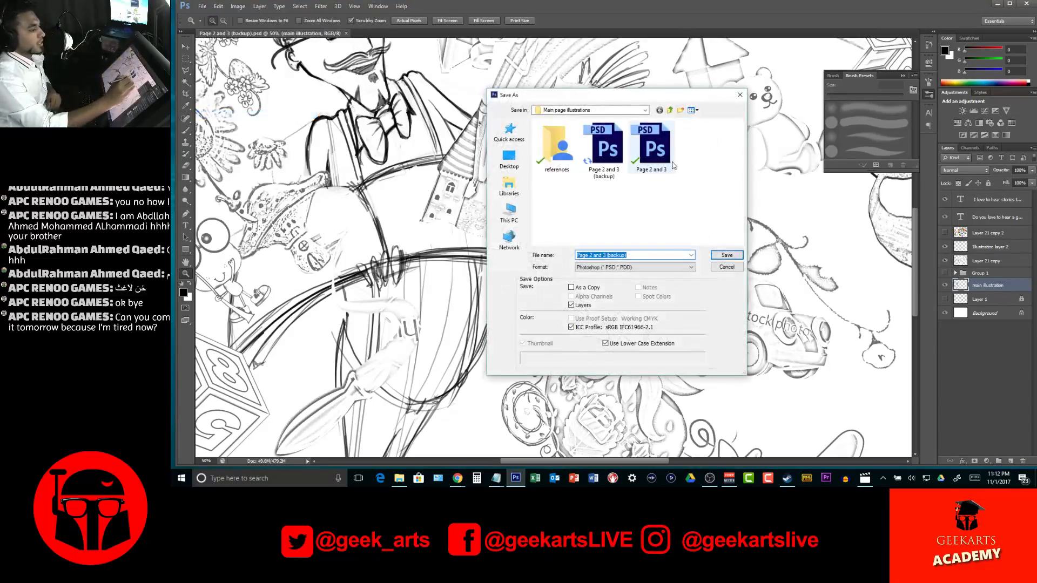
click(654, 146)
click(726, 257)
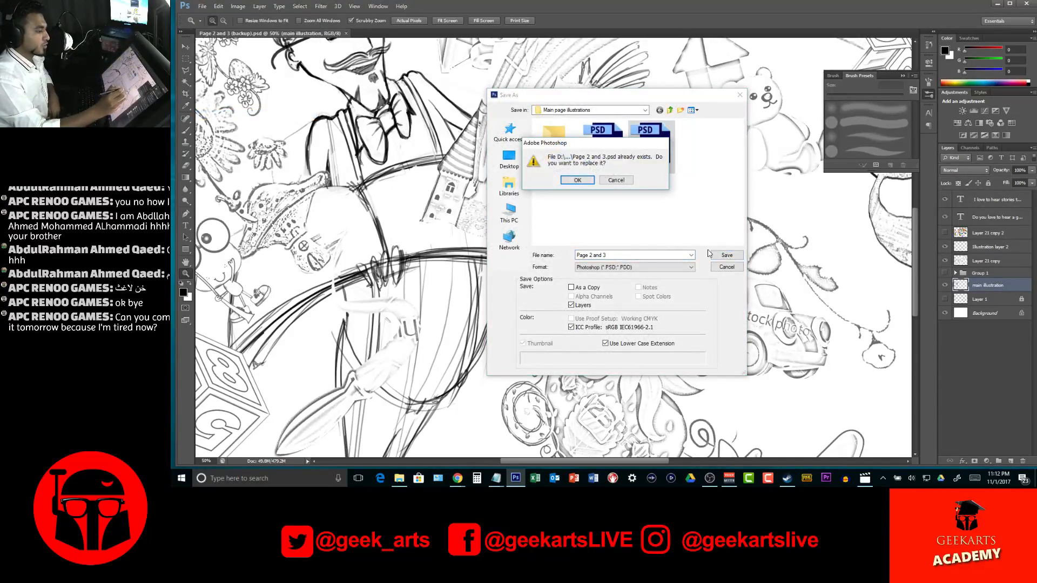
click(574, 181)
click(681, 206)
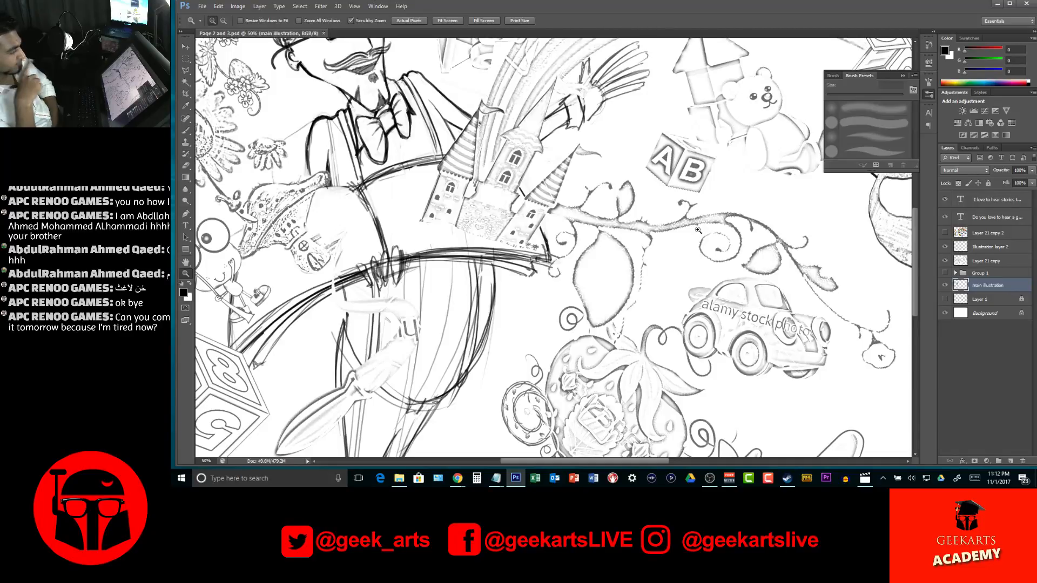
Lasso and delete the long vertical construction lines inside the storyteller's belly beneath the open book
drag(698, 231, 477, 302)
drag(536, 283, 686, 265)
mouse_move(480, 332)
mouse_down()
mouse_move(692, 344)
mouse_move(689, 295)
mouse_up()
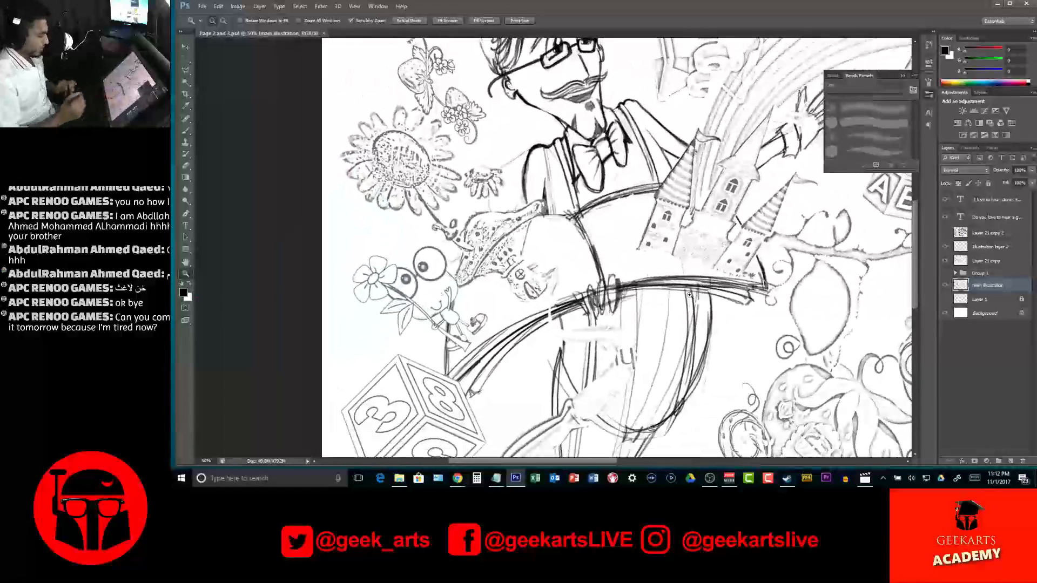
mouse_move(697, 333)
mouse_down()
mouse_move(666, 287)
mouse_move(642, 324)
mouse_up()
click(663, 303)
click(663, 304)
key(e)
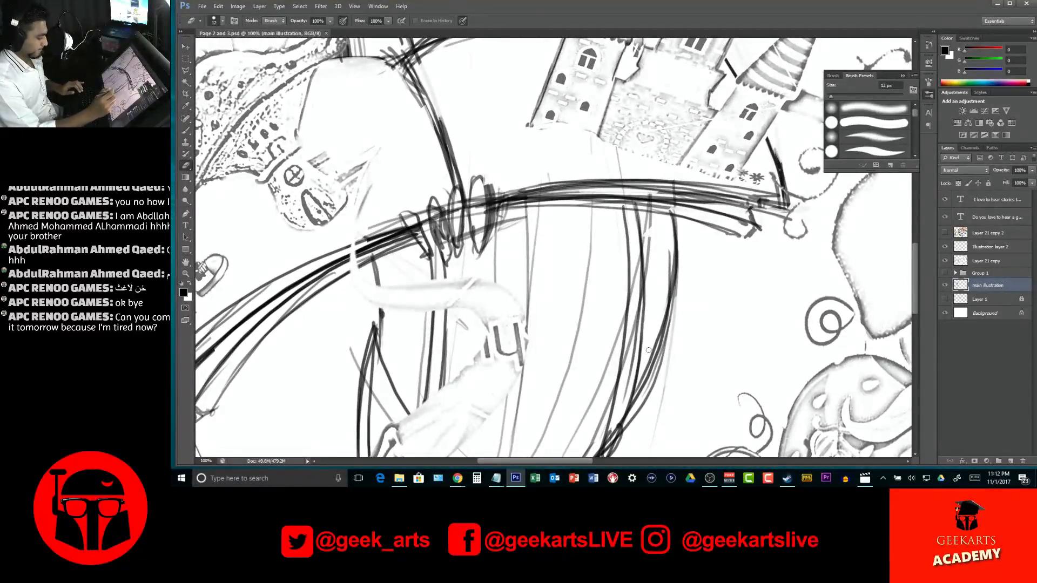
key(z)
alt+click(652, 335)
alt+click(652, 336)
click(653, 337)
alt+click(666, 323)
alt+click(666, 322)
key(l)
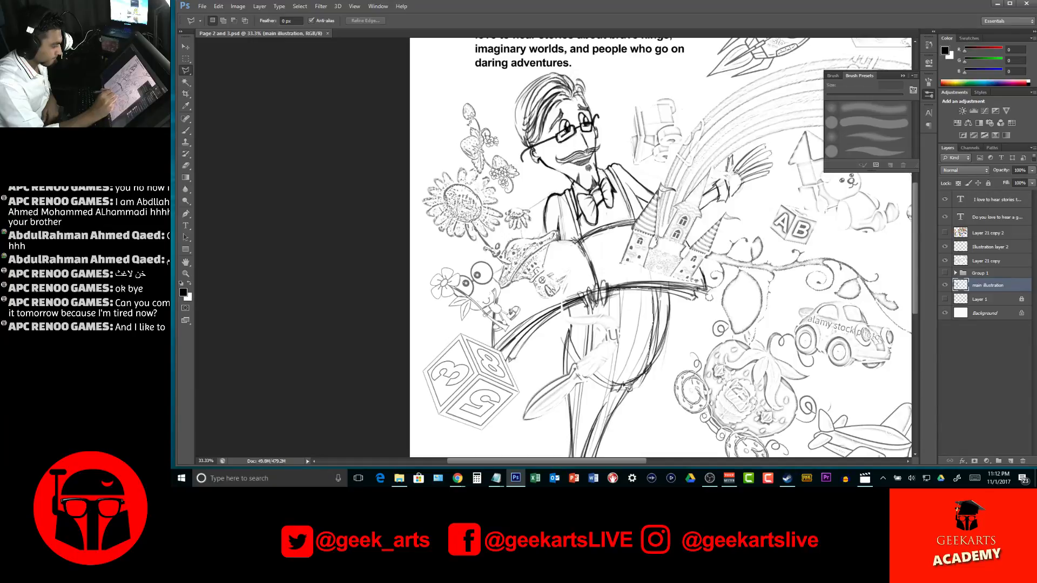
mouse_move(601, 376)
mouse_down()
mouse_move(599, 314)
mouse_move(617, 298)
mouse_move(652, 295)
mouse_up()
key(Delete)
key(ctrl+d)
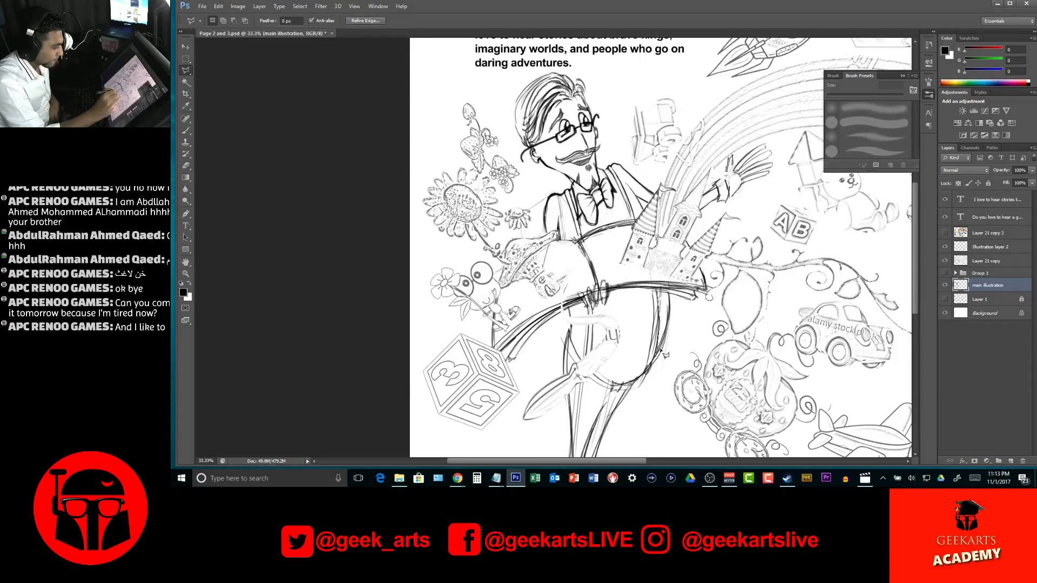
Select and delete the stray sketch lines along the belly's outer side, beside the near strap and outside the lower curve
click(658, 292)
click(668, 293)
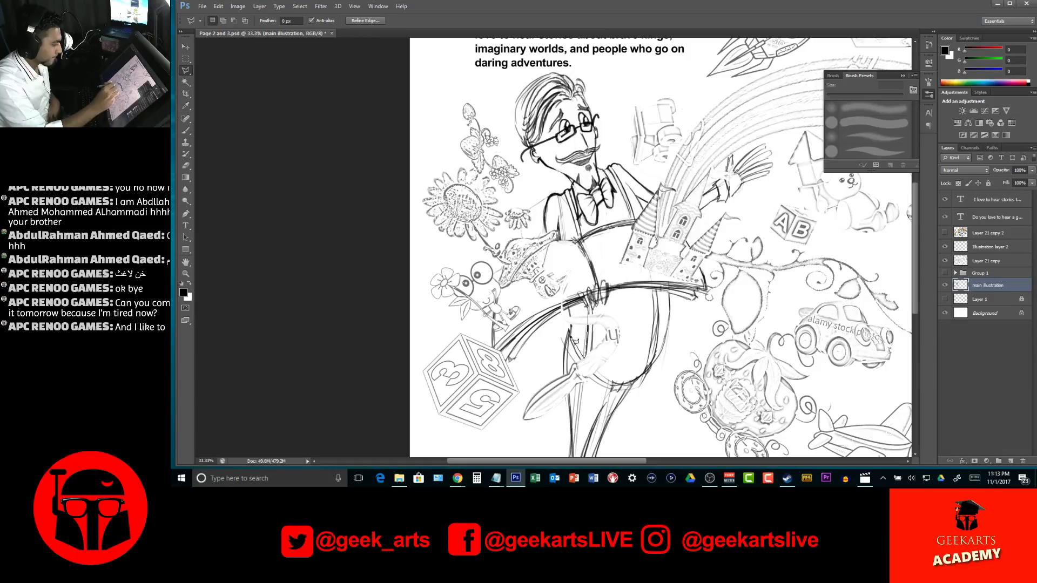
click(572, 306)
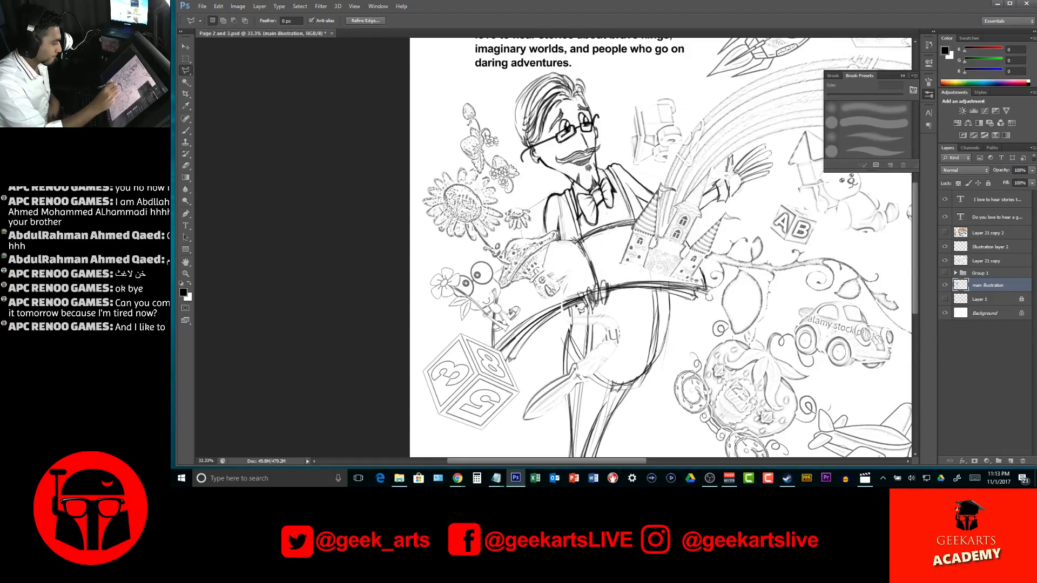
click(586, 304)
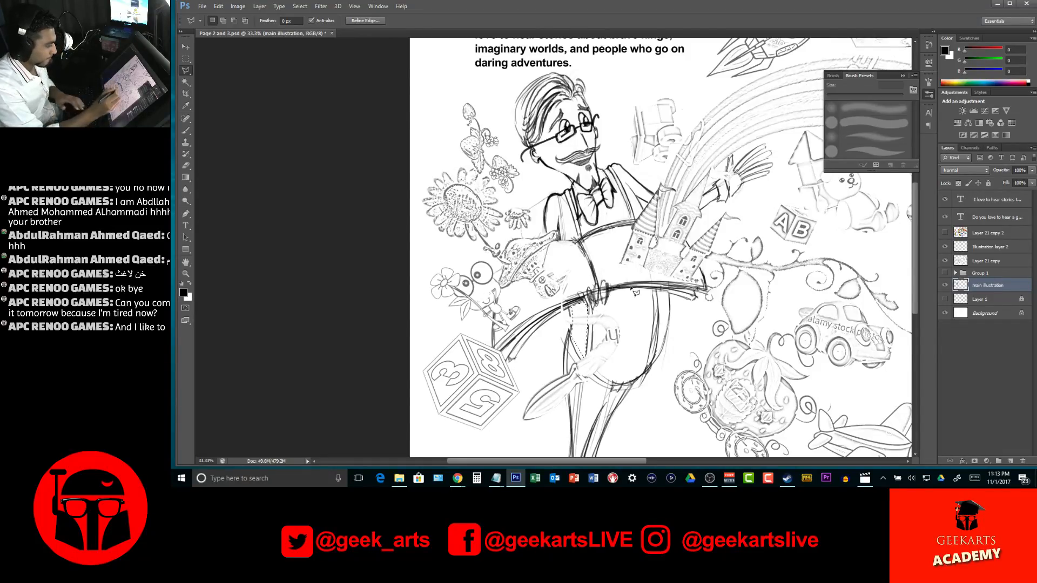
click(650, 373)
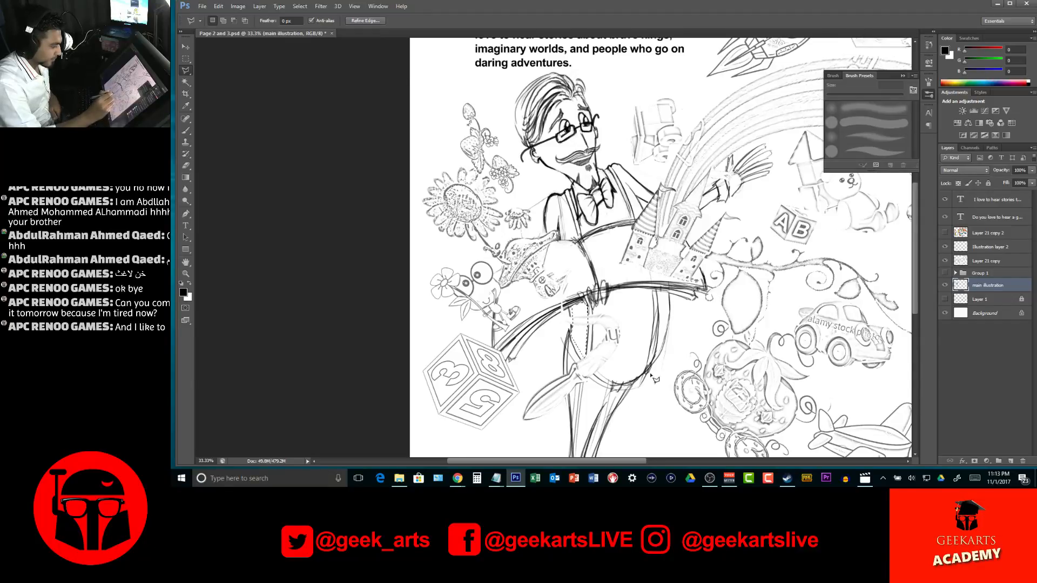
click(637, 381)
click(630, 409)
click(672, 355)
click(652, 371)
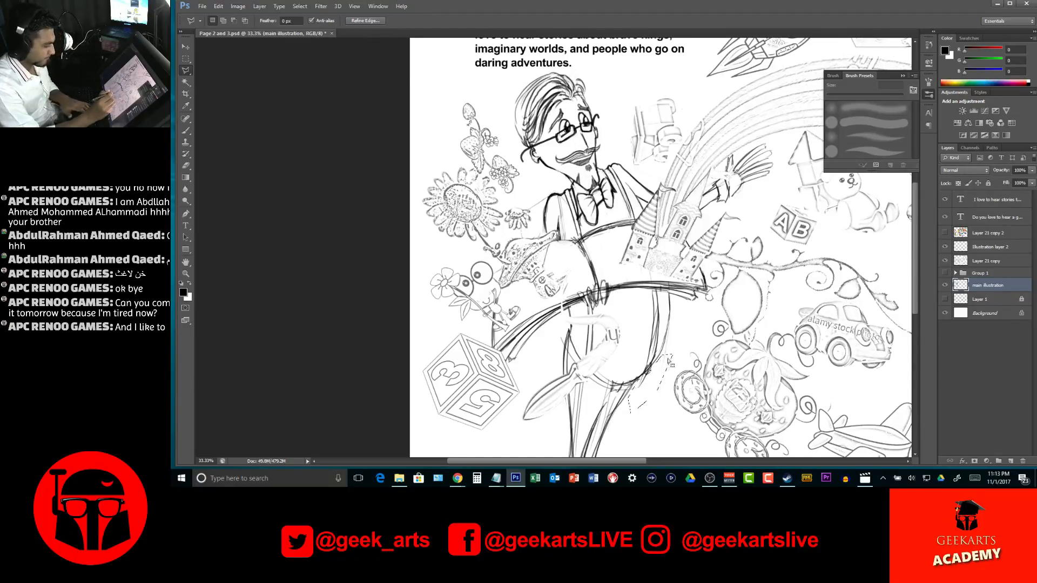
With the freehand Lasso tool, delete the stray lines at the top of the trousers and just under the belly's curve
click(186, 74)
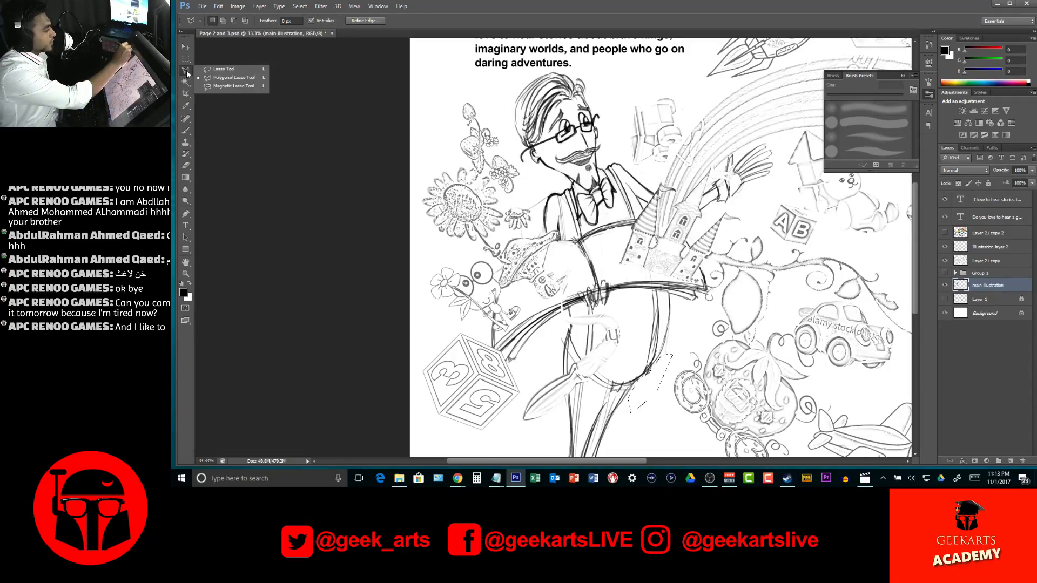
click(232, 71)
drag(647, 335, 658, 336)
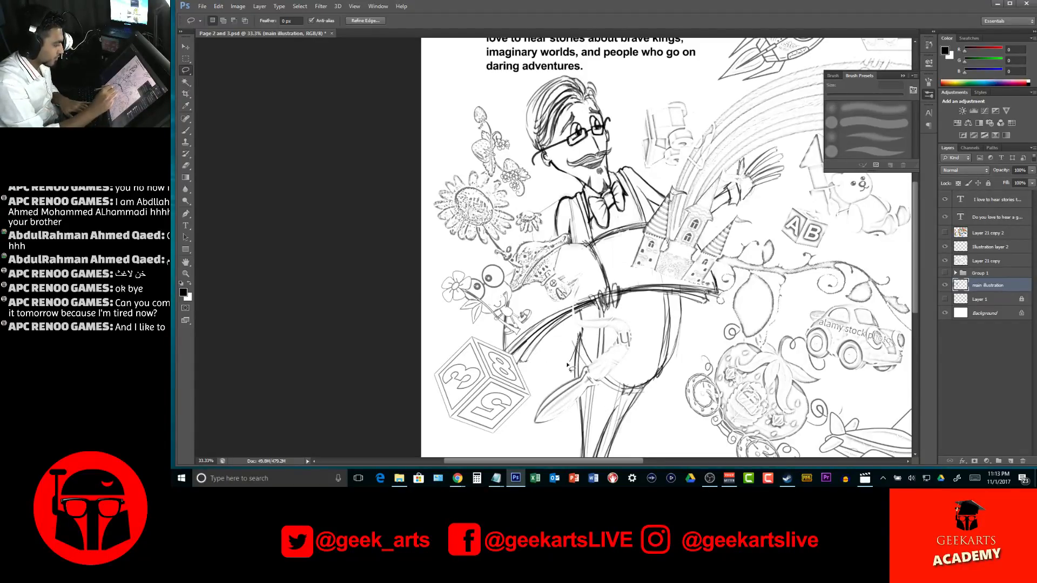
mouse_move(585, 401)
mouse_down()
mouse_move(595, 447)
mouse_move(624, 398)
mouse_move(592, 378)
mouse_move(579, 352)
mouse_move(610, 391)
mouse_move(597, 453)
mouse_move(579, 357)
mouse_up()
key(Delete)
key(ctrl+d)
mouse_move(632, 391)
mouse_down()
mouse_move(615, 438)
mouse_move(638, 403)
mouse_move(639, 395)
mouse_move(623, 426)
mouse_move(627, 395)
mouse_move(616, 438)
mouse_move(641, 391)
mouse_move(614, 404)
mouse_move(620, 389)
mouse_move(607, 380)
mouse_move(621, 392)
mouse_up()
key(Delete)
key(Delete)
key(ctrl+d)
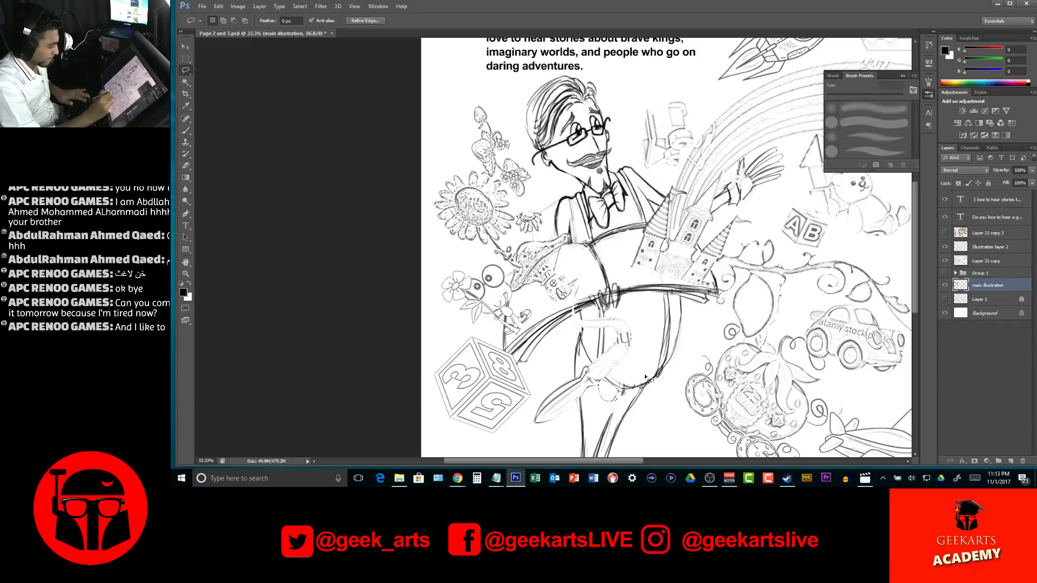
Lasso and remove the extra inner sketch lines from the storyteller's trouser legs, and check the whole spread
key(z)
alt+click(643, 380)
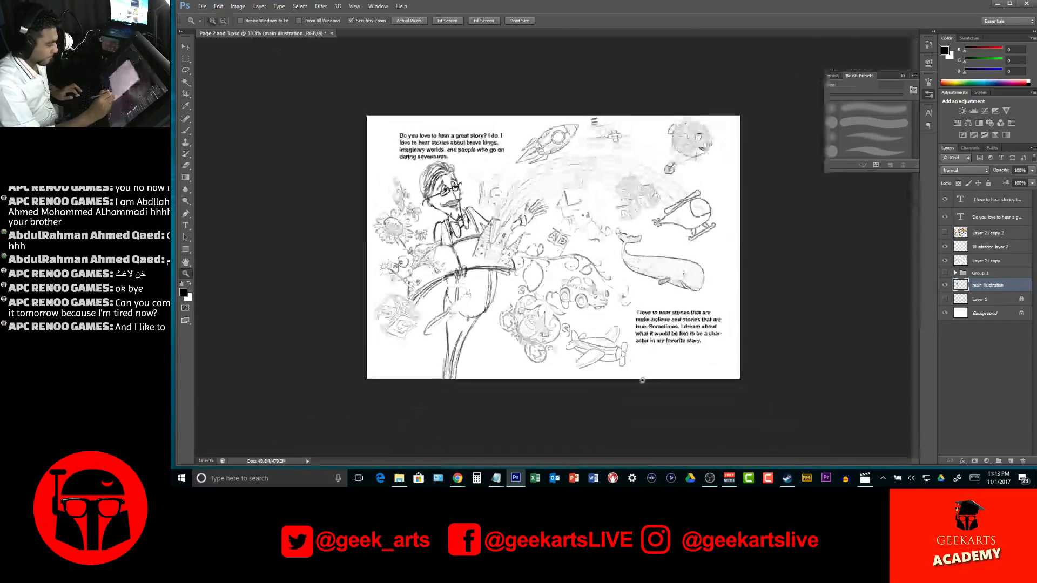
click(455, 331)
key(l)
mouse_move(440, 413)
mouse_down()
mouse_move(458, 295)
mouse_move(446, 353)
mouse_move(463, 330)
mouse_move(483, 325)
mouse_move(480, 345)
mouse_move(484, 296)
mouse_move(460, 353)
mouse_move(456, 416)
mouse_move(485, 291)
mouse_up()
key(ctrl+d)
key(z)
alt+click(533, 282)
alt+click(532, 291)
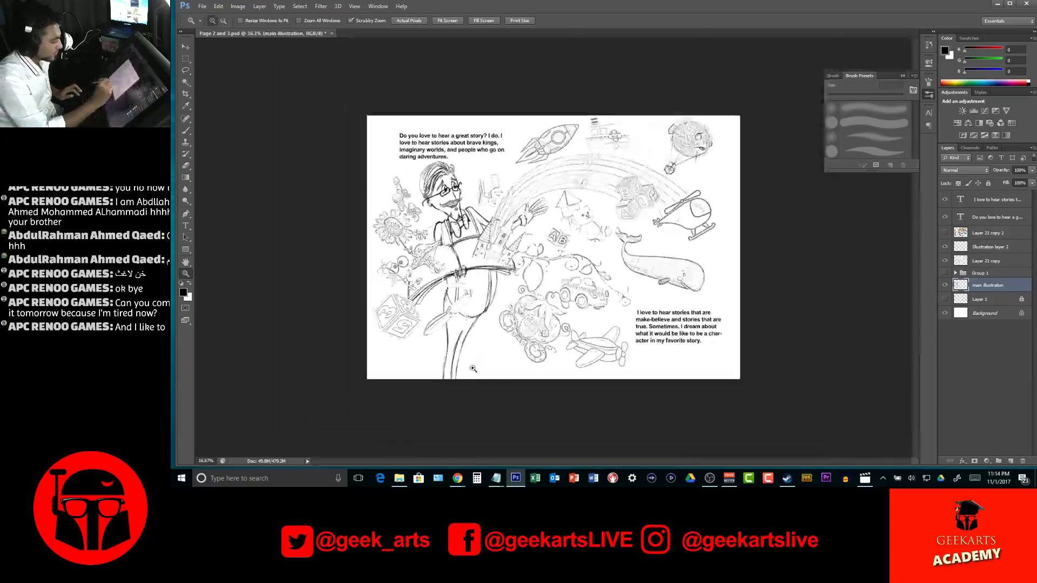
Brush in the buttoned shirt front below the bow tie and down the belly, and darken the belly's outer lower outline
click(496, 320)
click(496, 319)
drag(471, 319, 543, 304)
key(b)
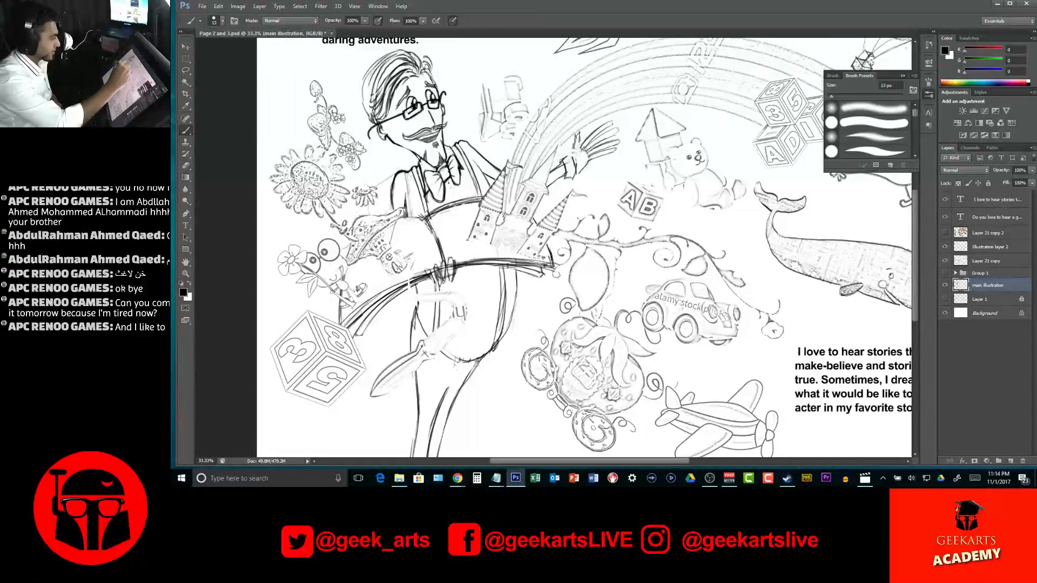
drag(448, 178, 455, 195)
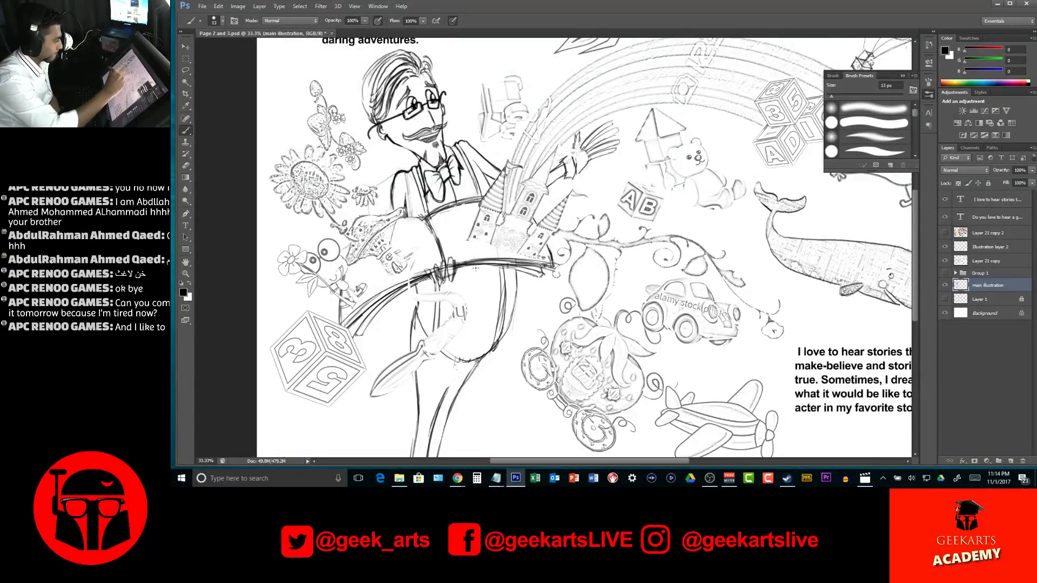
drag(476, 274, 478, 363)
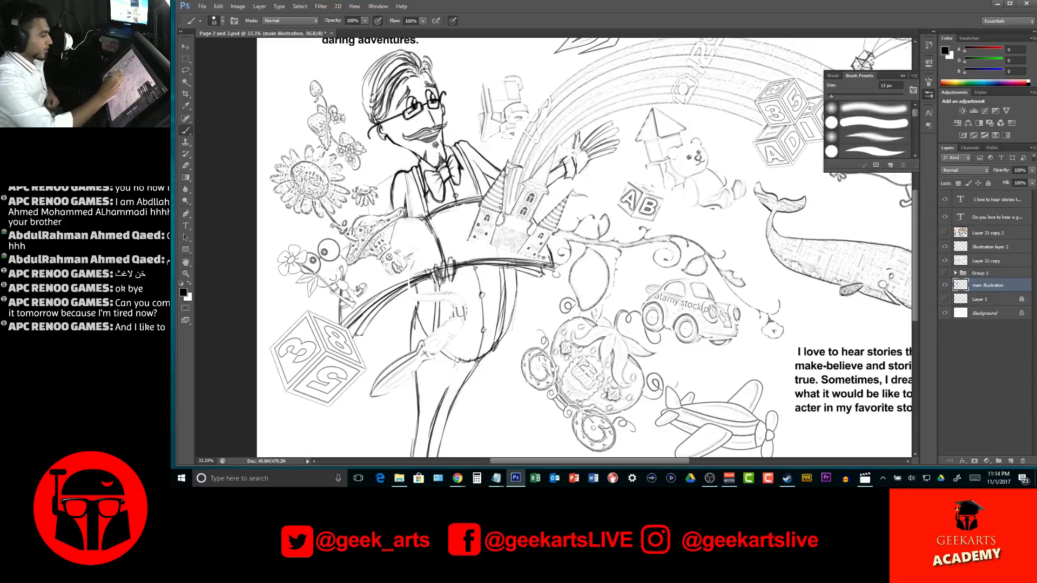
drag(502, 317, 493, 354)
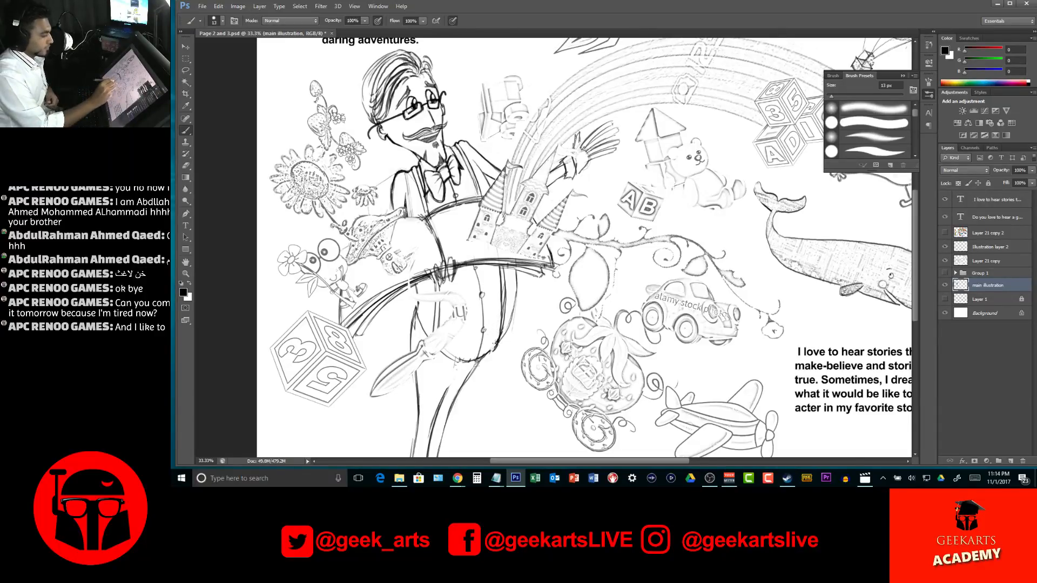
drag(495, 340, 476, 363)
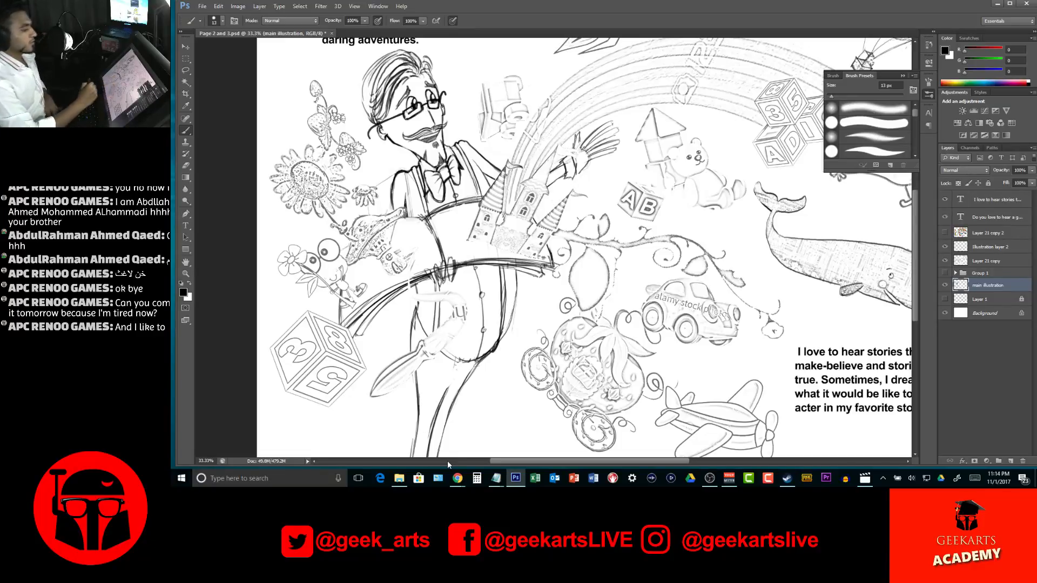
Outline the storyteller's fingers gripping the open book at its spine with the 13 px brush and touch up the adjoining page edge
key(z)
drag(447, 462, 389, 468)
drag(475, 261, 556, 259)
drag(388, 304, 563, 280)
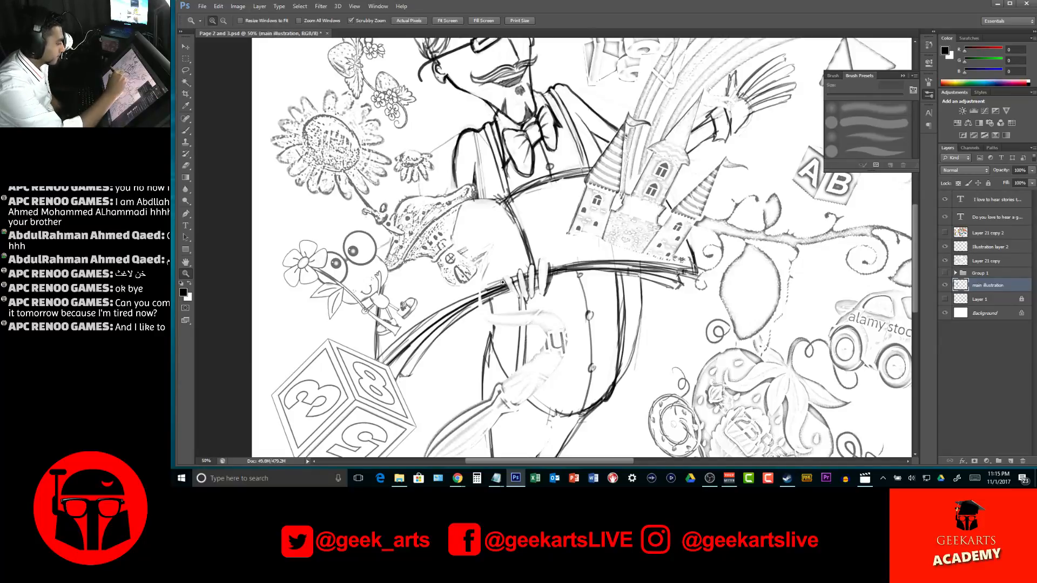
key(b)
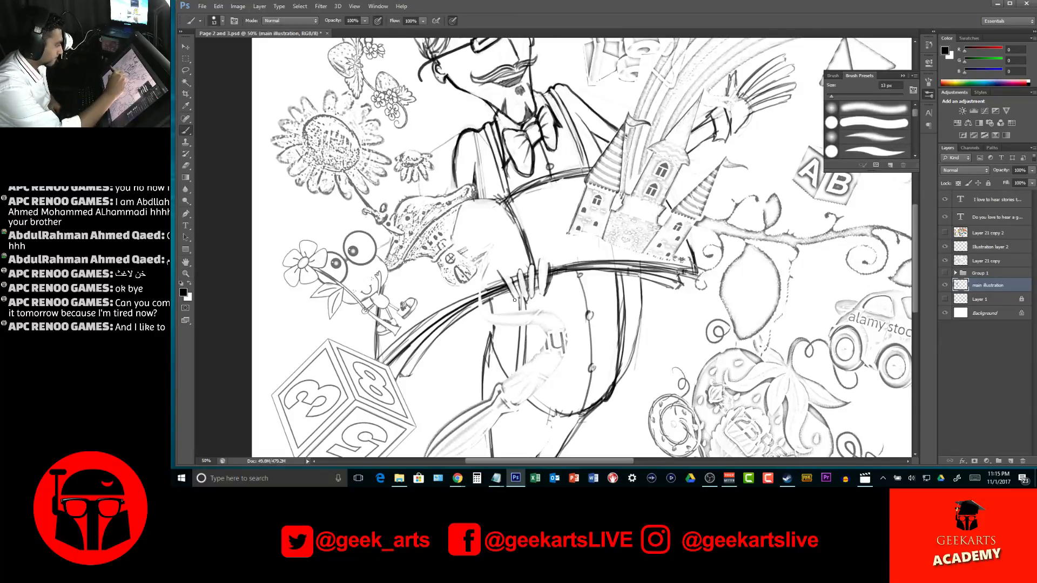
drag(507, 277, 522, 304)
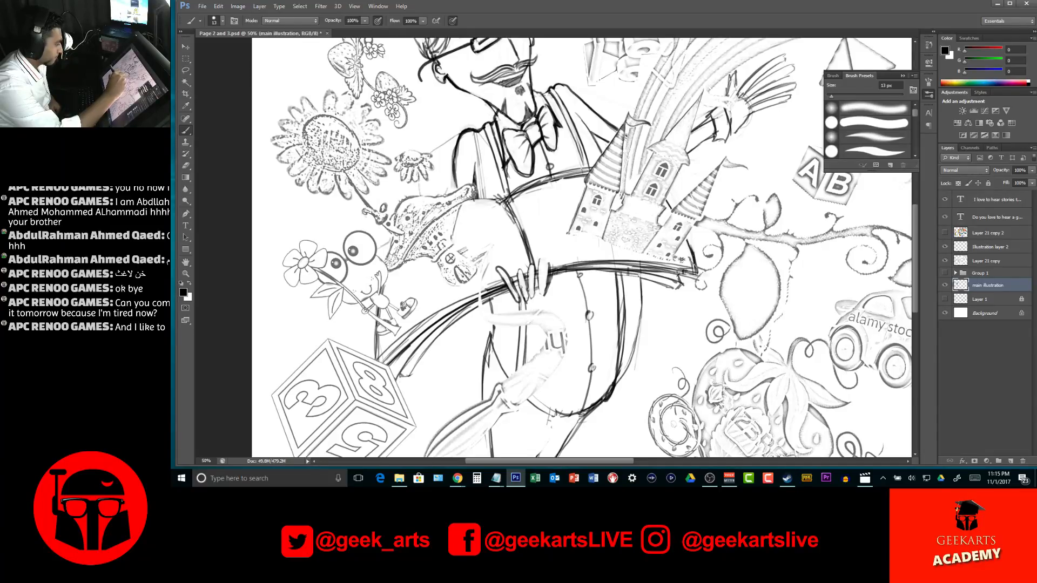
mouse_move(518, 262)
mouse_down()
mouse_move(526, 299)
mouse_move(535, 261)
mouse_move(529, 294)
mouse_move(543, 294)
mouse_move(548, 253)
mouse_move(541, 297)
mouse_up()
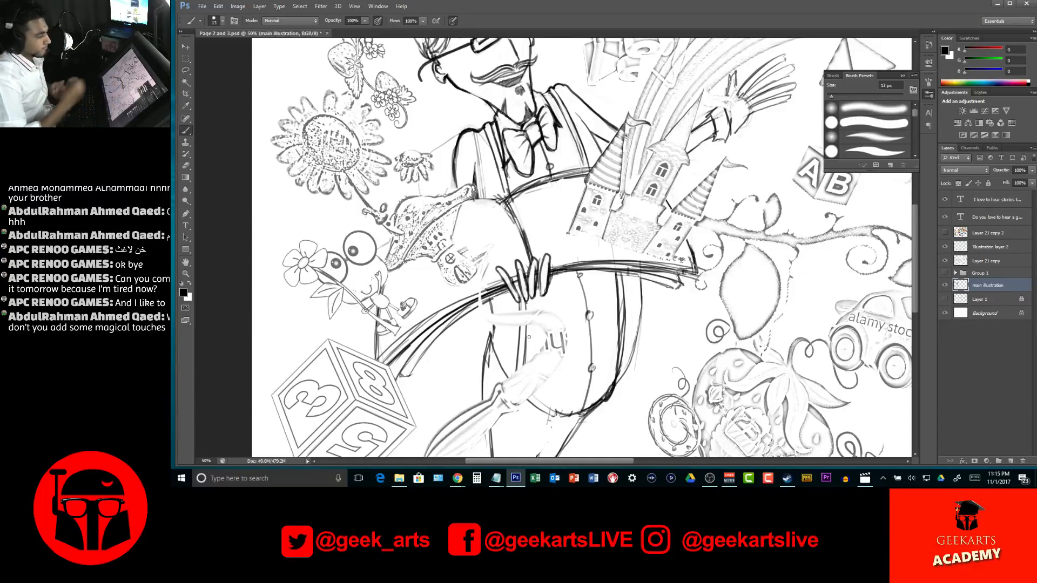
drag(533, 291, 543, 292)
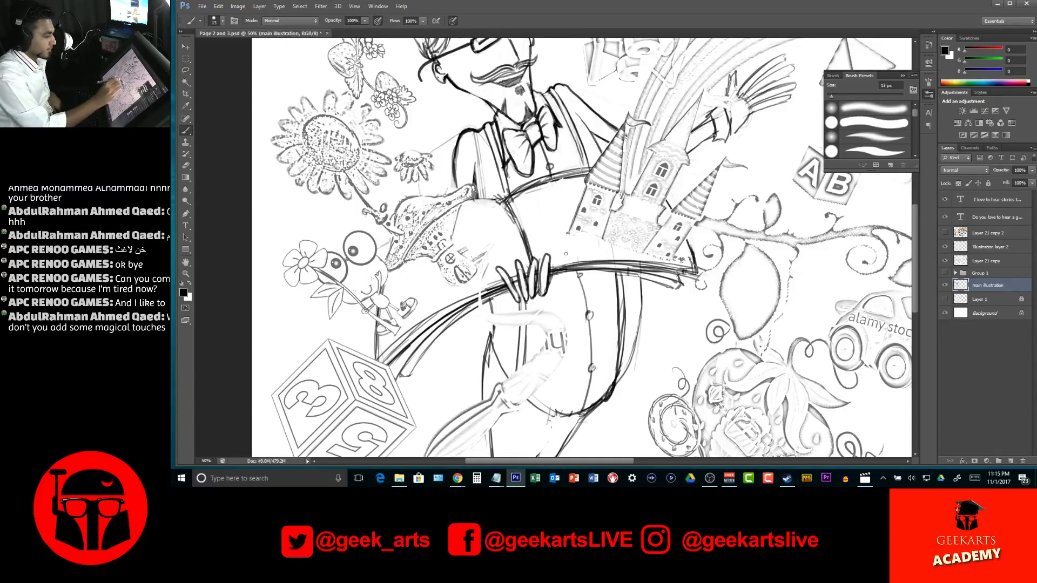
drag(510, 289, 430, 340)
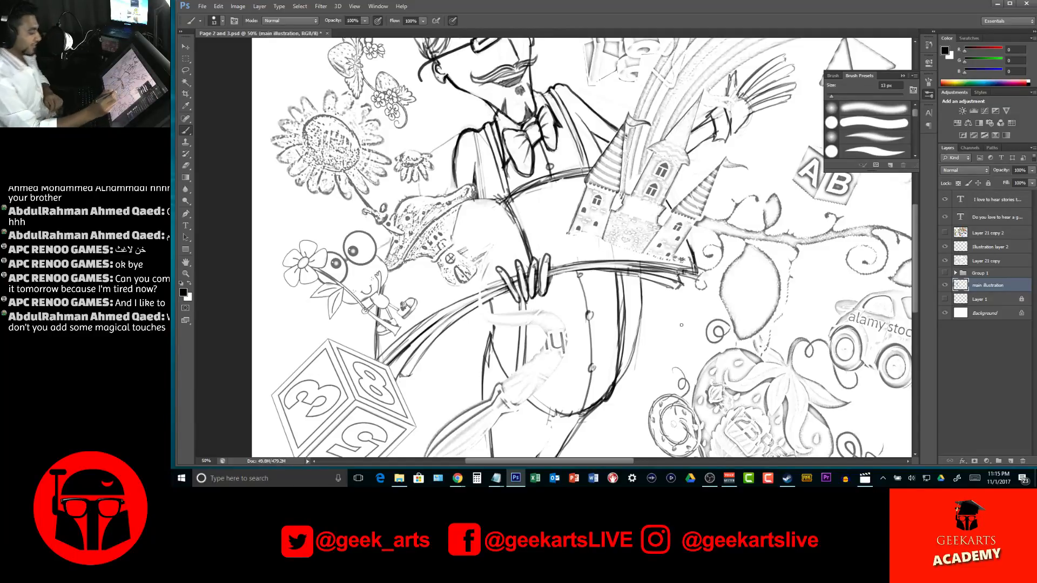
Check the whole spread, then switch to Chrome and run a Google image search for "Star"
key(z)
alt+click(571, 270)
alt+click(571, 270)
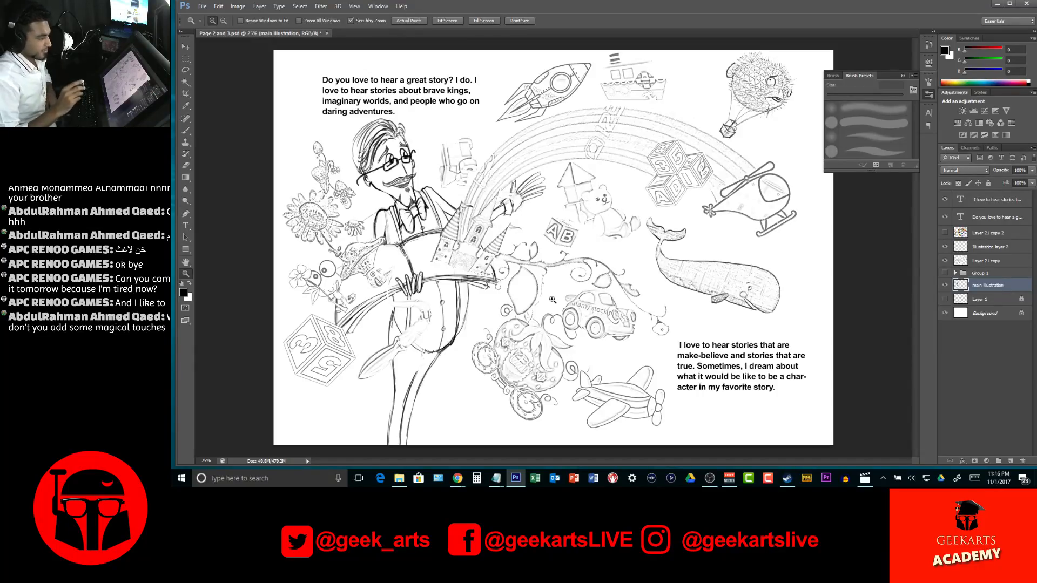
click(457, 478)
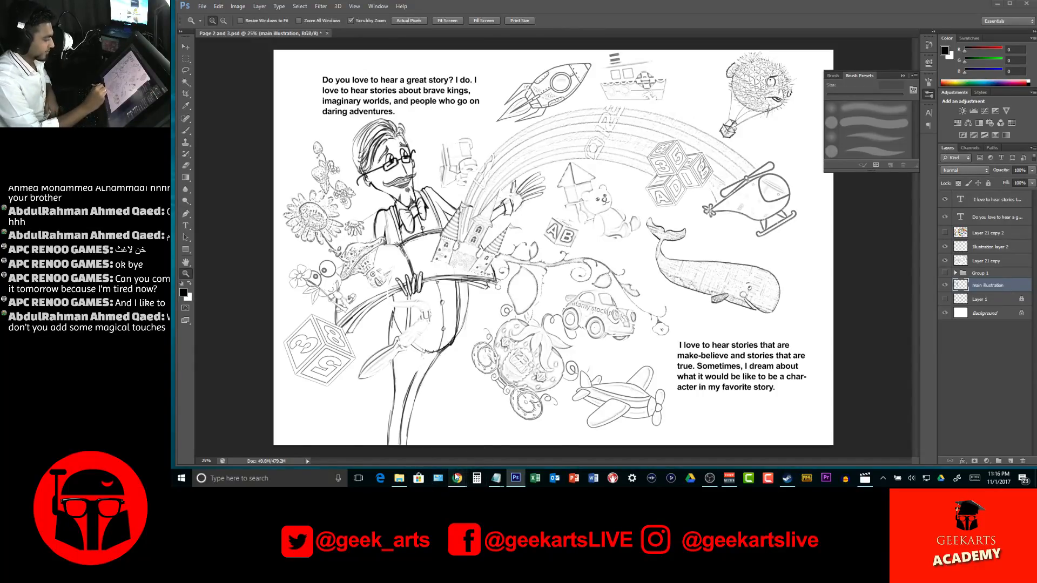
click(399, 411)
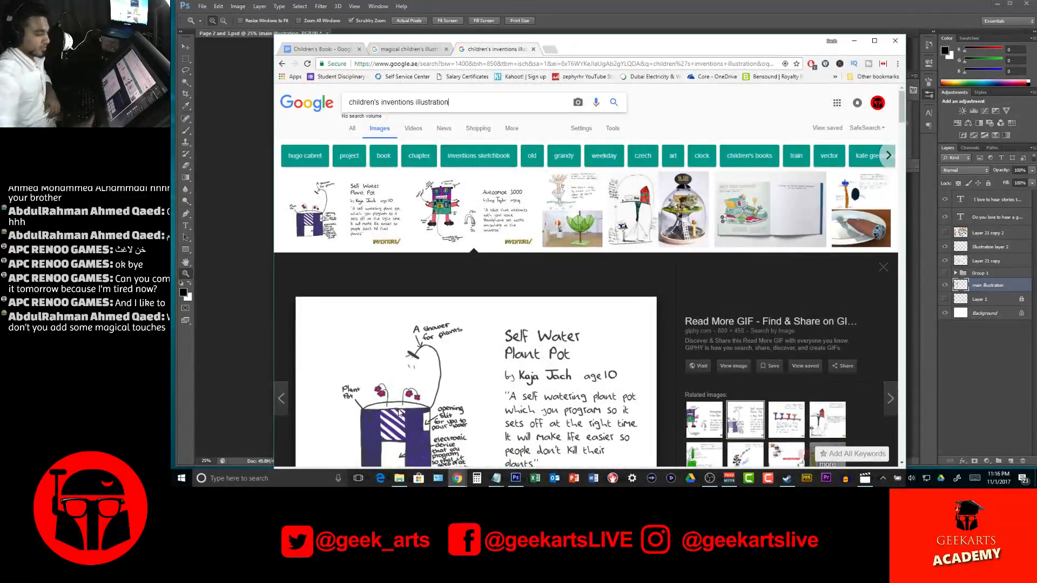
key(ctrl+a)
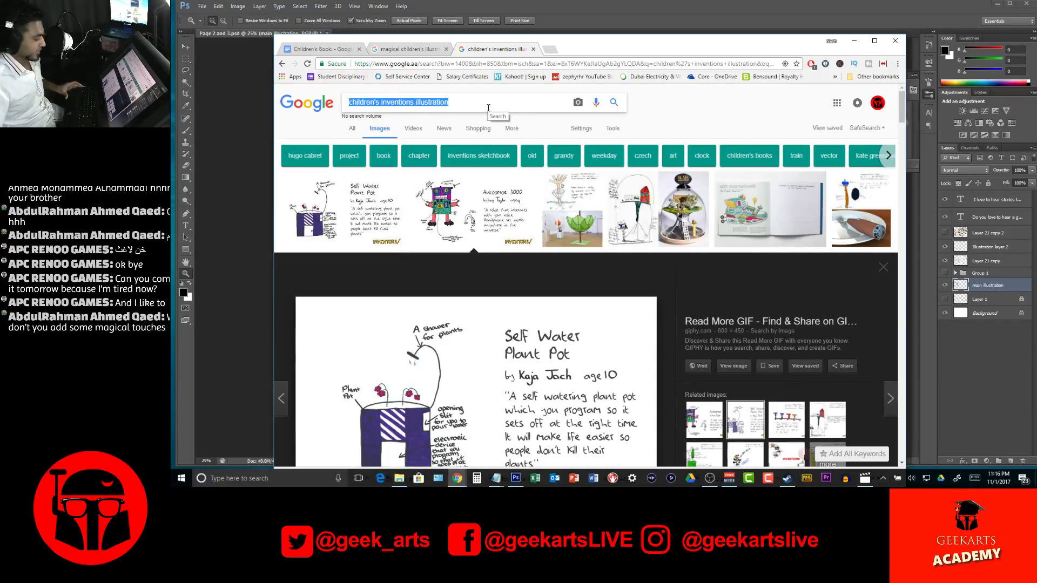
text(S)
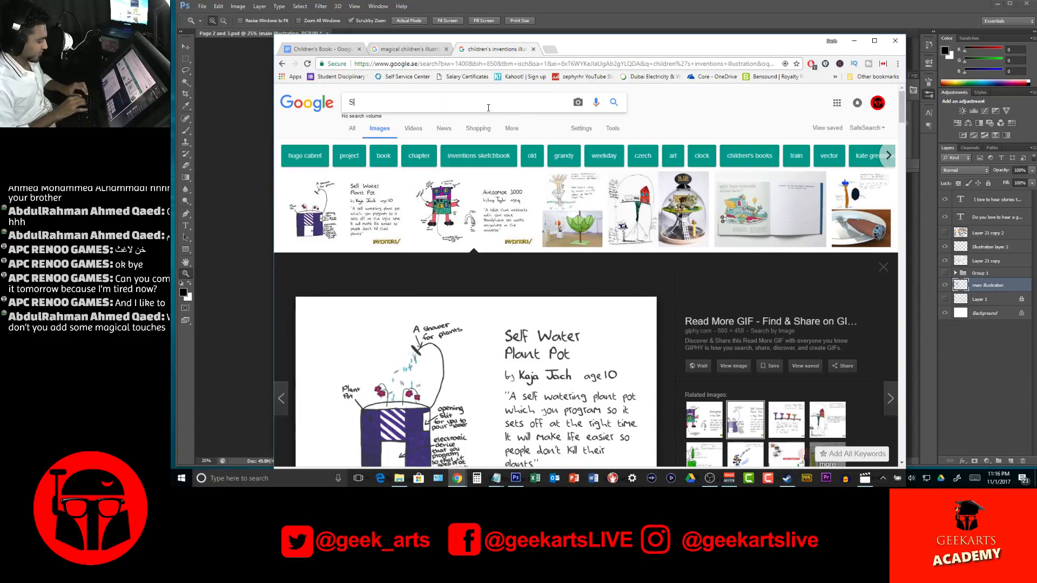
text(tar)
key(Return)
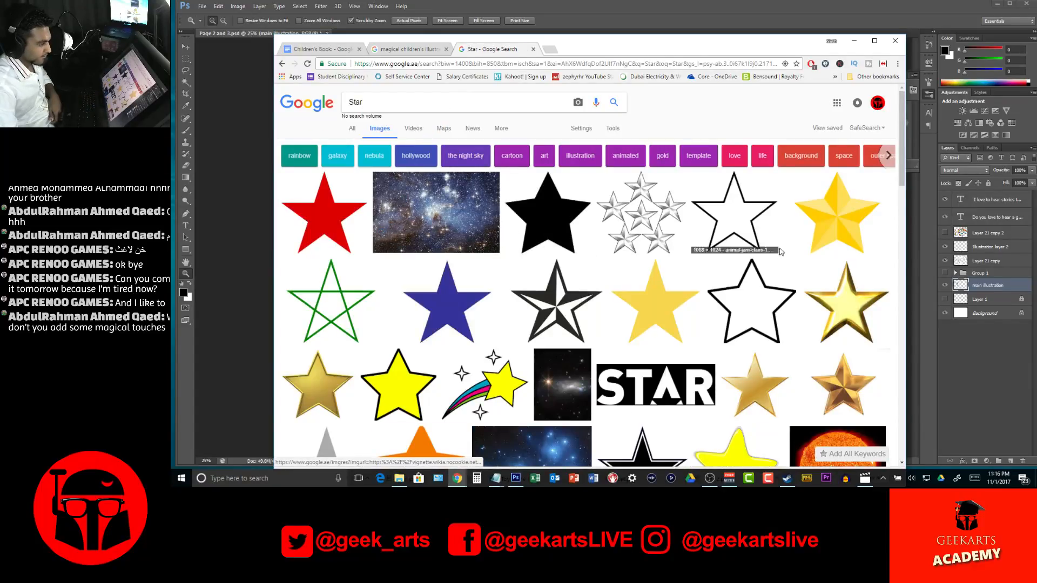
Save the plain black-outlined star image as the PNG Star_star_ in the references folder
click(741, 230)
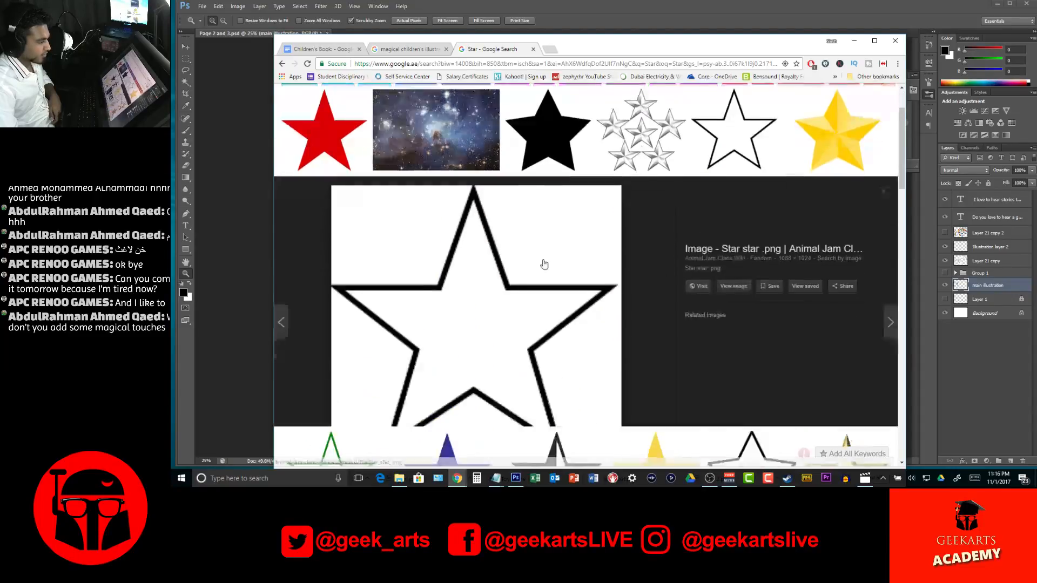
right_click(452, 267)
click(499, 344)
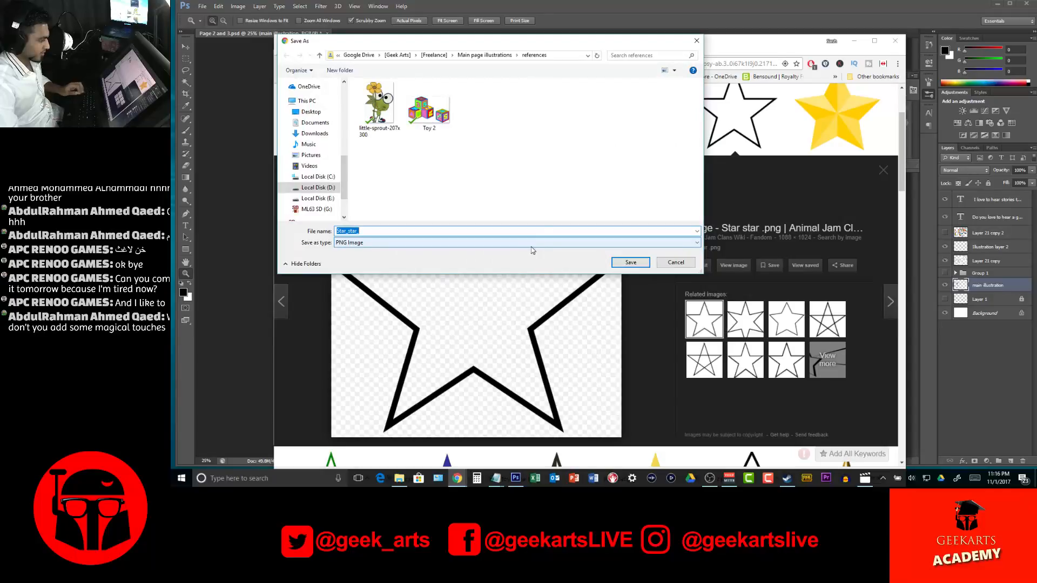
click(626, 262)
Return to Photoshop, open Star_star_ from the references folder and bring the star into the Page 2 and 3 spread
key(alt+Tab)
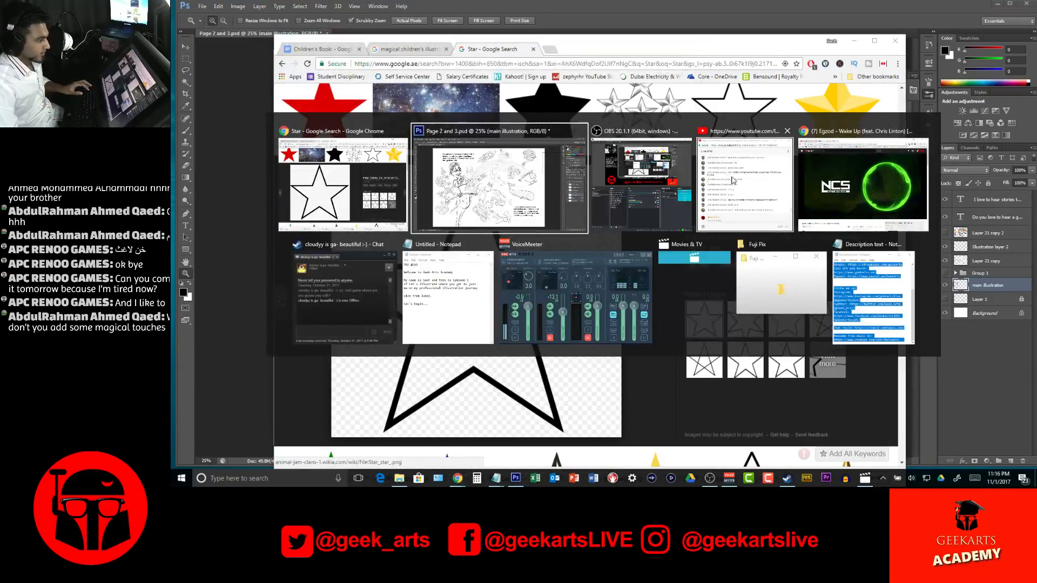
click(428, 141)
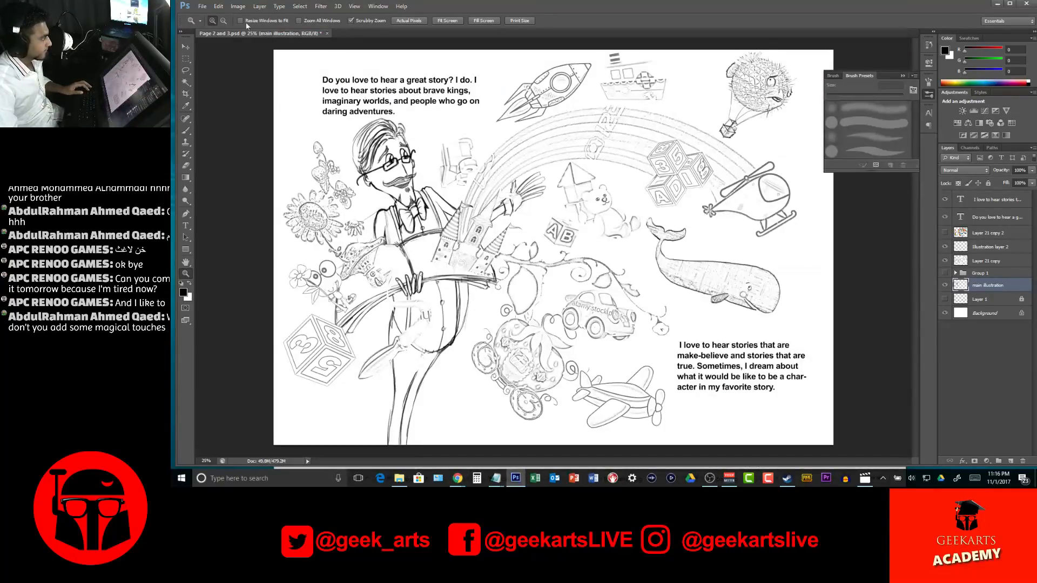
click(202, 6)
click(212, 27)
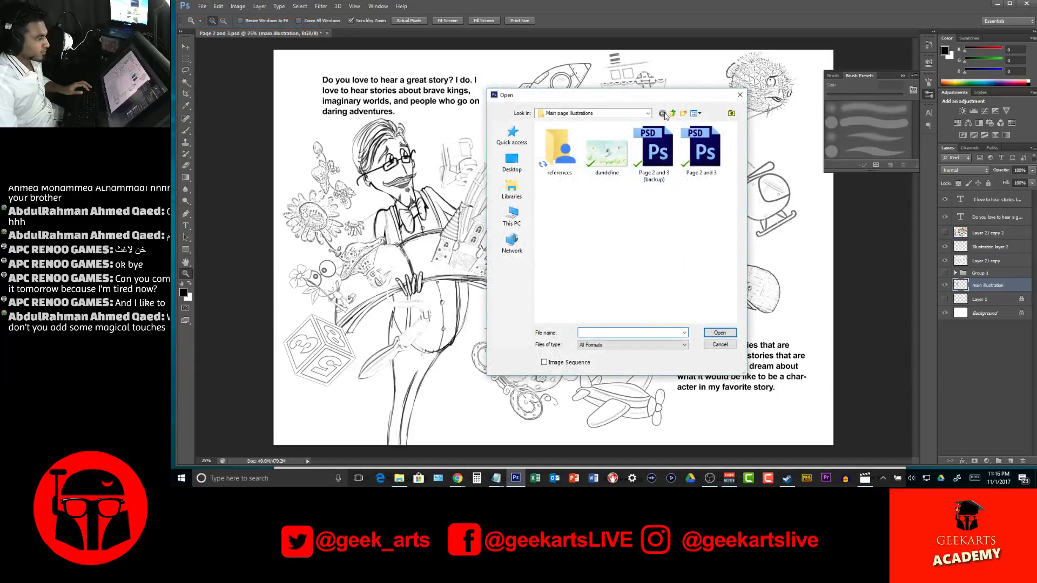
double_click(559, 148)
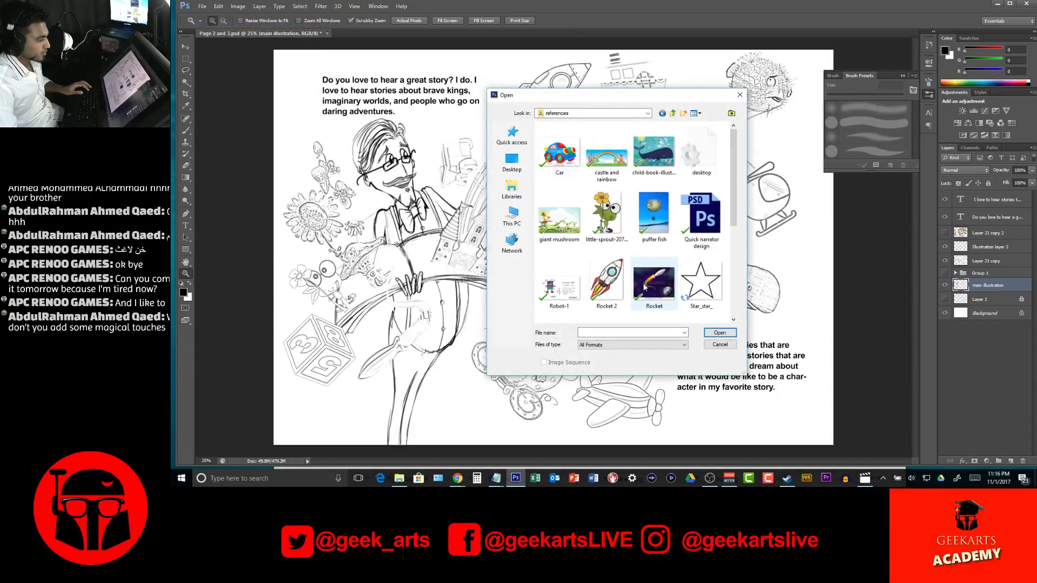
double_click(700, 281)
drag(506, 219, 632, 237)
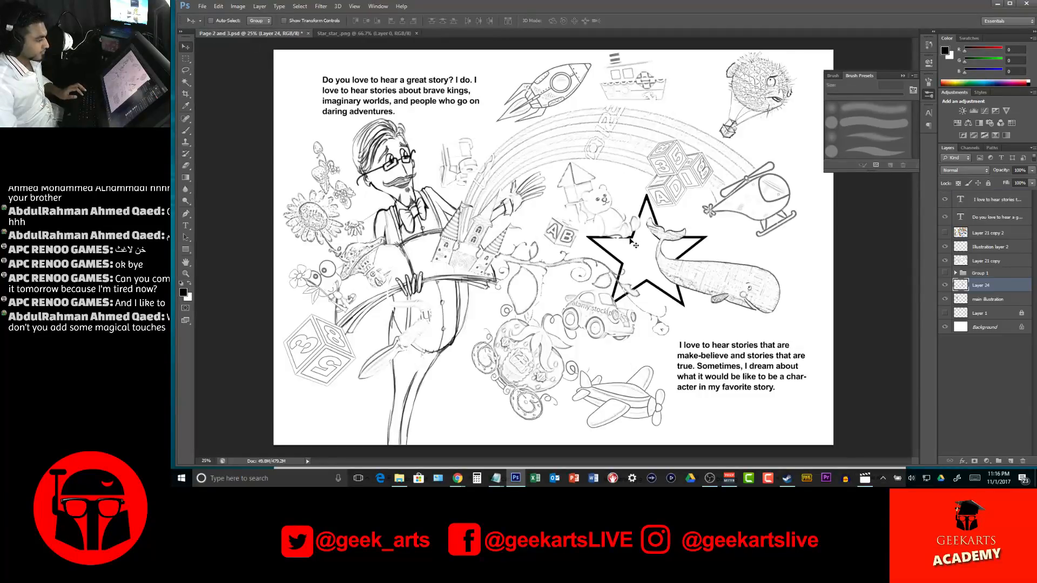
Shrink and tilt the star with Free Transform and place it just below the helicopter's tail
key(ctrl+t)
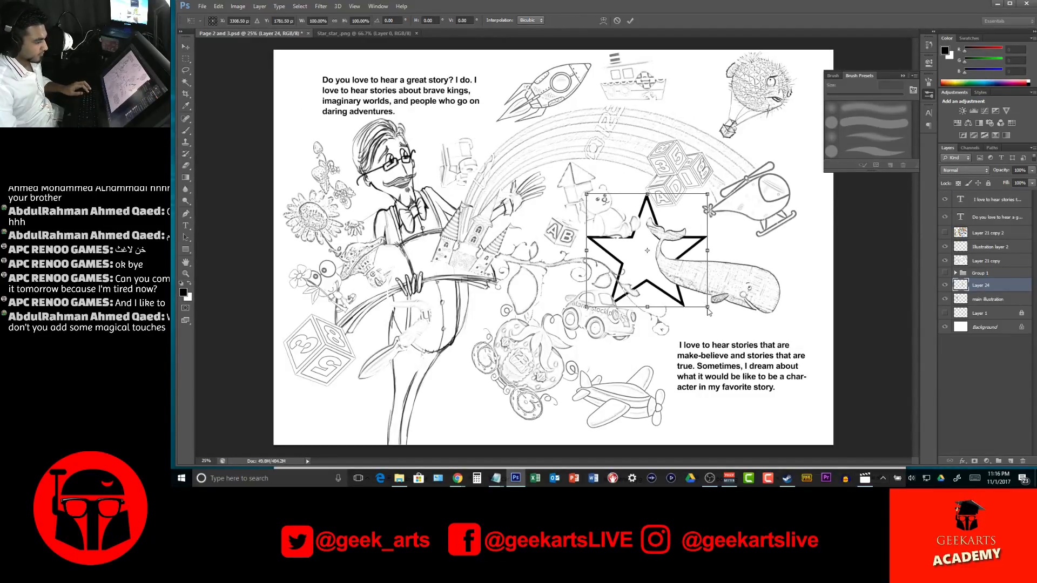
drag(704, 306, 656, 246)
drag(619, 211, 719, 212)
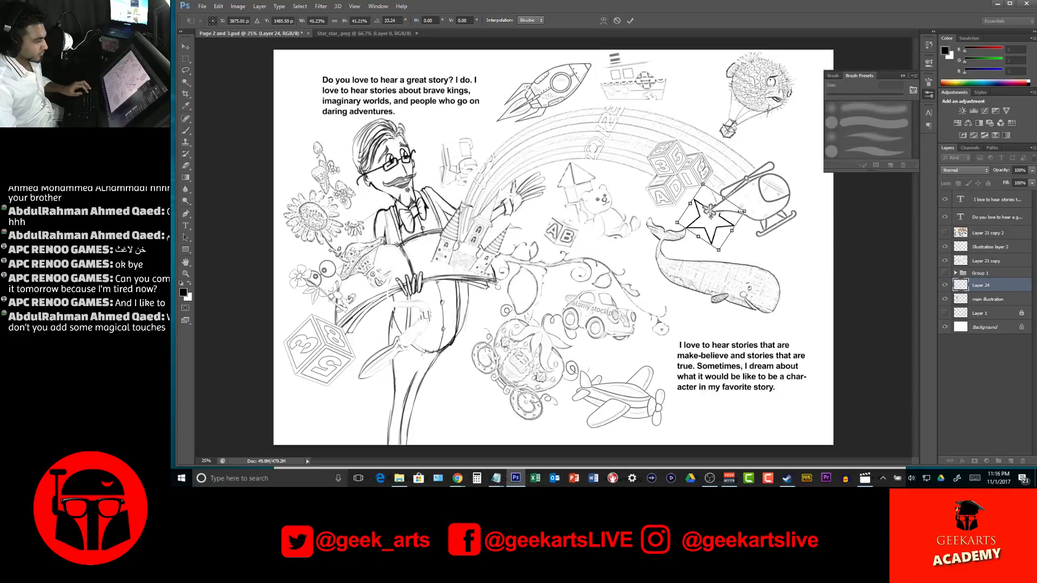
mouse_move(722, 227)
mouse_down()
mouse_move(725, 244)
mouse_move(729, 230)
mouse_move(707, 235)
mouse_move(723, 233)
mouse_up()
key(Return)
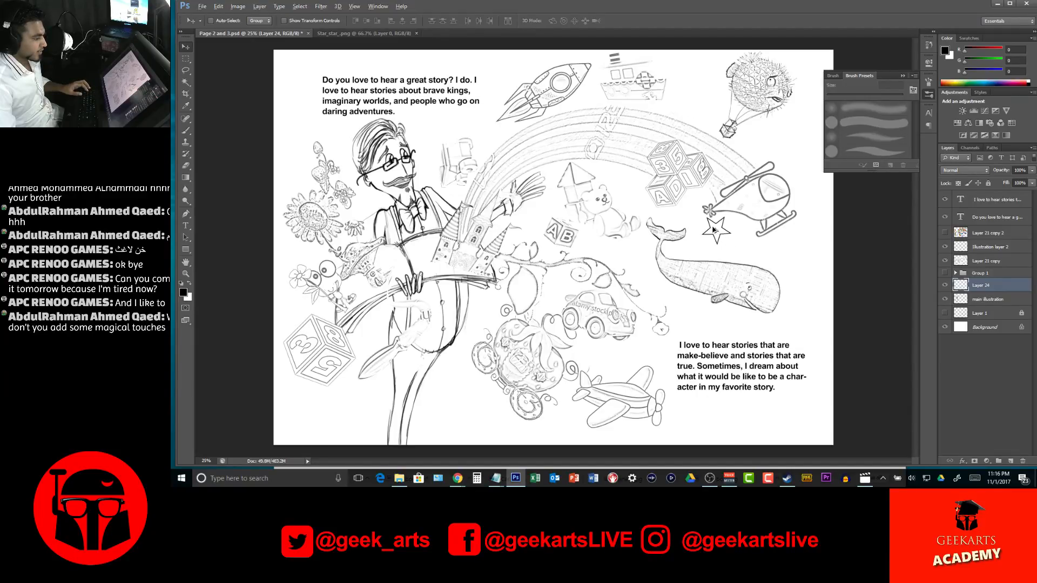
Duplicate the helicopter star to just above the lower text paragraph and scale the copy down
drag(720, 241, 695, 330)
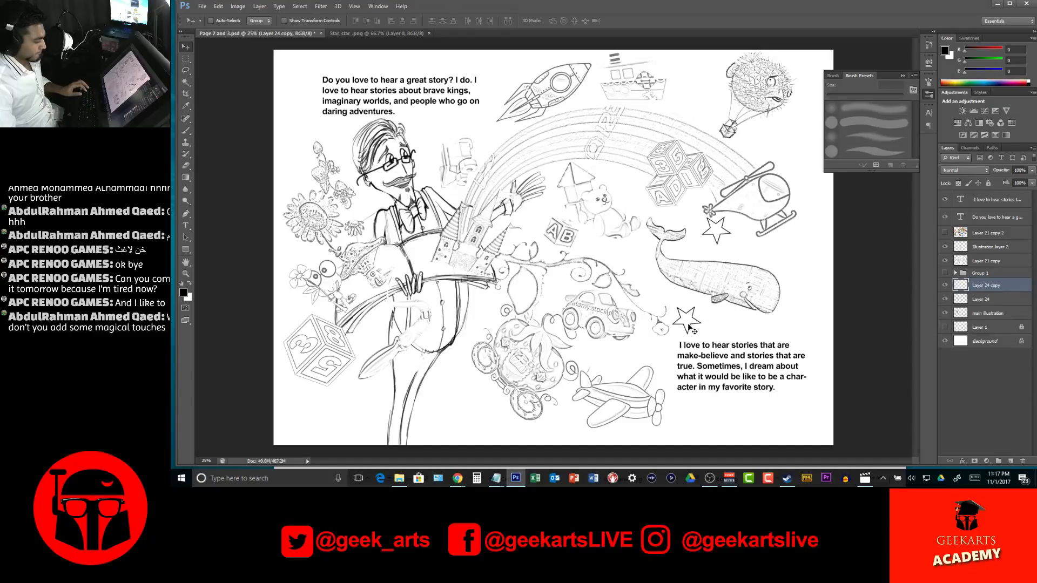
key(ctrl+t)
drag(693, 327, 692, 321)
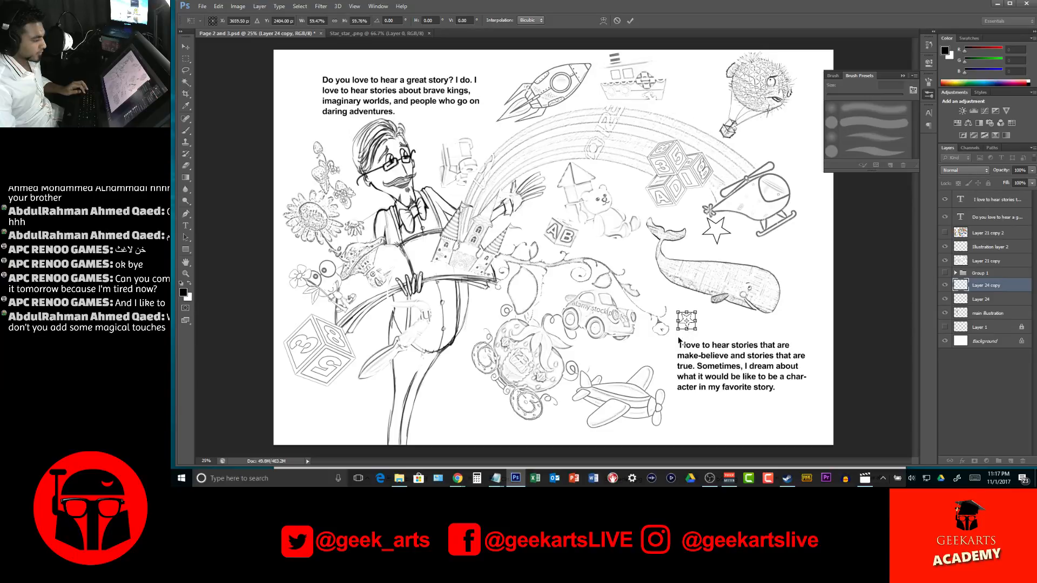
key(Return)
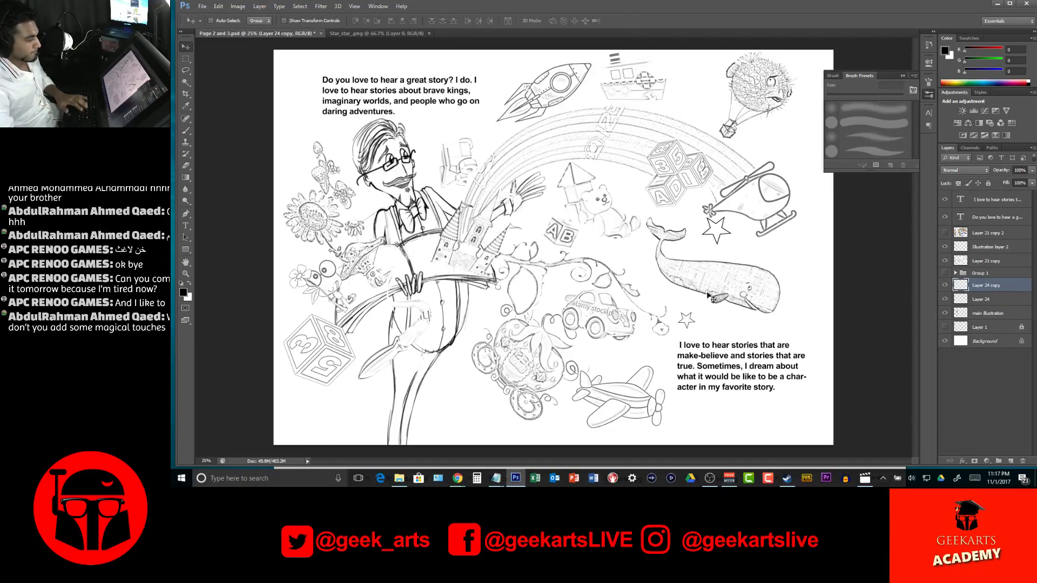
Copy the small star beside the vine under the book and near the rainbow's upper left curve, adding a tinier star there
key(ctrl+t)
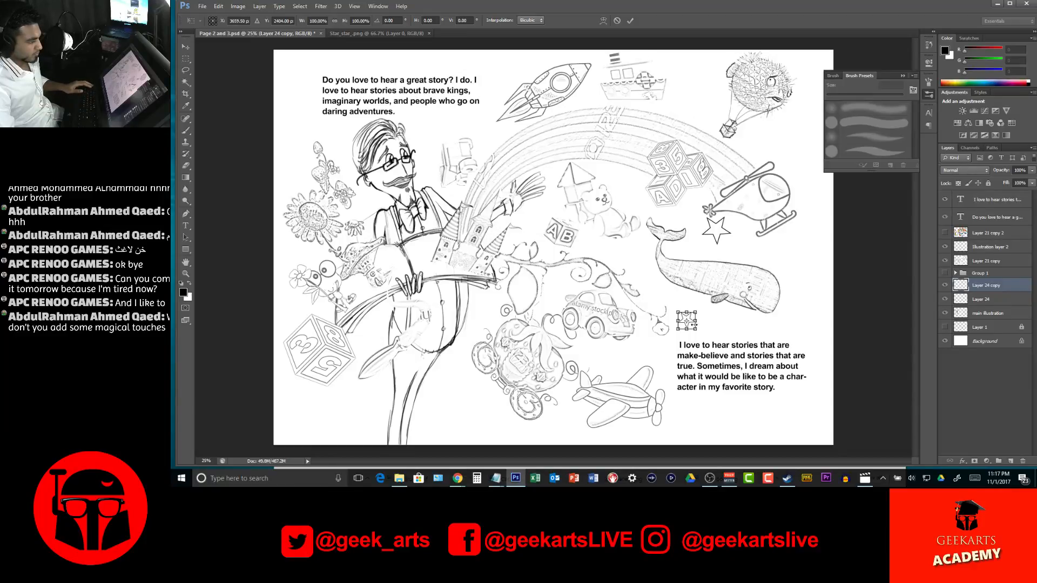
key(Return)
drag(691, 323, 486, 304)
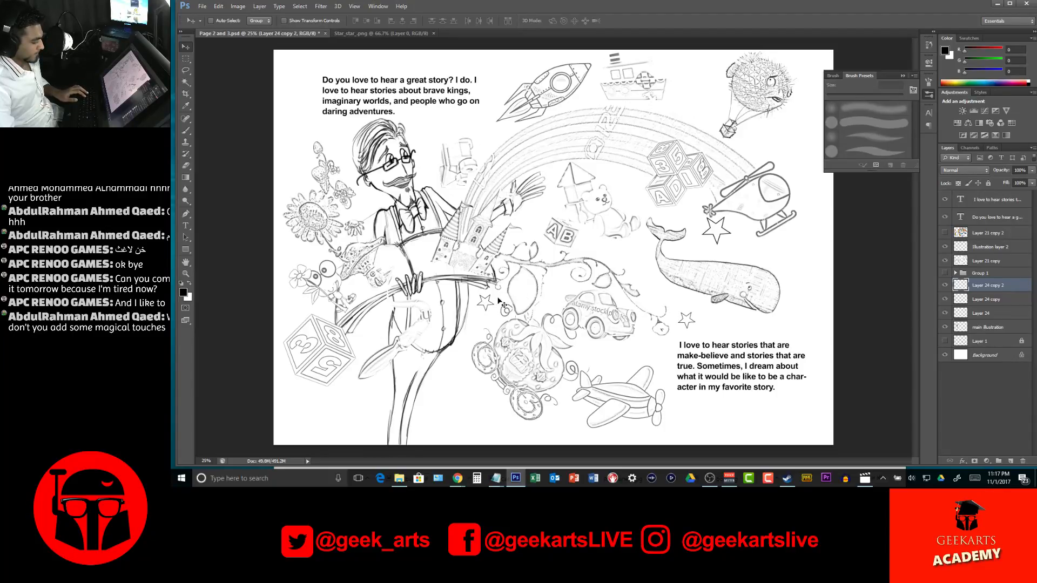
drag(484, 159, 491, 129)
key(ctrl+t)
key(Return)
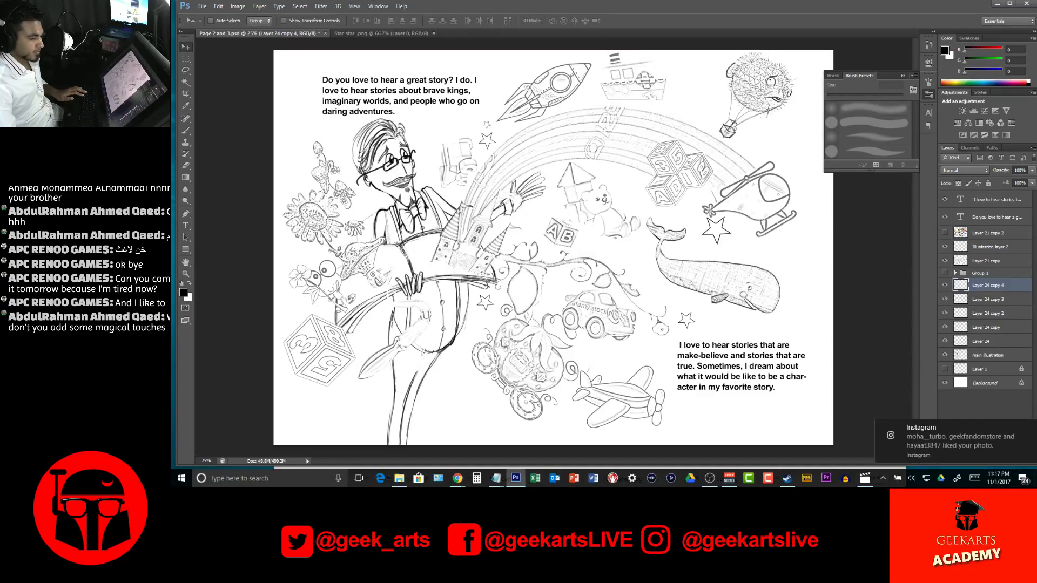
click(1030, 429)
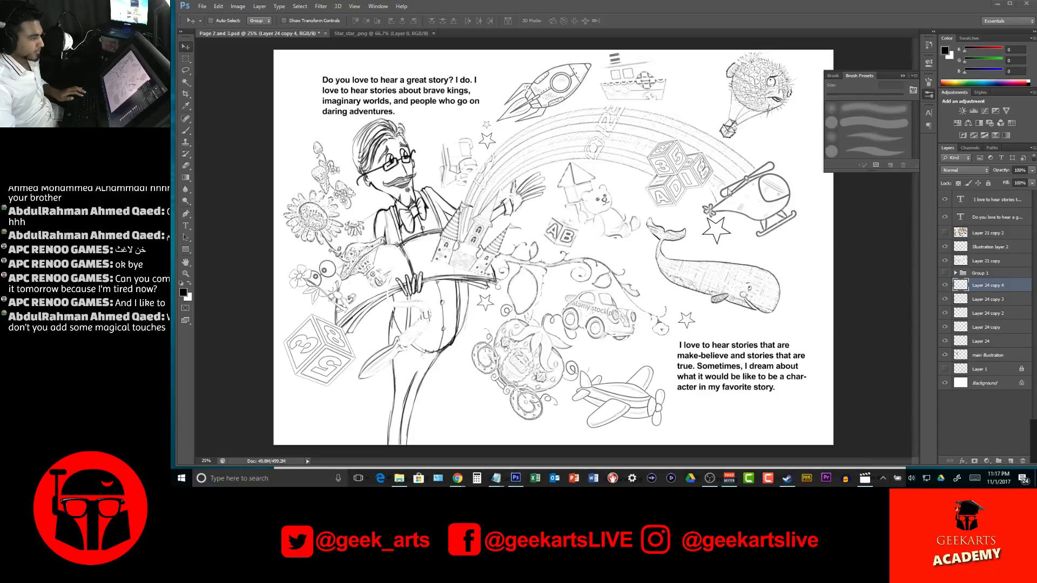
Duplicate the star below the helicopter slightly down toward the whale's back and shrink the copy
ctrl+click(724, 236)
key(ctrl+t)
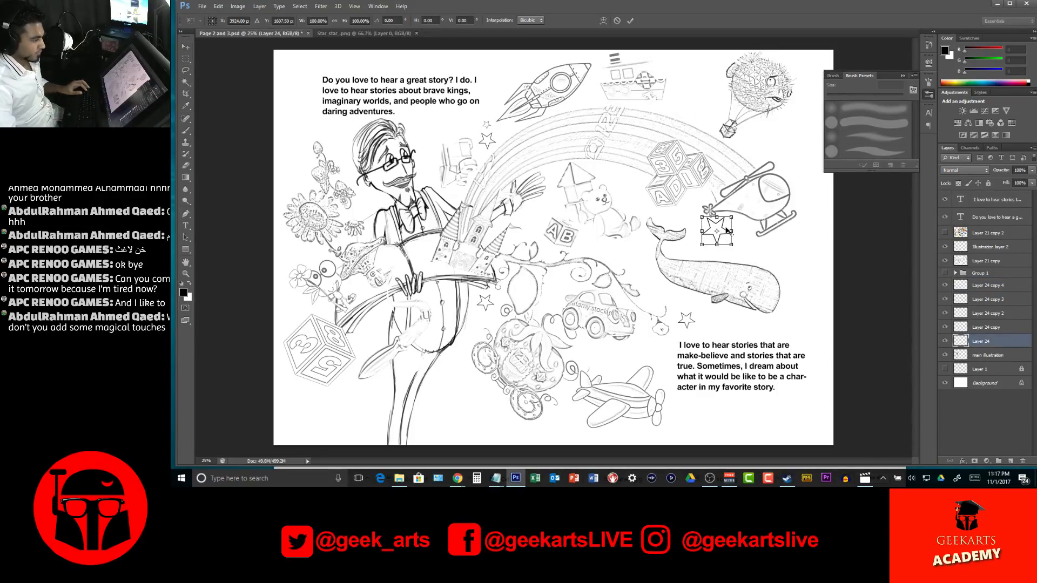
key(Return)
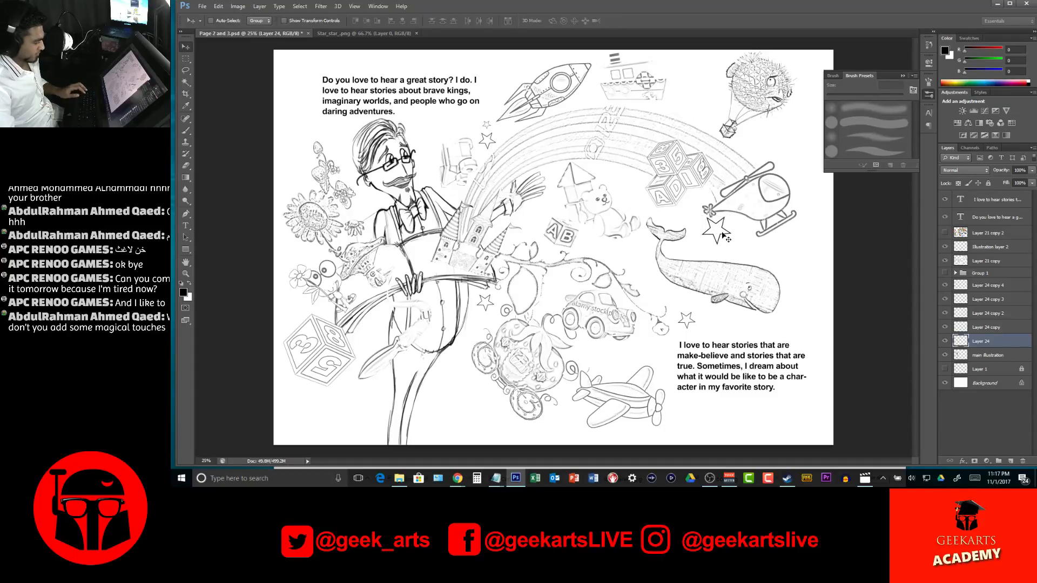
drag(724, 236, 757, 260)
key(ctrl+t)
key(Return)
Check the star placement across the whole spread, select the rainbow's layer, Layer 21 copy, and switch to the Brush tool
key(z)
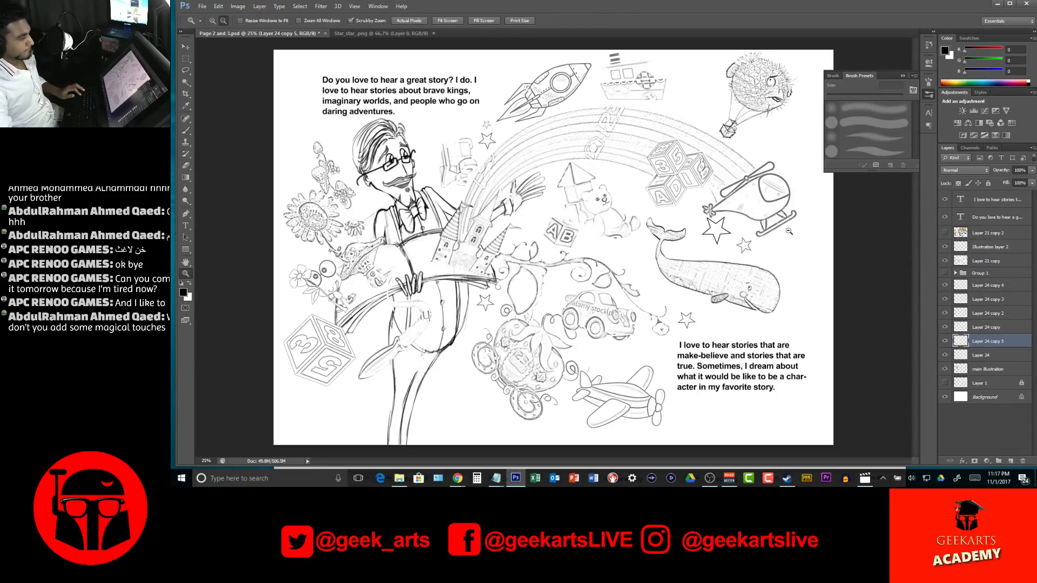
alt+click(788, 233)
alt+click(703, 233)
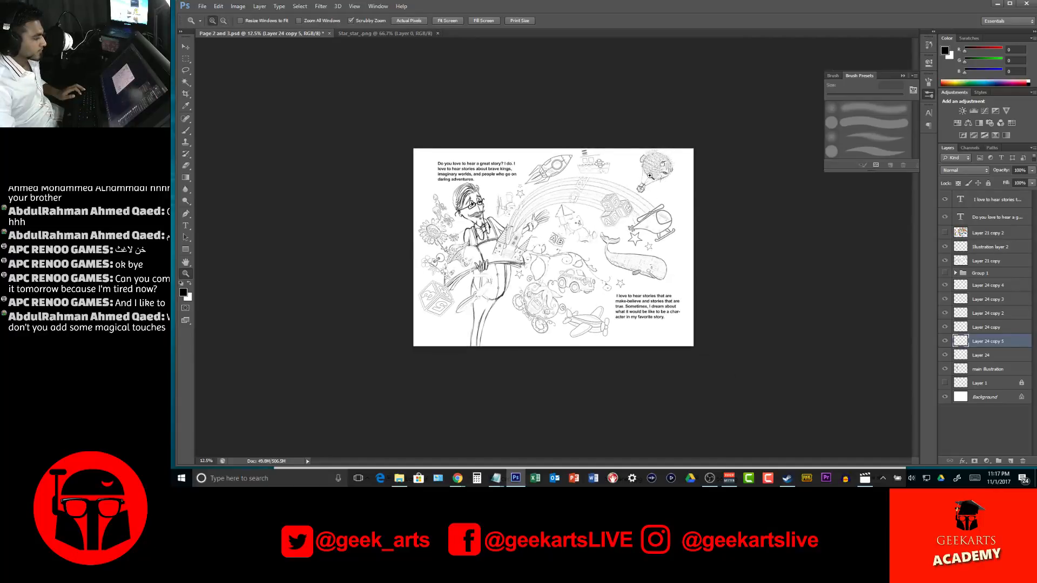
click(593, 169)
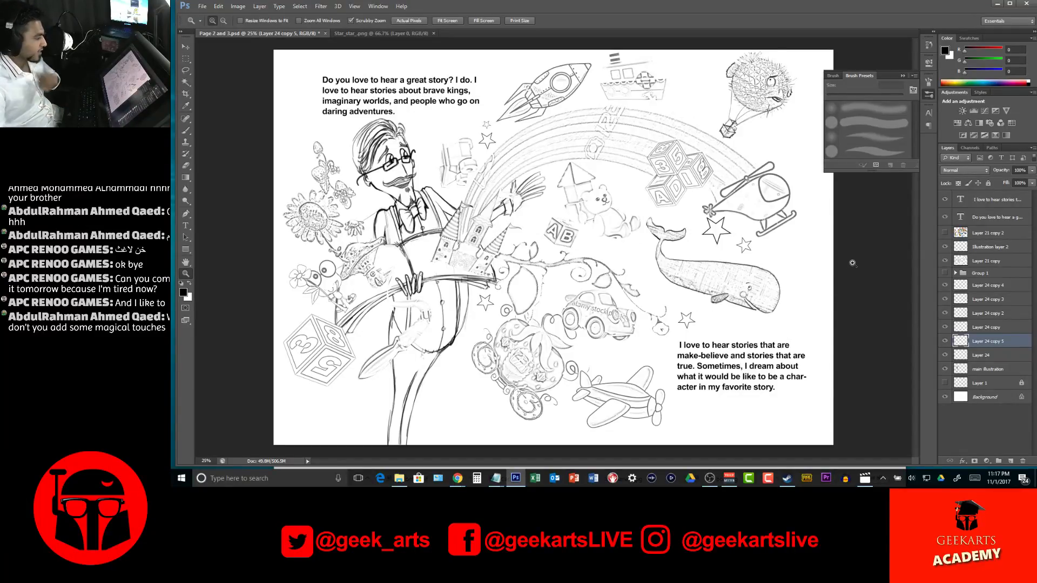
key(v)
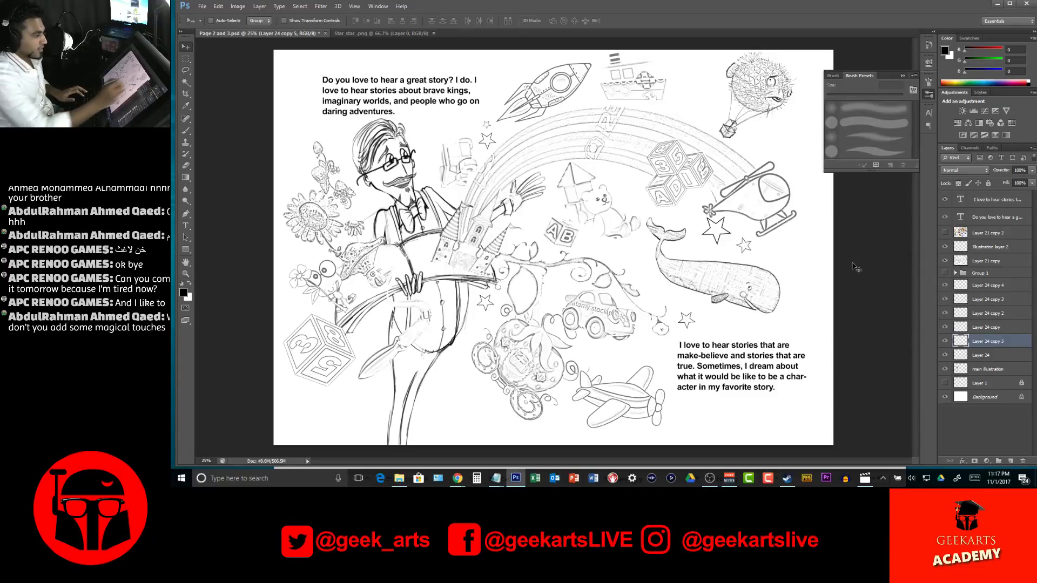
click(654, 136)
key(b)
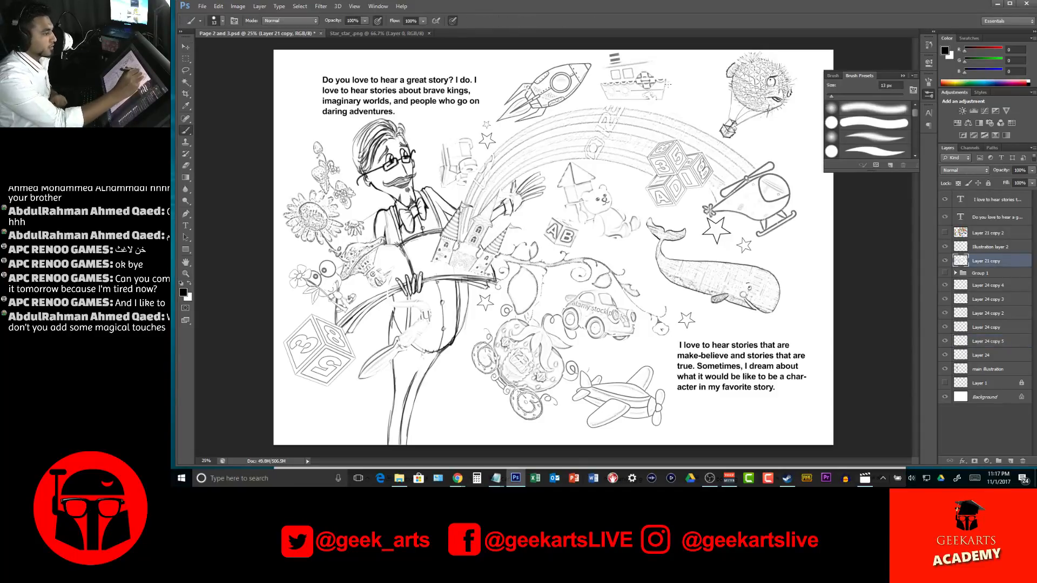
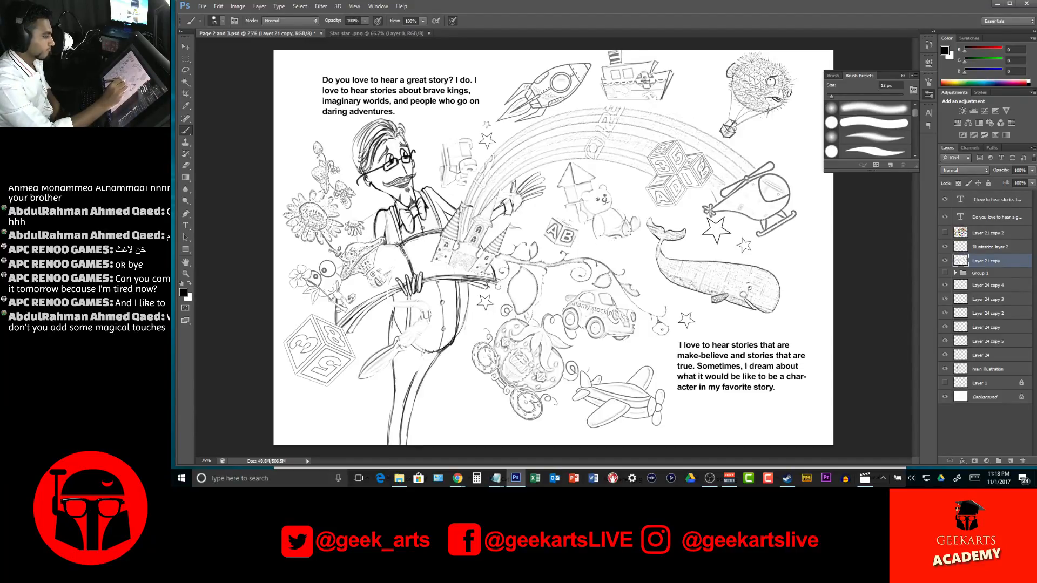
drag(628, 236, 601, 238)
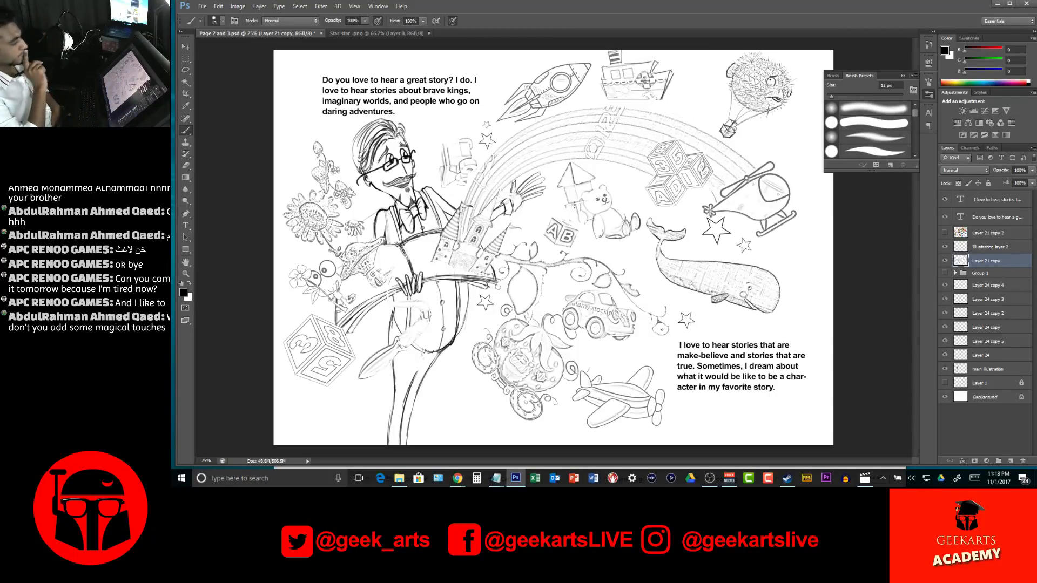
mouse_move(567, 204)
mouse_down()
mouse_move(571, 224)
mouse_move(589, 225)
mouse_up()
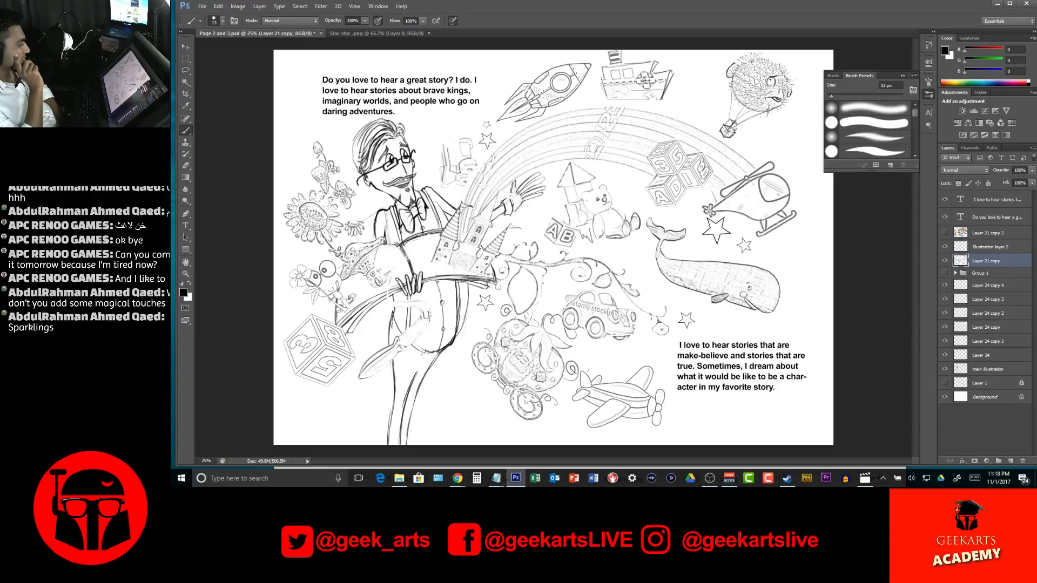
Switch to the Google Images star search in Chrome and replace the query with a search for "Sparkle"
mouse_move(457, 479)
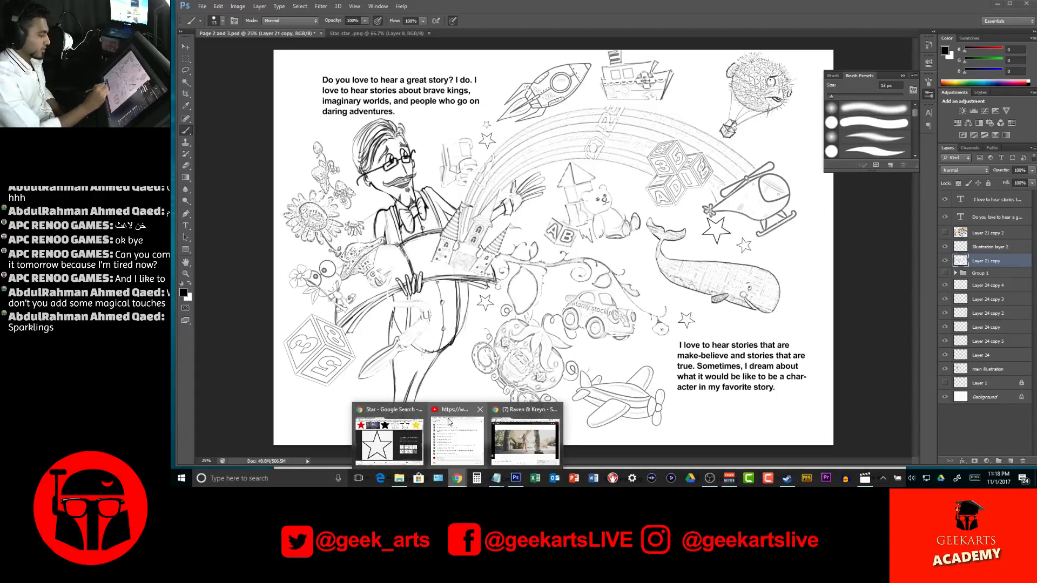
click(398, 418)
scroll(398, 416, up, 1)
scroll(398, 415, up, 2)
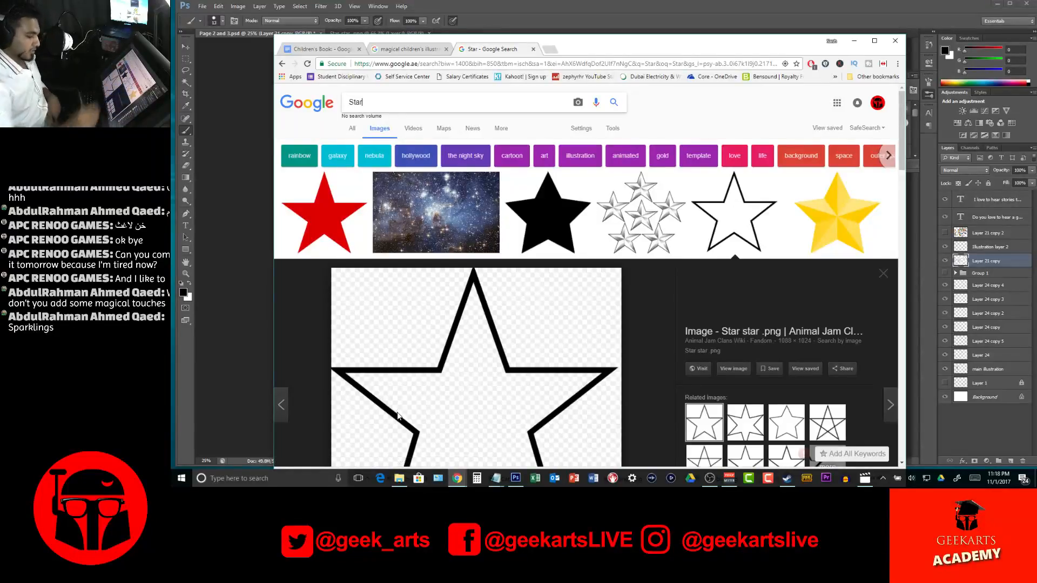
key(BackSpace)
key(BackSpace)
key(BackSpace)
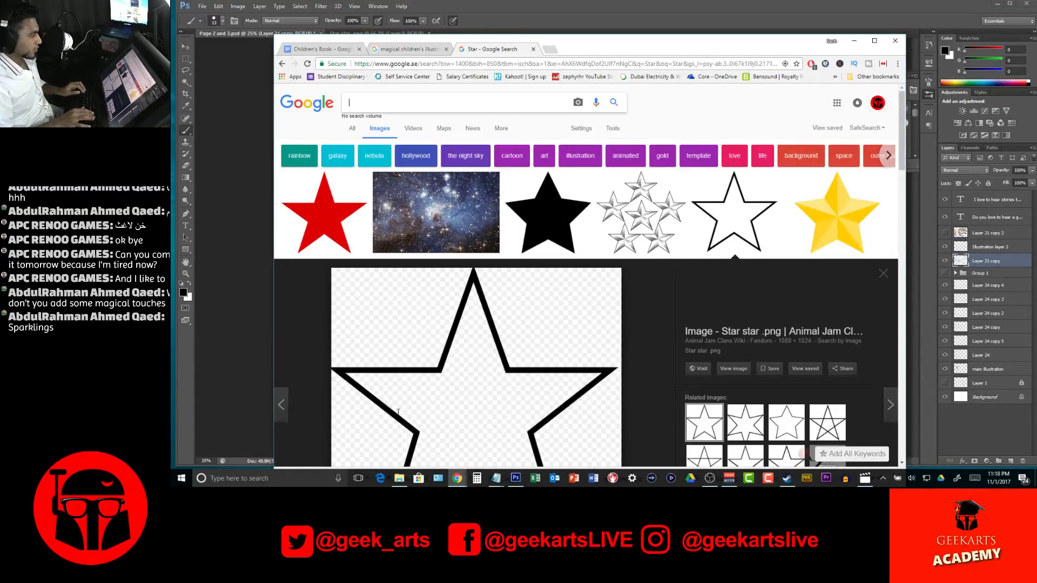
text(Sparkle)
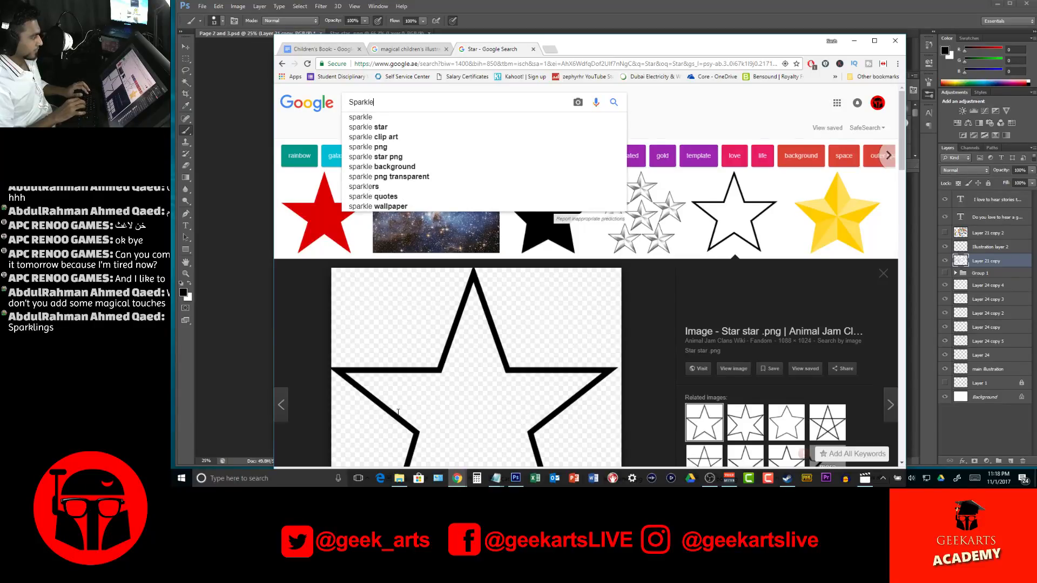
key(Return)
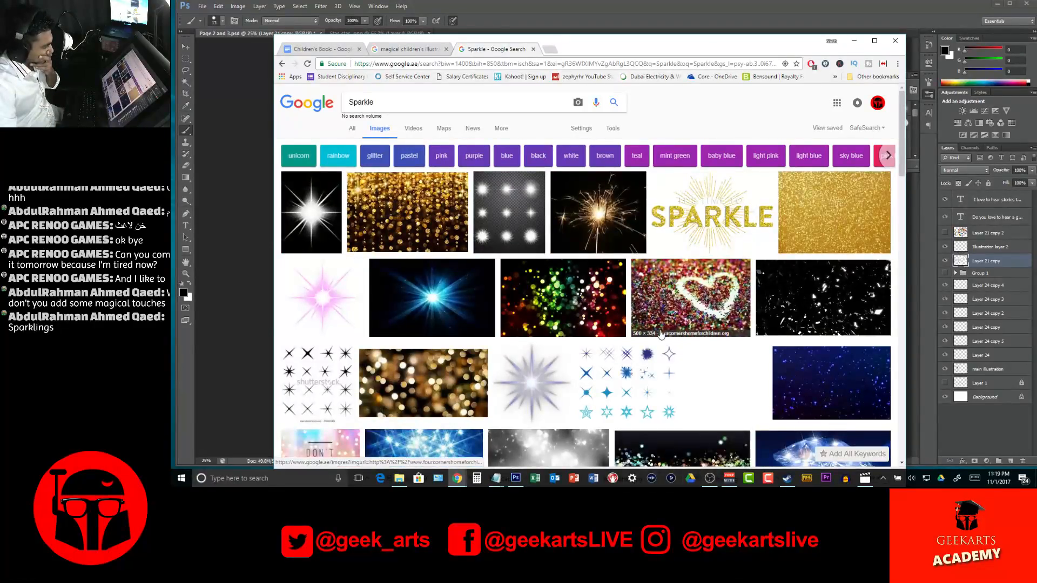
Browse the sparkle results and save the black-and-white sparkle brush set image as 3-beautiful-sparkle-brush in the references folder
scroll(661, 335, down, 1)
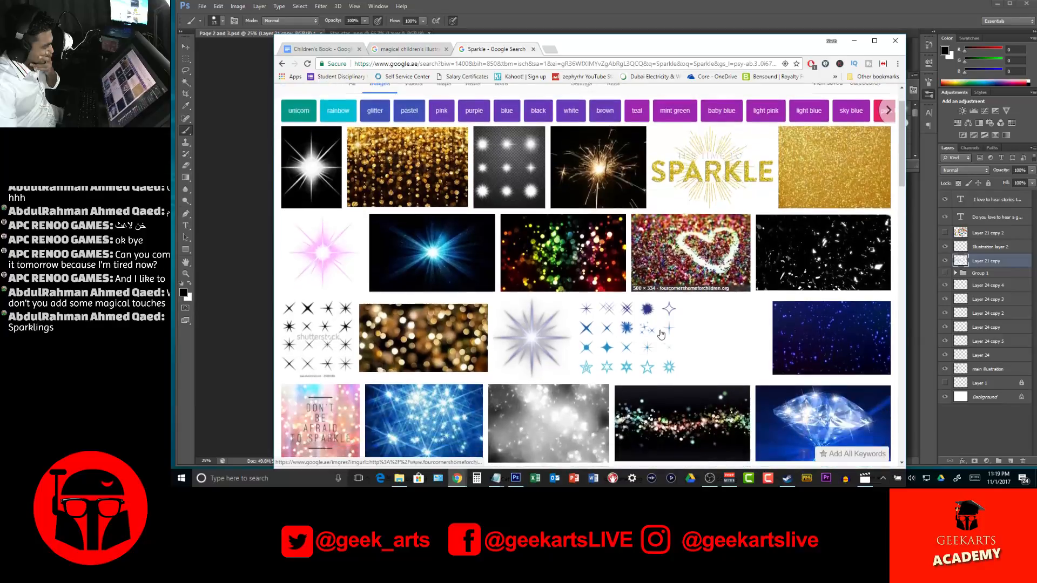
click(321, 307)
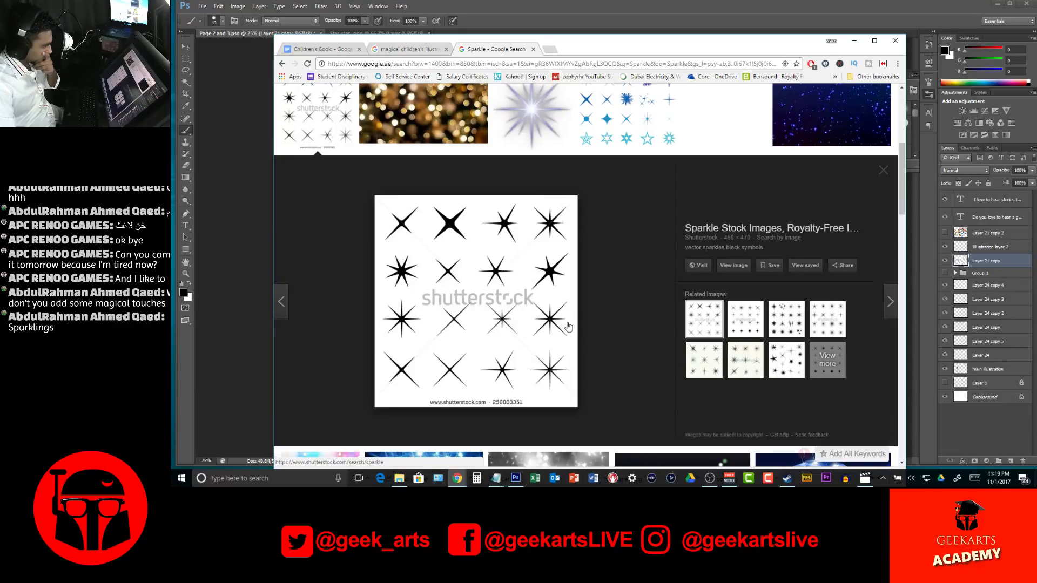
scroll(569, 327, down, 5)
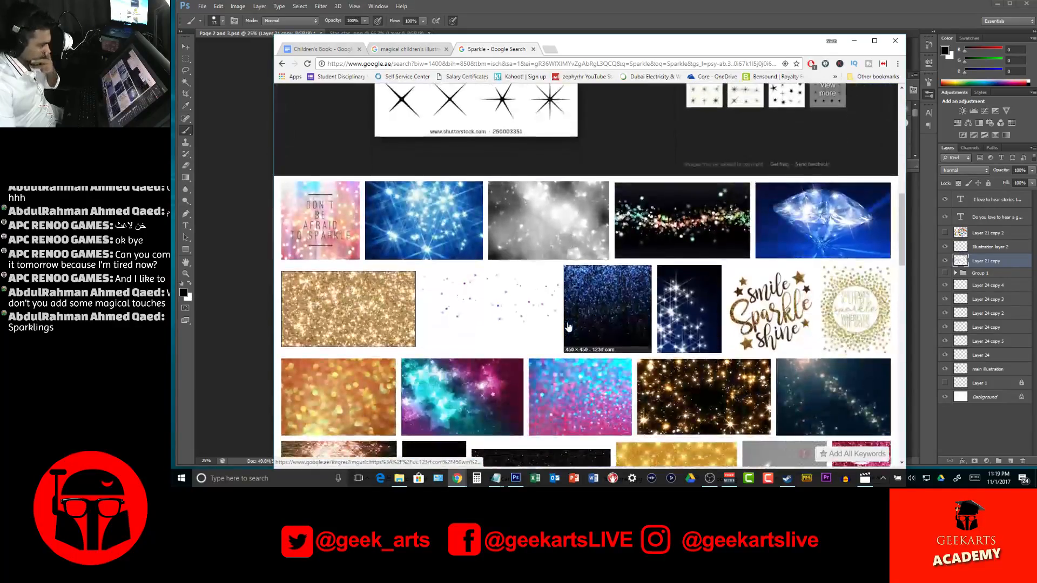
scroll(568, 327, down, 7)
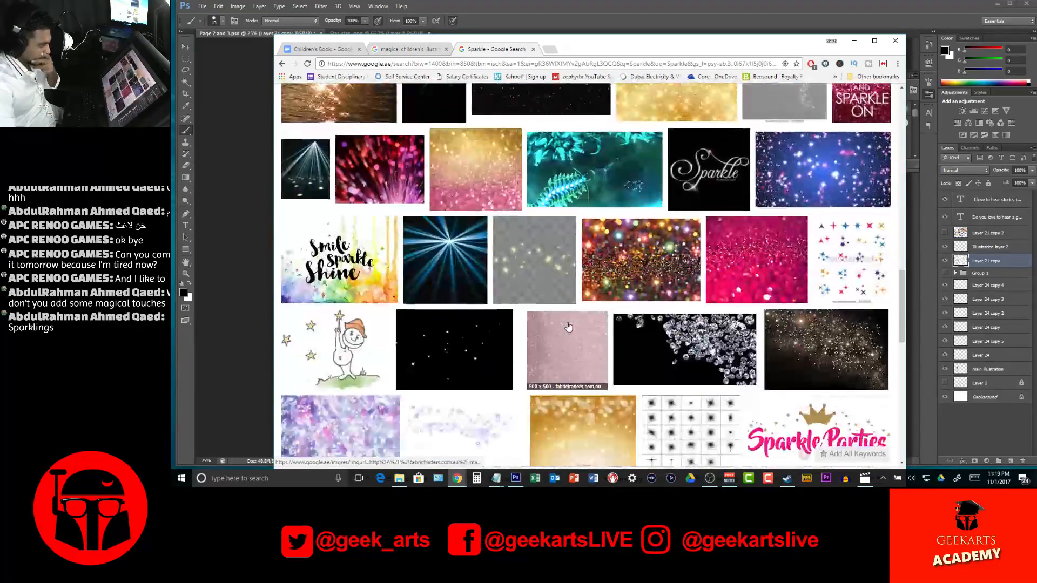
scroll(568, 327, down, 4)
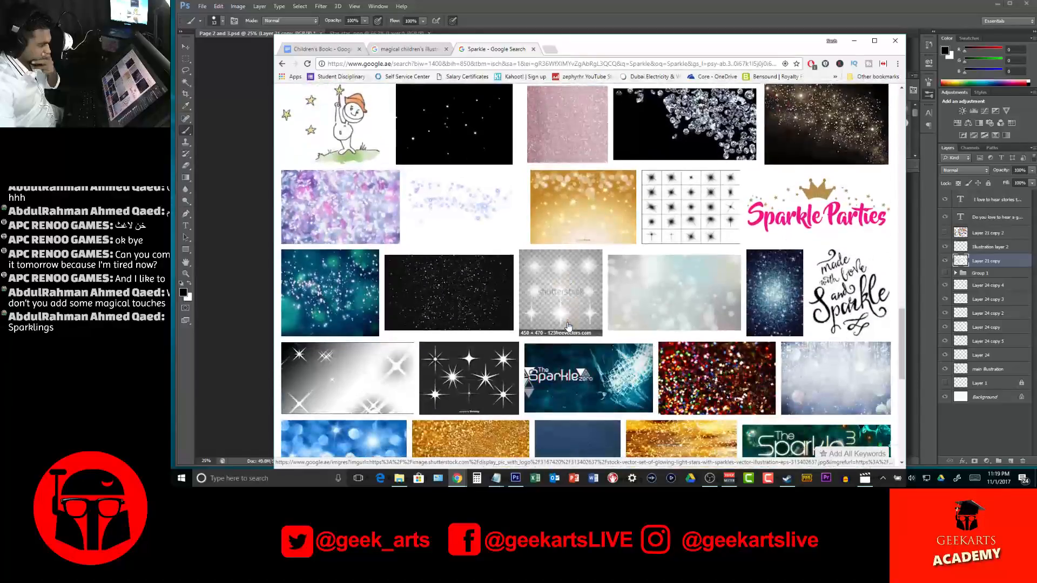
scroll(568, 326, down, 3)
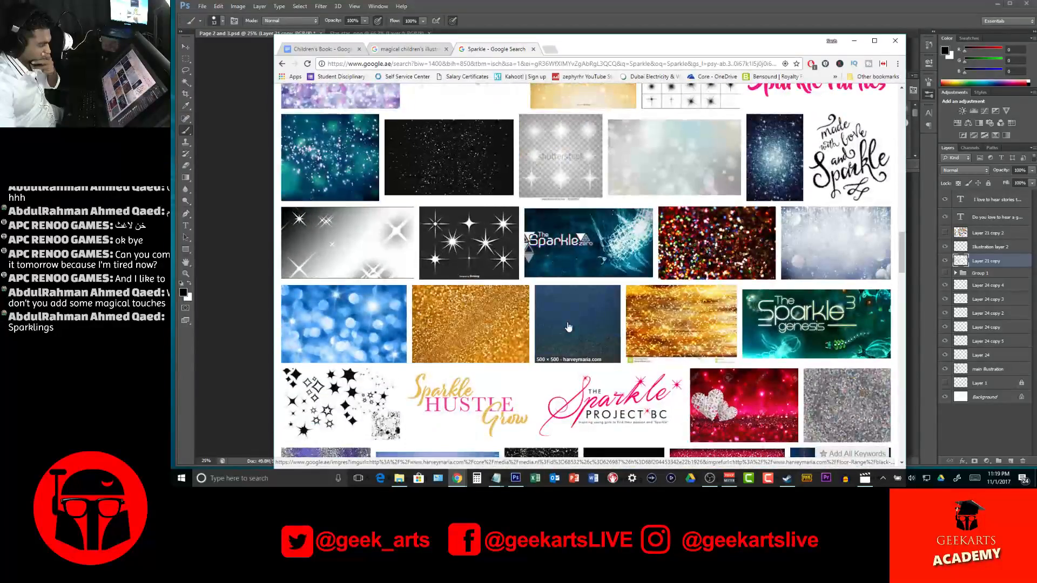
click(308, 394)
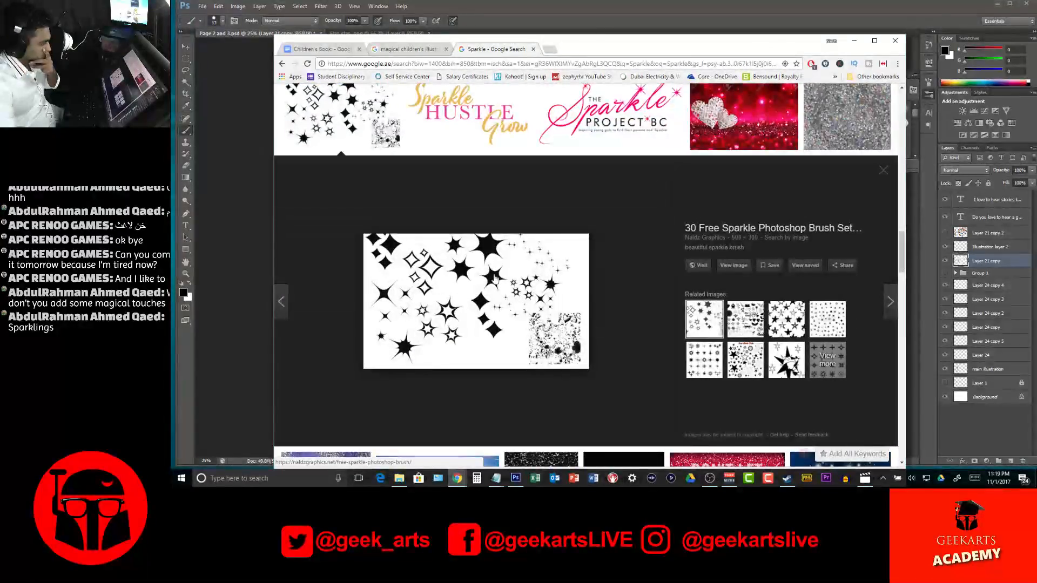
right_click(478, 258)
click(513, 337)
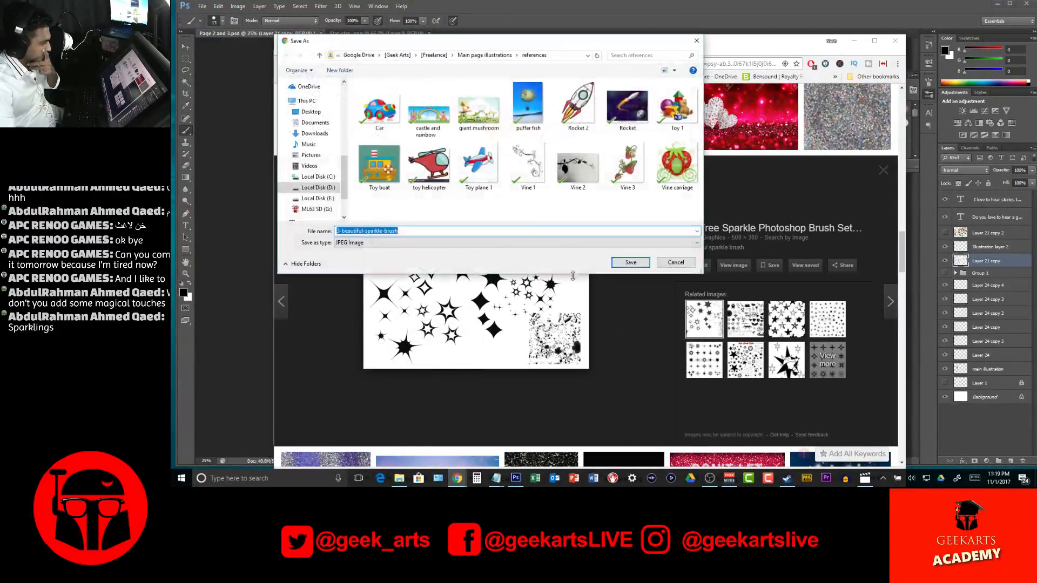
click(621, 263)
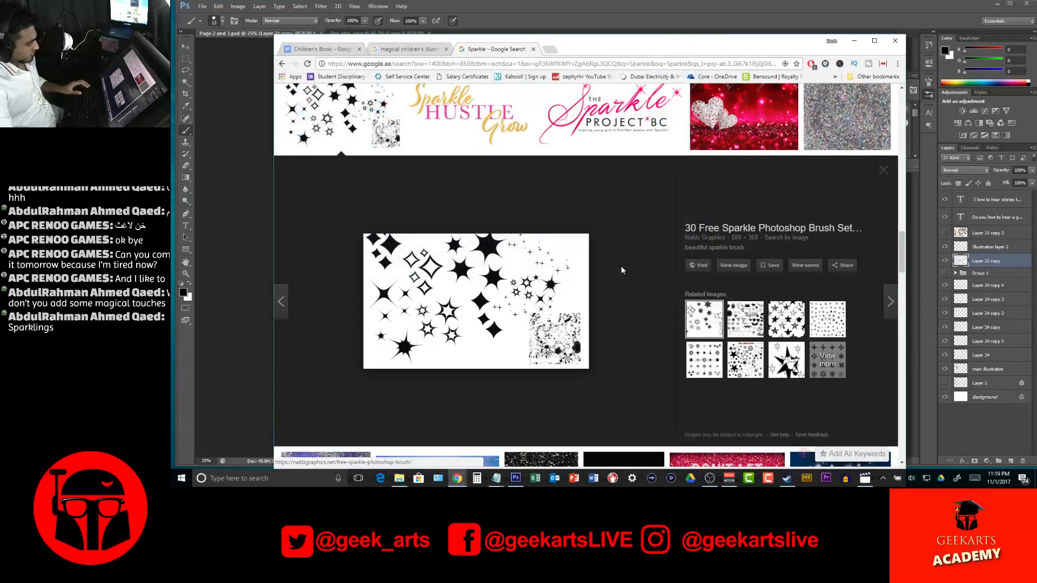
Return to Photoshop, open 3-beautiful-sparkle-brush.jpg and select its white background with the Magic Wand
key(alt+Tab)
click(202, 6)
click(219, 21)
double_click(565, 158)
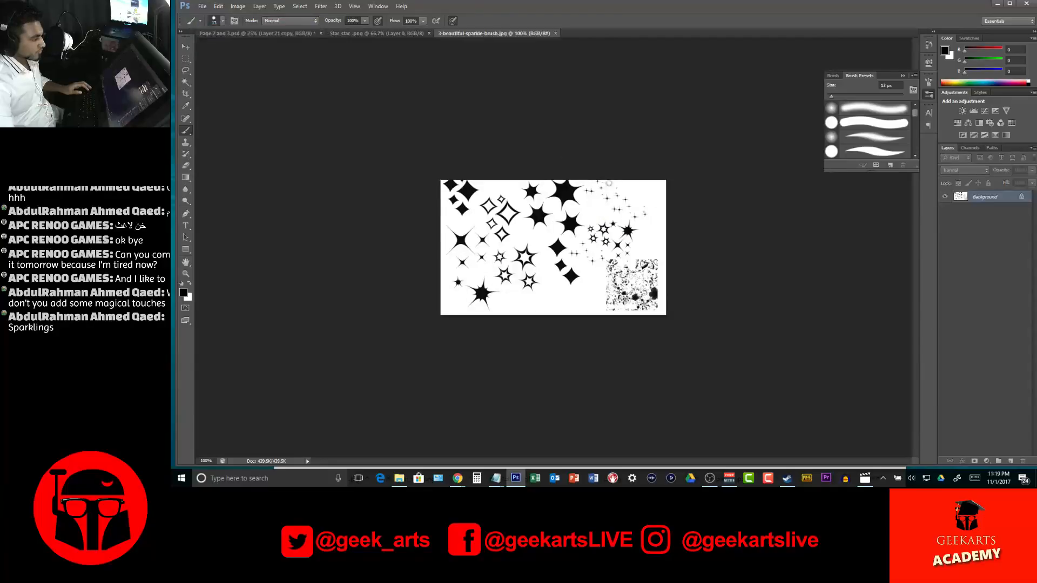
key(w)
click(553, 304)
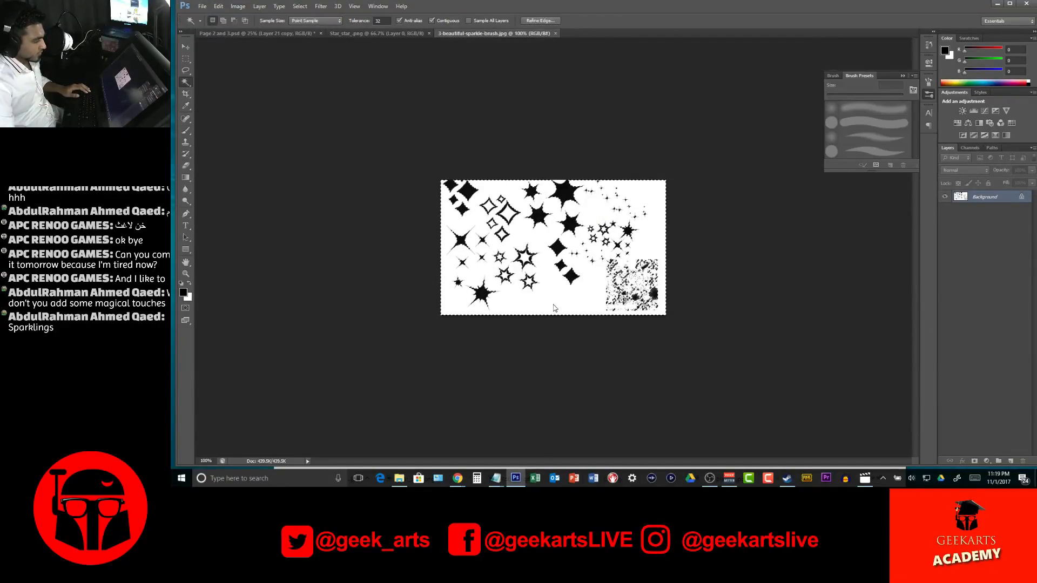
key(Delete)
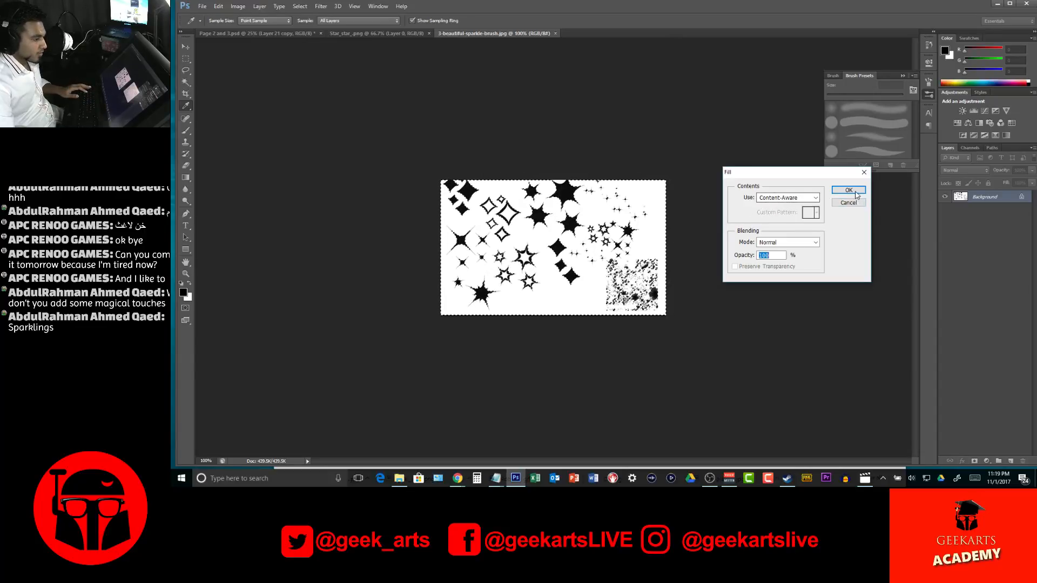
key(Escape)
key(ctrl+i)
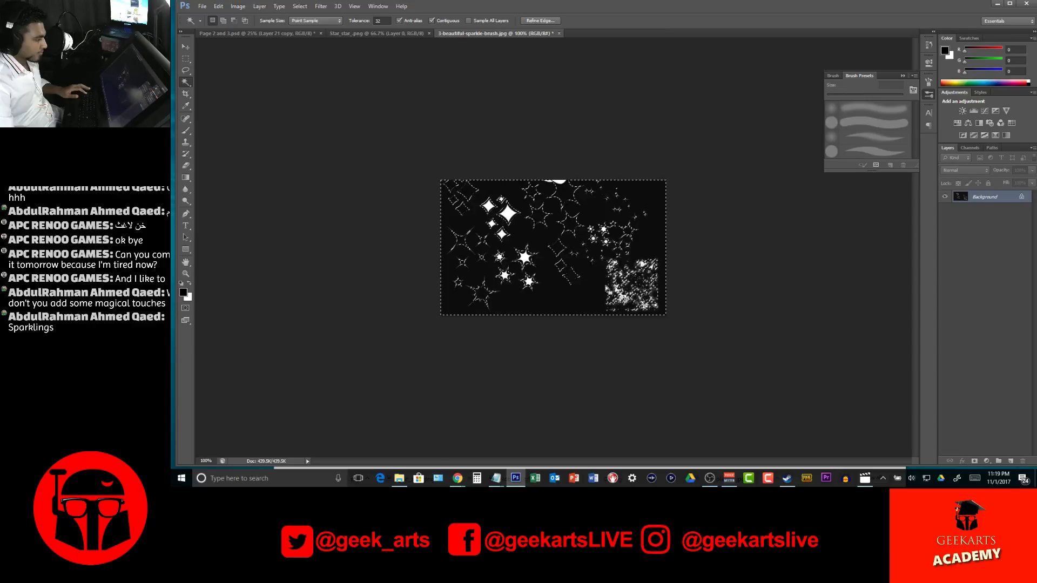
key(ctrl+z)
Convert the locked Background into the regular layer Layer 0, delete the selected white area and deselect
double_click(1004, 200)
click(884, 104)
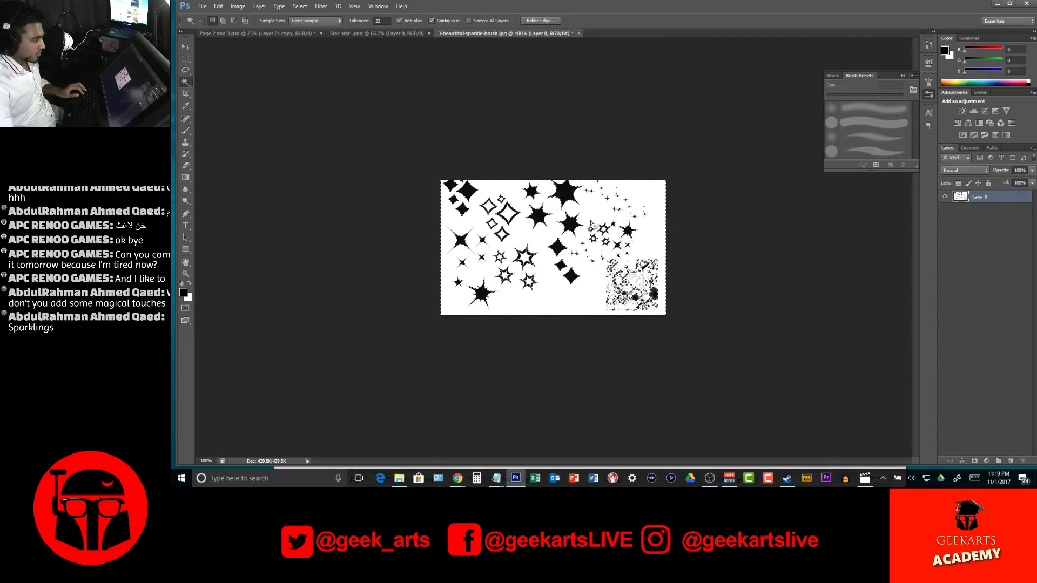
key(Delete)
key(ctrl+d)
Delete the speckled square in the sparkle image's lower-right corner using a rectangular marquee selection
key(m)
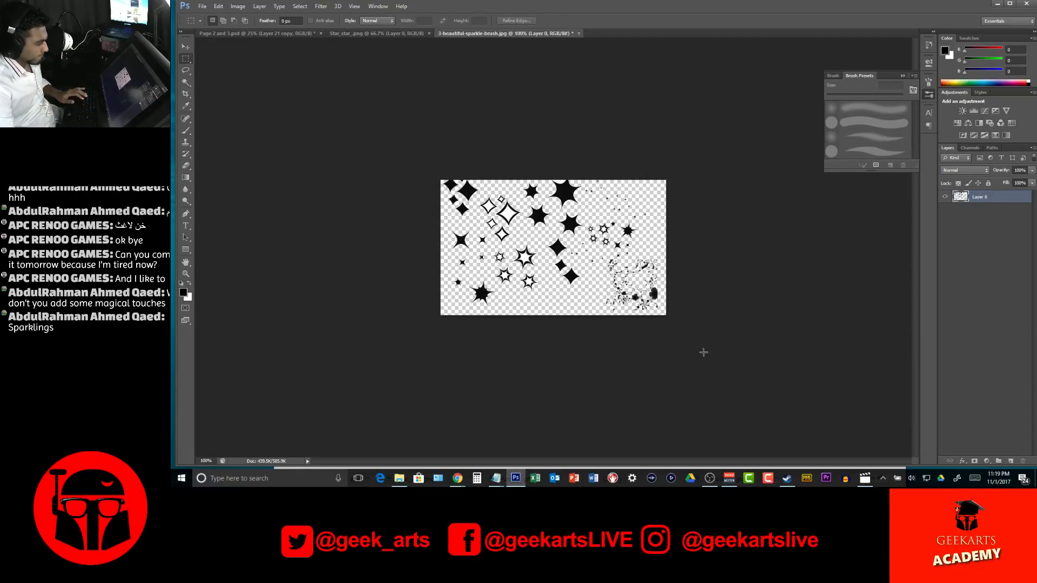
drag(604, 259, 604, 259)
key(Delete)
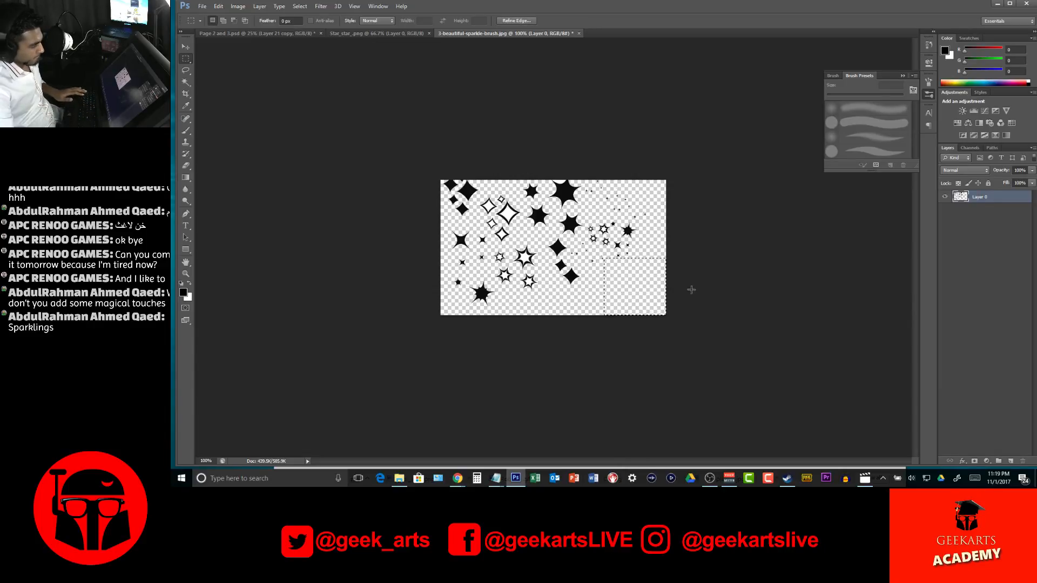
key(ctrl+d)
Bring the sparkles into the Page 2 and 3 document, then enlarge and rotate them over the vine between the open book and the car
key(v)
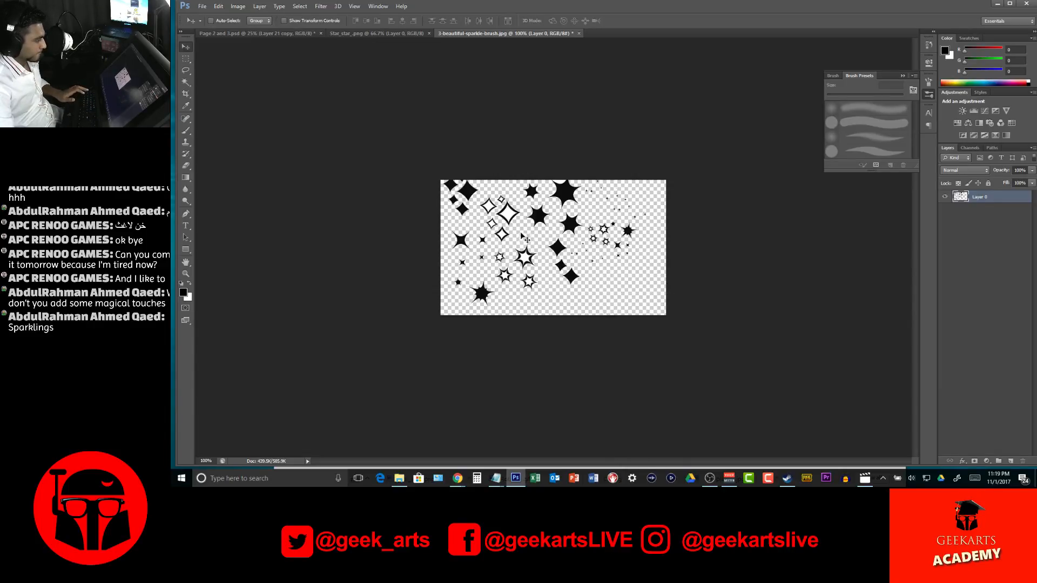
drag(514, 219, 477, 198)
key(ctrl+t)
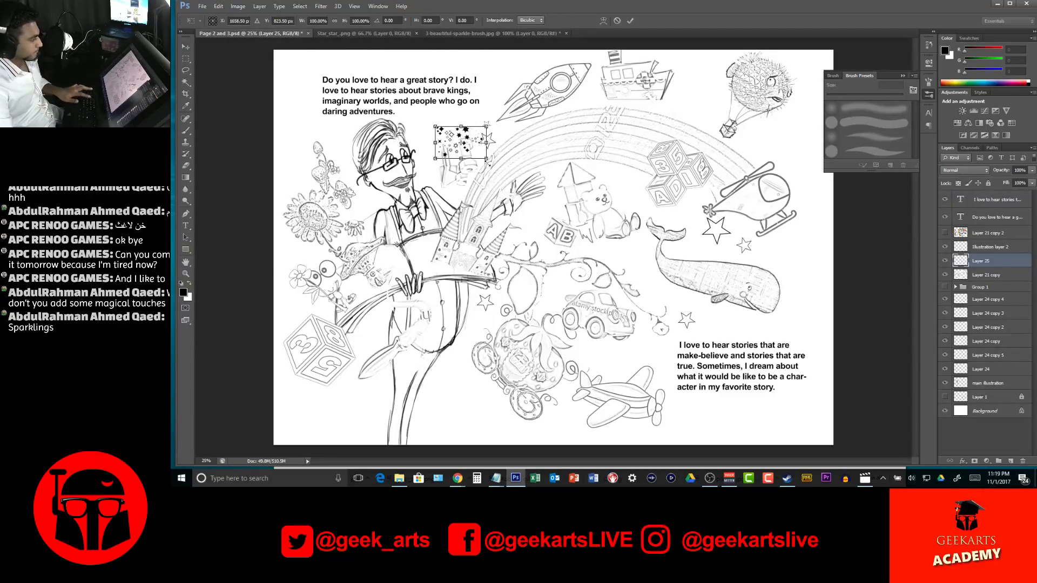
drag(520, 123, 501, 97)
drag(525, 146, 436, 215)
drag(501, 126, 640, 232)
drag(555, 240, 545, 272)
drag(628, 266, 577, 282)
key(Return)
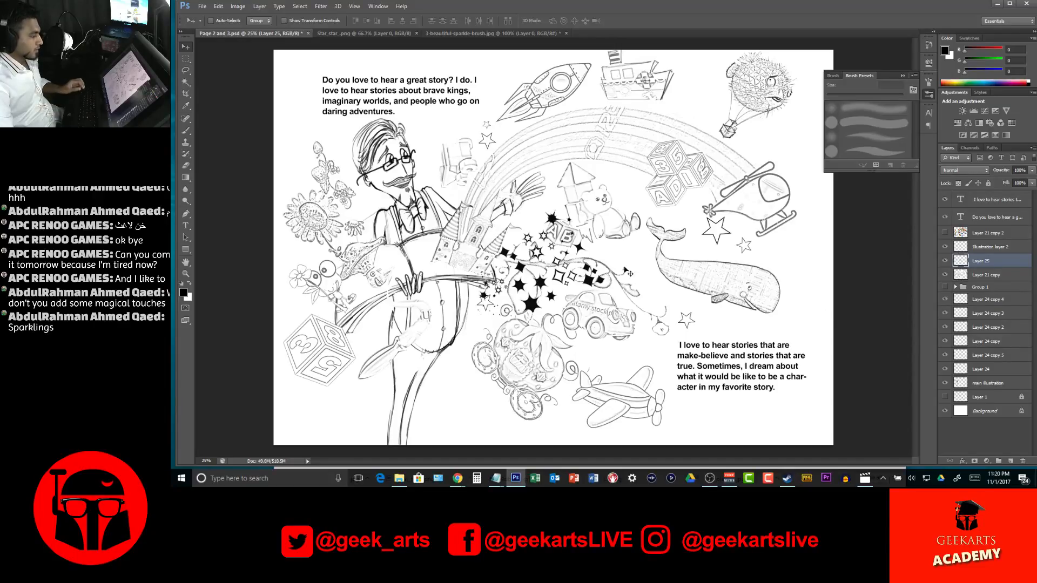
Duplicate the sparkle cluster below the letter block beside the storyteller's legs, shrinking the copy and rotating it about 141°
drag(585, 294, 778, 387)
drag(800, 414, 360, 393)
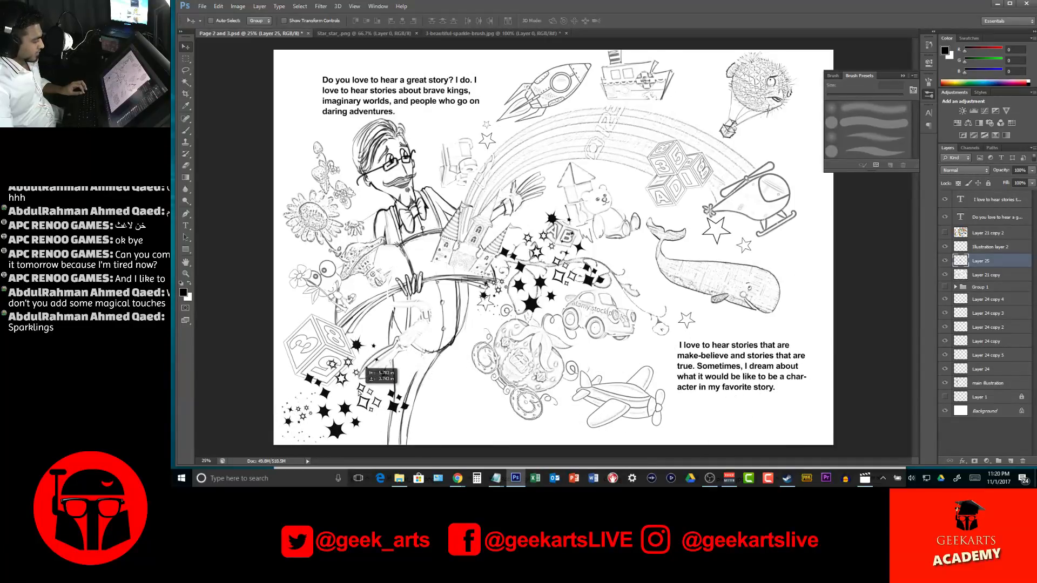
key(ctrl+j)
key(ctrl+t)
drag(457, 400, 305, 418)
drag(409, 394, 373, 391)
drag(336, 439, 346, 457)
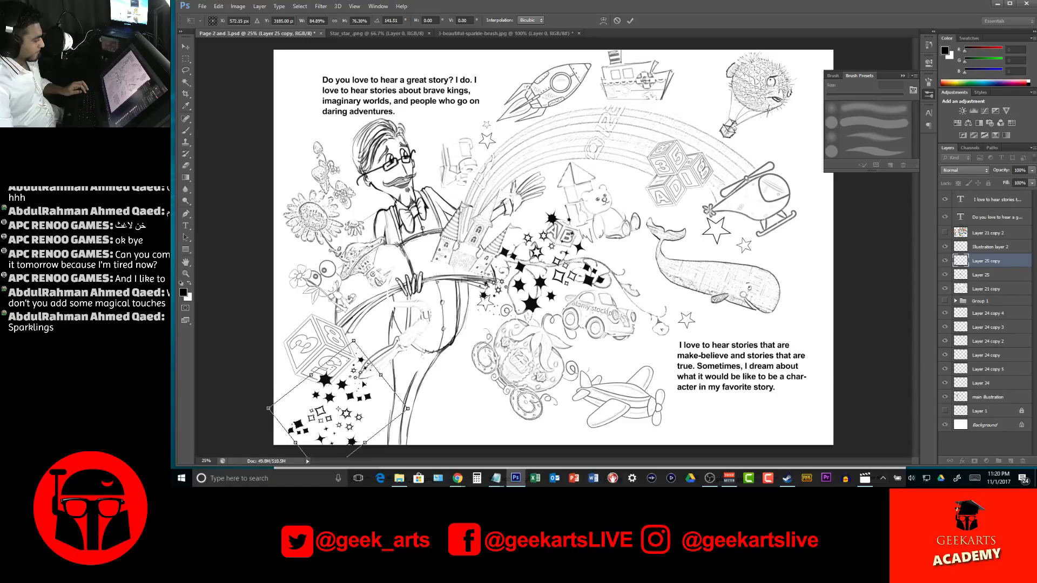
key(Return)
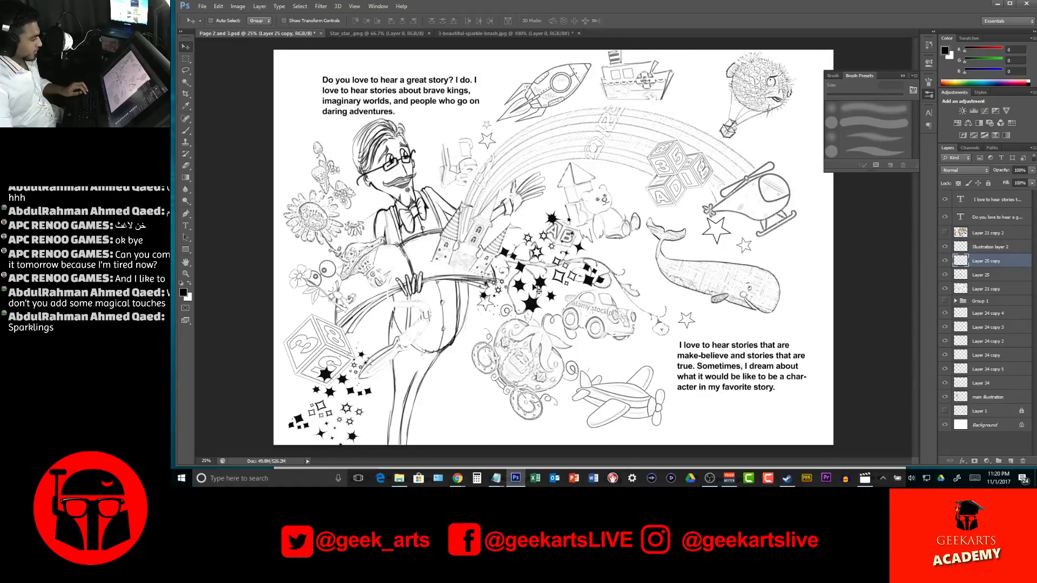
Duplicate the sparkles over the puffer fish balloon in the page's upper-right corner, scaling the copy to about 180% and rotating it
drag(539, 291, 713, 72)
key(ctrl+t)
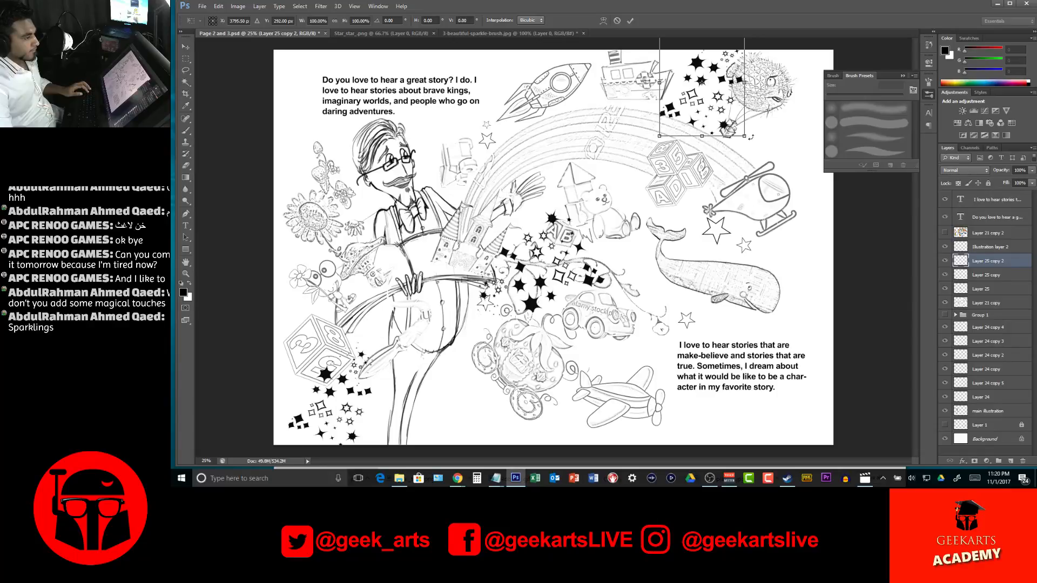
drag(744, 136, 813, 221)
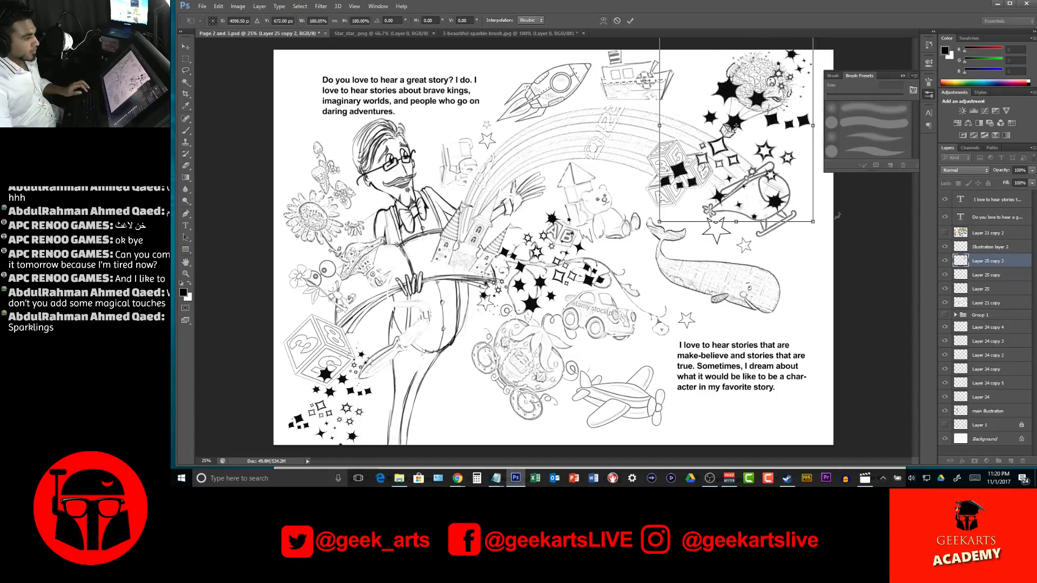
drag(827, 263, 778, 5)
drag(772, 91, 811, 66)
key(Return)
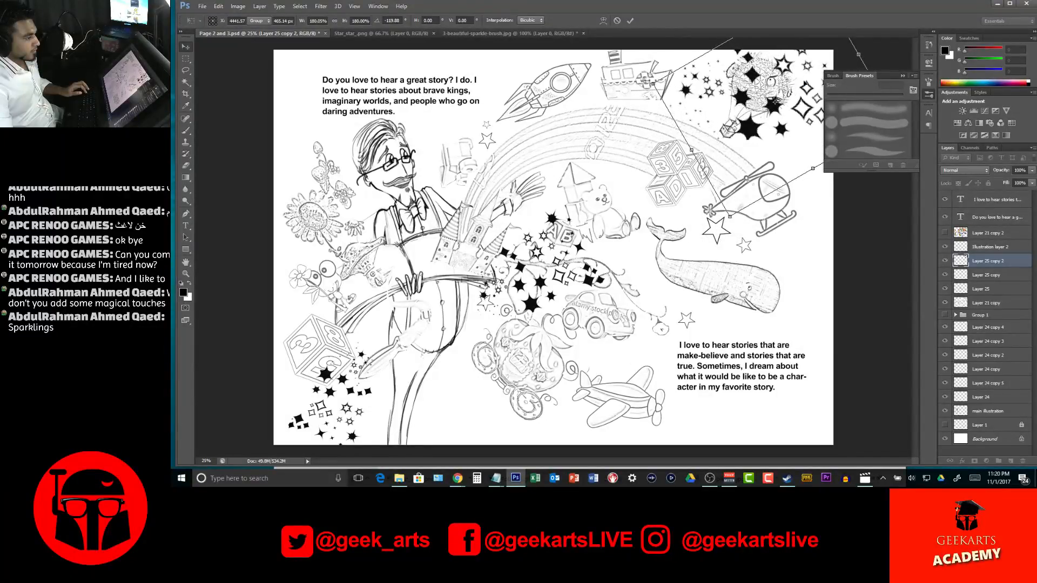
mouse_move(802, 114)
mouse_down()
mouse_move(808, 123)
mouse_move(787, 103)
mouse_up()
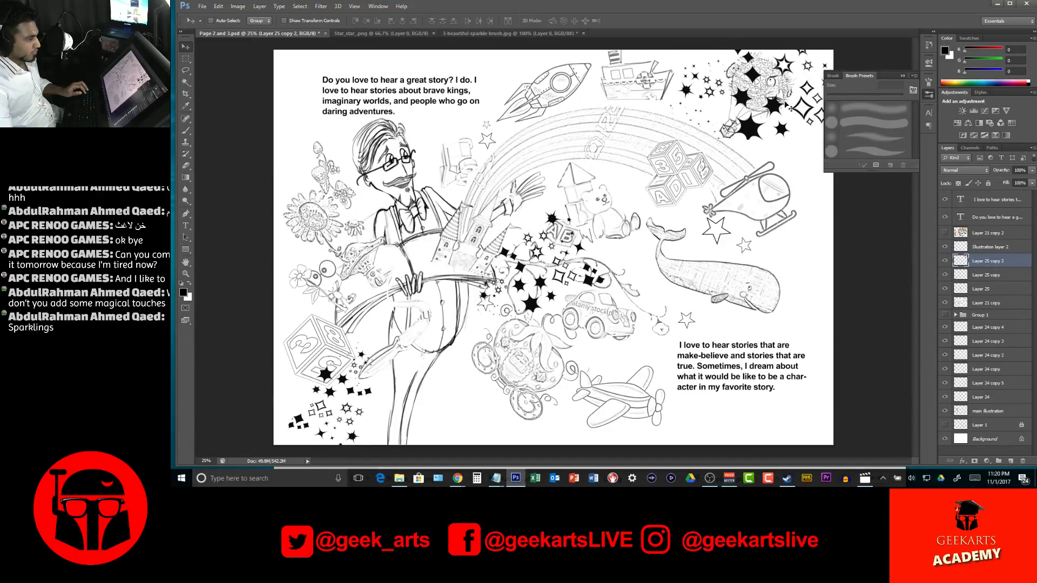
Lasso the large black stars covering the puffer fish balloon and its basket, delete them from Layer 25 copy 2, and clear the selection
click(903, 76)
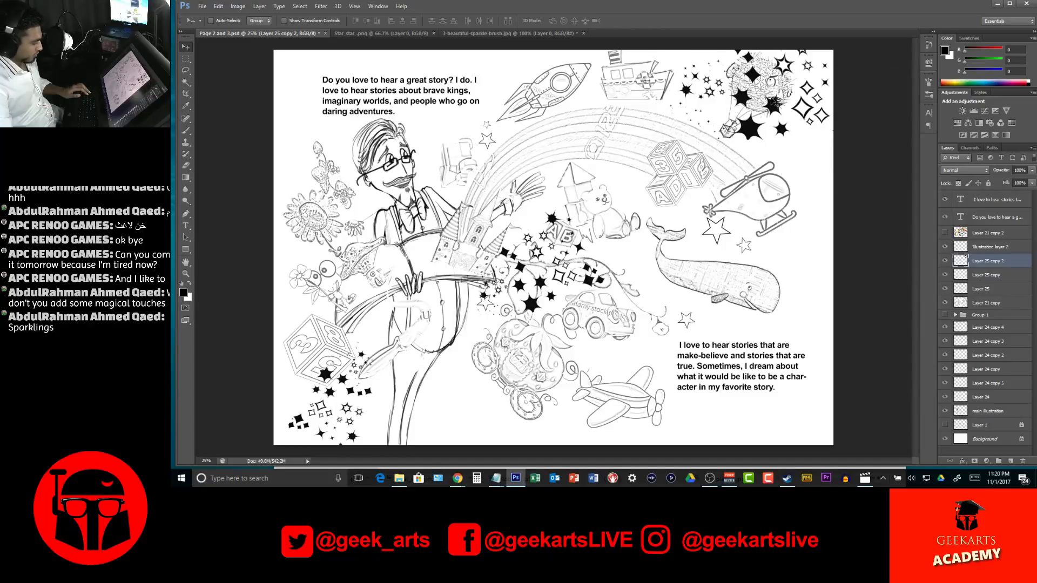
key(e)
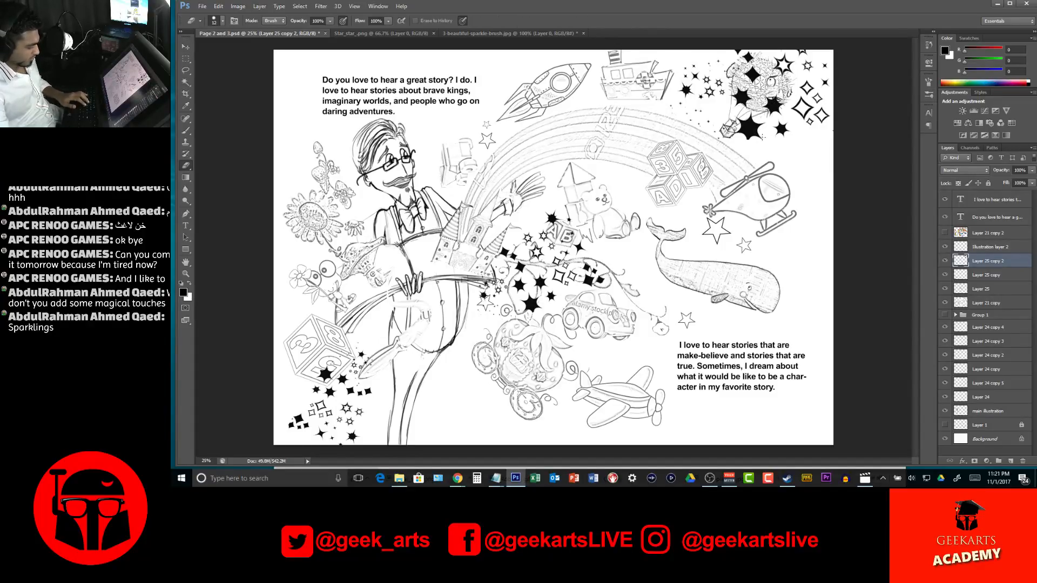
key(l)
click(734, 130)
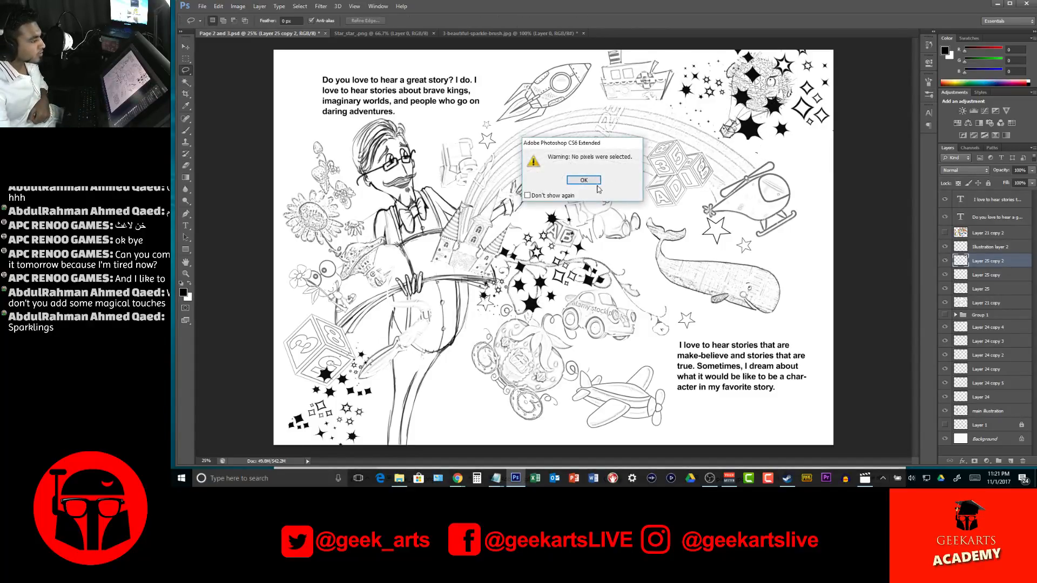
click(596, 184)
mouse_move(733, 161)
mouse_down()
mouse_move(727, 48)
mouse_move(751, 34)
mouse_move(792, 110)
mouse_move(799, 150)
mouse_move(752, 159)
mouse_up()
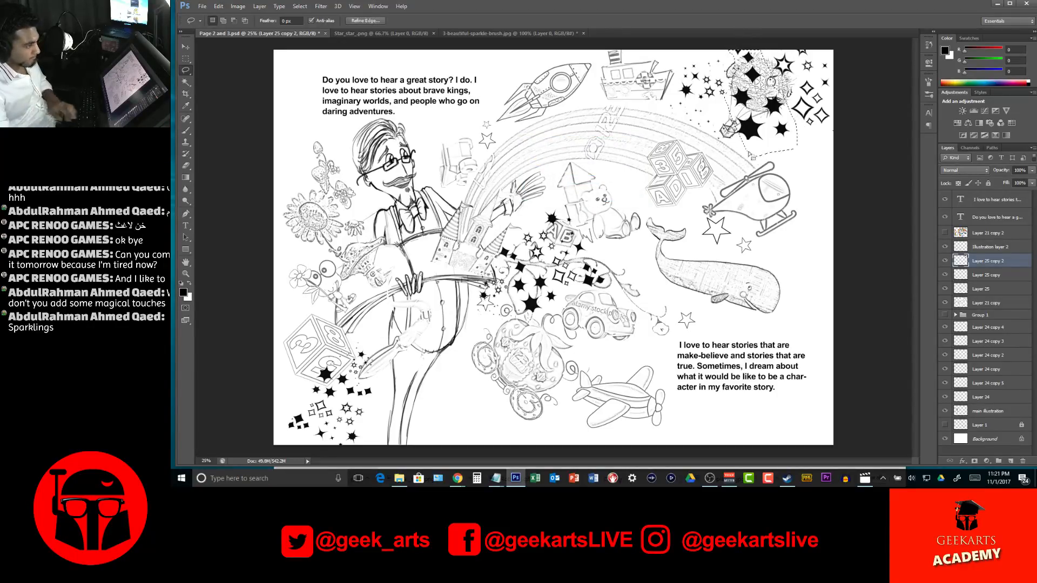
click(856, 171)
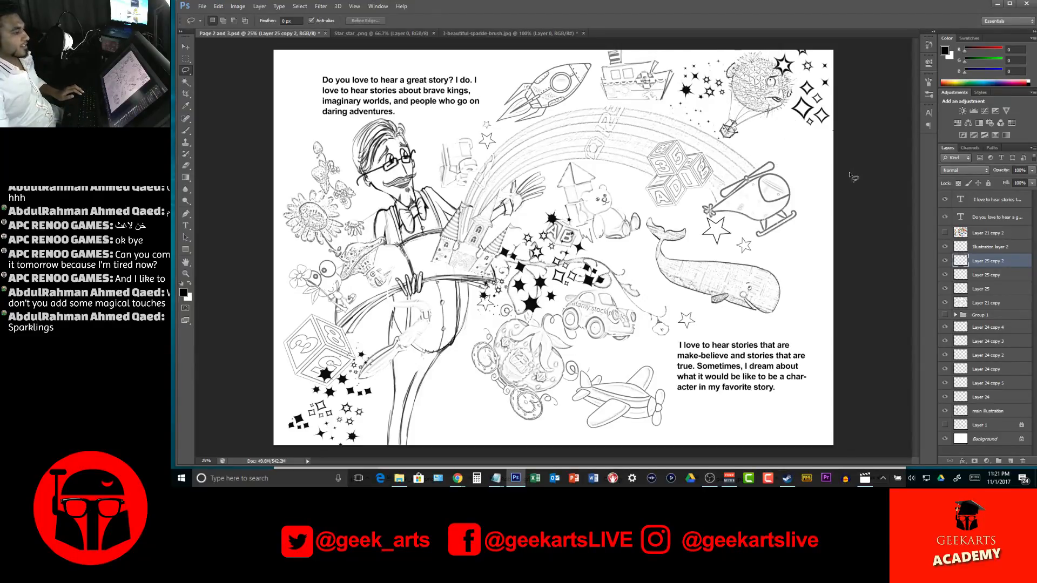
On Layer 21 copy, trace the handle of the paintbrush beside the storyteller's legs with a black Brush outline
key(z)
alt+click(781, 146)
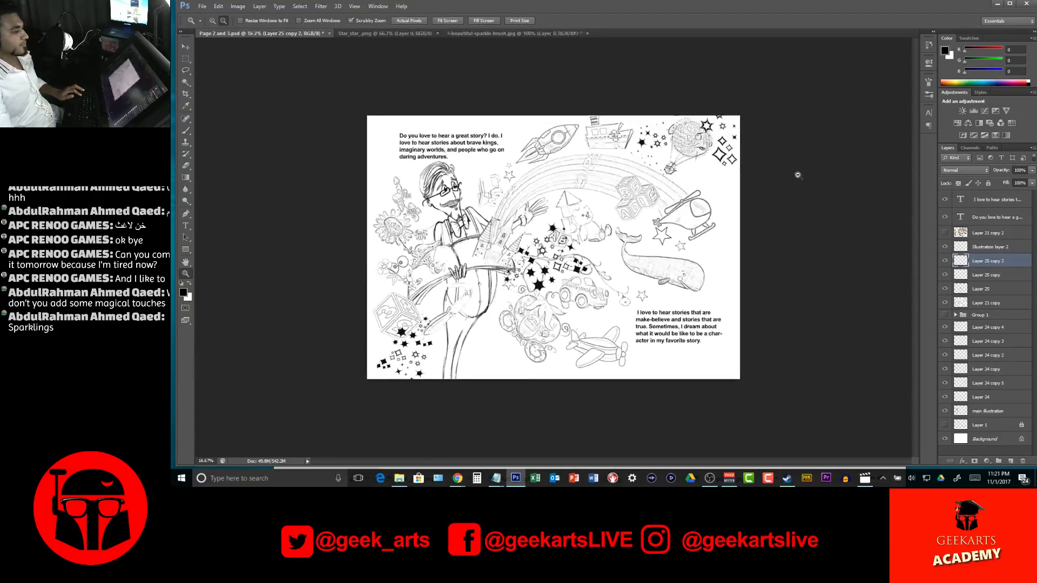
key(l)
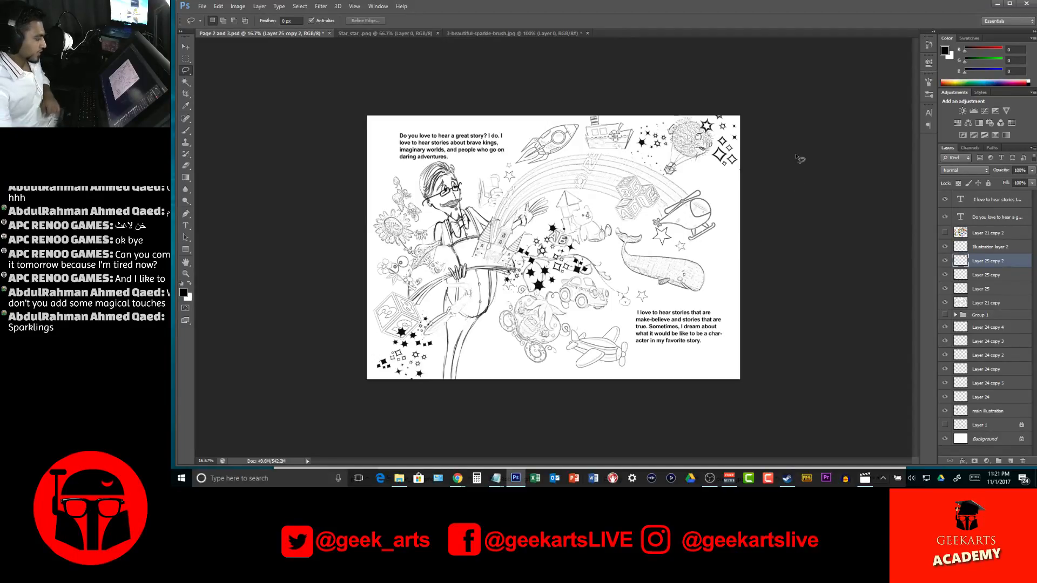
key(z)
click(448, 314)
click(448, 313)
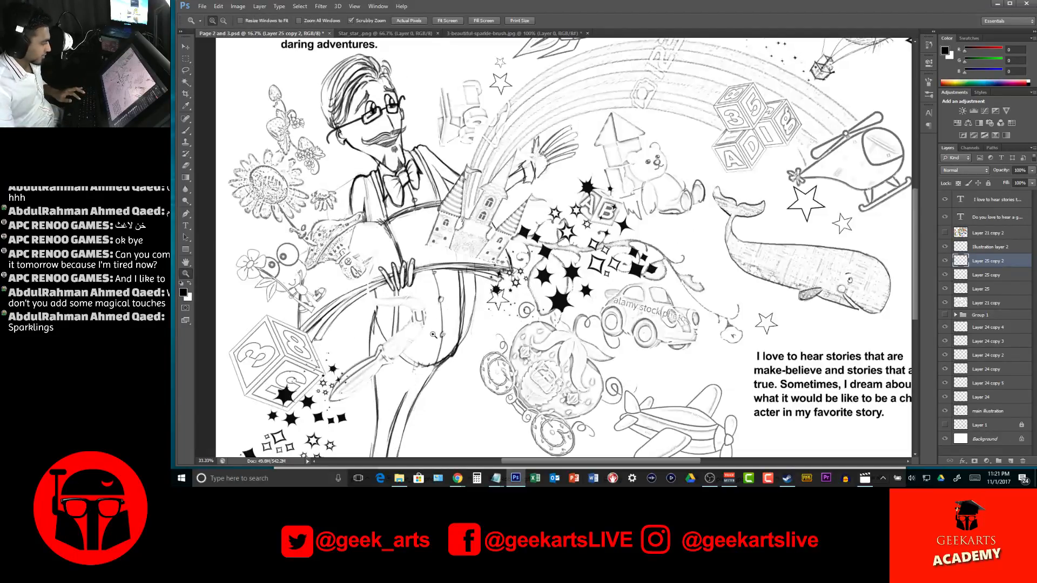
click(448, 313)
drag(448, 313, 508, 308)
key(v)
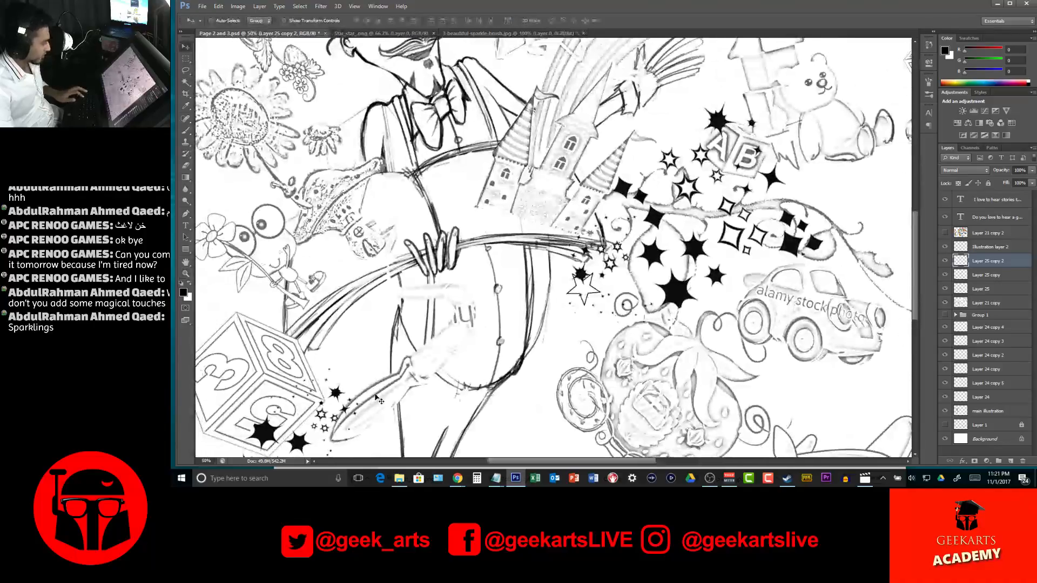
ctrl+click(375, 398)
key(b)
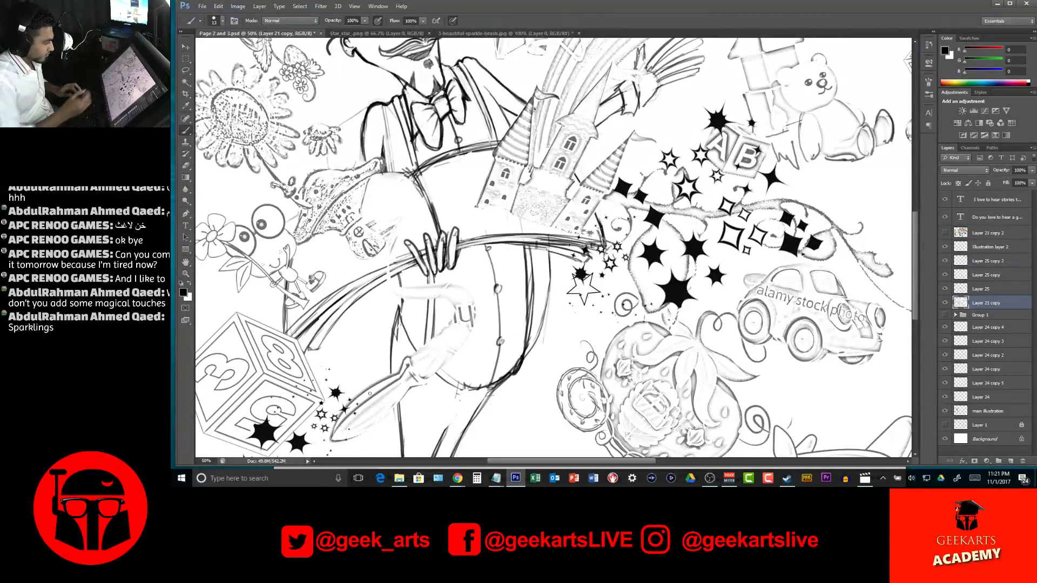
drag(370, 394, 479, 368)
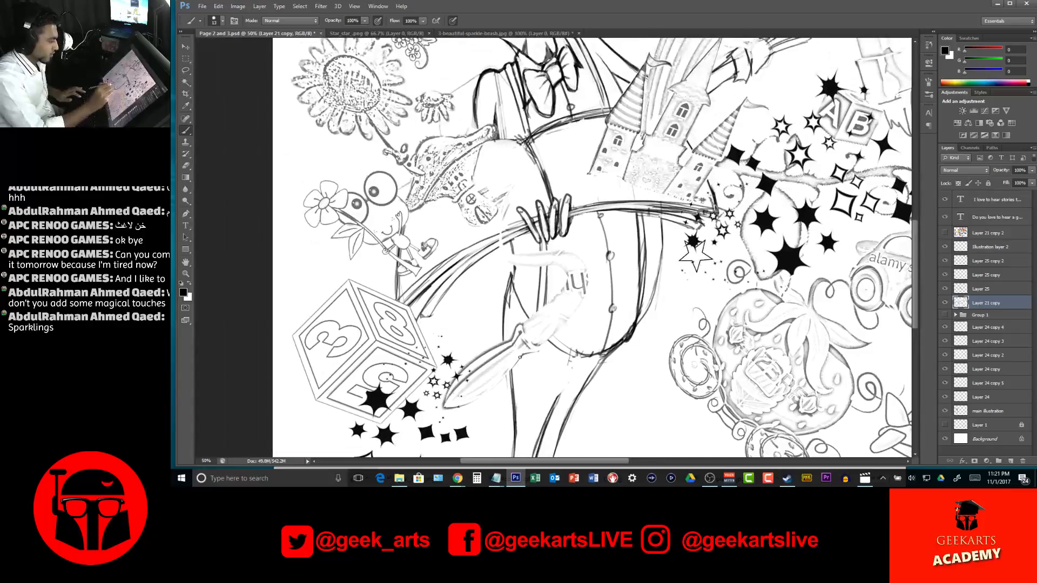
drag(446, 408, 536, 351)
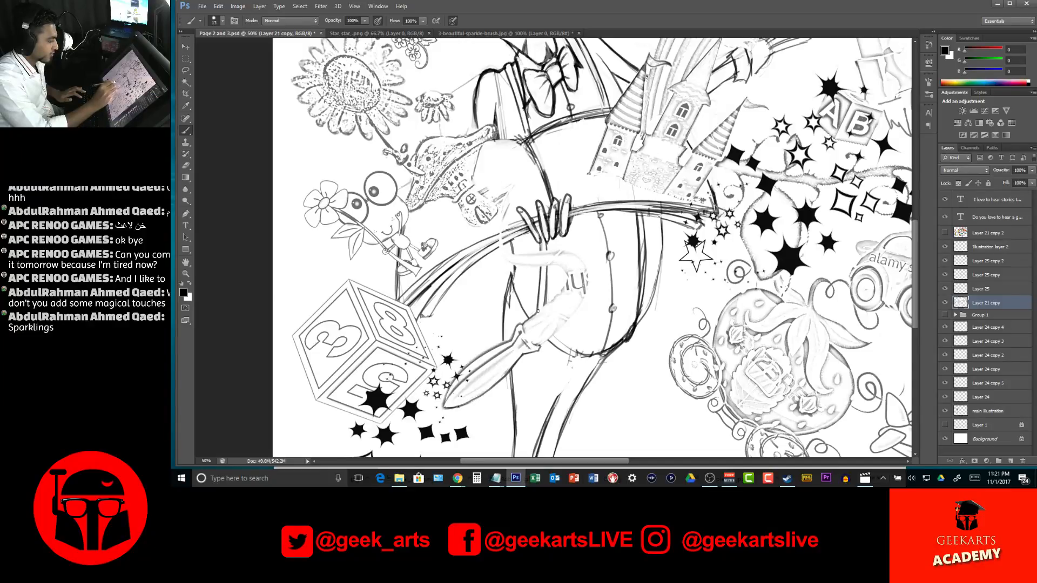
Outline the paintbrush's bristles and the curved paint stroke above them in black, undoing the stray inner mark
mouse_move(546, 303)
mouse_down()
mouse_move(563, 268)
mouse_move(515, 266)
mouse_move(503, 243)
mouse_move(511, 253)
mouse_move(628, 255)
mouse_move(571, 254)
mouse_up()
mouse_move(539, 344)
mouse_down()
mouse_move(581, 305)
mouse_move(577, 252)
mouse_move(584, 285)
mouse_up()
drag(569, 276, 570, 290)
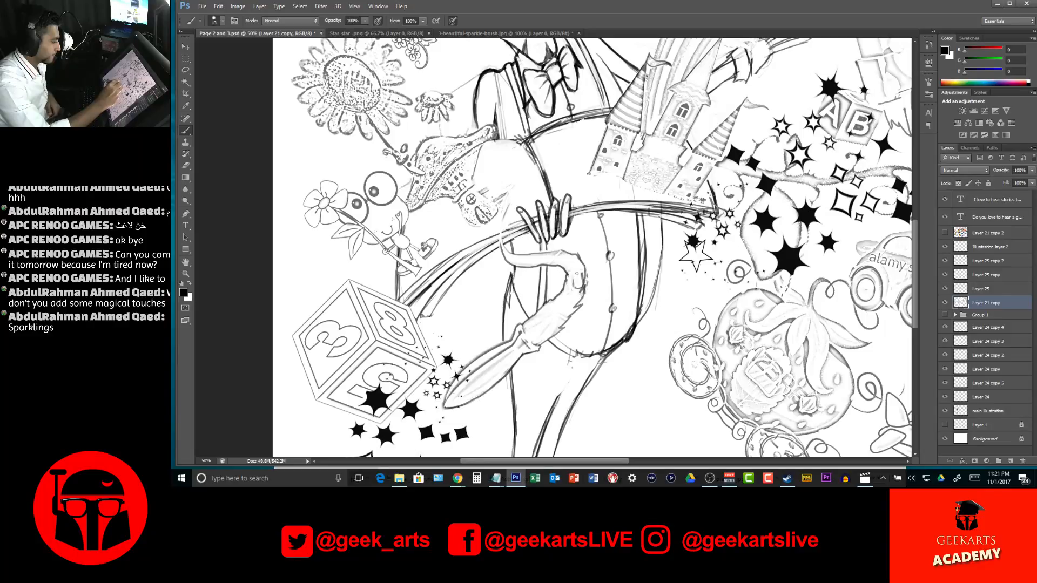
key(ctrl+z)
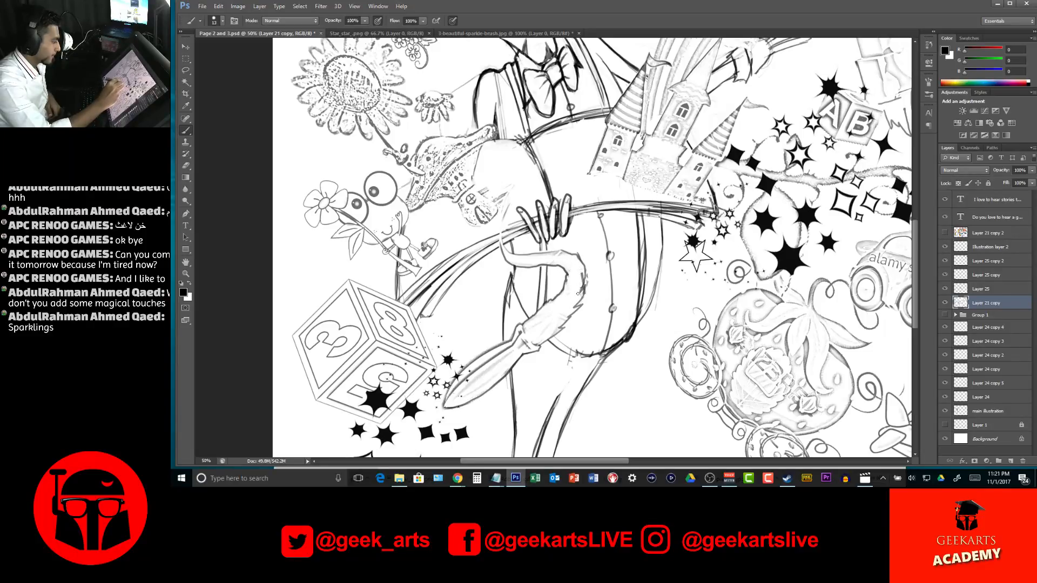
key(ctrl+z)
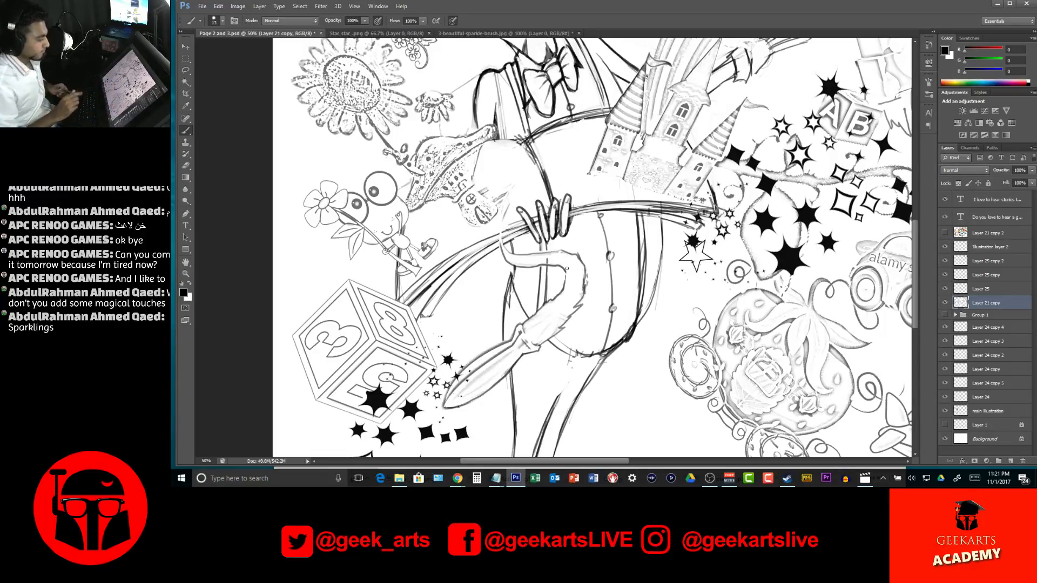
Compare the whole line-art spread with its coloured version by toggling the visibility of Layer 21 copy 2, leaving that layer hidden
key(z)
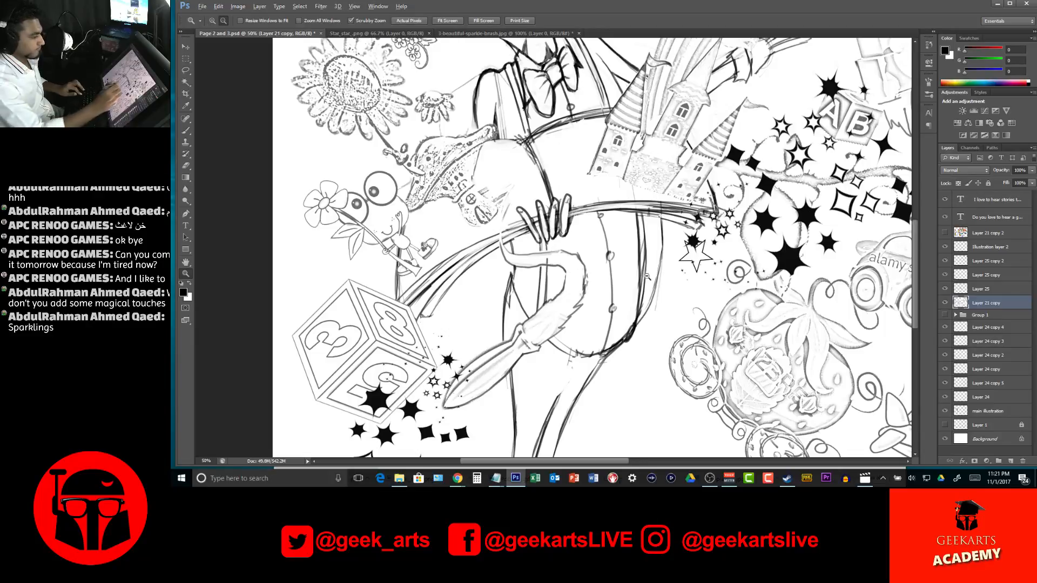
alt+click(649, 280)
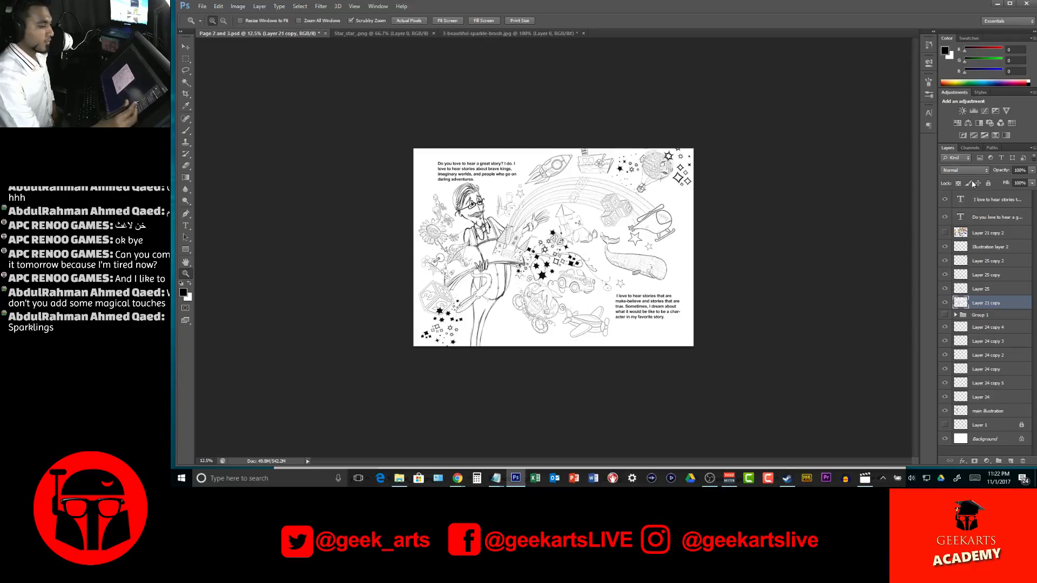
click(945, 234)
click(945, 234)
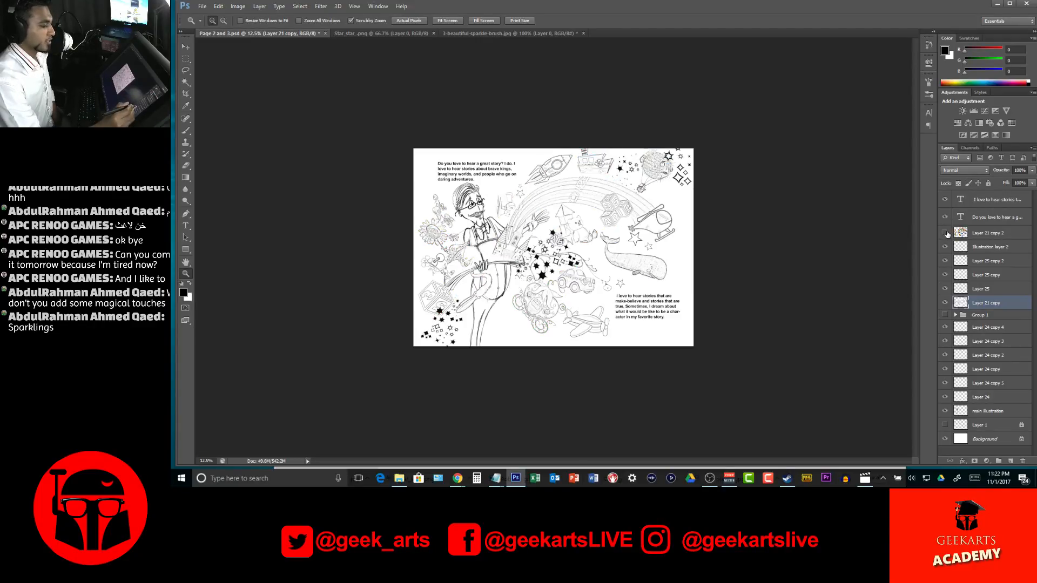
click(944, 235)
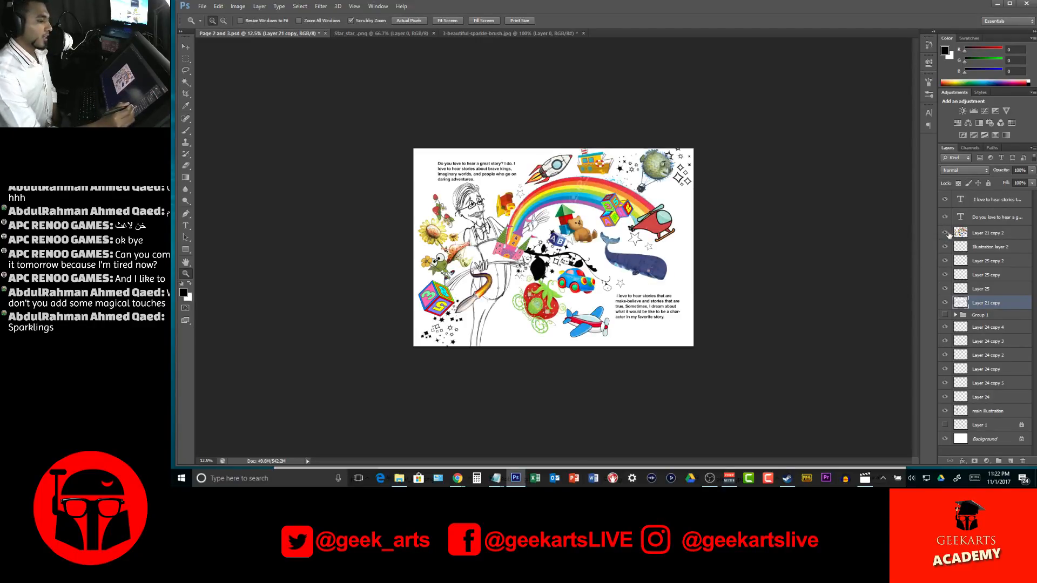
click(945, 234)
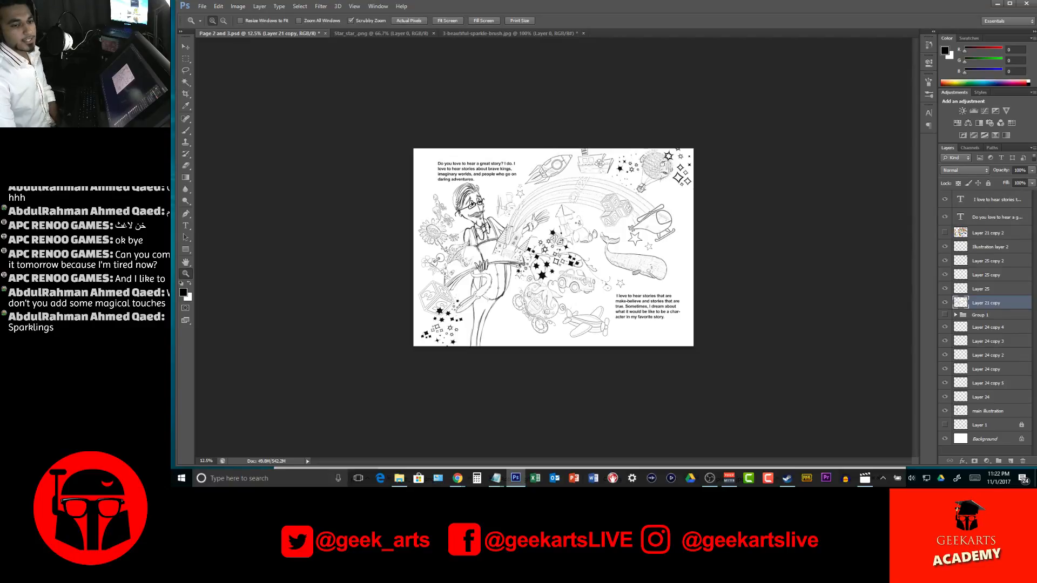
key(alt+Tab)
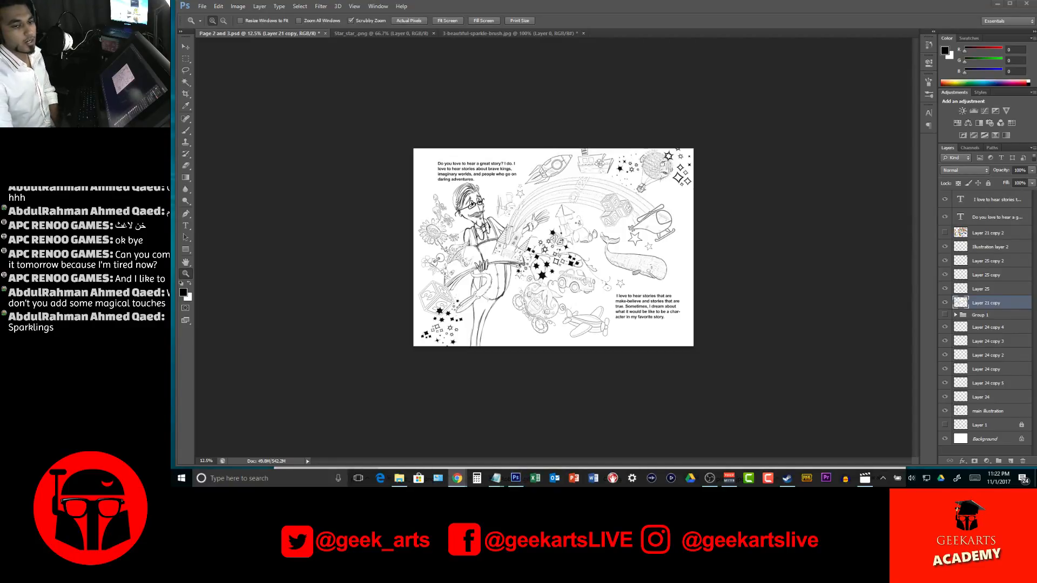